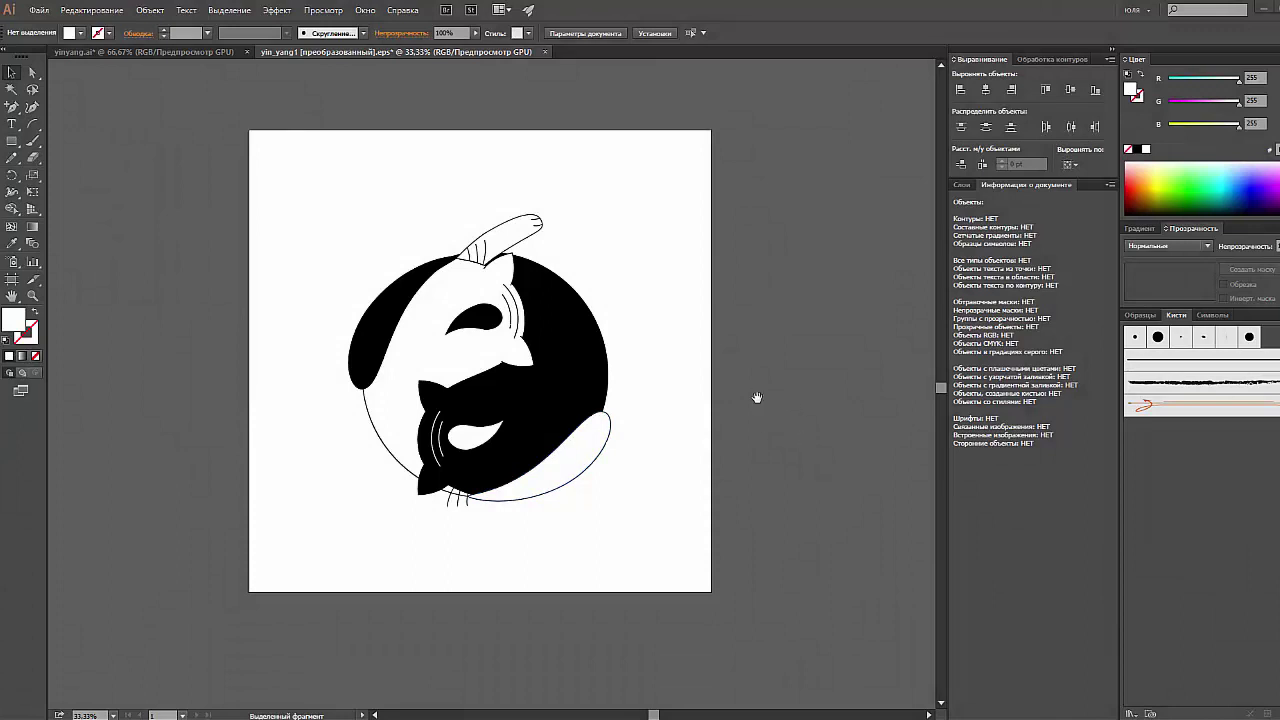
Step: Pan the view across the finished cat yin-yang drawing
left_click_drag(751, 403, 740, 426)
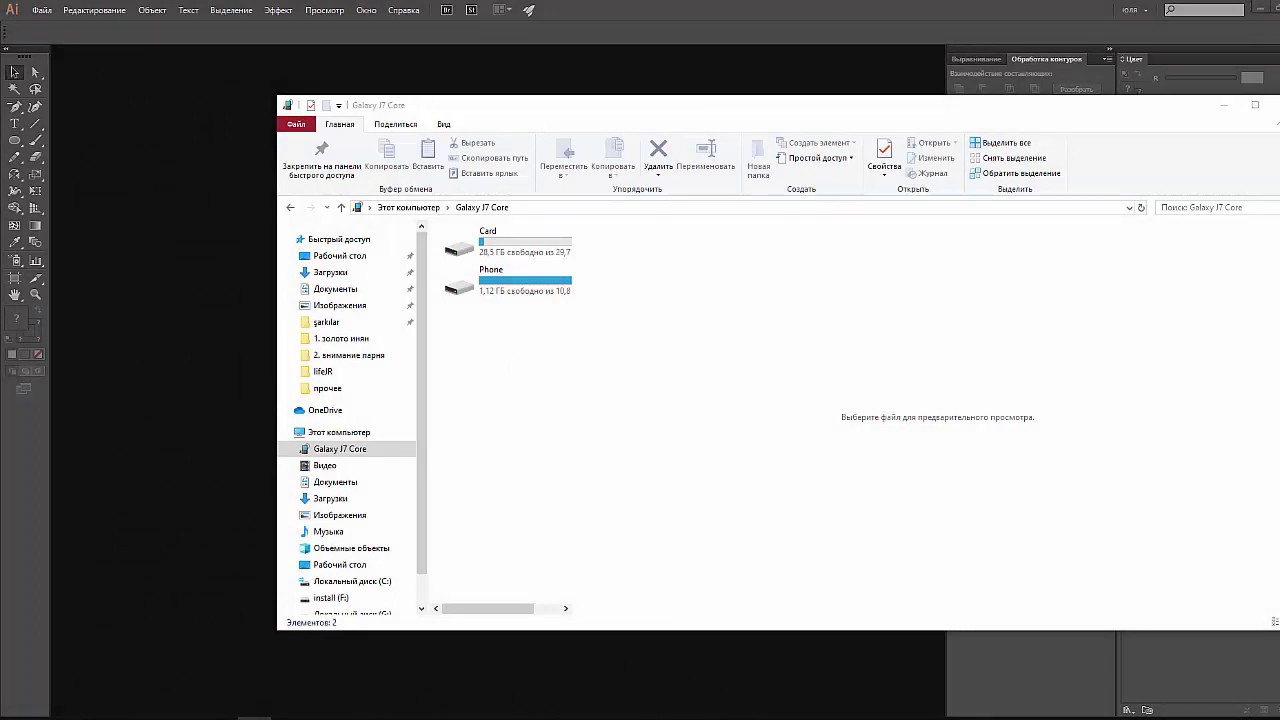
Step: Browse to the phone's Card > DCIM > Camera folder and preview the two sketch photos
left_click_drag(1278, 330, 943, 330)
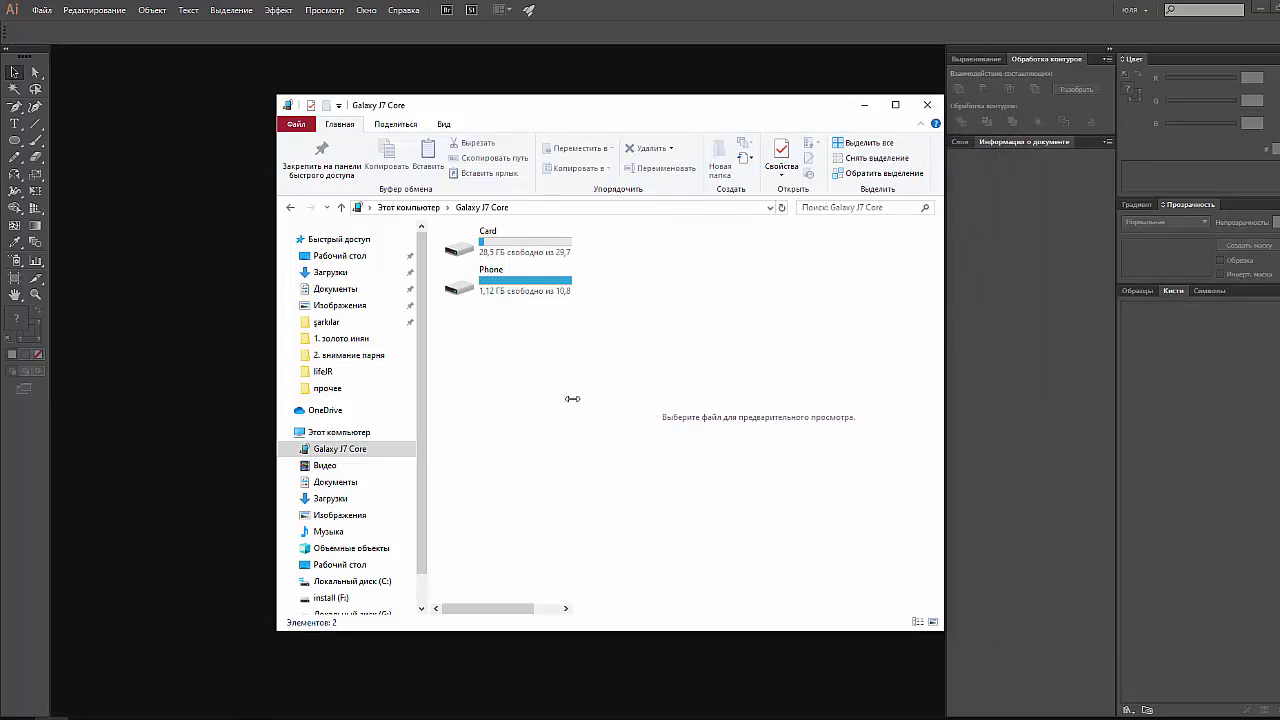
left_click_drag(580, 399, 732, 392)
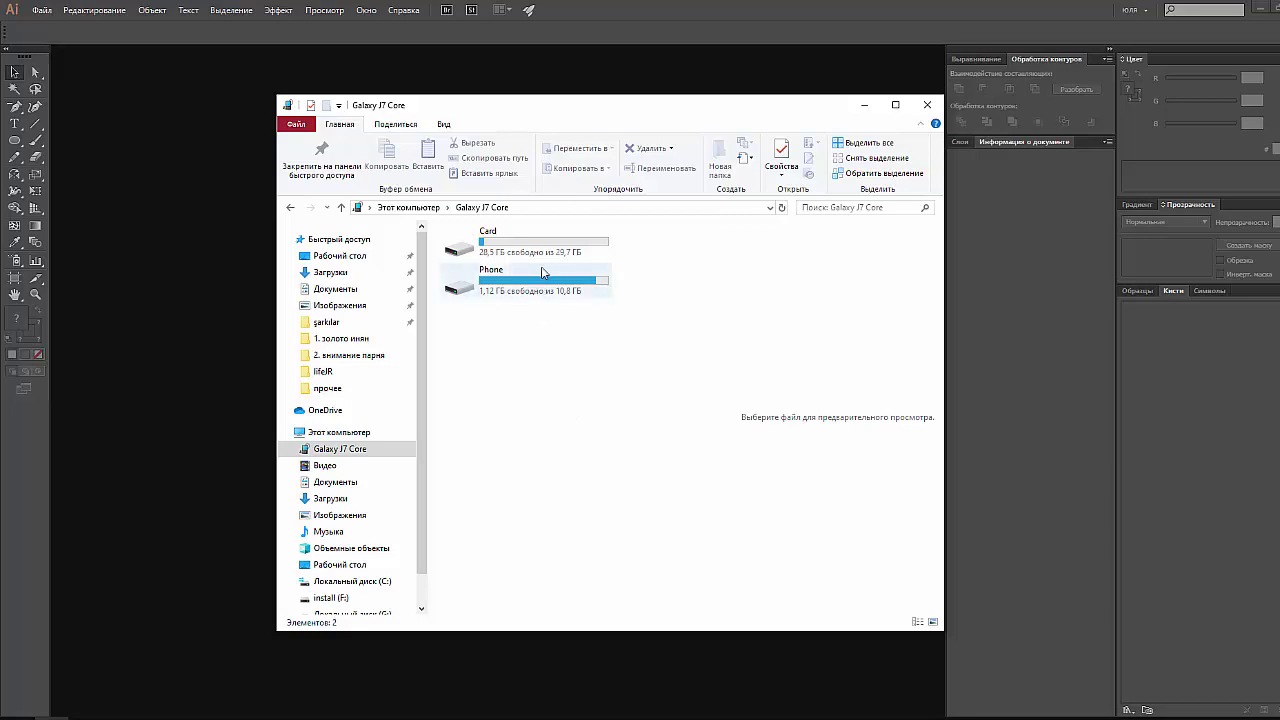
mouse_move(525, 242)
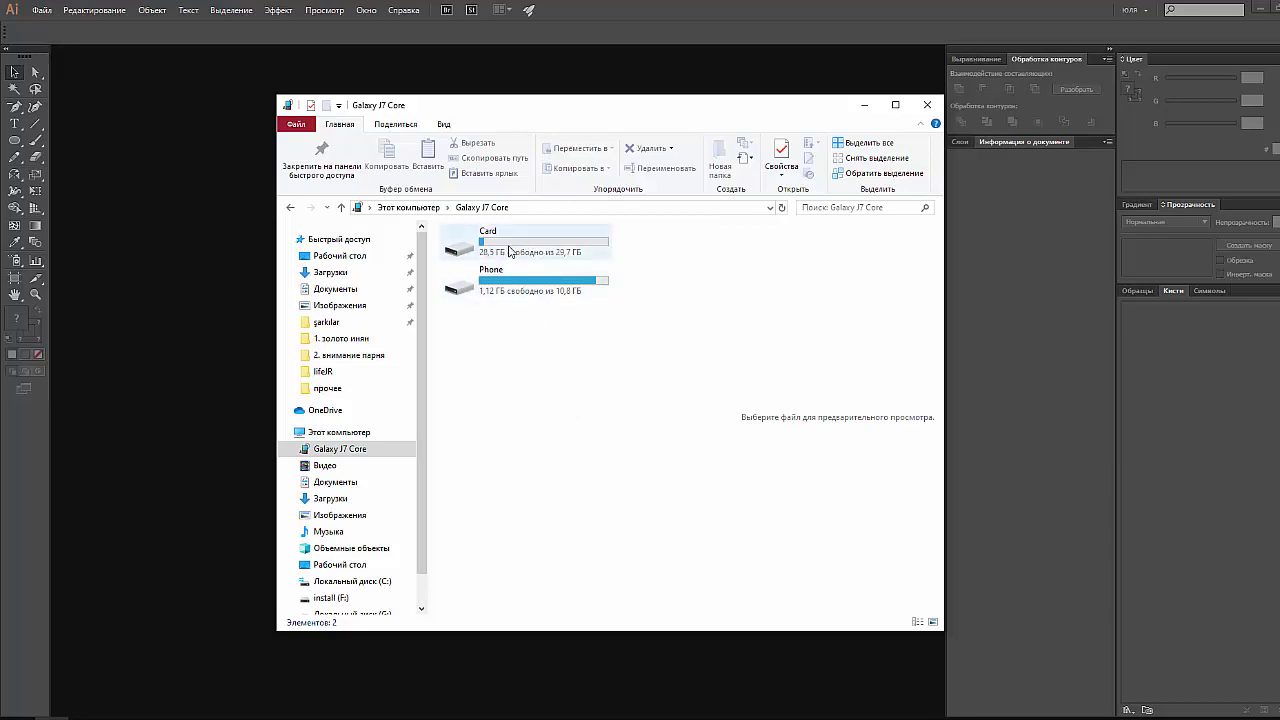
double_click(510, 250)
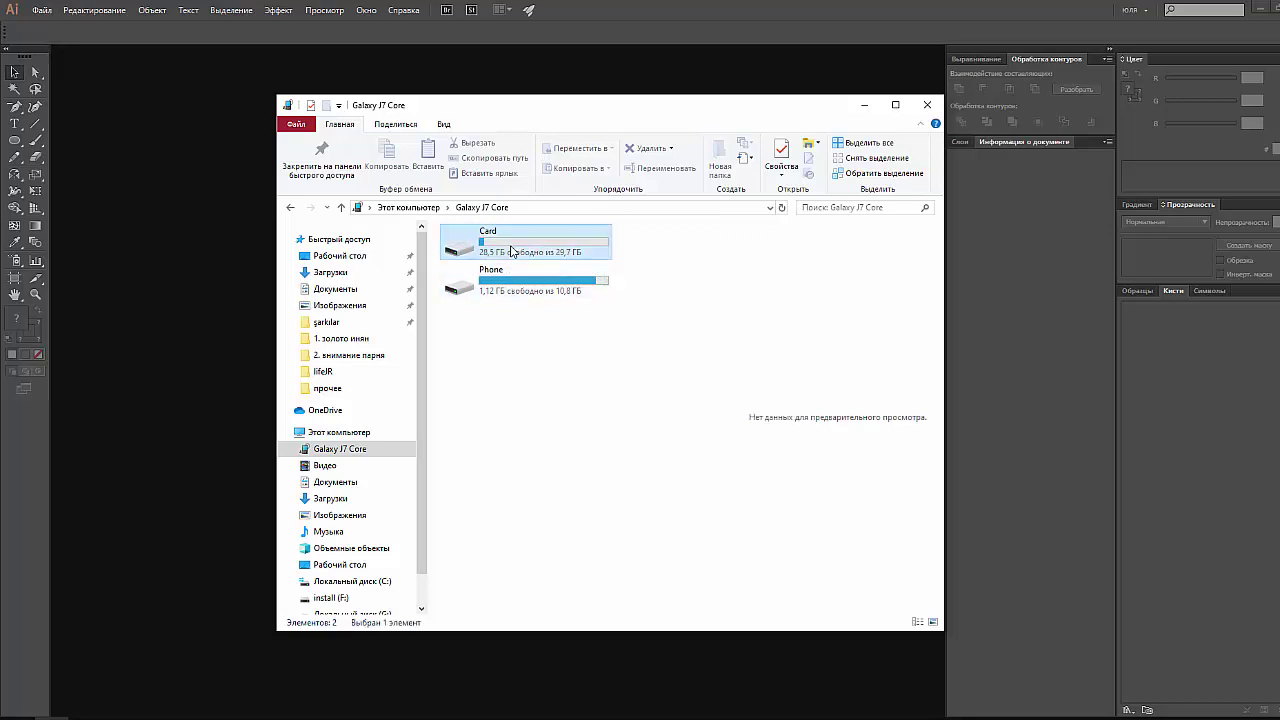
double_click(506, 277)
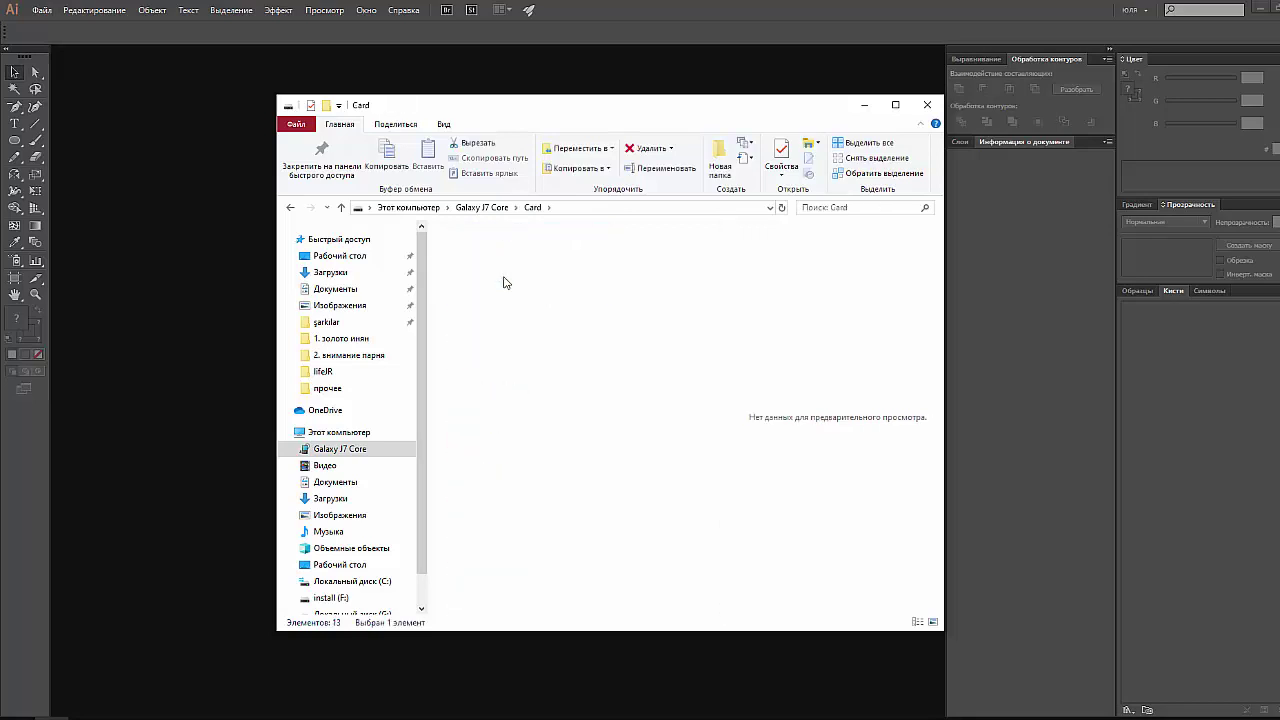
double_click(507, 250)
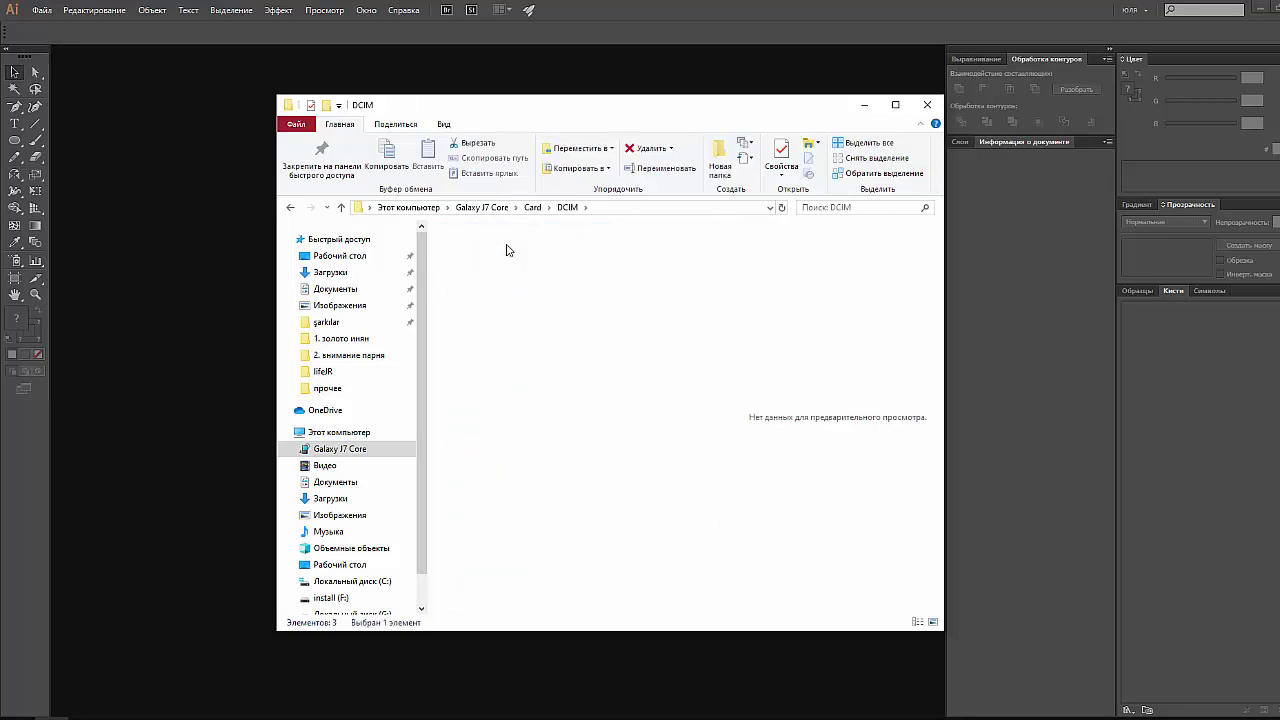
left_click(507, 250)
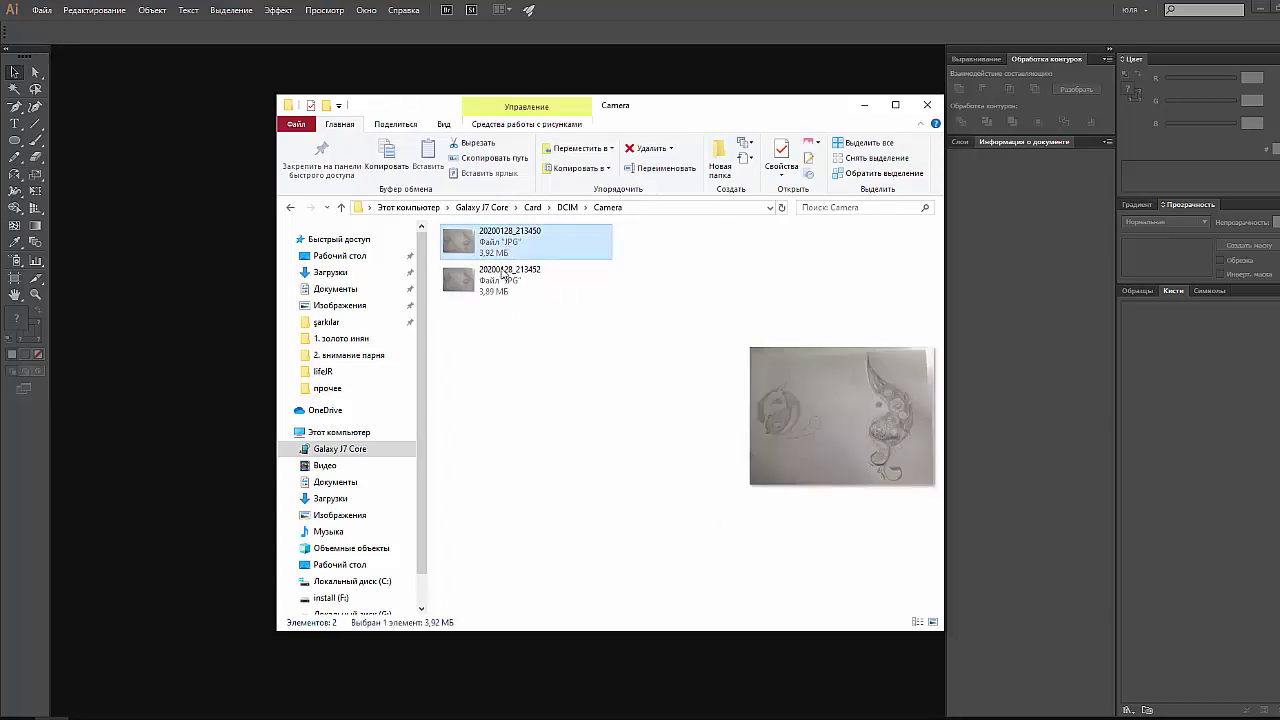
left_click(506, 275)
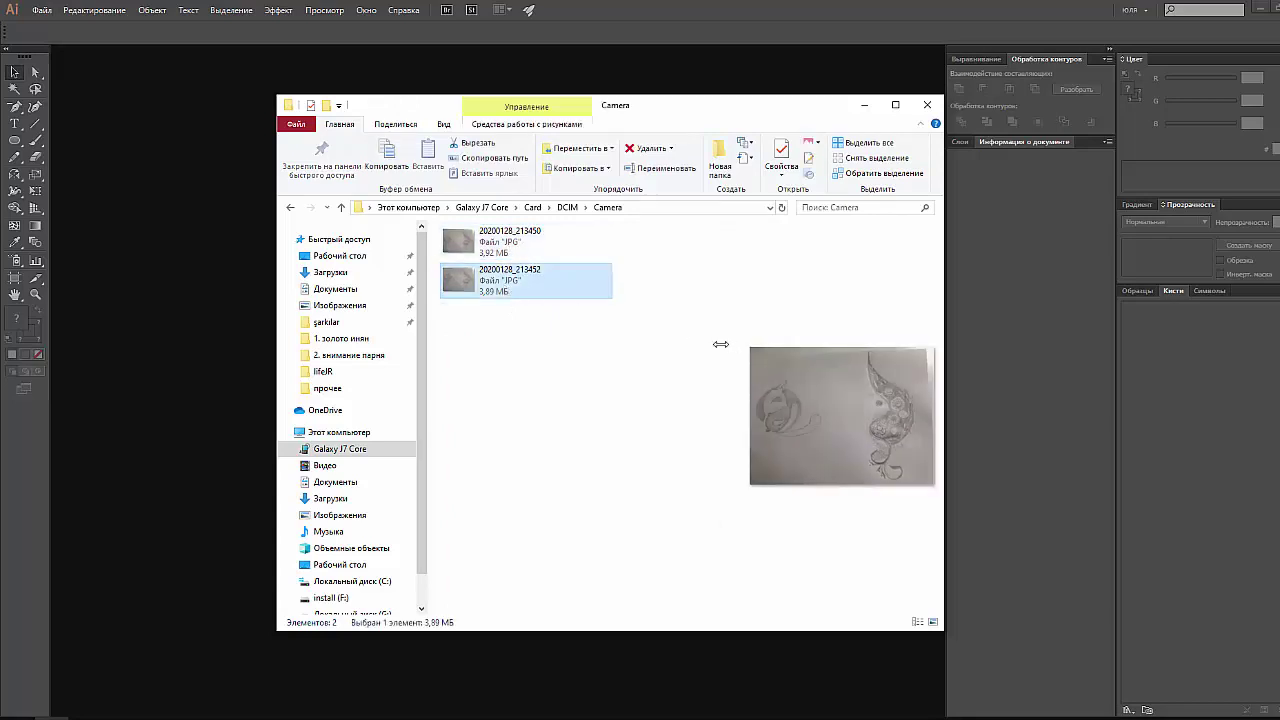
left_click_drag(721, 347, 550, 343)
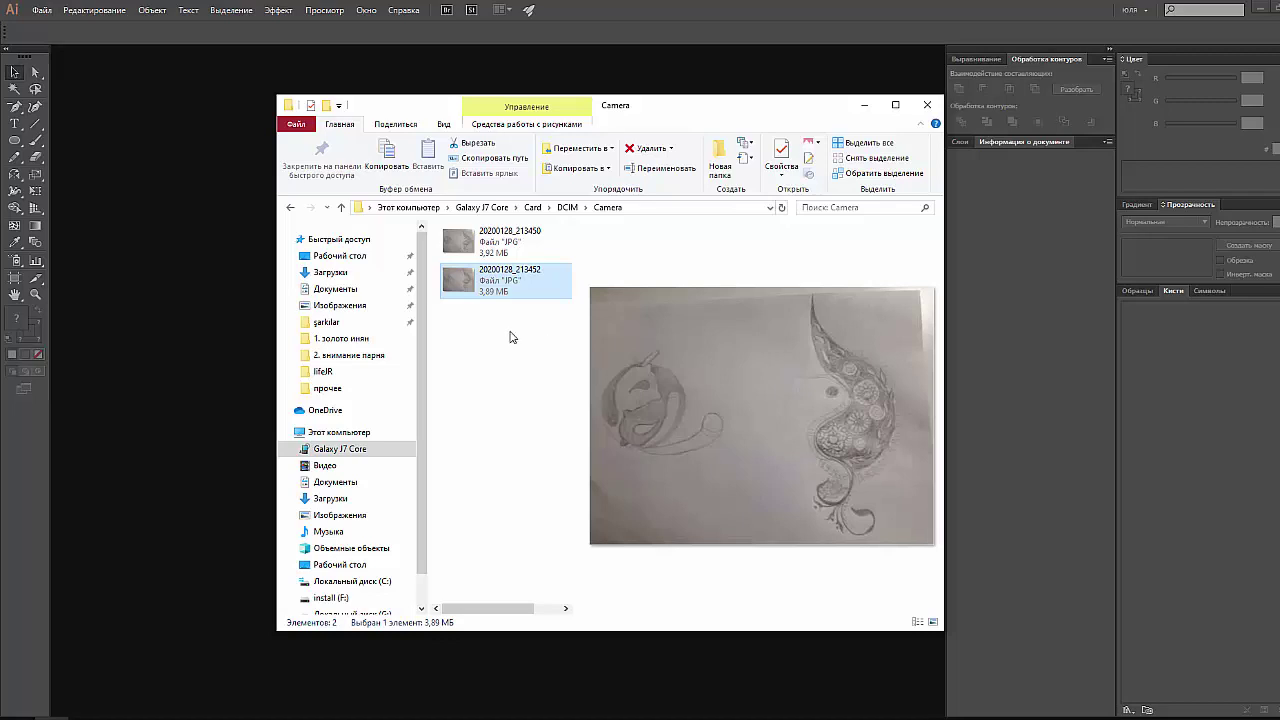
Step: Cut both sketch photos and paste them into the 2. карандаш folder
left_click_drag(481, 314, 460, 238)
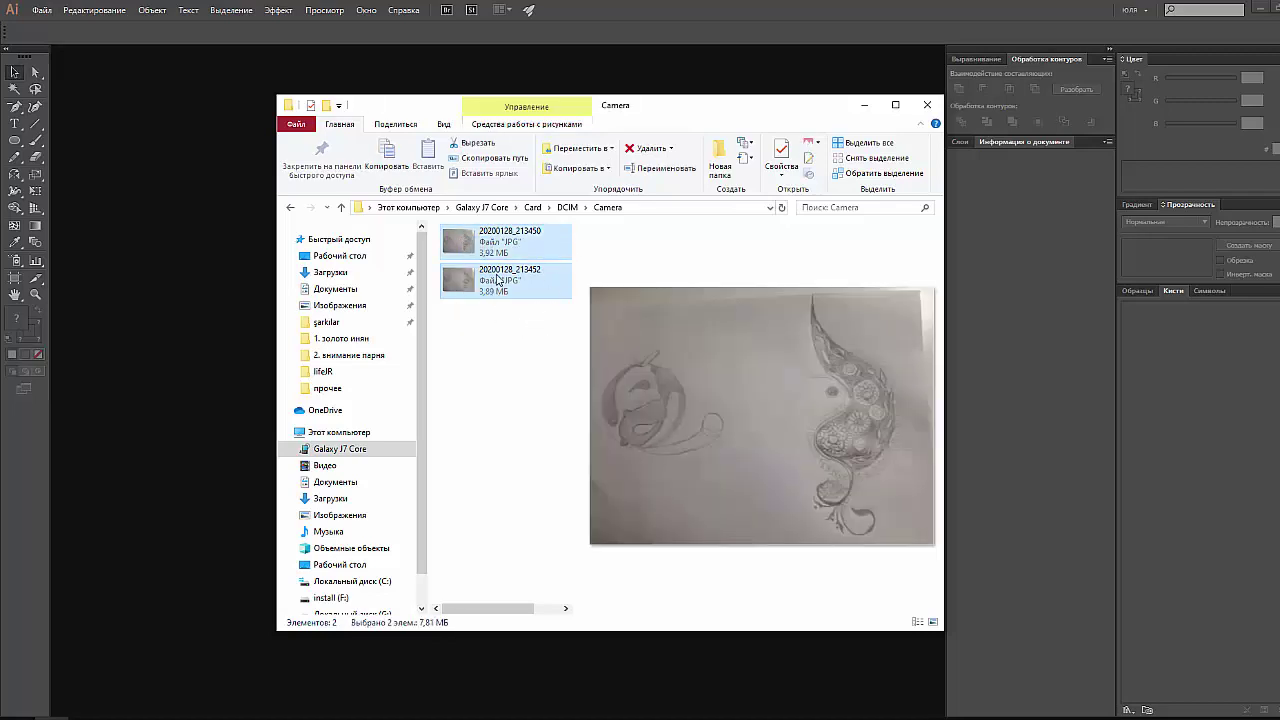
right_click(497, 280)
left_click(550, 397)
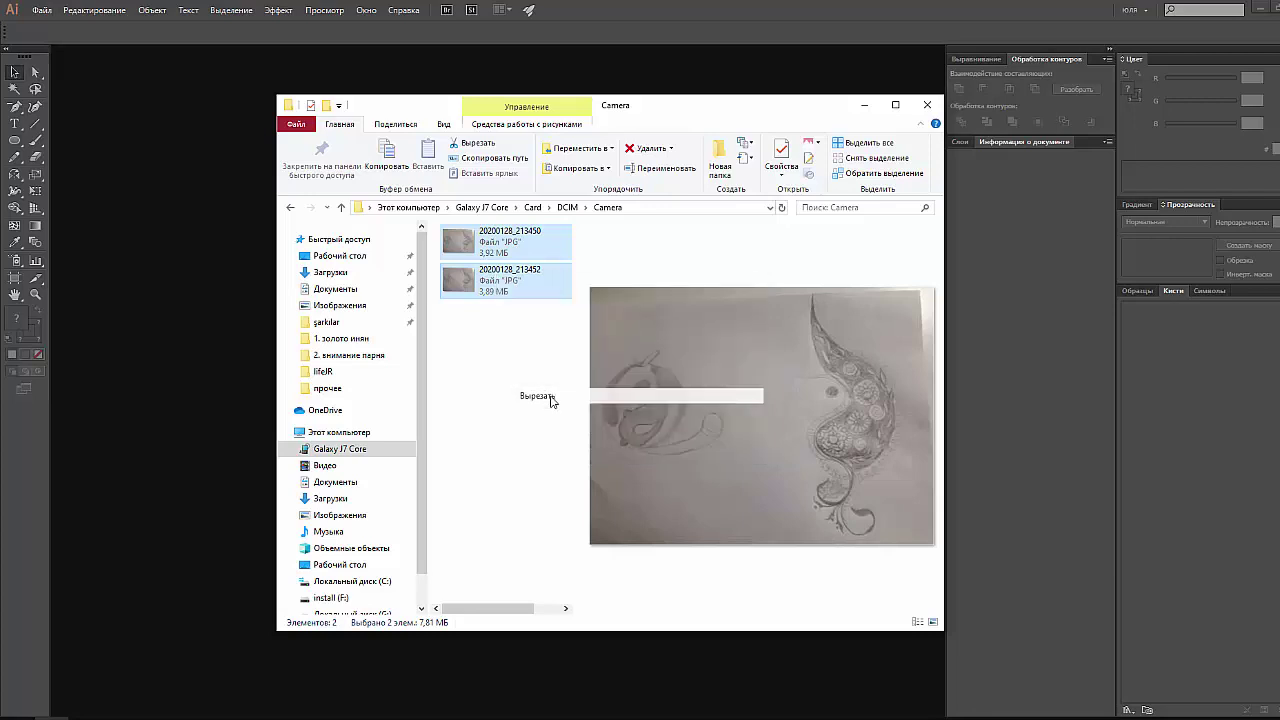
key("alt+Left")
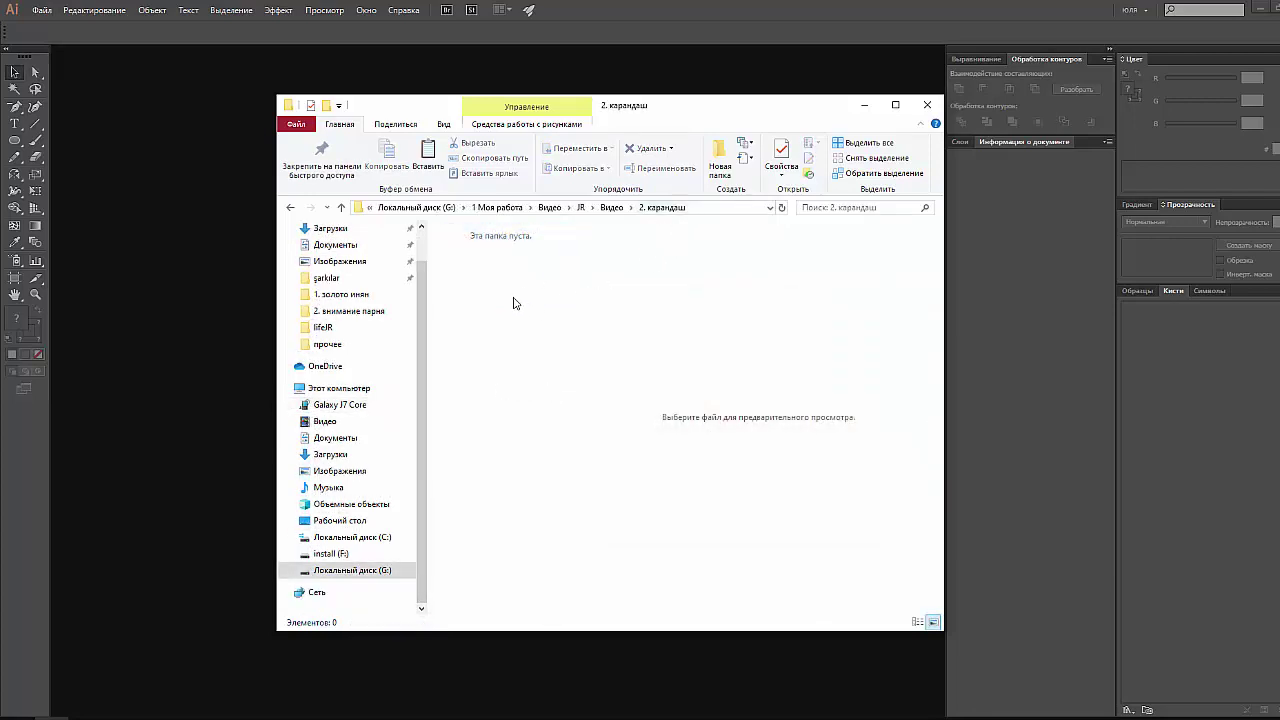
right_click(478, 289)
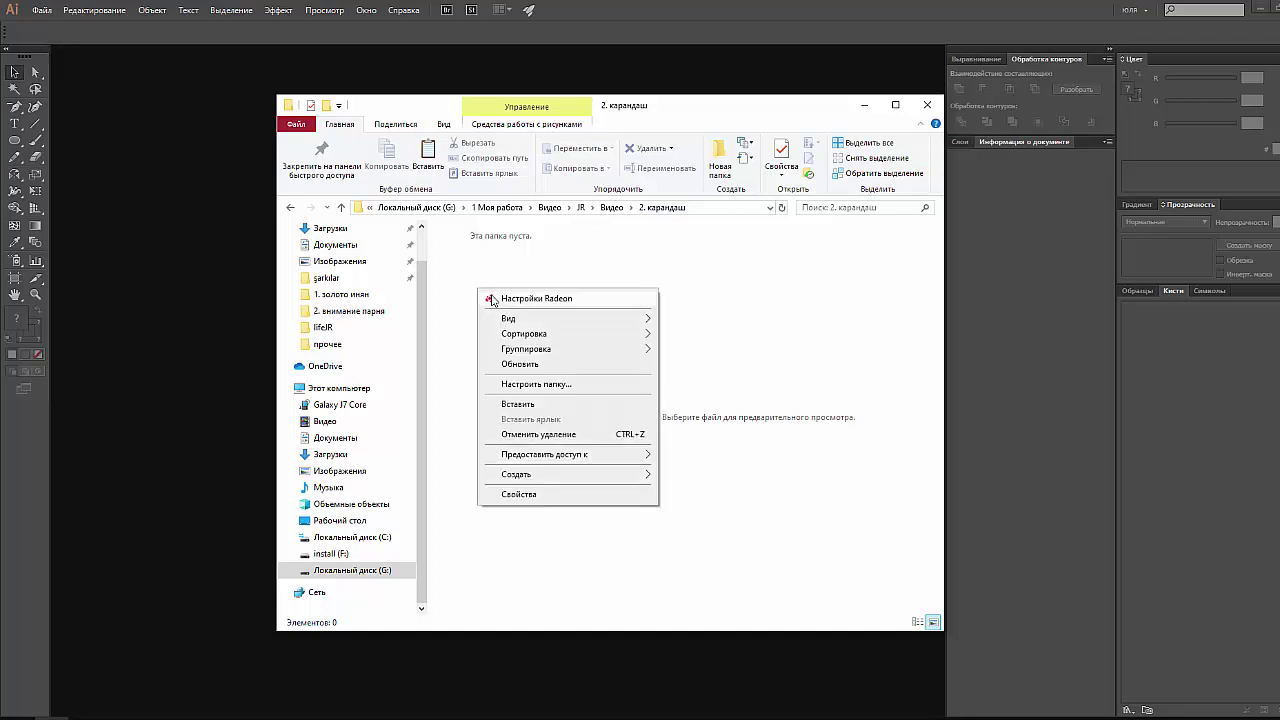
left_click(528, 406)
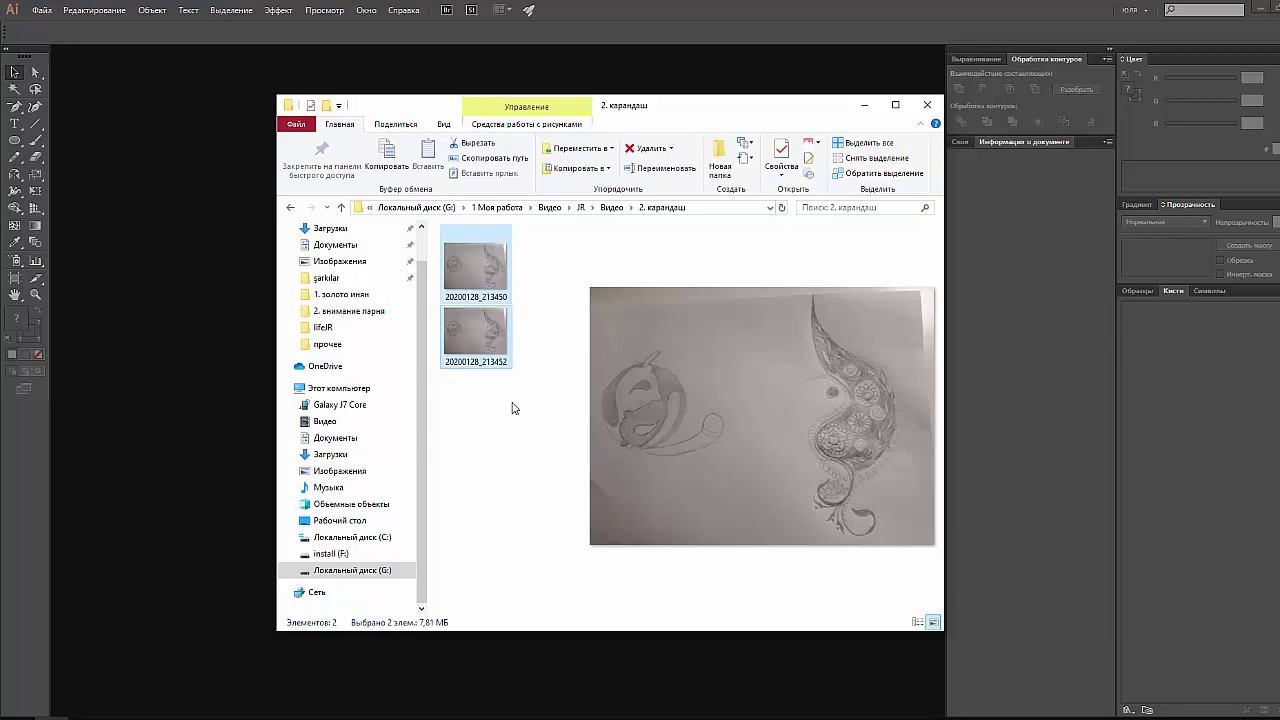
Step: Check the moved photos 20200128_213450 and 20200128_213452, then close File Explorer
left_click(511, 407)
left_click(480, 340)
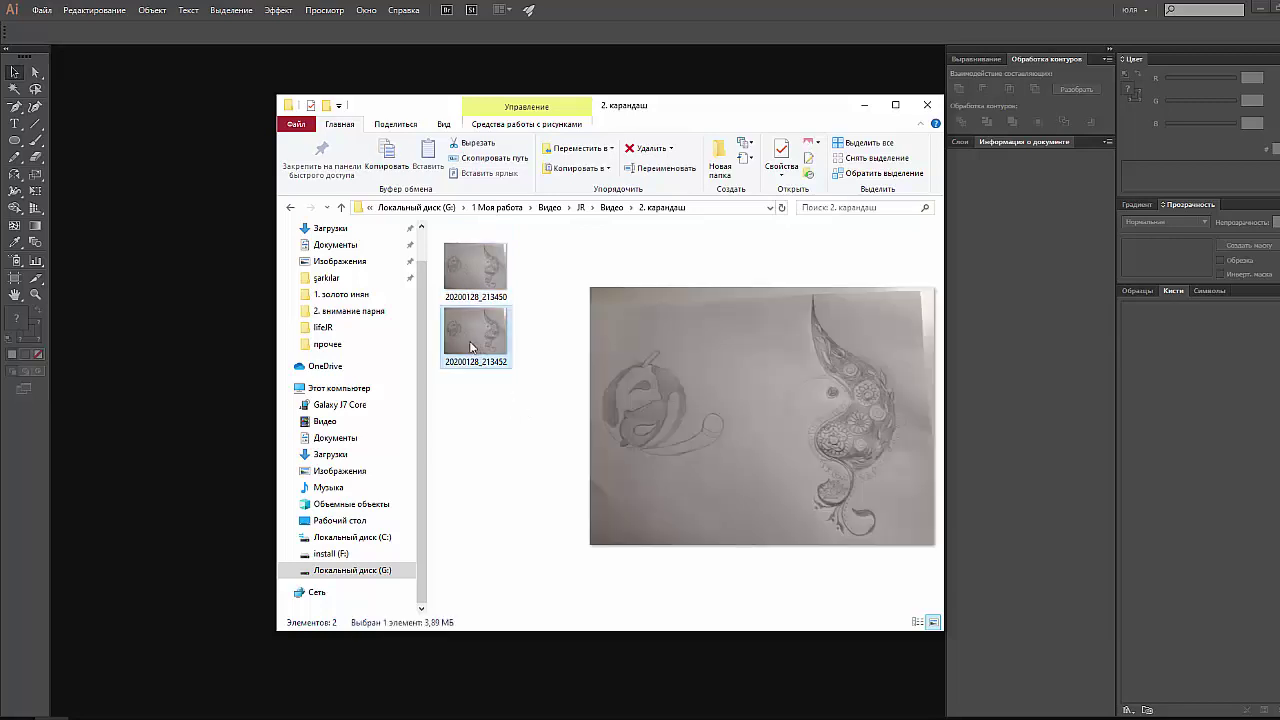
left_click(465, 275)
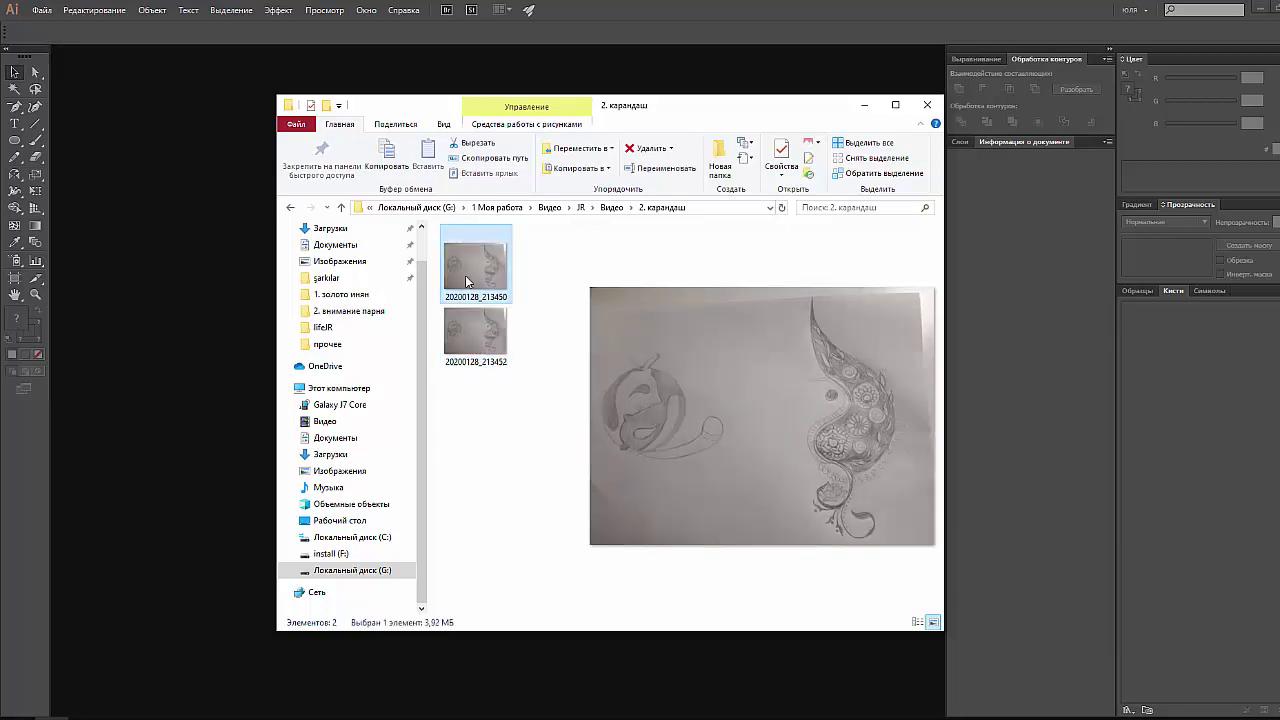
left_click(477, 352)
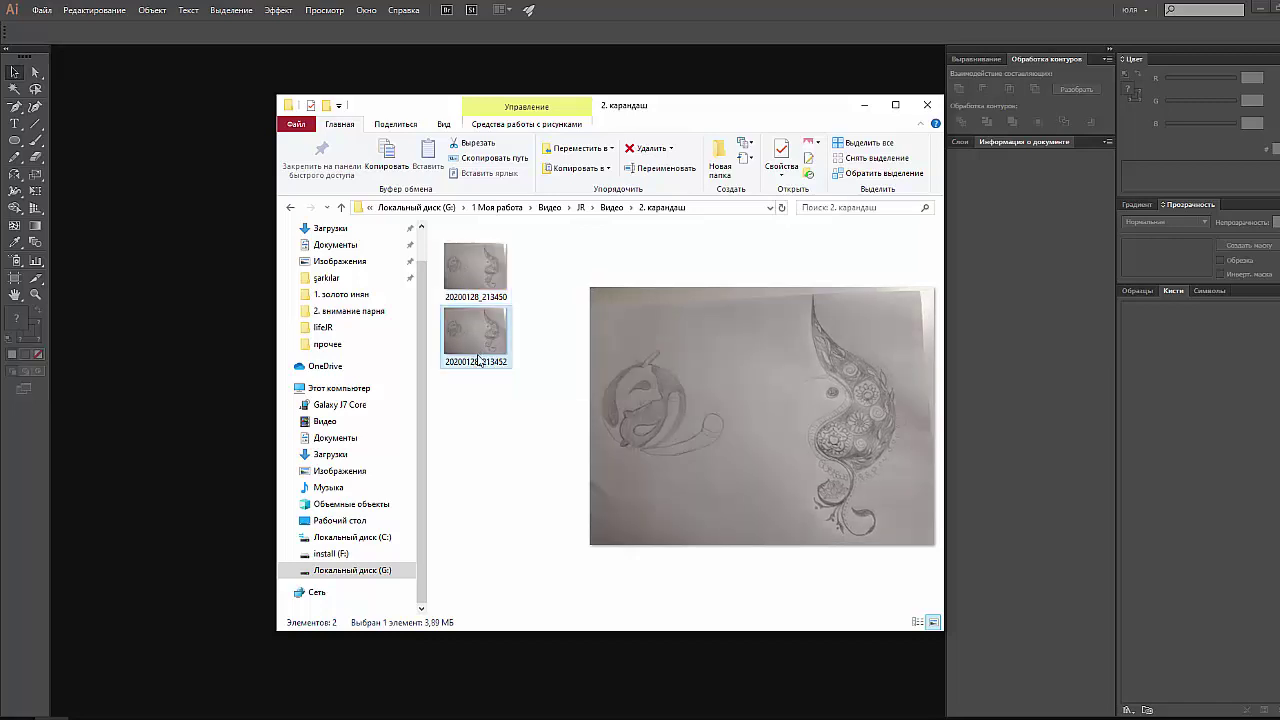
left_click(513, 400)
left_click(487, 337)
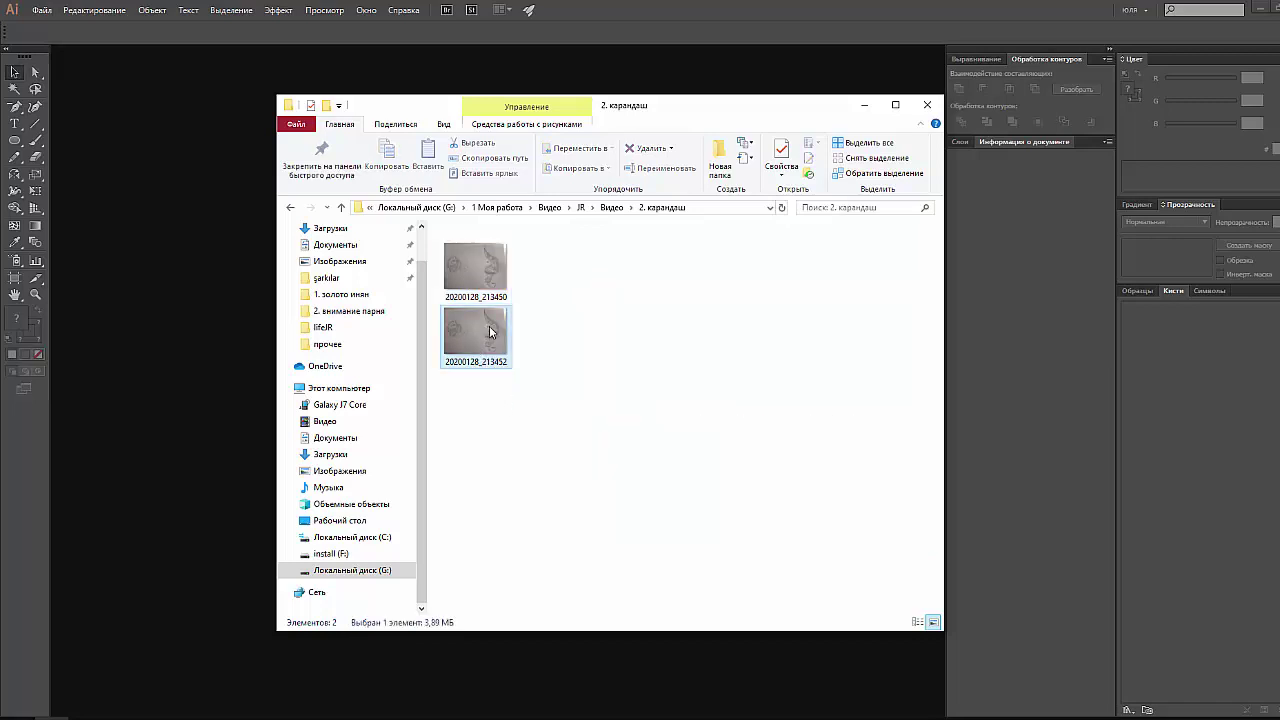
left_click(502, 410)
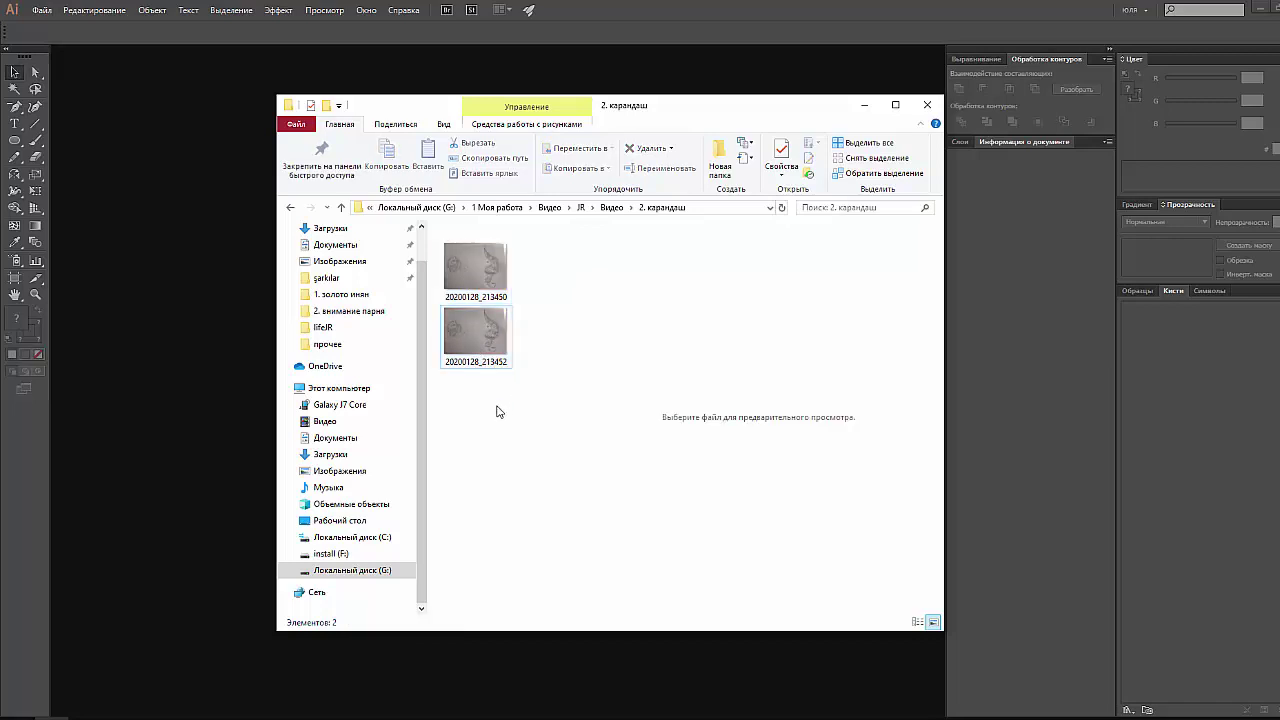
left_click(215, 289)
Step: Create a new document named yinyang with a 1000 pt width and 1000 pt height
left_click(42, 10)
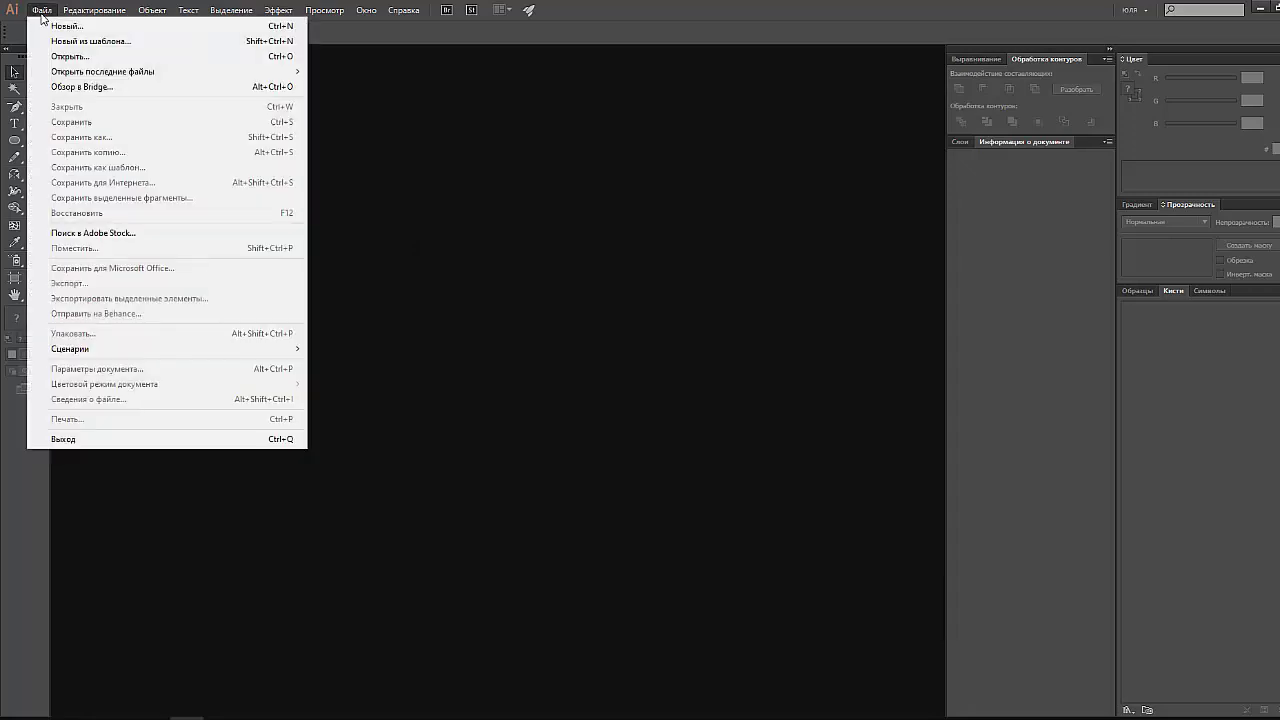
left_click(48, 22)
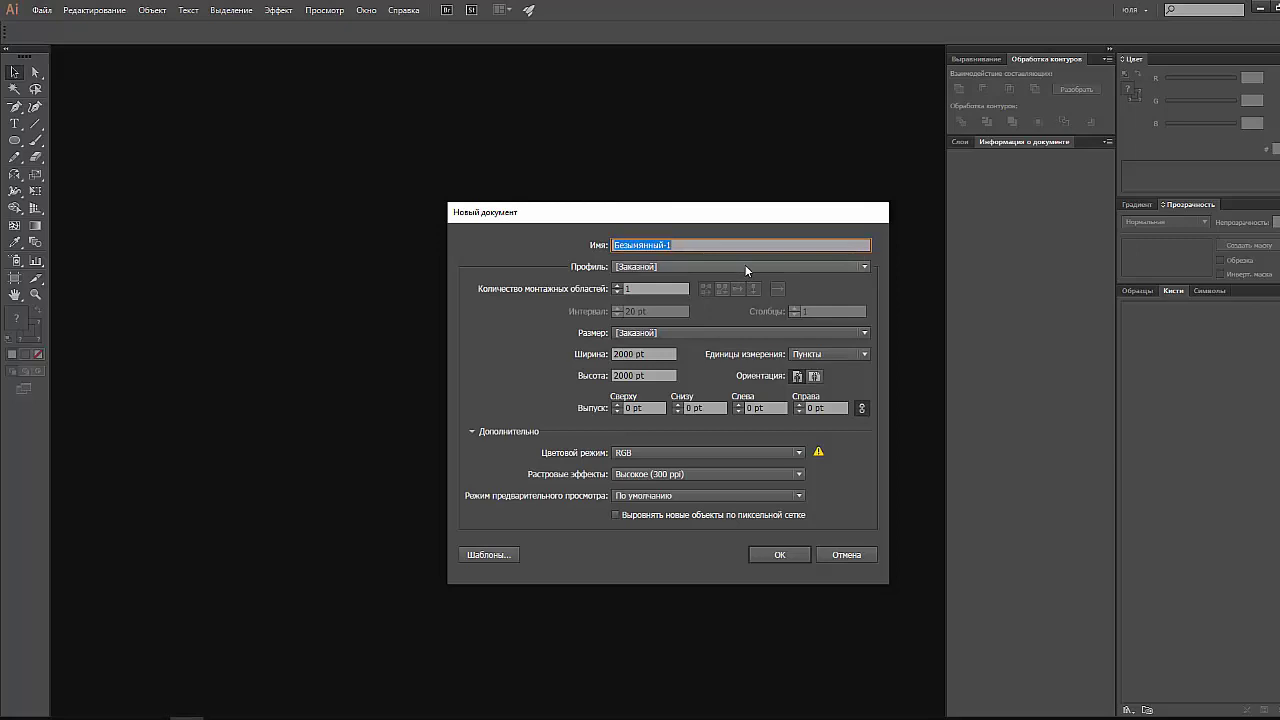
type("yinyang")
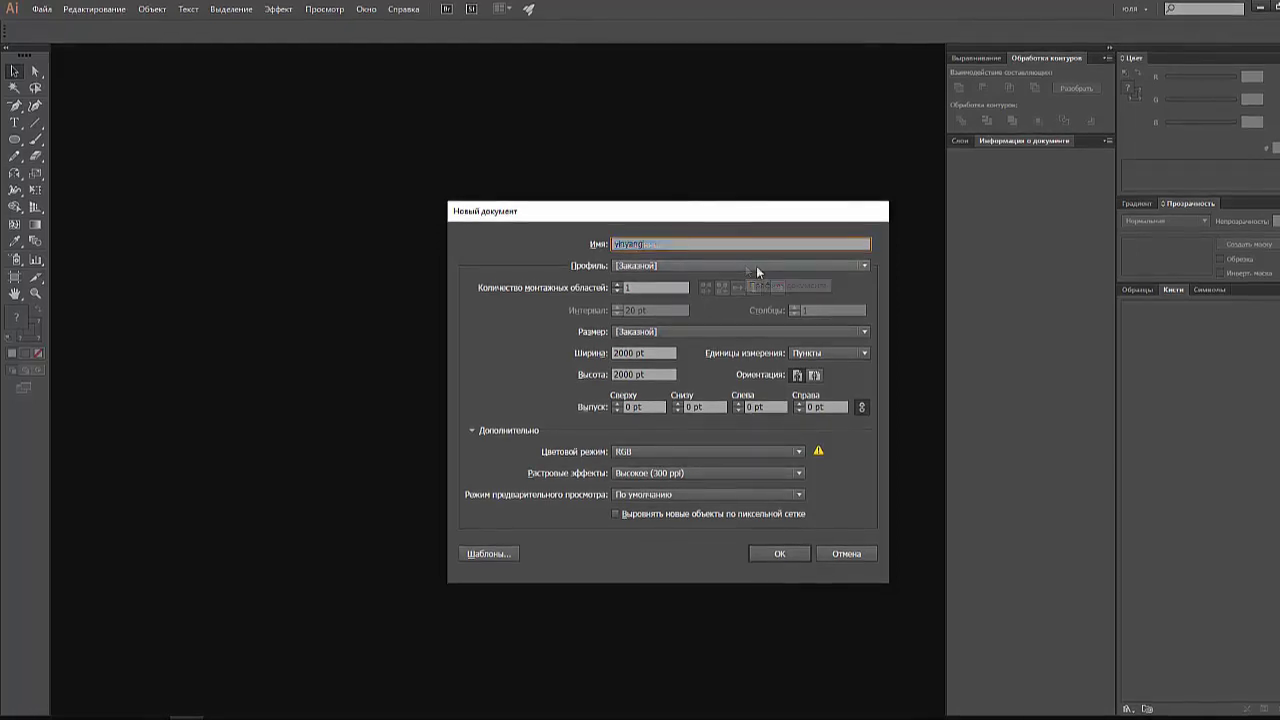
left_click(669, 350)
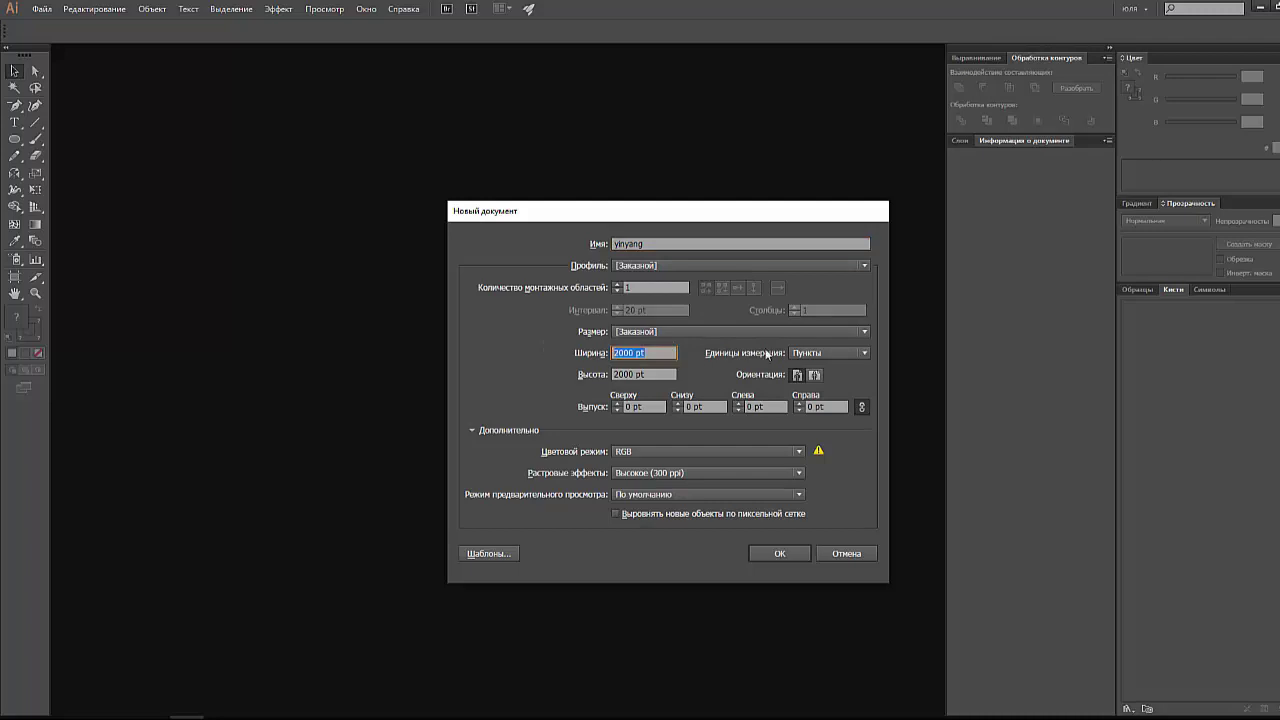
type("1000")
key("Tab")
type("1000")
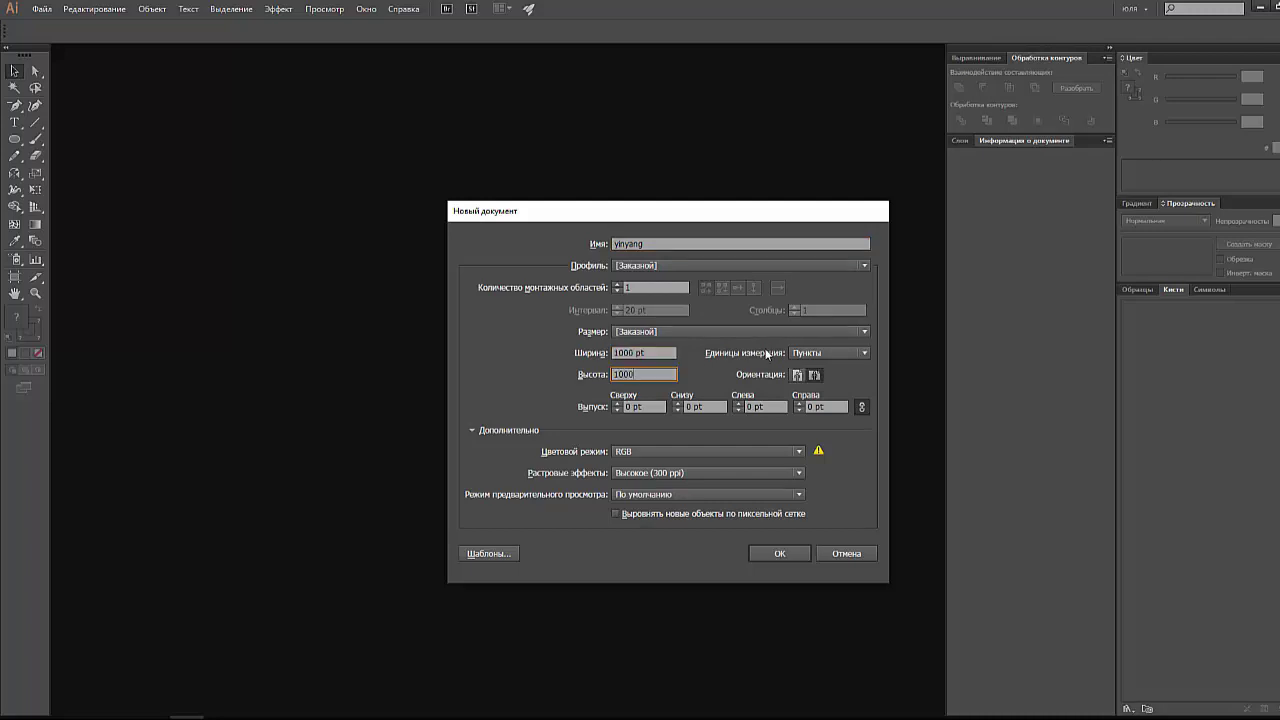
key("Tab")
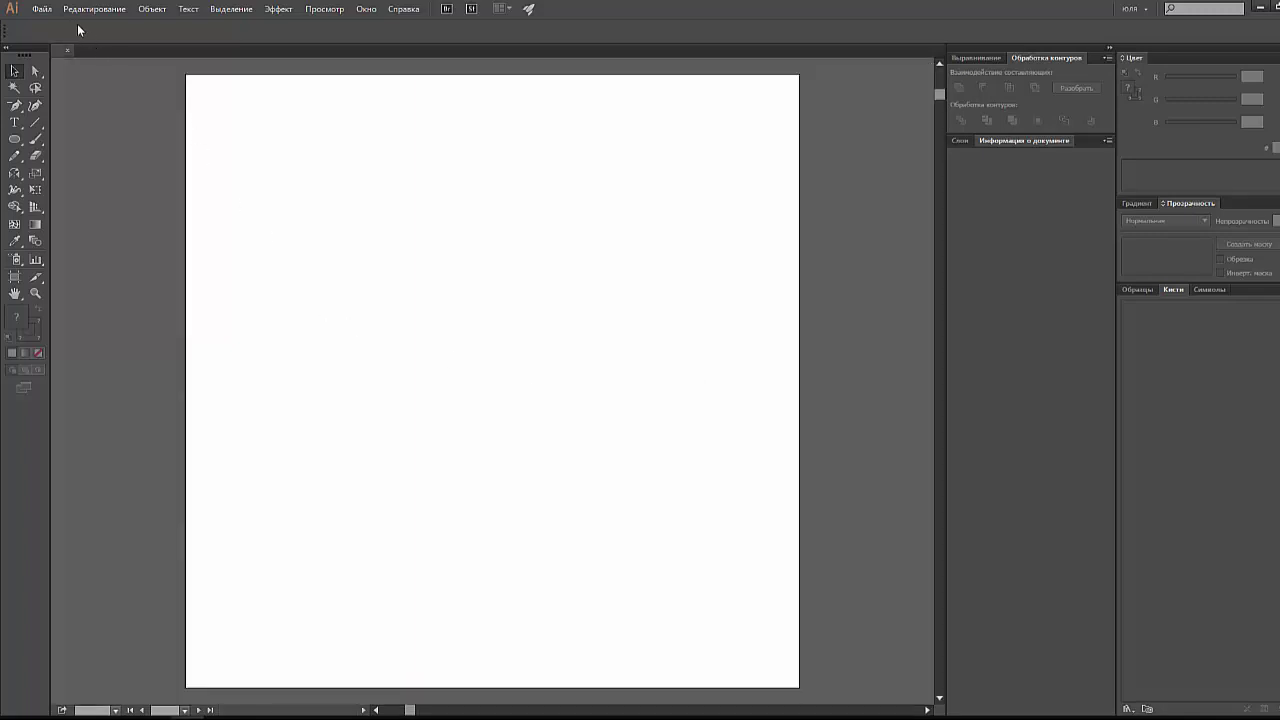
left_click(44, 10)
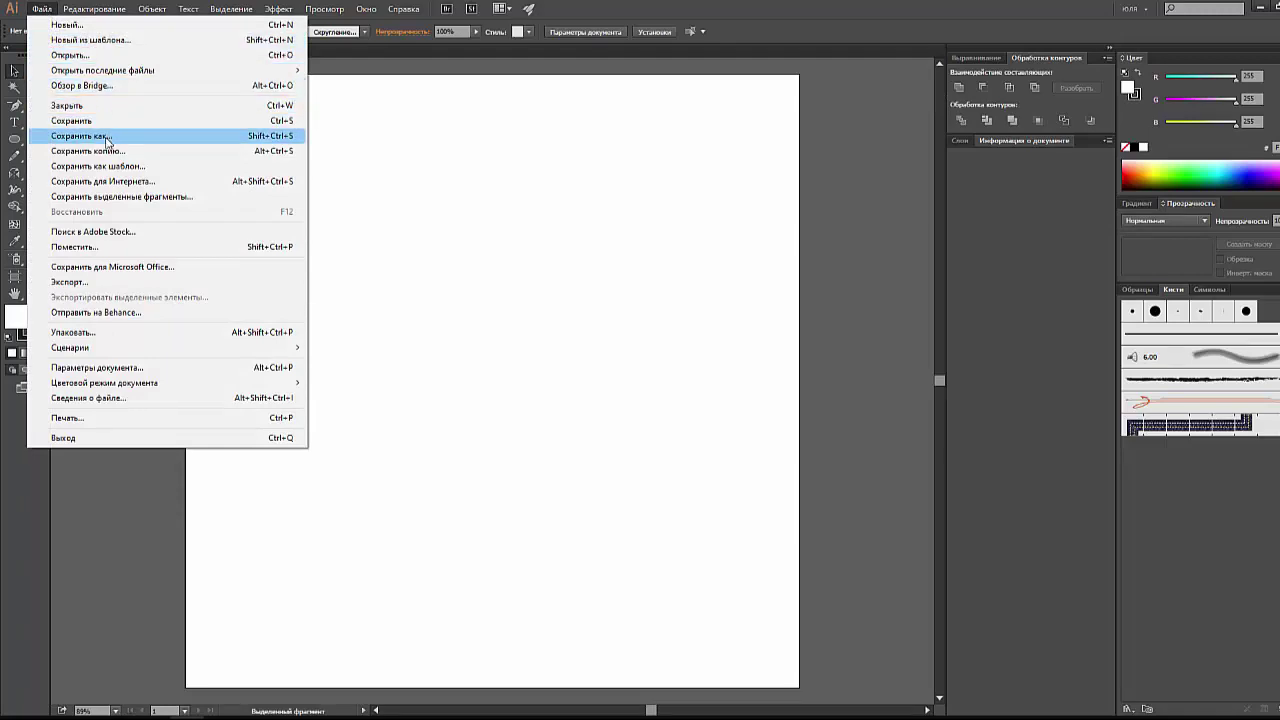
Step: Save the document as yinyang.ai in Illustrator CC format in the 2. карандаш folder
left_click(106, 139)
type("yinyang")
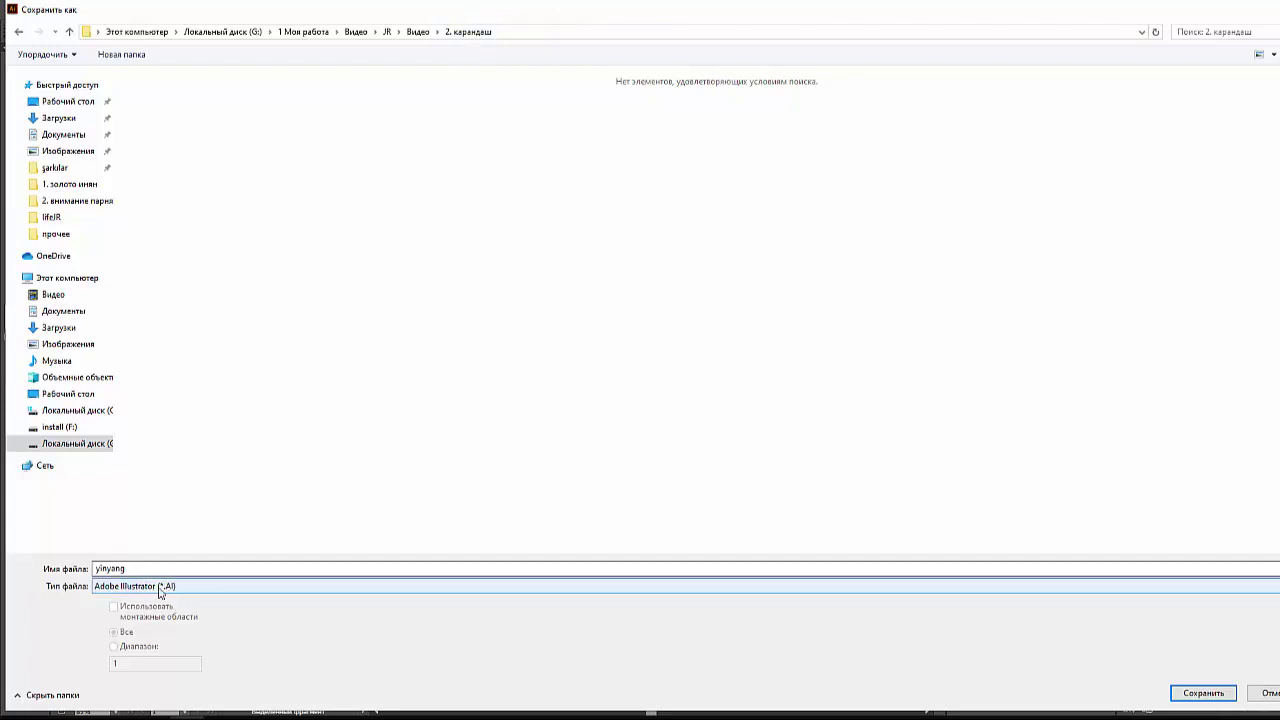
left_click(1192, 694)
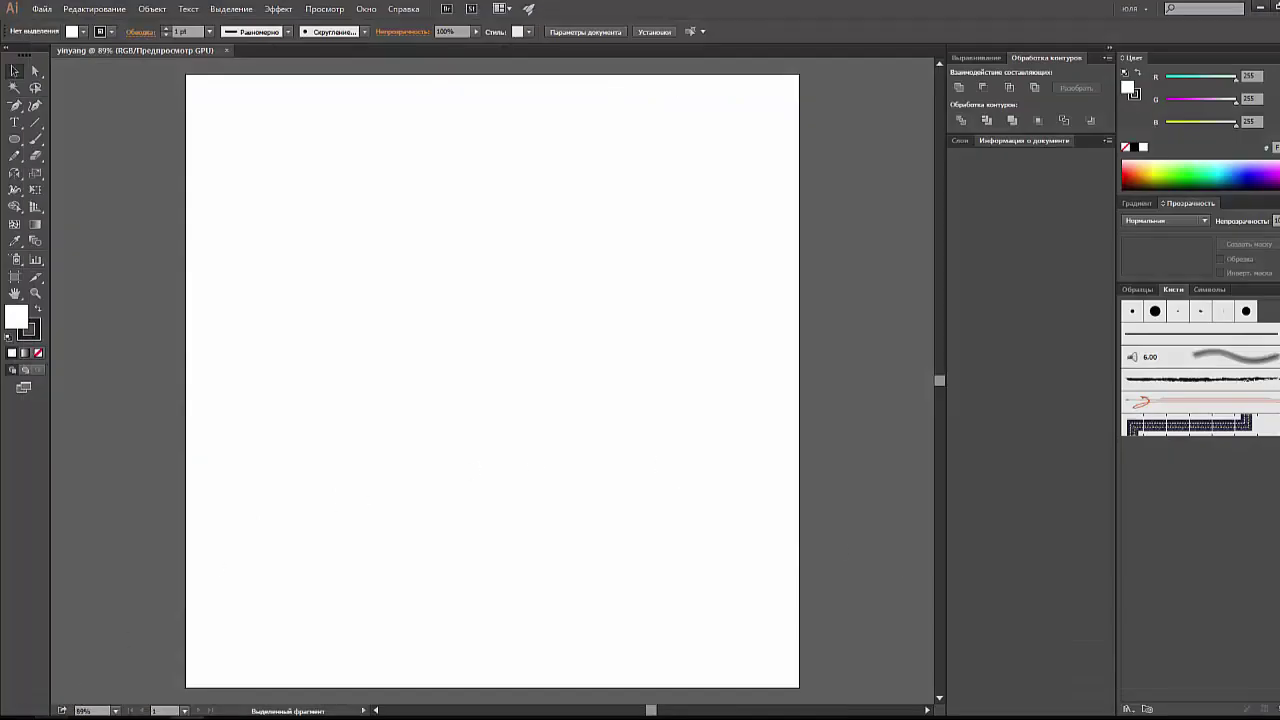
left_click(50, 718)
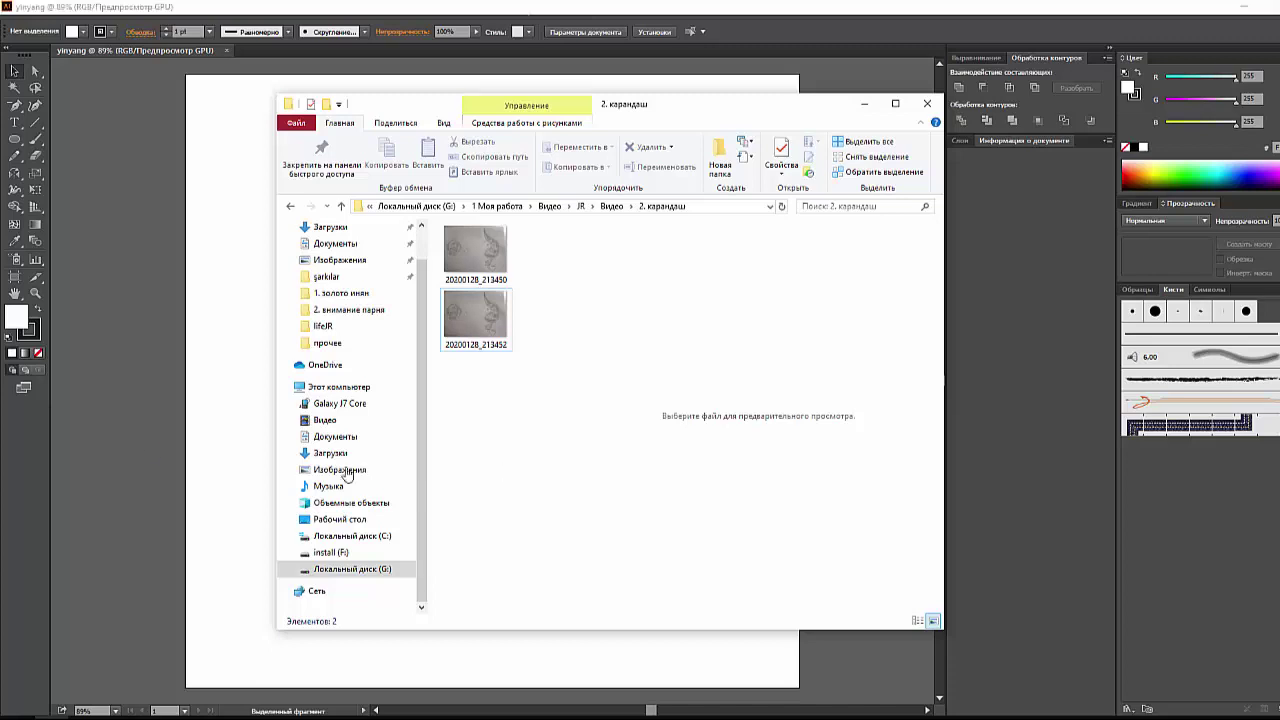
left_click(156, 451)
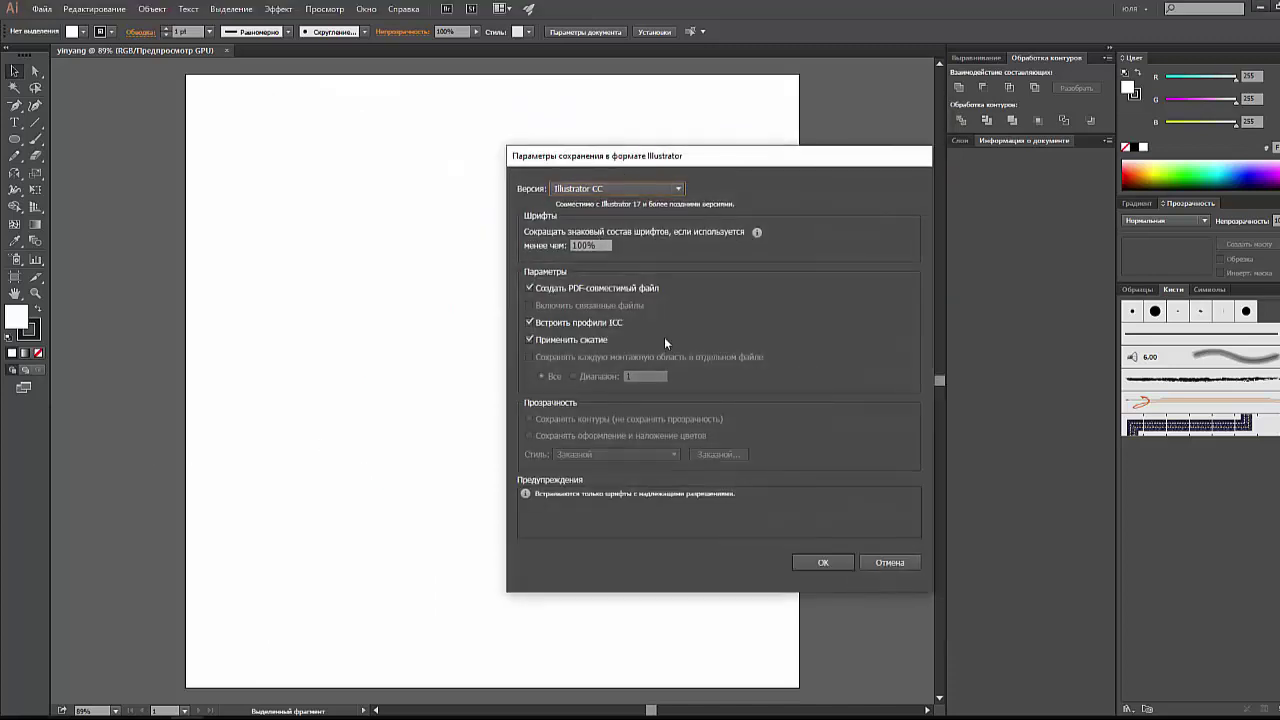
left_click(822, 562)
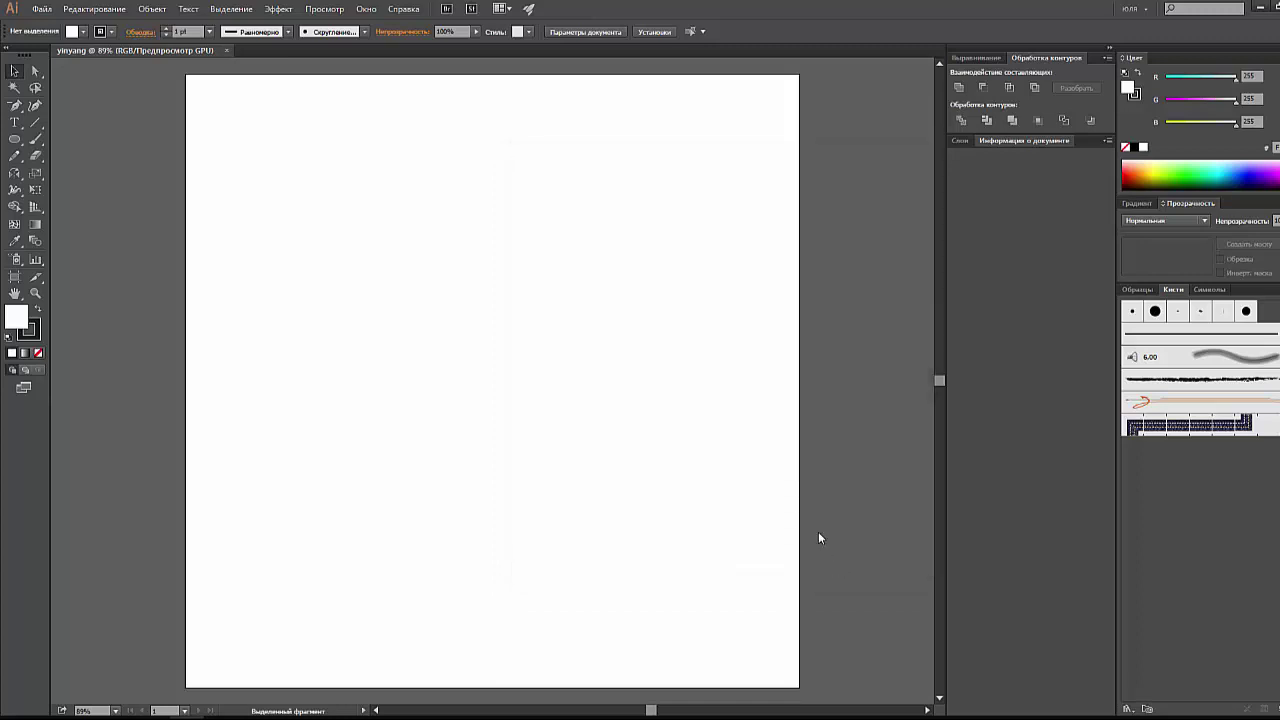
left_click(51, 718)
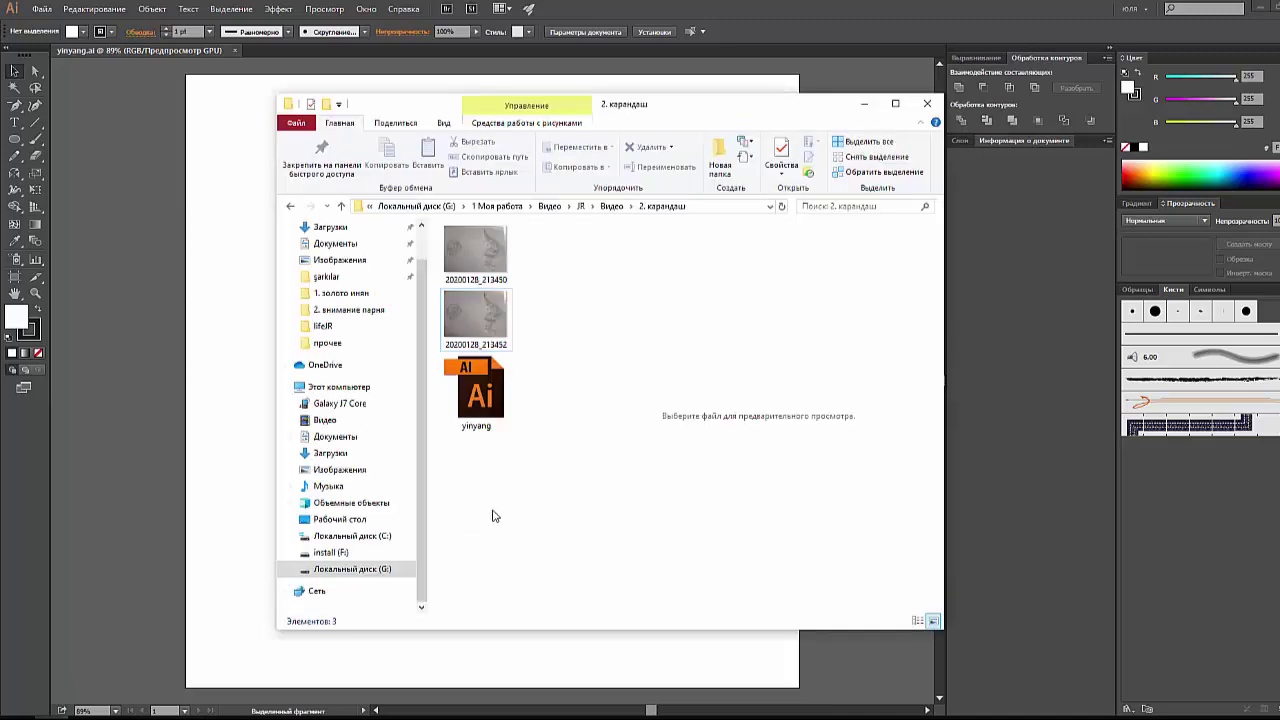
Step: Compare the sketch photo previews and select 20200128_213450
left_click(505, 250)
left_click(496, 314)
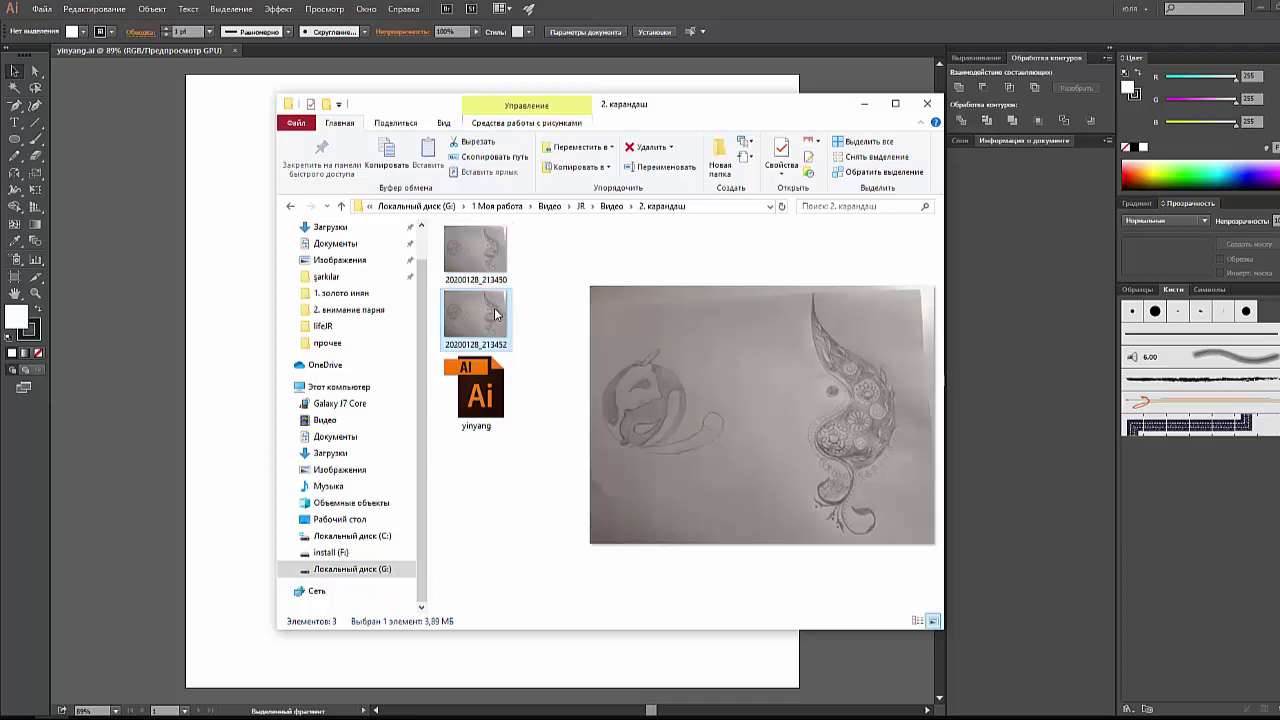
left_click(487, 398)
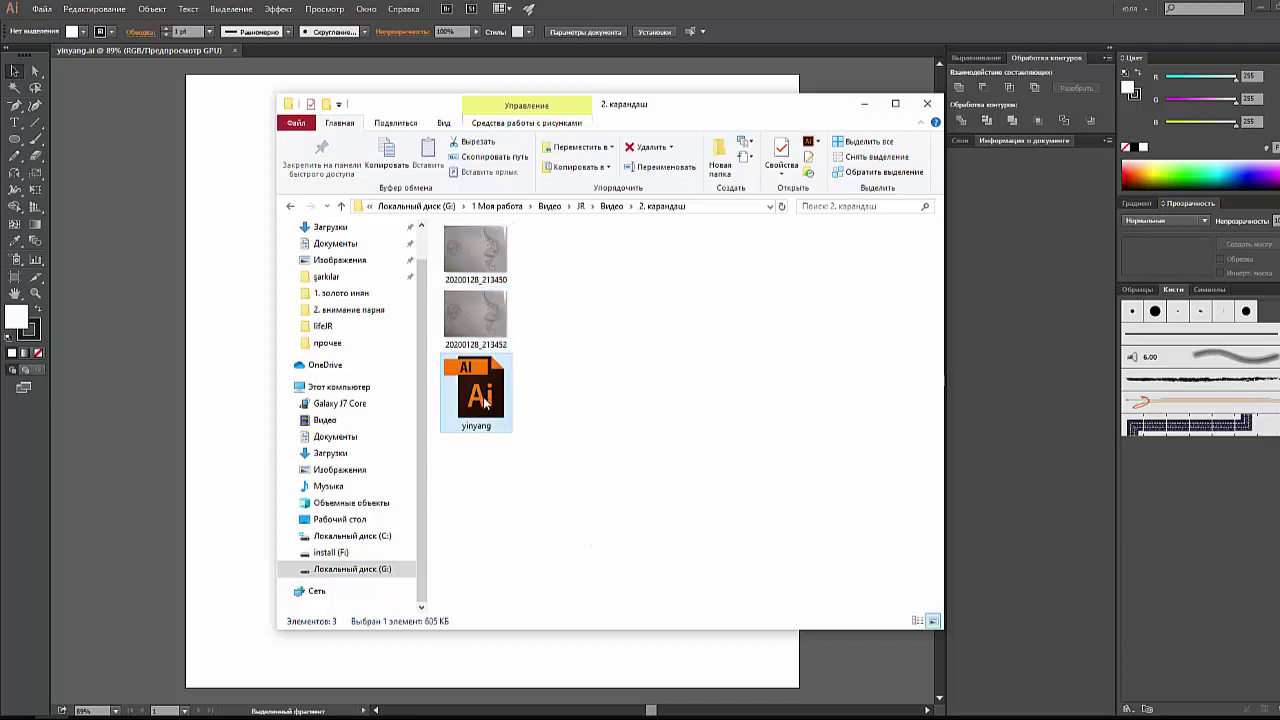
left_click(494, 324)
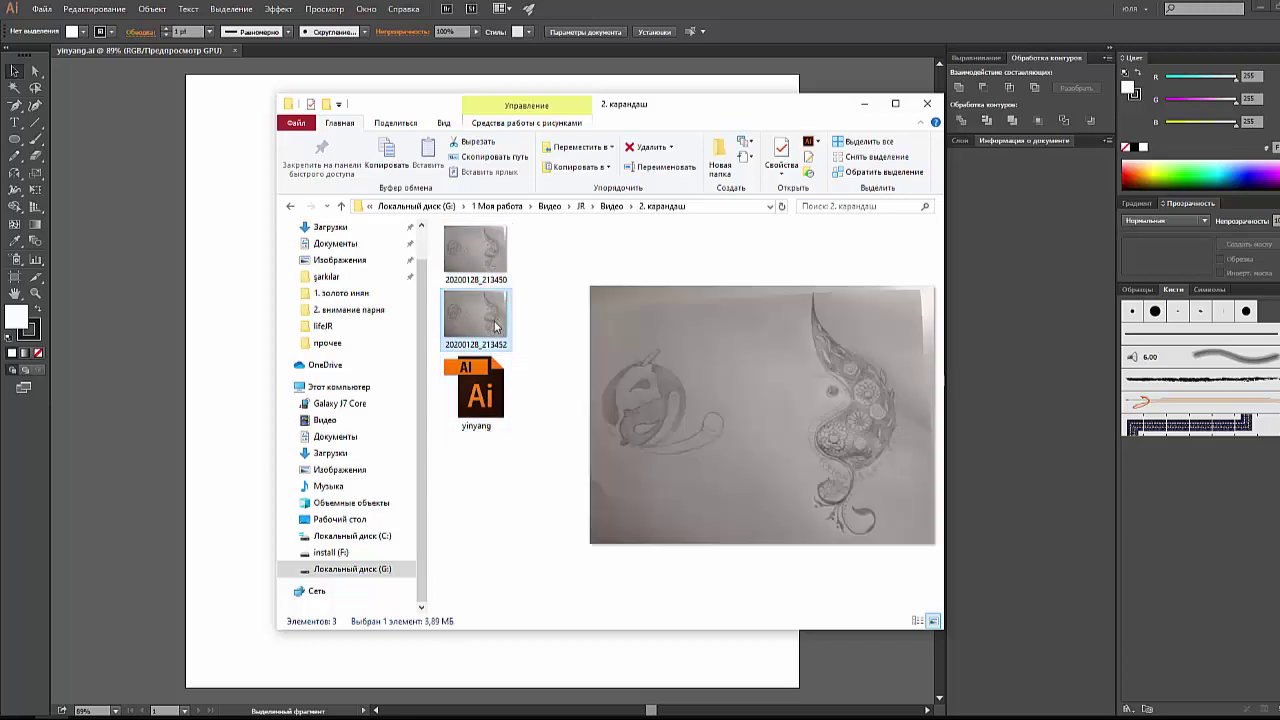
left_click(482, 262)
left_click(488, 308)
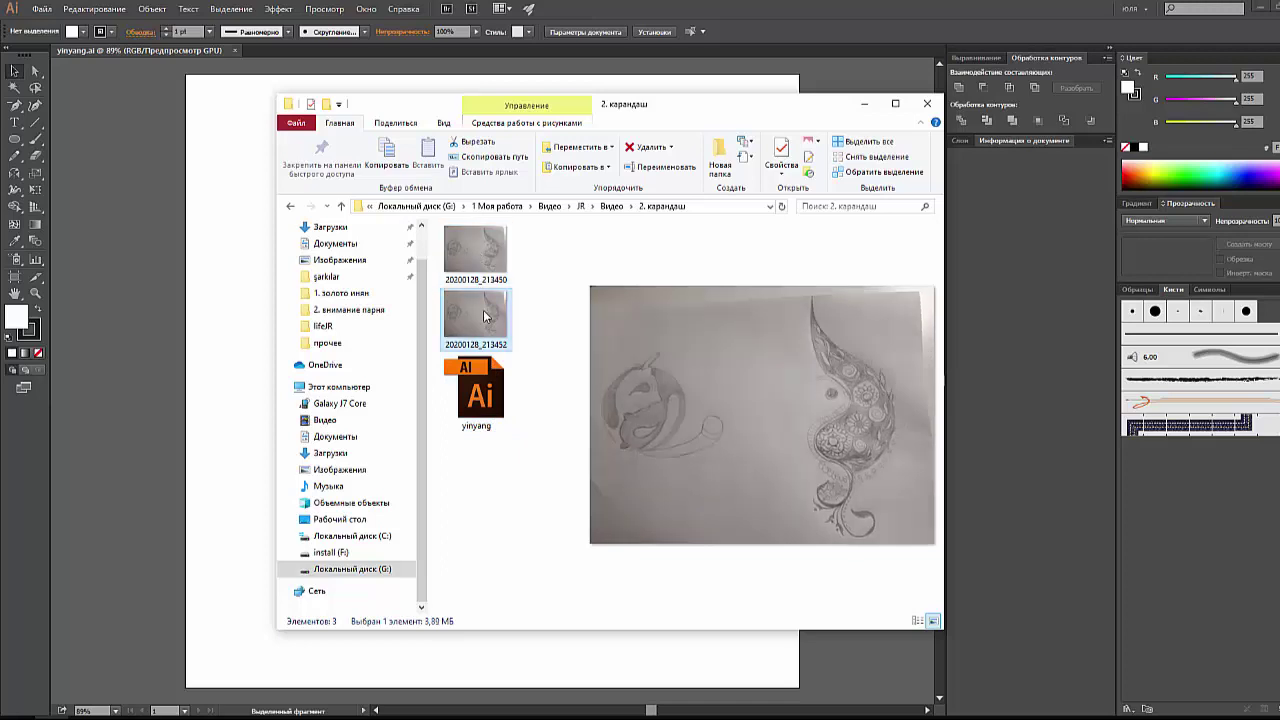
left_click(474, 260)
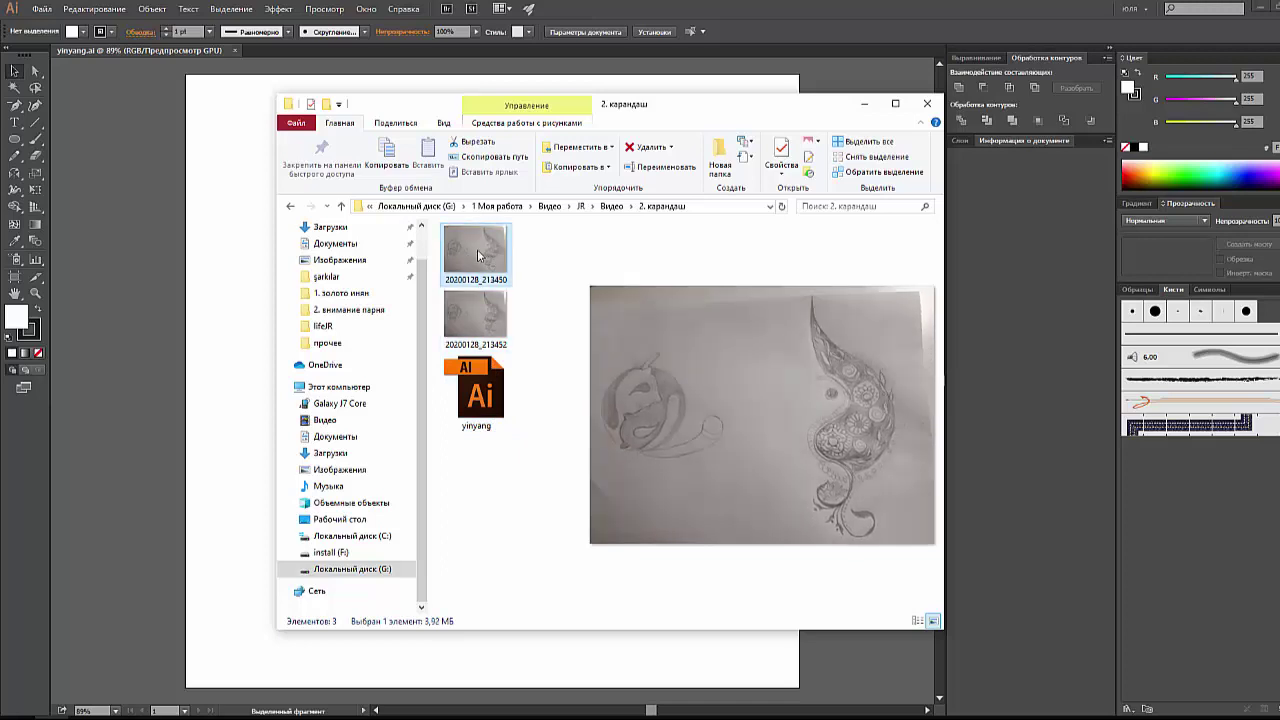
Step: Drag the 20200128_213450 photo into Illustrator and place it on the artboard
left_click_drag(250, 299, 241, 305)
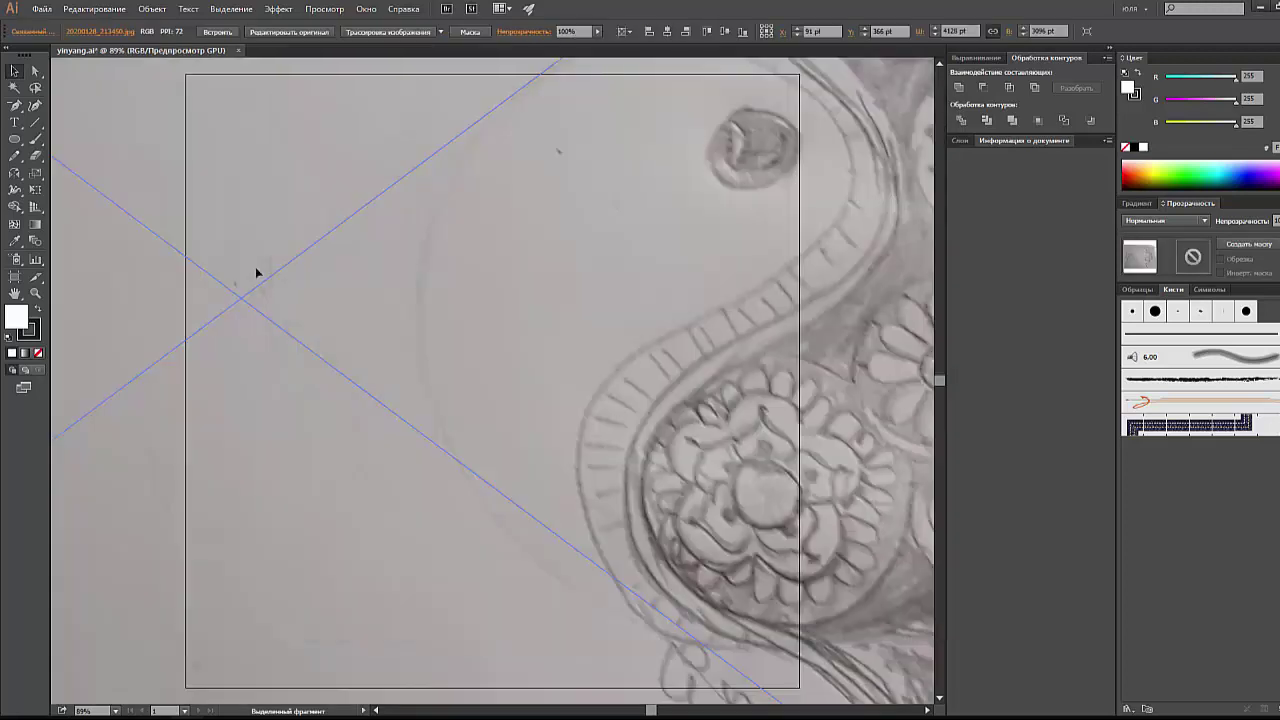
left_click(256, 272)
left_click_drag(251, 288, 504, 338)
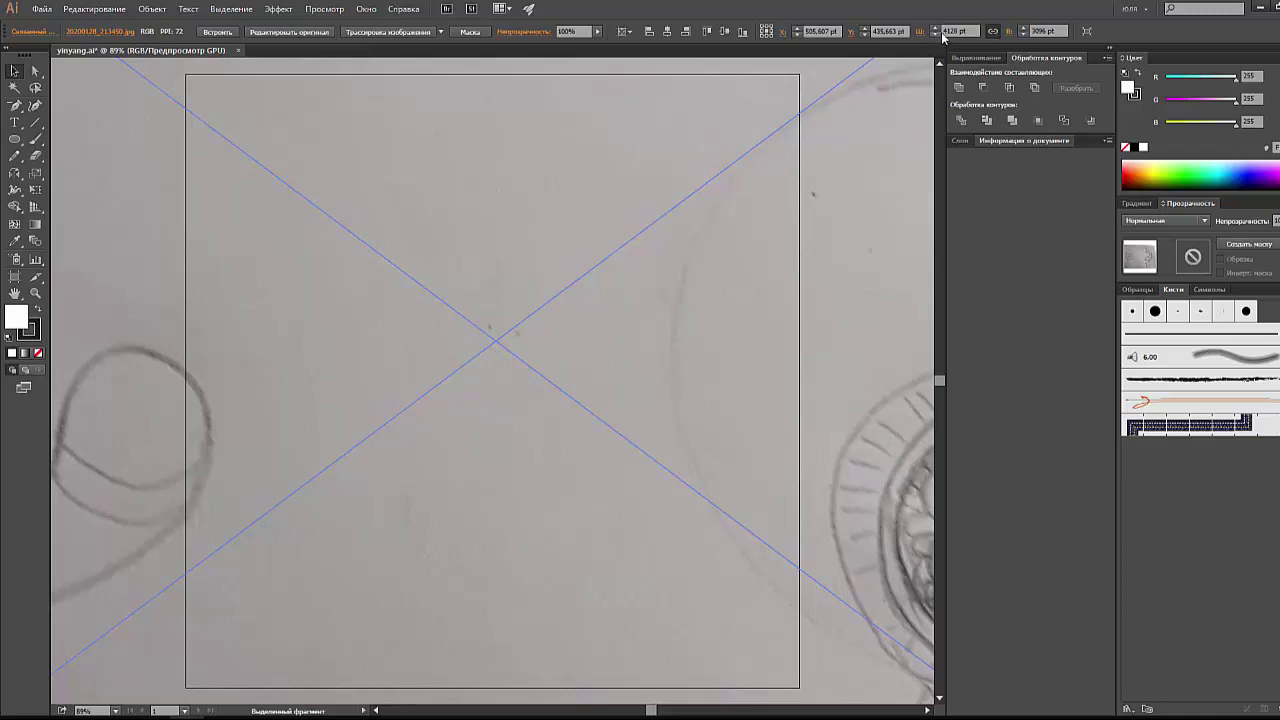
type("8")
key("Return")
Step: Link the photo's proportions, scale it to 1000 × 750 pt, and fit it across the artboard
left_click(991, 33)
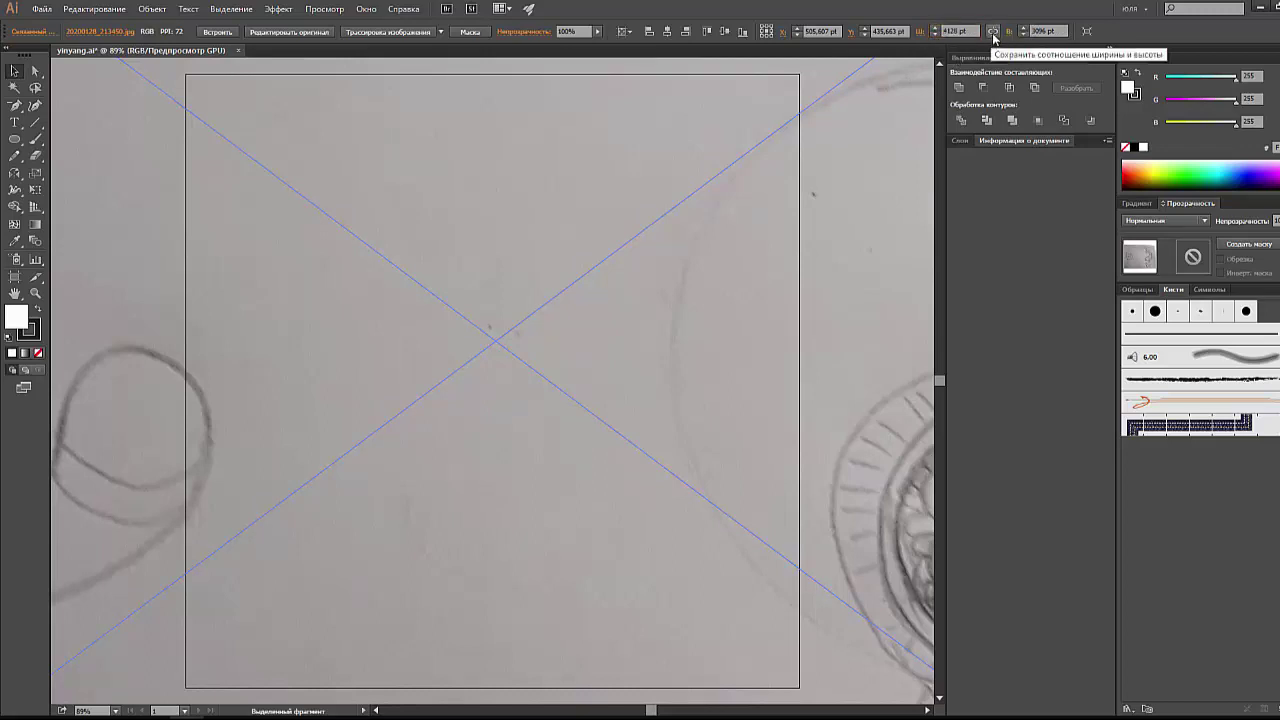
left_click(994, 36)
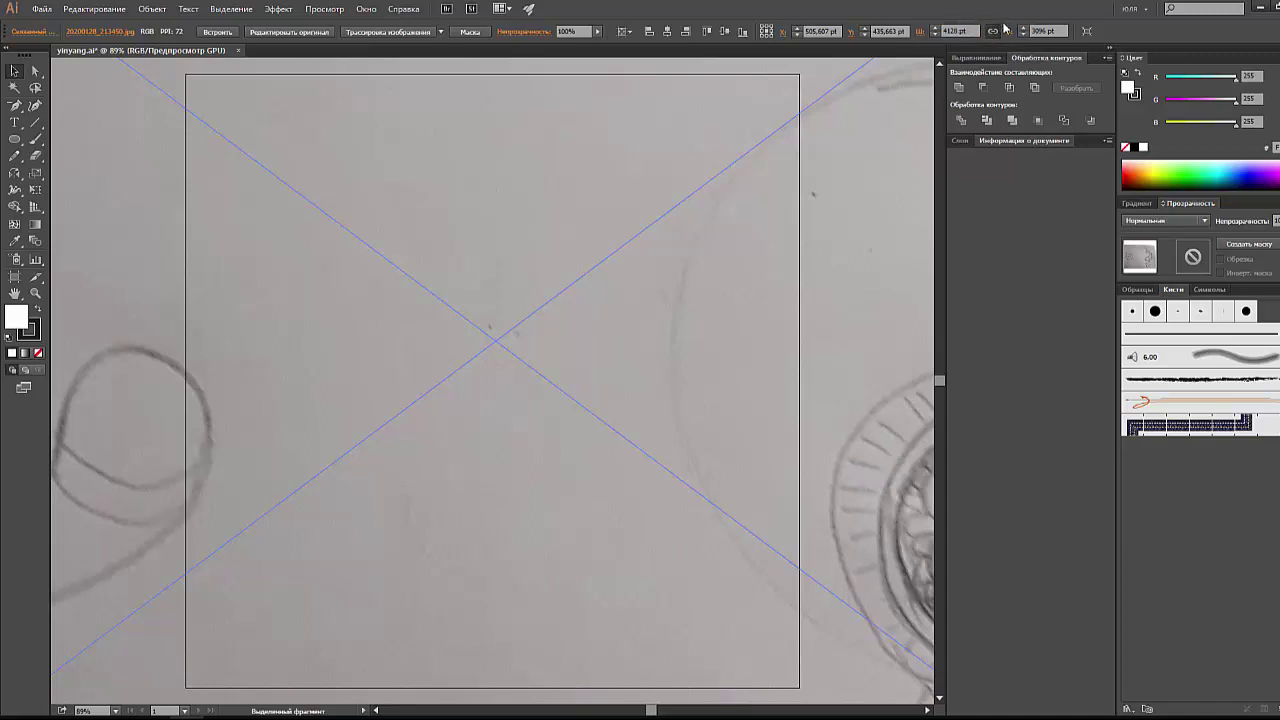
left_click(995, 35)
left_click(972, 34)
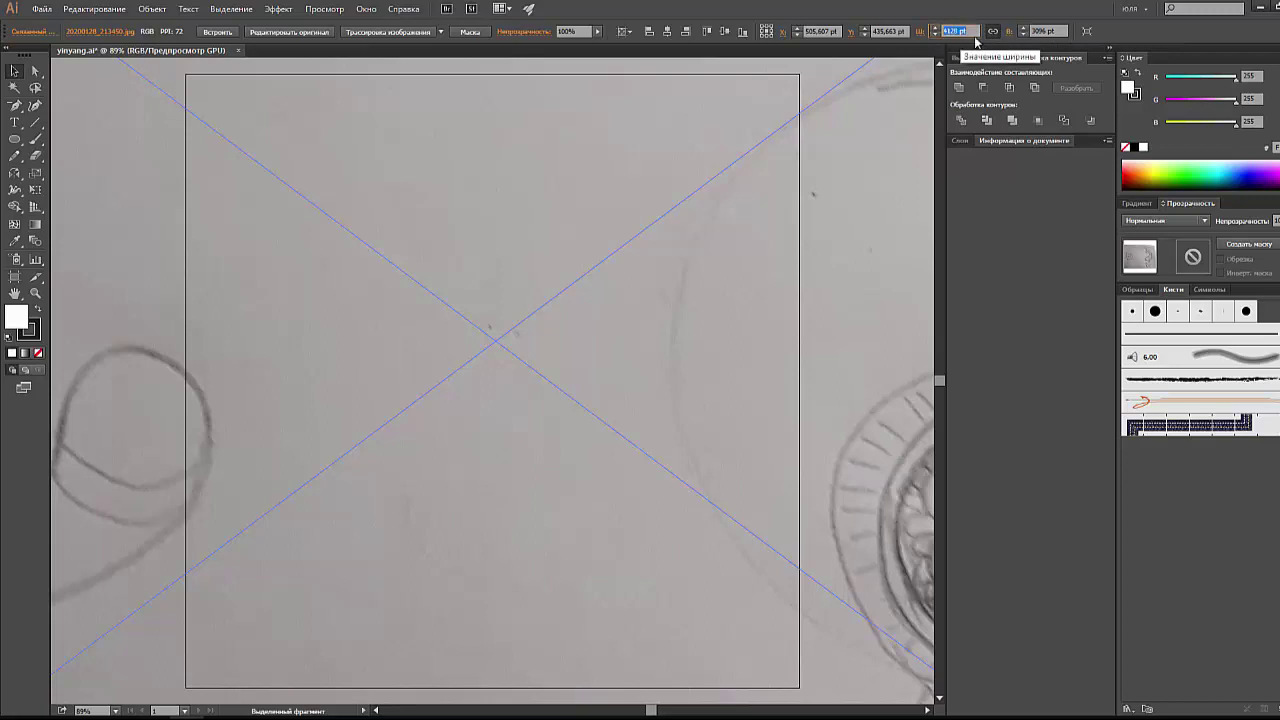
type("3")
key("Tab")
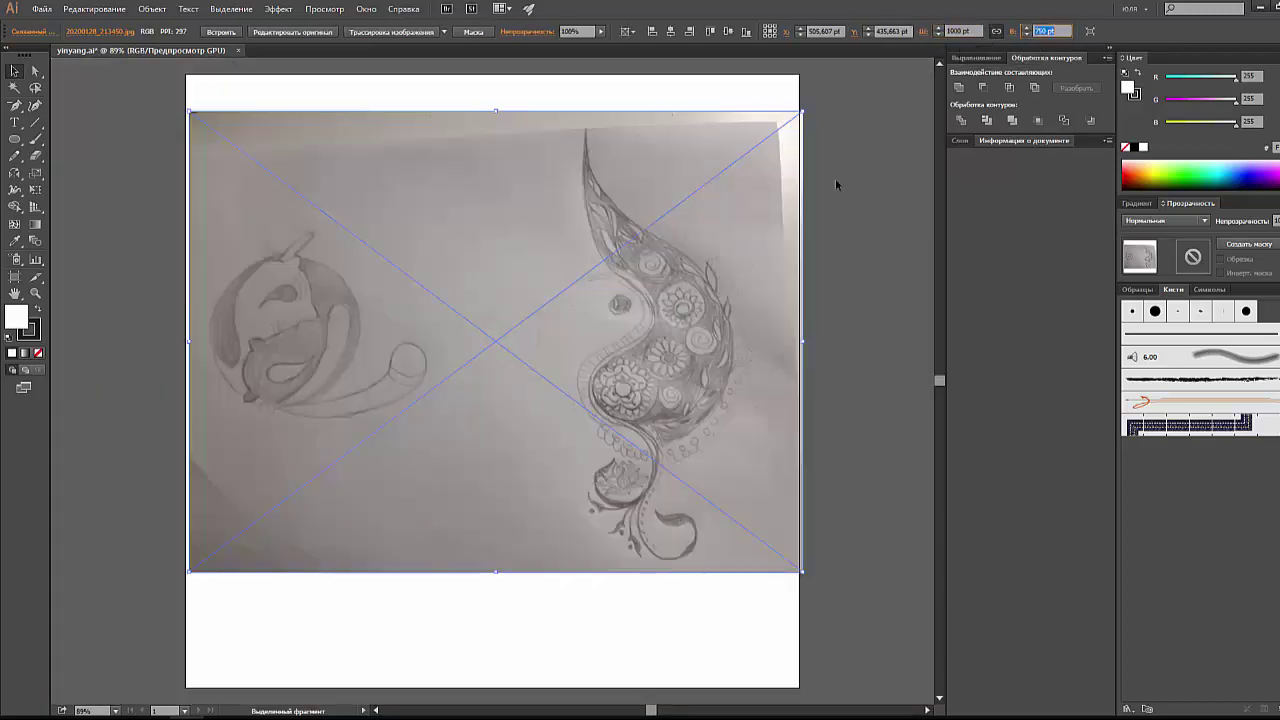
mouse_move(643, 372)
left_mouse_down()
mouse_move(604, 371)
mouse_move(641, 347)
left_mouse_up()
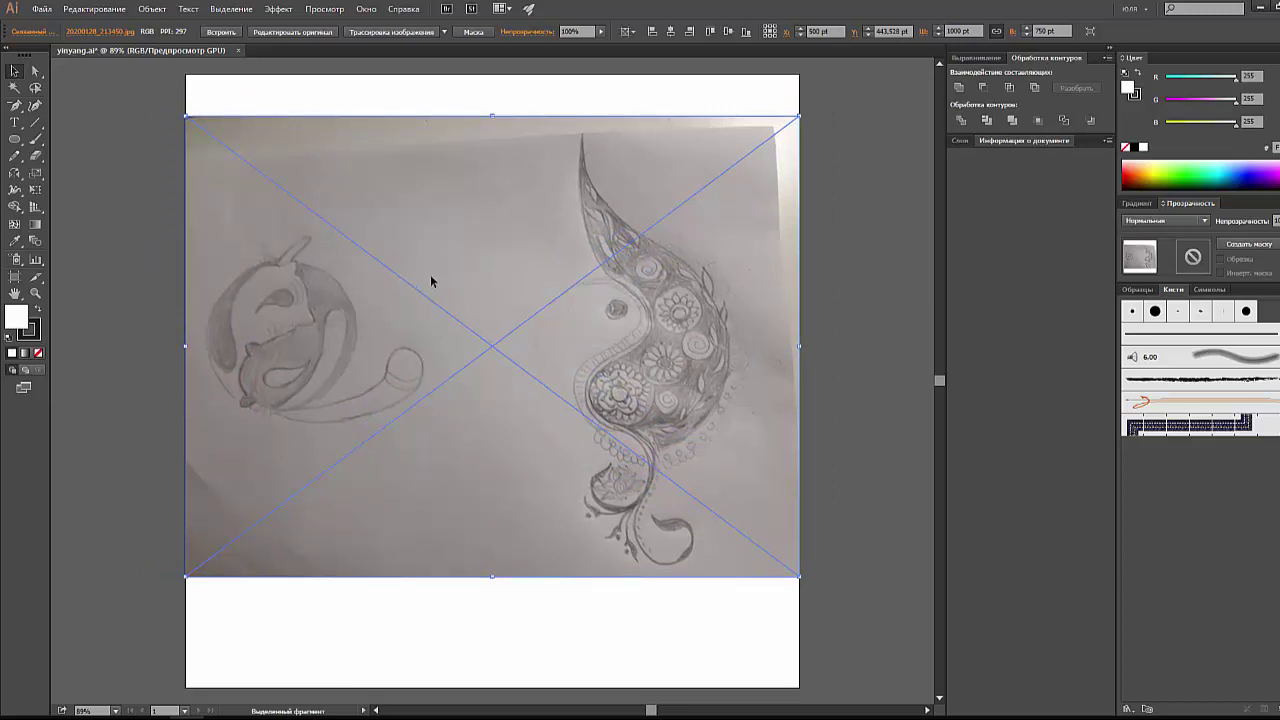
left_click_drag(430, 281, 469, 325)
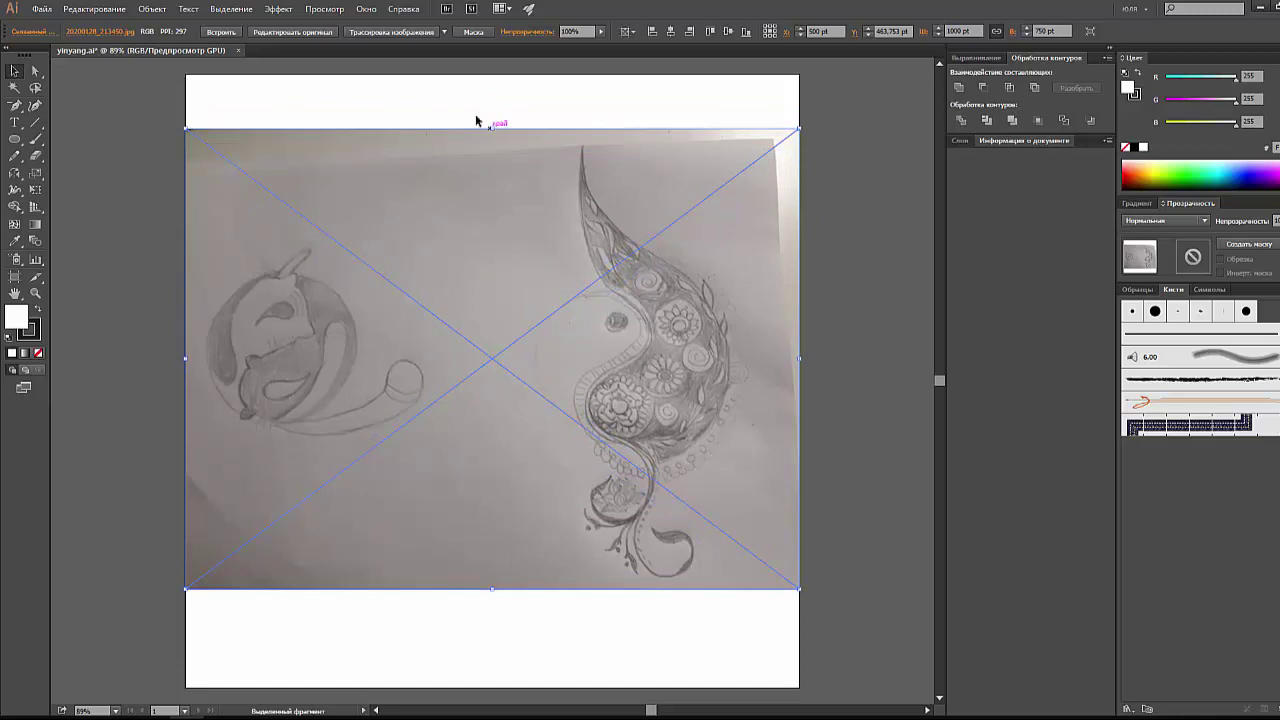
Step: Lock the placed sketch photo with Object > Lock > Selection
left_click(155, 12)
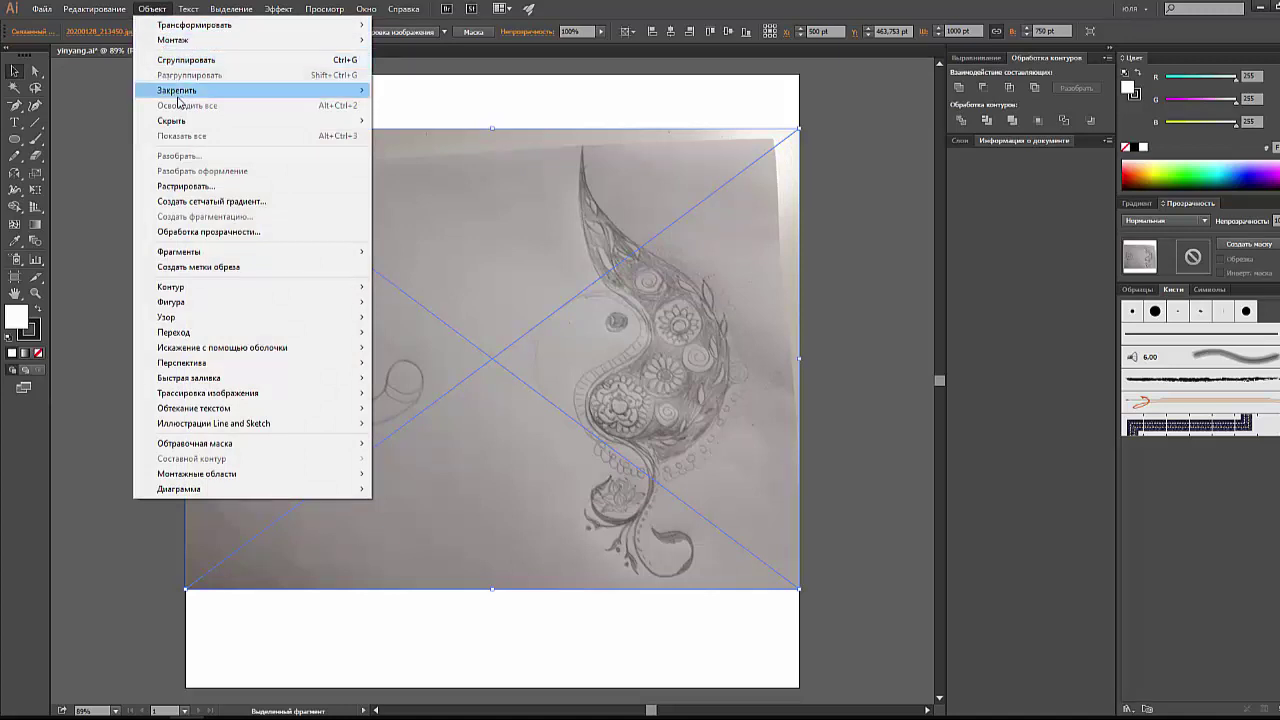
mouse_move(177, 90)
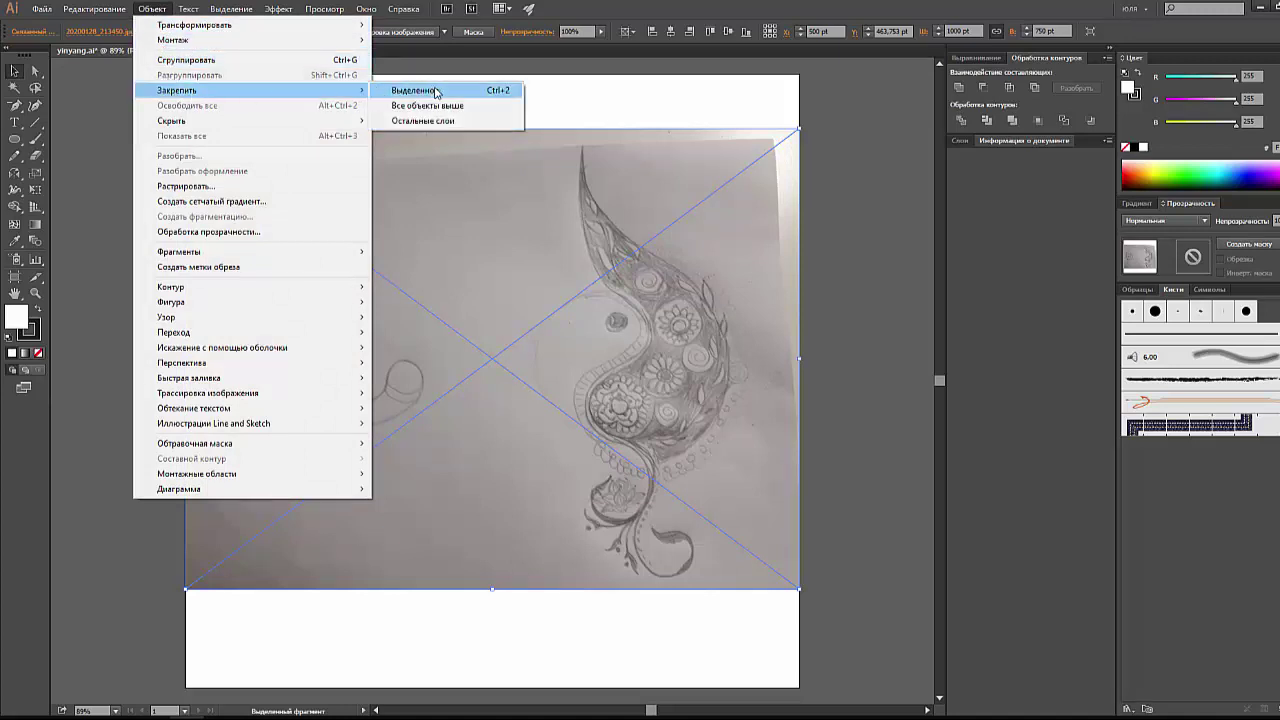
left_click(489, 94)
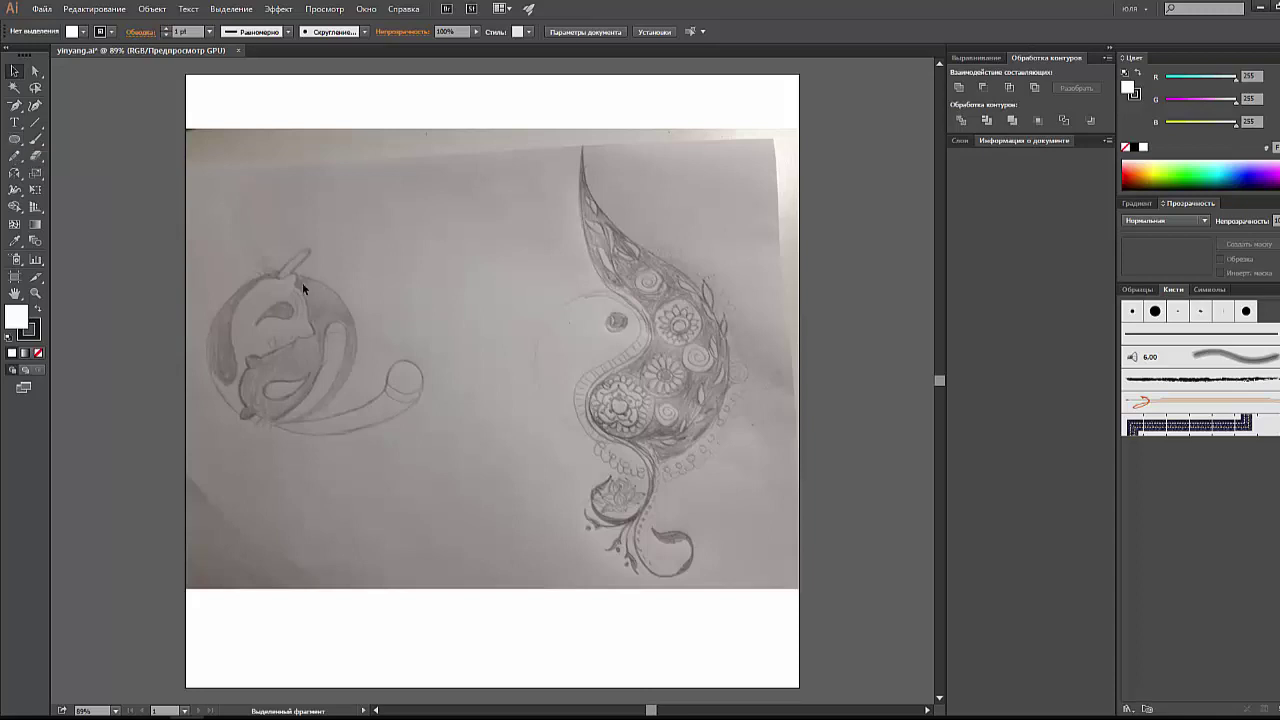
Step: Draw a circle over the left cat sketch and set its fill to None
left_click(16, 140)
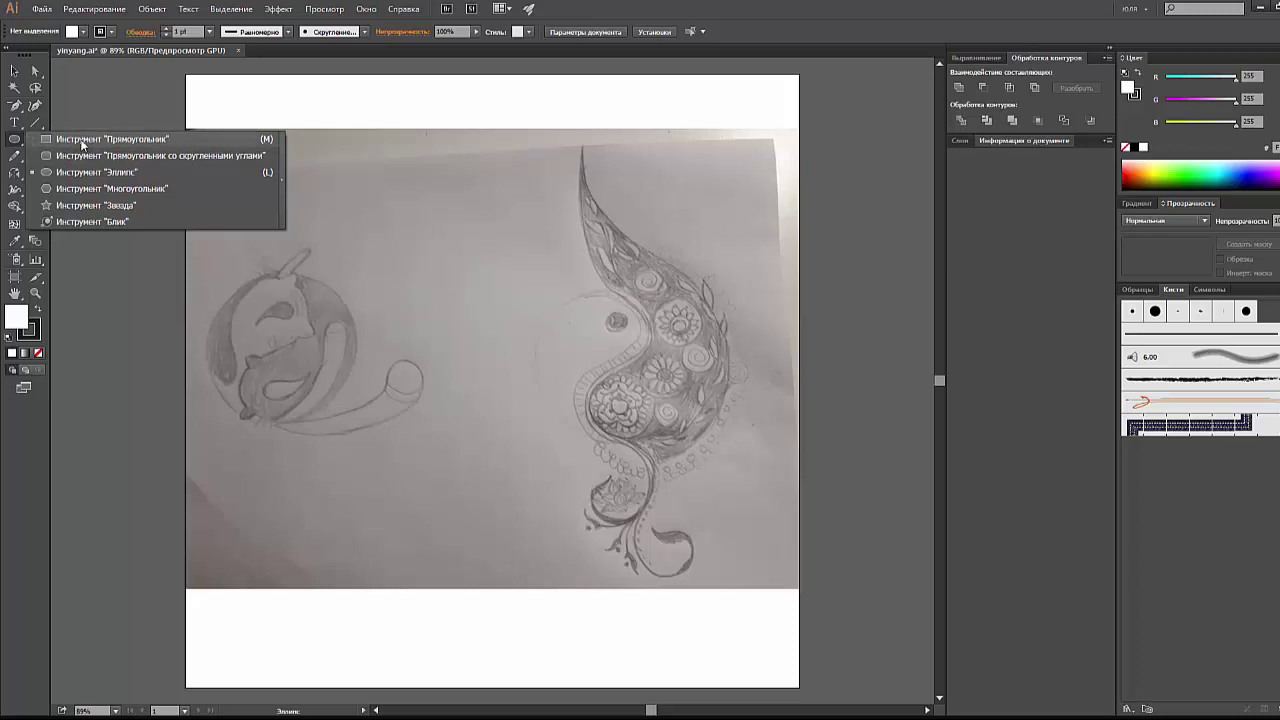
left_click(85, 171)
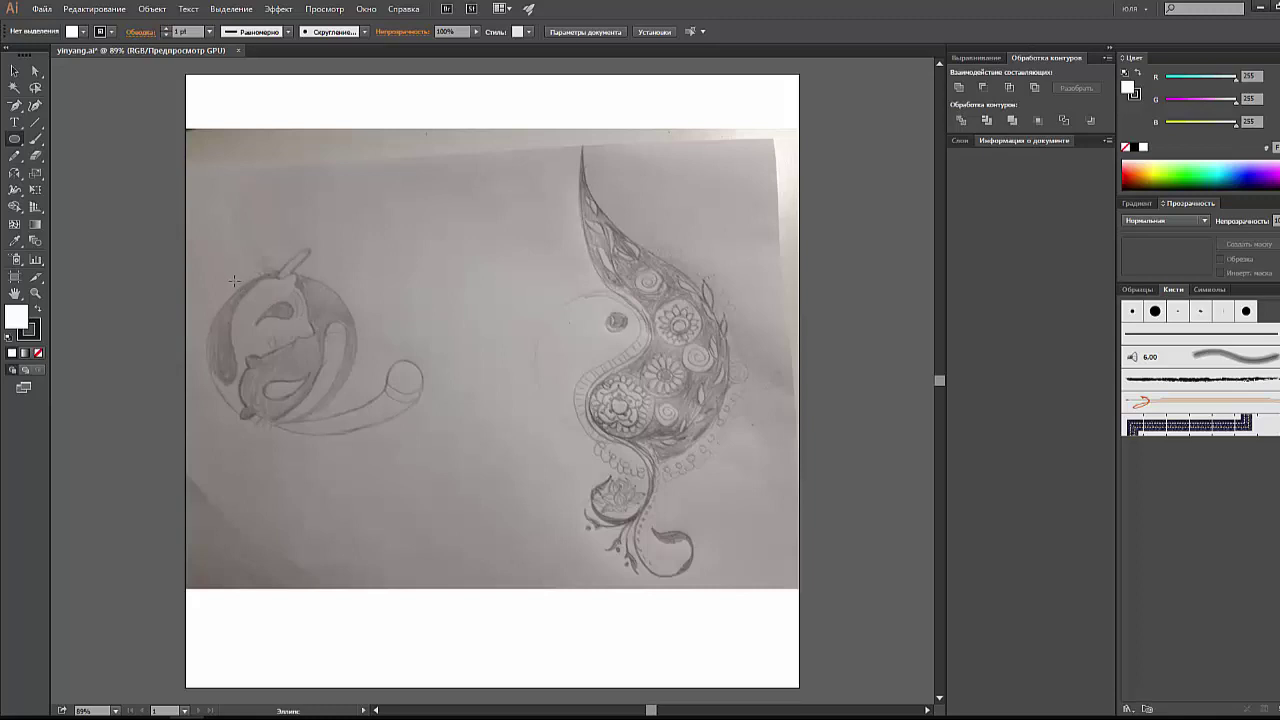
left_click_drag(231, 283, 394, 427)
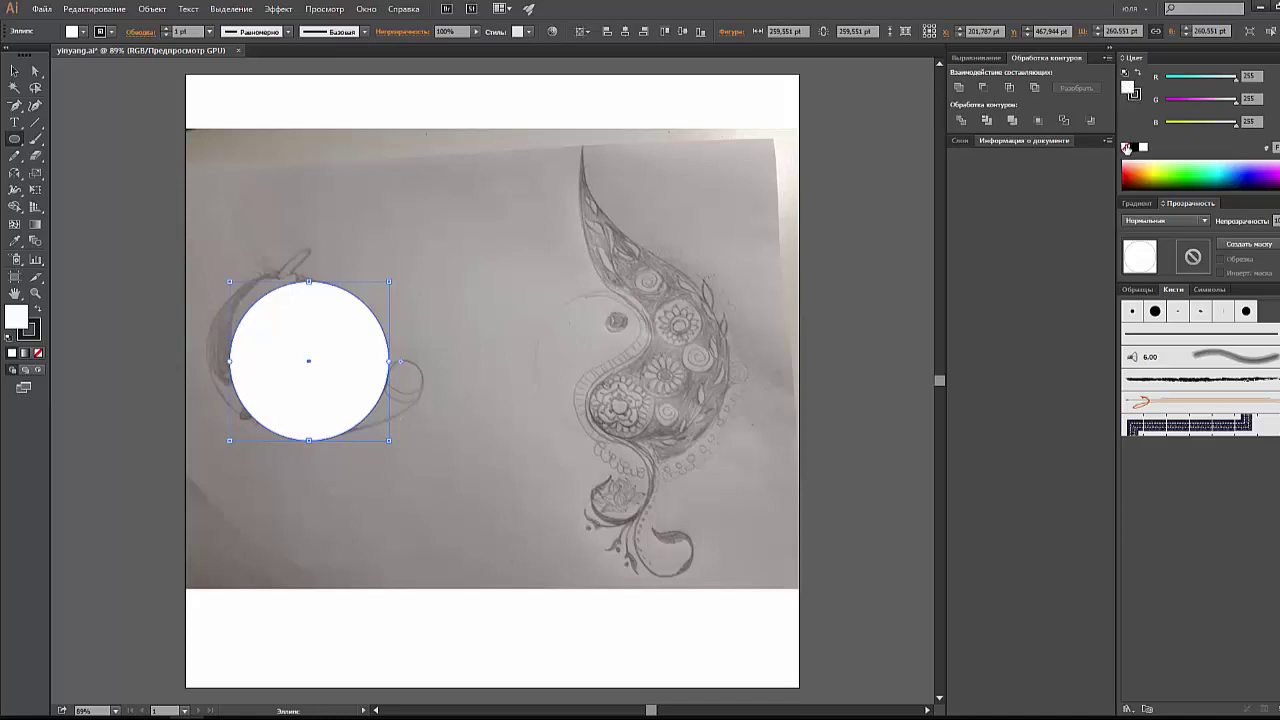
left_click(1127, 147)
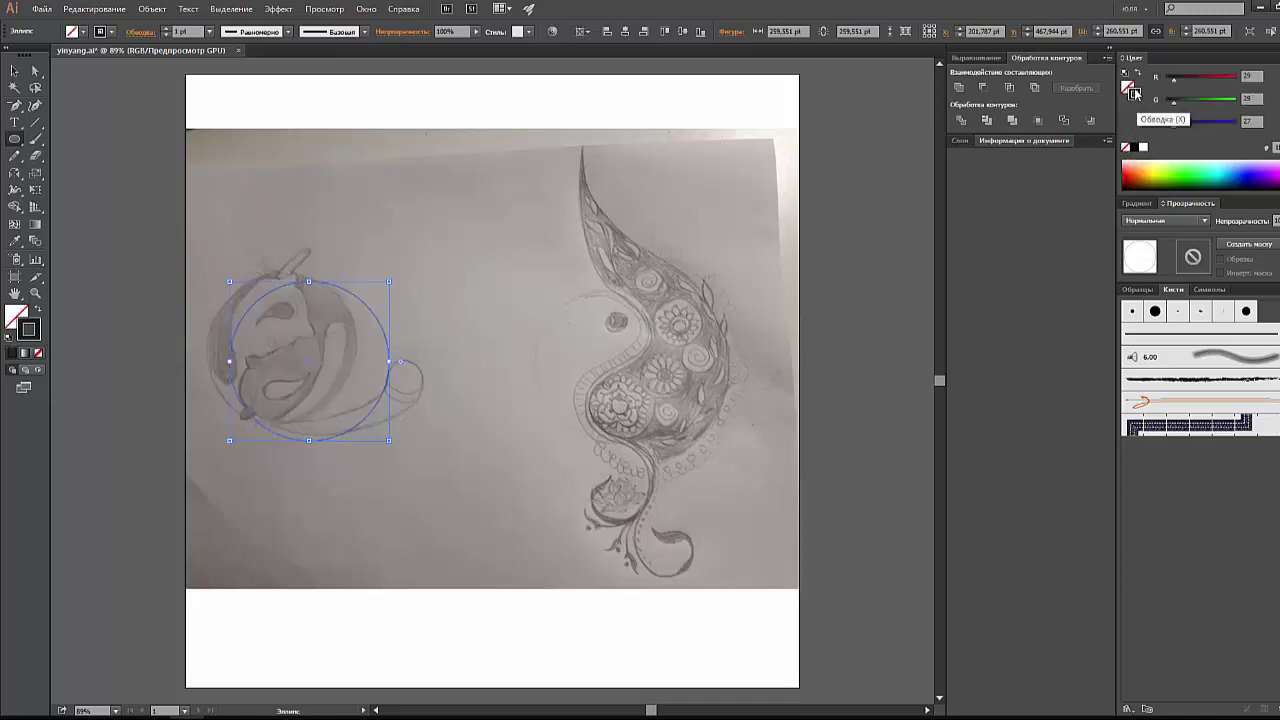
left_click(1134, 93)
Step: Move and resize the circle to about 245 pt so it matches the sketched border
left_click(14, 71)
left_click(74, 120)
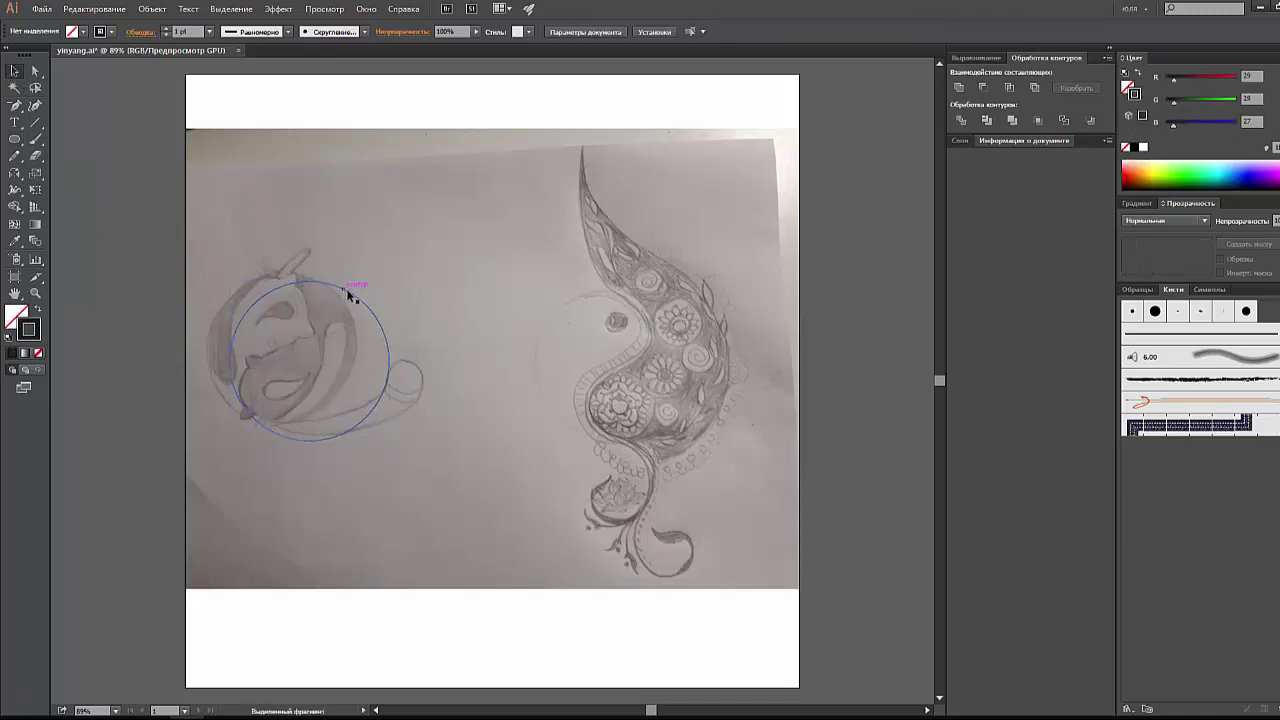
left_click_drag(350, 295, 326, 283)
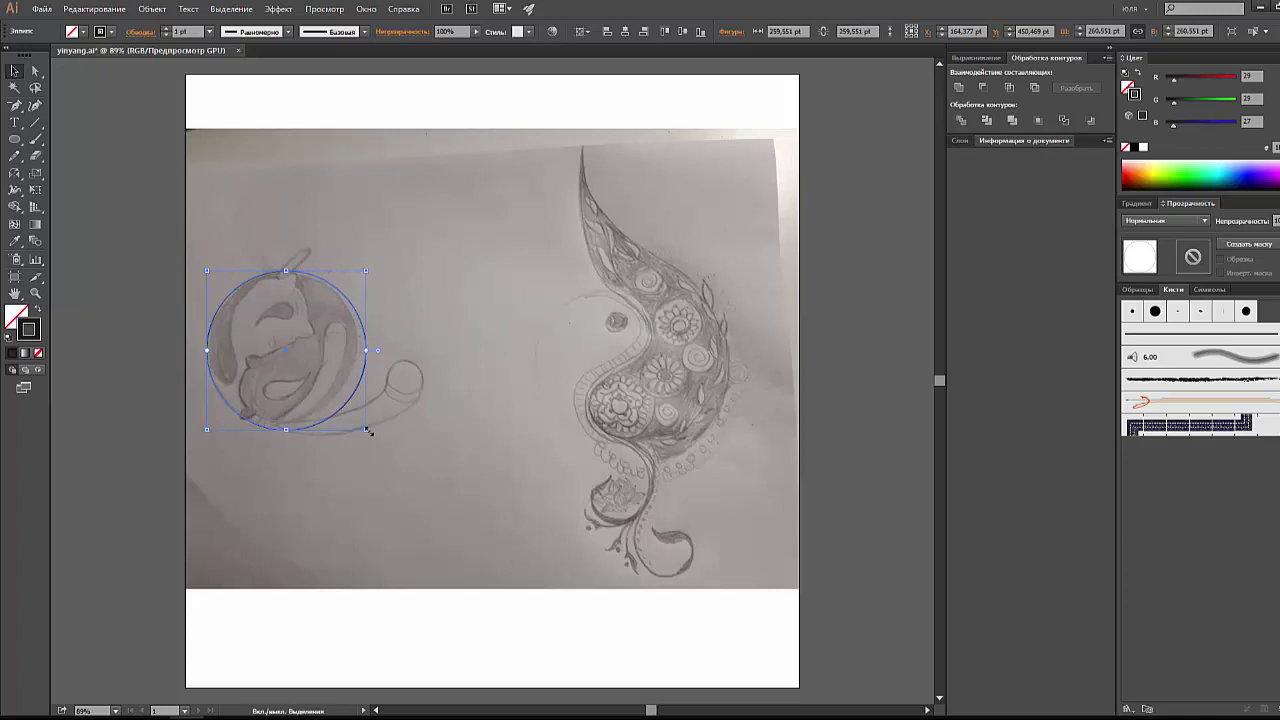
left_click_drag(366, 430, 357, 420)
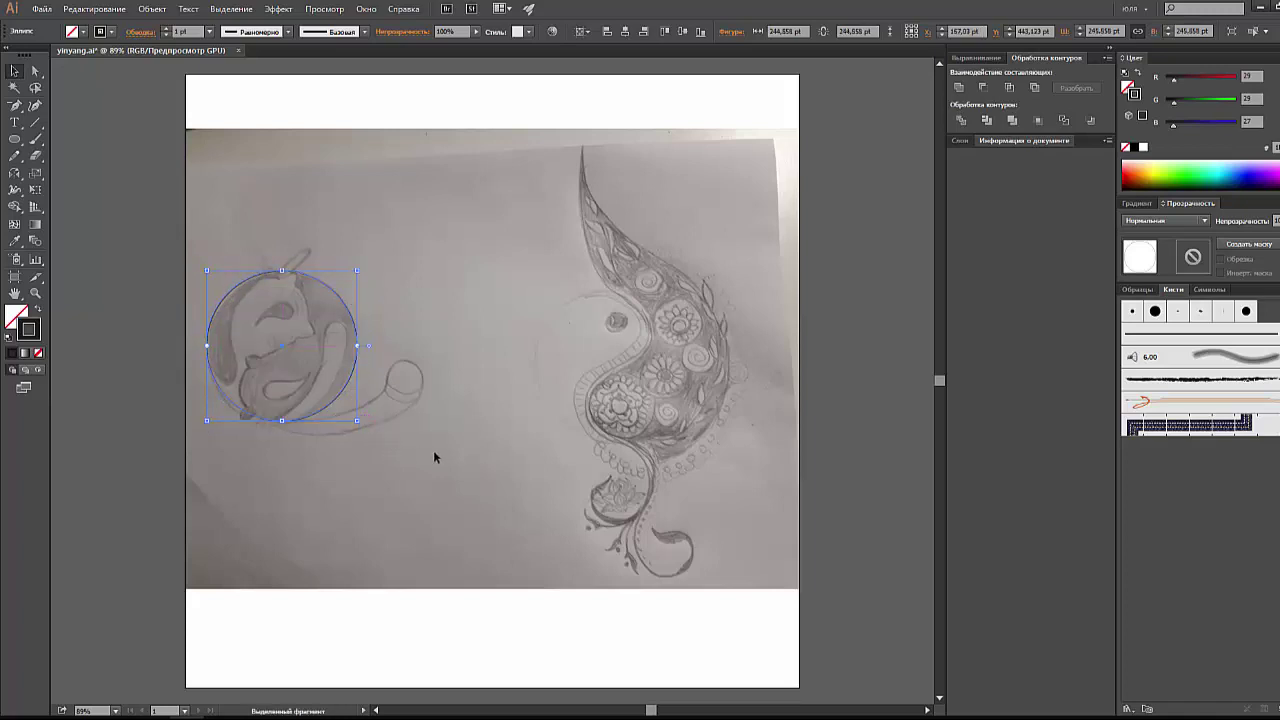
left_click(433, 451)
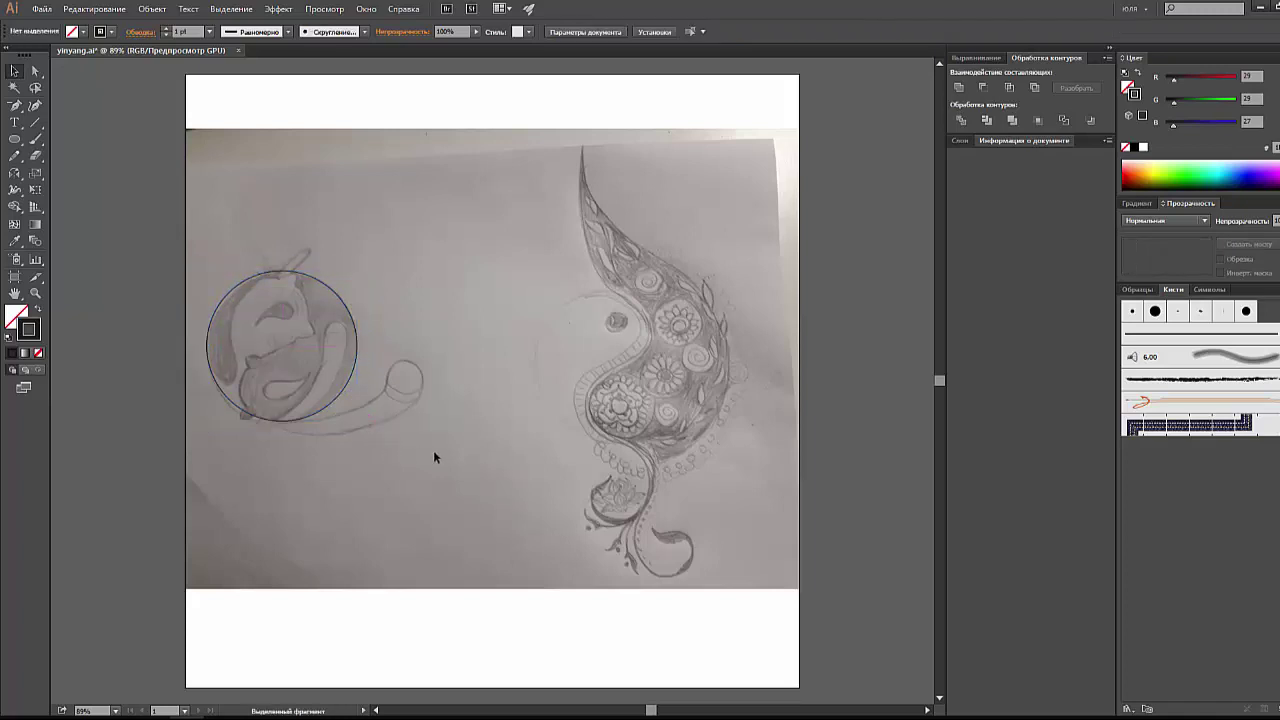
left_click(335, 299)
left_click(423, 293)
left_click(333, 312)
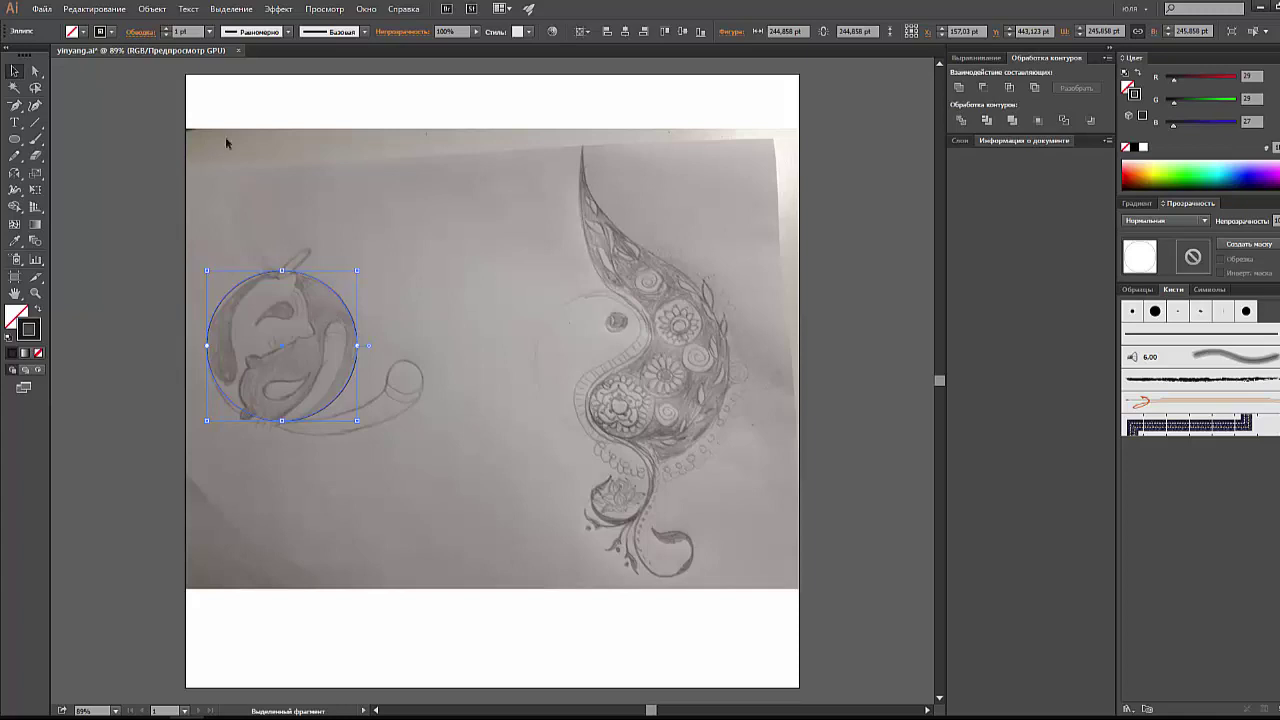
left_click(152, 9)
mouse_move(177, 90)
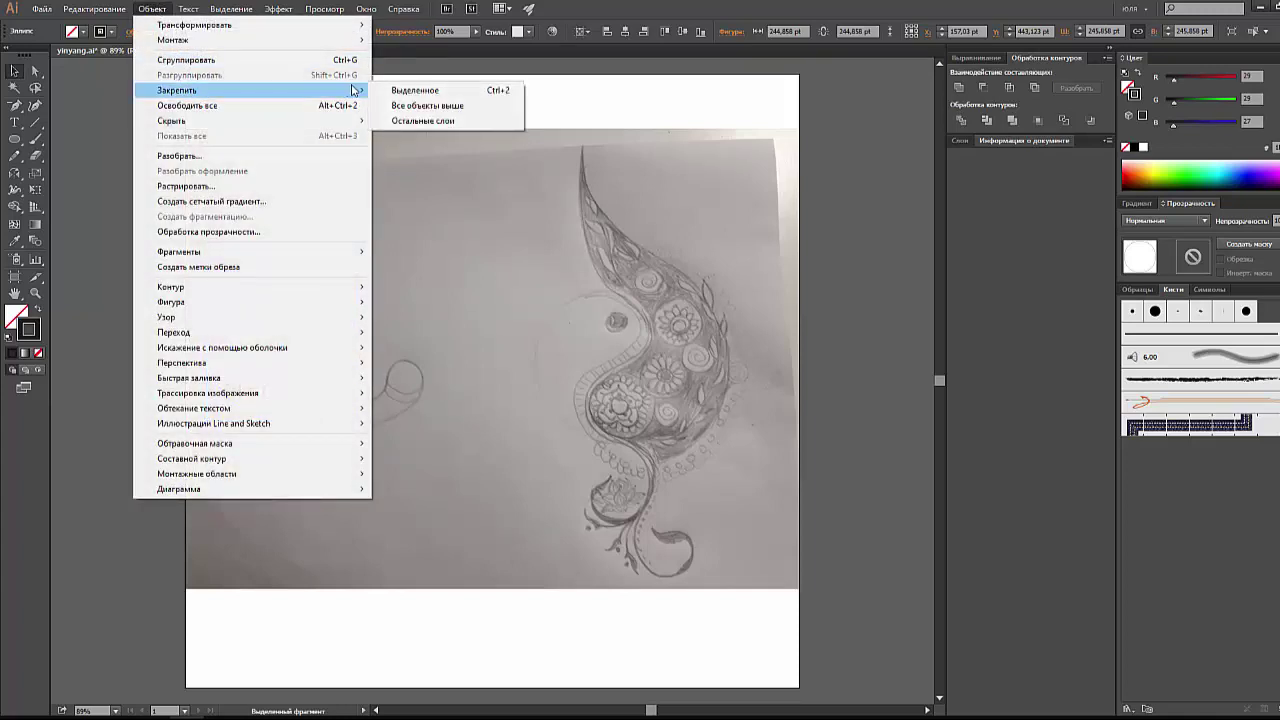
Step: Show the Layers panel with Слой 1 expanded to reach the circle's layer
left_click(385, 91)
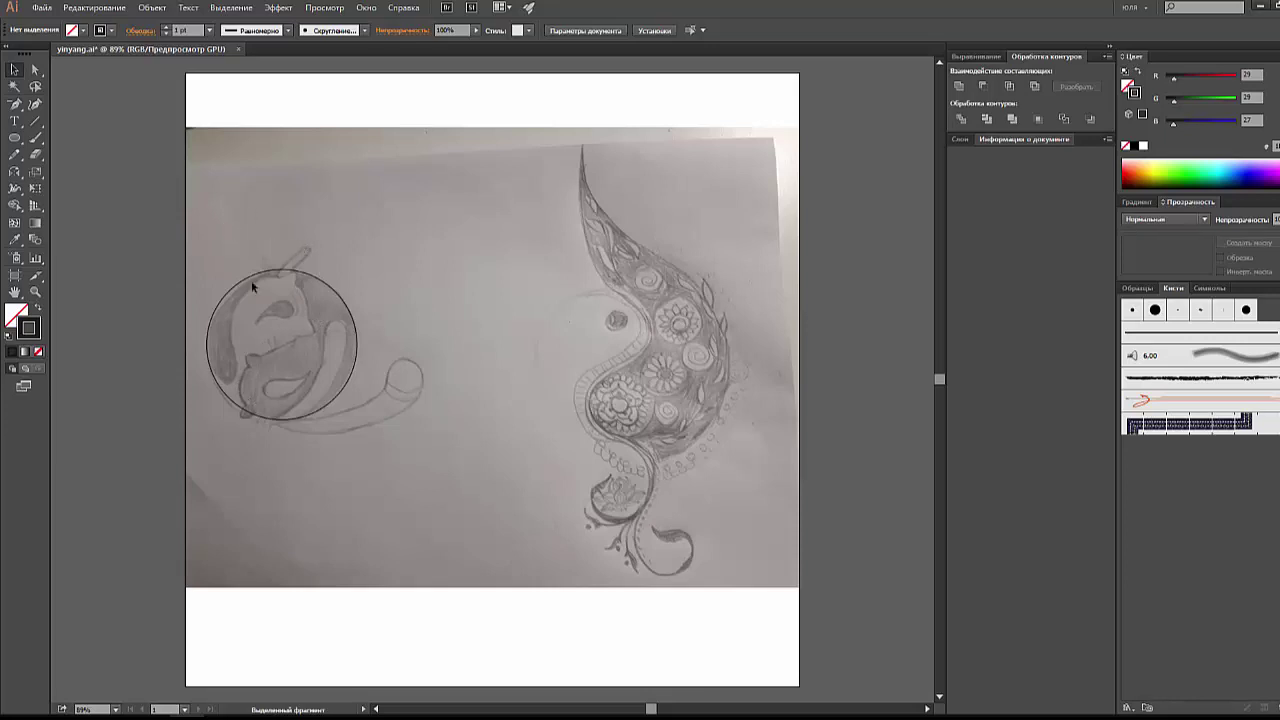
left_click(960, 140)
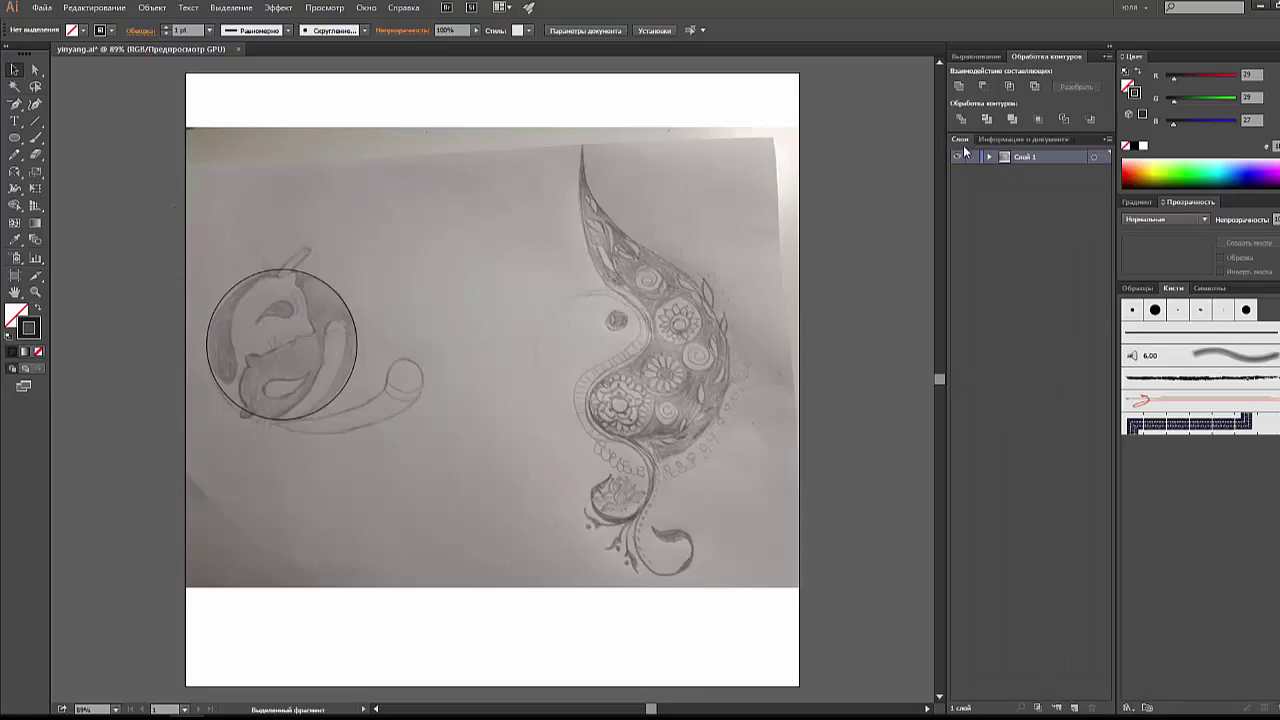
left_click(990, 157)
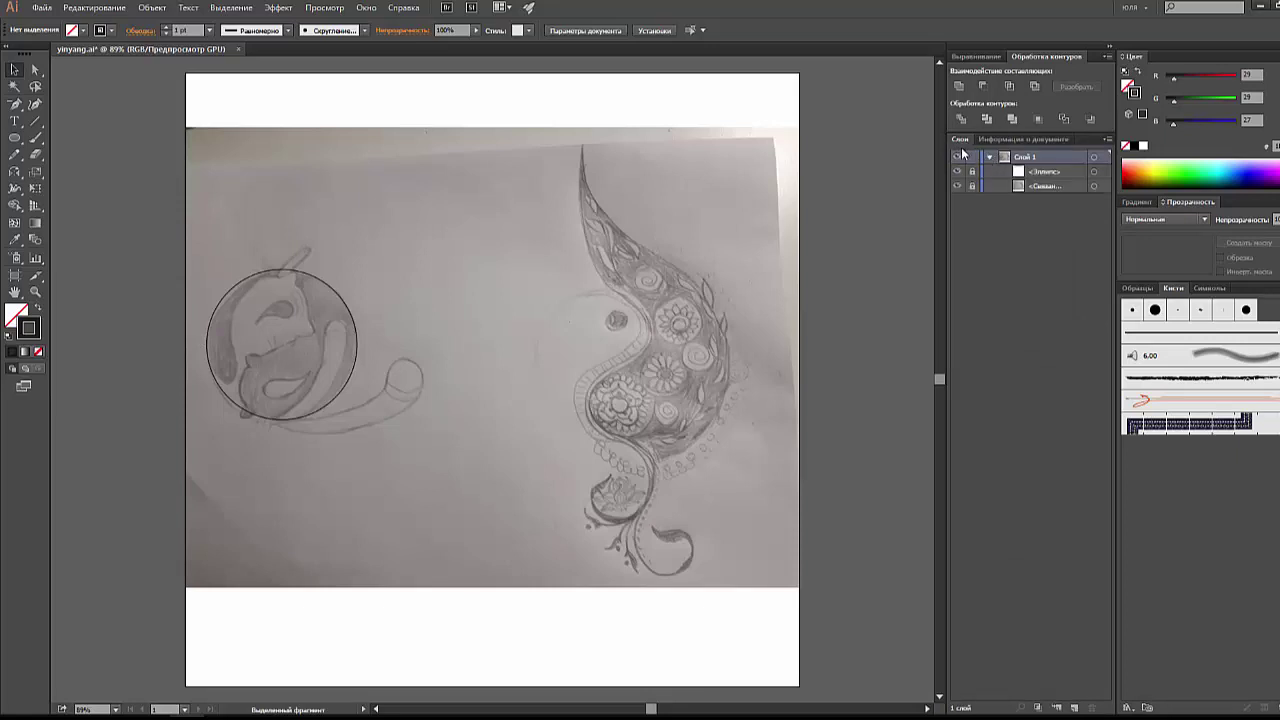
left_click(367, 9)
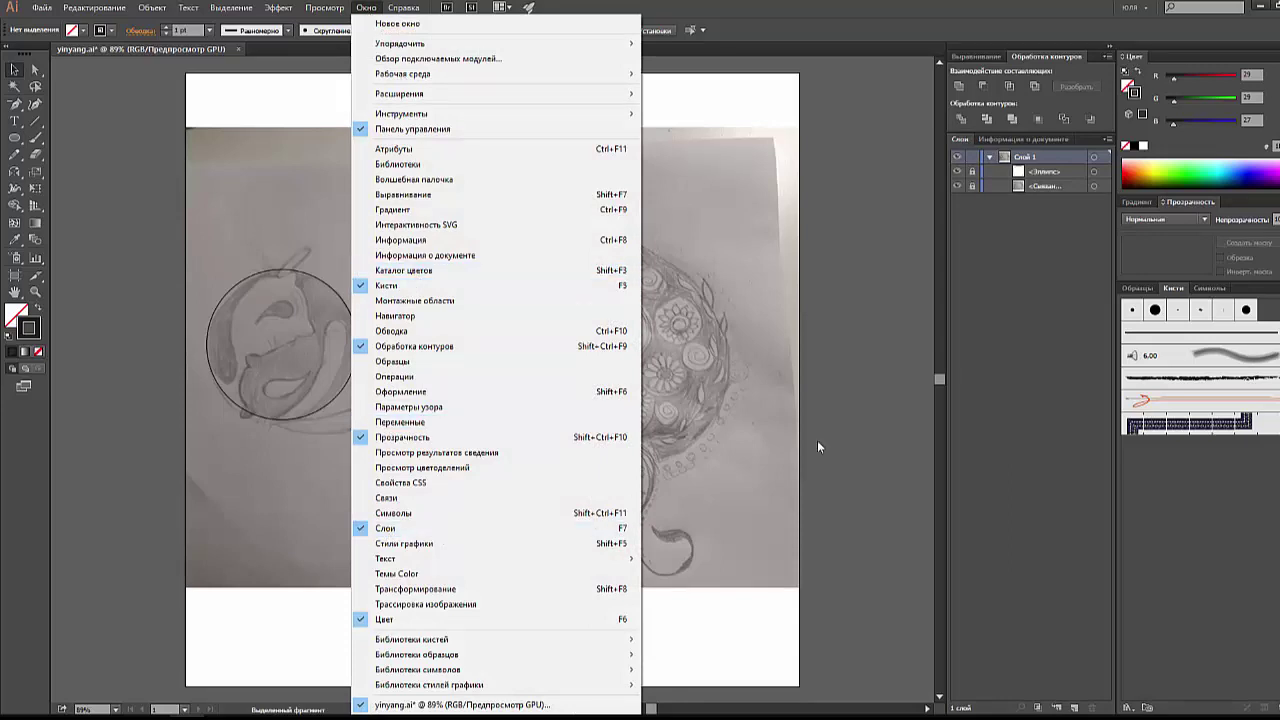
left_click(880, 381)
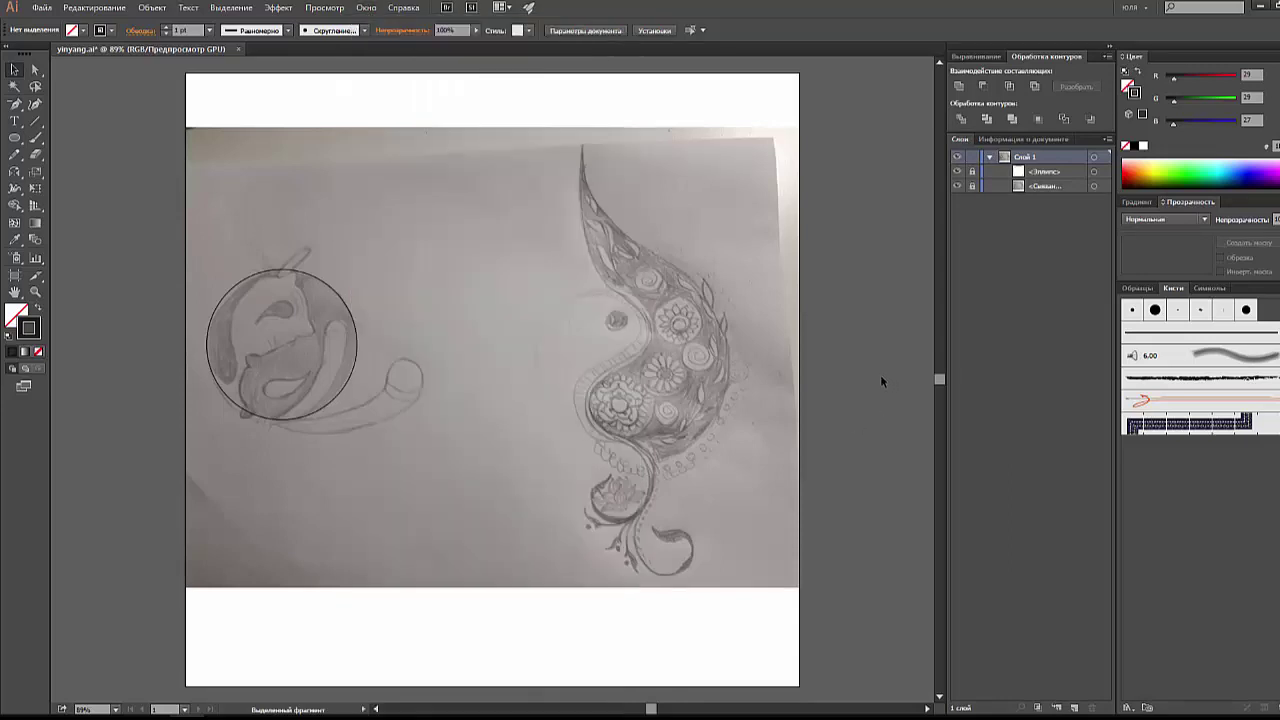
Step: Lock the Ellipse layer, move the displaced circle back over the sketch, and relock it
left_click(973, 172)
left_click_drag(341, 295, 476, 256)
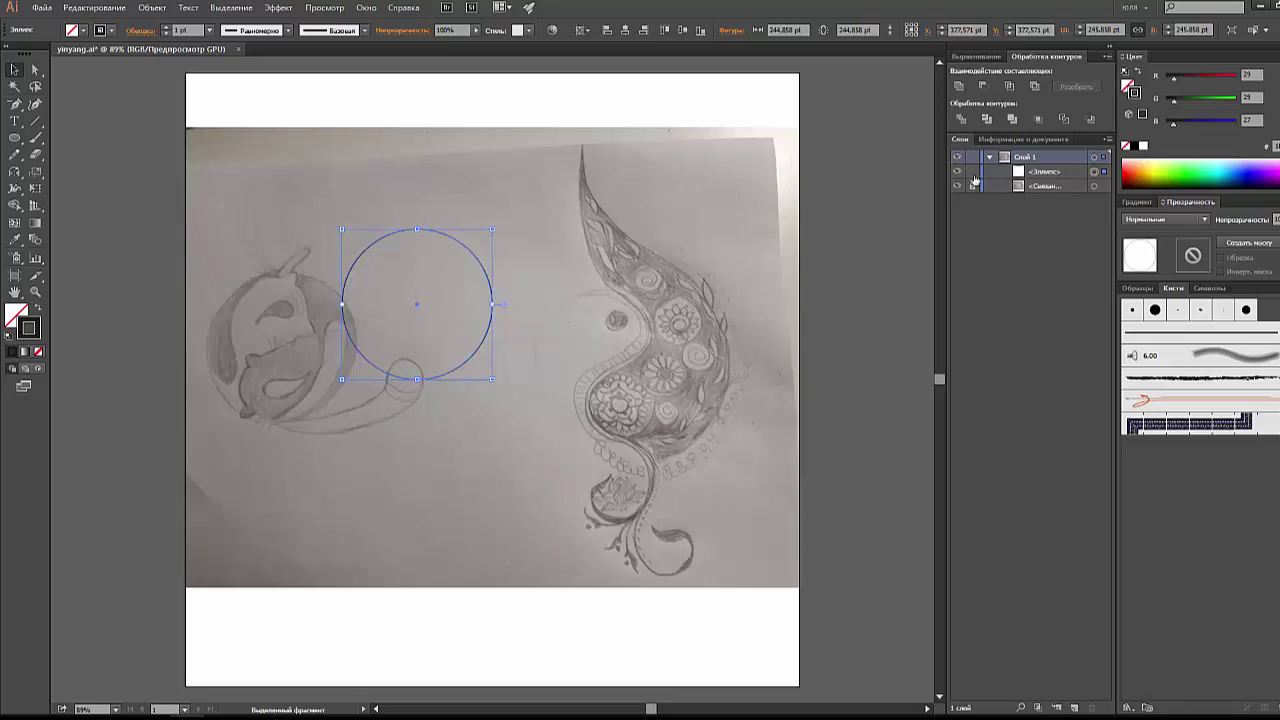
left_click_drag(974, 172, 973, 187)
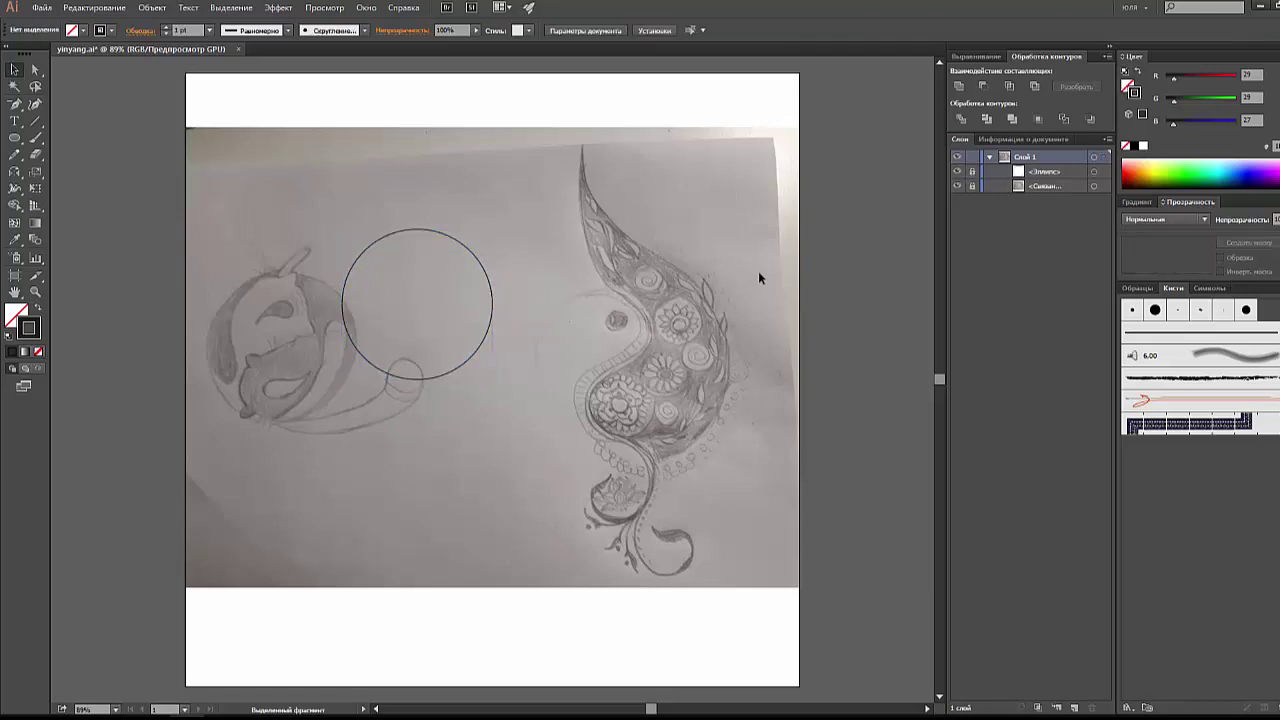
left_click(973, 172)
left_click_drag(343, 300, 208, 341)
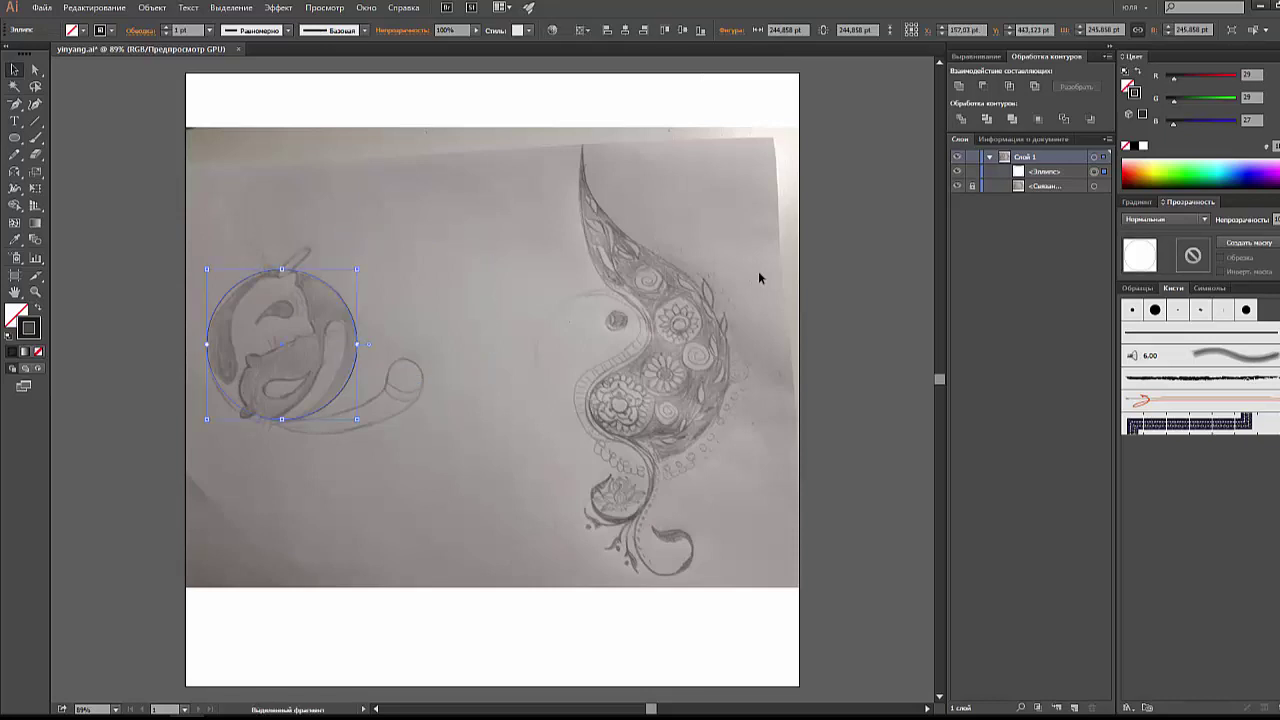
left_click(973, 172)
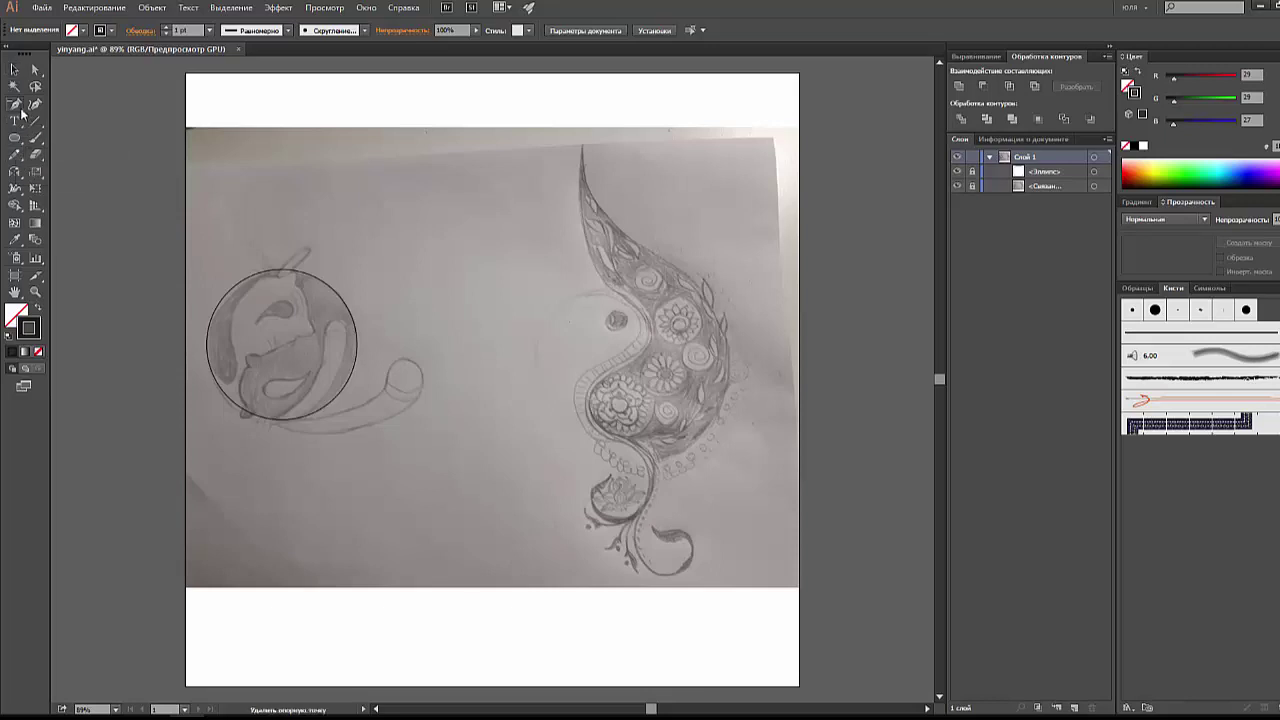
Step: Trace the S-shaped dividing curve across the circle with the Pencil tool and lock it
left_click_drag(15, 103, 69, 108)
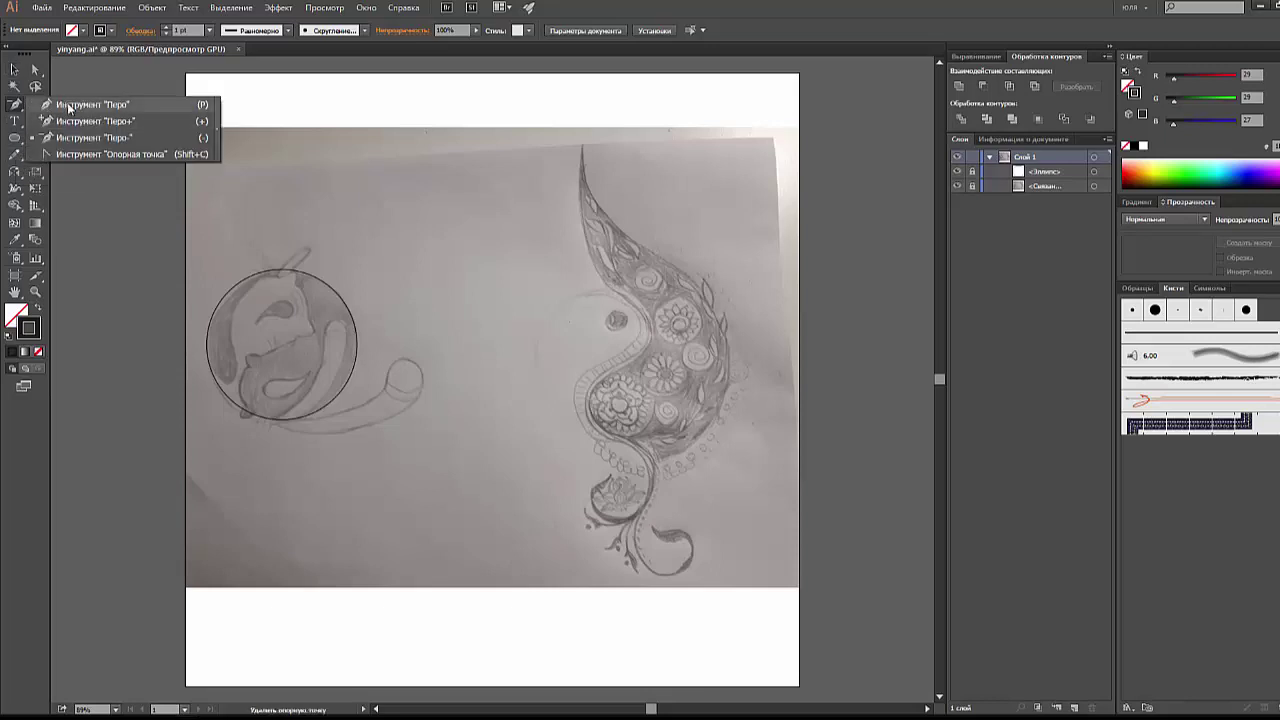
left_click(15, 154)
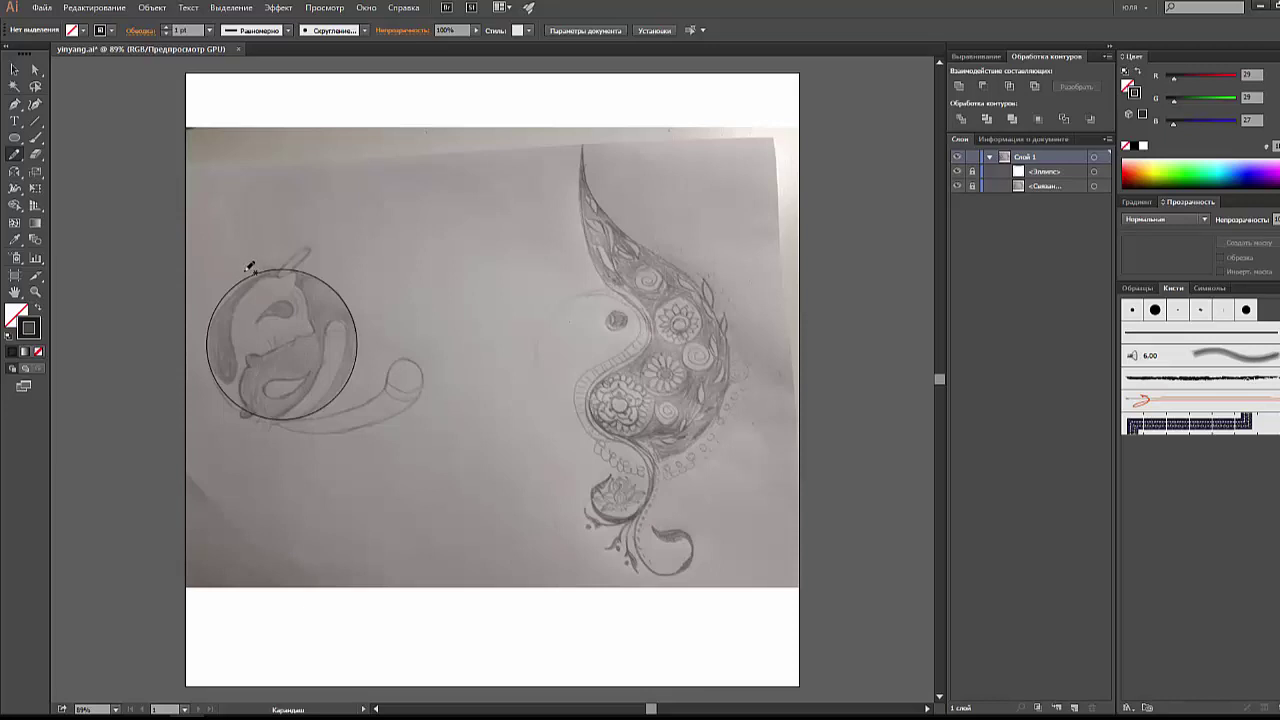
mouse_move(246, 273)
left_mouse_down()
mouse_move(305, 293)
mouse_move(307, 326)
mouse_move(245, 382)
mouse_move(250, 400)
mouse_move(348, 417)
left_mouse_up()
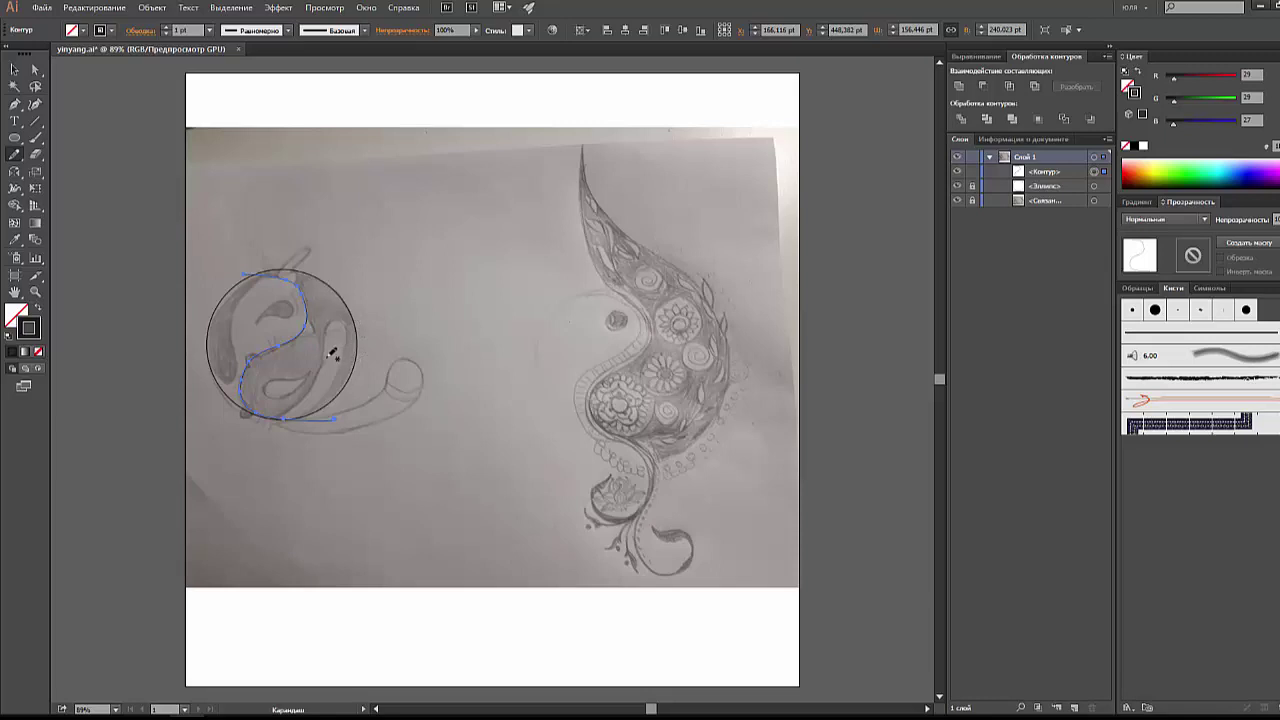
key("ctrl+2")
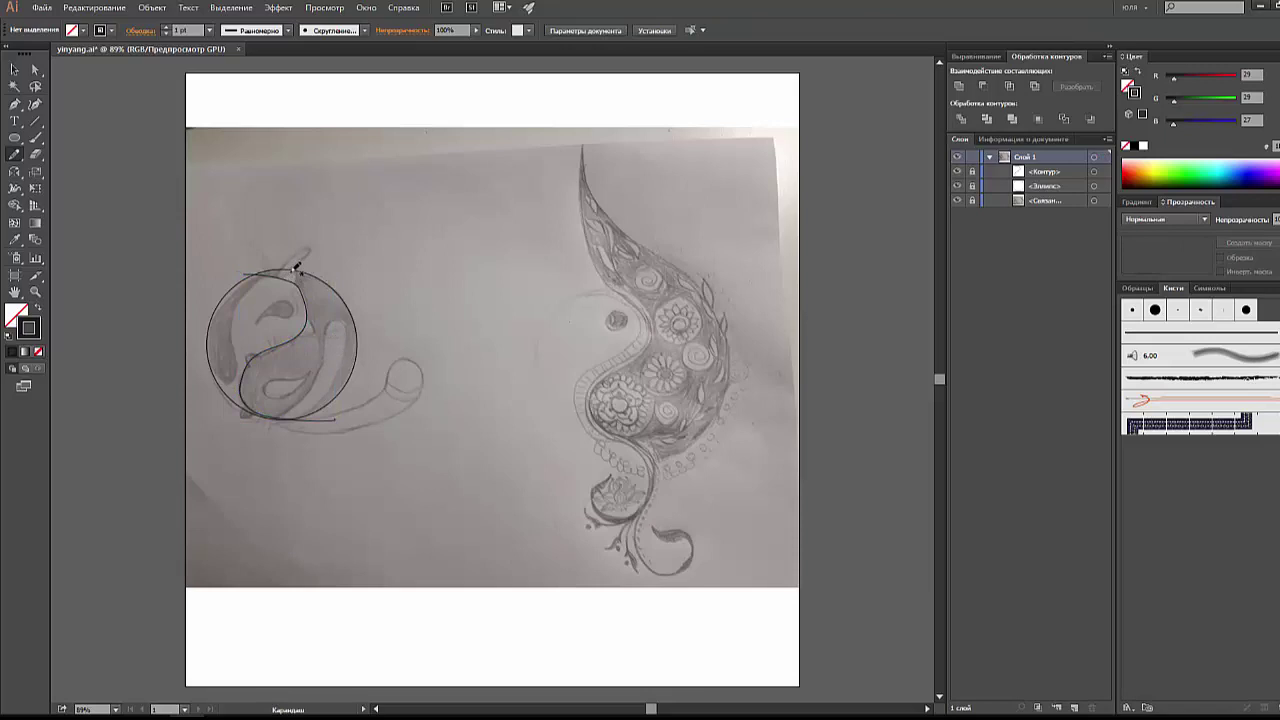
left_click(35, 292)
Step: Zoom in on the circle and pencil a short pointed ear at the S-curve's top
left_click_drag(177, 216, 328, 326)
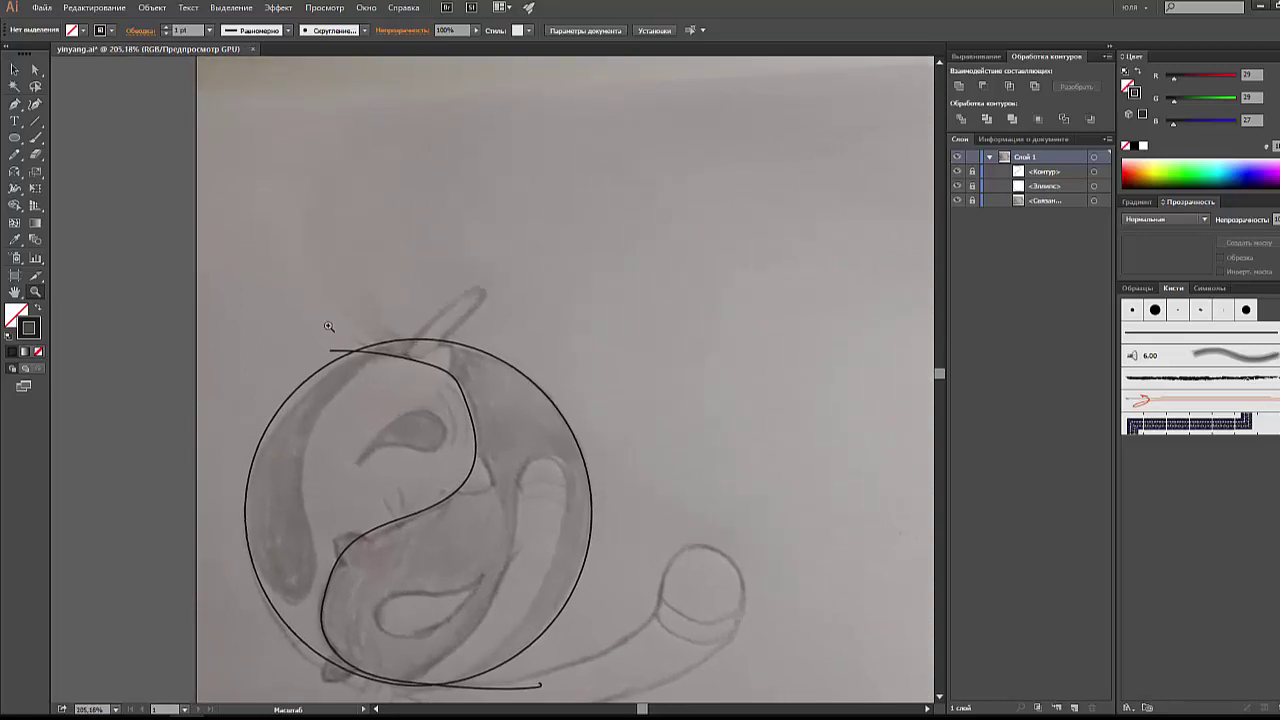
left_click_drag(415, 400, 366, 283)
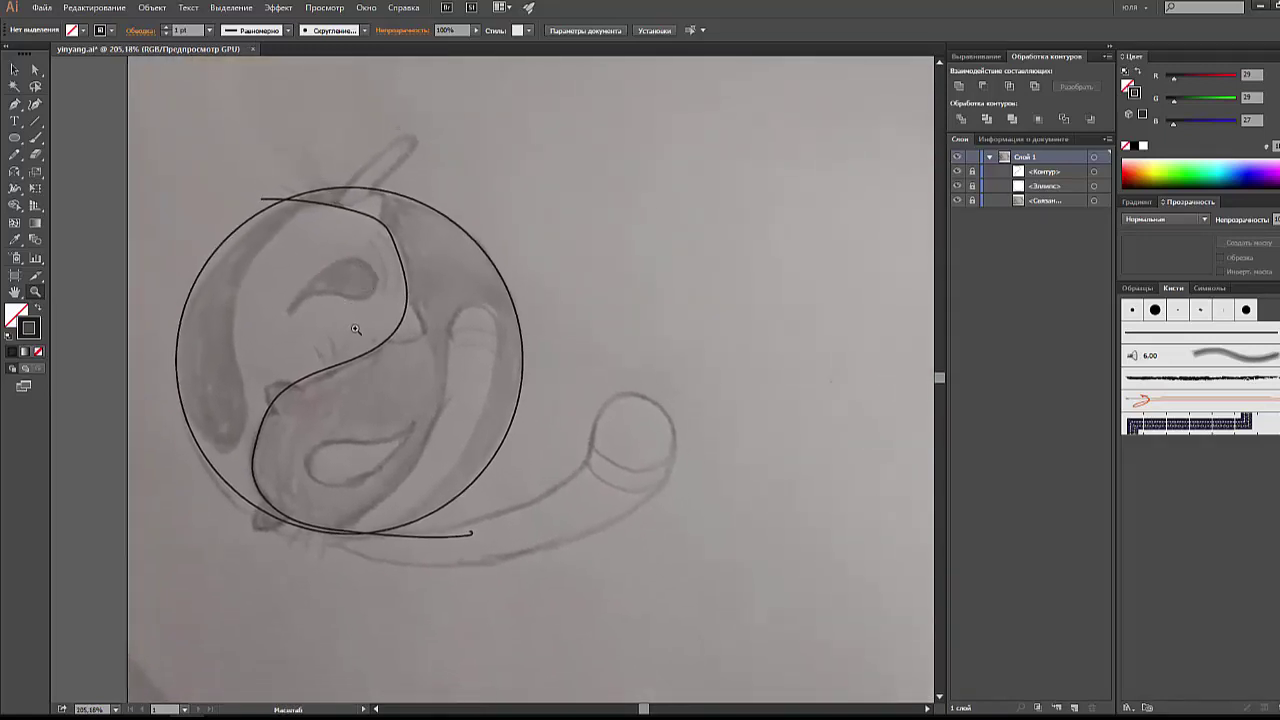
left_click_drag(349, 280, 341, 295)
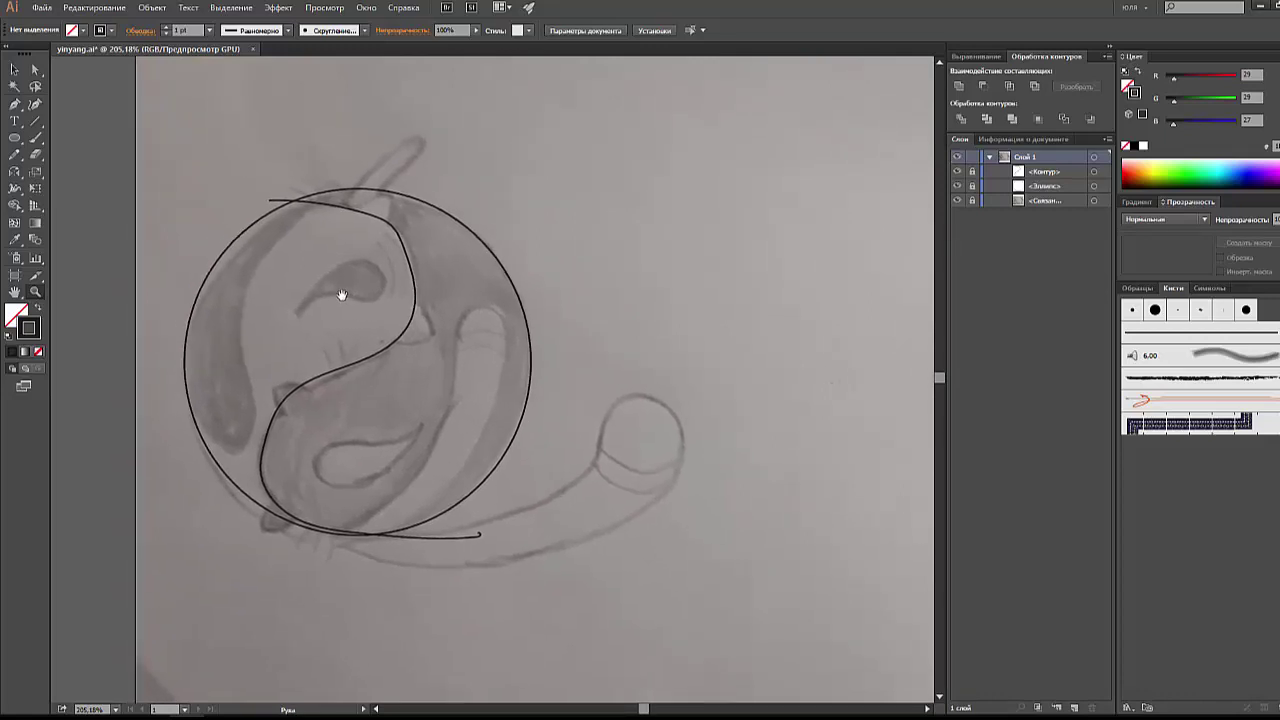
left_click(15, 156)
mouse_move(353, 203)
left_mouse_down()
mouse_move(395, 210)
mouse_move(390, 222)
left_mouse_up()
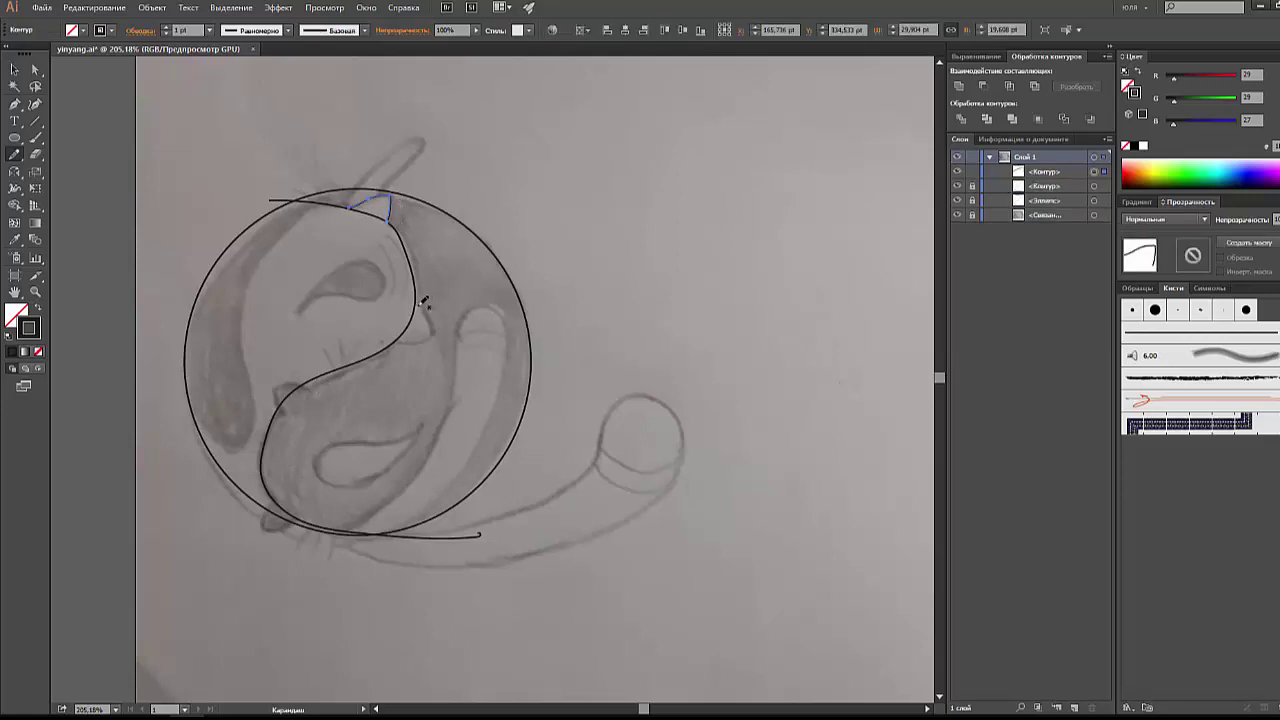
Step: Pencil an ear beside the S-curve and two ears on the lower cat's head
left_click_drag(424, 302, 424, 334)
left_click_drag(424, 333, 399, 337)
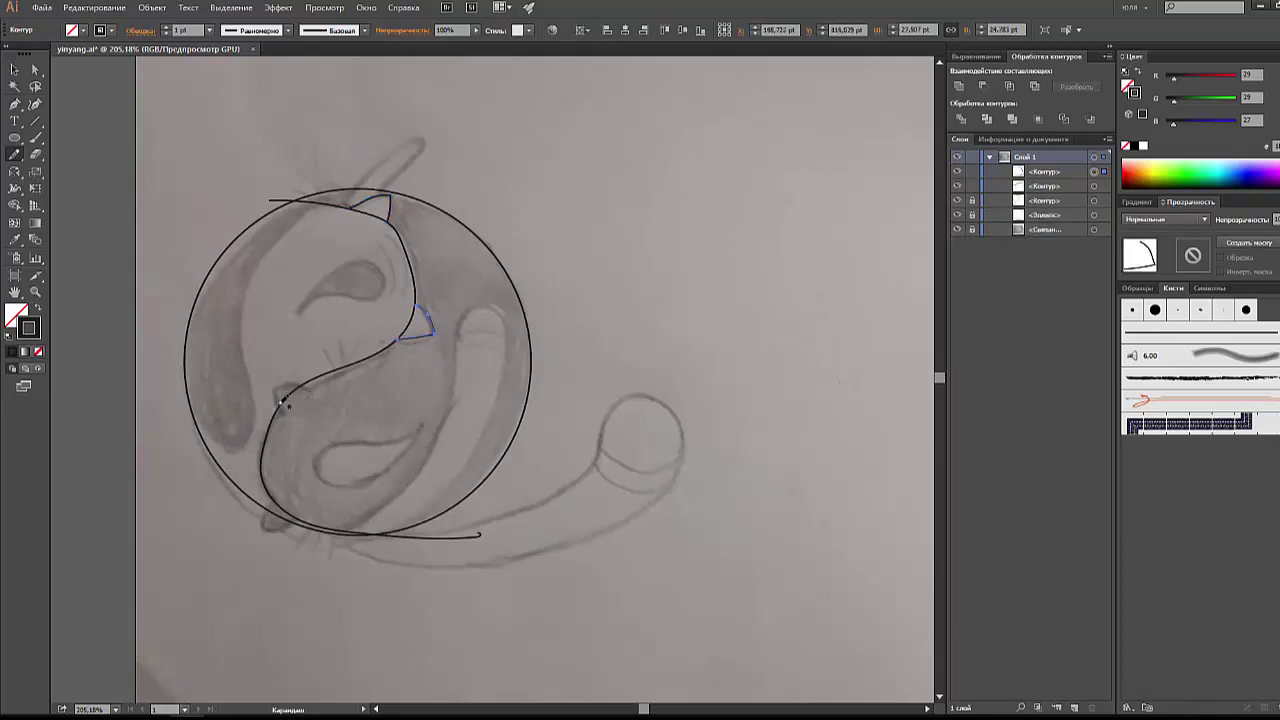
mouse_move(278, 392)
left_mouse_down()
mouse_move(288, 375)
mouse_move(278, 398)
left_mouse_up()
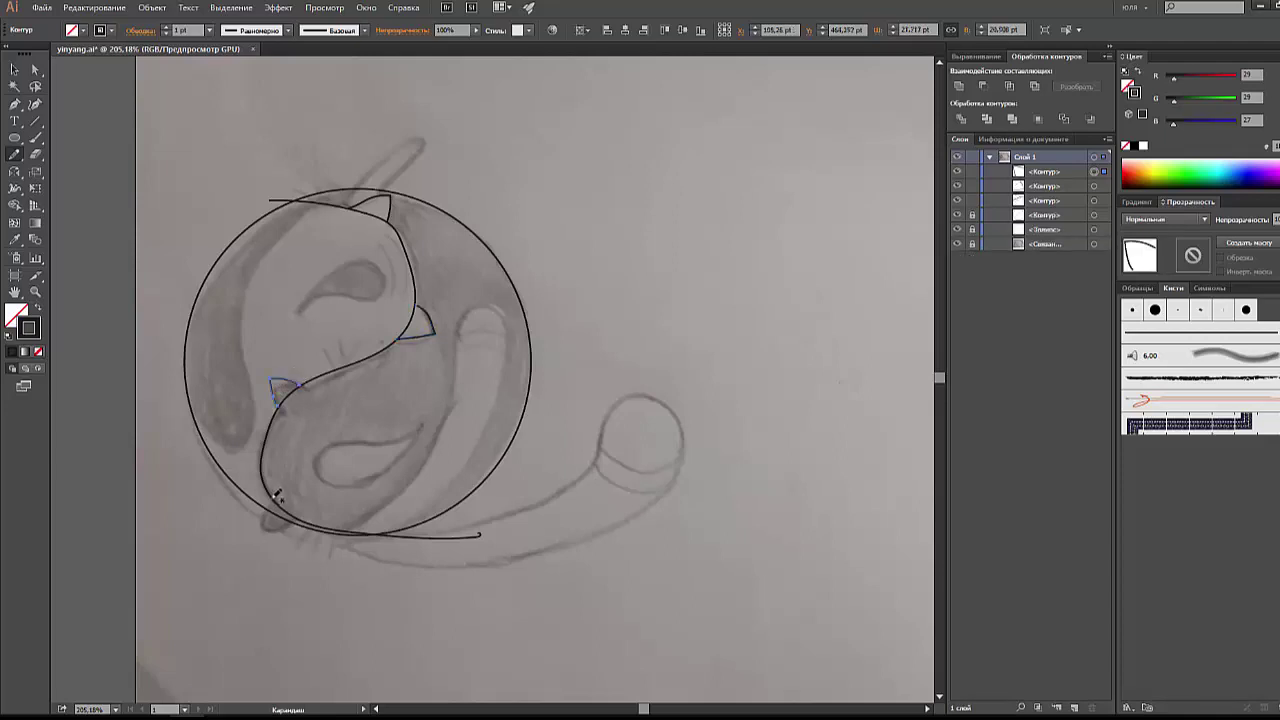
mouse_move(276, 494)
left_mouse_down()
mouse_move(266, 523)
mouse_move(300, 521)
left_mouse_up()
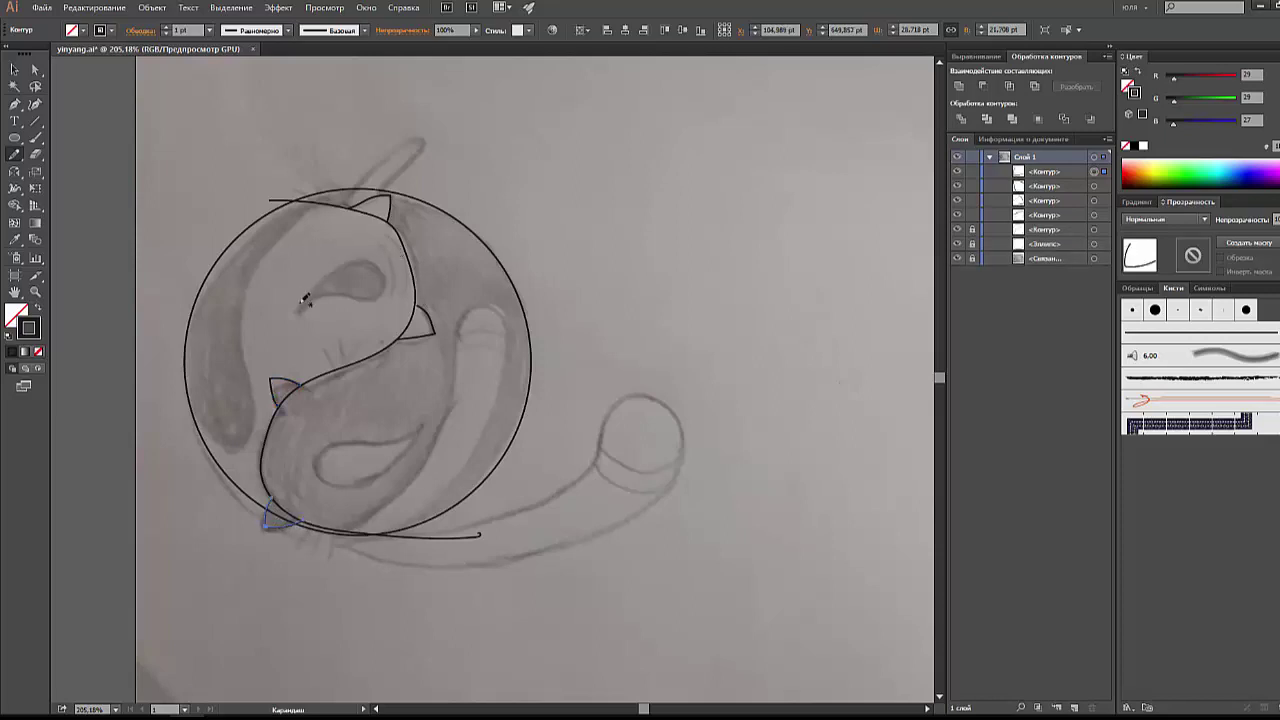
Step: Trace the upper and lower teardrop shapes and the tail curling above the circle
mouse_move(343, 262)
left_mouse_down()
mouse_move(368, 293)
mouse_move(303, 300)
left_mouse_up()
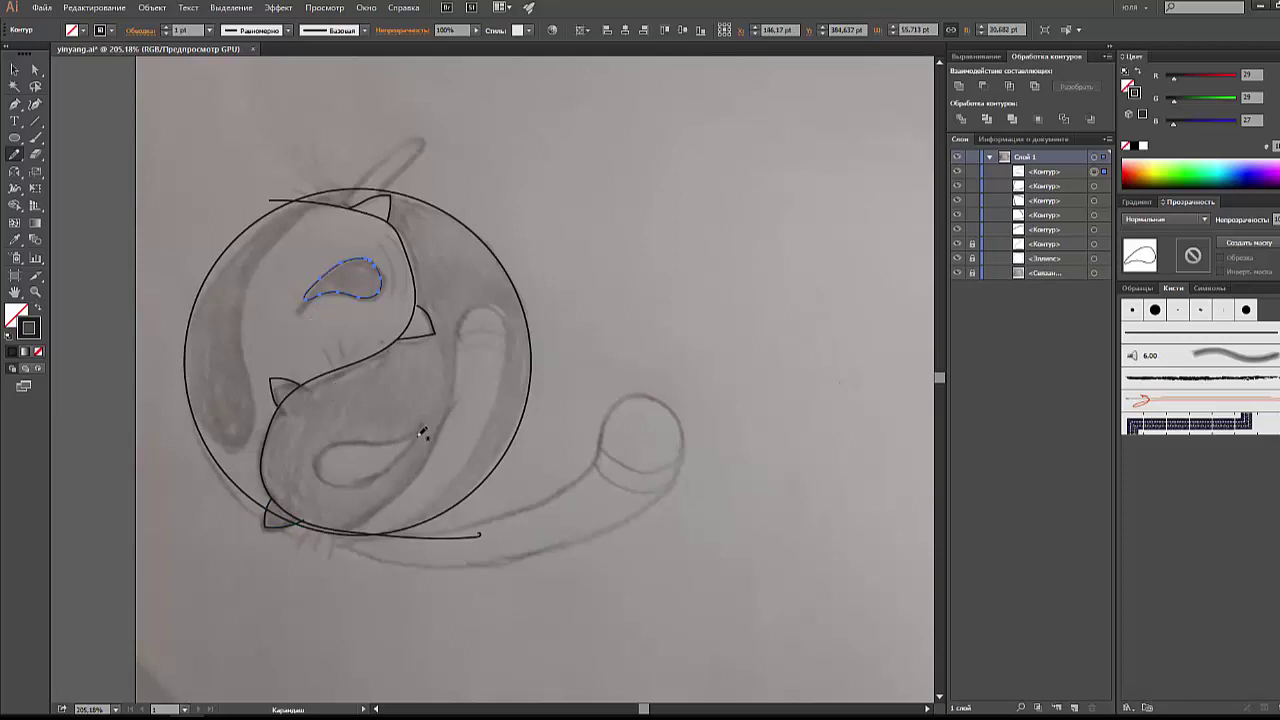
mouse_move(421, 432)
left_mouse_down()
mouse_move(378, 474)
mouse_move(380, 448)
left_mouse_up()
left_click_drag(424, 428, 422, 432)
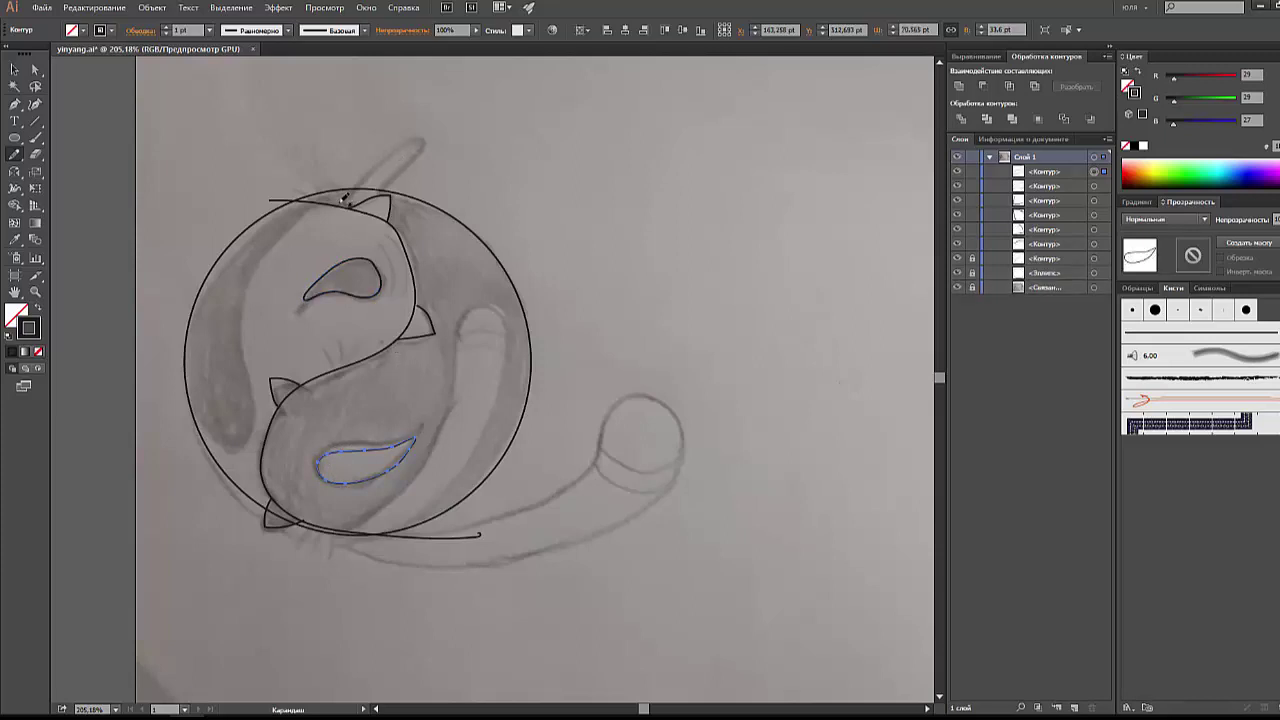
mouse_move(345, 198)
left_mouse_down()
mouse_move(432, 136)
mouse_move(434, 155)
mouse_move(390, 192)
left_mouse_up()
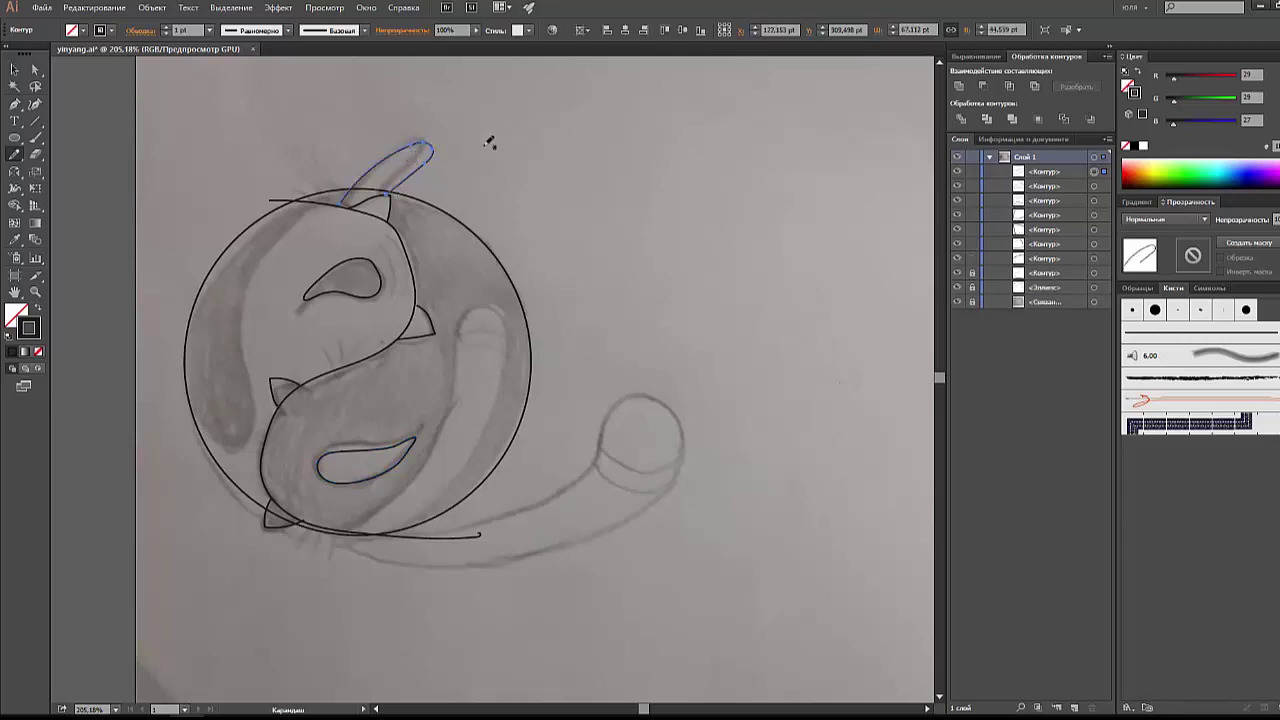
key("ctrl+shift+a")
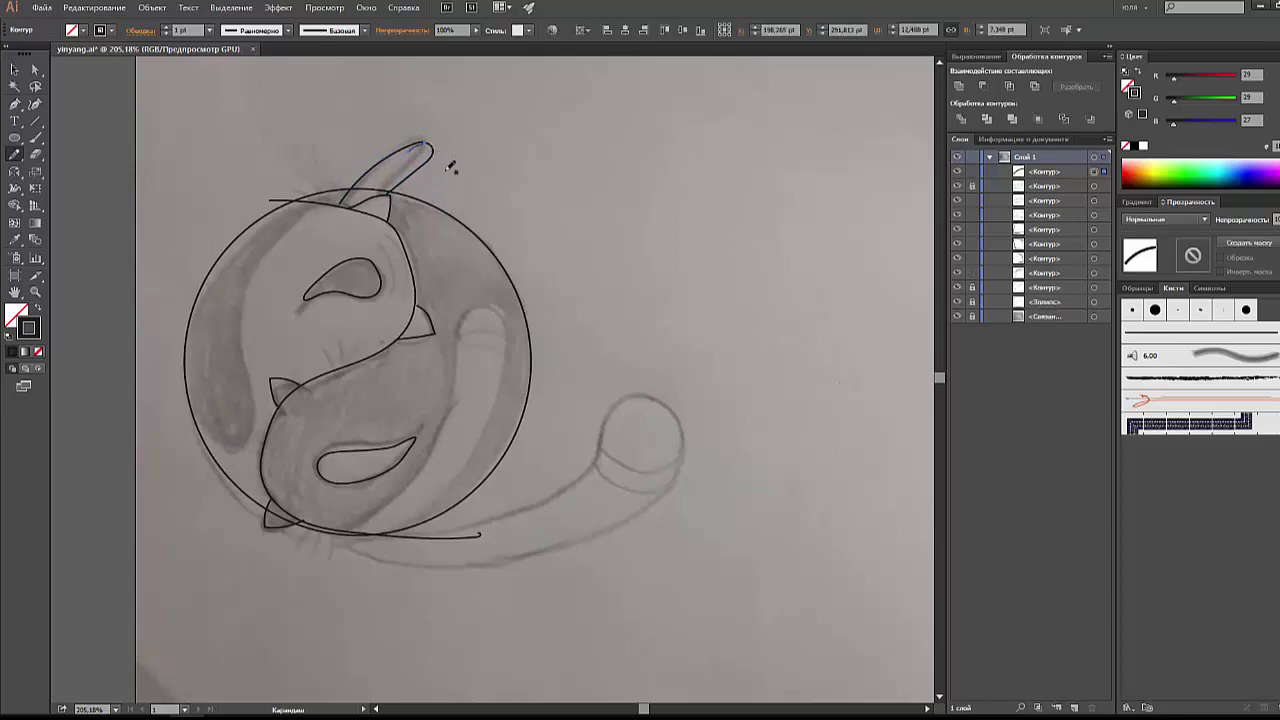
left_click_drag(418, 144, 434, 156)
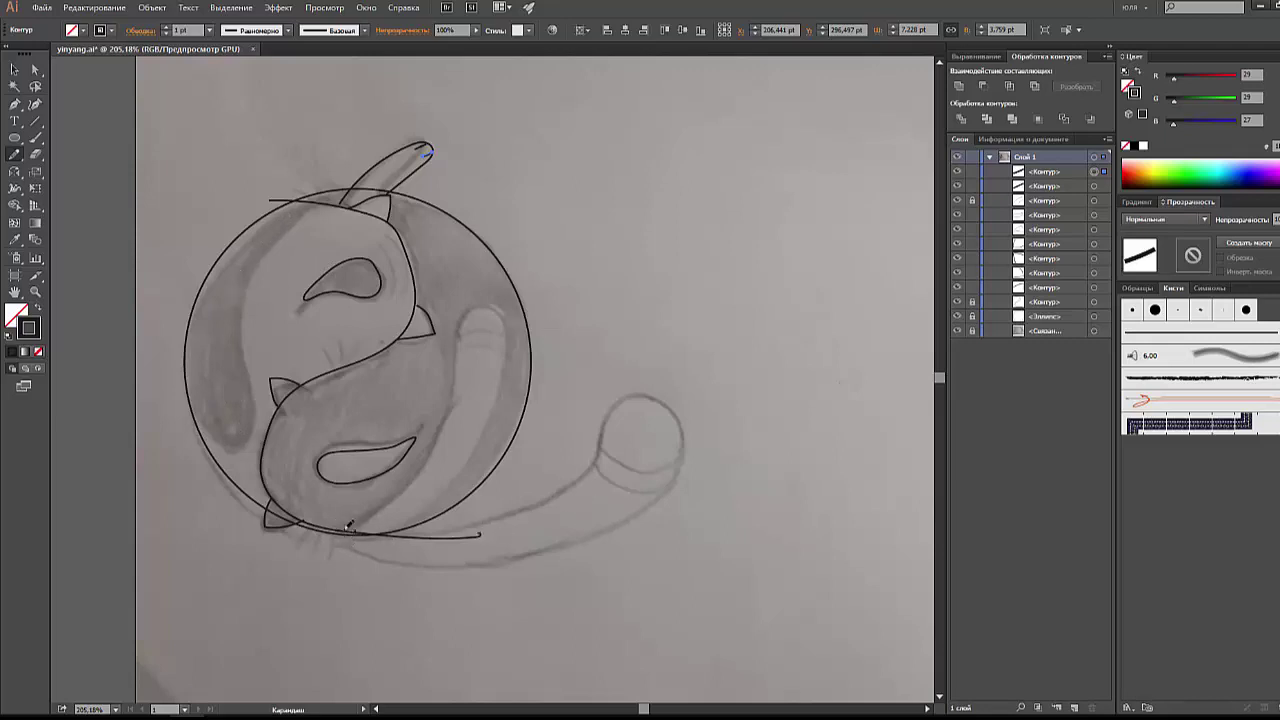
Step: Trace the cat body curves along the circle's right, bottom and left sides
mouse_move(340, 527)
left_mouse_down()
mouse_move(433, 456)
mouse_move(475, 308)
mouse_move(496, 304)
mouse_move(515, 352)
left_mouse_up()
mouse_move(431, 510)
left_mouse_down()
mouse_move(385, 535)
mouse_move(340, 530)
left_mouse_up()
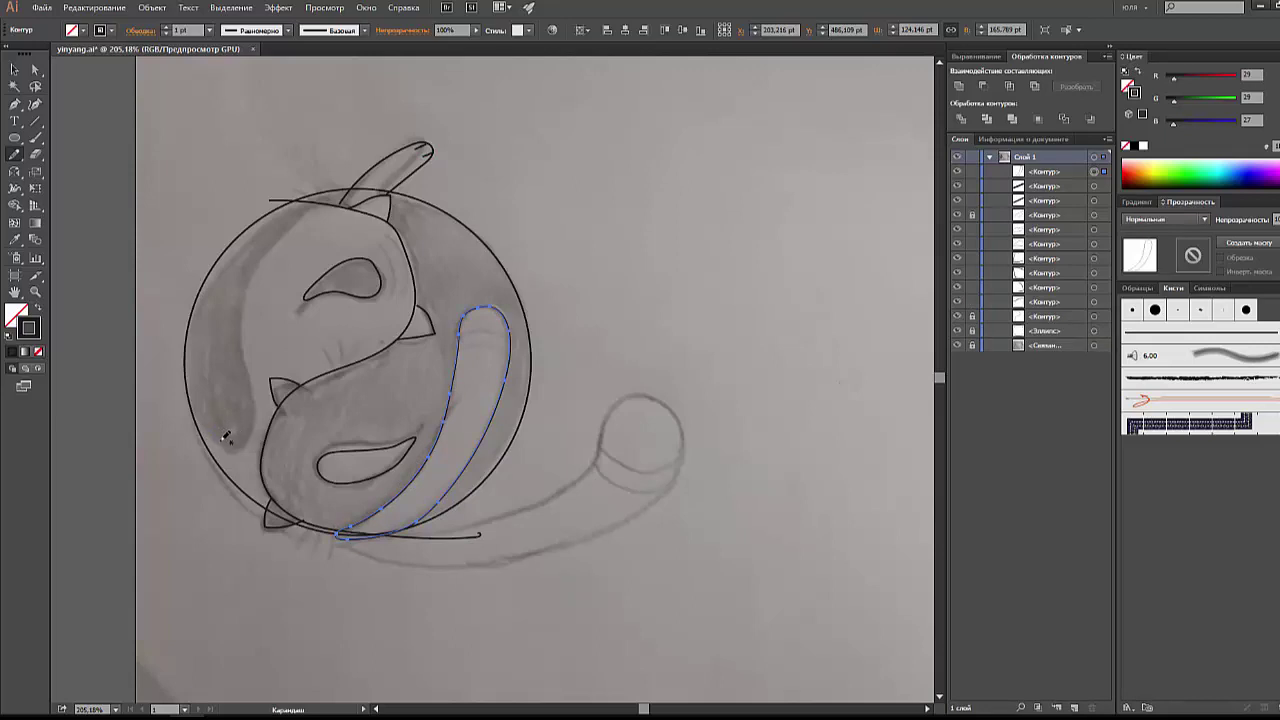
mouse_move(224, 438)
left_mouse_down()
mouse_move(253, 396)
mouse_move(246, 318)
mouse_move(286, 226)
left_mouse_up()
mouse_move(347, 190)
left_mouse_down()
mouse_move(338, 180)
mouse_move(309, 193)
mouse_move(209, 281)
mouse_move(198, 392)
mouse_move(208, 420)
mouse_move(245, 445)
left_mouse_up()
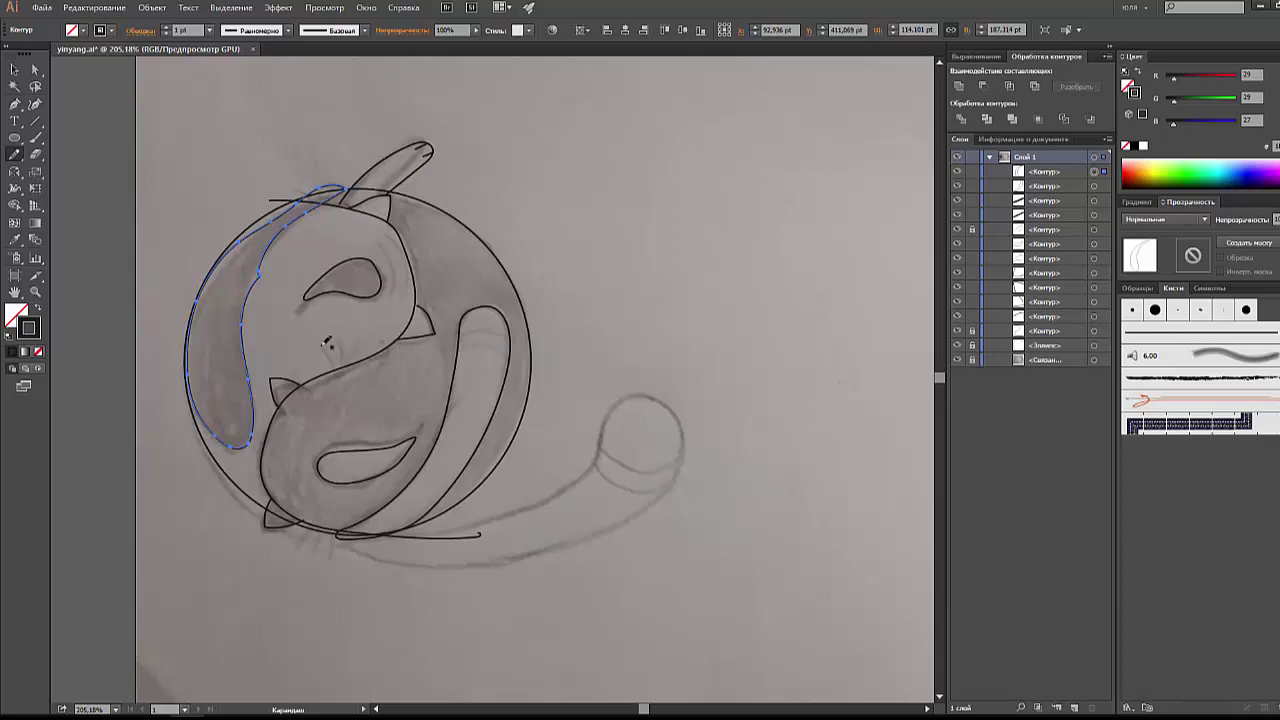
Step: Pencil whiskers on both cats' faces plus lines on the head, ear and body
mouse_move(326, 343)
left_mouse_down()
mouse_move(334, 370)
mouse_move(349, 368)
left_mouse_up()
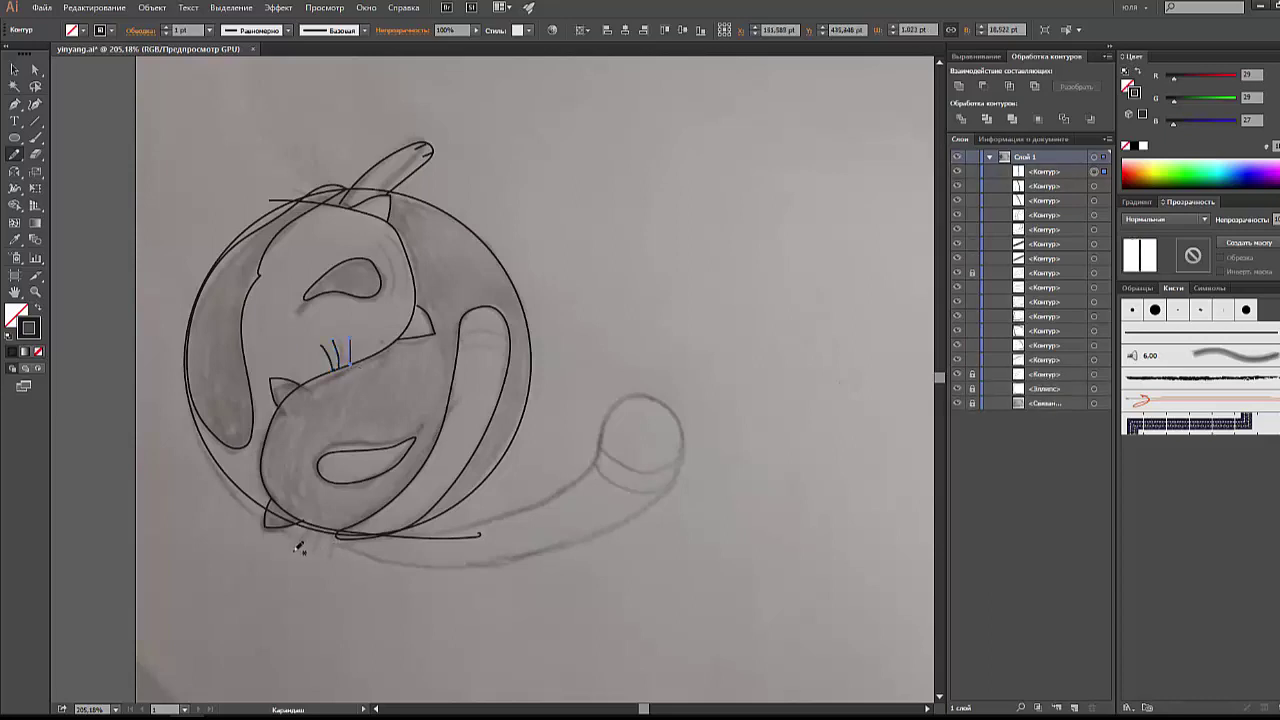
left_click_drag(300, 546, 326, 528)
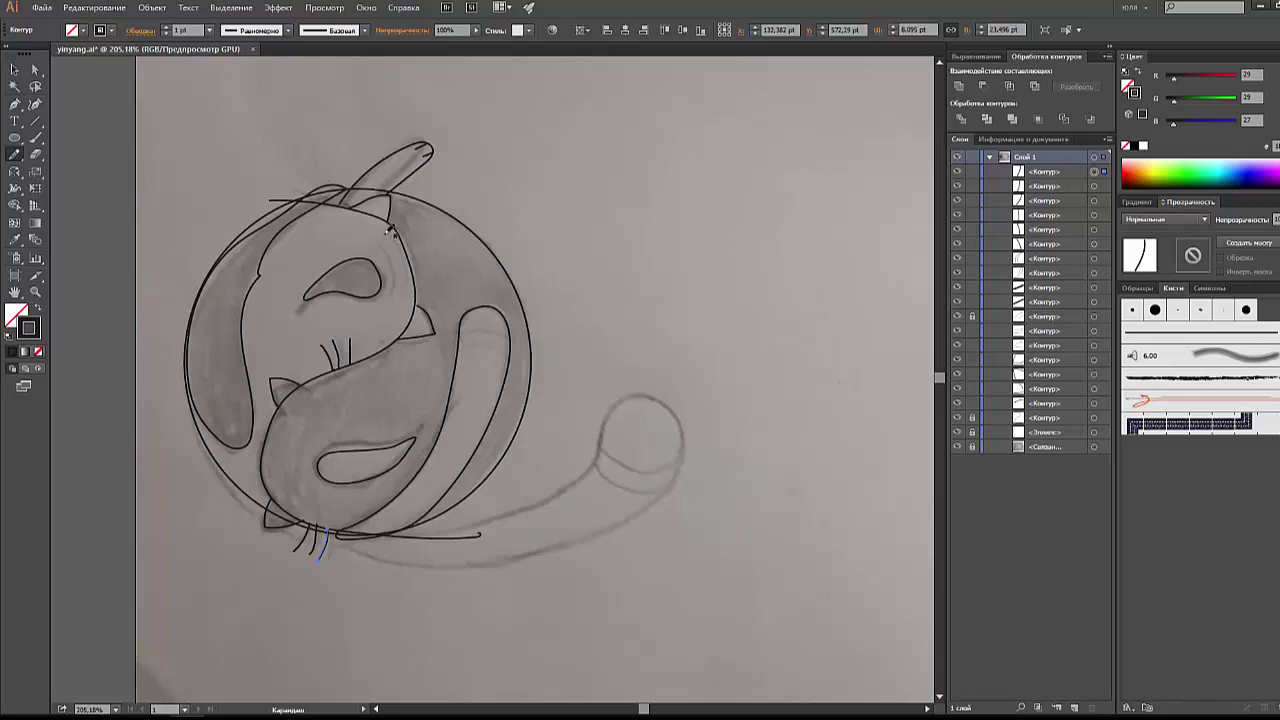
left_click_drag(403, 306, 382, 236)
left_click_drag(390, 296, 381, 237)
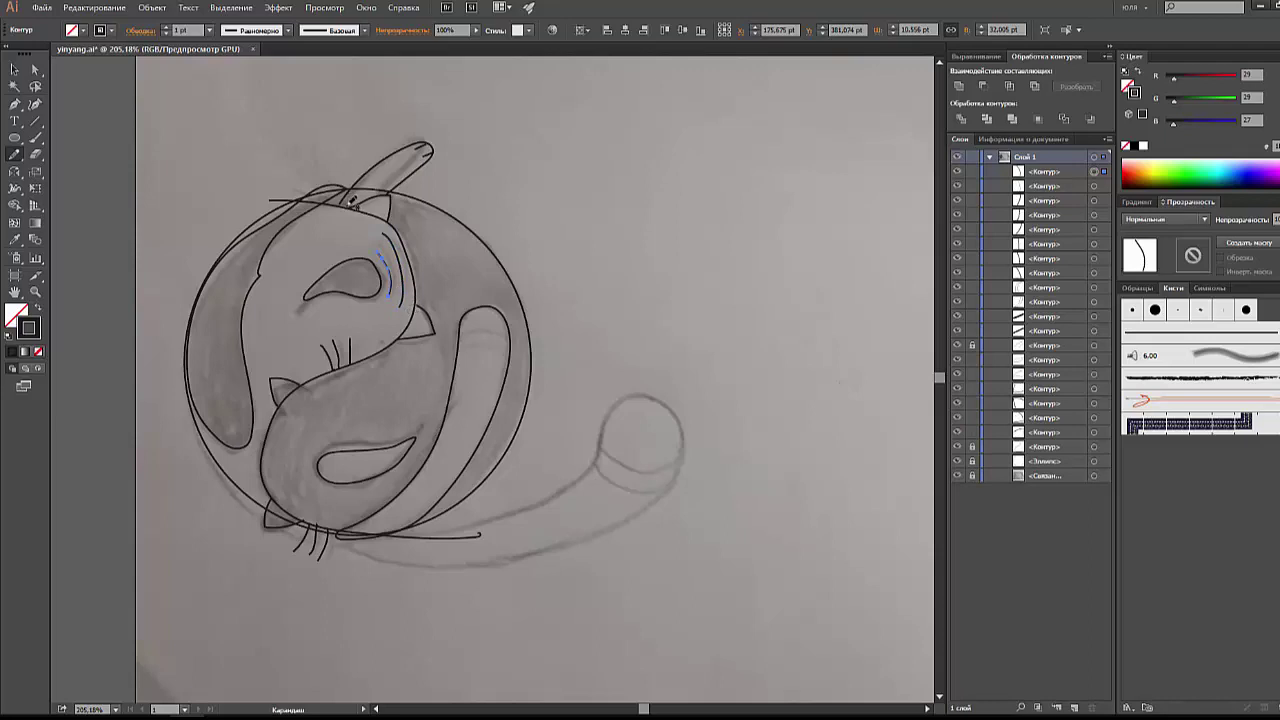
mouse_move(343, 172)
left_mouse_down()
mouse_move(345, 196)
mouse_move(328, 200)
left_mouse_up()
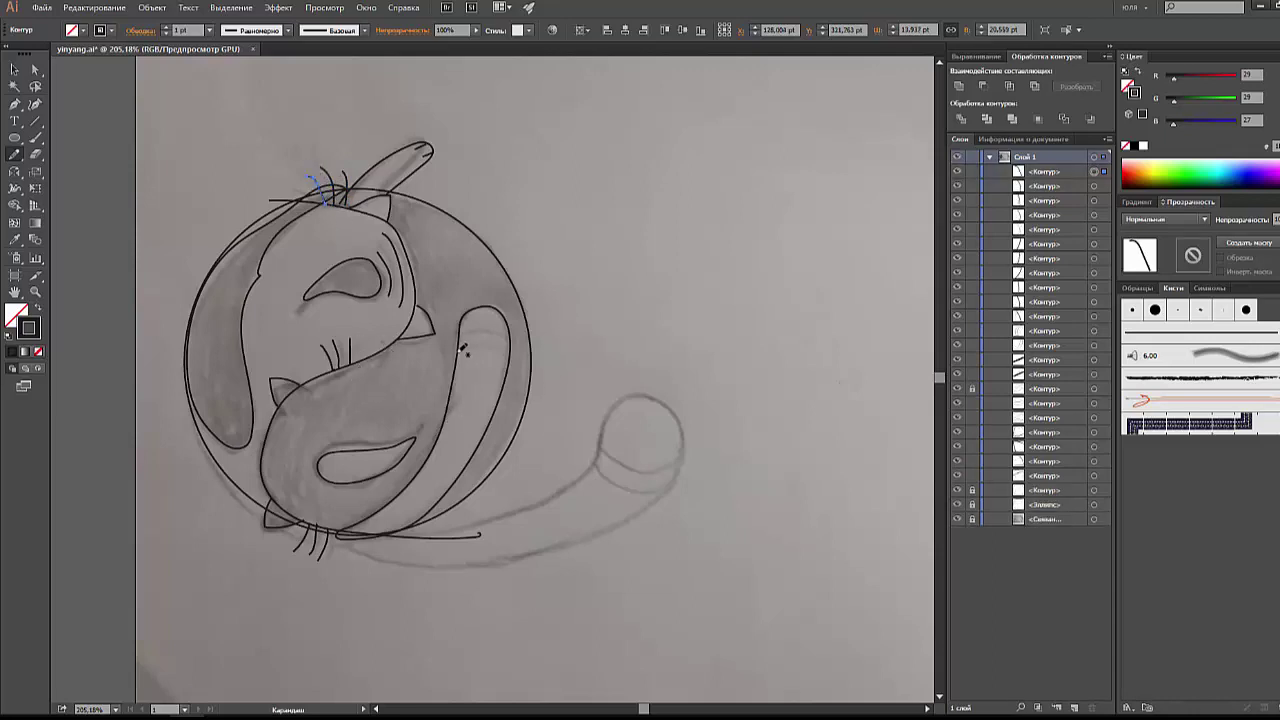
left_click_drag(462, 350, 508, 368)
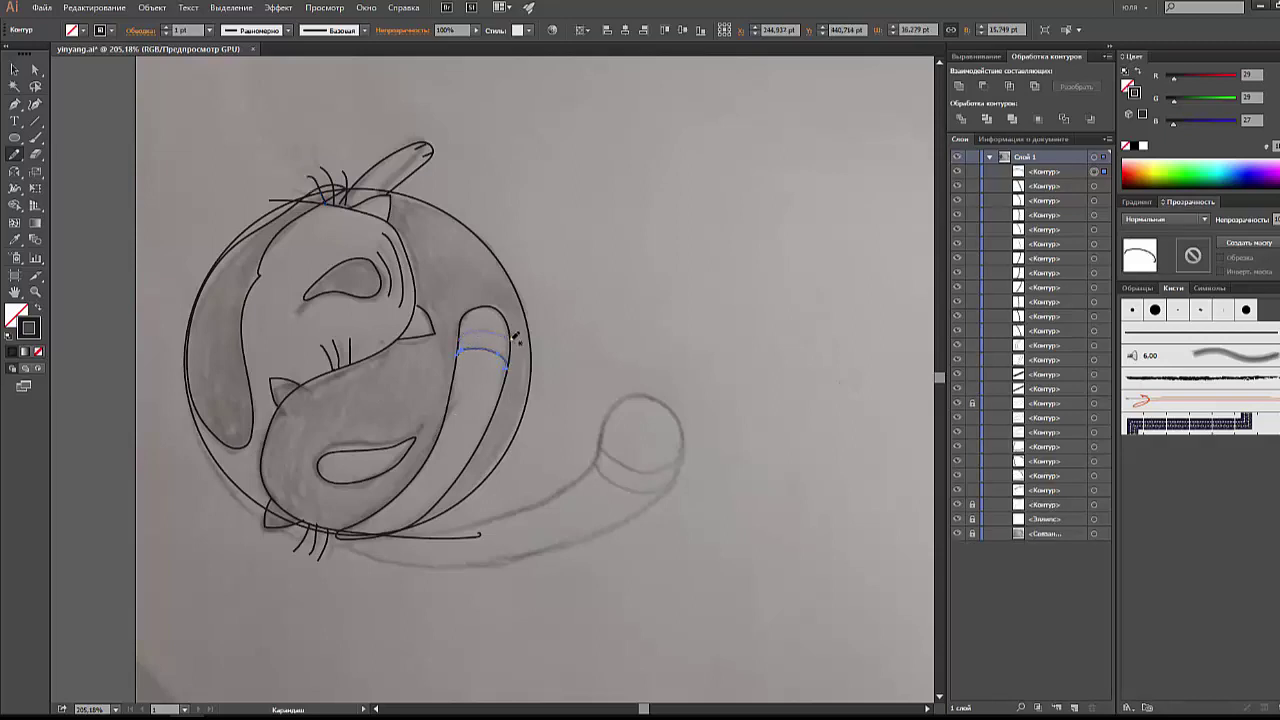
mouse_move(460, 348)
left_mouse_down()
mouse_move(512, 345)
mouse_move(461, 340)
left_mouse_up()
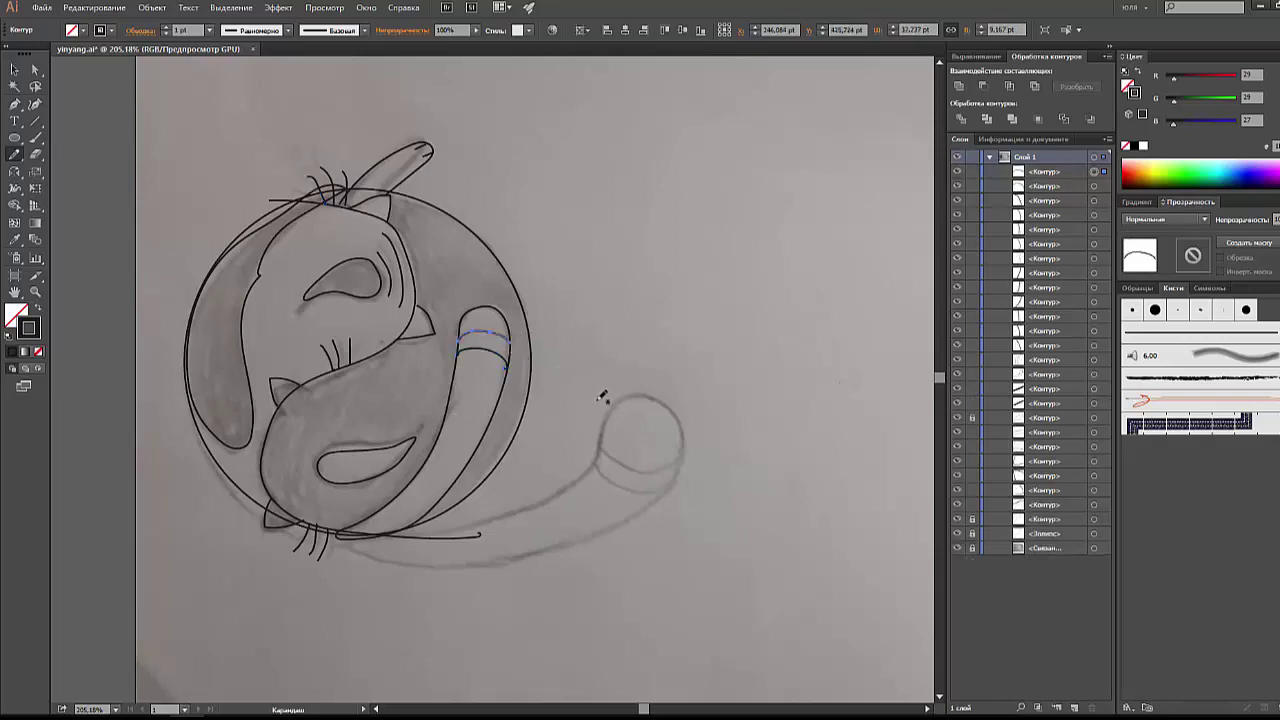
left_click(15, 69)
left_click(76, 102)
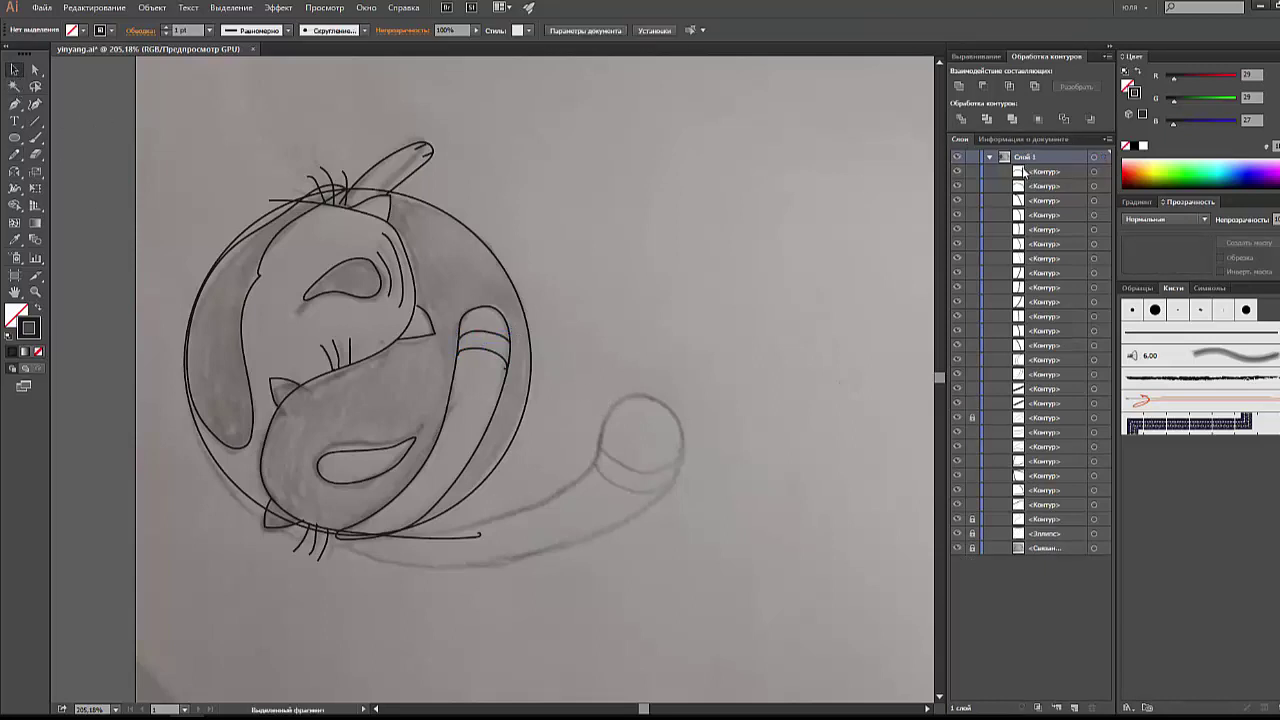
Step: Target the traced whisker paths one by one in Layers, then pan to the paisley sketch
left_click(1040, 373)
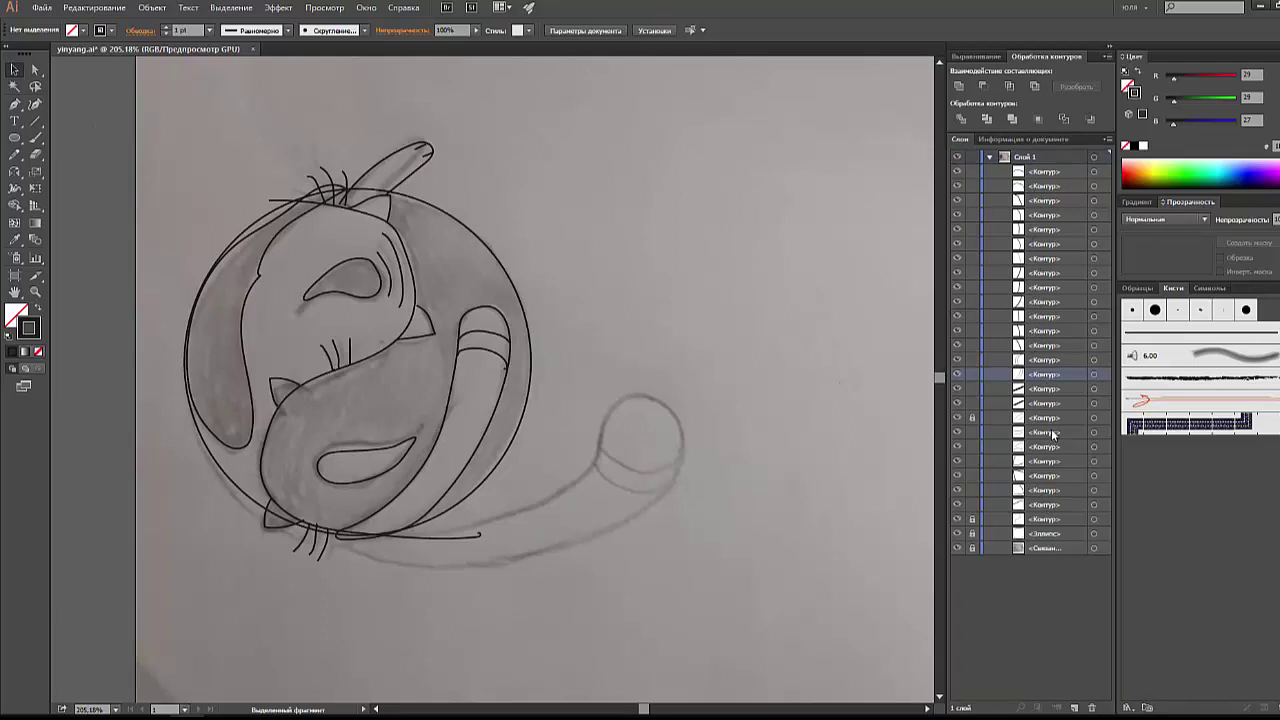
left_click(1094, 359)
left_click(1094, 330)
left_click(1094, 316)
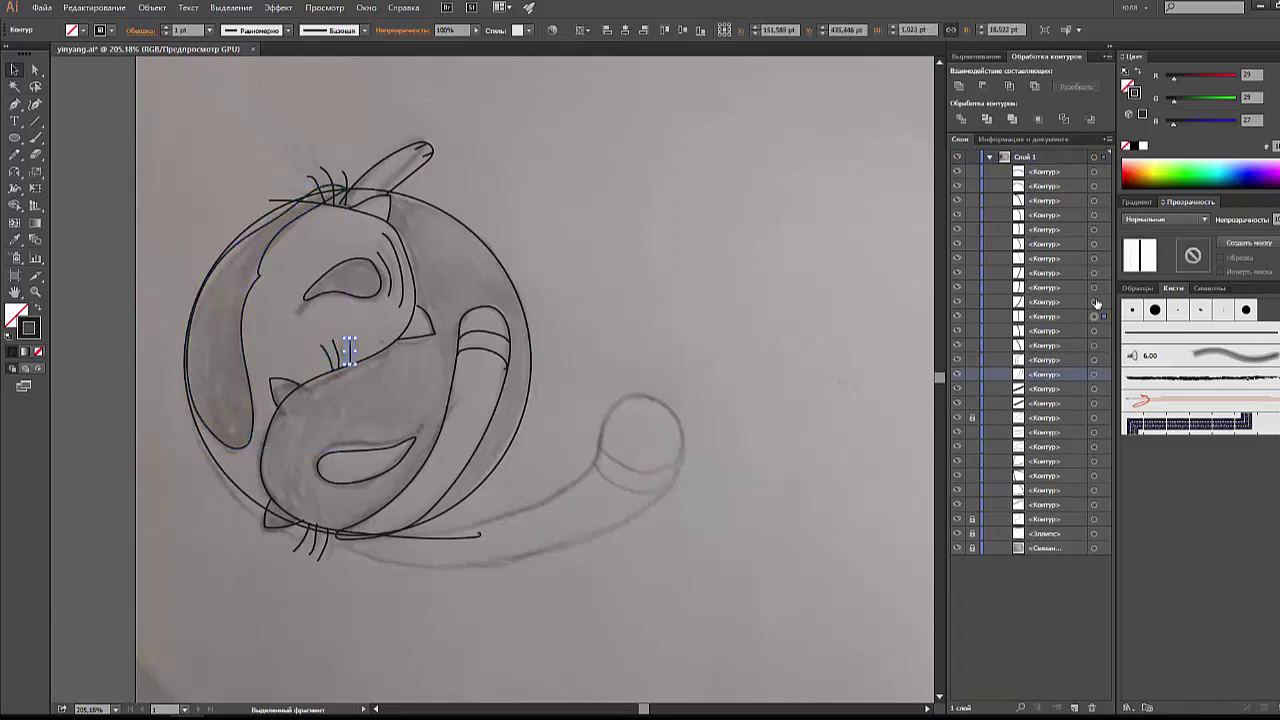
left_click(1094, 301)
left_click(1094, 287)
left_click(1094, 272)
left_click(1094, 258)
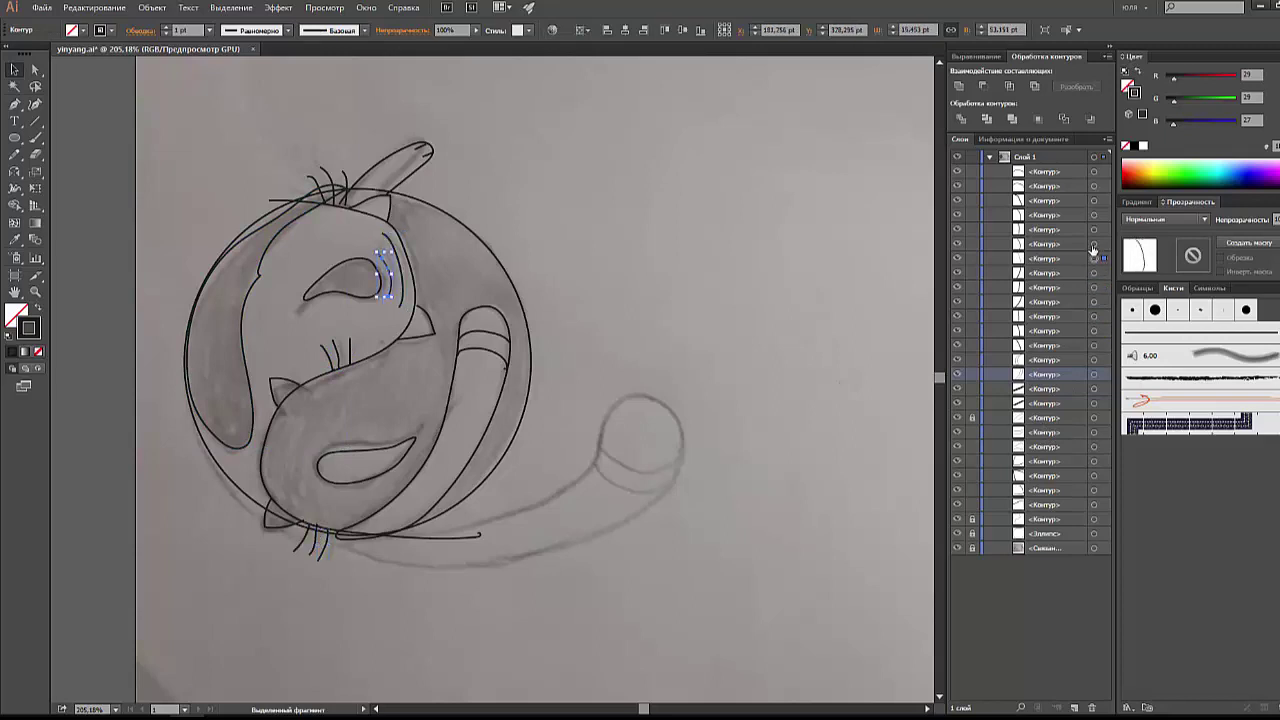
left_click(1094, 243)
left_click(1094, 229)
left_click(1094, 214)
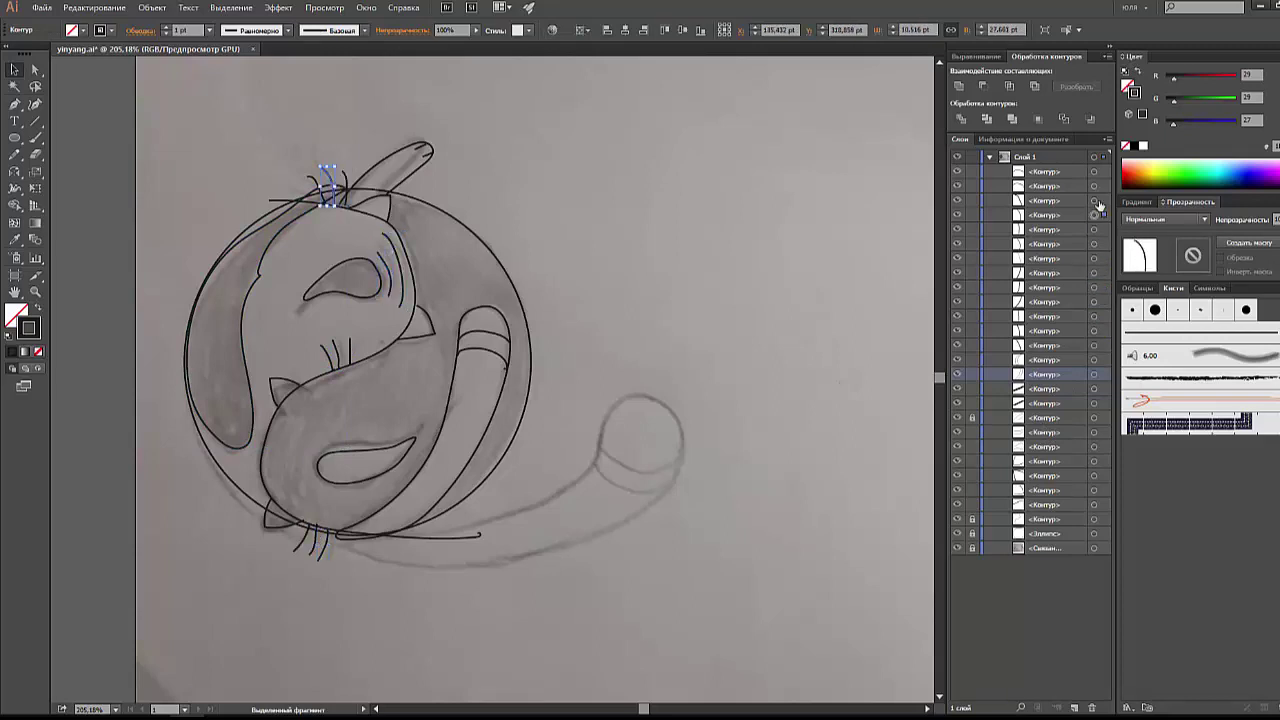
left_click(1094, 200)
mouse_move(863, 449)
left_mouse_down()
mouse_move(443, 409)
mouse_move(734, 380)
mouse_move(660, 423)
mouse_move(717, 477)
mouse_move(694, 514)
mouse_move(614, 423)
mouse_move(603, 354)
mouse_move(637, 294)
mouse_move(651, 420)
mouse_move(633, 412)
left_mouse_up()
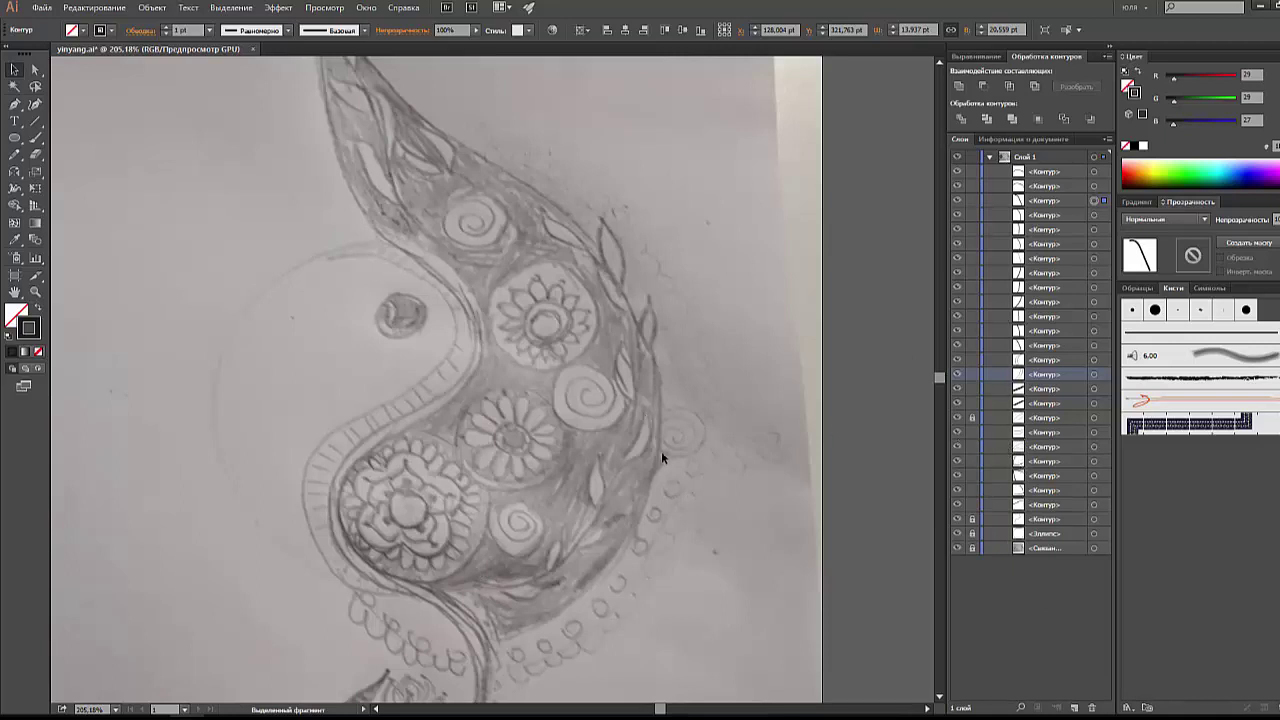
Step: Pan from the paisley sketch back to the traced cat yin-yang drawing
left_click_drag(654, 494, 677, 508)
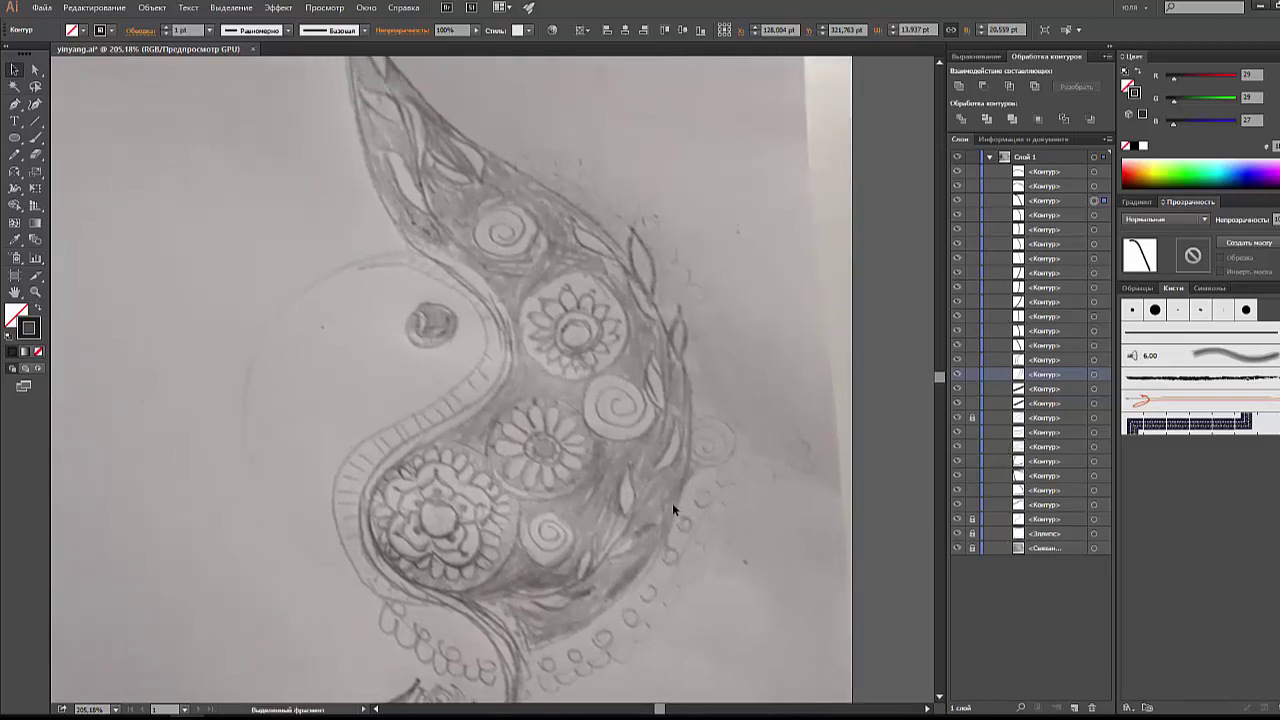
mouse_move(166, 397)
left_mouse_down()
mouse_move(788, 398)
mouse_move(851, 423)
mouse_move(834, 428)
left_mouse_up()
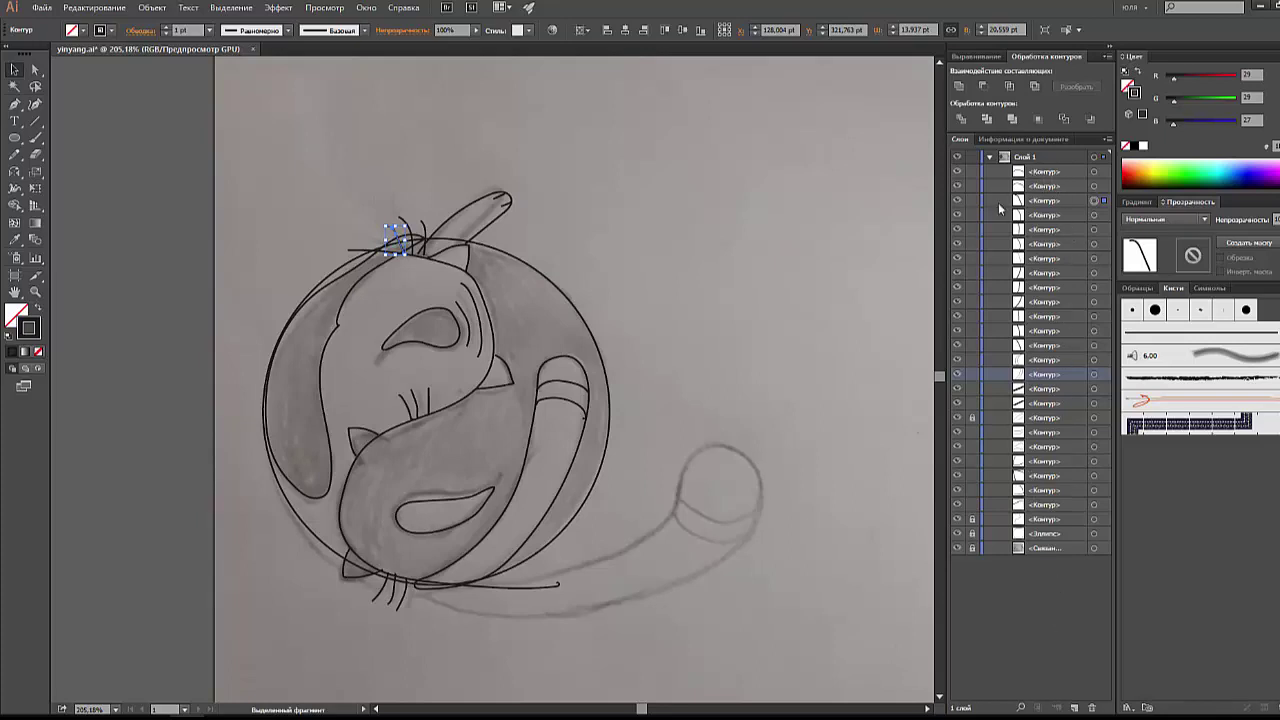
Step: Unlock the scanned sketch, drop its opacity to about 61%, and lock it again
left_click(803, 356)
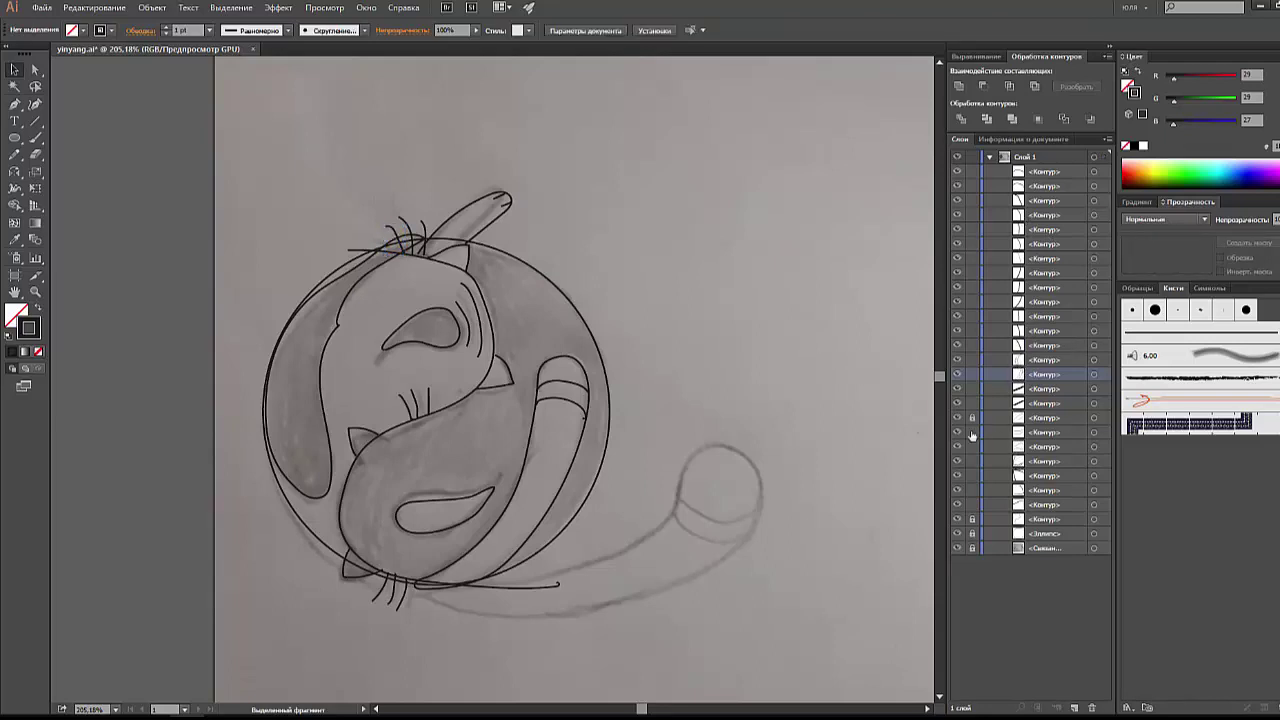
left_click_drag(972, 519, 972, 548)
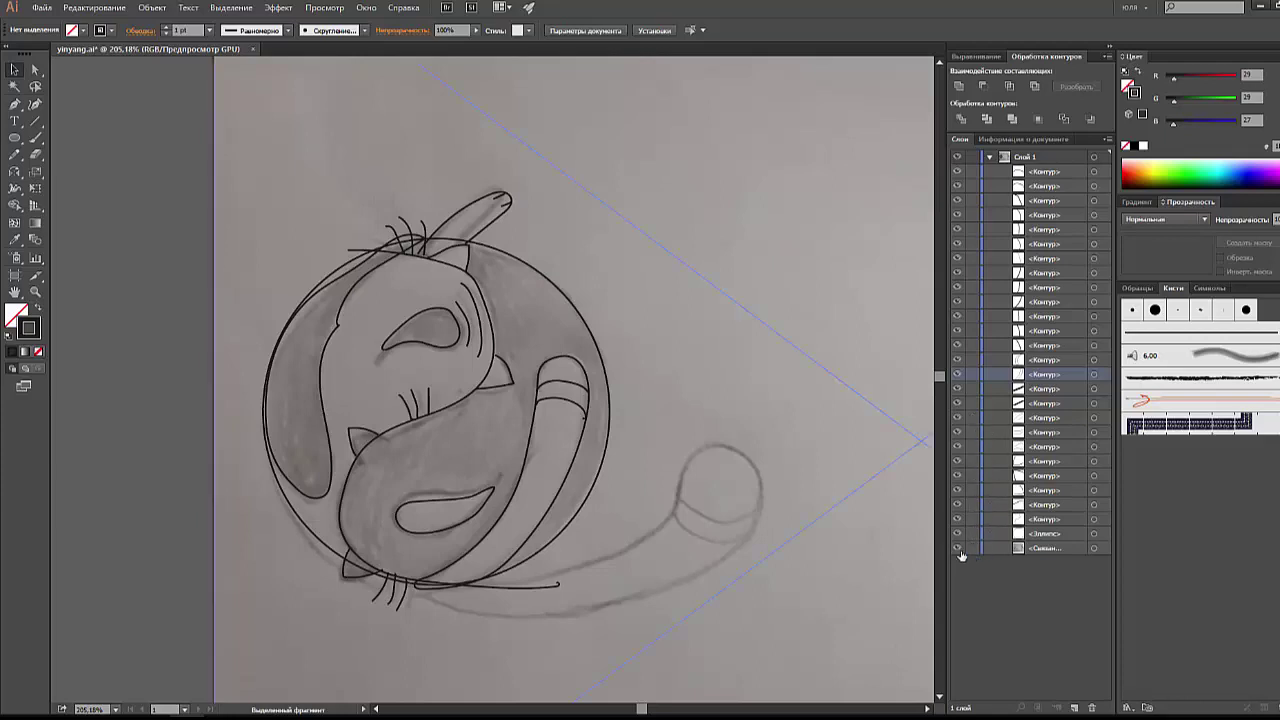
left_click(1094, 549)
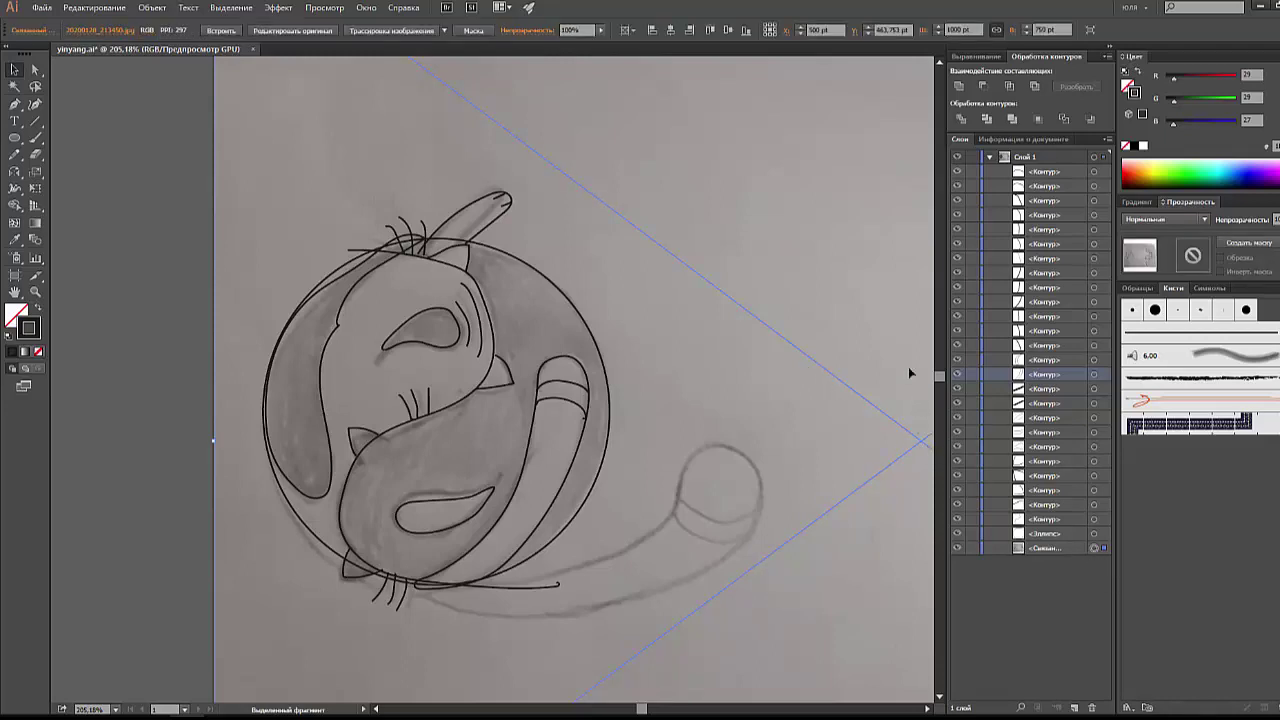
left_click(600, 30)
left_click_drag(605, 48, 573, 49)
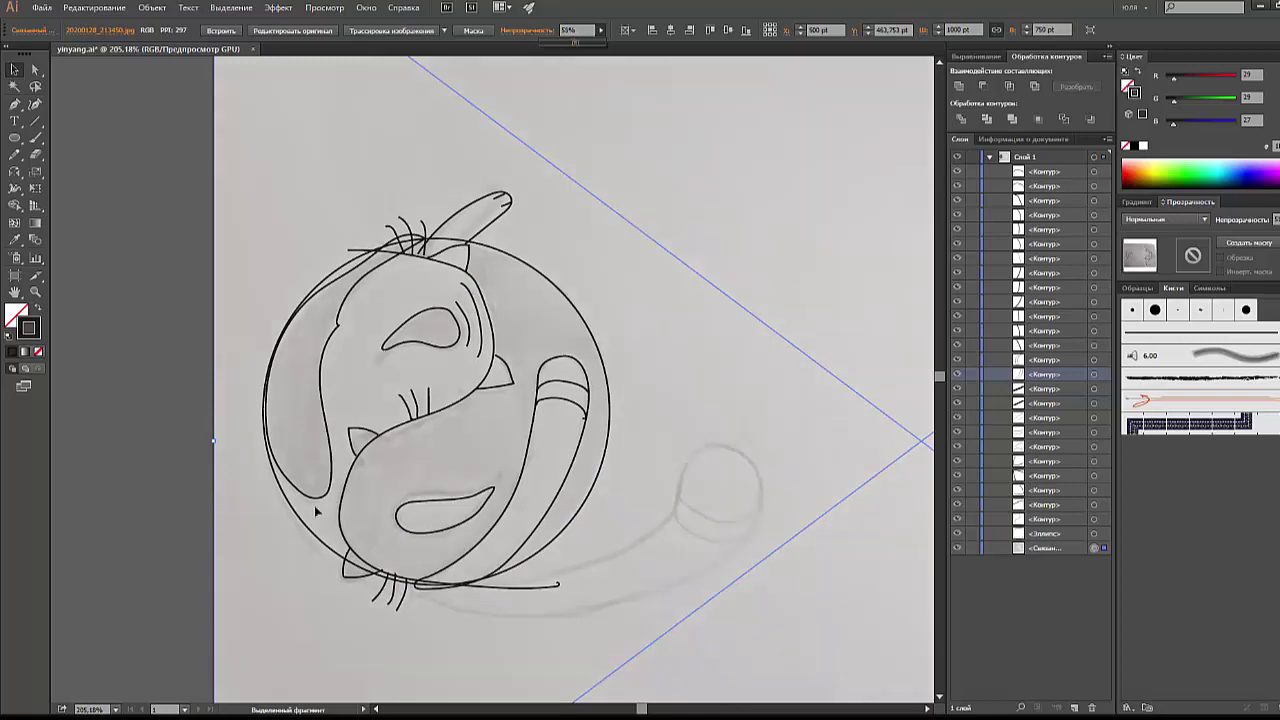
left_click(971, 549)
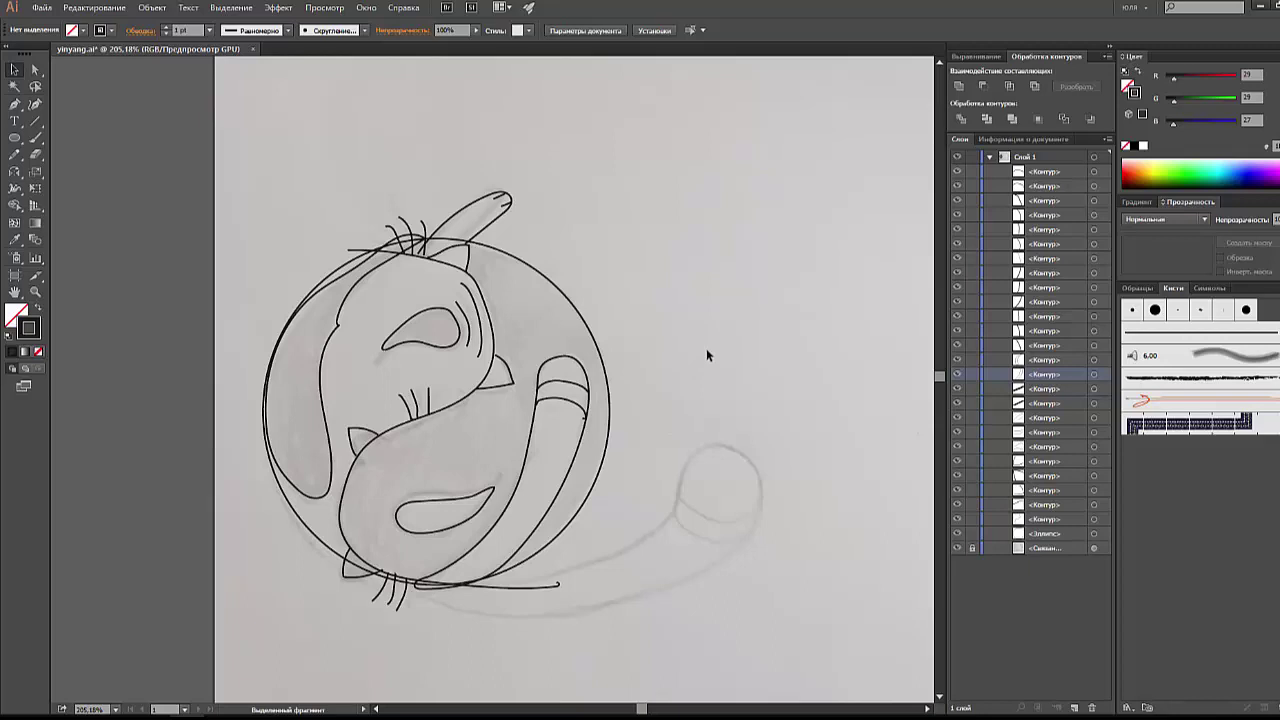
Step: With the Pathfinder panel showing, select the outer circle and Shift-add the S-curve
left_click(993, 58)
left_click(1026, 57)
left_click(570, 298)
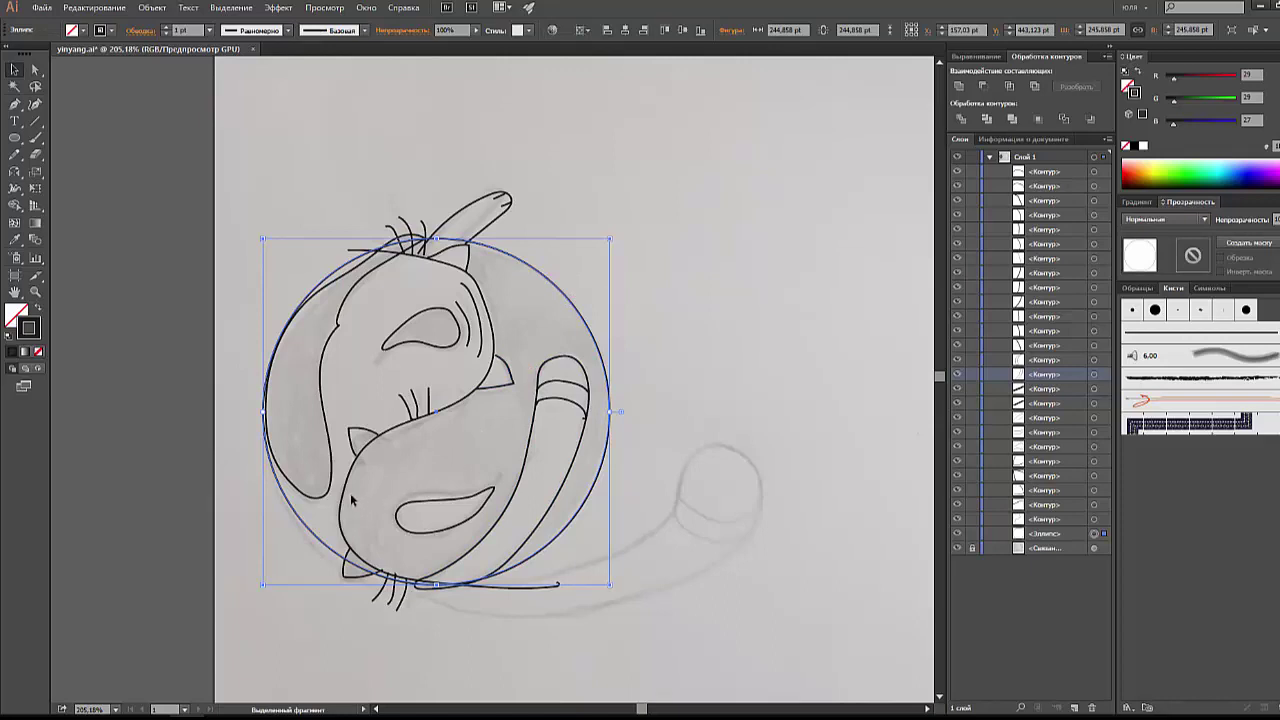
key("shift")
left_click(349, 483, "shift")
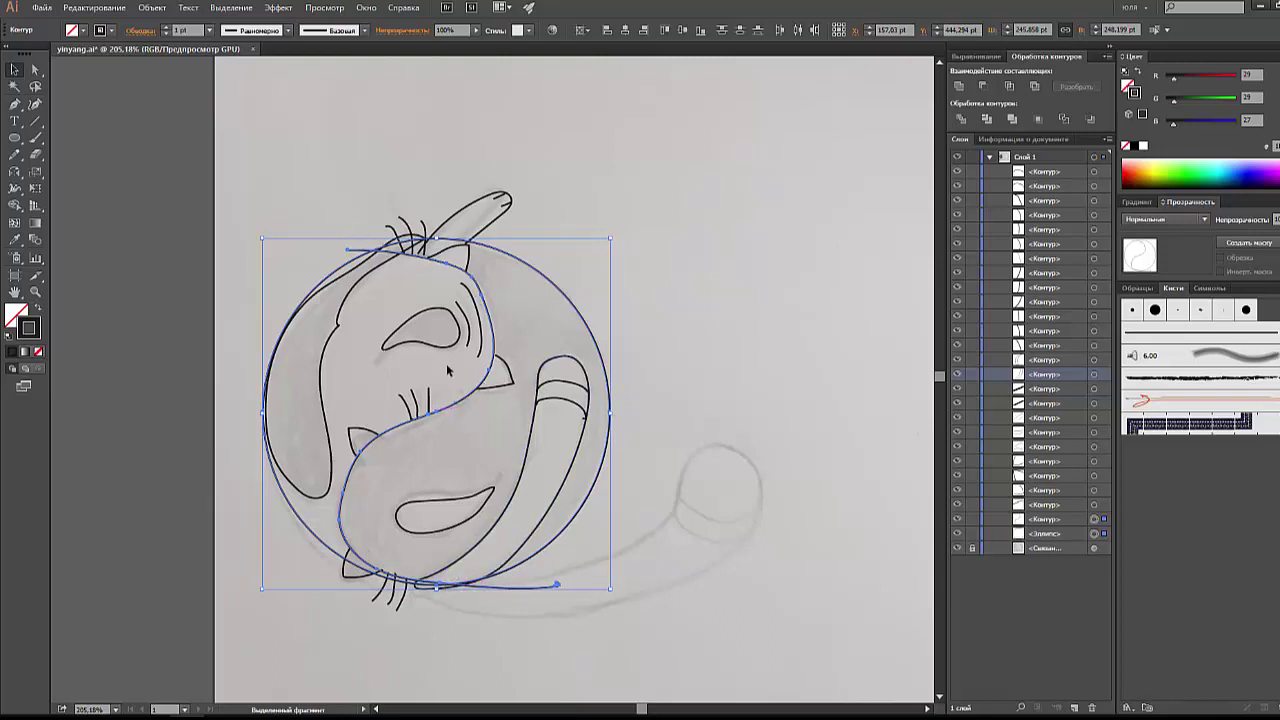
left_click(963, 121)
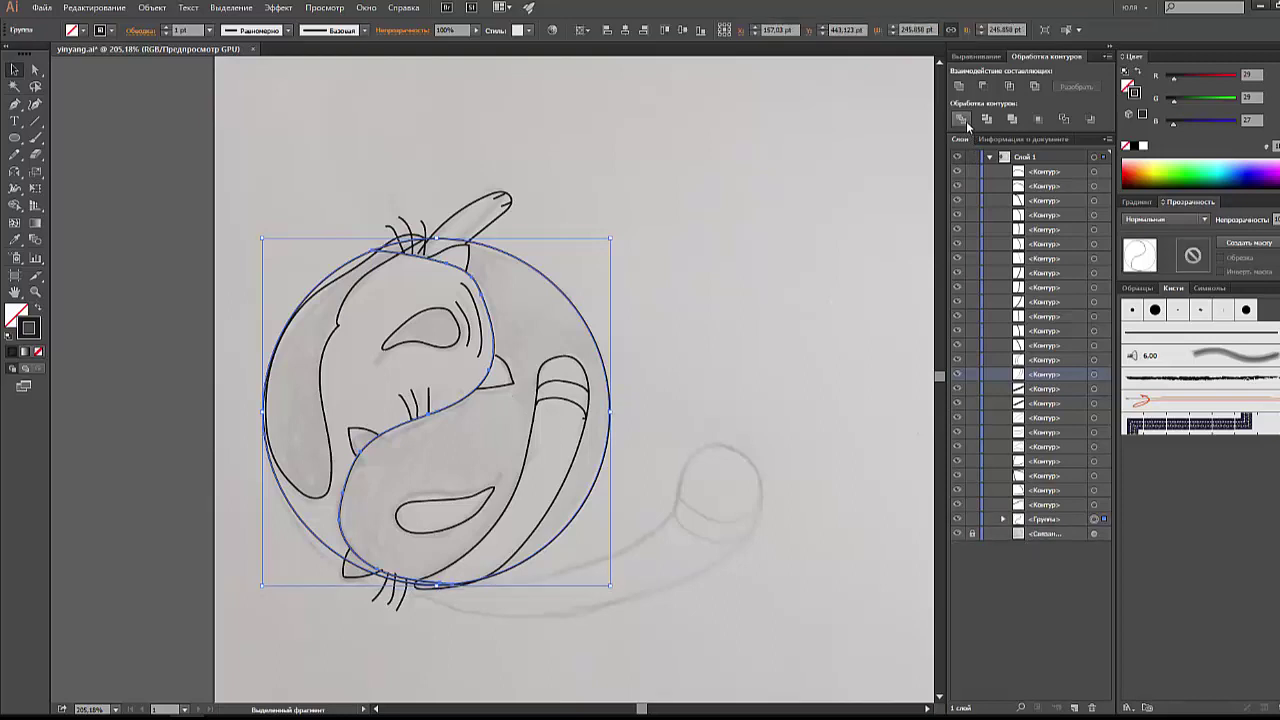
left_click(660, 356)
mouse_move(598, 340)
left_mouse_down()
mouse_move(654, 344)
mouse_move(590, 349)
left_mouse_up()
right_click(598, 345)
left_click(654, 420)
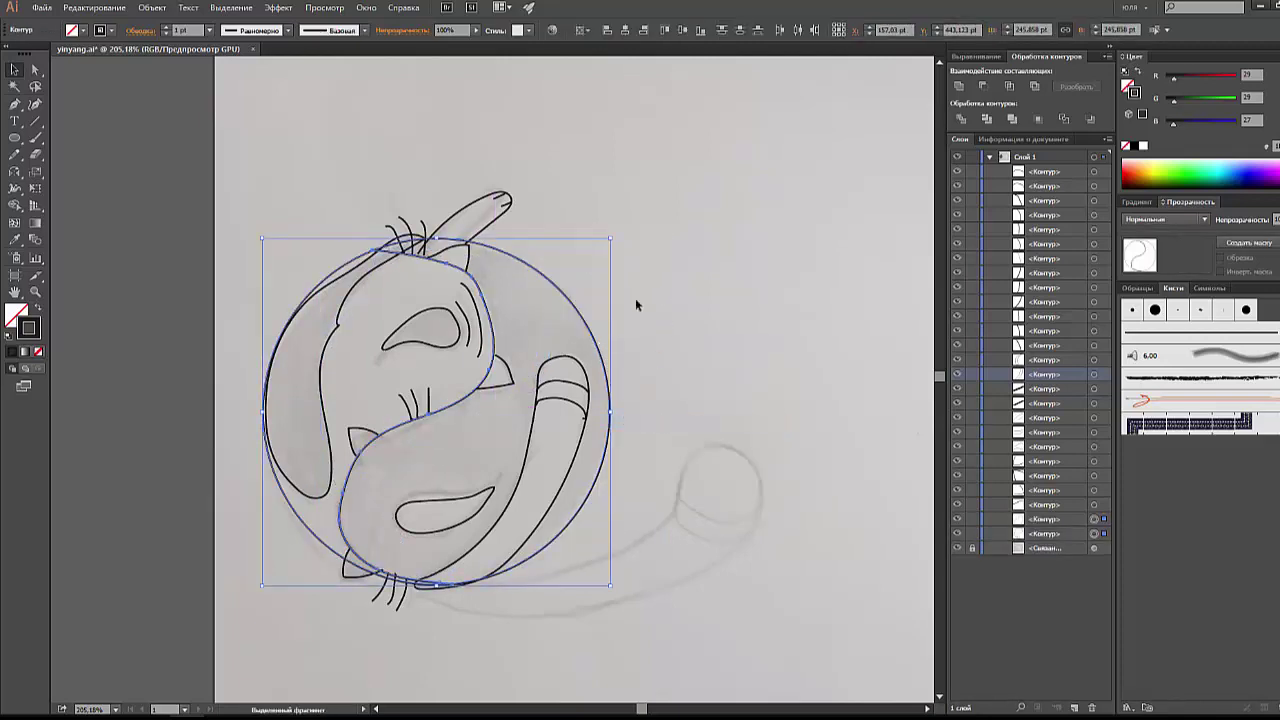
left_click_drag(580, 310, 622, 314)
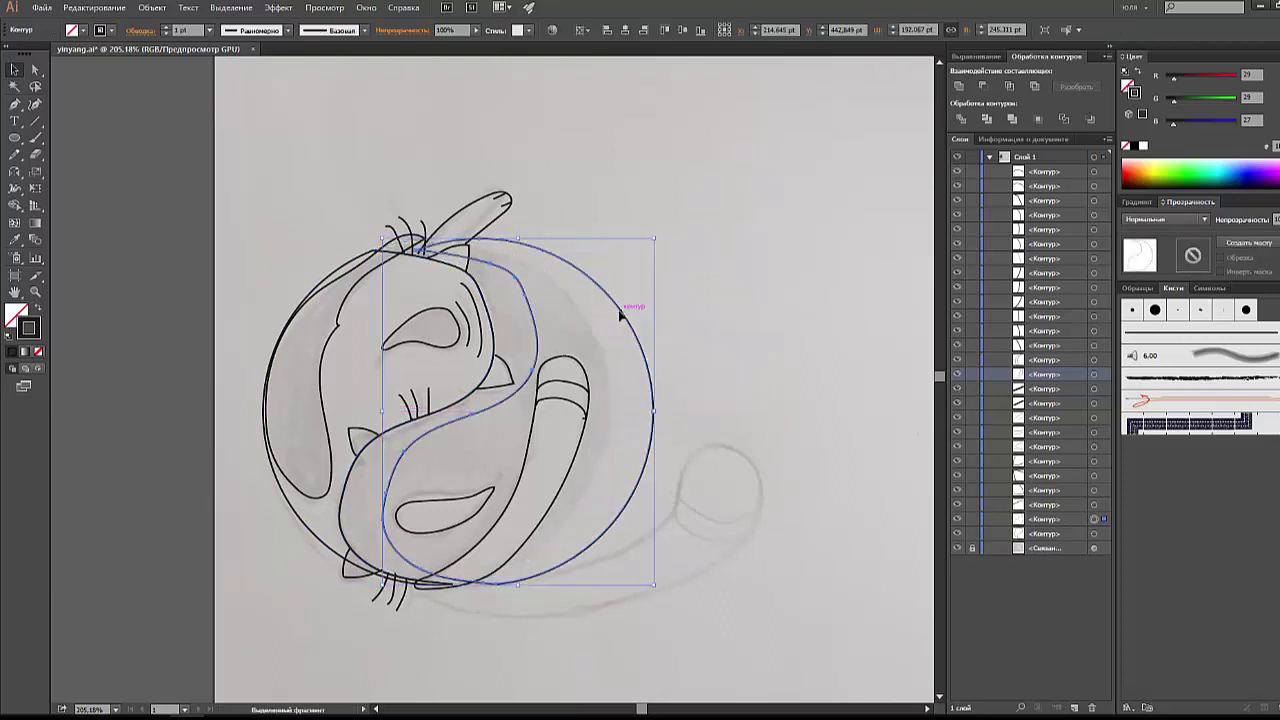
key("ctrl+z")
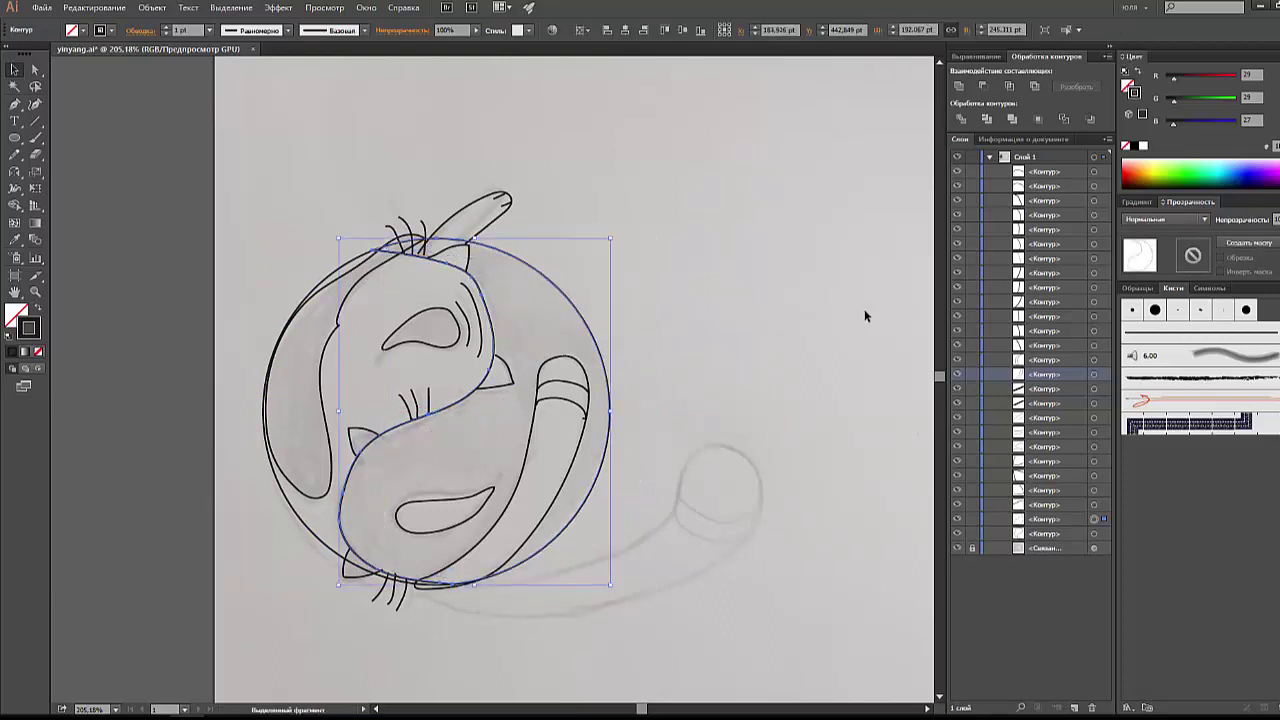
left_click(37, 310)
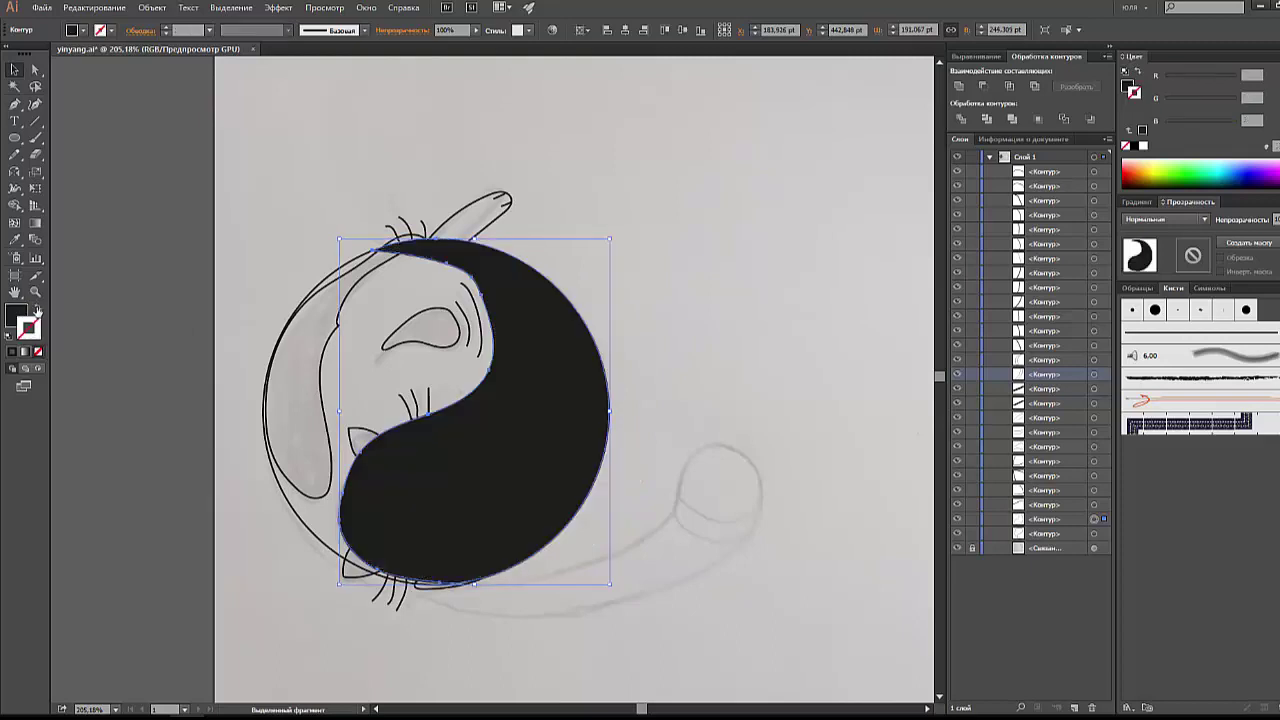
left_click(790, 353)
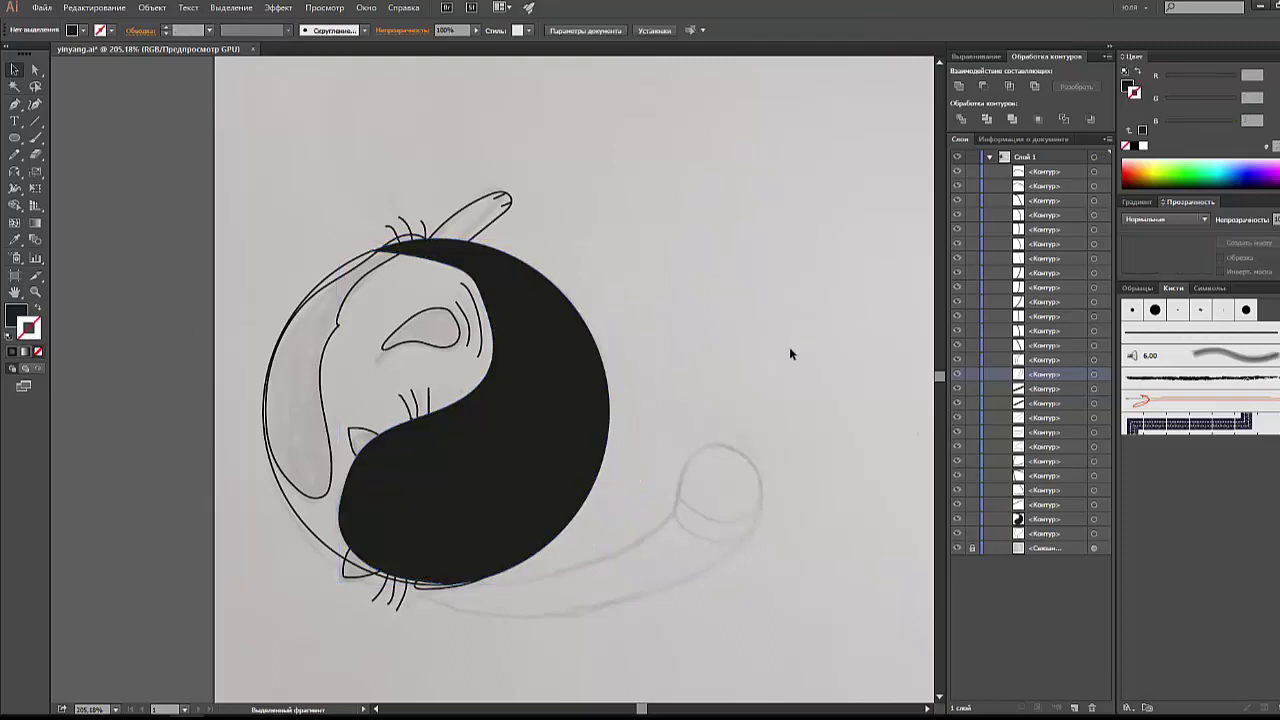
left_click_drag(598, 362, 760, 362)
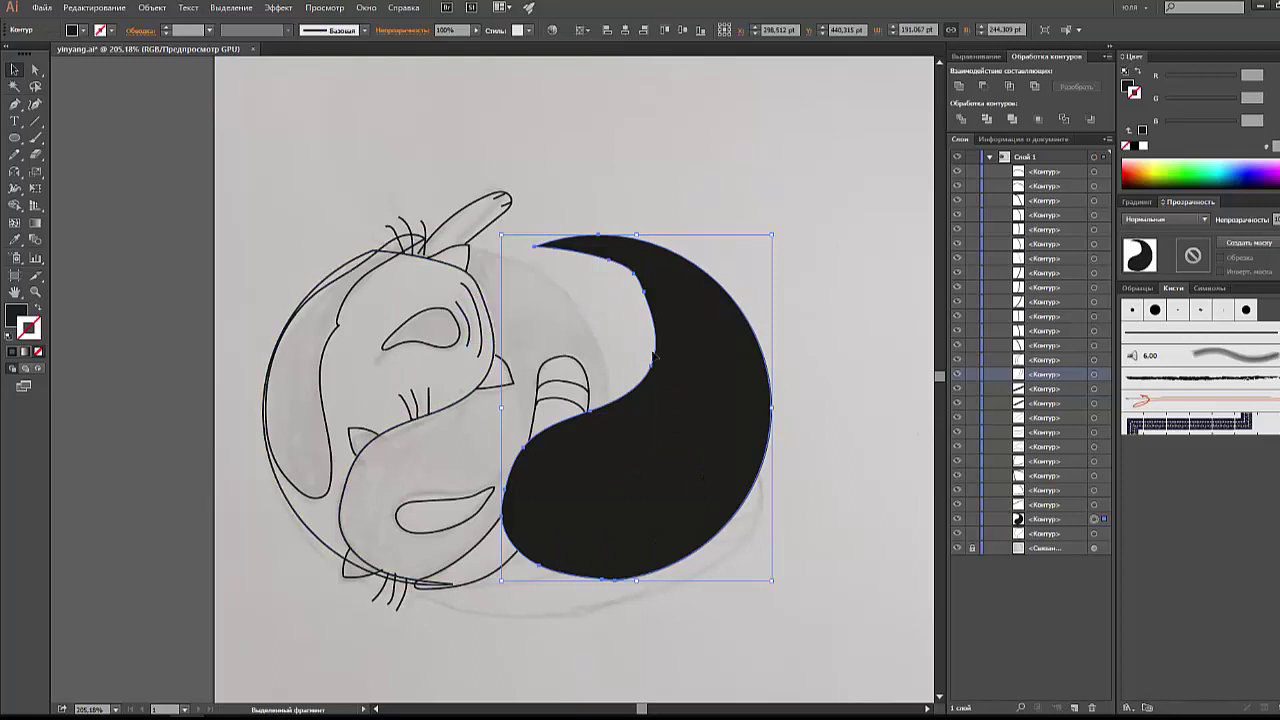
key("ctrl+z")
key("shift+x")
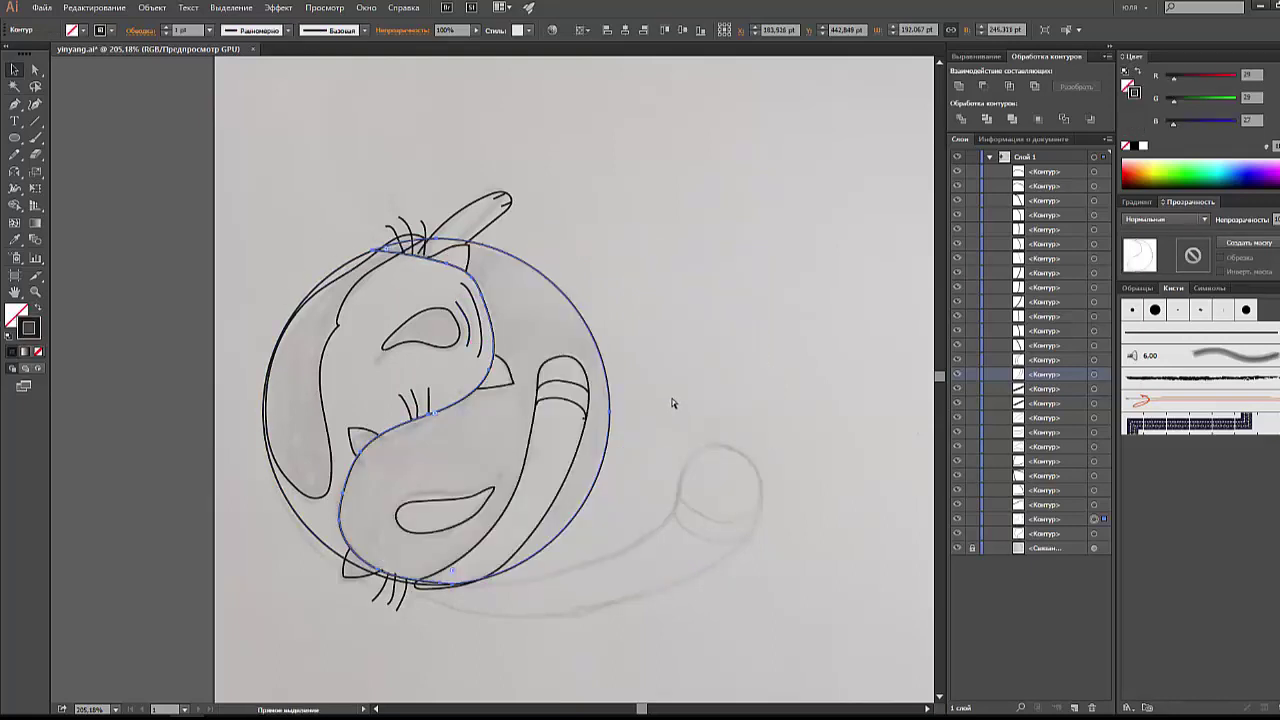
key("ctrl+z")
key("ctrl+z")
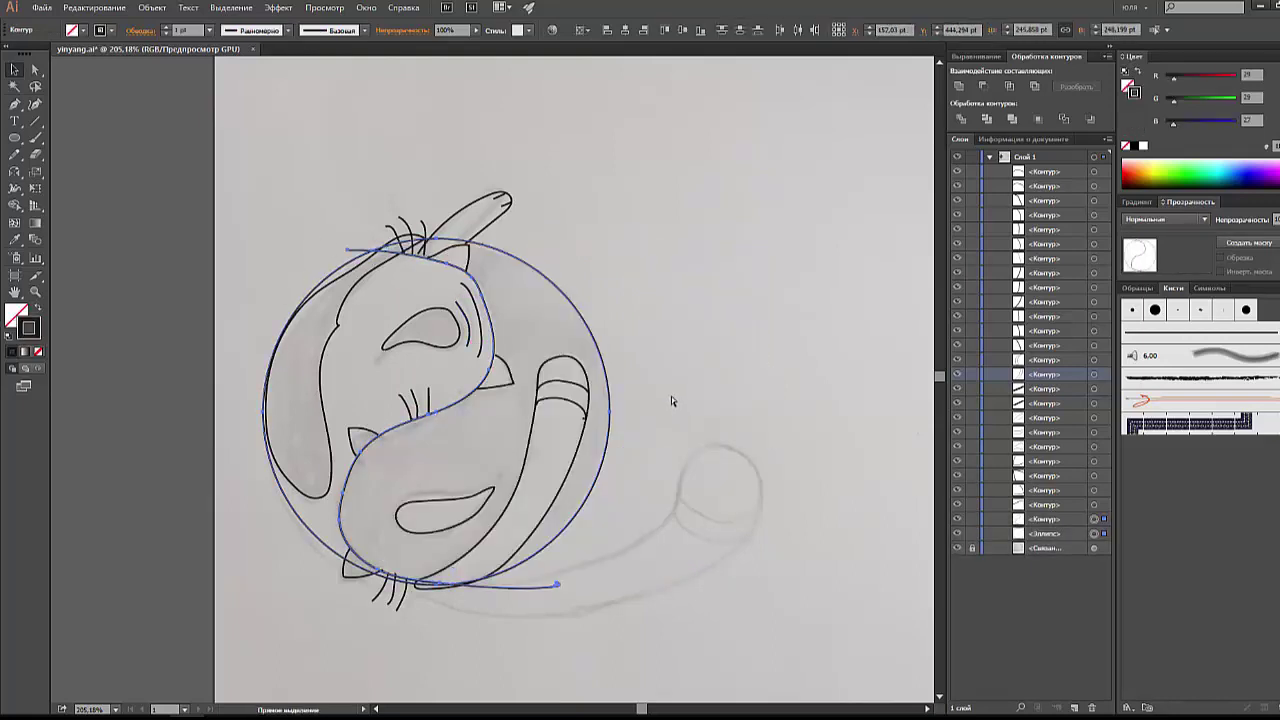
key("ctrl+z")
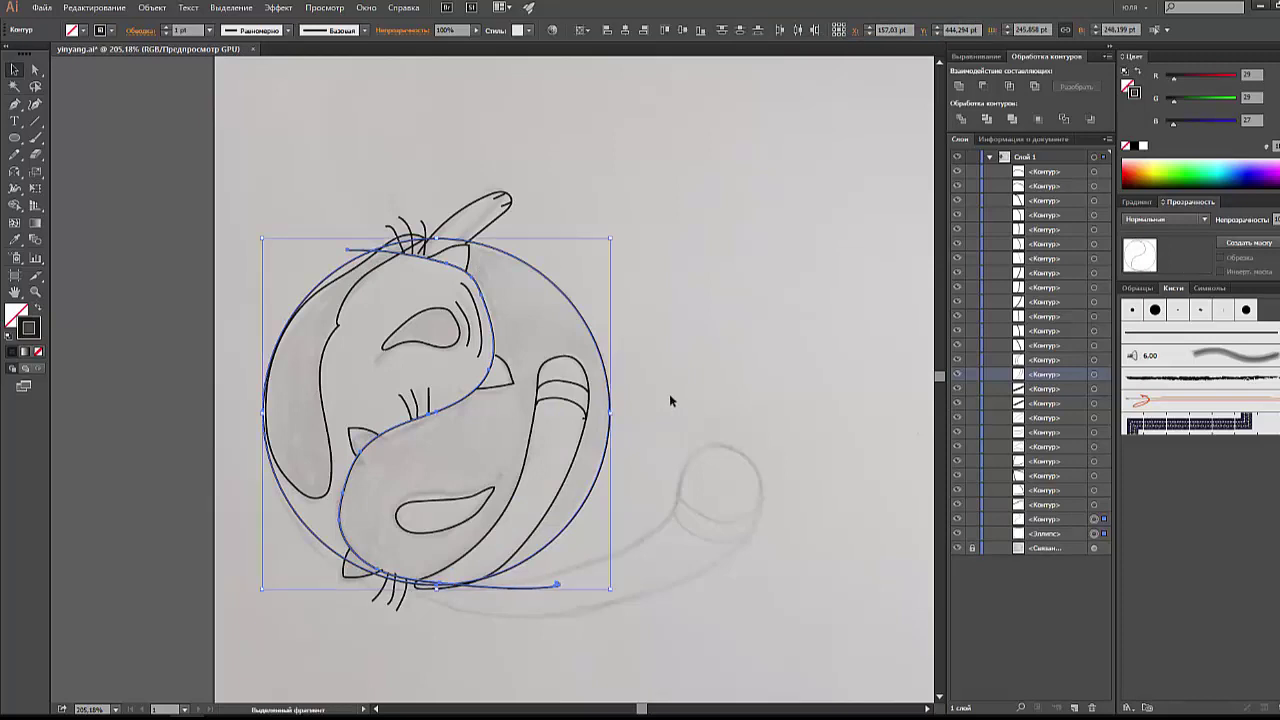
left_click_drag(610, 372, 632, 375)
key("ctrl+z")
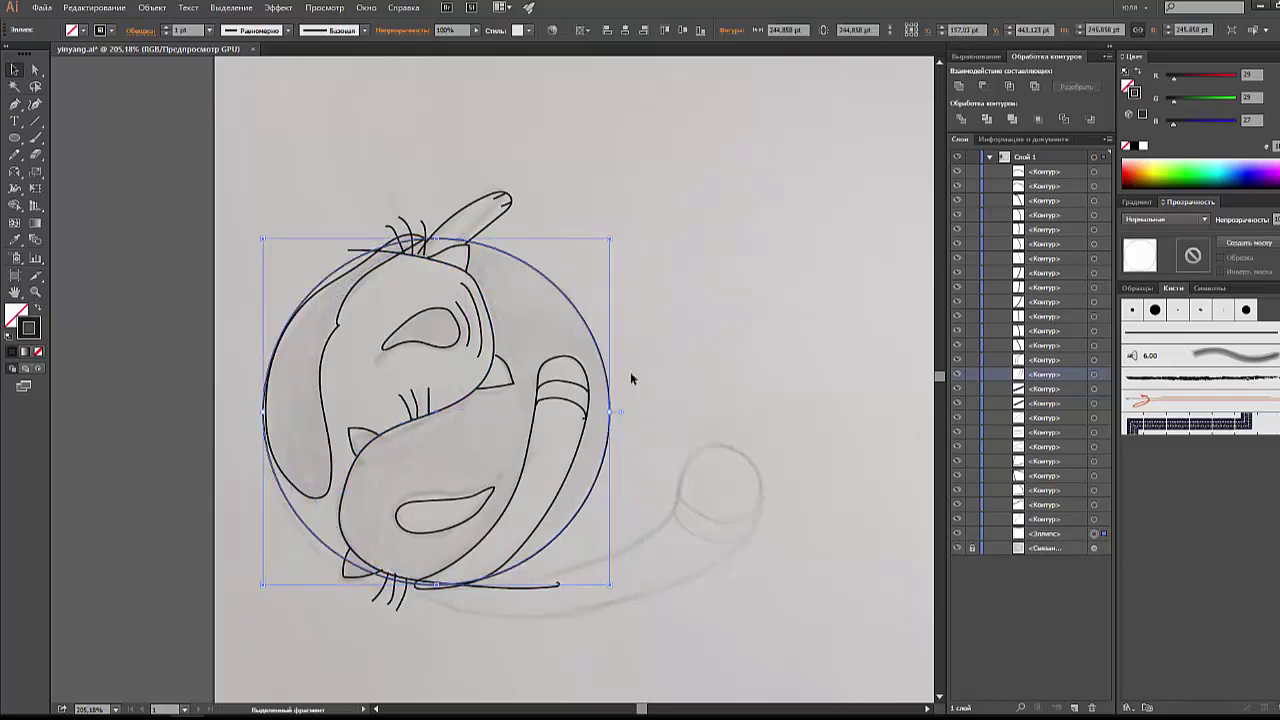
left_click(630, 376)
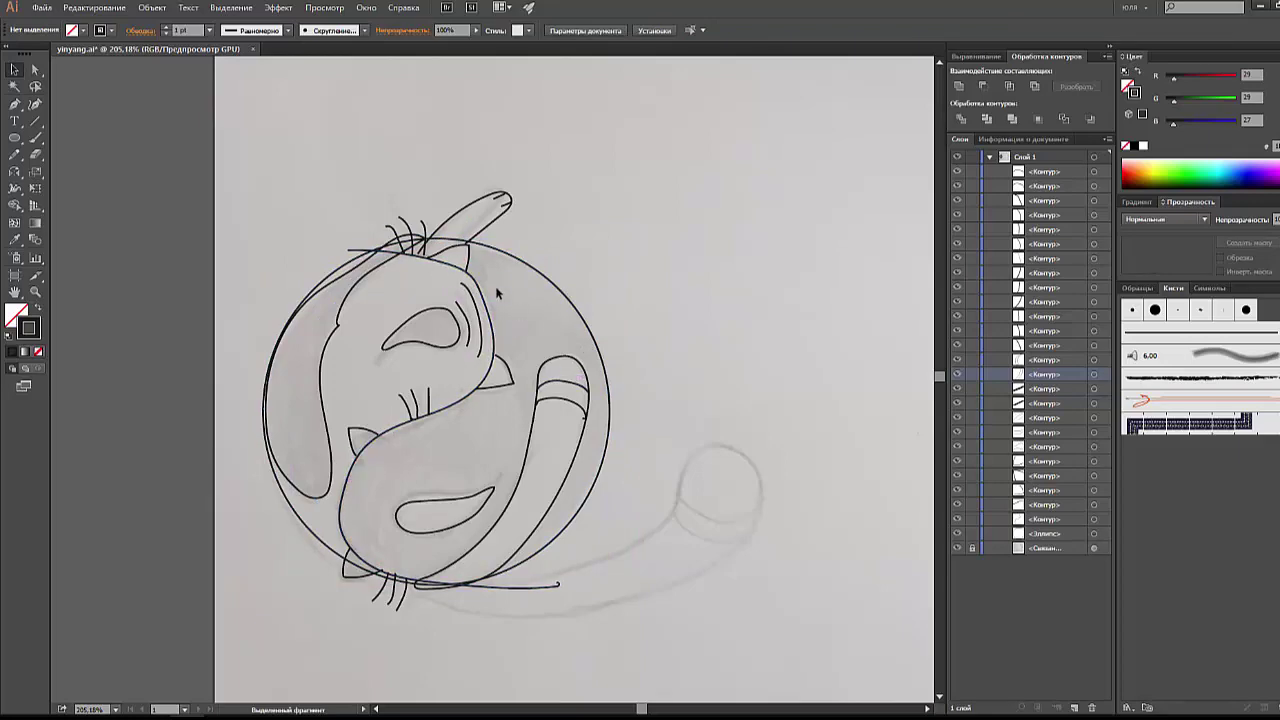
Step: Zoom in on the top cat's head; try moving an anchor and the whole curve, undoing both
key("z")
left_click(463, 275)
key("a")
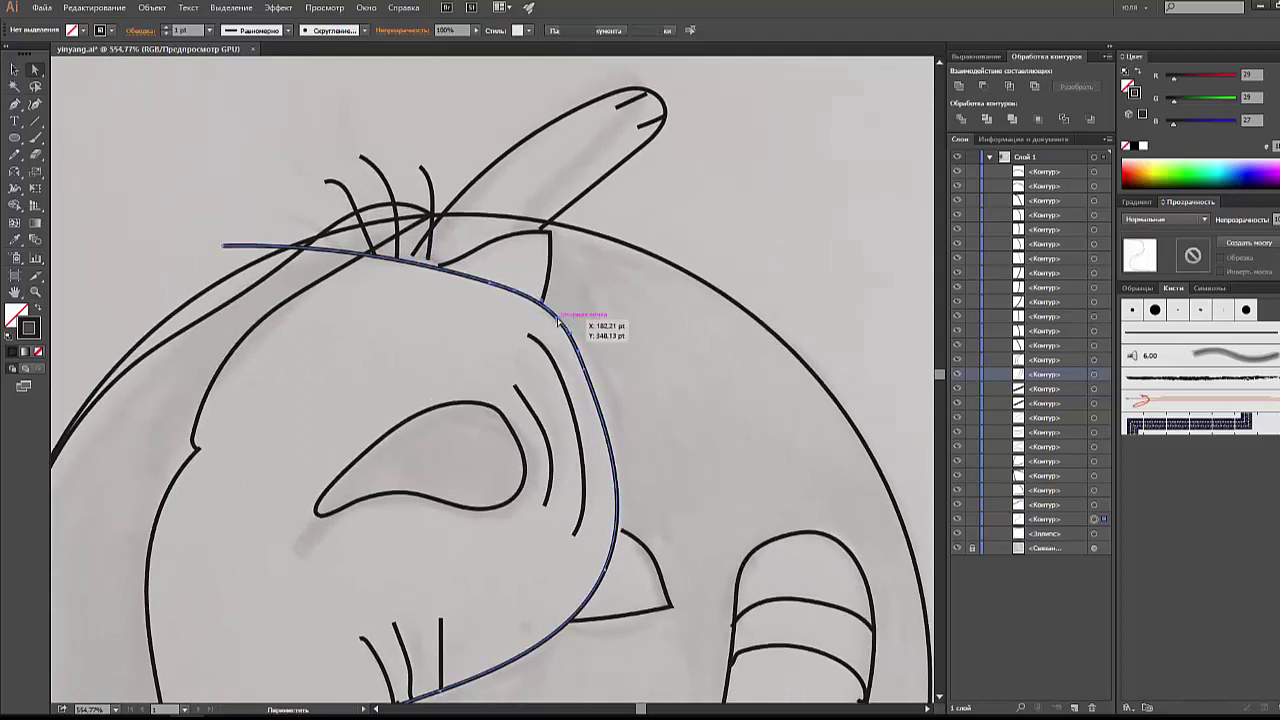
left_click(560, 320)
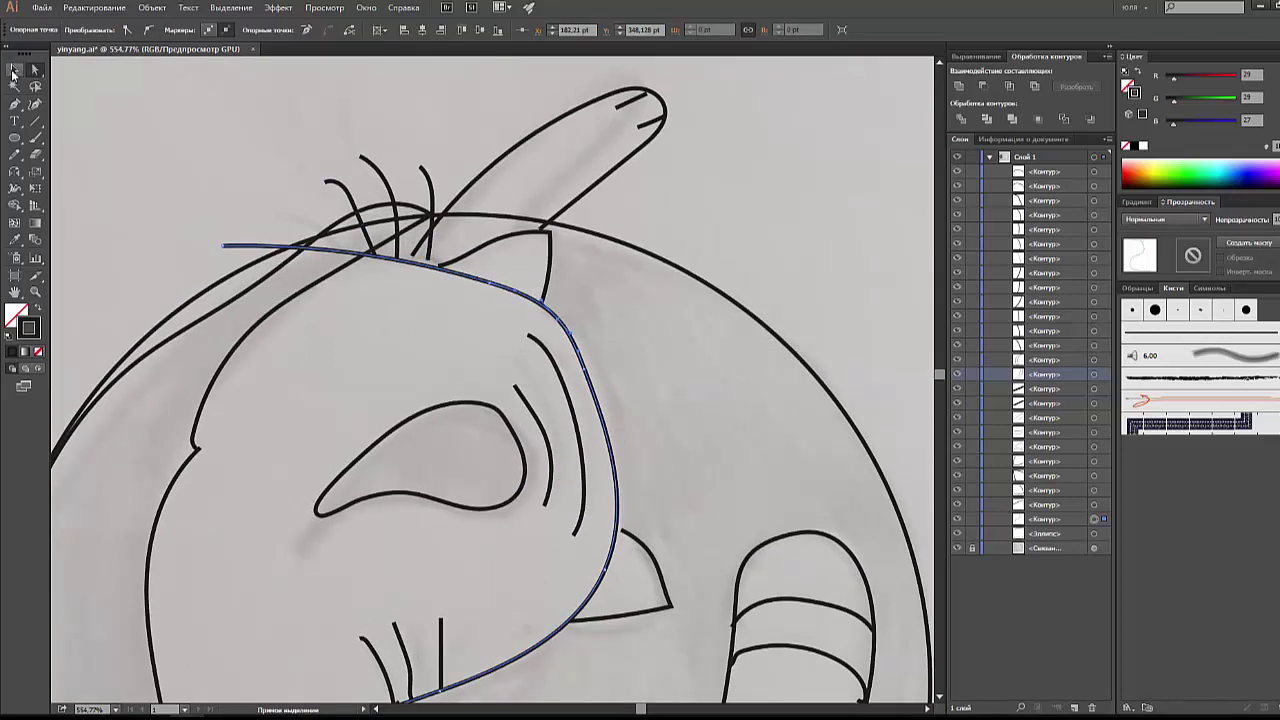
left_click(12, 70)
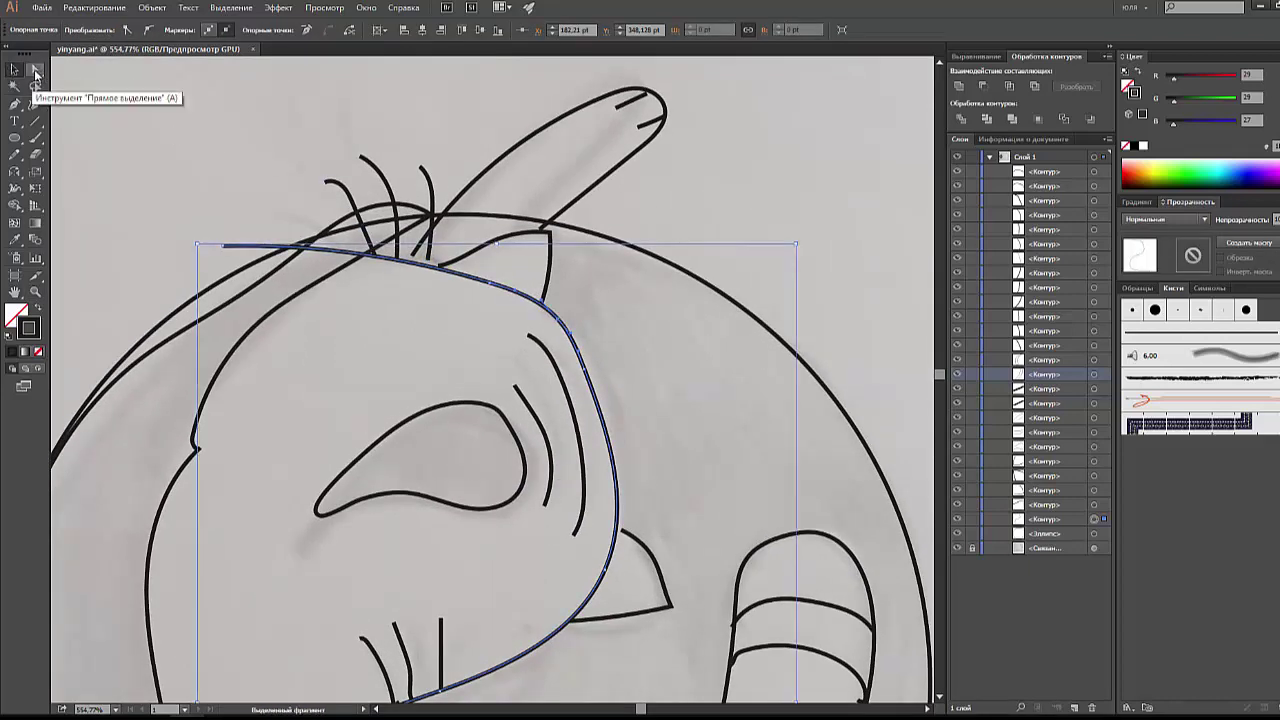
left_click(35, 70)
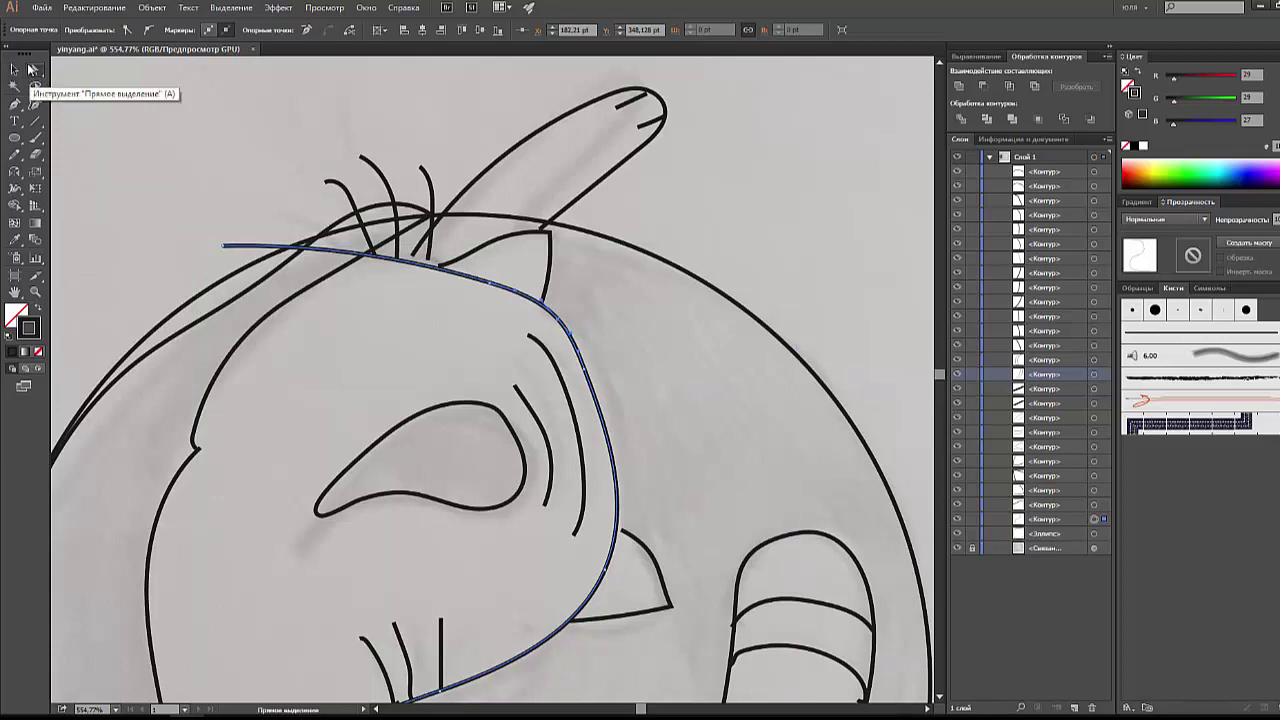
left_click_drag(559, 316, 579, 291)
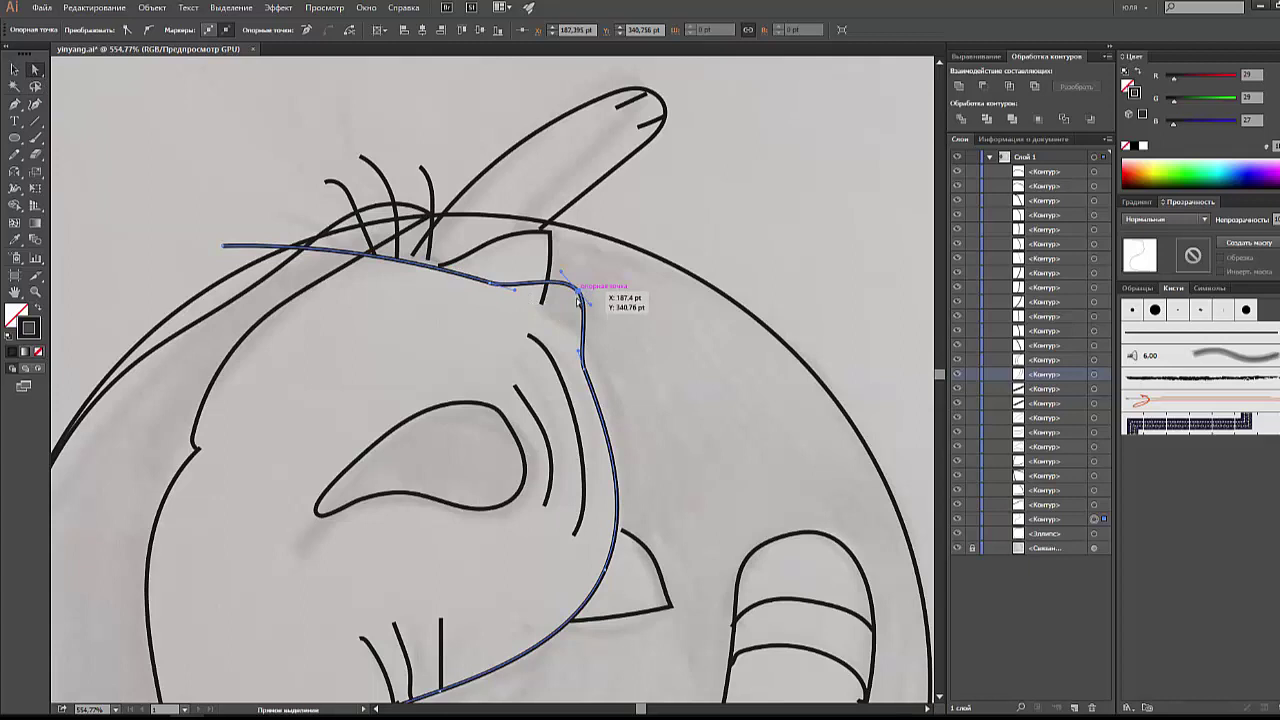
key("ctrl+z")
left_click(15, 69)
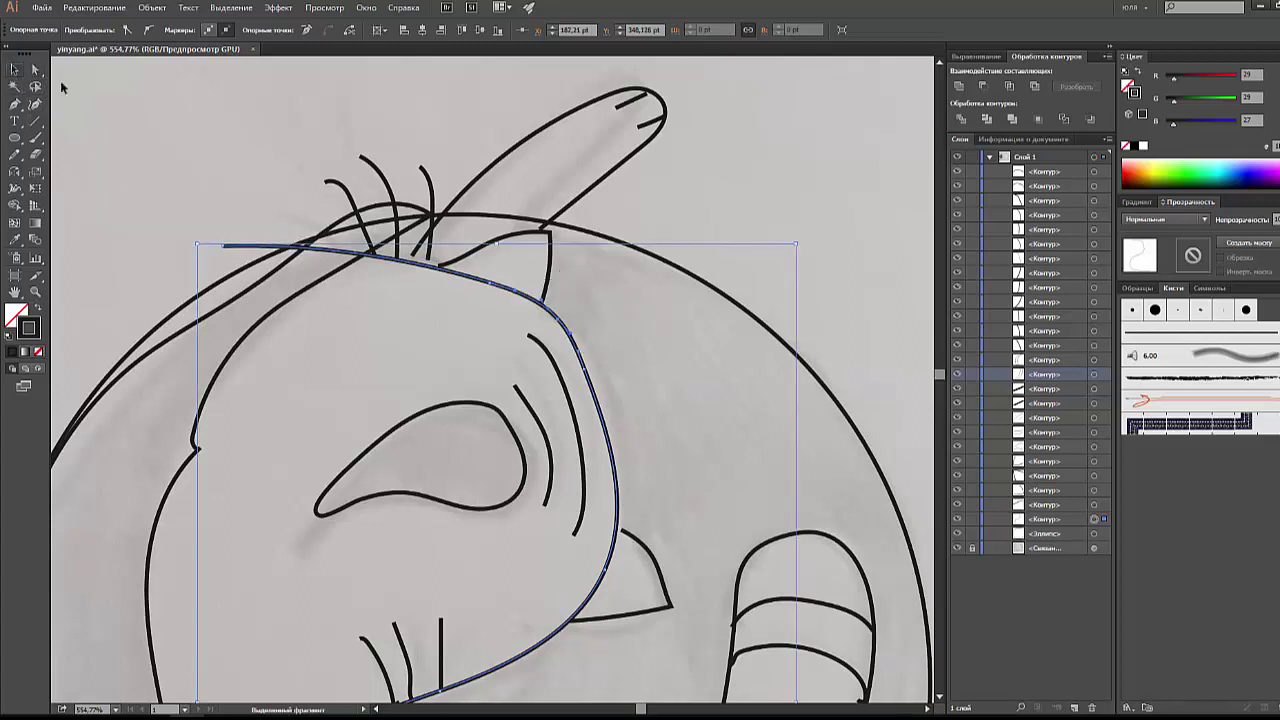
left_click(242, 210)
left_click_drag(408, 262, 405, 220)
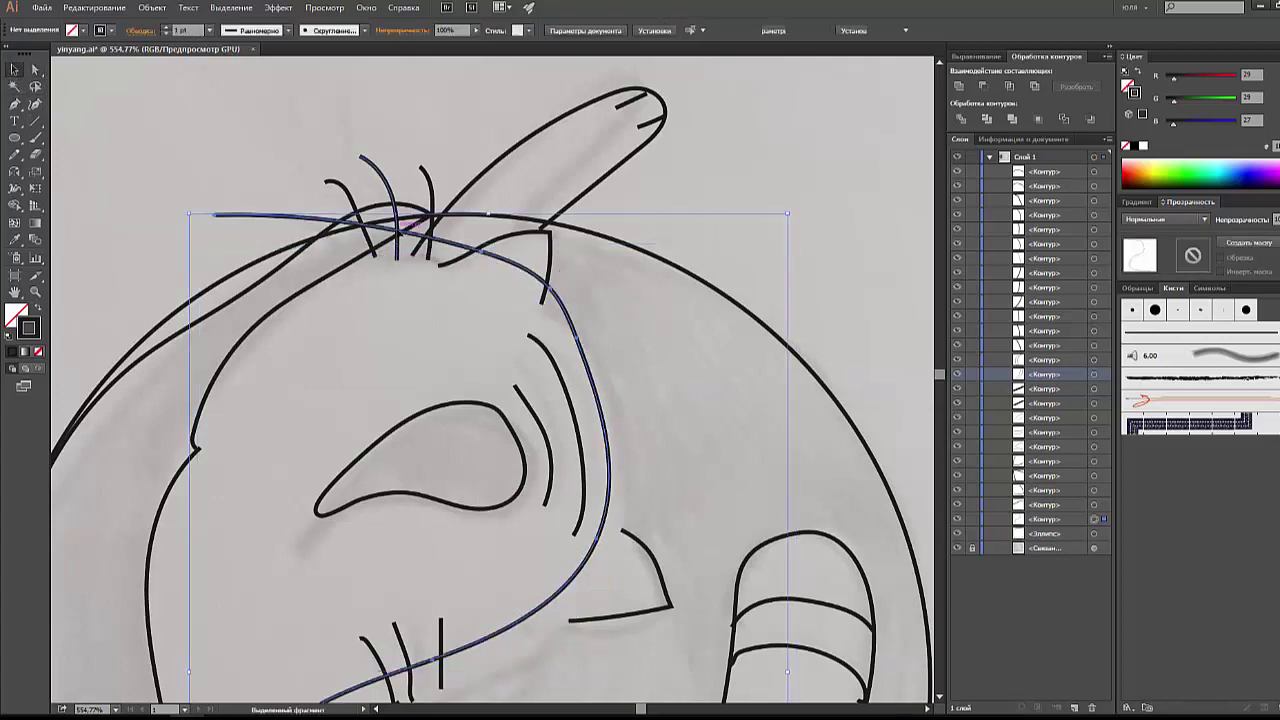
key("ctrl+z")
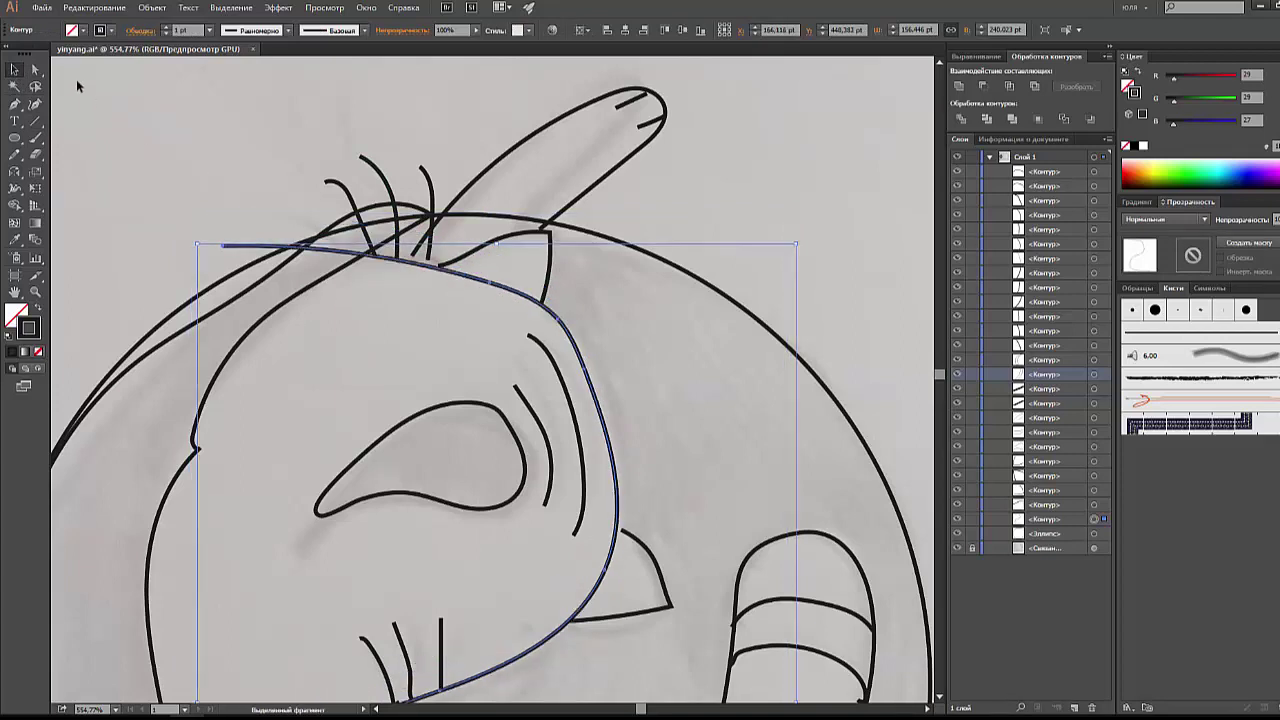
Step: Move the S-curve's left end point up, reshape its bend, and delete an extra anchor
left_click(35, 70)
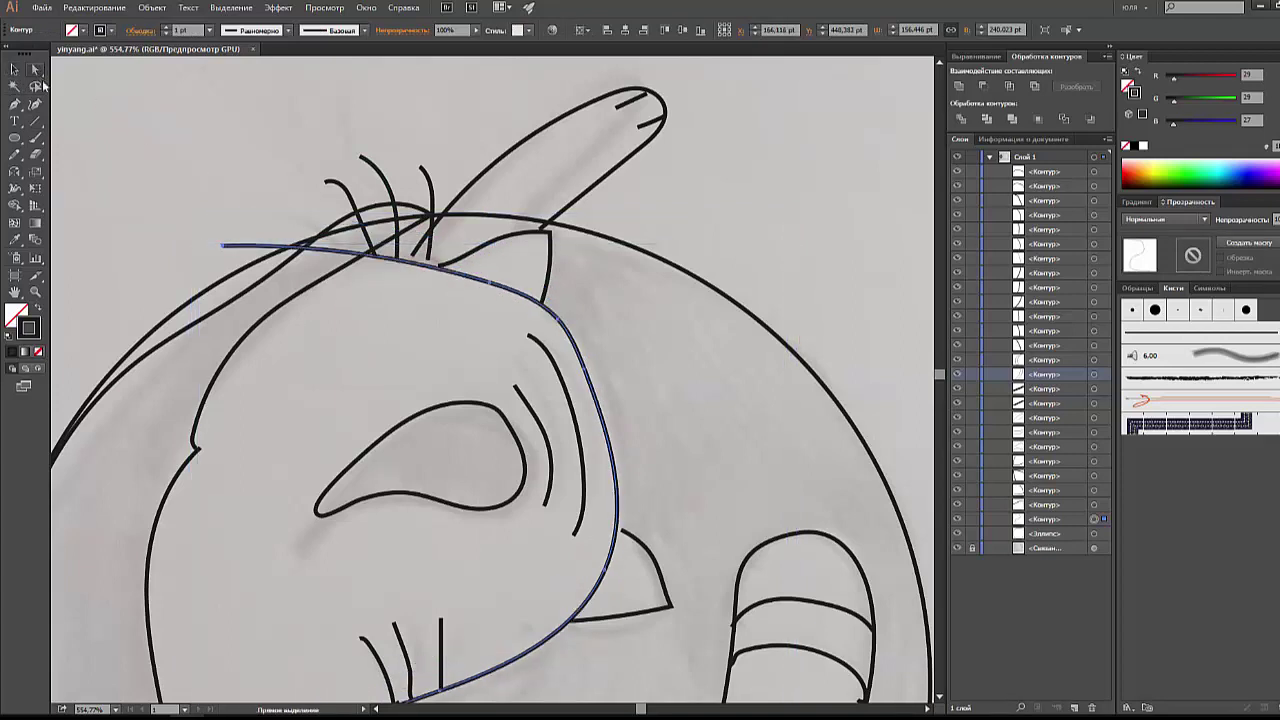
left_click(221, 246)
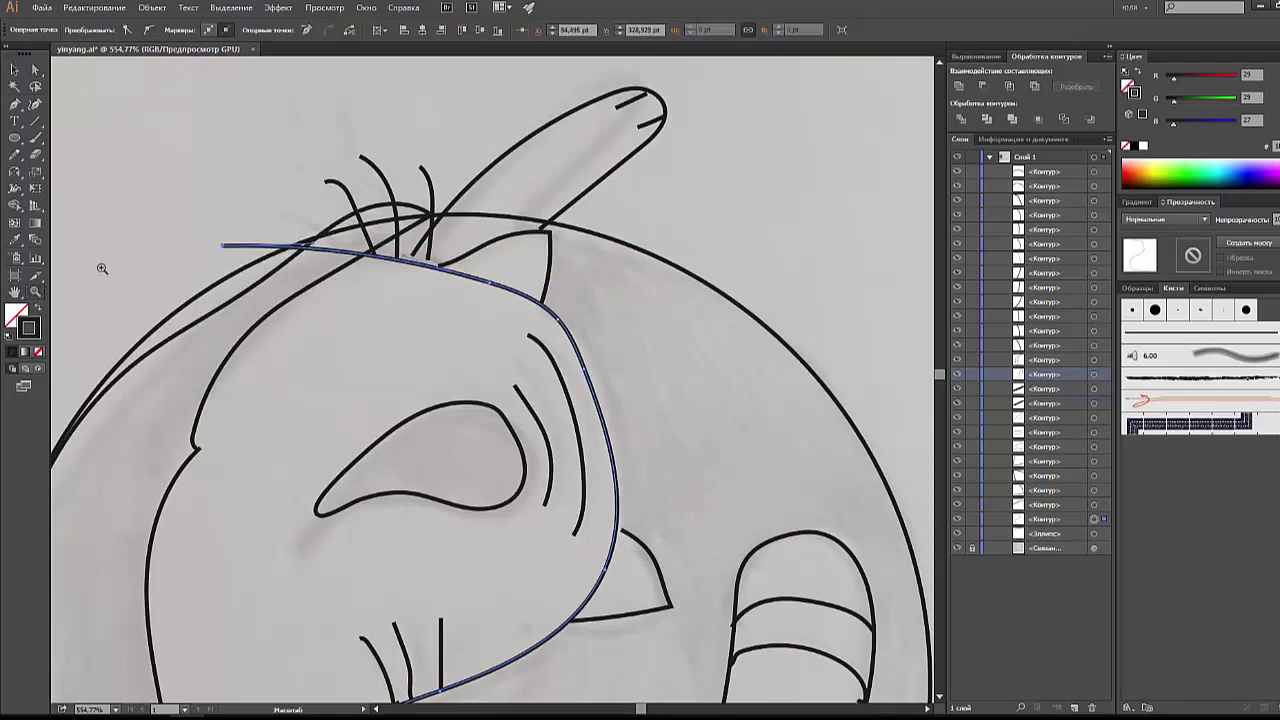
key("z")
left_click_drag(190, 205, 328, 277)
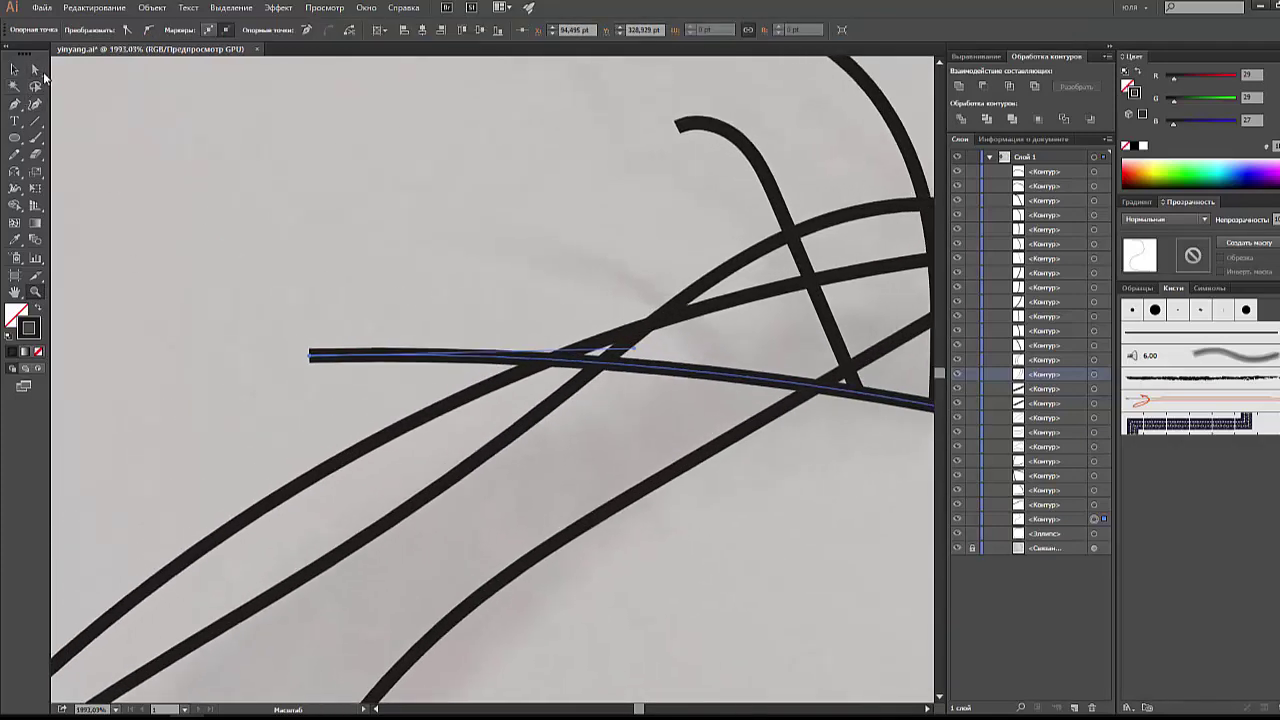
left_click(35, 70)
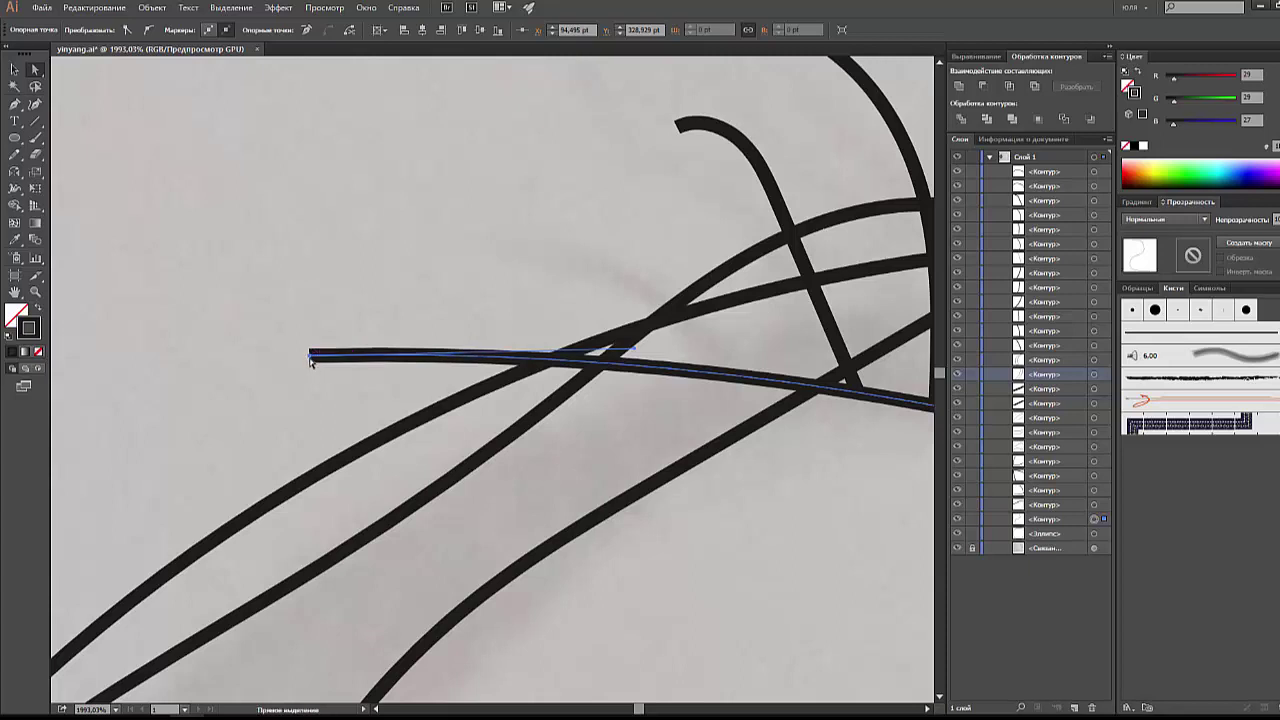
mouse_move(310, 356)
left_mouse_down()
mouse_move(318, 235)
mouse_move(299, 322)
left_mouse_up()
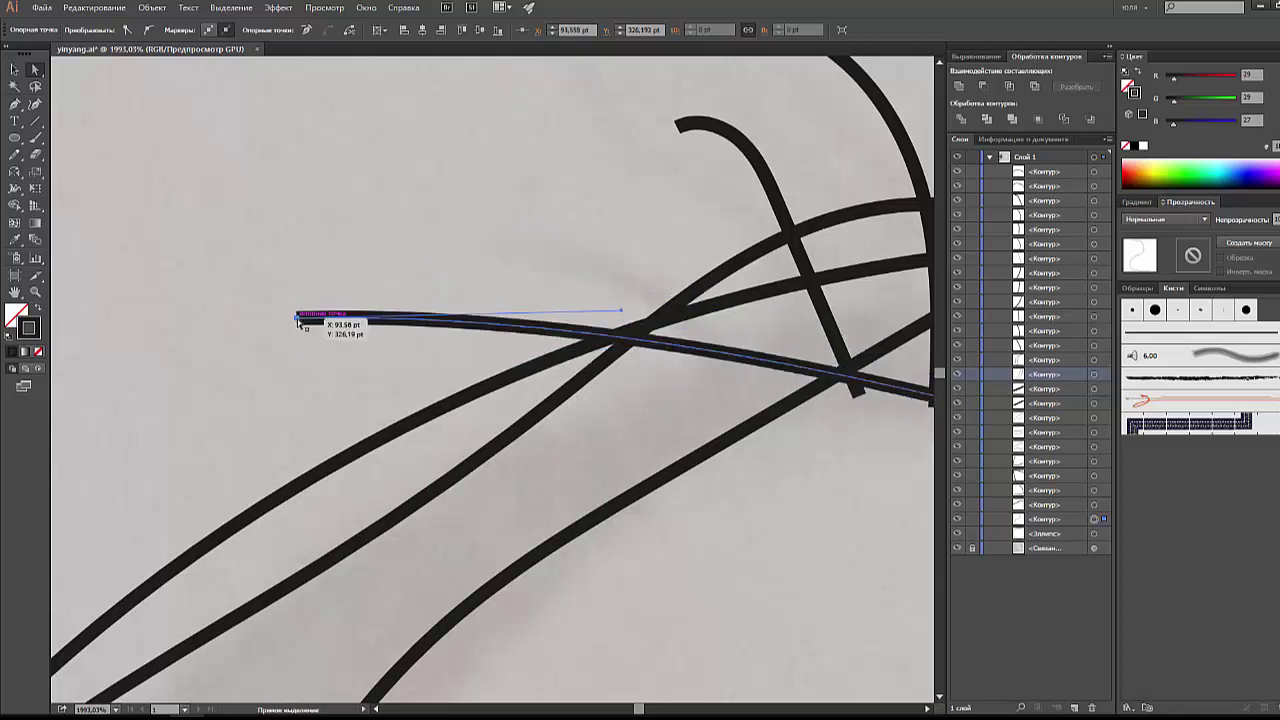
mouse_move(620, 311)
left_mouse_down()
mouse_move(606, 363)
mouse_move(75, 122)
left_mouse_up()
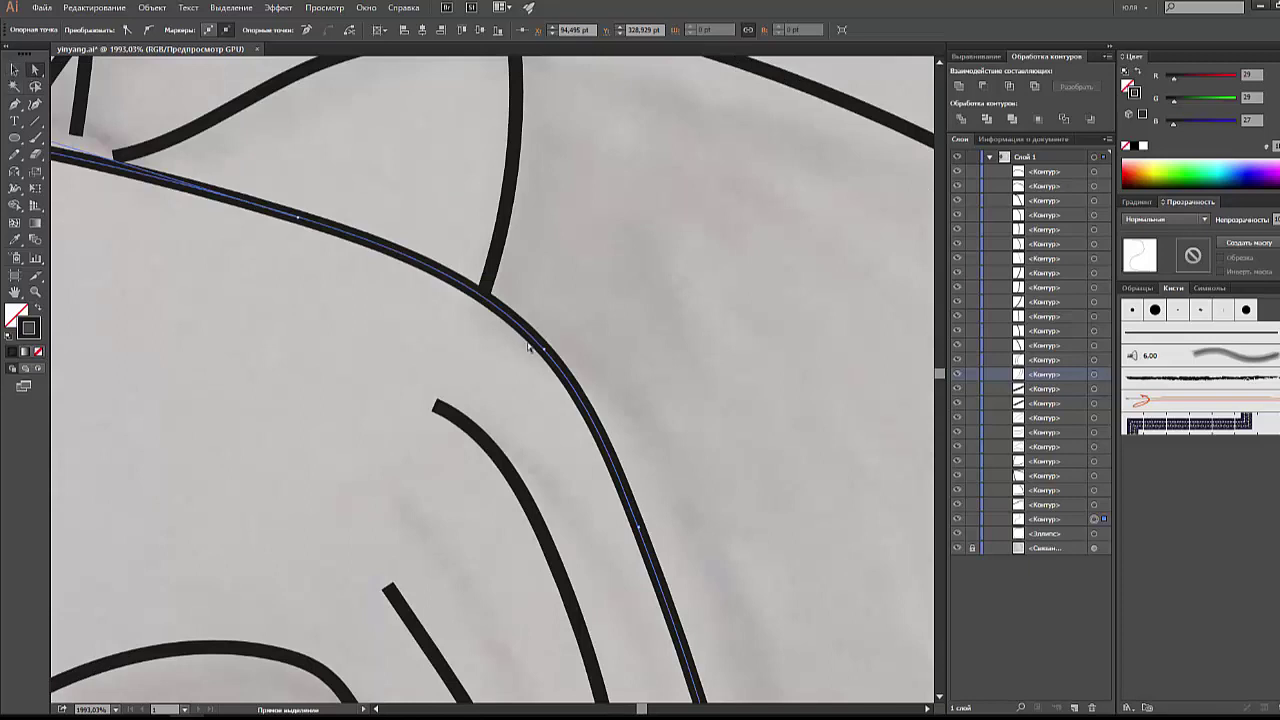
left_click_drag(546, 350, 544, 370)
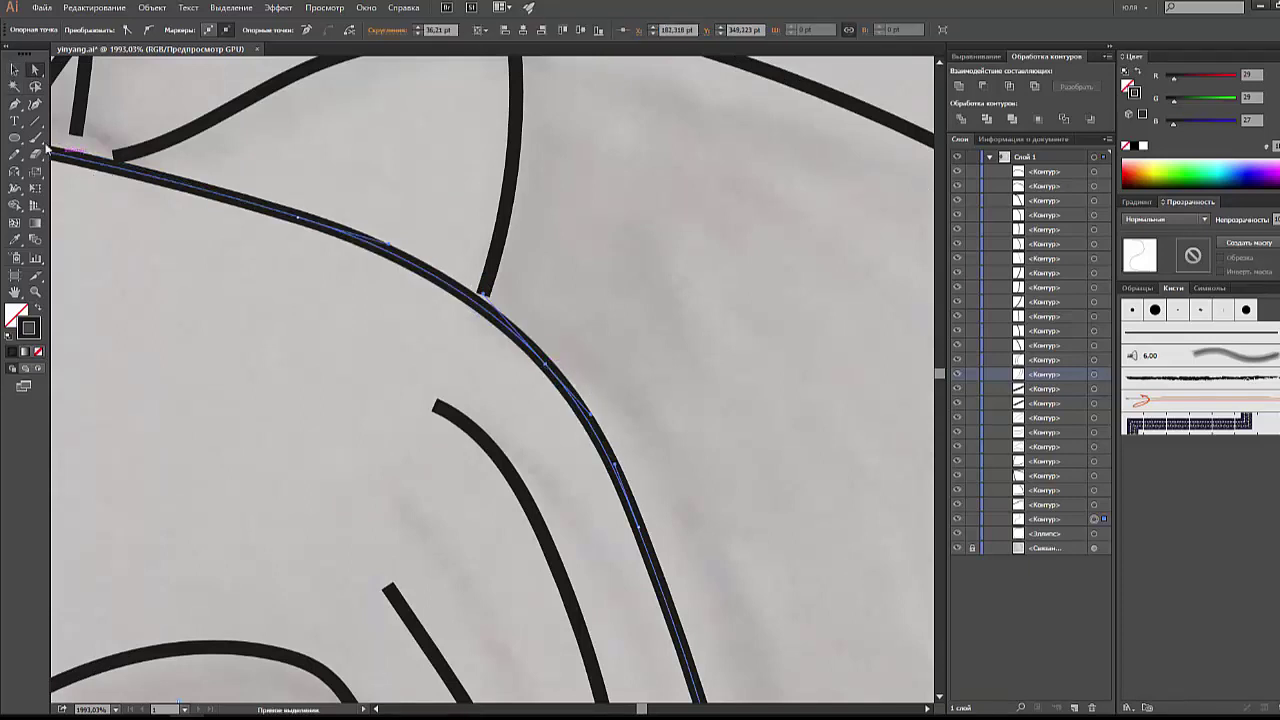
left_click(16, 108)
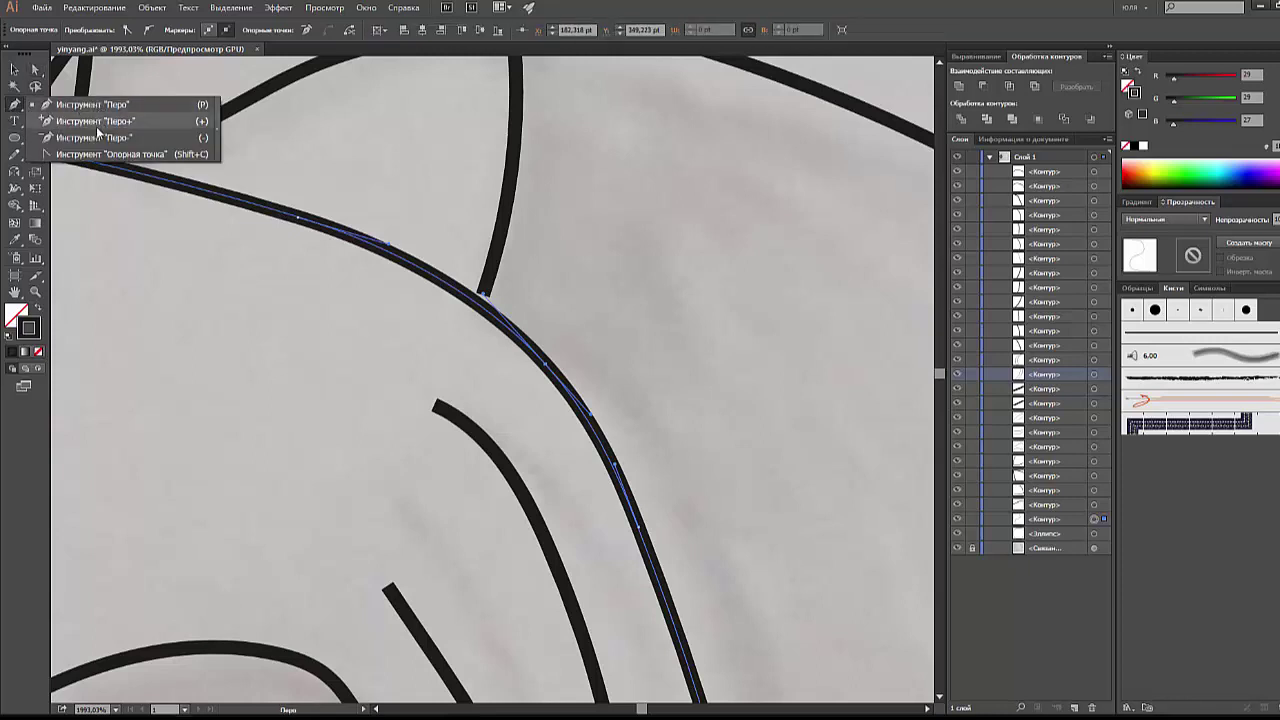
left_click(97, 137)
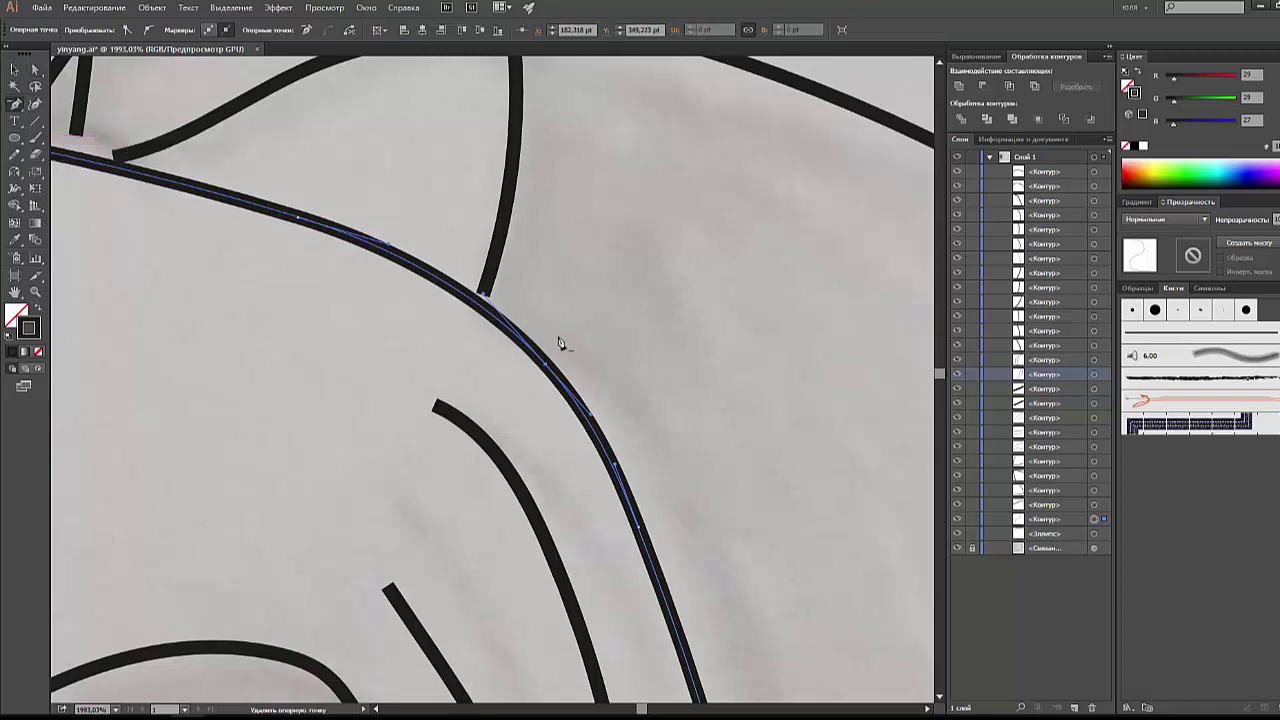
left_click(546, 365)
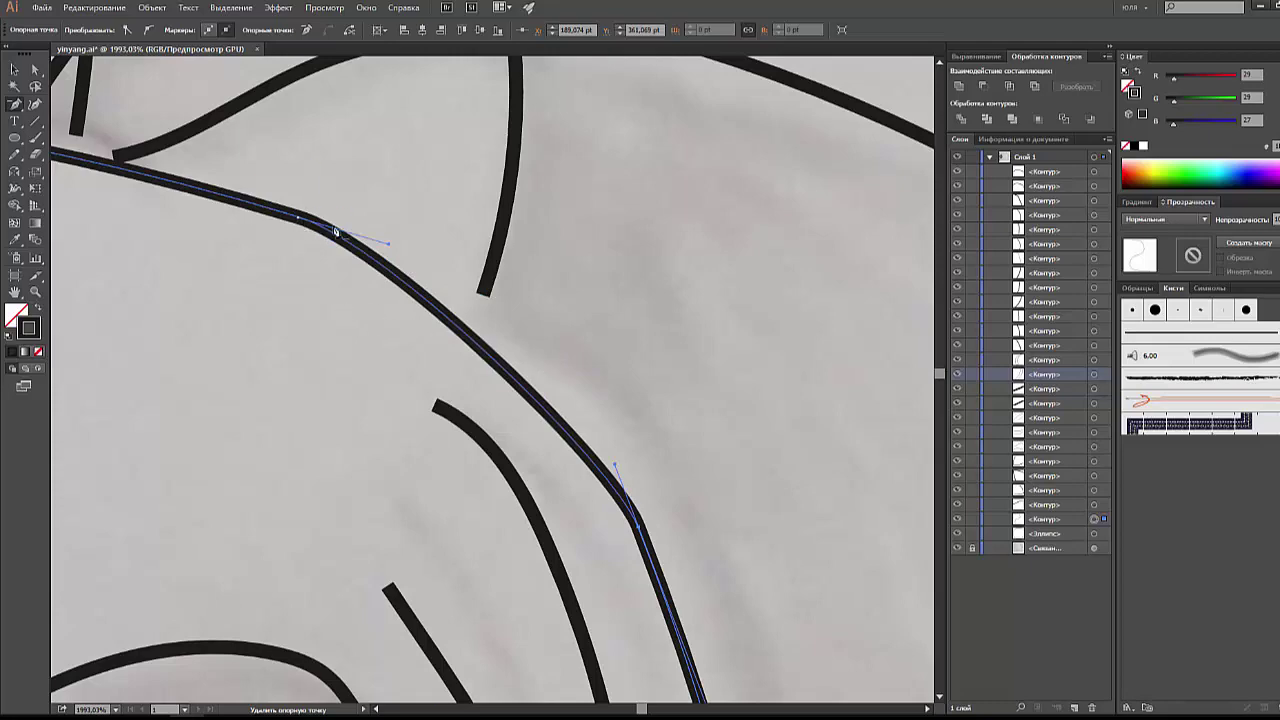
Step: Deselect the curve and zoom out to view the whole drawing
key("ctrl+minus")
key("ctrl+minus")
key("ctrl+minus")
key("ctrl+minus")
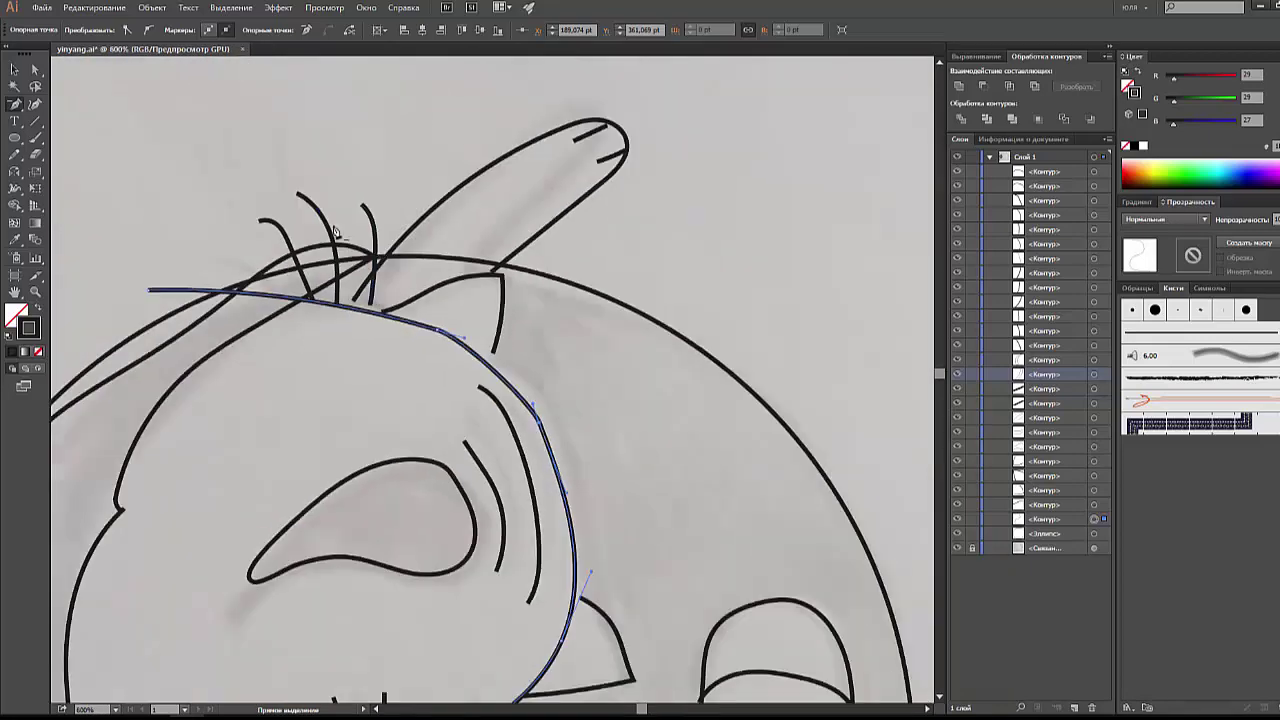
key("ctrl+minus")
key("ctrl+plus")
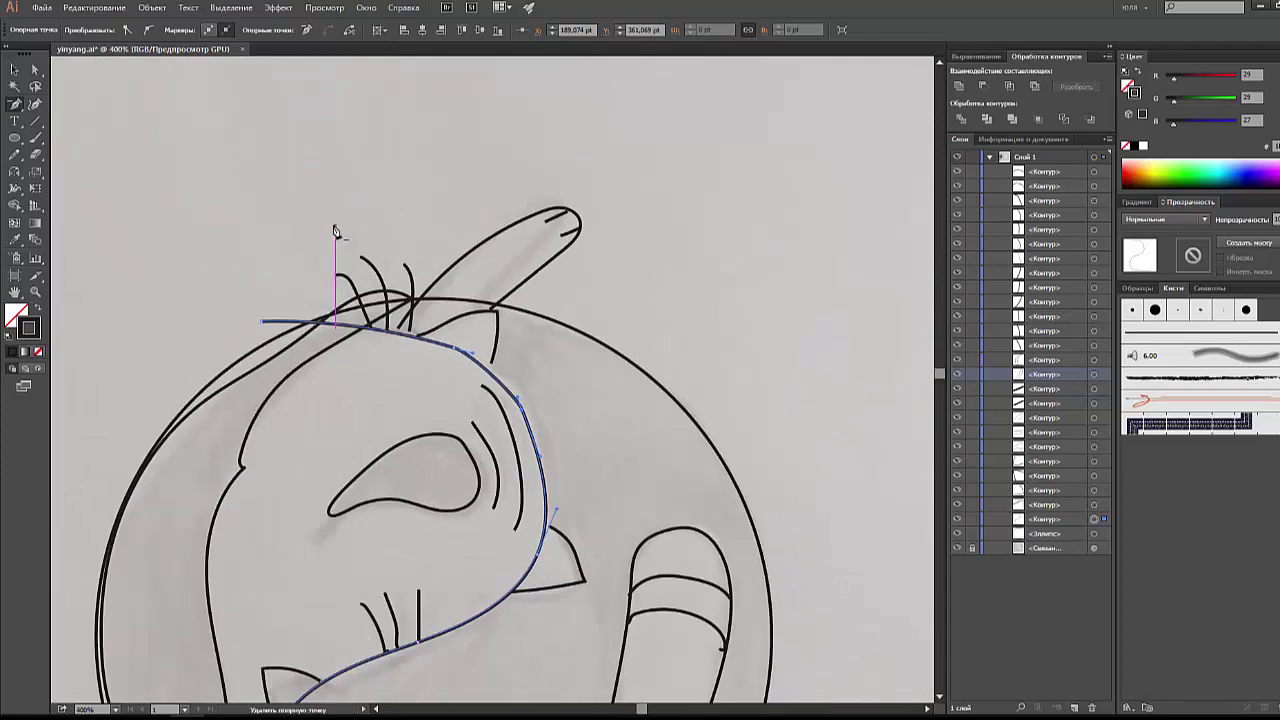
key("v")
left_click(234, 157)
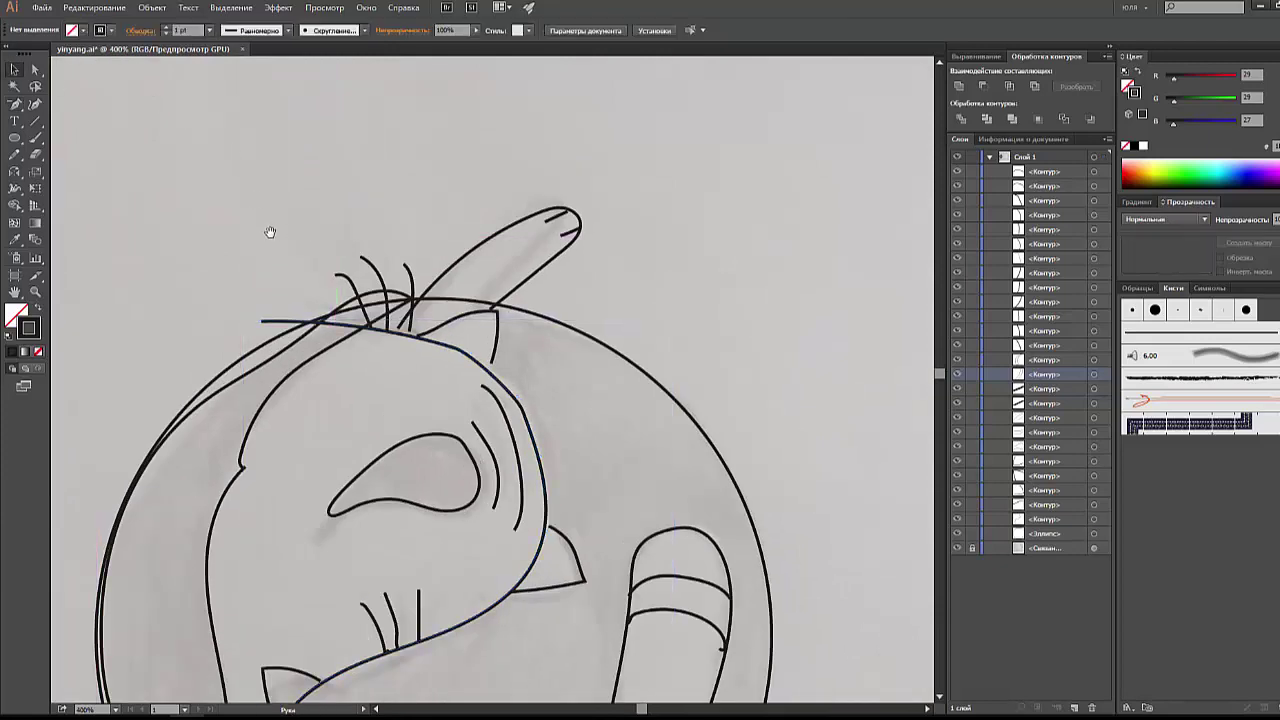
left_click_drag(269, 232, 239, 67)
key("ctrl+minus")
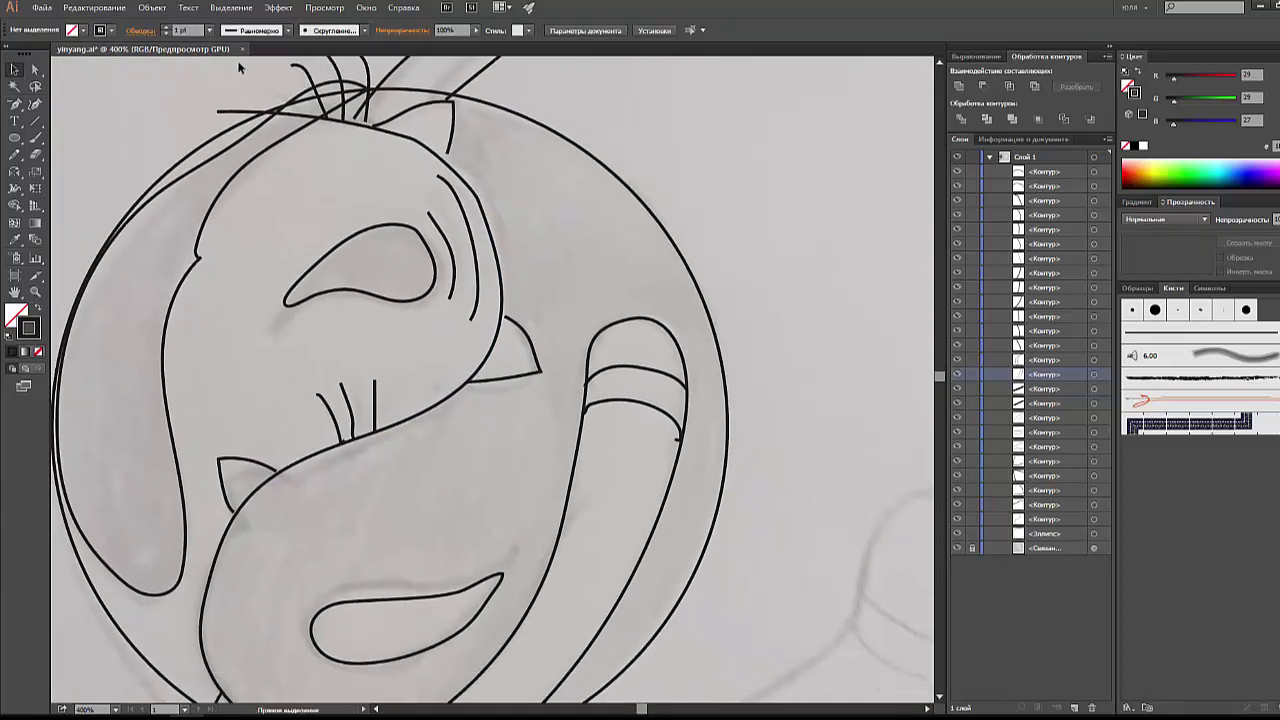
key("ctrl+minus")
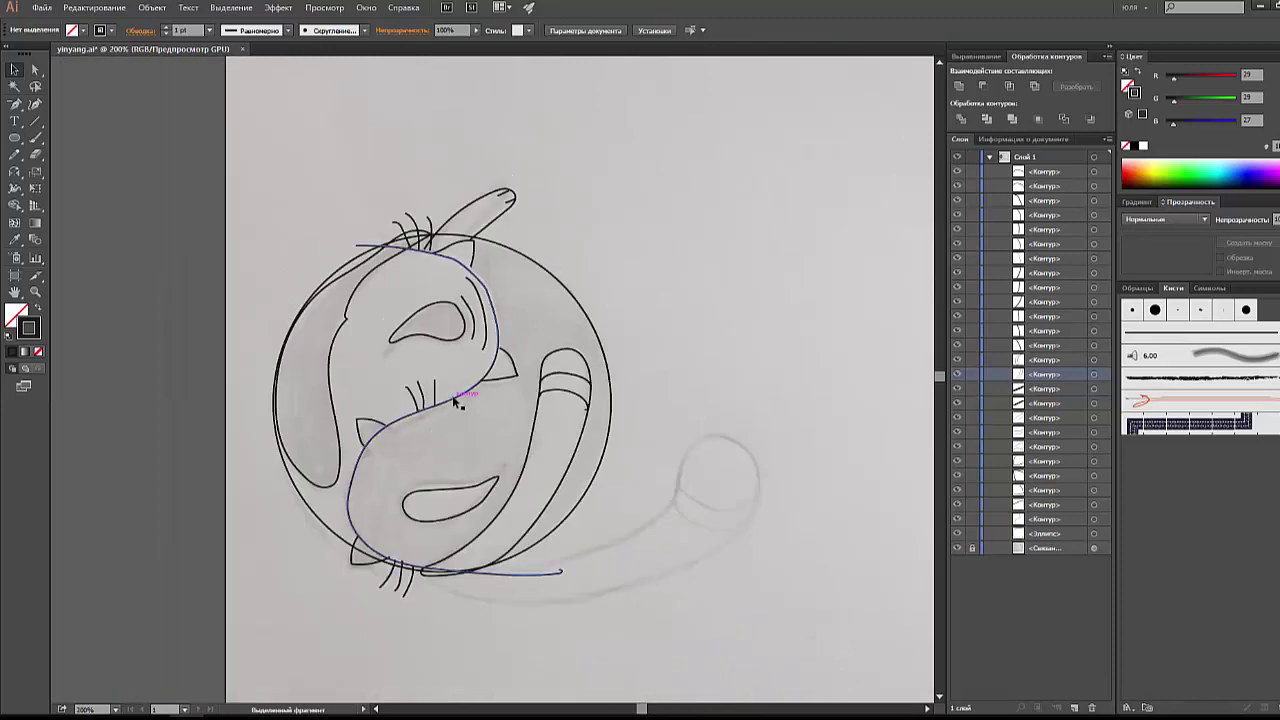
Step: Apply Object > Path > Simplify to the S-curve at 23% Curve Precision with Preview on
left_click(458, 397)
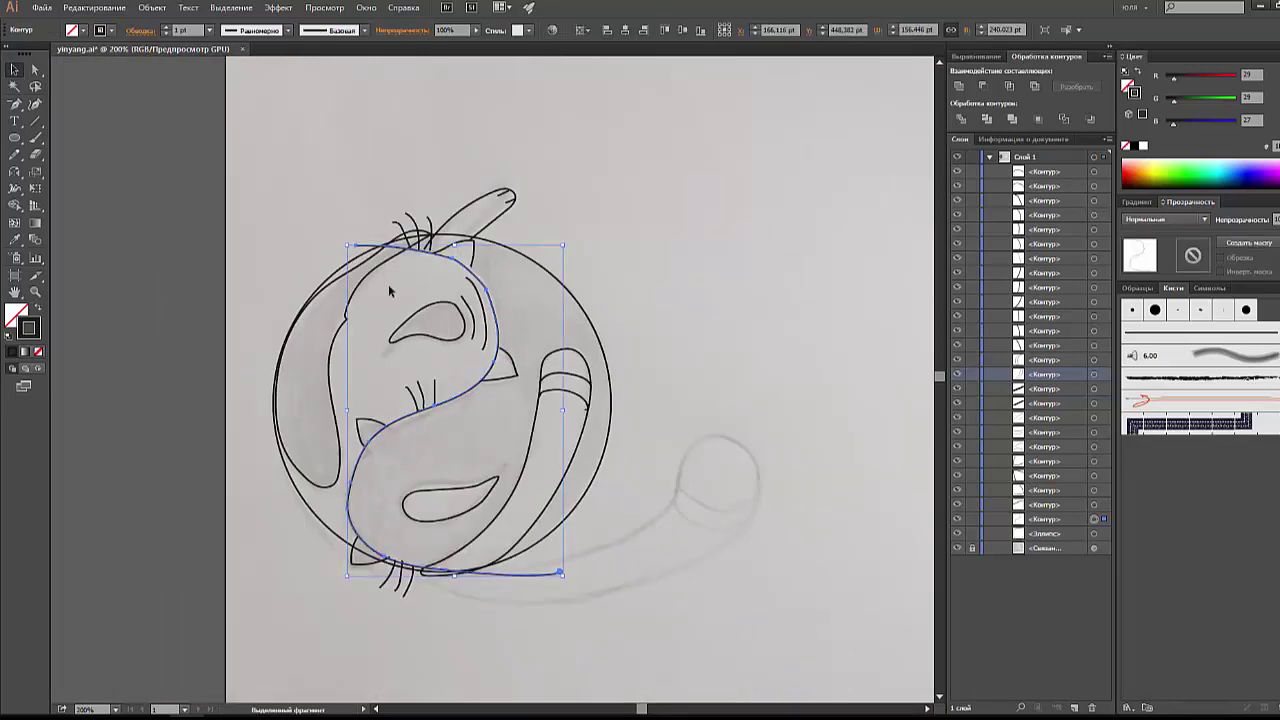
left_click(152, 7)
mouse_move(171, 286)
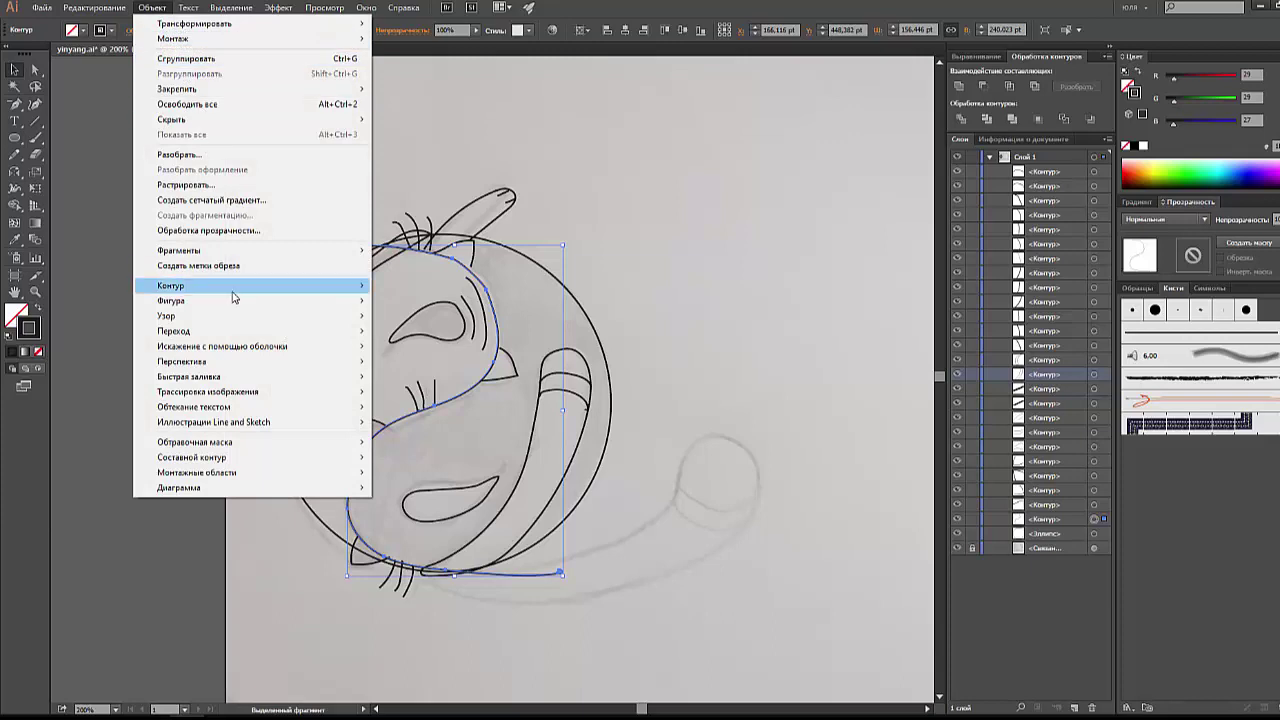
left_click(420, 356)
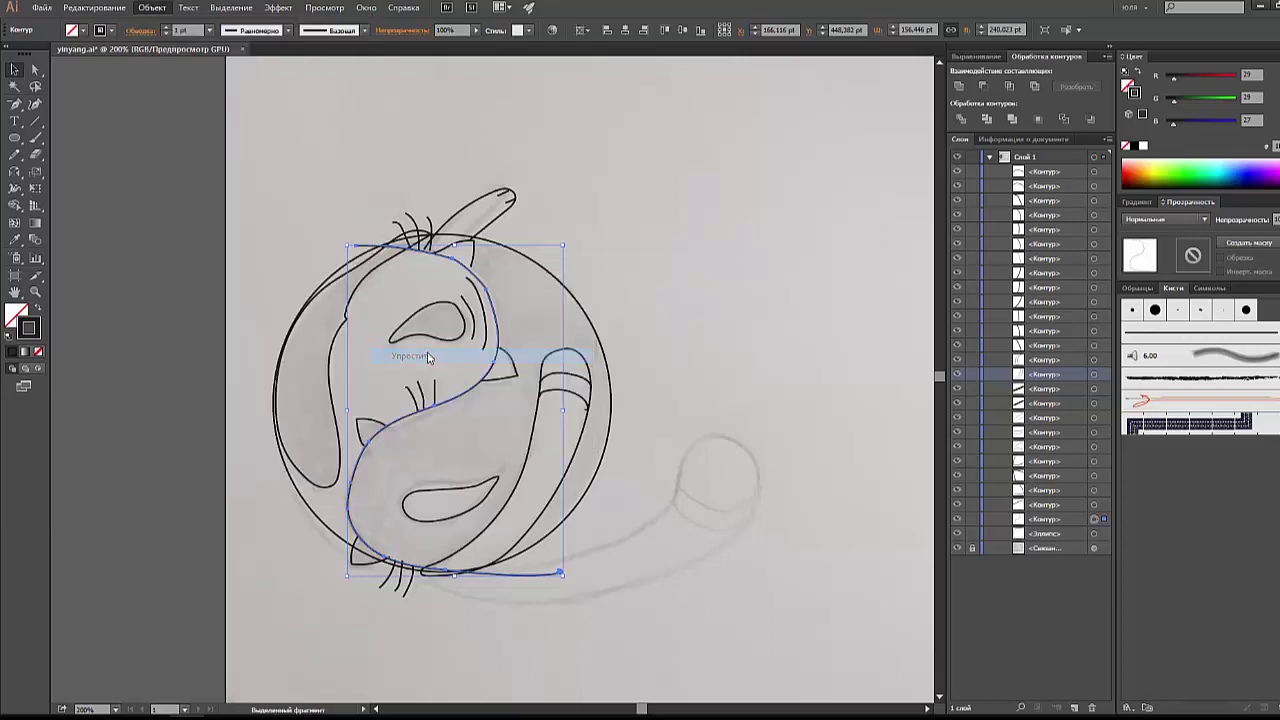
left_click_drag(659, 258, 744, 193)
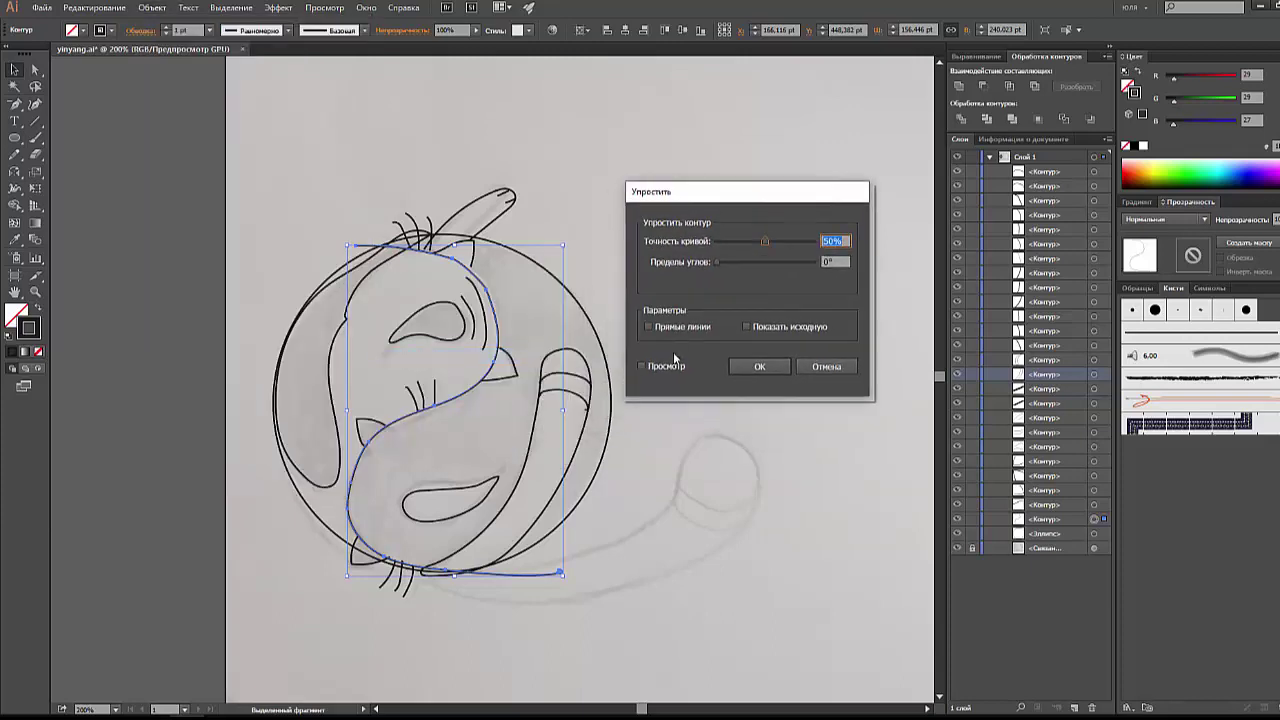
left_click(671, 368)
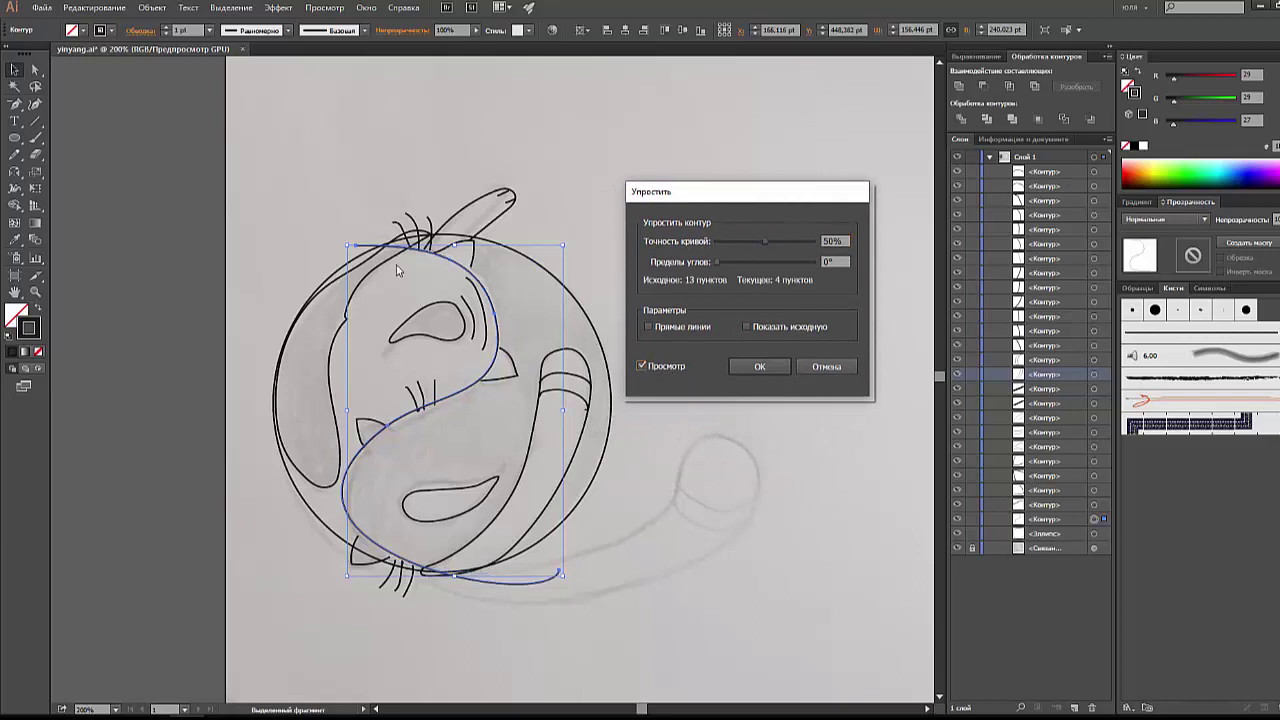
left_click(765, 243)
left_click_drag(765, 243, 803, 244)
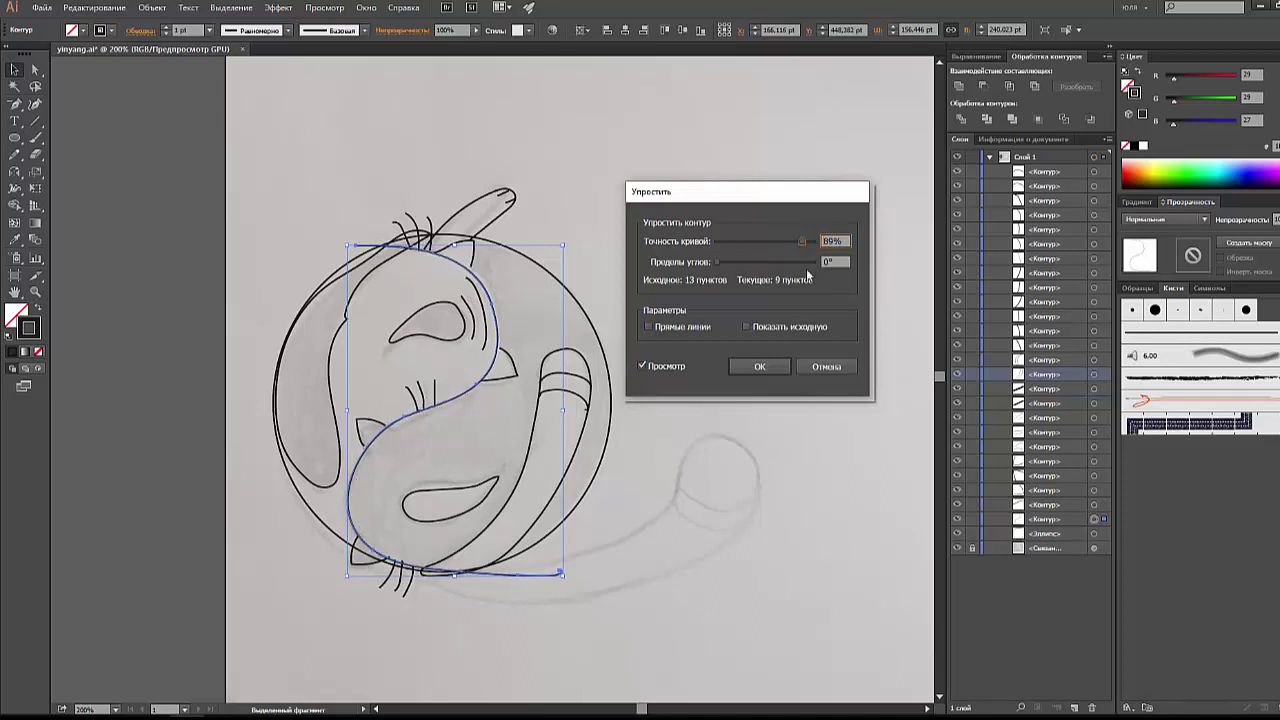
left_click_drag(794, 246, 740, 242)
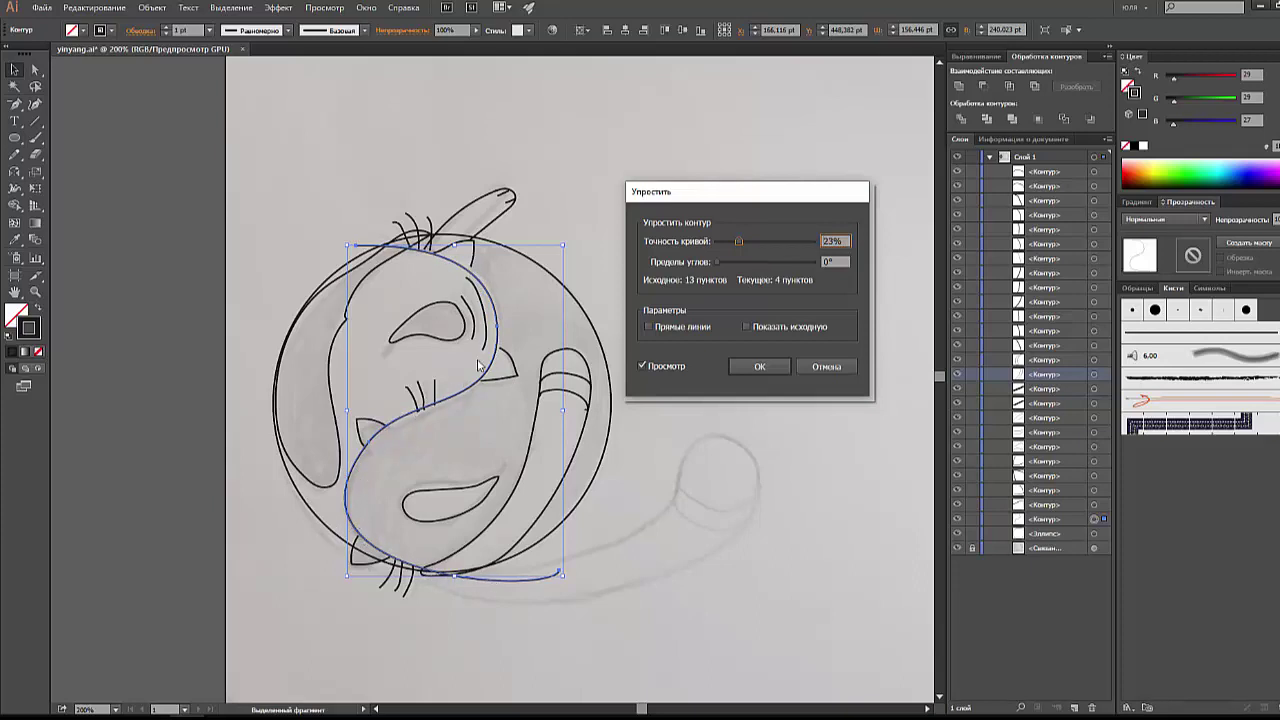
left_click(758, 366)
left_click(760, 369)
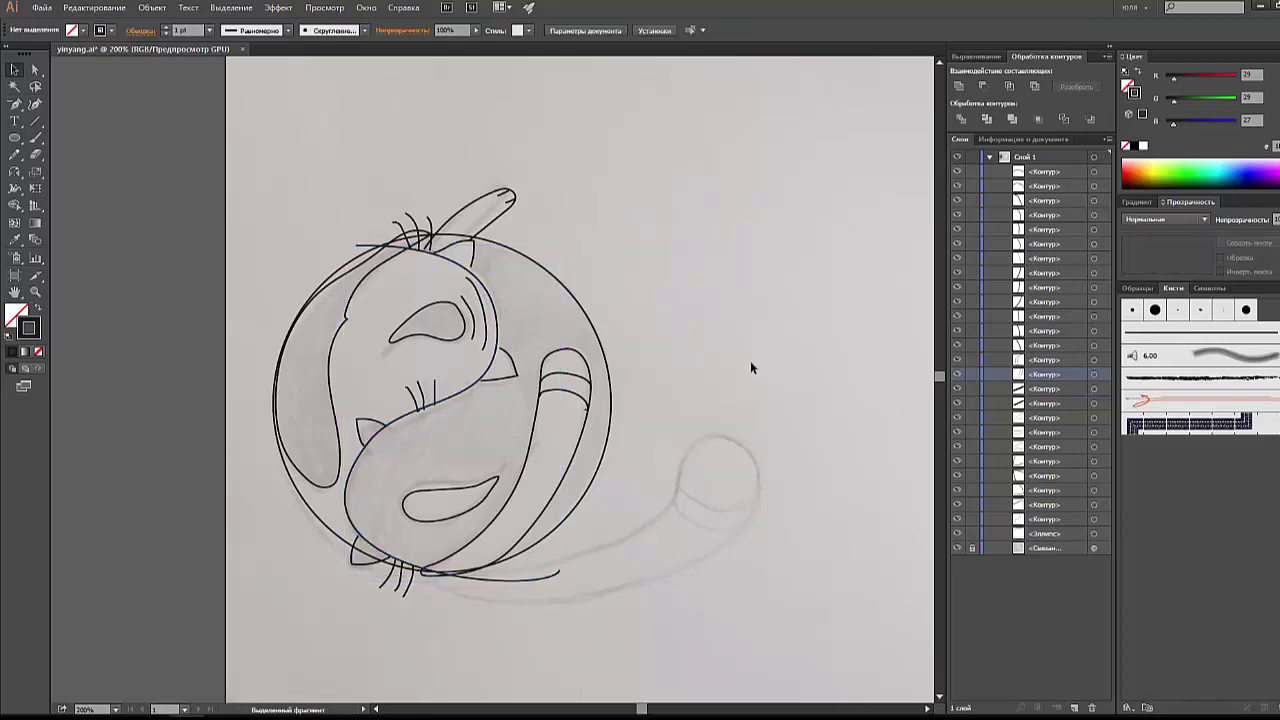
Step: Add and nudge an anchor on the lower S-curve, then pull the top anchor's handle up-left
left_click(475, 392)
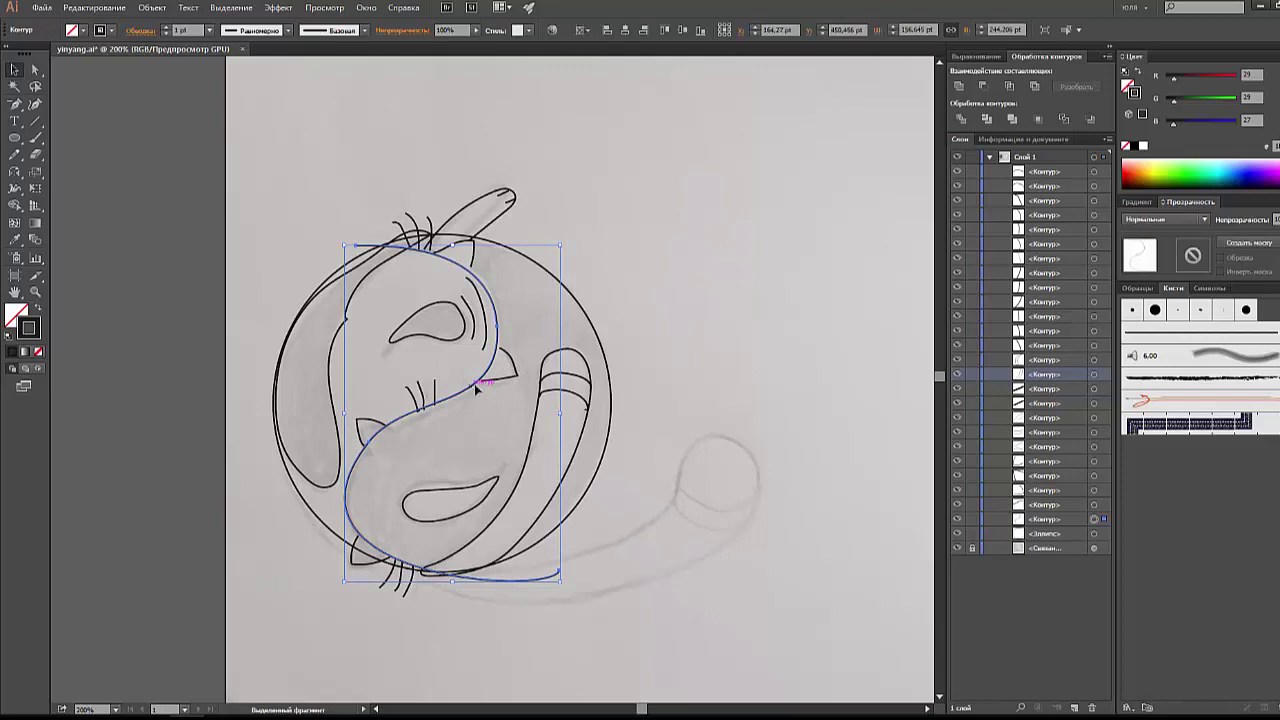
key("a")
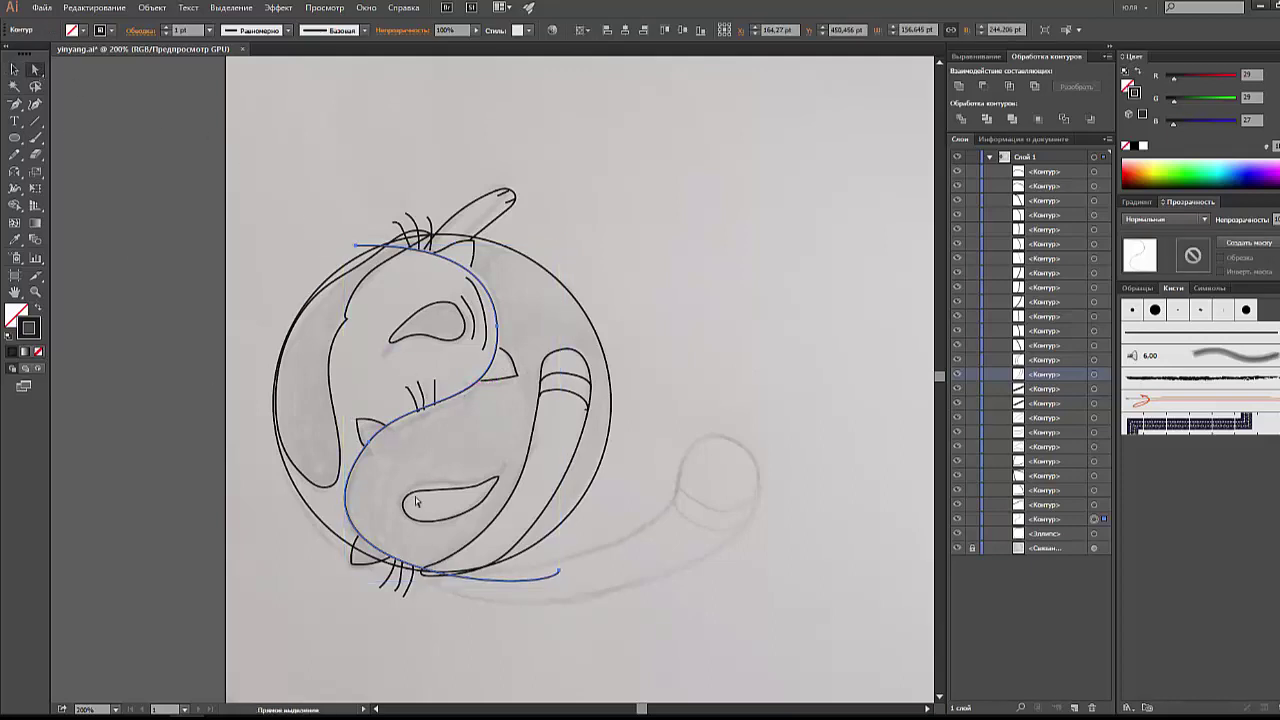
left_click(372, 442)
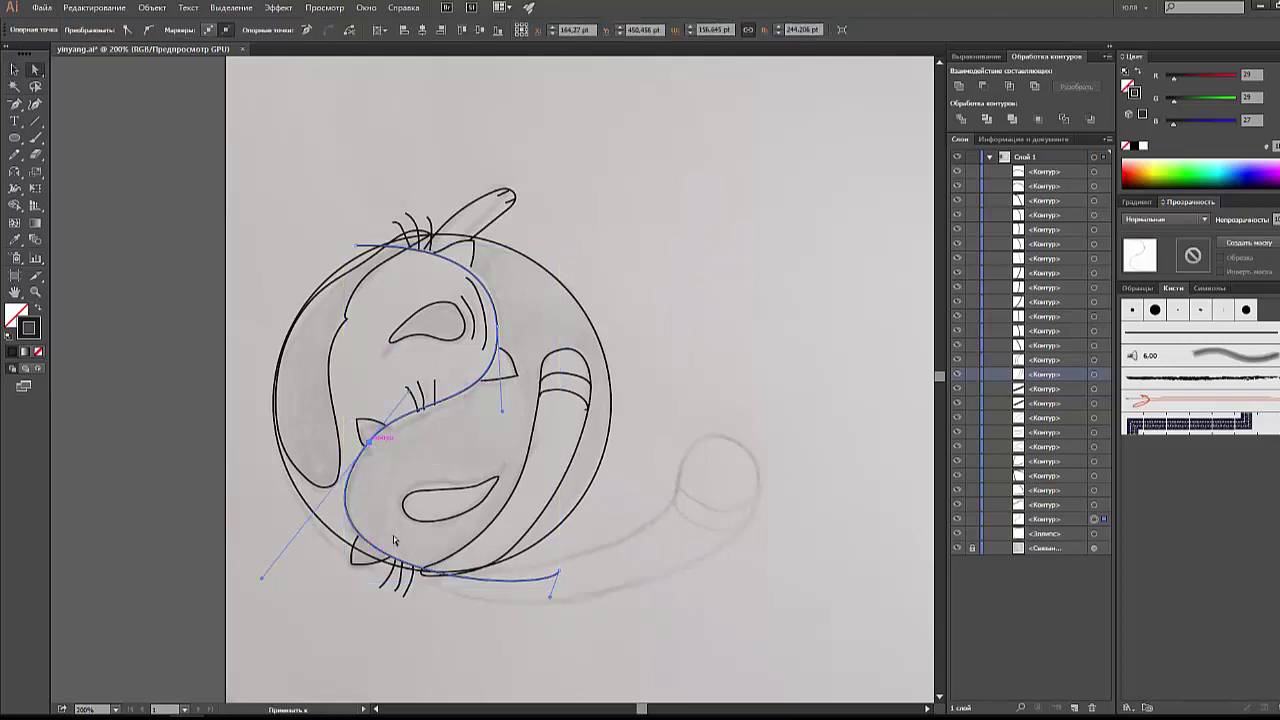
left_click(15, 103)
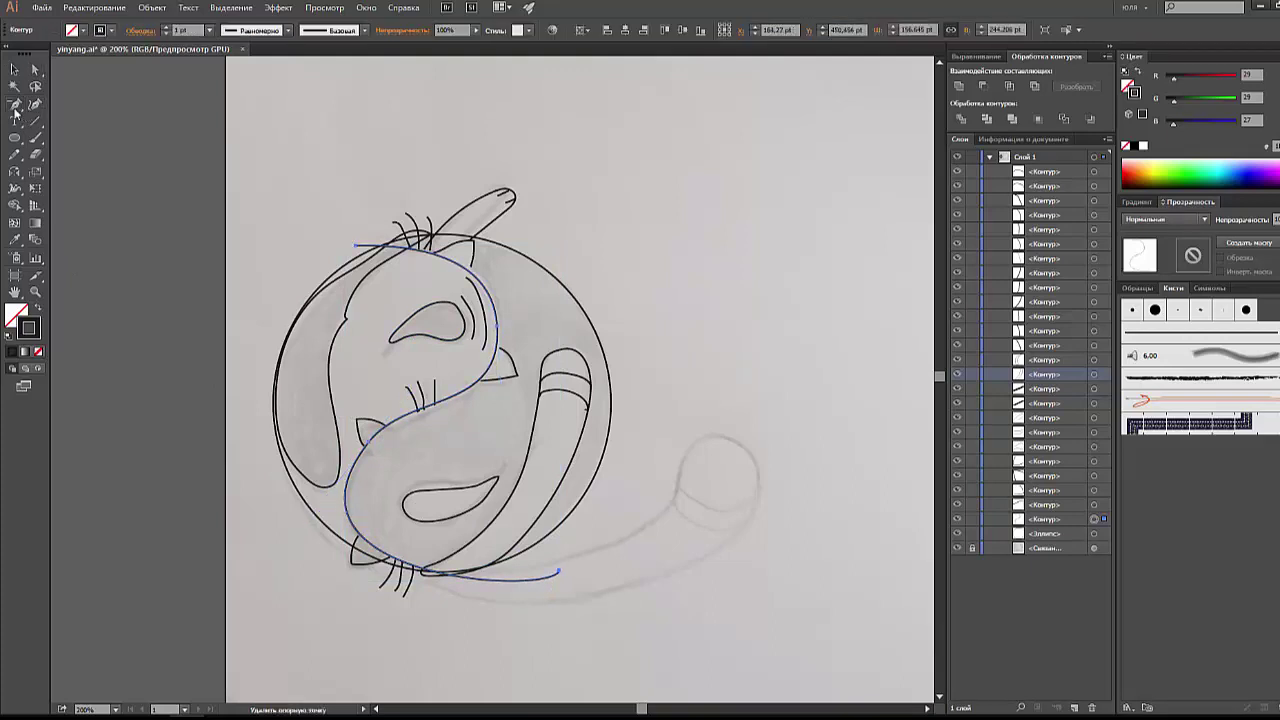
left_click(82, 118)
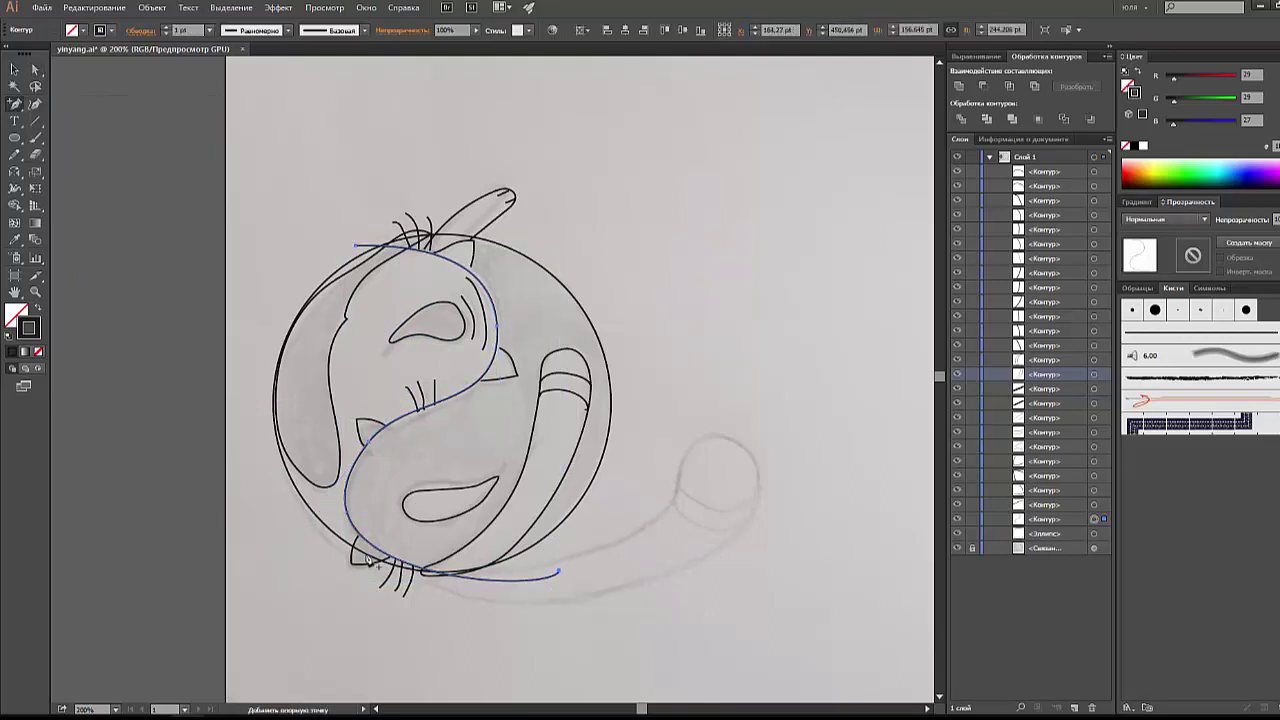
left_click(350, 513)
key("a")
left_click_drag(350, 513, 355, 519)
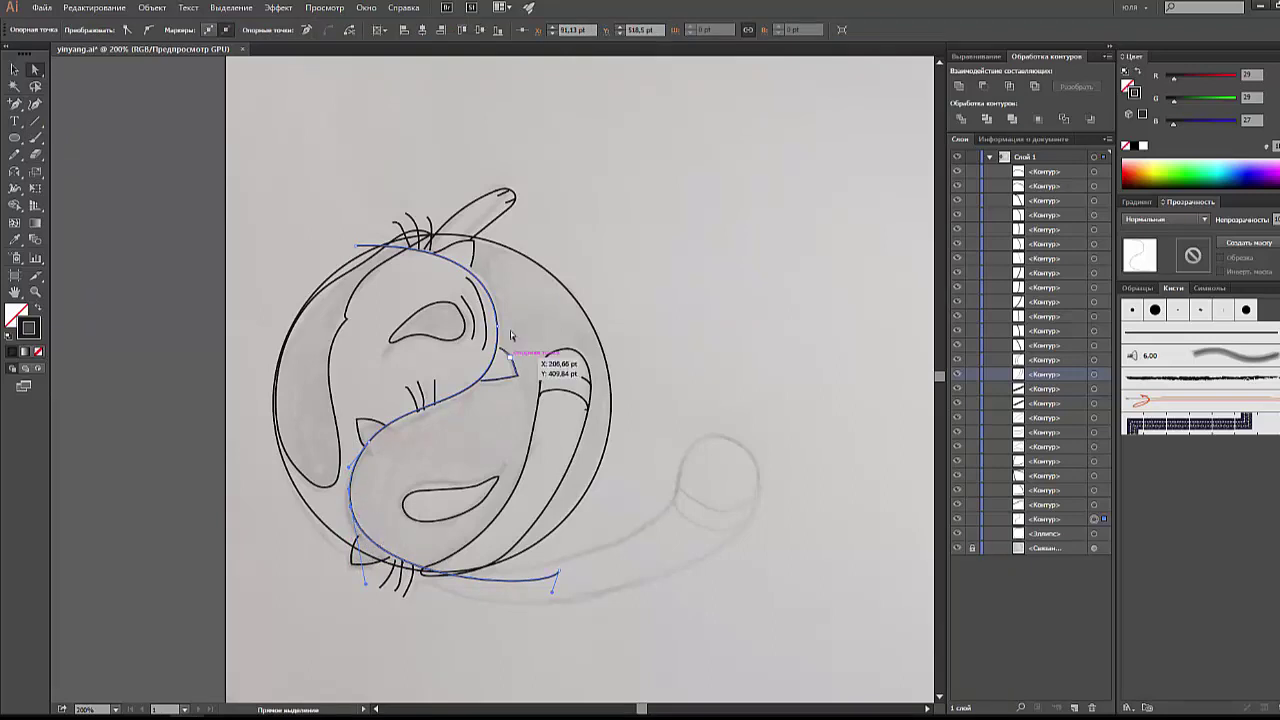
left_click_drag(357, 245, 352, 240)
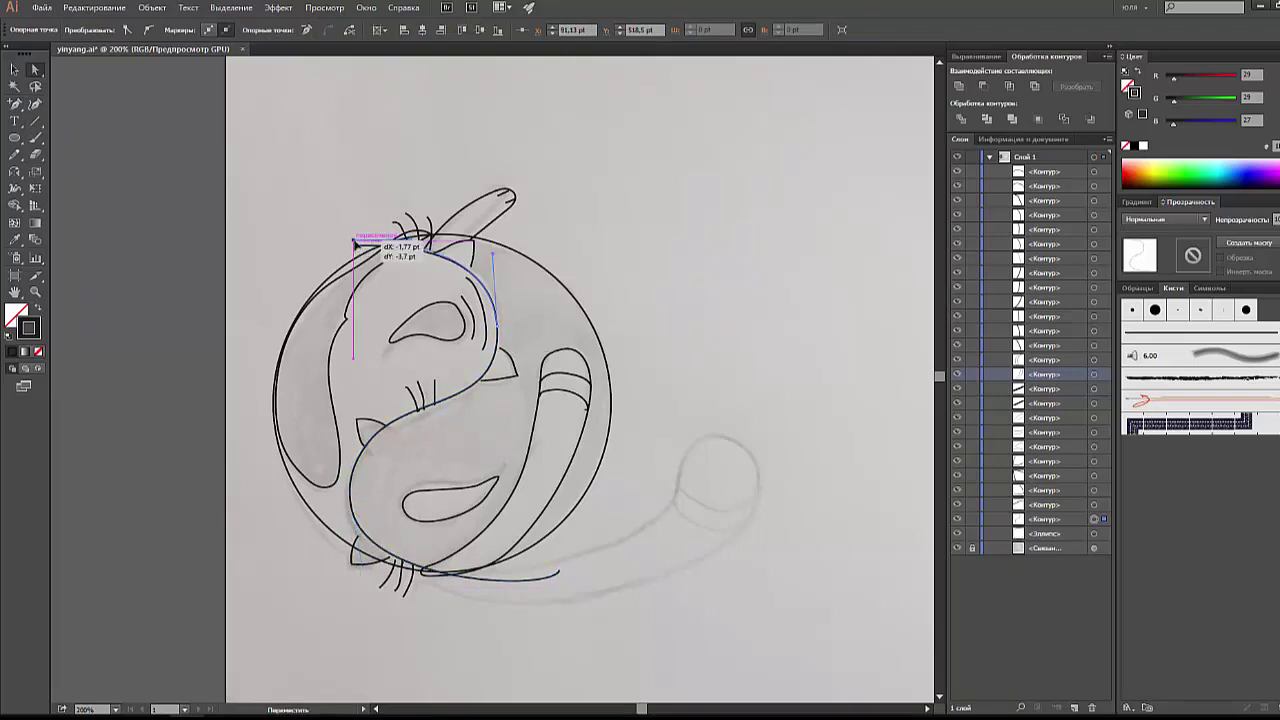
Step: Inspect the anchor beside the cat's cheek, then select the S-curve together with the circle
left_click(15, 70)
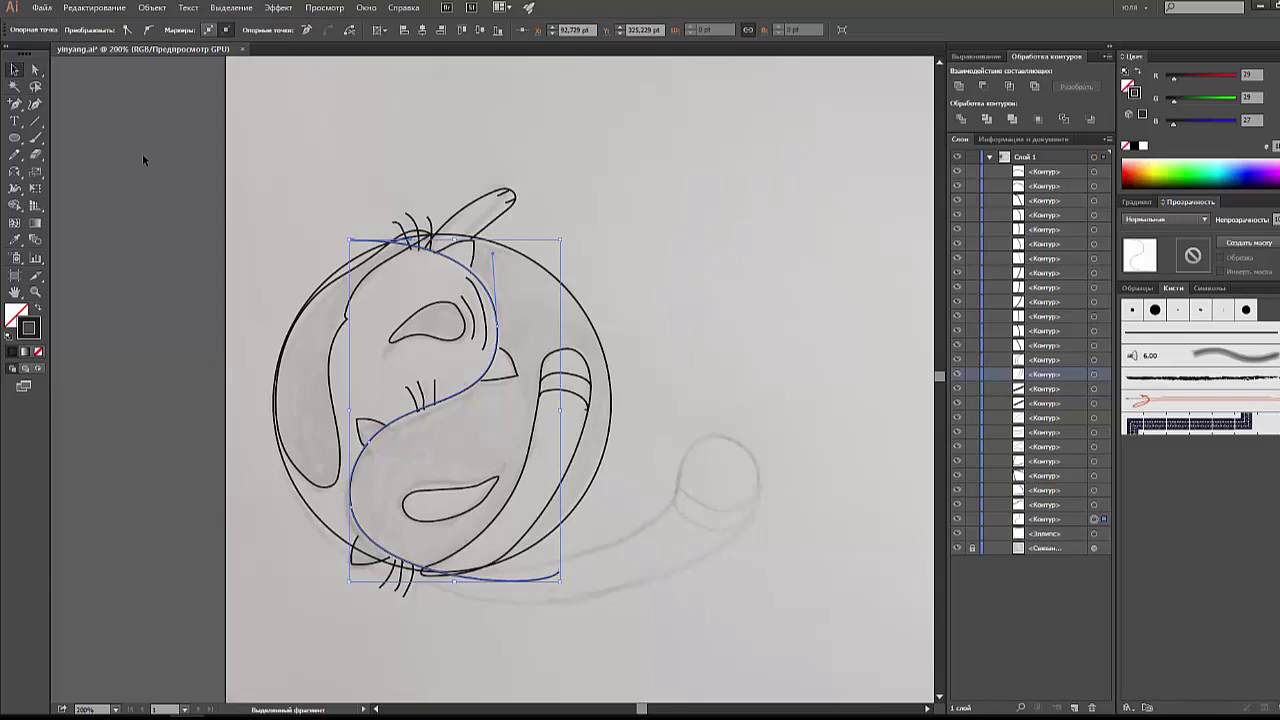
left_click(142, 153)
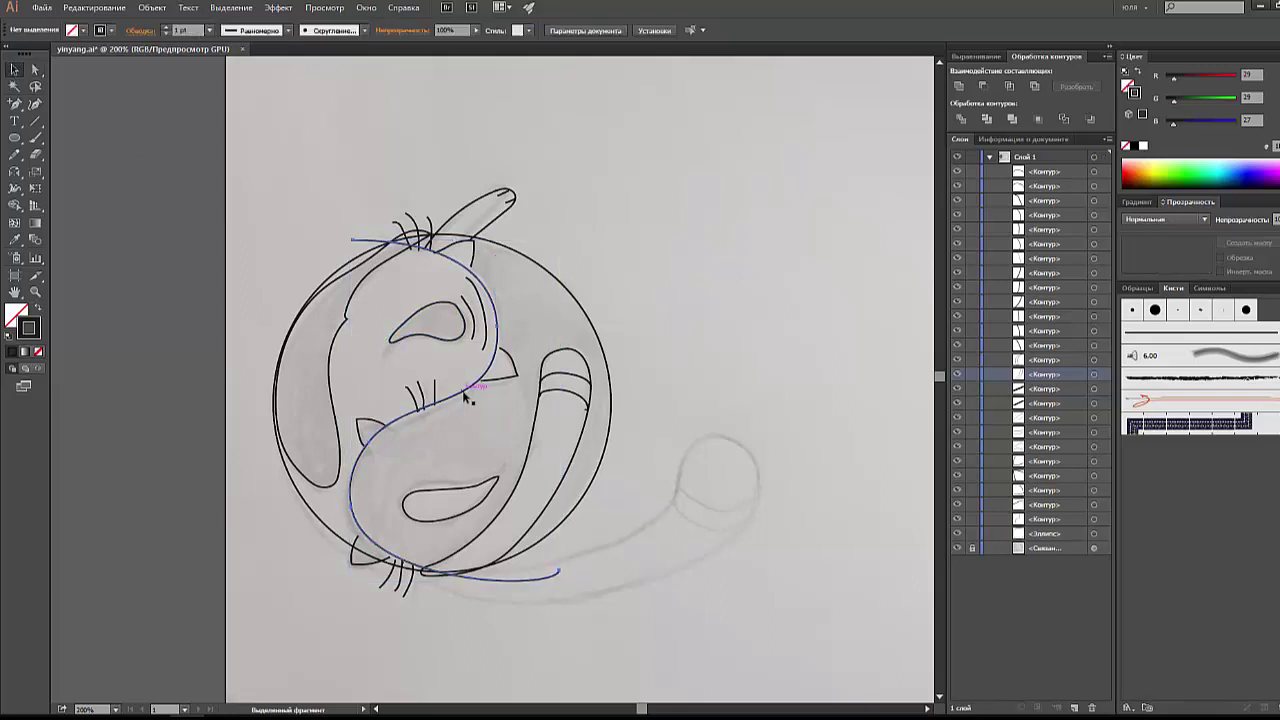
left_click(467, 398)
key("a")
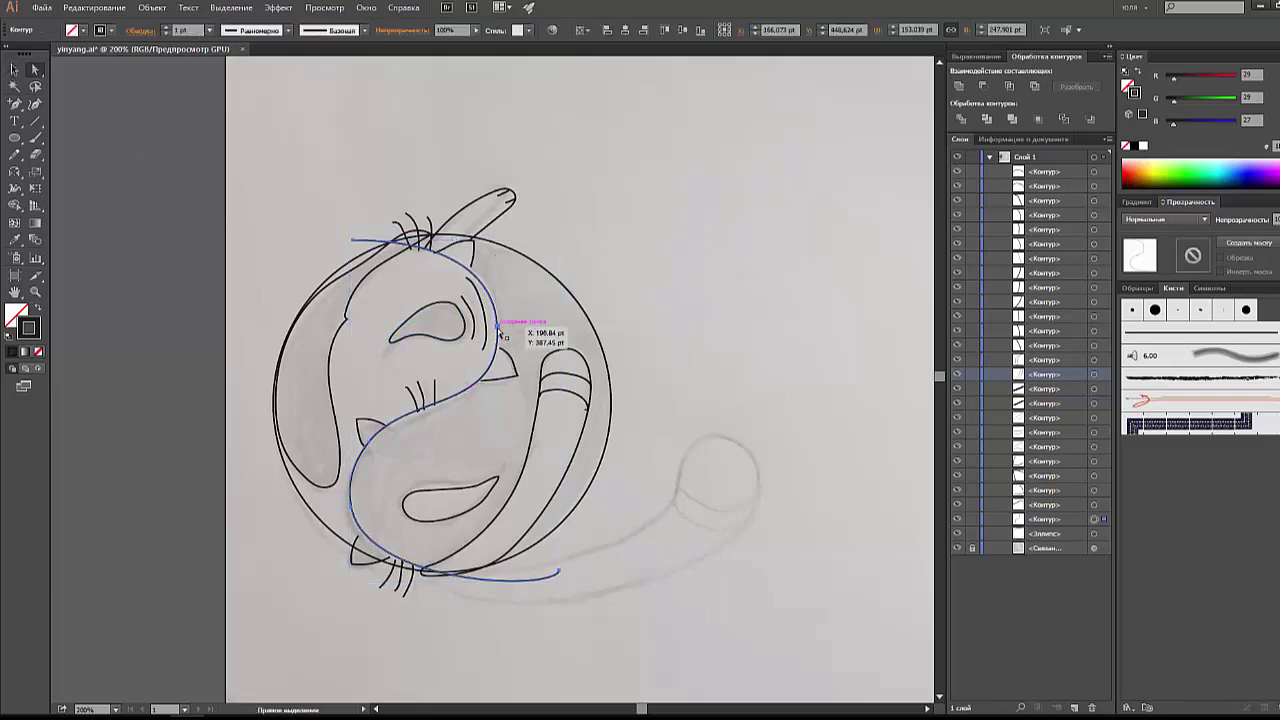
left_click(500, 334)
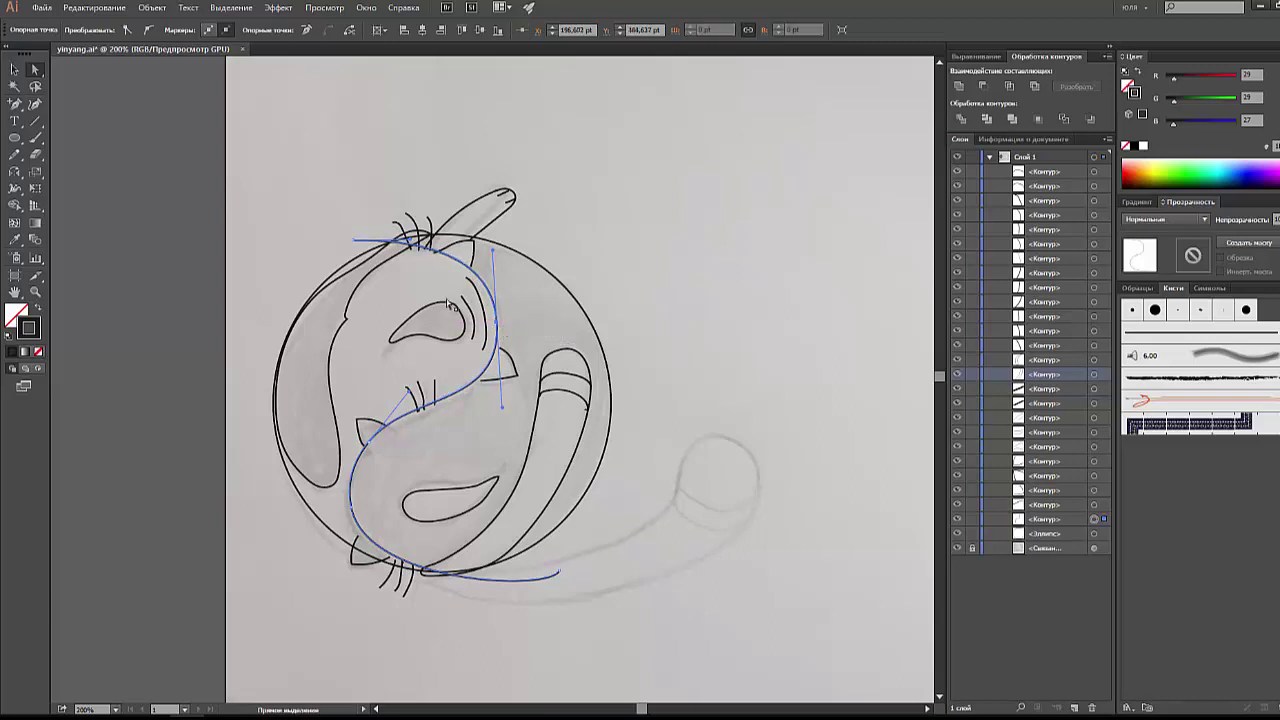
left_click(15, 70)
left_click(129, 179)
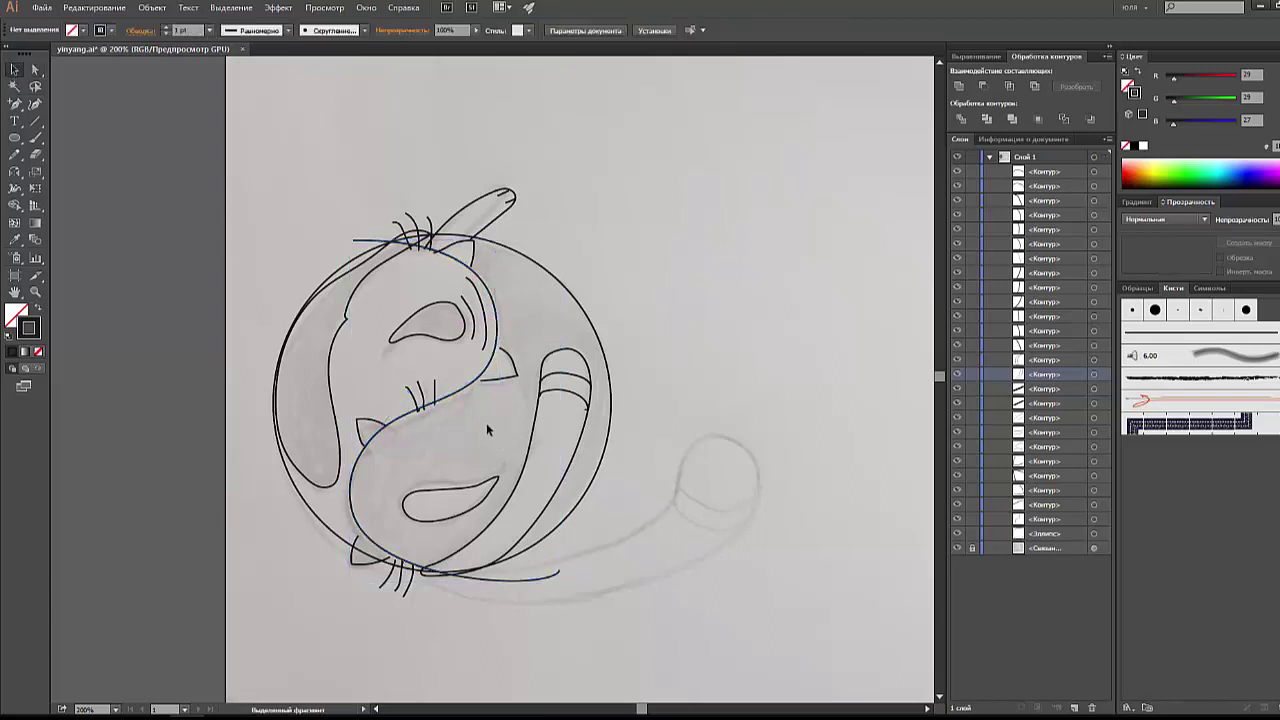
left_click(462, 397)
left_click(607, 441, "shift")
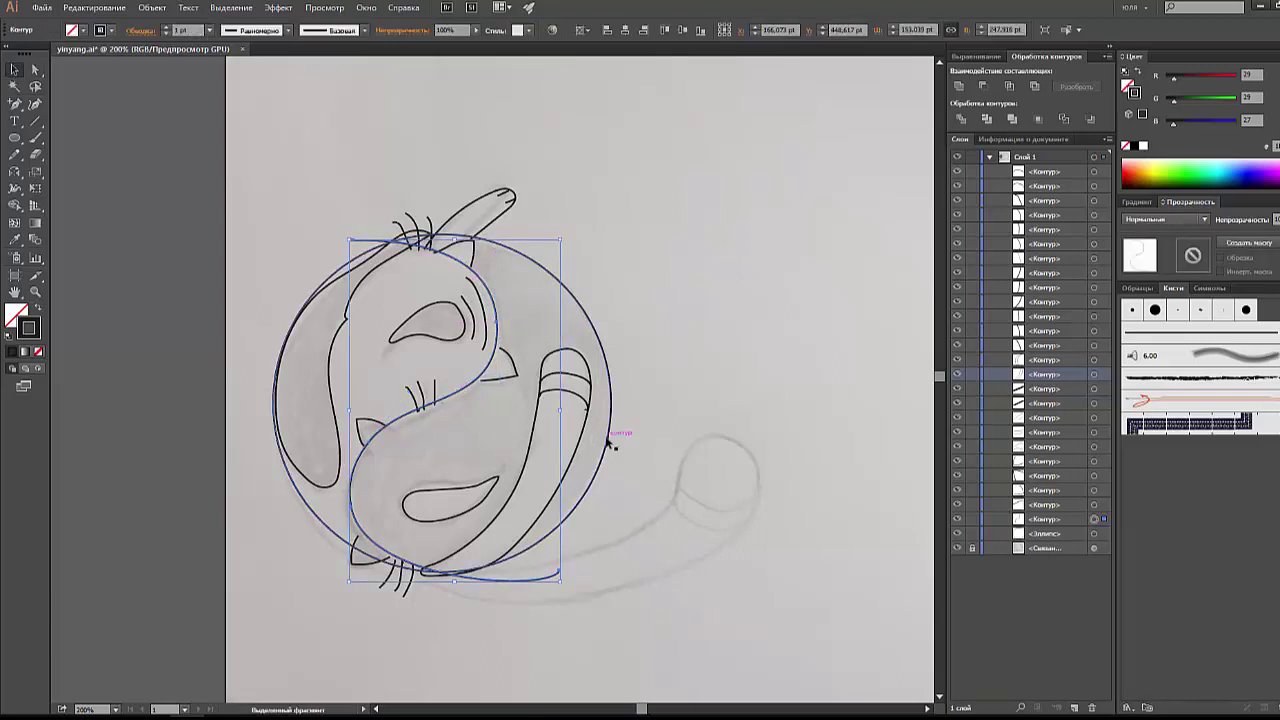
Step: Alt-drag a copy of the circle and S-curve up and right onto empty paper
left_click_drag(668, 481, 450, 524)
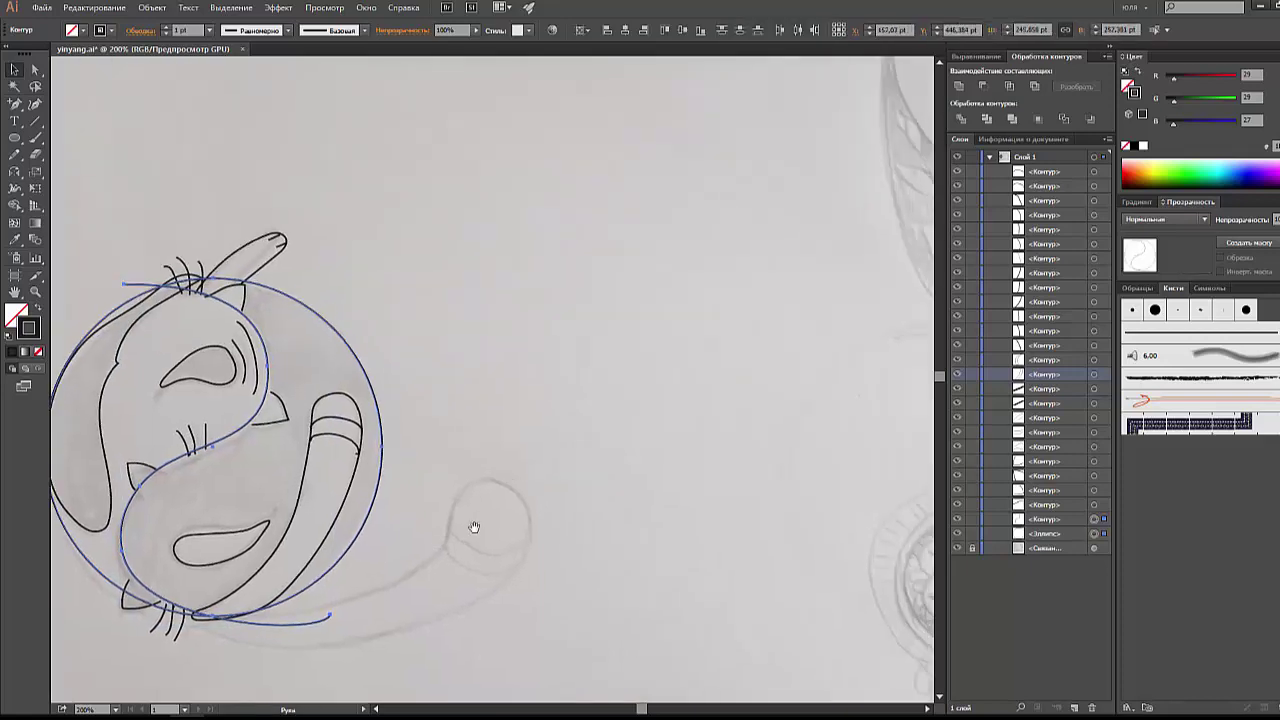
left_click_drag(170, 468, 532, 256)
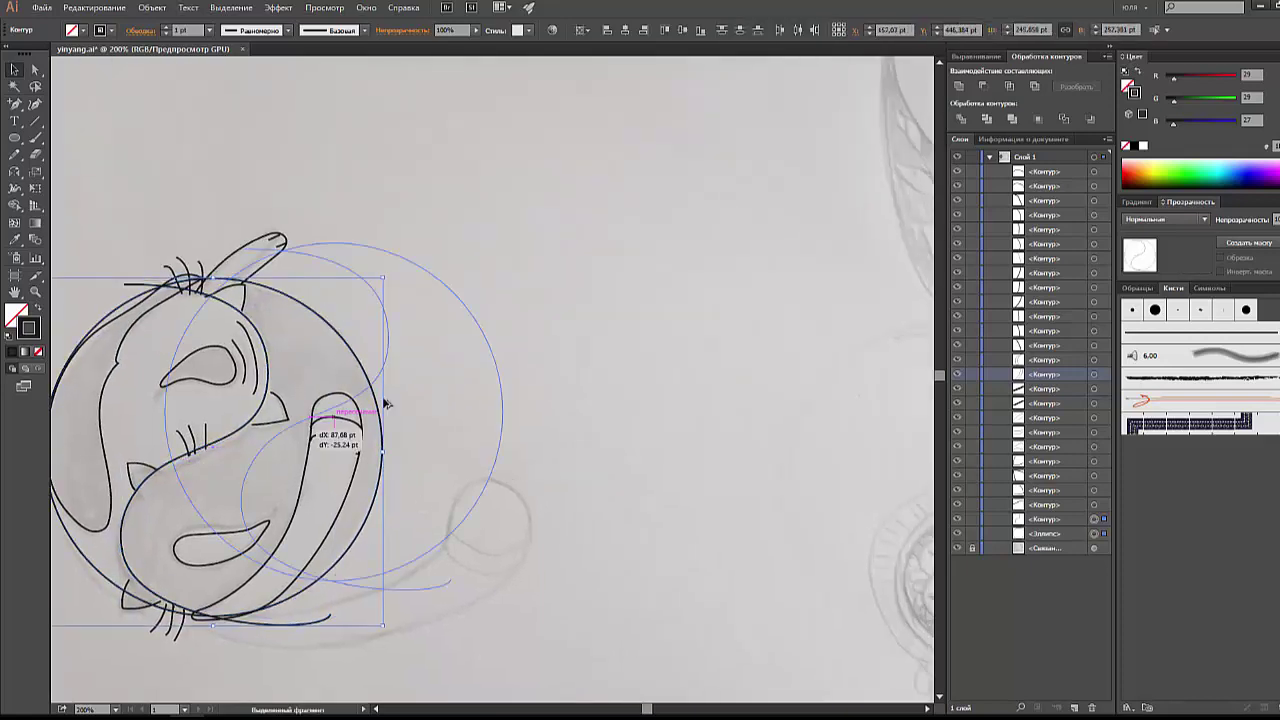
left_click_drag(756, 332, 641, 442)
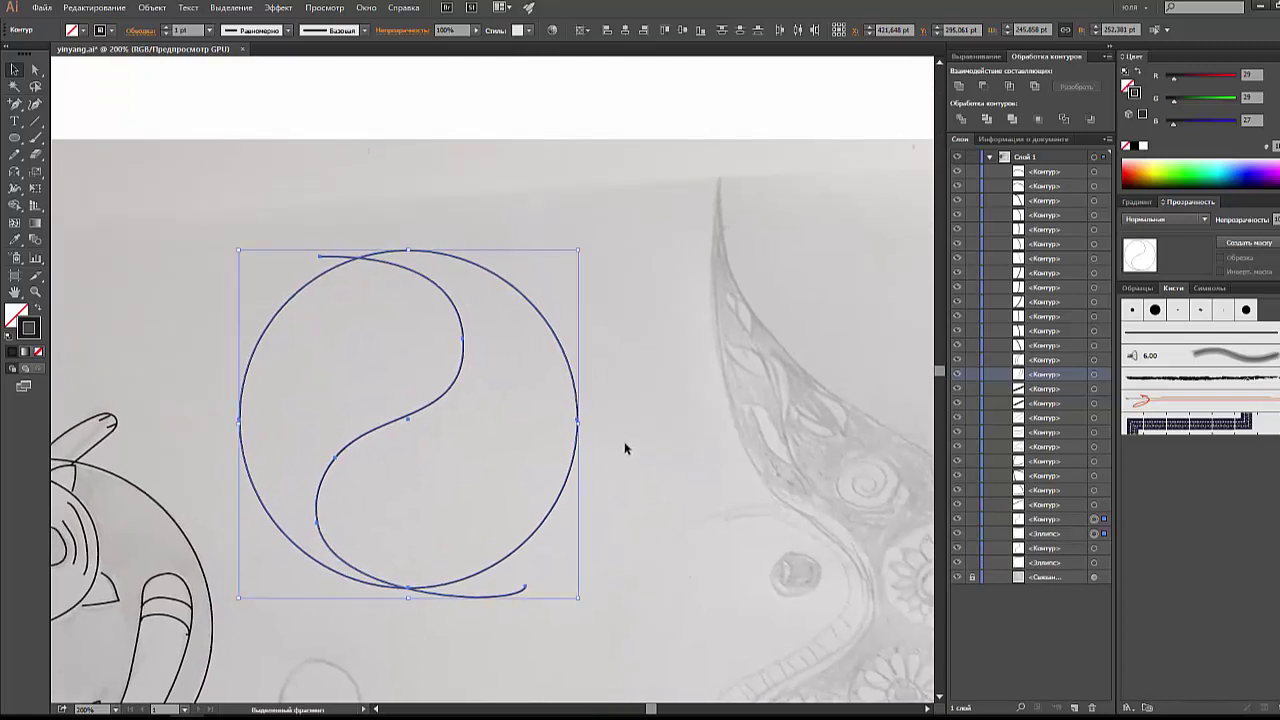
left_click(615, 432)
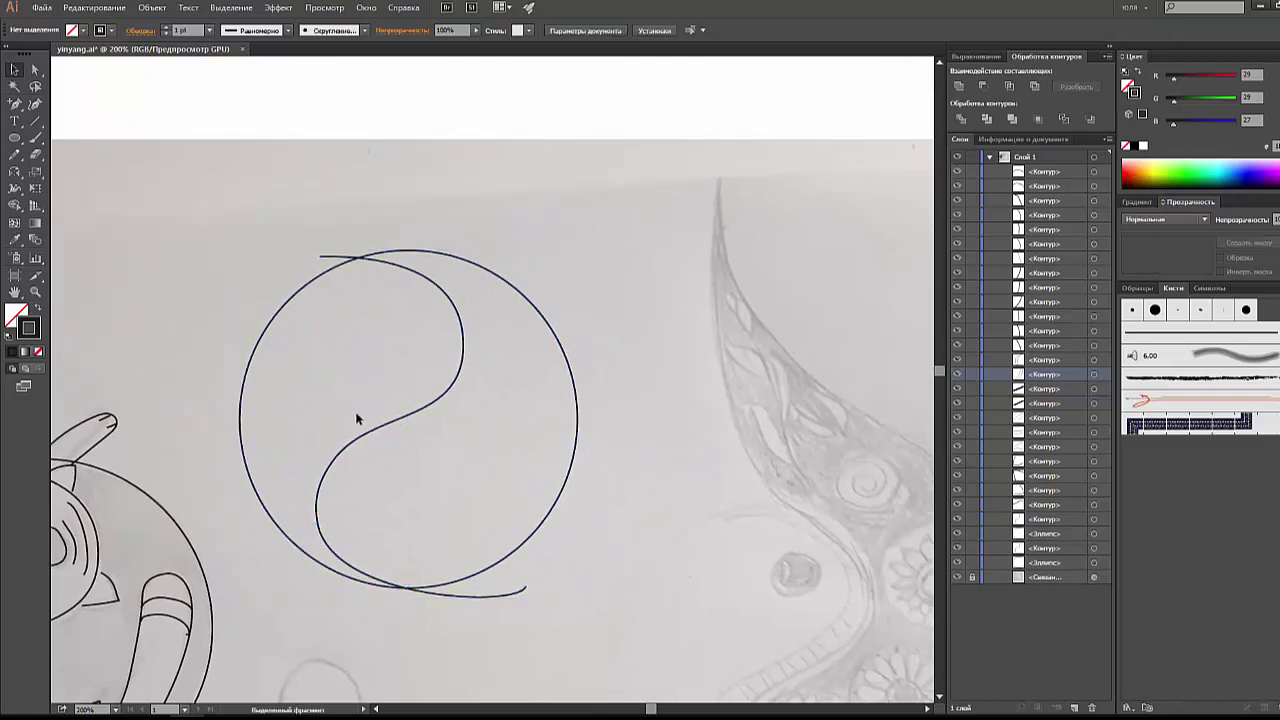
Step: Trial-move the copied S-curve and circle, undo both, then marquee-select the two copies
left_click_drag(413, 274, 303, 205)
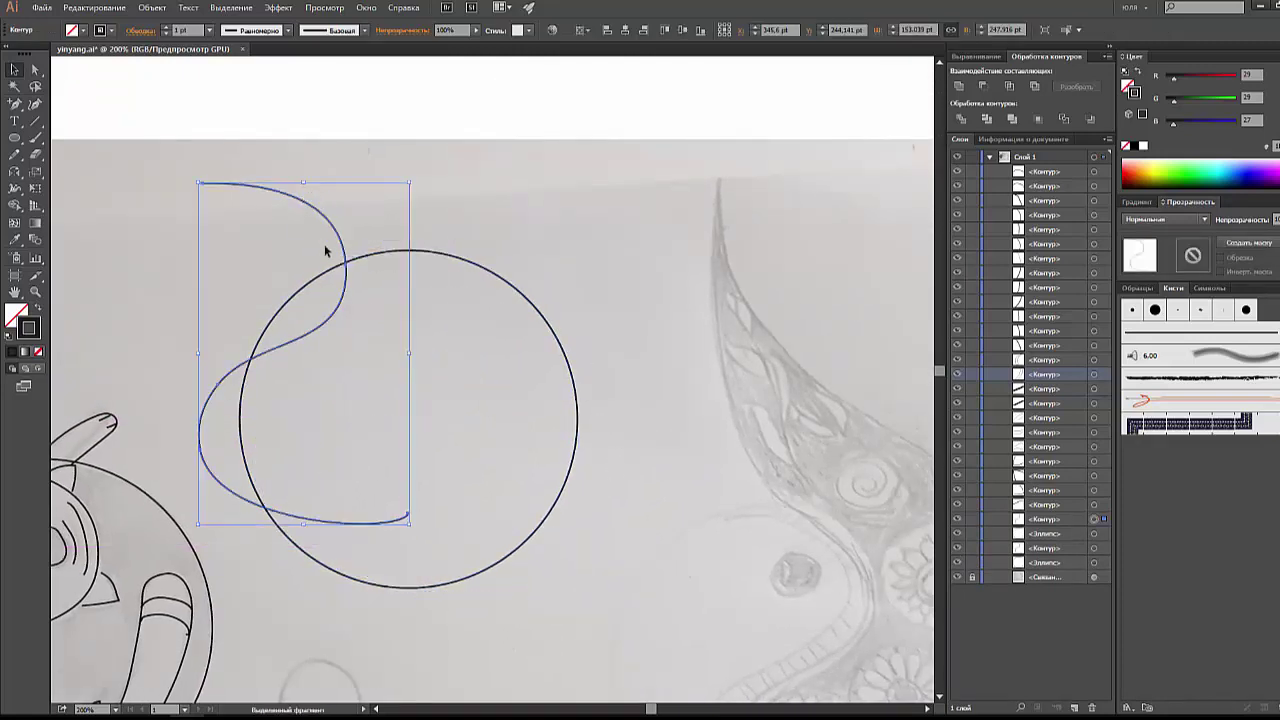
left_click(430, 346)
key("ctrl+z")
left_click(555, 338)
left_click_drag(555, 338, 590, 297)
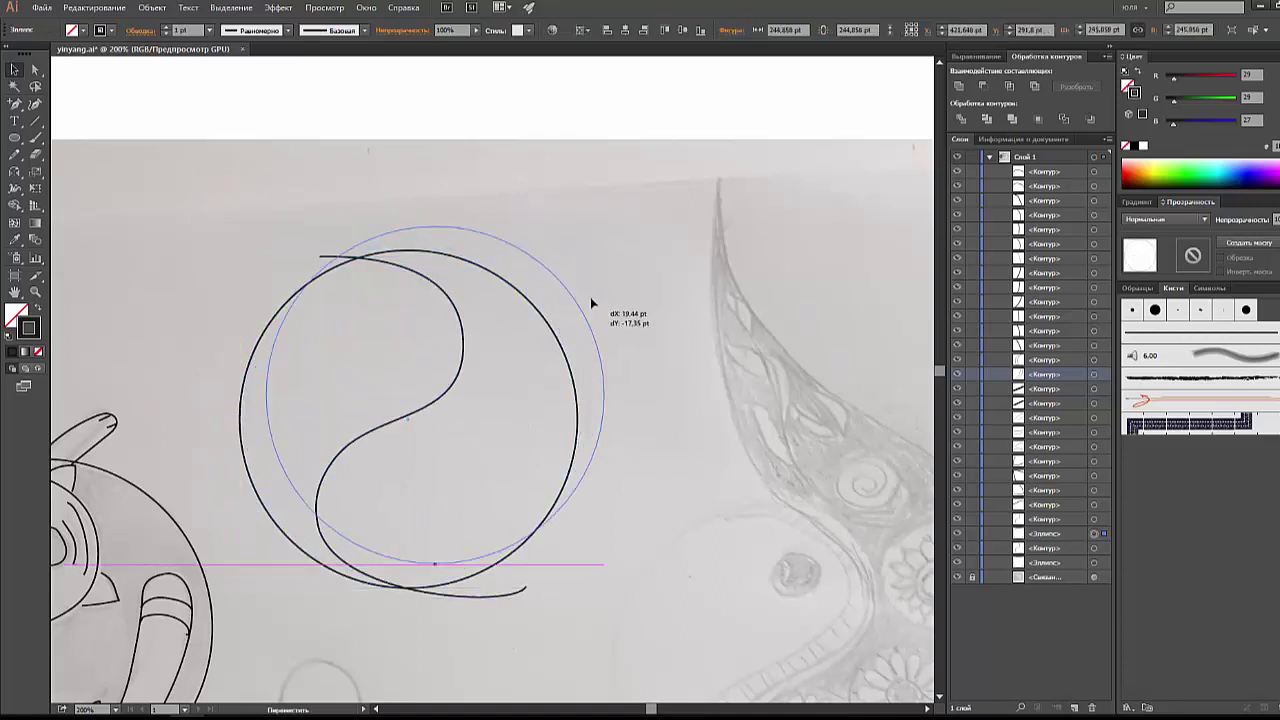
key("ctrl+z")
left_click(586, 302)
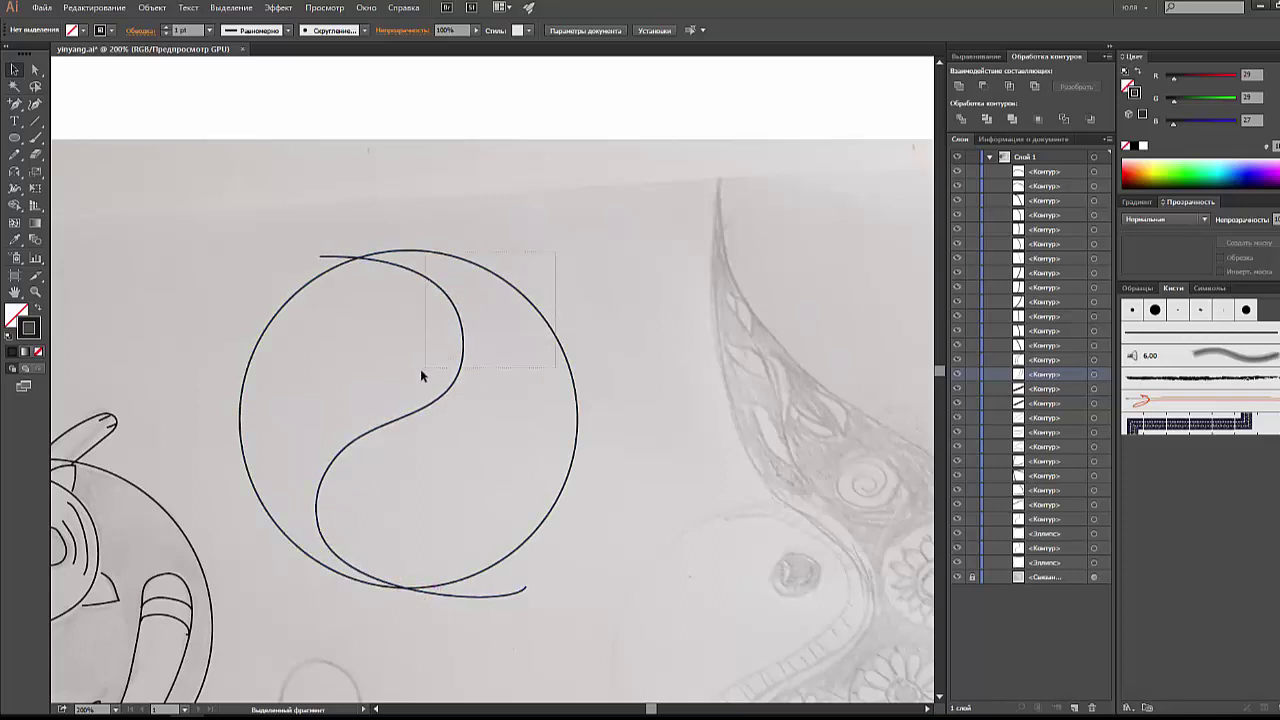
left_click_drag(421, 376, 417, 374)
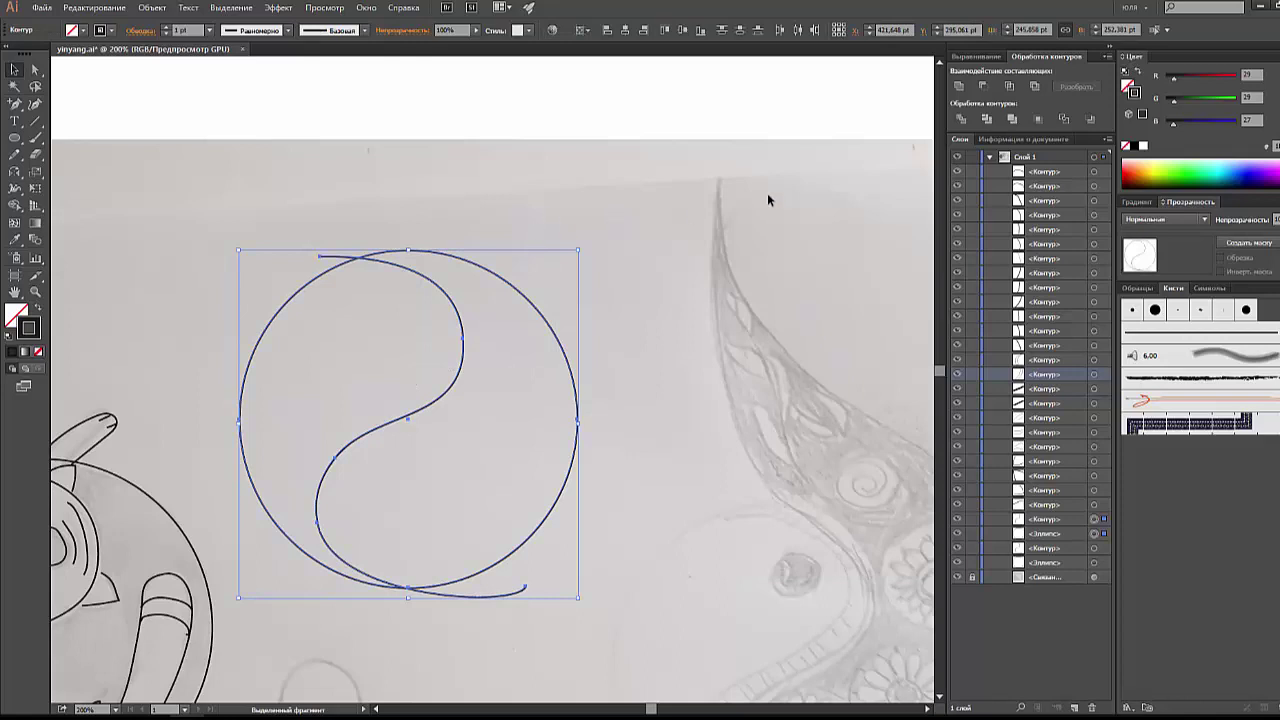
Step: Divide the copied circle along the S-curve with Pathfinder and ungroup the pieces
left_click(960, 118)
left_click(640, 453)
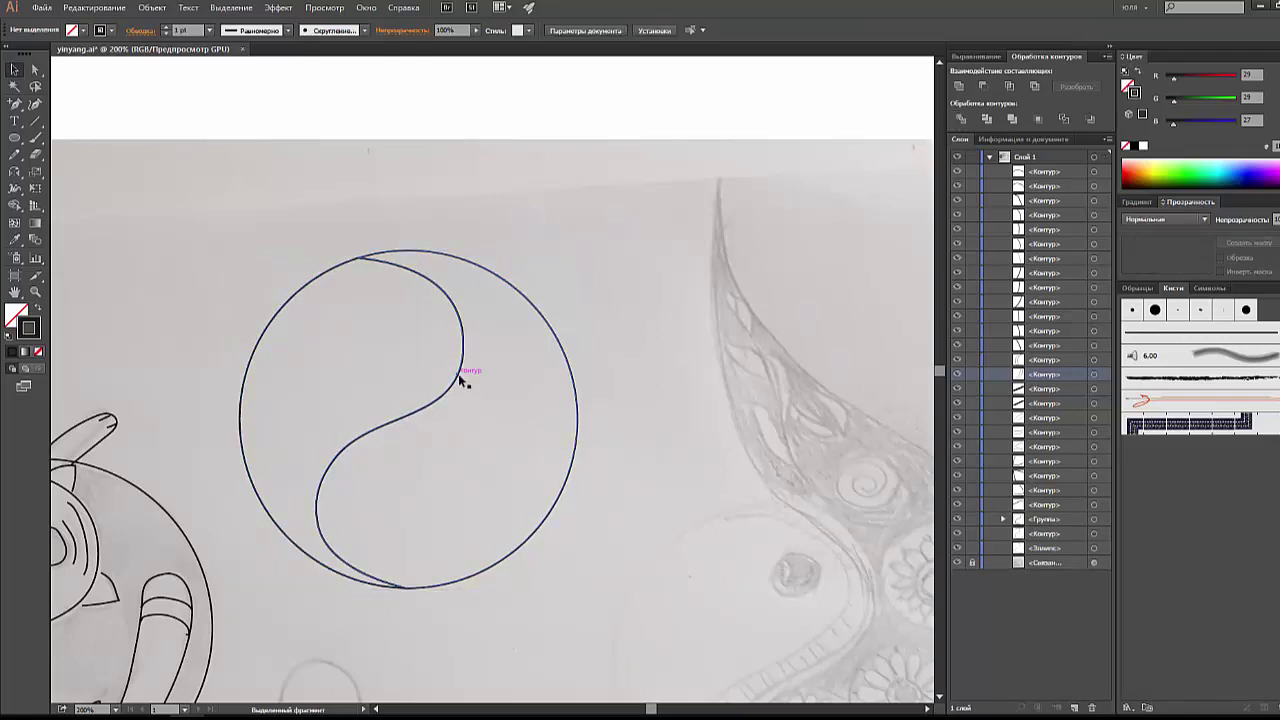
right_click(462, 374)
left_click(513, 455)
Step: Fill the right half solid black and slide it back into the circle
left_click(600, 441)
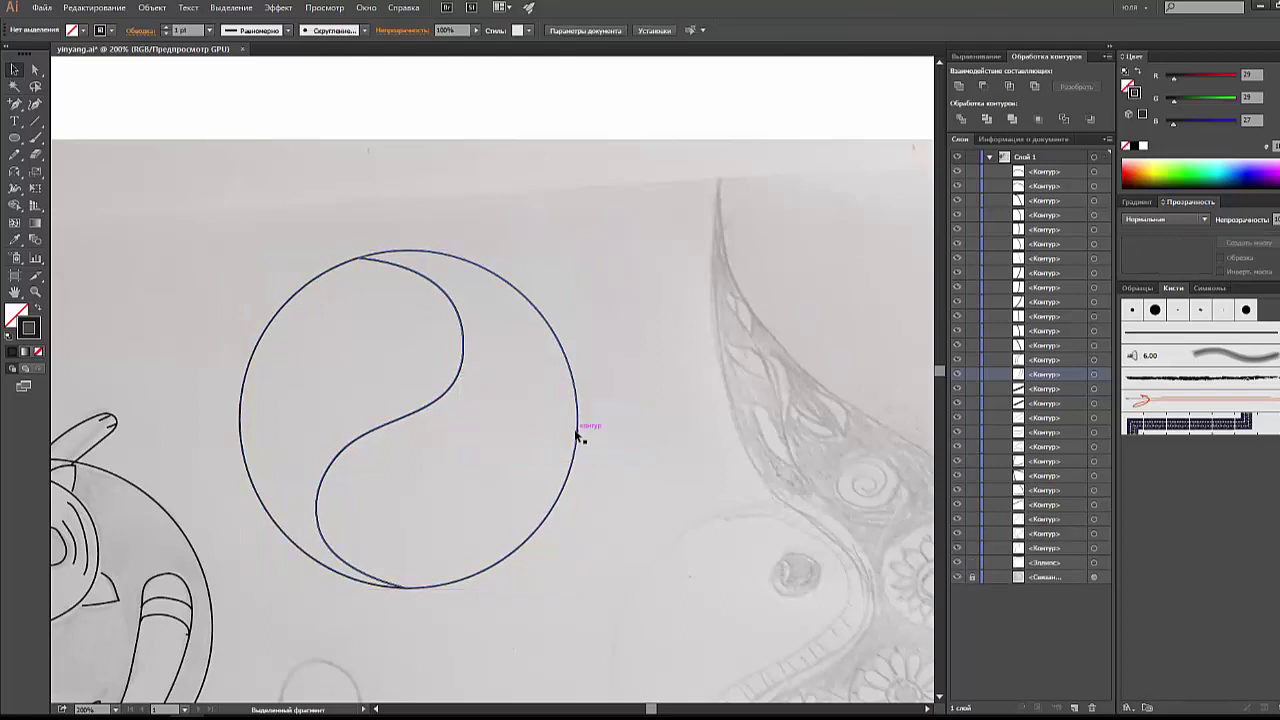
left_click_drag(575, 432, 665, 368)
left_click(606, 433)
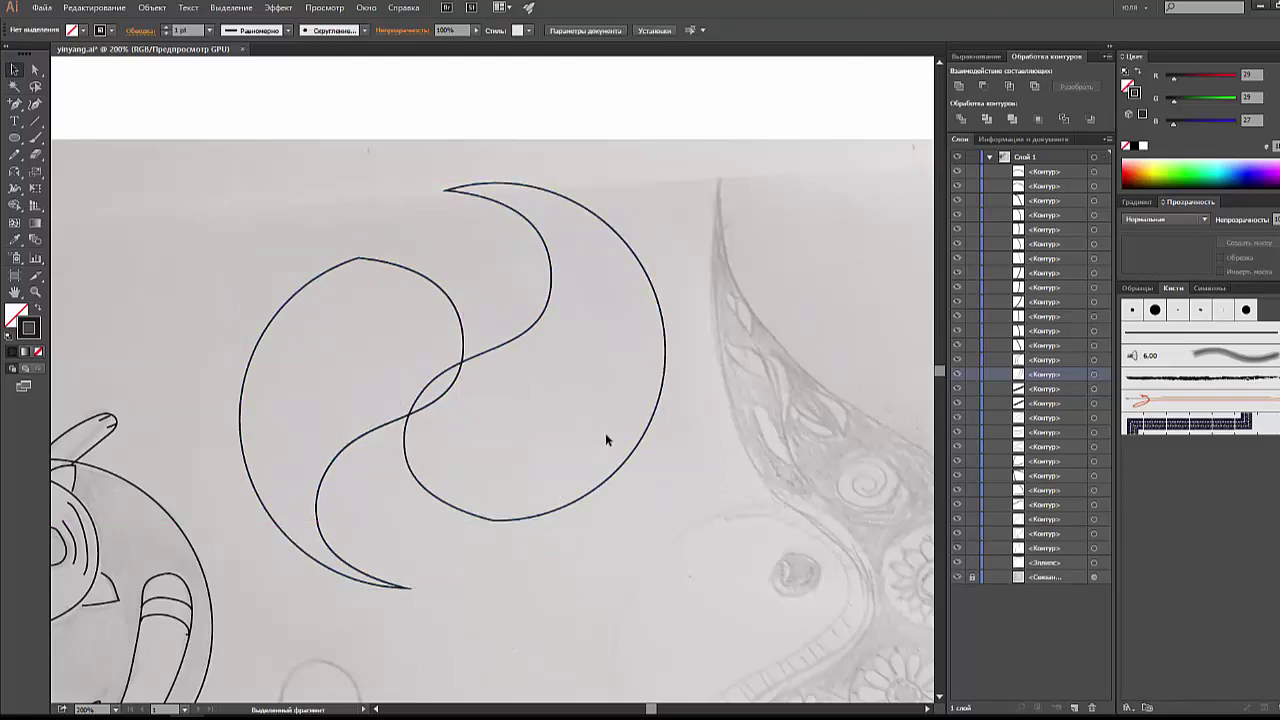
left_click(602, 482)
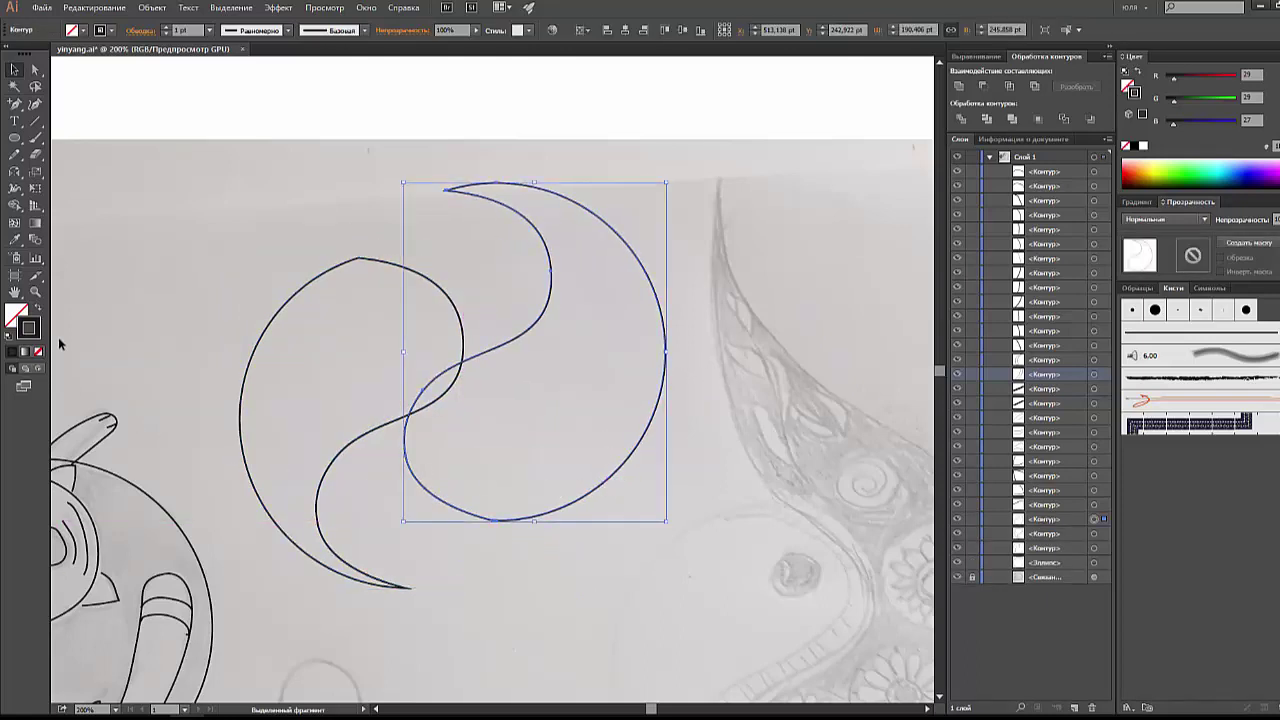
left_click(42, 310)
left_click_drag(638, 365, 565, 431)
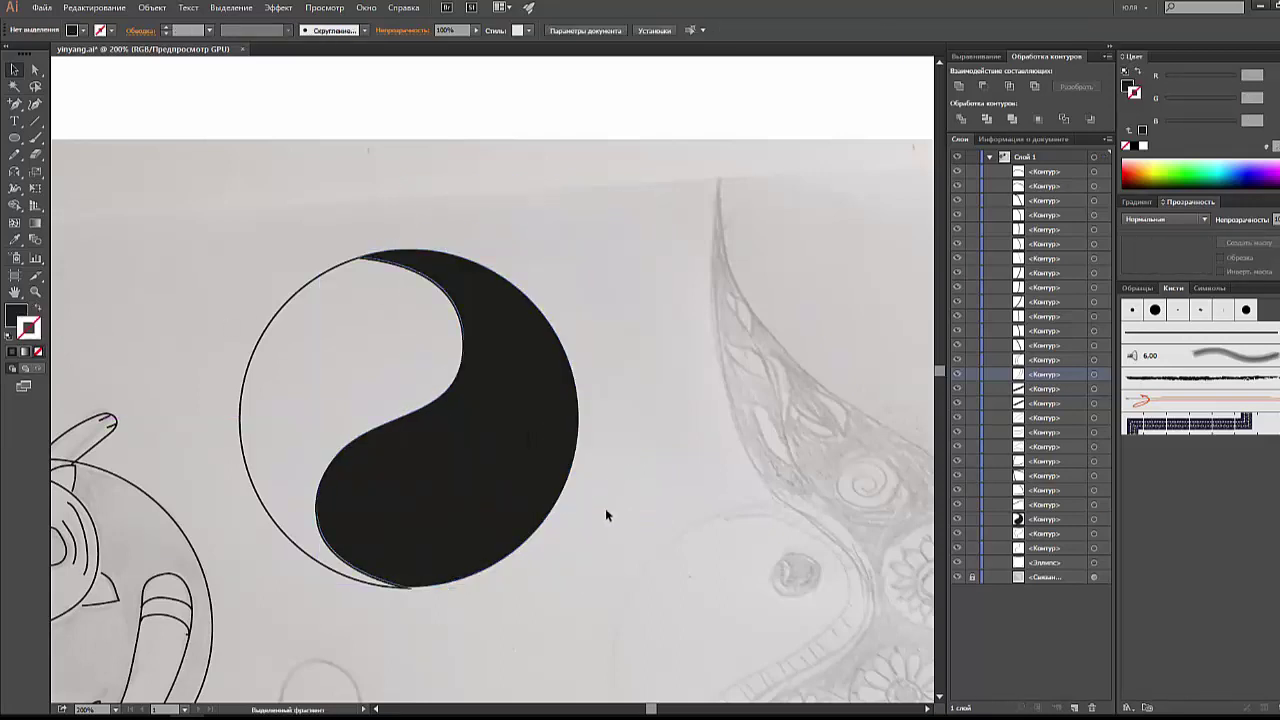
Step: Delete the copied black-filled yin-yang pieces
scroll(548, 563, "down", 2)
scroll(548, 563, "left", 5)
left_click(698, 415)
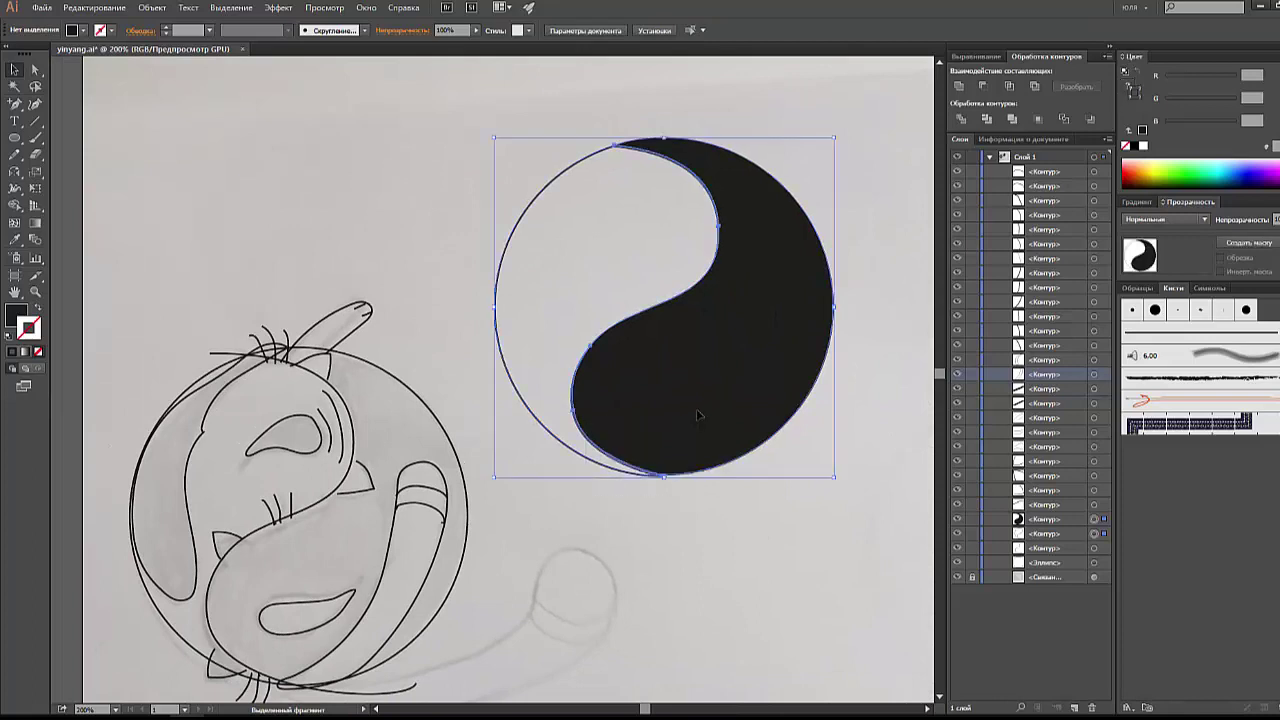
key("Delete")
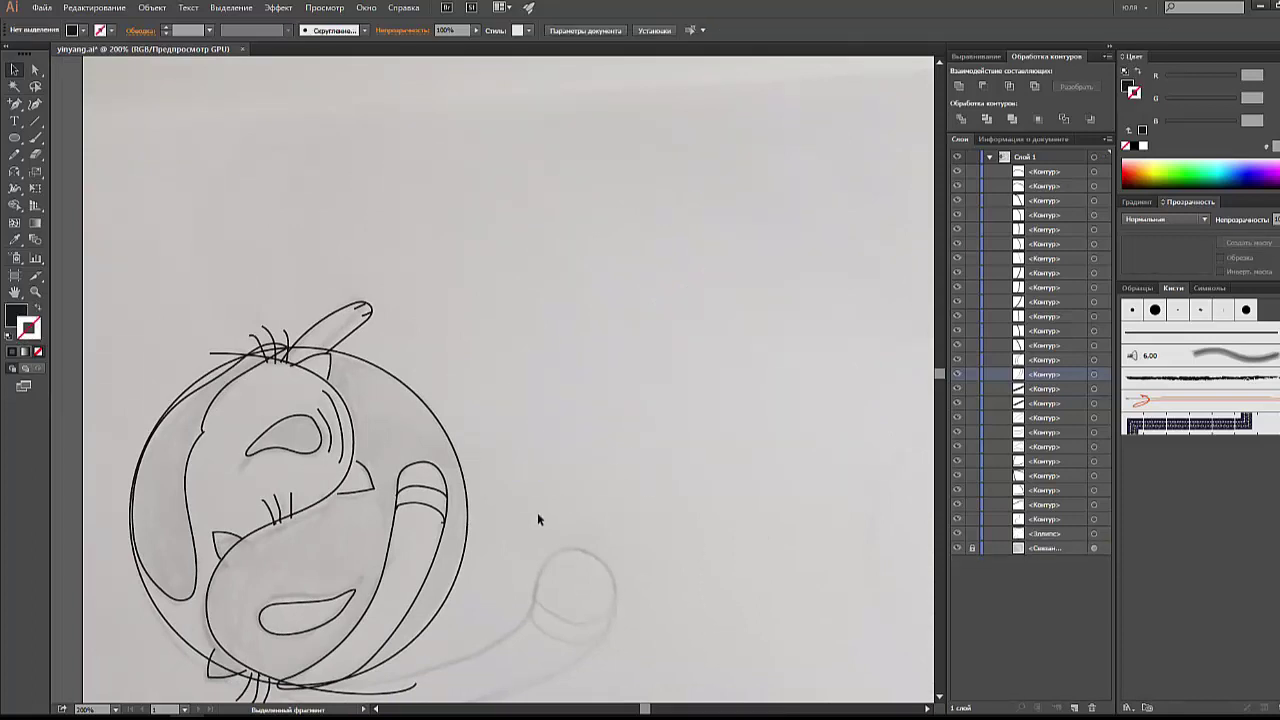
scroll(537, 512, "down", 2)
scroll(537, 512, "left", 2)
Step: Select the S-curve together with the circle and divide them with Pathfinder
left_click(576, 372)
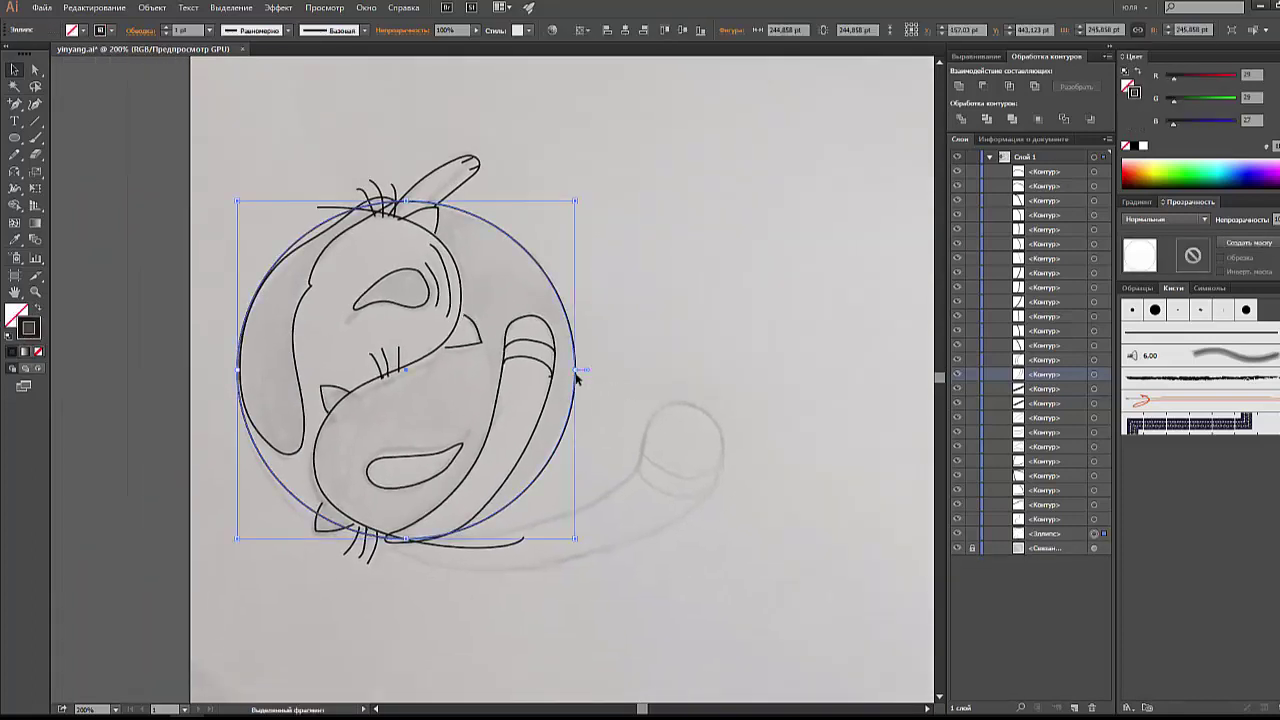
double_click(418, 368)
double_click(700, 262)
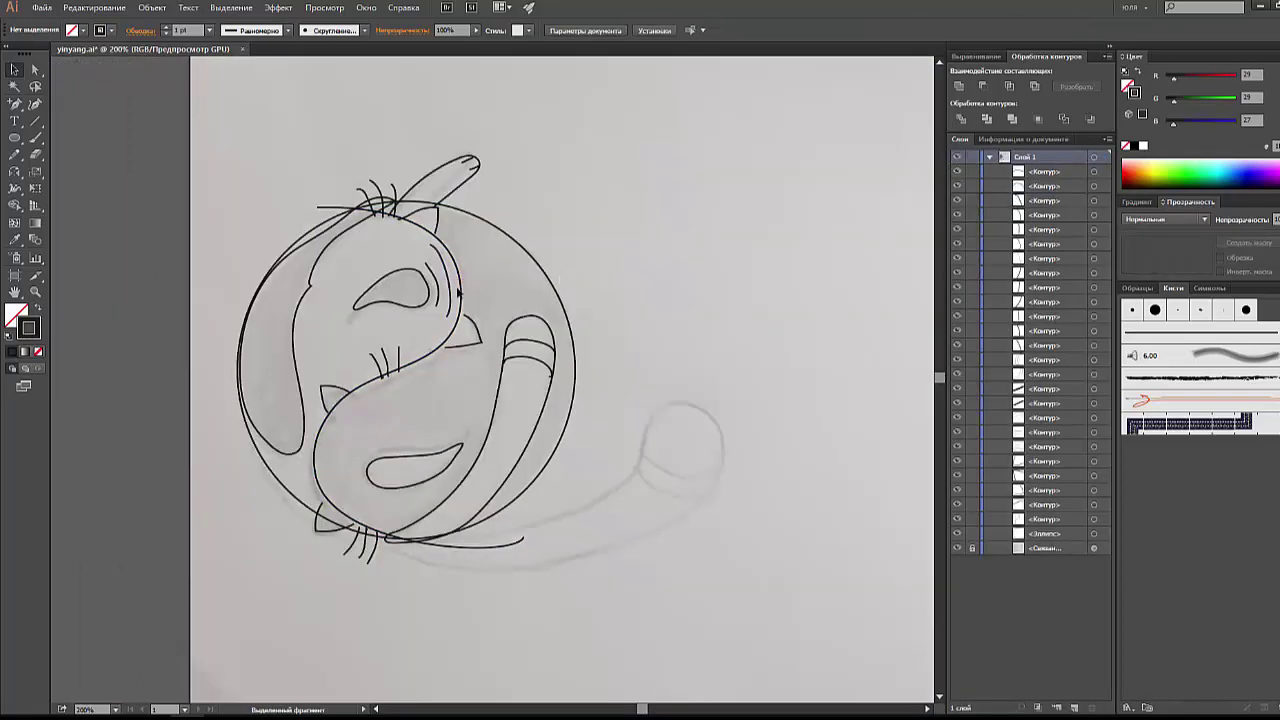
left_click(553, 287, "shift")
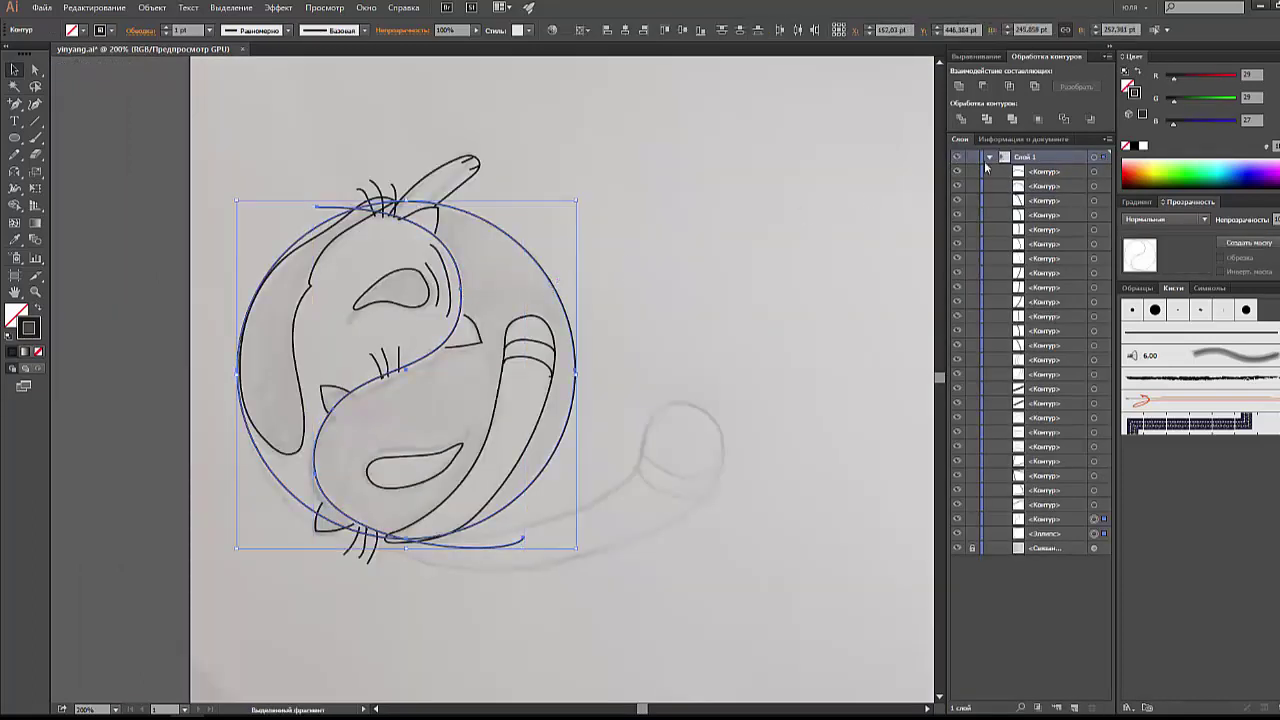
left_click(959, 120)
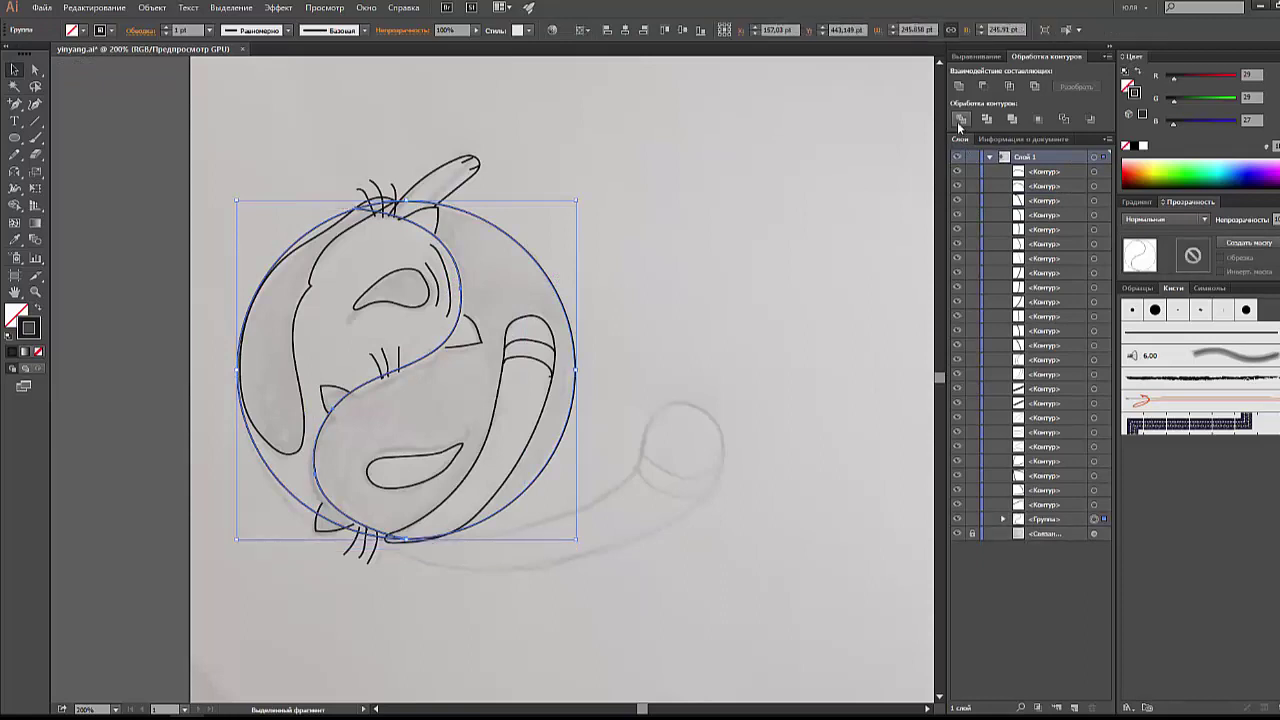
Step: In isolation mode, fill the right half bright green (RGB 1/243/0), then exit isolation
right_click(593, 268)
left_click(592, 338)
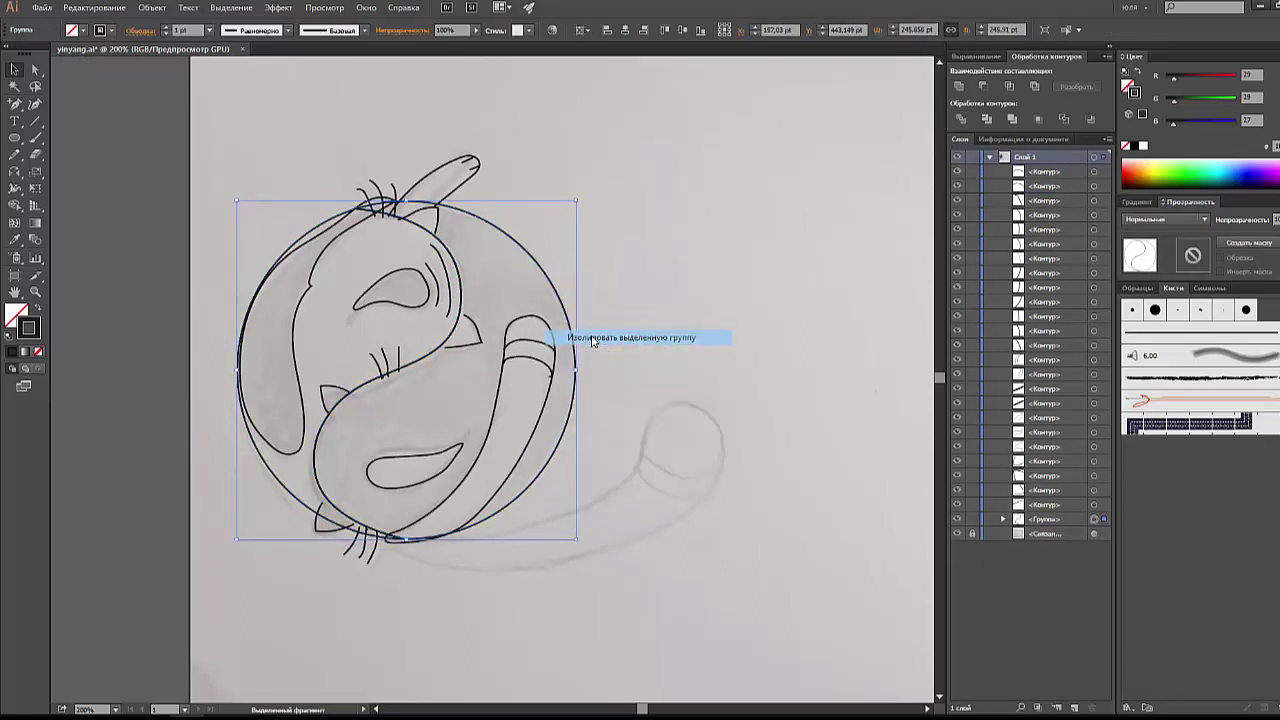
left_click(544, 297)
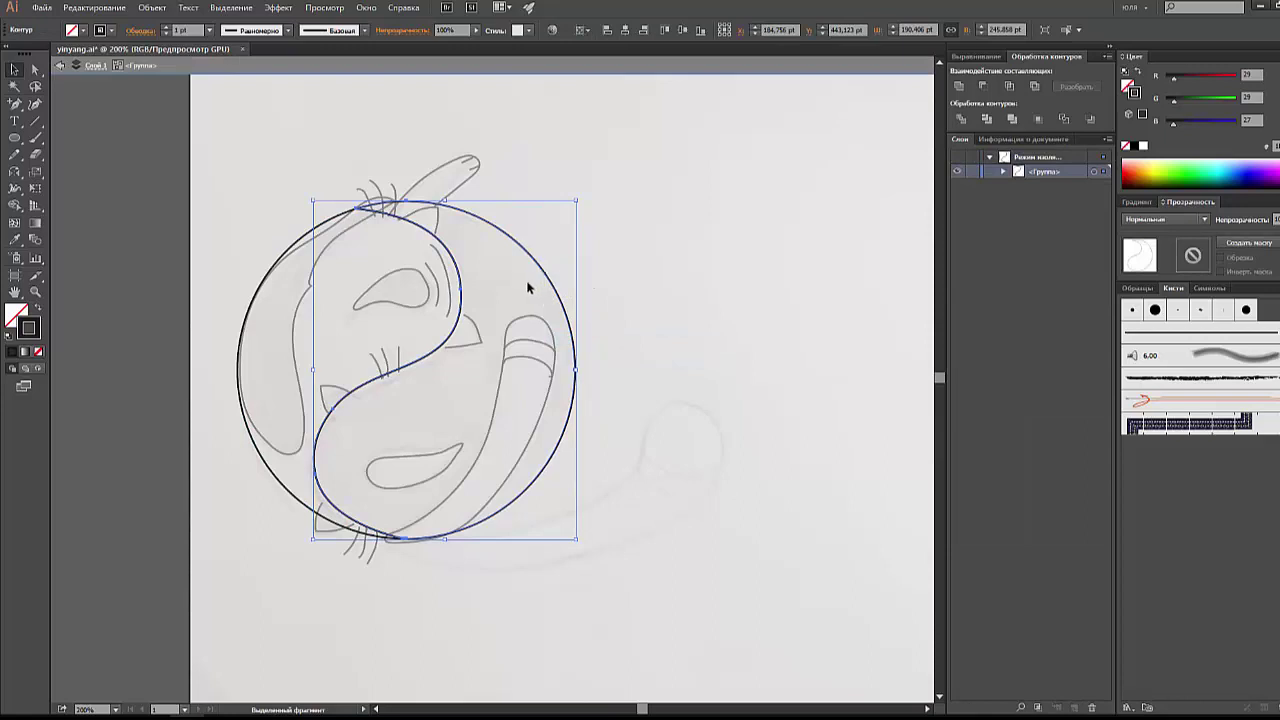
left_click(38, 311)
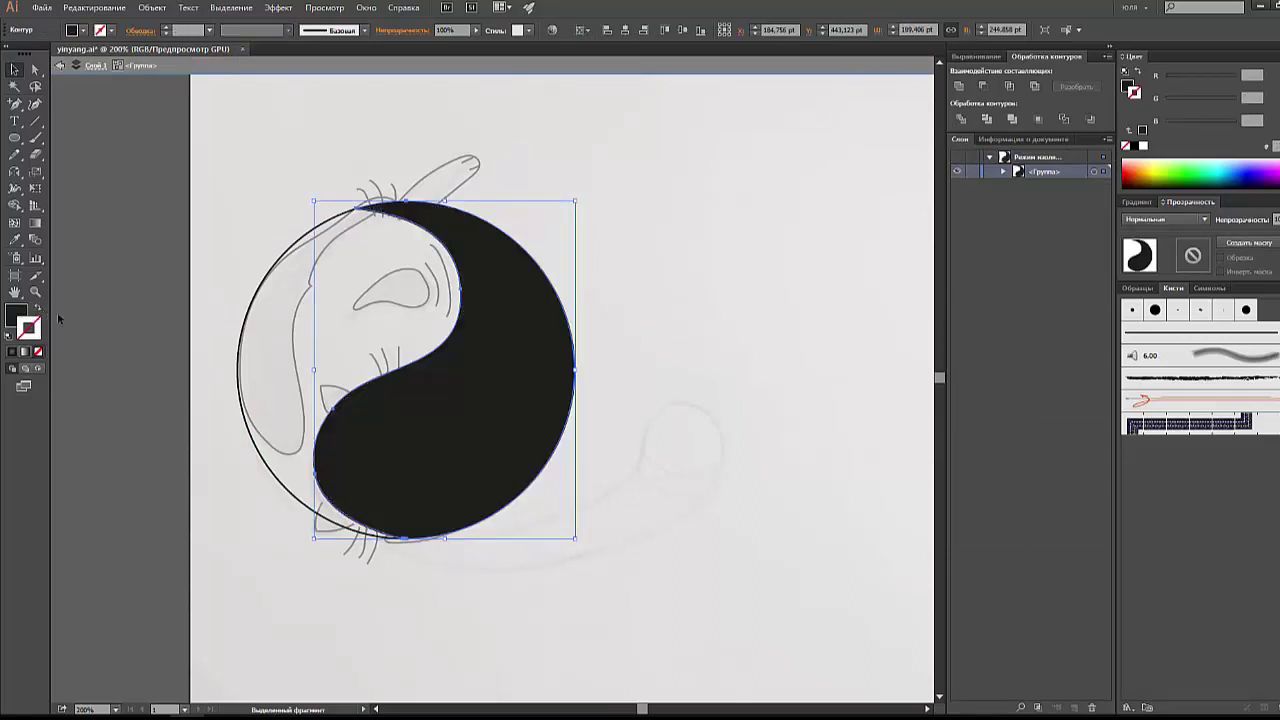
left_click(1168, 166)
left_click(1003, 172)
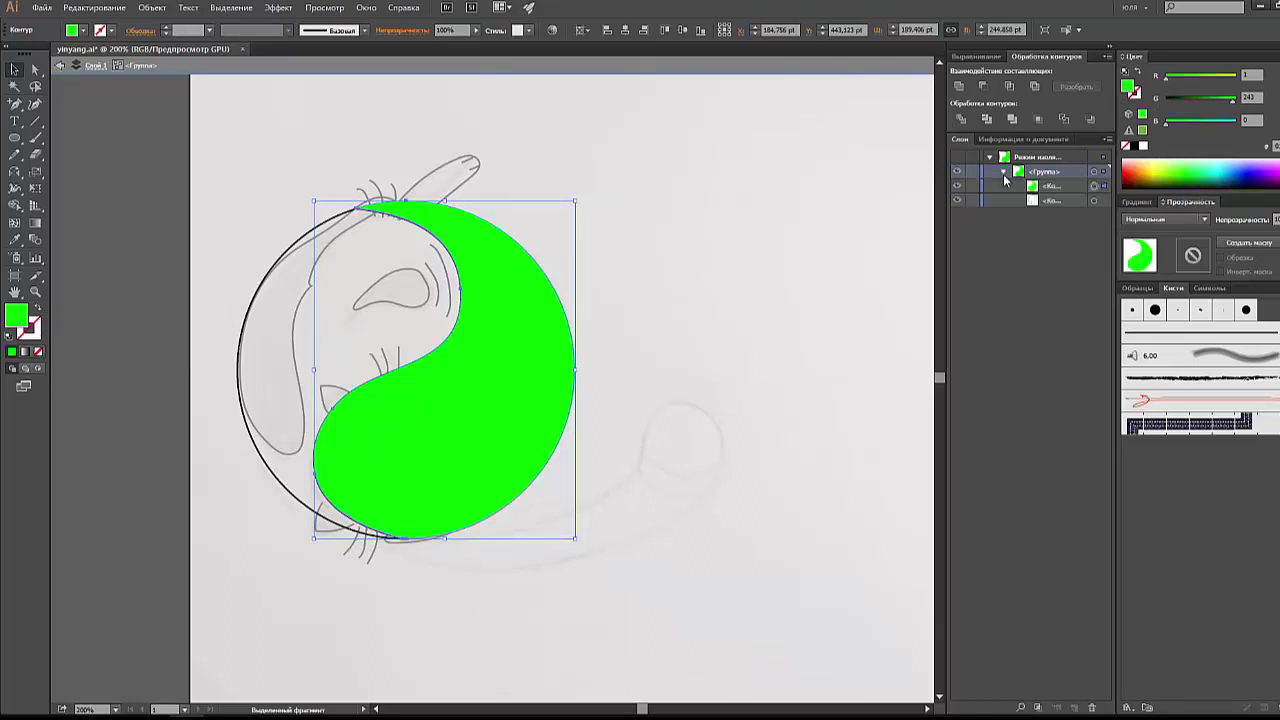
double_click(679, 270)
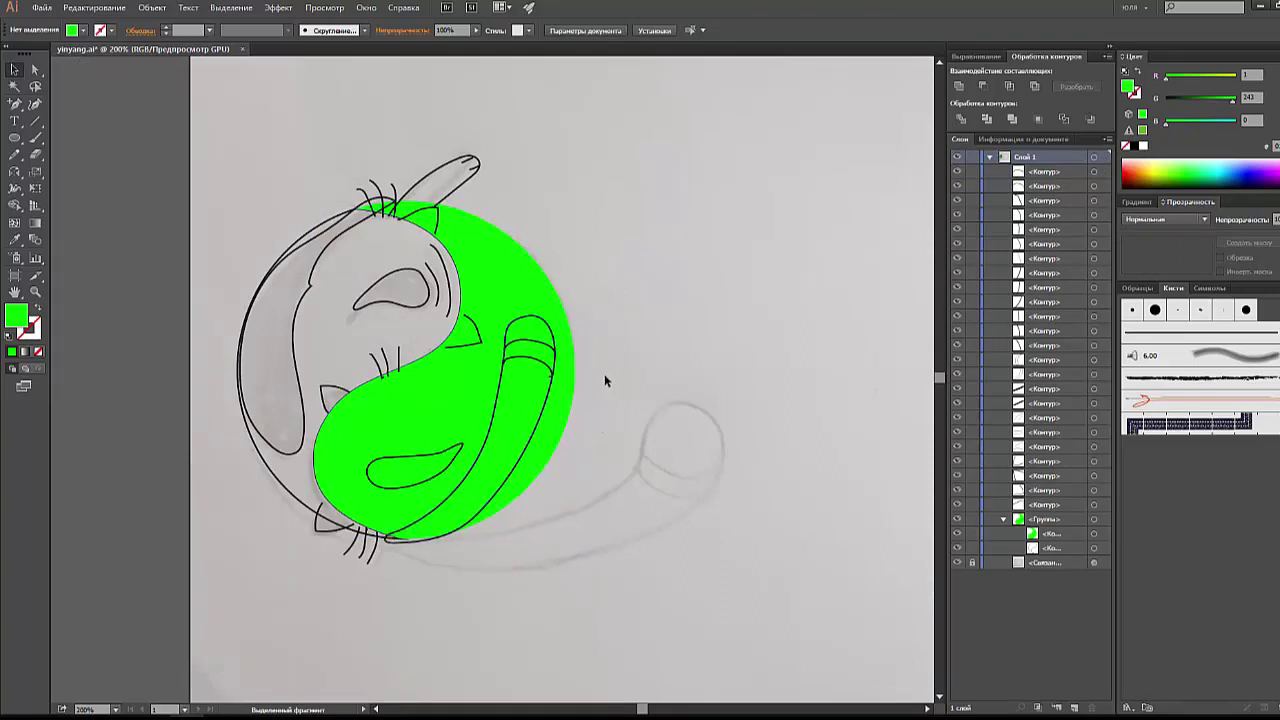
Step: Ungroup the green yin-yang halves
scroll(600, 400, "left", 2)
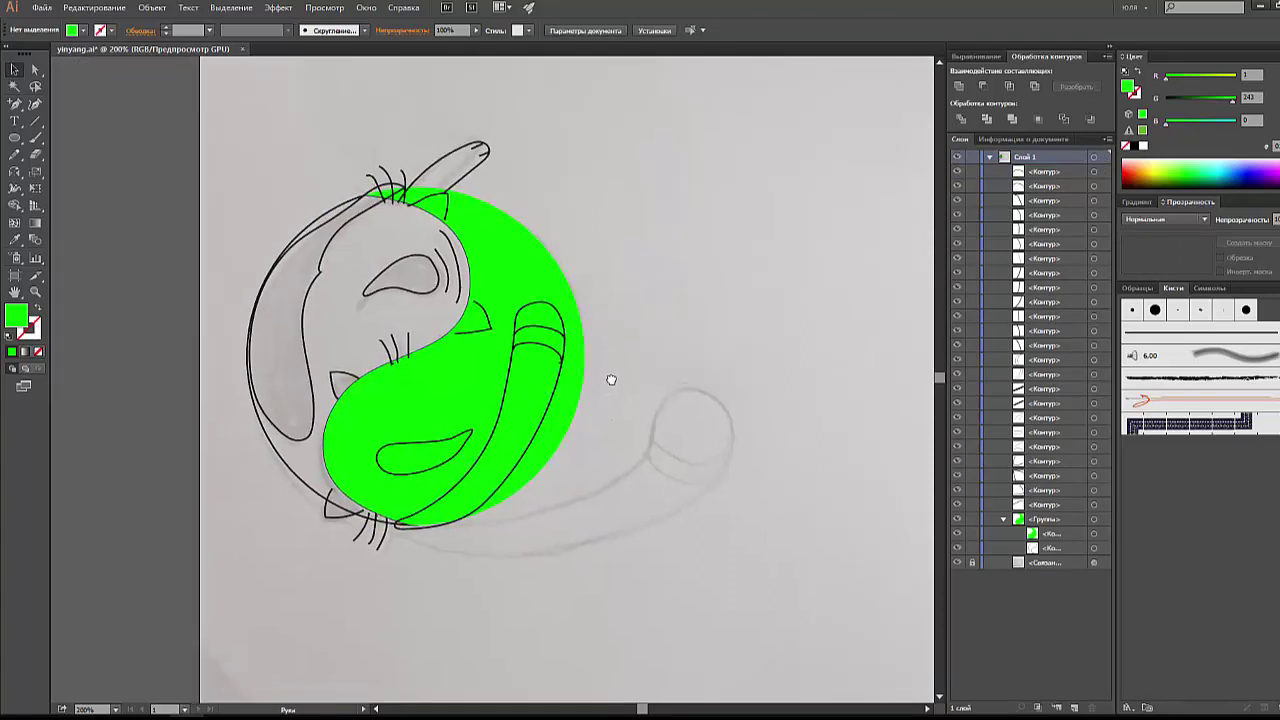
left_click(550, 293)
right_click(550, 293)
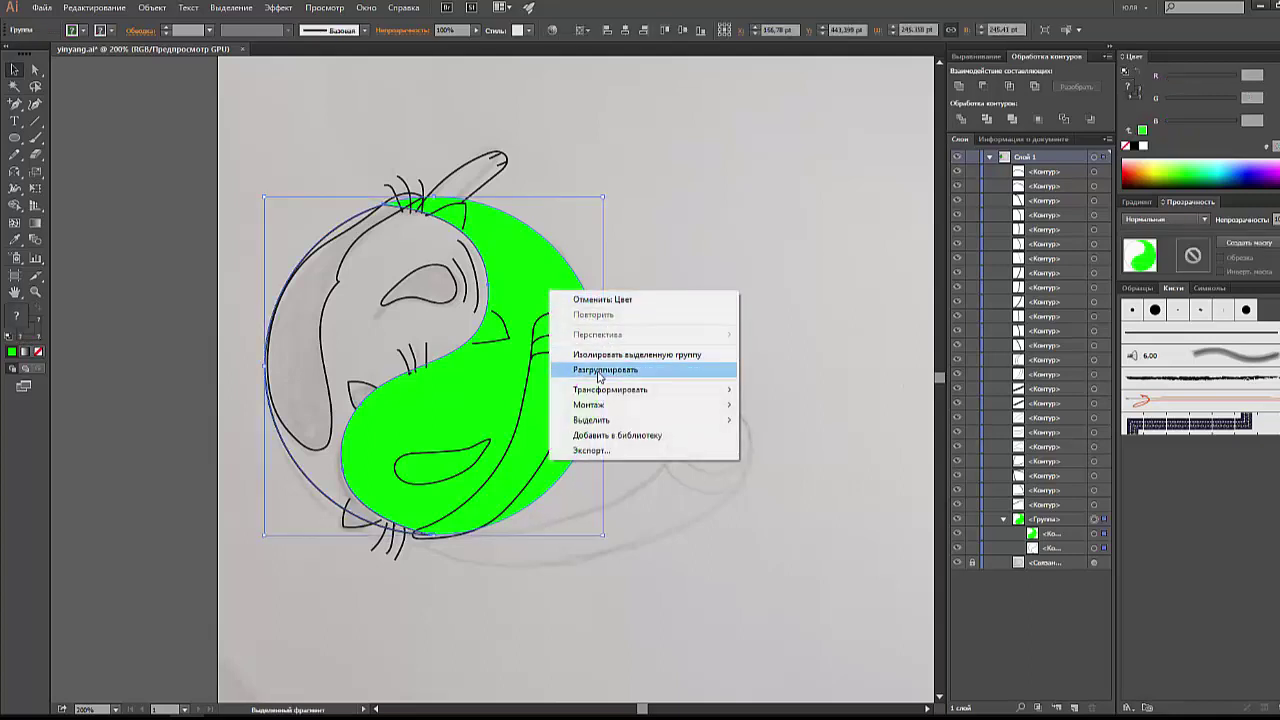
left_click(600, 372)
left_click(646, 311)
left_click(553, 277)
left_click(653, 338)
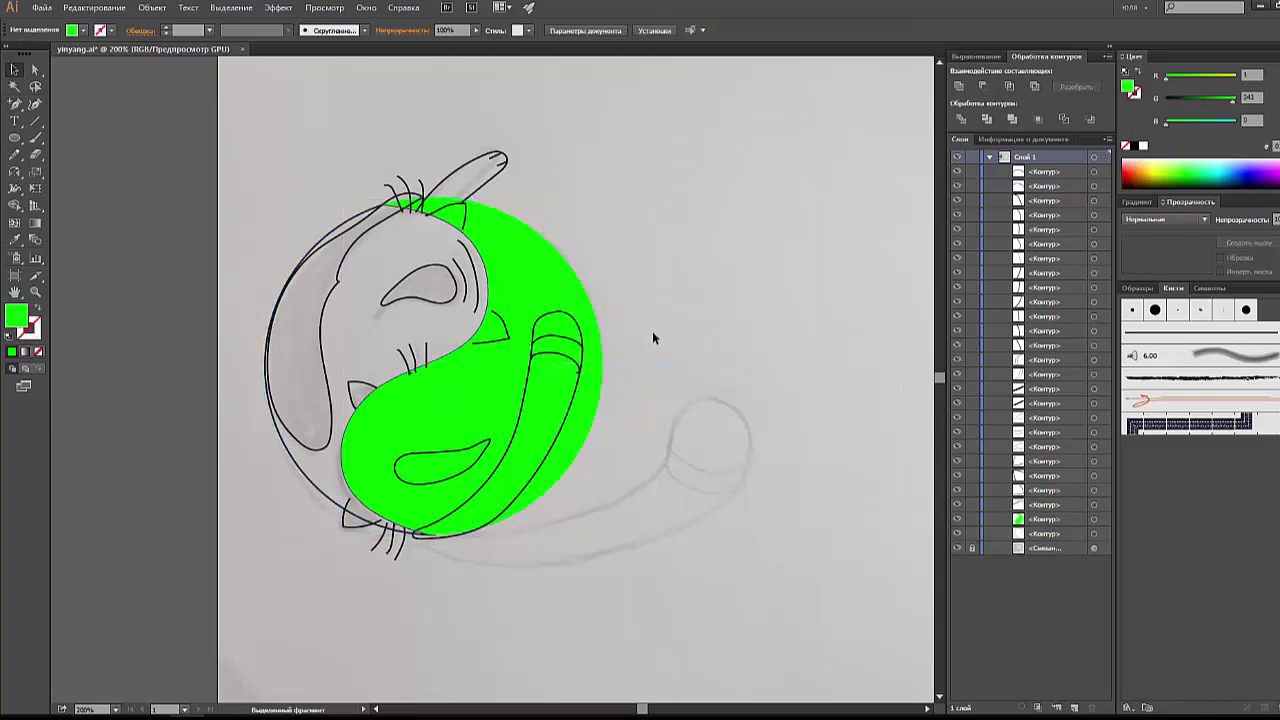
left_click(575, 288)
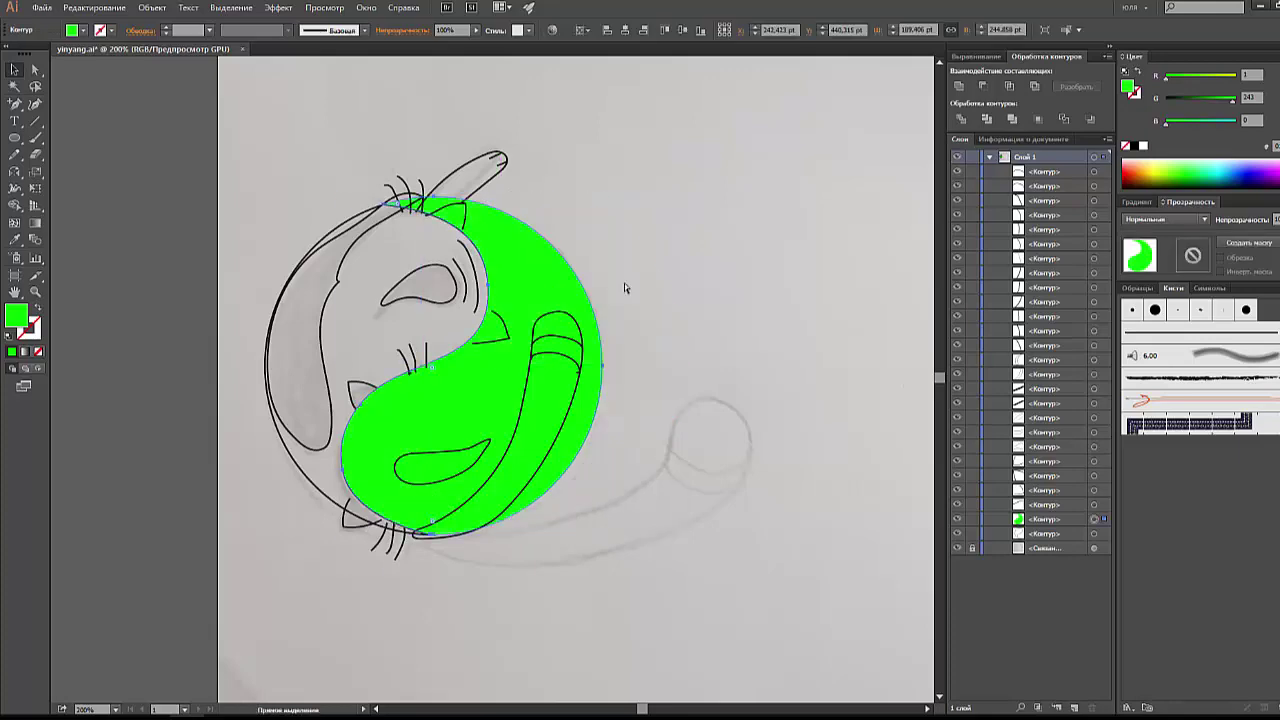
left_click(623, 288)
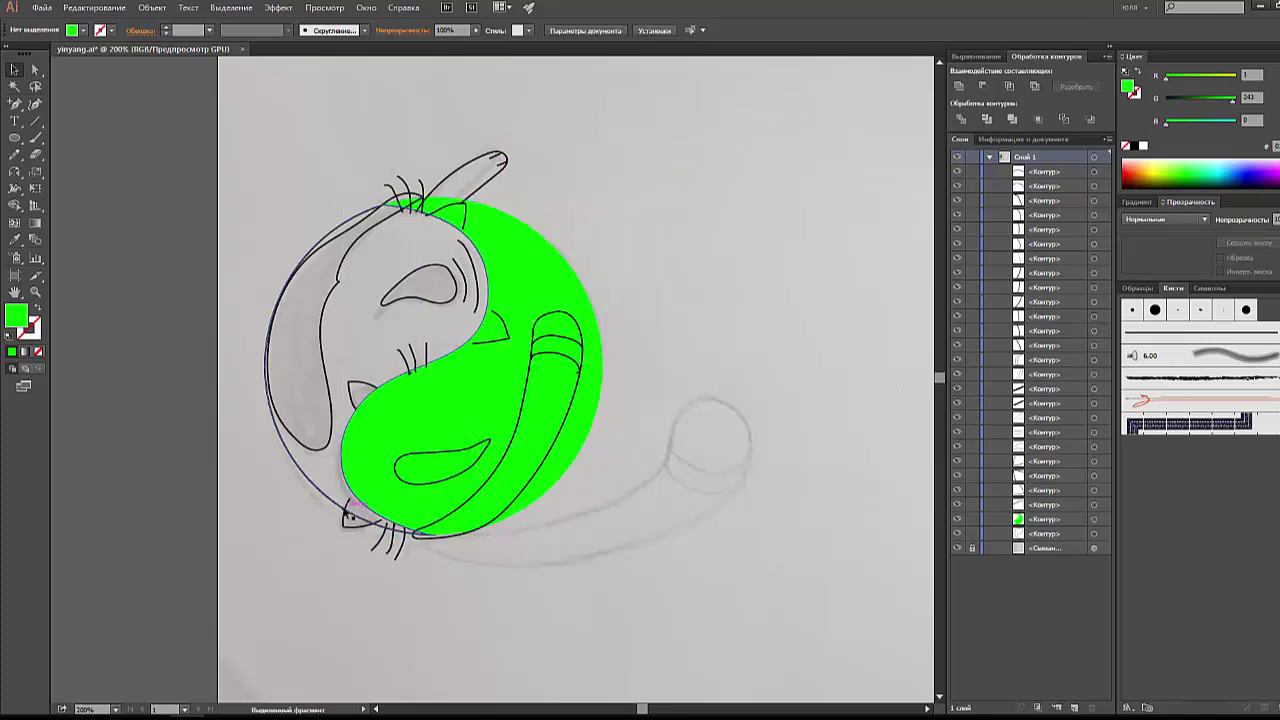
Step: Zoom in on the lower cat's head and nudge the small ear outline's top anchor slightly
key("z")
mouse_move(312, 530)
left_mouse_down()
mouse_move(400, 480)
mouse_move(380, 486)
mouse_move(418, 440)
left_mouse_up()
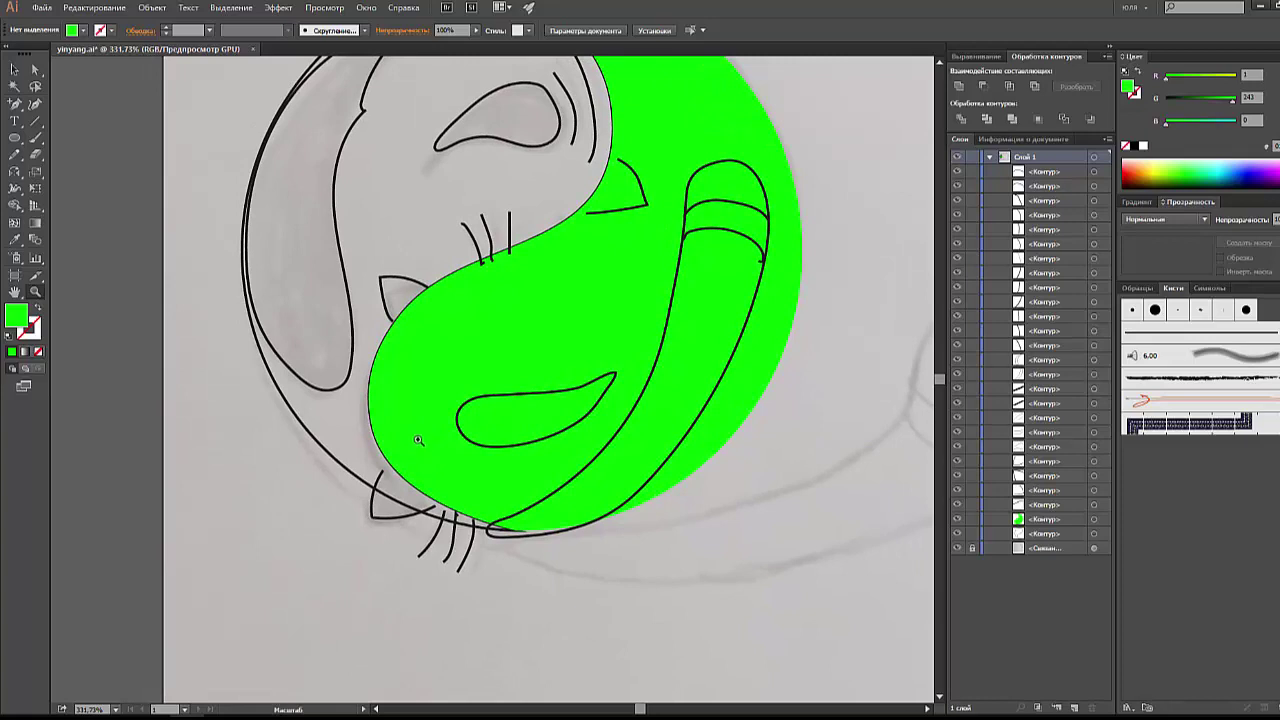
key("v")
left_click(378, 484)
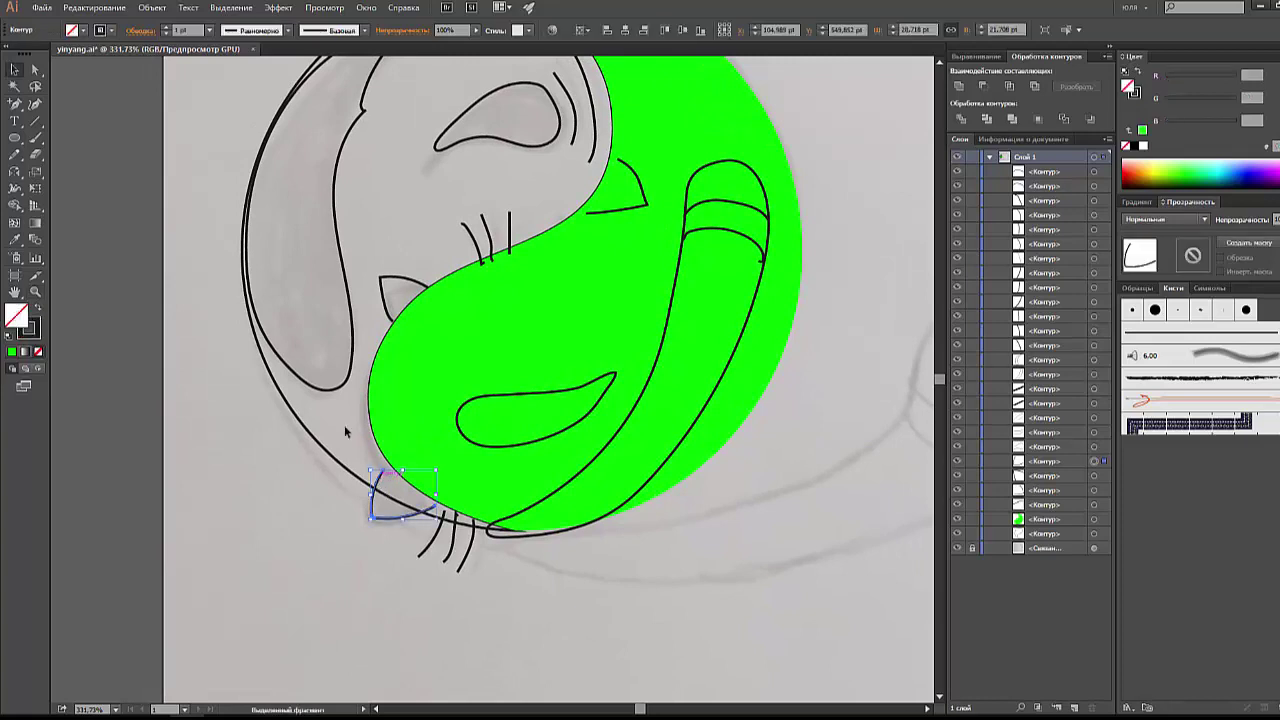
left_click(35, 70)
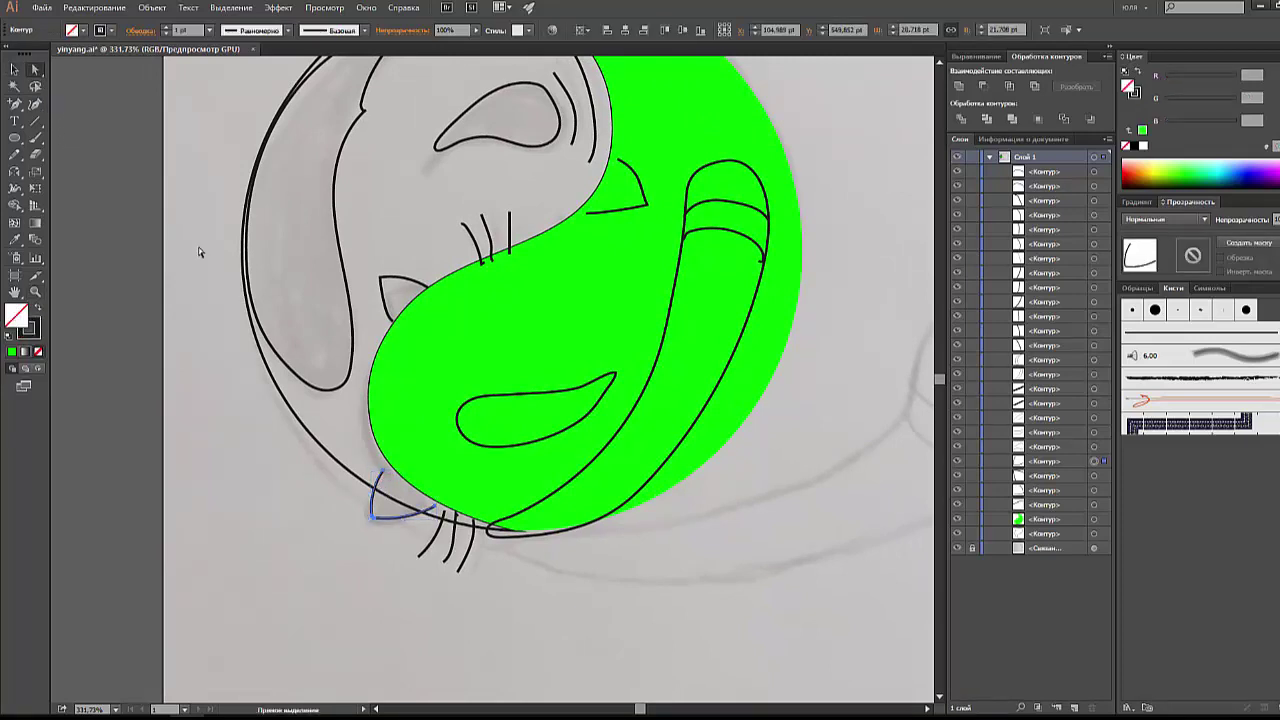
left_click(385, 464)
left_click_drag(444, 511, 450, 512)
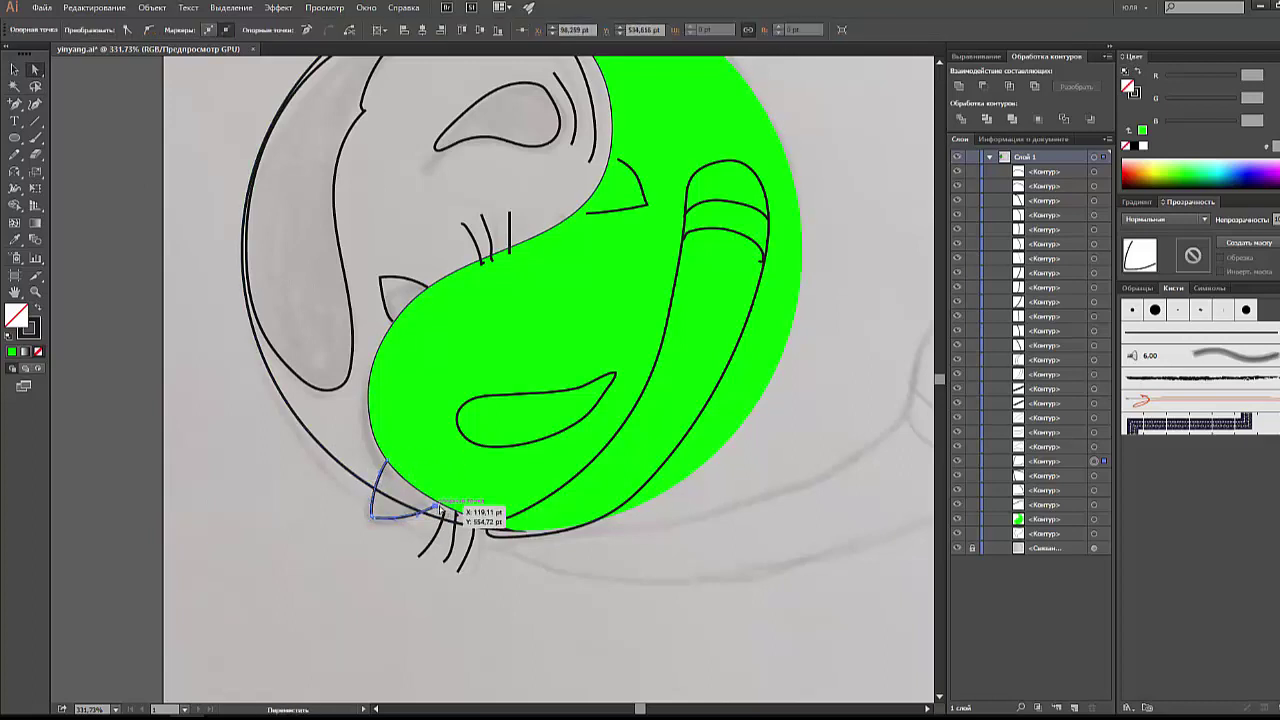
left_click(14, 70)
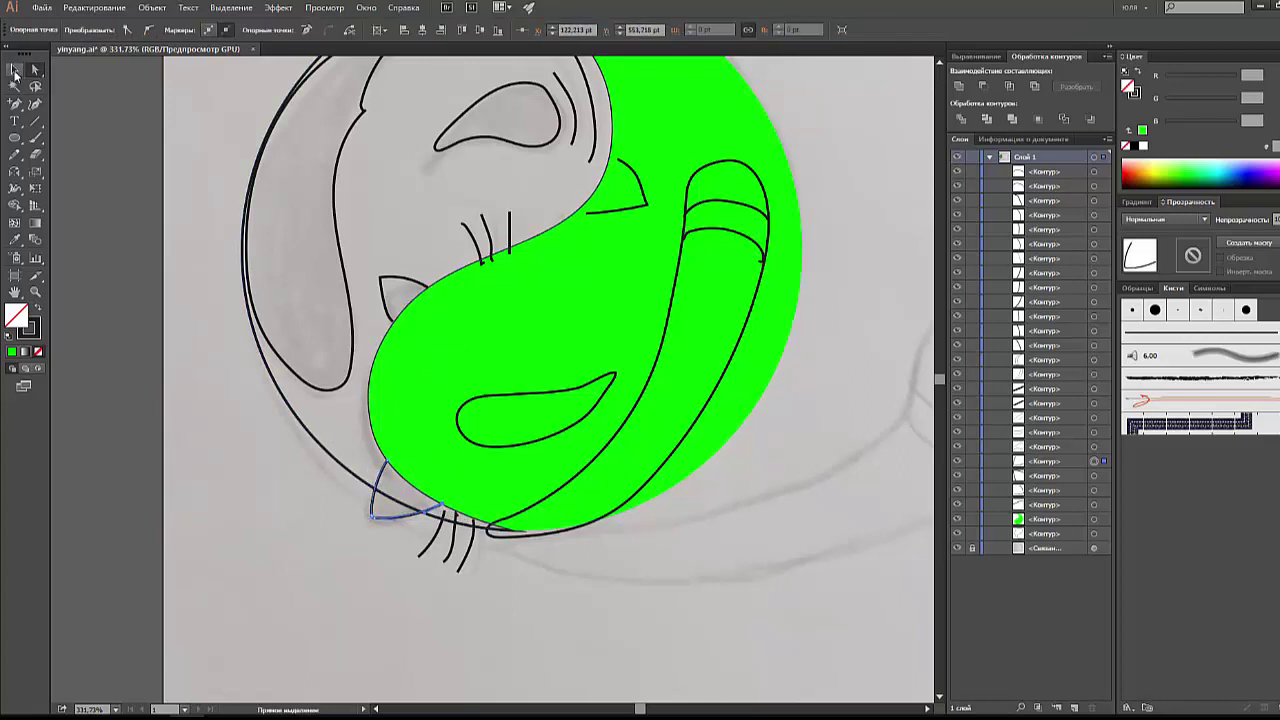
key("ctrl+shift+a")
left_click(13, 140)
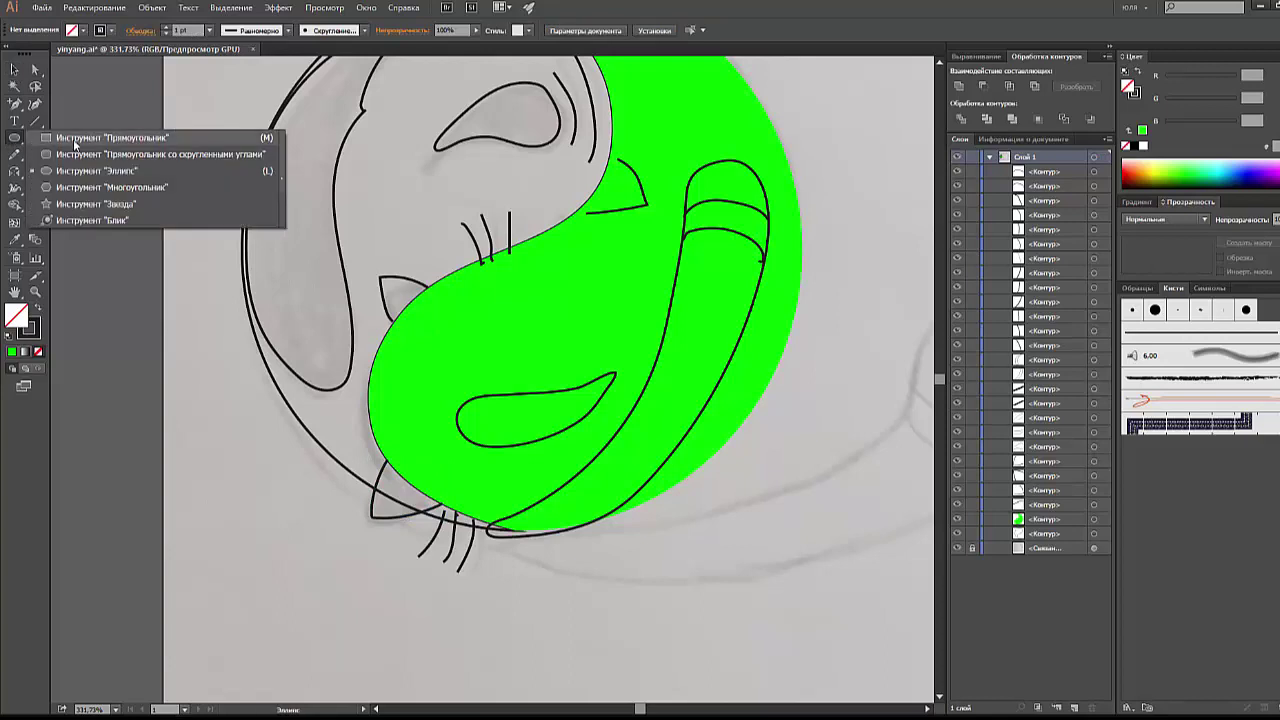
Step: Draw a small three-point star triangle beside the circle's lower-left edge
left_click(75, 203)
left_click_drag(257, 450, 250, 499)
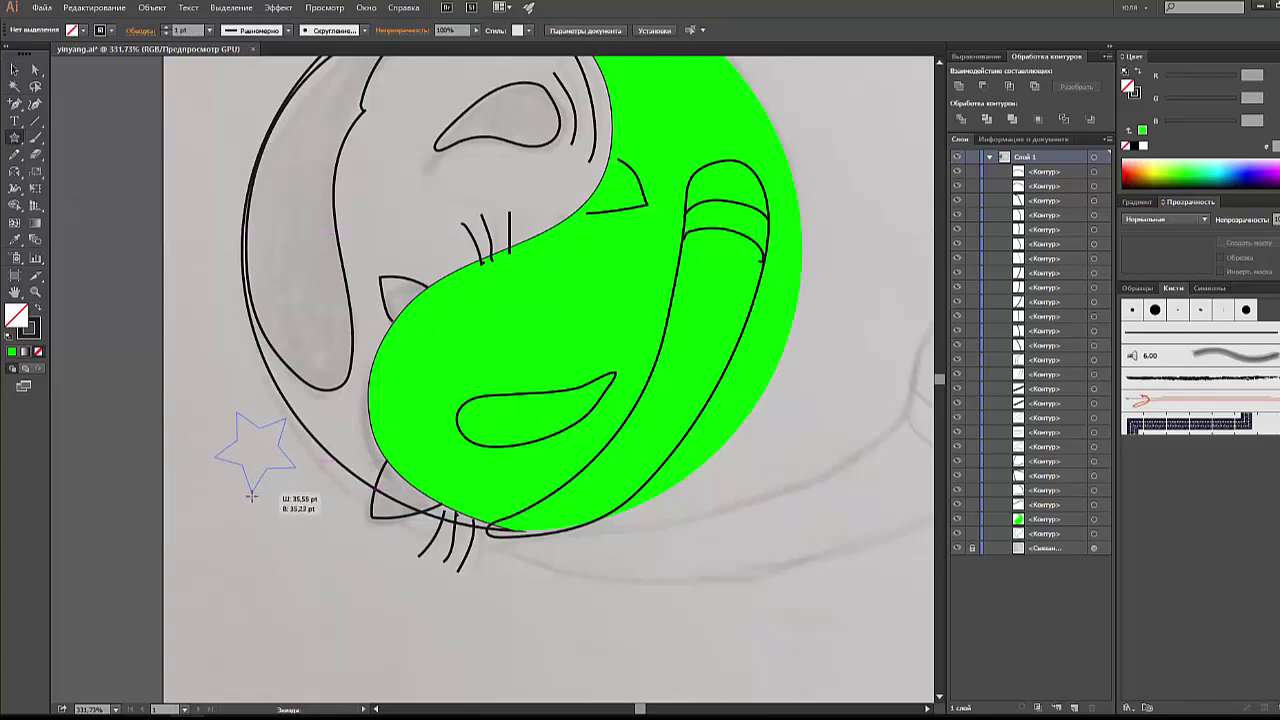
key("Down")
key("Down")
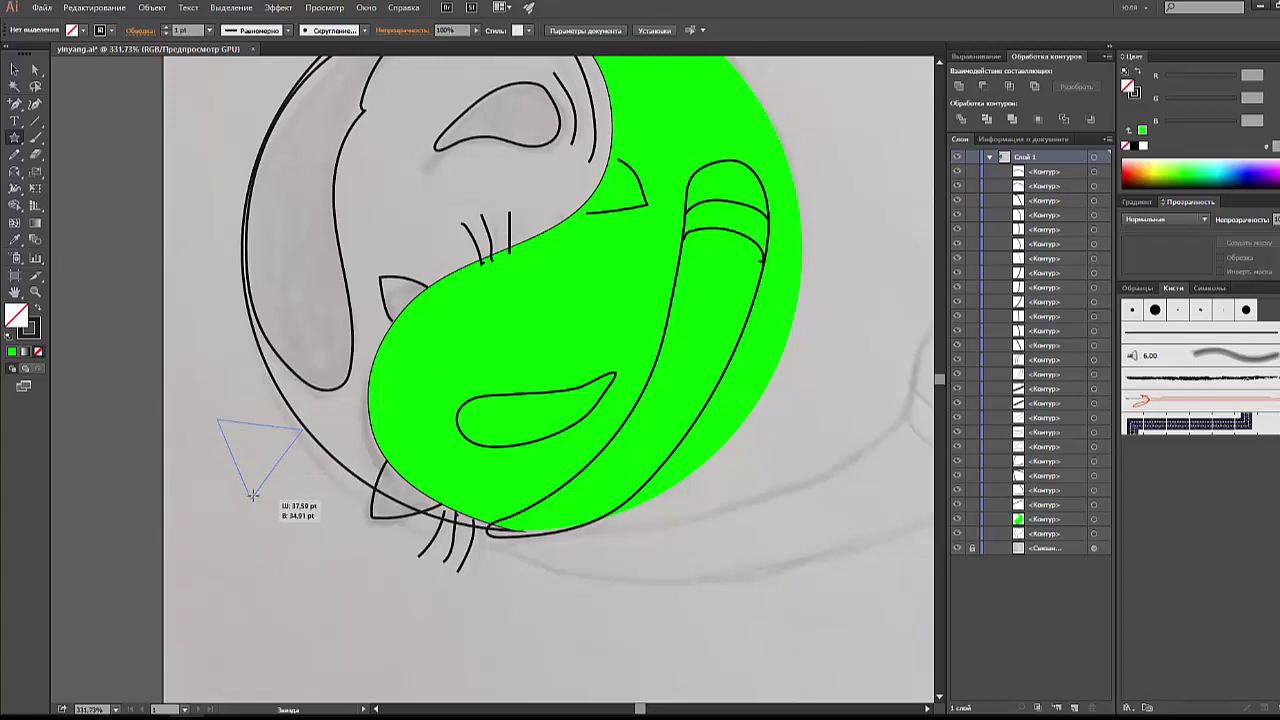
left_click_drag(252, 494, 257, 553)
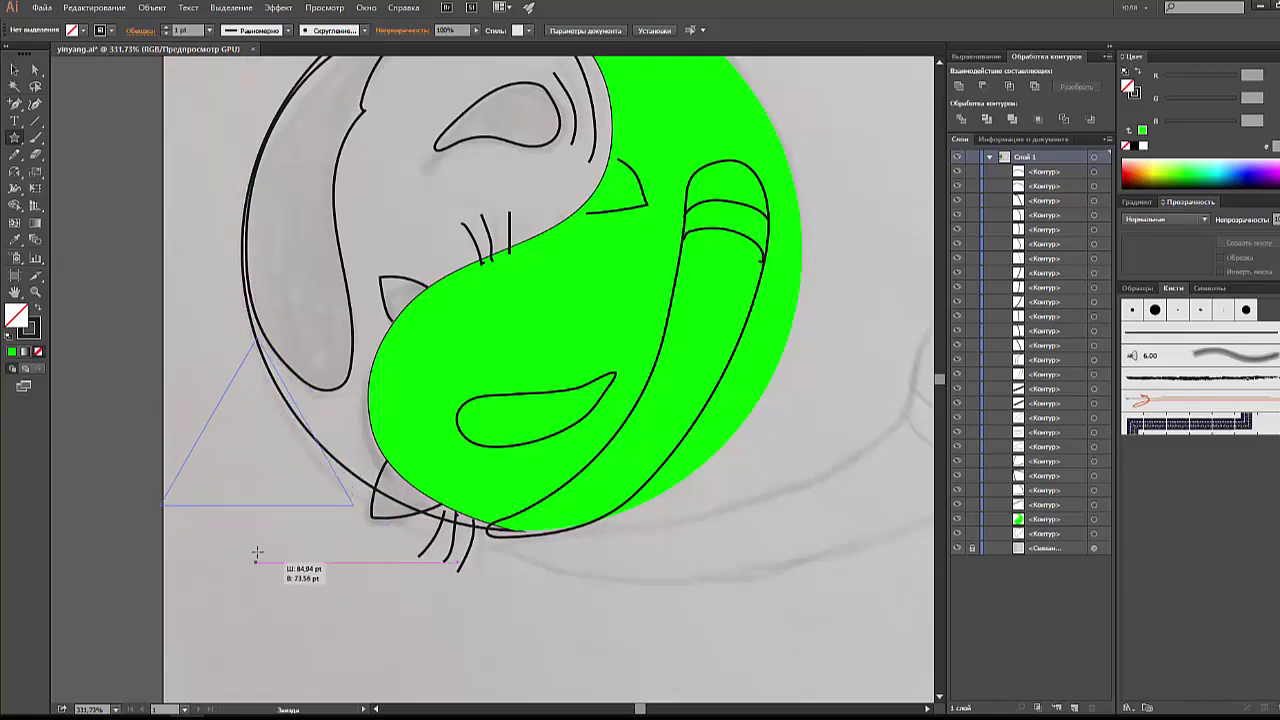
left_click_drag(257, 553, 268, 505)
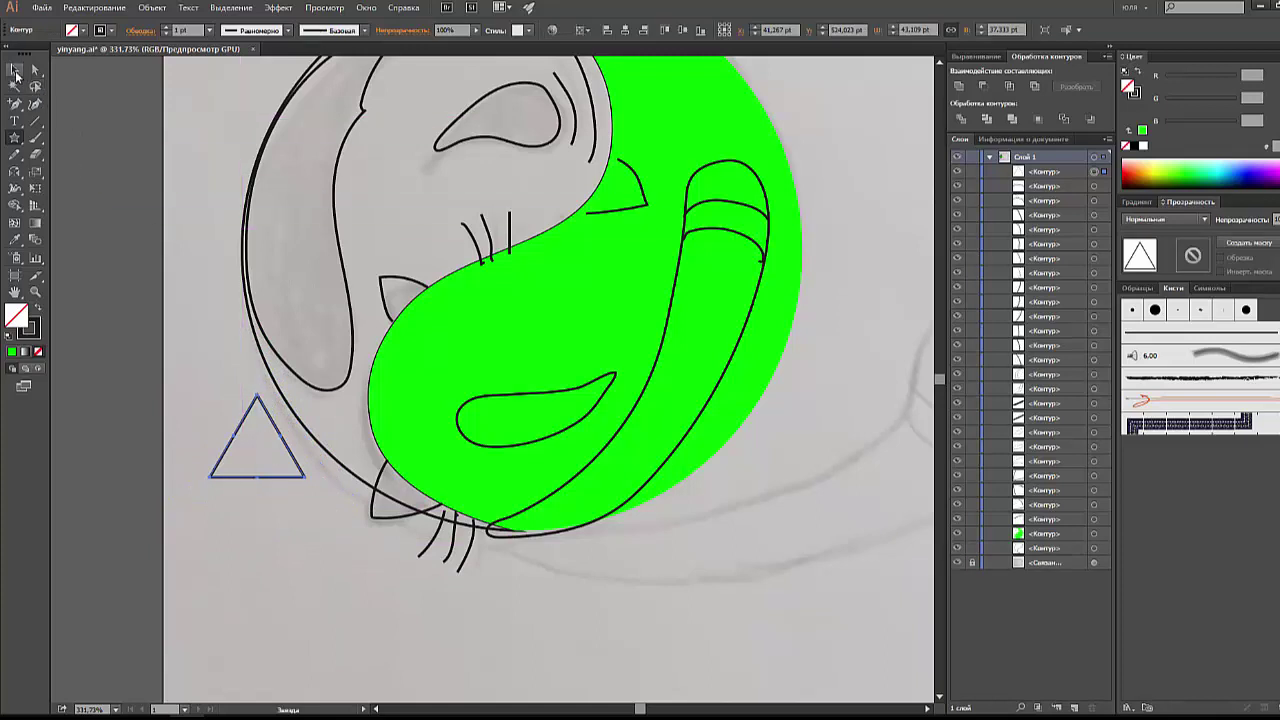
left_click(16, 72)
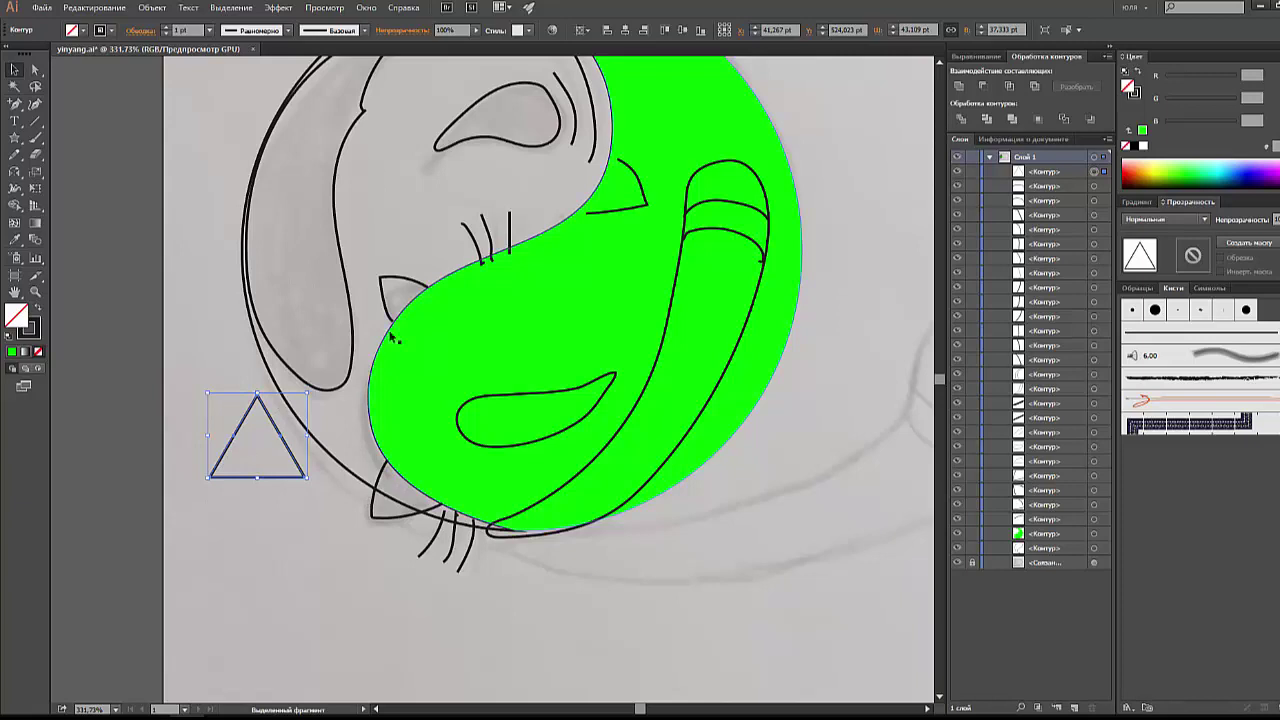
left_click_drag(515, 192, 501, 267)
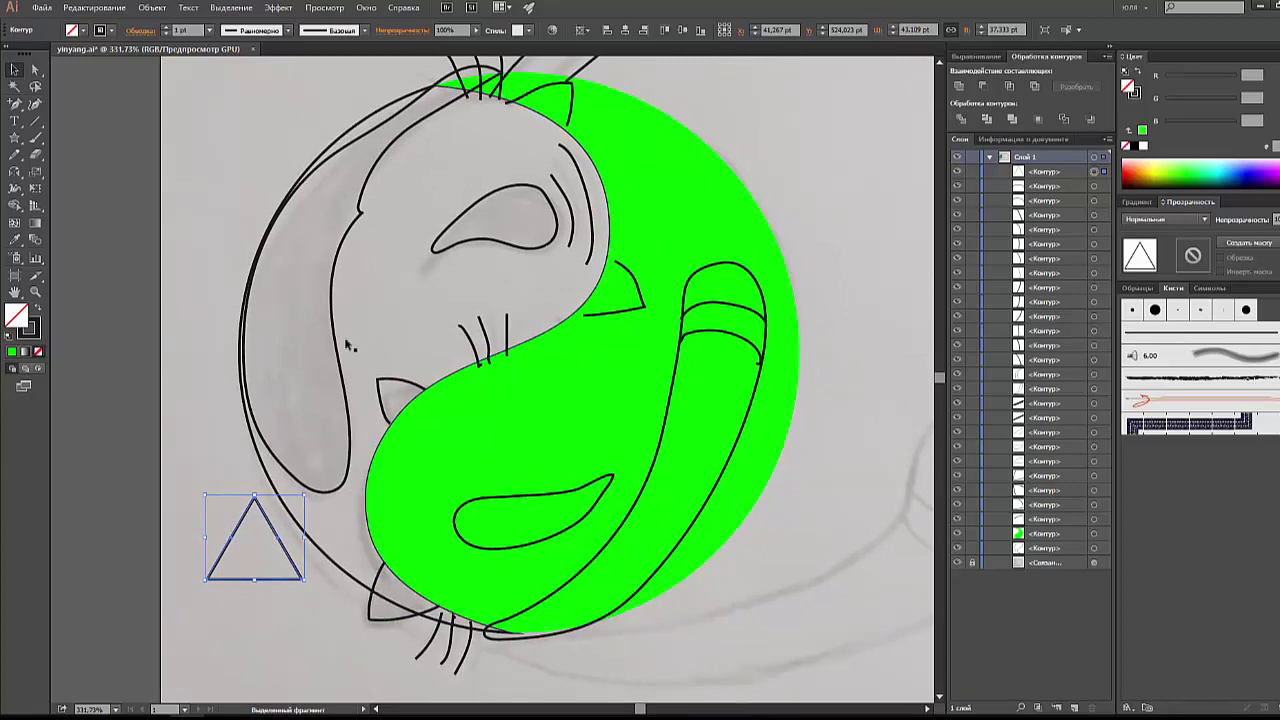
Step: Apply a horizontal Arc warp with 26% bend to the triangle
left_click(278, 8)
mouse_move(306, 86)
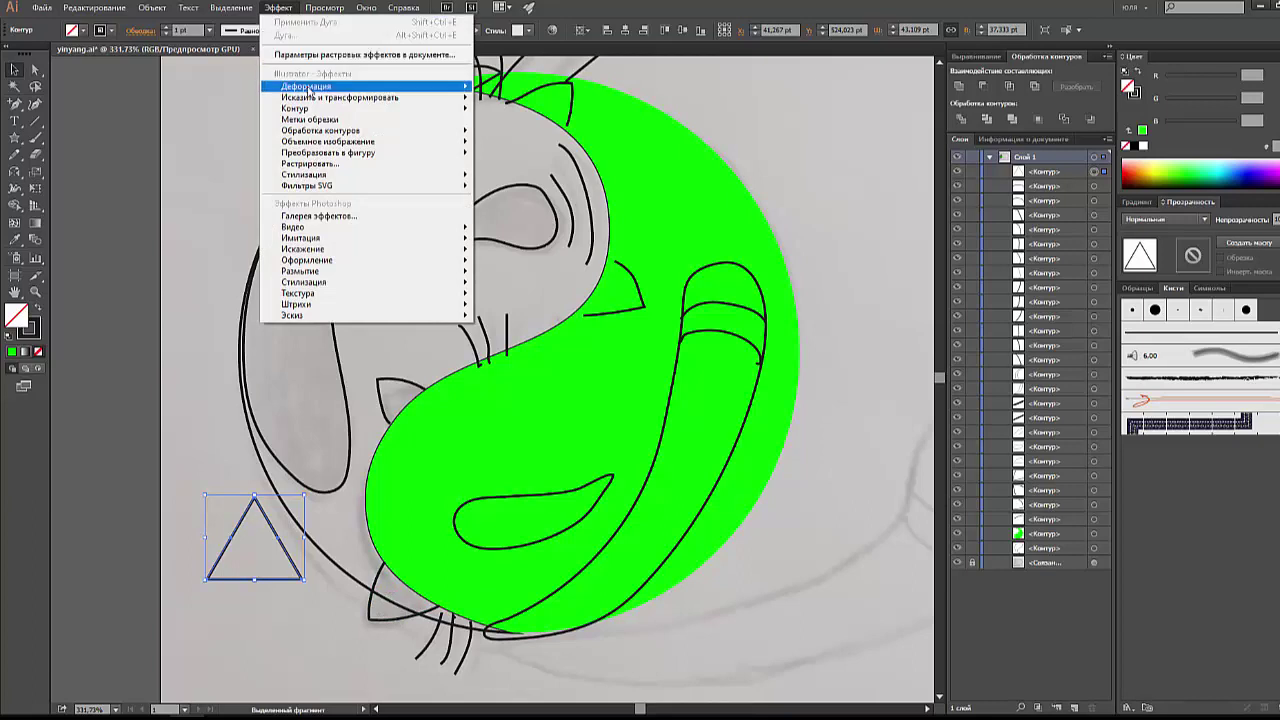
left_click(503, 88)
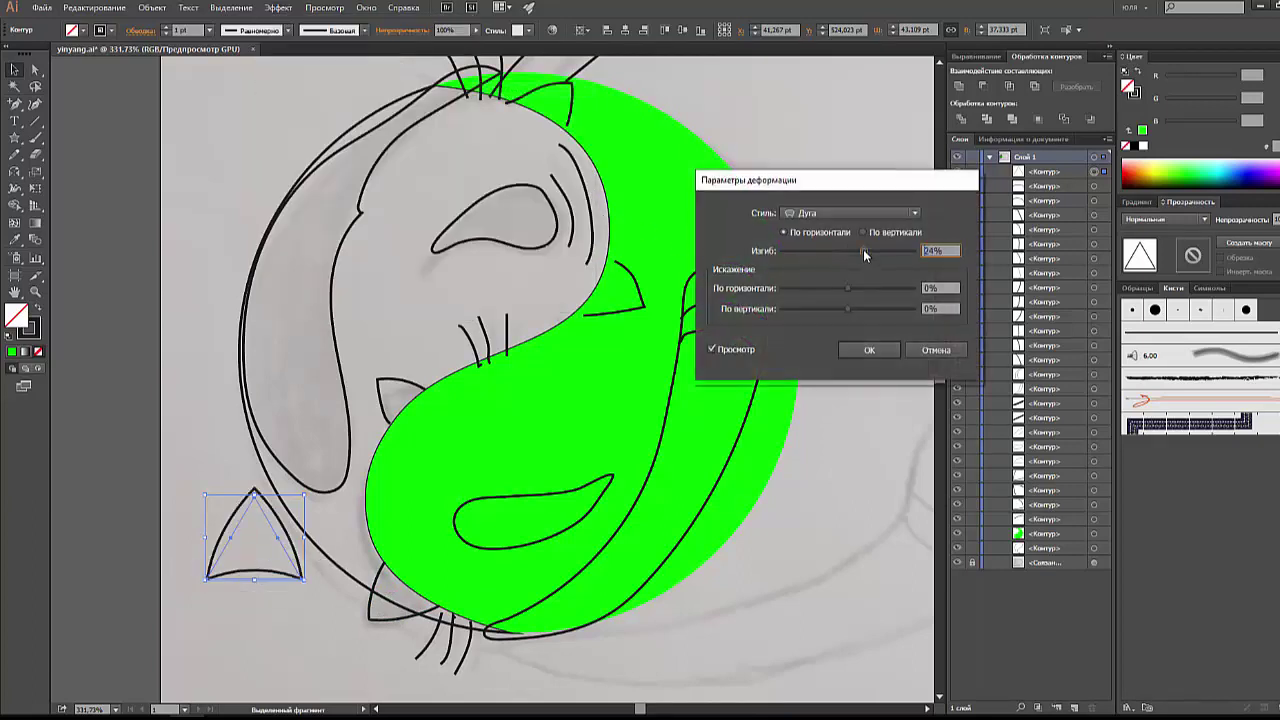
left_click_drag(864, 252, 866, 255)
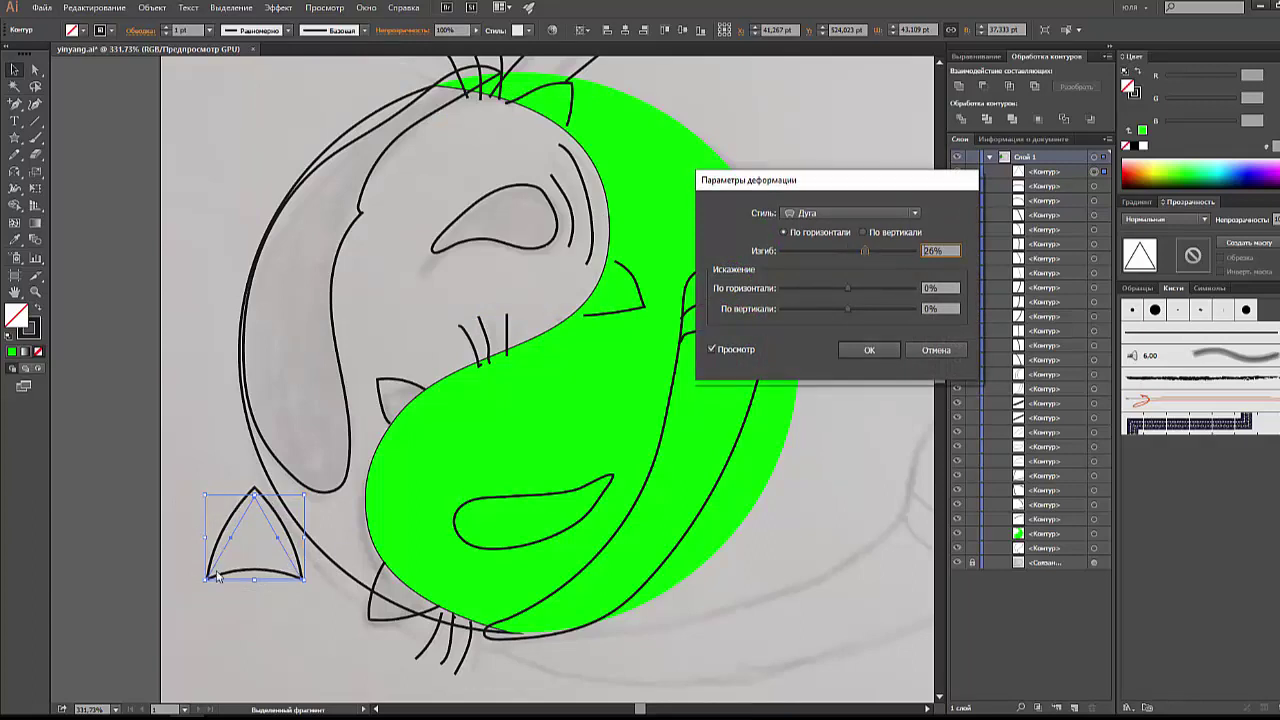
left_click(805, 213)
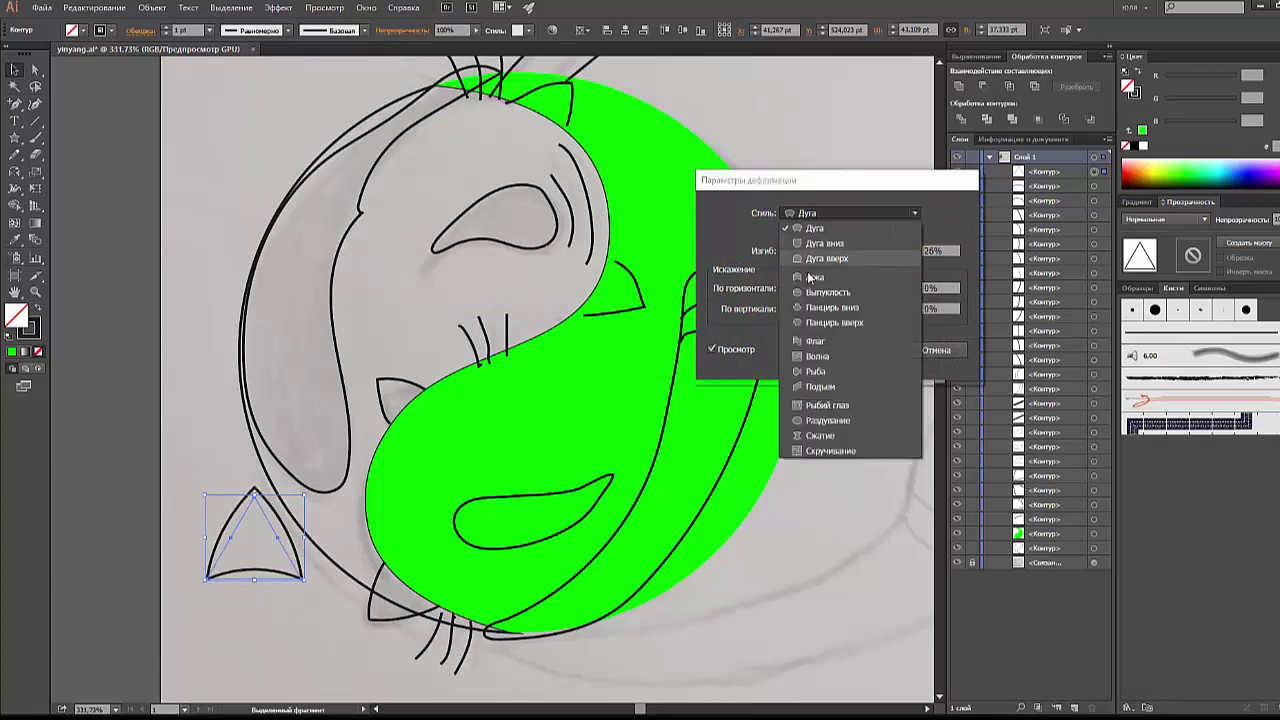
left_click(815, 231)
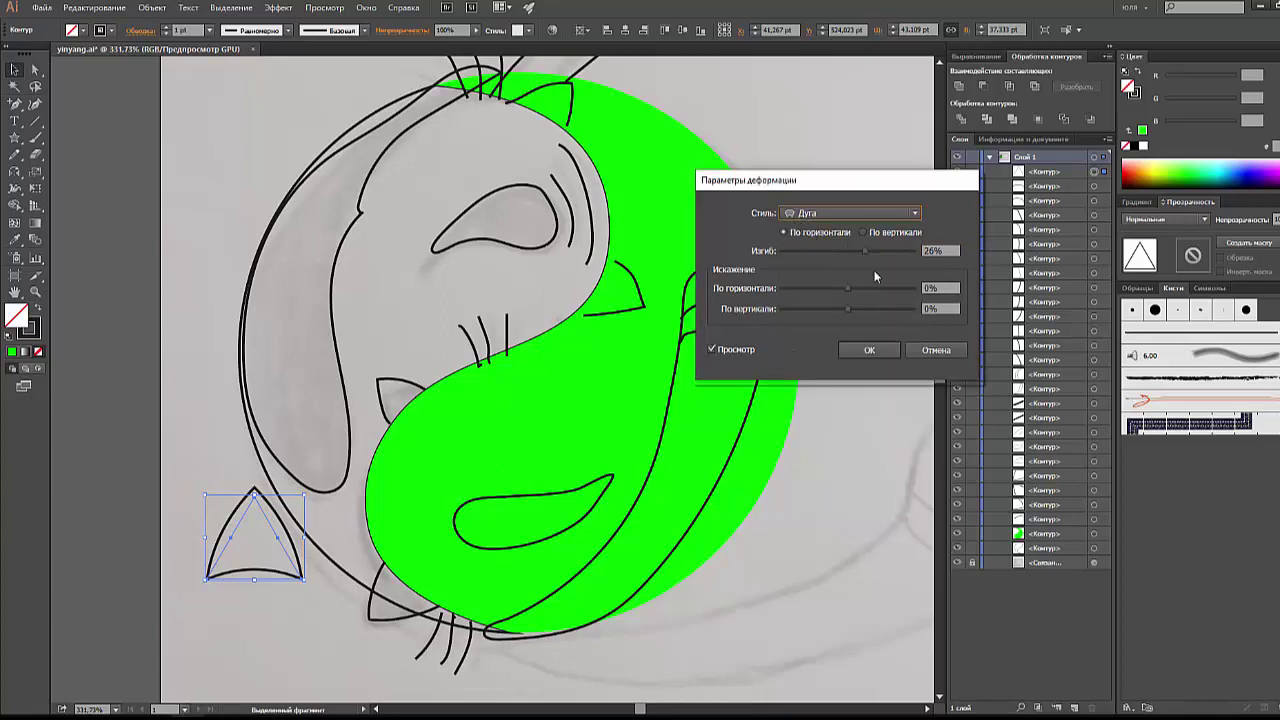
left_click(886, 350)
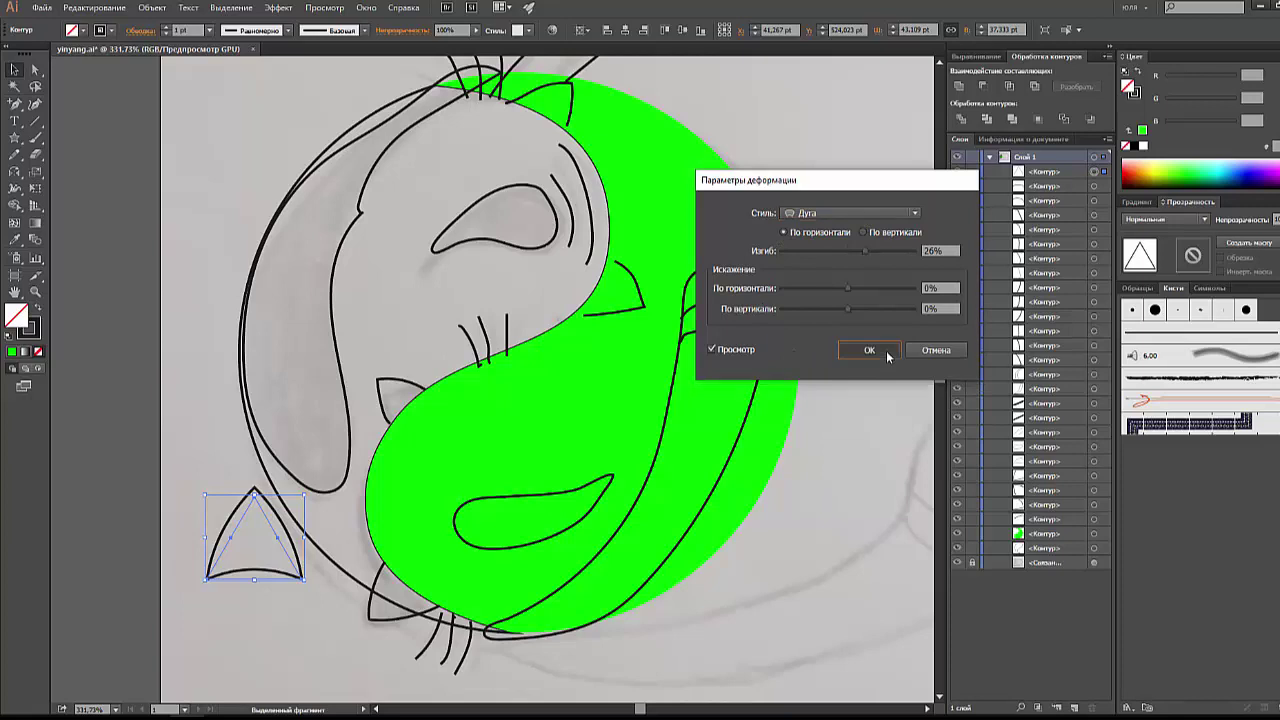
left_click(222, 585)
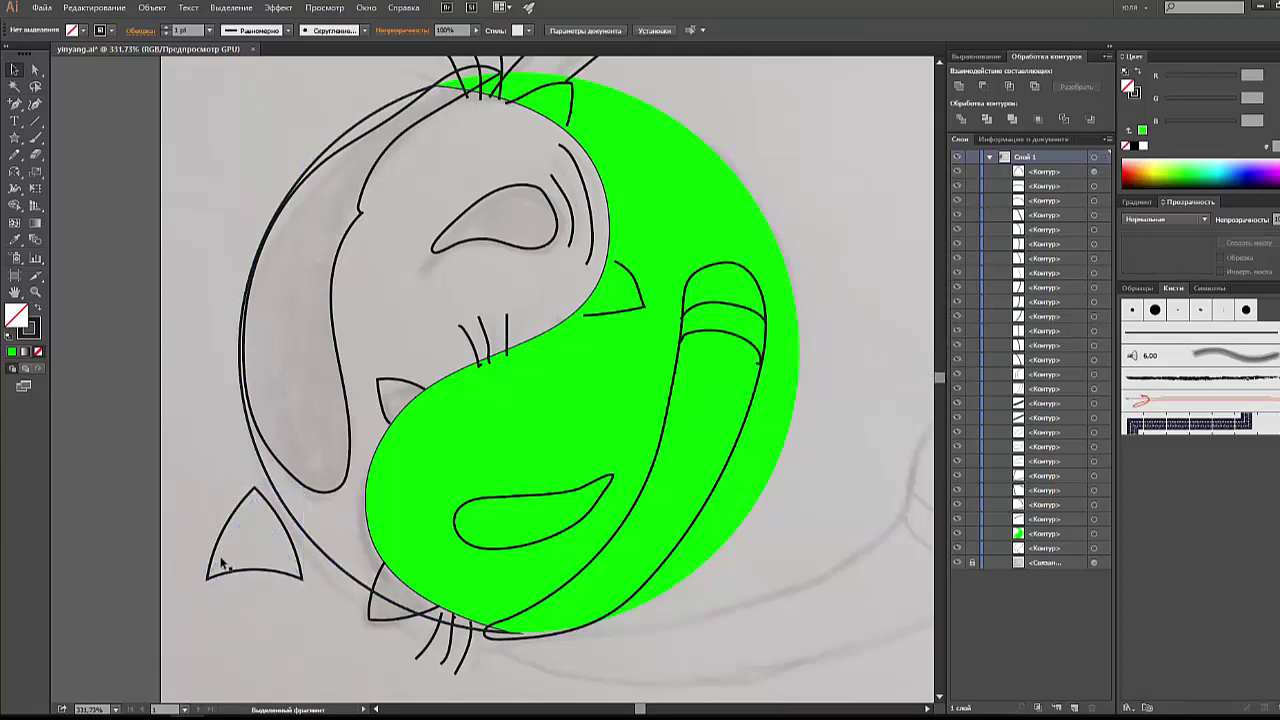
left_click(222, 568)
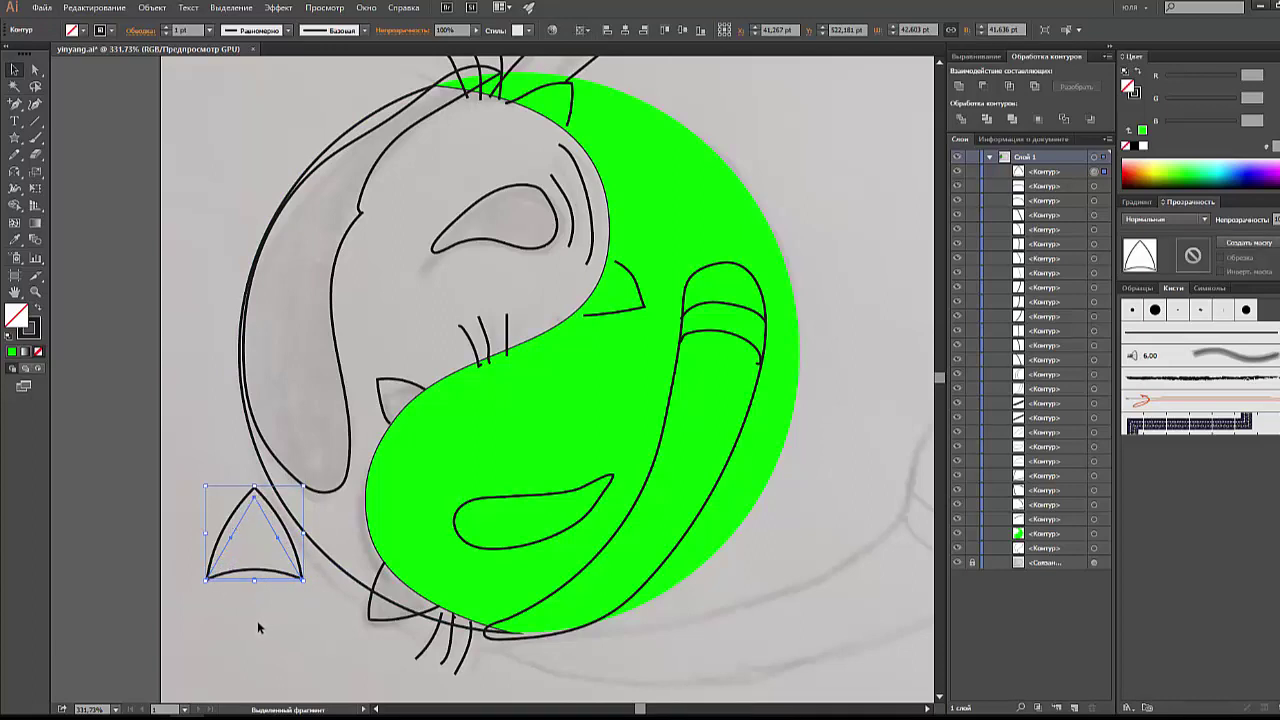
Step: Expand the warped triangle's appearance into an ordinary curved path
left_click(155, 13)
left_click(178, 170)
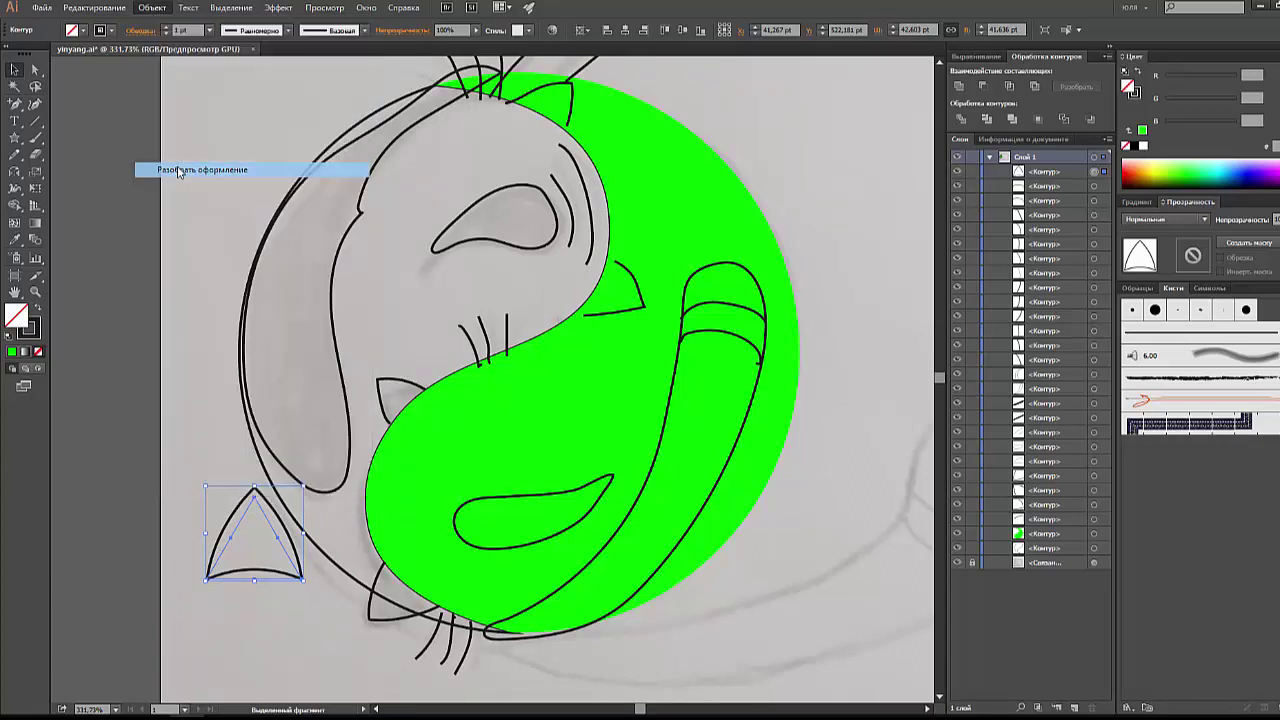
left_click(187, 462)
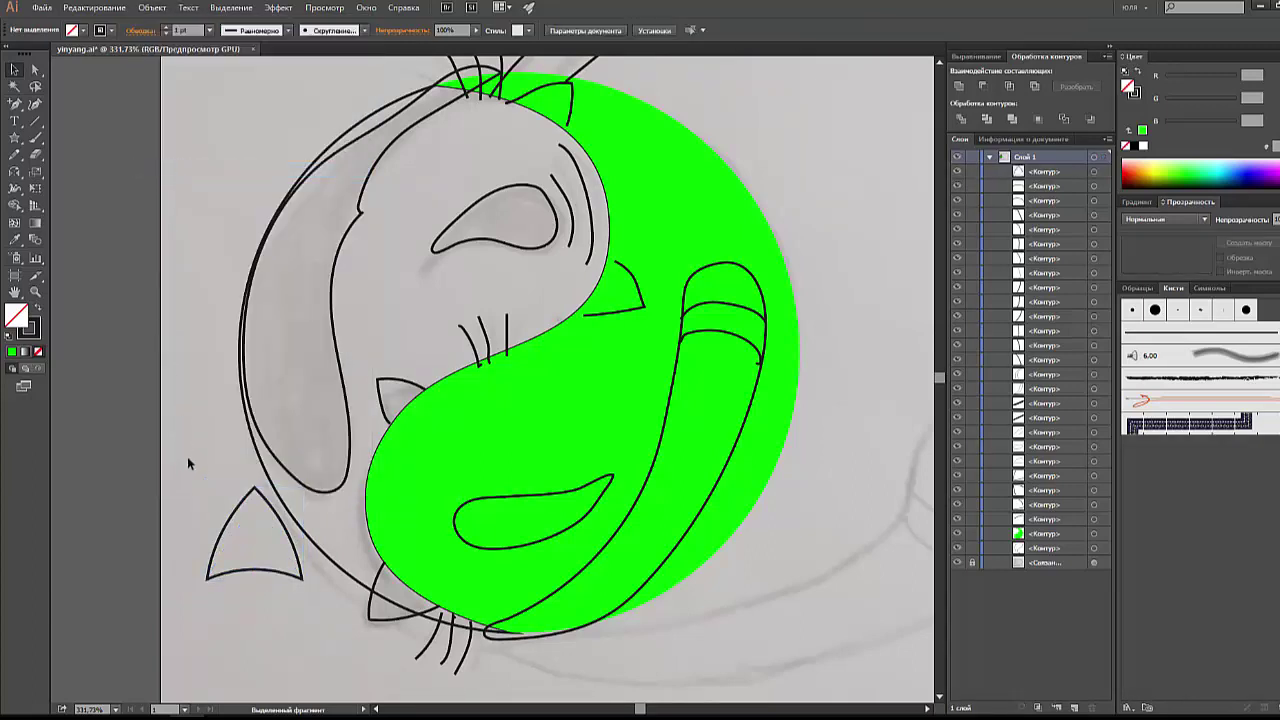
Step: Cut off the triangle's base with the Scissors tool and delete it
left_click(235, 536)
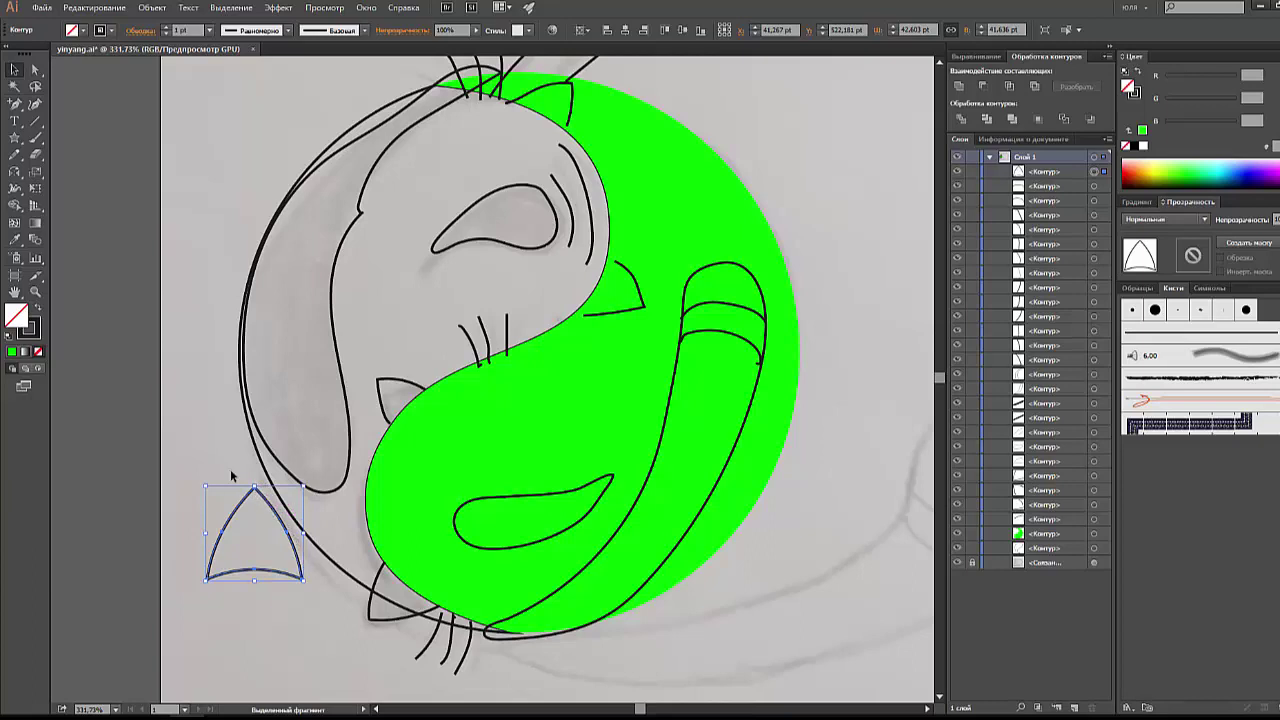
left_click(40, 156)
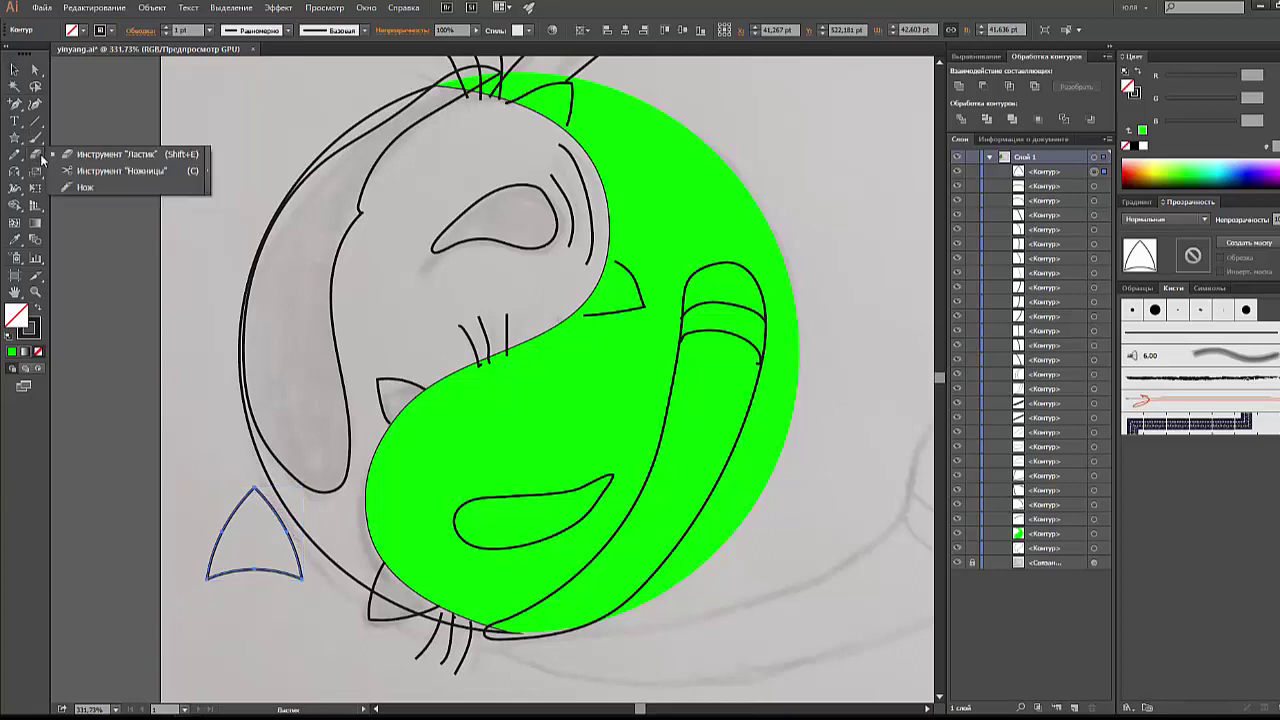
left_click(193, 172)
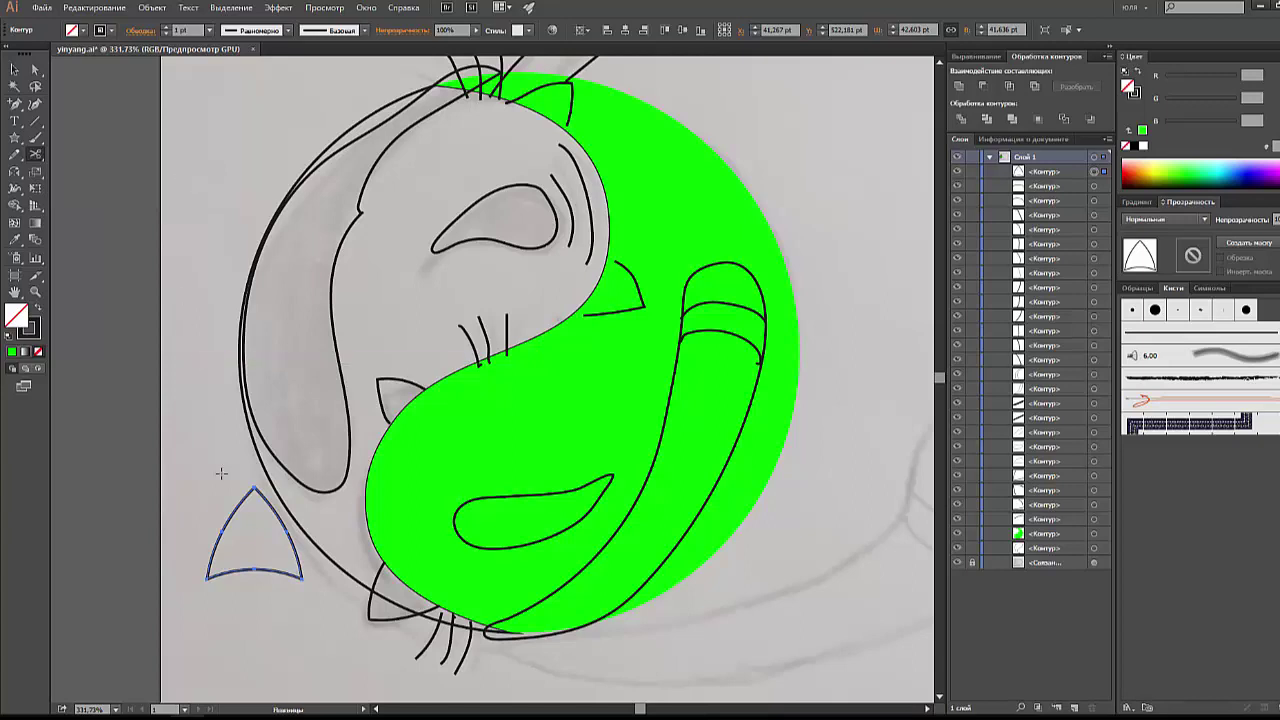
left_click(210, 576)
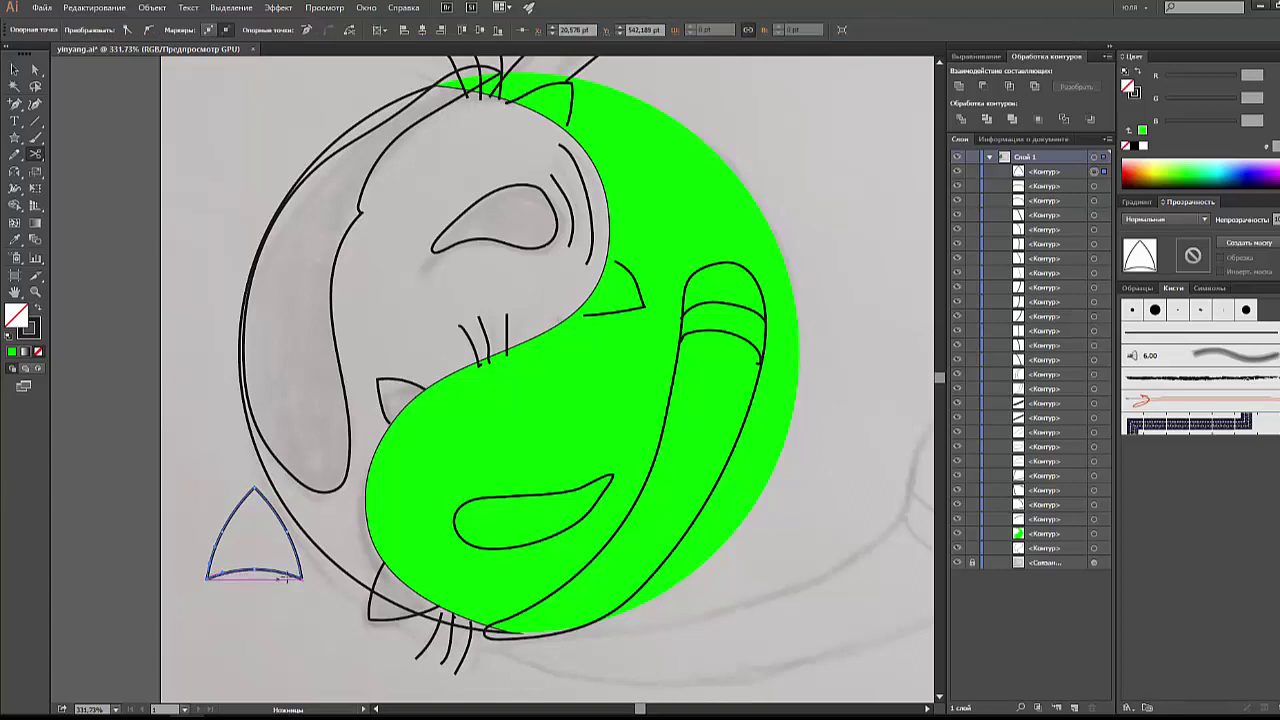
left_click(306, 578)
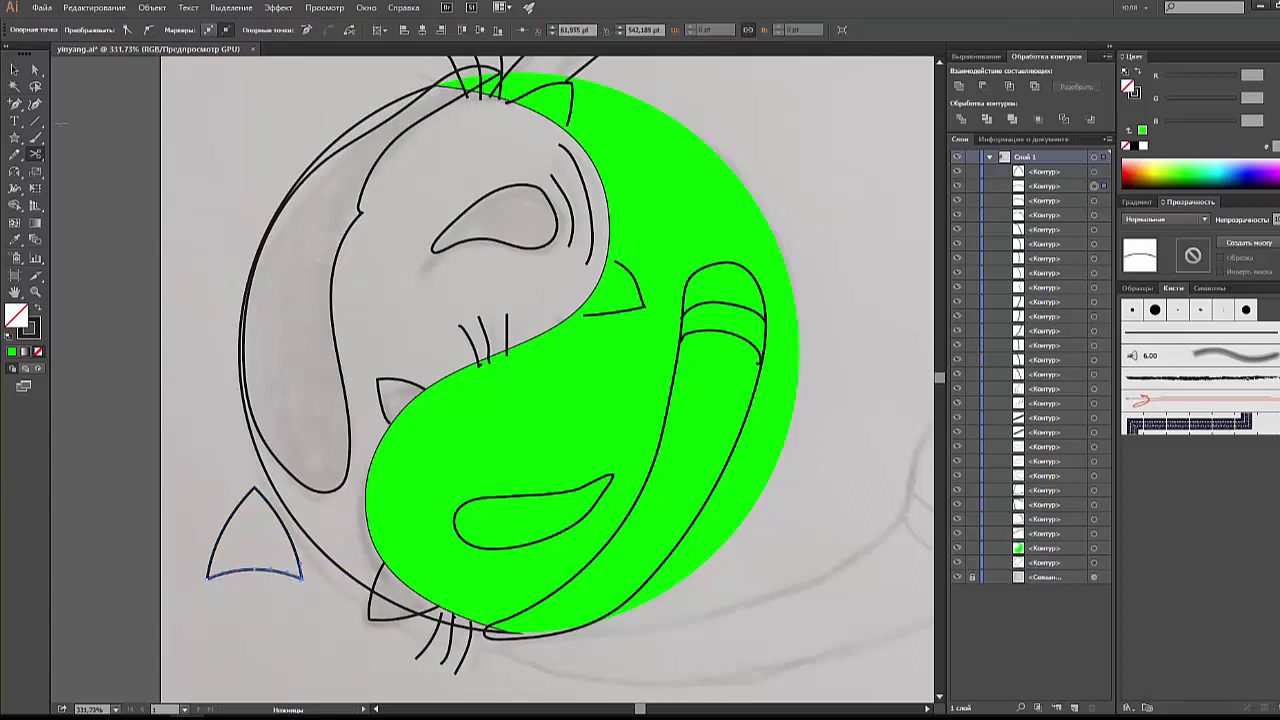
left_click(14, 70)
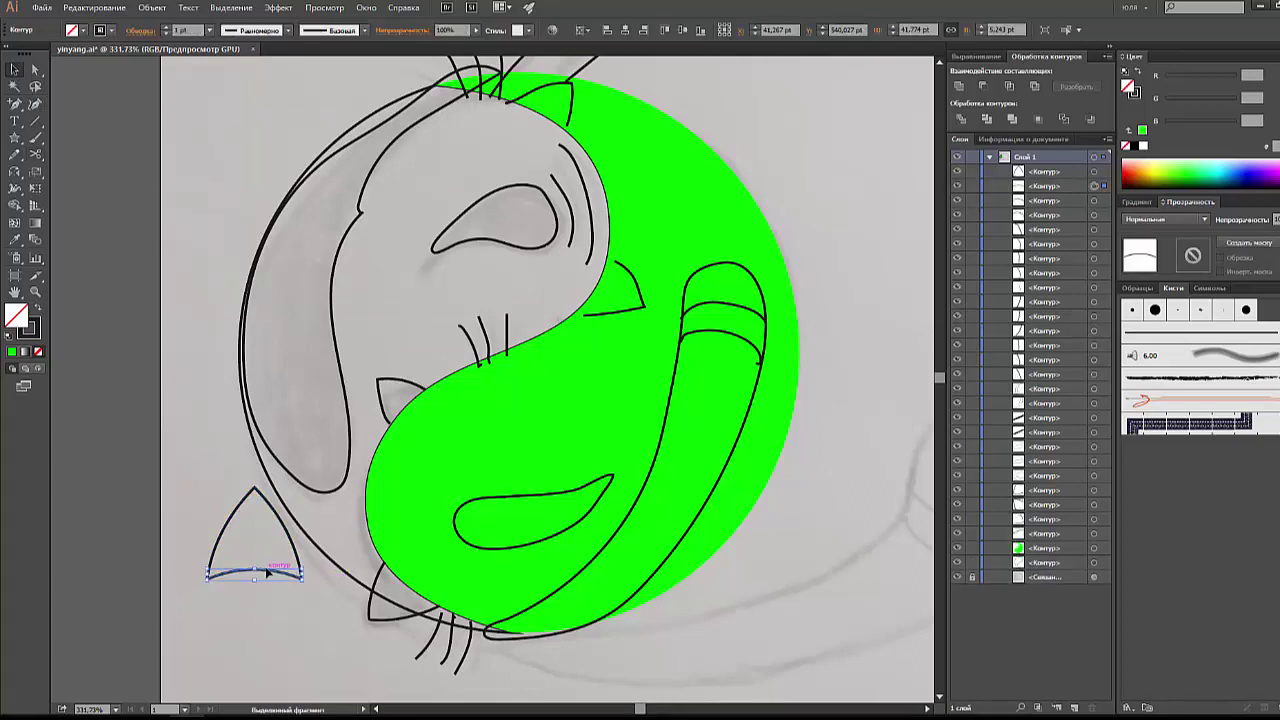
left_click_drag(255, 574, 256, 601)
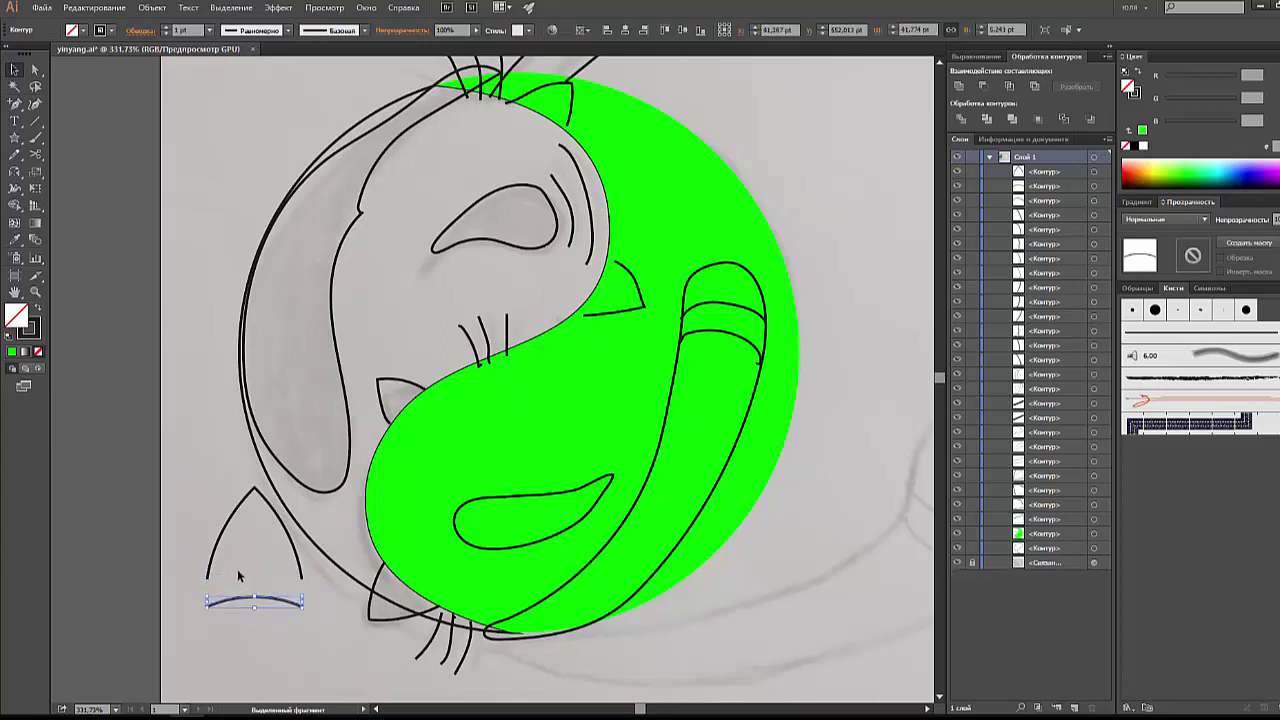
key("Delete")
Step: Shorten the ear curve, copy it aside, and rotate it onto the bottom cat's head
left_click(296, 558)
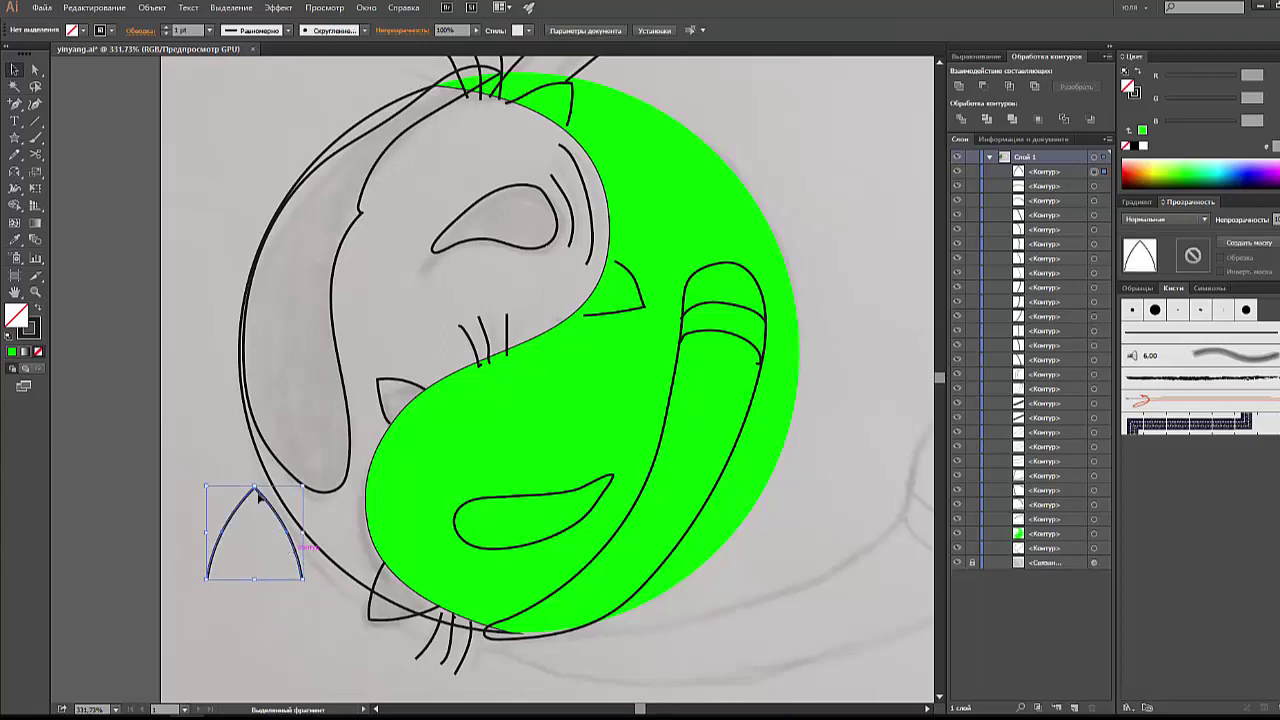
left_click_drag(255, 488, 255, 515)
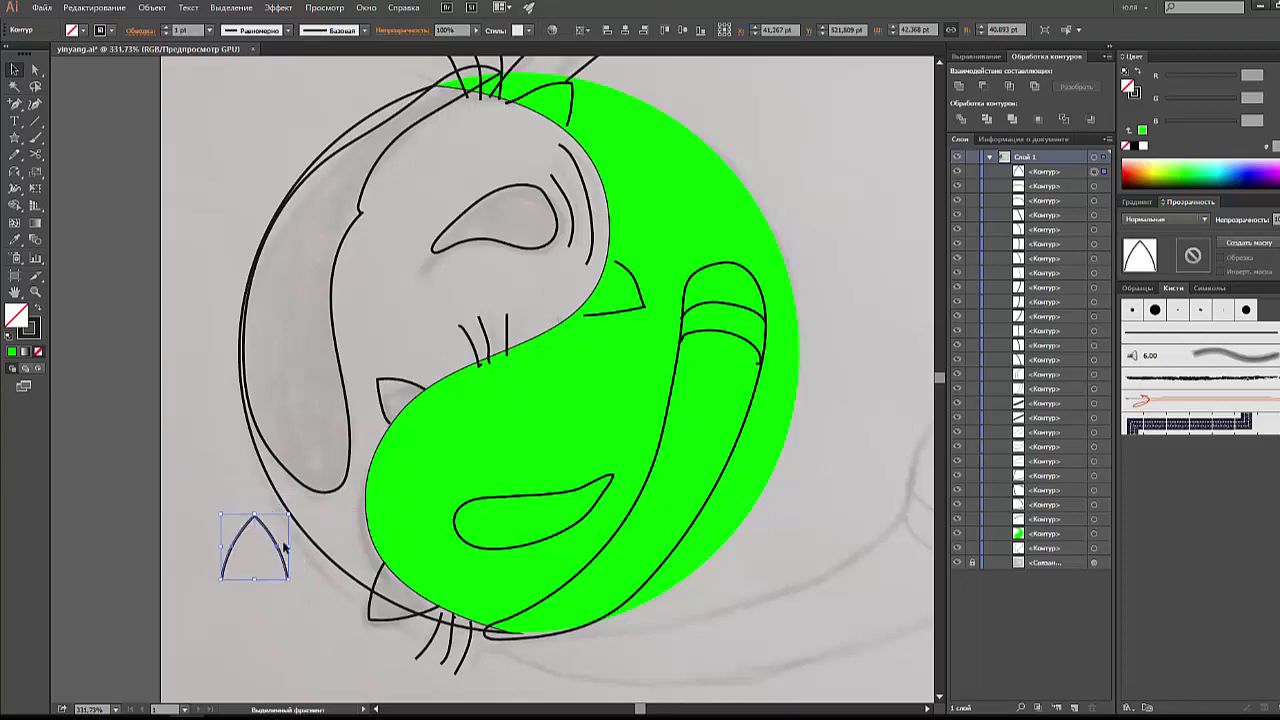
left_click(300, 587)
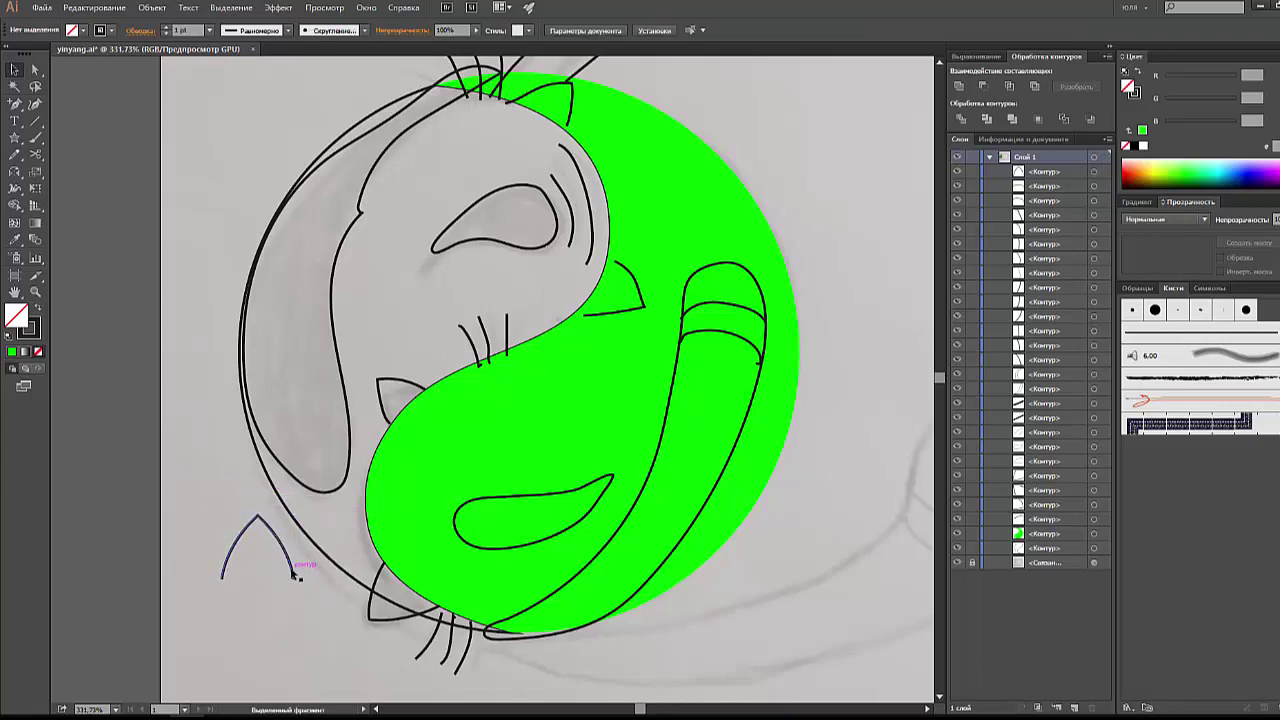
left_click_drag(294, 572, 190, 530)
left_click(292, 572)
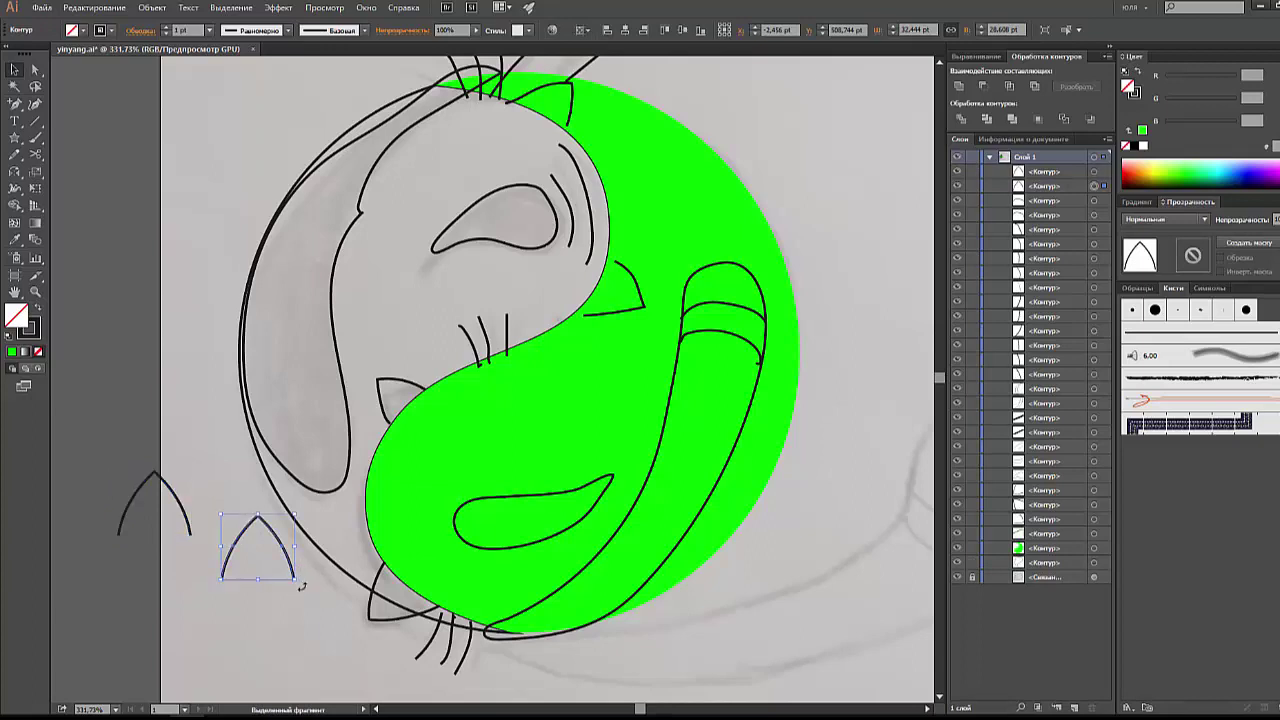
mouse_move(302, 584)
left_mouse_down()
mouse_move(242, 482)
mouse_move(228, 484)
left_mouse_up()
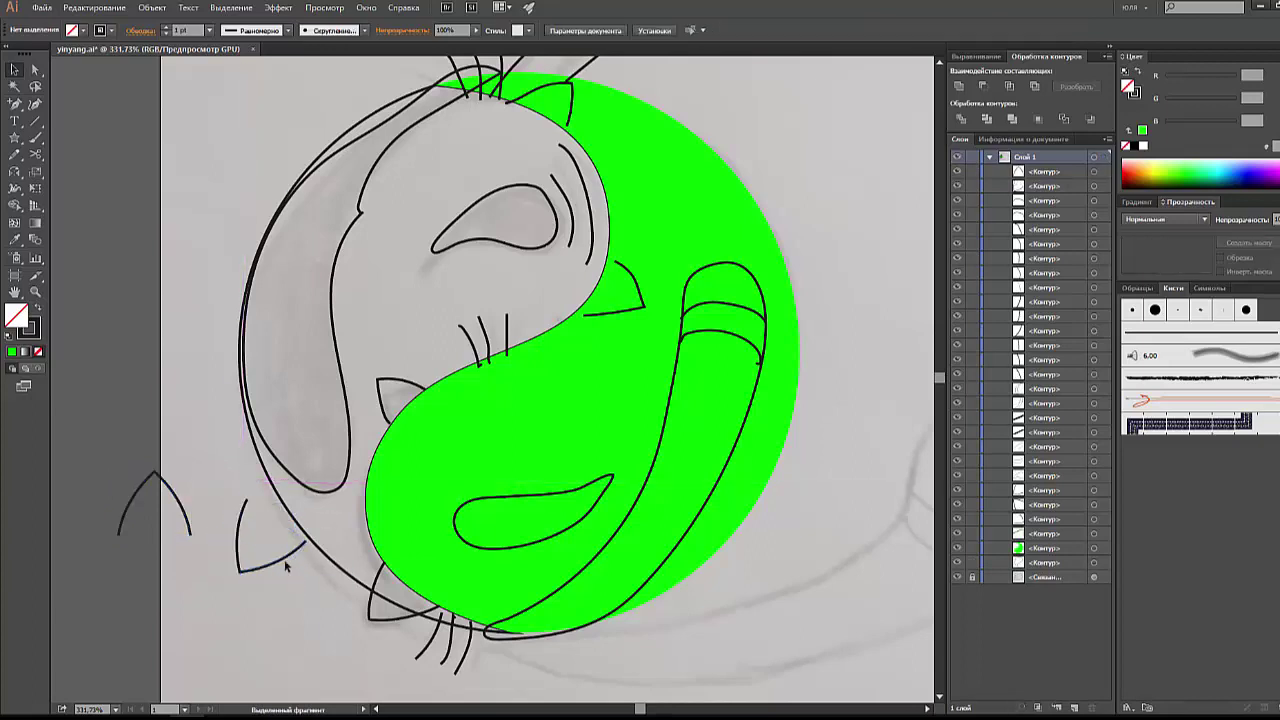
left_click_drag(288, 560, 410, 618)
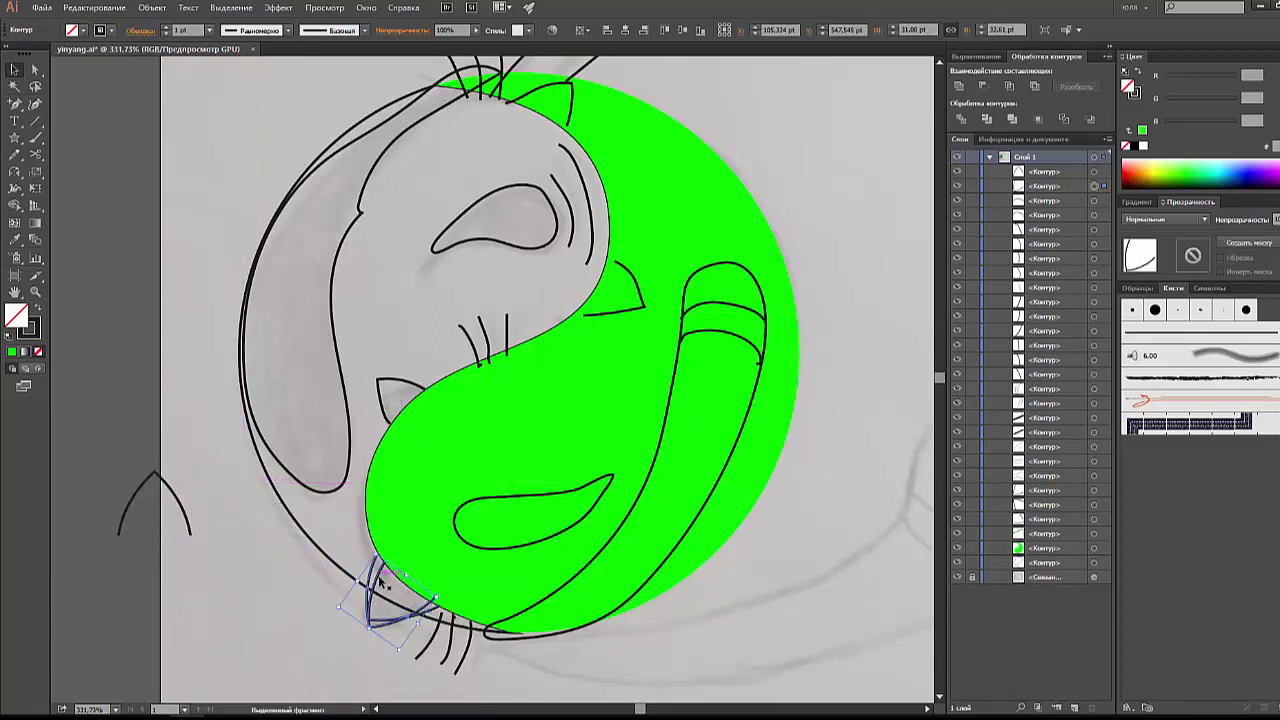
Step: Delete the old small triangle and lock the green half, outer circle and background shapes
left_click(380, 386)
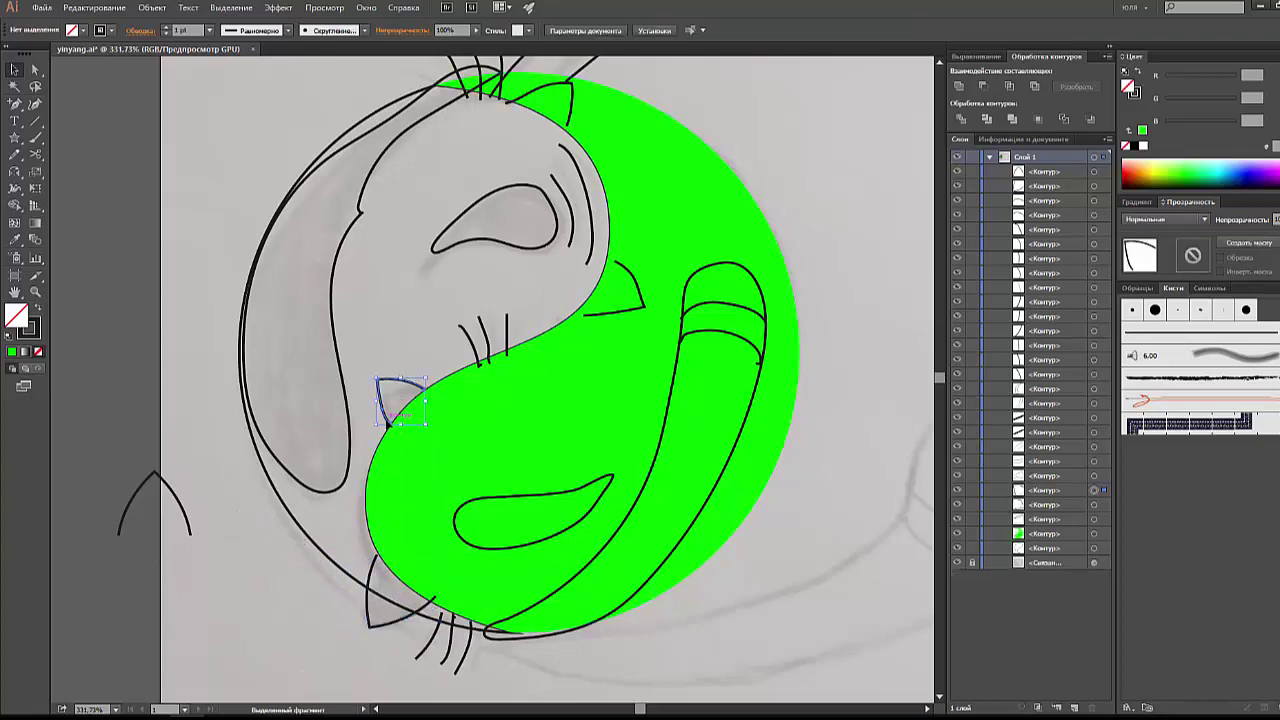
key("Delete")
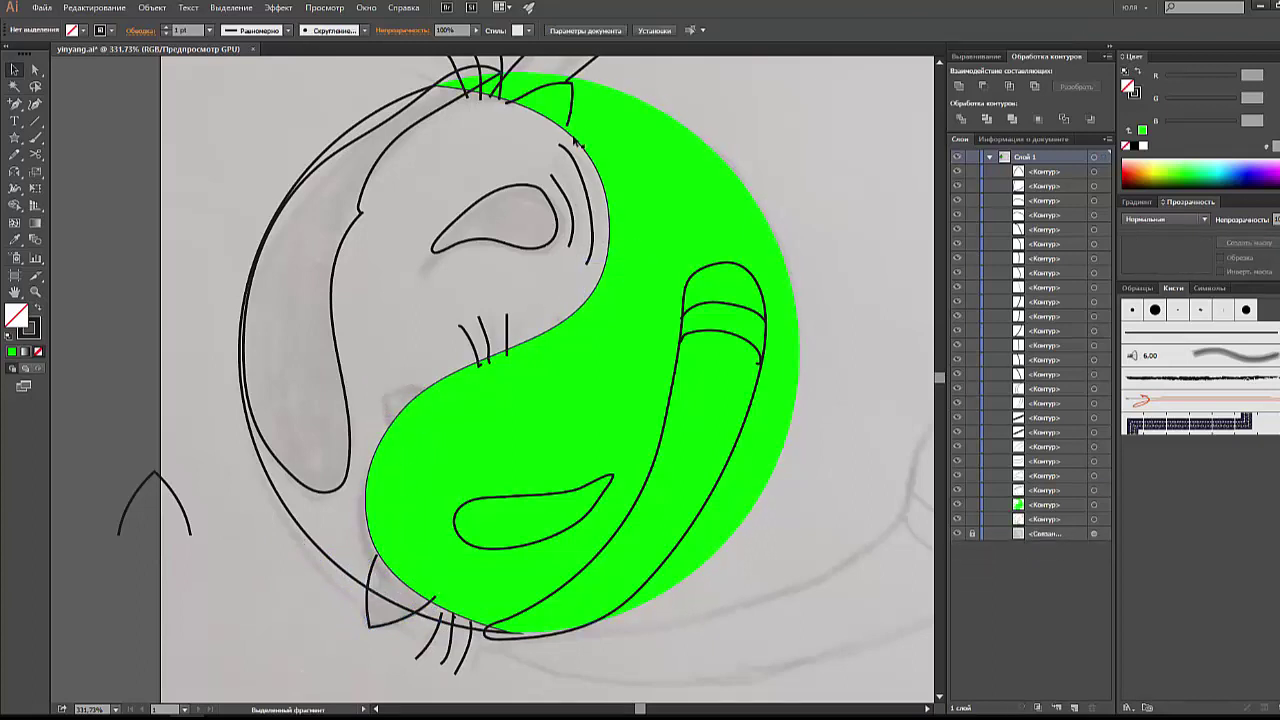
left_click(608, 157)
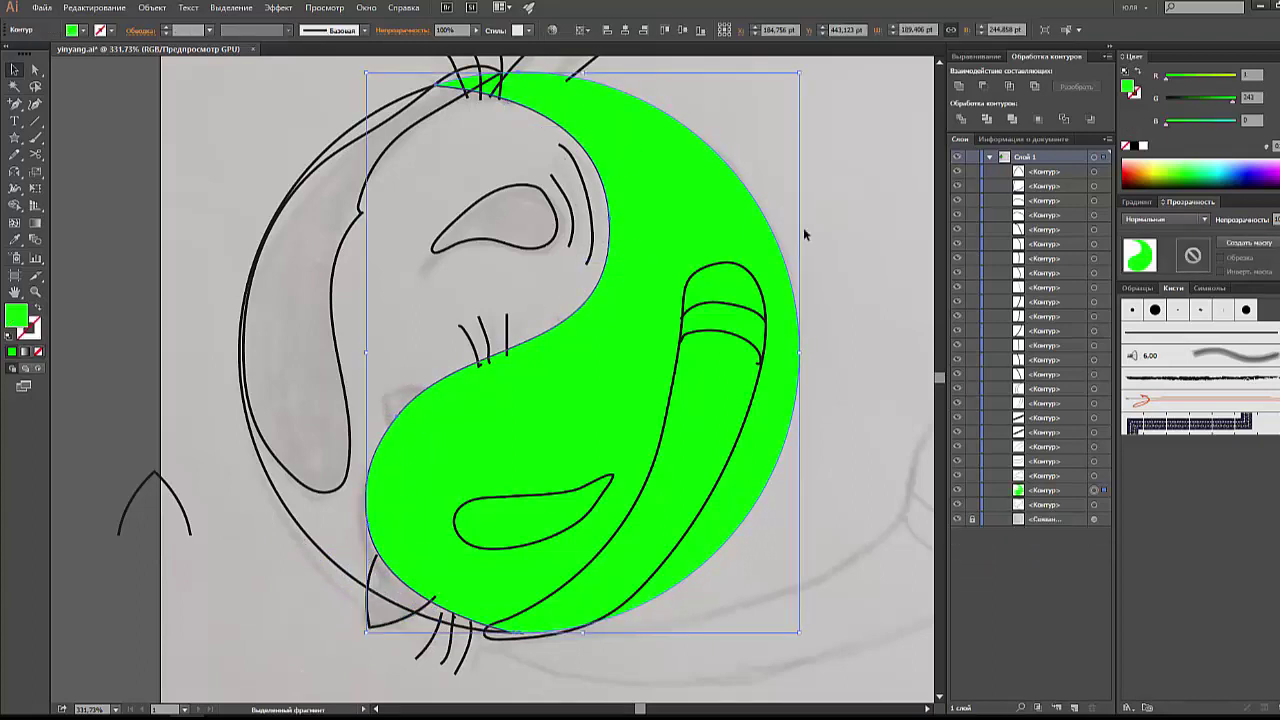
left_click(972, 490)
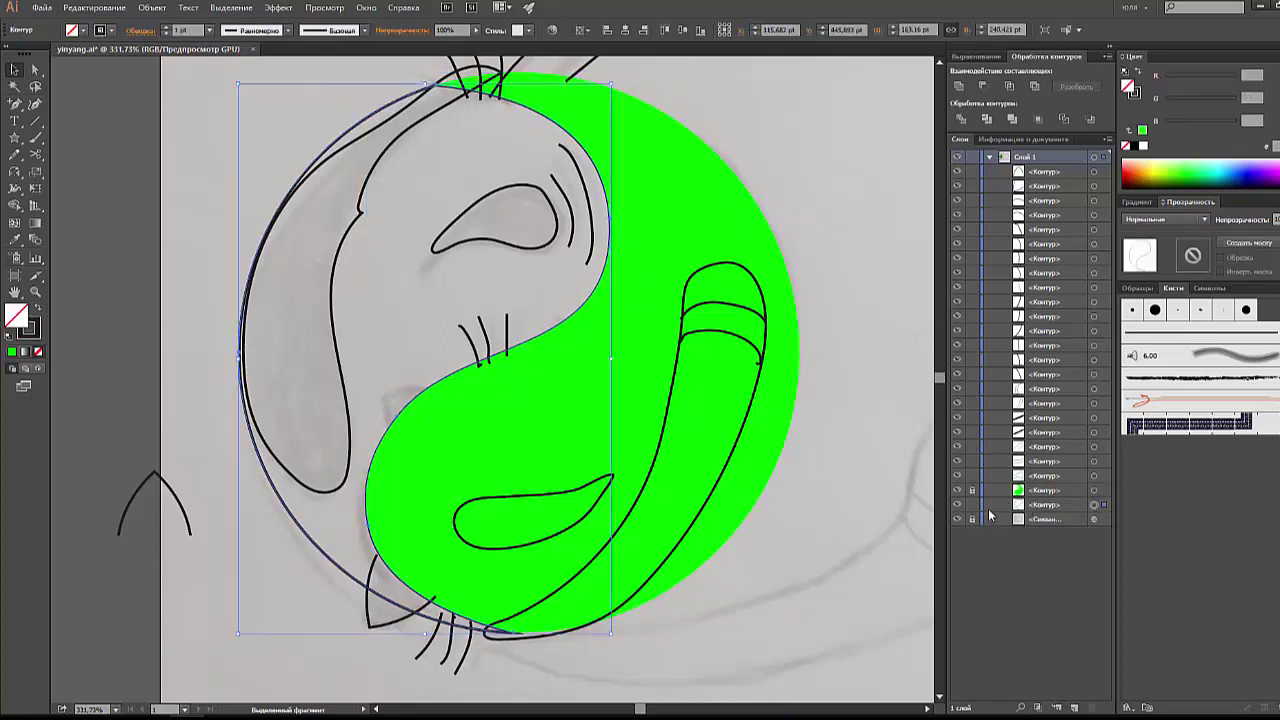
left_click(972, 505)
left_click(972, 519)
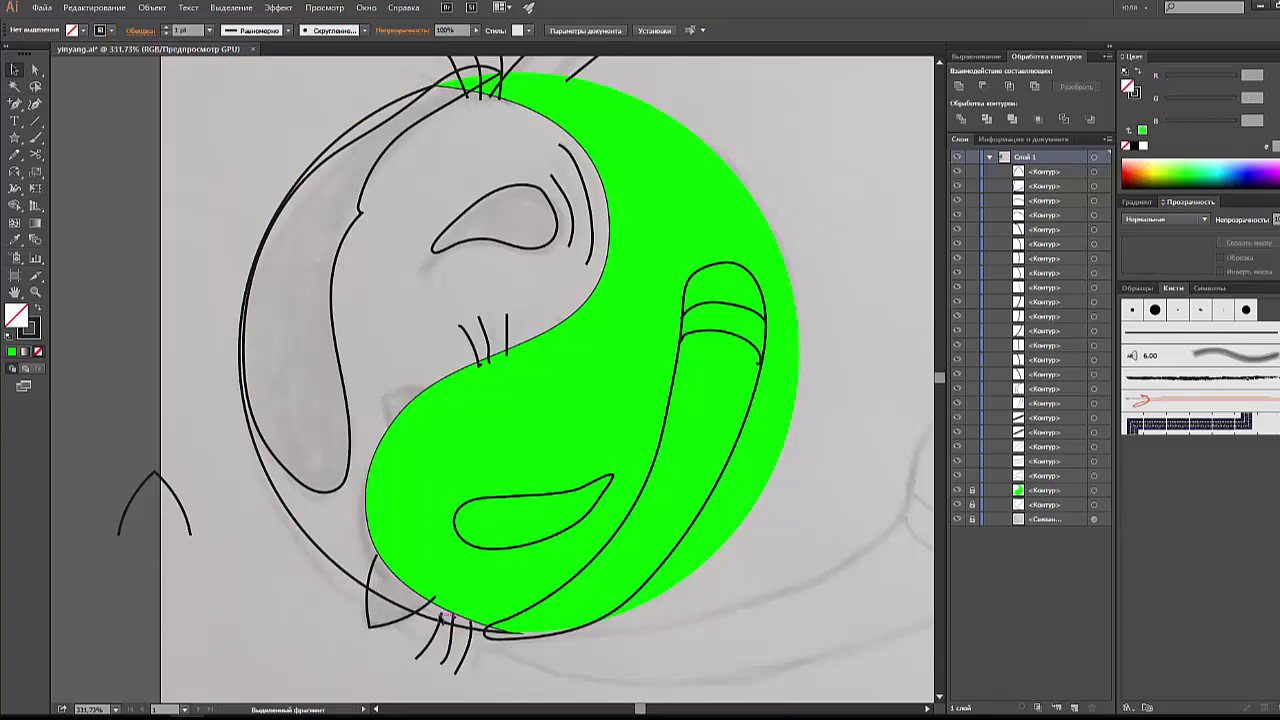
Step: Rotate the bottom cat's ear slightly to fit its head
left_click(429, 607)
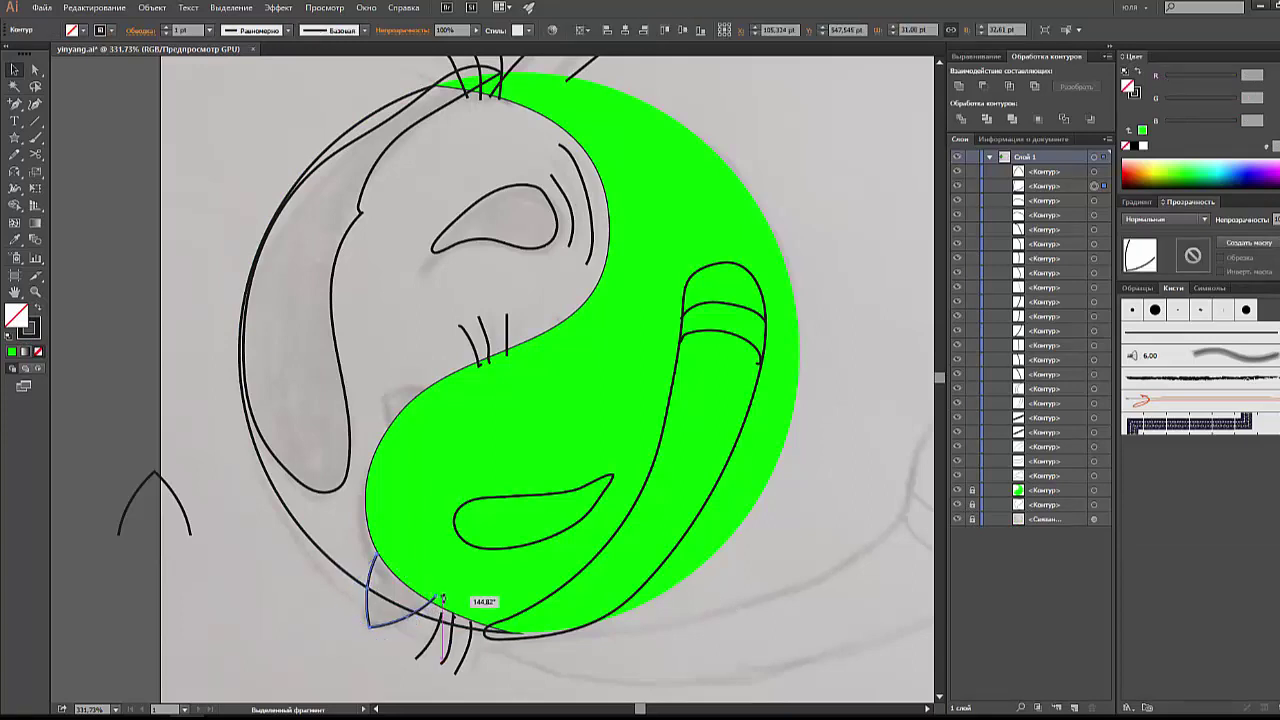
left_click_drag(441, 597, 436, 604)
left_click(301, 665)
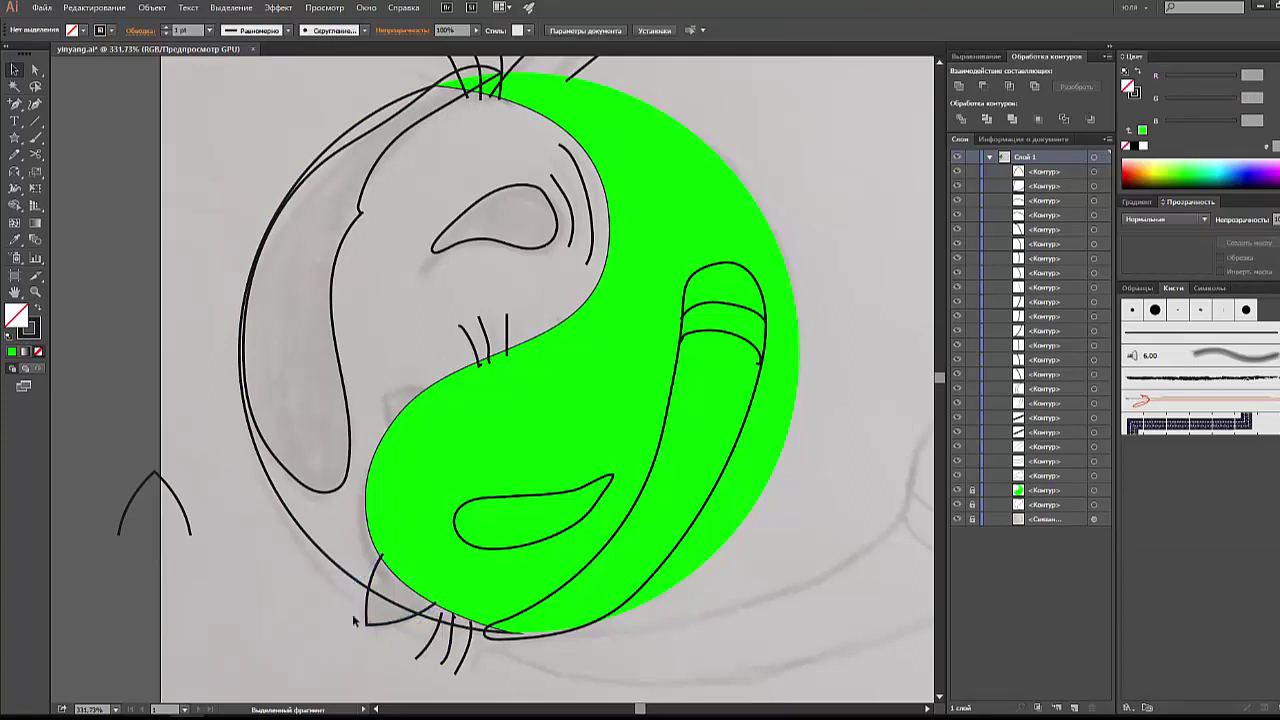
left_click(372, 588)
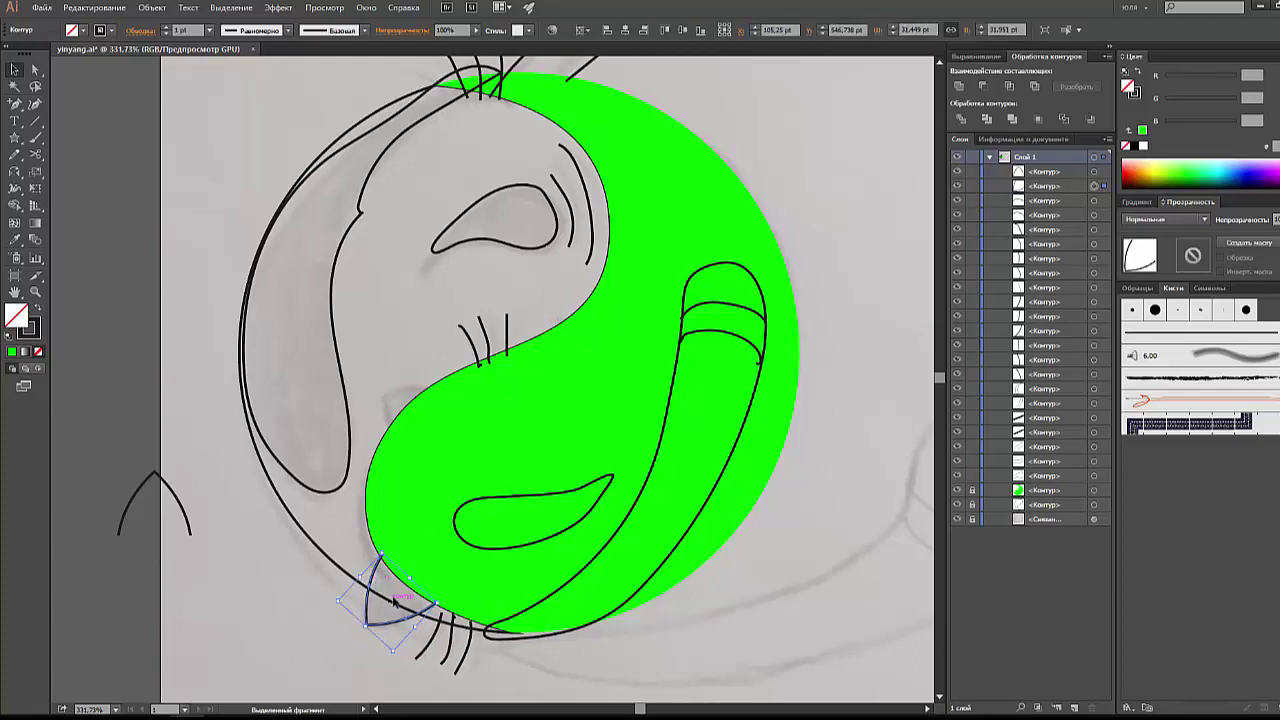
Step: Mirror a copy of the ear and place it higher on the green cat's head
left_click(16, 176)
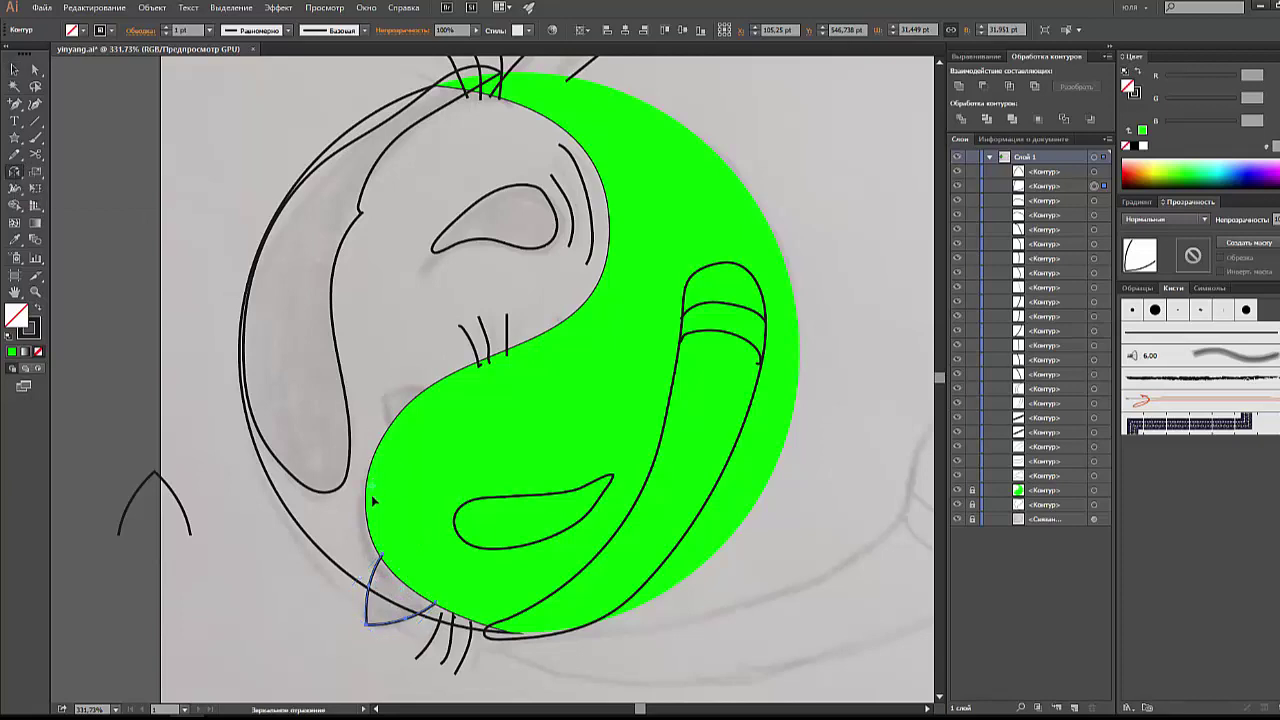
left_click_drag(377, 573, 393, 444)
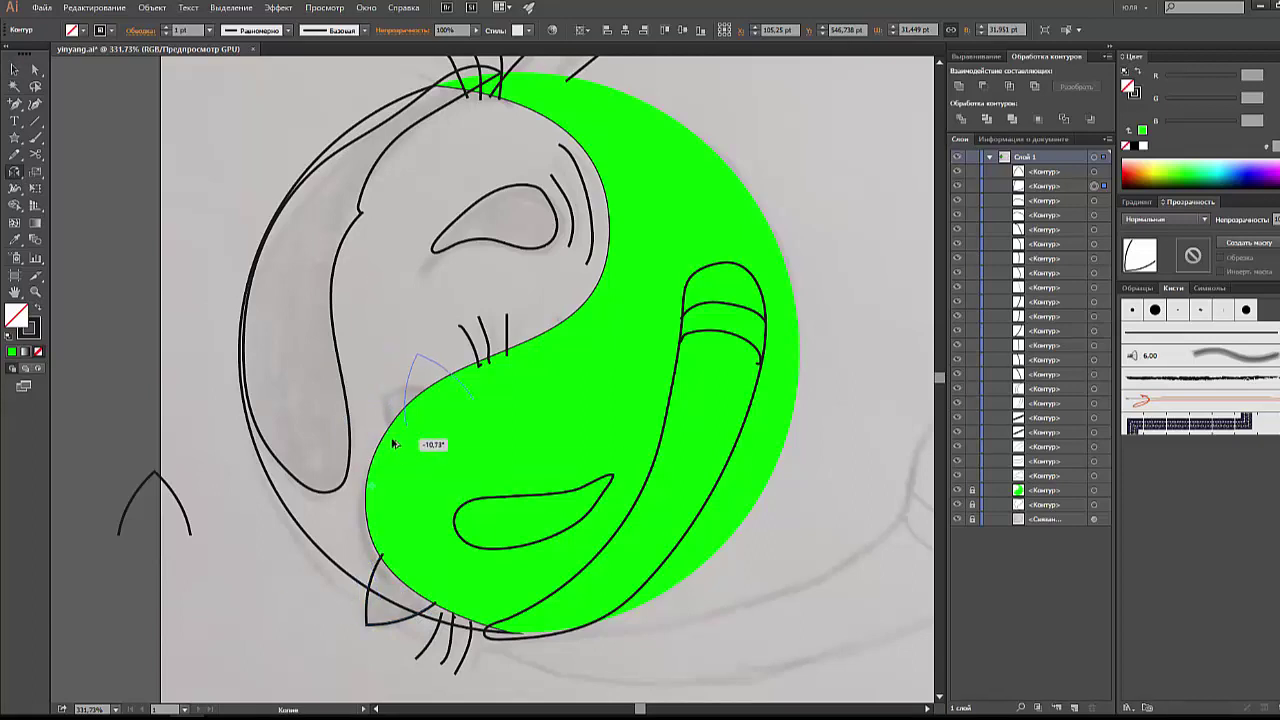
left_click_drag(393, 444, 383, 428)
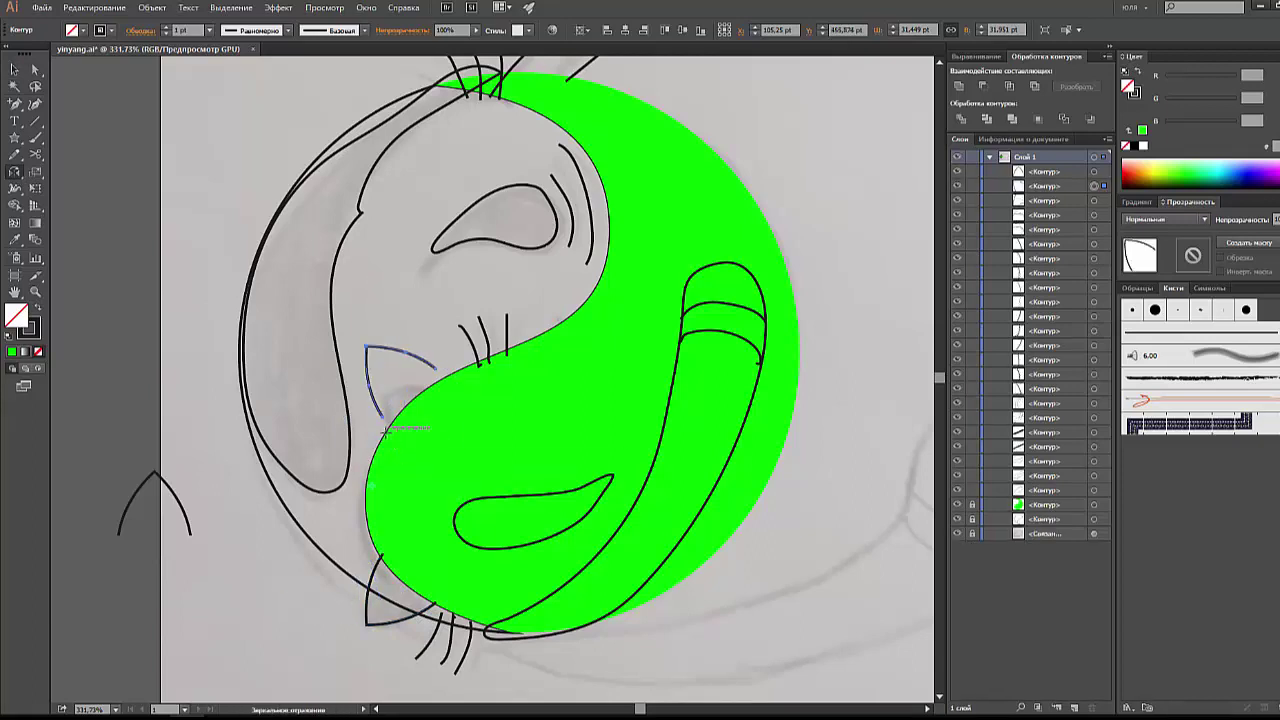
left_click(14, 69)
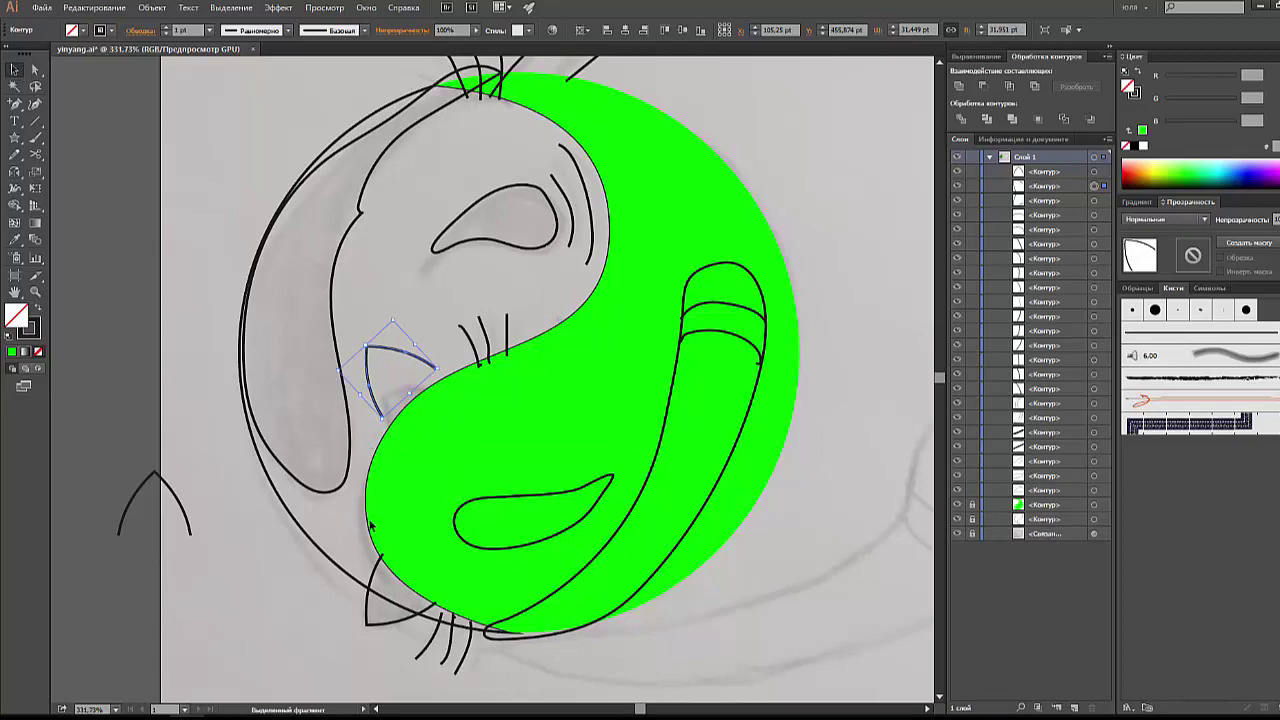
left_click(450, 322)
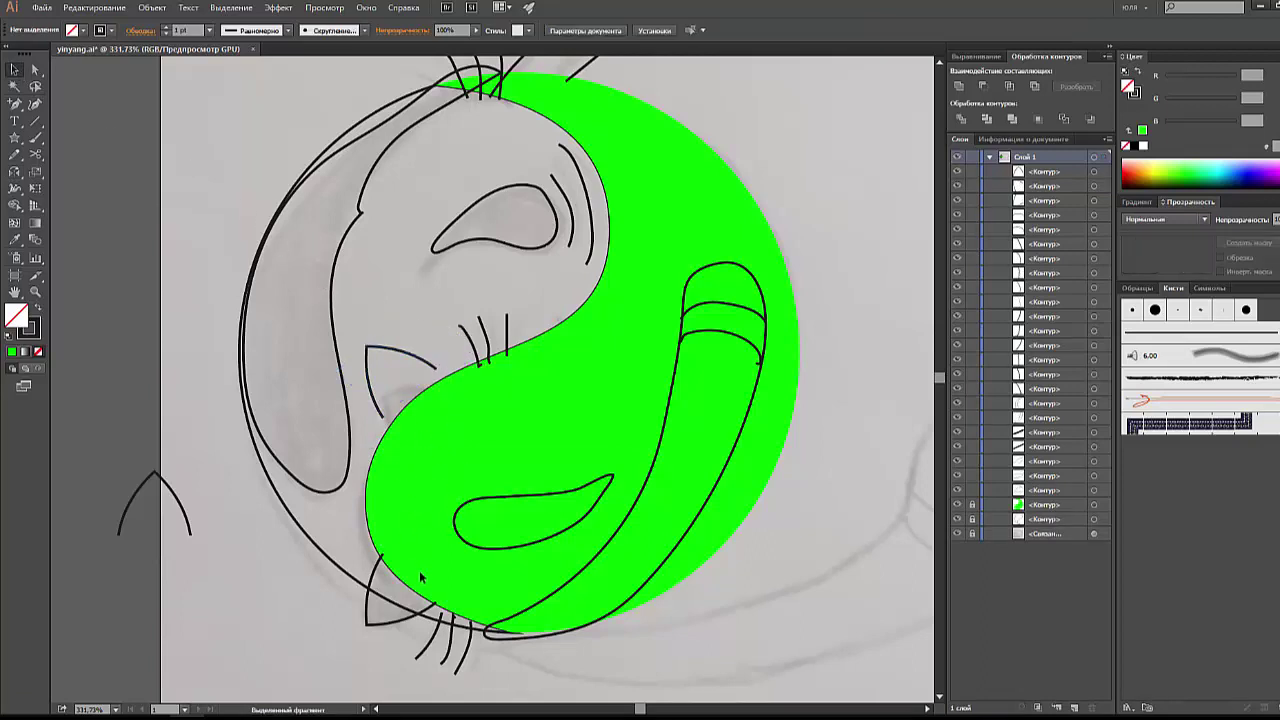
Step: Nudge the short whisker strokes down-right and then slightly left
left_click_drag(378, 400, 386, 425)
left_click(383, 308)
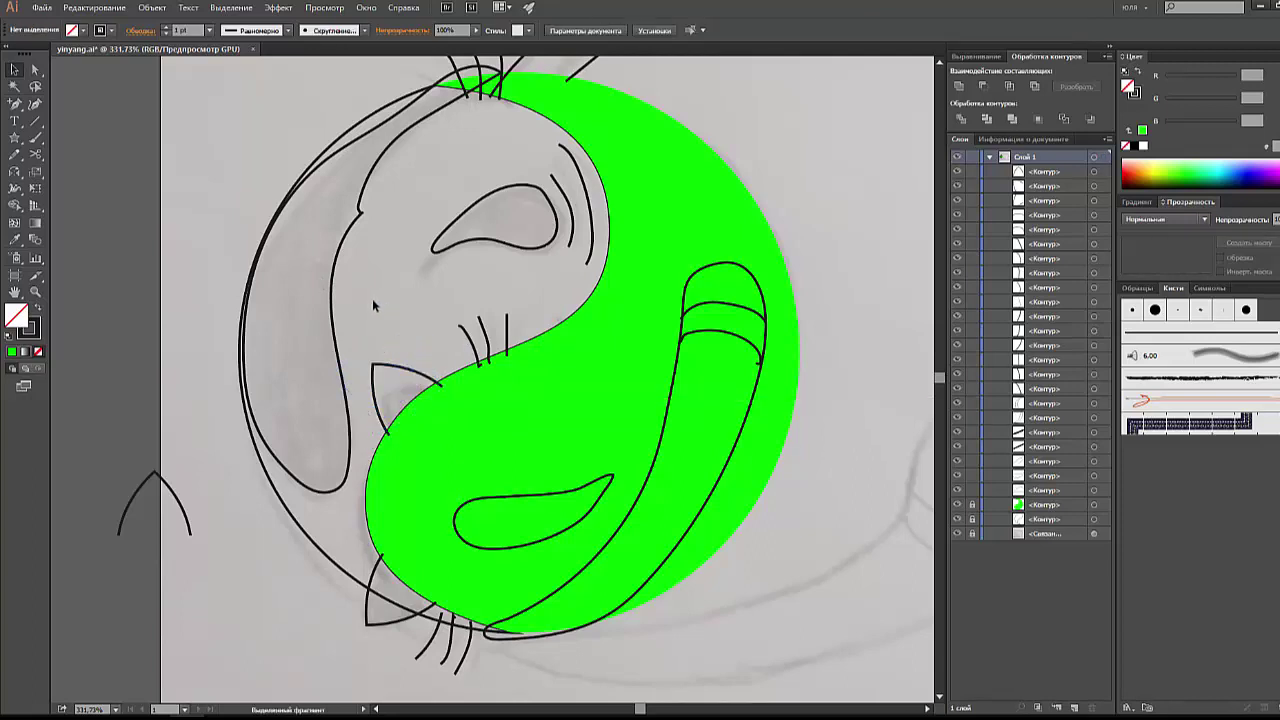
left_click_drag(410, 376, 405, 375)
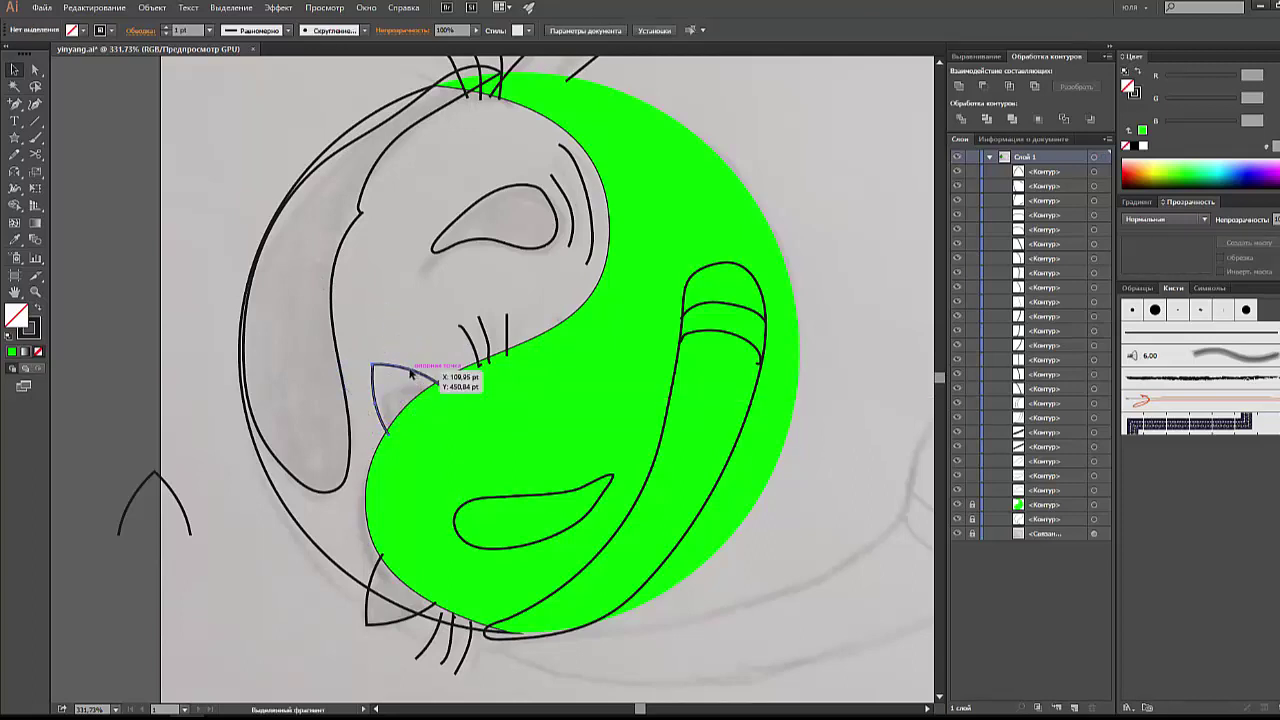
left_click(446, 335)
Step: Fill the two ear shapes on the green cat's head with the circle's green via Eyedropper
scroll(456, 328, "down", 1)
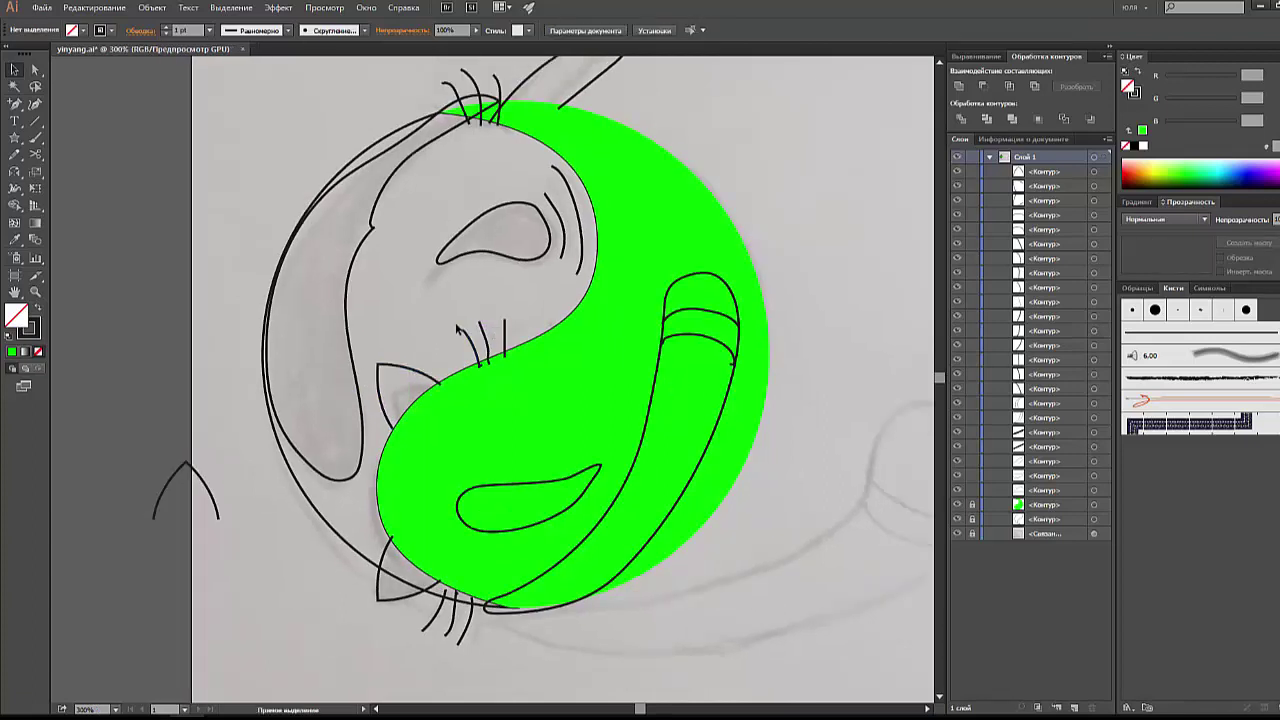
scroll(455, 326, "down", 1)
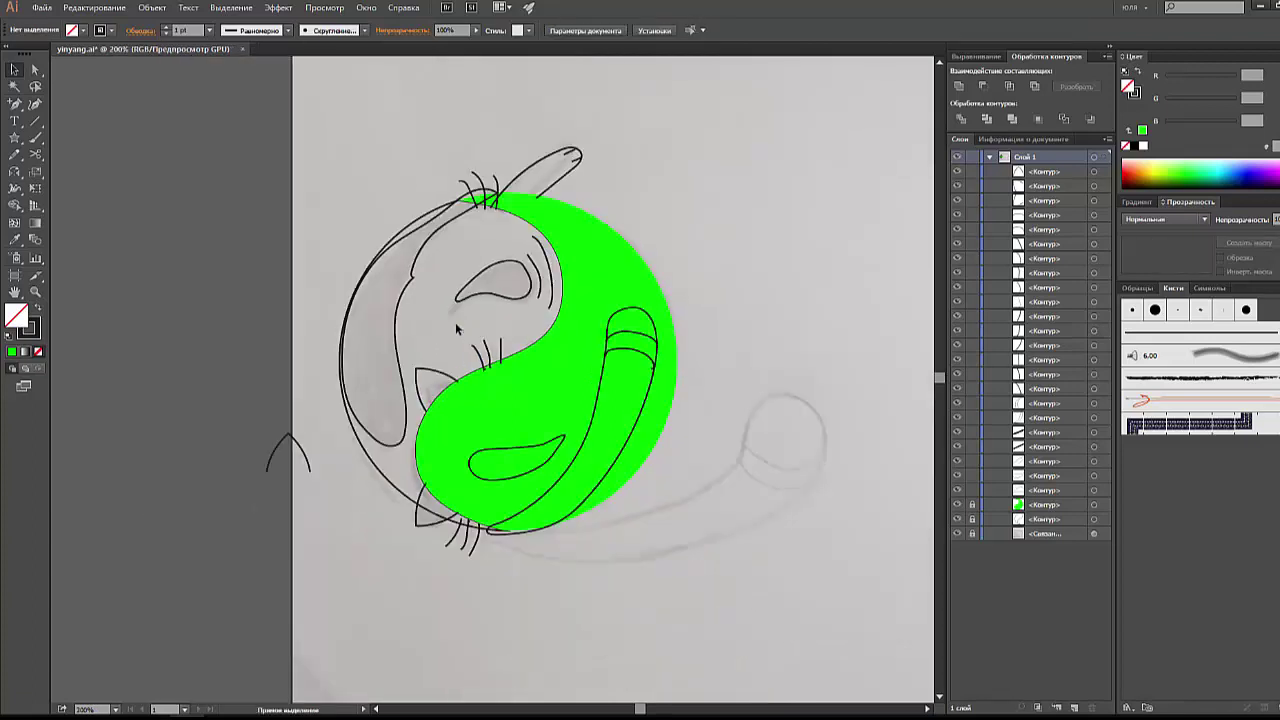
scroll(455, 325, "down", 1)
scroll(455, 325, "down", 1)
scroll(455, 325, "up", 1)
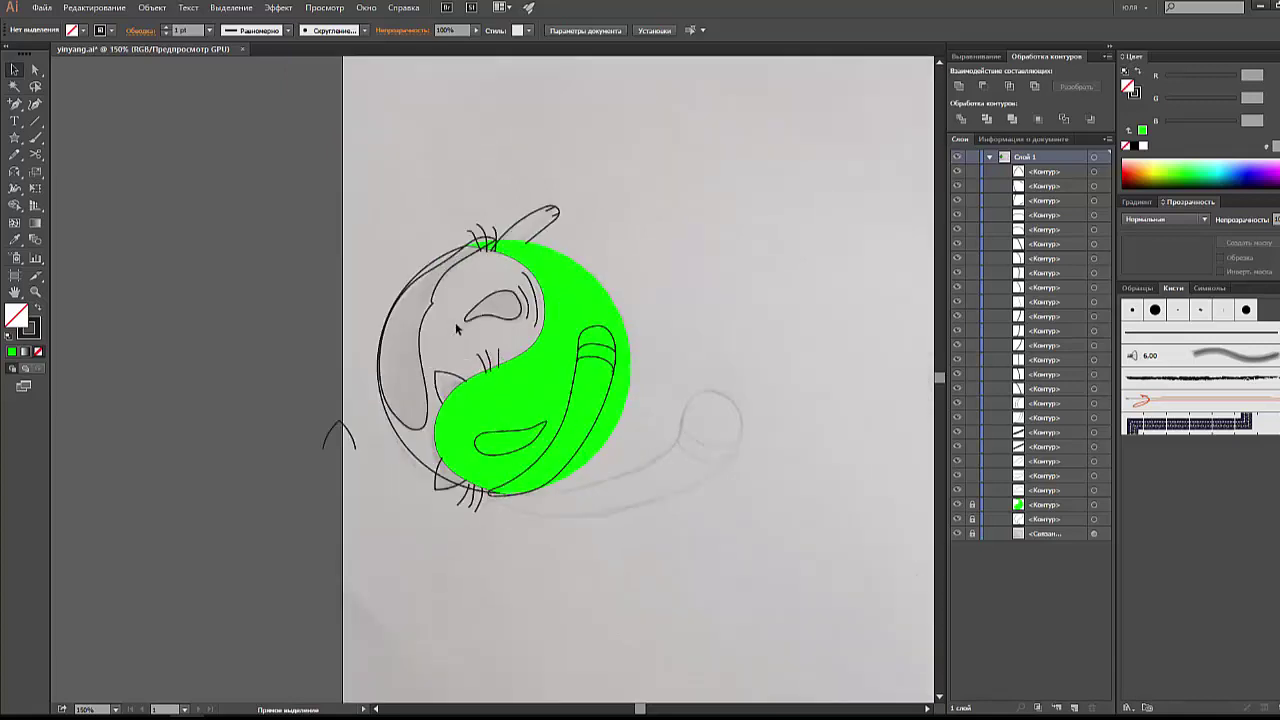
scroll(456, 327, "up", 2)
scroll(456, 328, "down", 1)
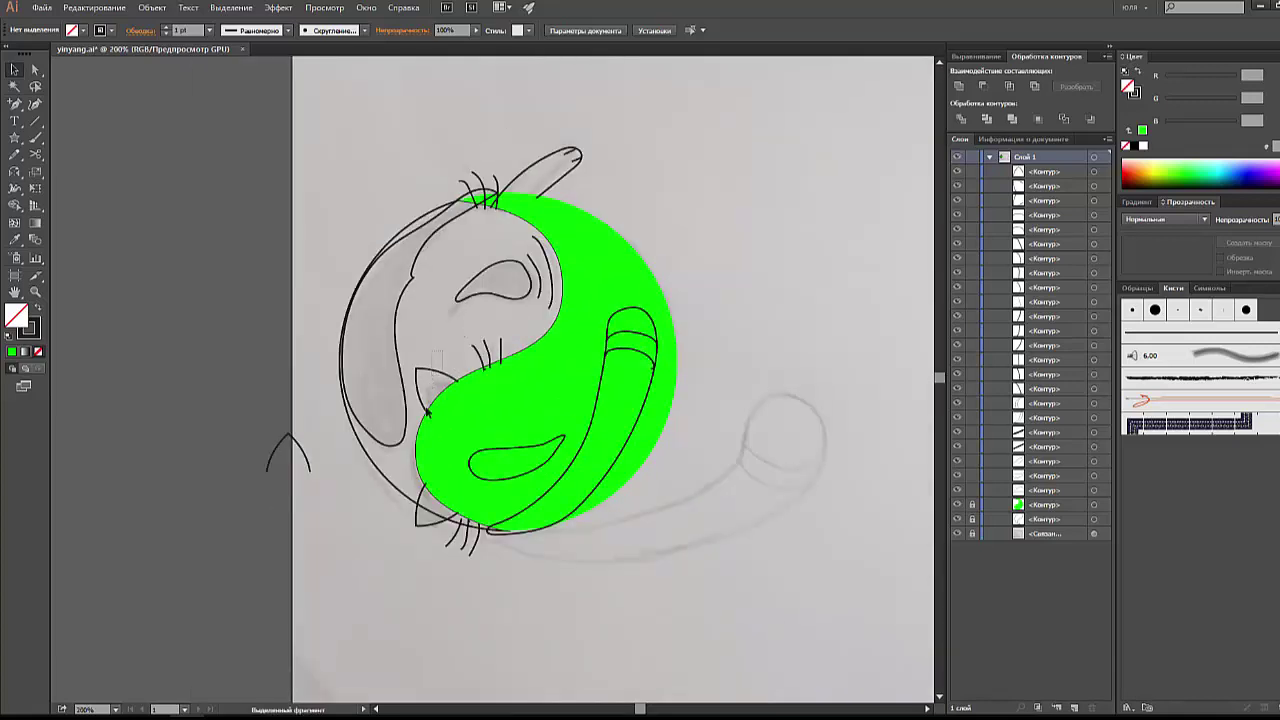
left_click(424, 526)
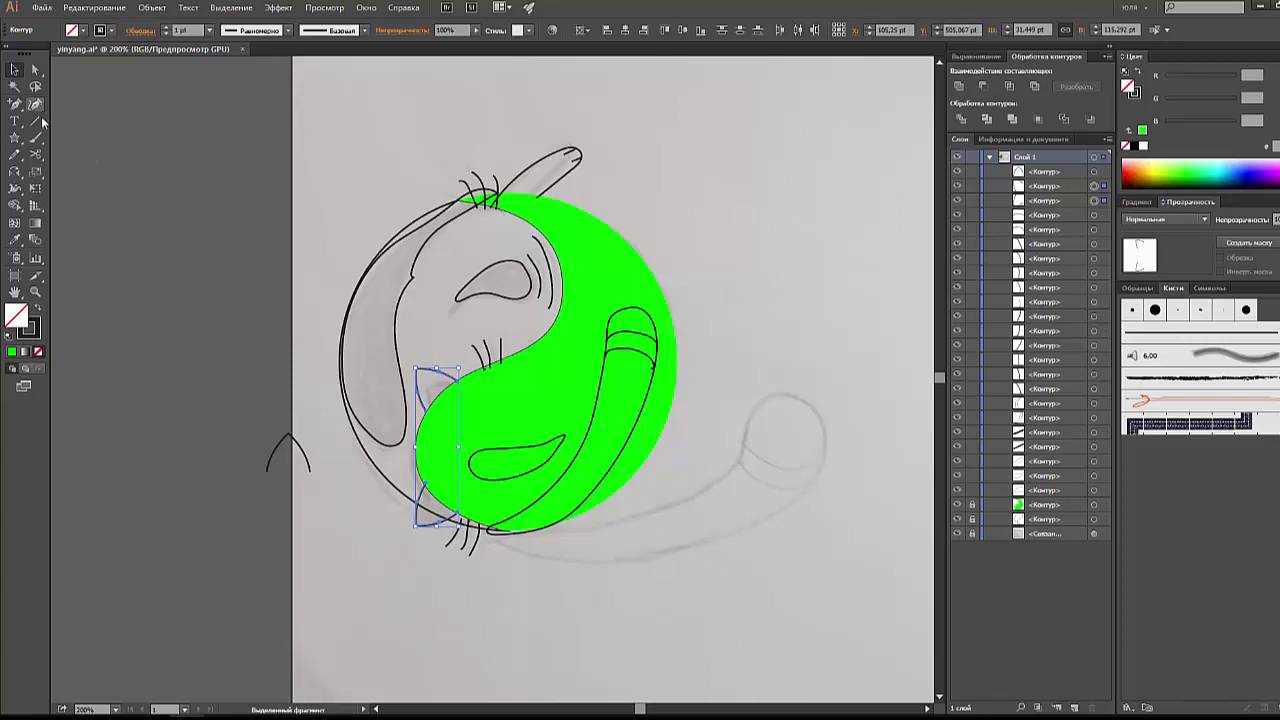
left_click(15, 241)
left_click(560, 356)
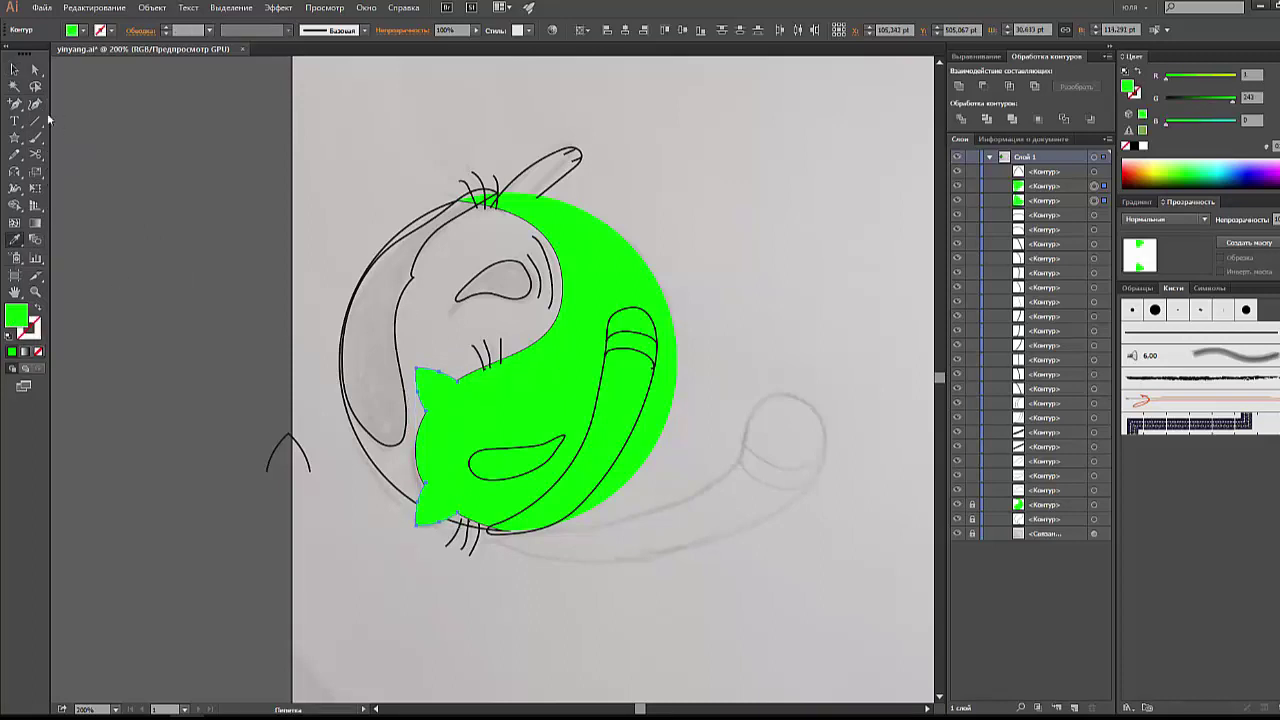
key("v")
Step: Try repositioning a green ear, undo the move, and reselect the ears
left_click(188, 166)
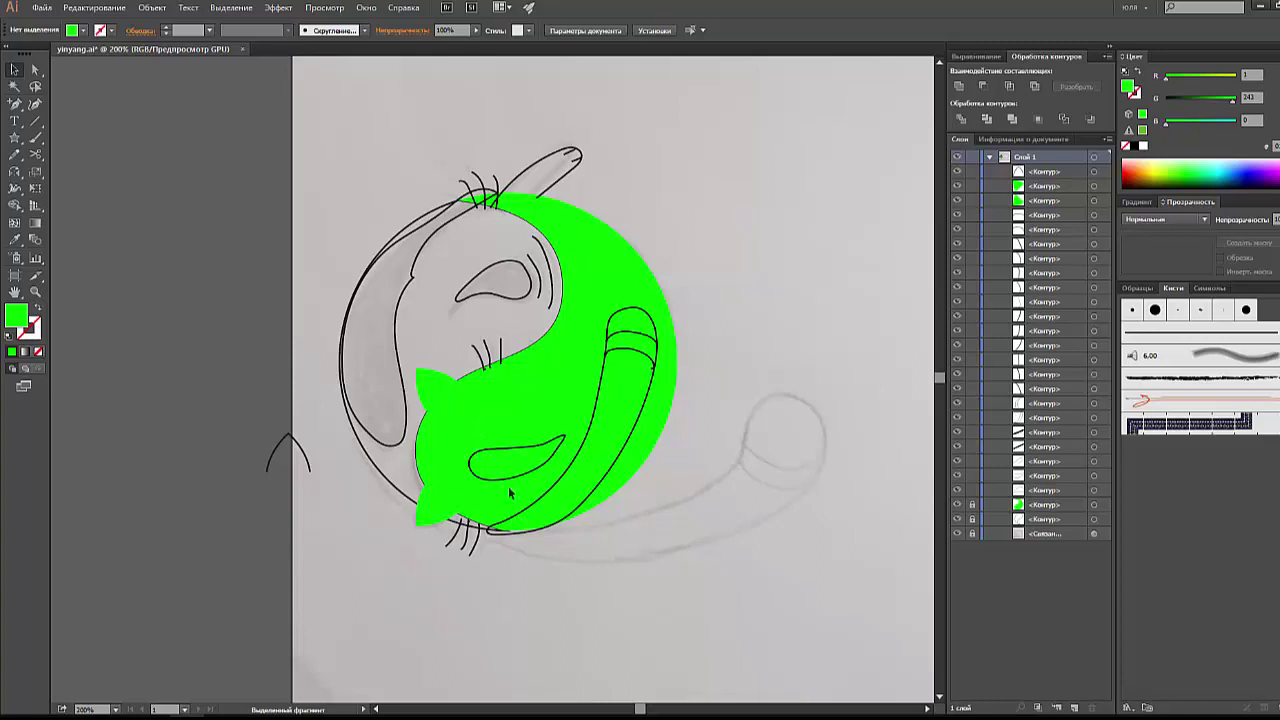
left_click_drag(439, 498, 424, 374)
left_click(434, 333)
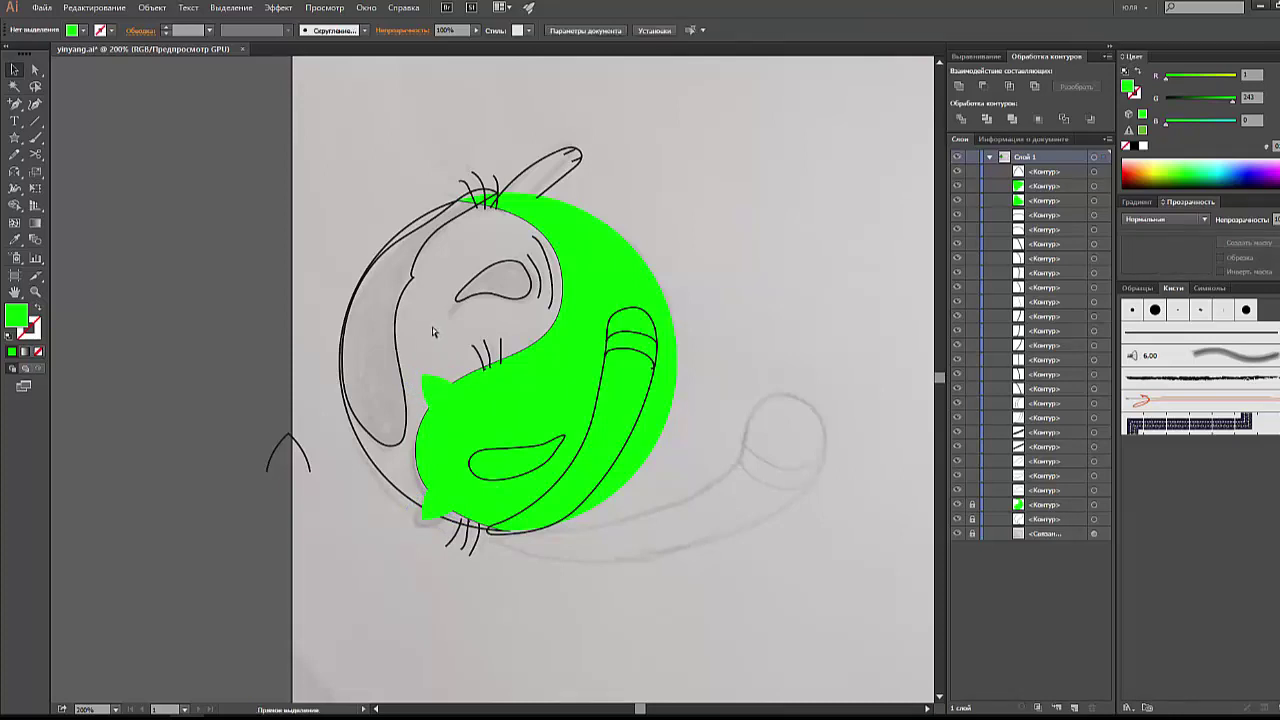
key("ctrl+z")
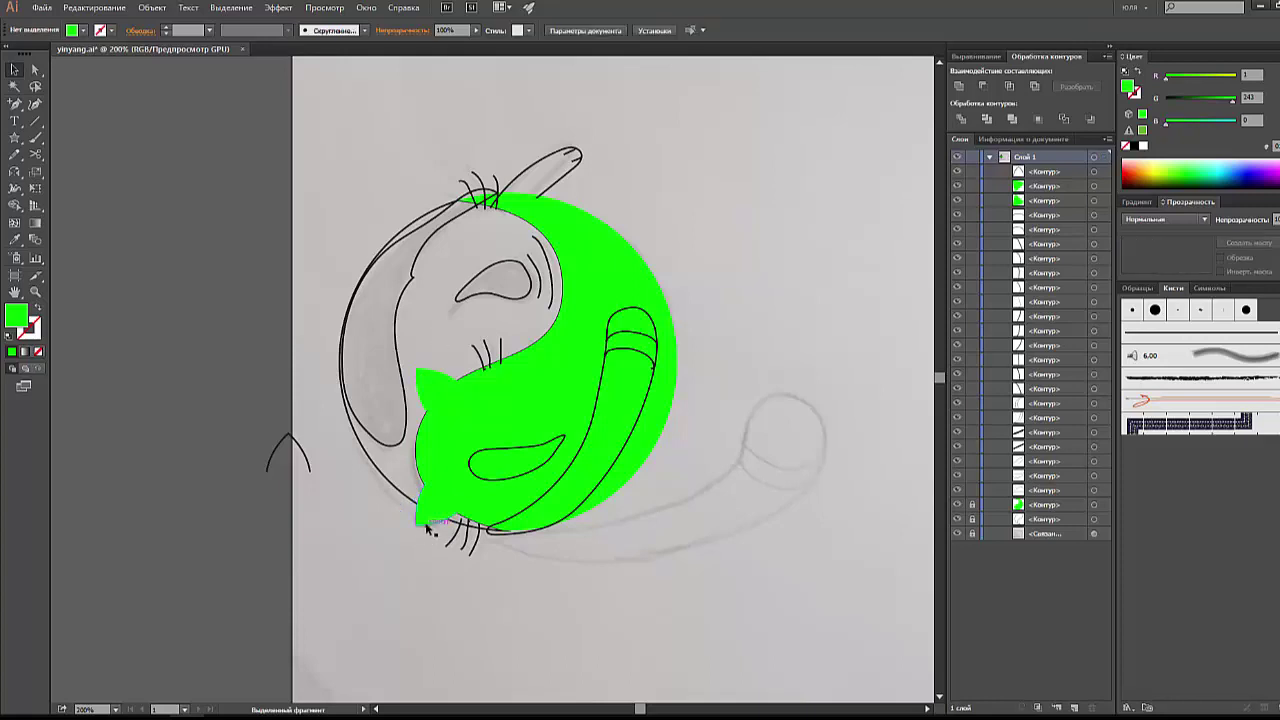
left_click(428, 385)
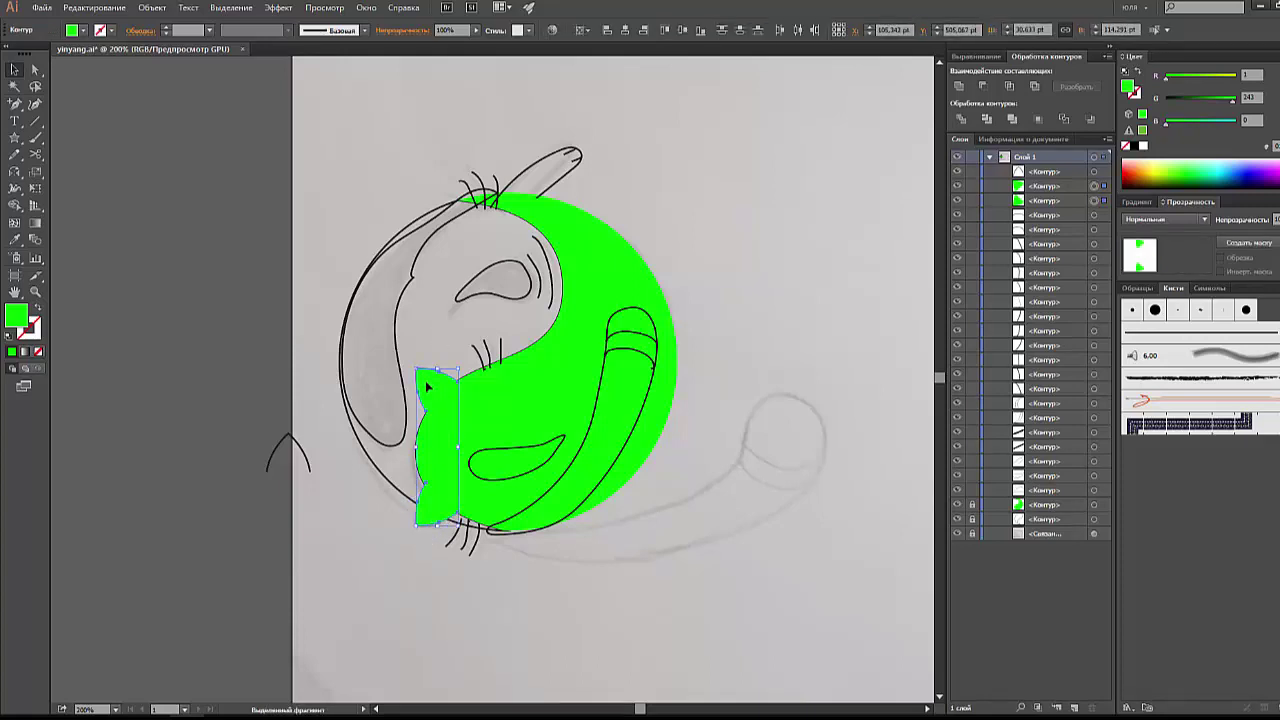
Step: Group the two green ears, copy them up to the white cat's head, and rotate about -157°
right_click(426, 383)
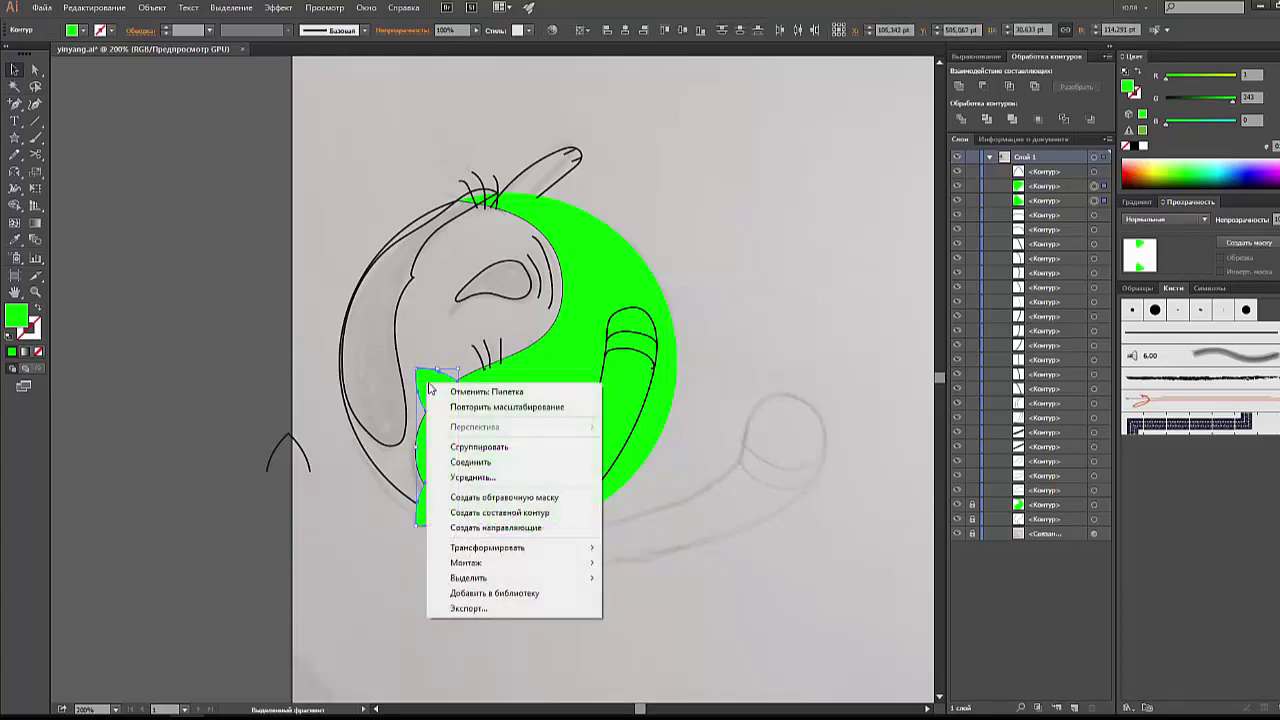
left_click(481, 447)
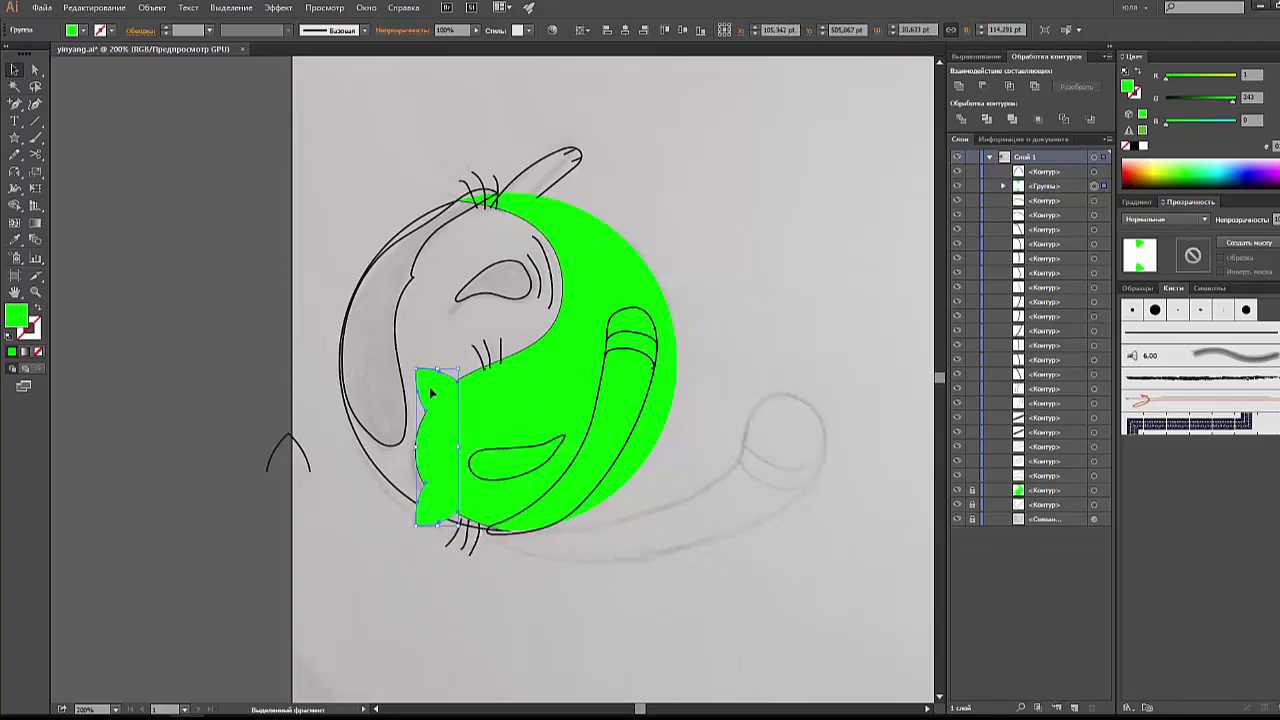
left_click_drag(428, 390, 476, 195, "alt")
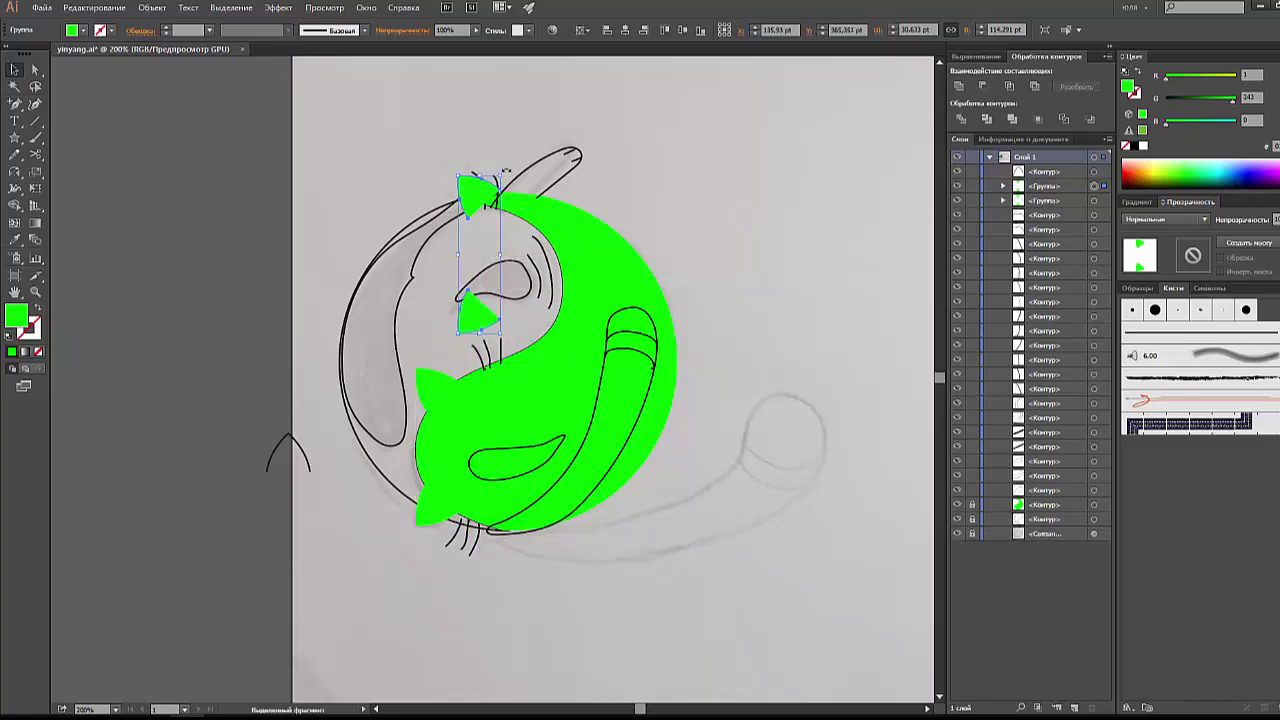
mouse_move(505, 173)
left_mouse_down()
mouse_move(516, 322)
mouse_move(474, 330)
mouse_move(553, 339)
mouse_move(557, 352)
left_mouse_up()
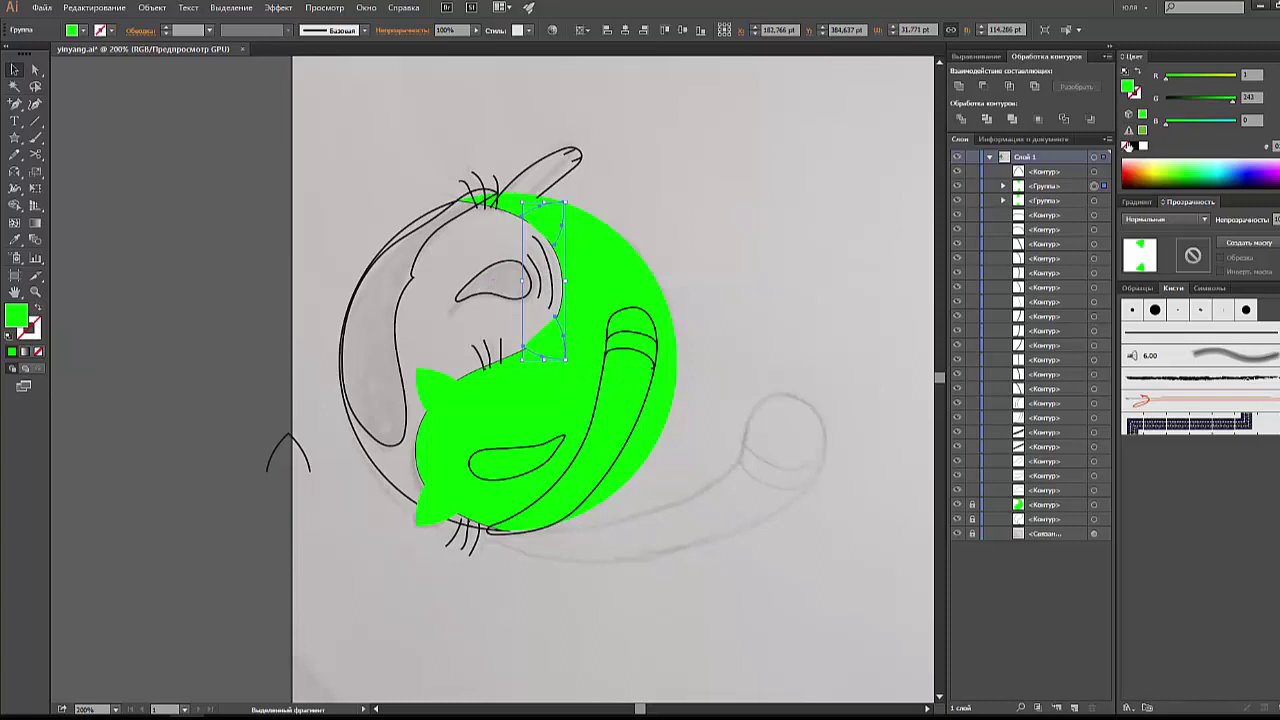
Step: Make the copied ears black outlines with no fill
left_click(1127, 146)
left_click(1140, 96)
left_click(1135, 146)
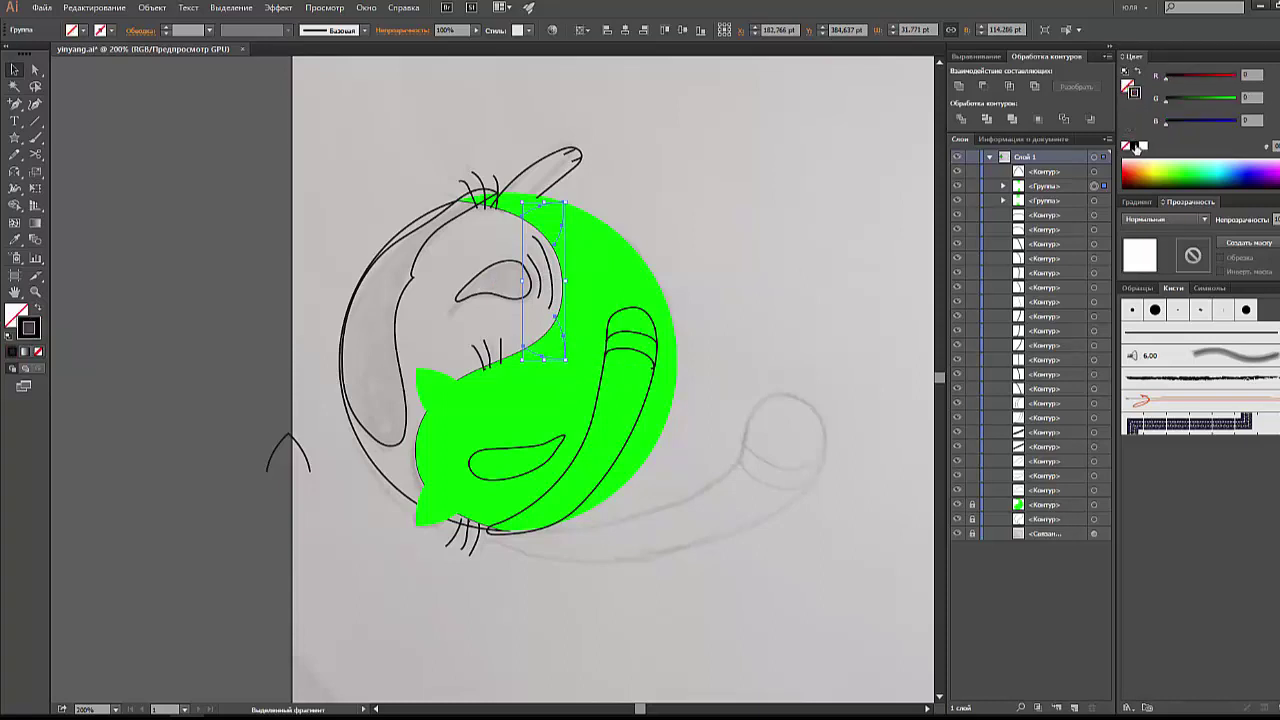
left_click(792, 237)
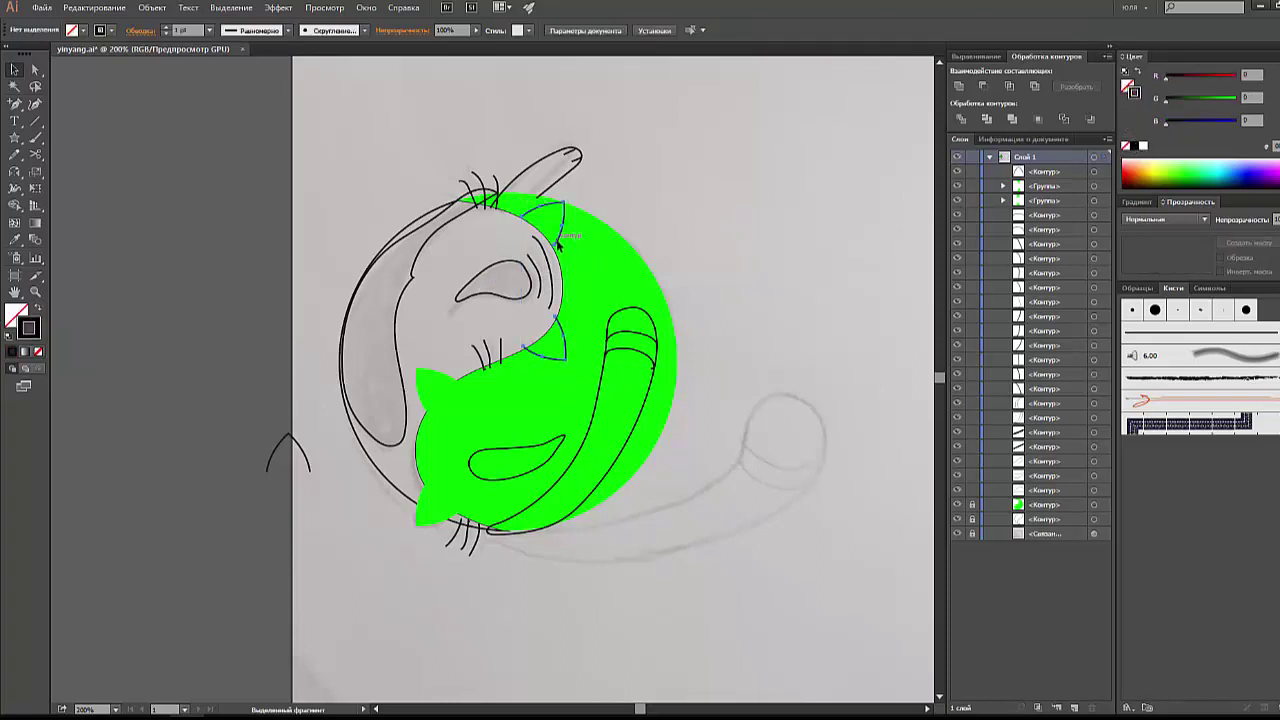
Step: Nudge the outlined ear pair and tilt it about 1° onto the upper cat's head
left_click_drag(558, 244, 557, 244)
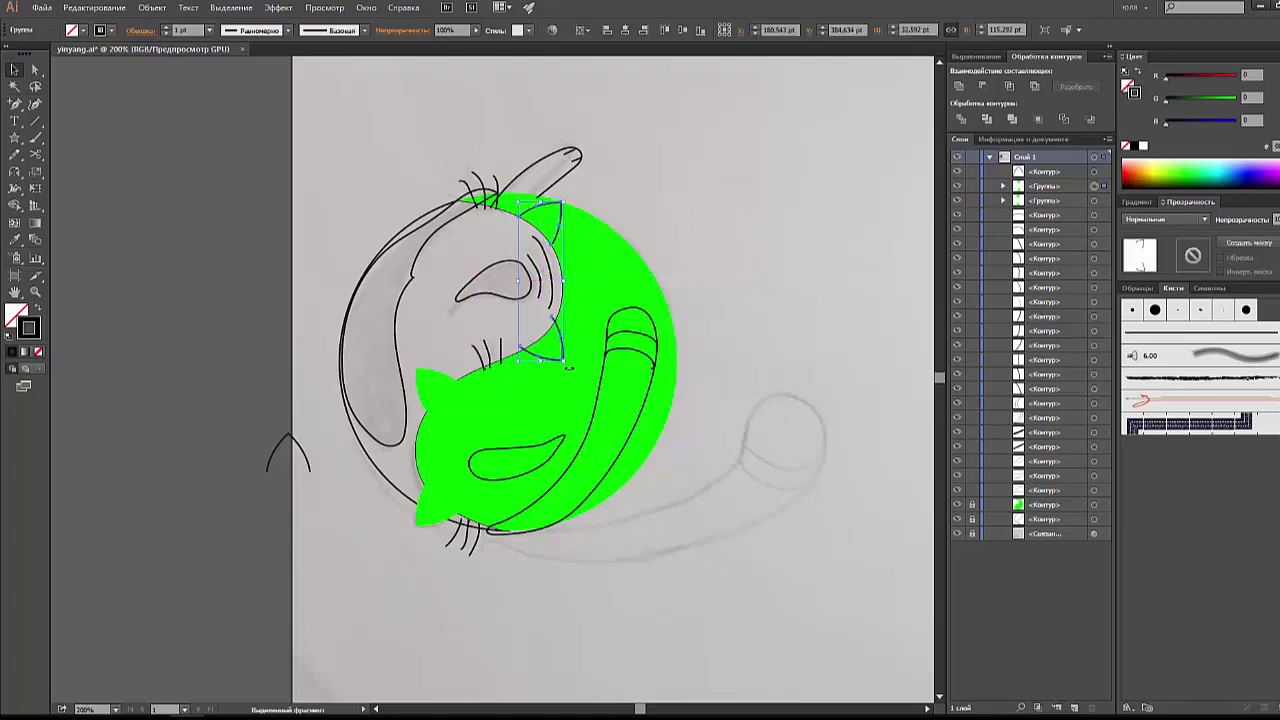
left_click(743, 250)
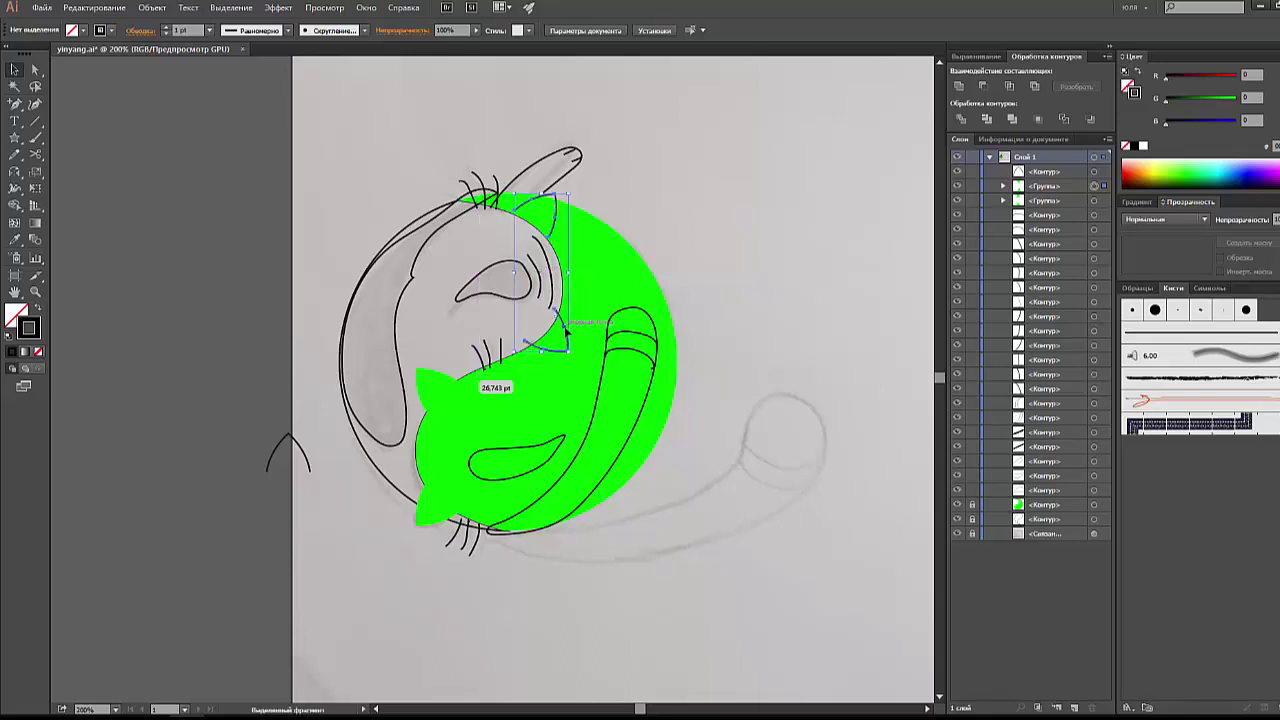
left_click(576, 353)
left_click_drag(578, 353, 612, 352)
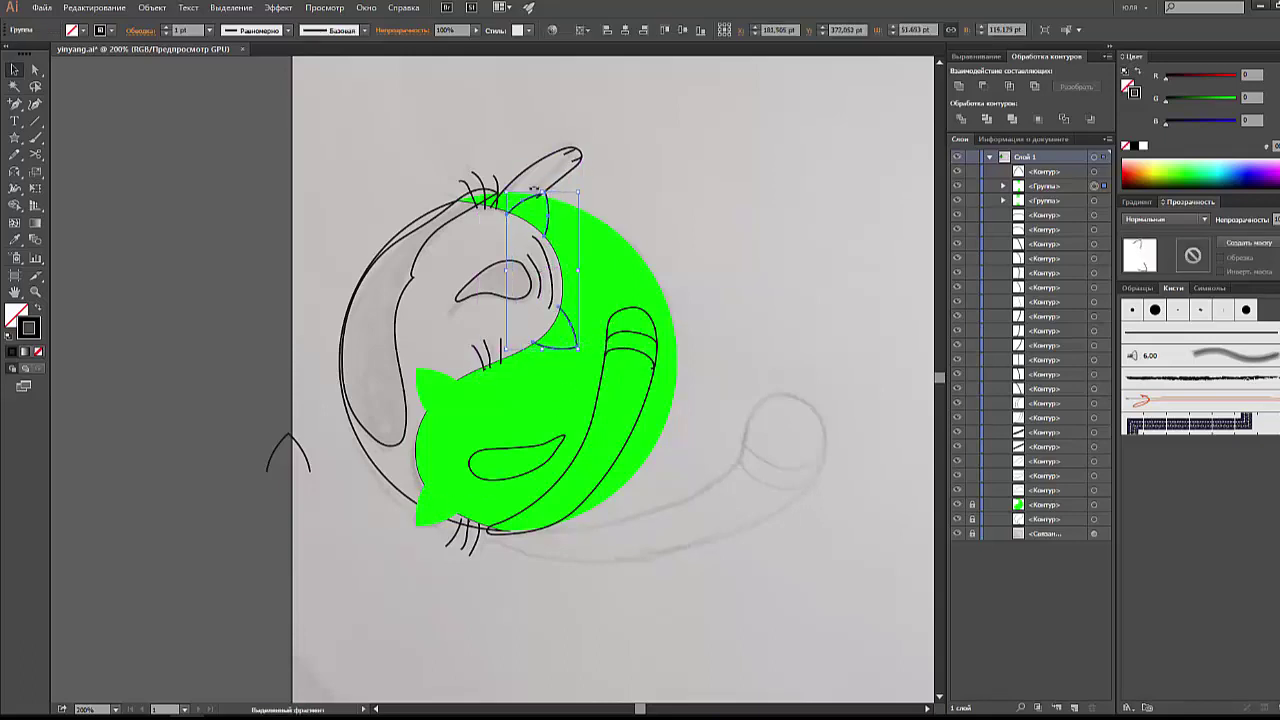
left_click(640, 200)
left_click_drag(569, 317, 573, 323)
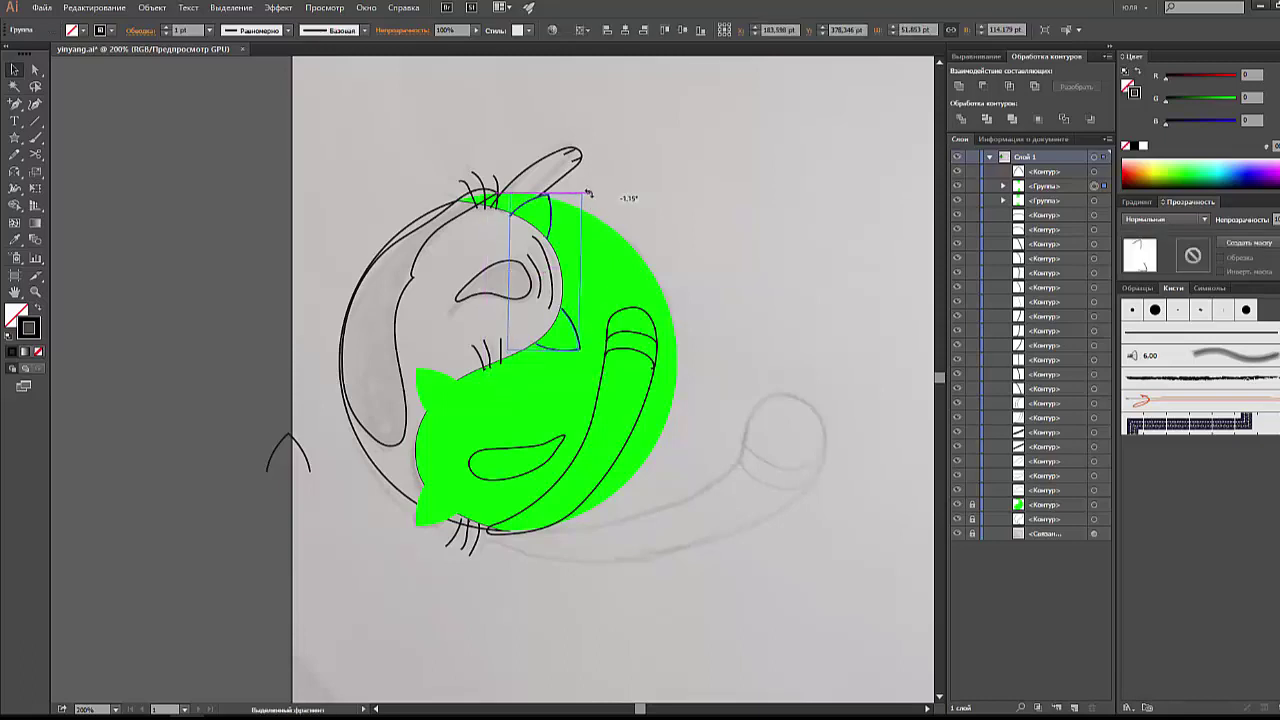
left_click(628, 199)
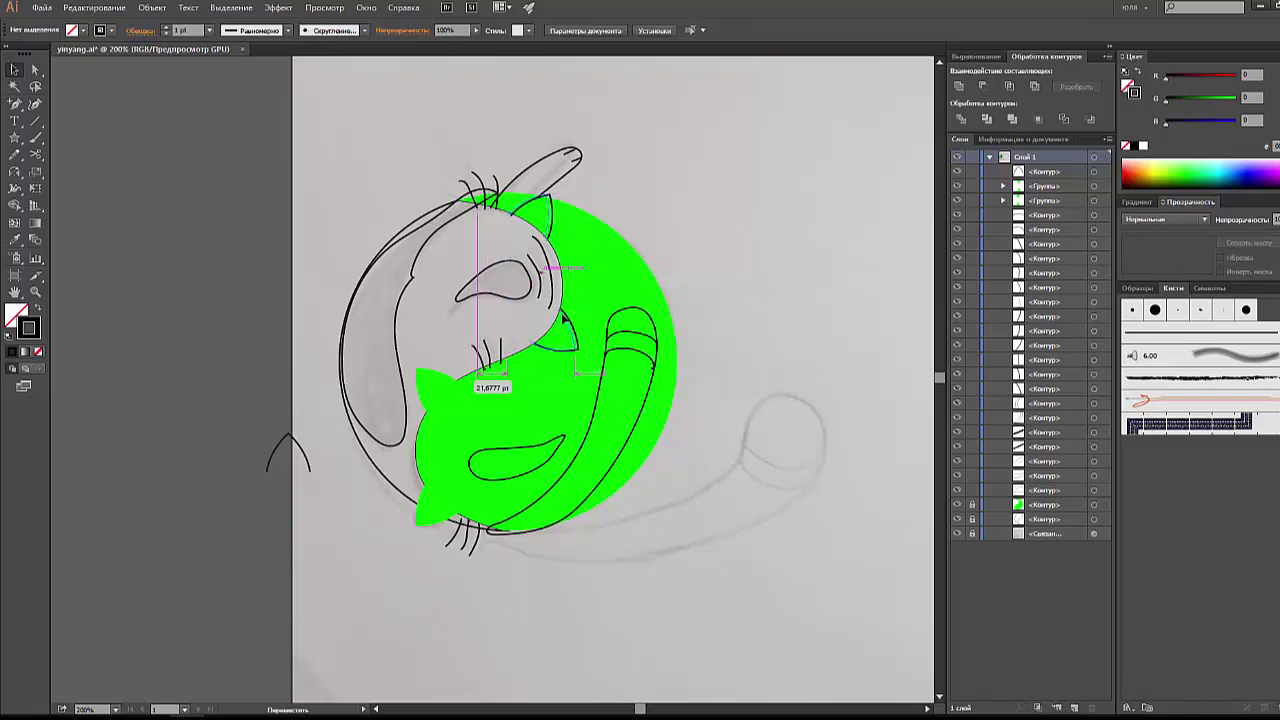
left_click(567, 316)
left_click(616, 196)
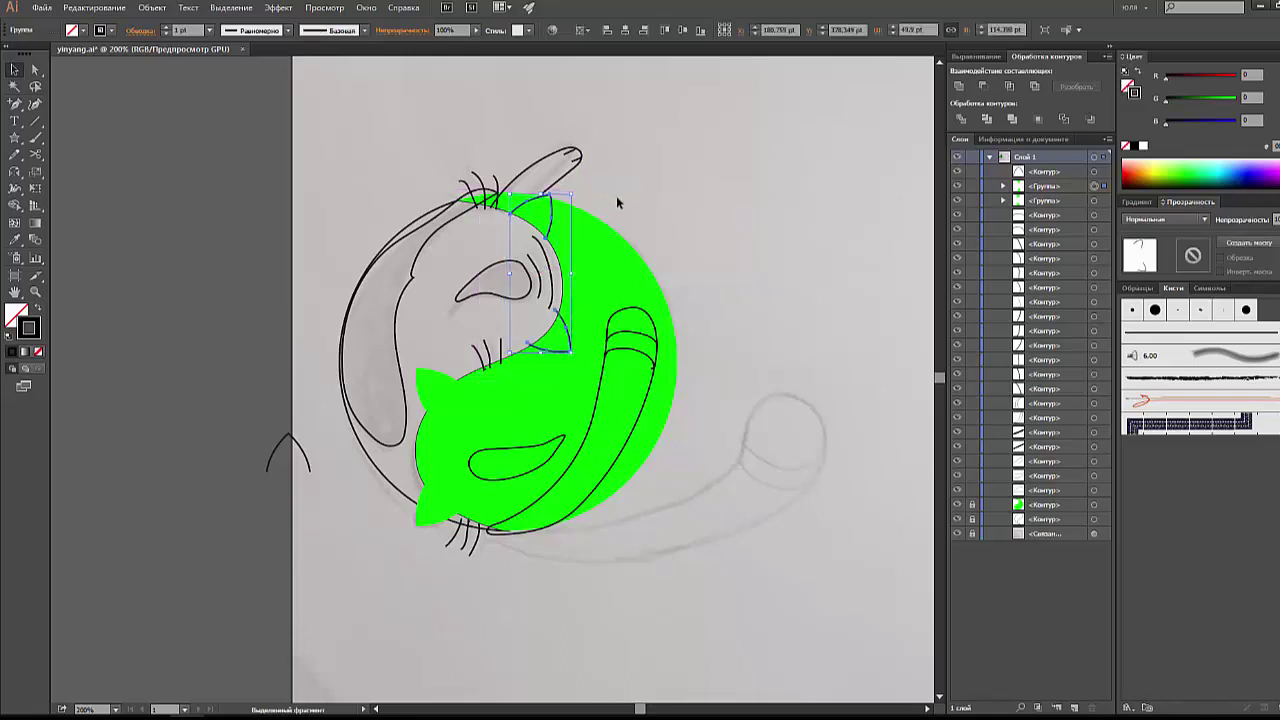
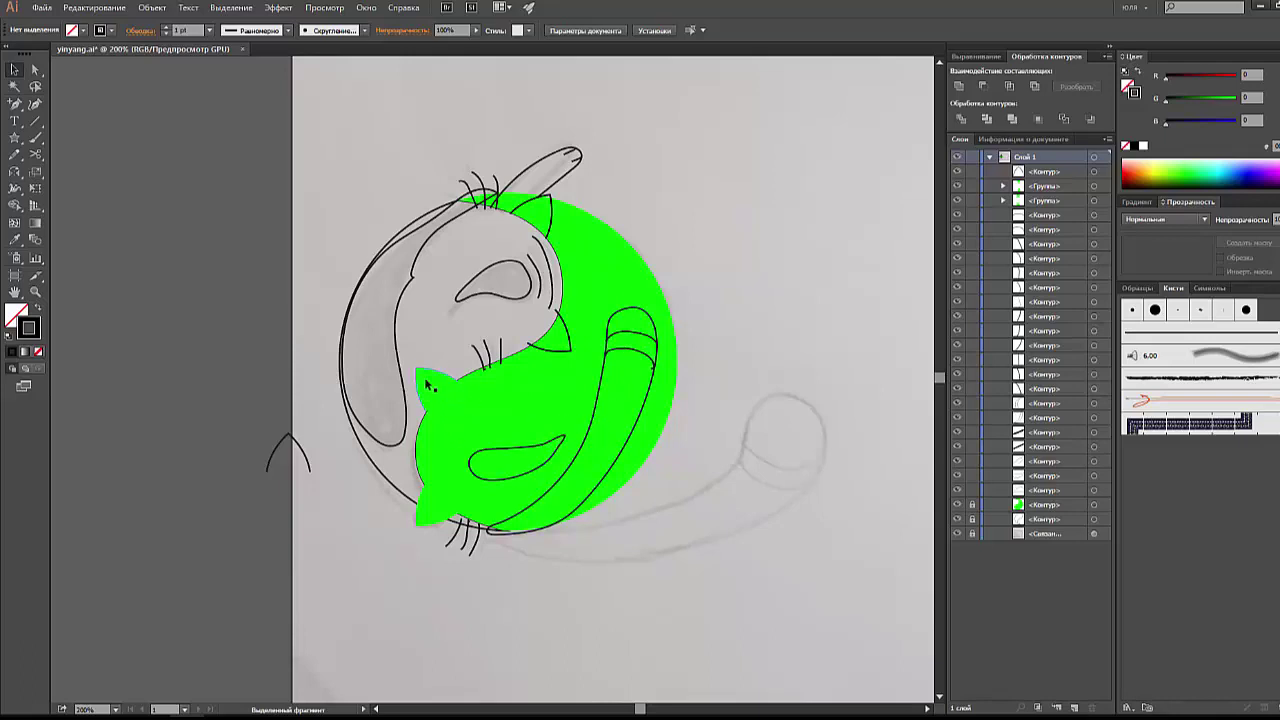
Step: Unlock the green cat body path and select it along with the small green ear piece
left_click(973, 520)
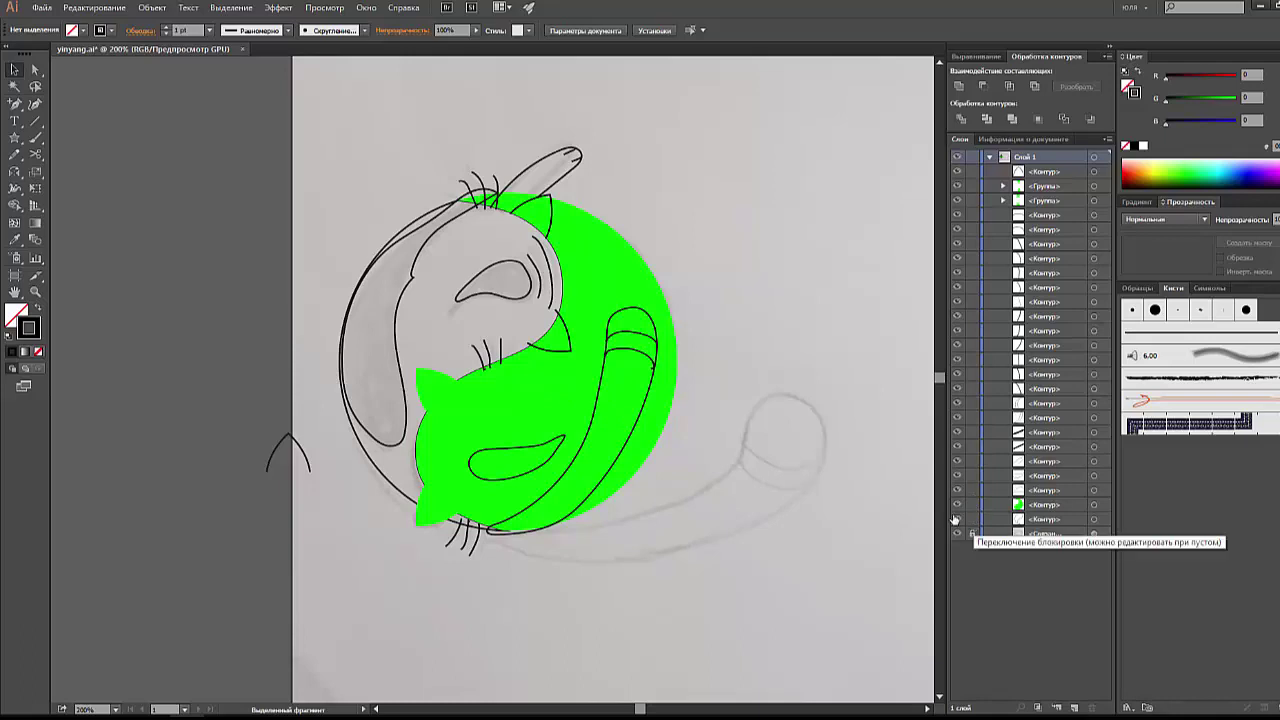
left_click(570, 401)
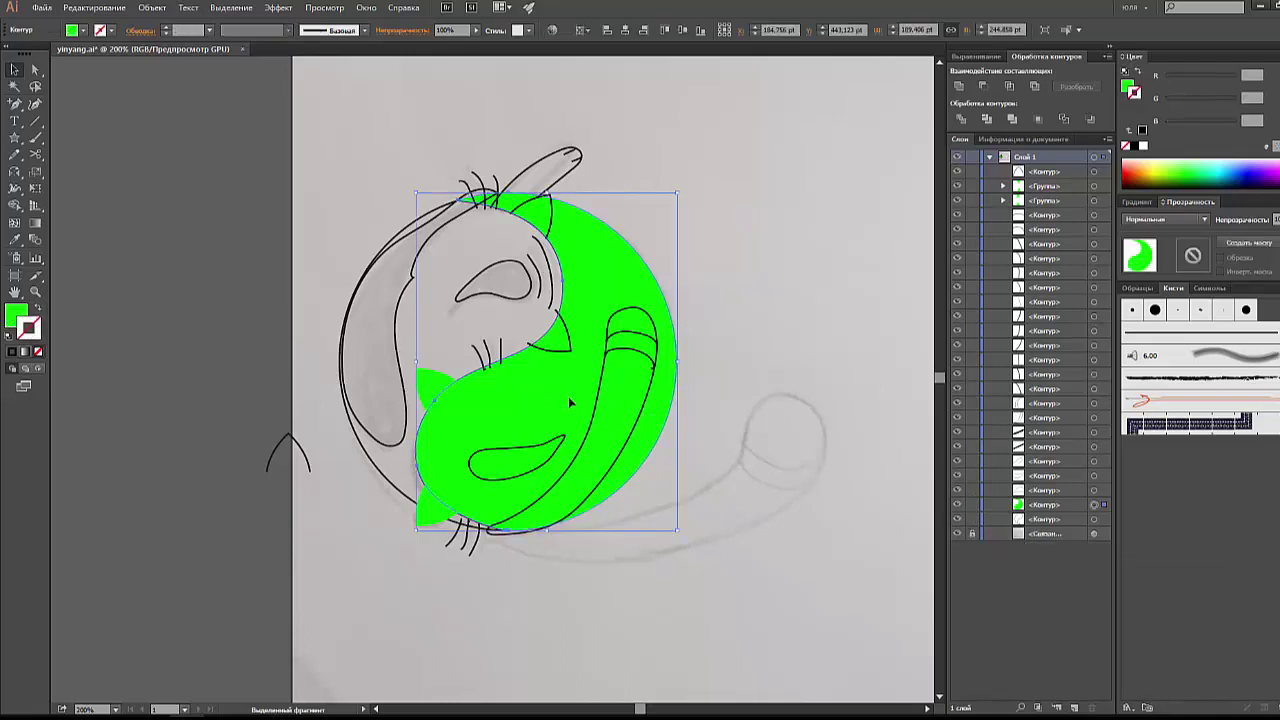
left_click(426, 383, "shift")
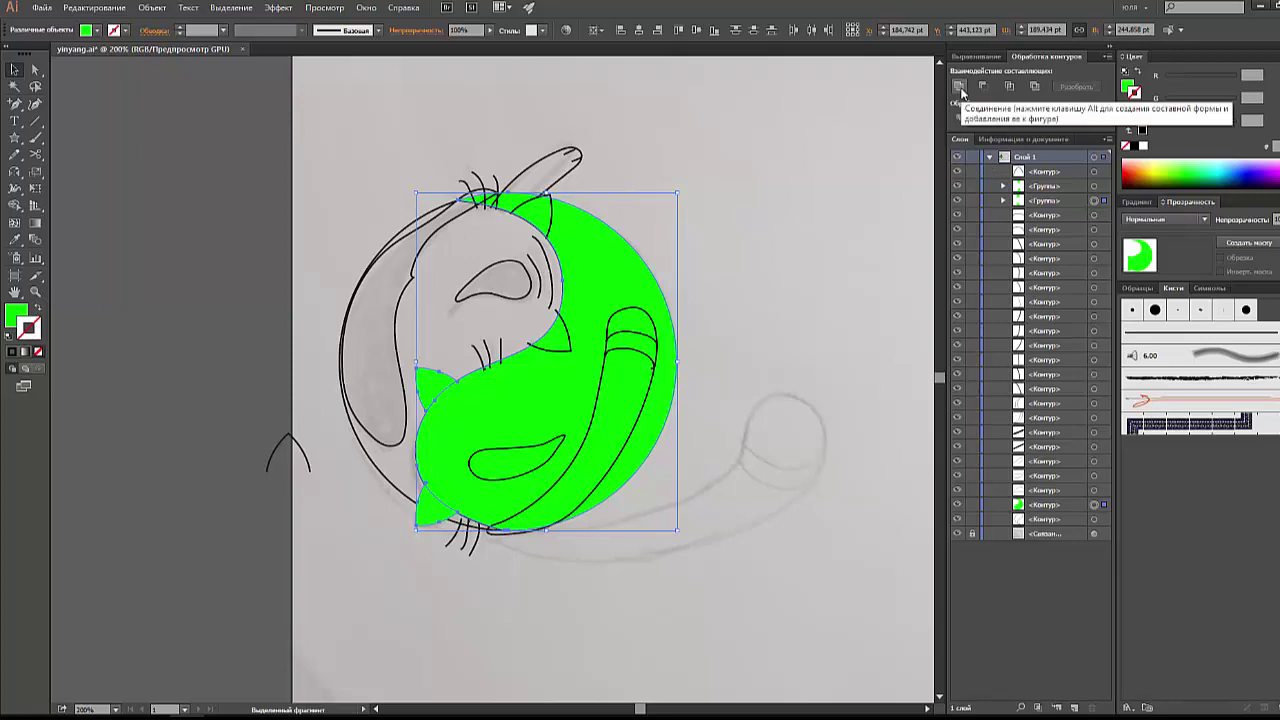
Step: Zoom in on the ears and nudge the upper green ear snugly against the head
key("z")
mouse_move(397, 366)
left_mouse_down()
mouse_move(607, 412)
mouse_move(560, 354)
left_mouse_up()
key("v")
left_click(508, 385)
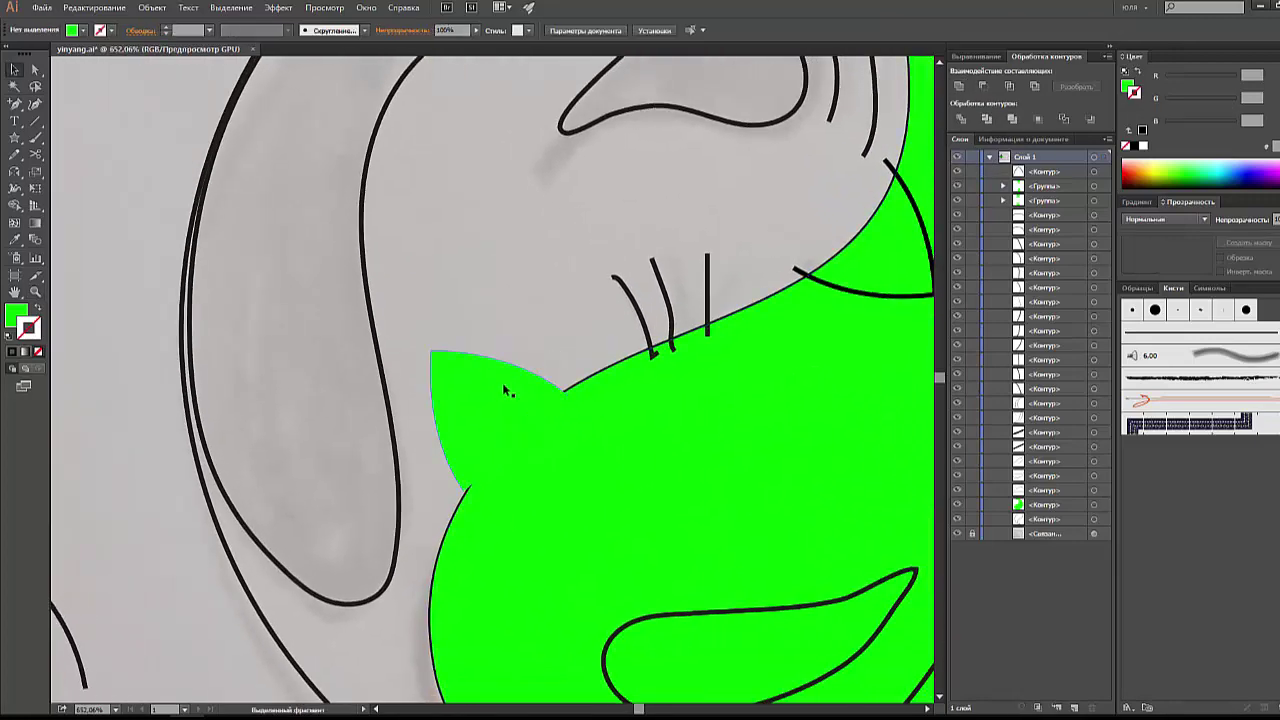
left_click_drag(498, 408, 503, 412)
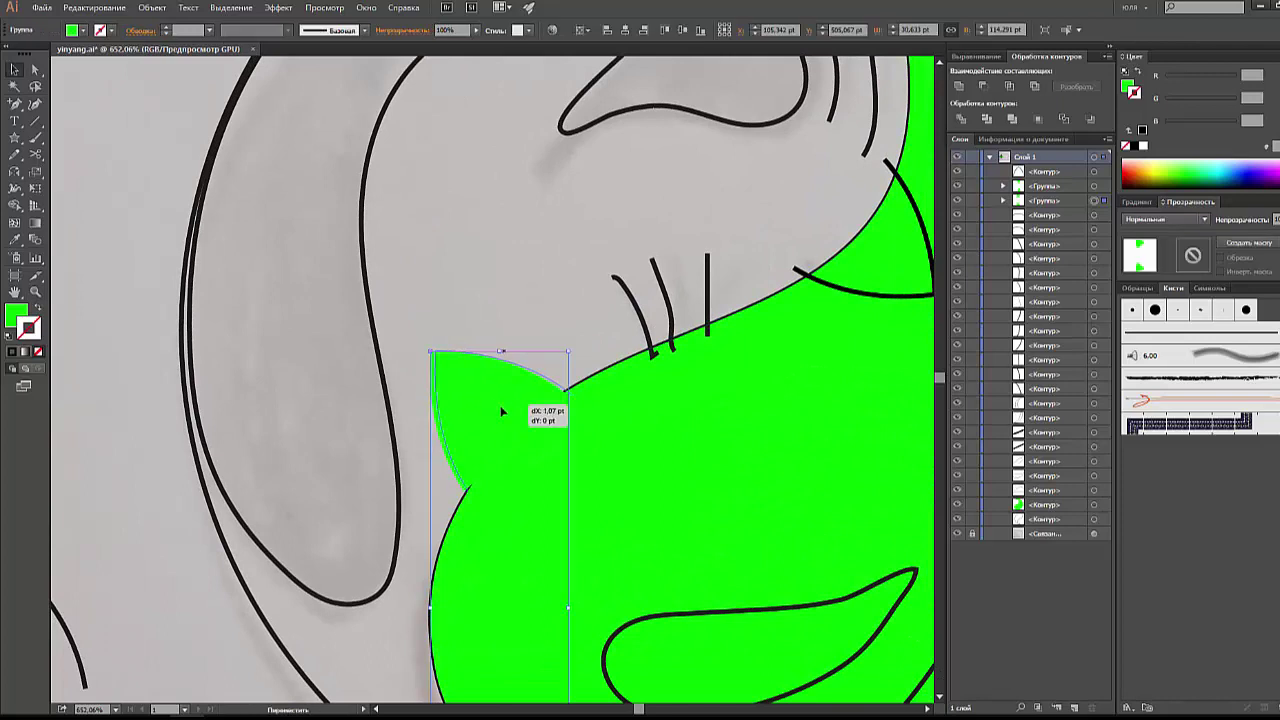
Step: Select the lower ear's path and try moving it down, undoing the attempt
left_click_drag(427, 469, 332, 353)
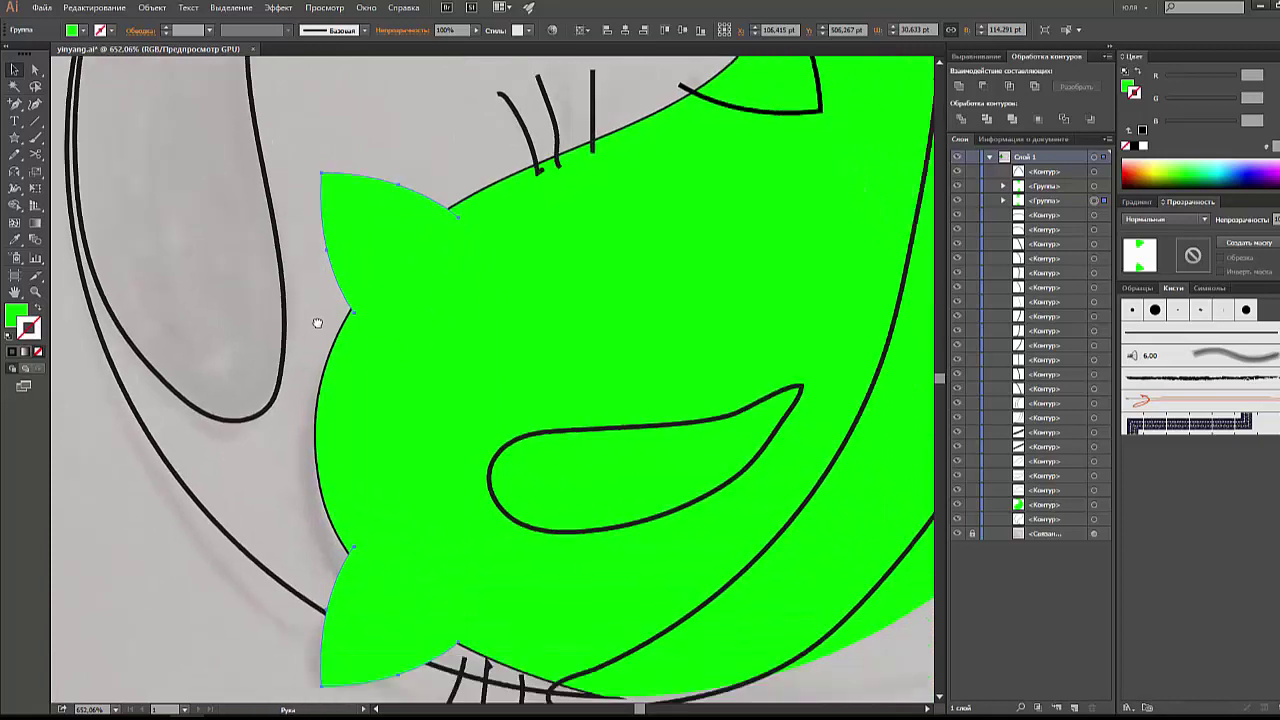
scroll(373, 389, "down", 3)
key("a")
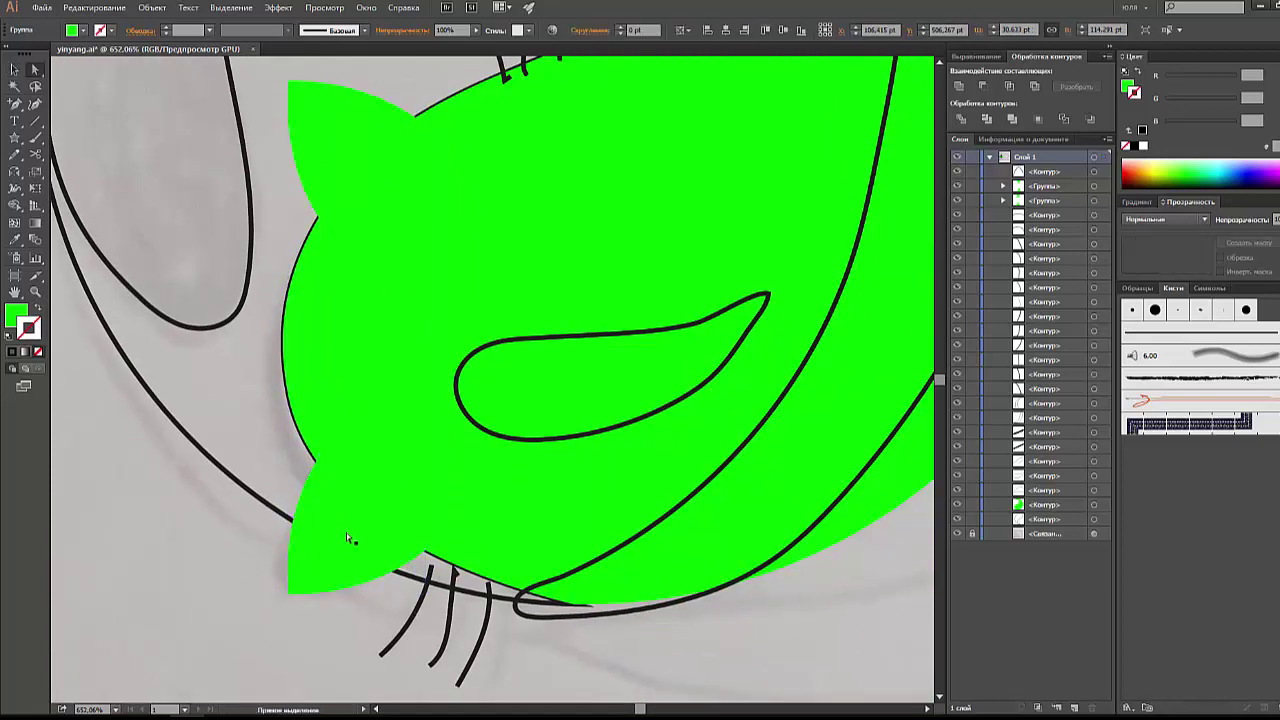
left_click(352, 530)
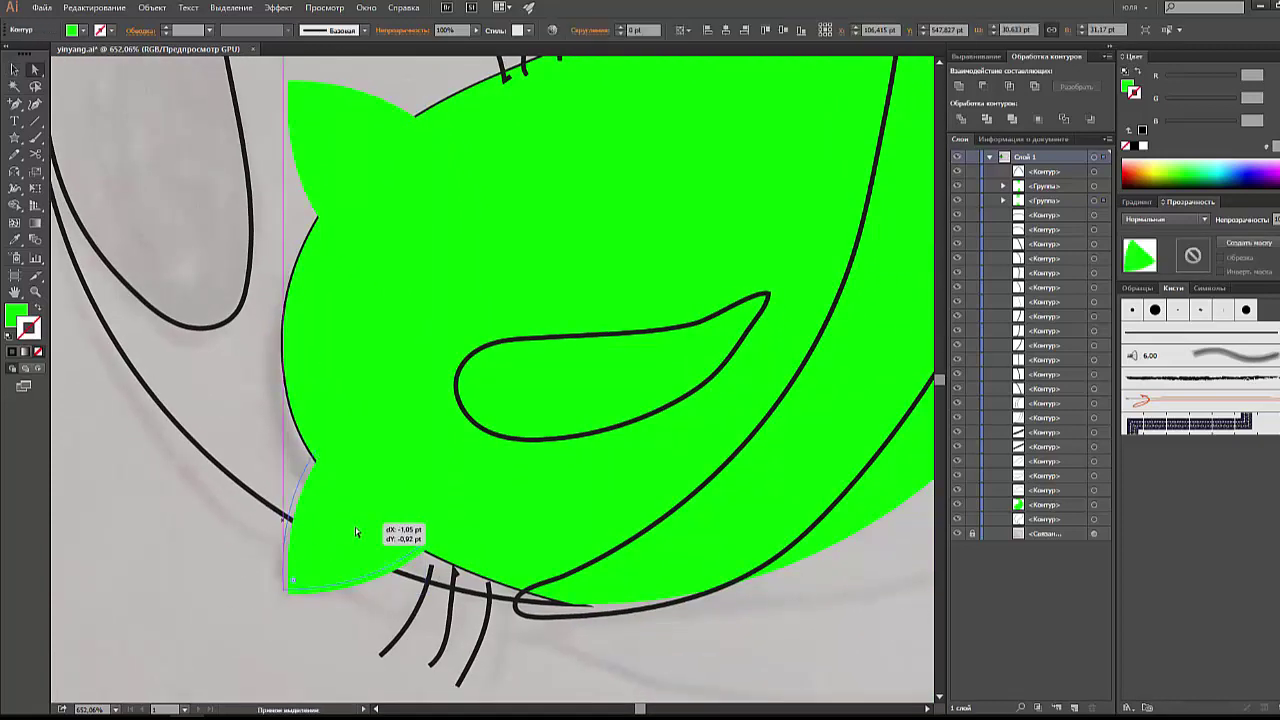
key("v")
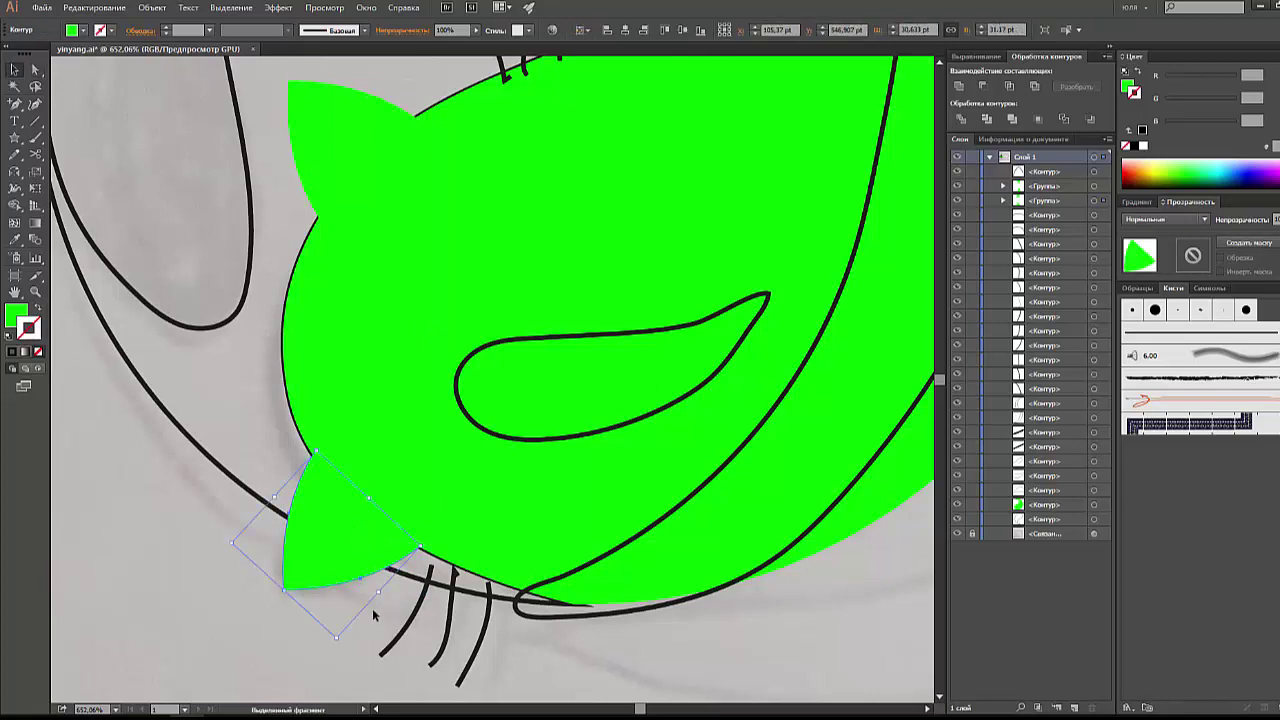
left_click(383, 600)
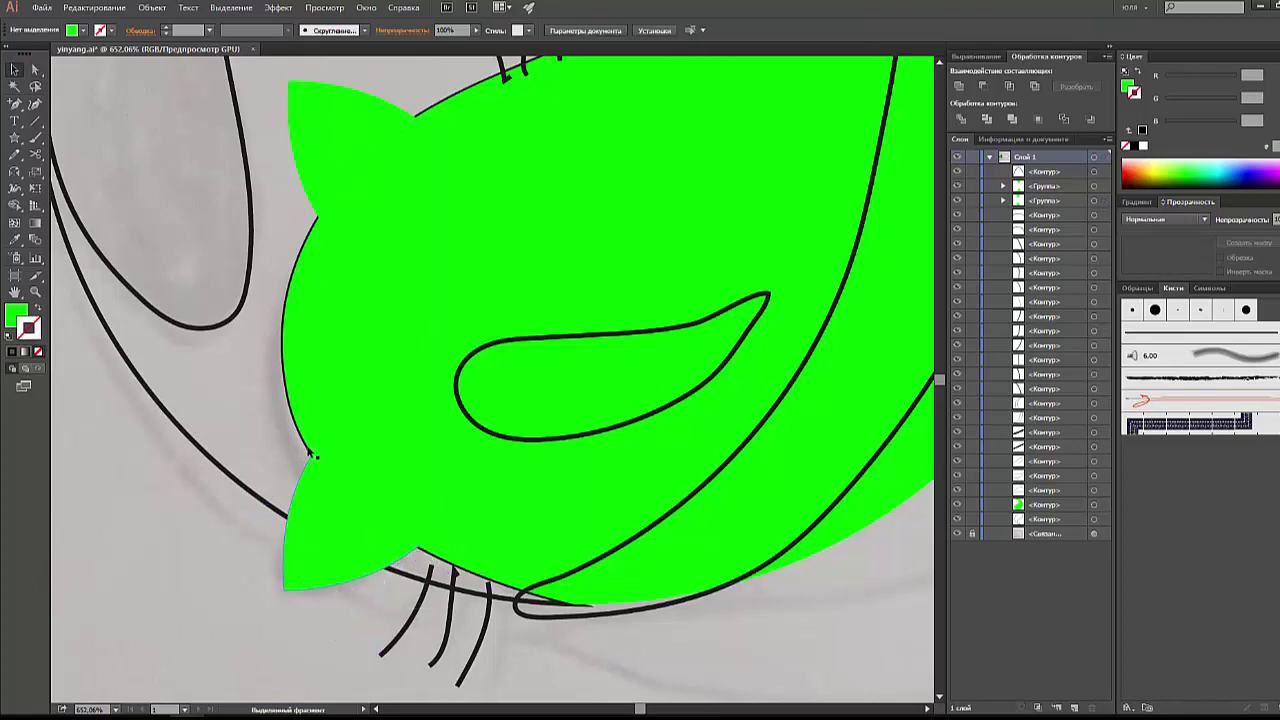
mouse_move(328, 524)
left_mouse_down()
mouse_move(358, 597)
mouse_move(341, 548)
left_mouse_up()
key("ctrl+z")
key("a")
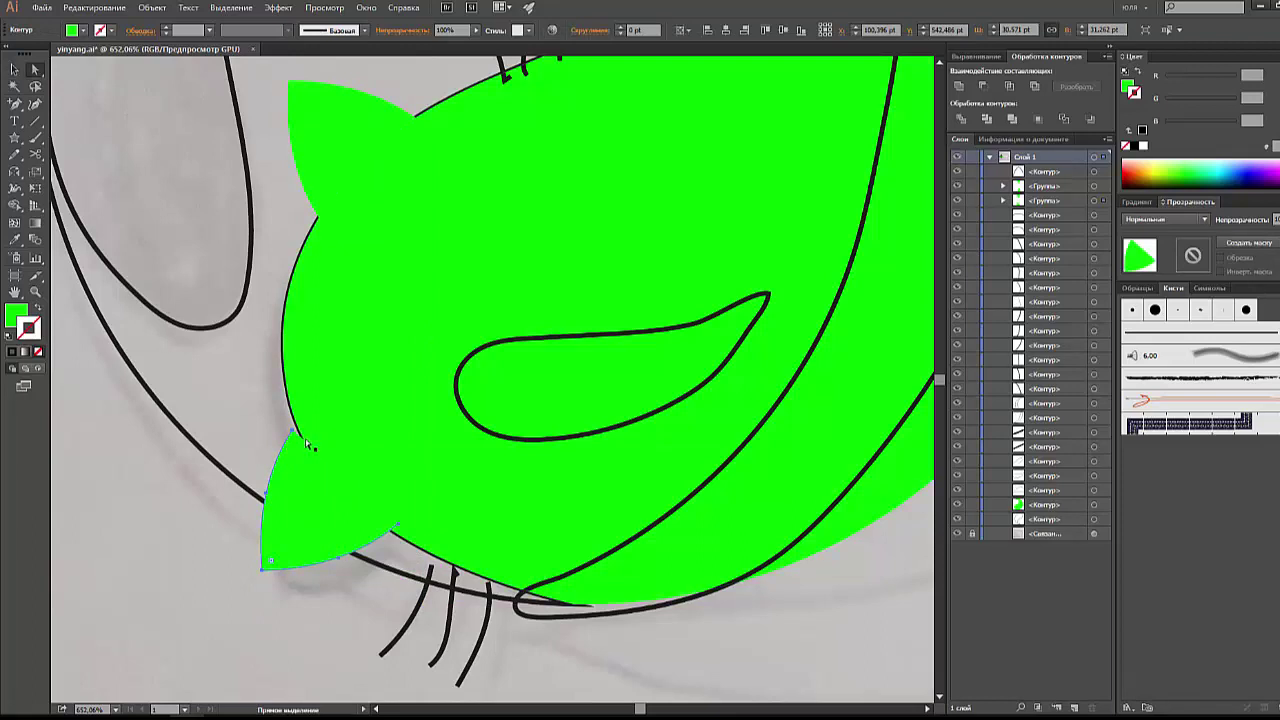
Step: Move the lower green ear down and right onto the head edge, then zoom back out
left_click(287, 365)
left_click(239, 522)
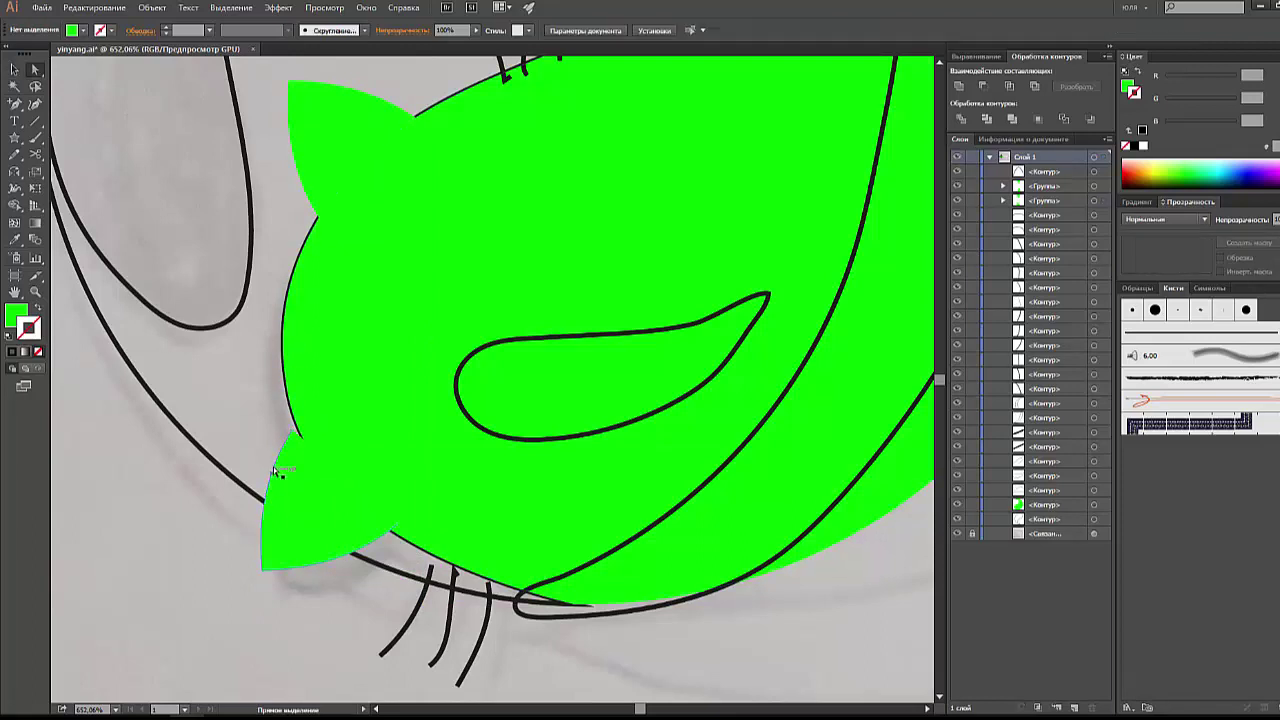
left_click_drag(341, 520, 363, 538)
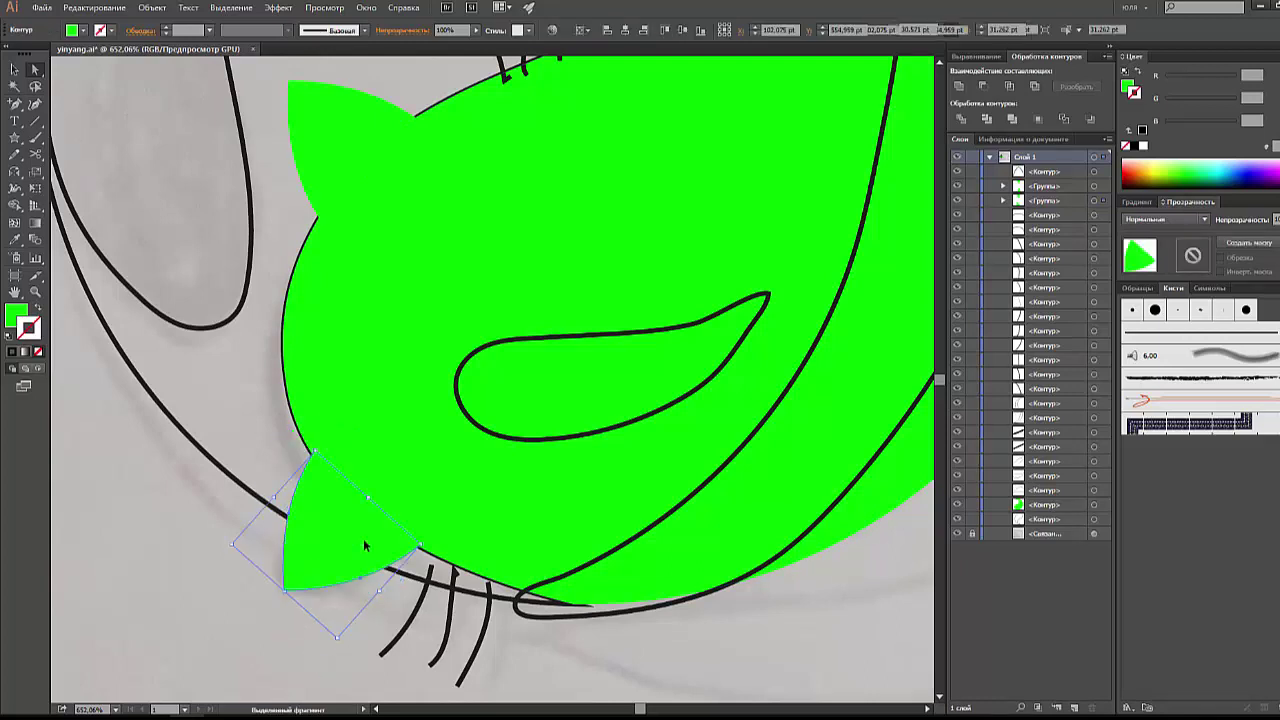
left_click(333, 626)
scroll(300, 620, "up", 1)
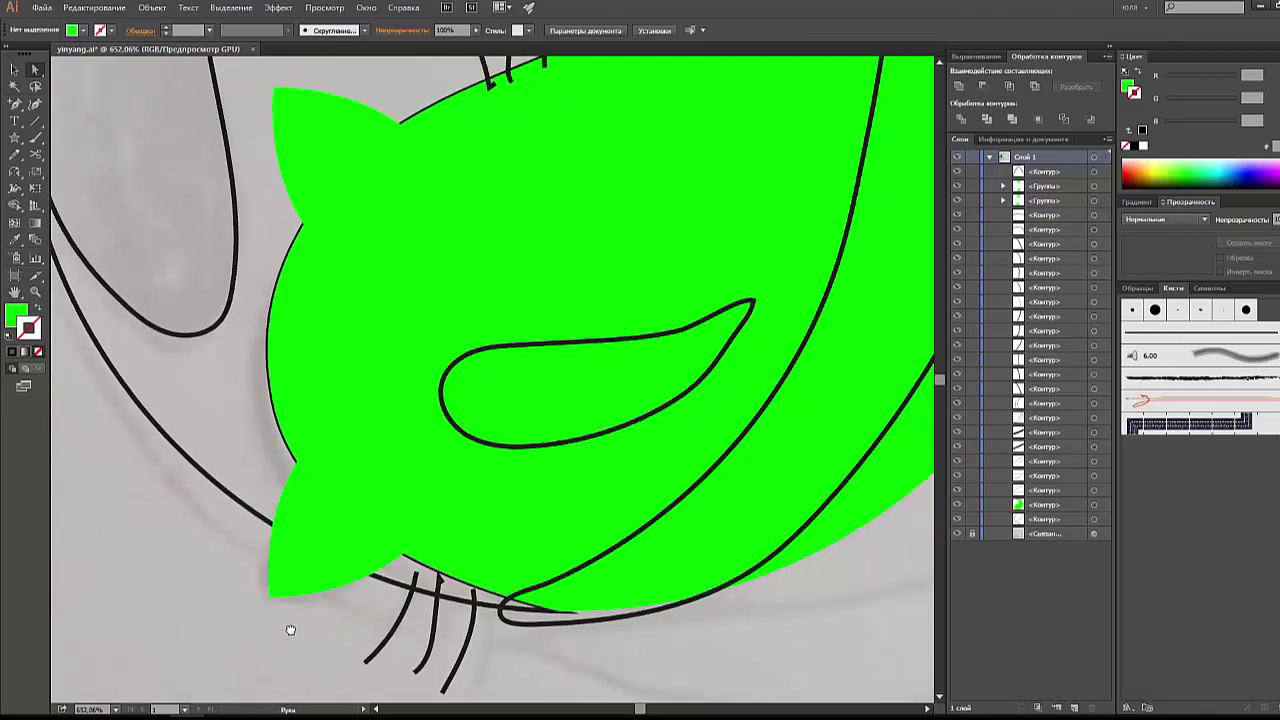
scroll(256, 592, "right", 1)
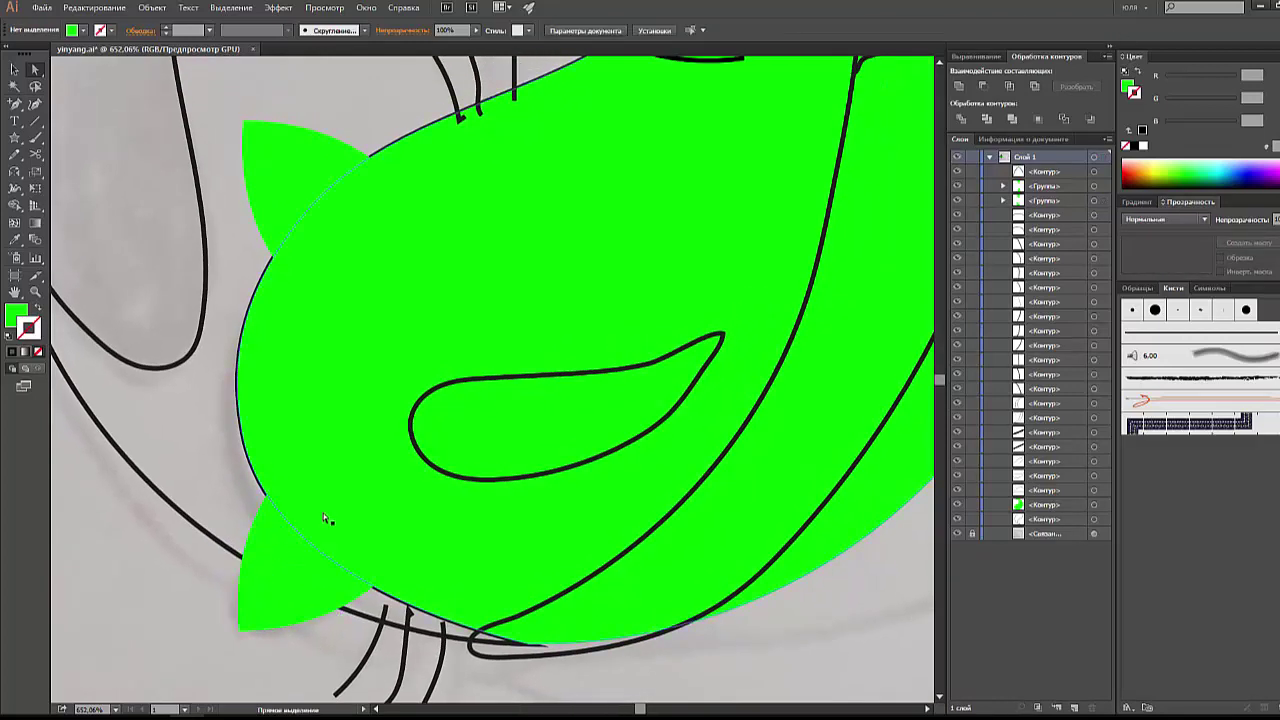
key("ctrl+minus")
key("ctrl+minus")
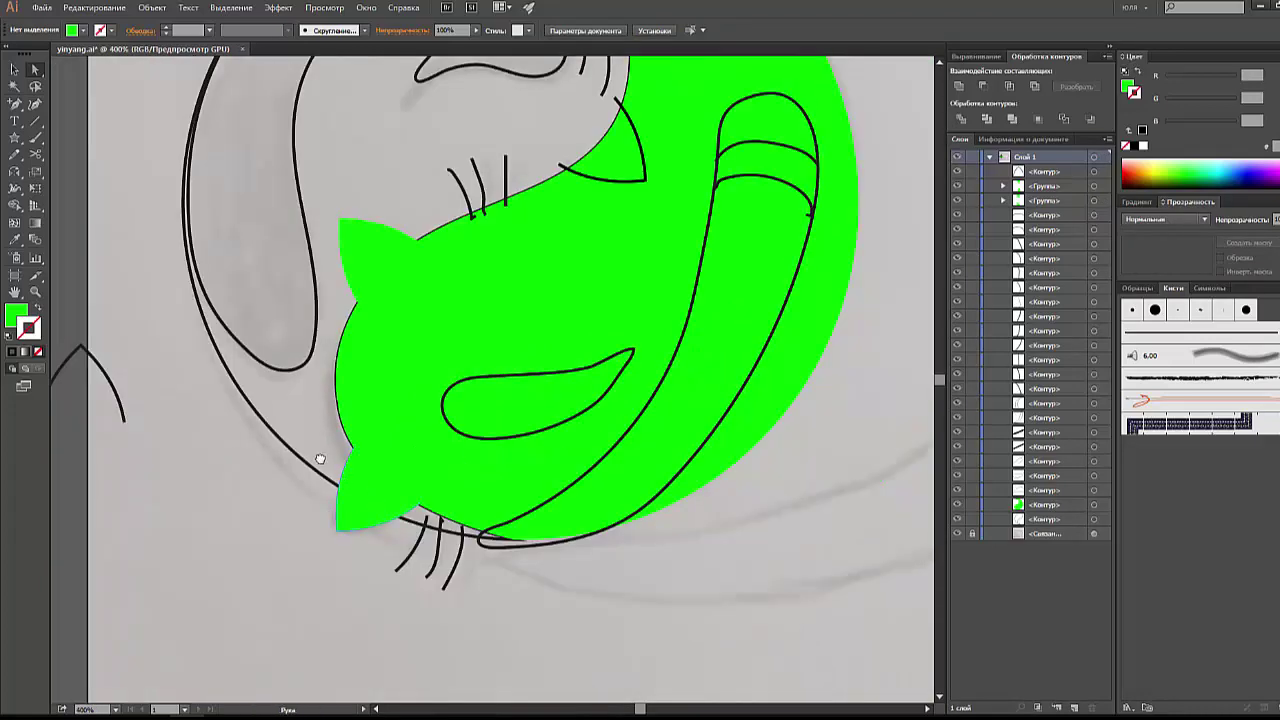
scroll(290, 500, "up", 2)
scroll(240, 550, "right", 2)
scroll(253, 557, "up", 1)
Step: Merge the green body and ear into one shape with Pathfinder Unite
key("v")
left_click(271, 525)
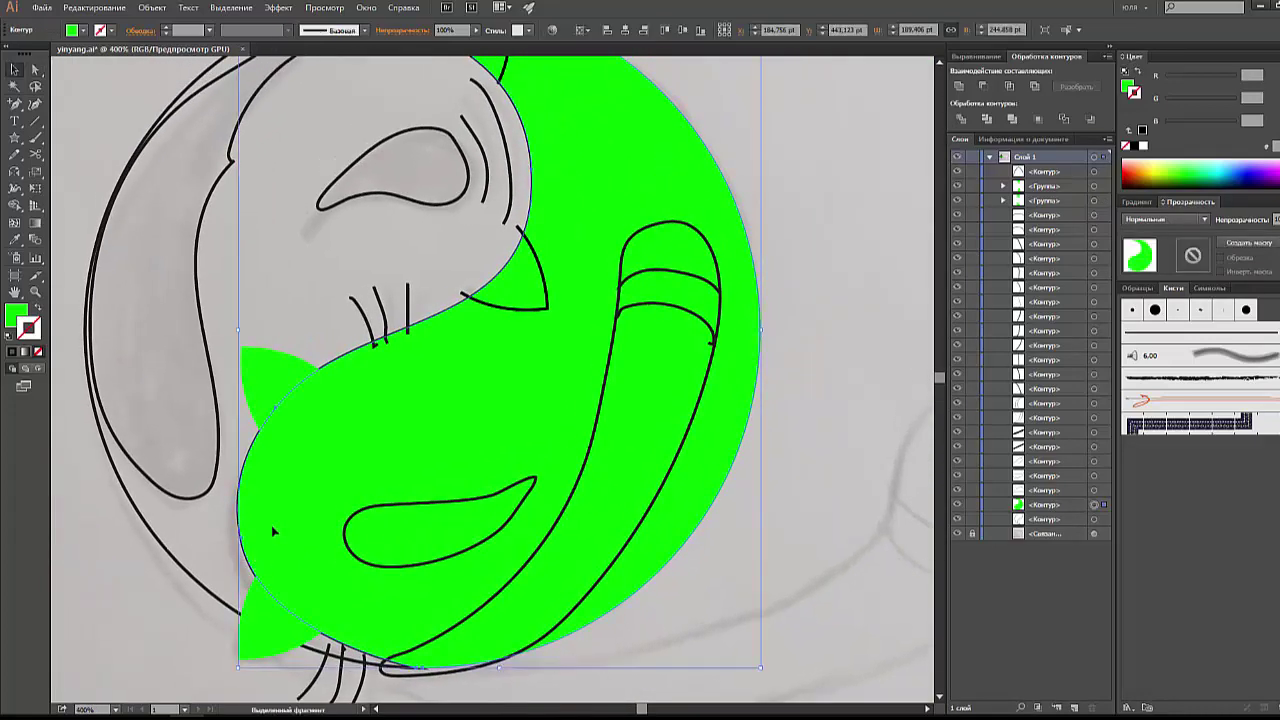
left_click(270, 383, "shift")
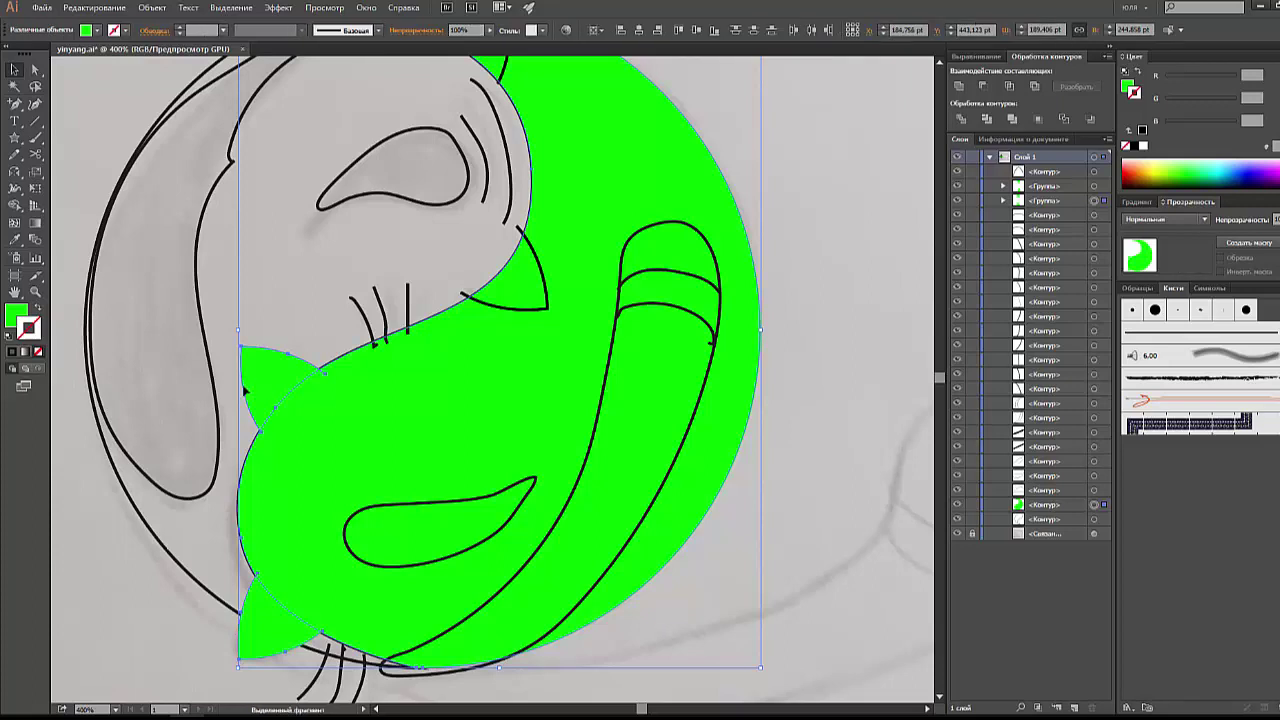
left_click(957, 88)
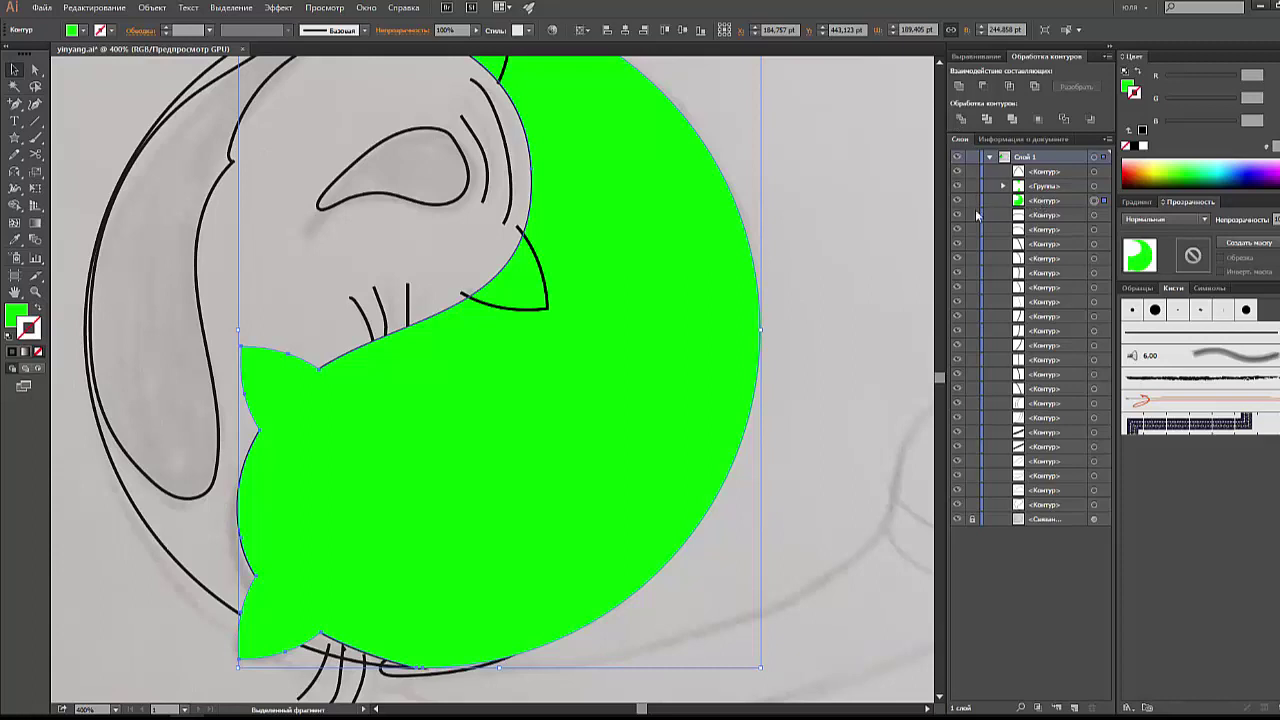
key("ctrl+z")
key("ctrl+z")
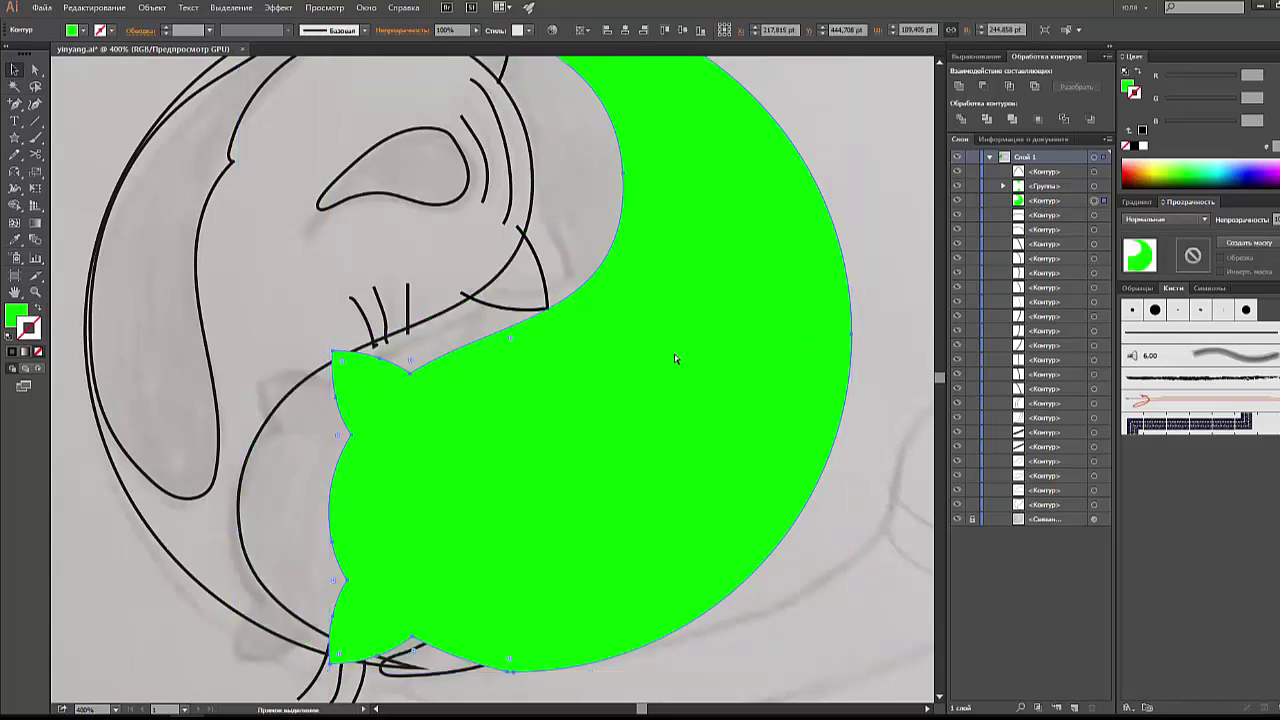
key("ctrl+shift+z")
key("ctrl+shift+z")
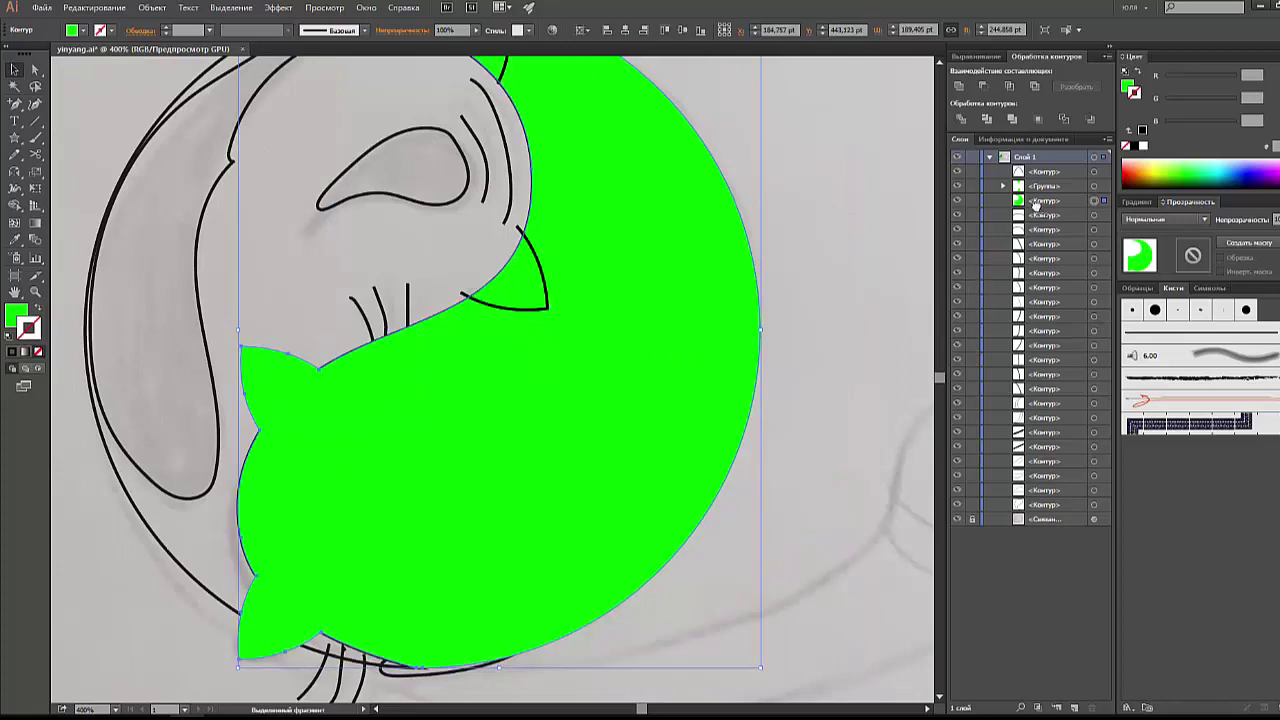
Step: Move the merged green shape below the black outline lines in the Layers panel
left_click_drag(1036, 203, 1028, 512)
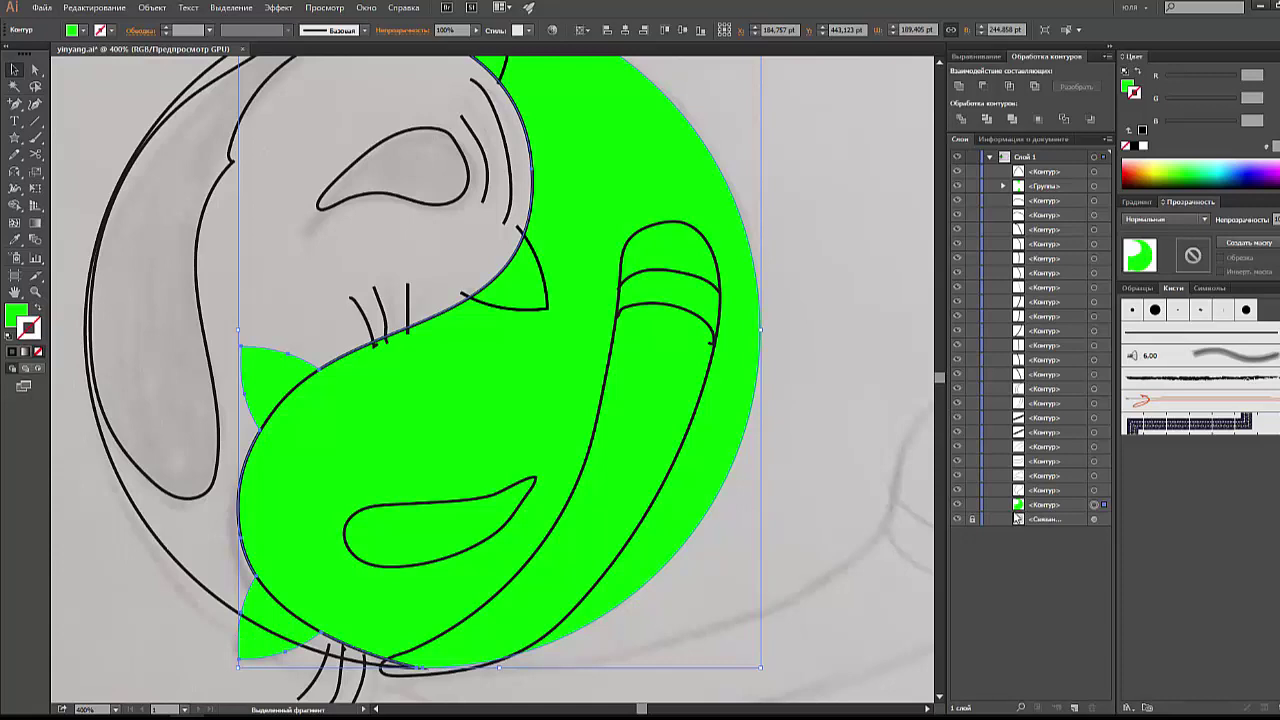
left_click(813, 462)
scroll(813, 462, "up", 1)
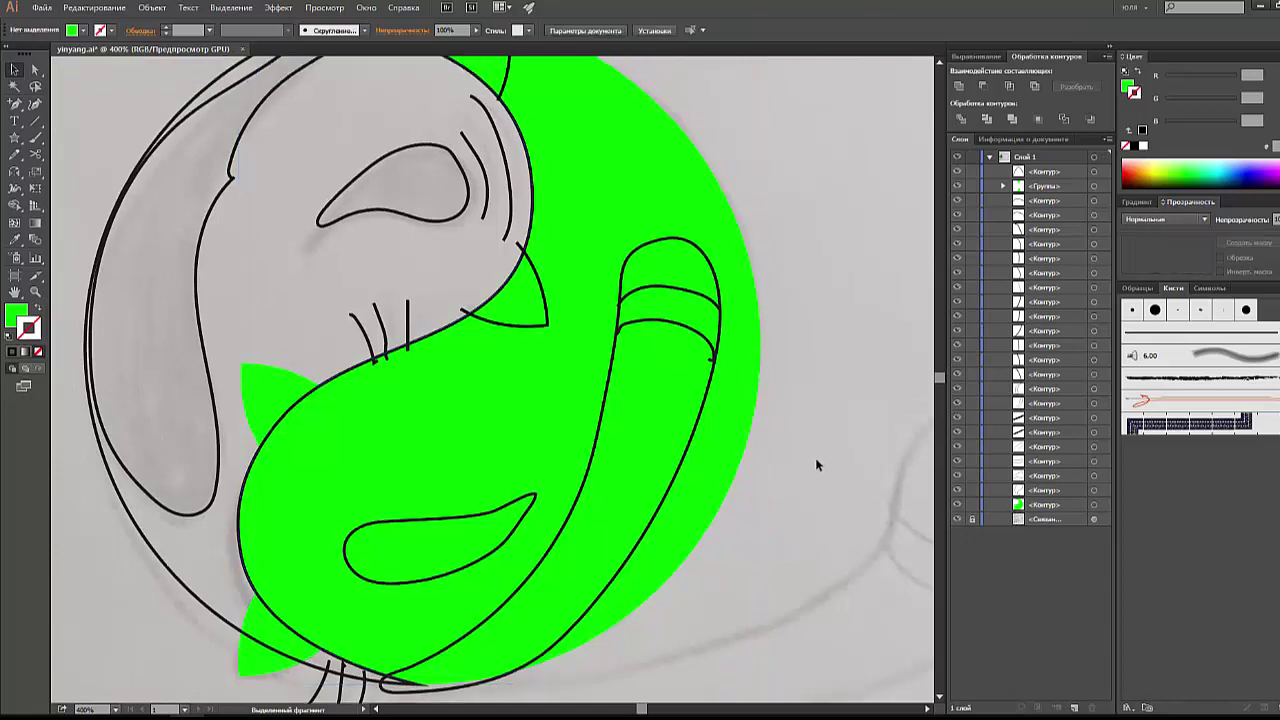
scroll(813, 462, "up", 1)
scroll(815, 463, "up", 1)
scroll(815, 463, "up", 2)
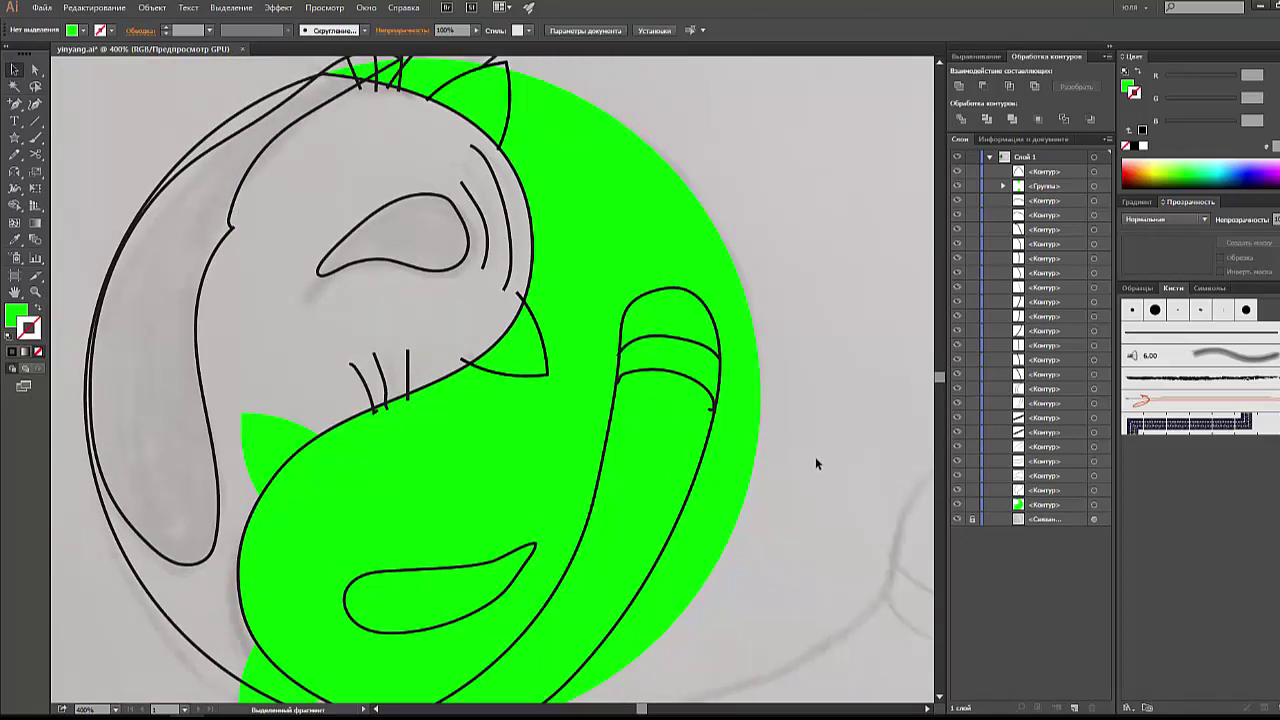
Step: Merge the white cat's large outline path and ear group with Pathfinder Unite
left_click(333, 430)
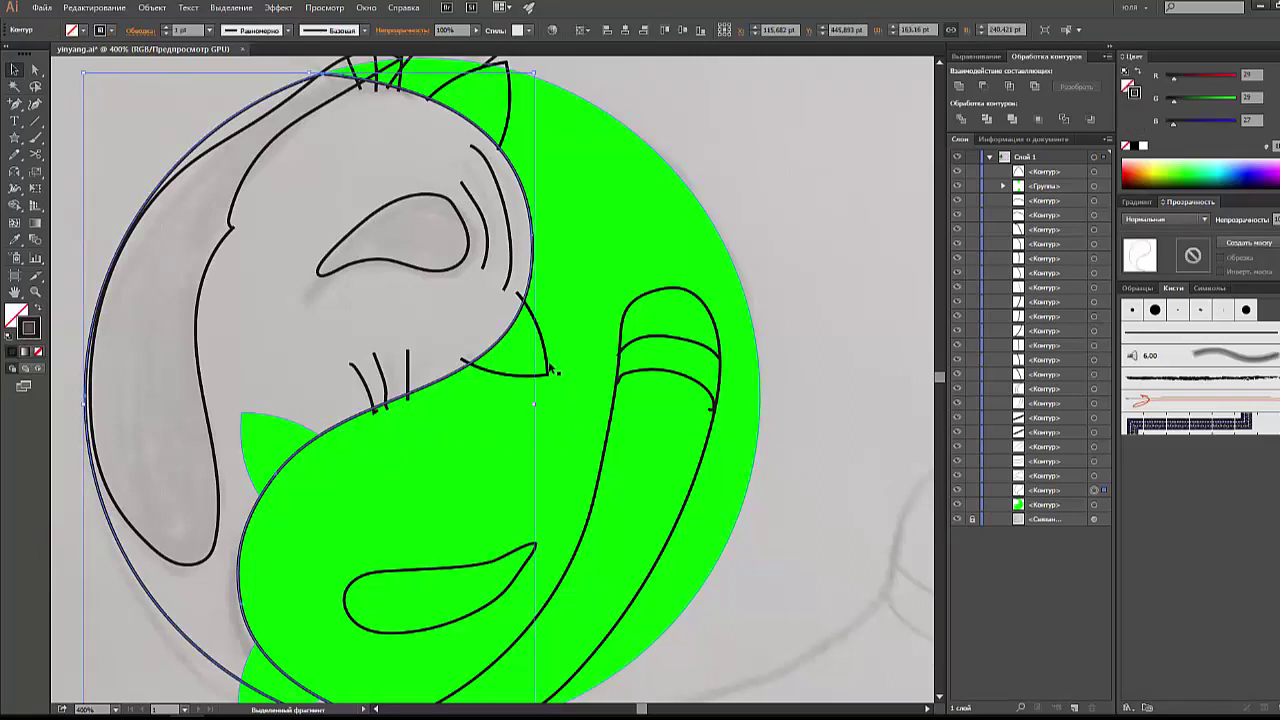
left_click(550, 332)
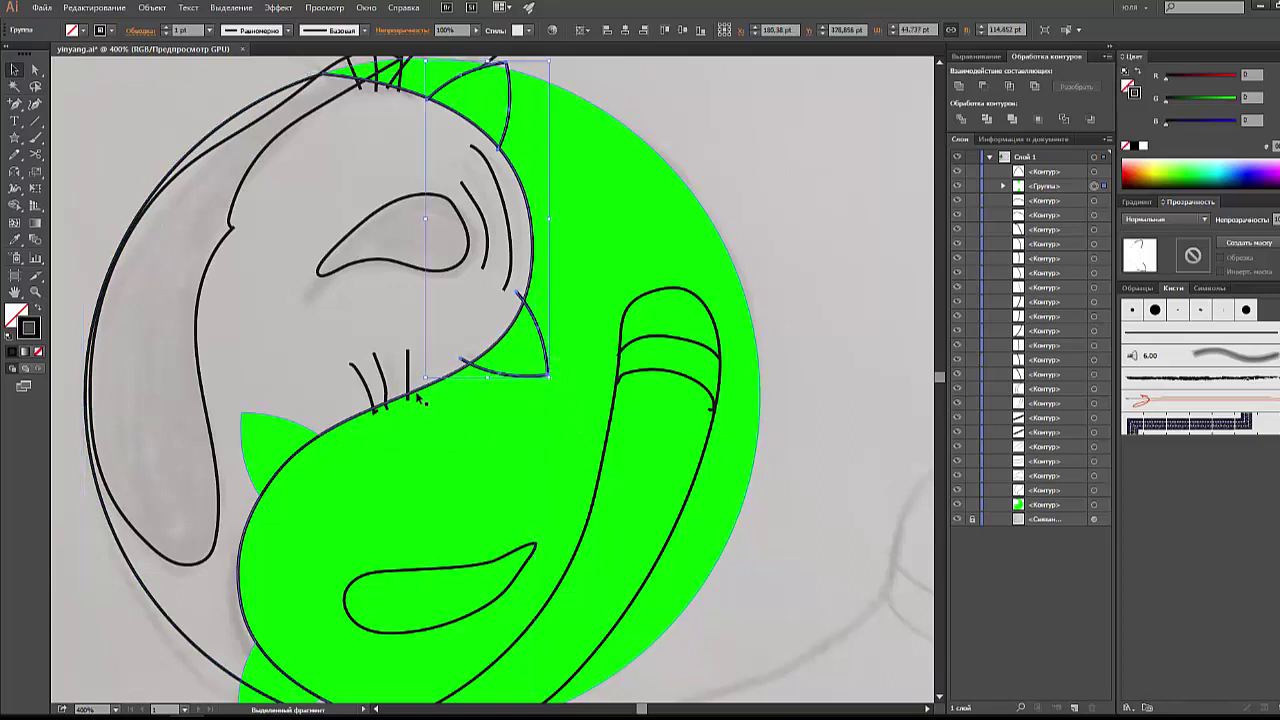
left_click(365, 413, "shift")
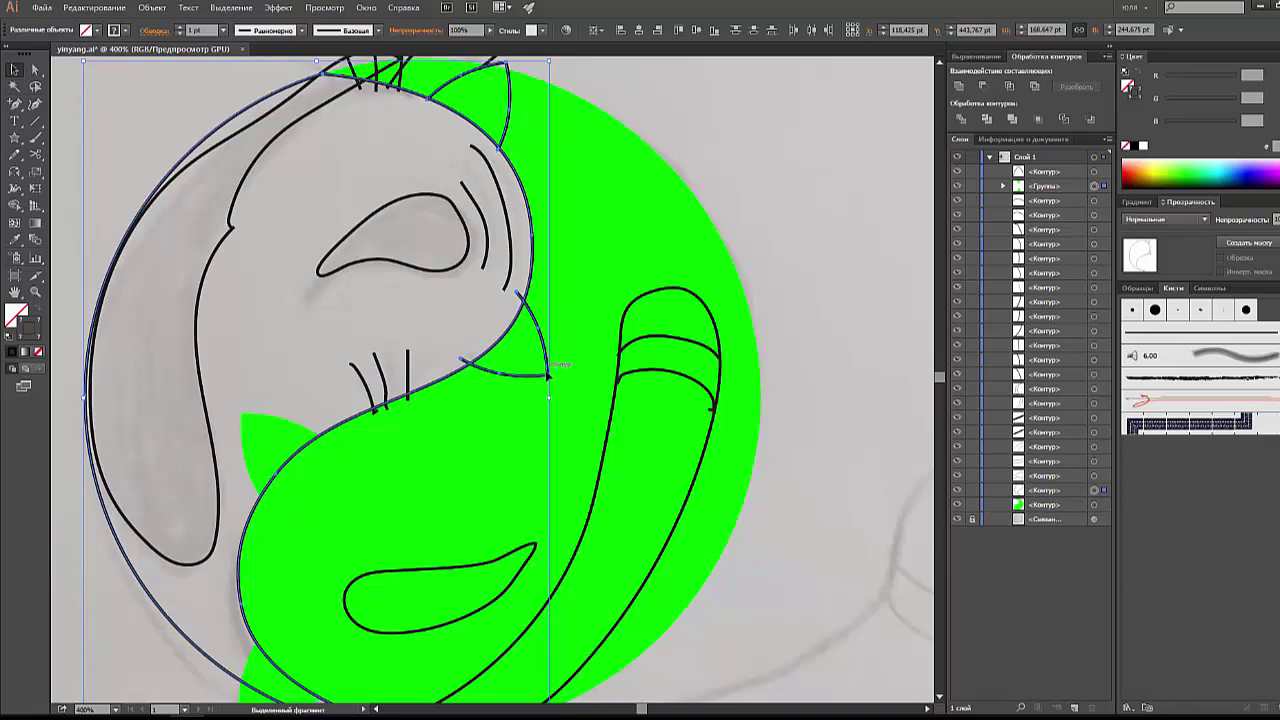
left_click(960, 88)
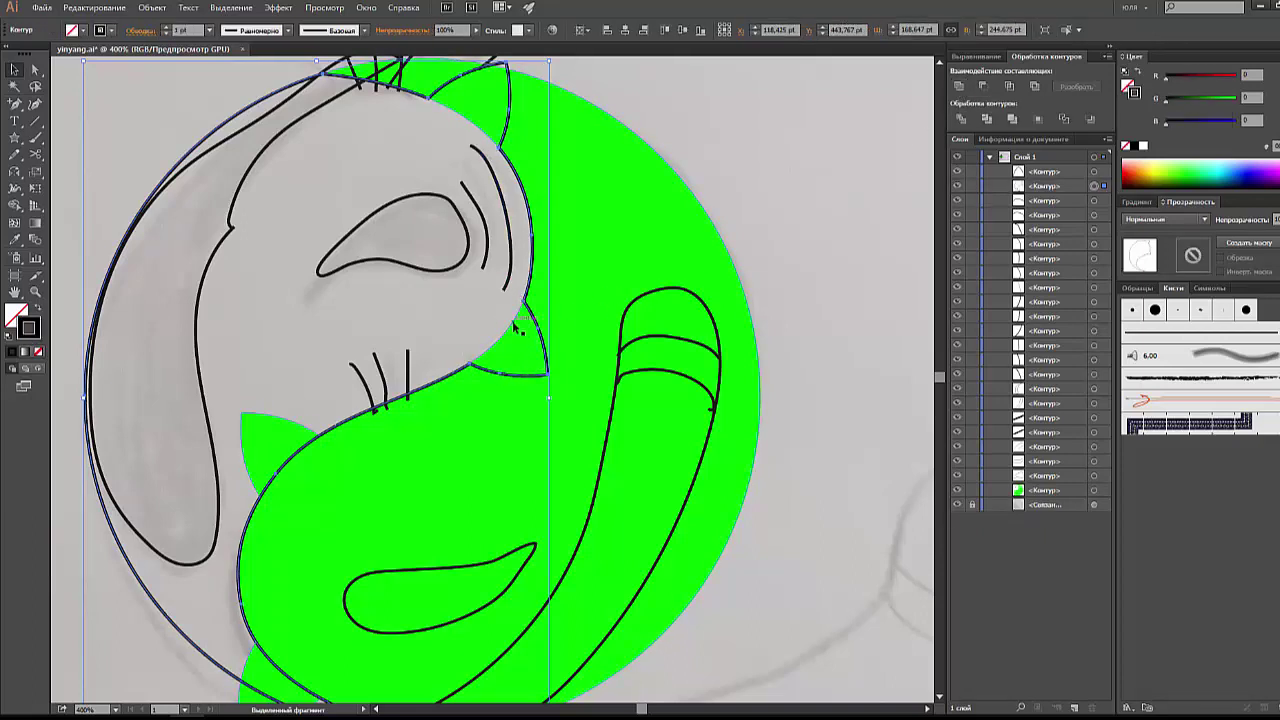
scroll(777, 543, "down", 2)
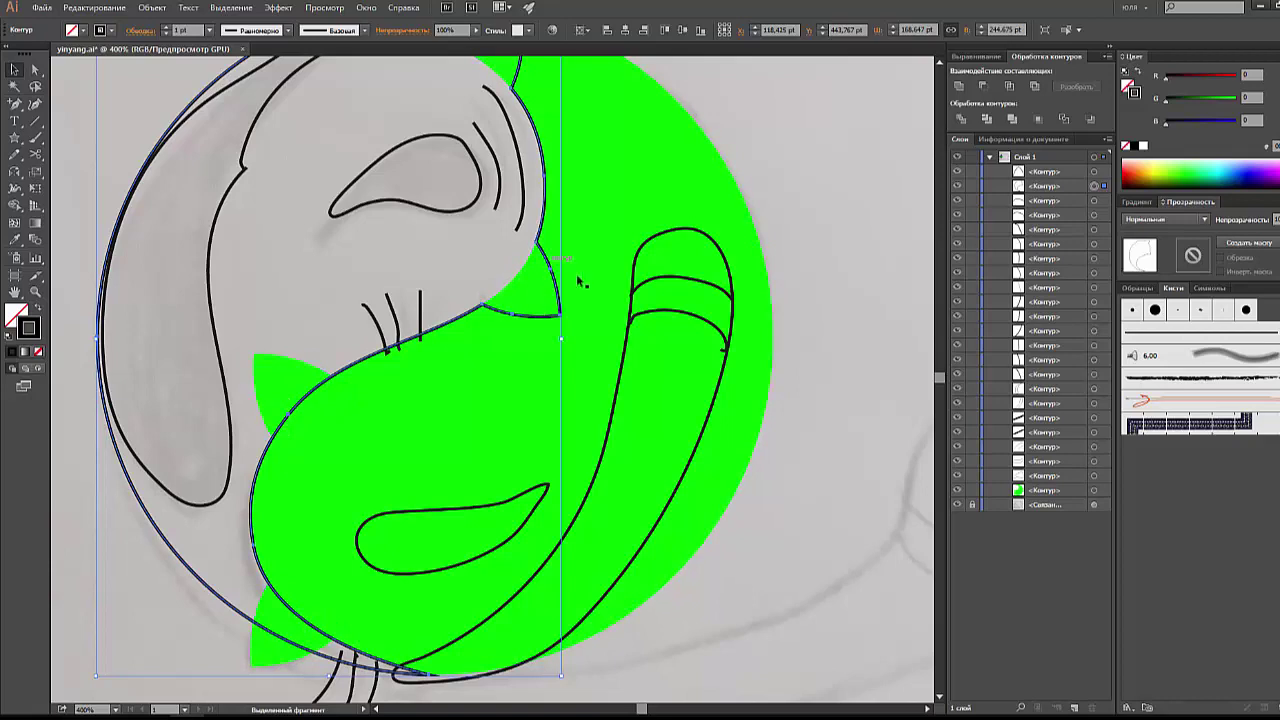
Step: Fill the merged white cat shape with white and move it below the line work
left_click(1128, 90)
left_click(1143, 146)
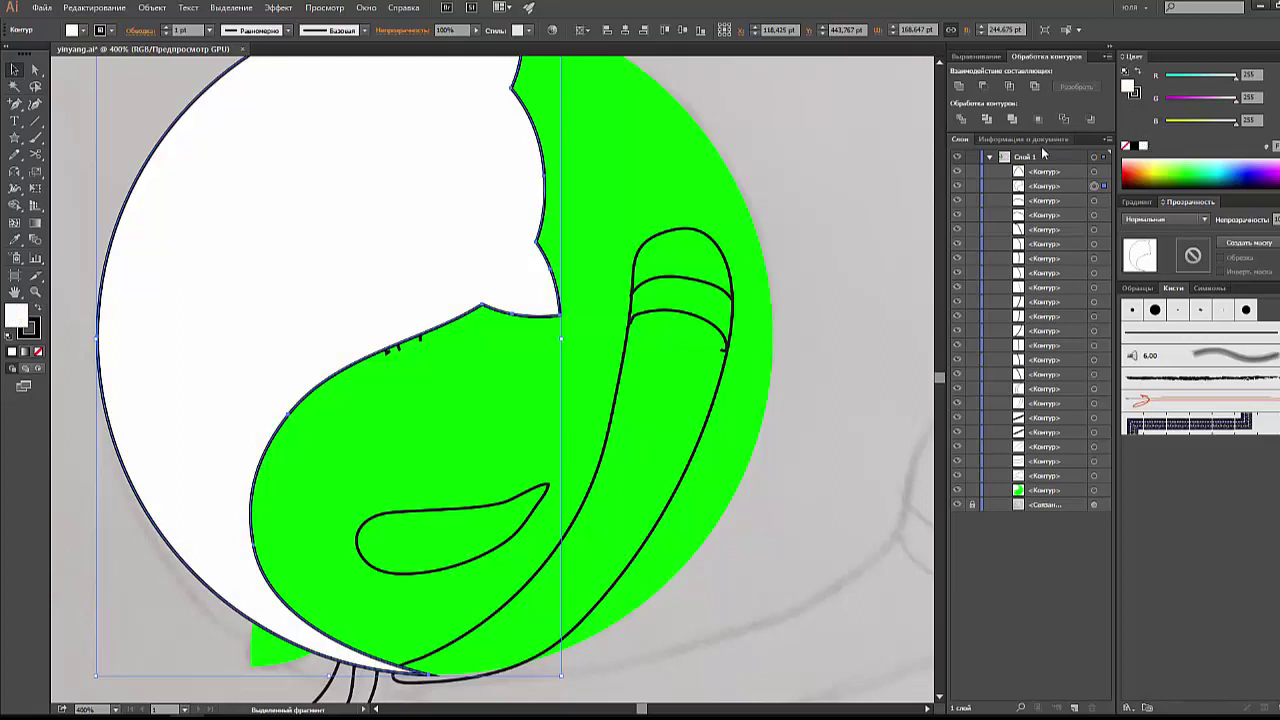
mouse_move(1032, 188)
left_mouse_down()
mouse_move(1011, 374)
mouse_move(1035, 496)
left_mouse_up()
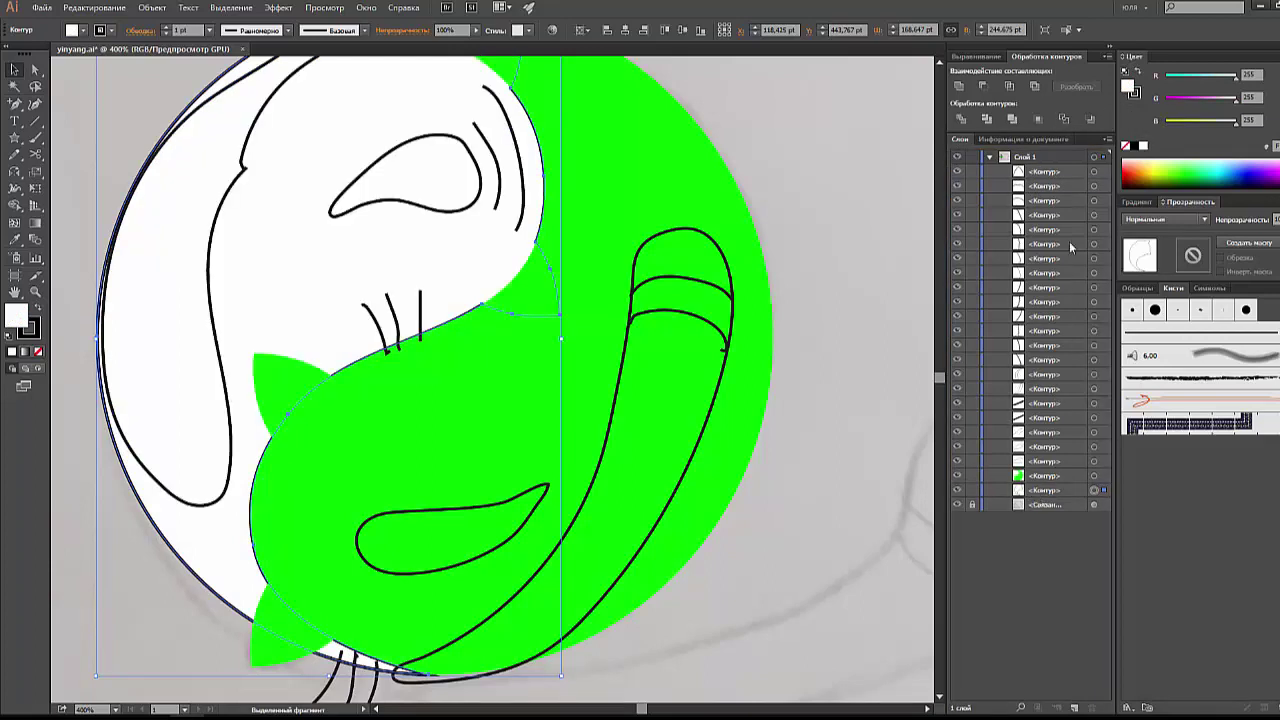
left_click(849, 433)
scroll(848, 433, "up", 1)
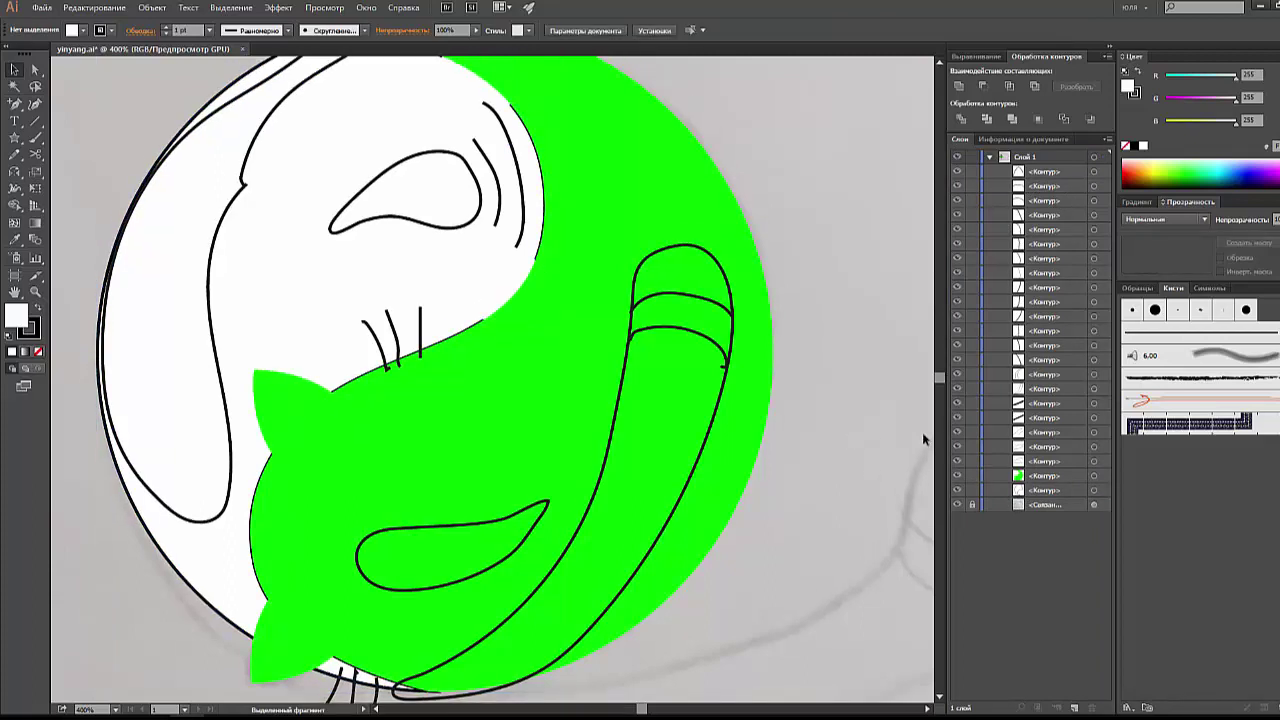
Step: Try sending the green cat behind the white shape, then bring it back in front
left_click(1094, 491)
left_click(1096, 476)
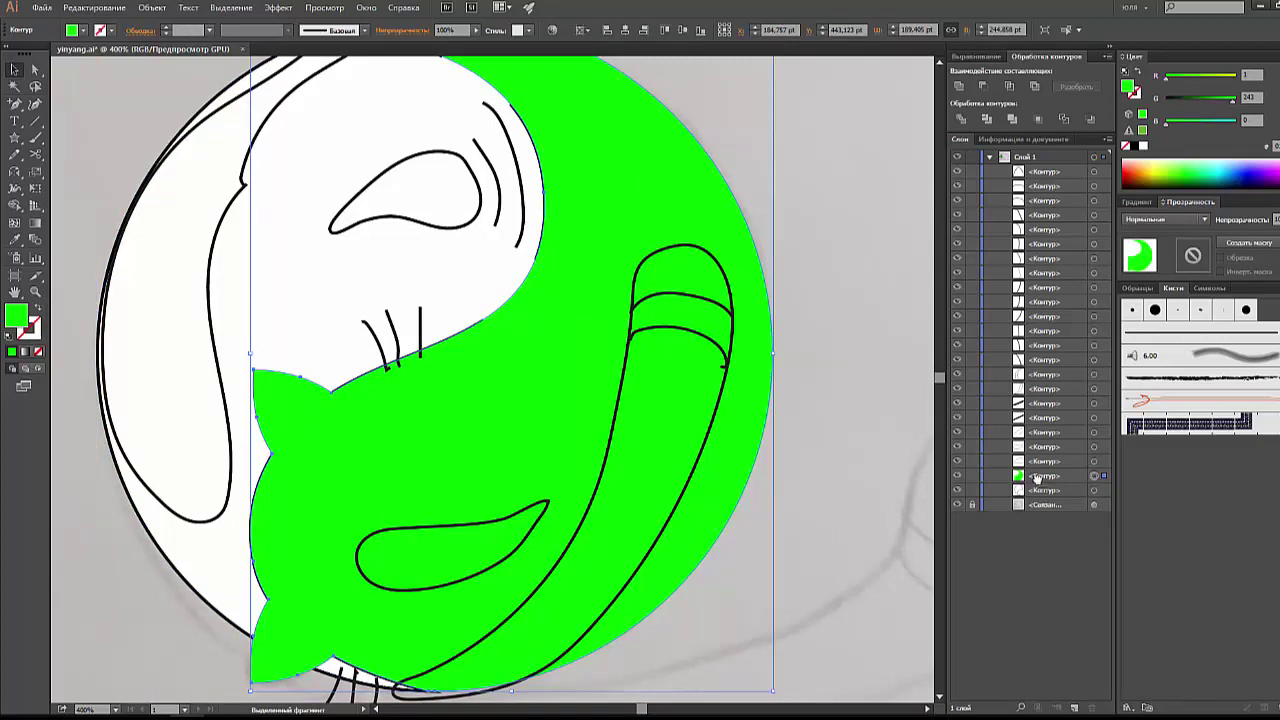
left_click_drag(1042, 477, 1037, 491)
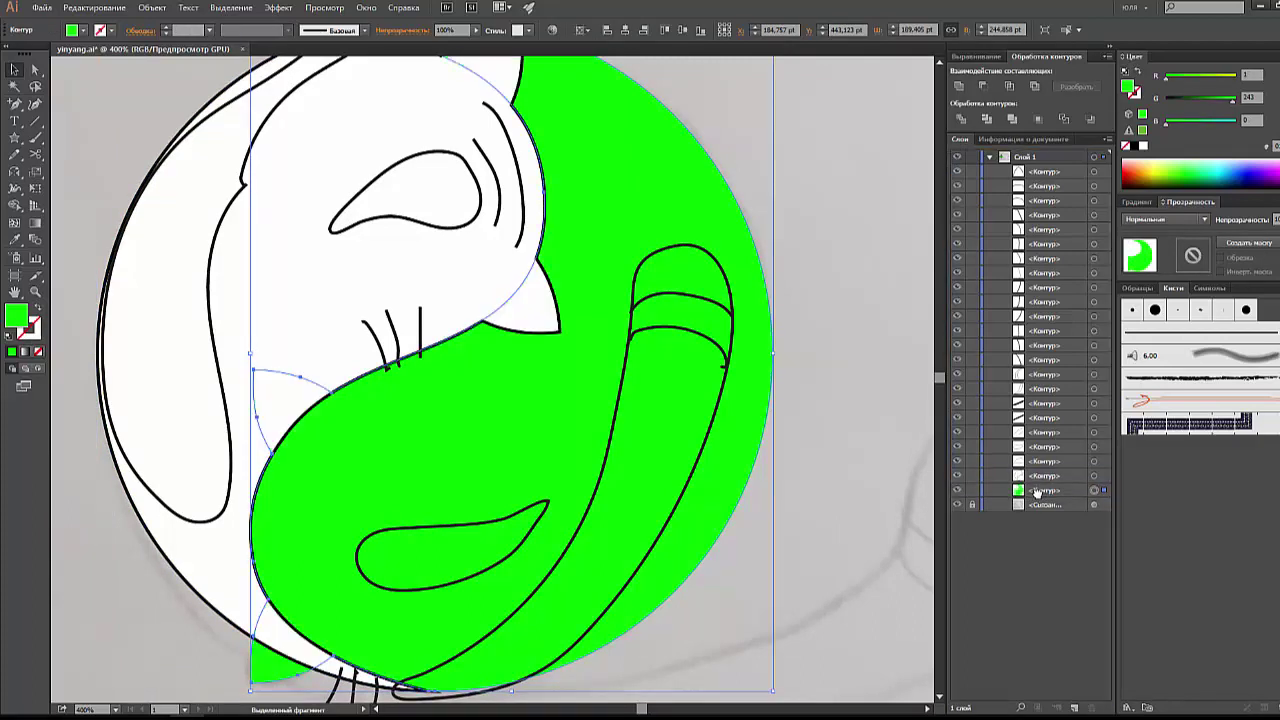
left_click_drag(1039, 493, 1040, 477)
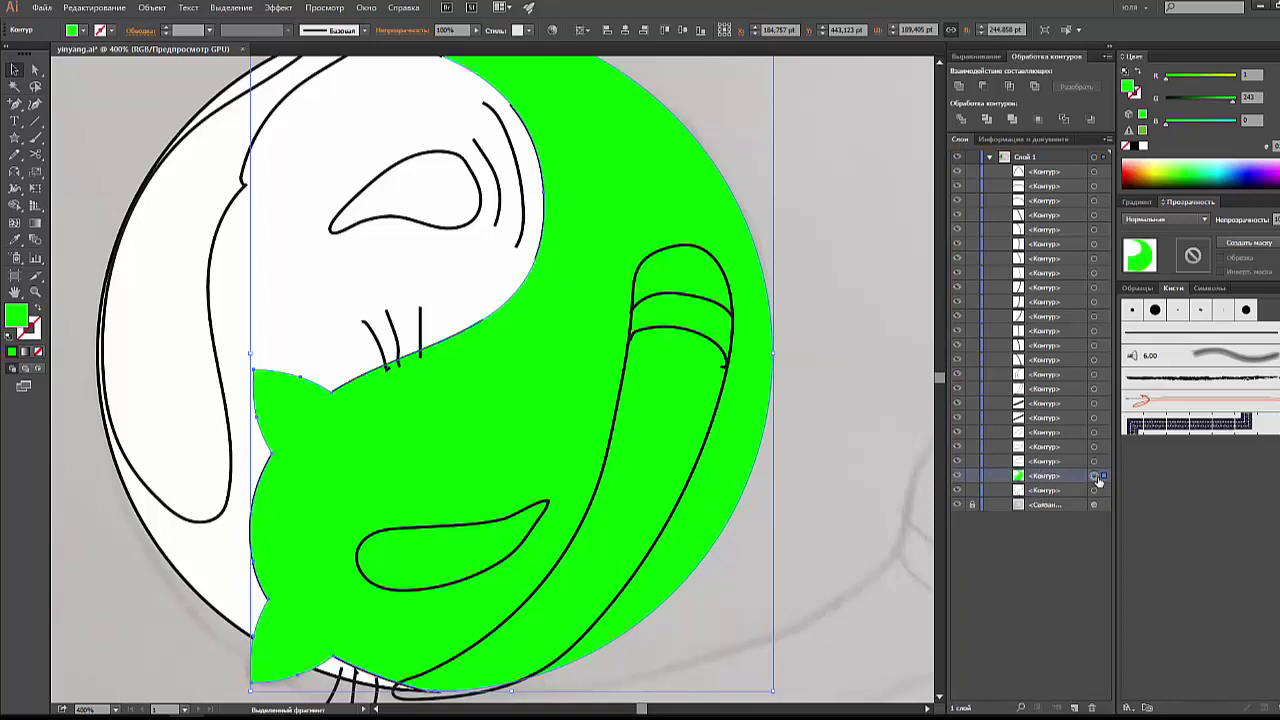
Step: Set the green cat's stroke to black while keeping its green fill
left_click(1127, 146)
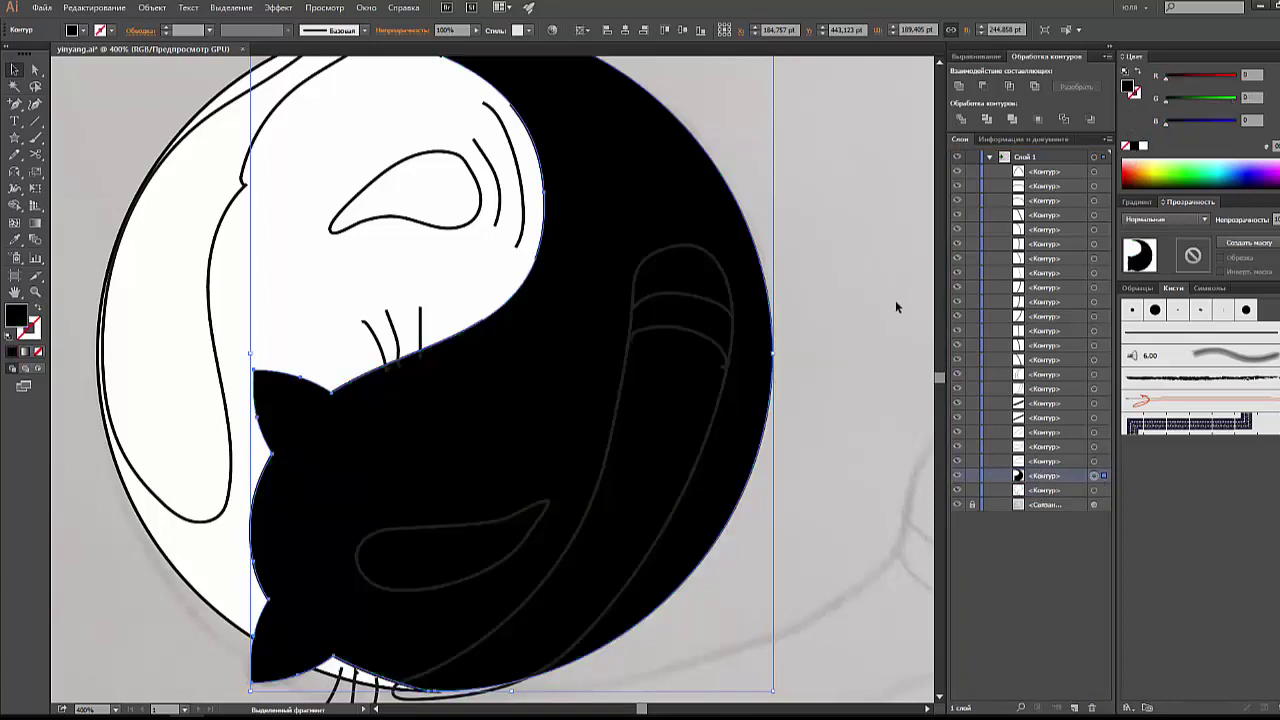
key("ctrl+z")
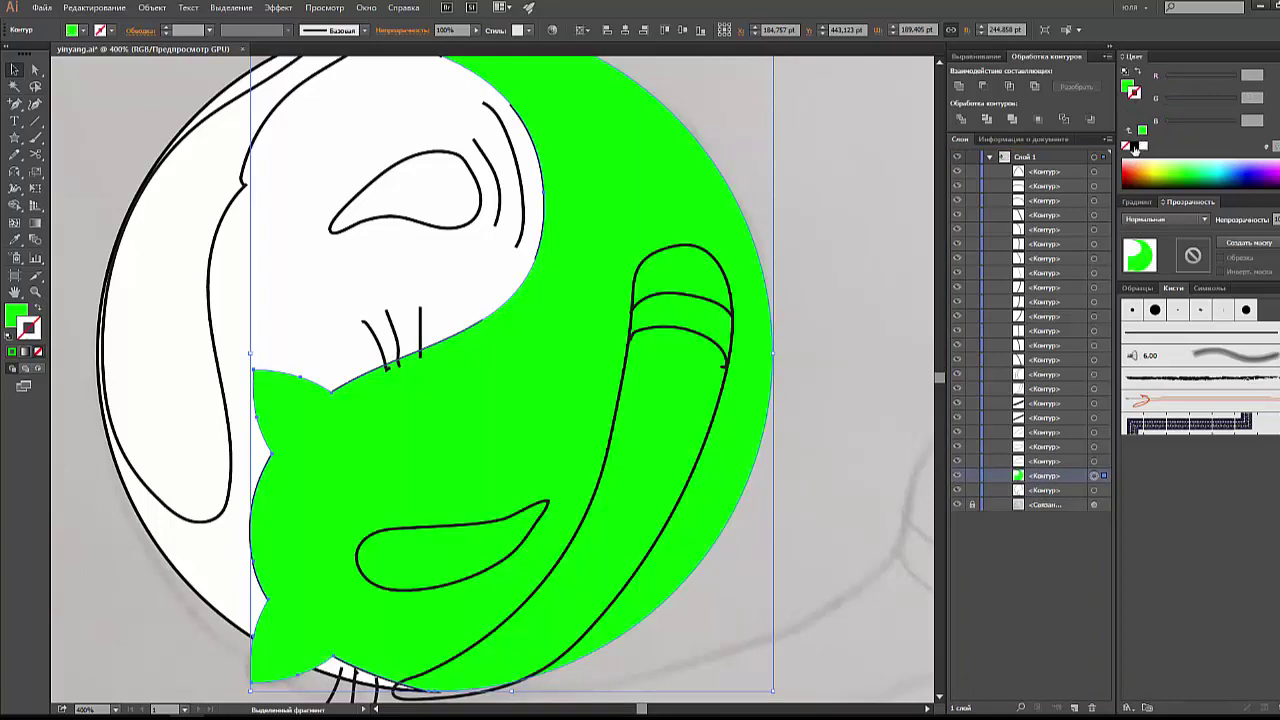
left_click(1135, 147)
left_click(837, 257)
scroll(837, 280, "down", 2)
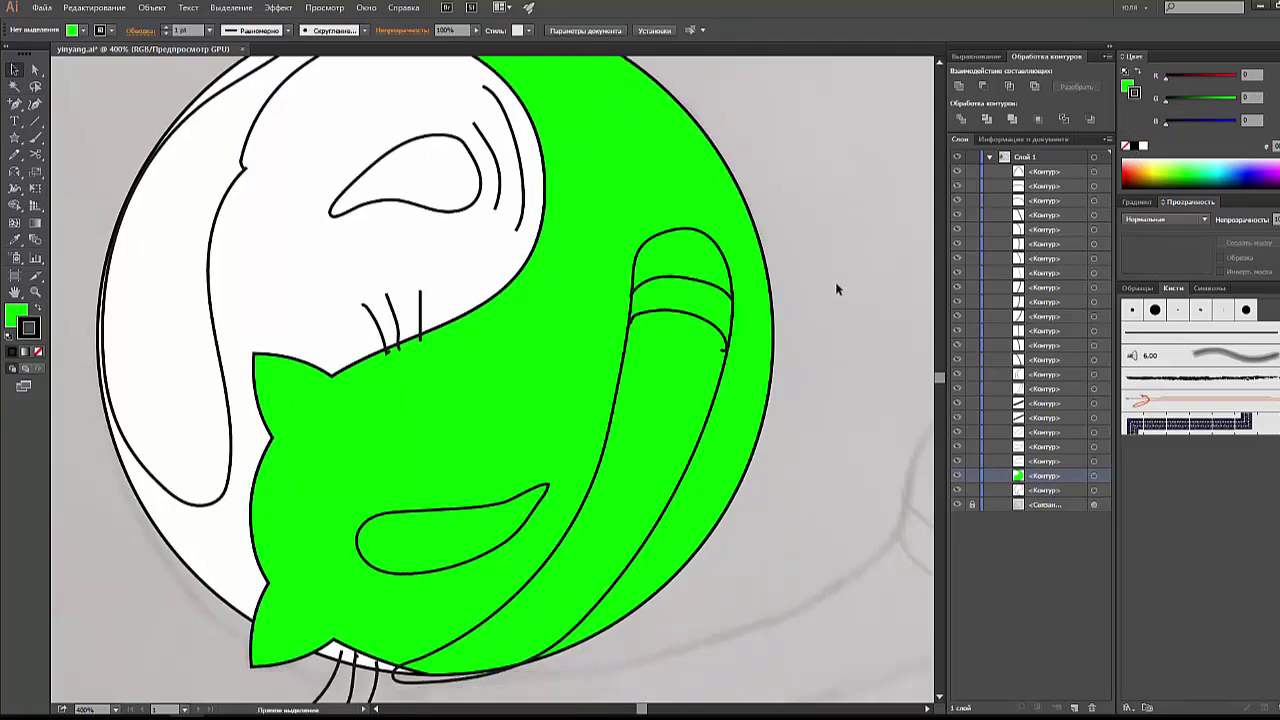
key("ctrl+minus")
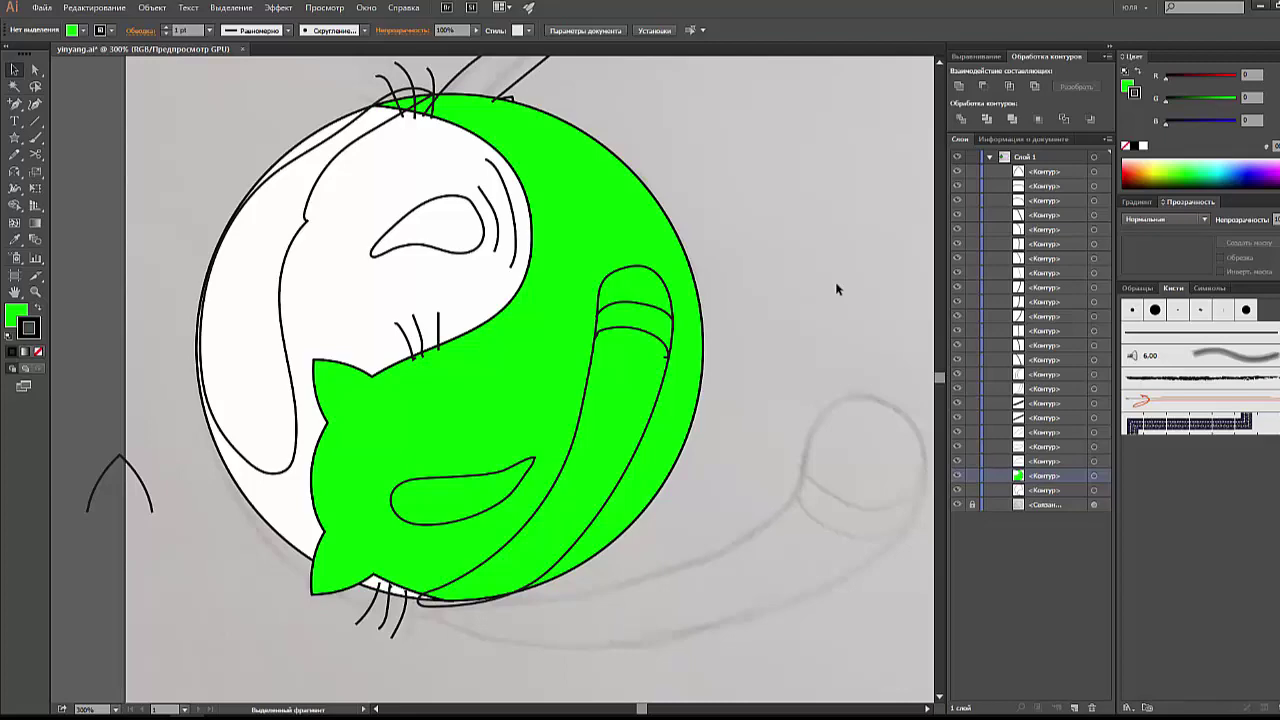
Step: Move the green cat's layer below the white shape in the Layers panel
scroll(790, 285, "up", 3)
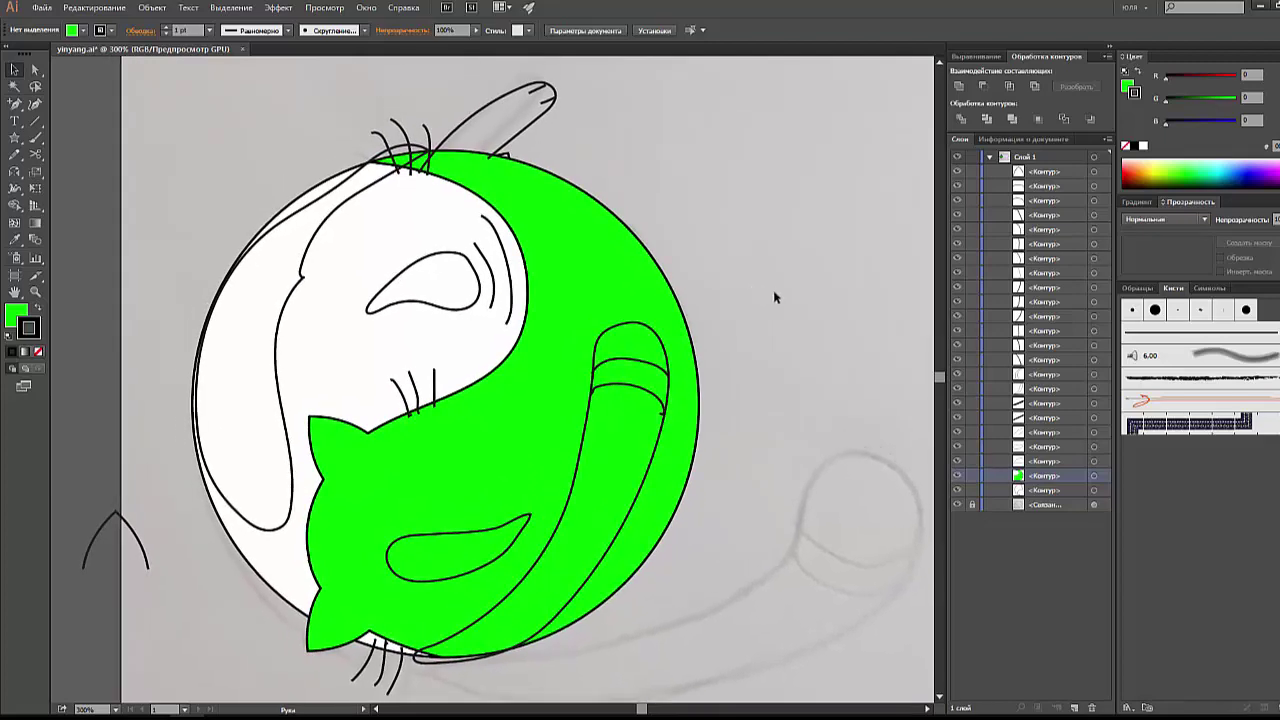
left_click_drag(1036, 478, 1036, 497)
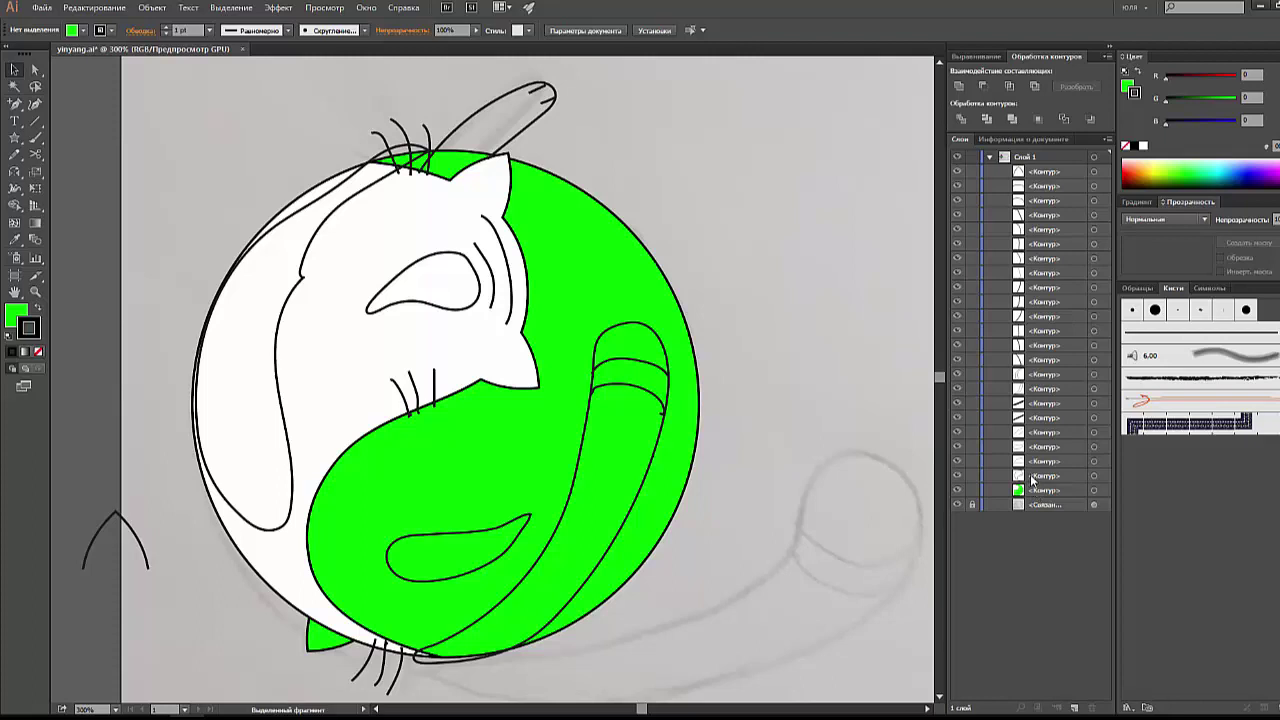
left_click(1033, 478)
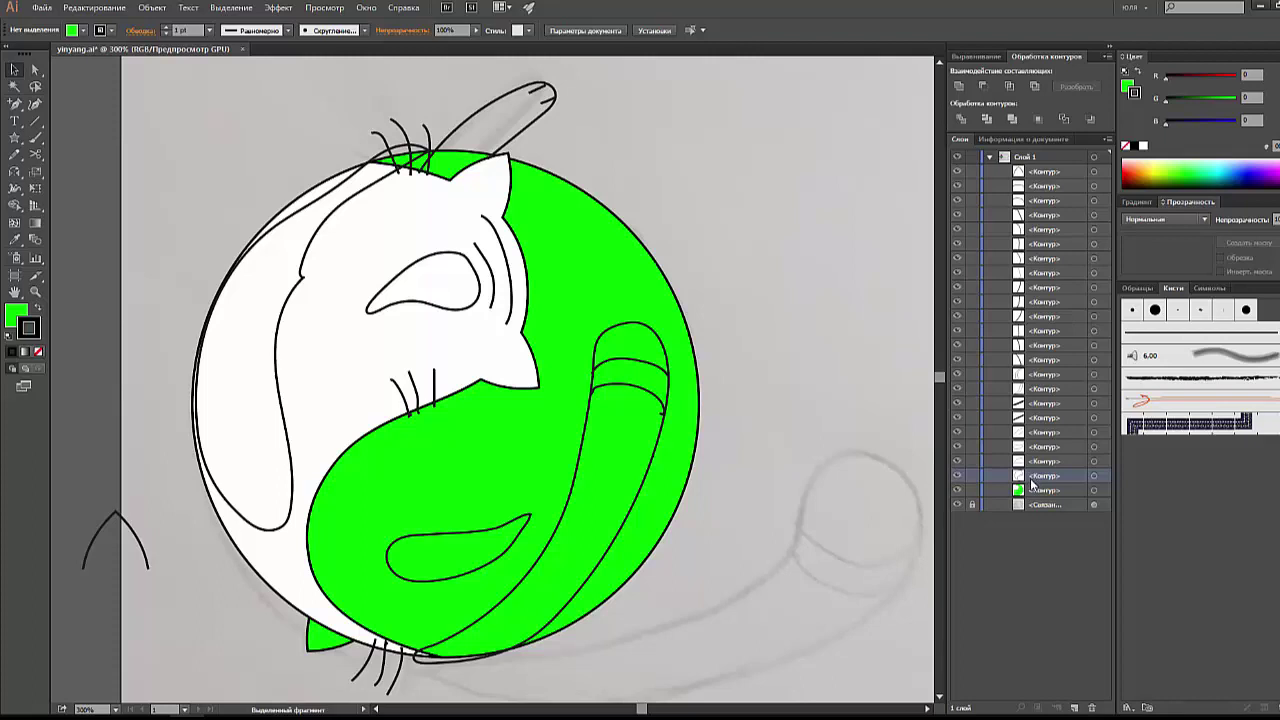
left_click_drag(1033, 484, 1019, 490)
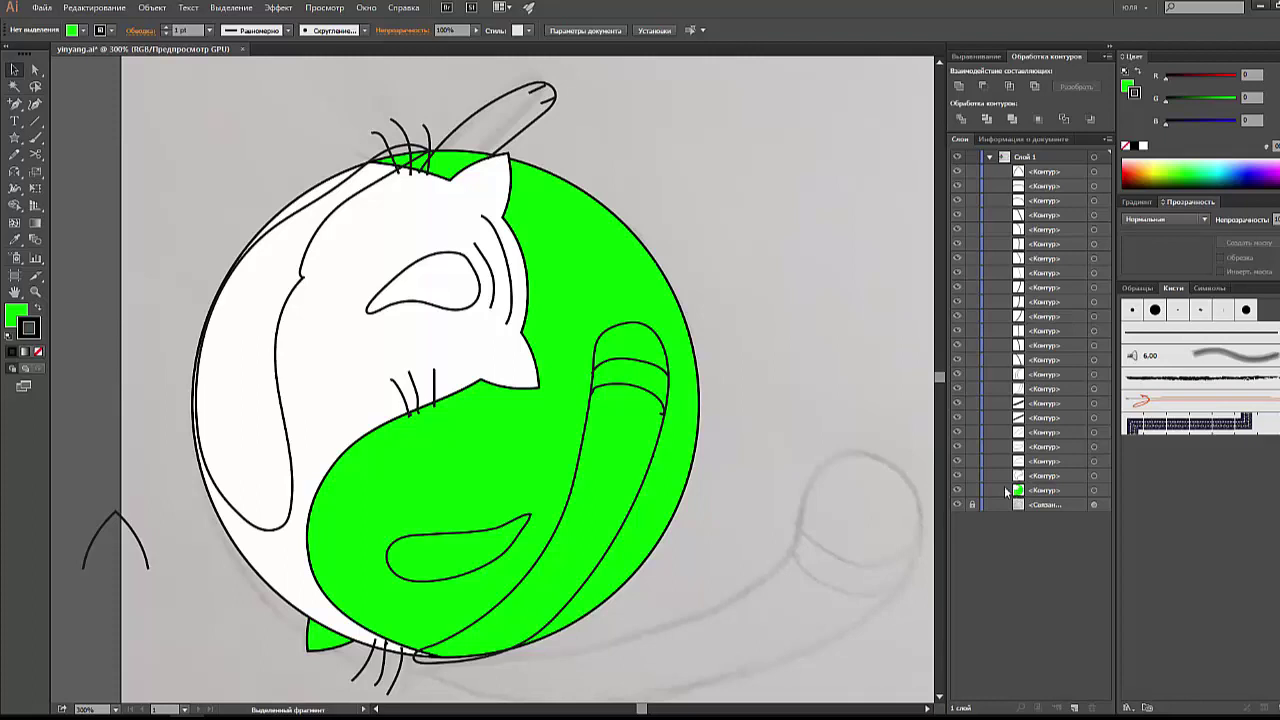
Step: Set the white cat head's fill to None and group its pieces
left_click(500, 330)
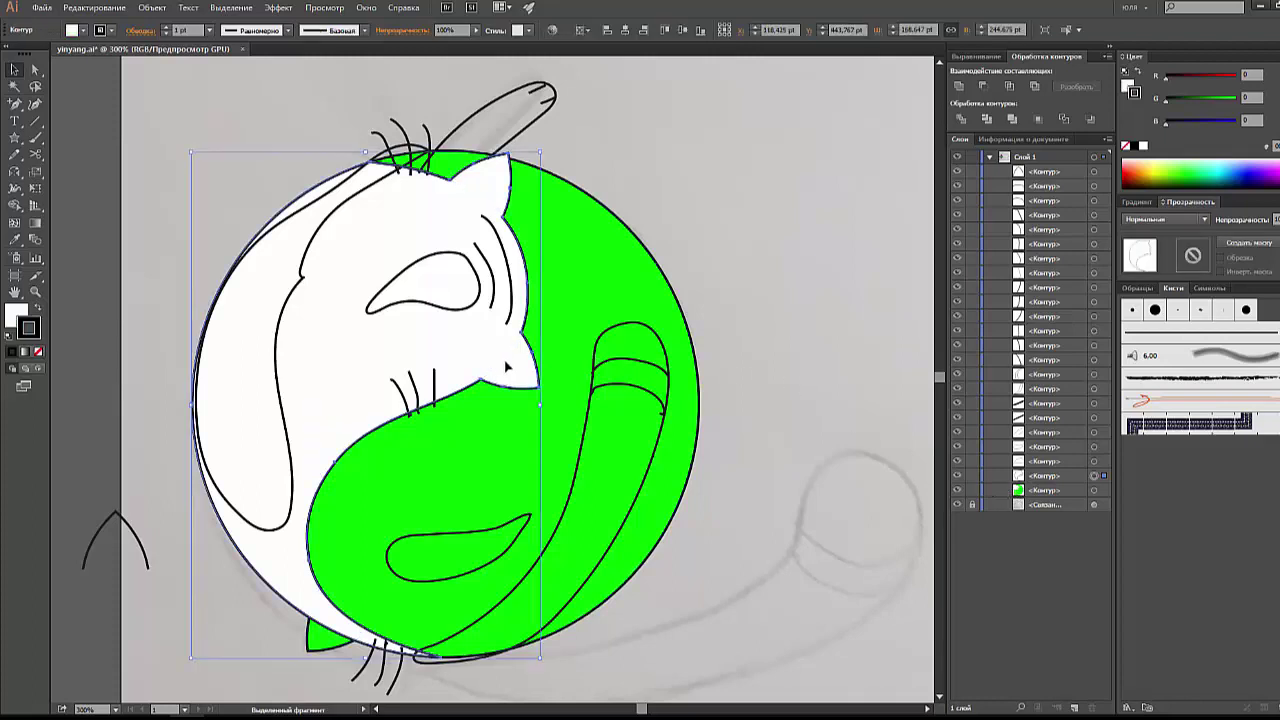
key("/")
key("ctrl+g")
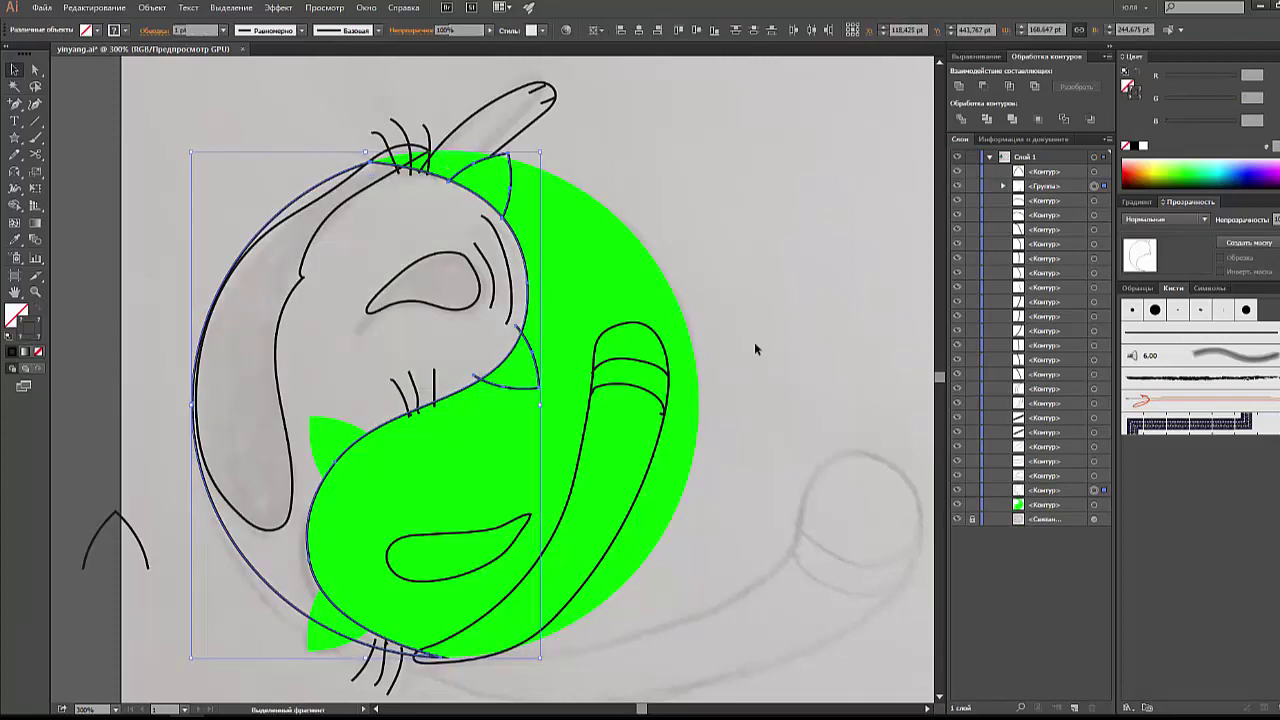
left_click(754, 342)
left_click(613, 296)
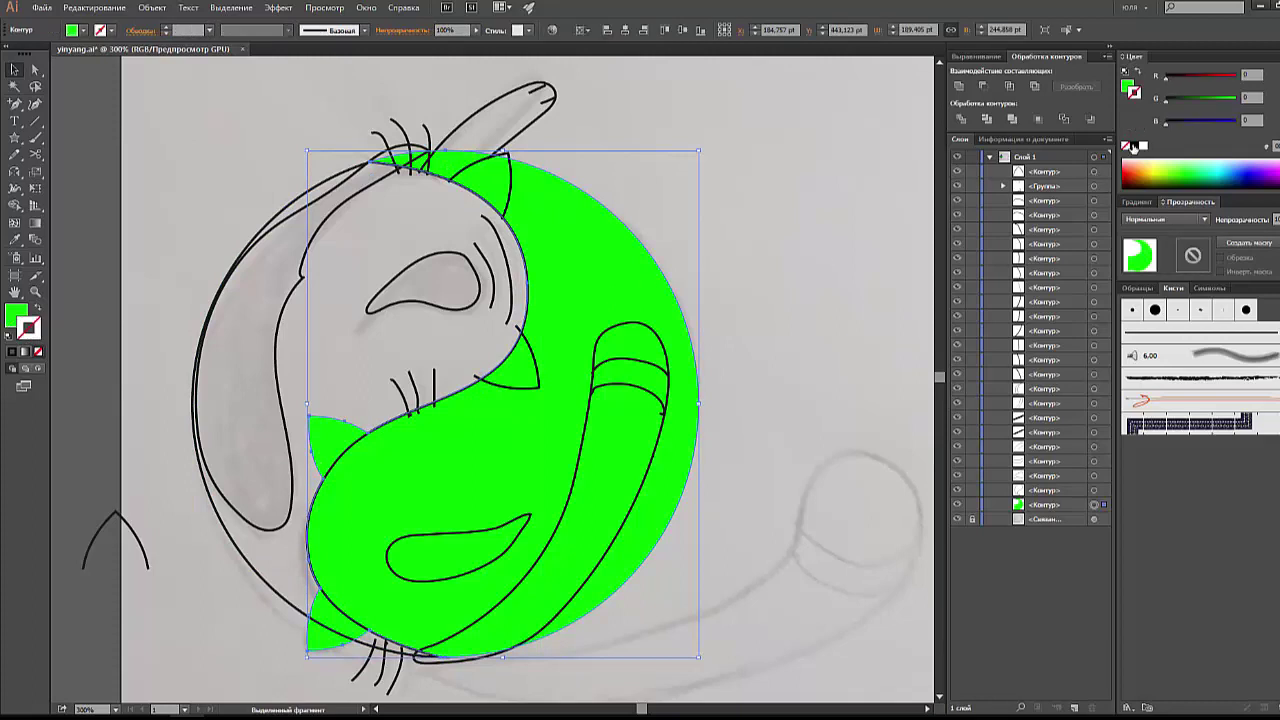
Step: Fill the small ear group and big left outline with white
left_click(837, 305)
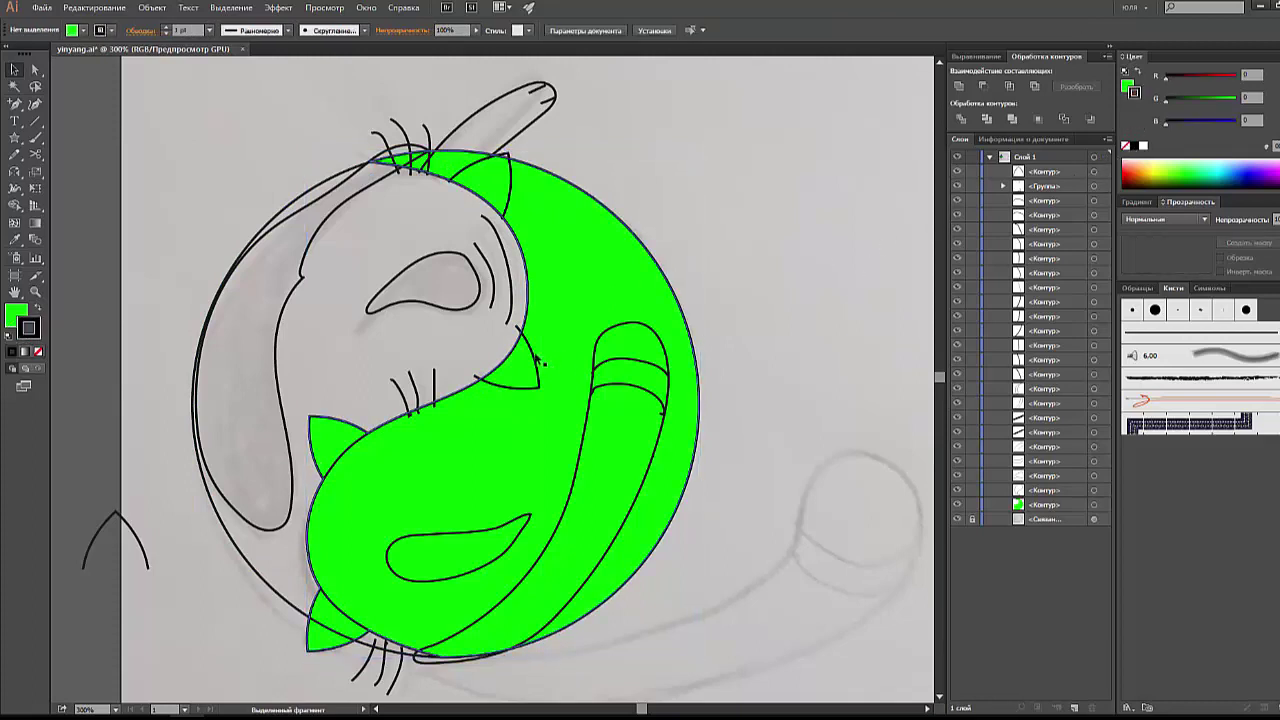
left_click(539, 358)
left_click(518, 228, "shift")
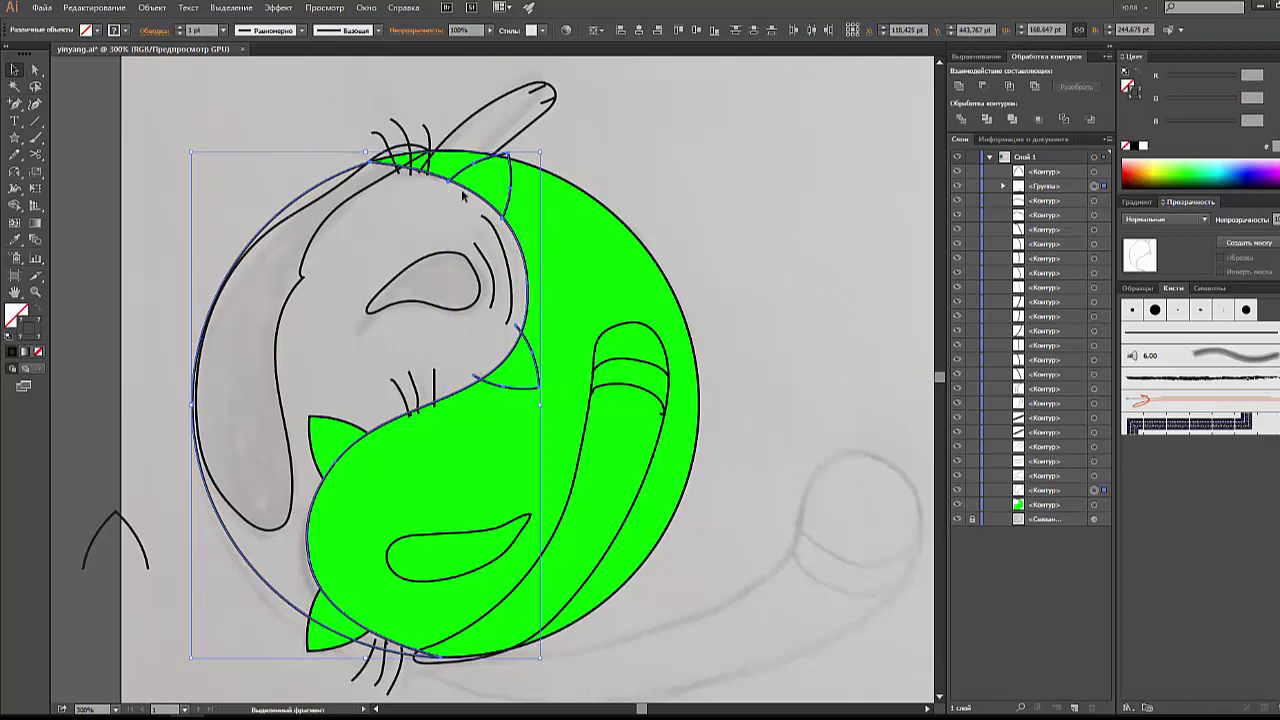
left_click(1143, 147)
left_click(779, 284)
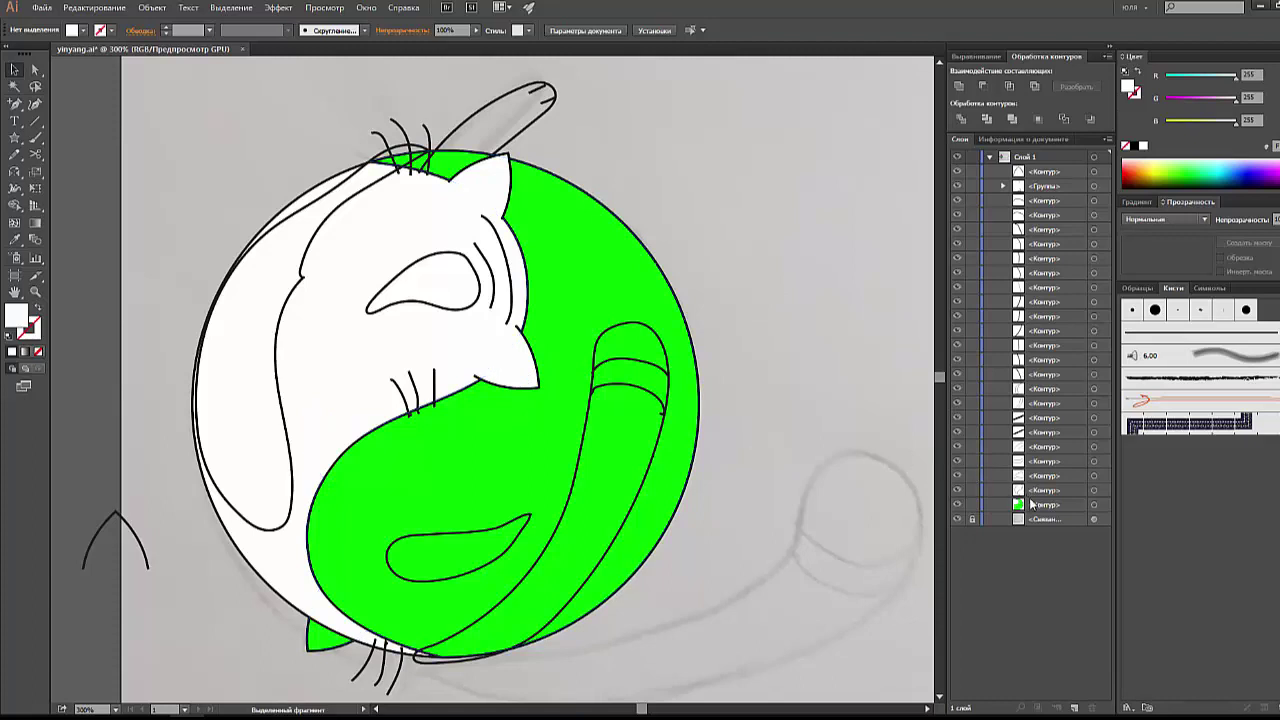
Step: Move the white left half beneath the green cat in the Layers panel
left_click(465, 349)
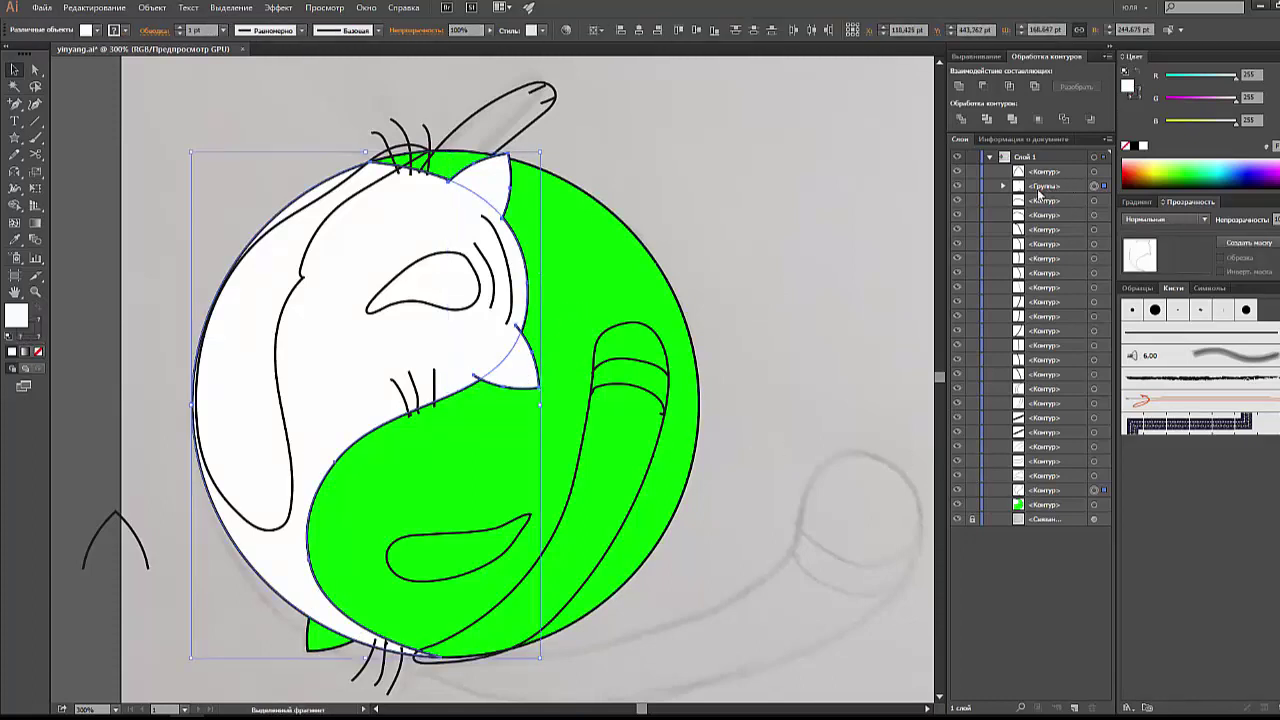
left_click_drag(1040, 188, 1047, 513)
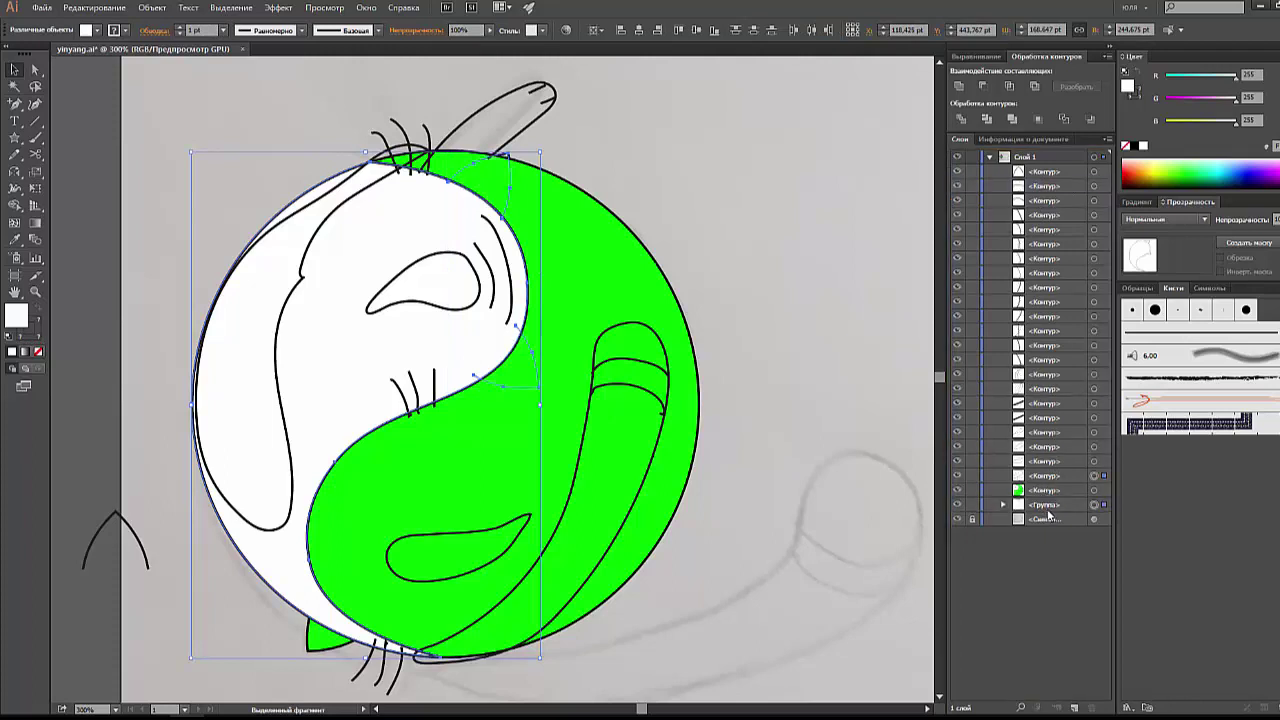
key("ctrl+shift+a")
Step: Drag the green cat path out of the group, below the white head
left_click(1003, 504)
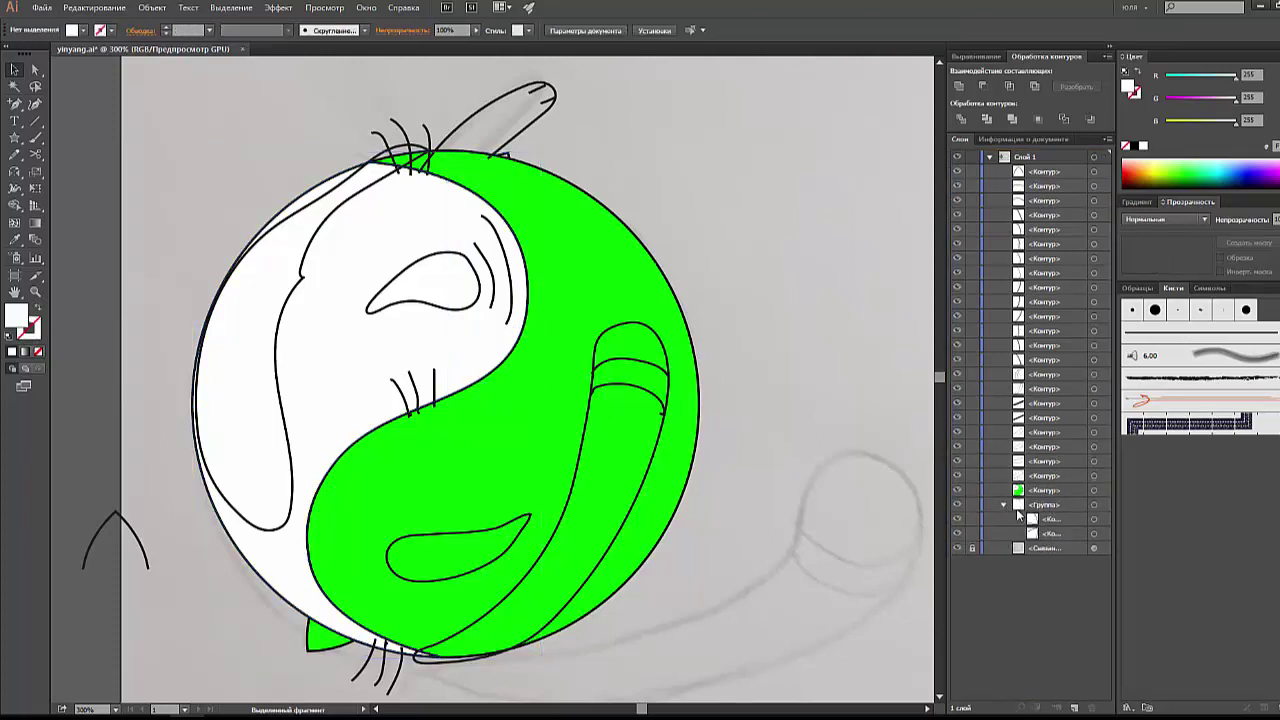
left_click_drag(1018, 513, 1038, 512)
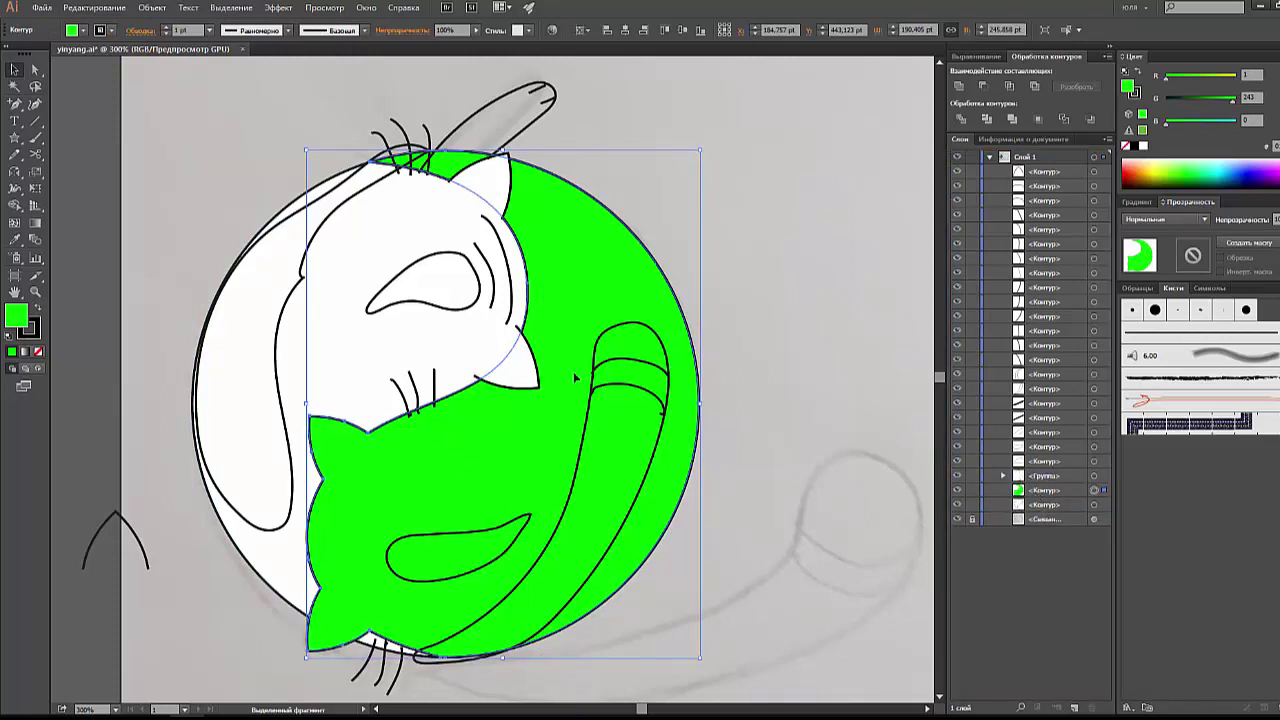
left_click(820, 357)
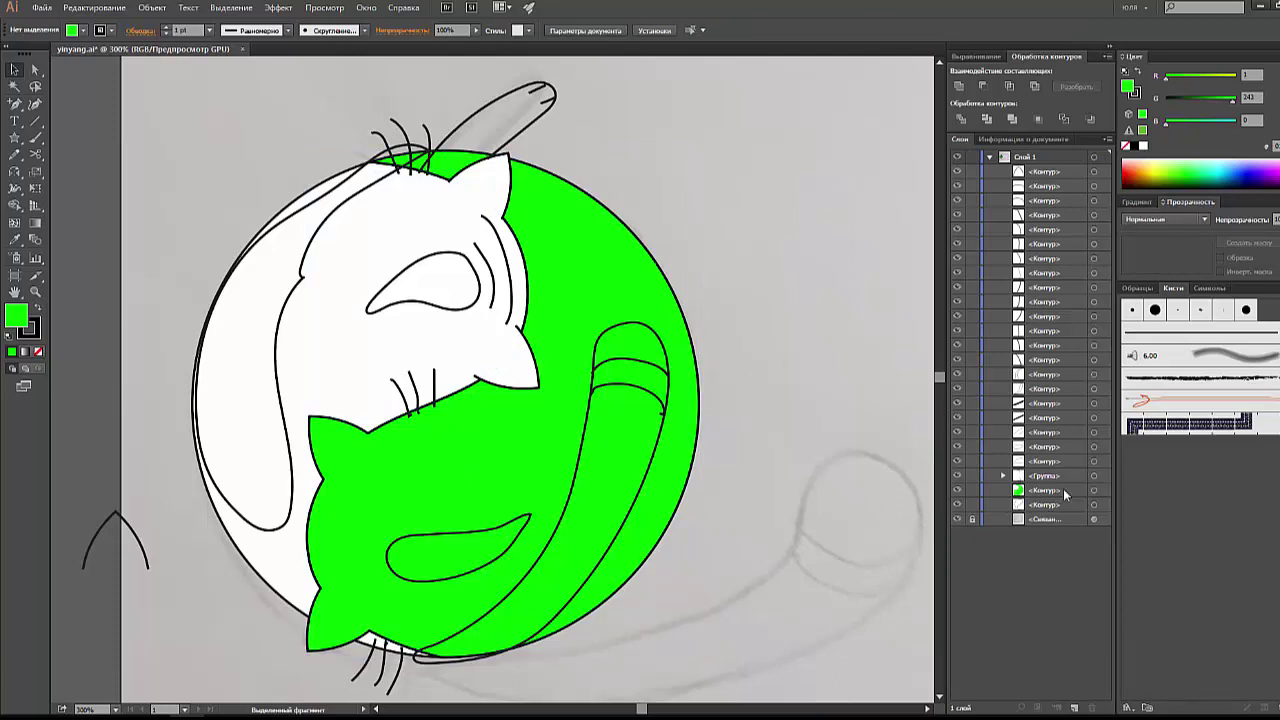
Step: Select the white cat-head group, green cat path and circle outline together
left_click(1094, 478)
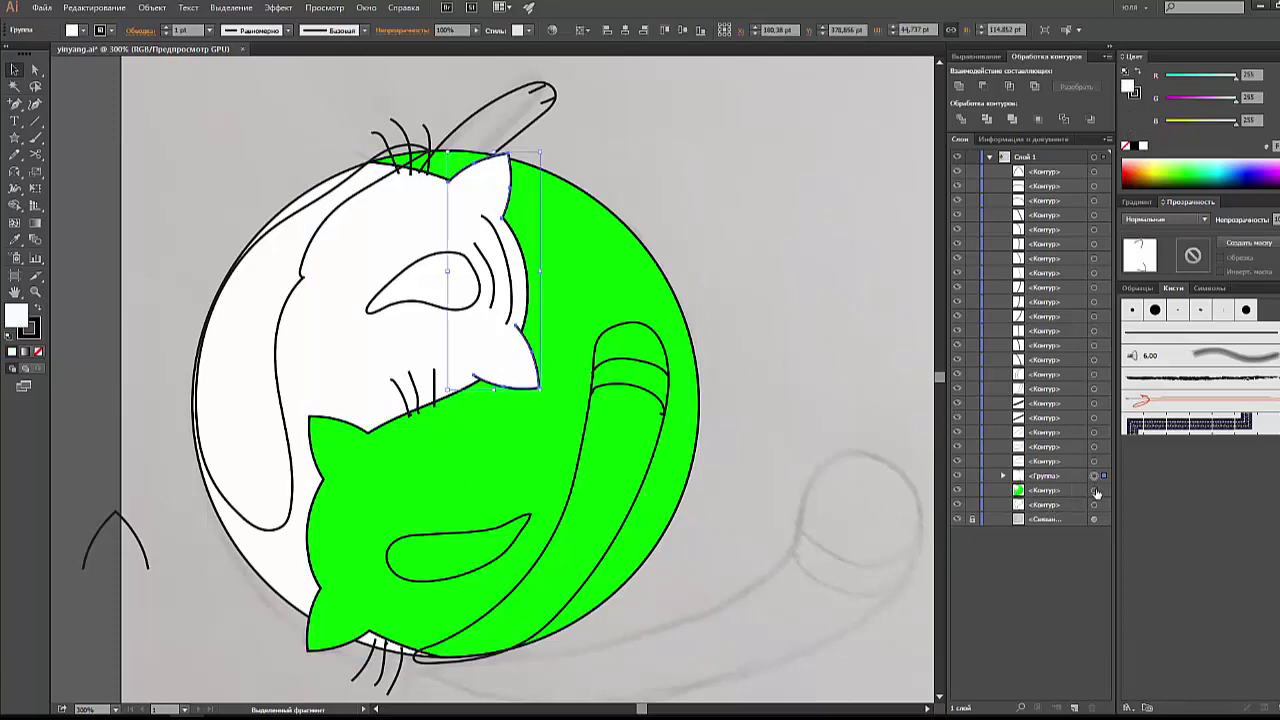
left_click(1094, 490, "shift")
left_click(1094, 505, "shift")
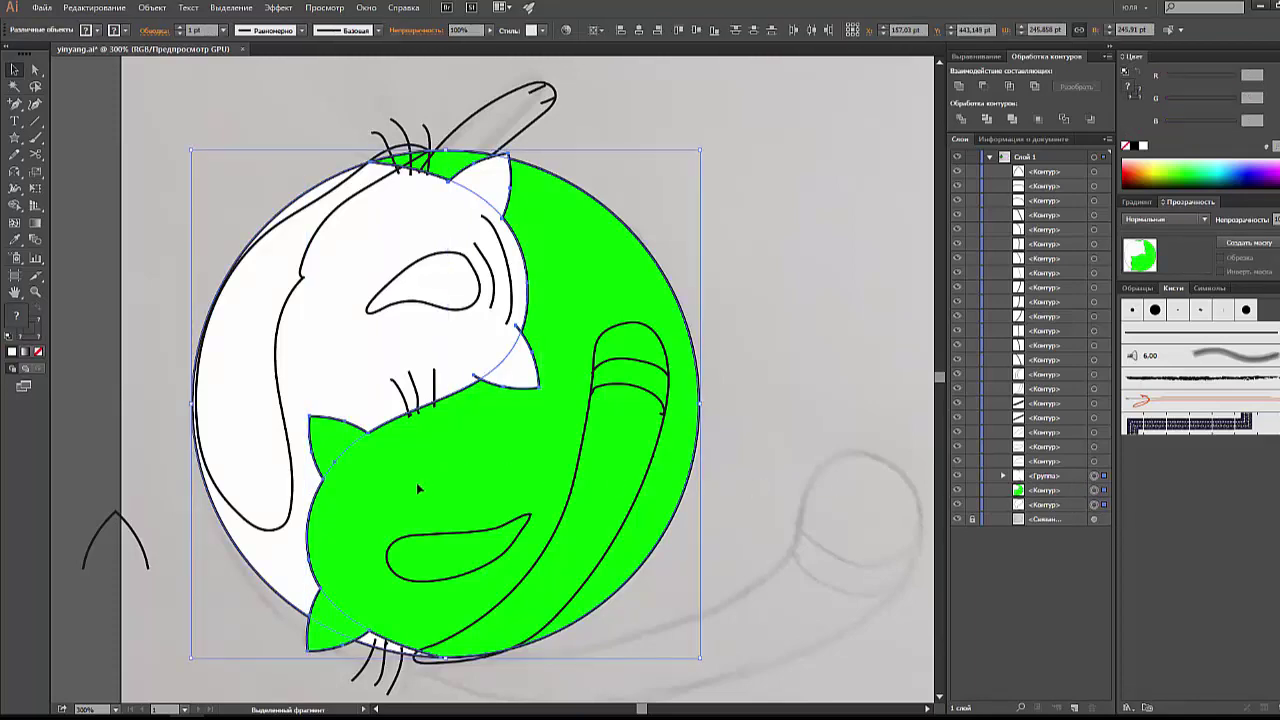
mouse_move(336, 521)
left_mouse_down()
mouse_move(834, 357)
mouse_move(464, 680)
left_mouse_up()
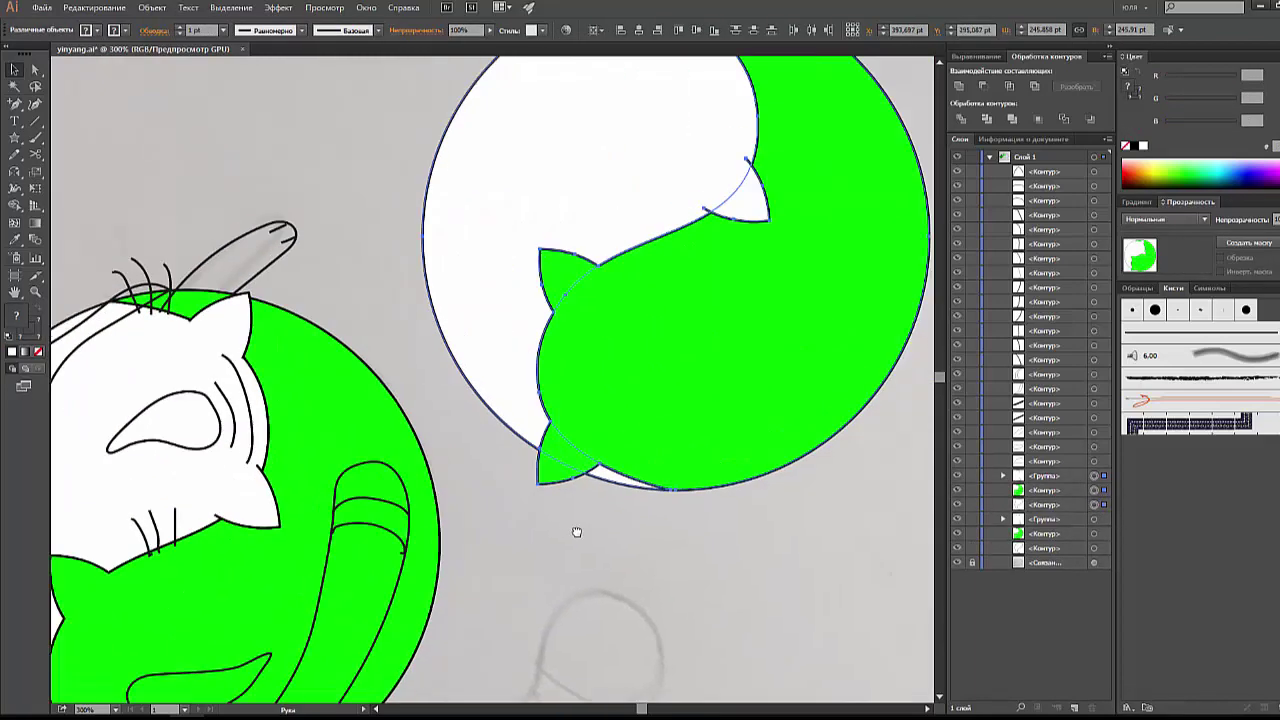
left_click(808, 468)
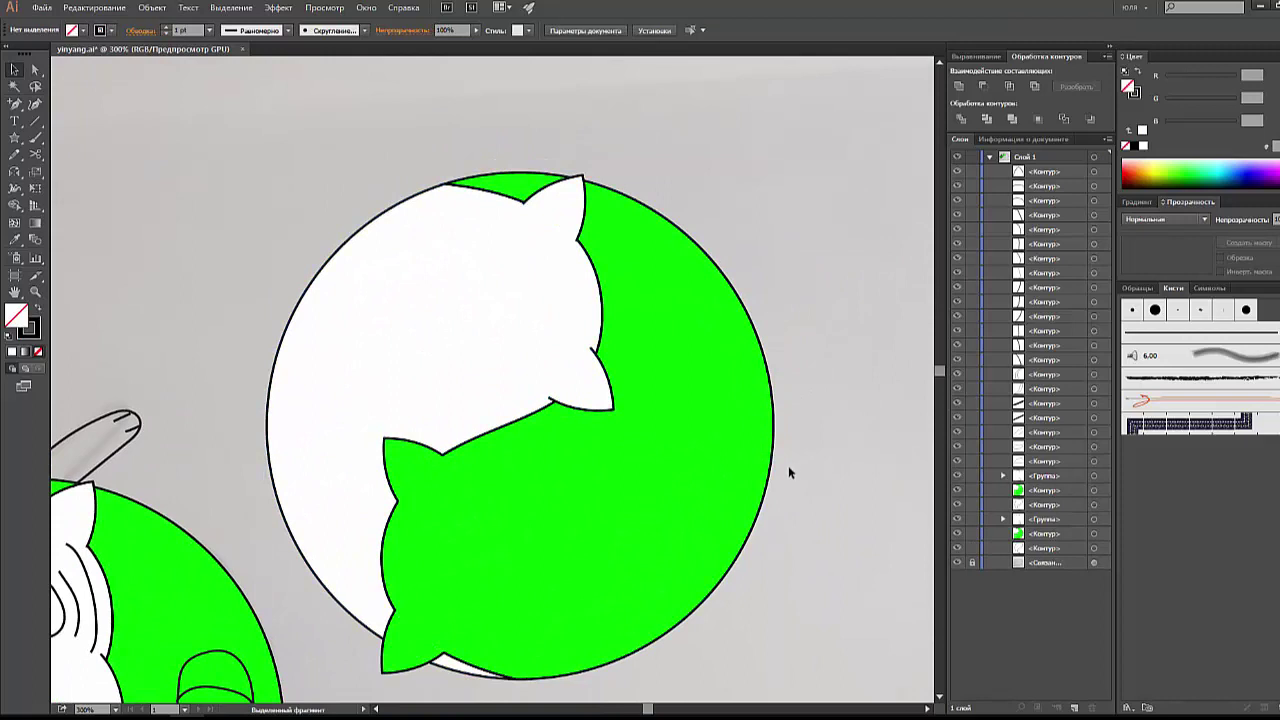
left_click_drag(622, 405, 667, 352)
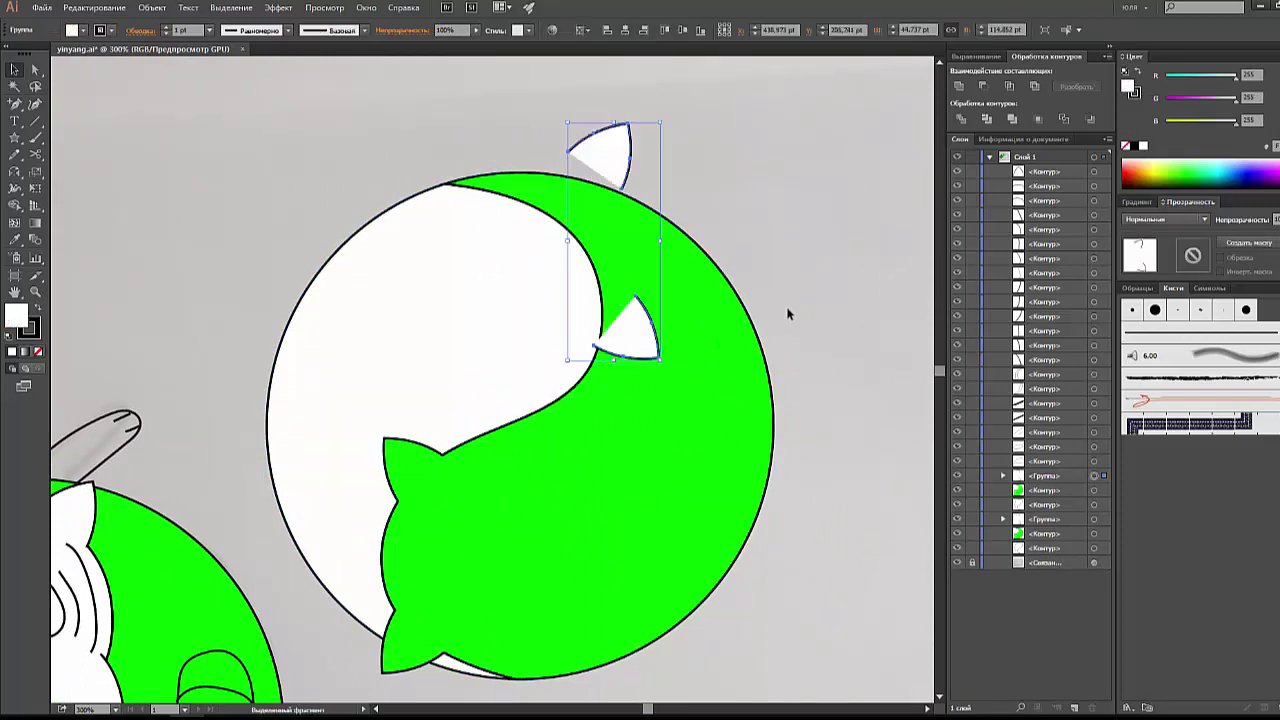
key("ctrl+z")
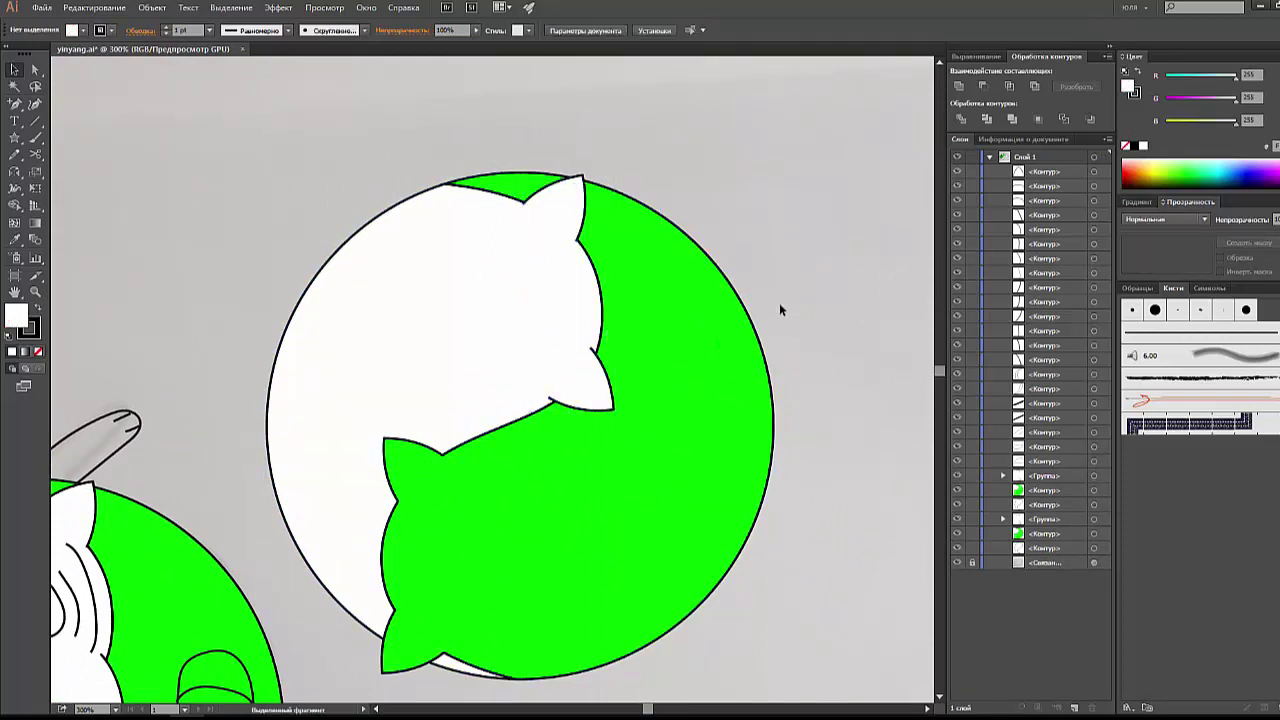
left_click(617, 515)
key("ctrl+z")
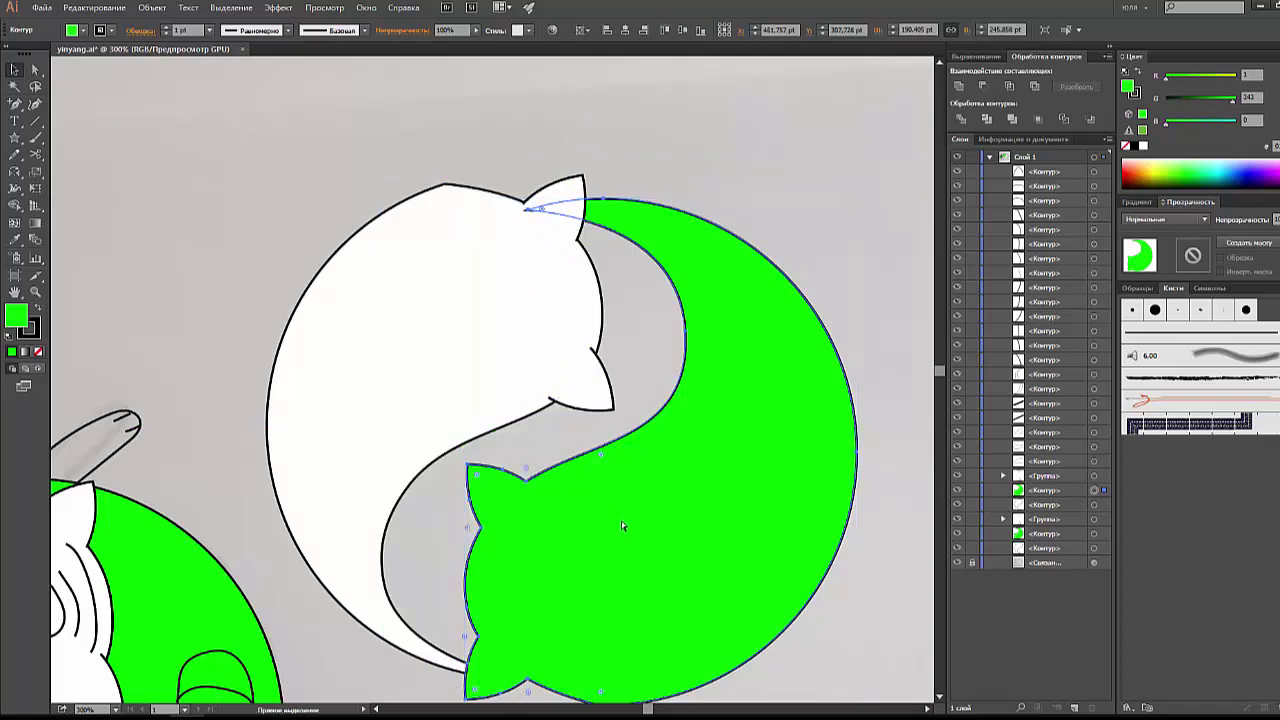
key("ctrl+shift+z")
left_click(509, 369)
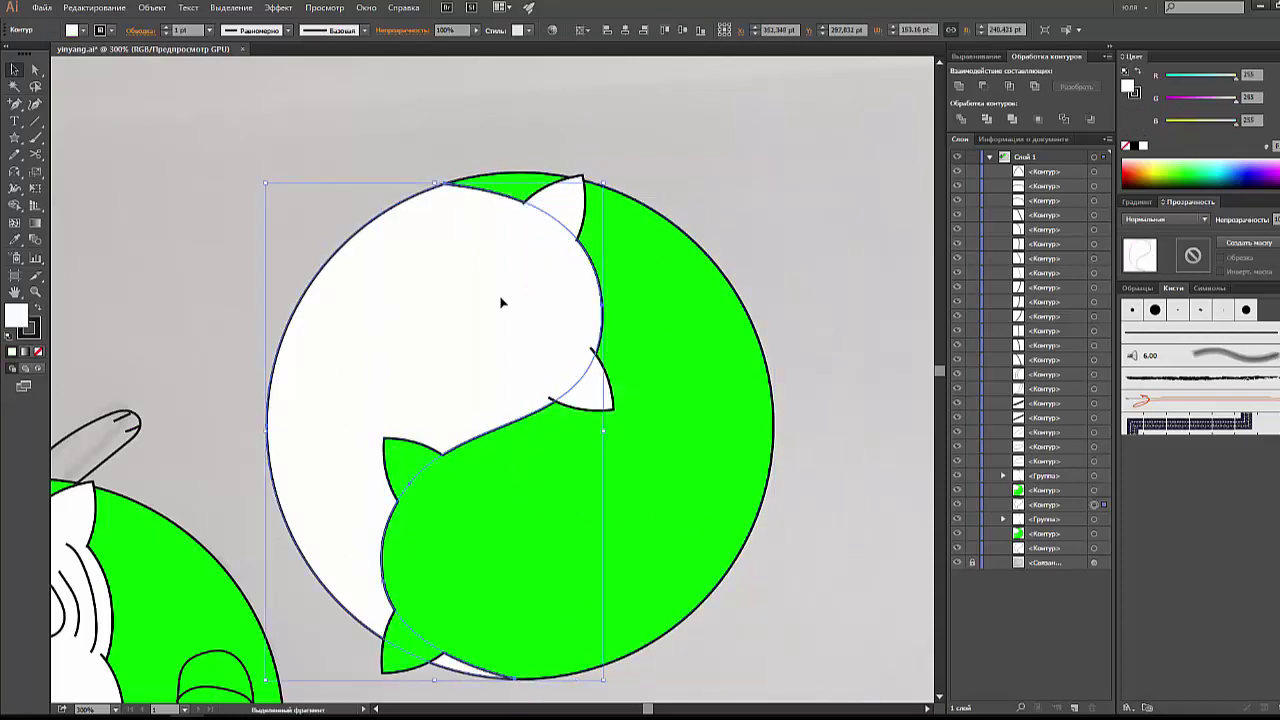
left_click(592, 374)
left_click(823, 234)
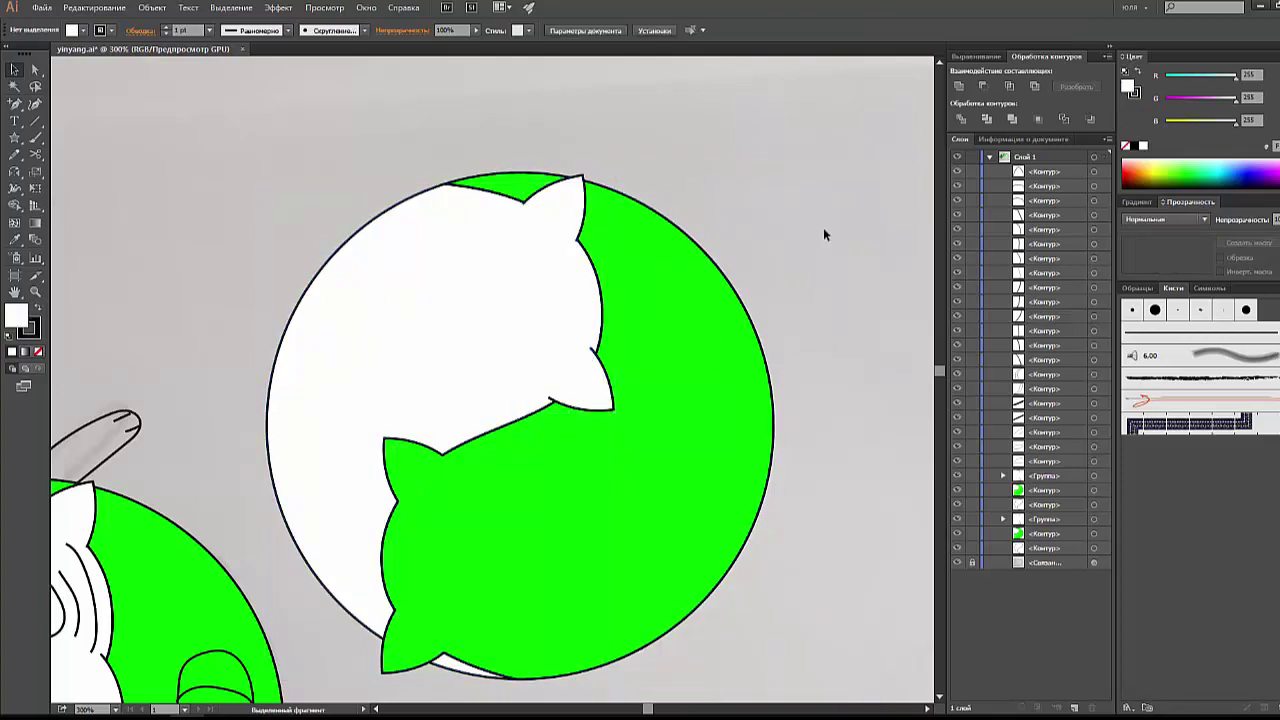
left_click_drag(800, 198, 490, 478)
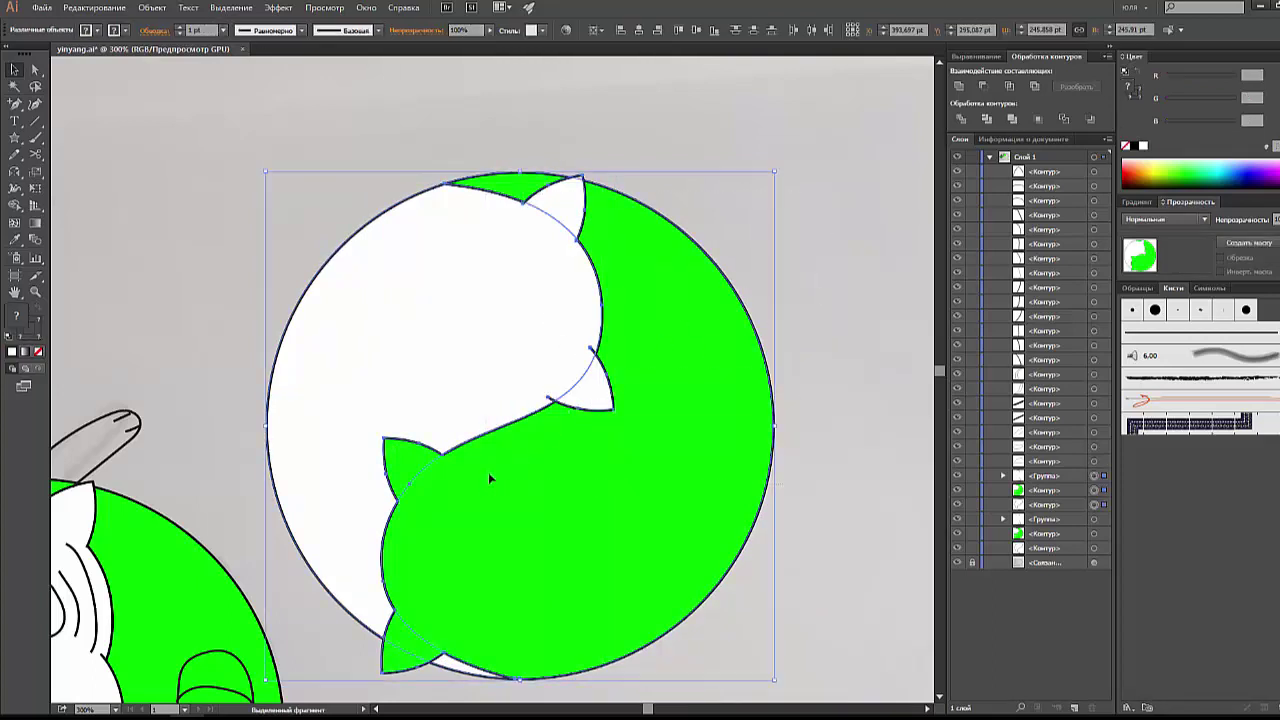
key("Delete")
mouse_move(366, 603)
left_mouse_down()
mouse_move(728, 314)
mouse_move(734, 250)
left_mouse_up()
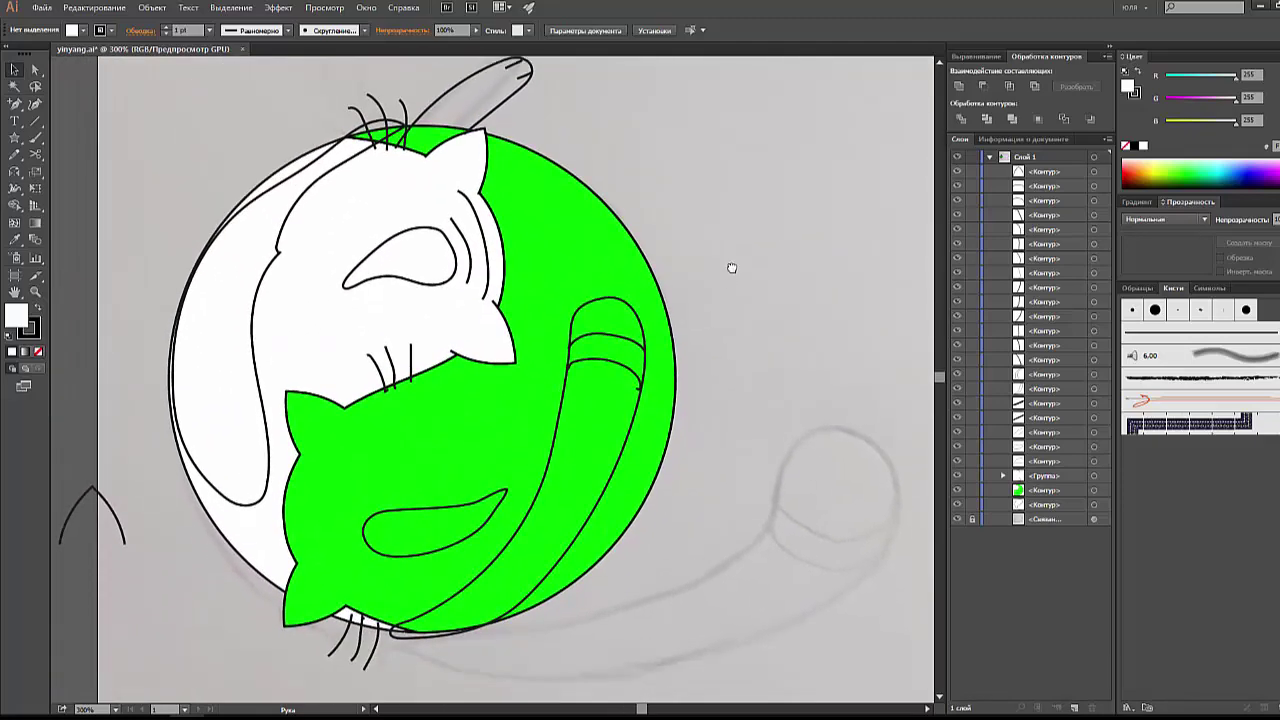
Step: Check the green eye and body, and try shifting the white head right, undoing it
left_click(466, 510)
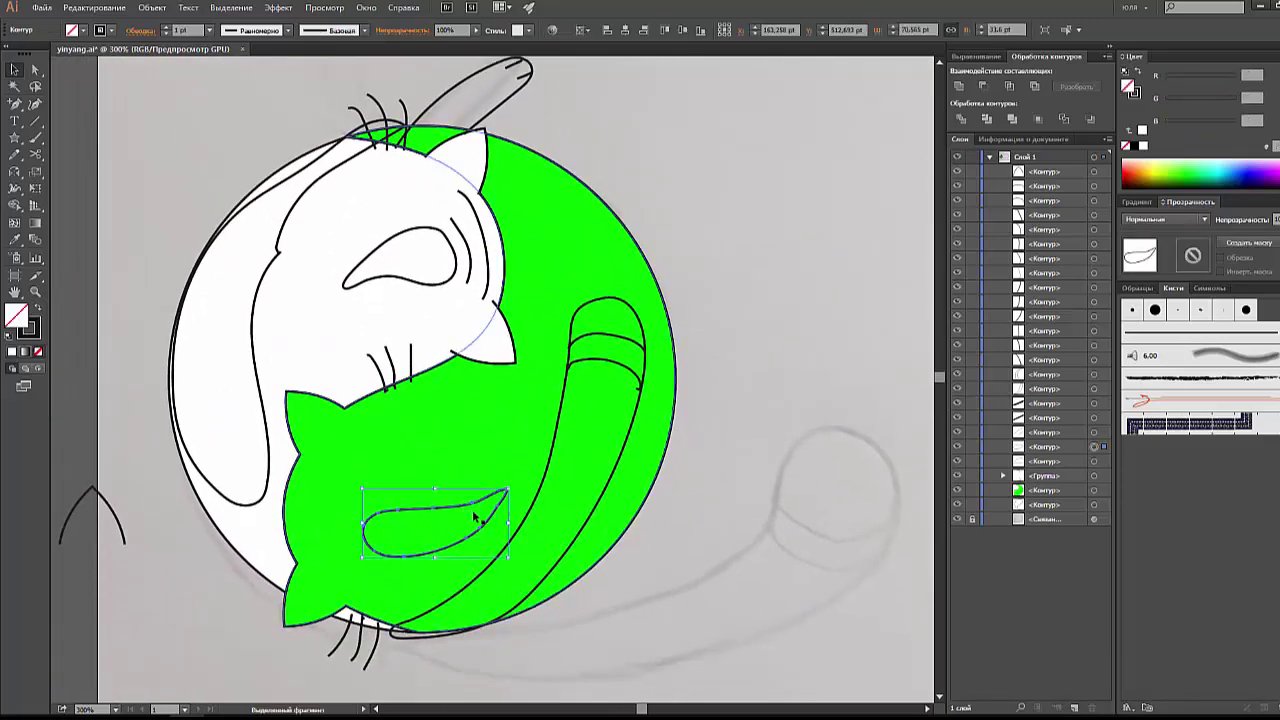
left_click(704, 533)
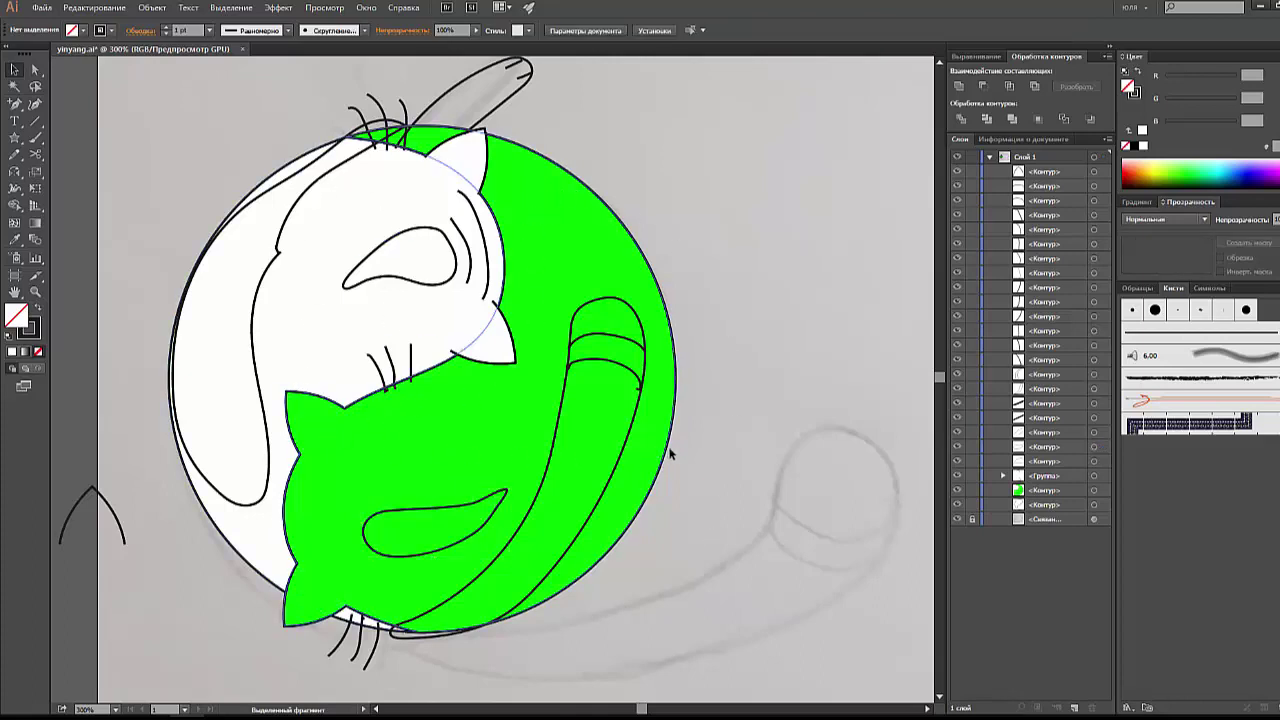
scroll(700, 475, "left", 3)
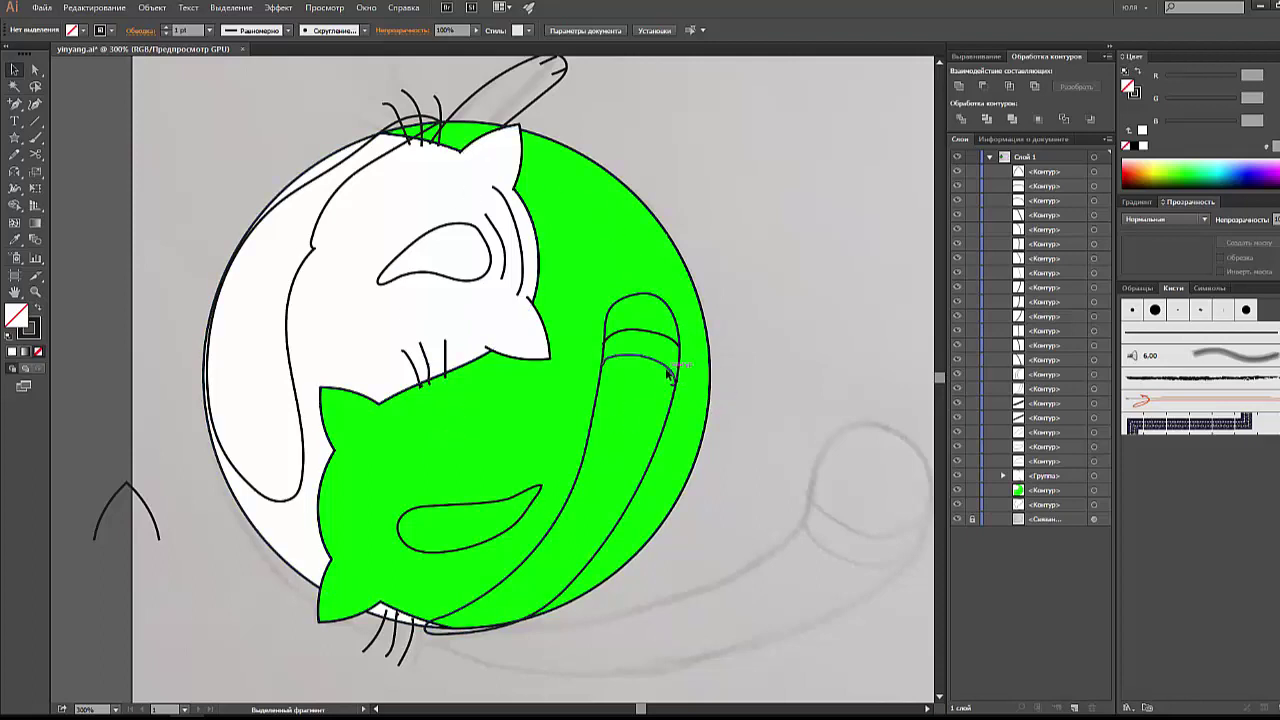
left_click(708, 406)
left_click(734, 413)
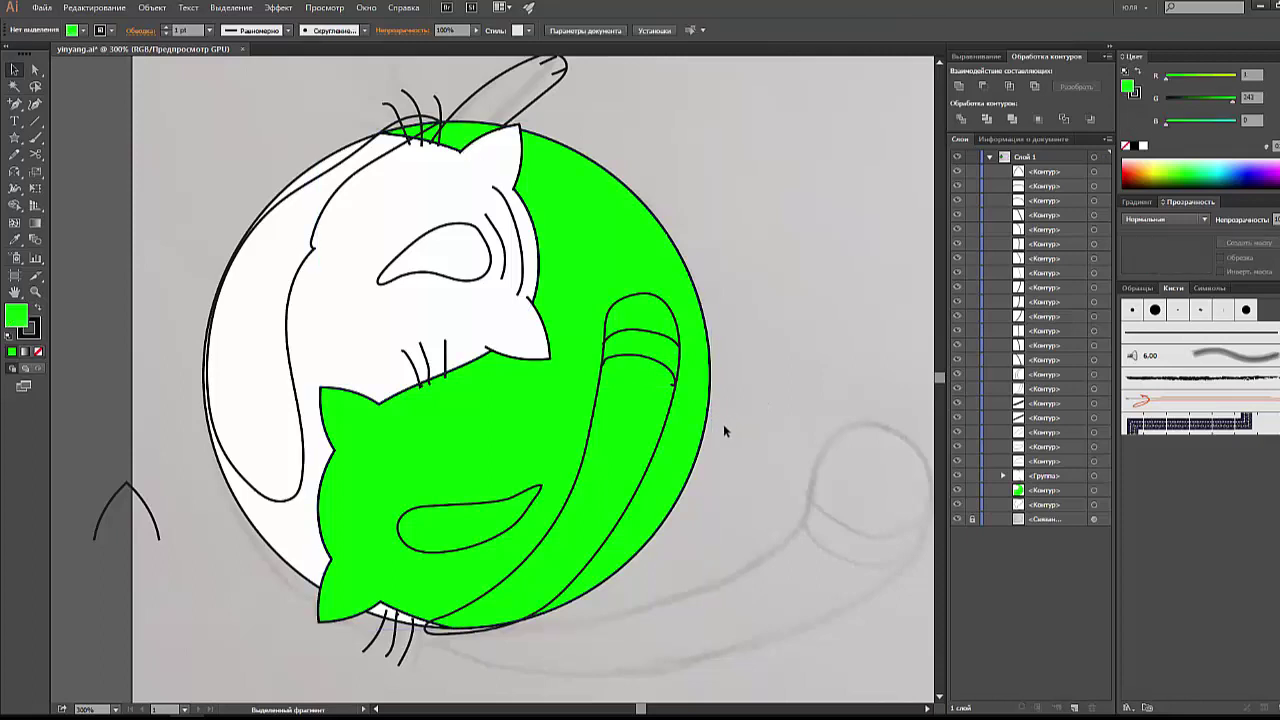
left_click_drag(514, 327, 567, 327)
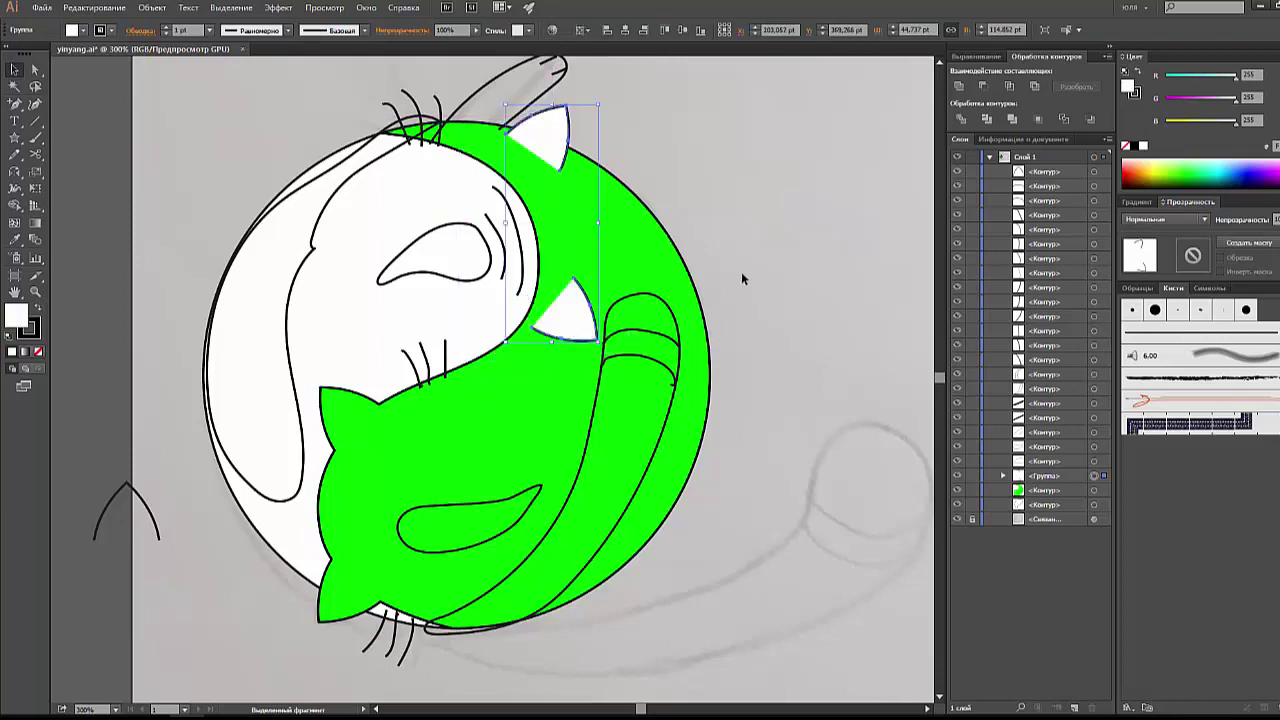
key("ctrl+z")
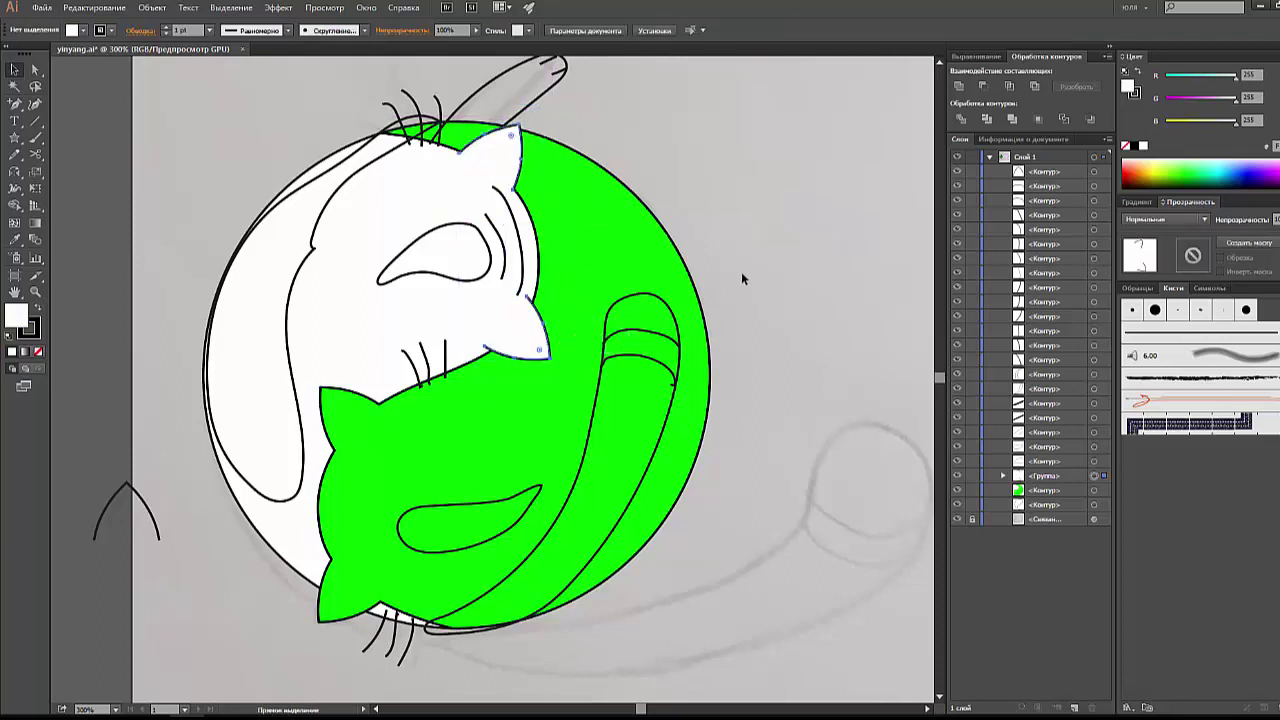
left_click(742, 275)
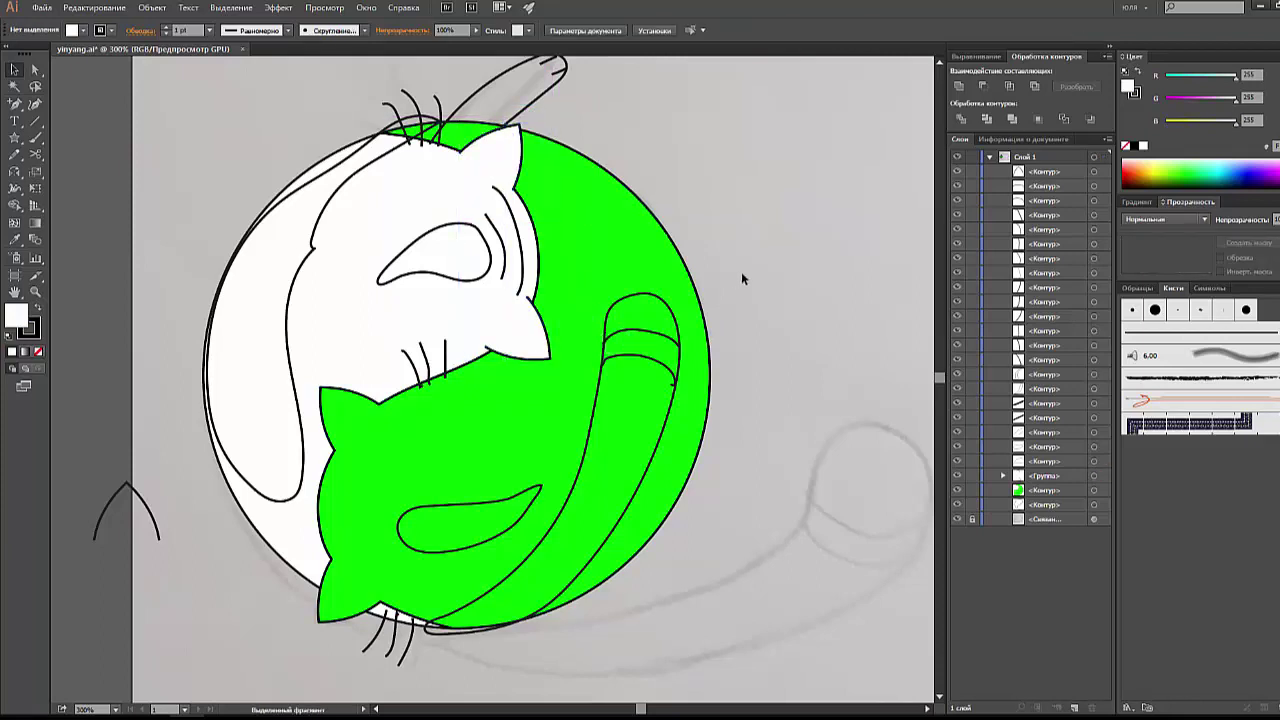
Step: Rotate the white cat's head about 0.8° and zoom in on the green cat's ear notch
left_click(519, 343)
left_click_drag(556, 368, 564, 362)
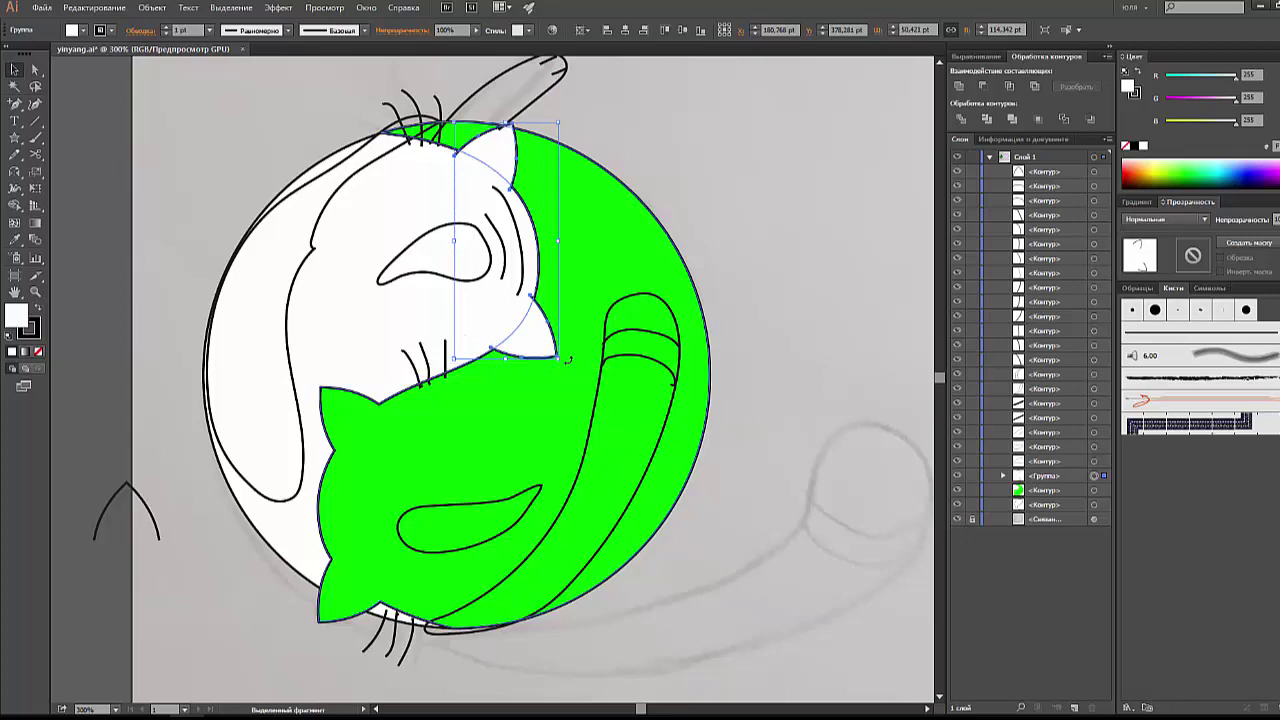
left_click(768, 256)
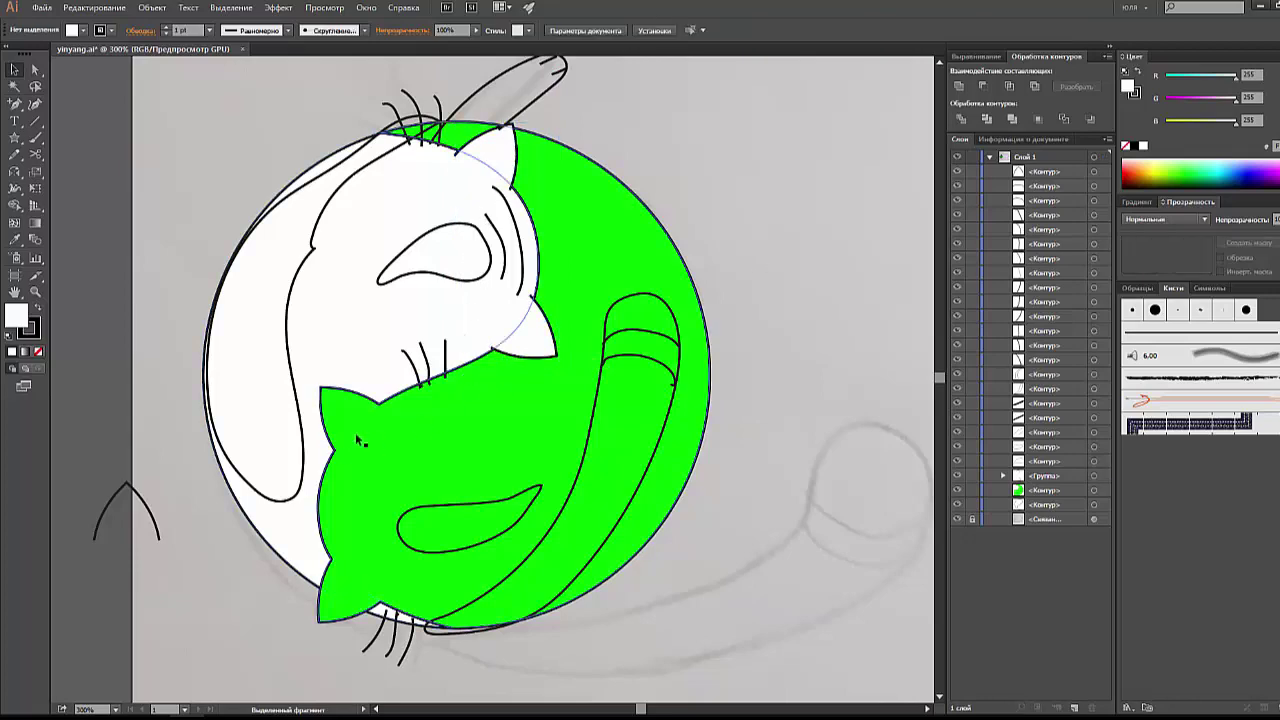
key("z")
left_click_drag(353, 441, 473, 350)
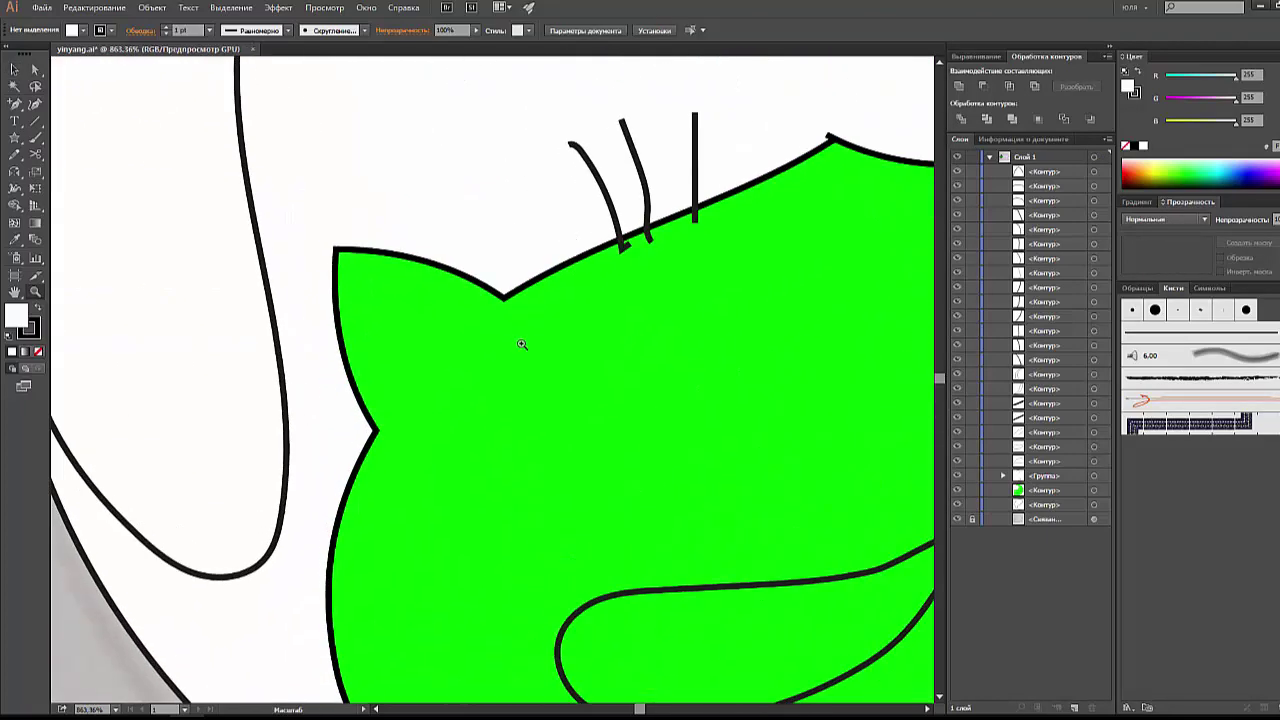
Step: Adjust the short notch stroke's ends so one end sits on the outline
left_click(15, 155)
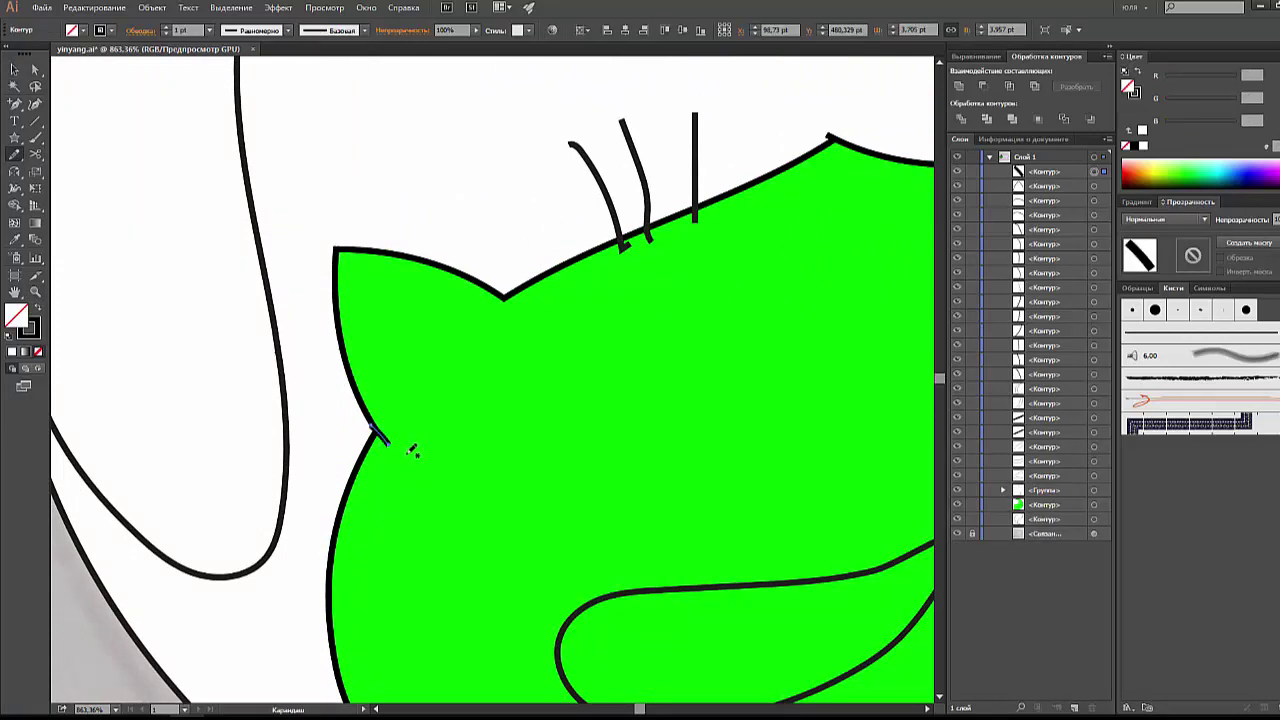
key("a")
left_click_drag(378, 432, 372, 430)
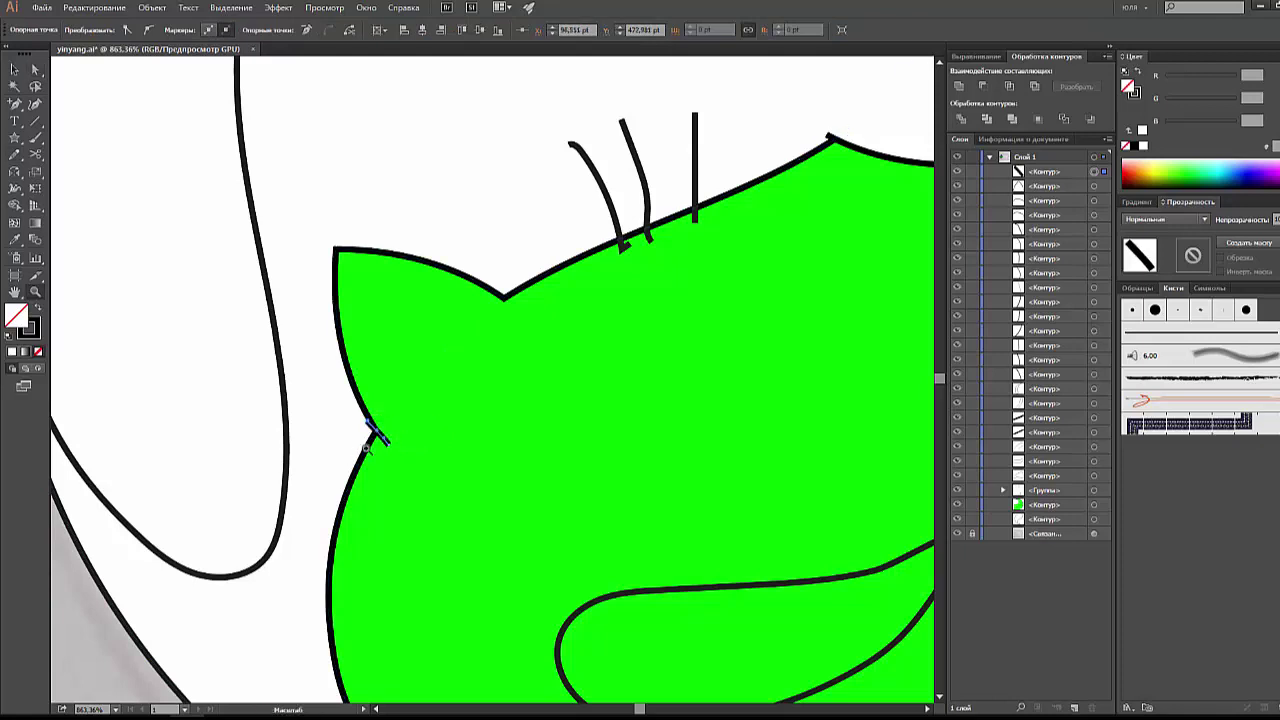
scroll(372, 430, "up", 5)
left_click_drag(450, 220, 469, 212)
left_click_drag(528, 271, 546, 326)
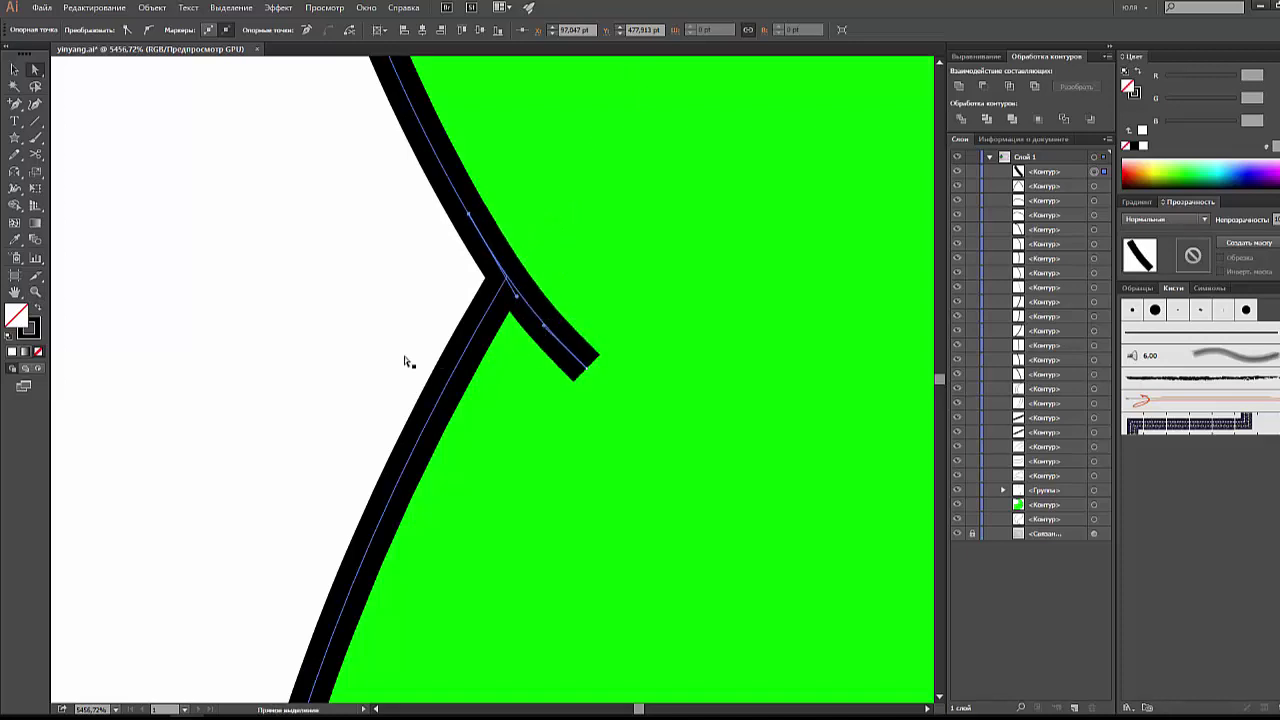
key("v")
Step: Zoom in on the green cat's ear notch and select its short stroke
left_click(383, 328)
scroll(383, 328, "down", 3)
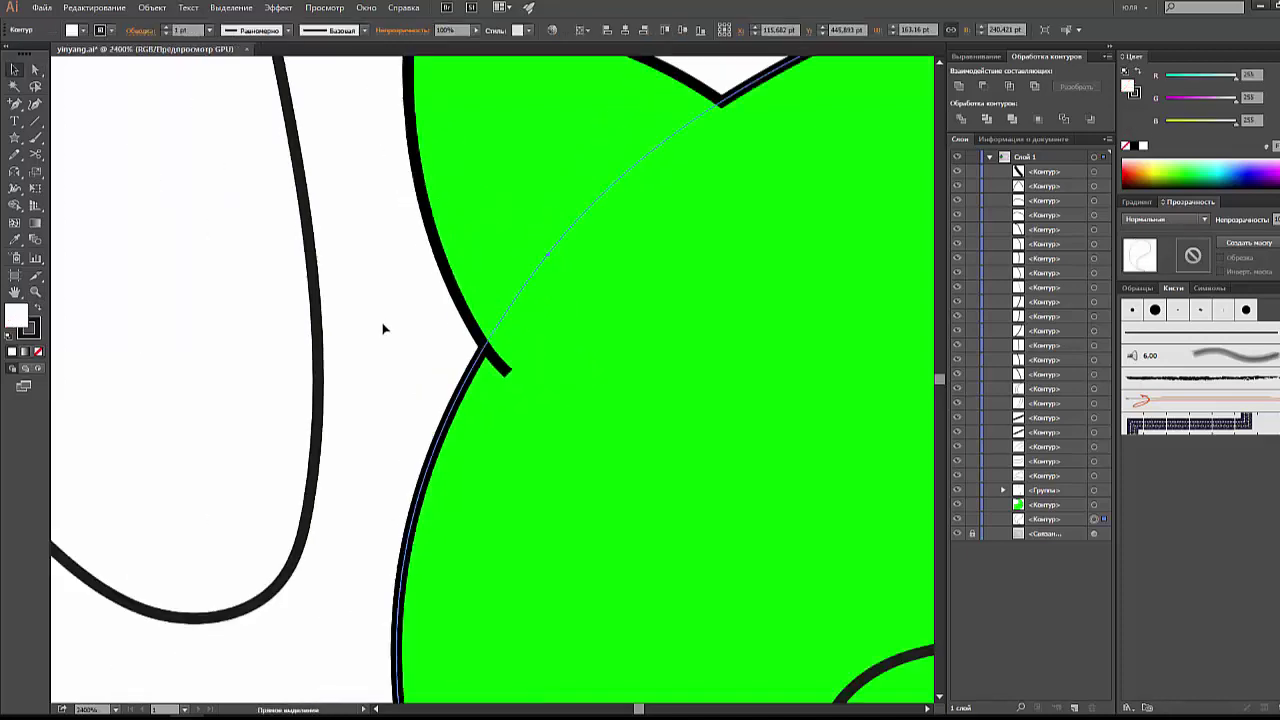
scroll(383, 328, "down", 3)
scroll(347, 596, "down", 3)
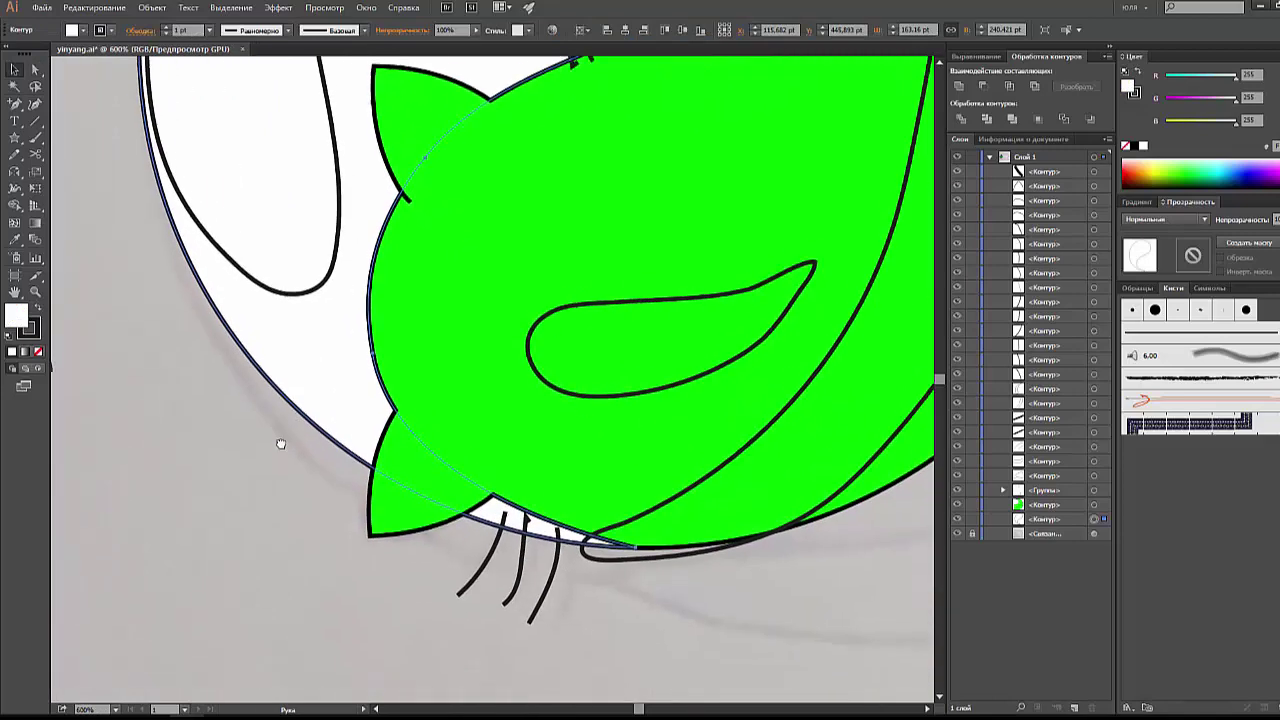
key("z")
left_click_drag(447, 169, 603, 251)
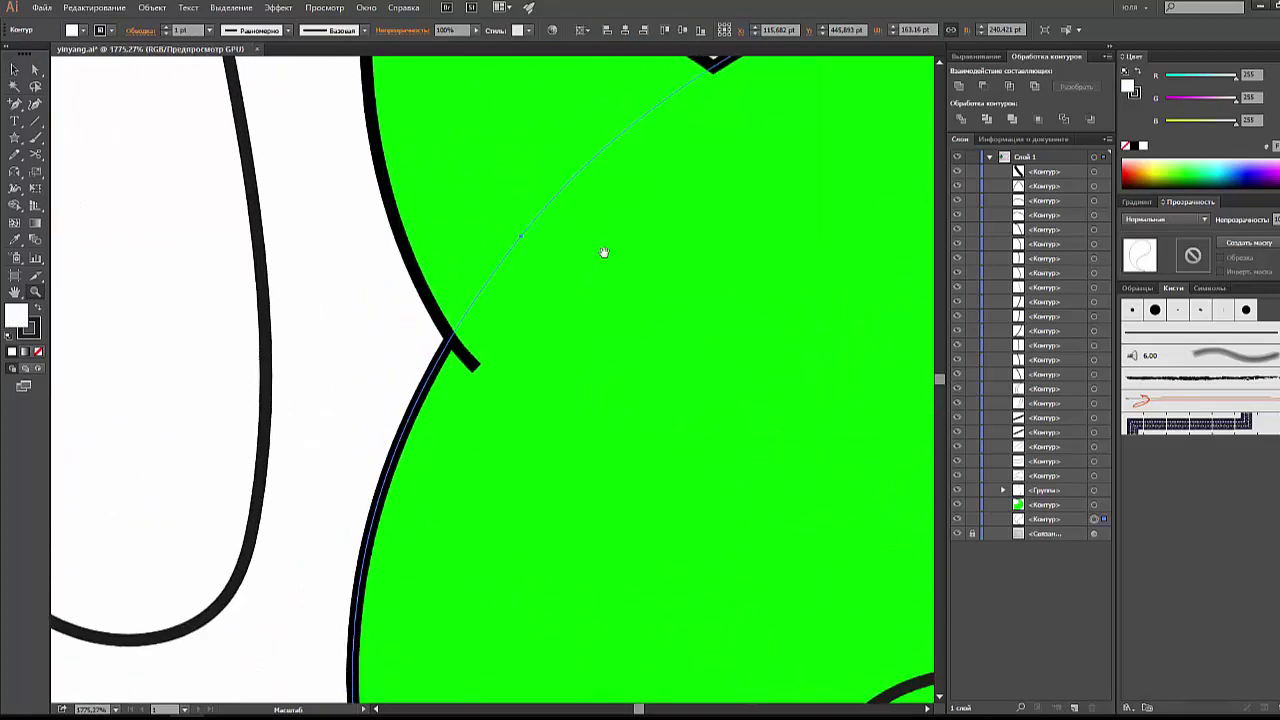
key("a")
left_click(323, 586)
Step: Place a mirrored copy of the notch stroke at the ear's inner corner
key("o")
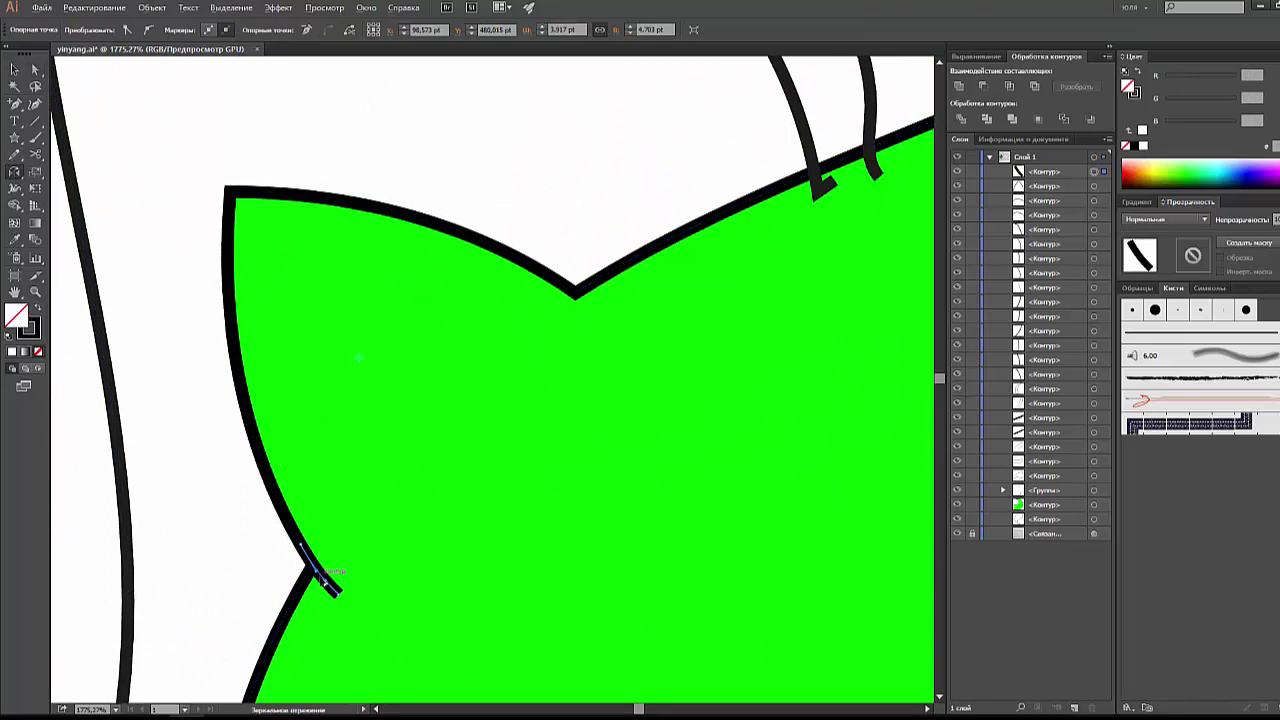
left_click_drag(358, 355, 465, 451)
key("ctrl+z")
key("v")
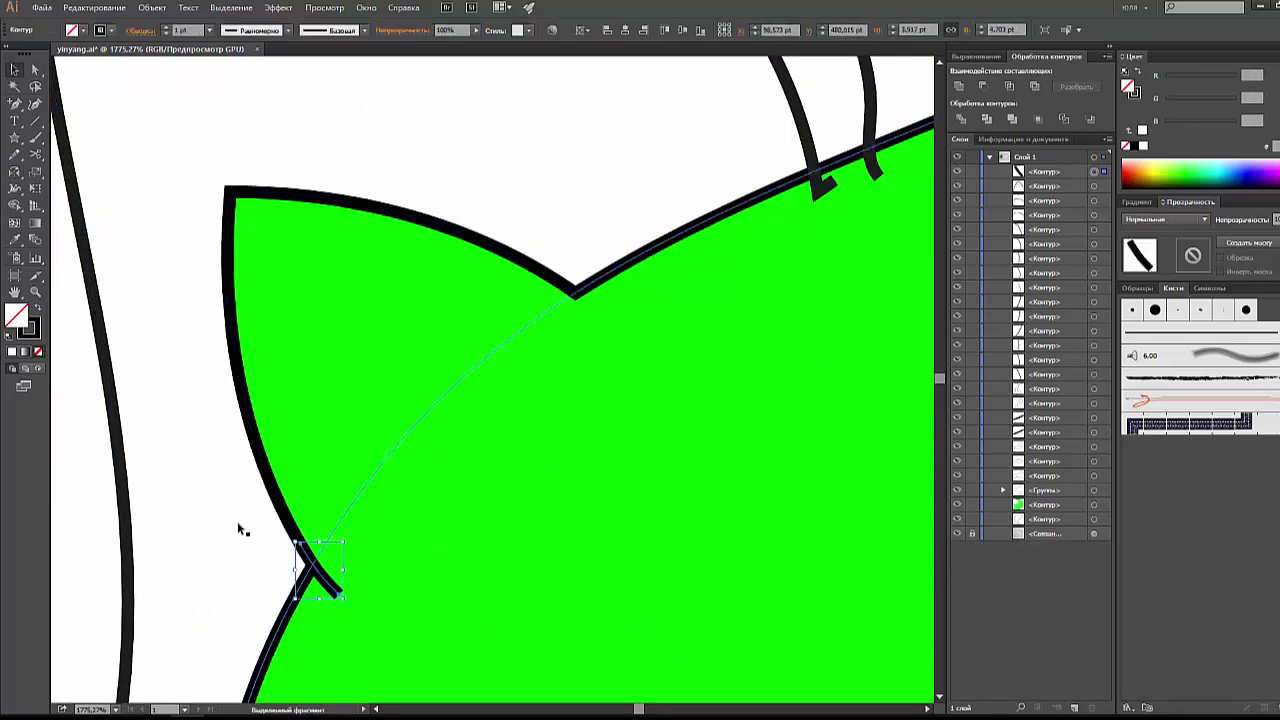
left_click(311, 564)
left_click(316, 566)
left_click(18, 172)
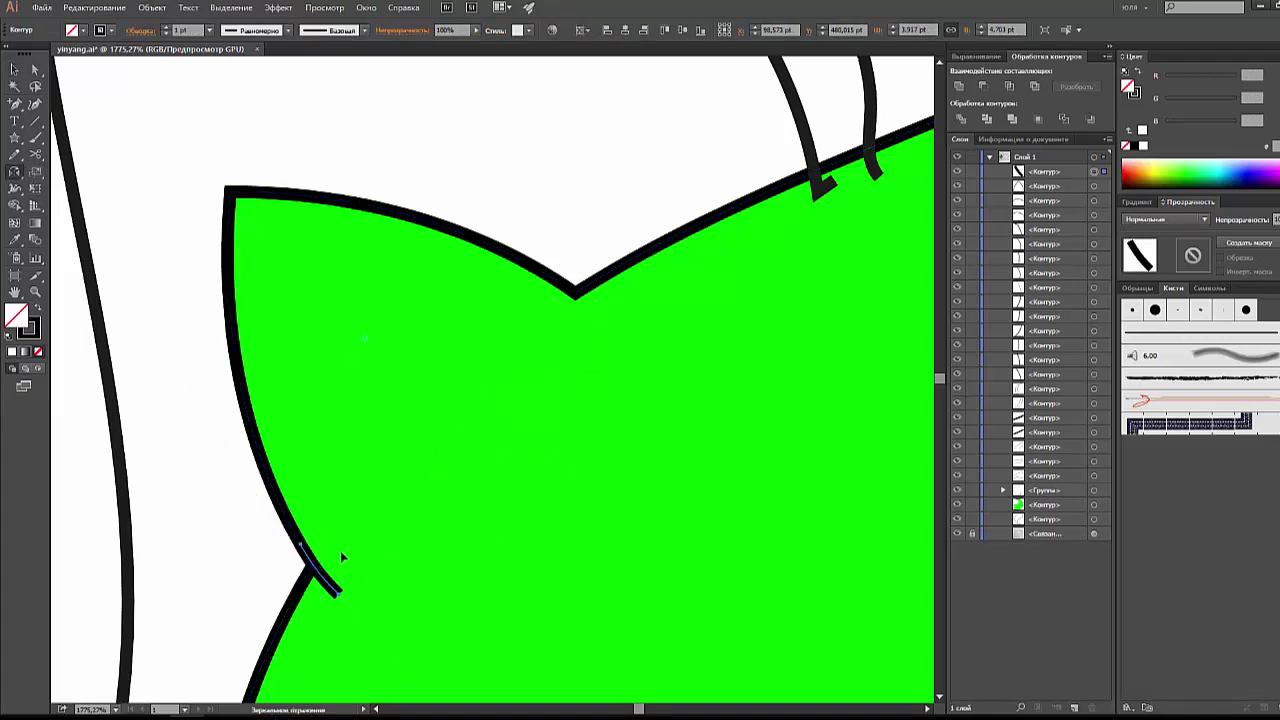
left_click_drag(330, 578, 572, 442)
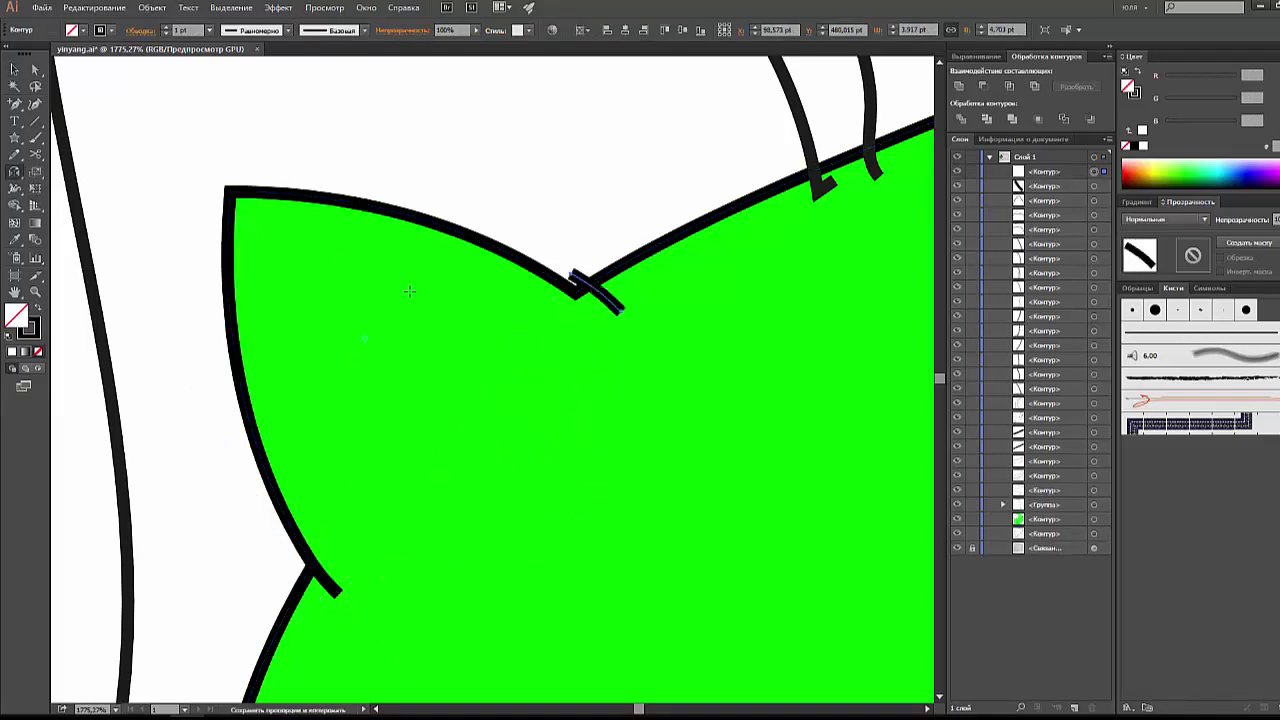
left_click(15, 70)
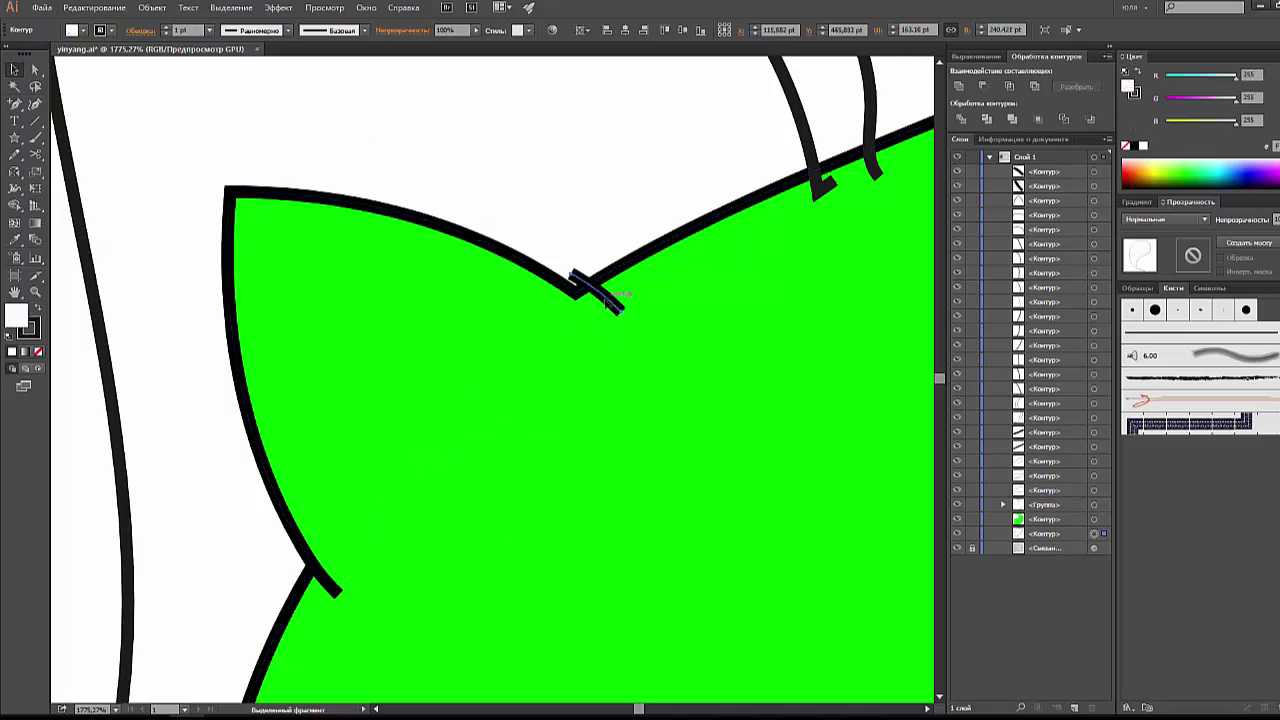
left_click_drag(613, 300, 603, 314)
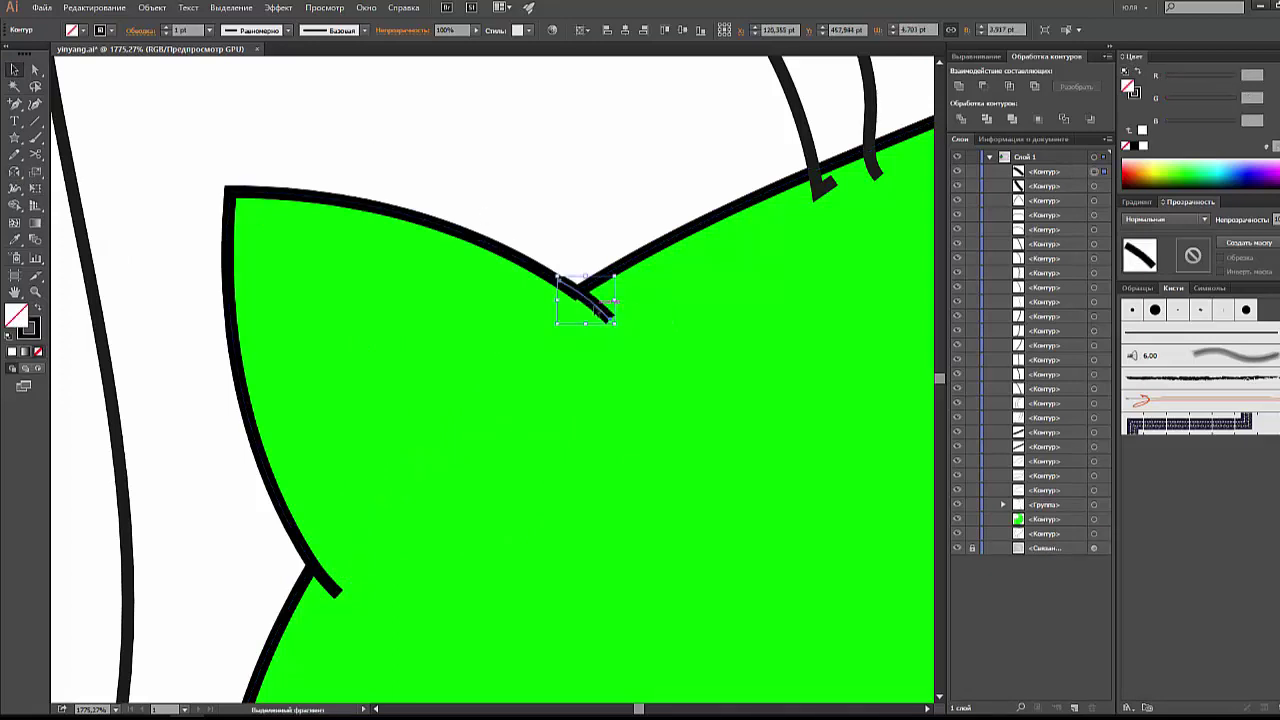
Step: Give the crossing notch stroke Round Cap ends in the Stroke panel
left_click(600, 226)
left_click(612, 316)
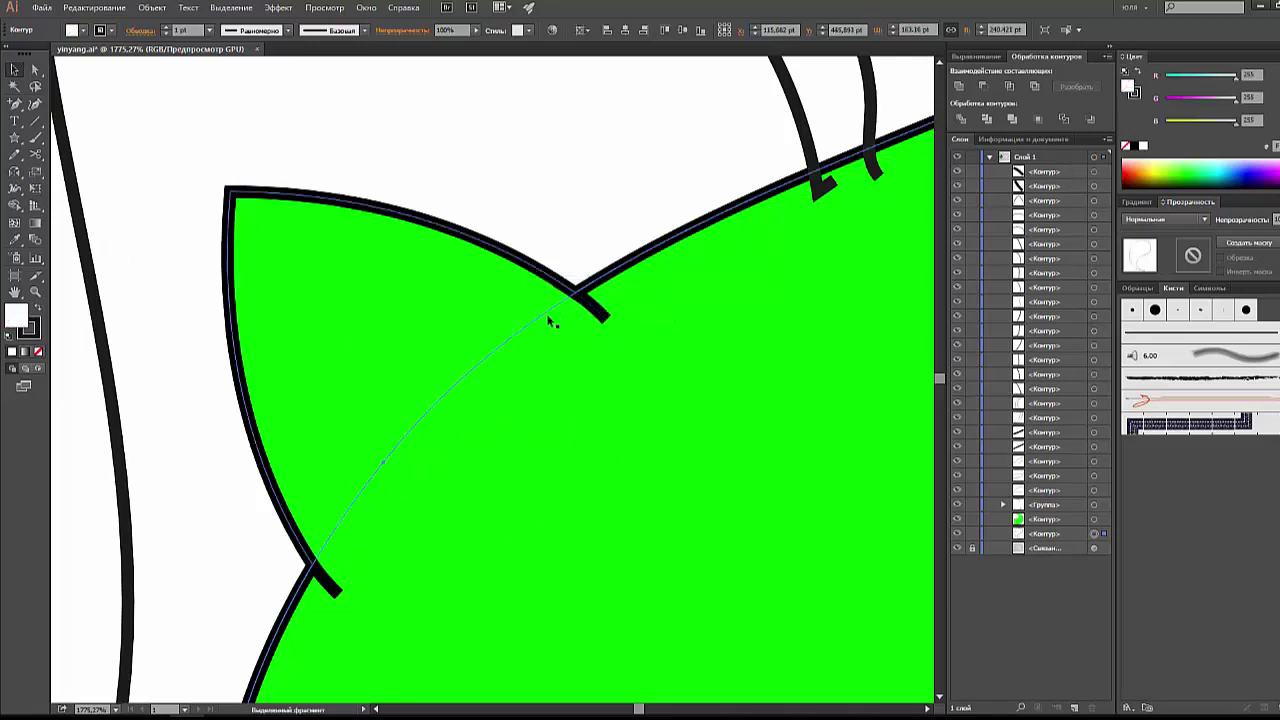
scroll(786, 214, "up", 3)
scroll(657, 309, "up", 2)
left_click(588, 388)
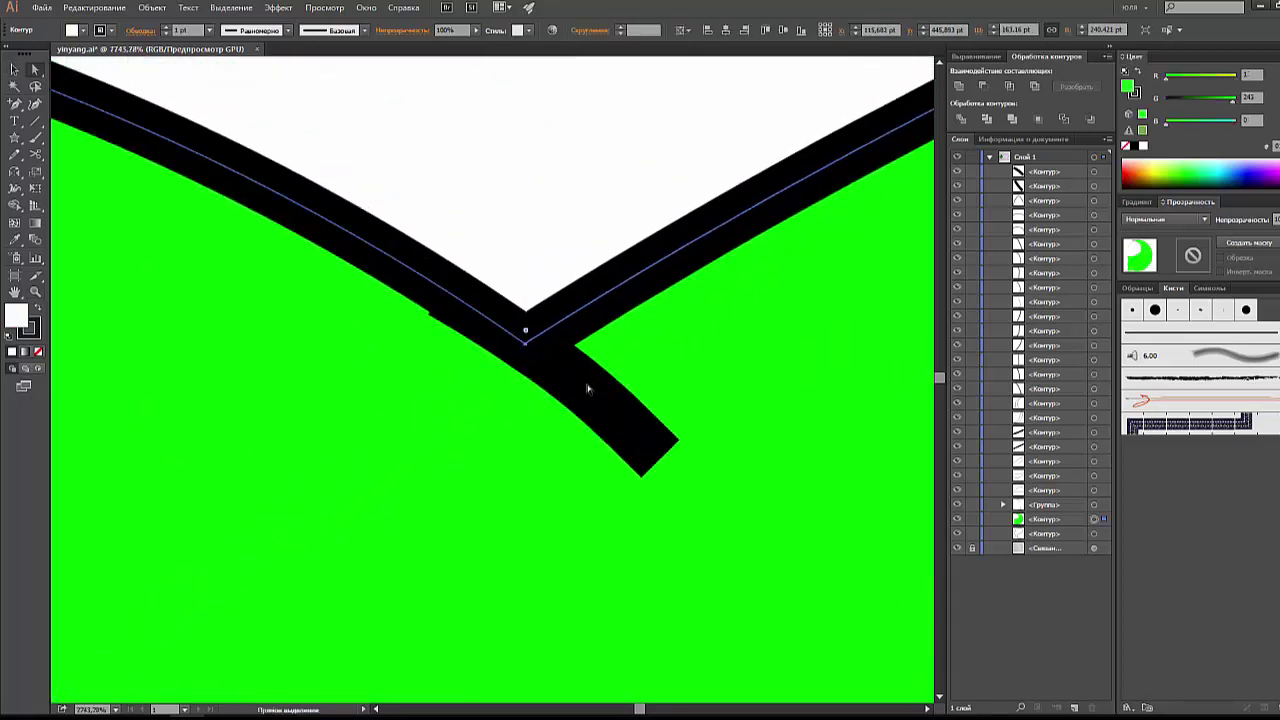
left_click(470, 315)
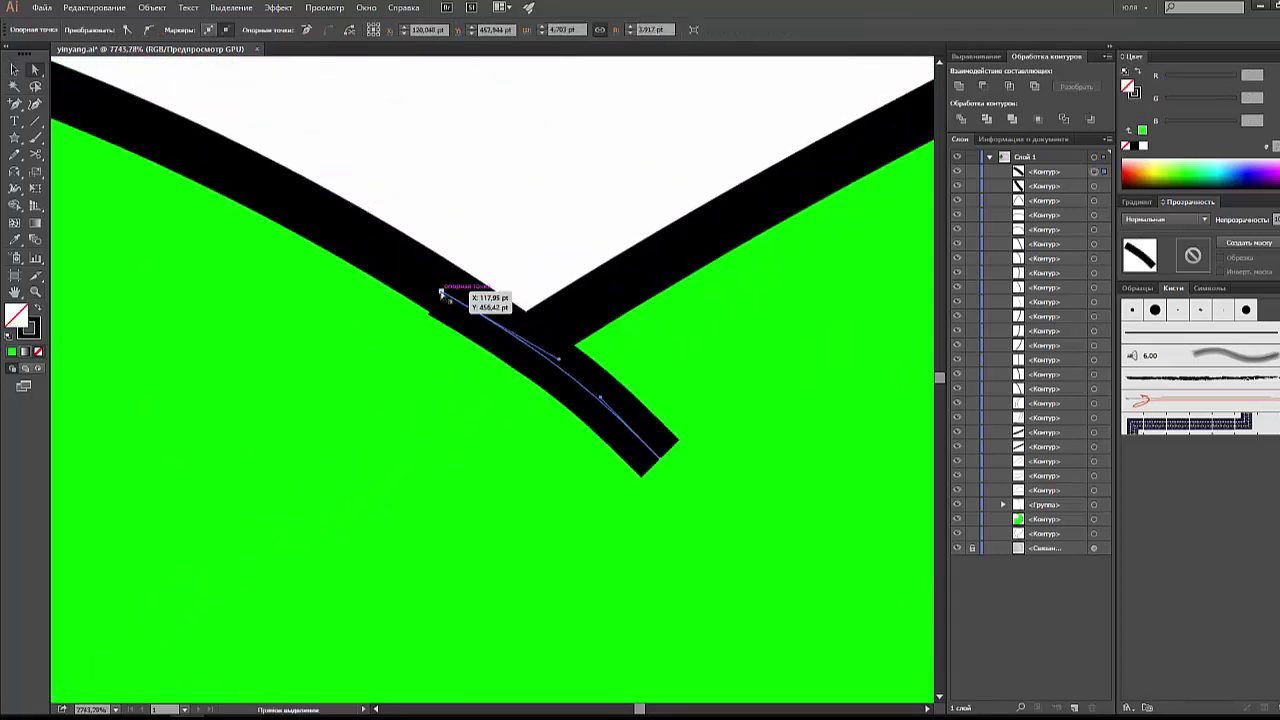
left_click(441, 293)
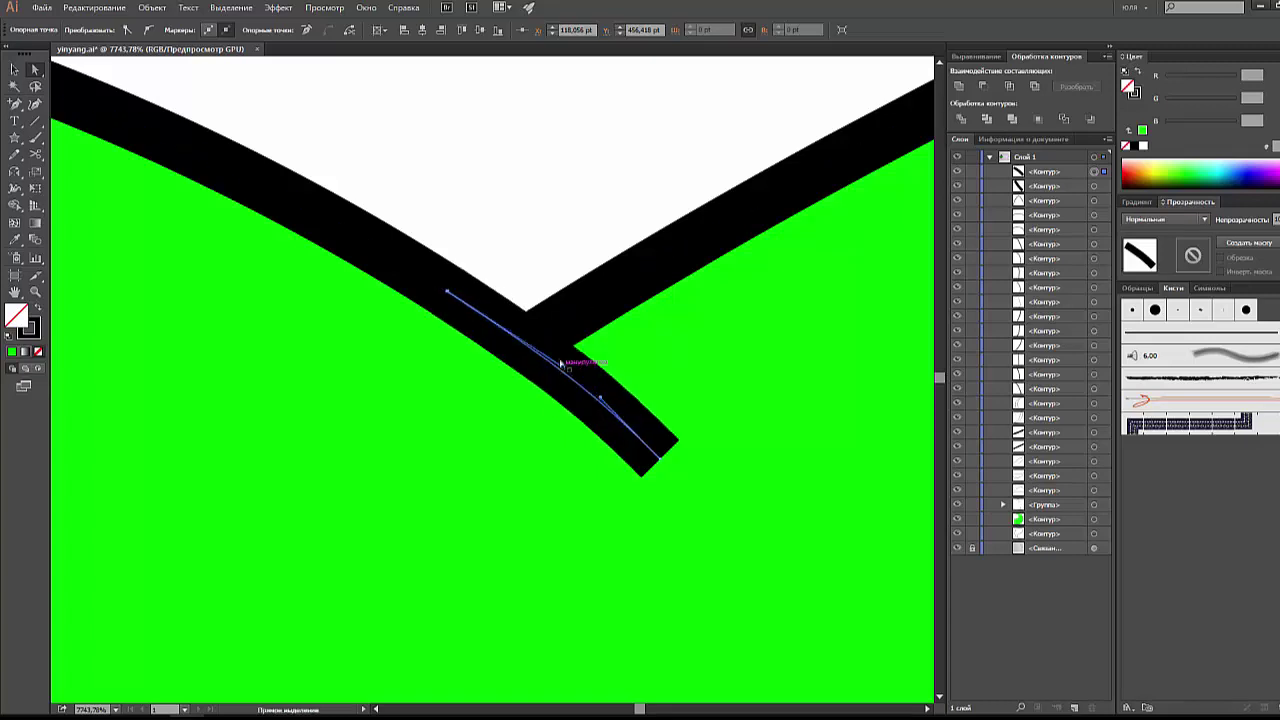
left_click(525, 235)
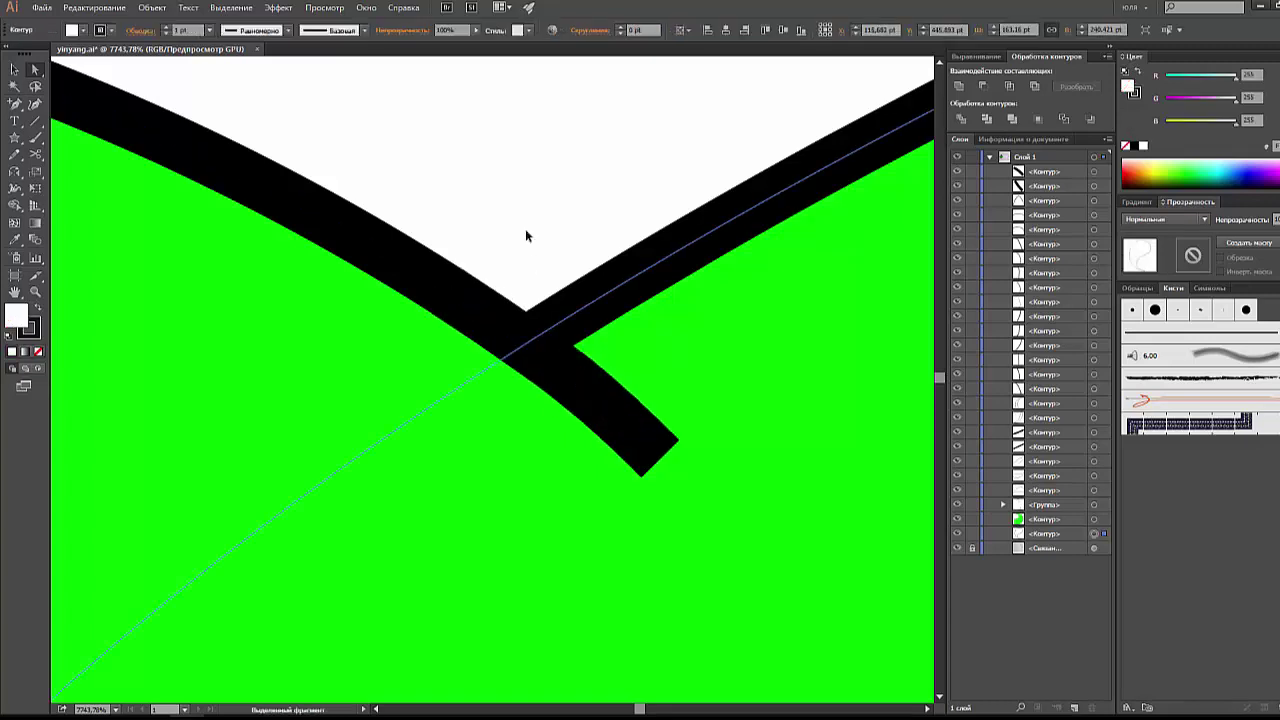
key("v")
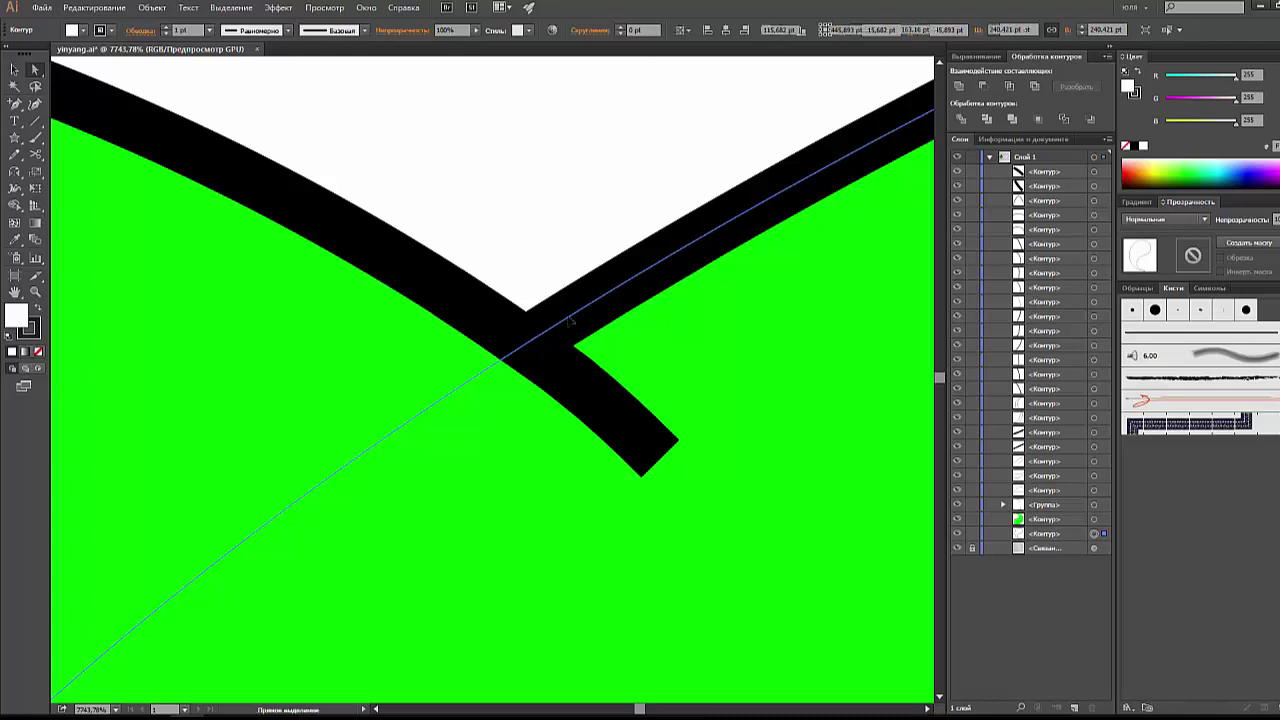
left_click(586, 373)
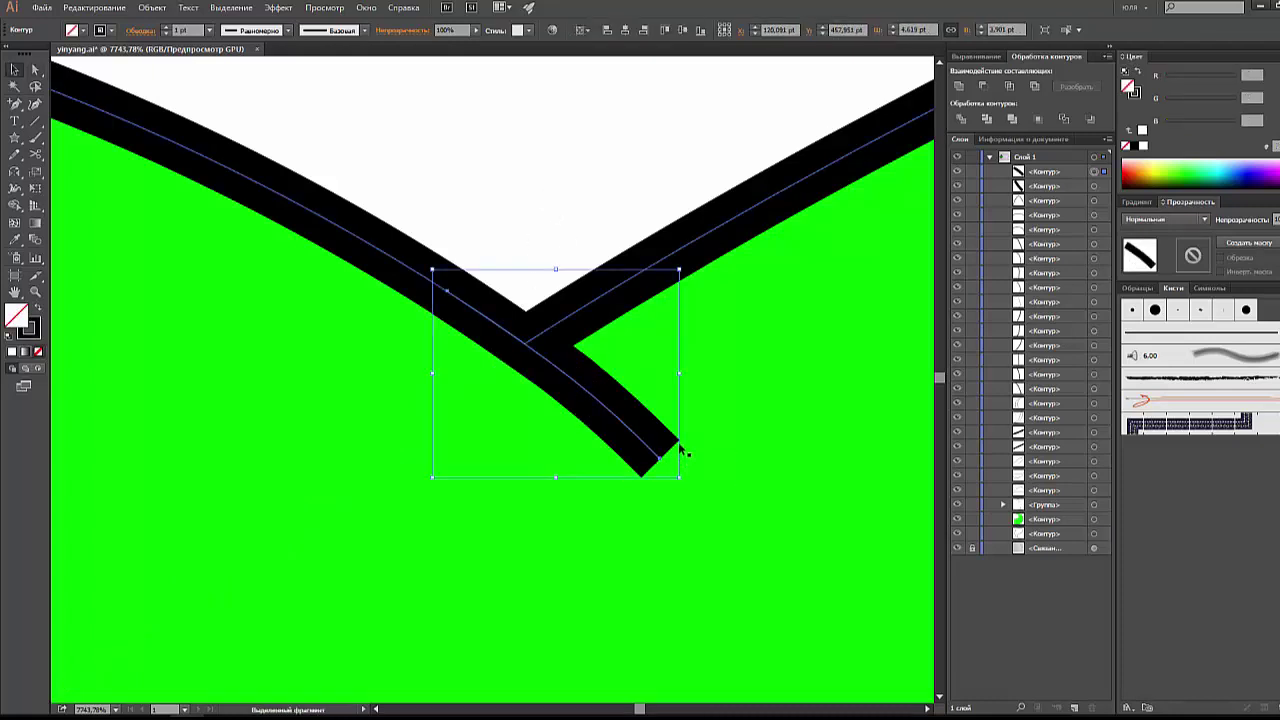
left_click(139, 31)
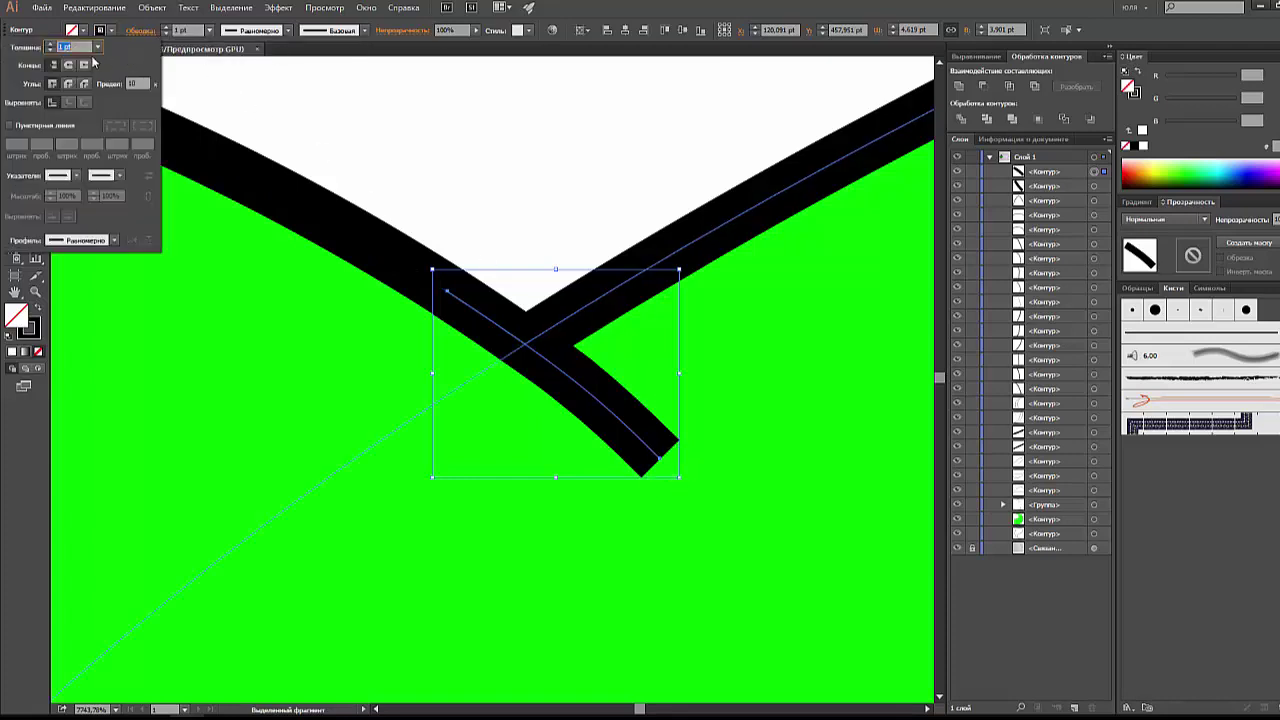
left_click(67, 66)
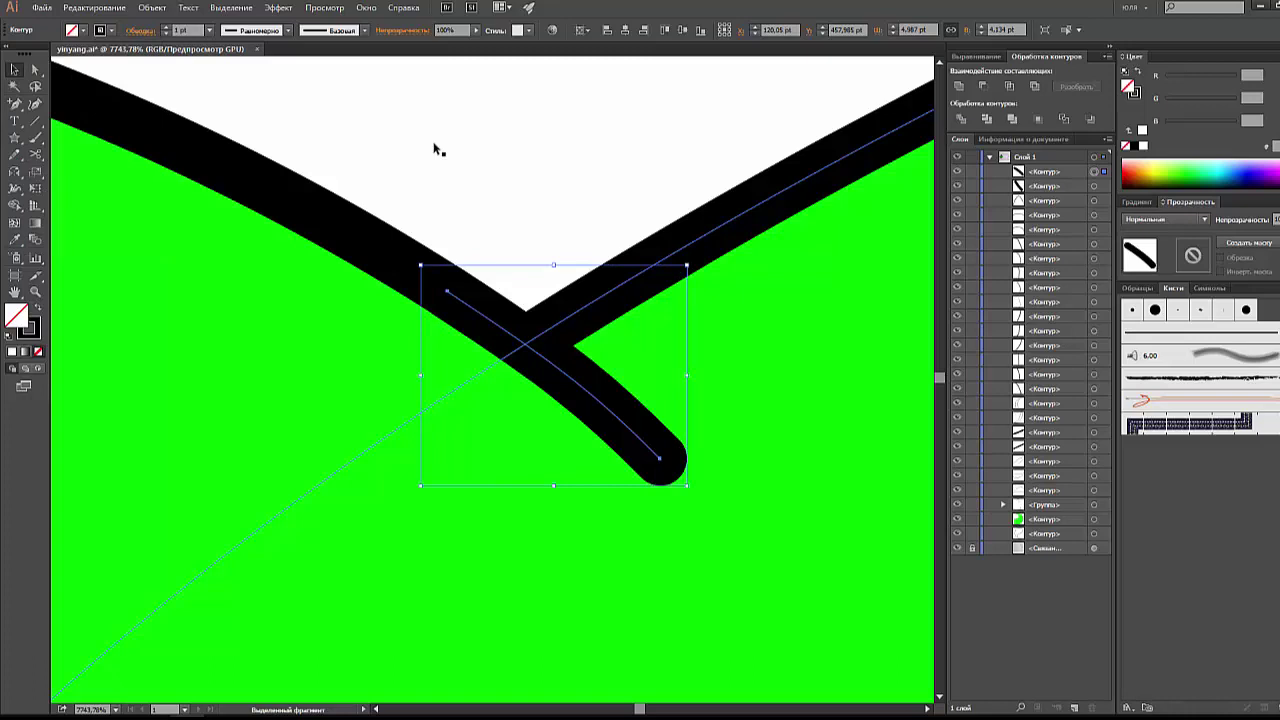
Step: Zoom out and check the stroke options of the ear-notch stroke
key("a")
key("v")
key("ctrl+minus")
key("ctrl+minus")
key("ctrl+minus")
key("ctrl+minus")
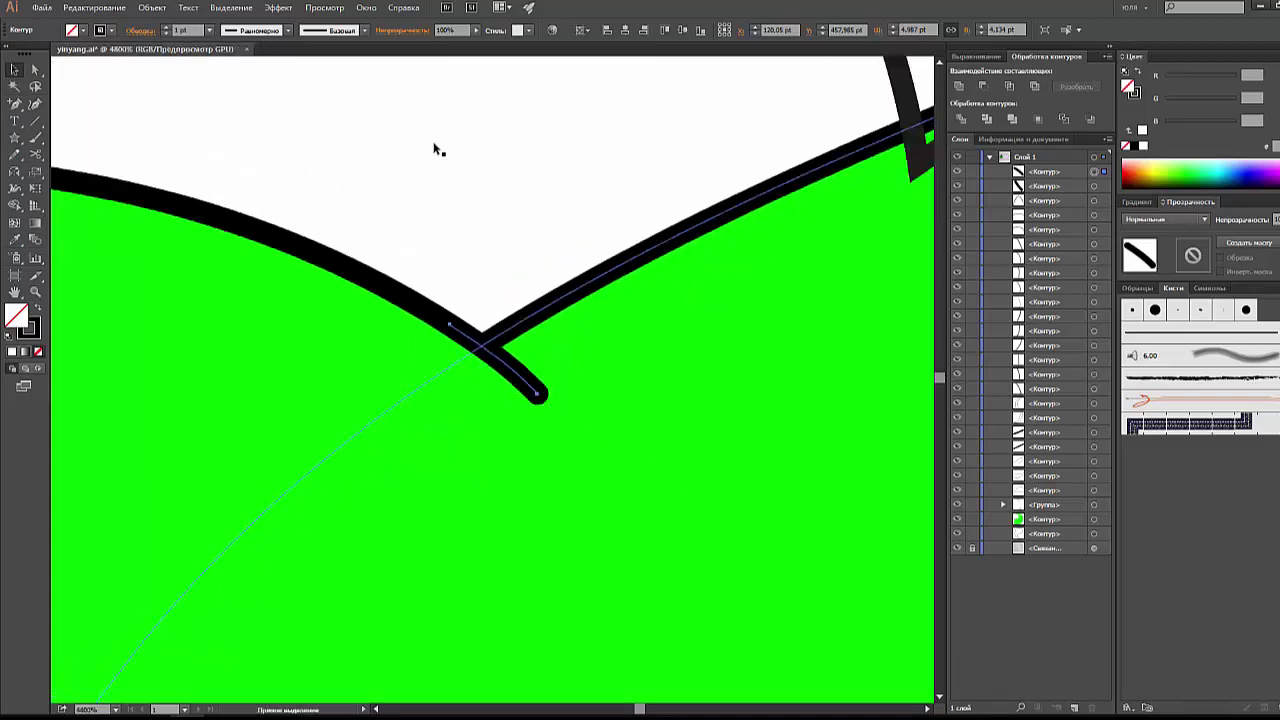
key("ctrl+minus")
key("ctrl+minus")
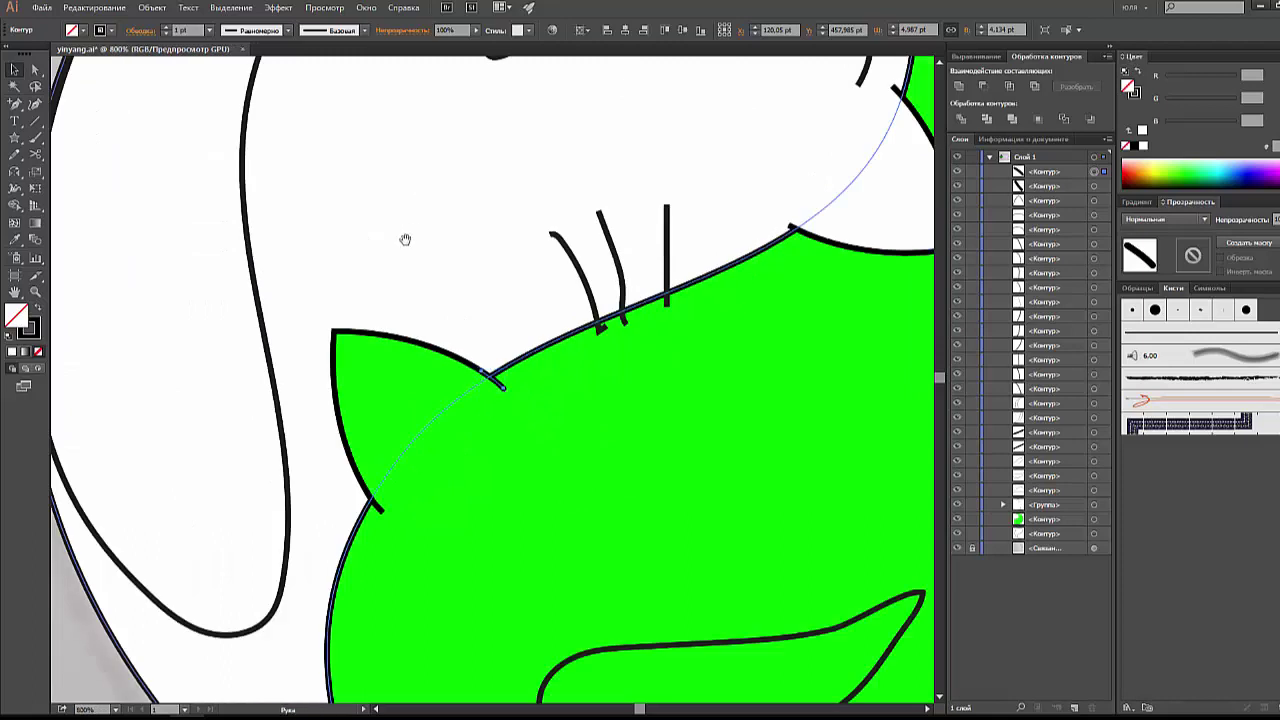
key("ctrl+minus")
left_click(449, 126)
left_click(418, 378)
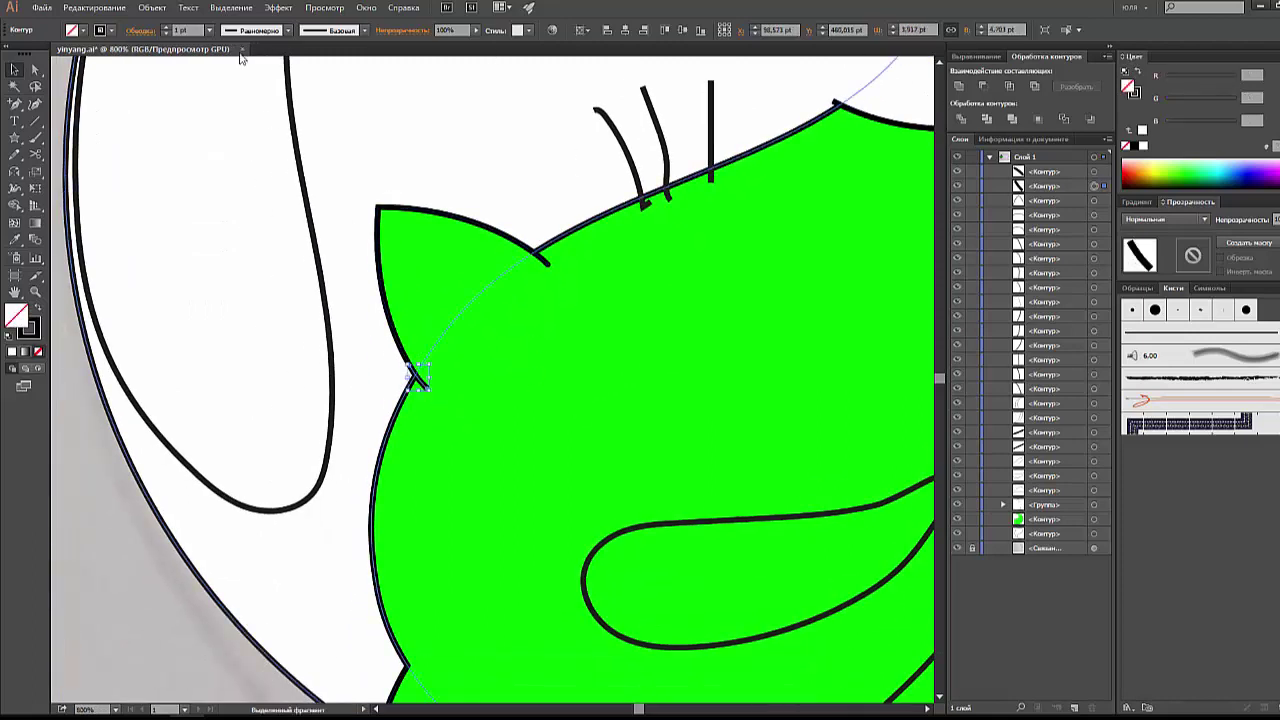
left_click(147, 37)
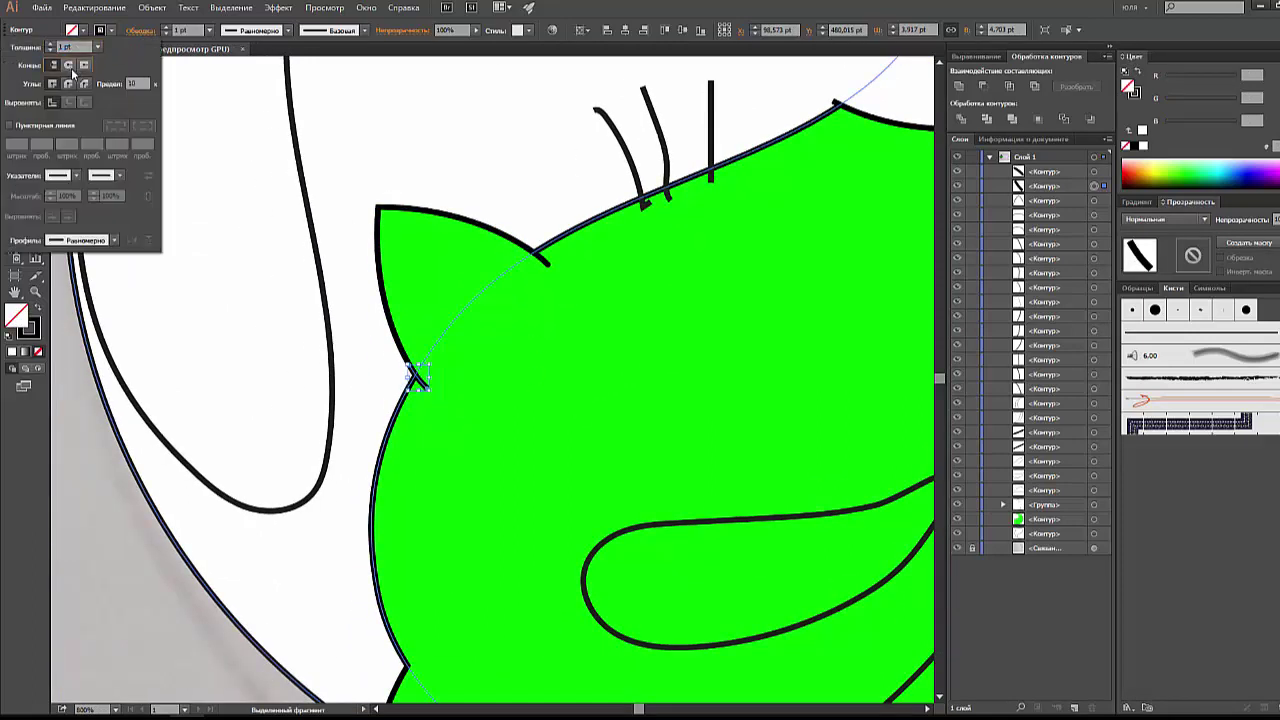
Step: Set Round Cap on the white ear outline, then pan to the green cat's back
left_click(560, 137)
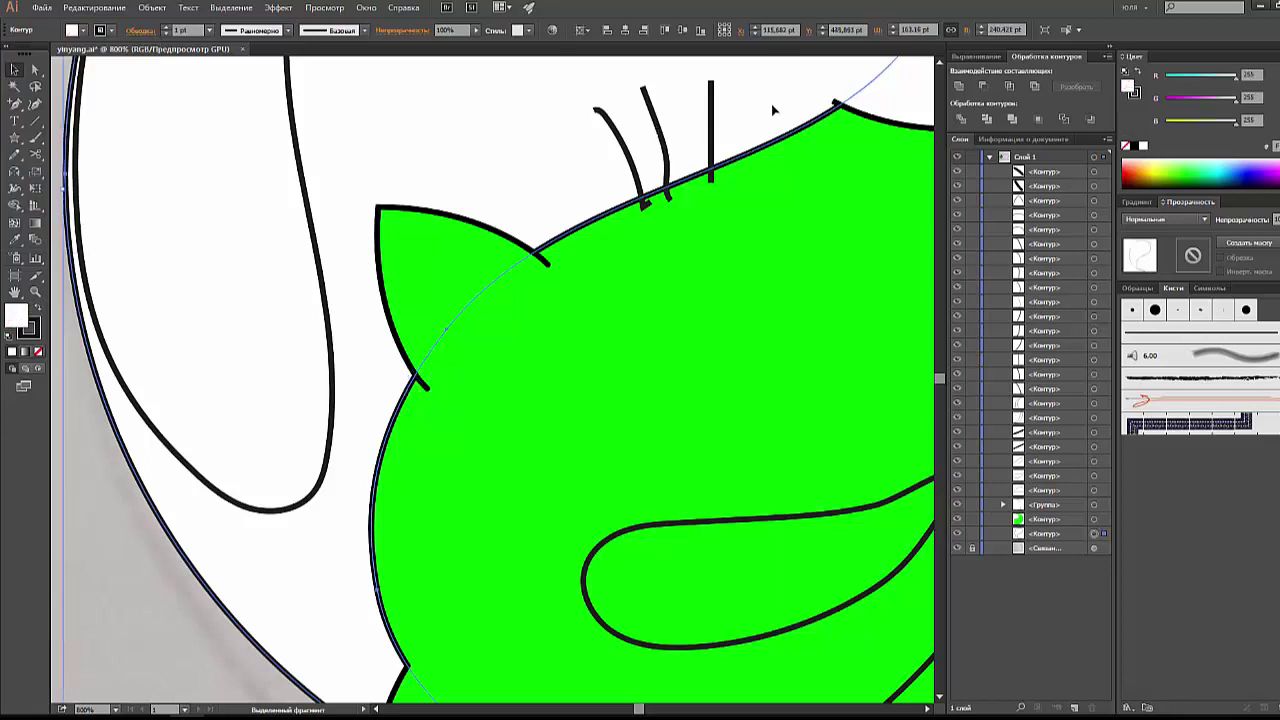
left_click_drag(771, 109, 355, 358)
left_click(560, 292)
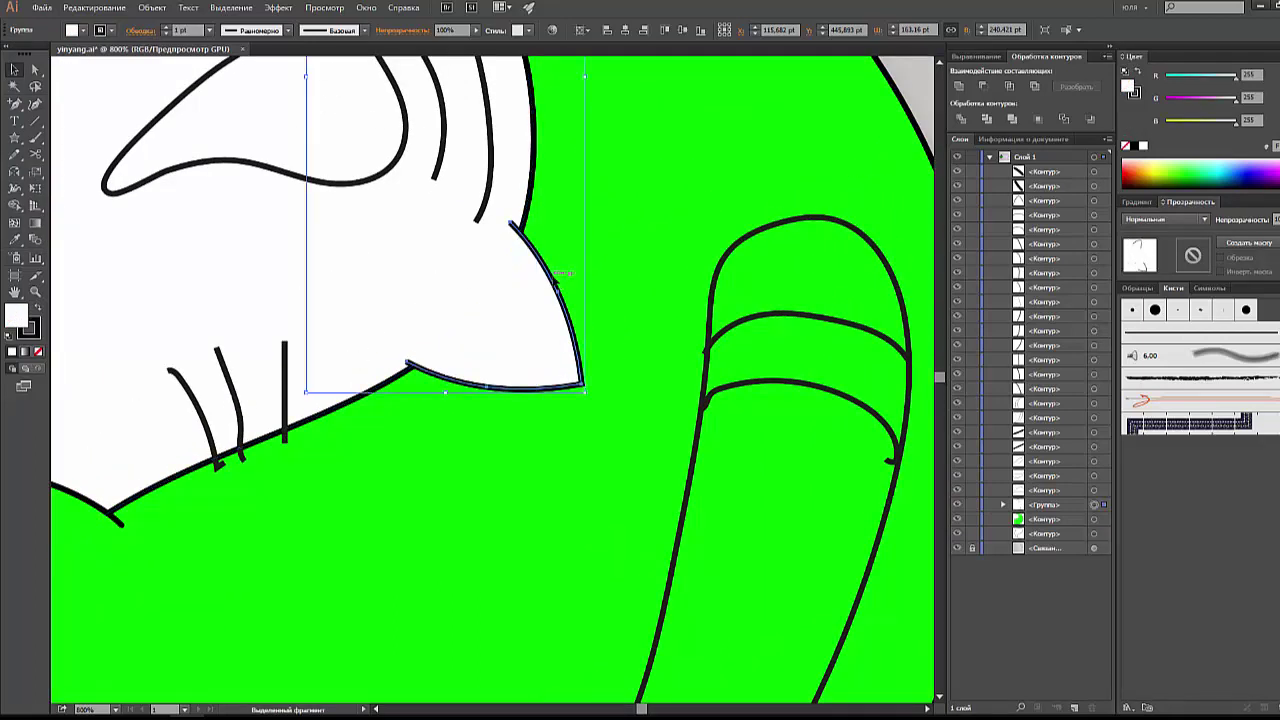
left_click(141, 31)
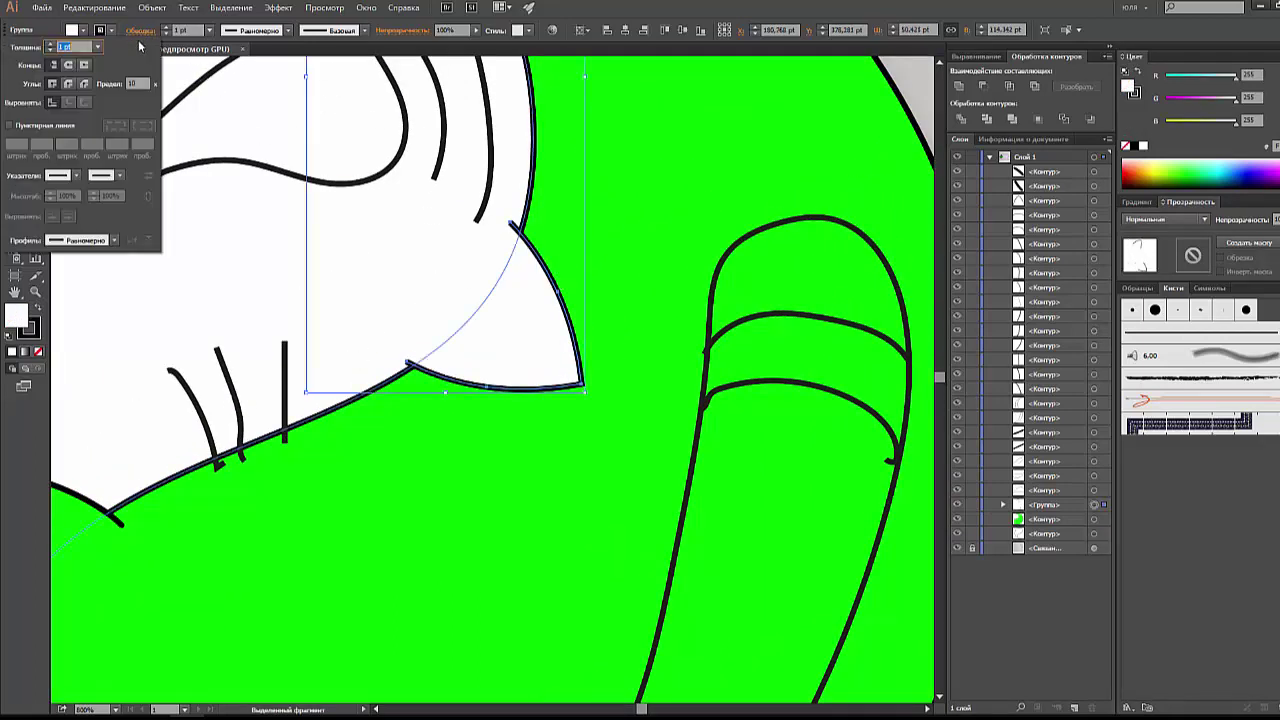
left_click(68, 65)
left_click(398, 263)
left_click_drag(417, 240, 280, 457)
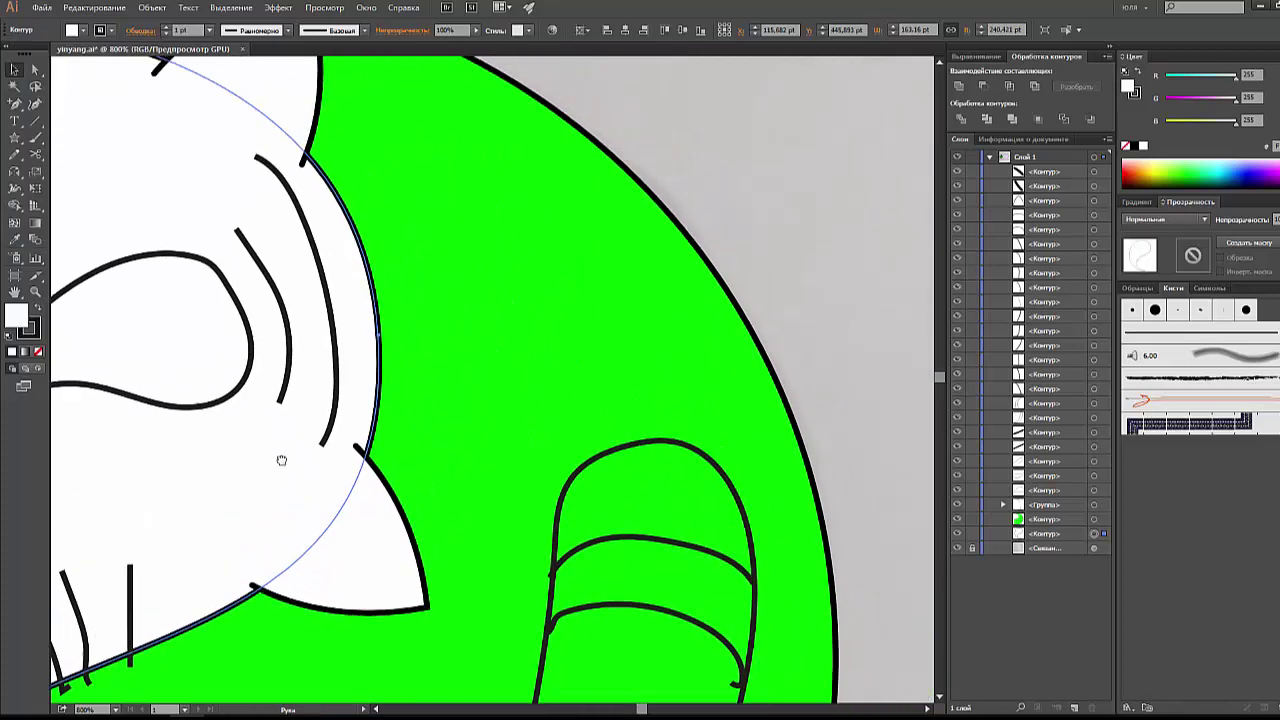
left_click(692, 150)
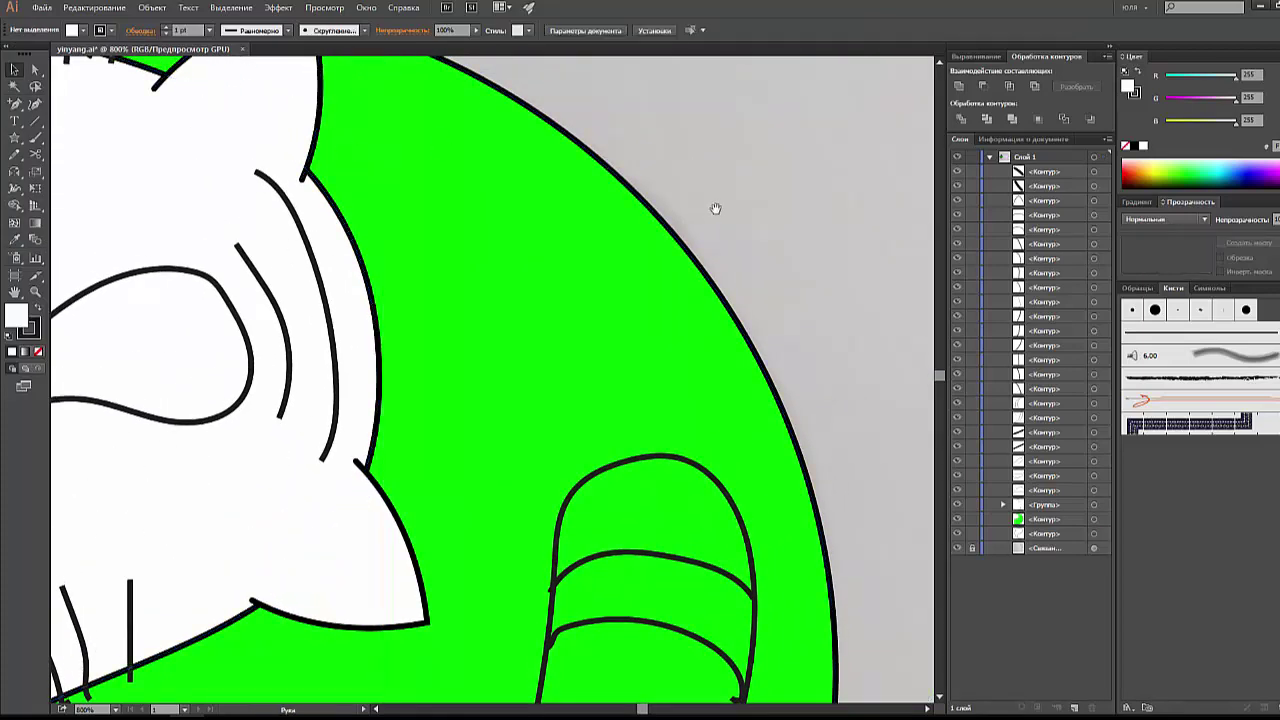
left_click_drag(714, 208, 778, 145)
Step: Zoom to the yin-yang and nudge the small arch at left slightly down
key("ctrl+minus")
key("ctrl+minus")
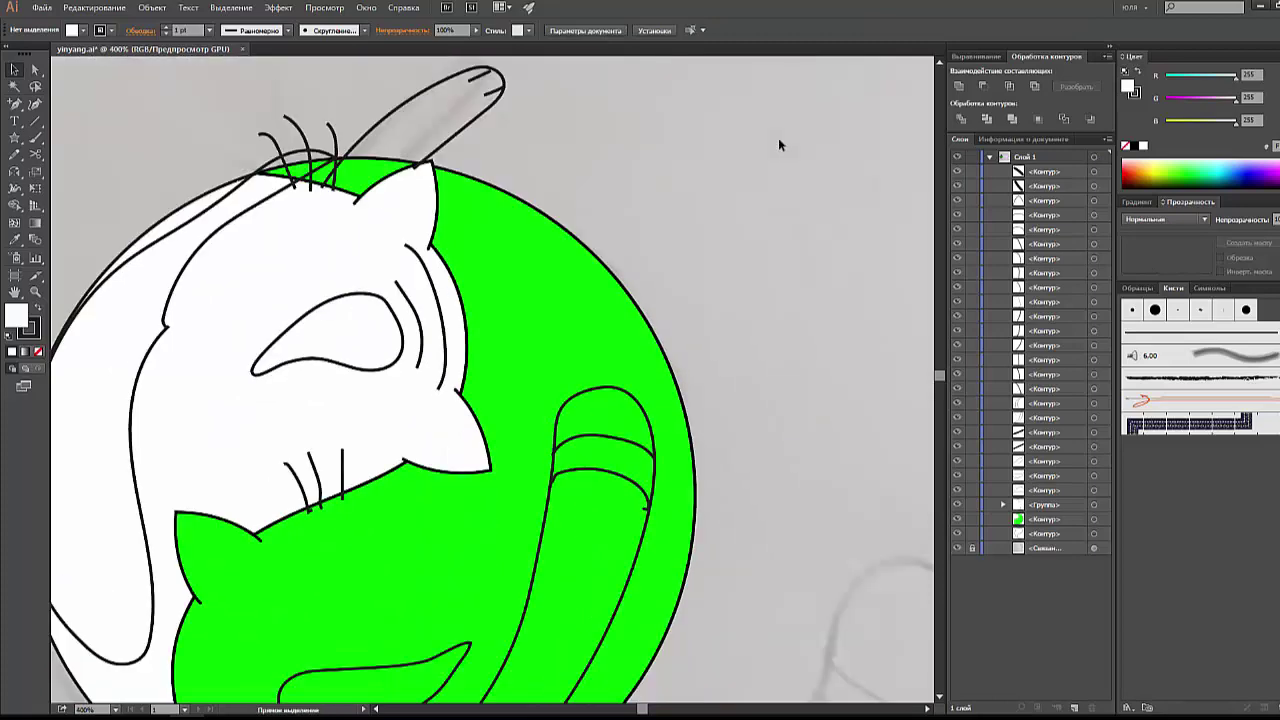
key("ctrl+minus")
key("ctrl+plus")
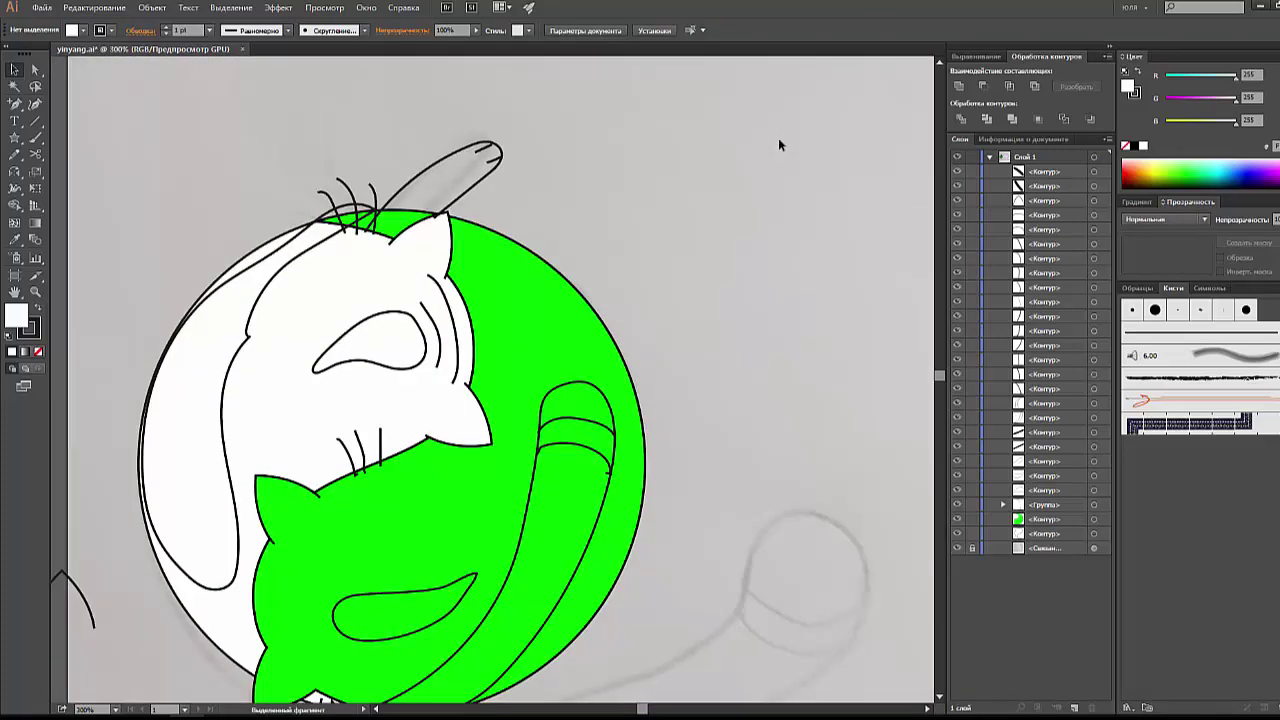
scroll(751, 180, "down", 3)
scroll(794, 271, "left", 3)
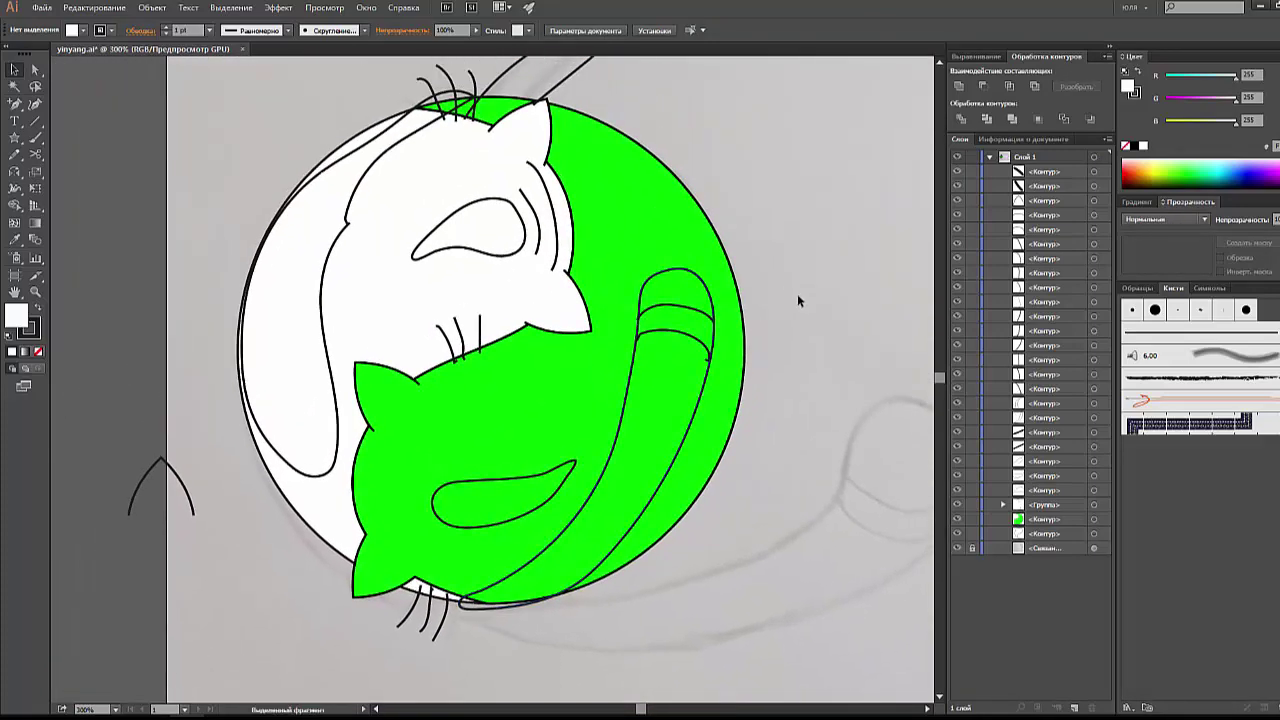
left_click(497, 483)
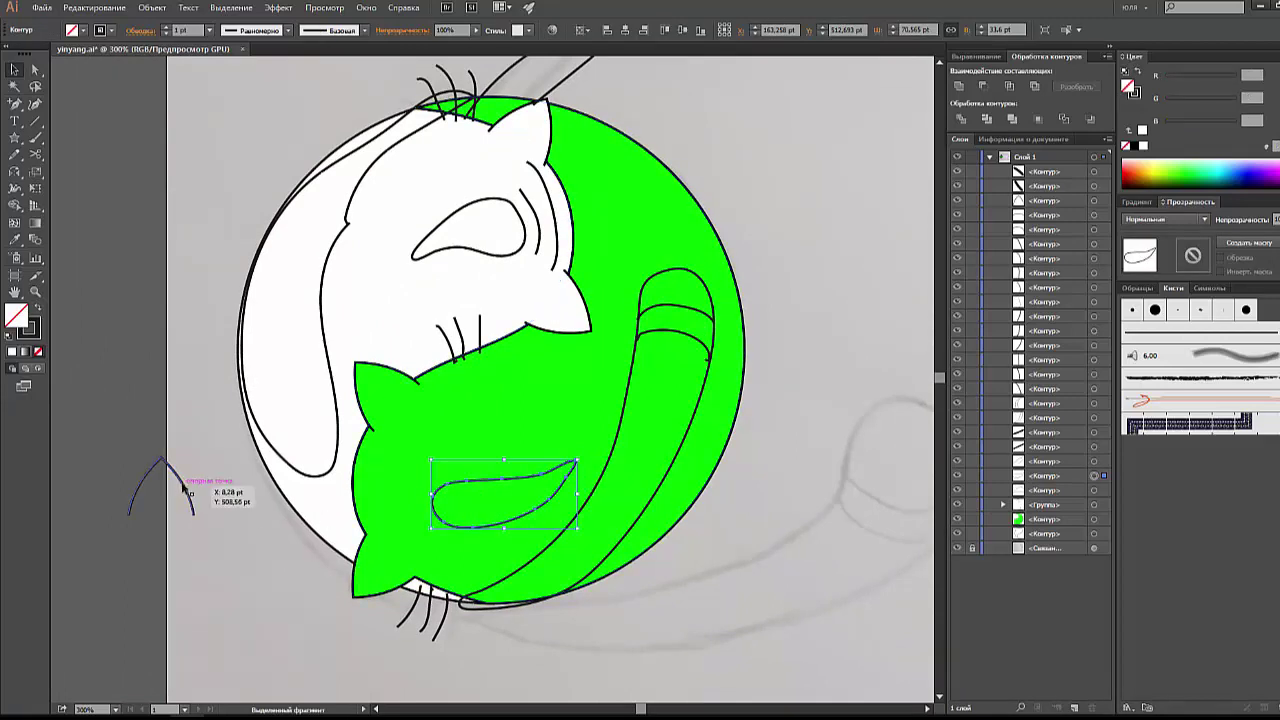
left_click_drag(185, 490, 185, 505)
left_click(160, 270)
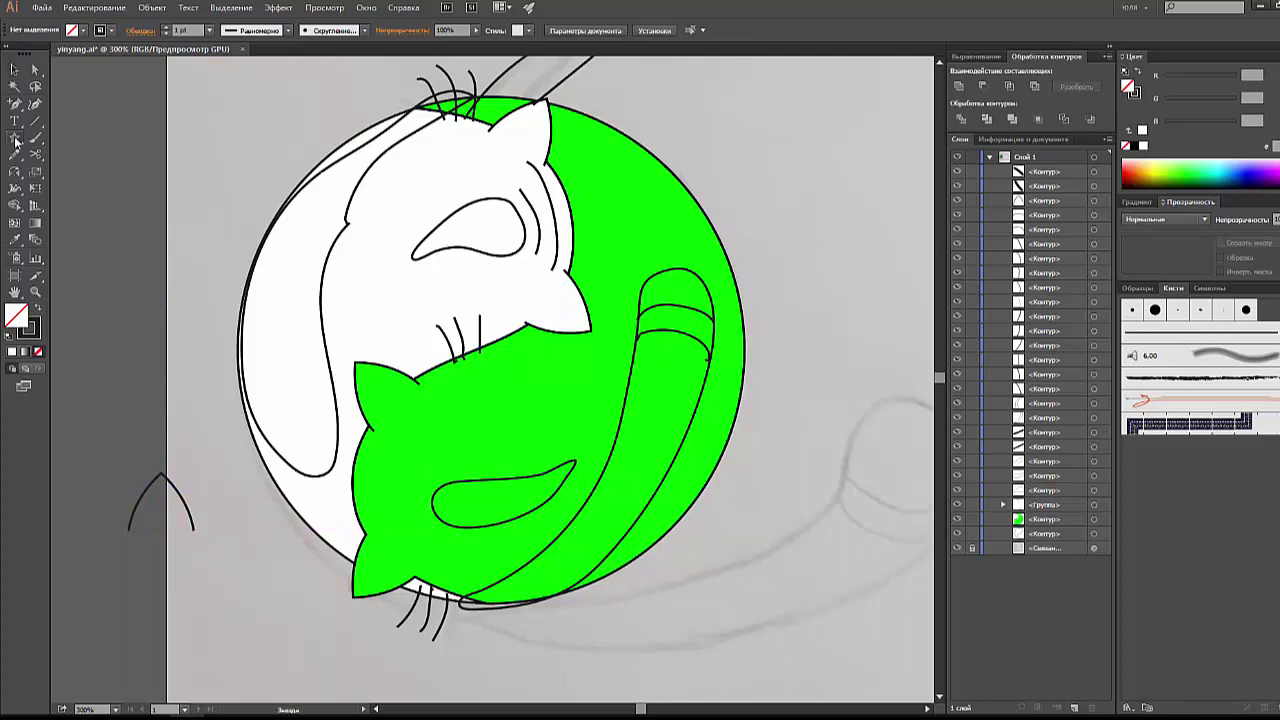
Step: Draw a circle and pull its bottom anchor down into a sharp-cornered teardrop
left_click_drag(22, 137, 212, 236)
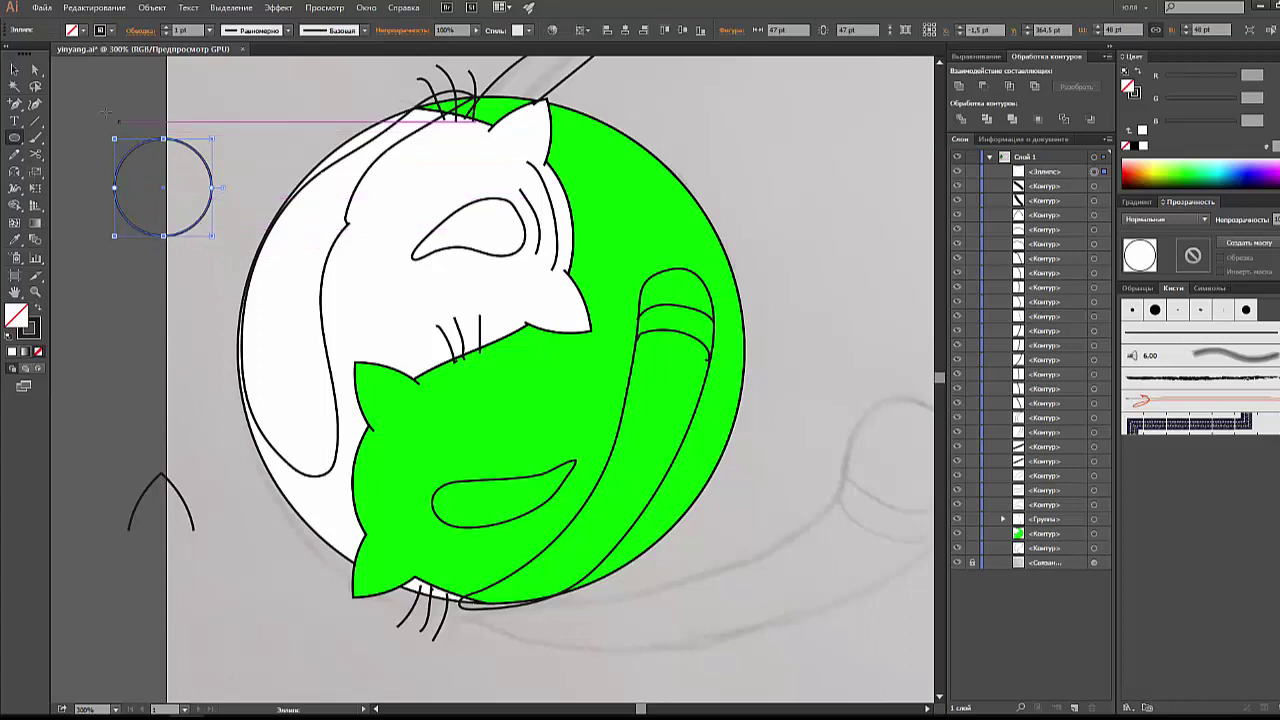
left_click(35, 70)
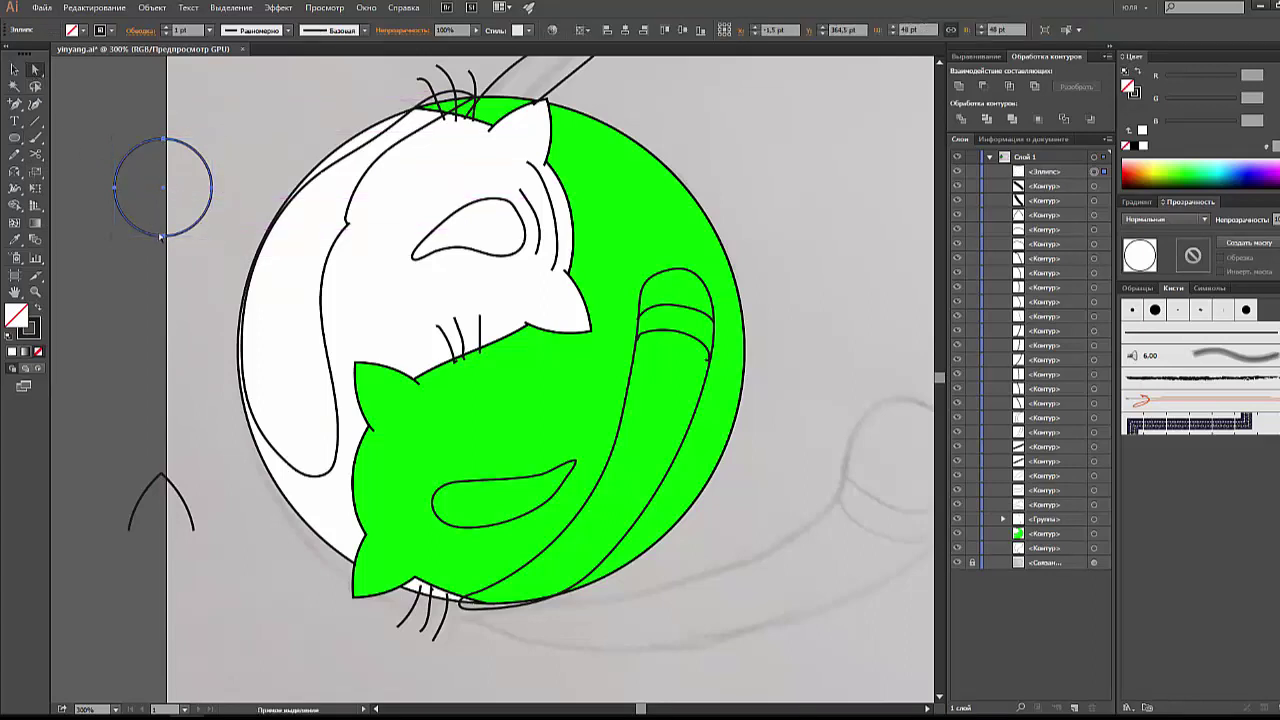
mouse_move(160, 236)
left_mouse_down()
mouse_move(75, 294)
mouse_move(157, 315)
mouse_move(119, 214)
mouse_move(261, 316)
left_mouse_up()
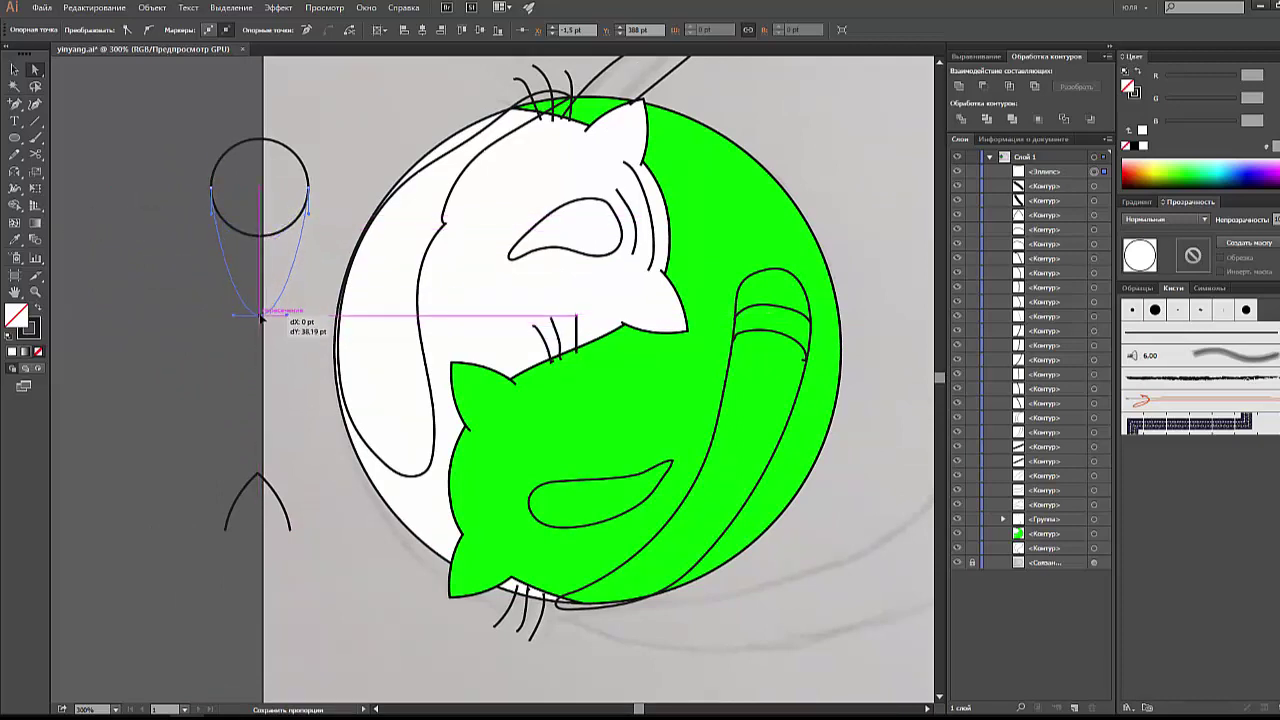
left_click_drag(261, 316, 260, 320)
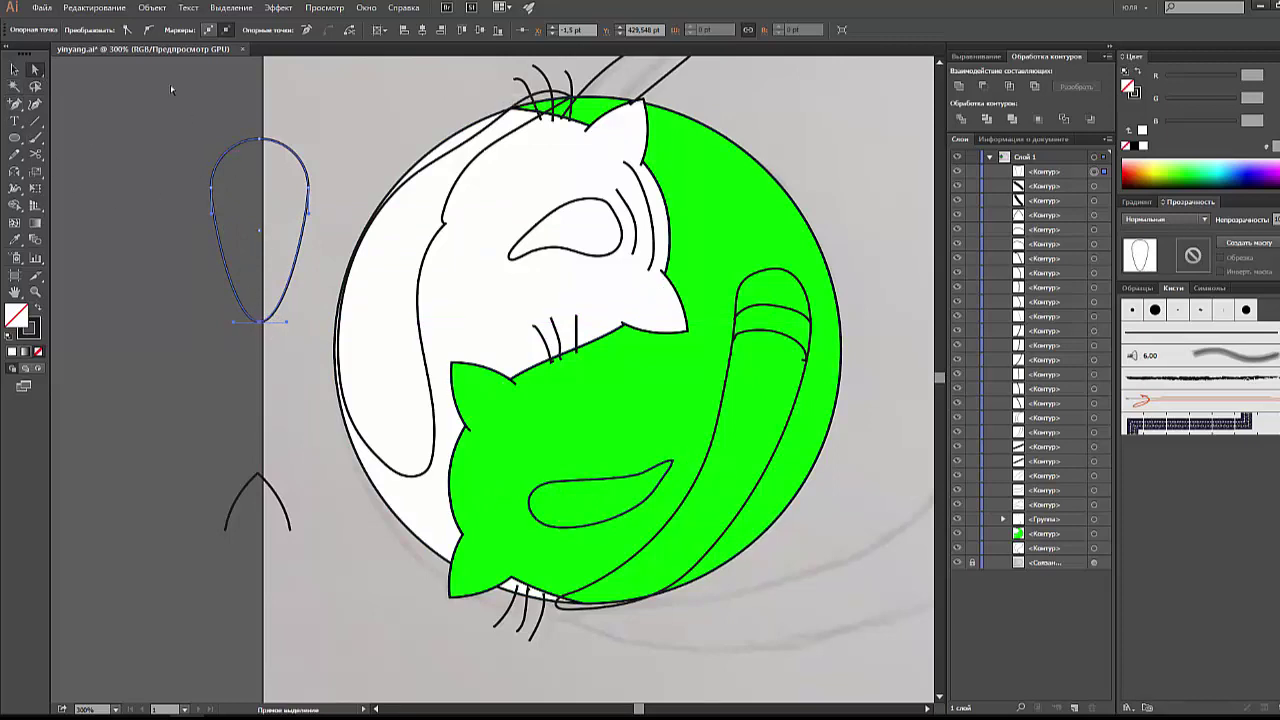
left_click(127, 31)
left_click(15, 69)
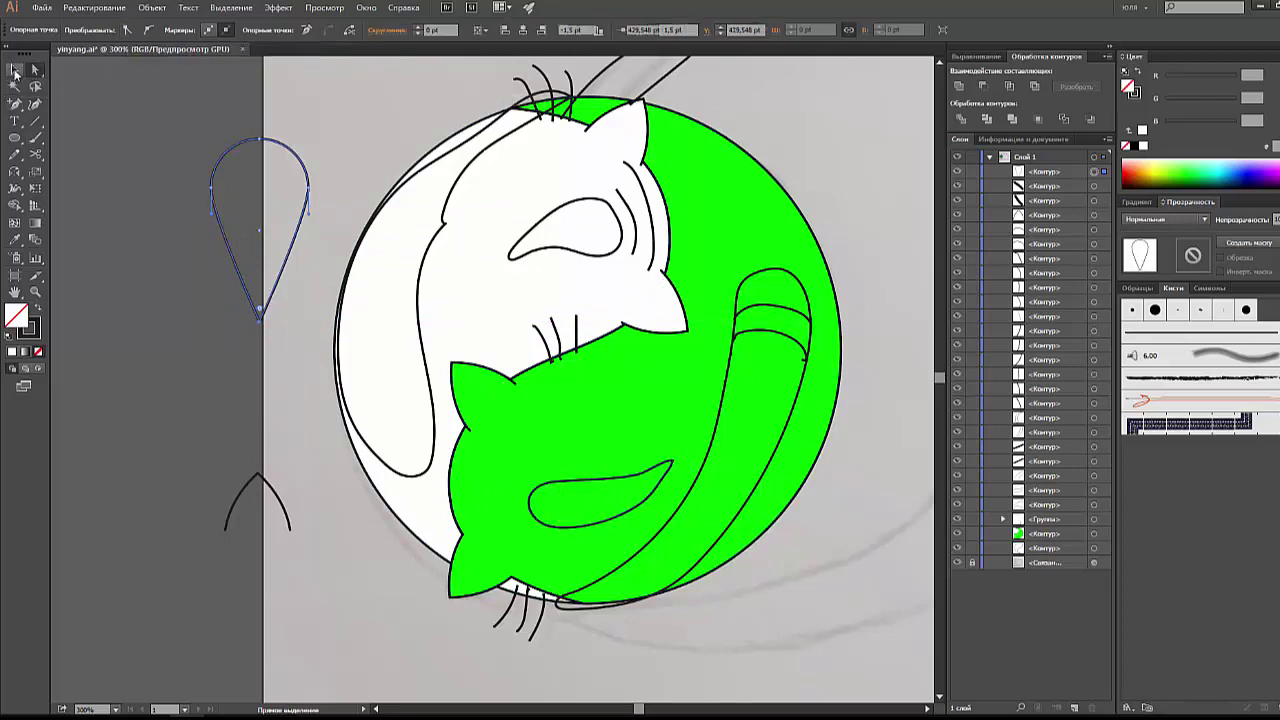
left_click(173, 100)
left_click(250, 183)
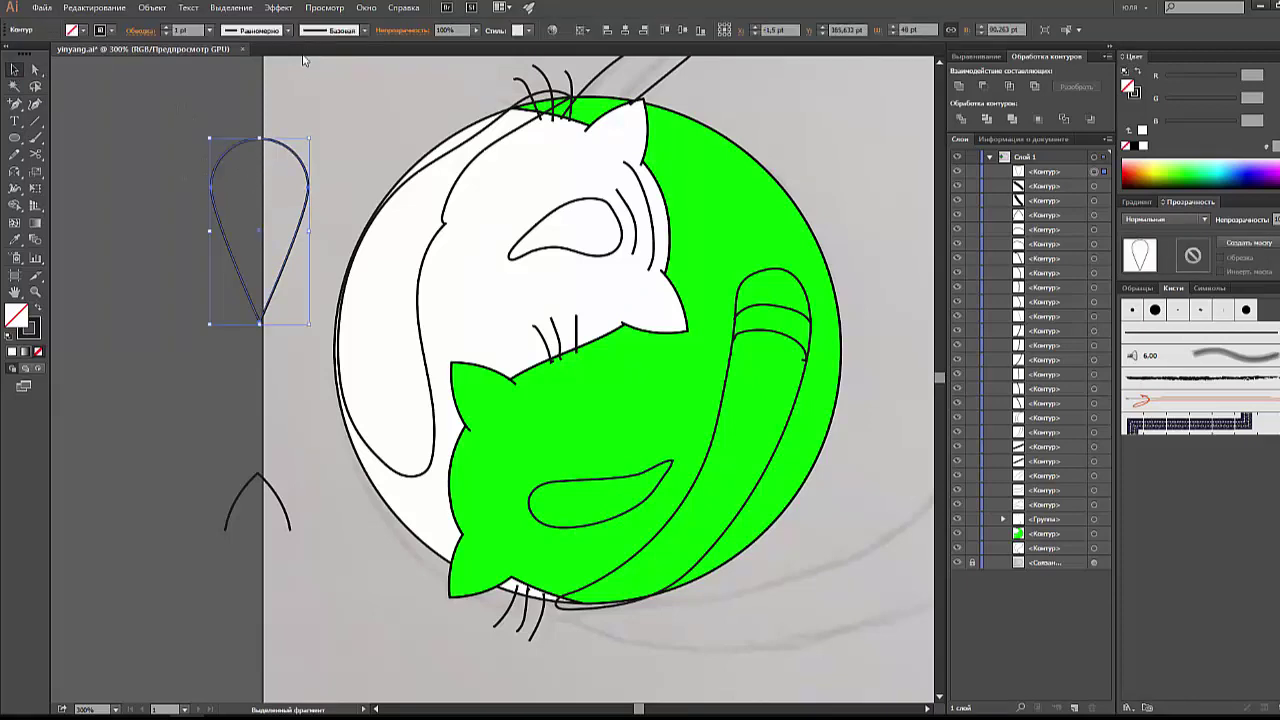
Step: Apply an Effect > Warp > Arc to the teardrop, Vertical, with Bend set to 38%
left_click(284, 9)
mouse_move(306, 86)
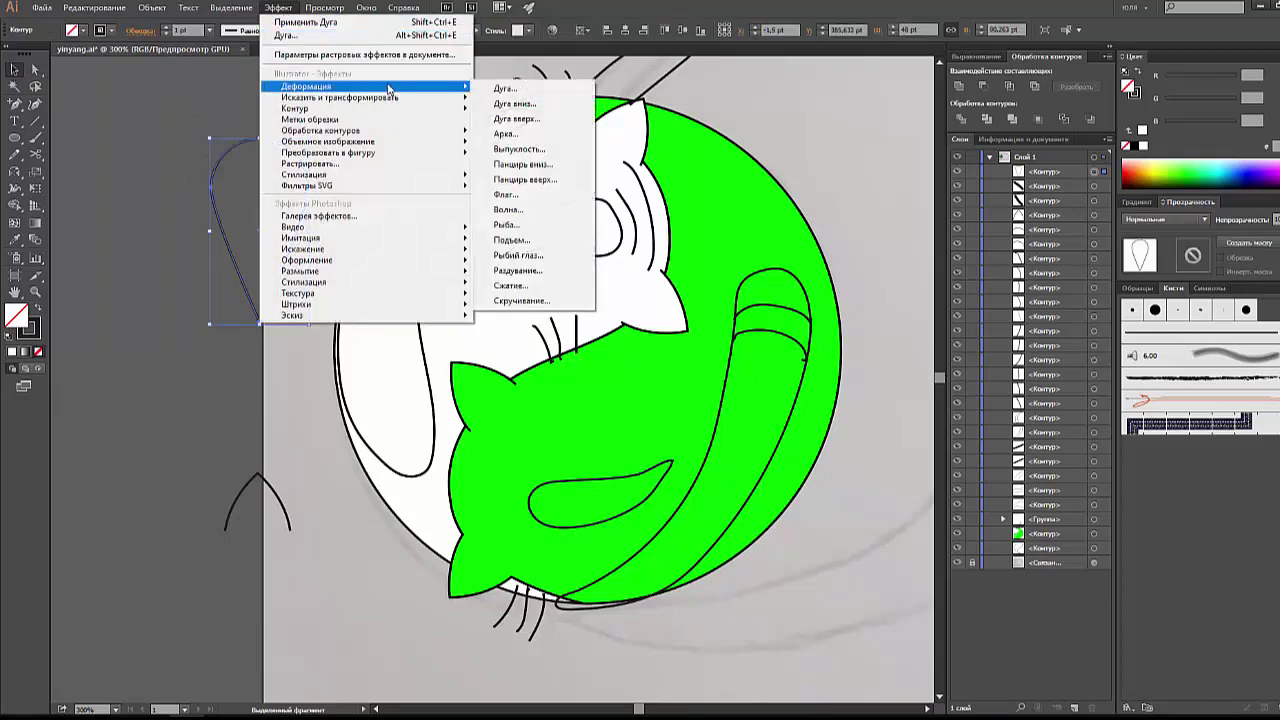
left_click(503, 89)
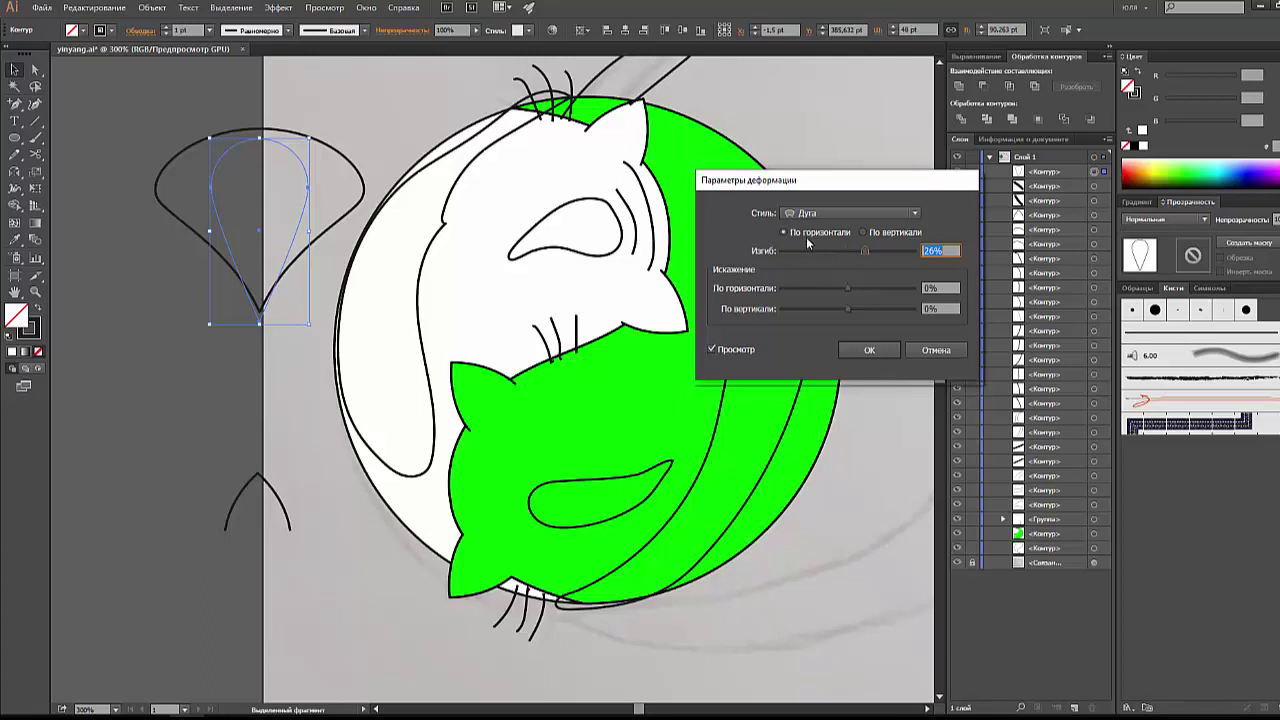
left_click(864, 232)
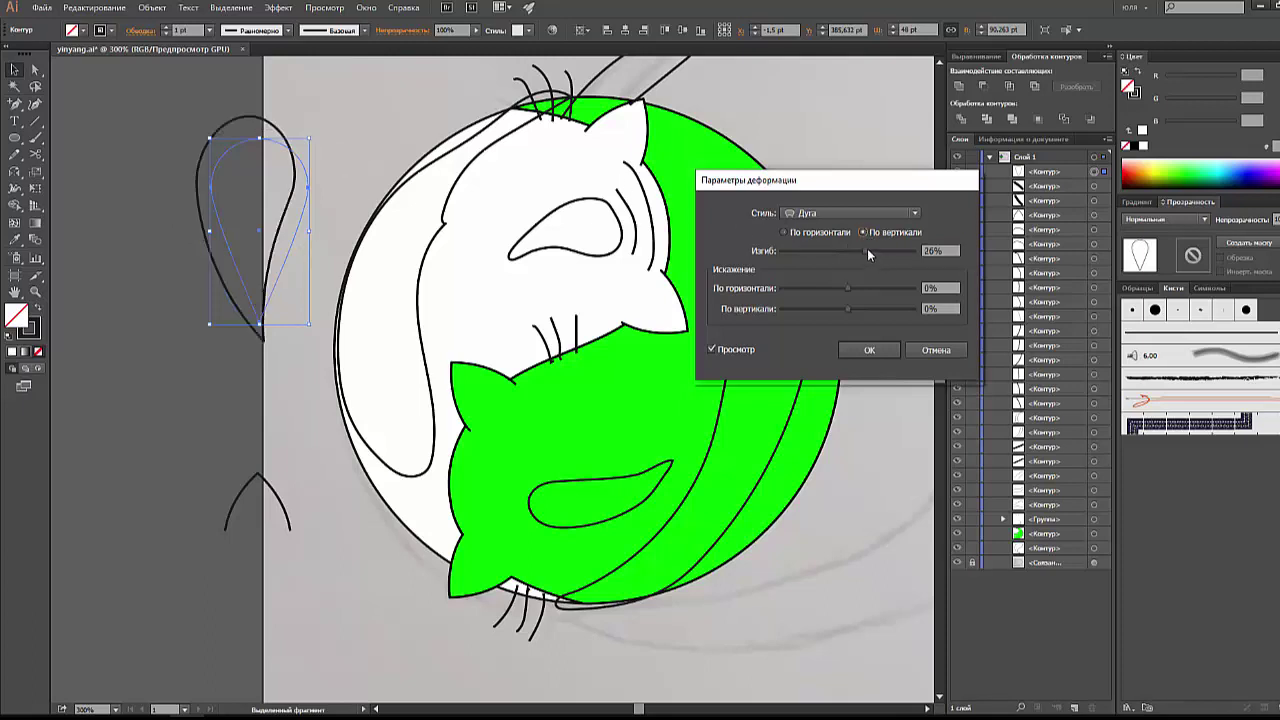
left_click_drag(867, 250, 874, 250)
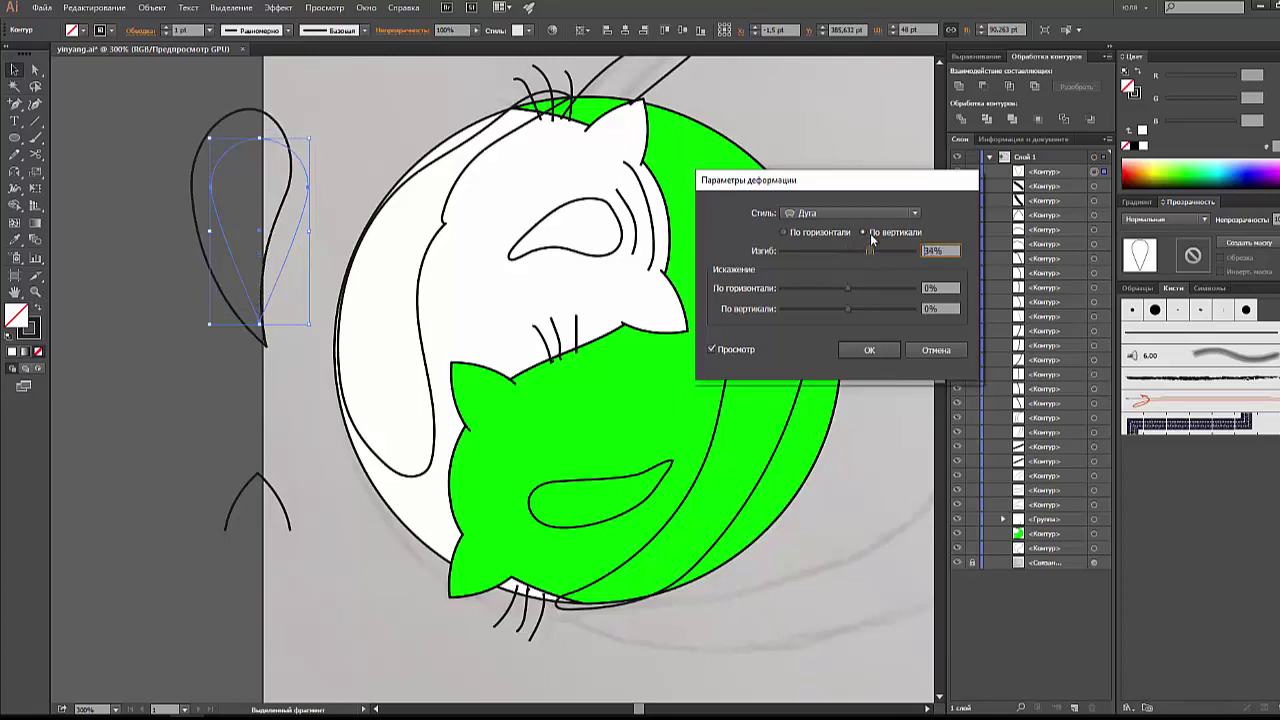
left_click(802, 234)
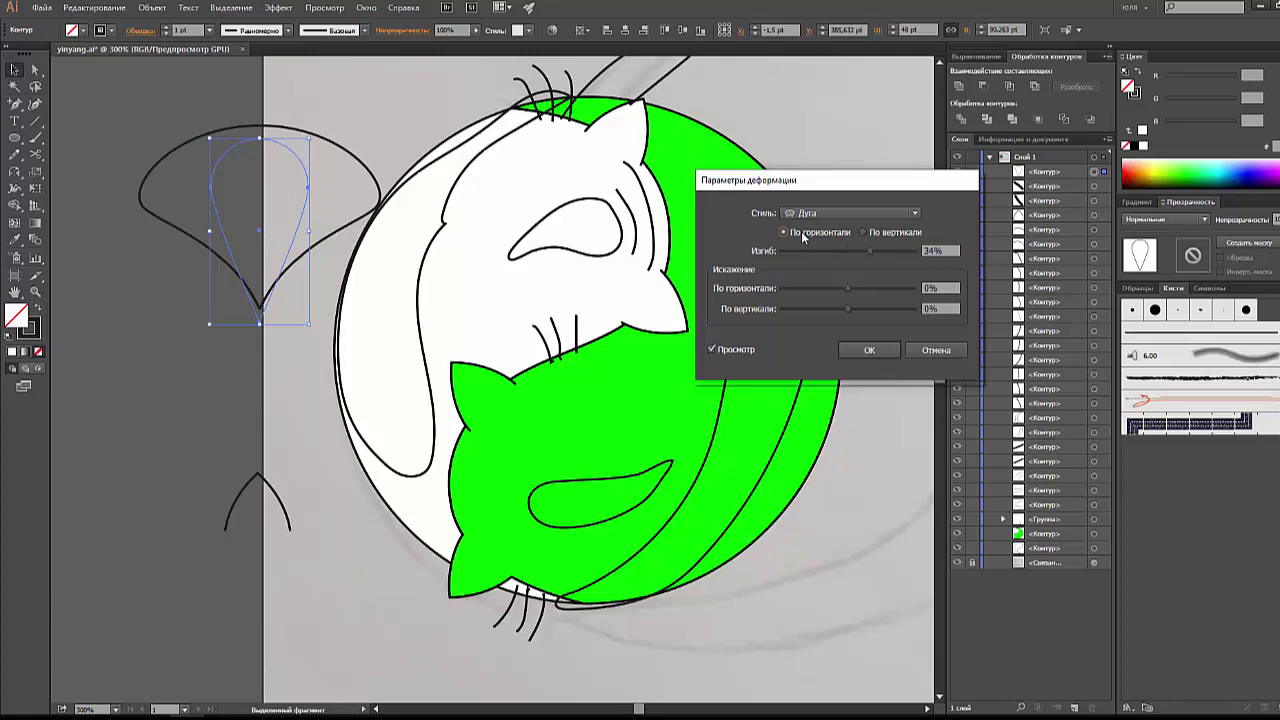
left_click(862, 232)
left_click(876, 253)
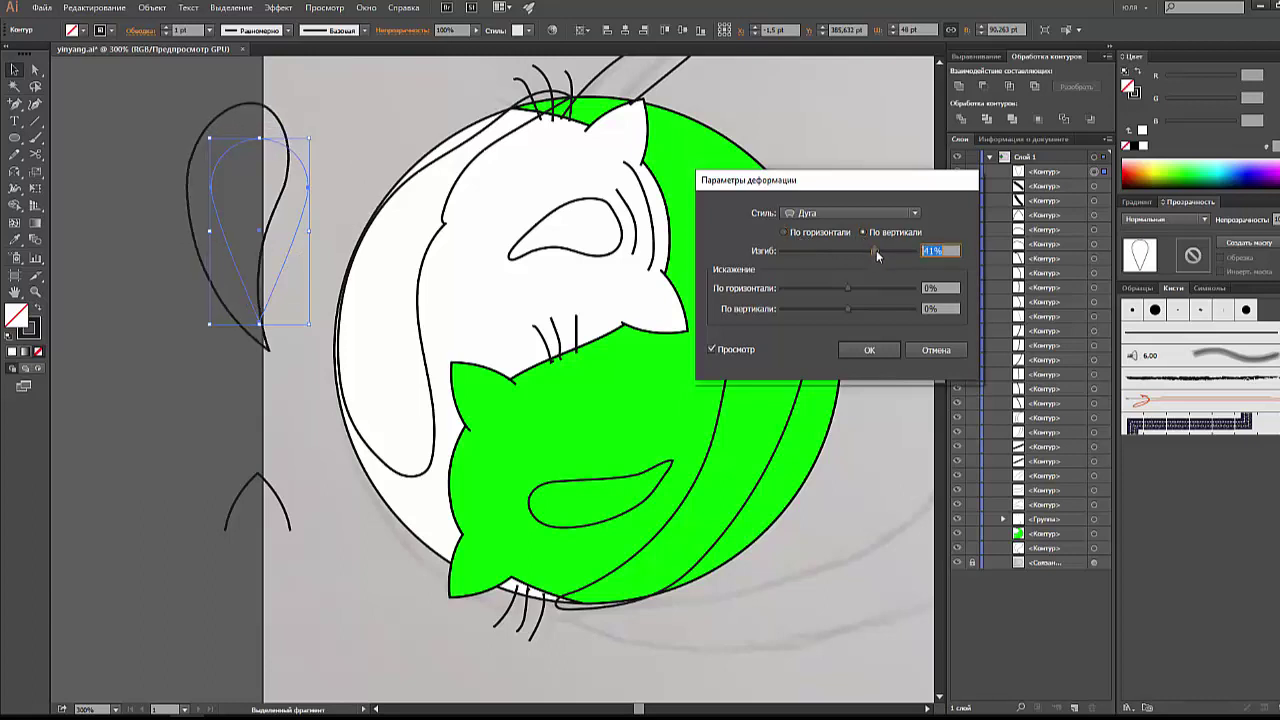
left_click_drag(876, 250, 864, 260)
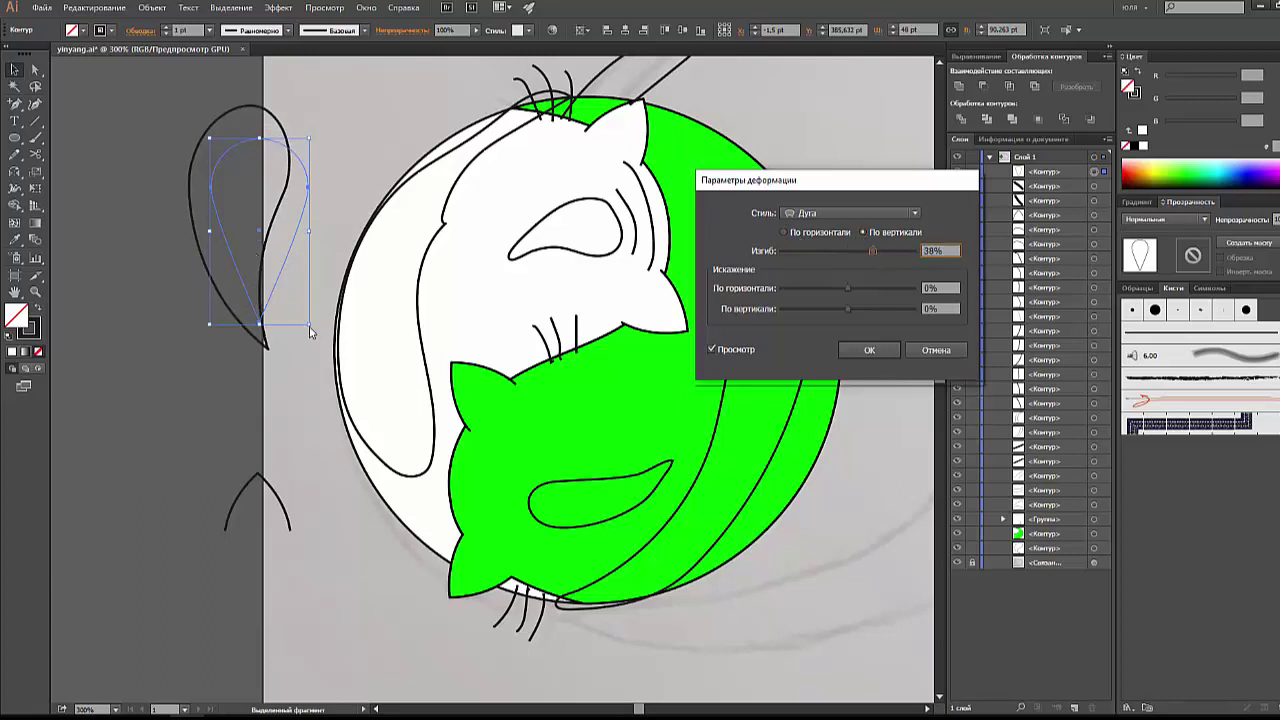
left_click(870, 352)
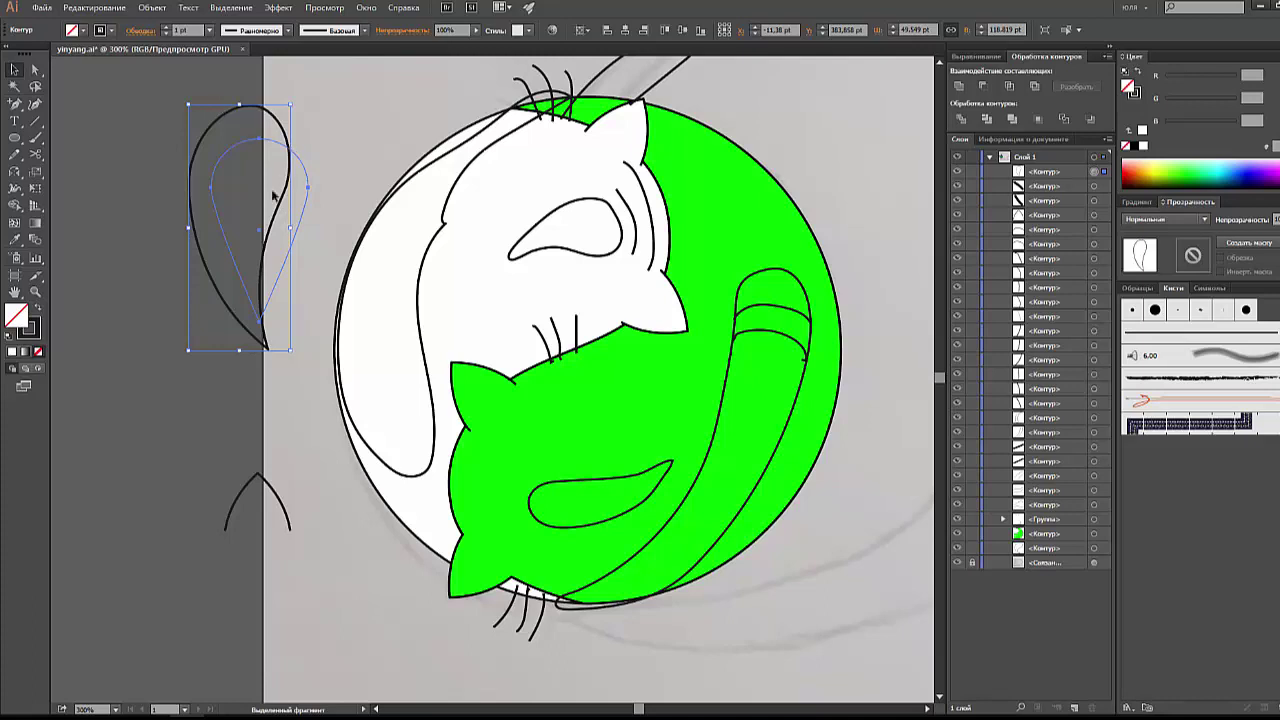
Step: Expand the warped teardrop into a path, shorten it, and delete the selected shape
left_click(152, 10)
left_click(200, 172)
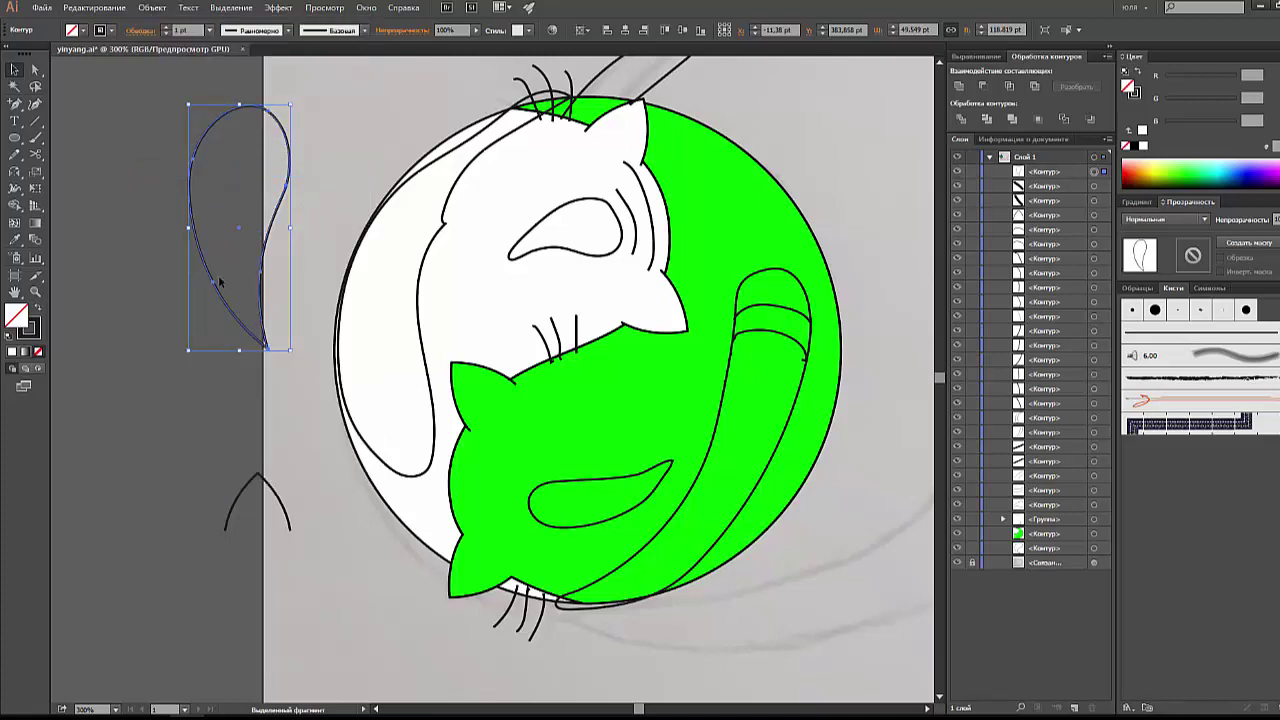
left_click(12, 70)
left_click(223, 89)
left_click(275, 130)
mouse_move(239, 104)
left_mouse_down()
mouse_move(240, 192)
mouse_move(296, 258)
mouse_move(320, 226)
mouse_move(623, 227)
left_mouse_up()
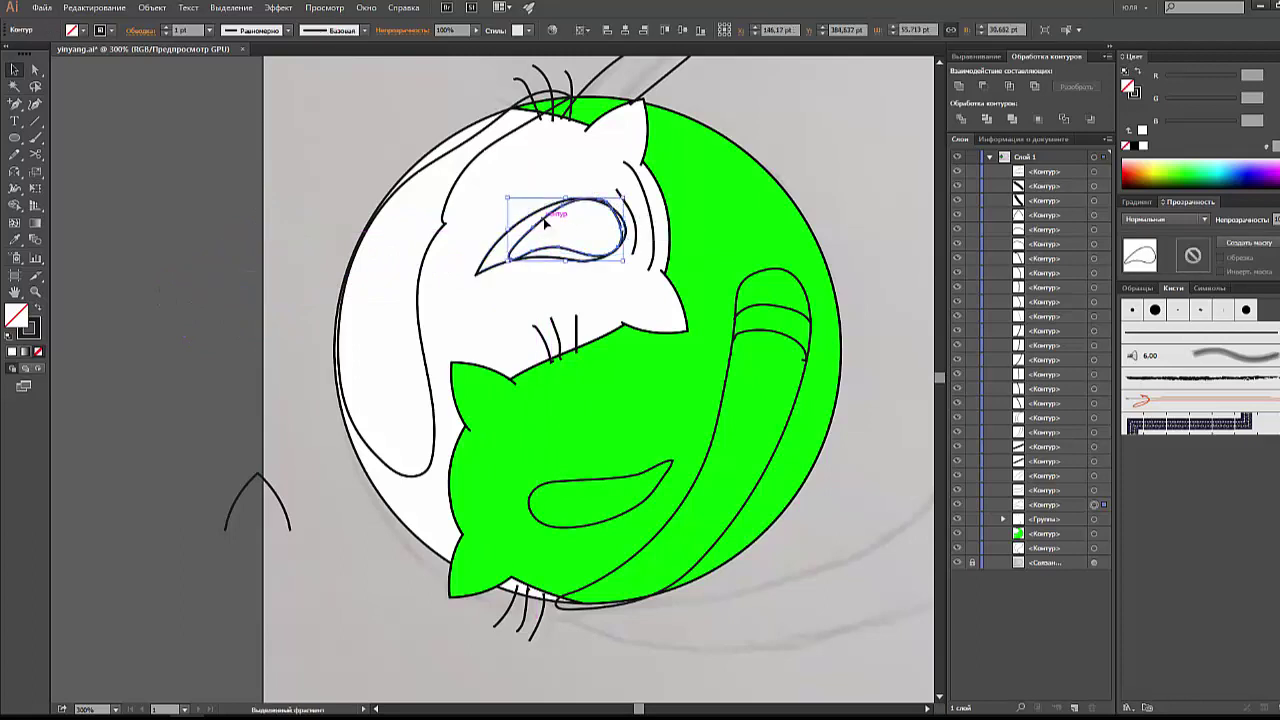
key("Delete")
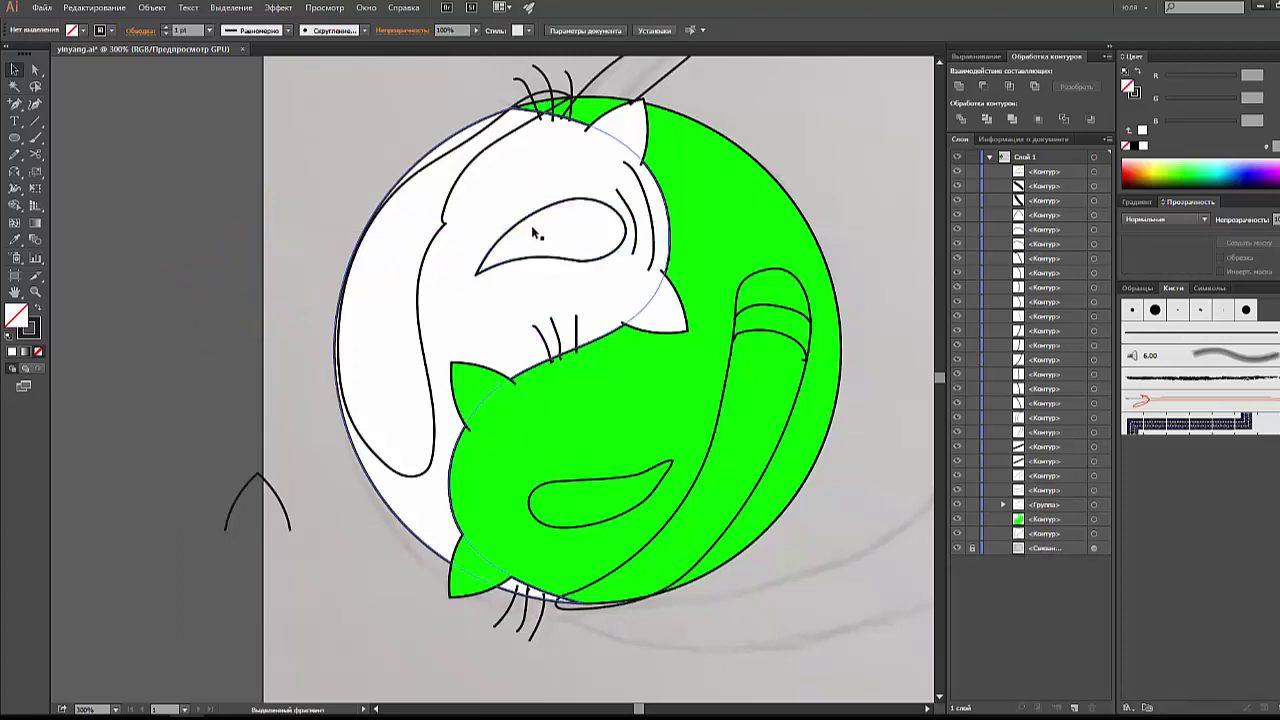
Step: Narrow the white cat's eye and fill it with green using the Eyedropper
left_click(524, 258)
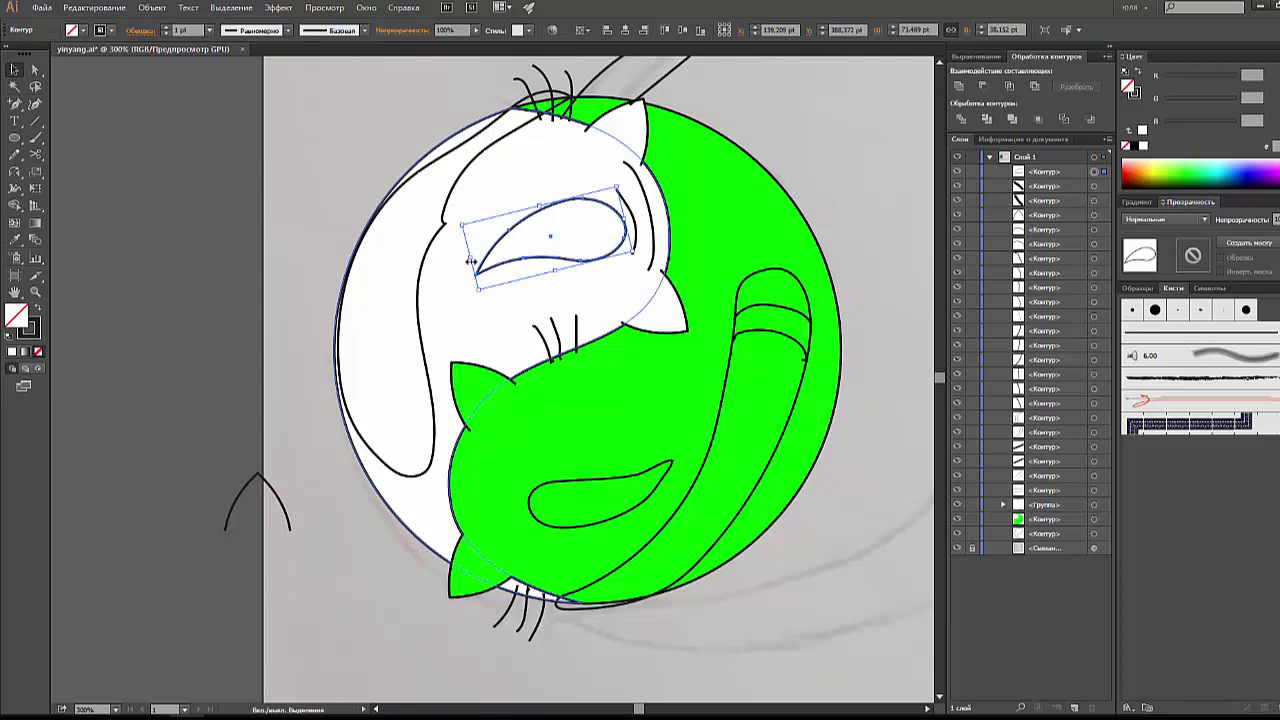
left_click_drag(470, 260, 495, 255)
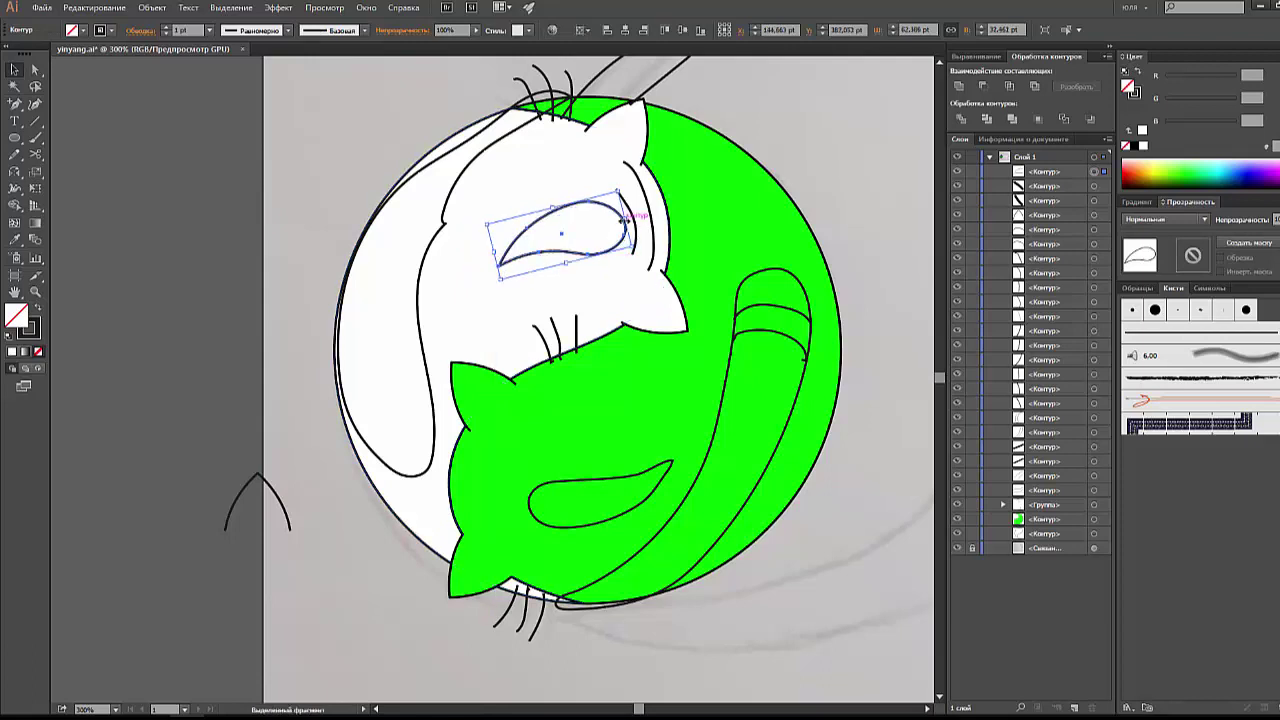
left_click_drag(624, 218, 617, 217)
left_click(257, 217)
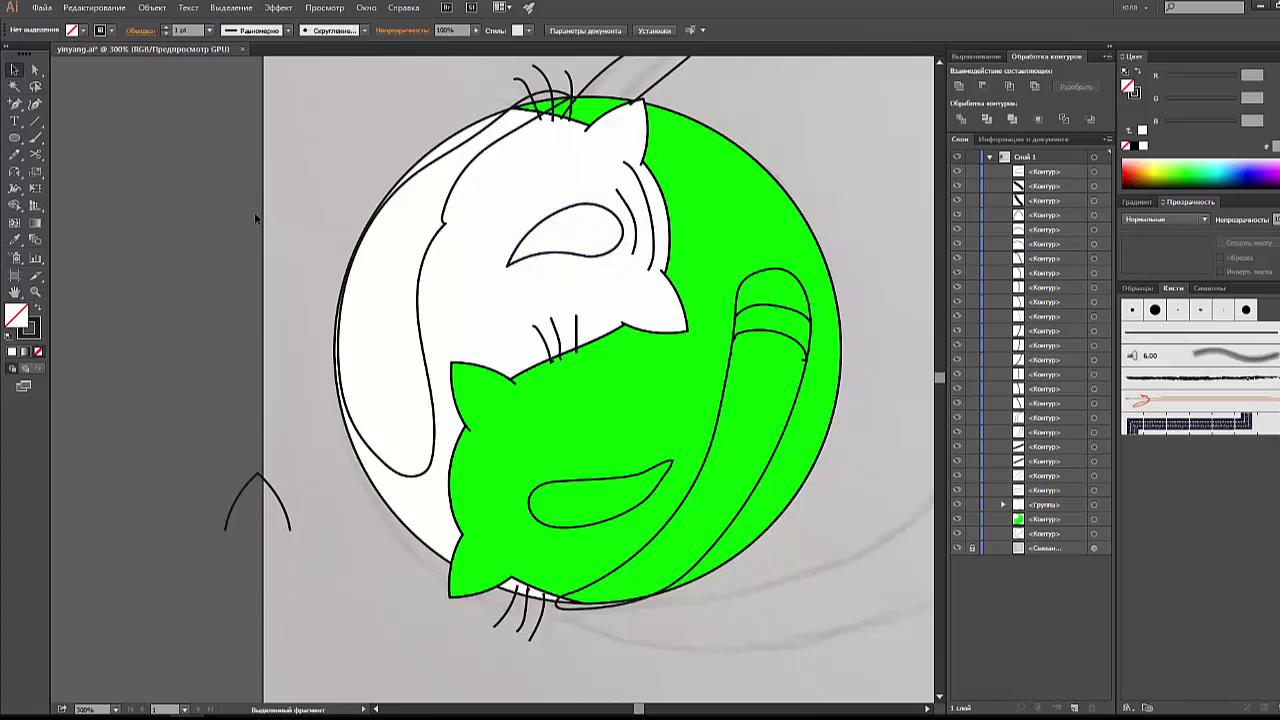
left_click(604, 260)
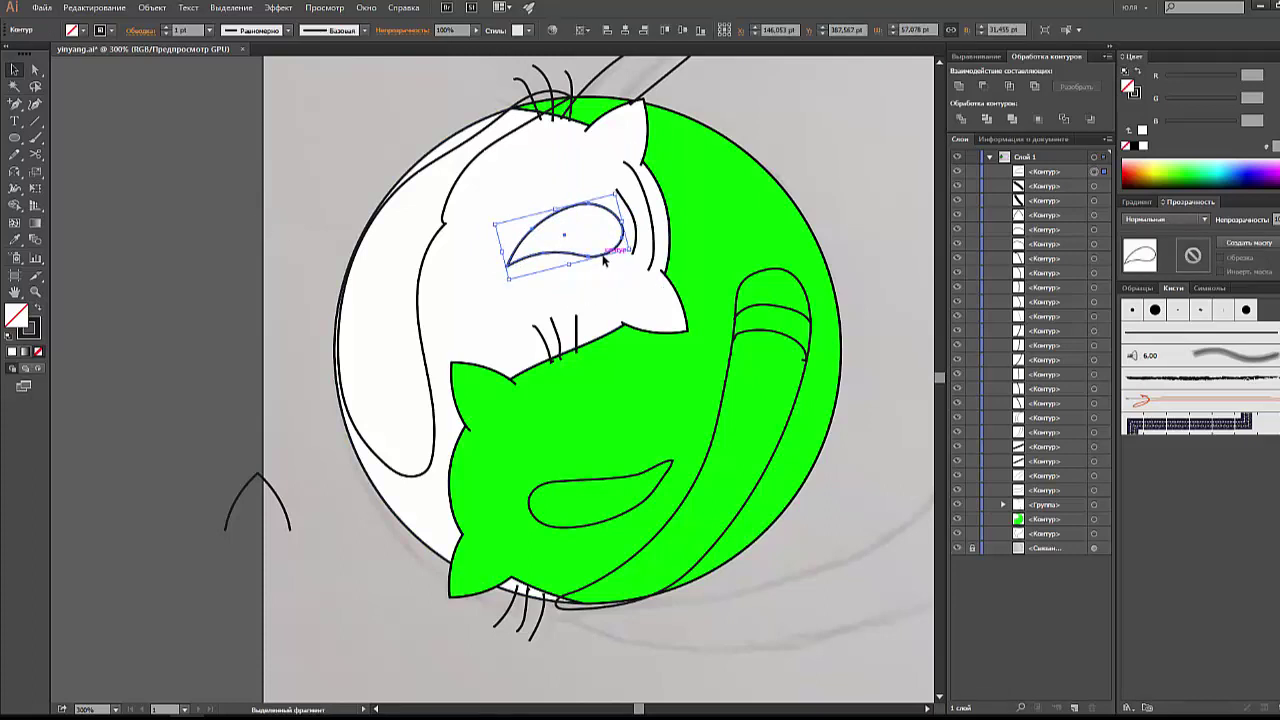
left_click(15, 240)
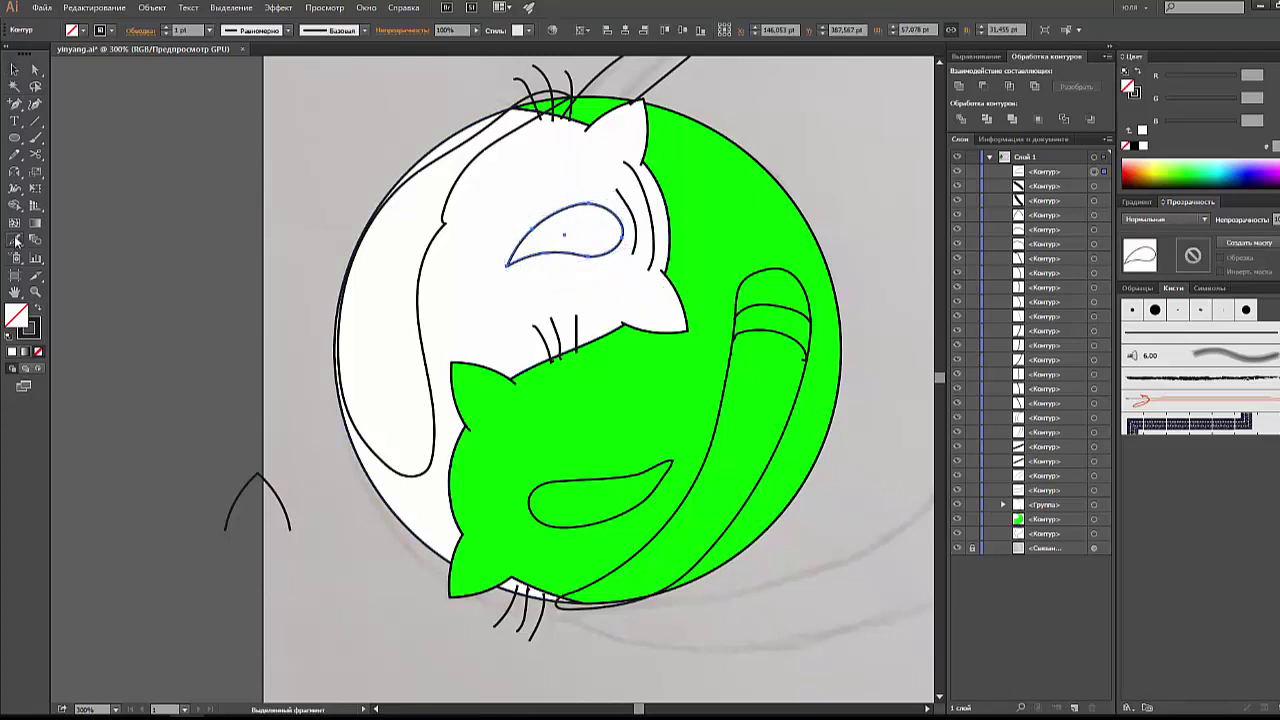
left_click(682, 176)
left_click(15, 69)
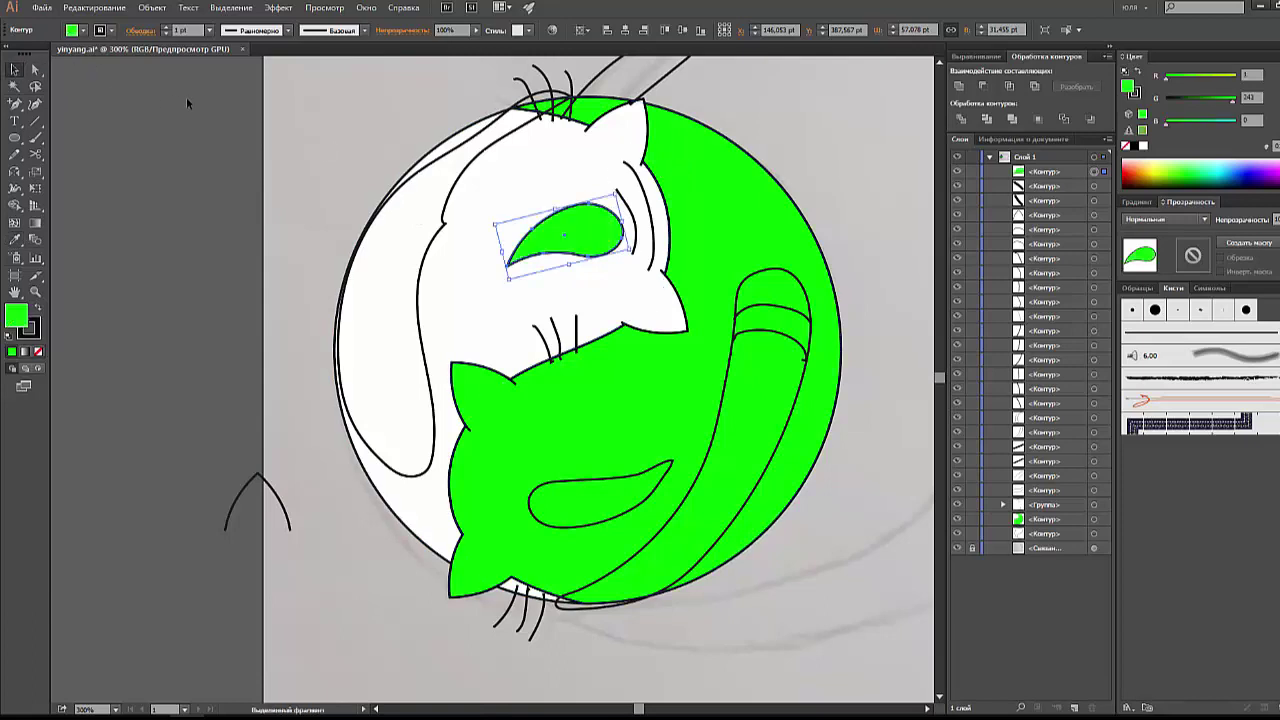
left_click(187, 100)
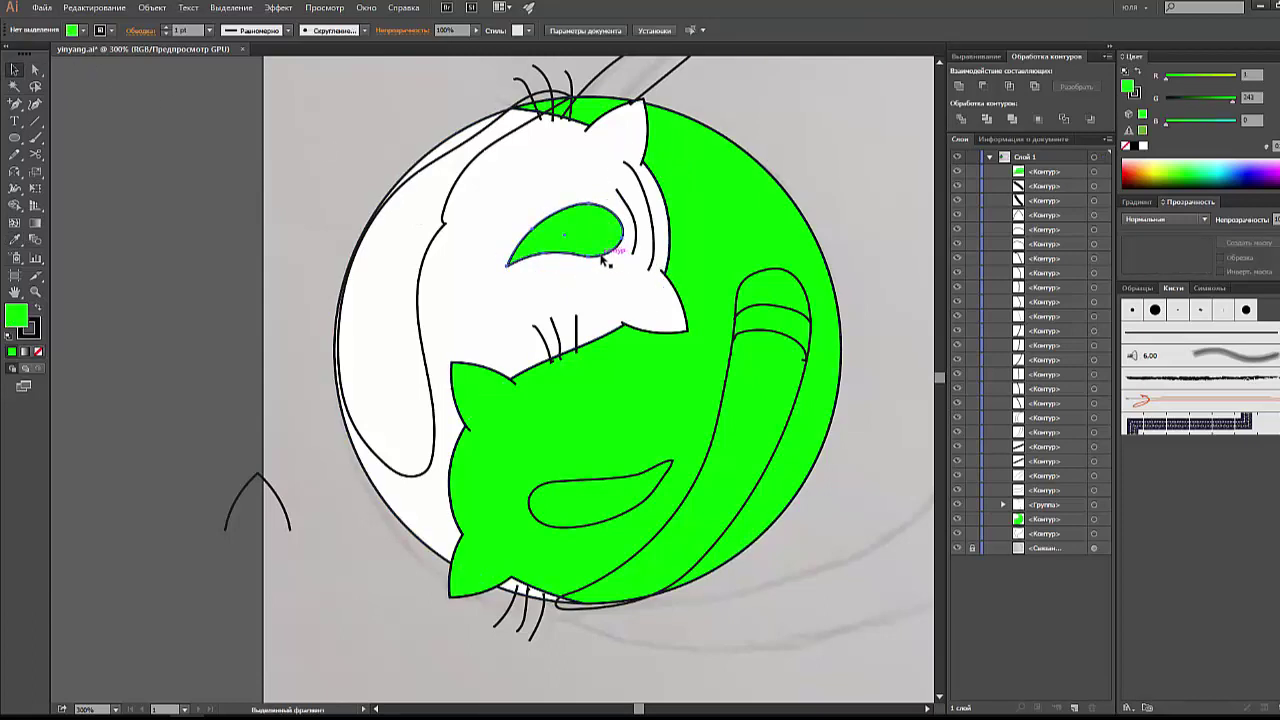
Step: Copy the eye onto the green cat, rotate it, fill it white, and replace the old outline eye
left_click_drag(603, 258, 638, 421)
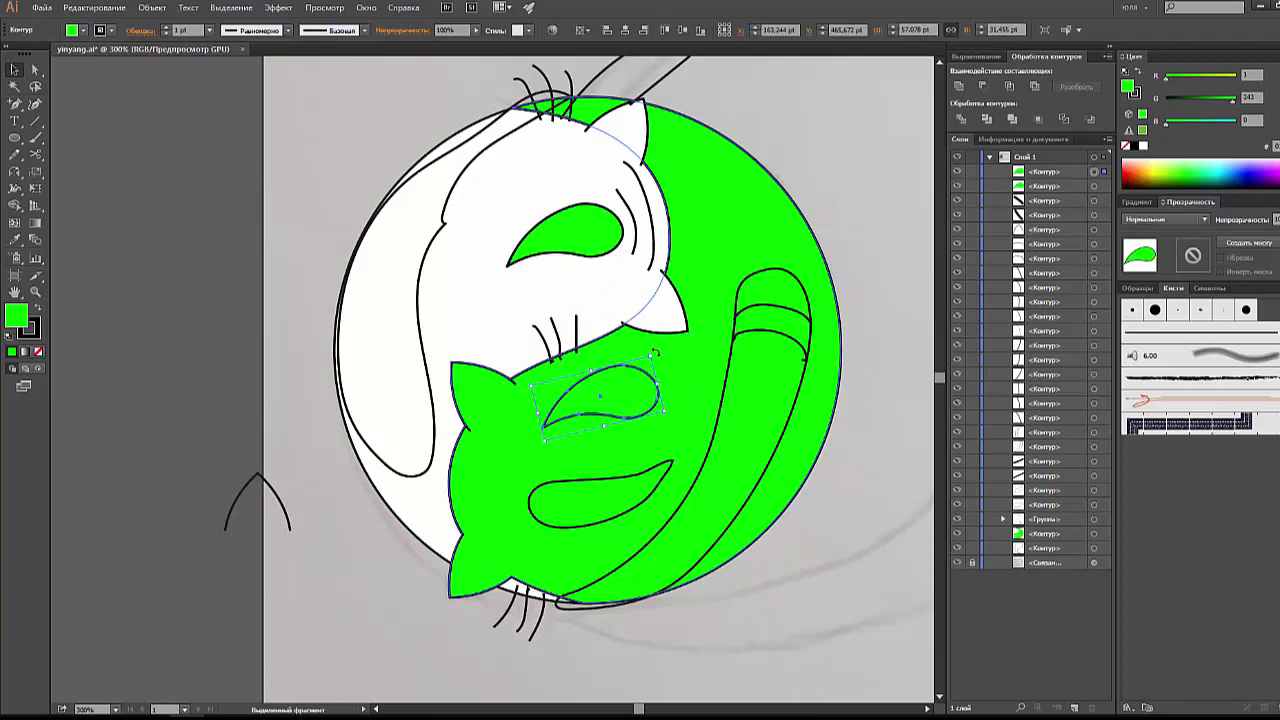
left_click_drag(655, 352, 545, 432)
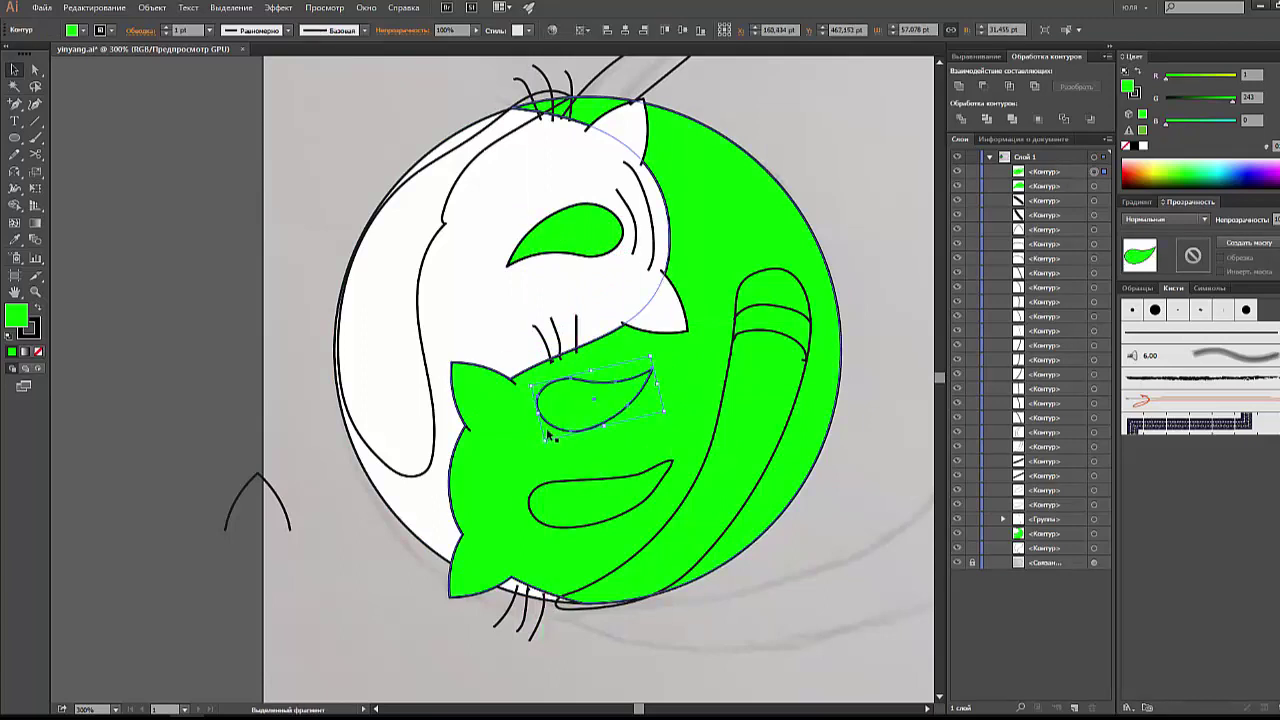
key("i")
left_click(503, 311)
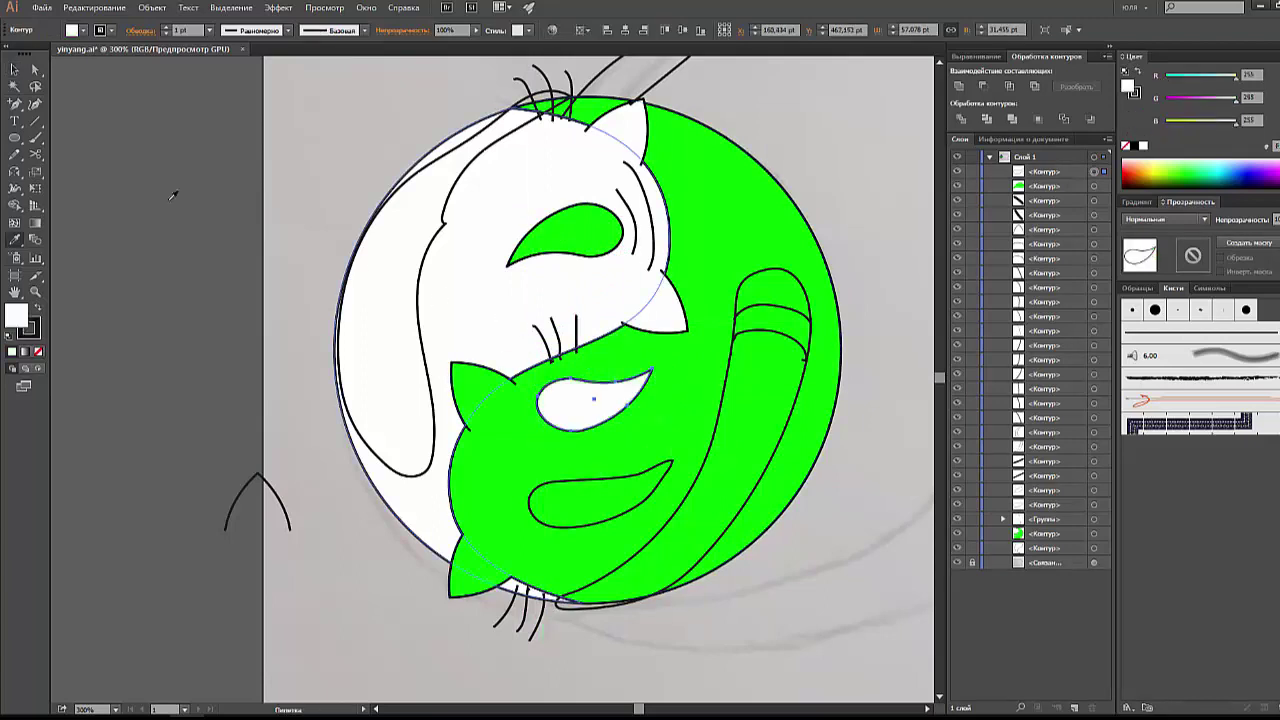
key("v")
key("ctrl+shift+a")
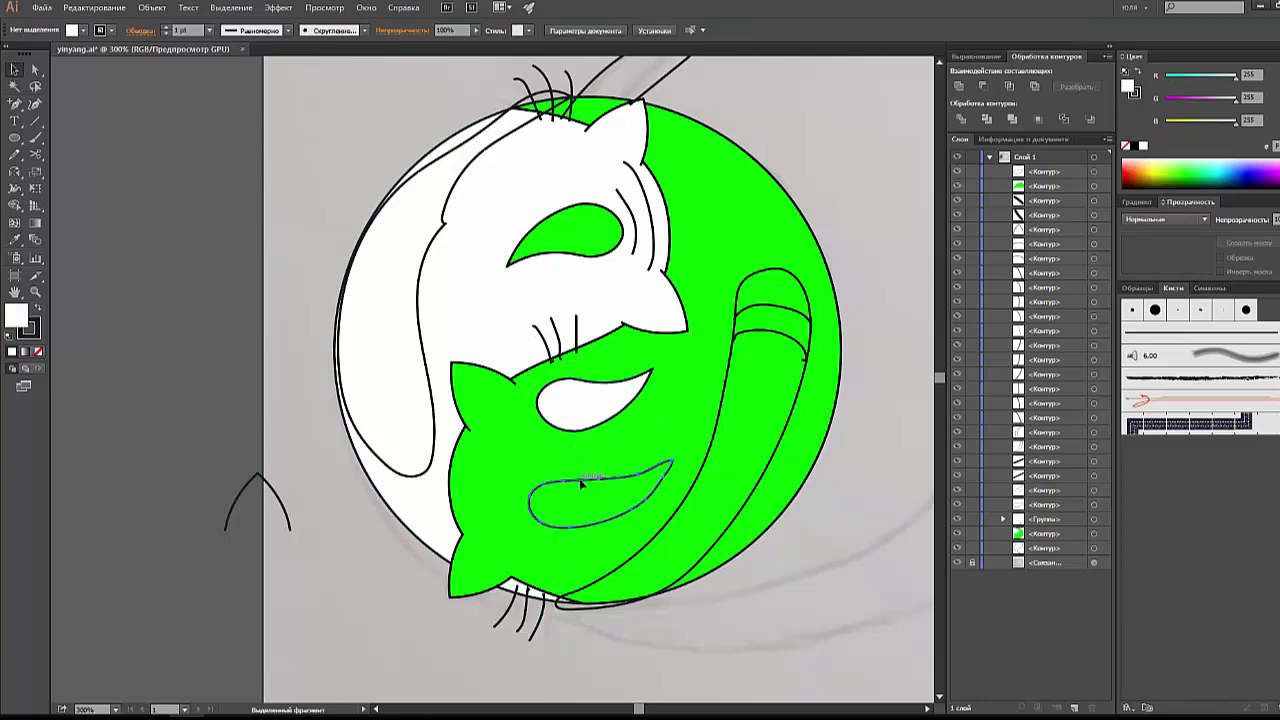
left_click(585, 474)
key("Delete")
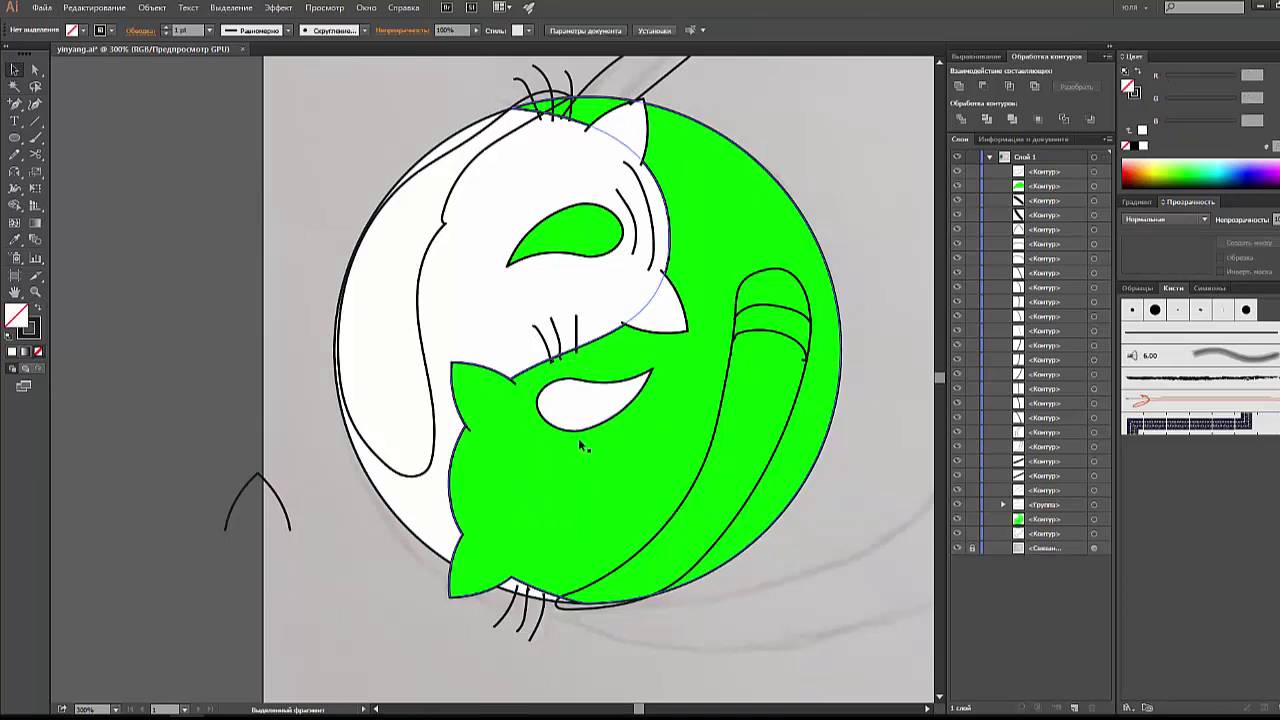
left_click_drag(578, 436, 555, 504)
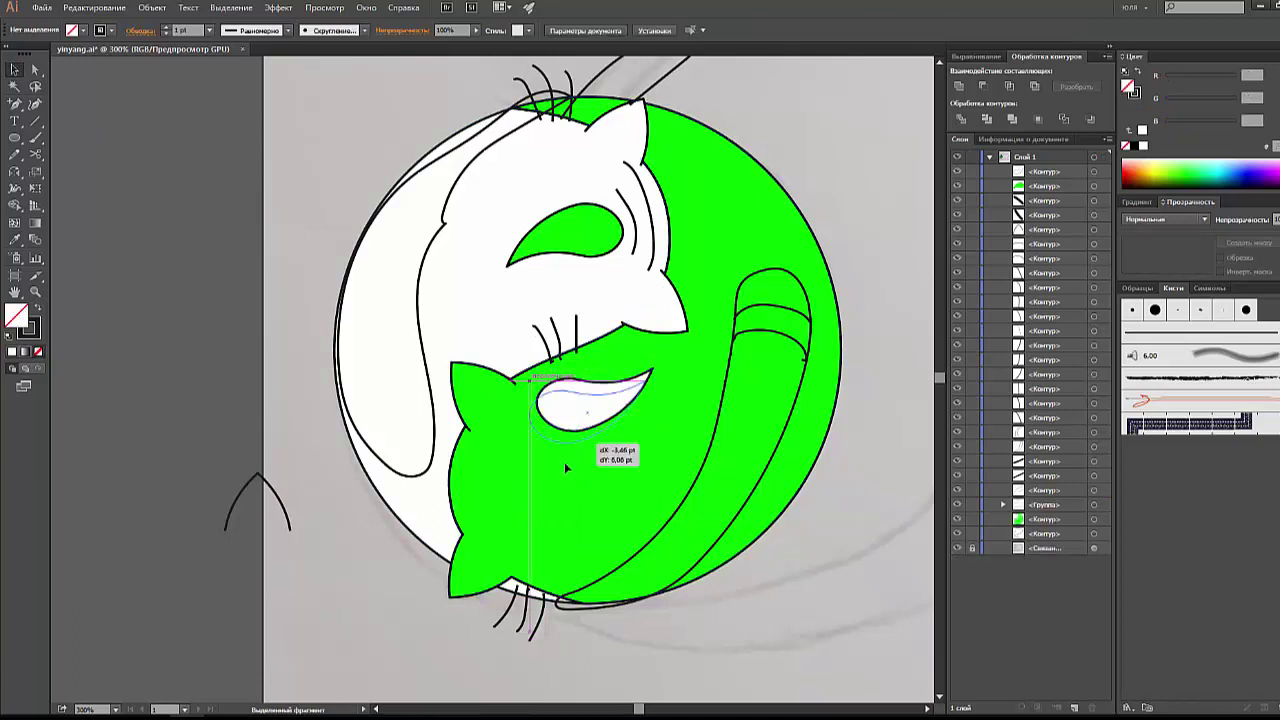
left_click(796, 616)
Step: Toggle both eyes' visibility to compare them, then inspect the cats' body outlines
scroll(796, 616, "up", 1)
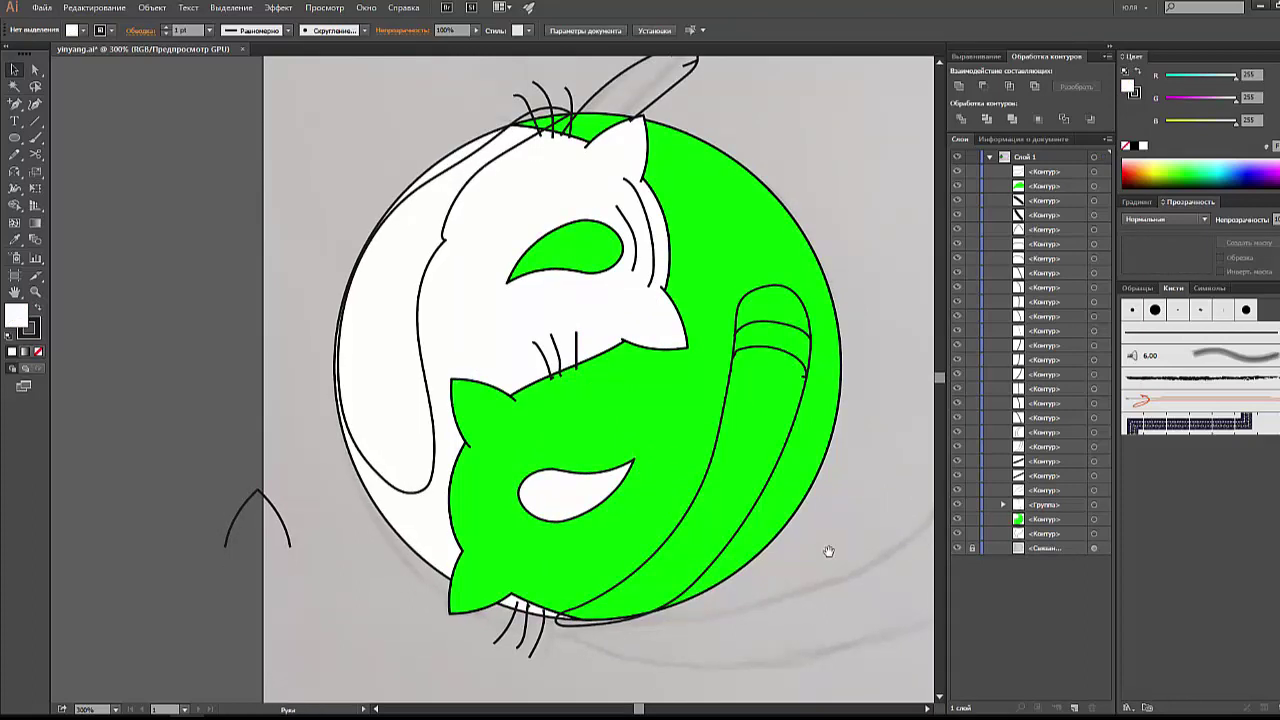
left_click_drag(829, 549, 726, 597)
left_click(480, 550)
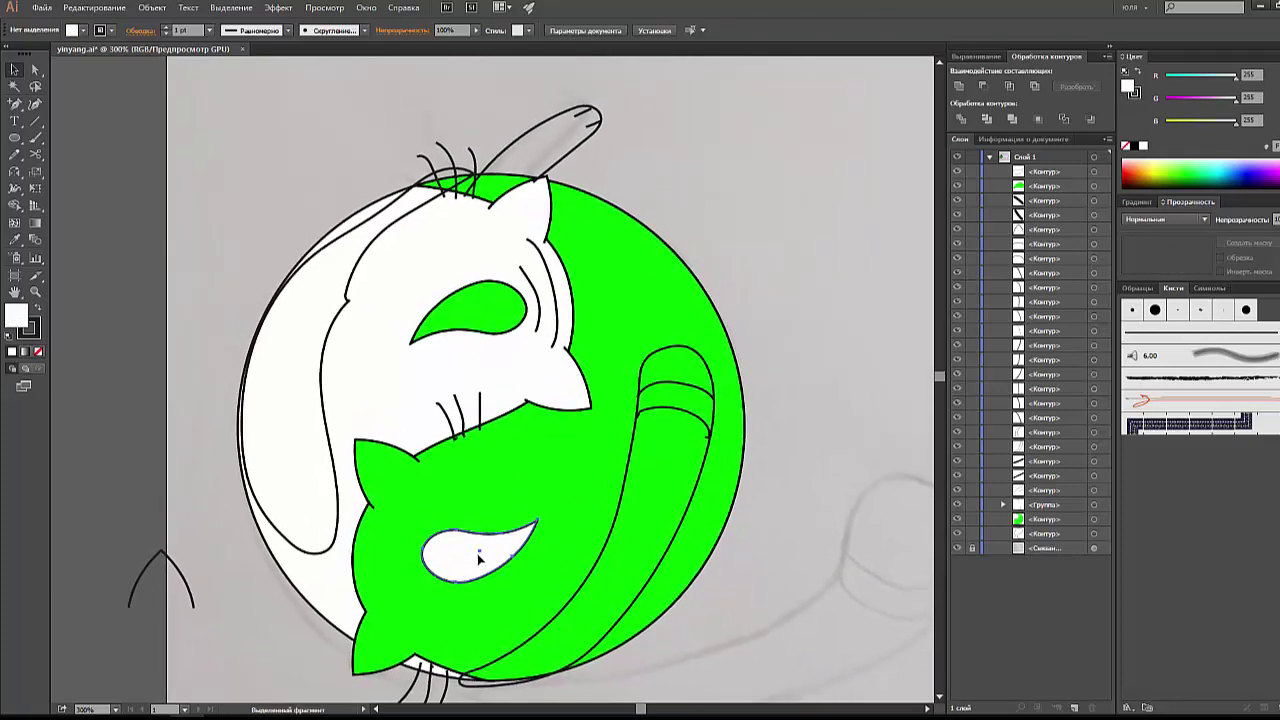
left_click(480, 315, "shift")
left_click(957, 172)
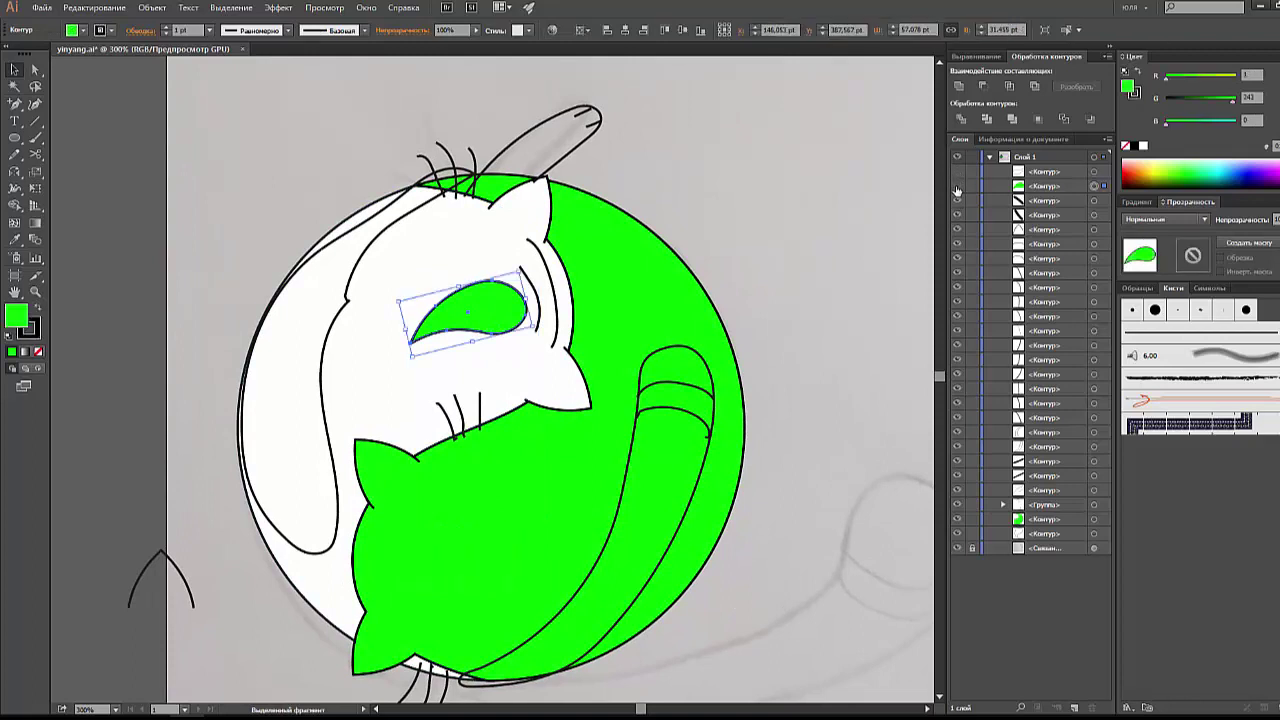
left_click(957, 186)
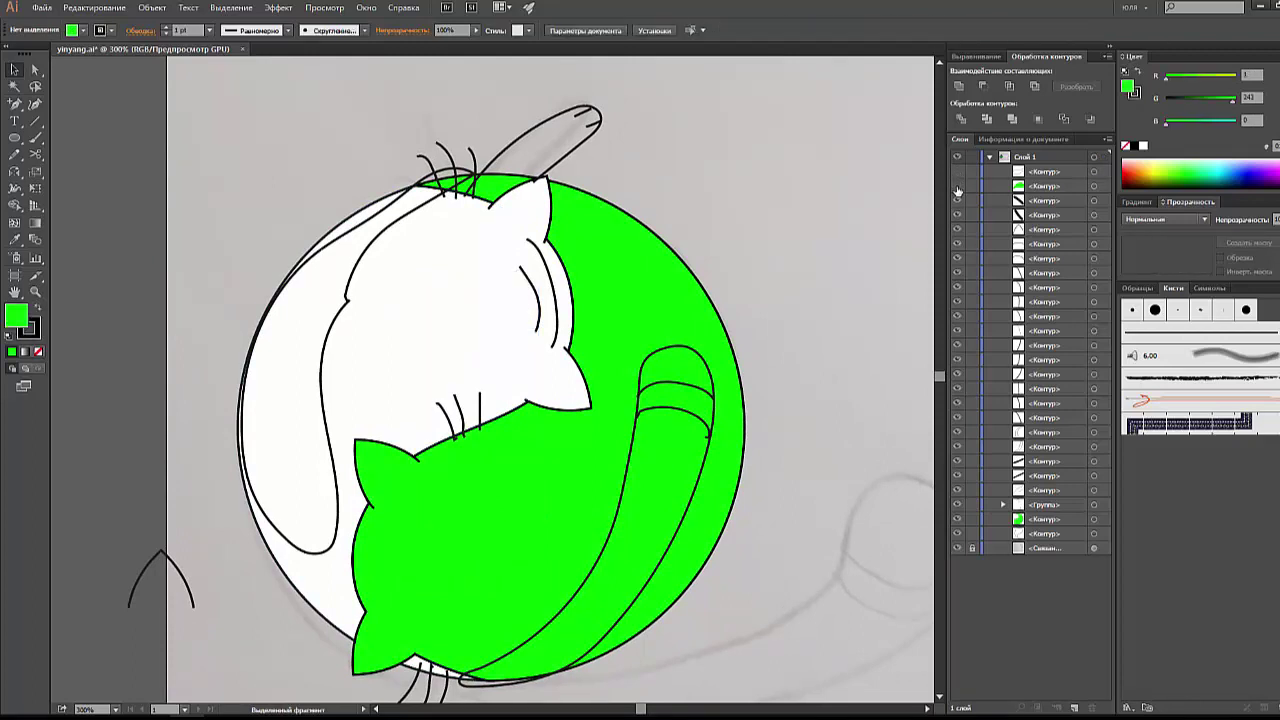
left_click(957, 186)
left_click(957, 172)
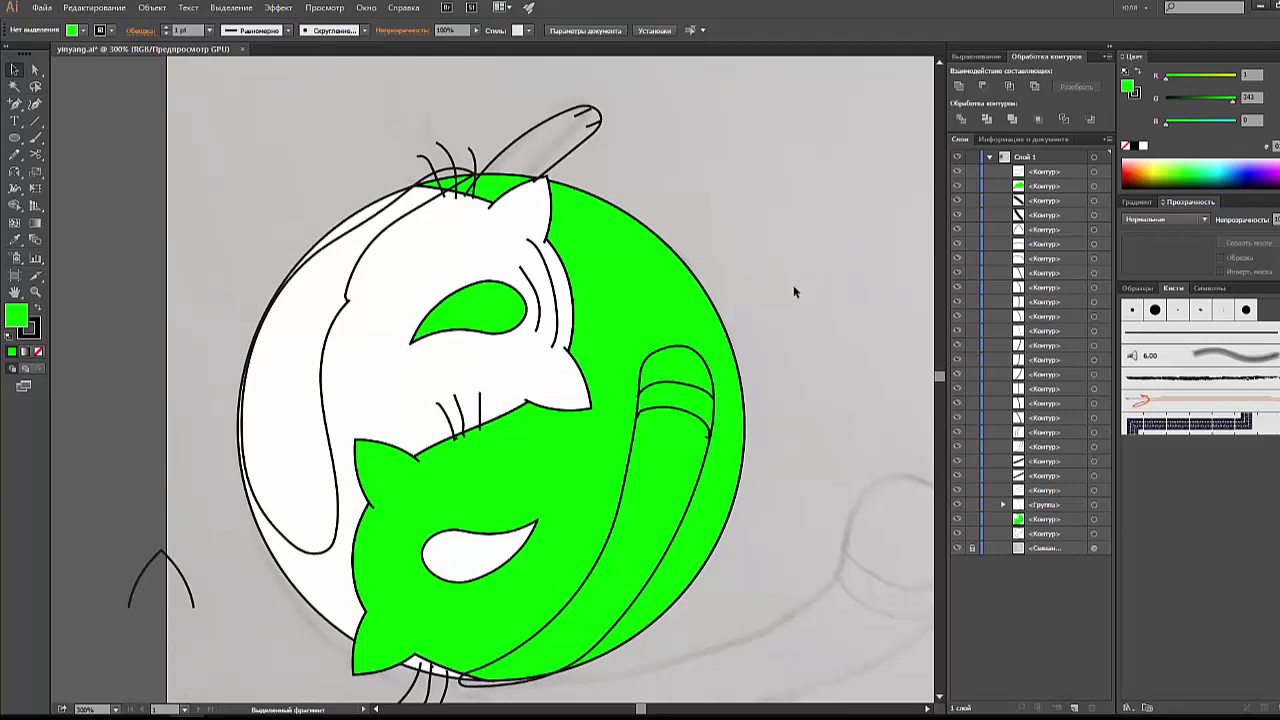
mouse_move(772, 505)
left_mouse_down()
mouse_move(786, 466)
mouse_move(798, 483)
left_mouse_up()
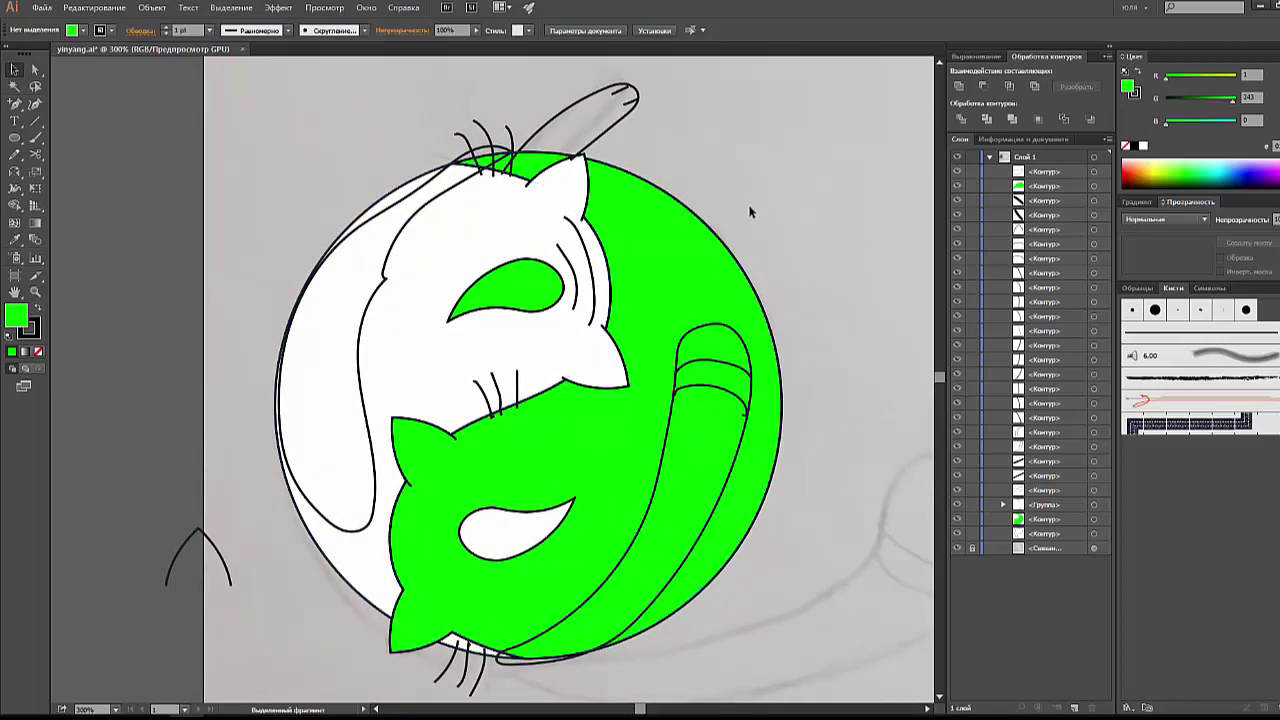
left_click(378, 290)
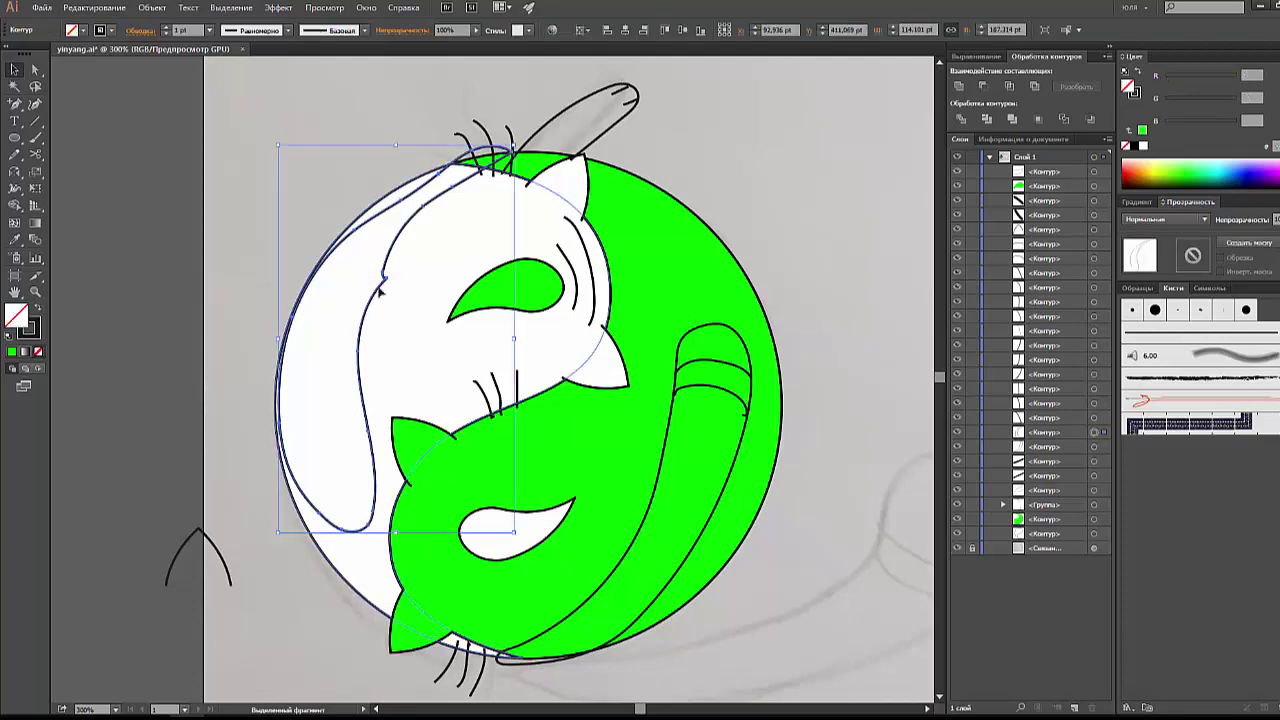
left_click(820, 330)
left_click(741, 448)
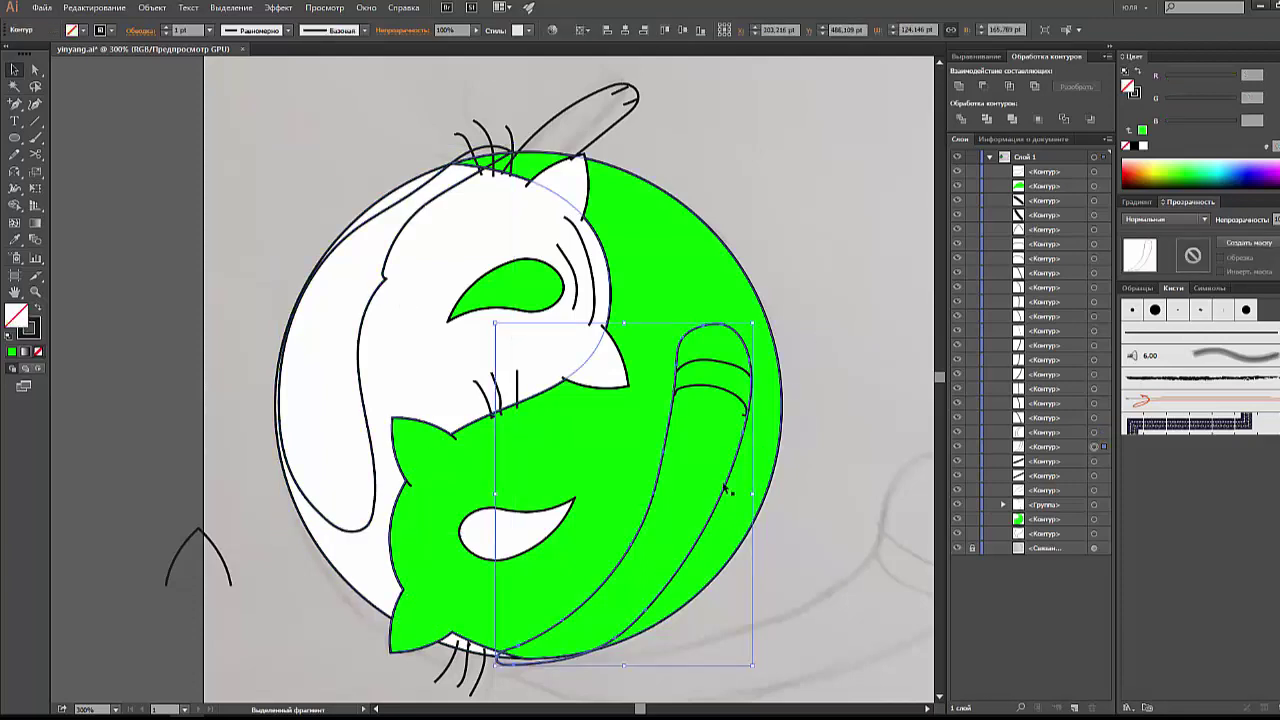
left_click(184, 272)
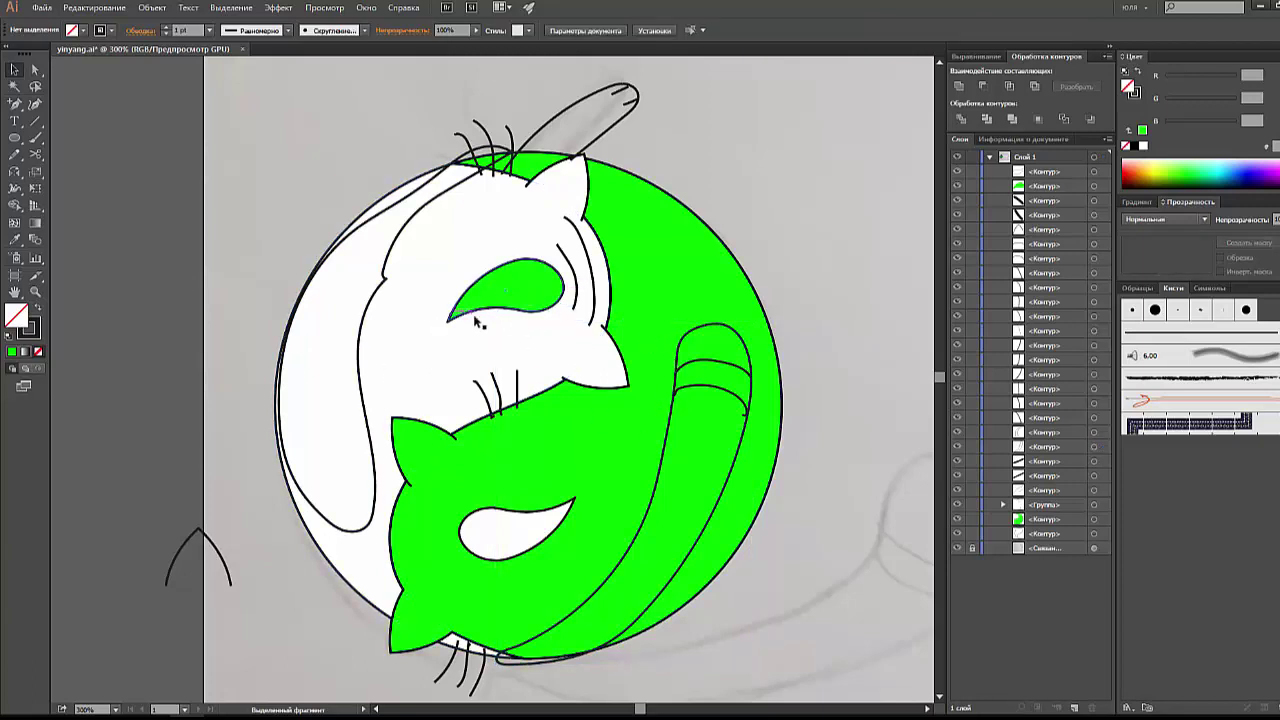
Step: Draw a tall narrow ellipse to the left of the circle
left_click(14, 140)
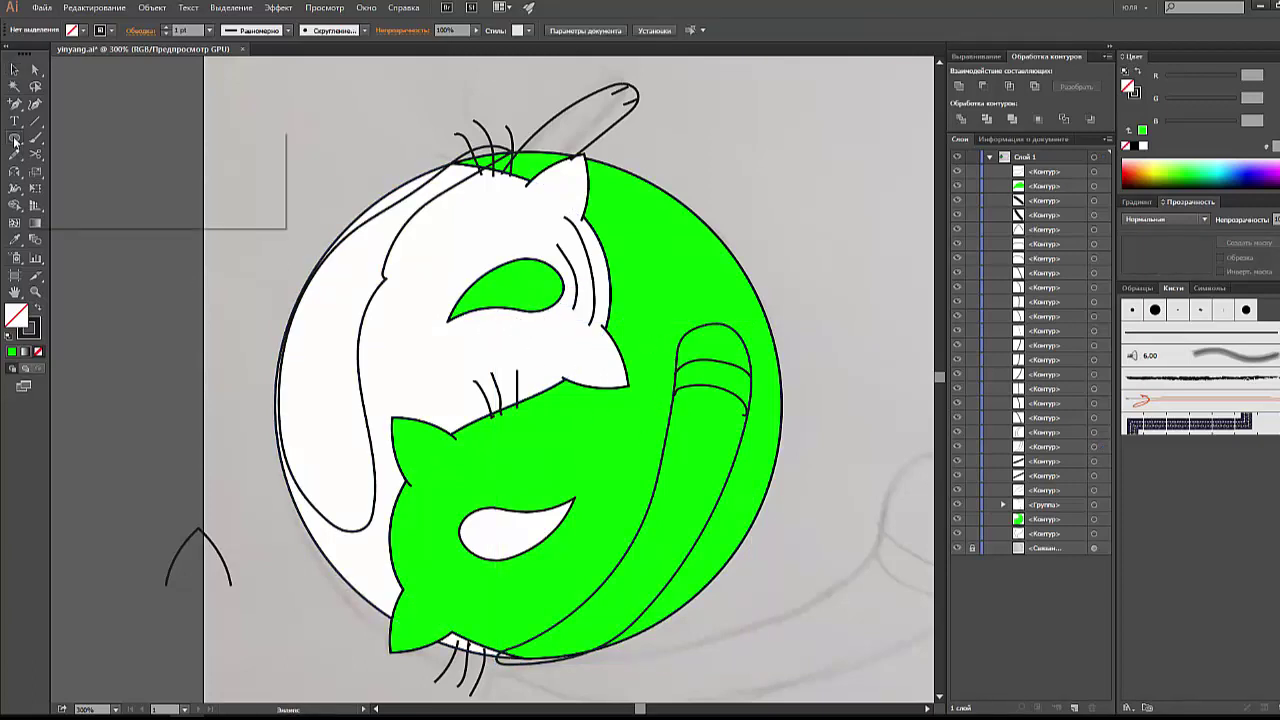
left_click_drag(14, 140, 82, 174)
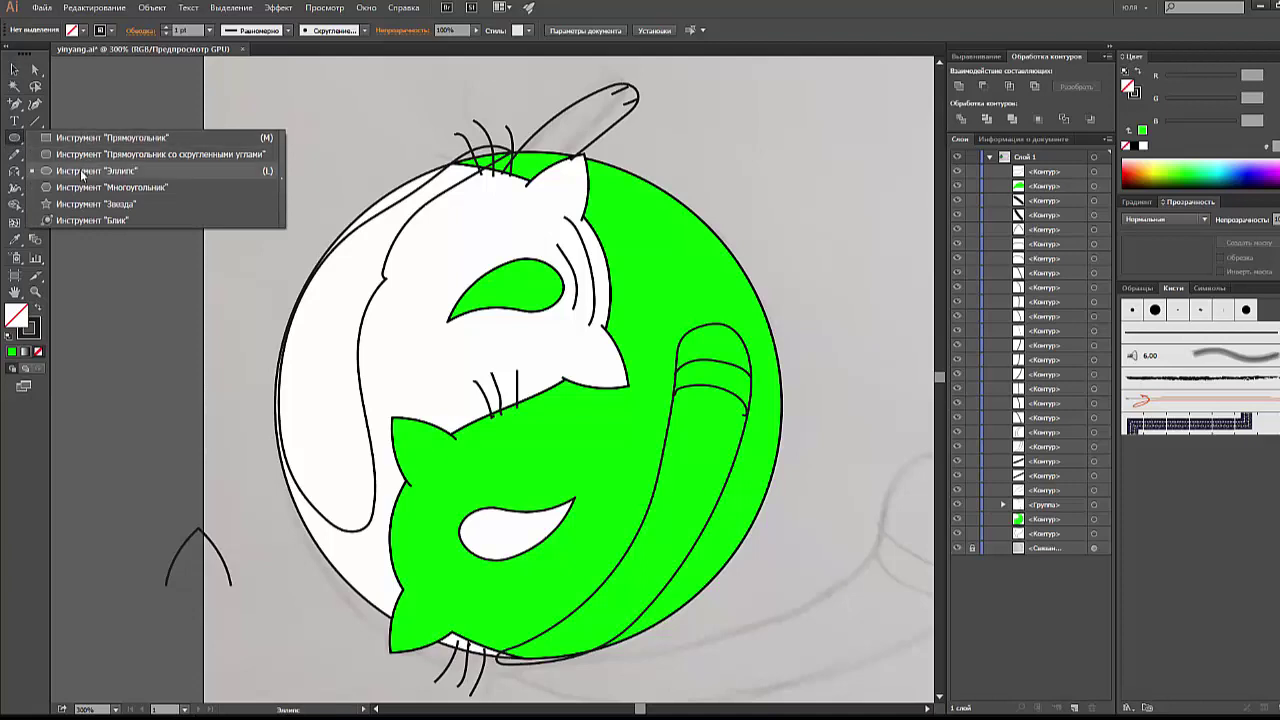
left_click_drag(165, 95, 222, 507)
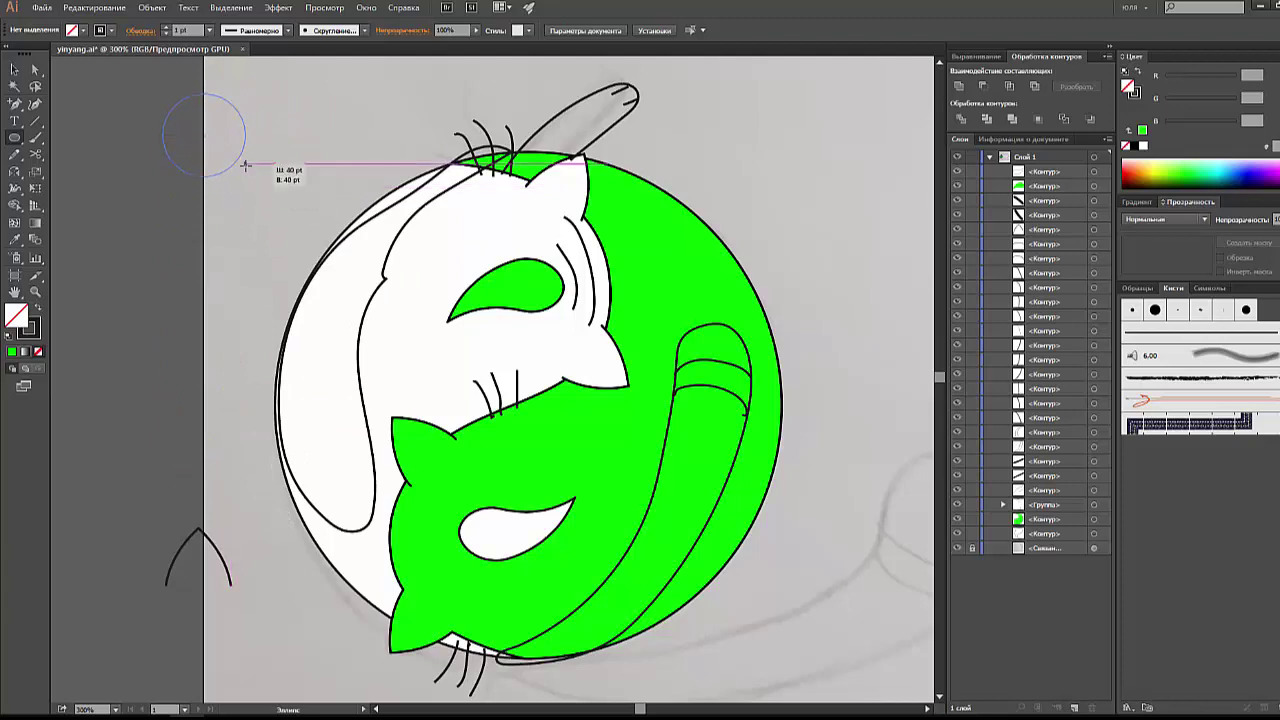
mouse_move(222, 507)
left_mouse_down()
mouse_move(245, 306)
mouse_move(275, 470)
left_mouse_up()
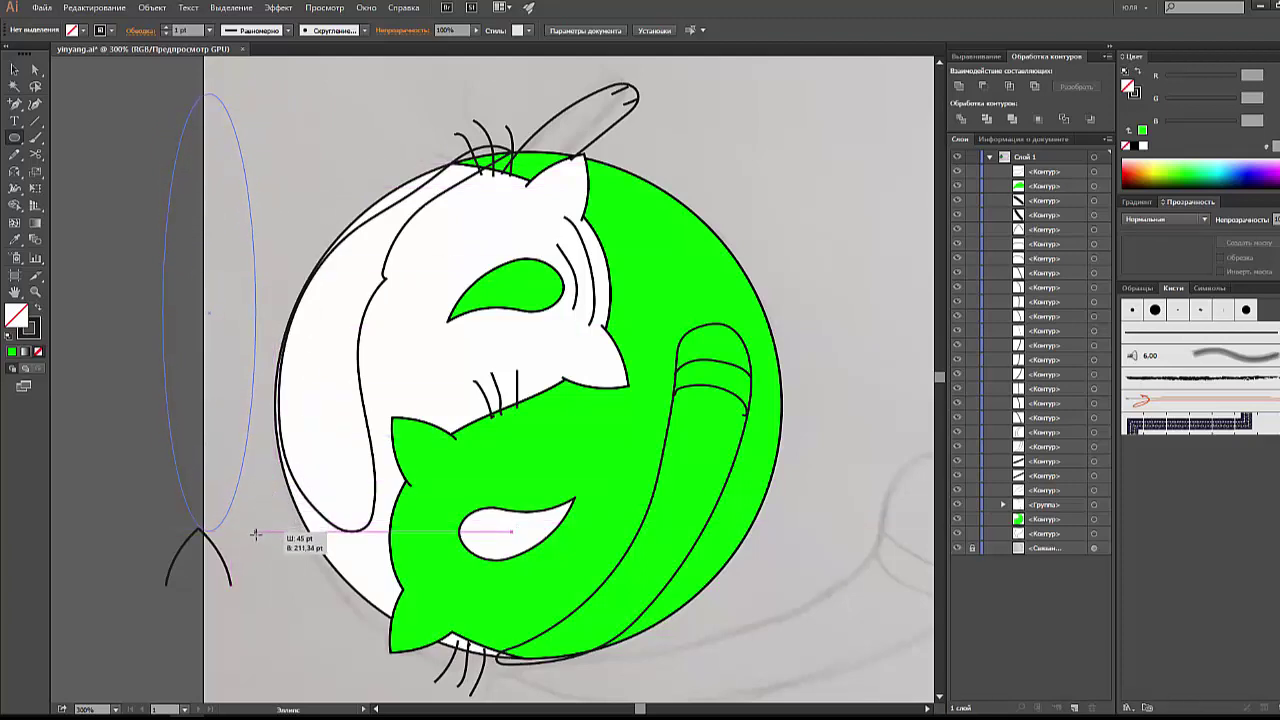
left_click_drag(275, 470, 255, 533)
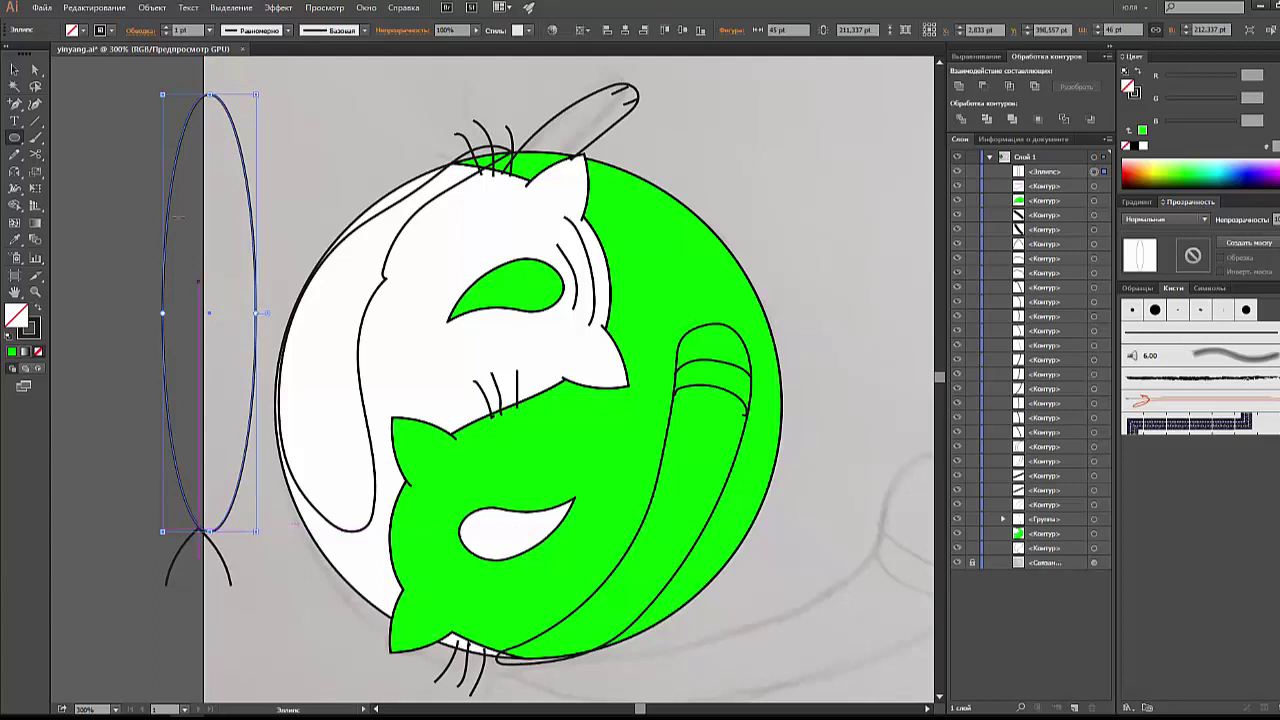
Step: Arc-warp the ellipse with 38% bend, about -1% horizontal and -65% vertical distortion
left_click(278, 7)
mouse_move(306, 86)
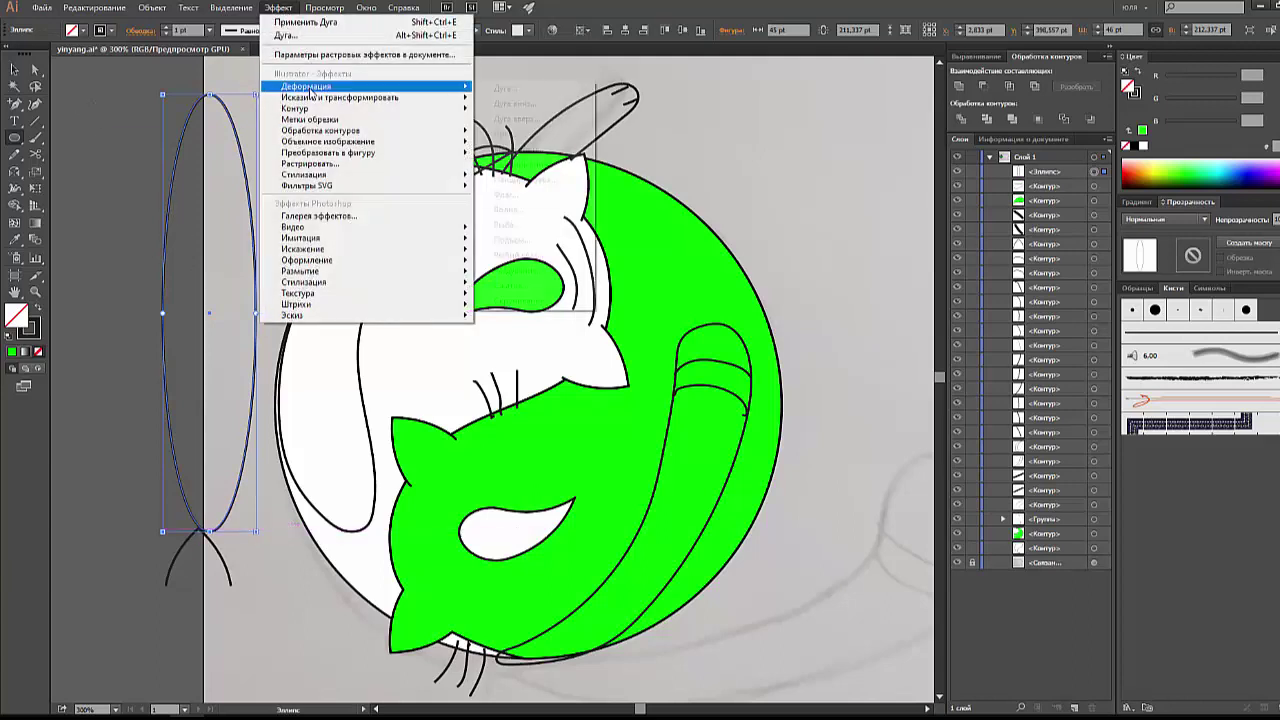
left_click(490, 89)
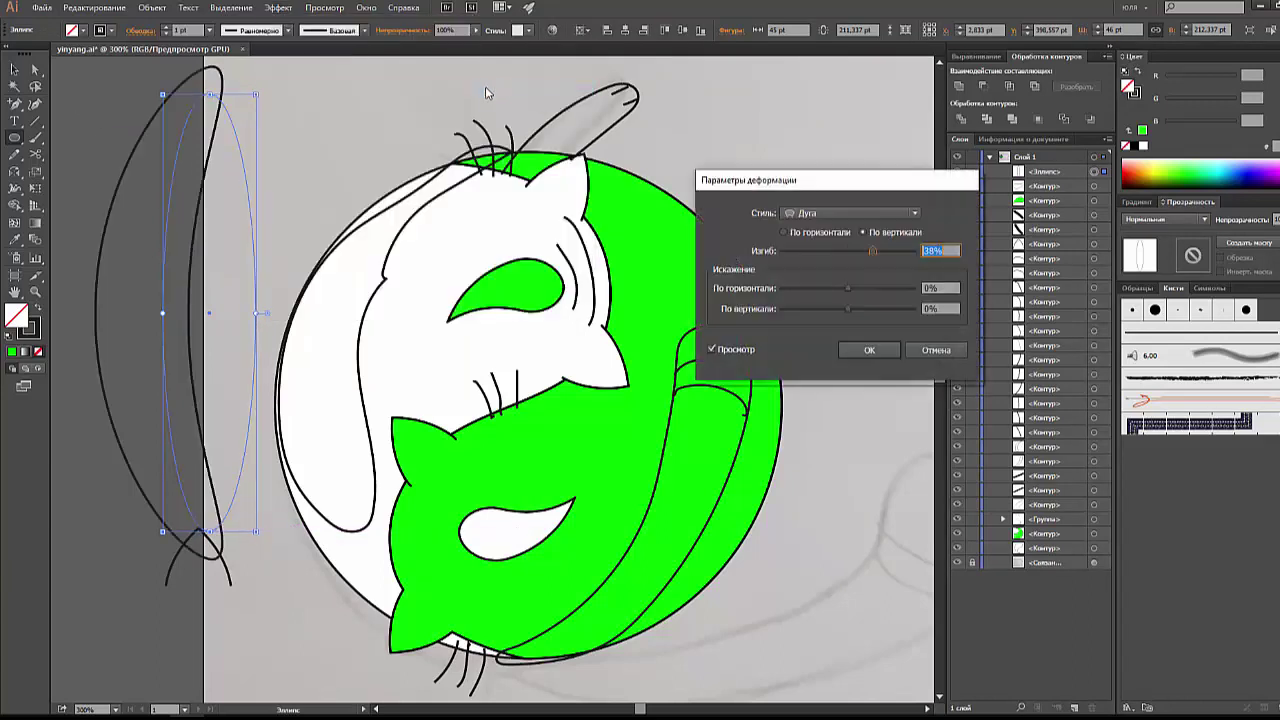
left_click_drag(870, 249, 875, 262)
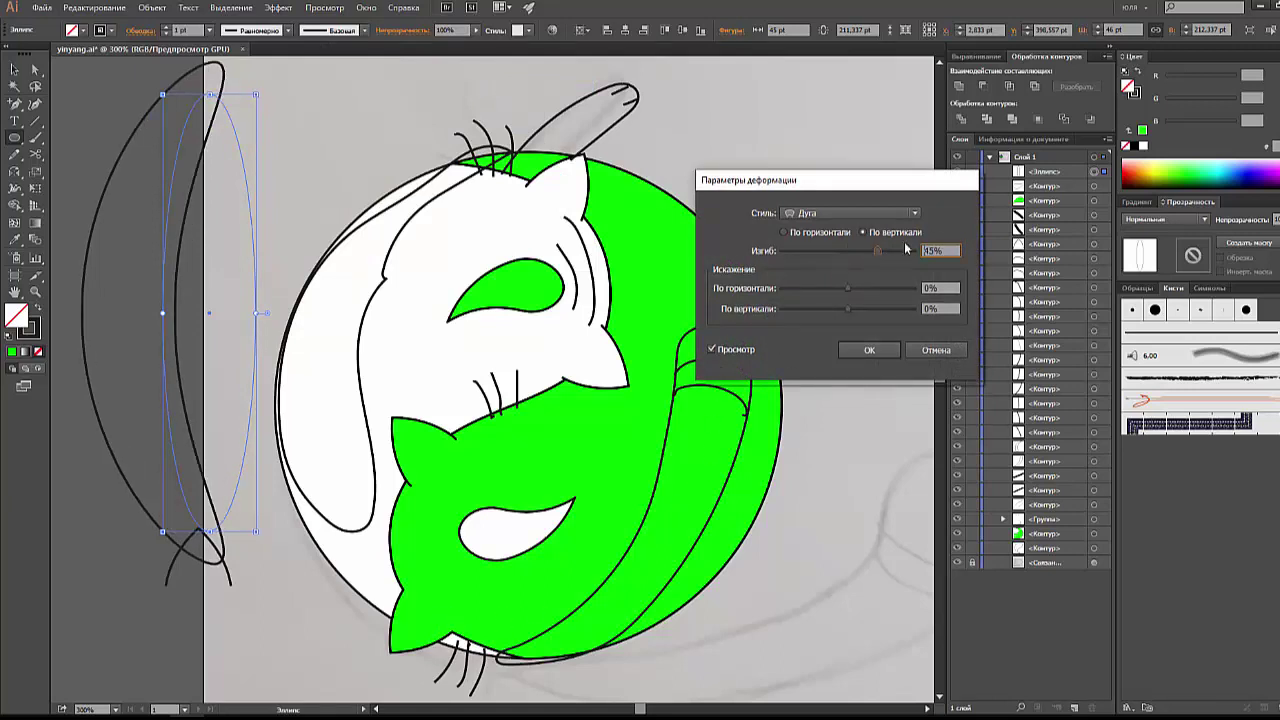
left_click_drag(880, 250, 876, 254)
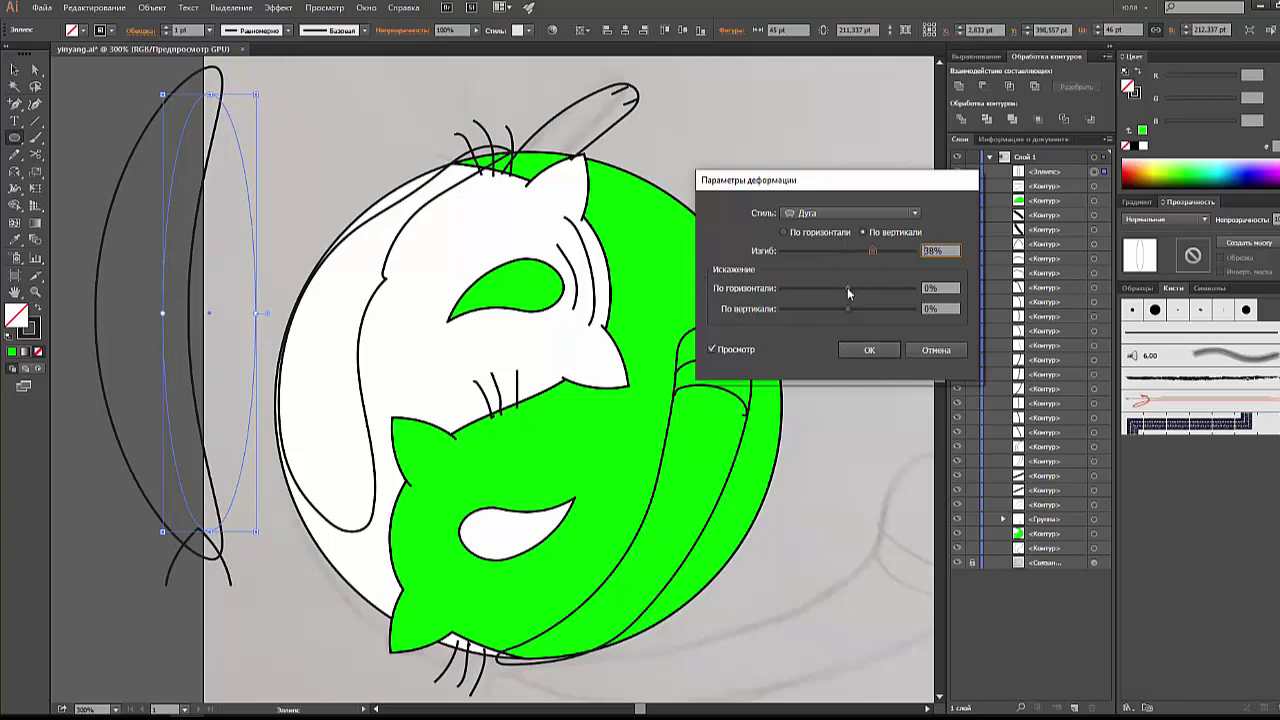
left_click_drag(847, 287, 860, 291)
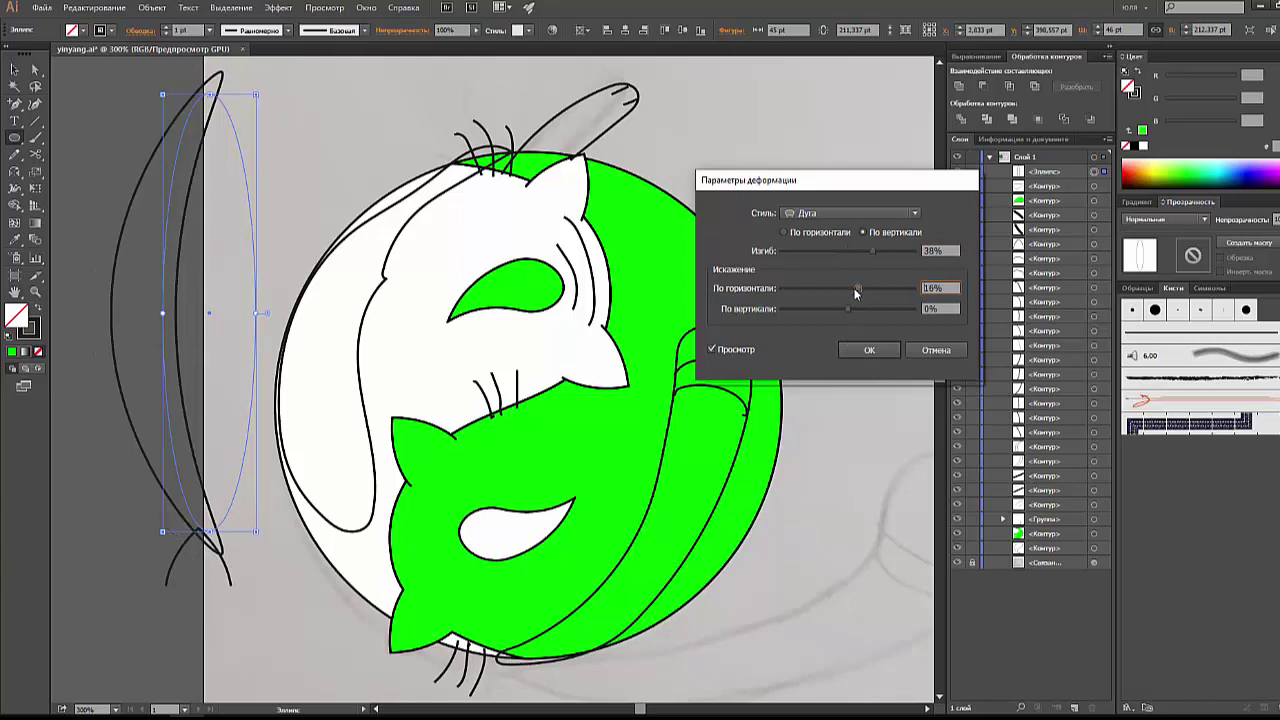
left_click_drag(829, 288, 846, 288)
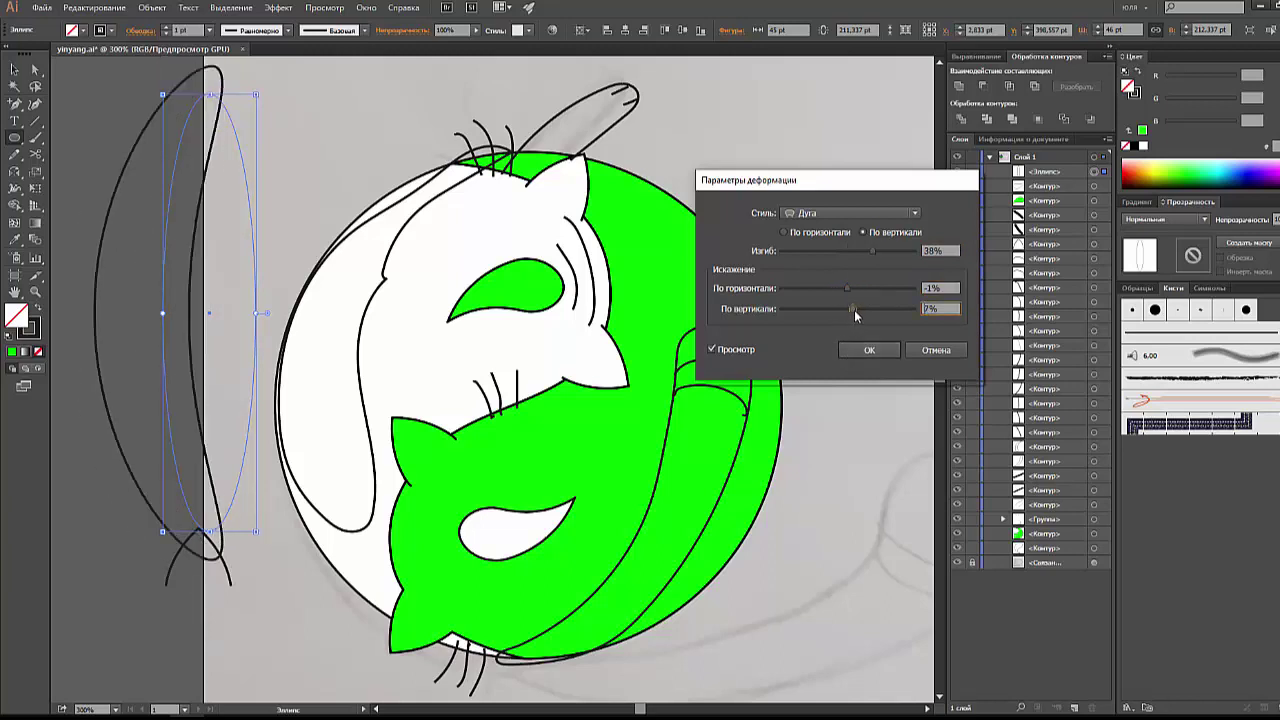
mouse_move(848, 309)
left_mouse_down()
mouse_move(866, 311)
mouse_move(816, 314)
left_mouse_up()
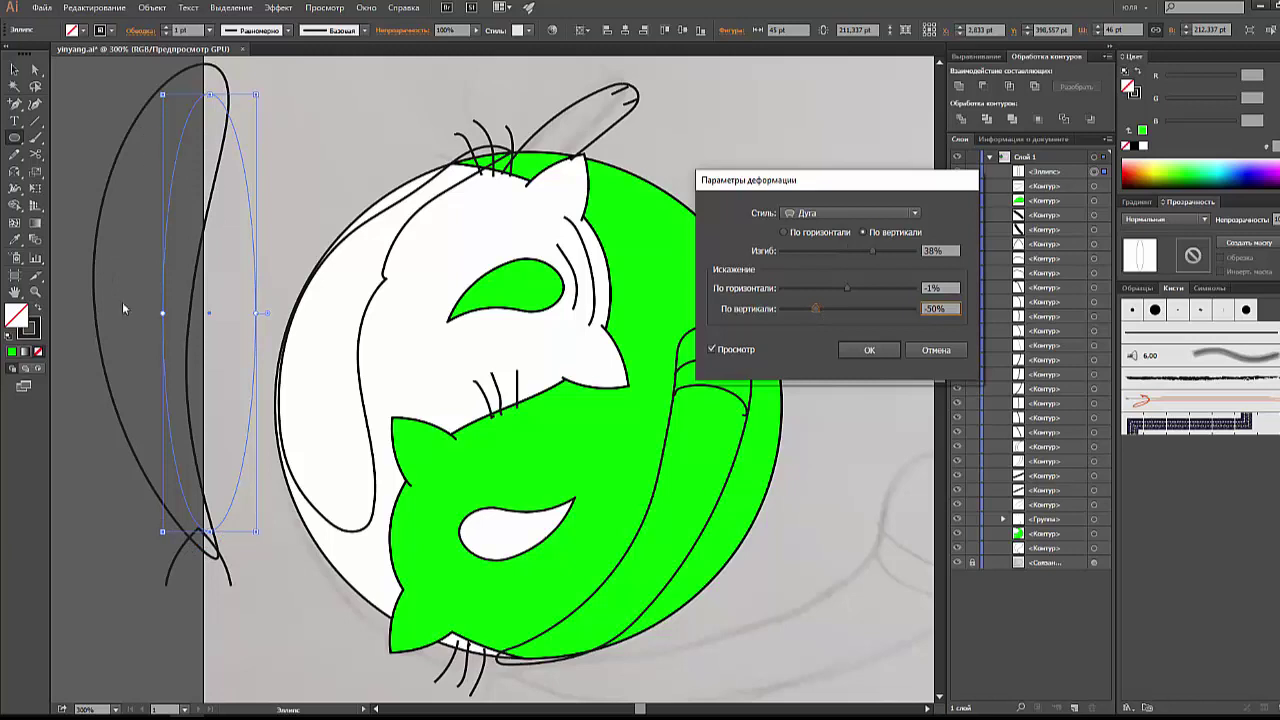
left_click_drag(815, 318, 805, 316)
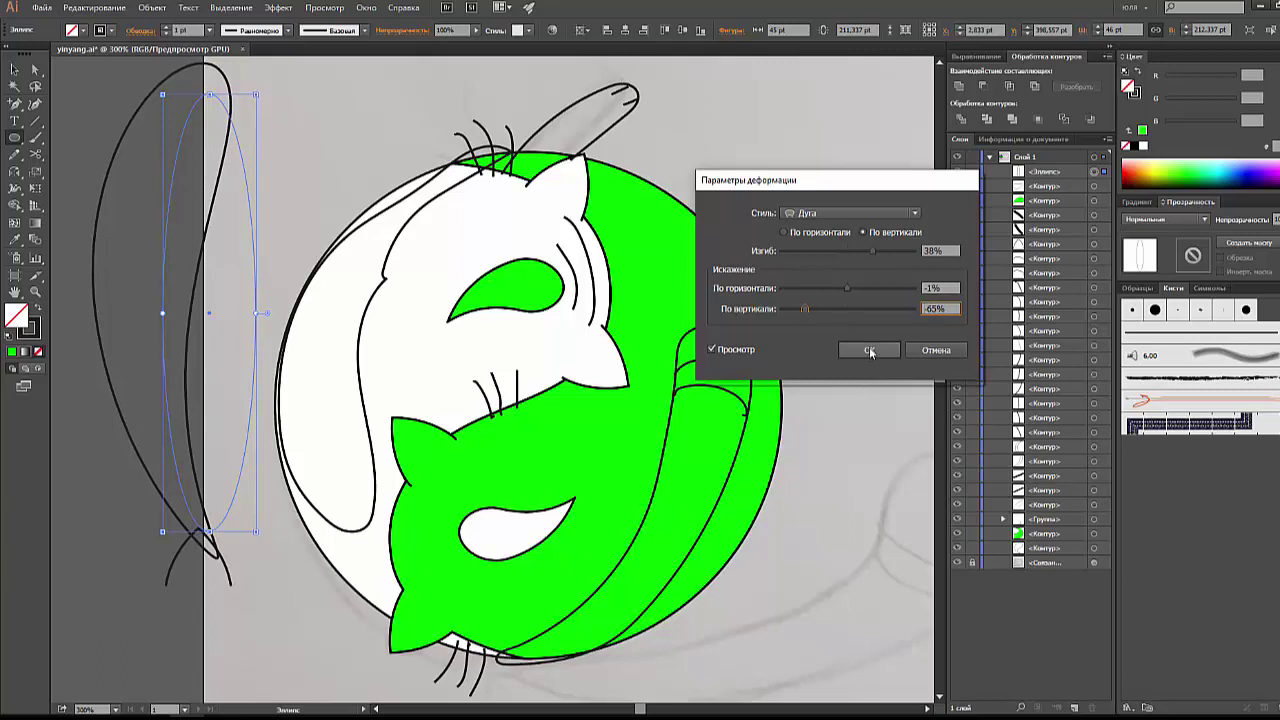
left_click(869, 350)
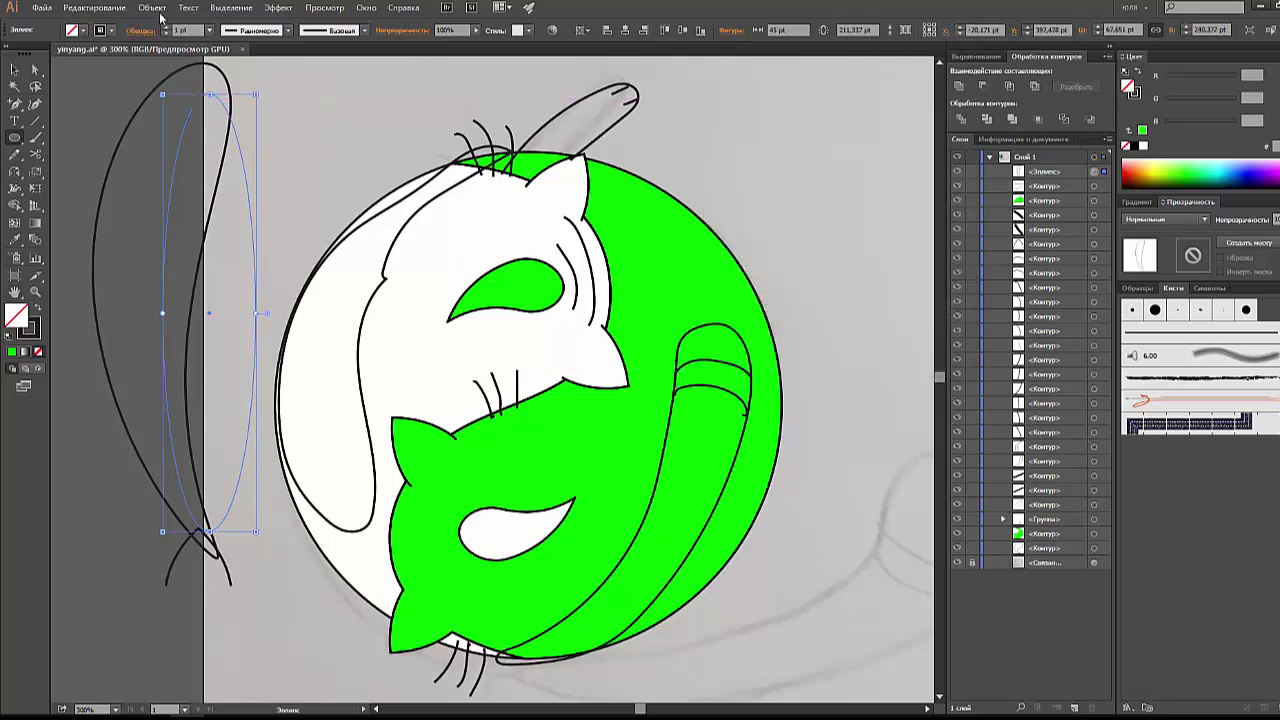
Step: Expand the warped ellipse into a plain editable path and select it
right_click(134, 100)
left_click(181, 173)
left_click(14, 69)
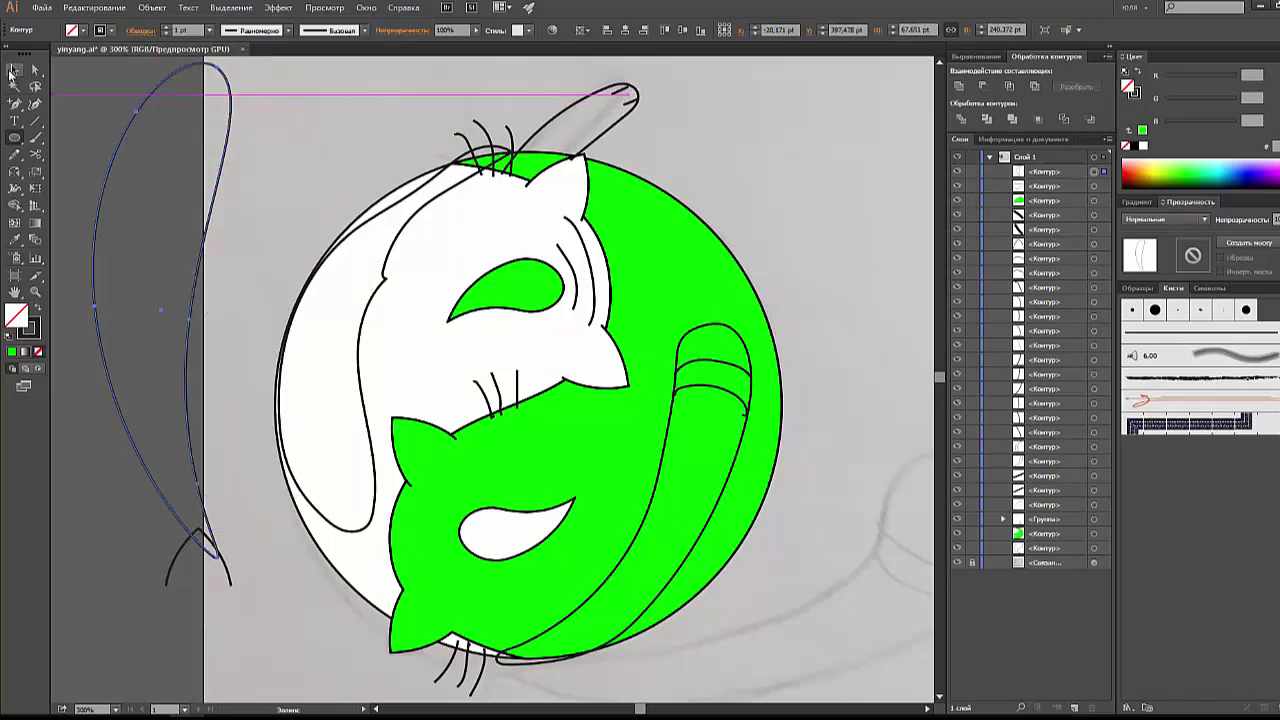
left_click(130, 104)
left_click(138, 118)
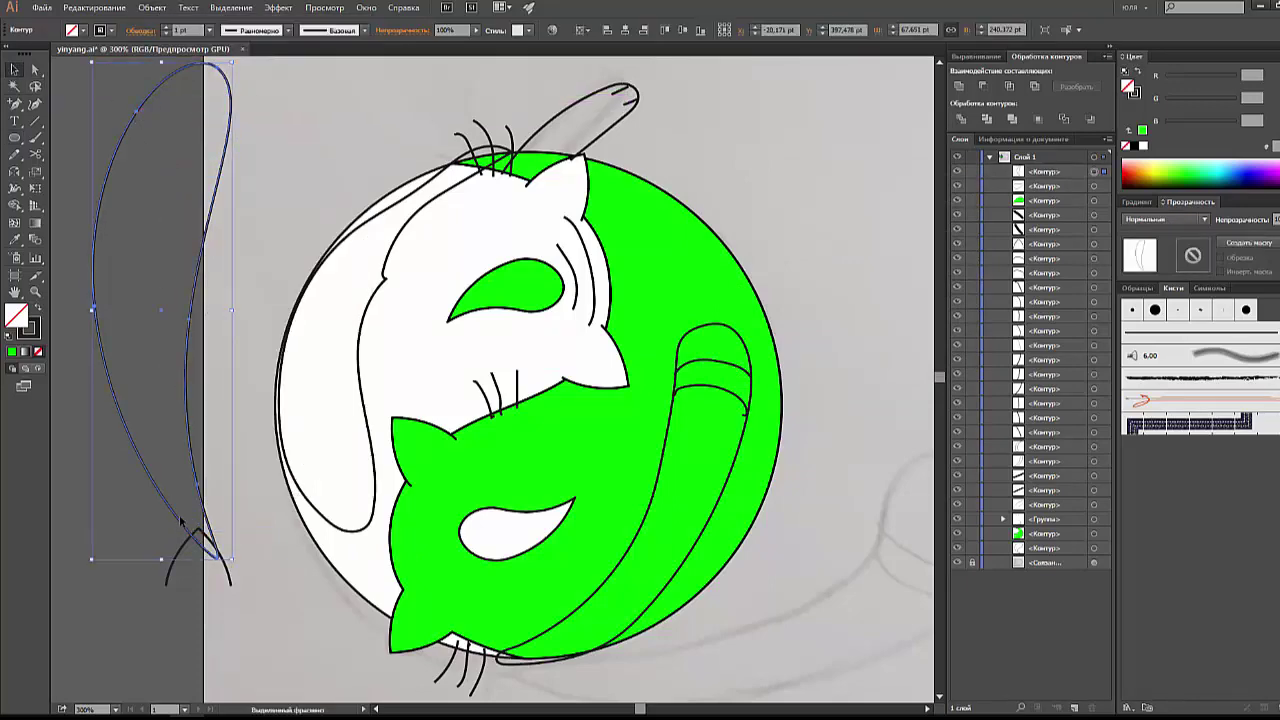
Step: Shrink the curve to about half size and place a copy at the circle's right edge, without rotation
left_click_drag(163, 559, 161, 323)
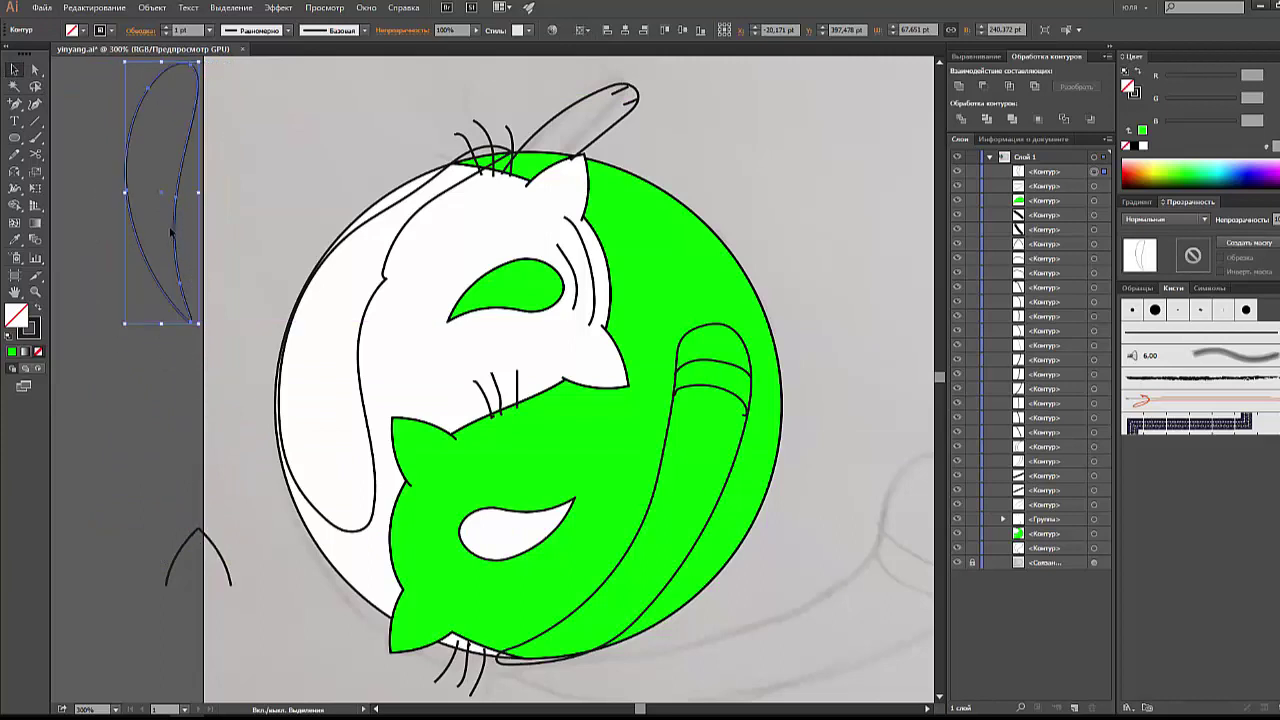
left_click_drag(176, 230, 197, 360)
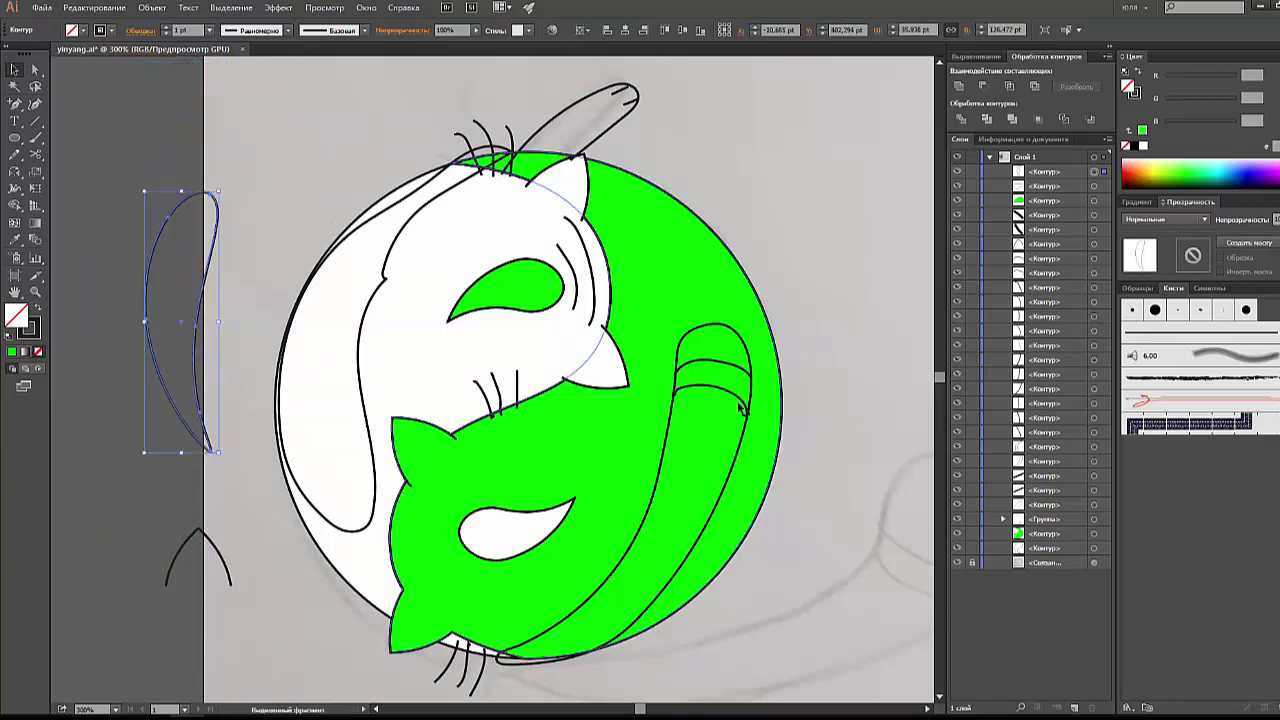
mouse_move(222, 187)
left_mouse_down()
mouse_move(825, 224)
mouse_move(808, 486)
left_mouse_up()
left_click(262, 193)
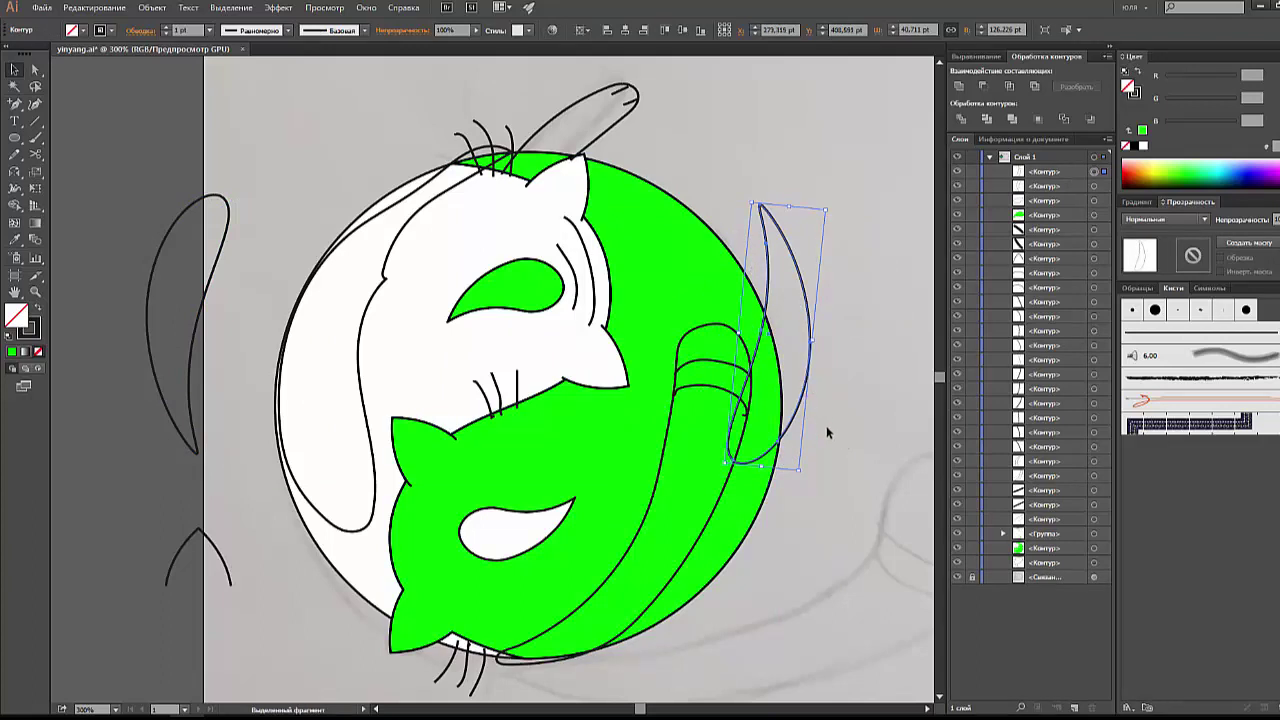
key("ctrl+z")
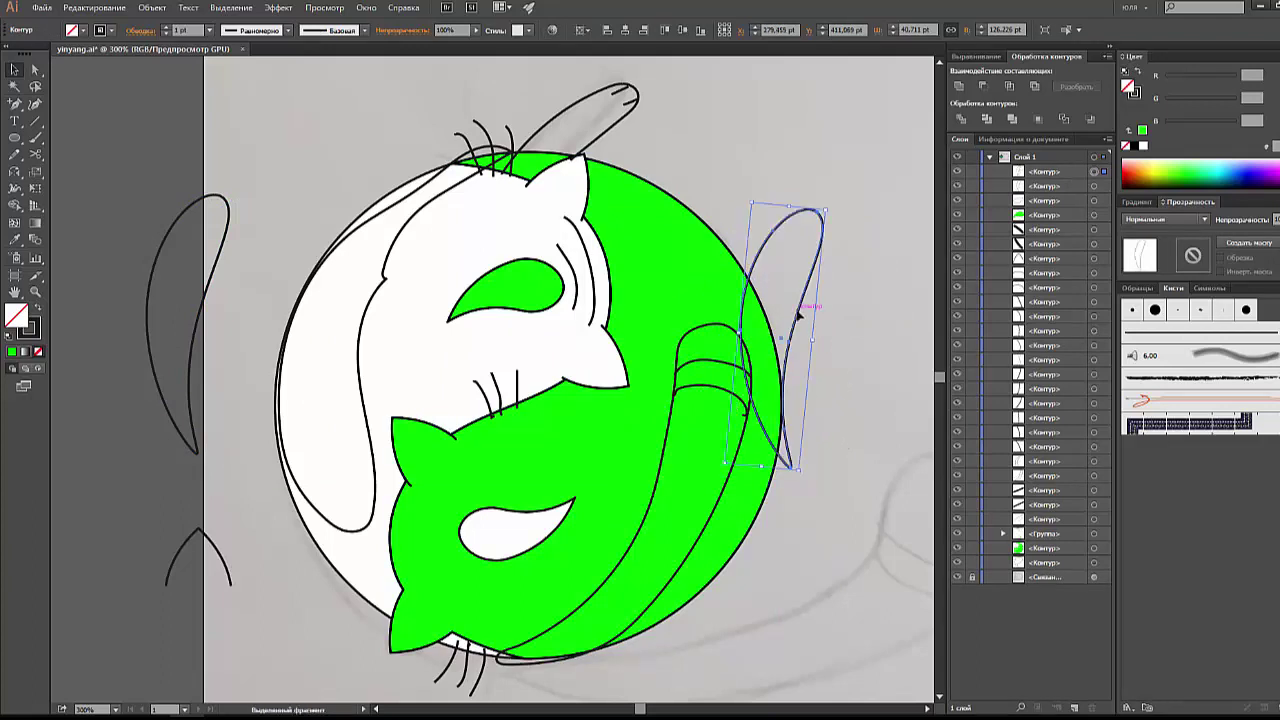
Step: Reflect the copied curve across the vertical axis
right_click(799, 315)
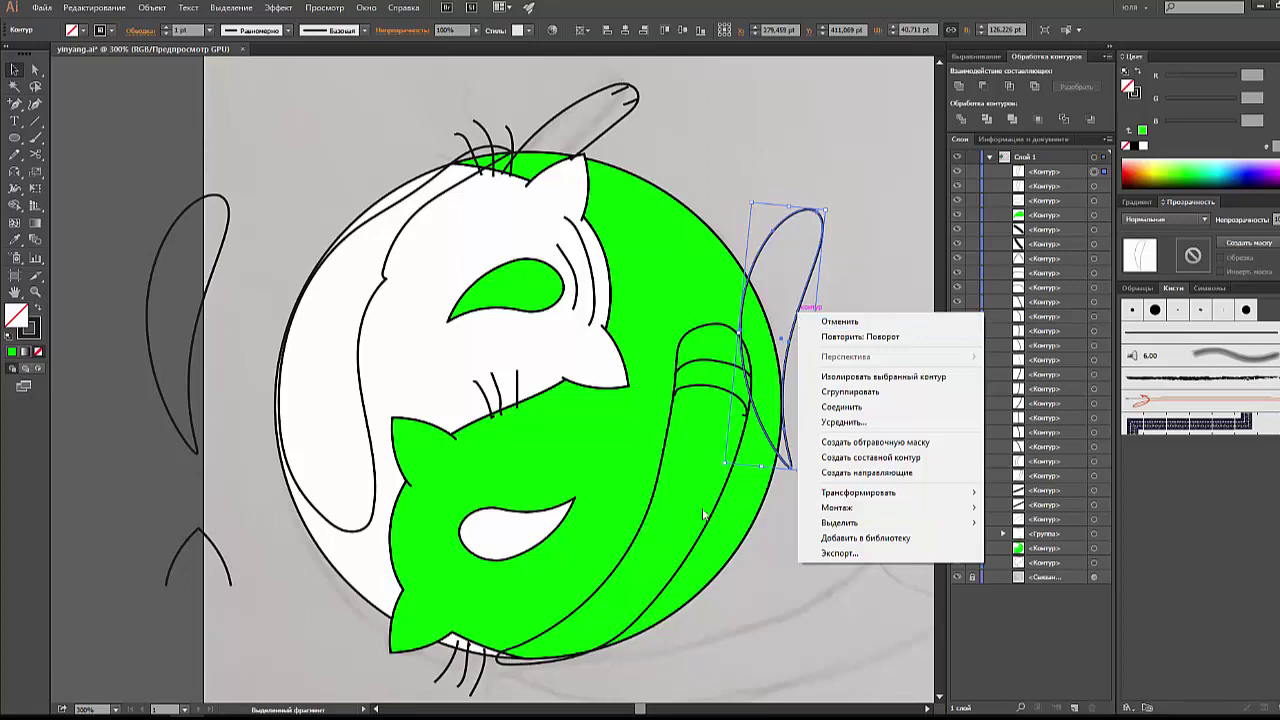
mouse_move(857, 492)
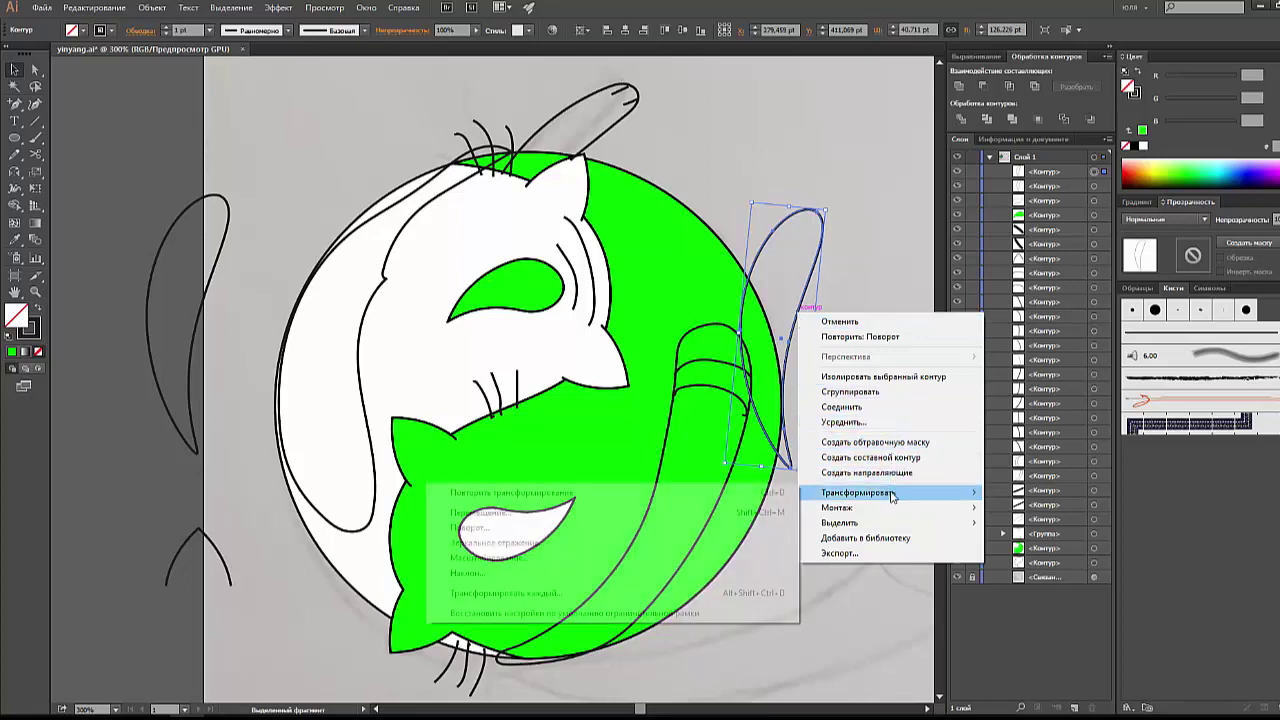
left_click(545, 545)
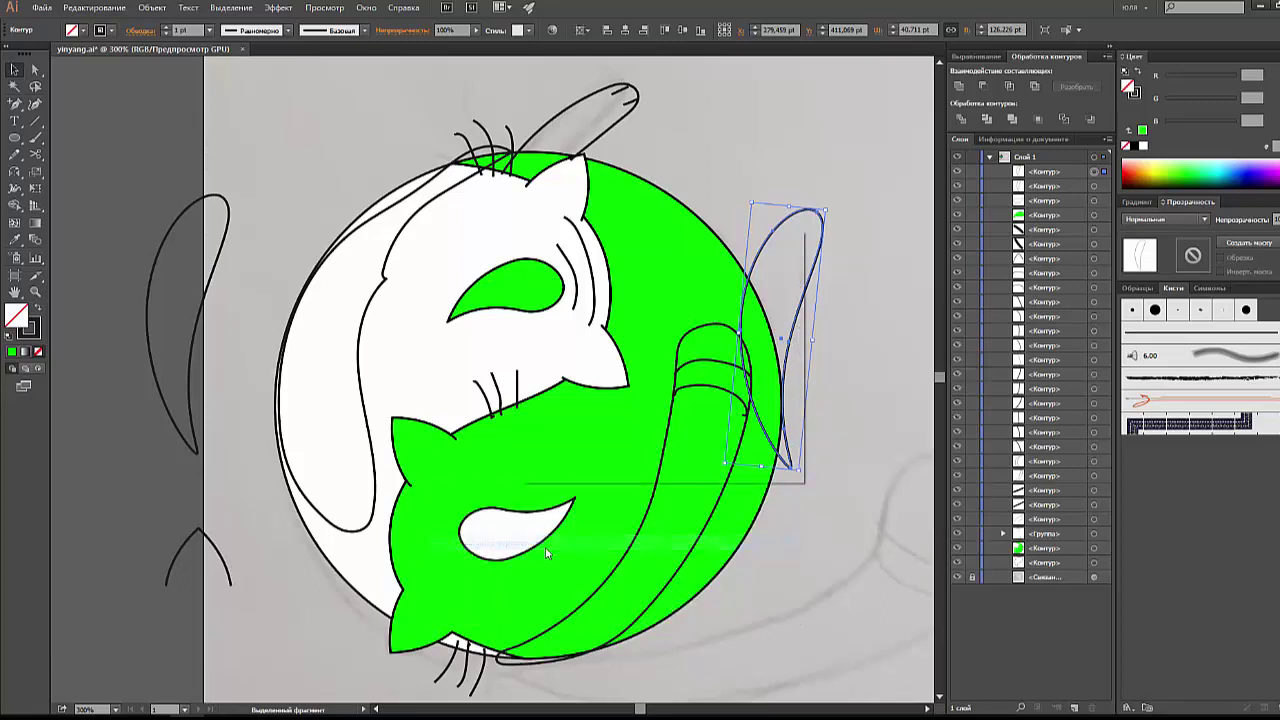
left_click_drag(651, 246, 995, 162)
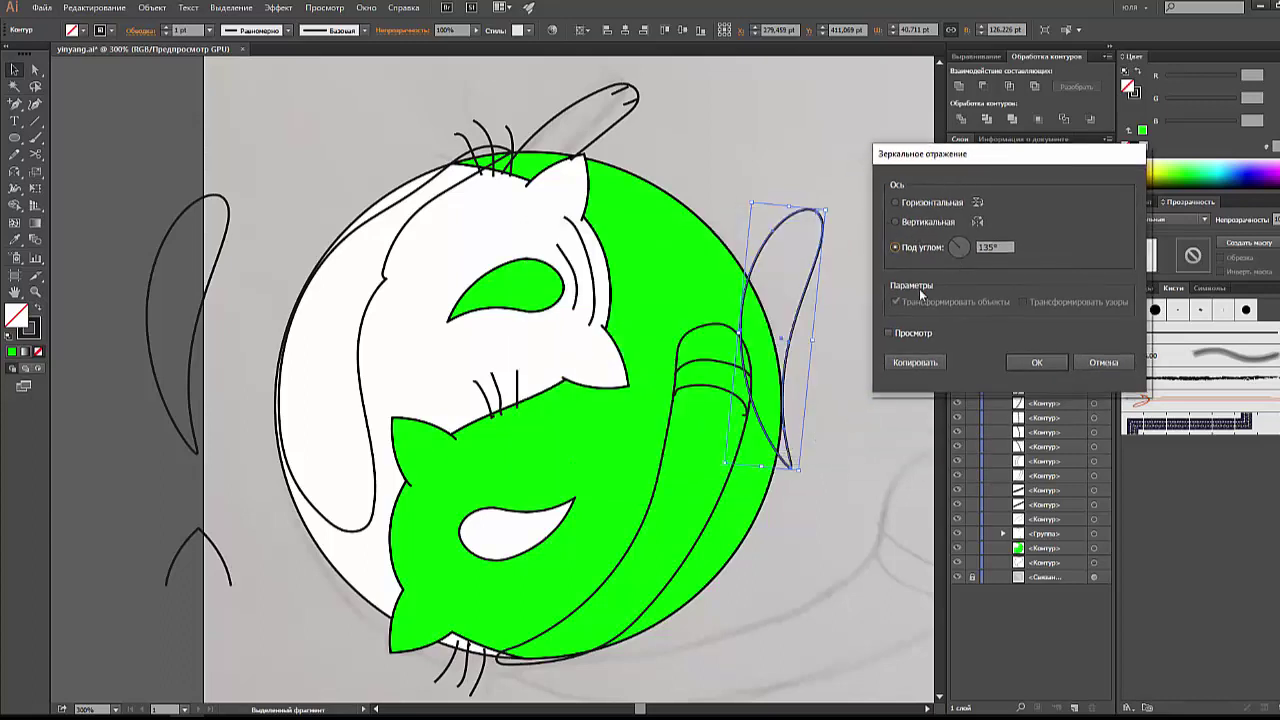
left_click(897, 333)
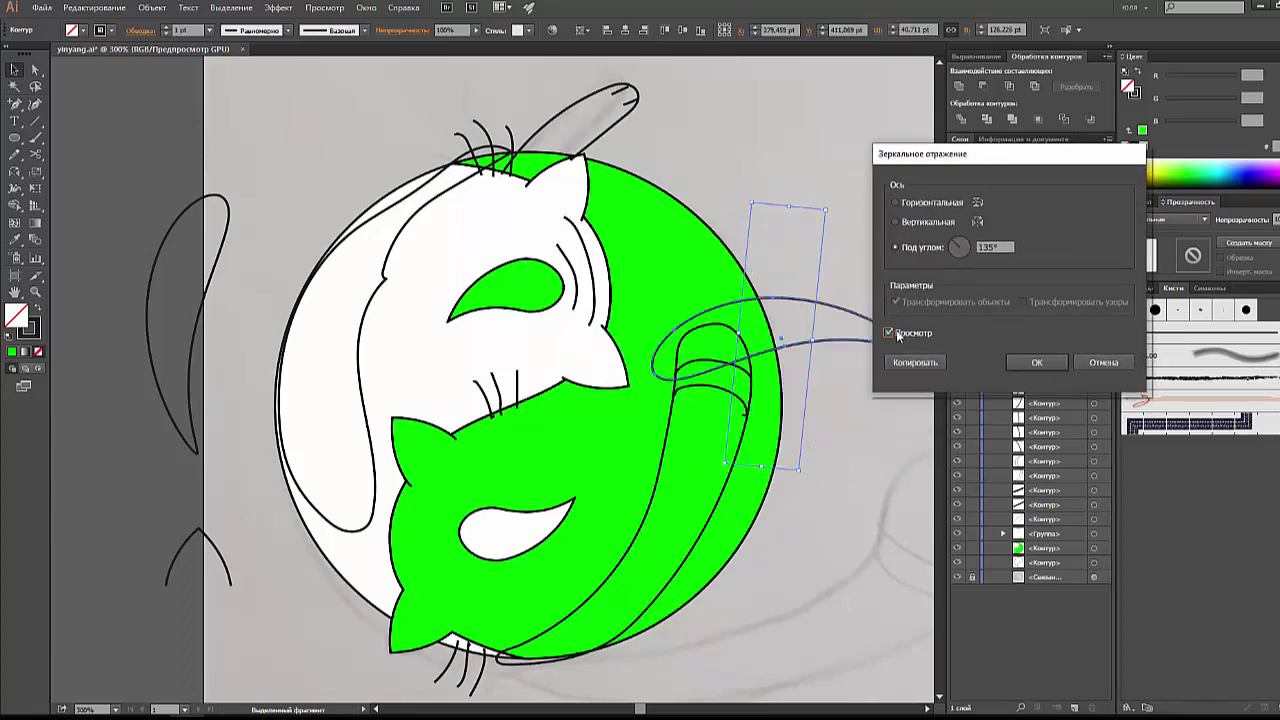
left_click(896, 203)
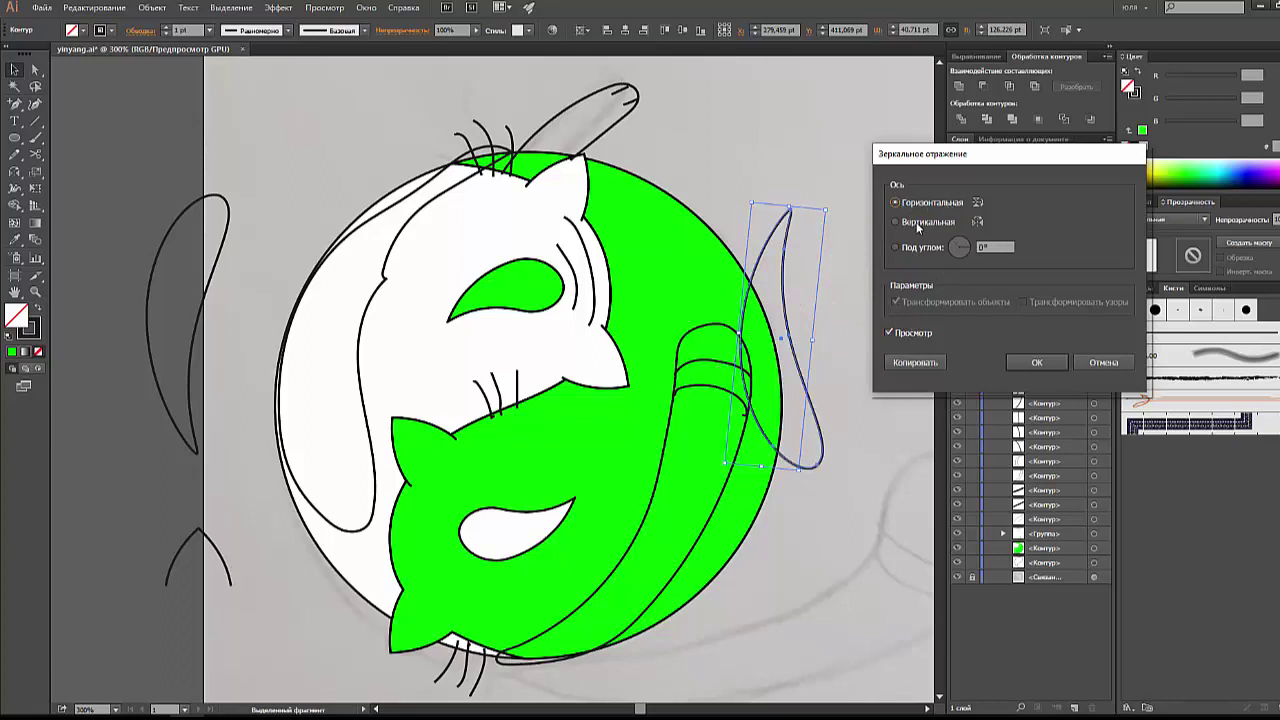
left_click(916, 222)
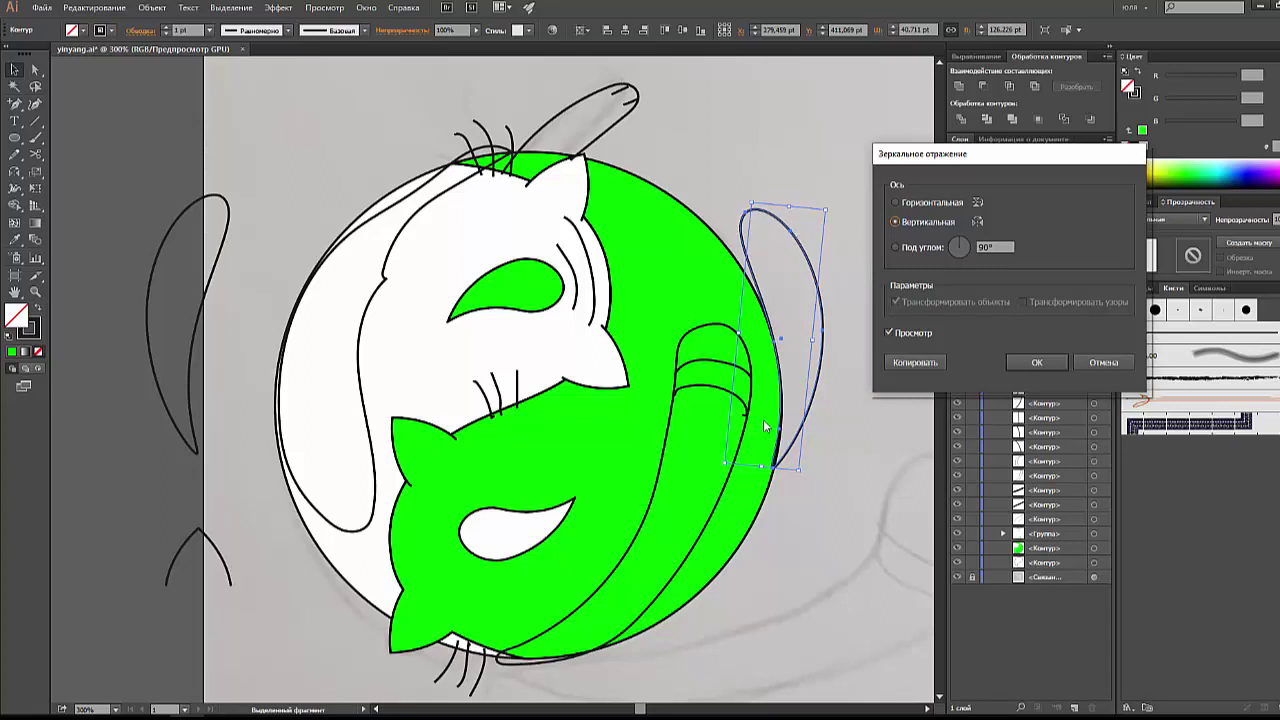
left_click(1036, 362)
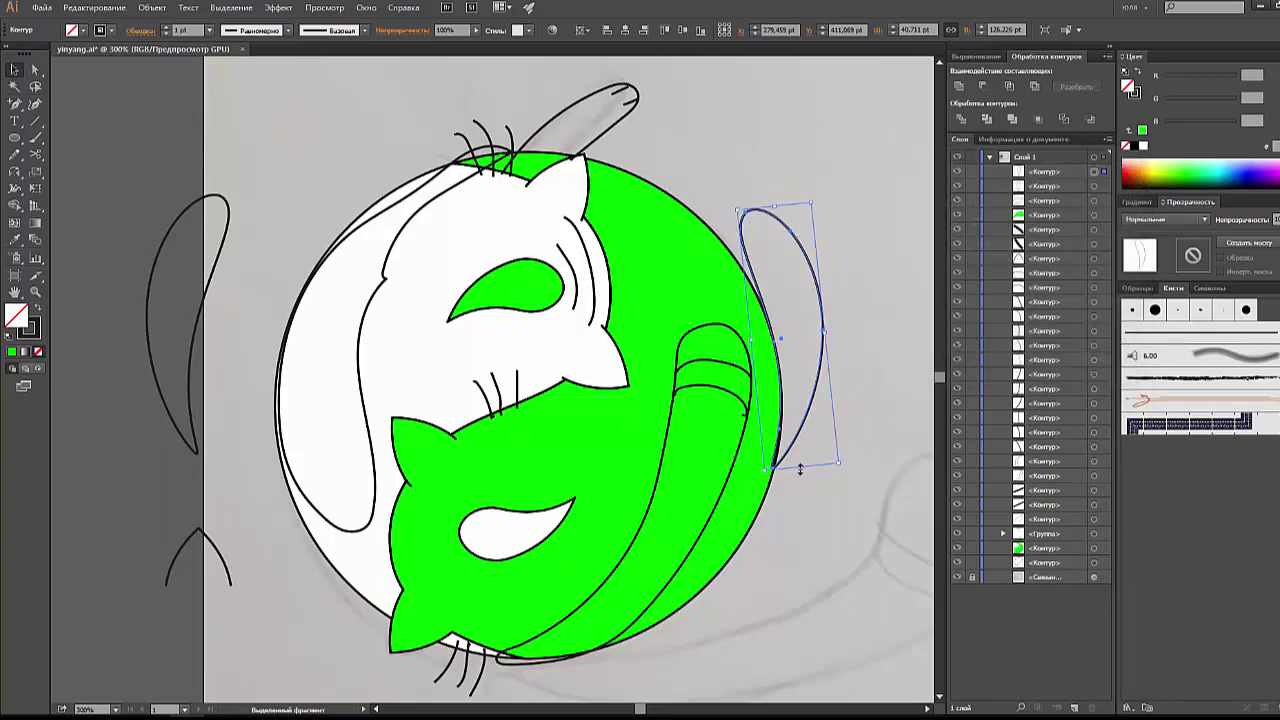
Step: Delete the green half's old stripe lines and lay the mirrored curve, tilted, in its lower right
mouse_move(799, 467)
left_mouse_down()
mouse_move(862, 514)
mouse_move(835, 505)
left_mouse_up()
left_click(850, 470)
left_click(733, 410)
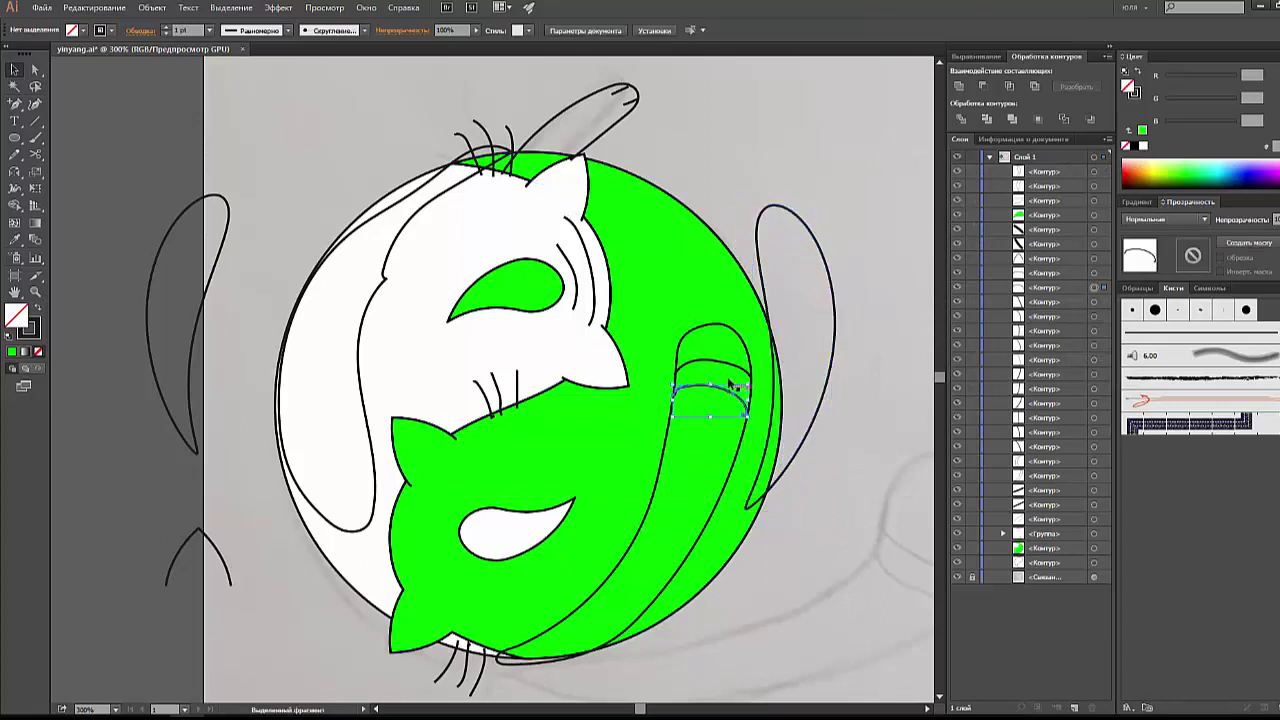
left_click(697, 338, "shift")
left_click(699, 338, "shift")
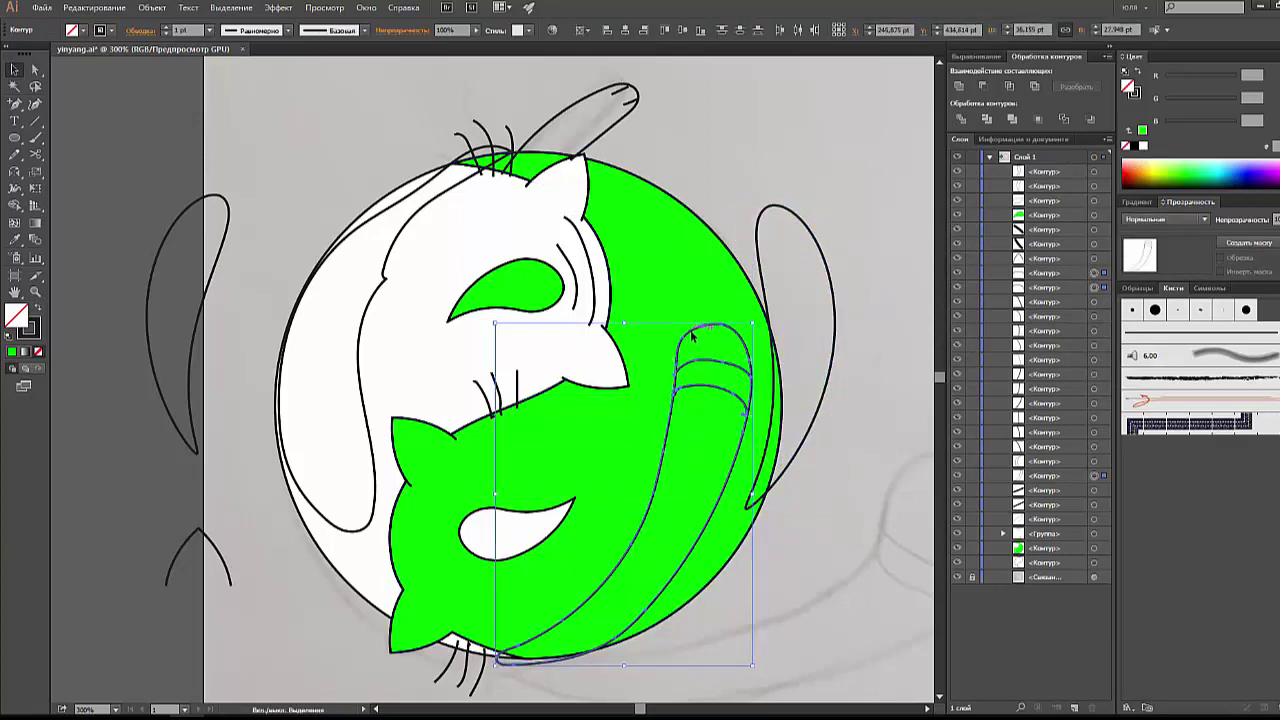
key("Delete")
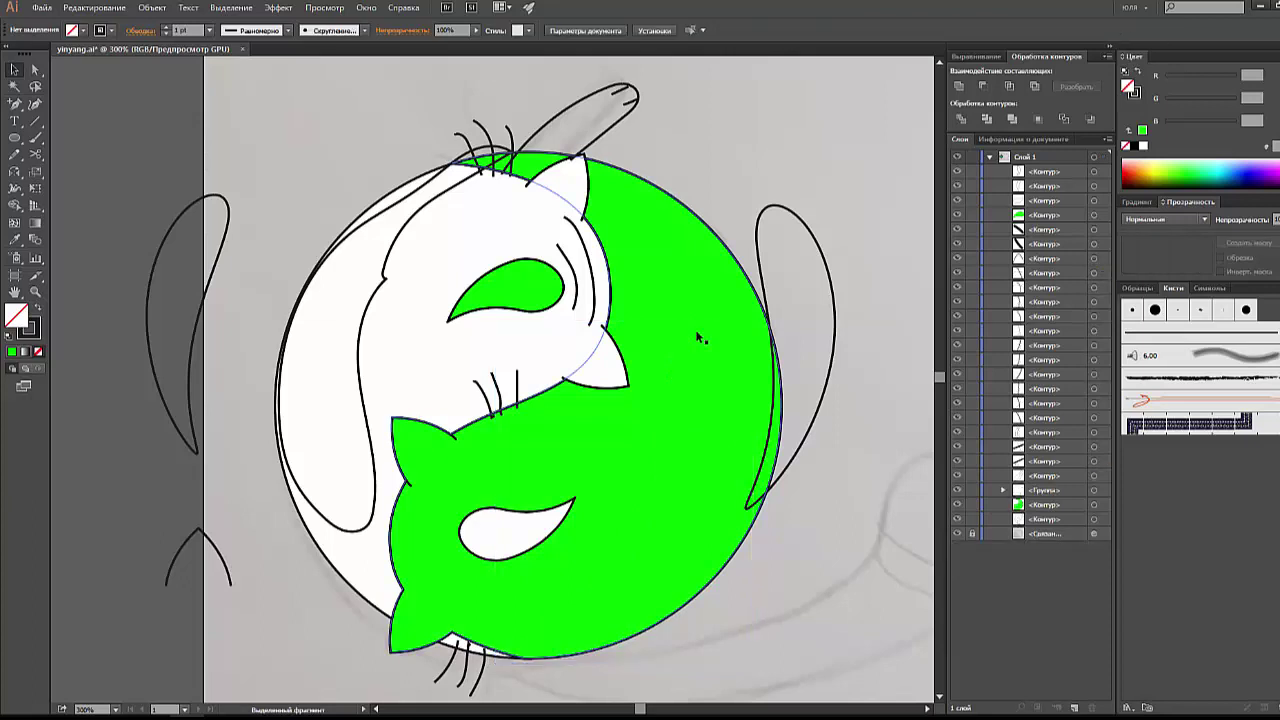
left_click_drag(838, 357, 728, 507)
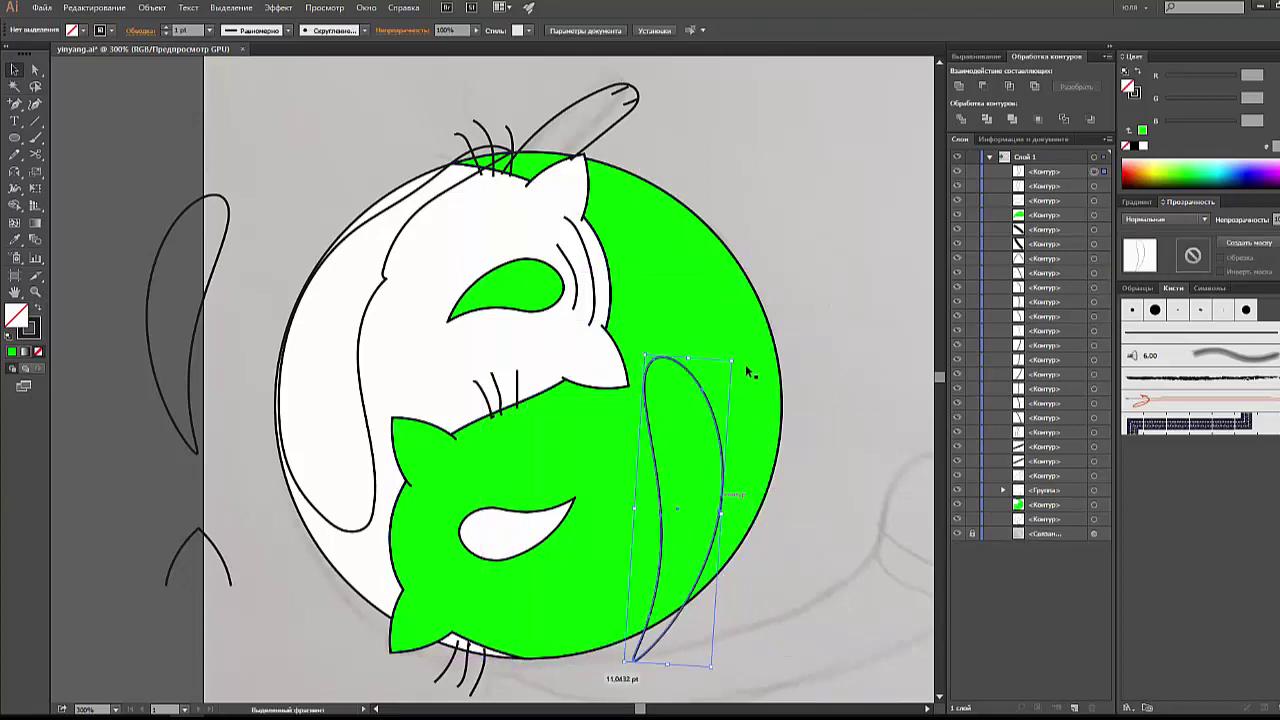
mouse_move(737, 352)
left_mouse_down()
mouse_move(762, 389)
mouse_move(795, 404)
left_mouse_up()
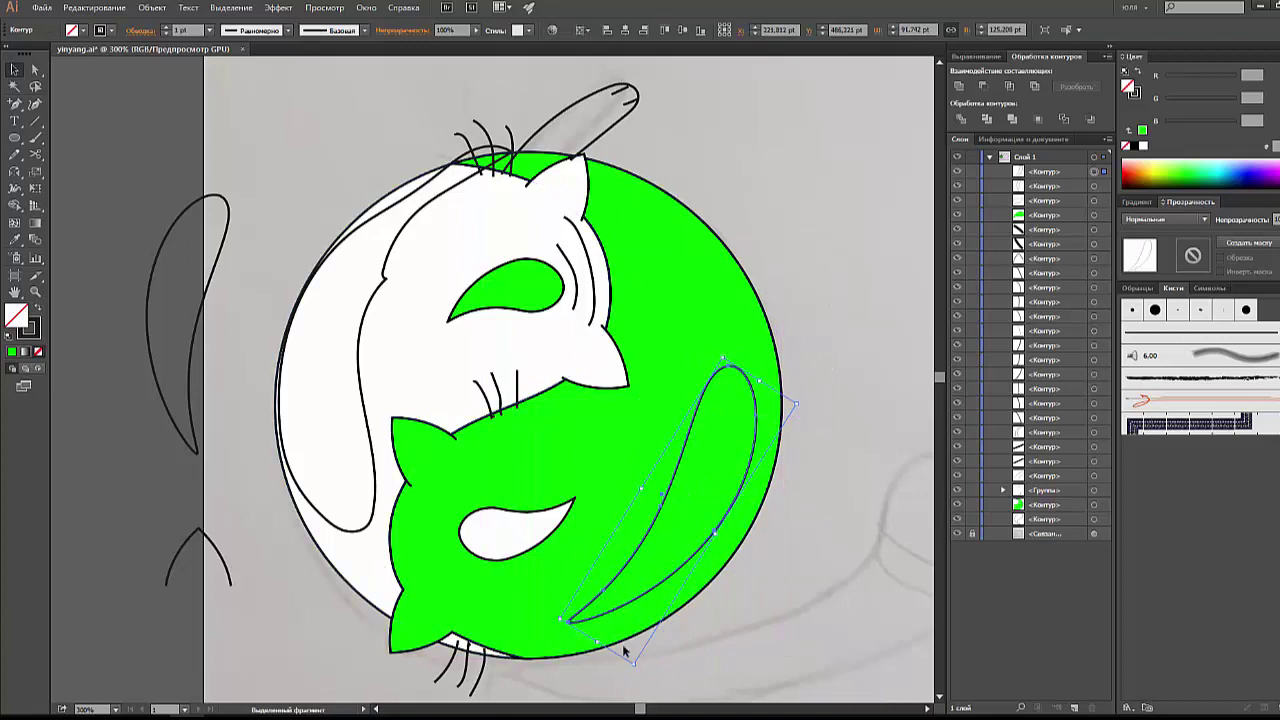
Step: Fill the curve with the white half's colour using the Eyedropper
scroll(615, 582, "down", 2)
left_click_drag(613, 580, 629, 566)
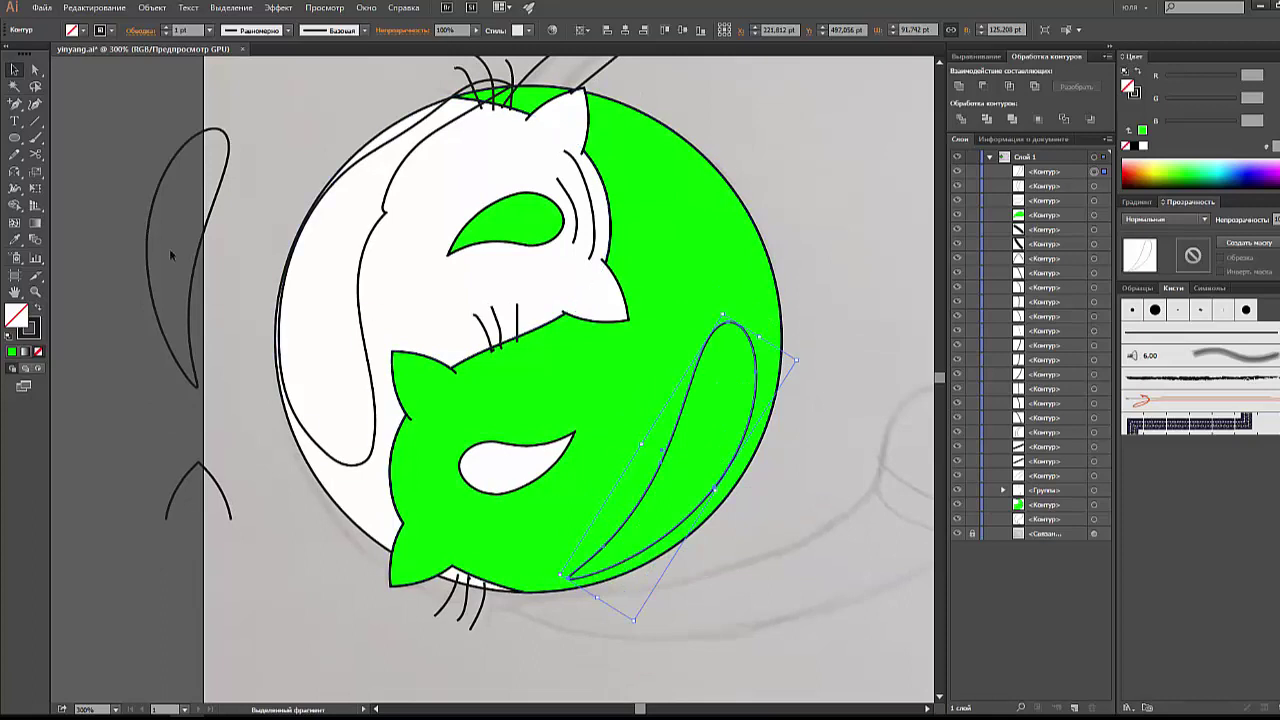
left_click(15, 240)
left_click(415, 289)
left_click(423, 286)
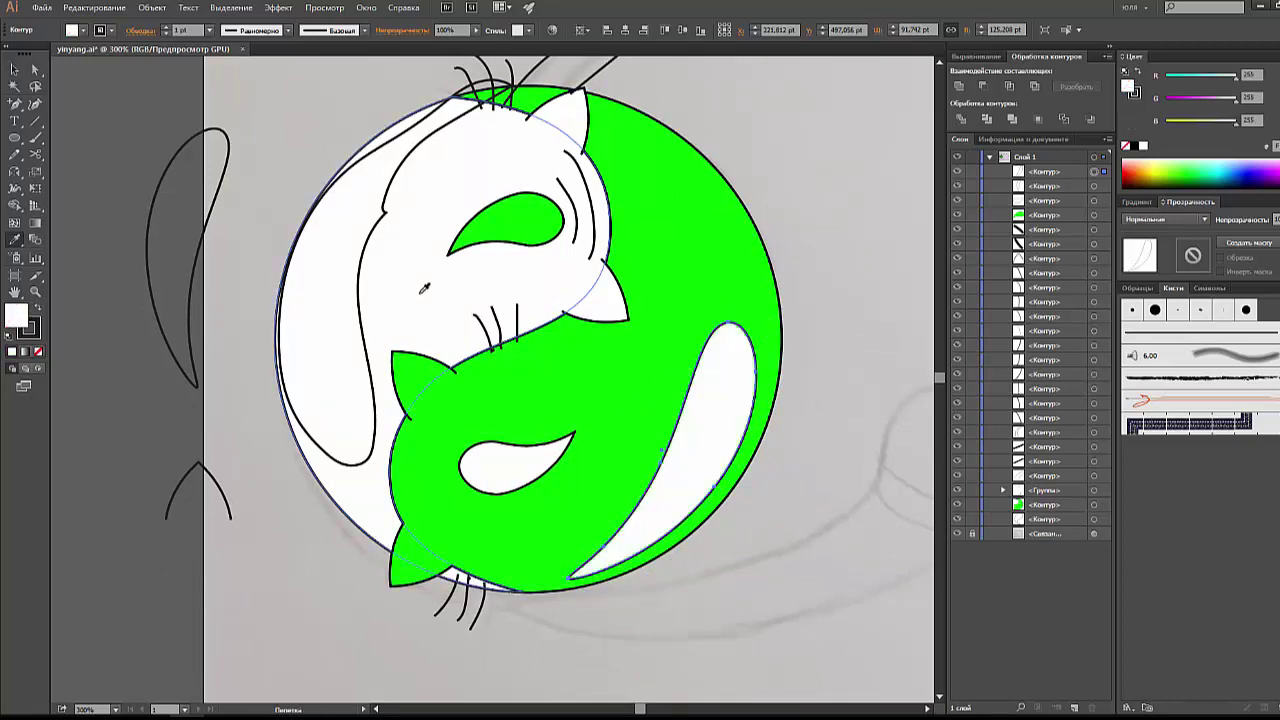
key("v")
Step: Rotate the white tail so it curls around the circle's lower edge
left_click(585, 586)
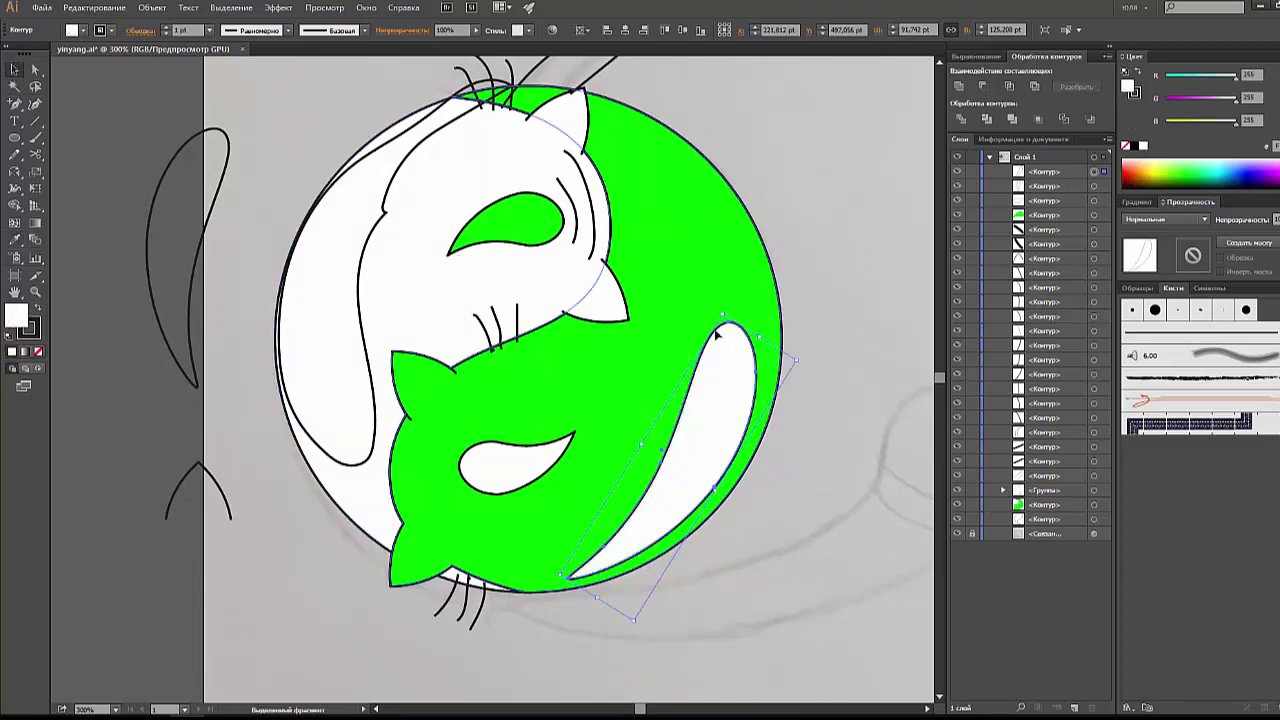
left_click_drag(592, 598, 580, 615)
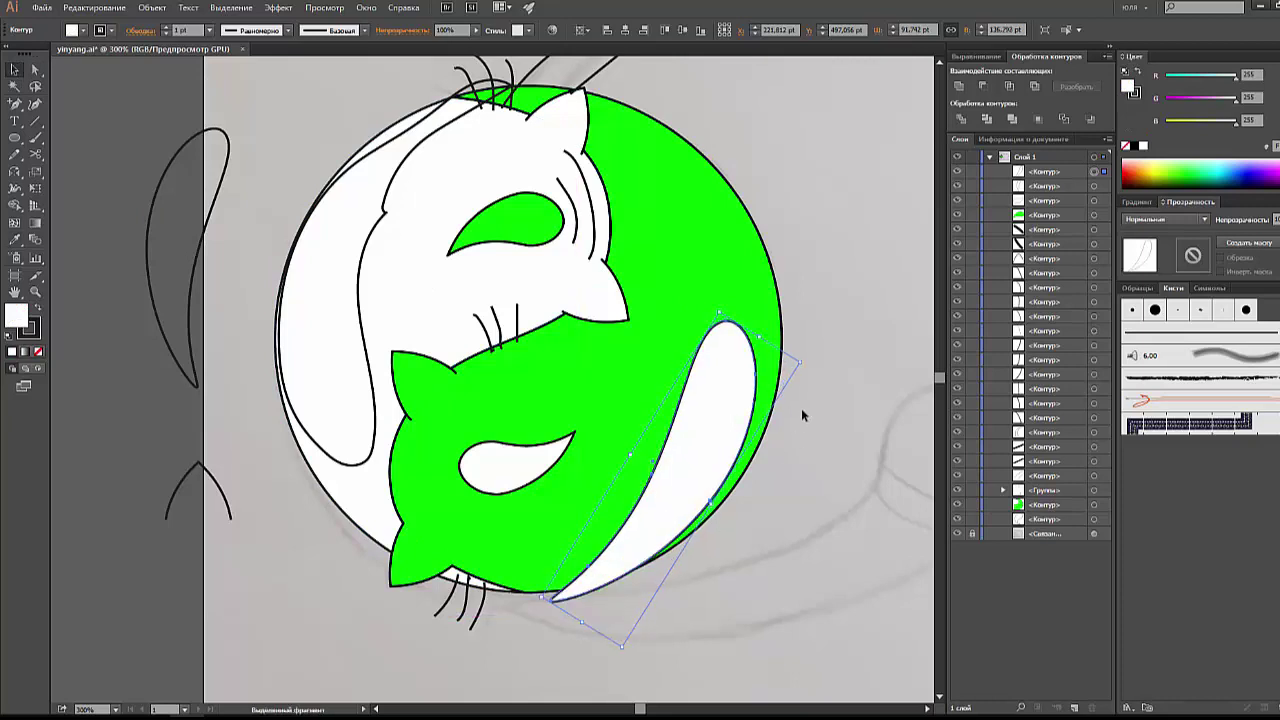
left_click_drag(807, 362, 706, 437)
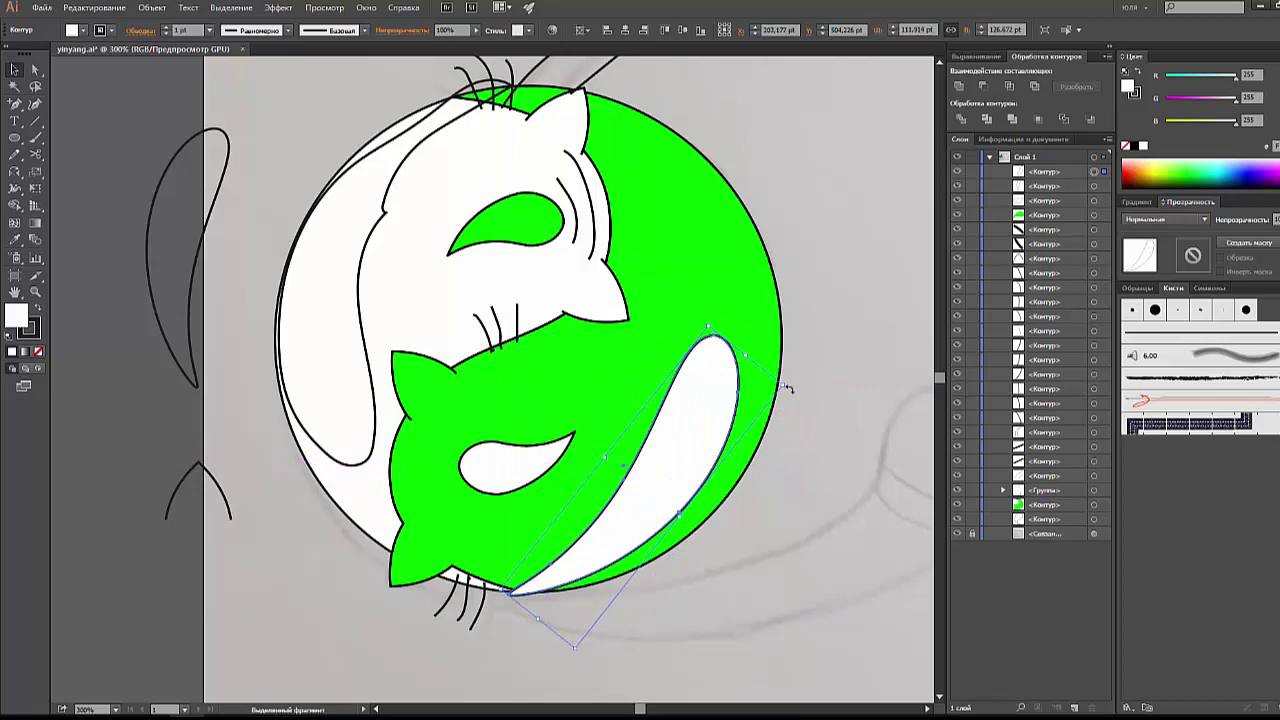
left_click(815, 499)
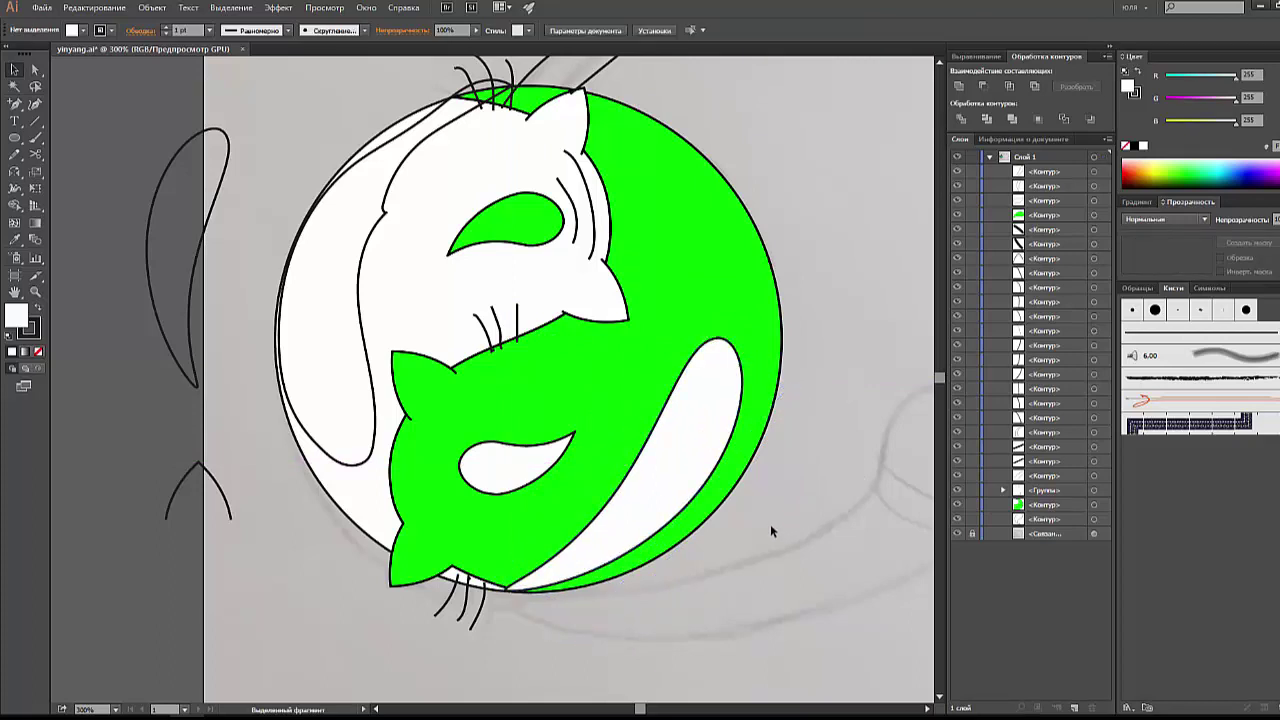
left_click(672, 482)
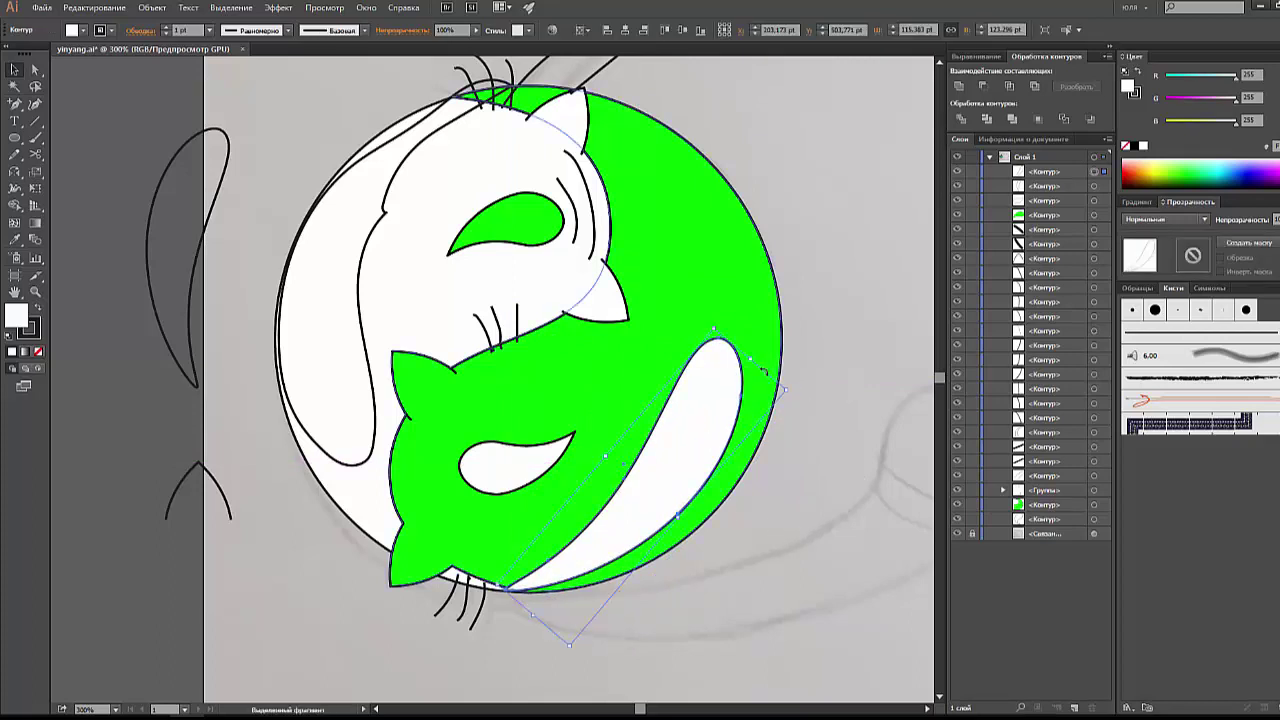
left_click_drag(763, 371, 816, 477)
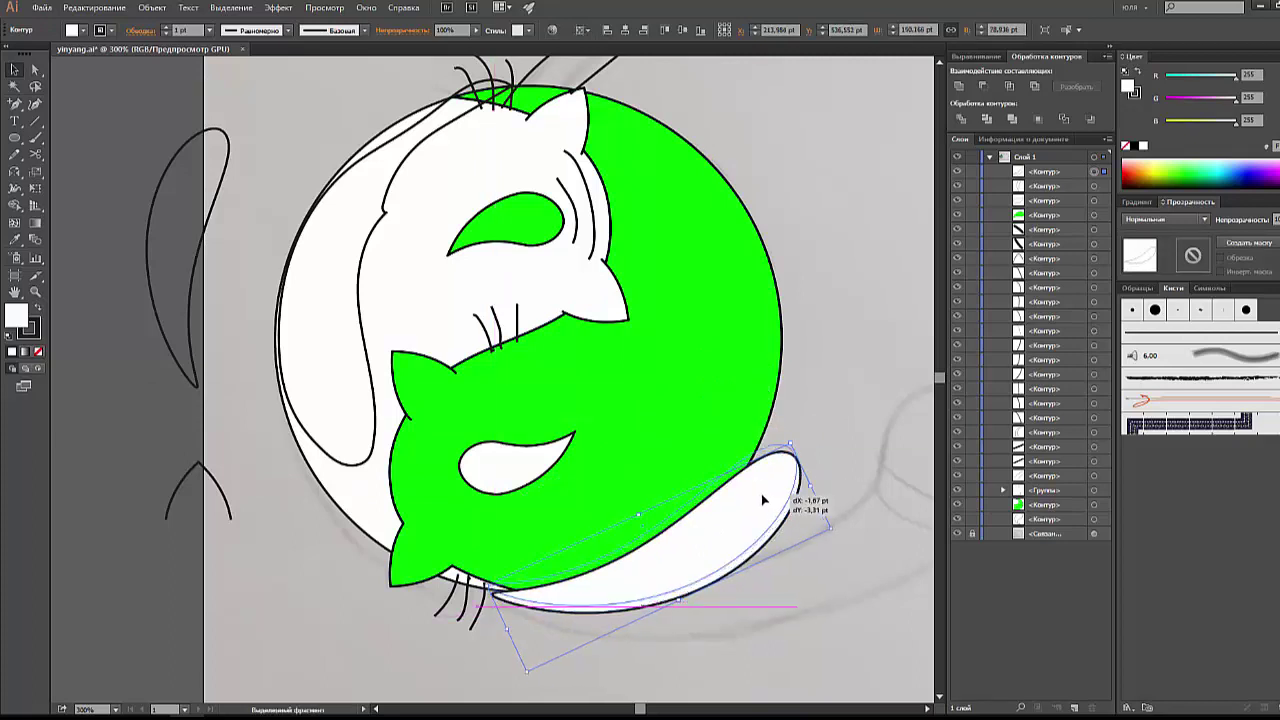
left_click_drag(813, 475, 865, 561)
left_click(865, 561)
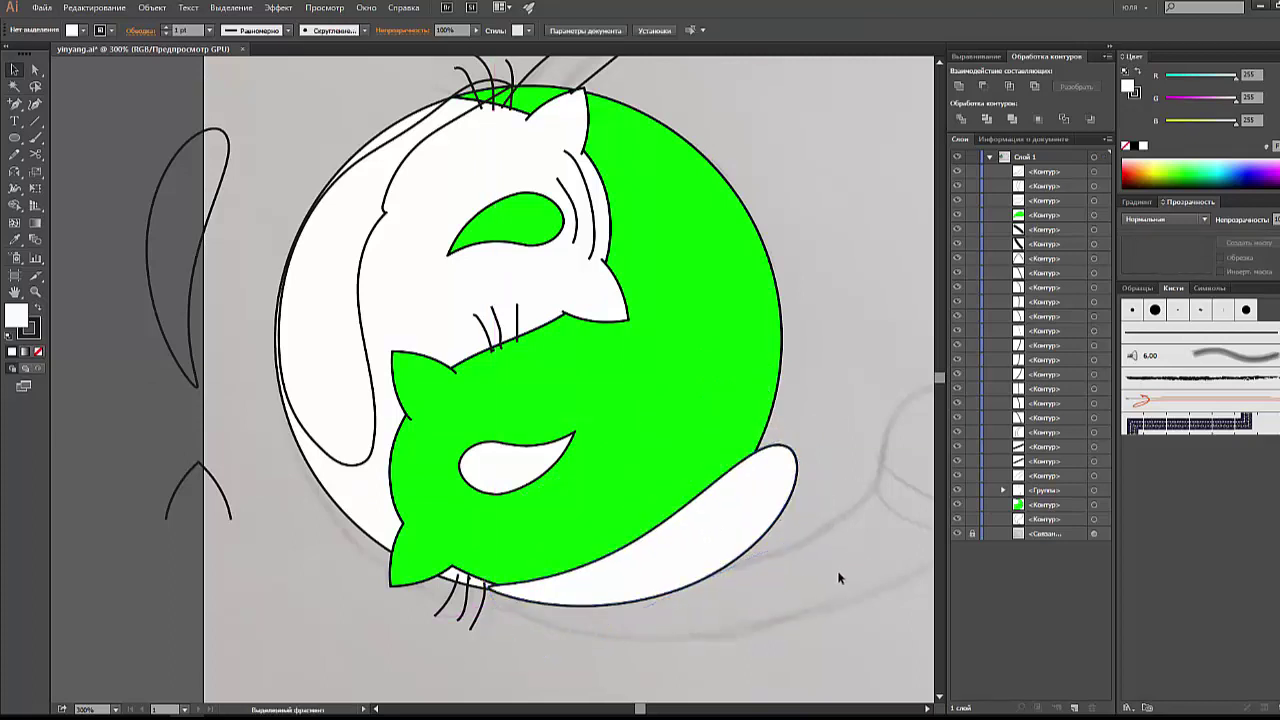
Step: Delete the leftover white crescent shape
scroll(836, 573, "up", 1)
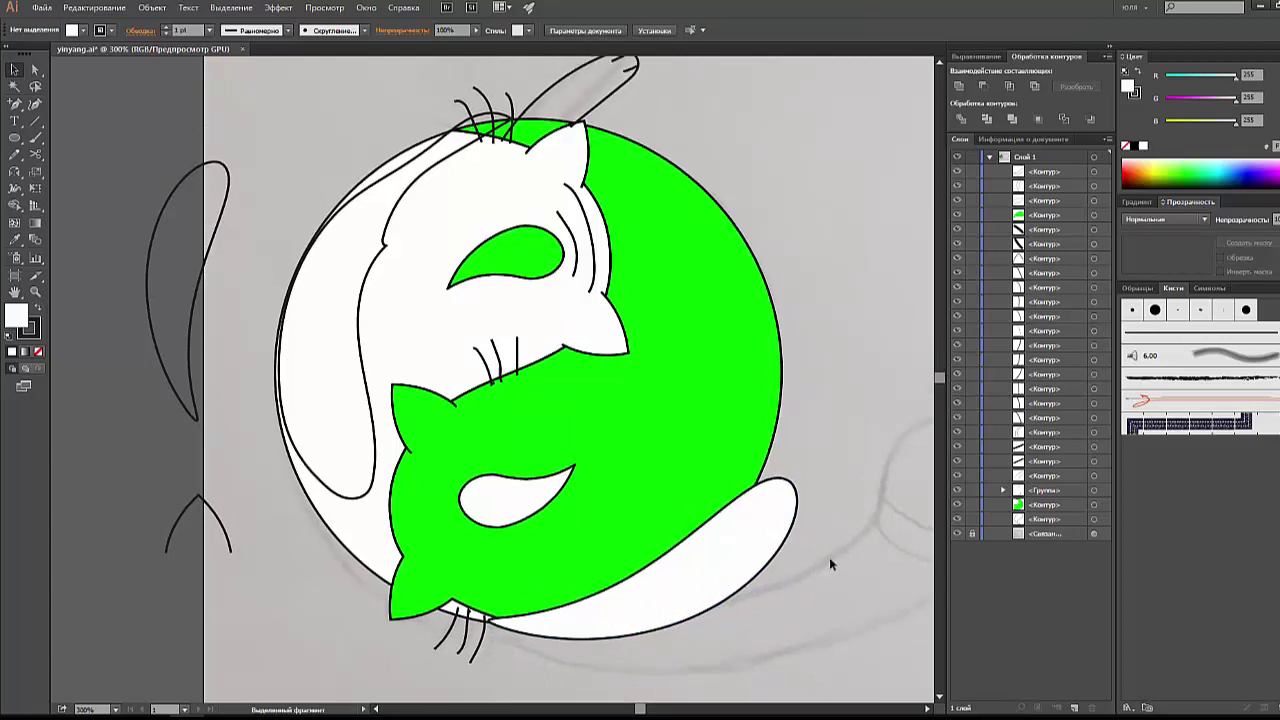
left_click(363, 330)
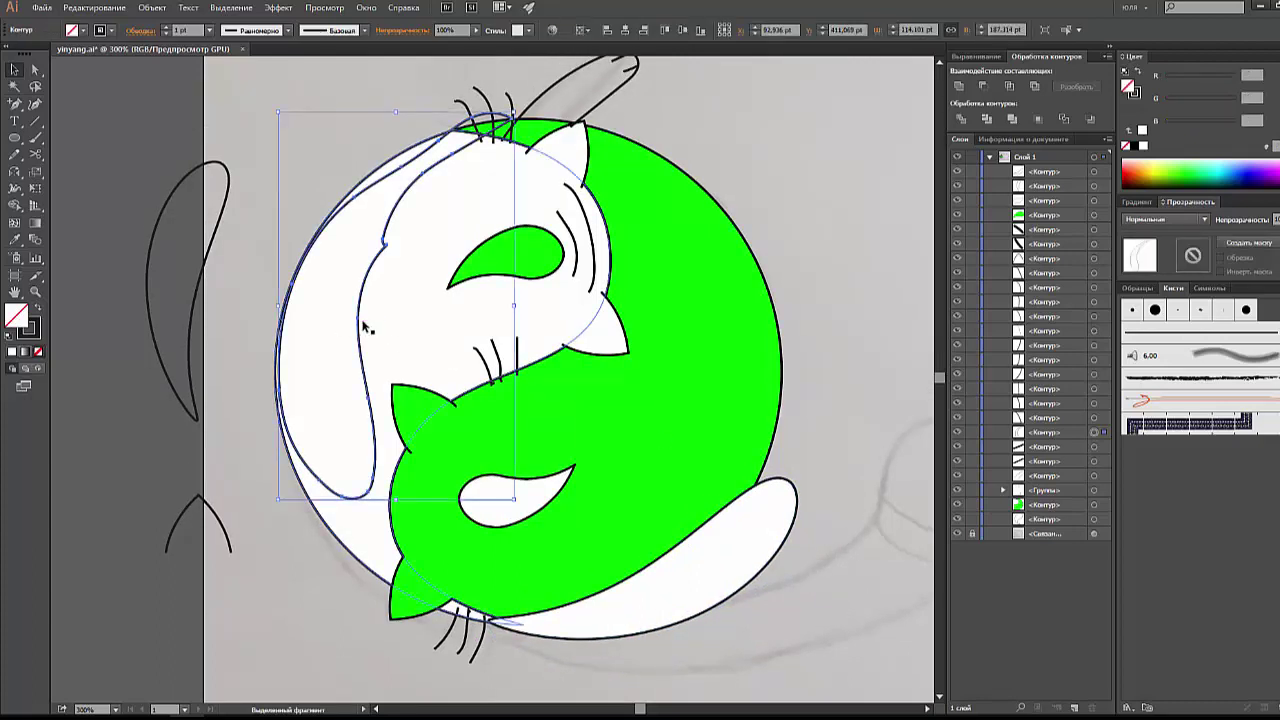
key("Delete")
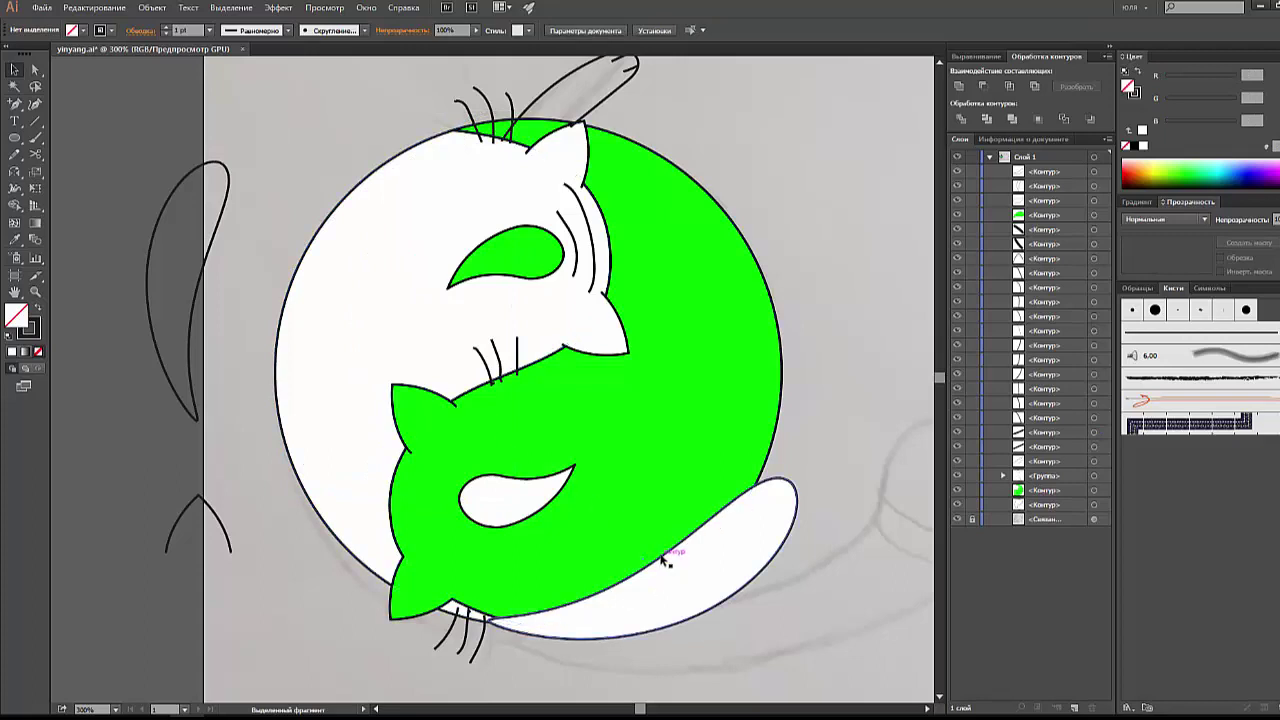
Step: Try a mirrored copy of the white tail at the upper left, then delete it
left_click(681, 562)
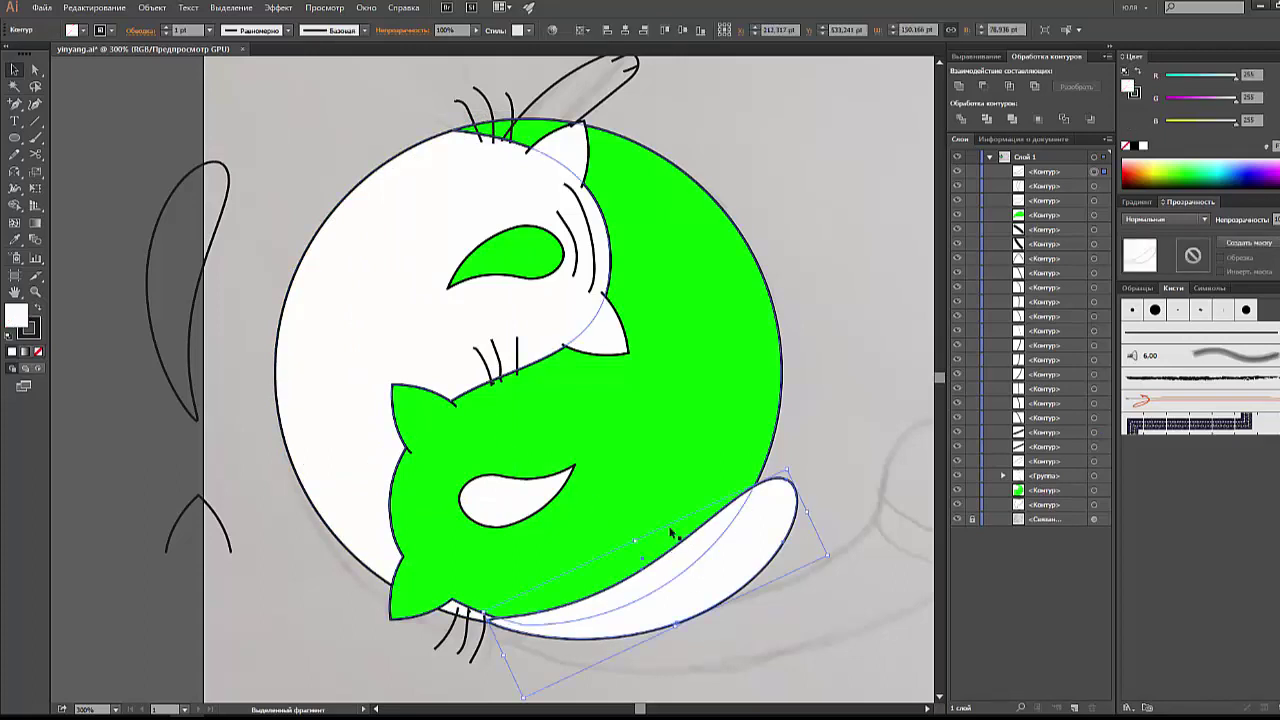
key("o")
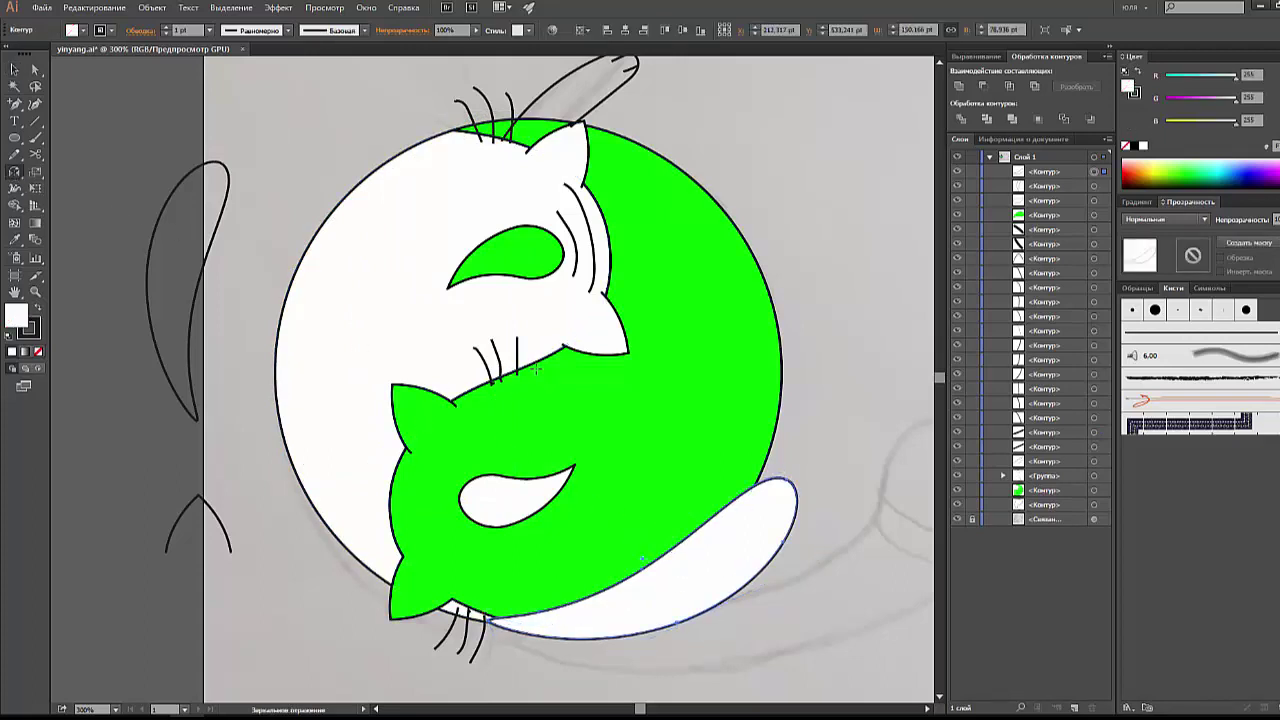
mouse_move(537, 368)
left_mouse_down()
mouse_move(660, 583)
mouse_move(405, 285)
left_mouse_up()
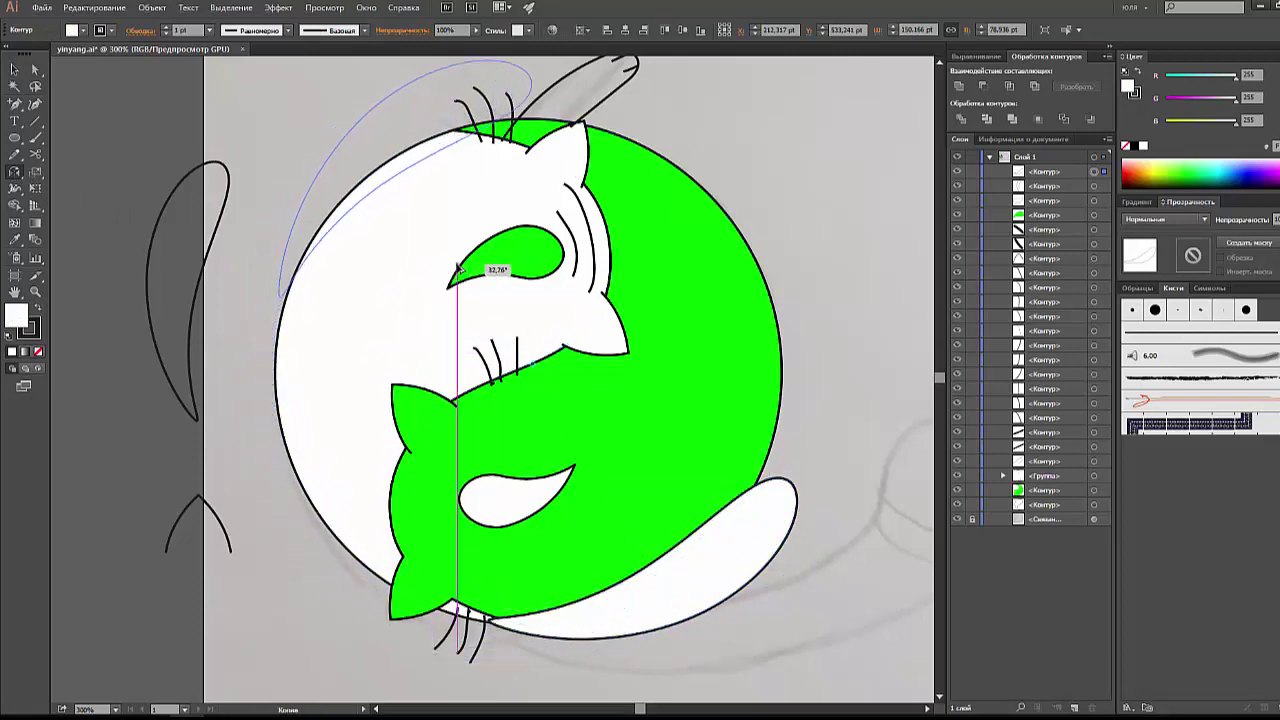
left_click_drag(405, 285, 452, 265)
scroll(452, 265, "up", 1)
scroll(443, 271, "up", 1)
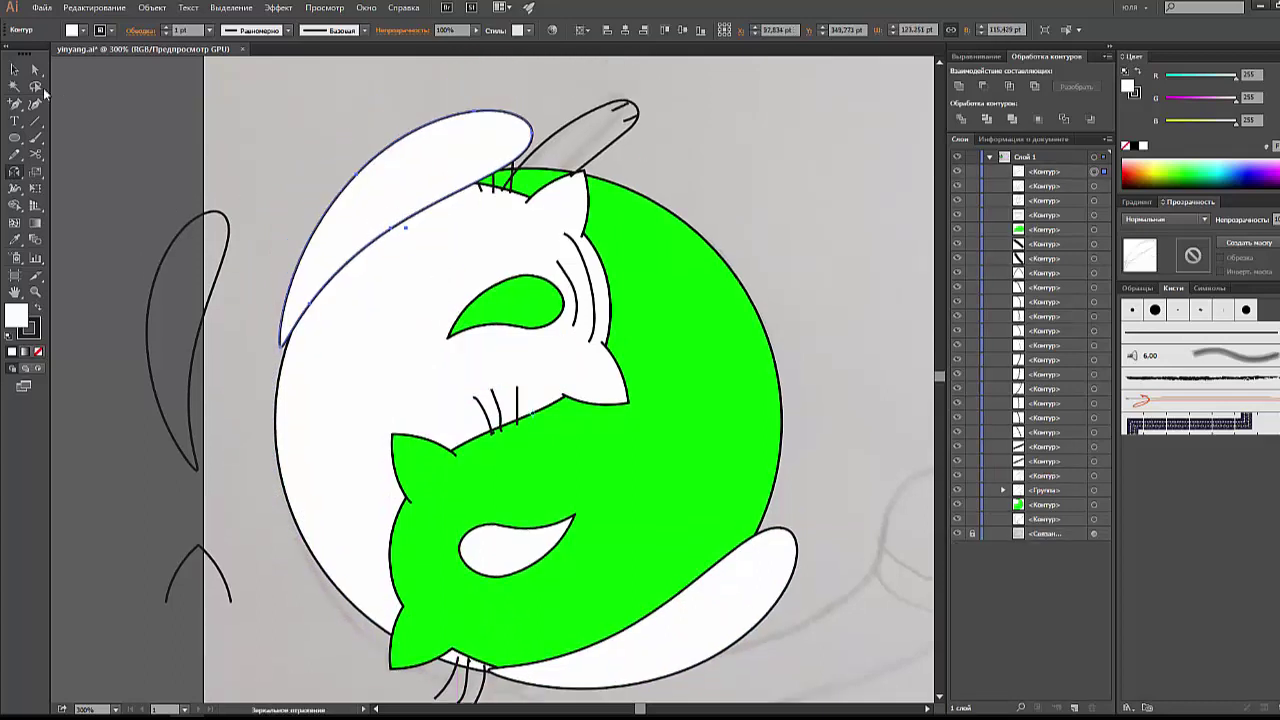
left_click(15, 70)
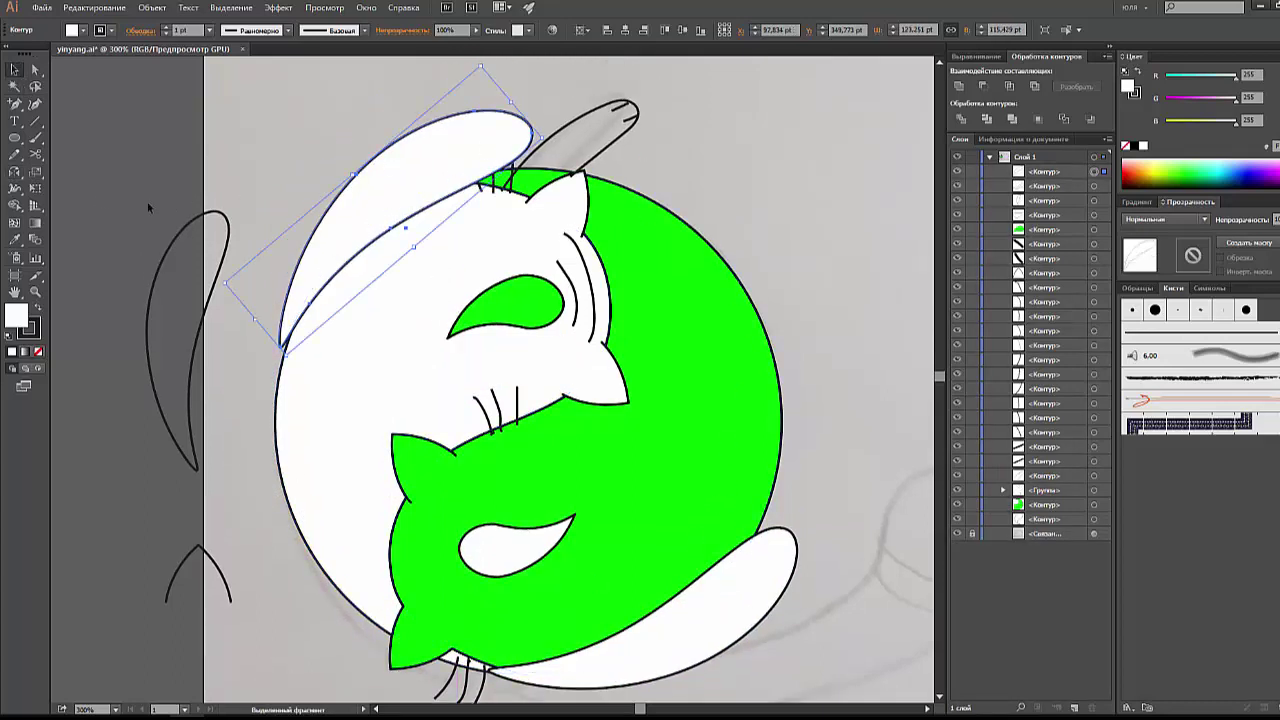
left_click(17, 173)
left_click(75, 172)
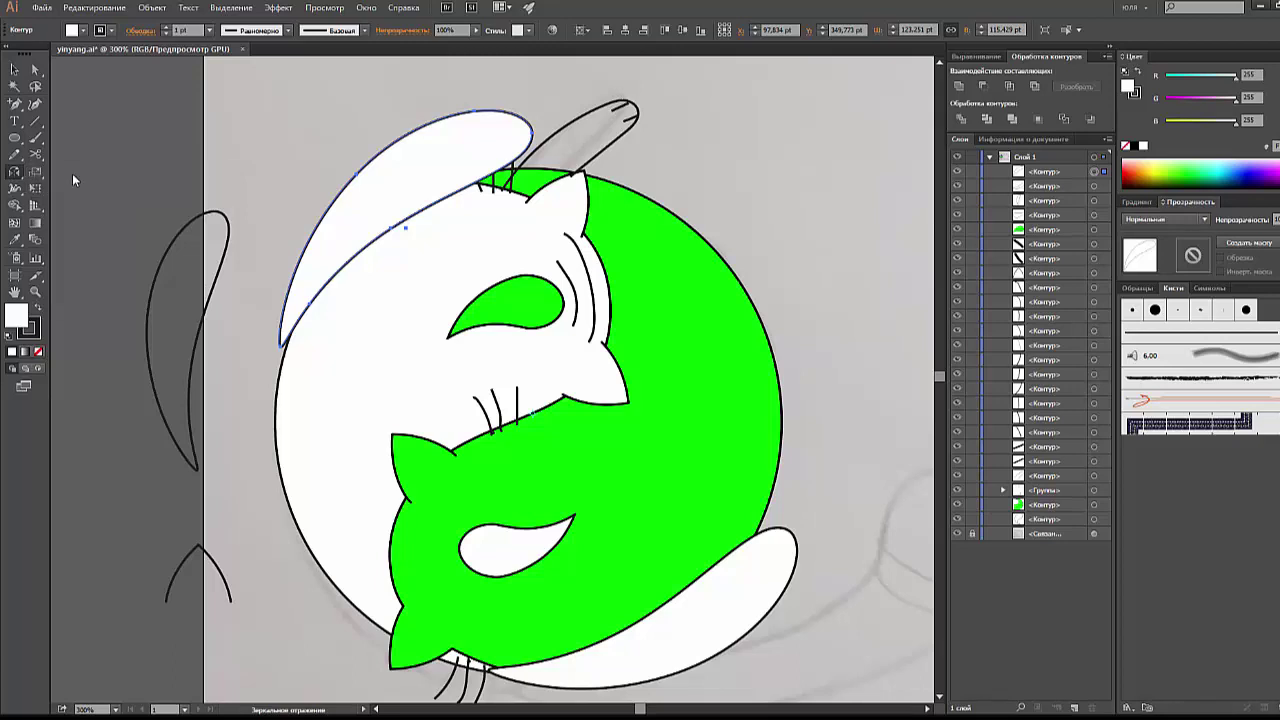
key("v")
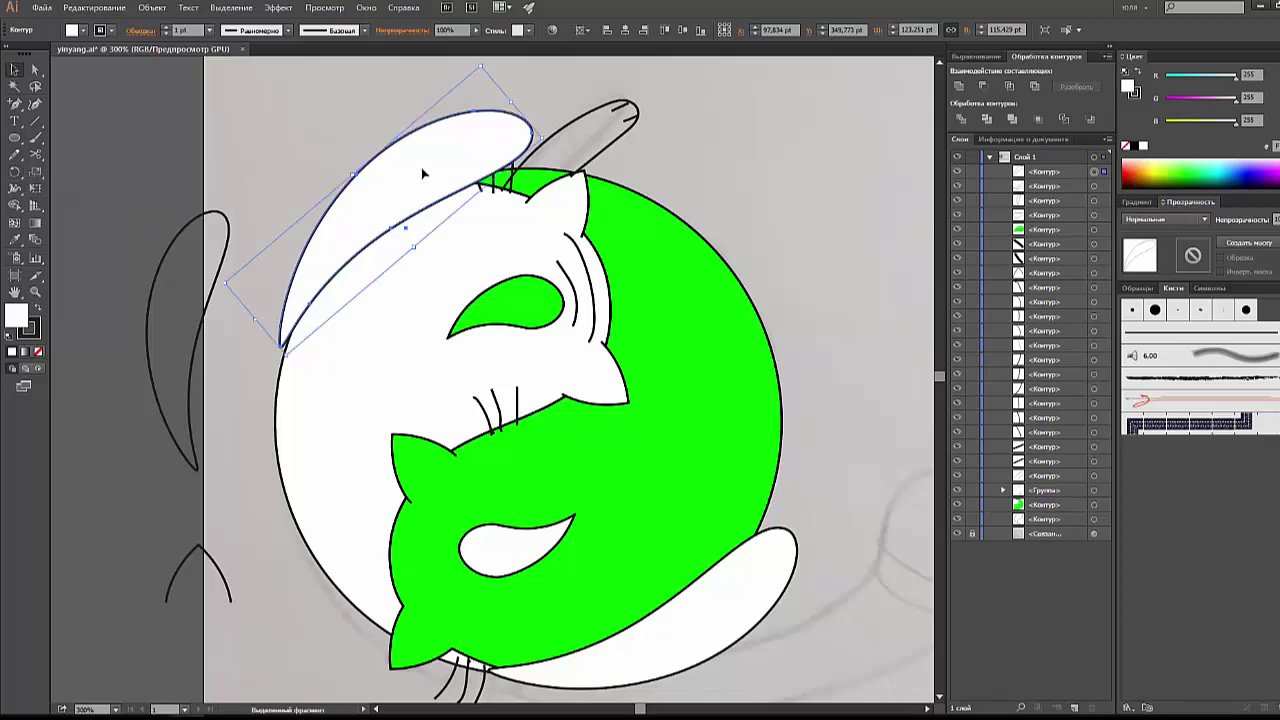
key("Delete")
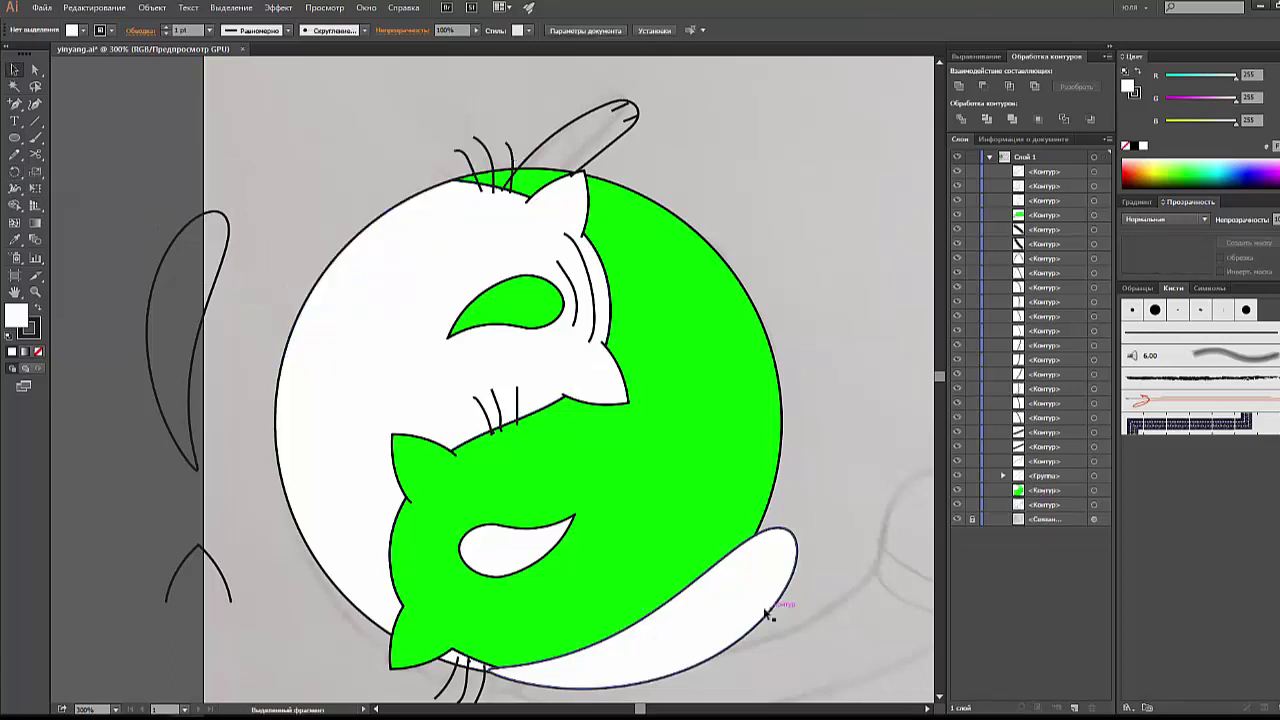
Step: Rotate a copy of the bottom white tail about 144° to the circle's upper left
left_click(760, 614)
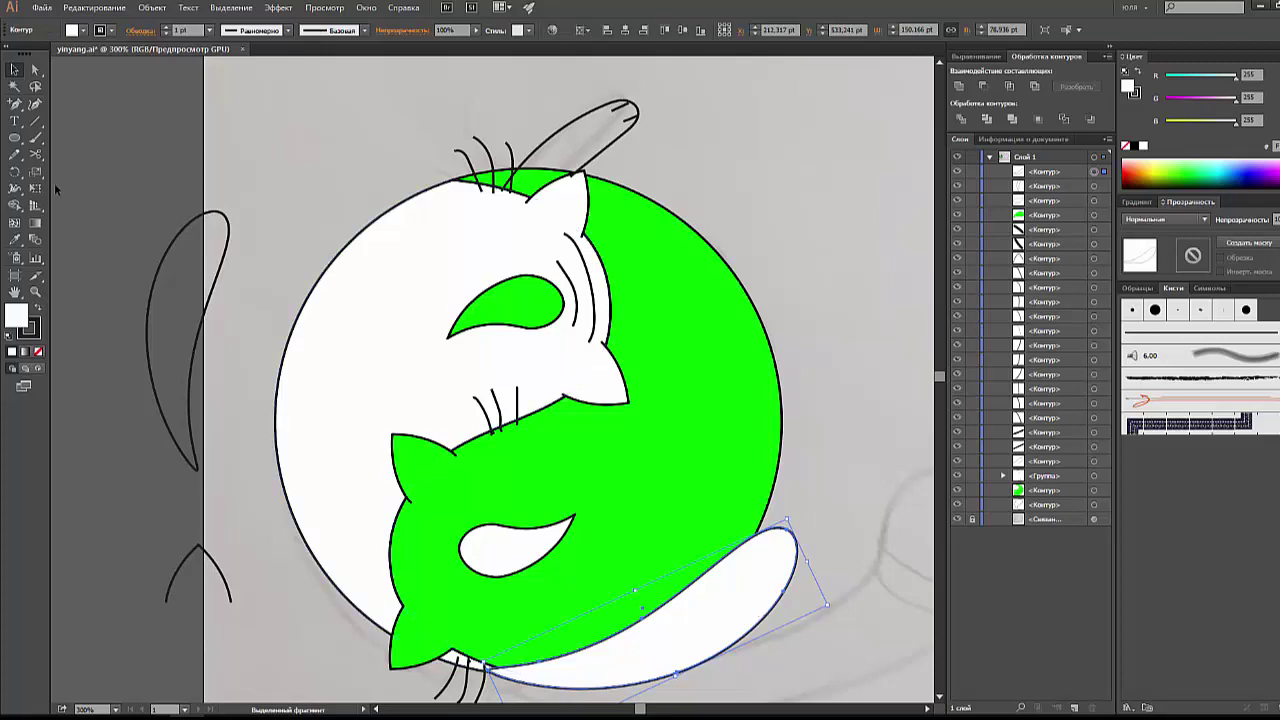
left_click(17, 173)
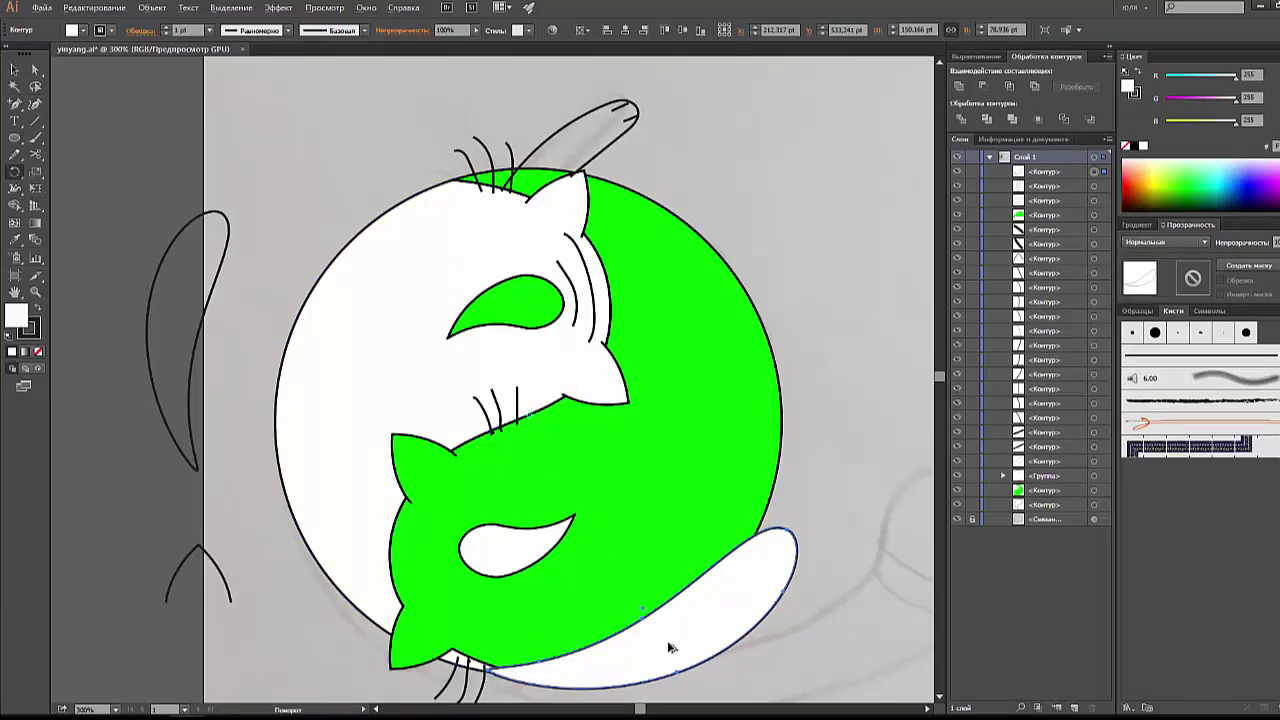
mouse_move(671, 647)
left_mouse_down()
mouse_move(533, 175)
mouse_move(296, 252)
mouse_move(345, 248)
left_mouse_up()
key("v")
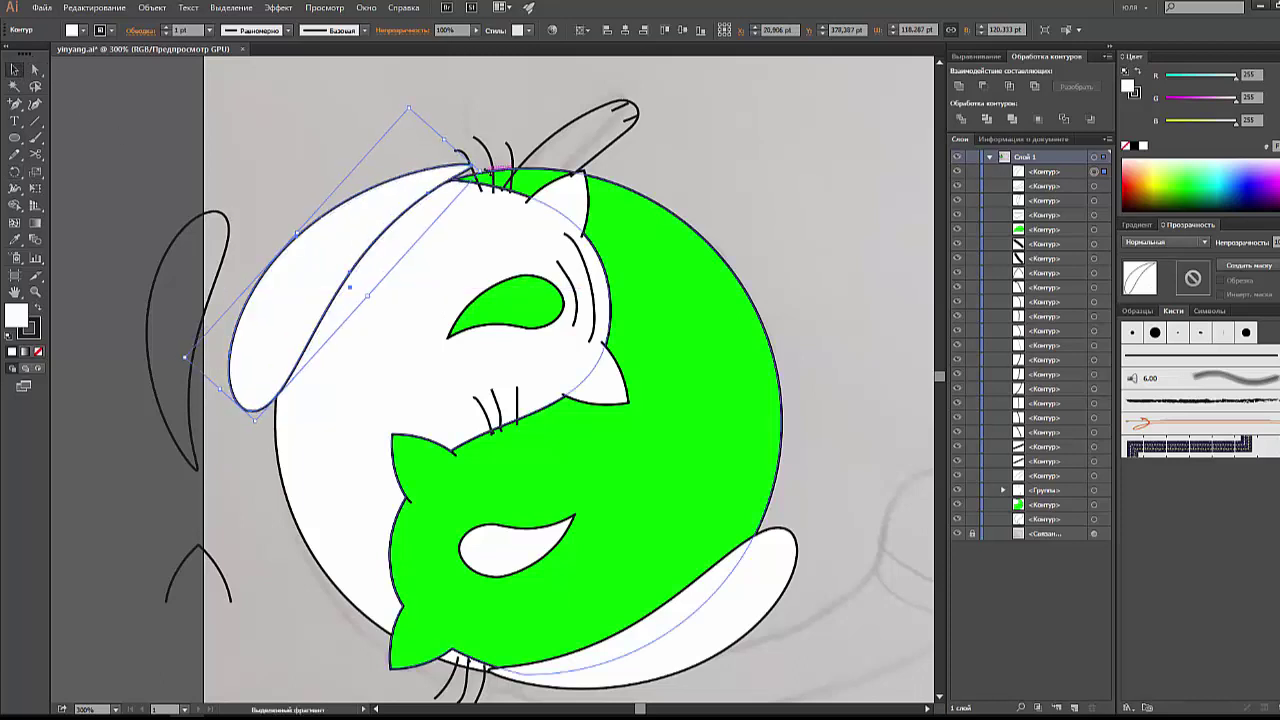
Step: Turn the upper-left tail slightly and fill it with the green half's colour
left_click_drag(181, 361, 172, 347)
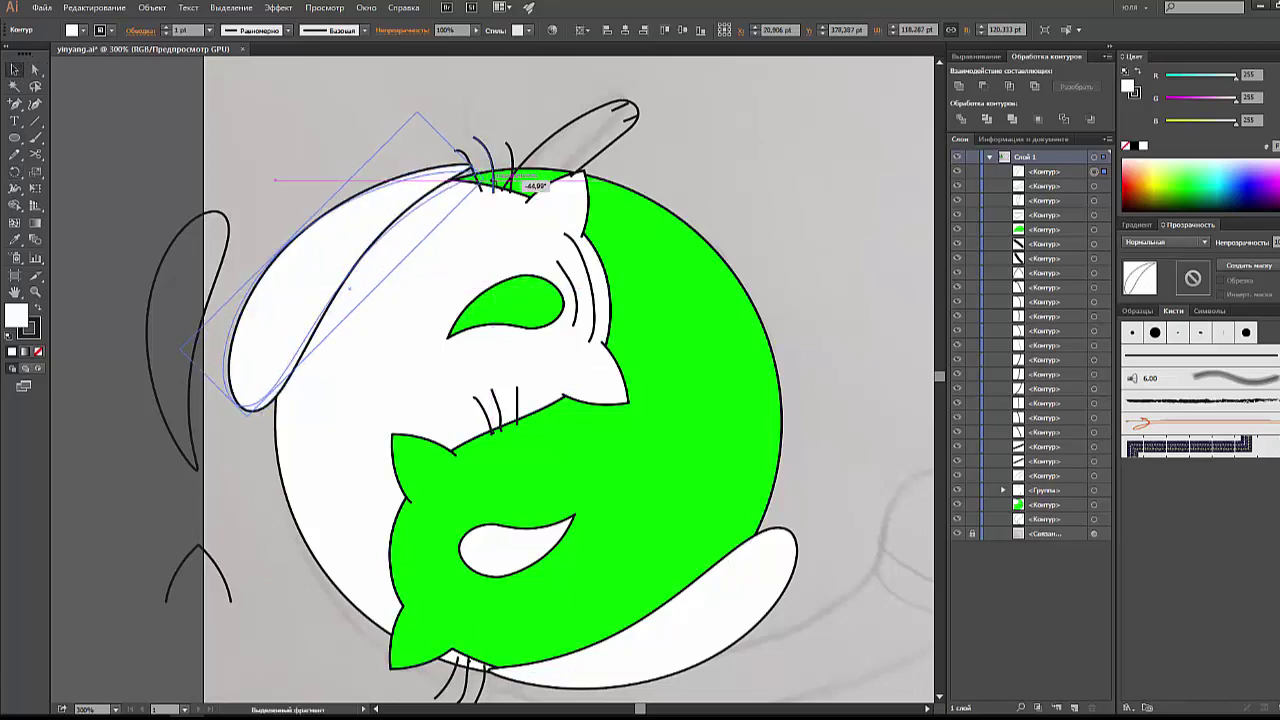
left_click(17, 238)
left_click(665, 303)
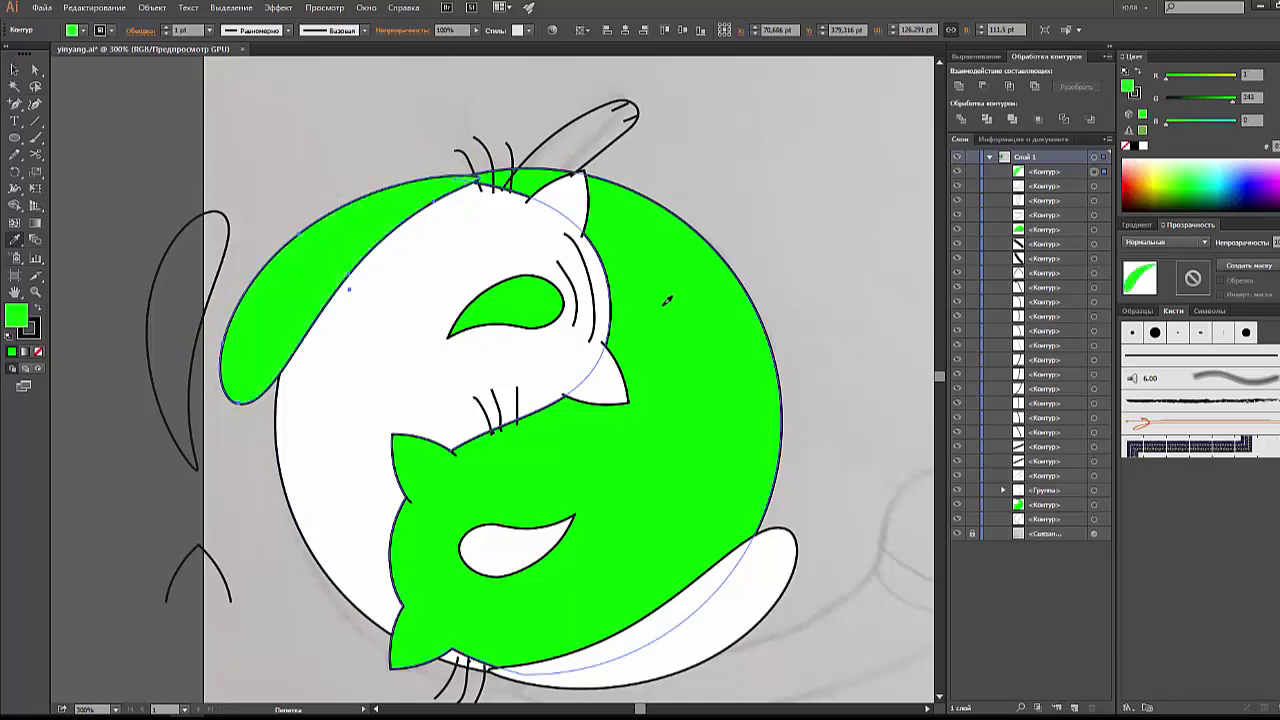
left_click(15, 70)
left_click(142, 88)
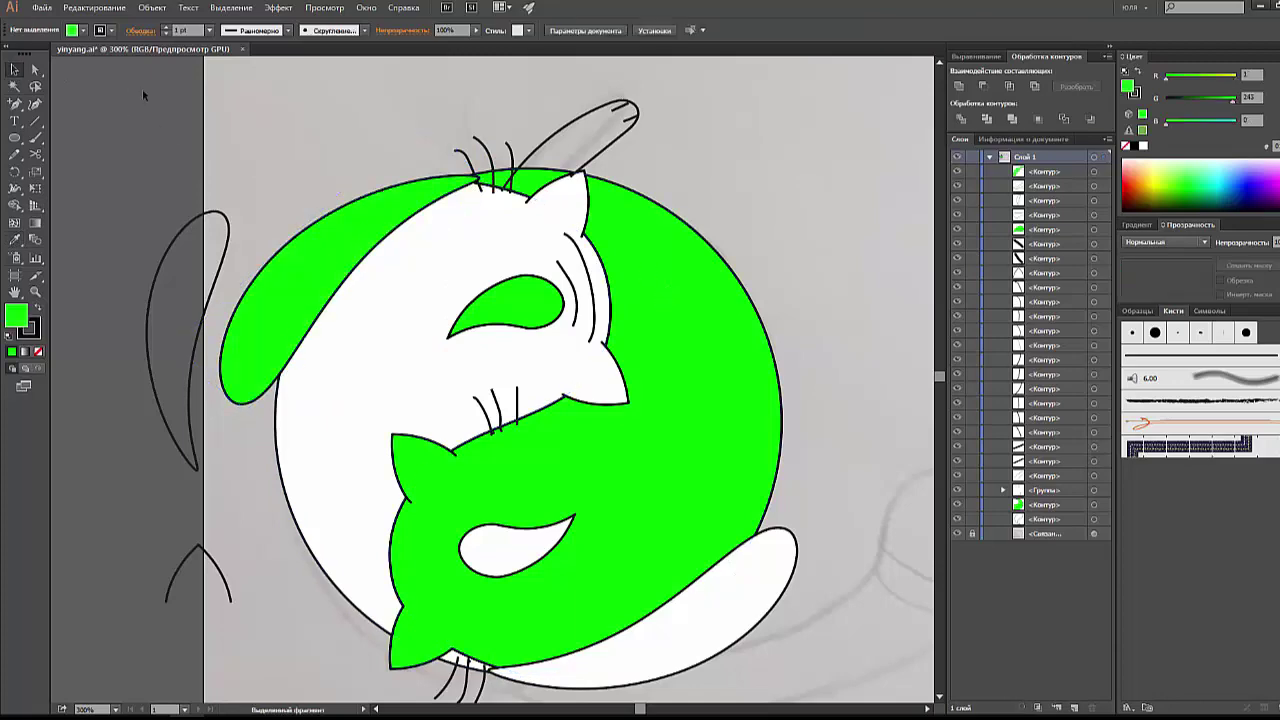
Step: Fit the green tail snugly along the circle's upper-left edge
left_click_drag(337, 165, 300, 132)
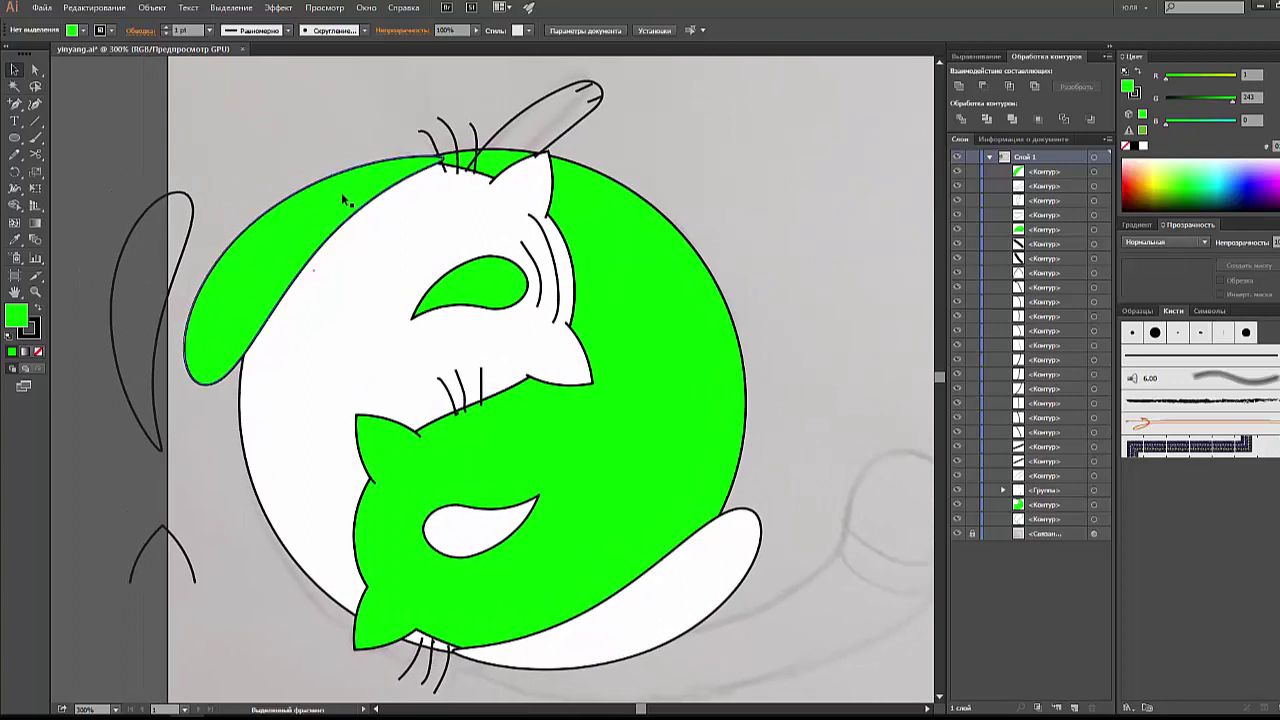
left_click_drag(341, 192, 324, 198)
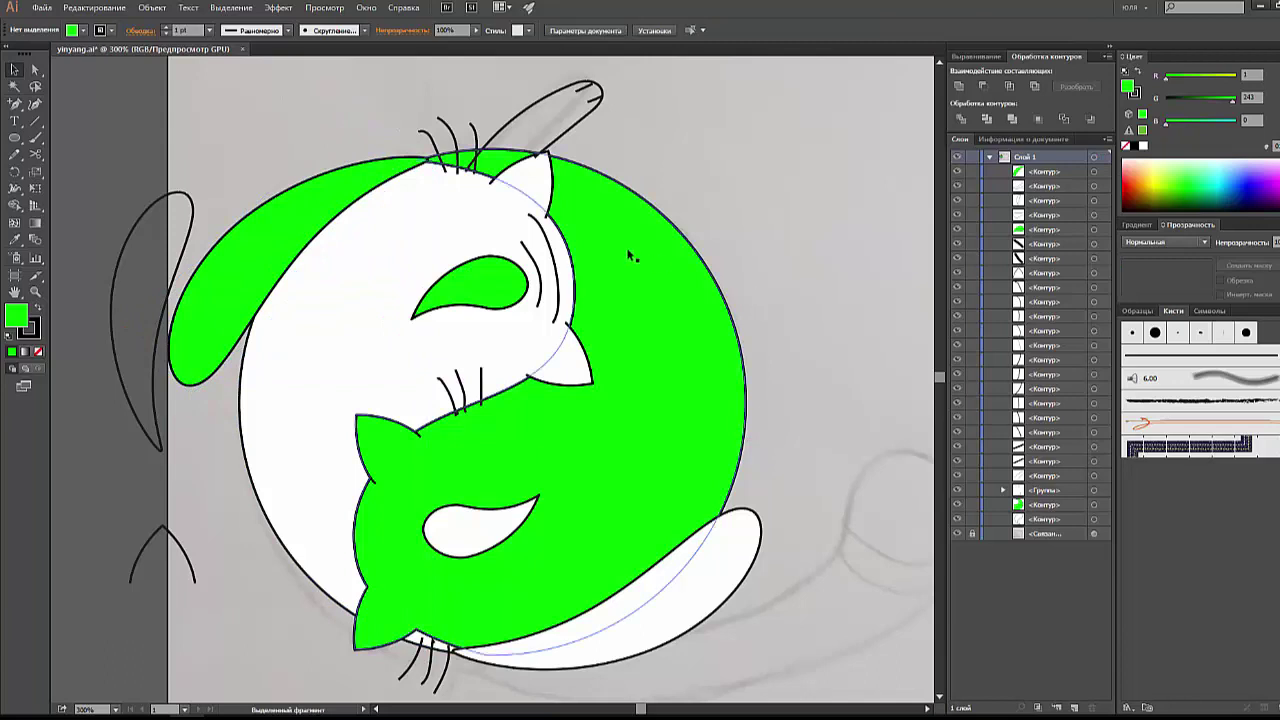
left_click_drag(329, 206, 327, 208)
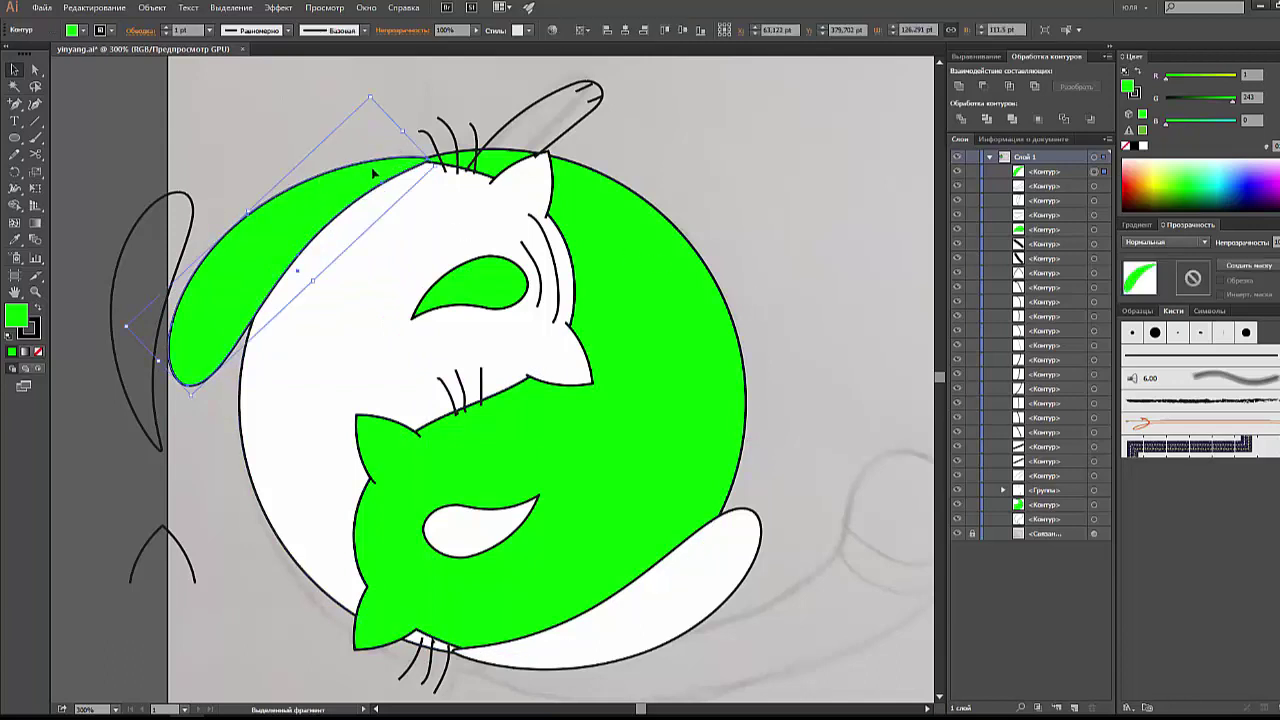
left_click(641, 237)
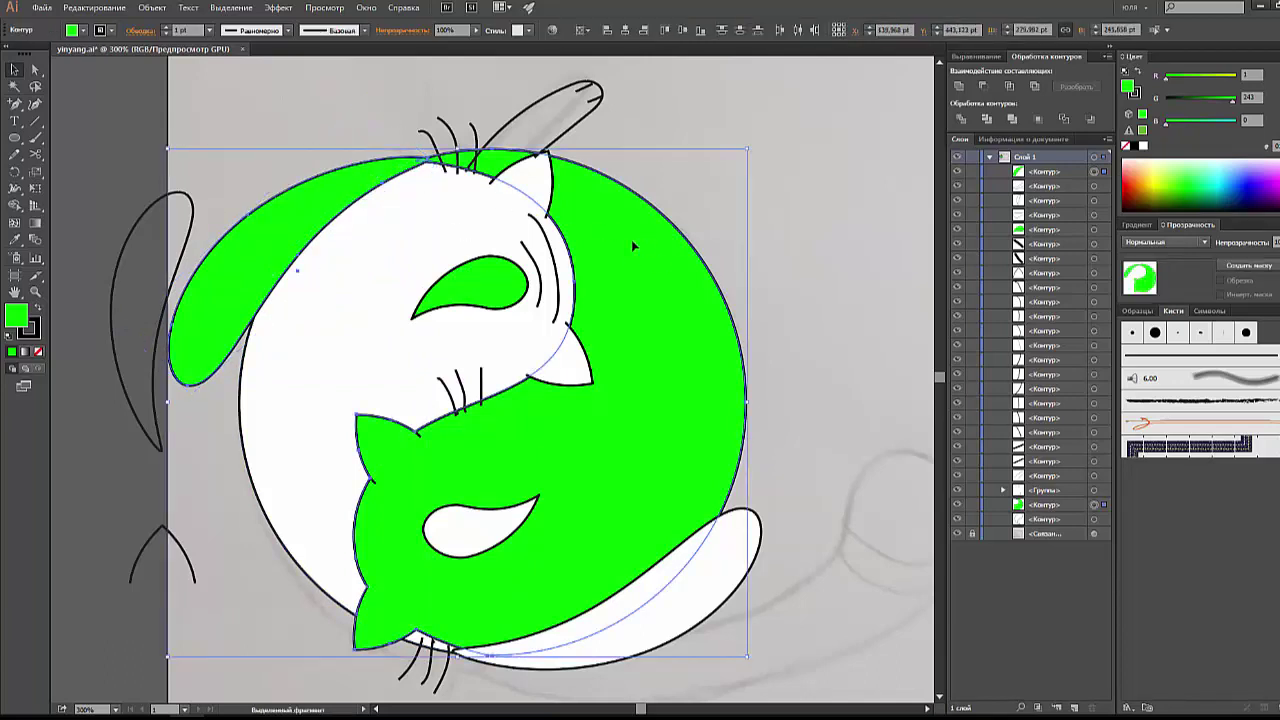
left_click(719, 201)
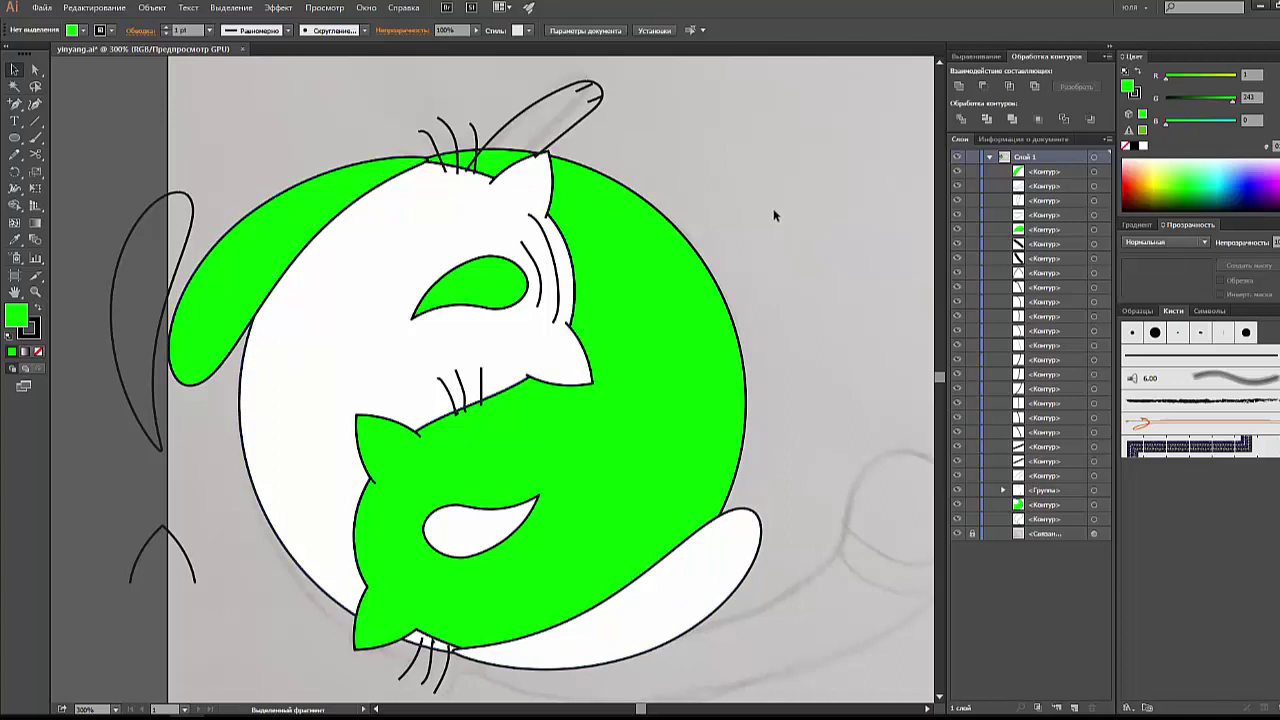
left_click(233, 256)
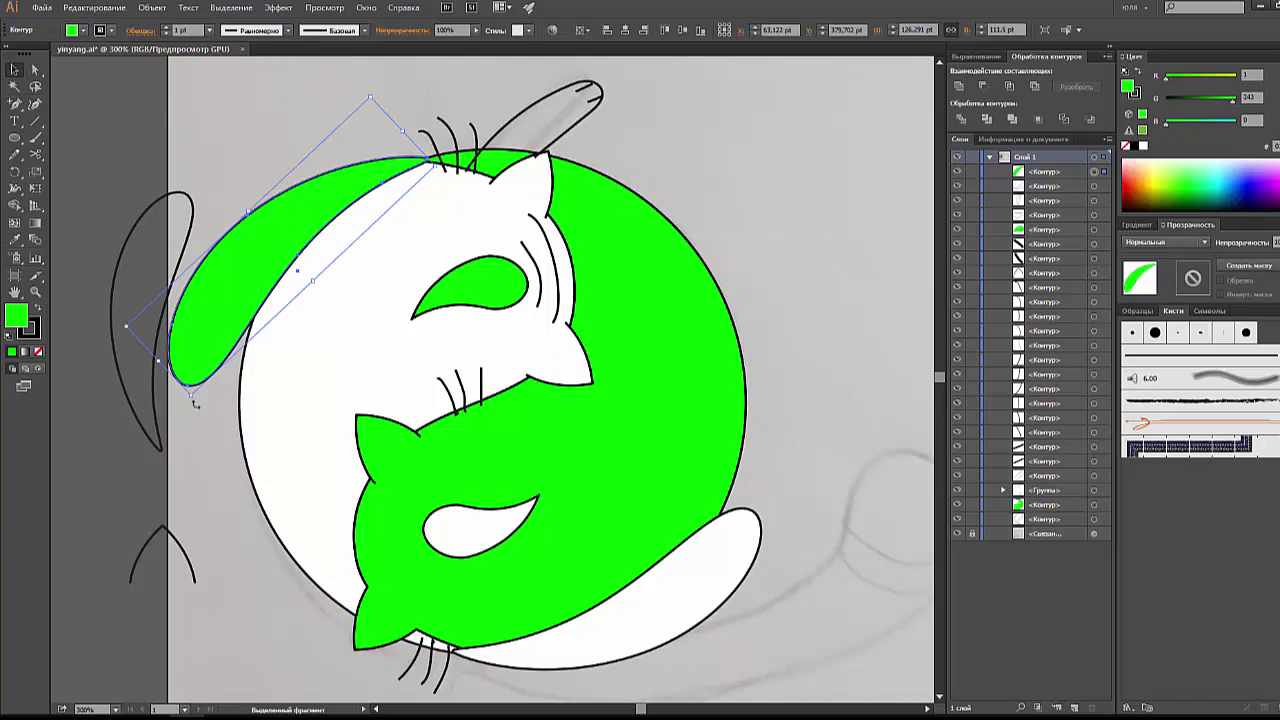
mouse_move(195, 403)
left_mouse_down()
mouse_move(272, 322)
mouse_move(258, 323)
left_mouse_up()
left_click(208, 274)
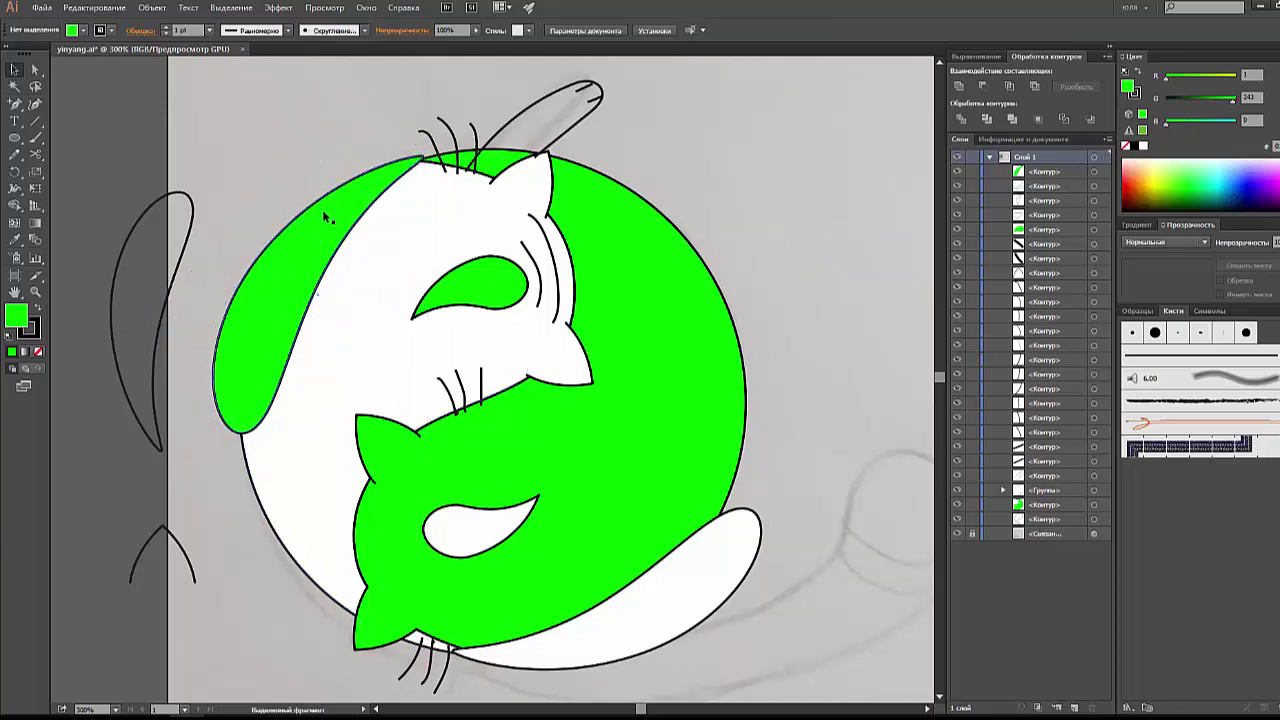
Step: Raise the bottom white tail by about 8 pt
left_click(779, 520)
left_click_drag(738, 554, 738, 530)
left_click(843, 517)
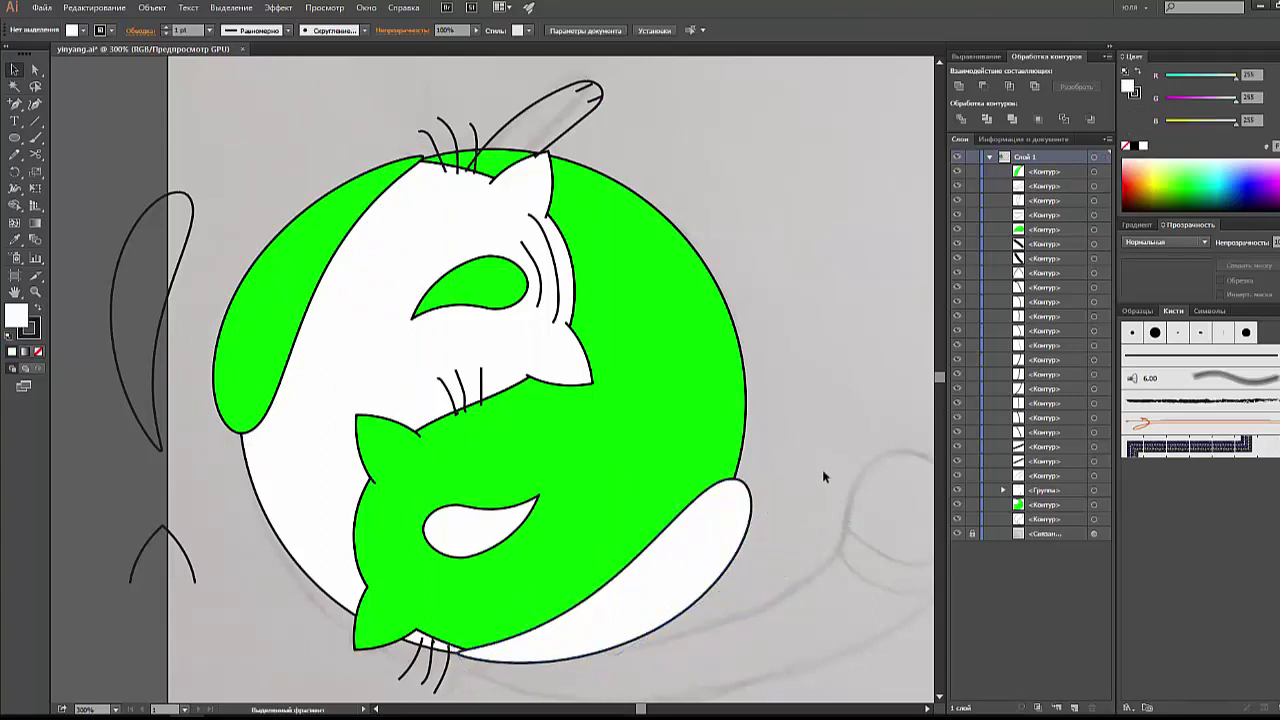
Step: Zoom in and rotate the green tail until its tip touches the top outline
left_click_drag(371, 126, 544, 308)
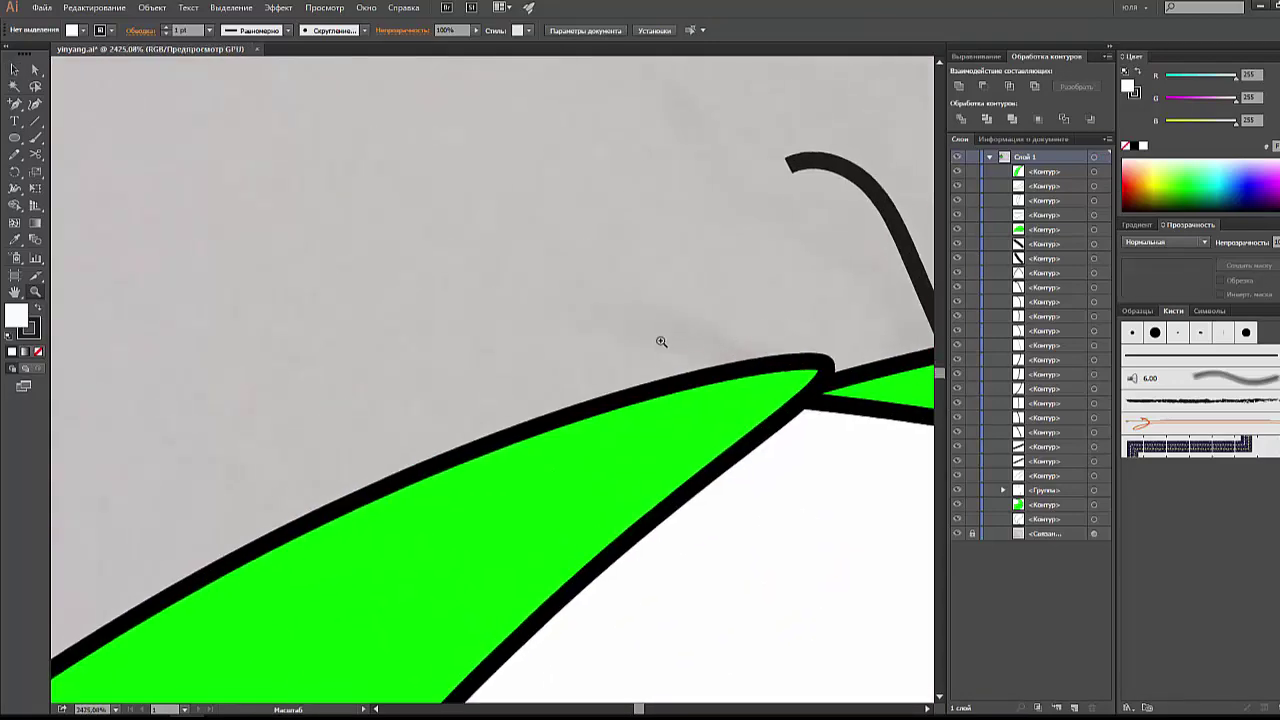
left_click(545, 312)
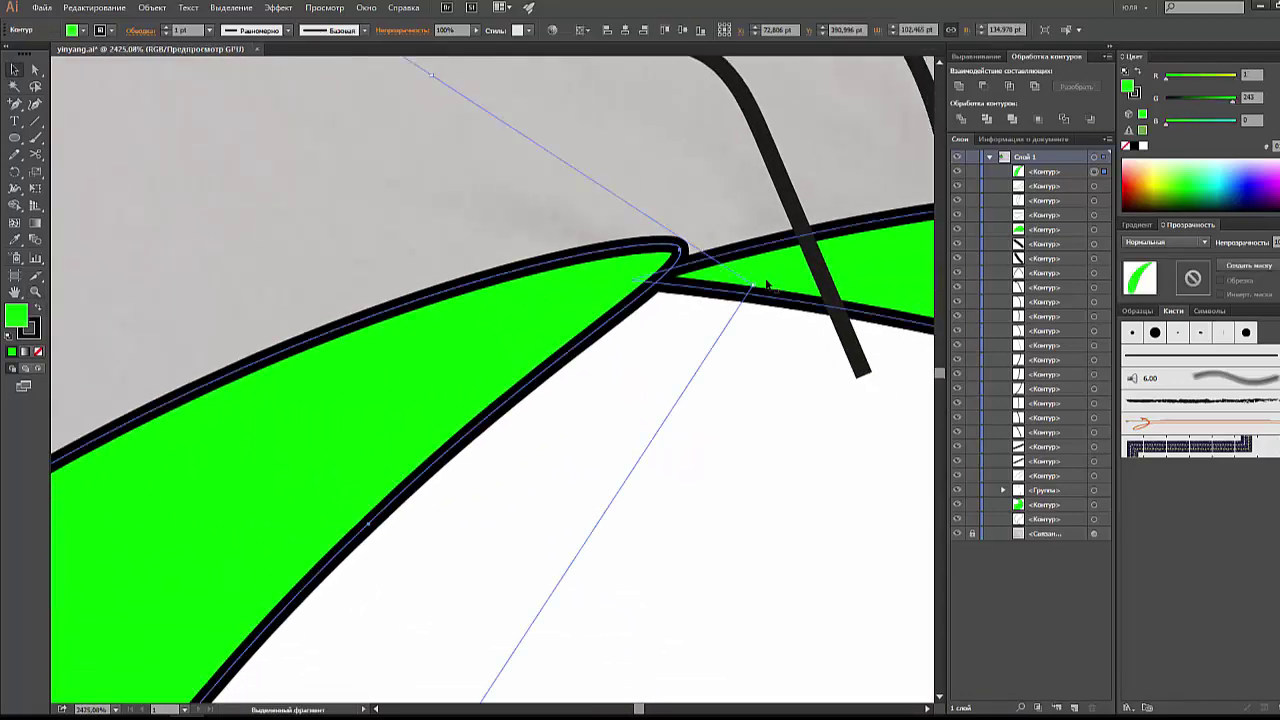
left_click_drag(762, 286, 771, 312)
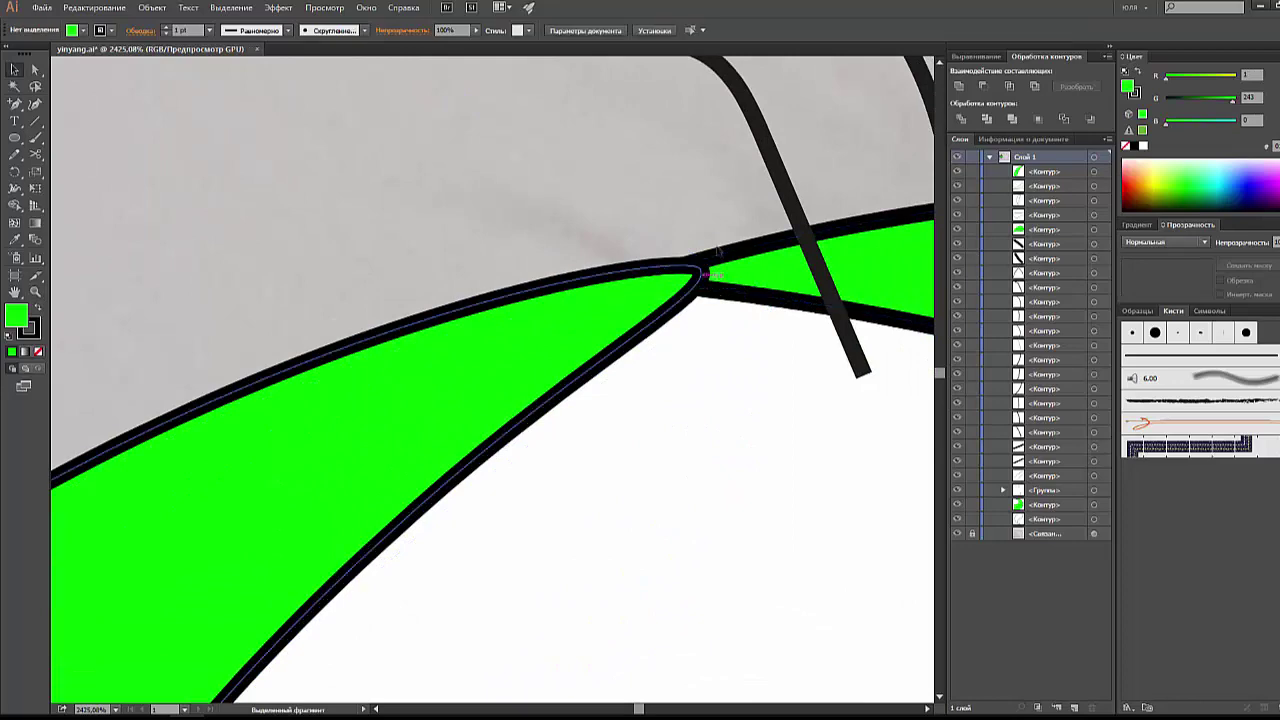
key("ctrl+shift+a")
Step: Zoom to 300% and select the green tail's path for point editing
scroll(715, 244, "down", 8)
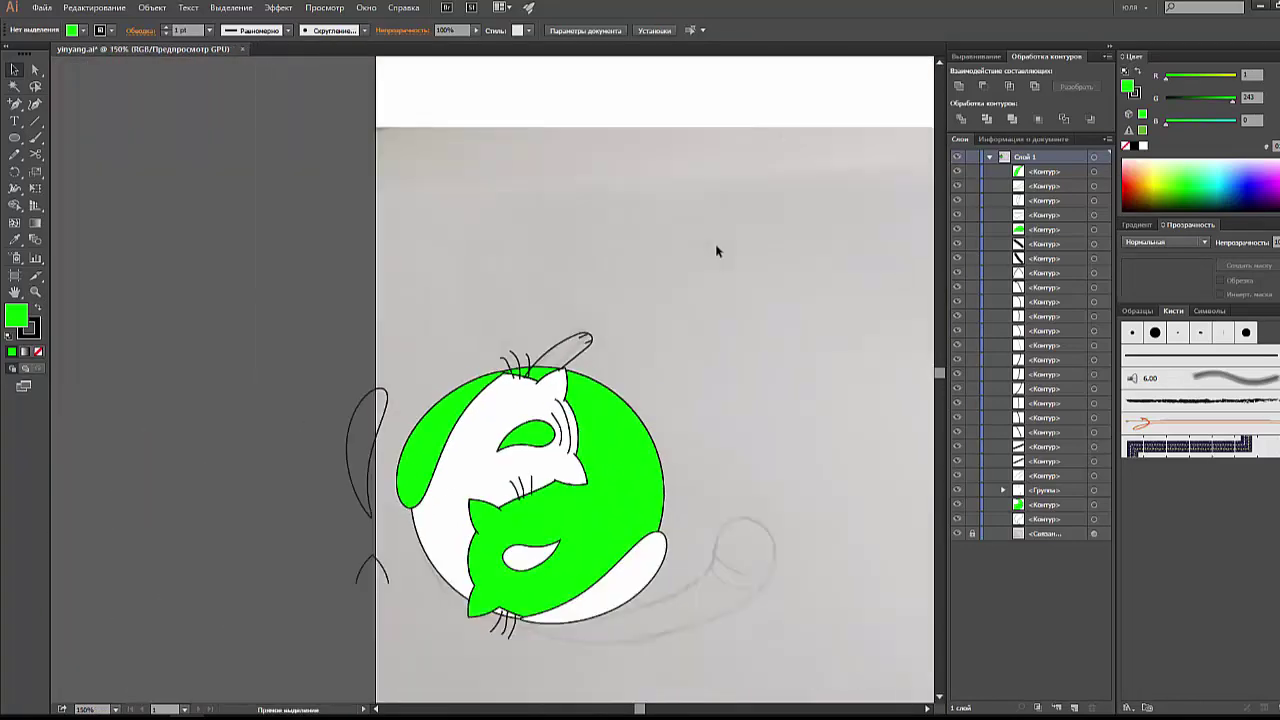
left_click_drag(697, 449, 690, 394)
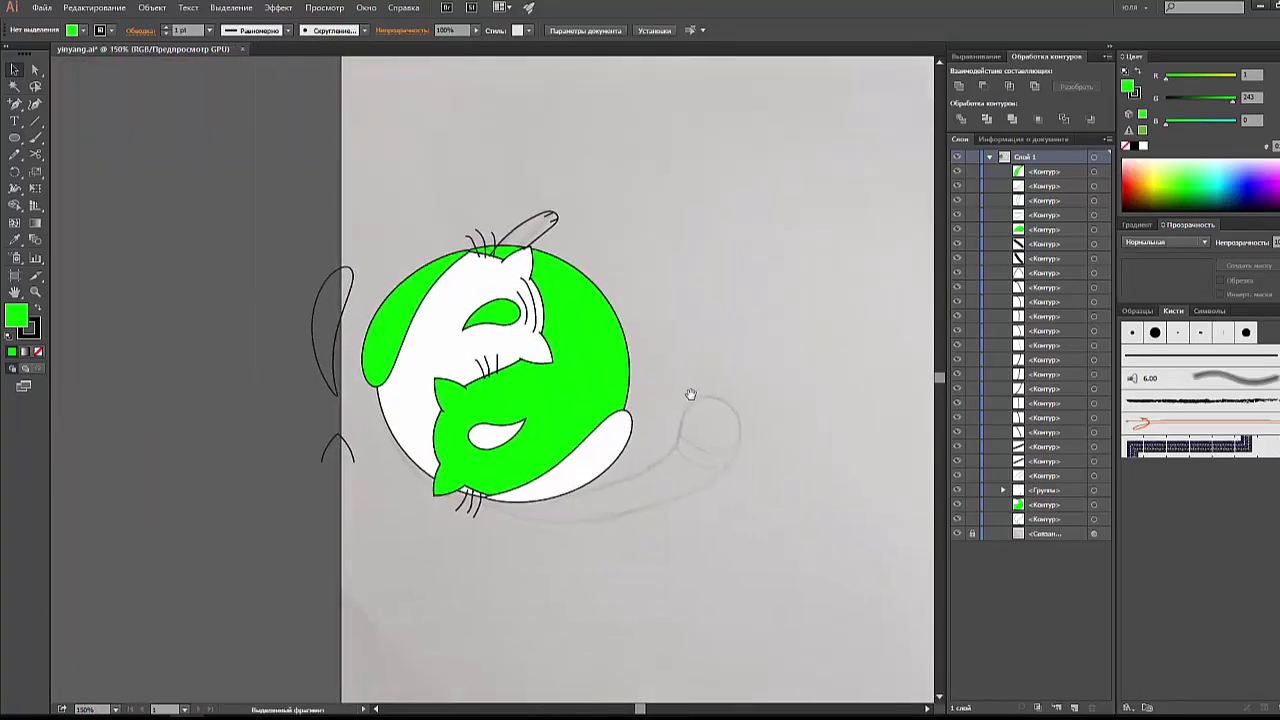
key("ctrl+equal")
key("ctrl+equal")
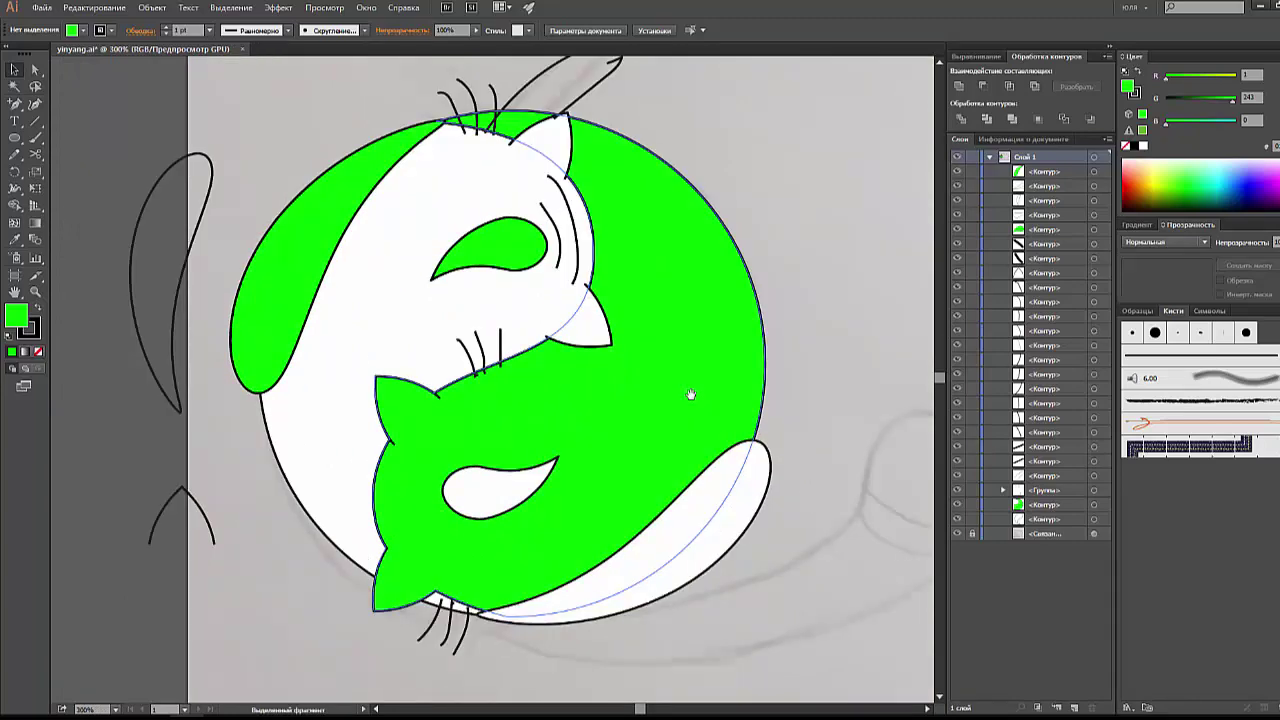
left_click_drag(343, 94, 460, 288)
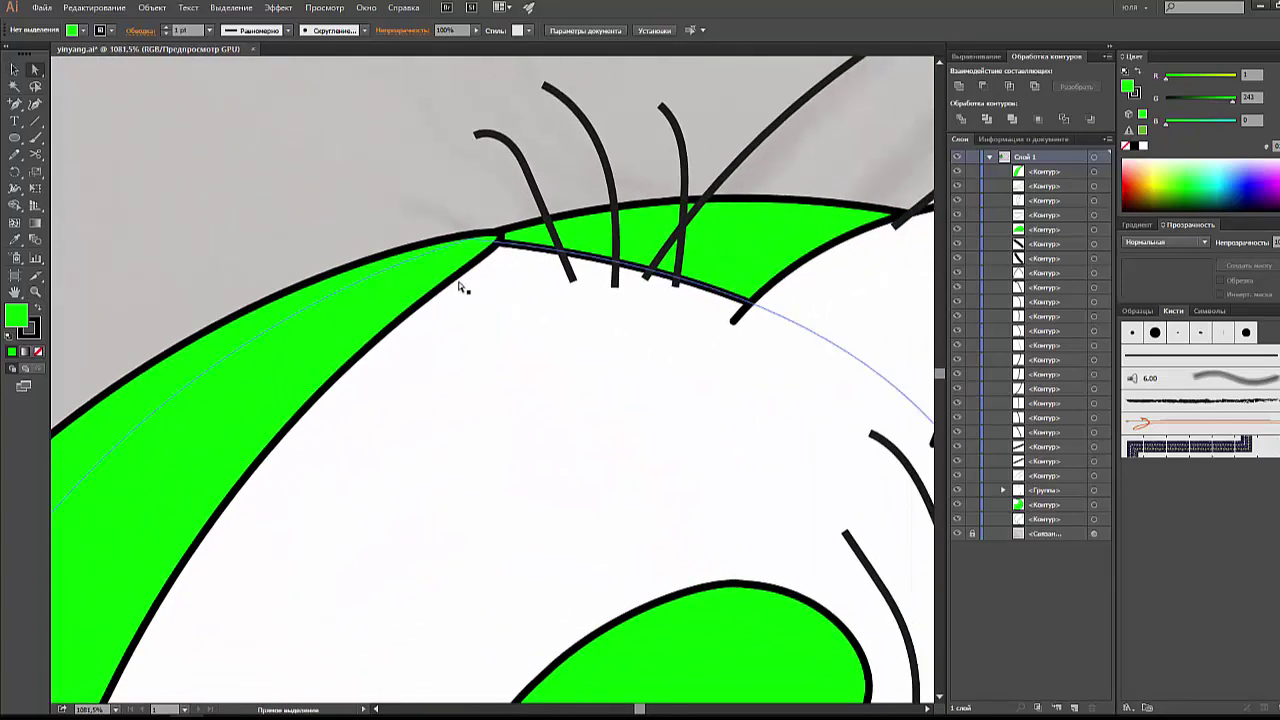
left_click(452, 278)
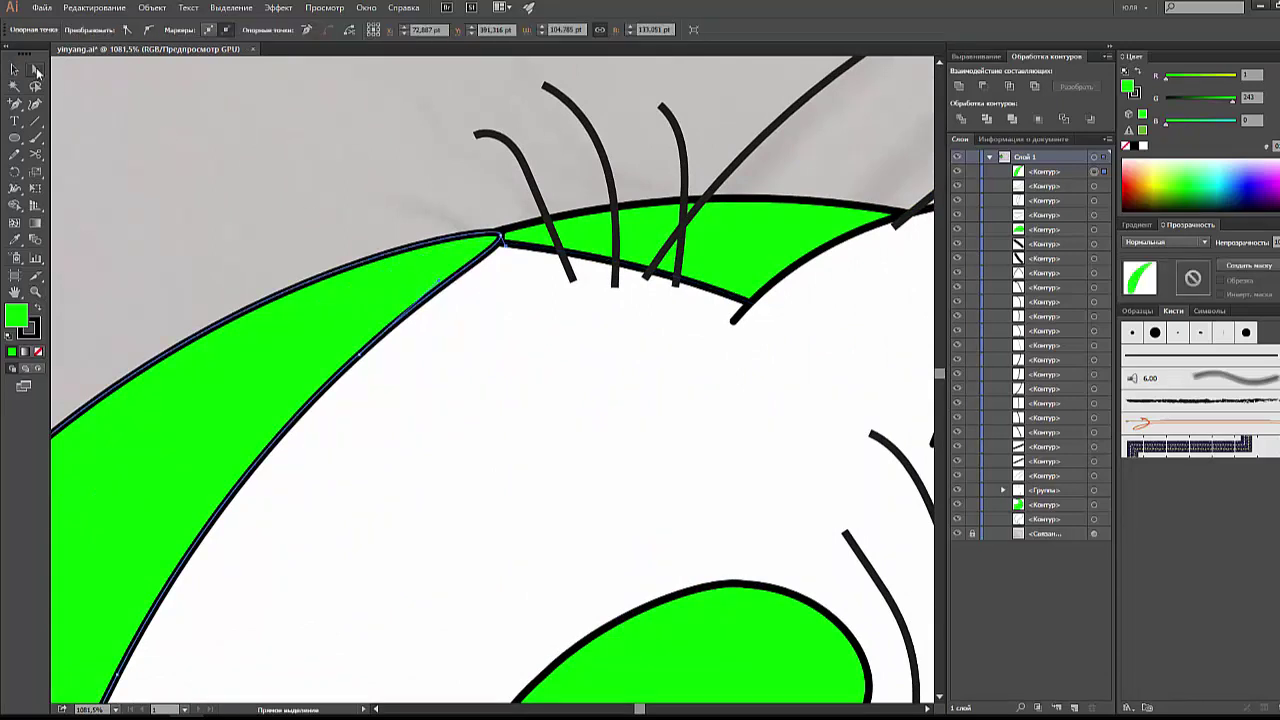
Step: Add an anchor on the green shape's edge and pull it up toward the black outline
left_click(459, 277)
mouse_move(459, 277)
left_mouse_down()
mouse_move(529, 255)
mouse_move(534, 236)
left_mouse_up()
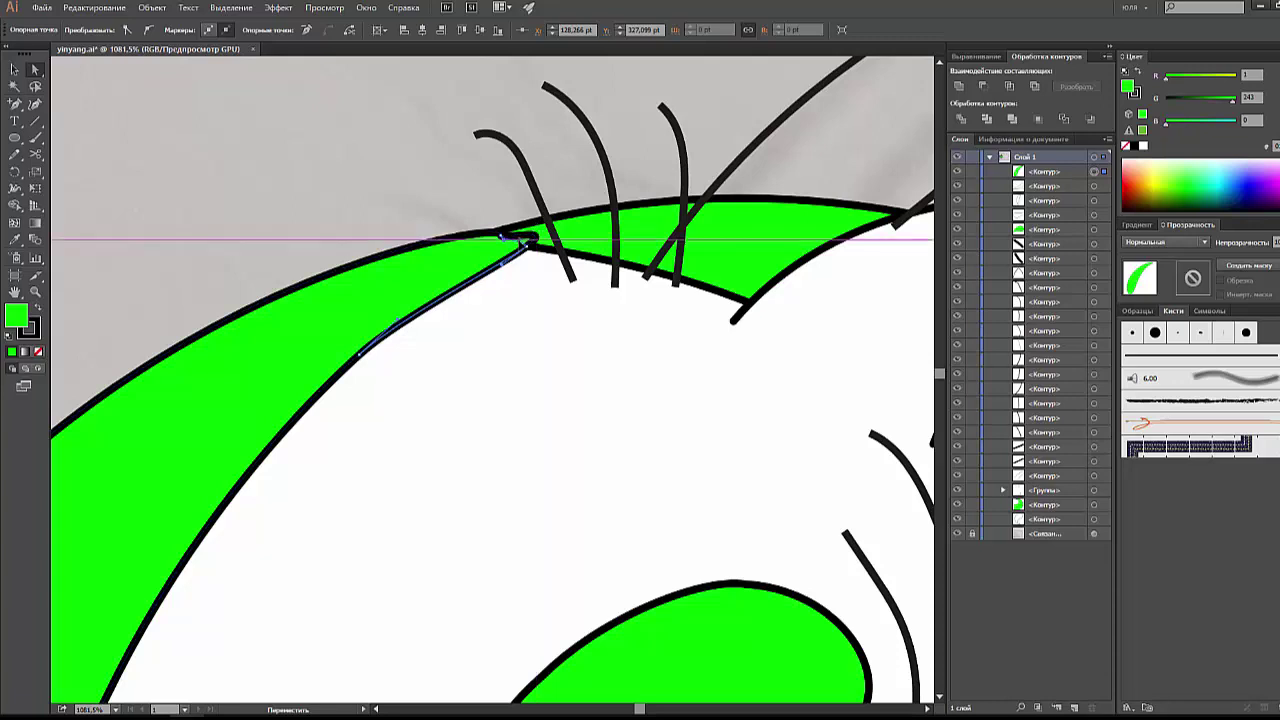
mouse_move(534, 236)
left_mouse_down()
mouse_move(512, 244)
mouse_move(527, 252)
mouse_move(487, 239)
left_mouse_up()
left_click(480, 215)
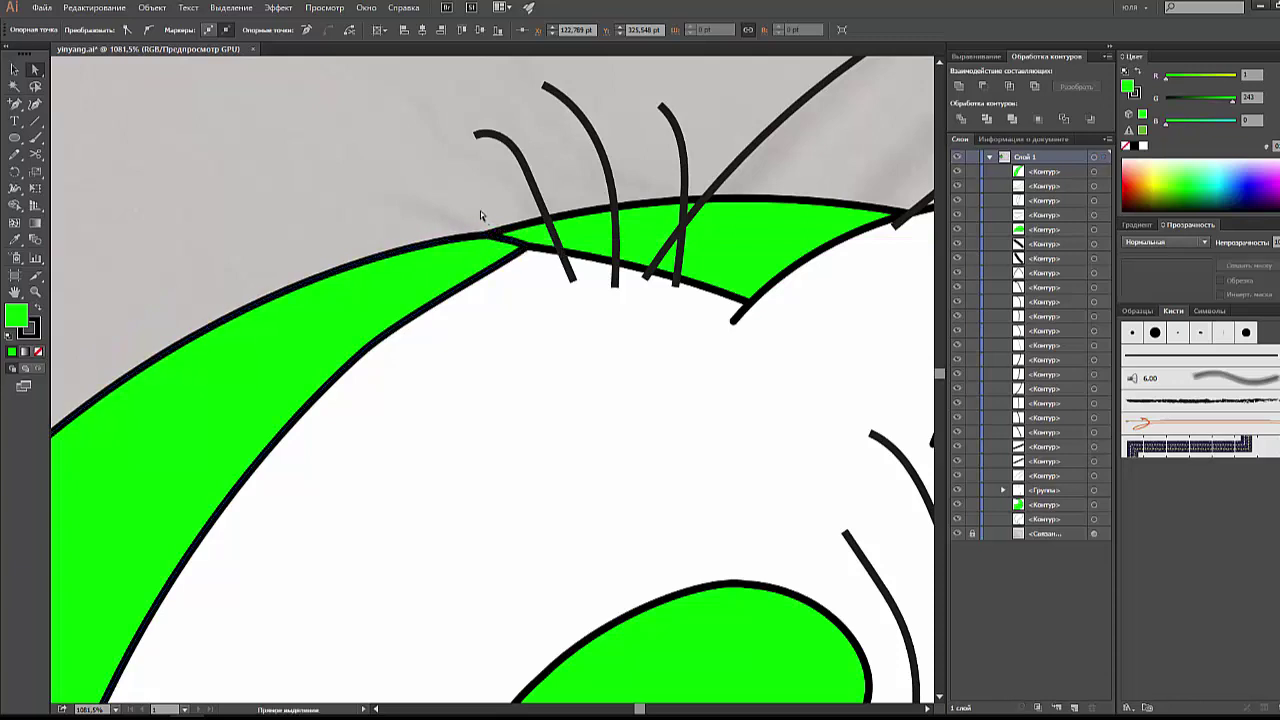
Step: Tuck the green shape's corner point inside the black outline junction
scroll(490, 232, "up", 3)
scroll(500, 232, "up", 3)
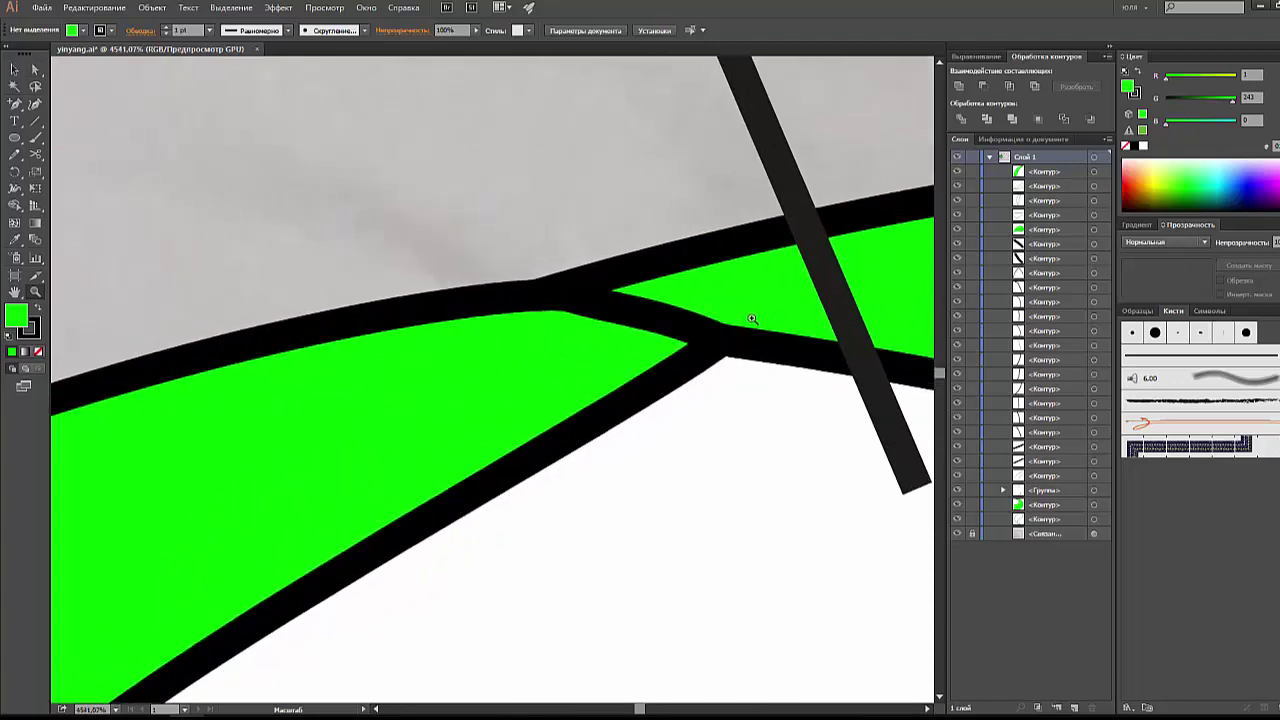
left_click(716, 341)
left_click(710, 342)
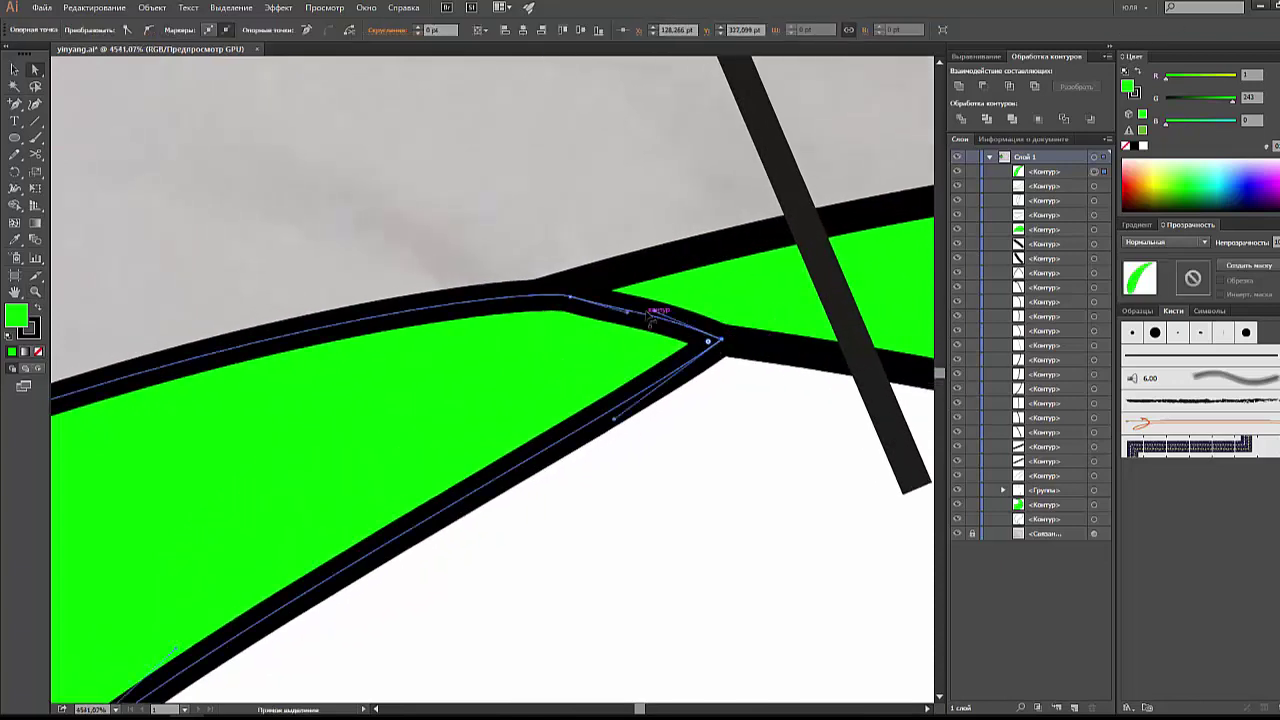
left_click_drag(654, 316, 650, 322)
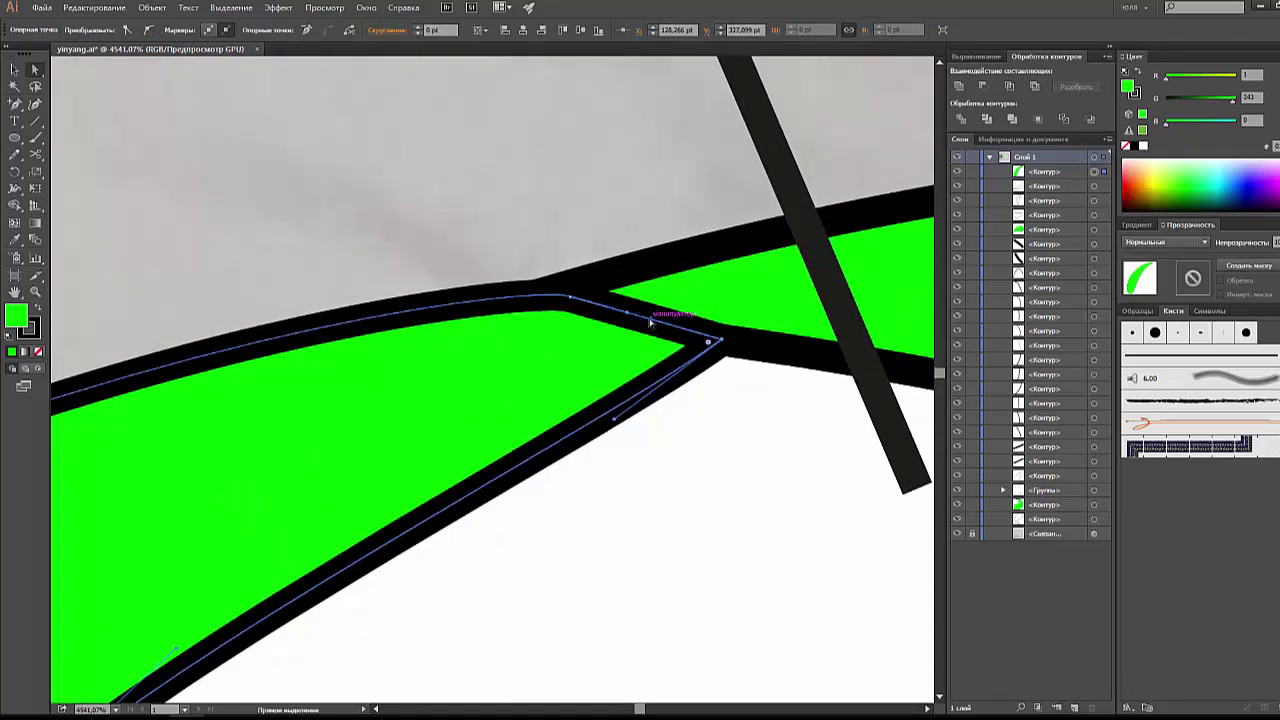
left_click(603, 243)
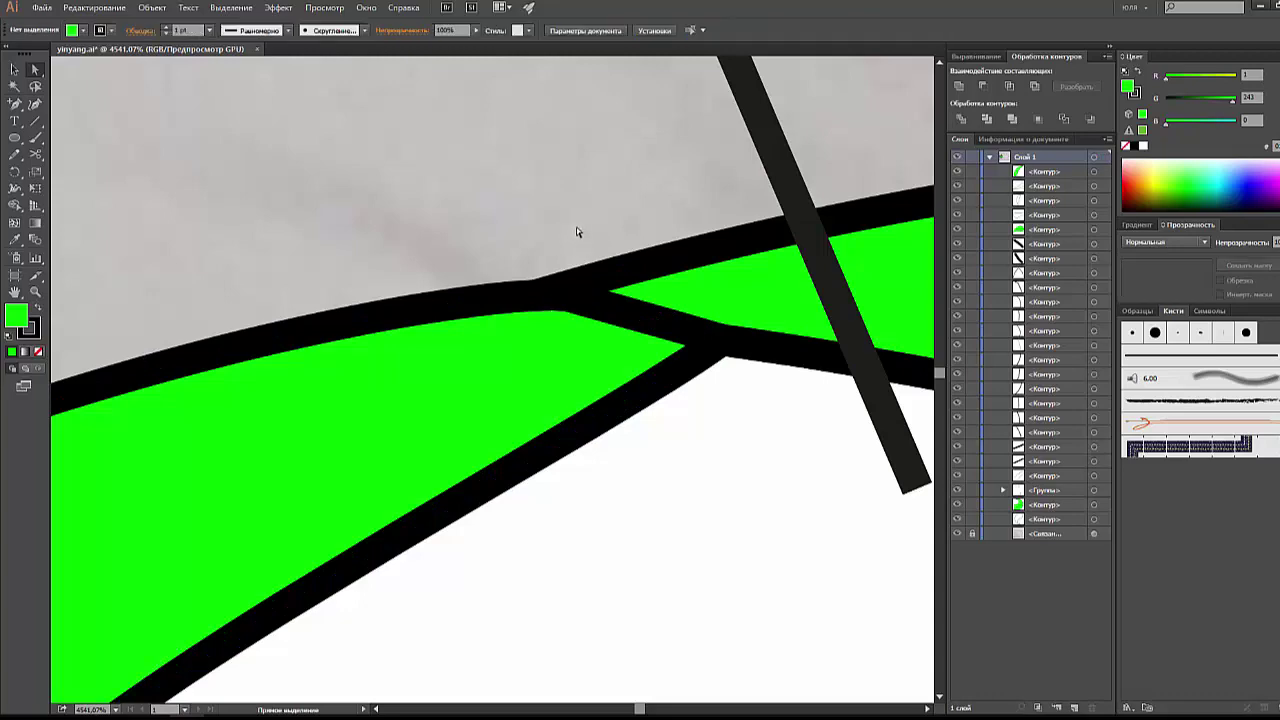
key("ctrl+minus")
key("ctrl+minus")
key("ctrl+minus")
key("ctrl+minus")
key("ctrl+minus")
key("ctrl+minus")
key("ctrl+minus")
key("ctrl+minus")
key("ctrl+minus")
key("ctrl+minus")
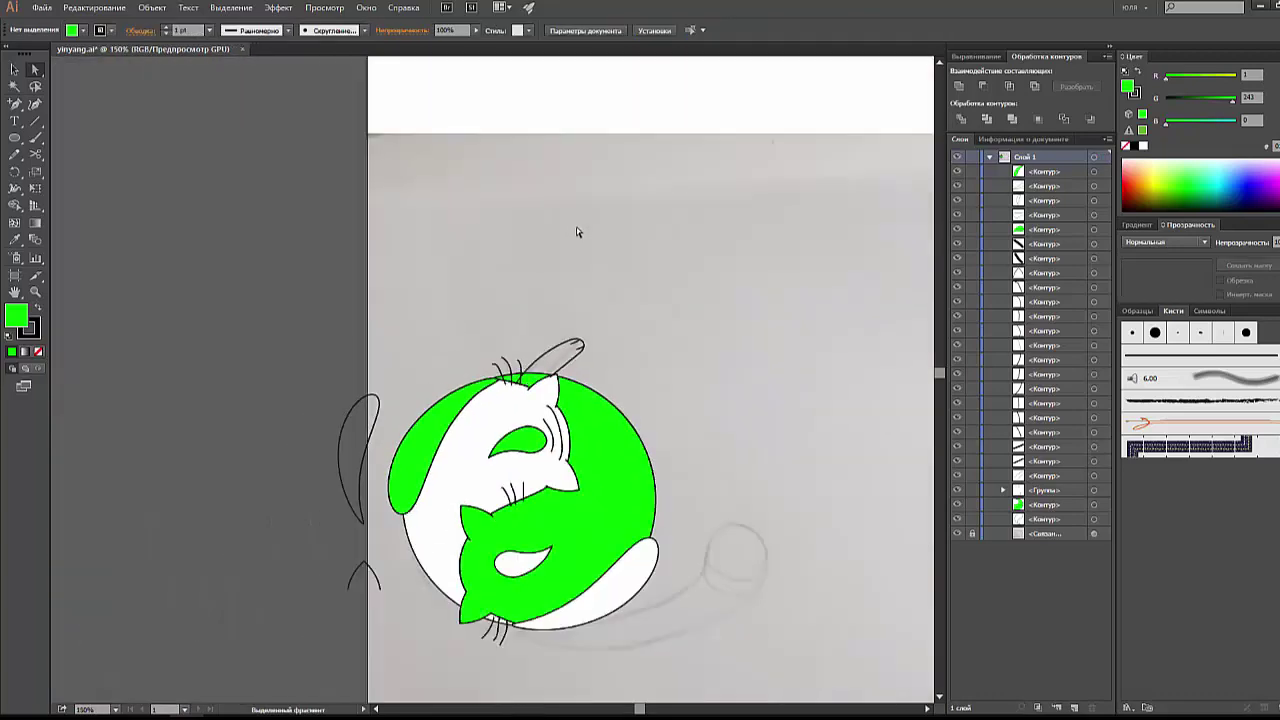
Step: Select the two curved whisker strokes beside the upper cat's eye
scroll(590, 300, "down", 3)
scroll(590, 300, "right", 2)
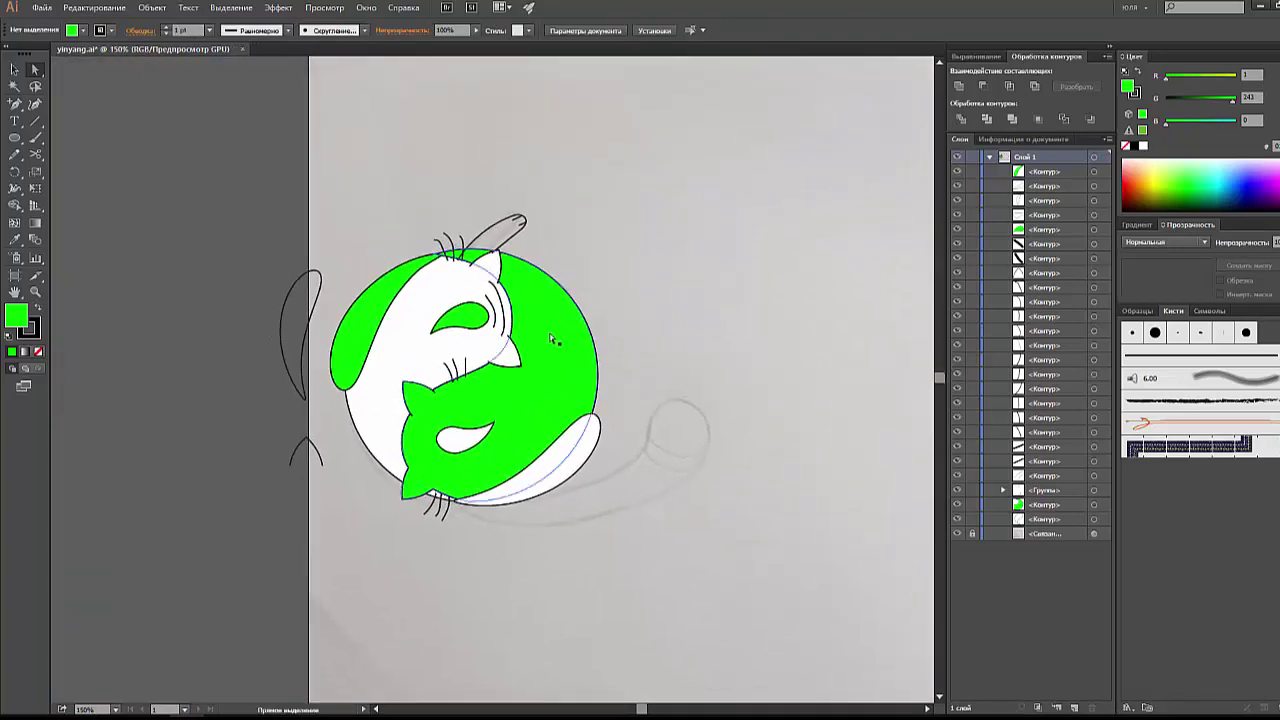
key("v")
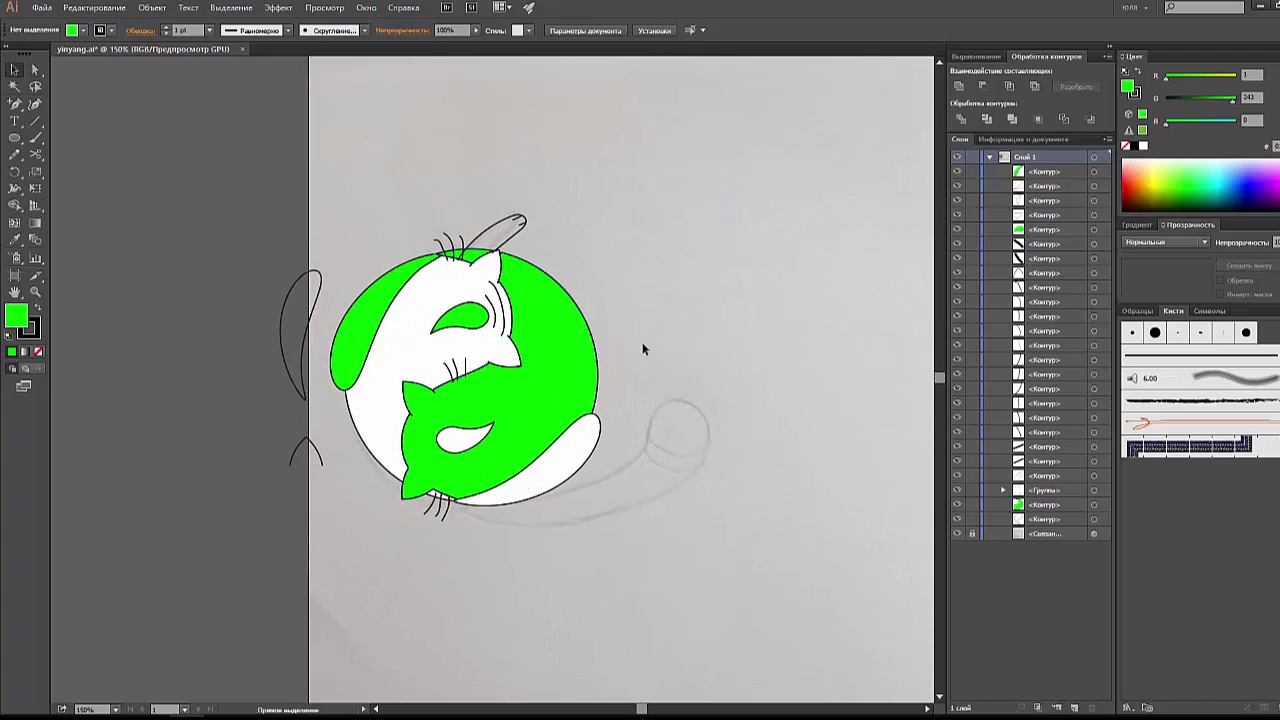
key("ctrl+plus")
key("ctrl+plus")
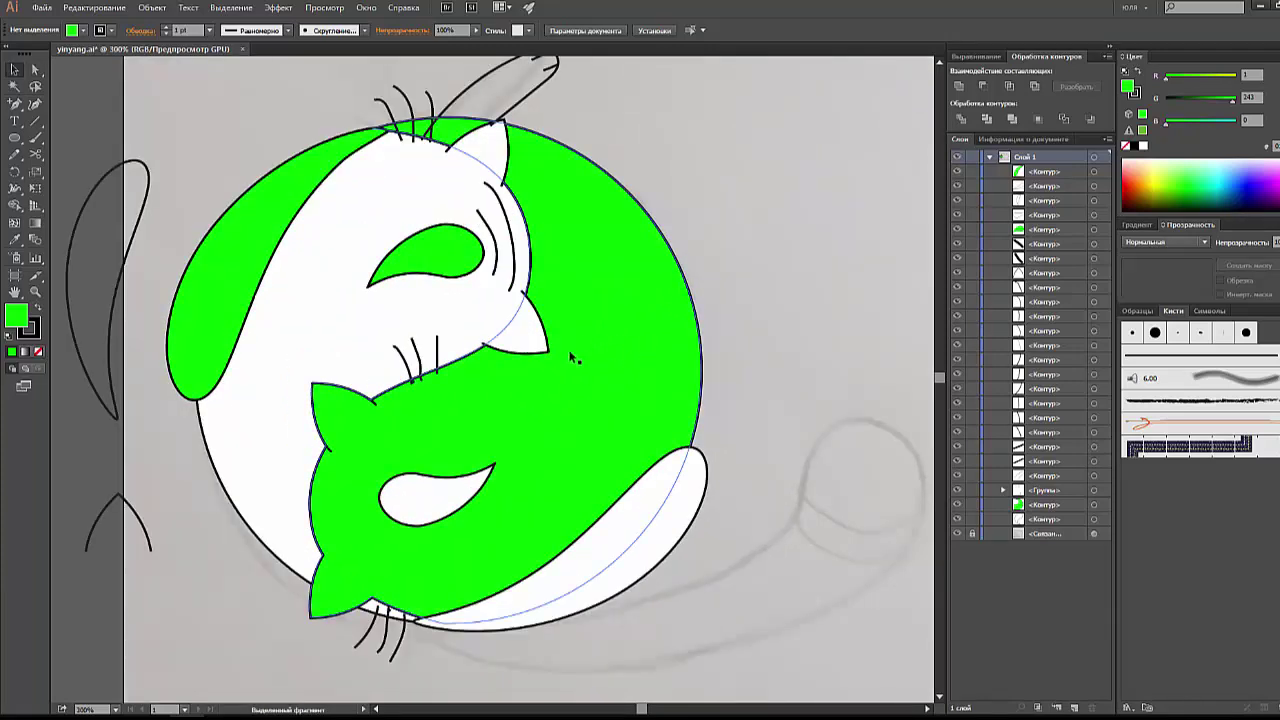
left_click_drag(708, 251, 743, 277)
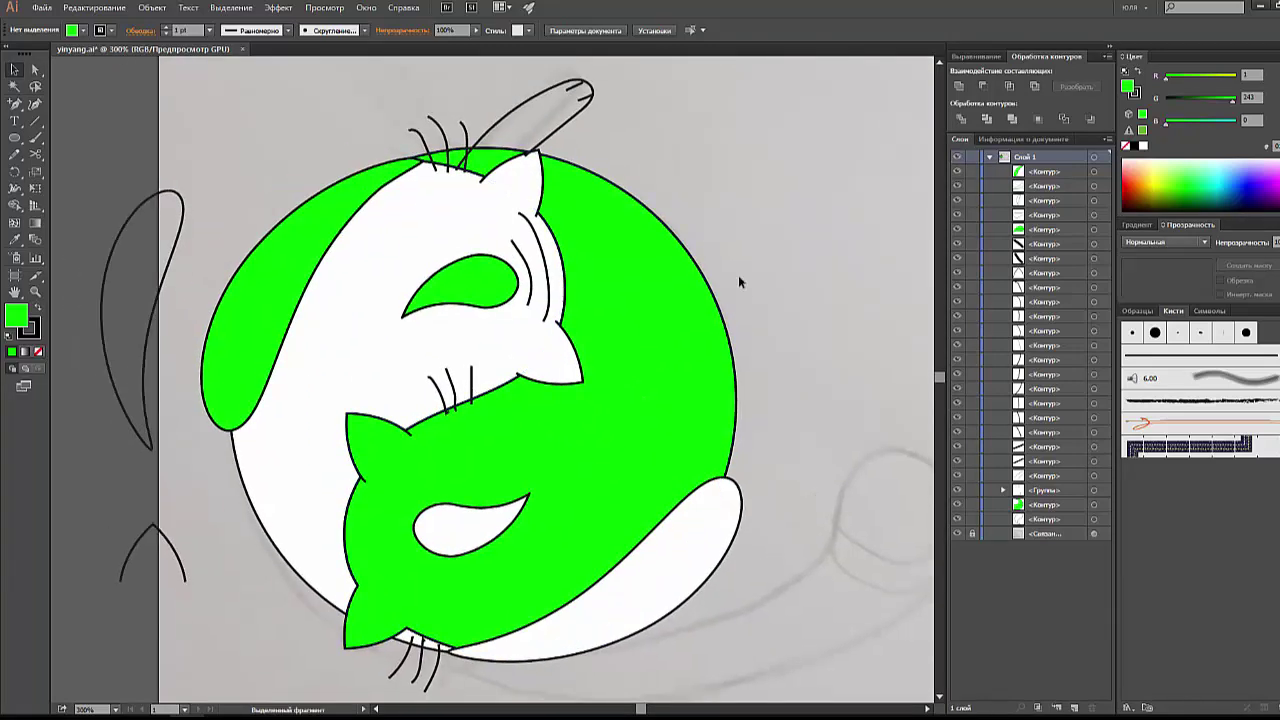
left_click(536, 283)
left_click(531, 280, "shift")
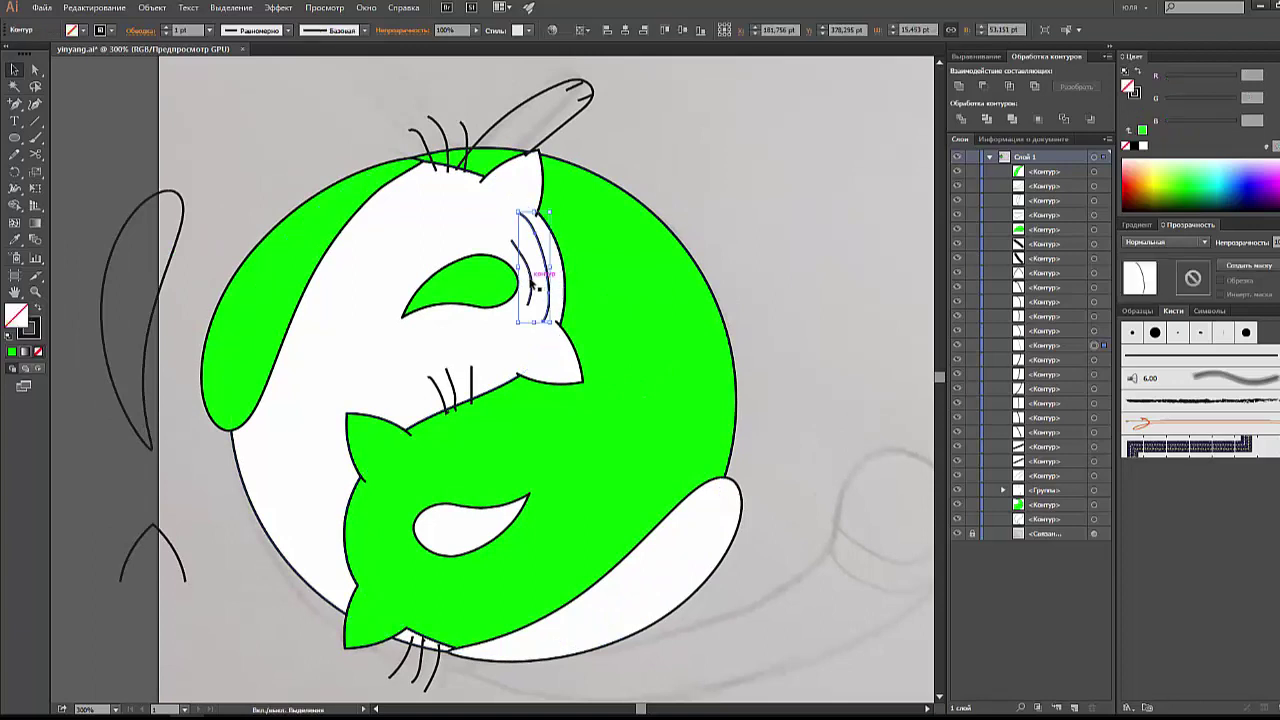
Step: Simplify the whiskers at 56% curve precision, reducing them from 8 to 4 points
left_click(152, 7)
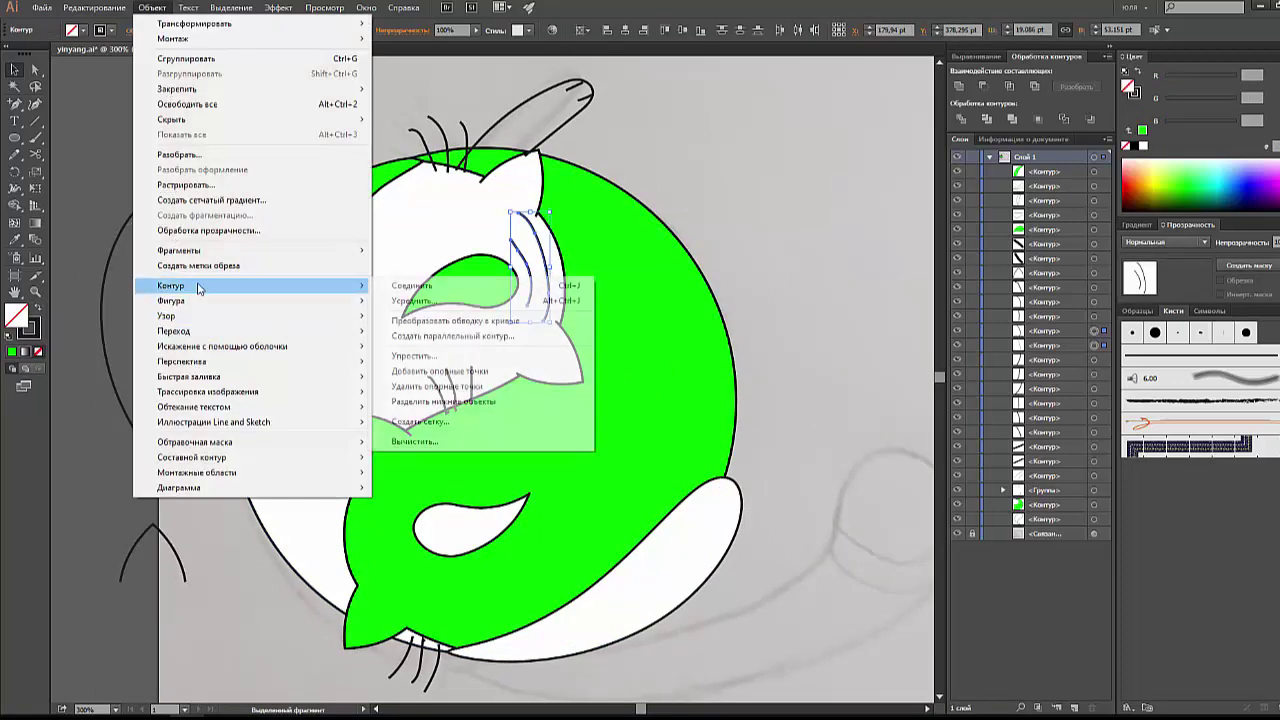
left_click(440, 341)
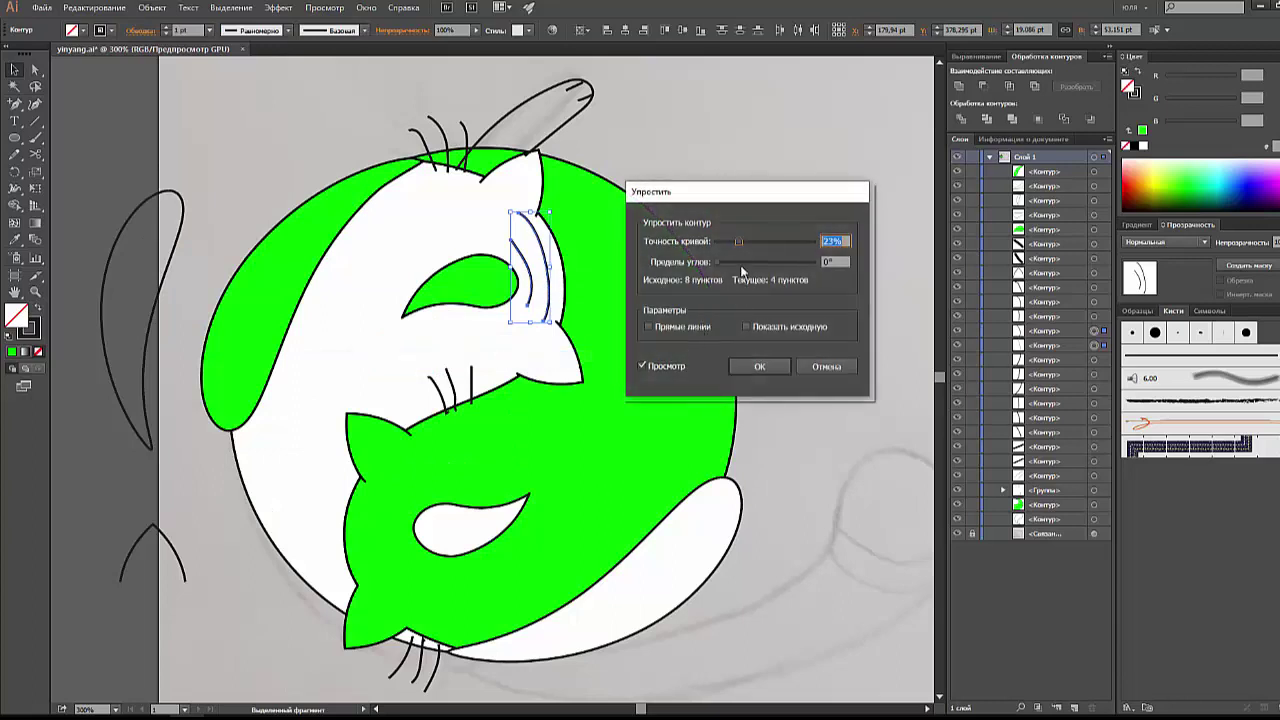
left_click_drag(755, 241, 785, 239)
left_click(759, 366)
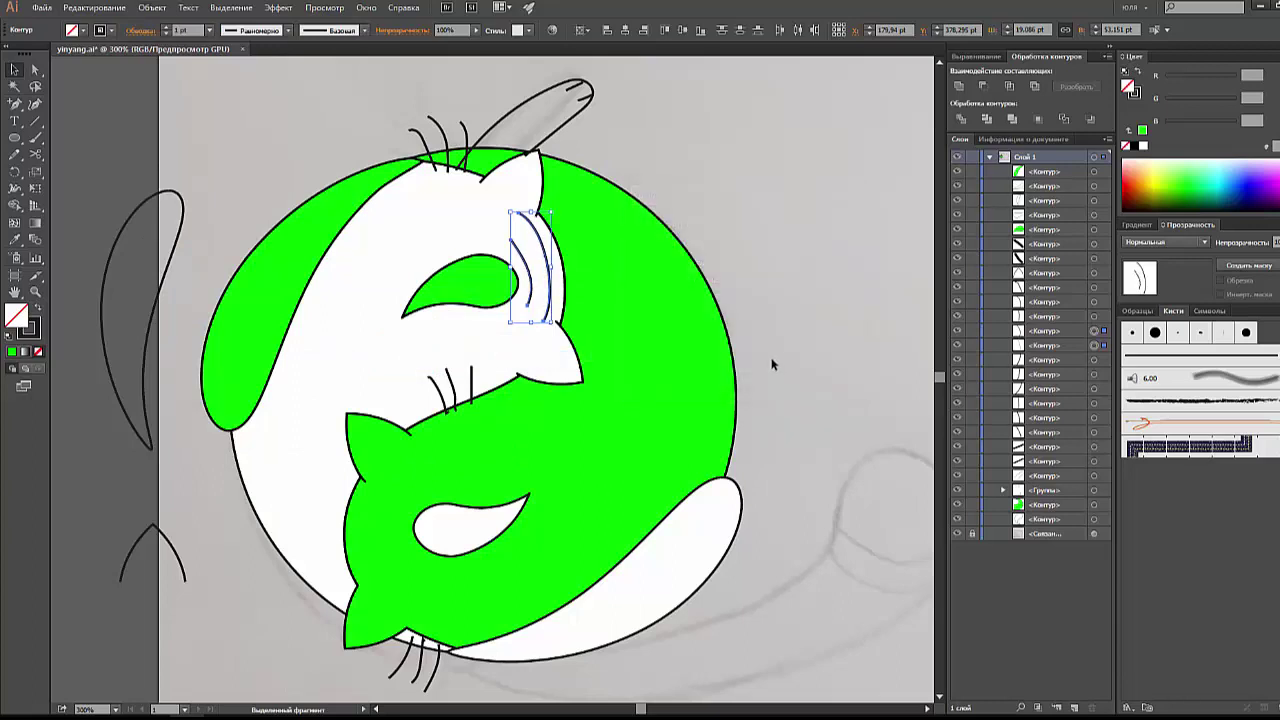
left_click_drag(14, 137, 72, 170)
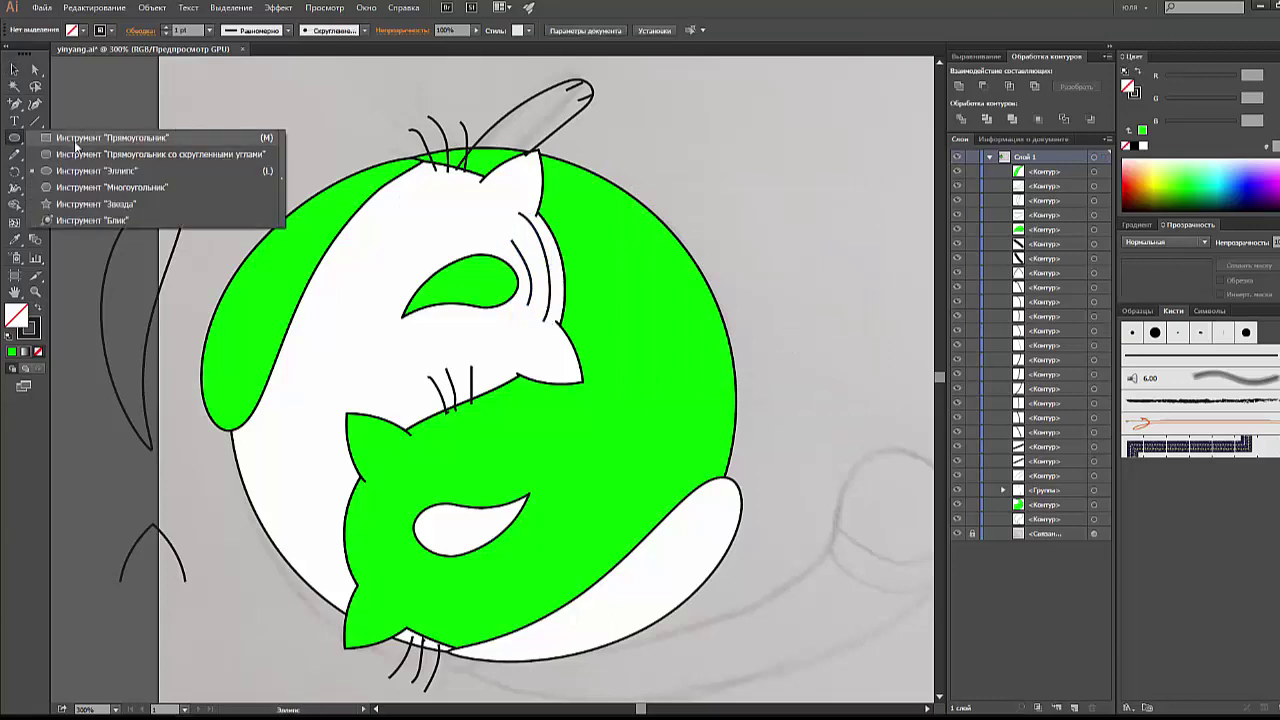
Step: Draw an ellipse over the upper cat's head and cut it at two points
left_click(96, 170)
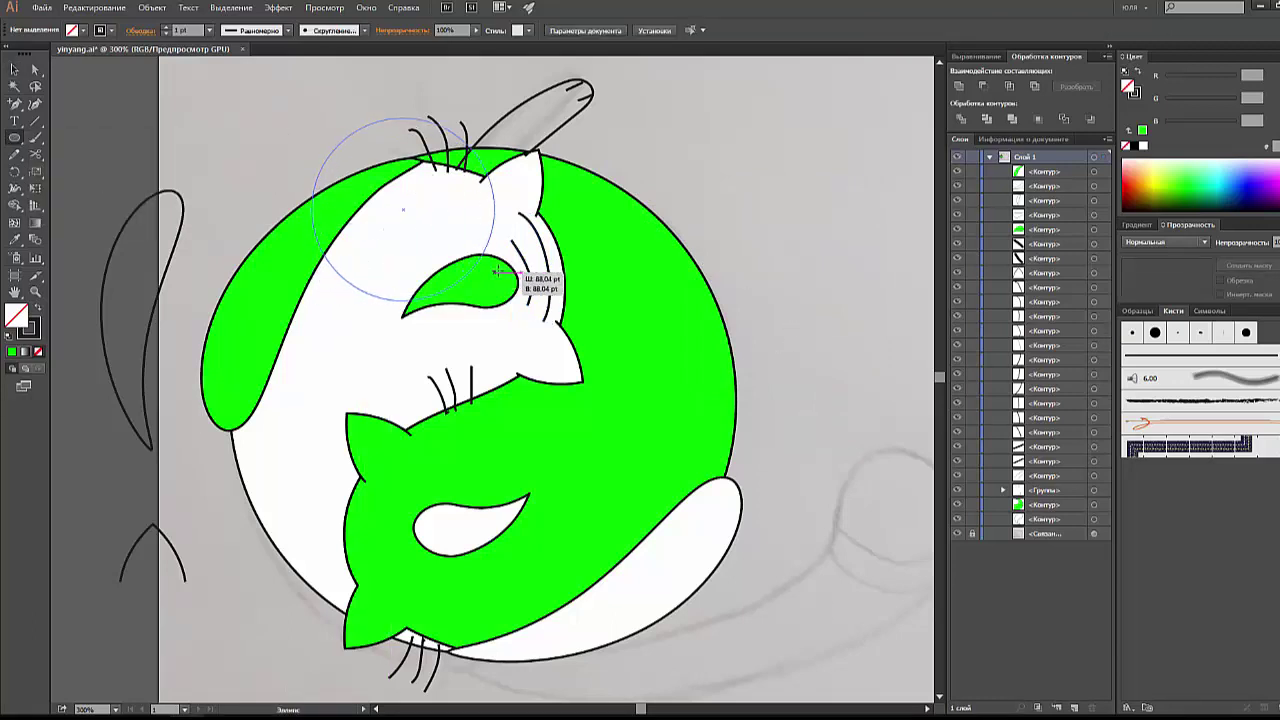
mouse_move(313, 299)
left_mouse_down()
mouse_move(512, 101)
mouse_move(505, 204)
left_mouse_up()
left_click(15, 71)
left_click(448, 135)
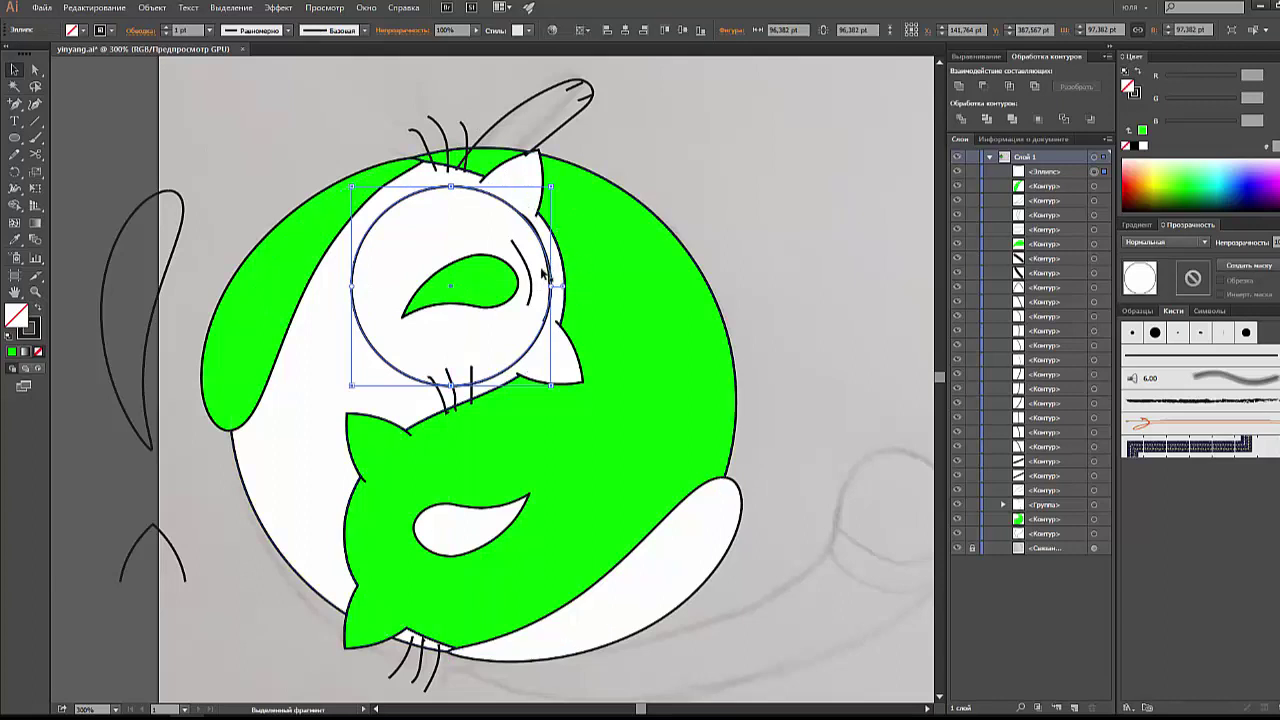
left_click(37, 157)
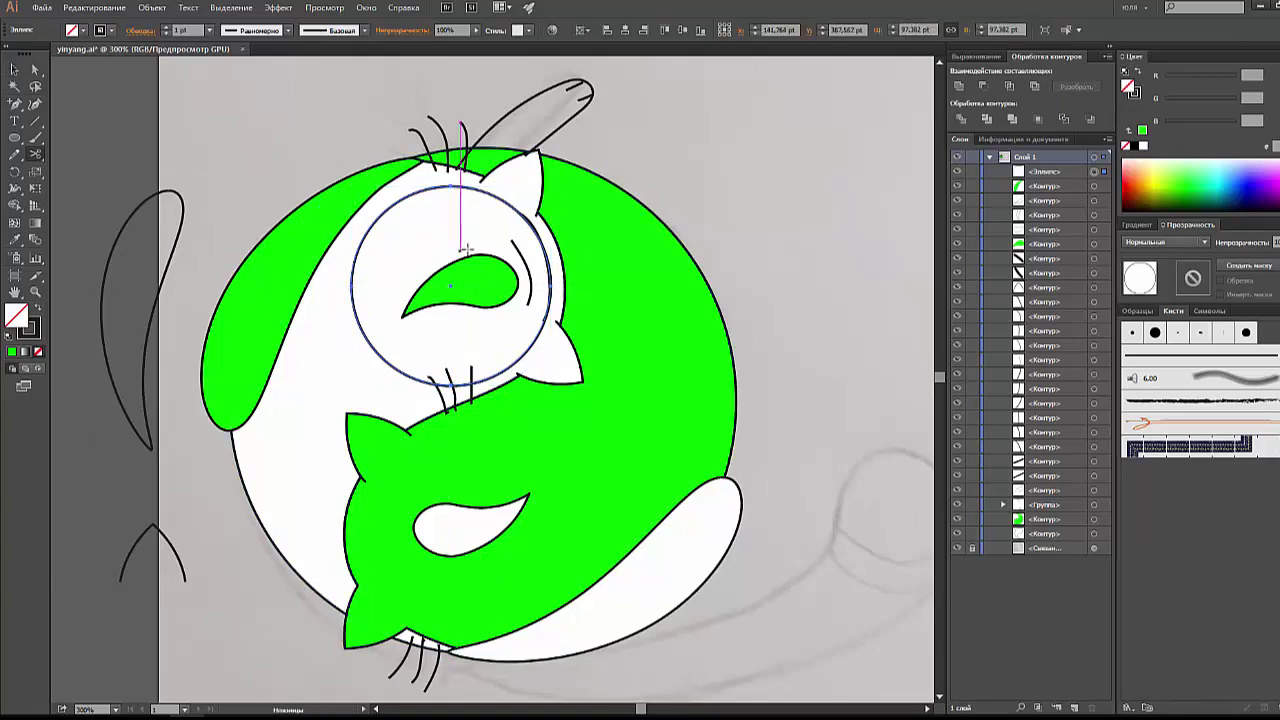
left_click(521, 213)
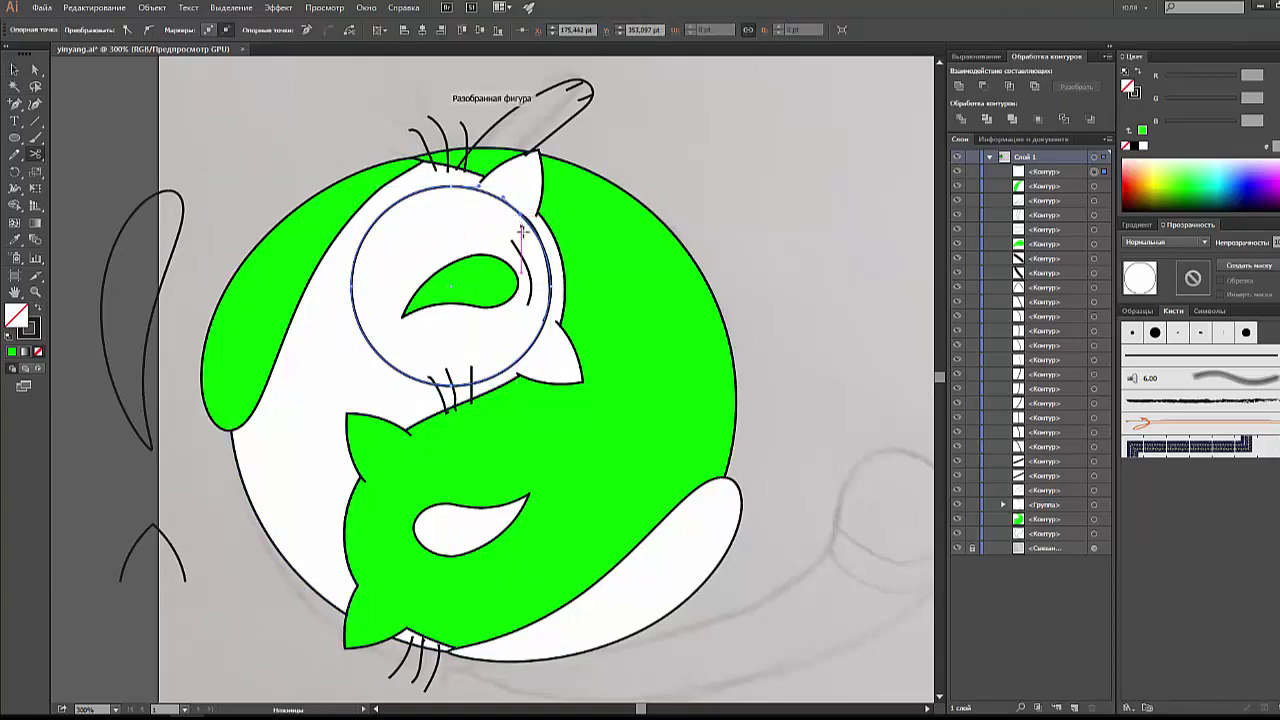
left_click(548, 320)
Step: Delete the unwanted ellipse arc and one whisker arc beside the eye
key("v")
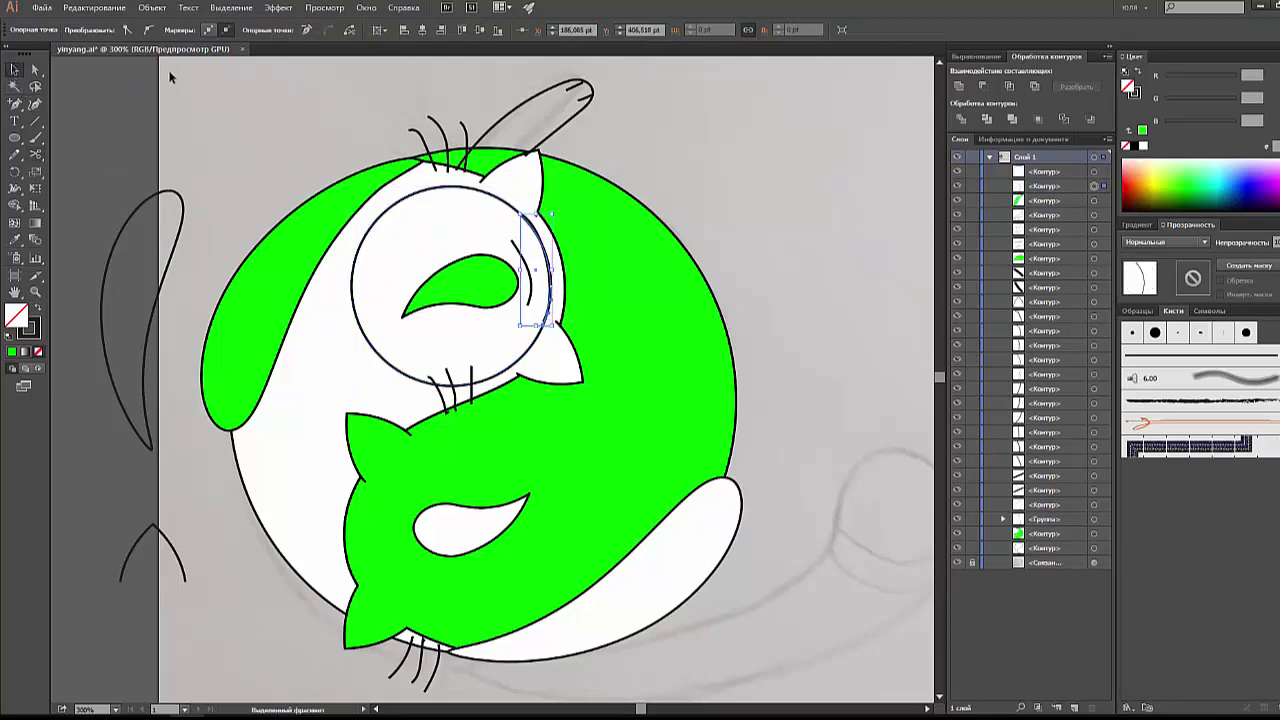
key("ctrl+shift+a")
left_click_drag(355, 268, 333, 272)
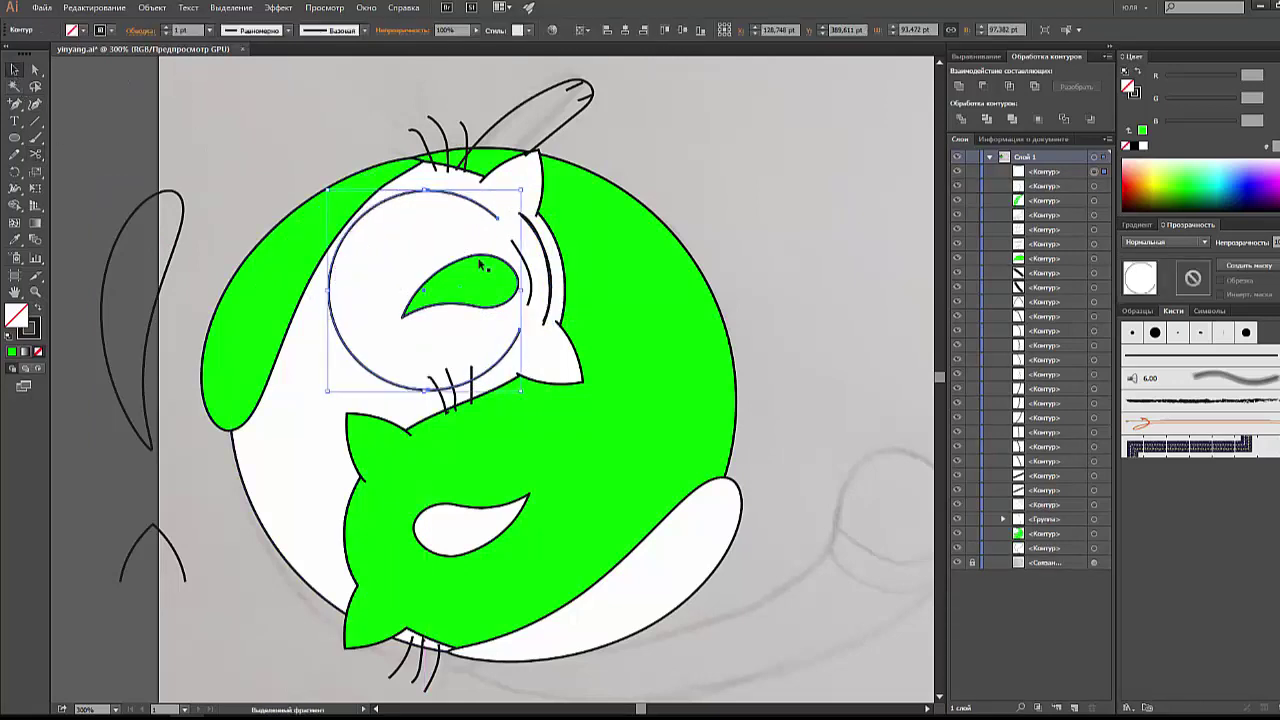
key("Delete")
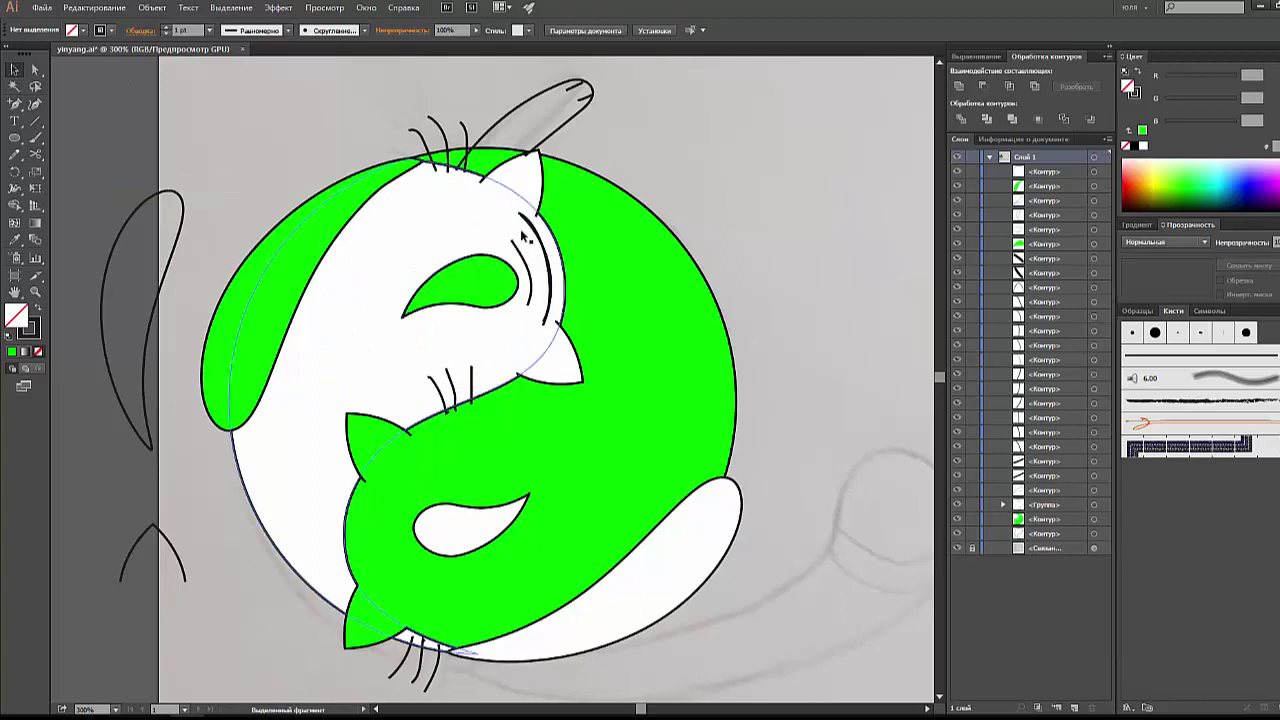
left_click(528, 225)
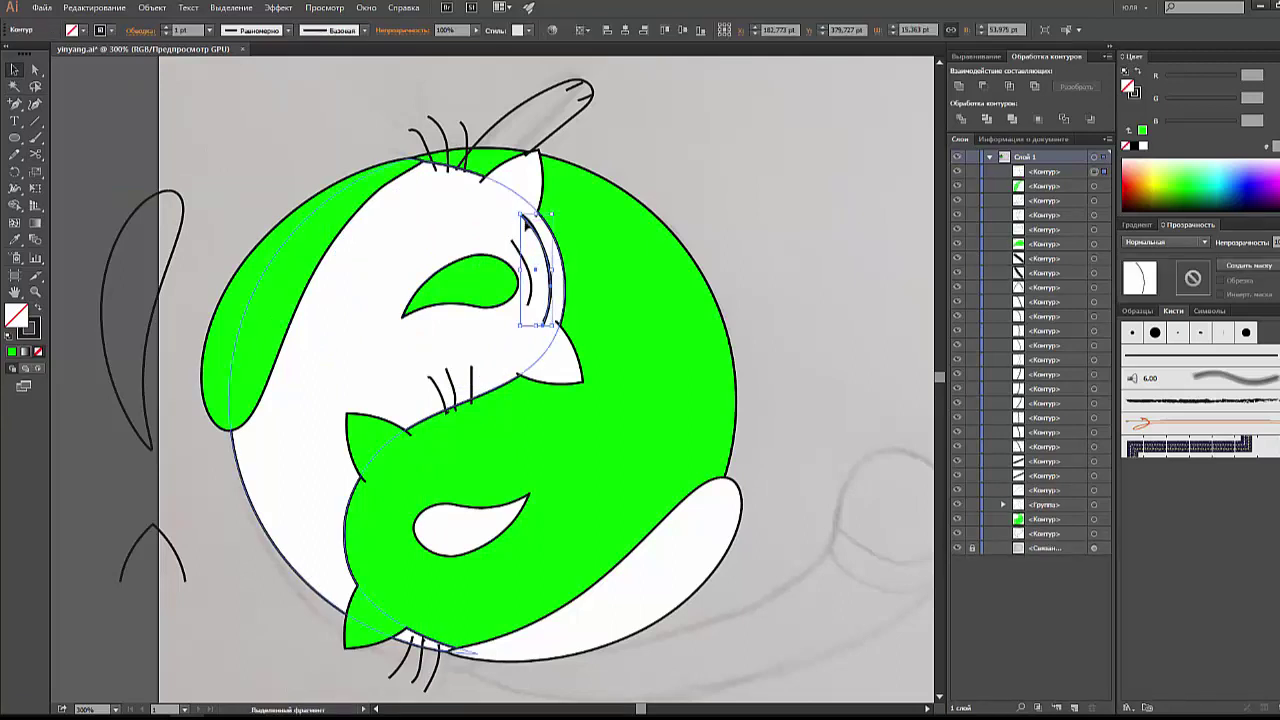
left_click(532, 224)
key("Delete")
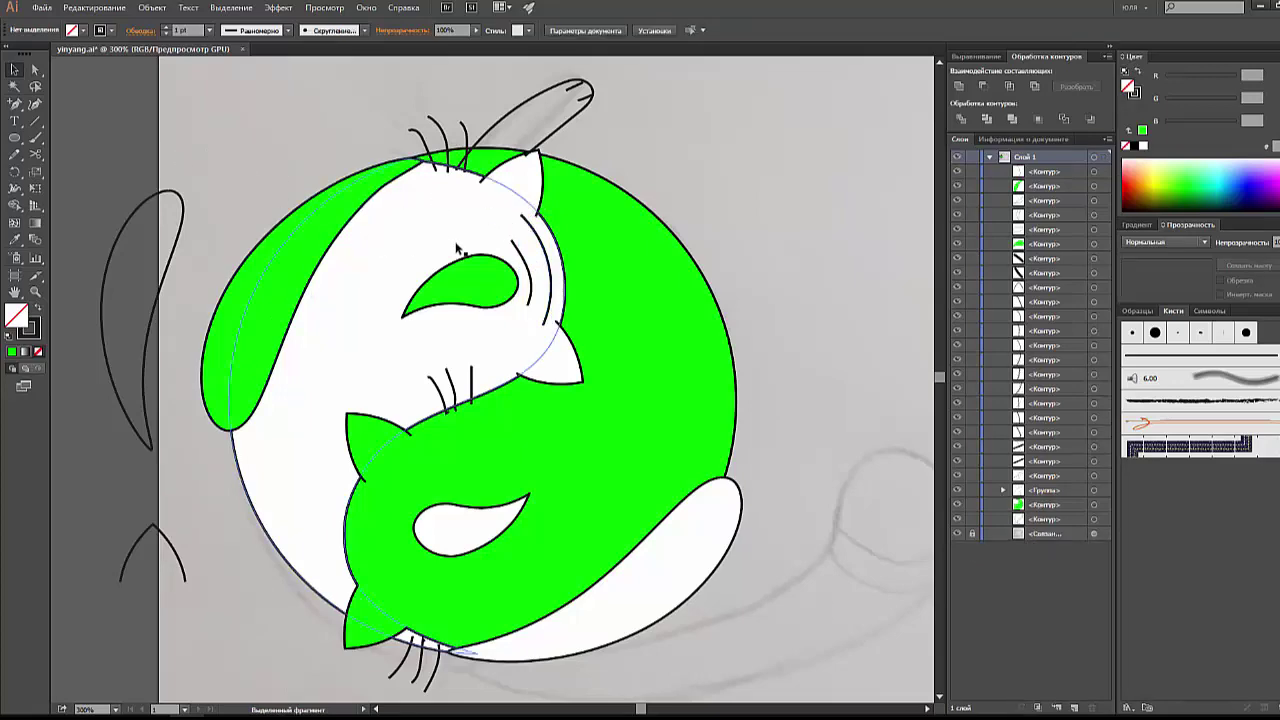
Step: Duplicate a whisker arc slightly to the left and shorten it
scroll(489, 245, "up", 3)
scroll(586, 286, "right", 3)
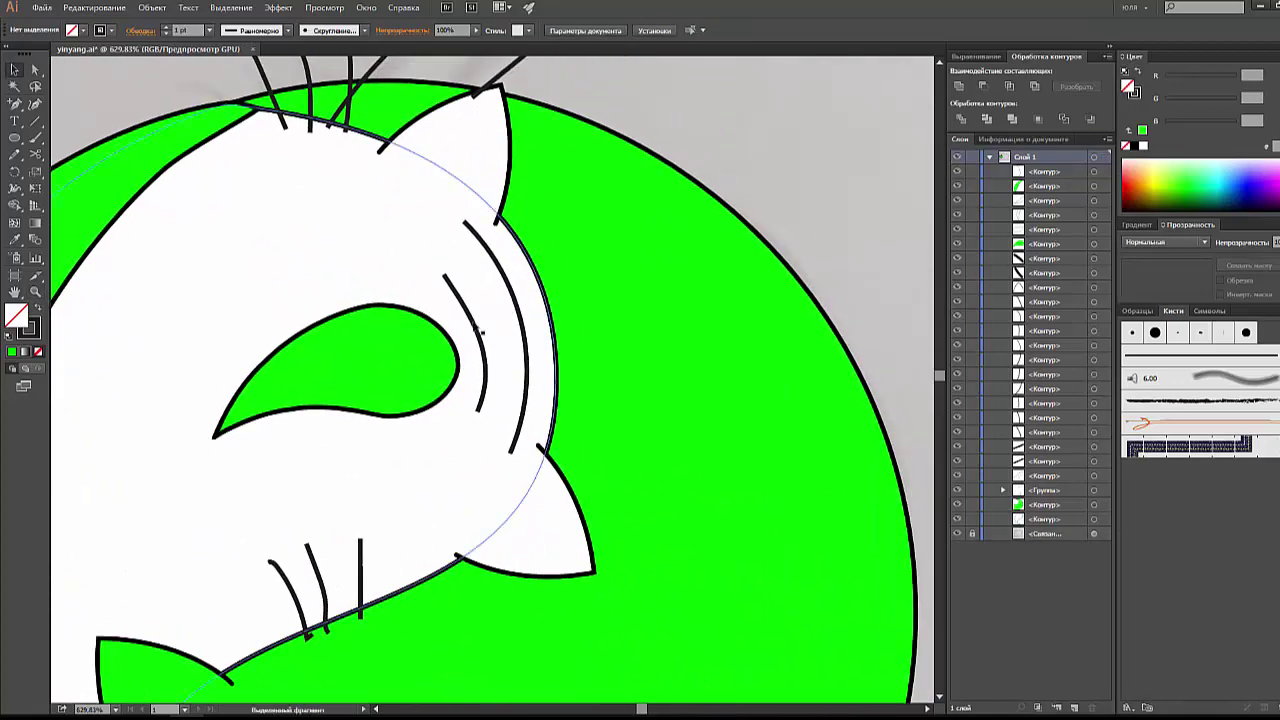
left_click(522, 320)
left_click_drag(522, 320, 490, 334)
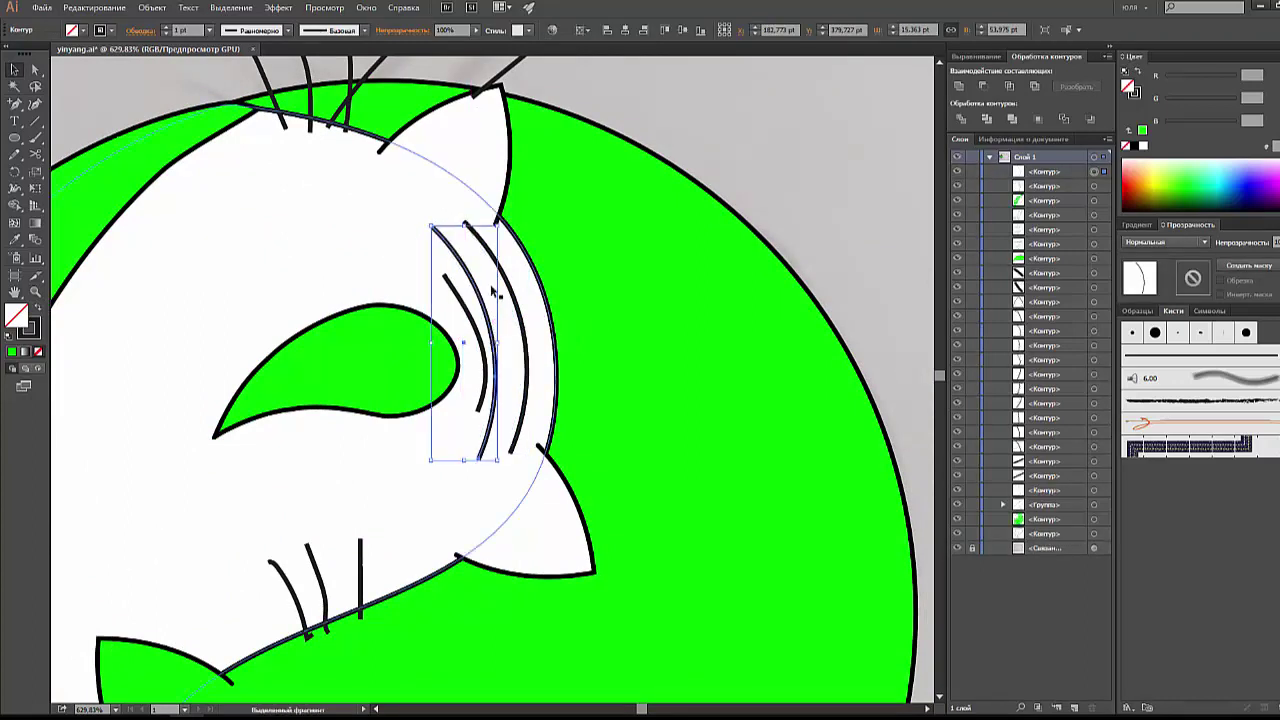
left_click_drag(464, 229, 464, 238)
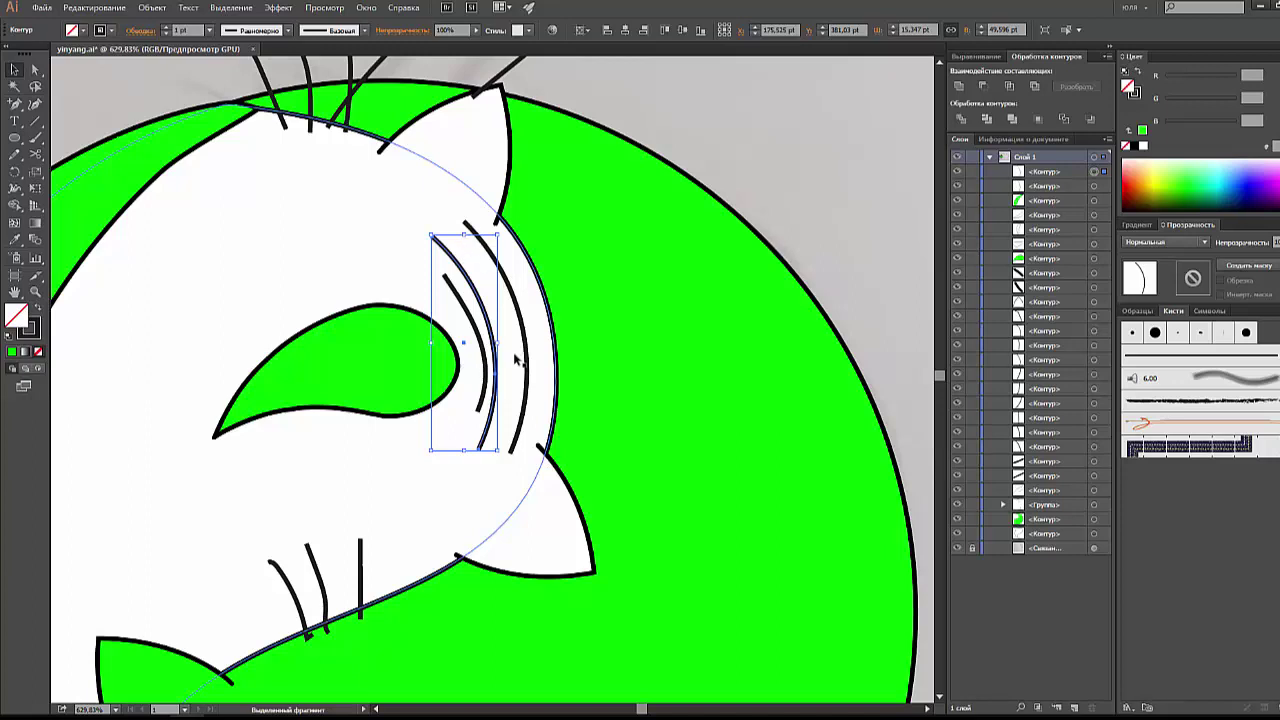
Step: Cut the arc at two points and delete the cut-off pieces
left_click(36, 155)
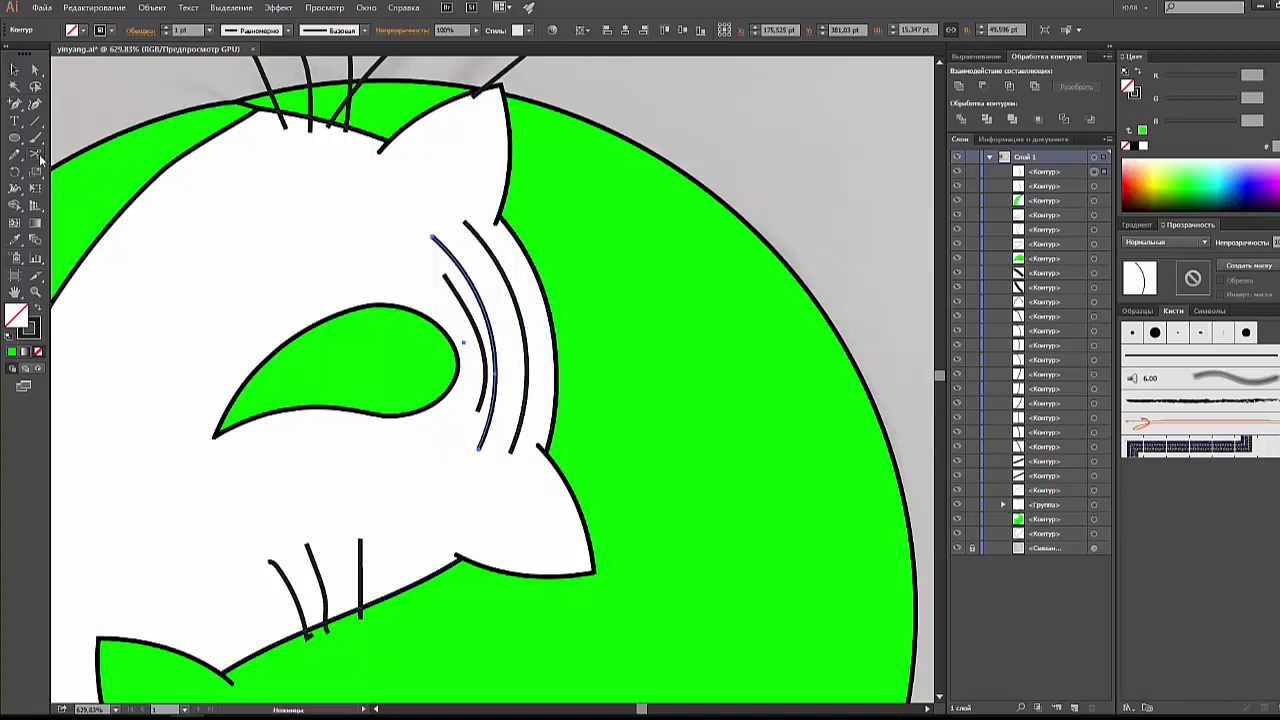
left_click(446, 263)
left_click(488, 410)
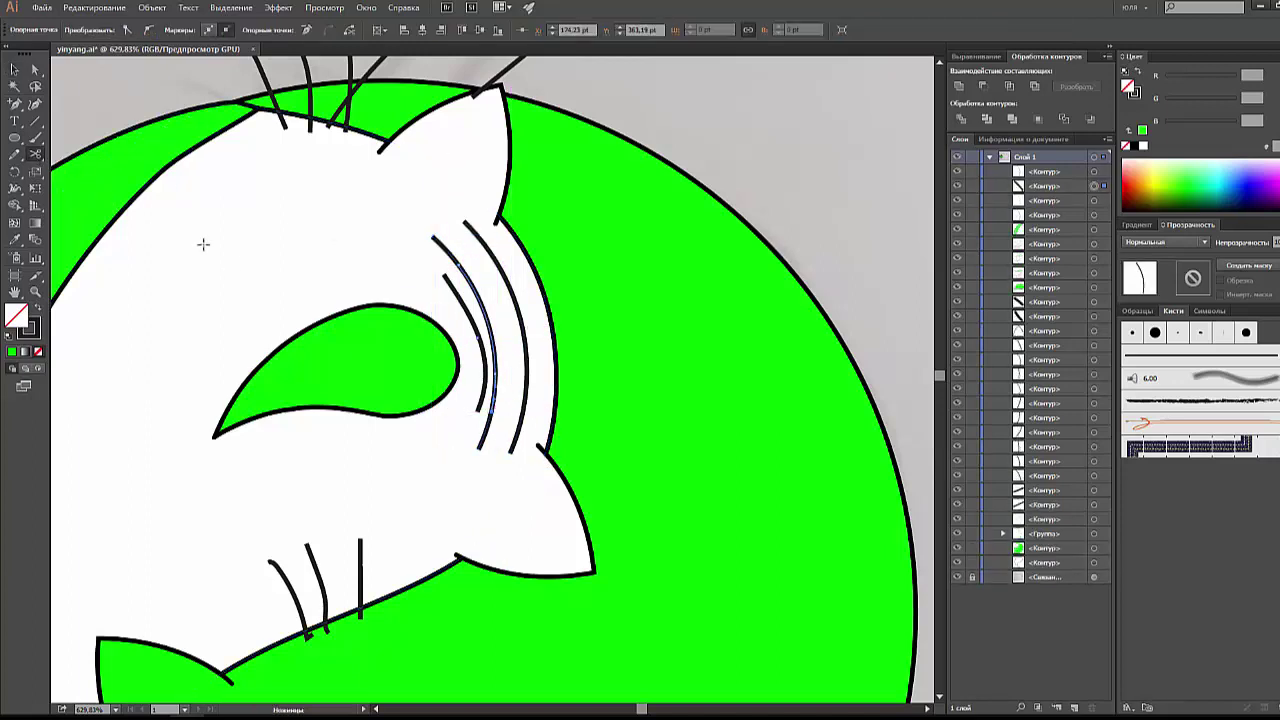
key("v")
left_click(445, 252)
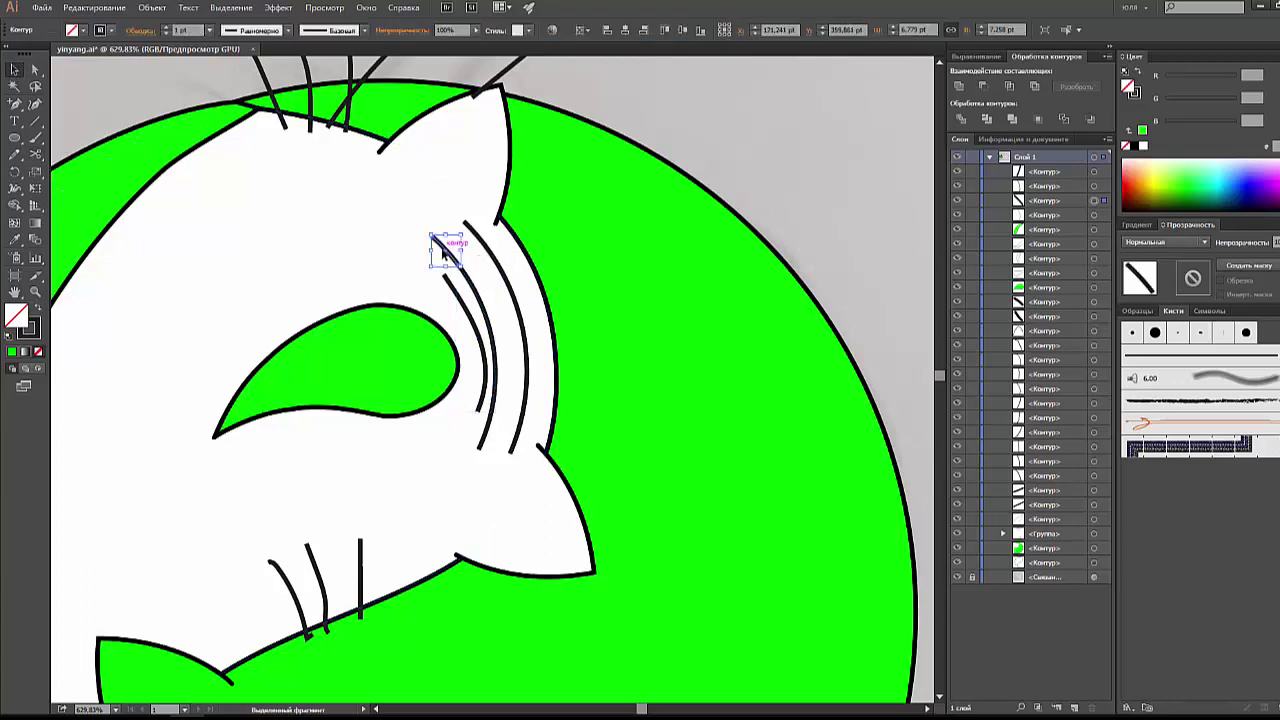
key("Delete")
left_click(484, 430)
key("Delete")
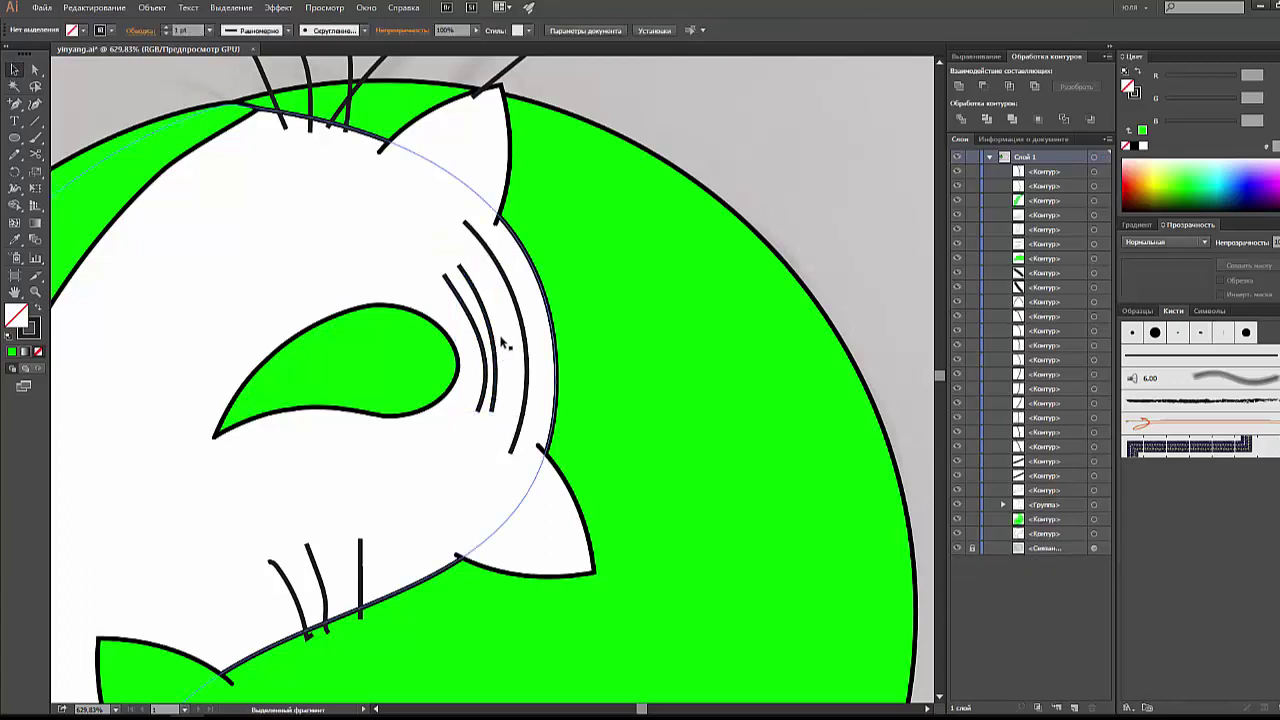
Step: Delete the inner cheek line and group the two remaining cheek arcs
left_click(465, 360)
key("Delete")
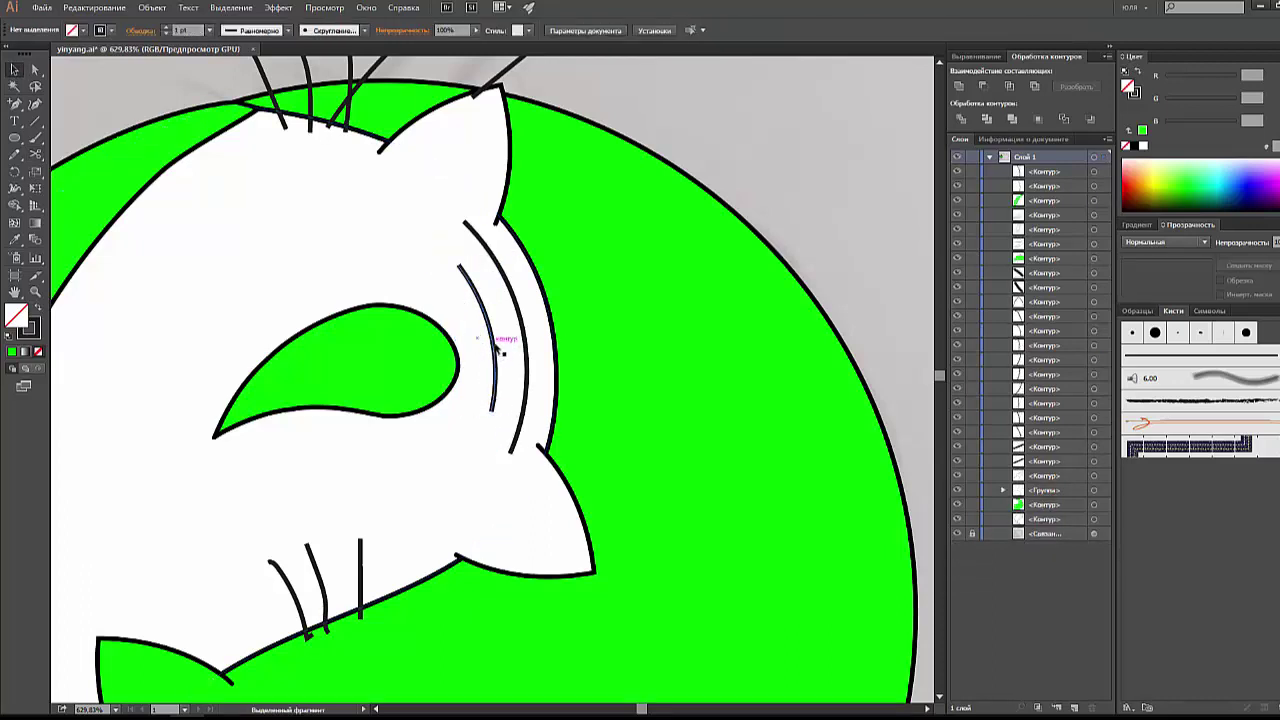
left_click(492, 350)
left_click(520, 330, "shift")
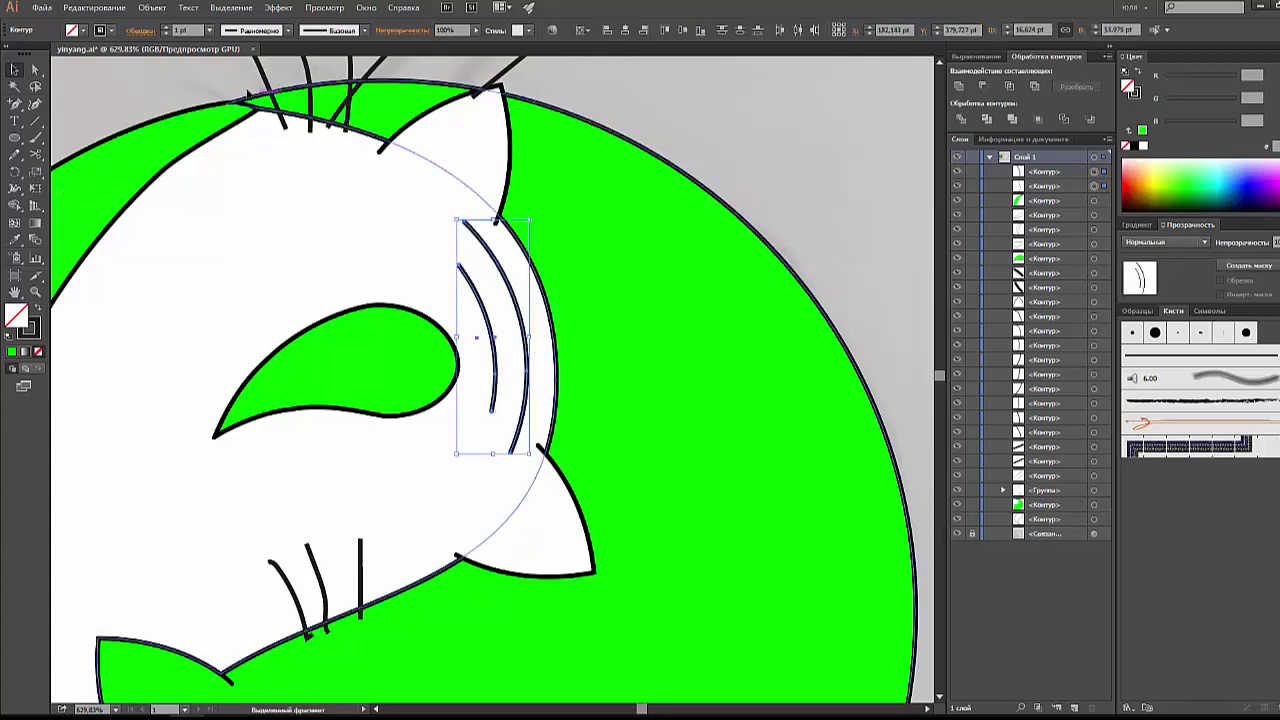
left_click(145, 31)
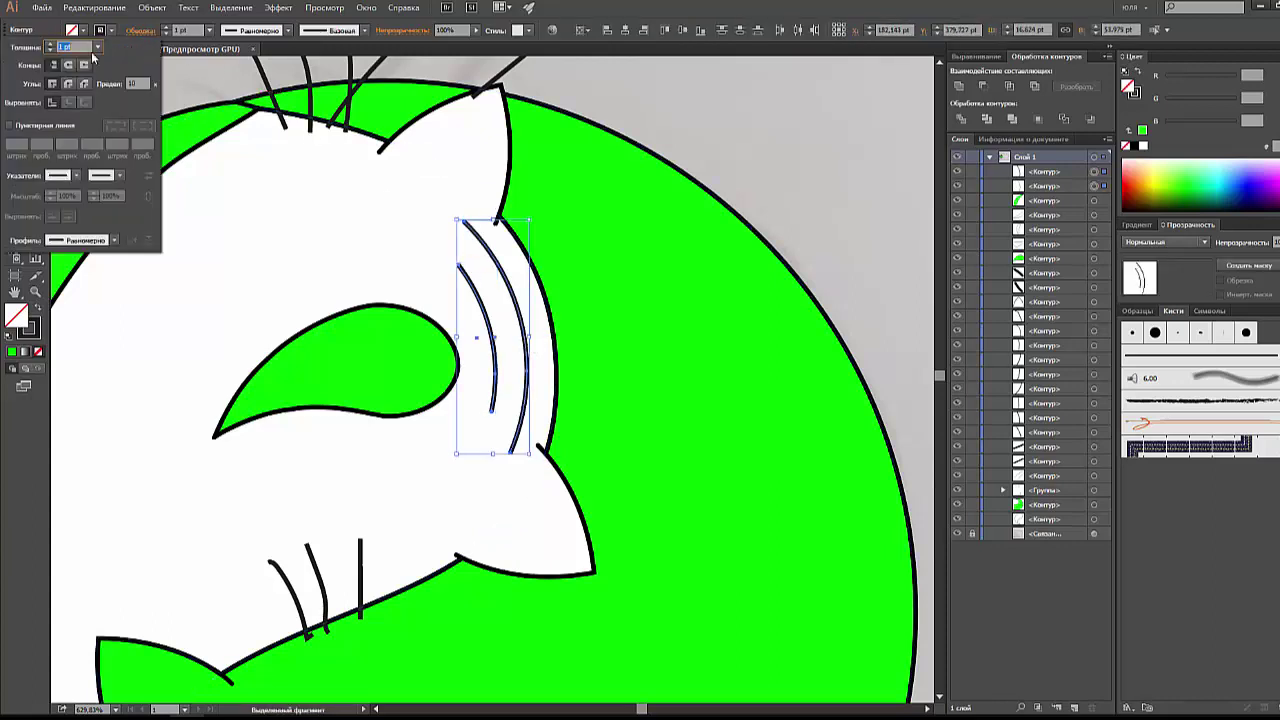
left_click(195, 75)
key("ctrl+g")
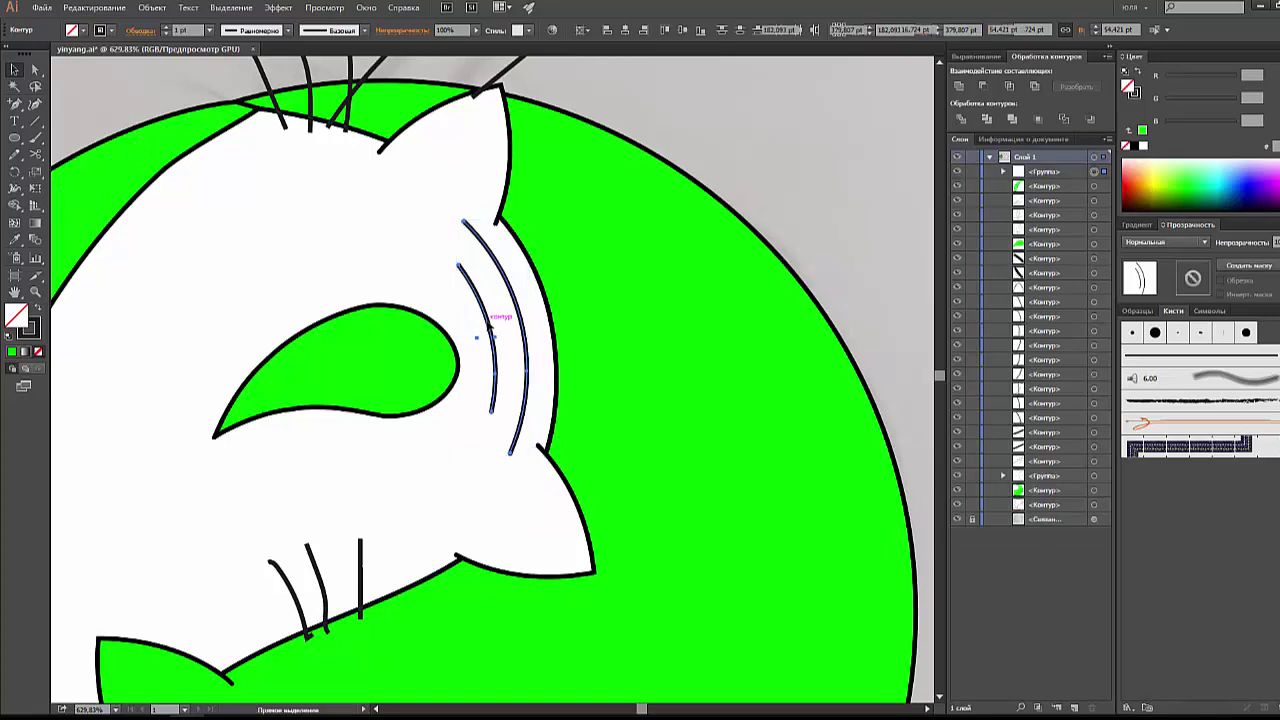
left_click(730, 195)
scroll(734, 200, "down", 3)
scroll(734, 200, "down", 2)
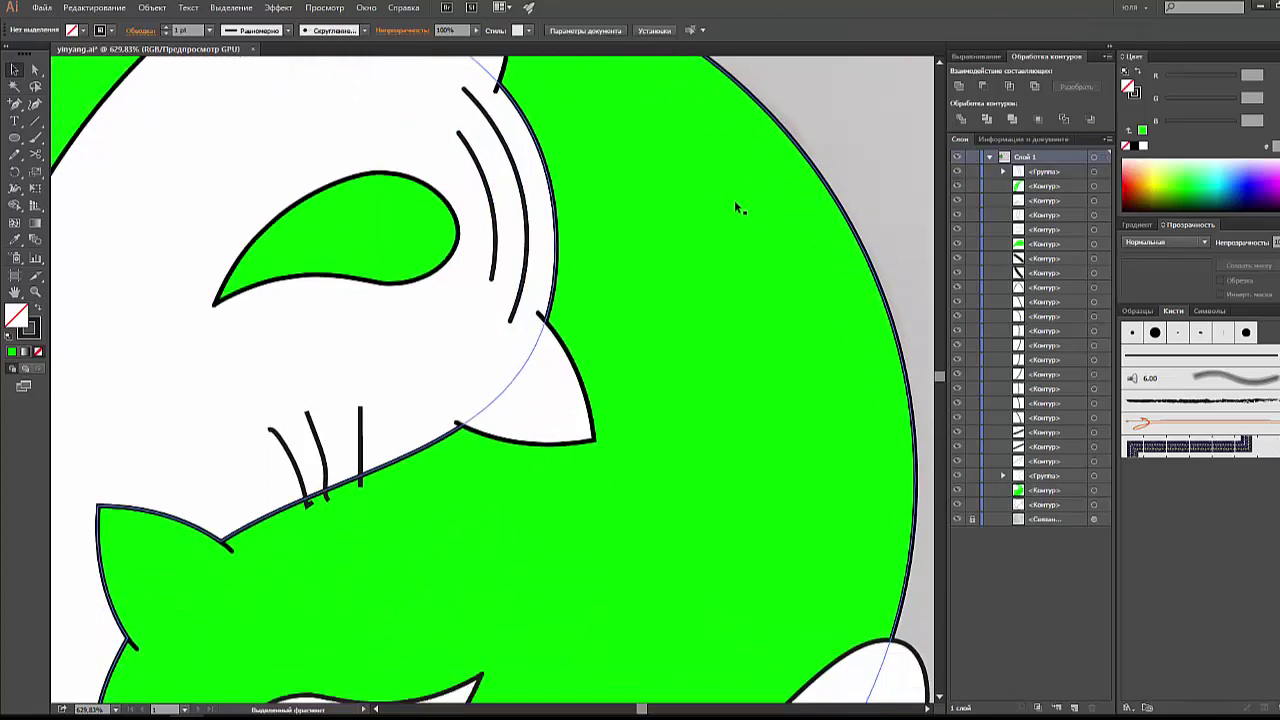
key("ctrl+minus")
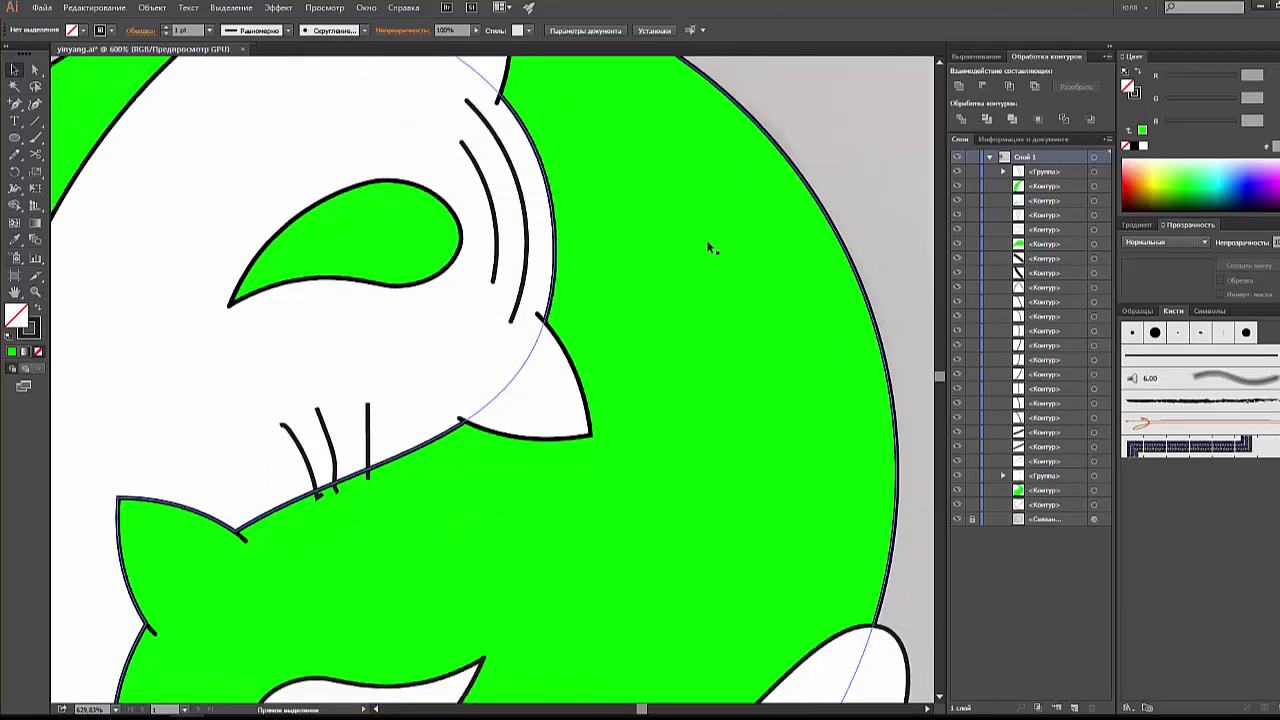
key("ctrl+minus")
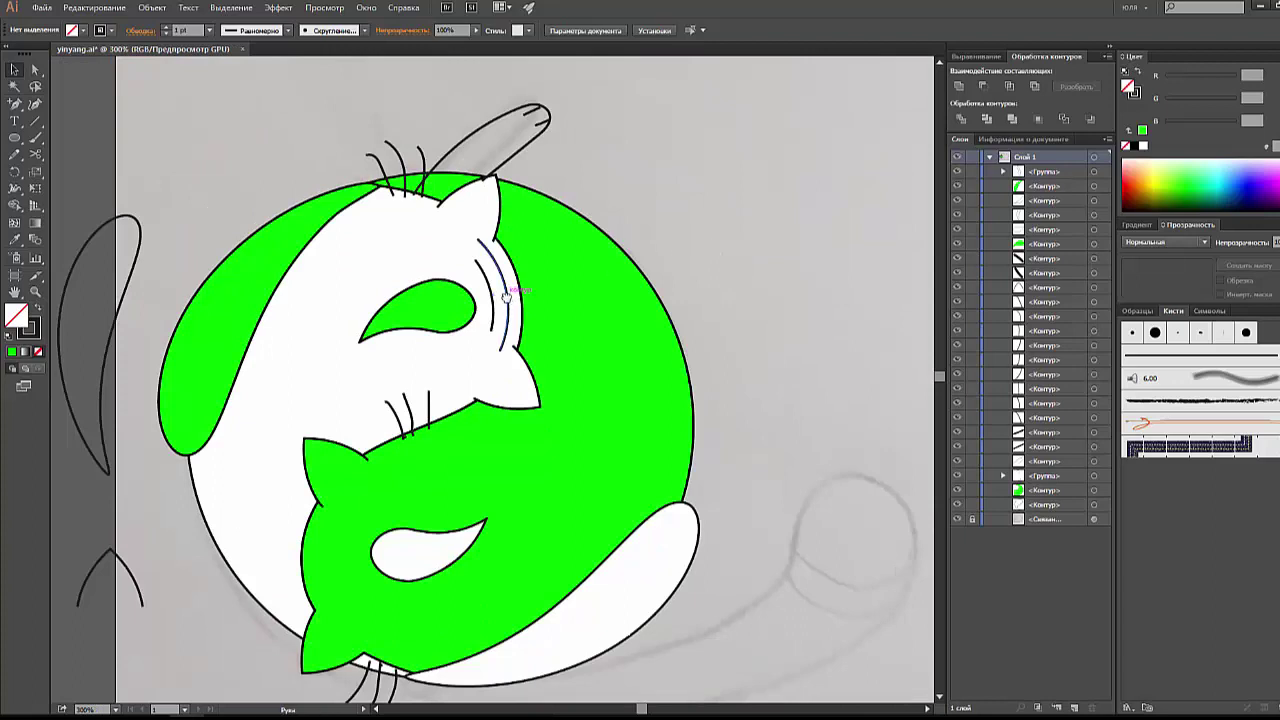
Step: Copy the cheek-line group onto the green cat's face, flipped and rotated to fit
left_click_drag(506, 295, 507, 277)
left_click(508, 280)
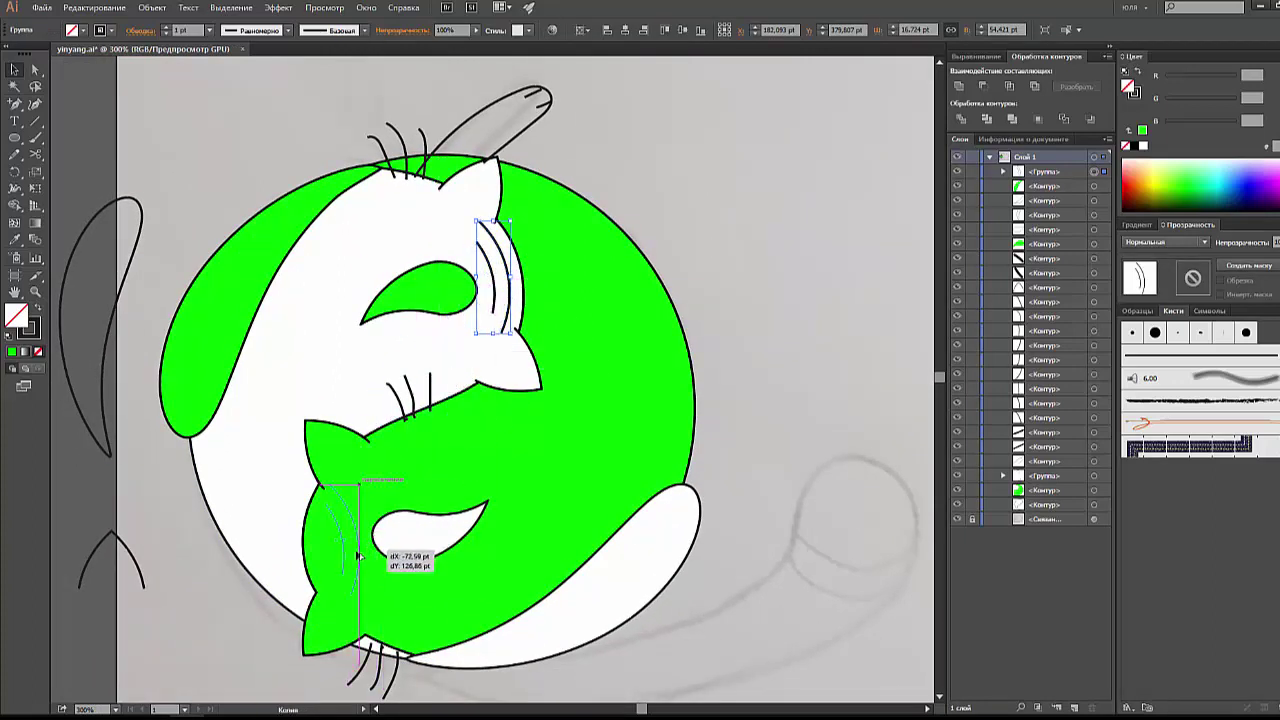
left_click_drag(508, 280, 352, 540)
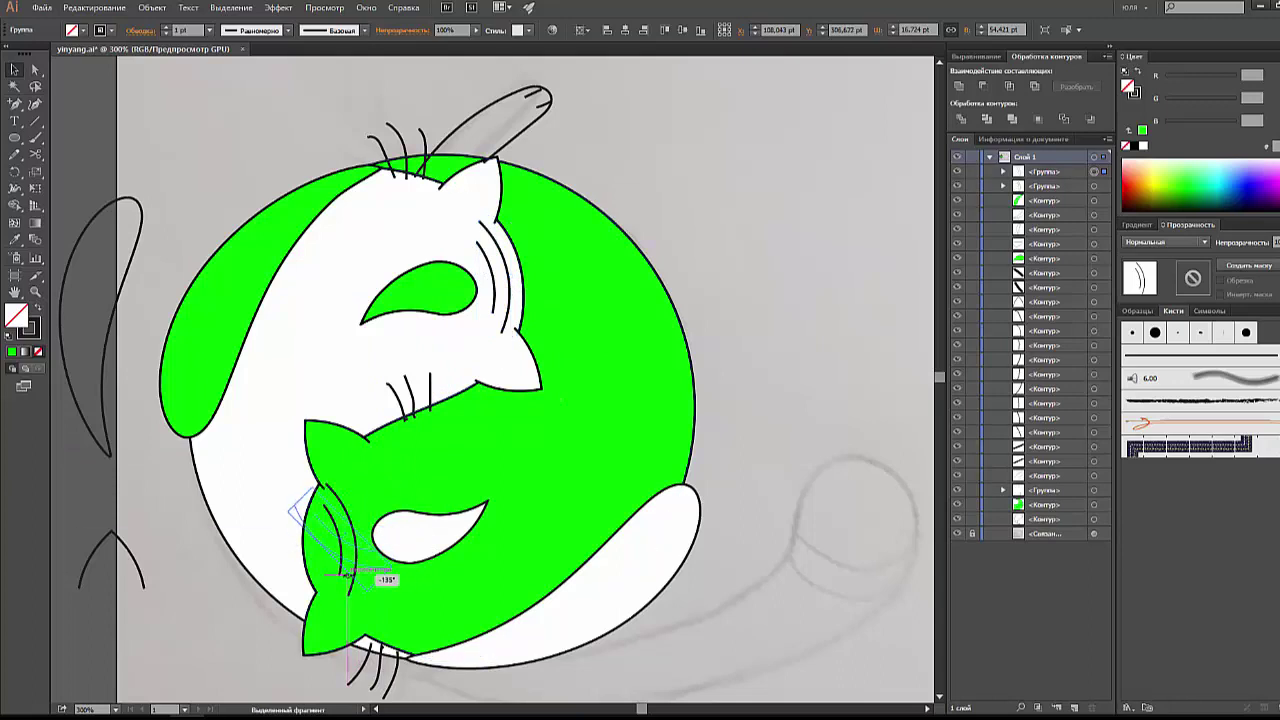
left_click_drag(362, 480, 380, 532)
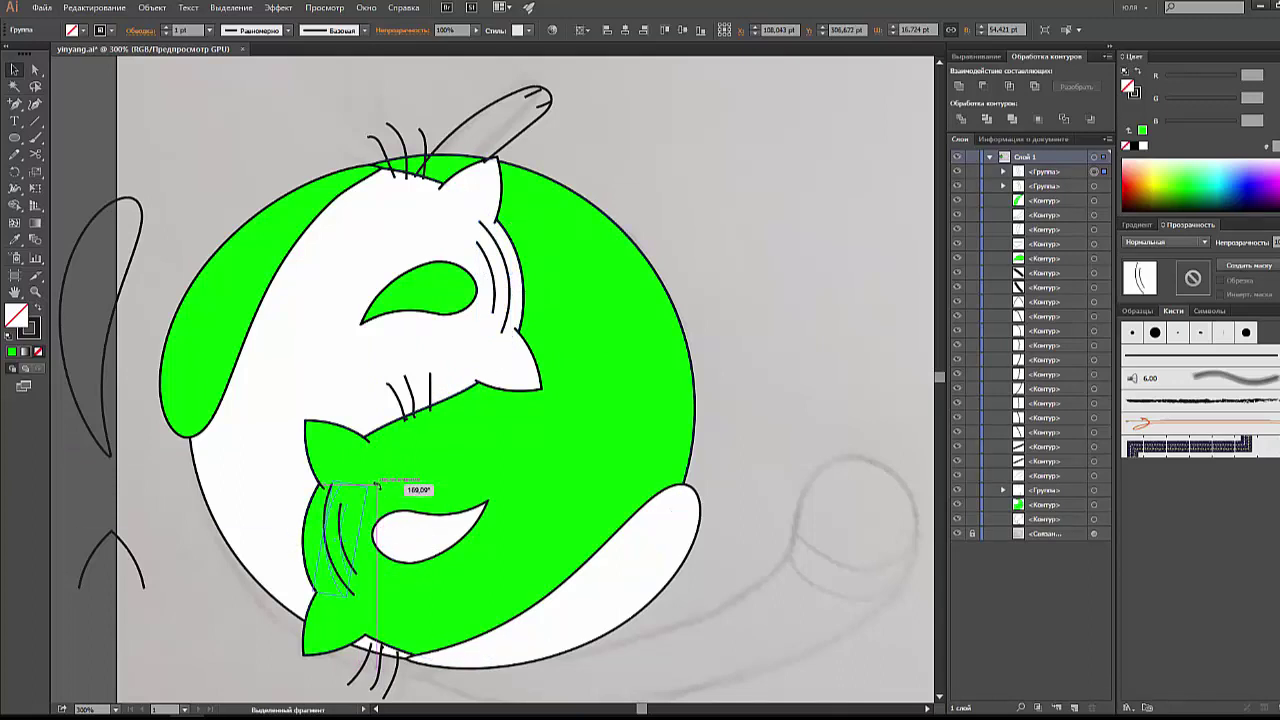
mouse_move(362, 480)
left_mouse_down()
mouse_move(345, 555)
mouse_move(397, 555)
left_mouse_up()
left_click(221, 578)
left_click(192, 636)
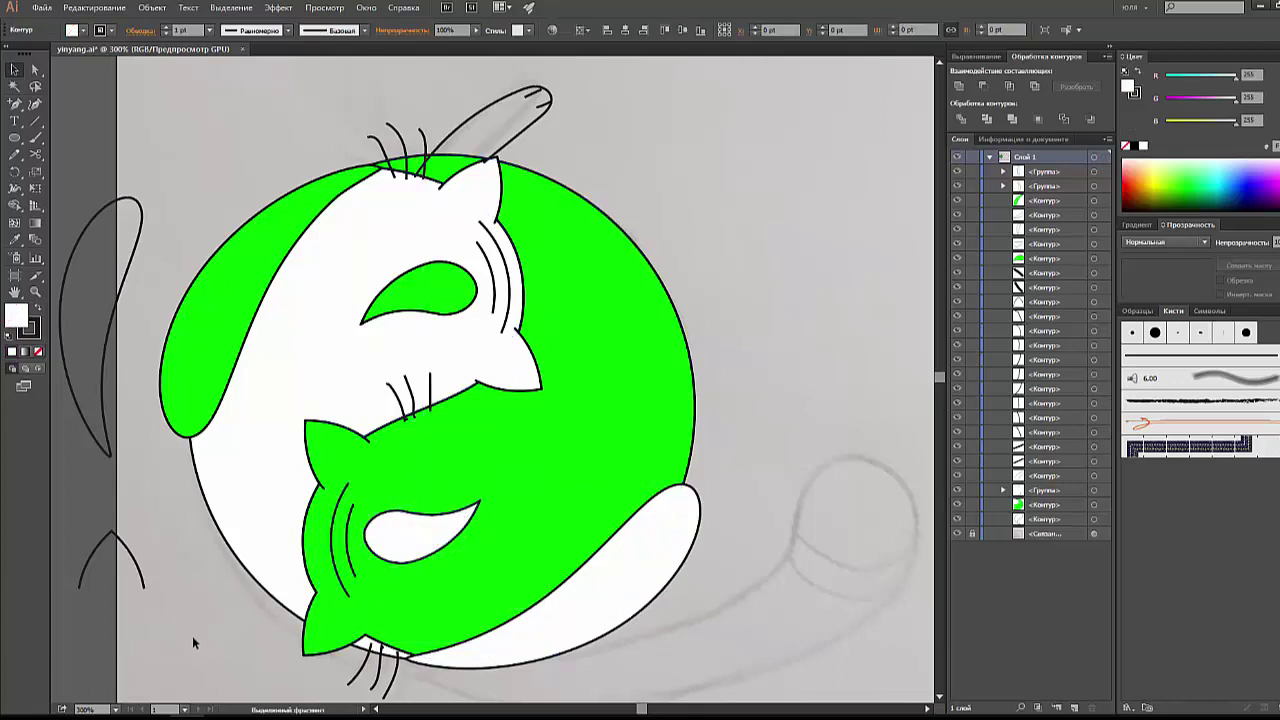
Step: Delete the straight whiskers at the top and middle of the circle
left_click_drag(201, 628, 214, 606)
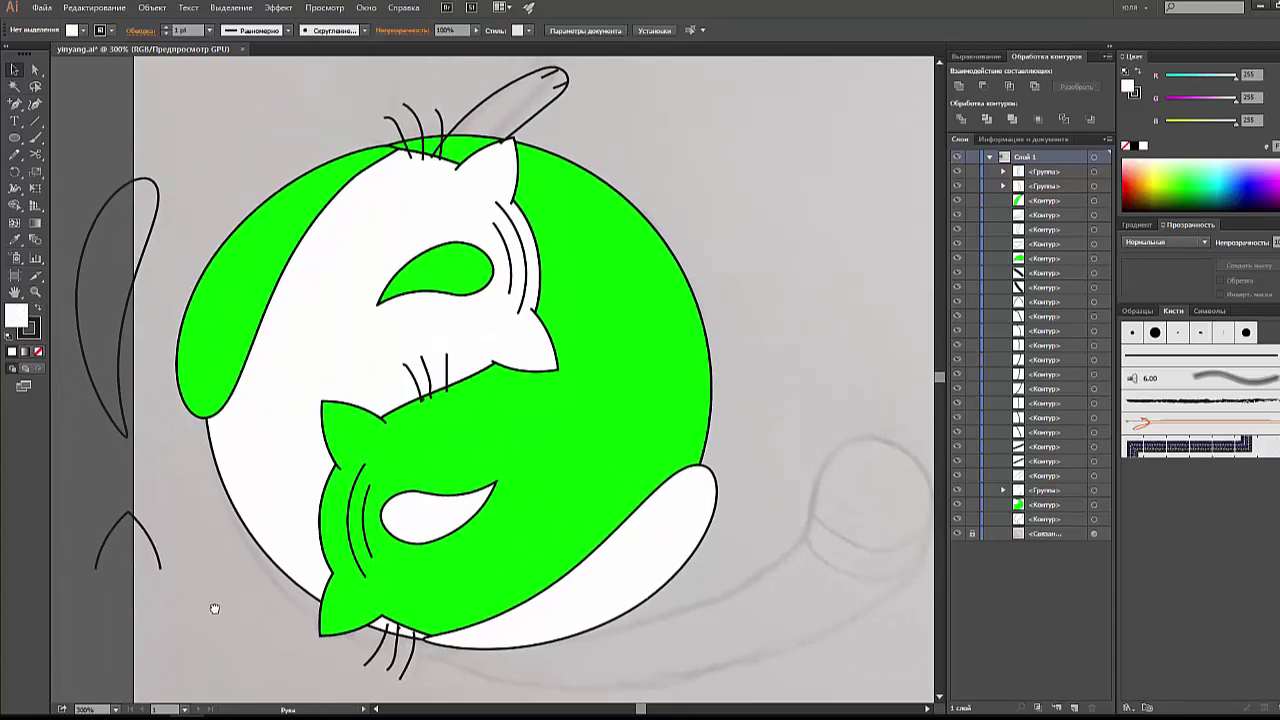
left_click_drag(350, 109, 370, 145)
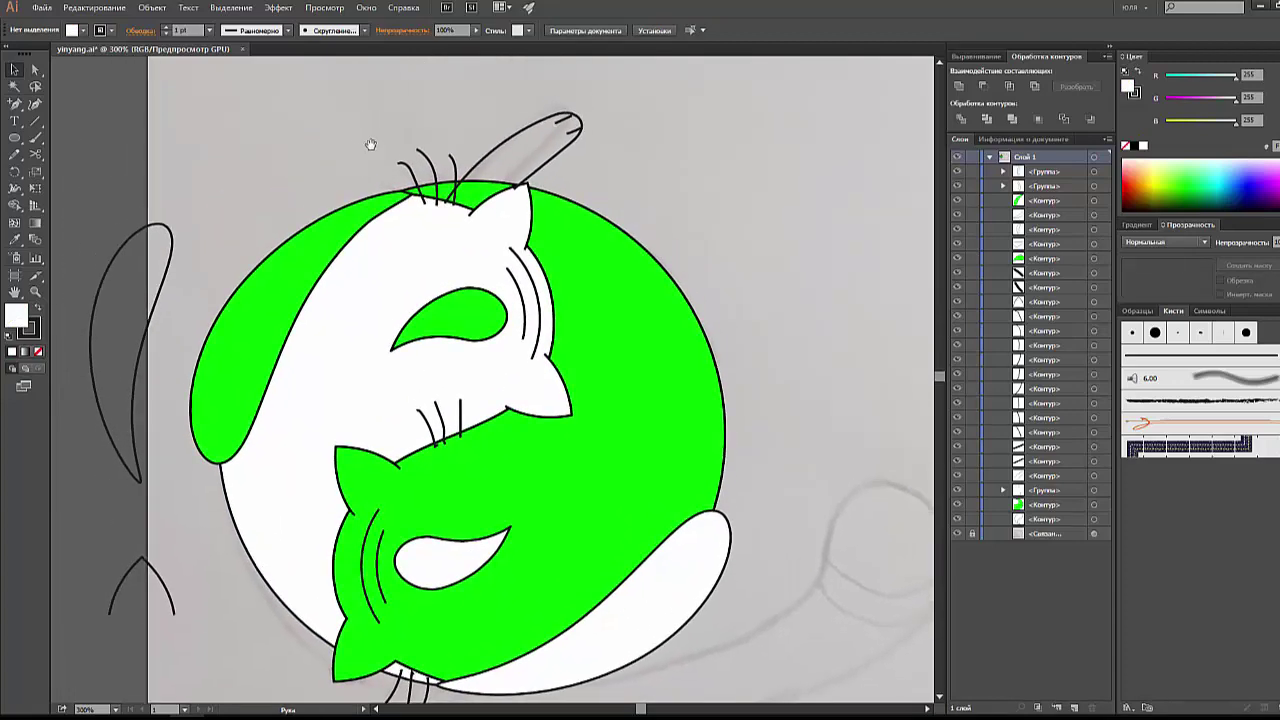
left_click_drag(452, 166, 454, 168)
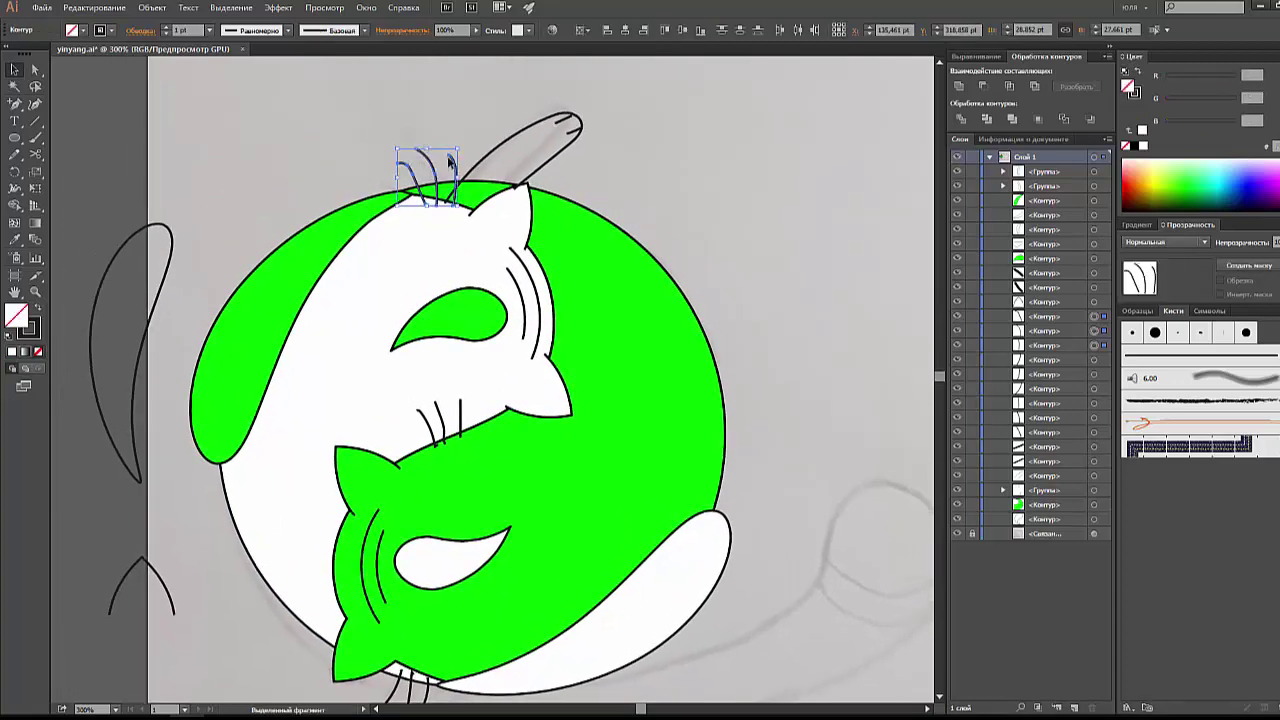
key("Delete")
left_click(432, 425)
key("Delete")
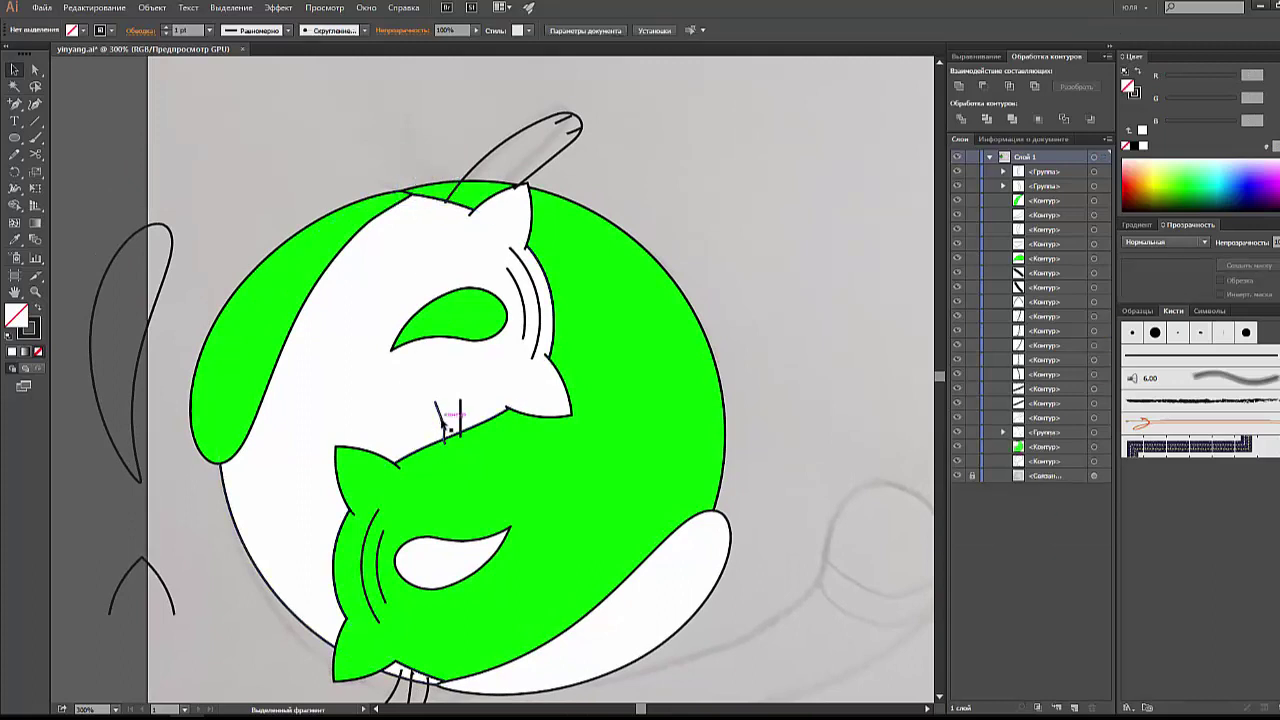
left_click(446, 418)
key("Delete")
Step: Delete the remaining straight whiskers at the bottom of the circle
key("Delete")
scroll(413, 600, "down", 2)
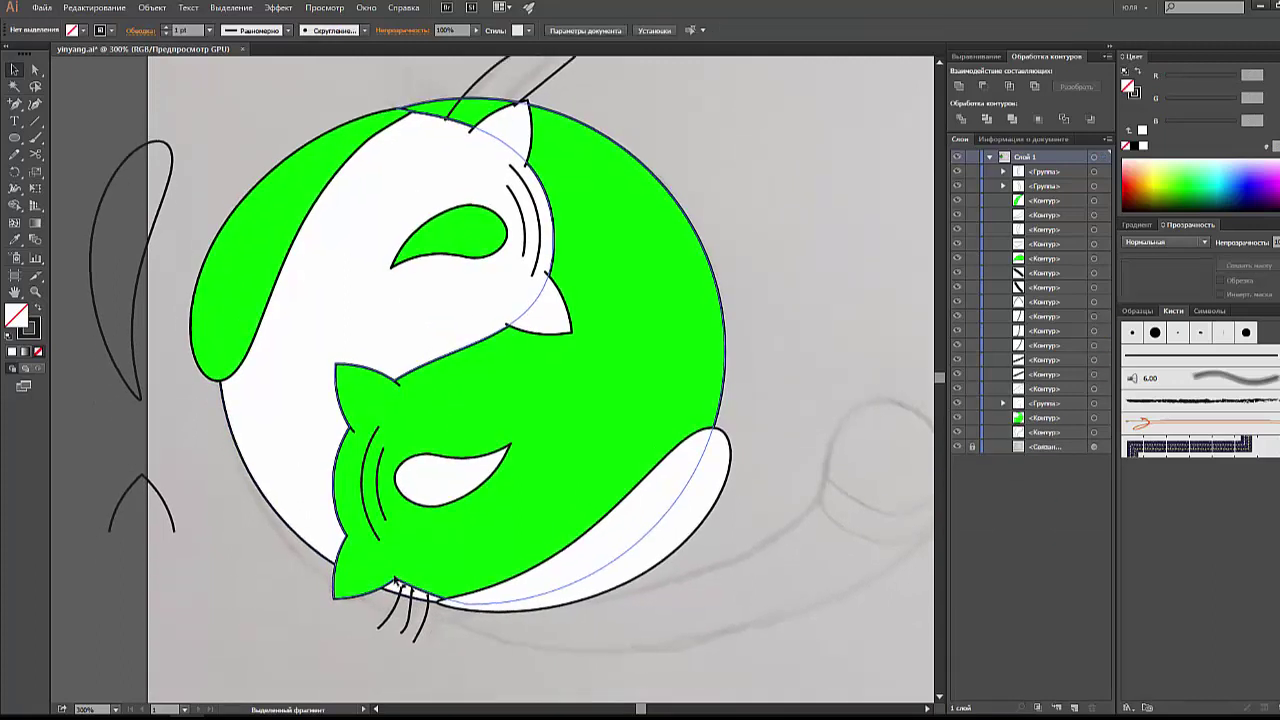
left_click(413, 610)
key("Delete")
left_click(420, 612)
key("Delete")
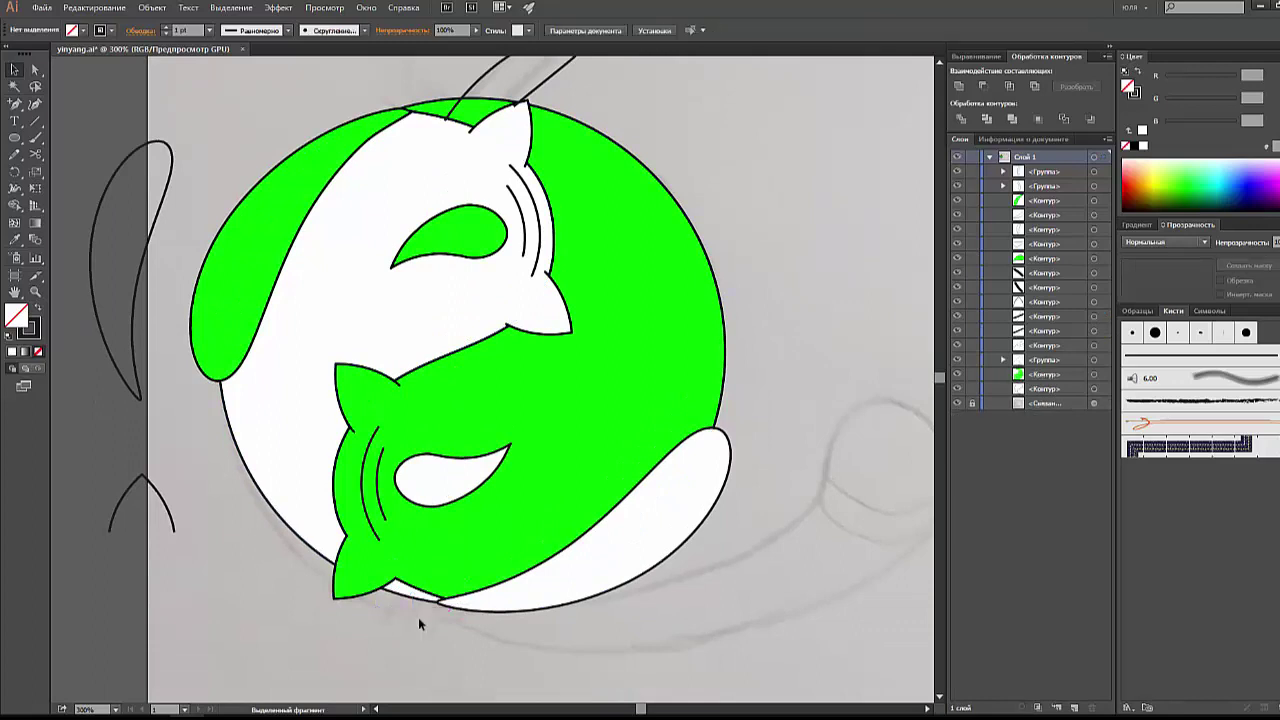
scroll(417, 619, "up", 1)
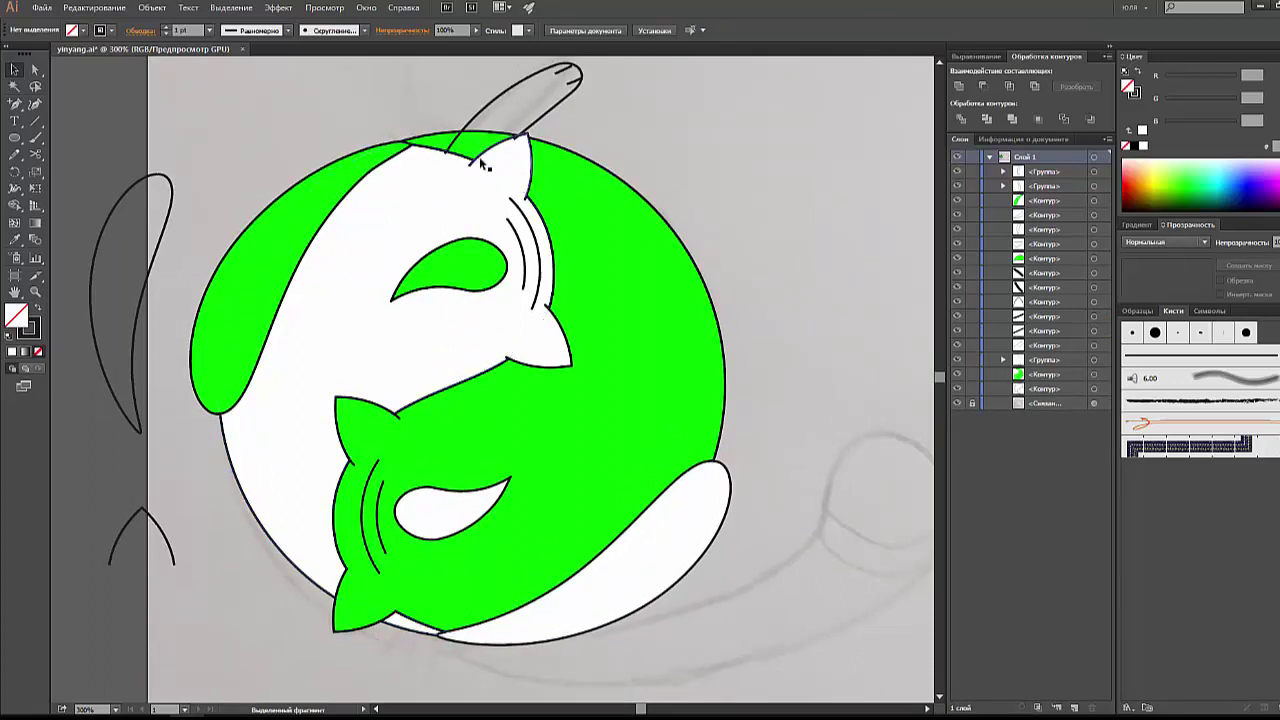
Step: Draw curved hair strokes with the Arc tool above the white cat's head
left_click(37, 123)
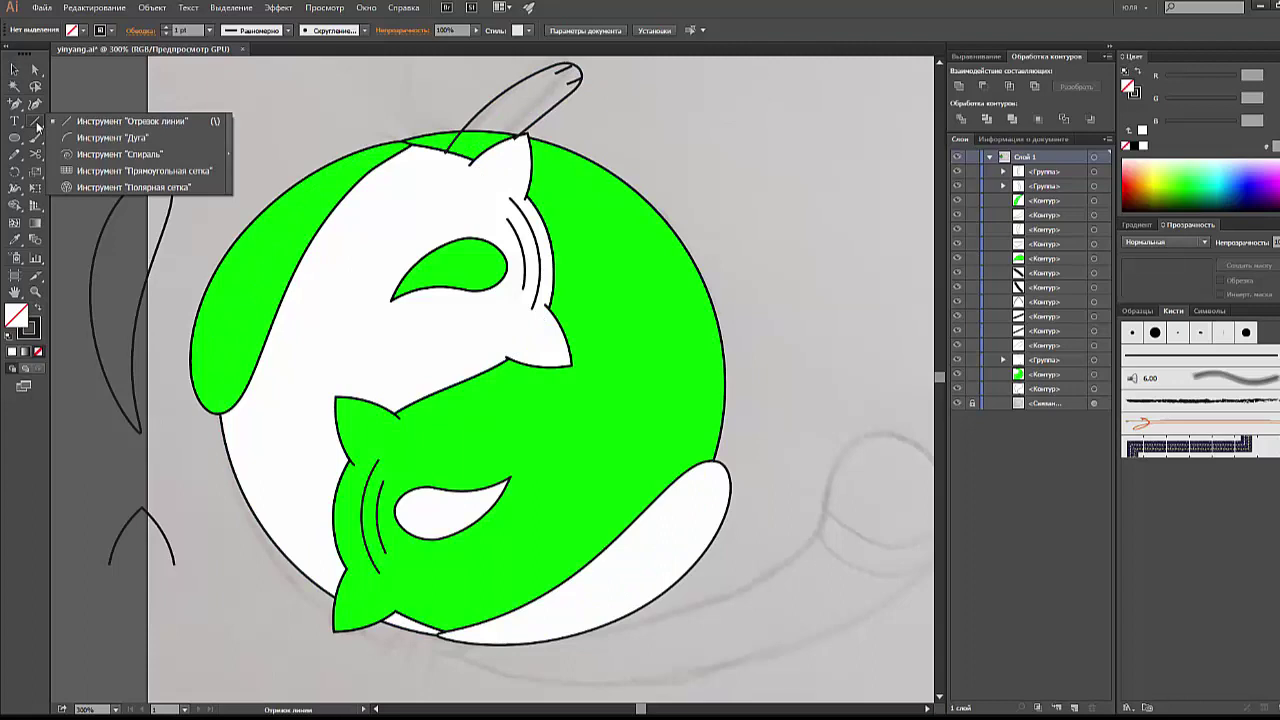
left_click(111, 142)
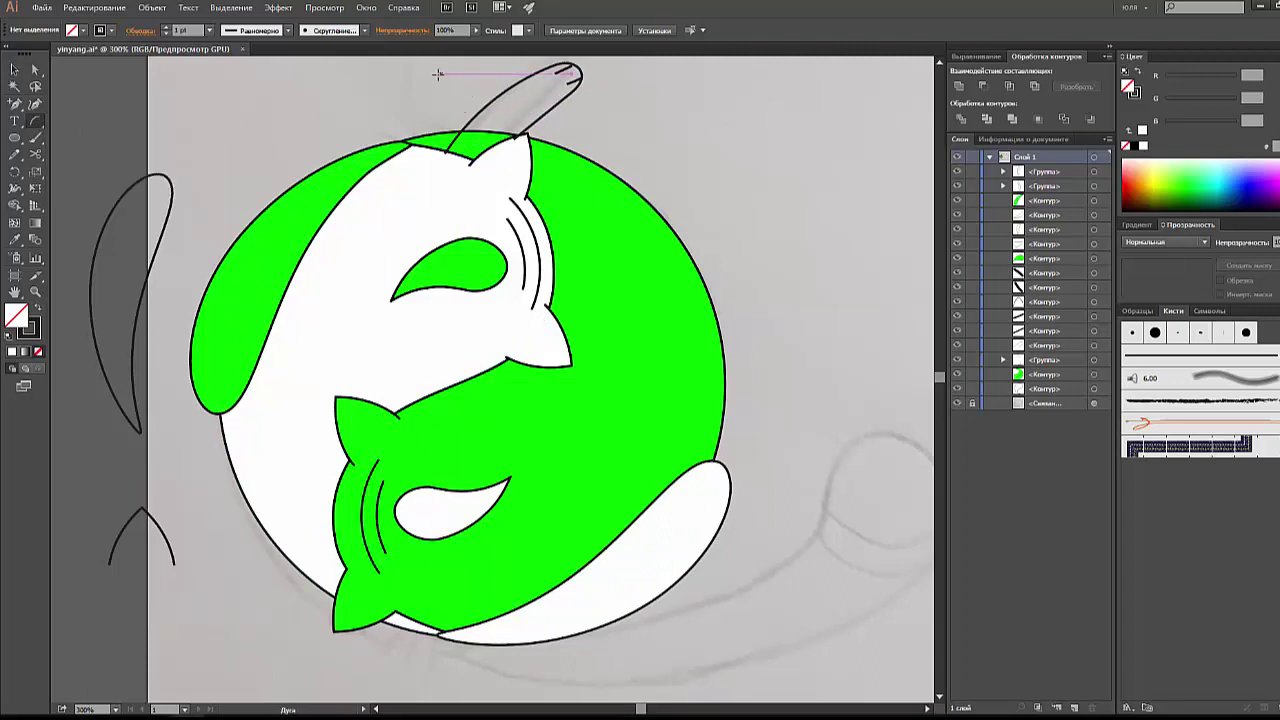
mouse_move(432, 66)
left_mouse_down()
mouse_move(455, 130)
mouse_move(405, 73)
left_mouse_up()
key("ctrl+z")
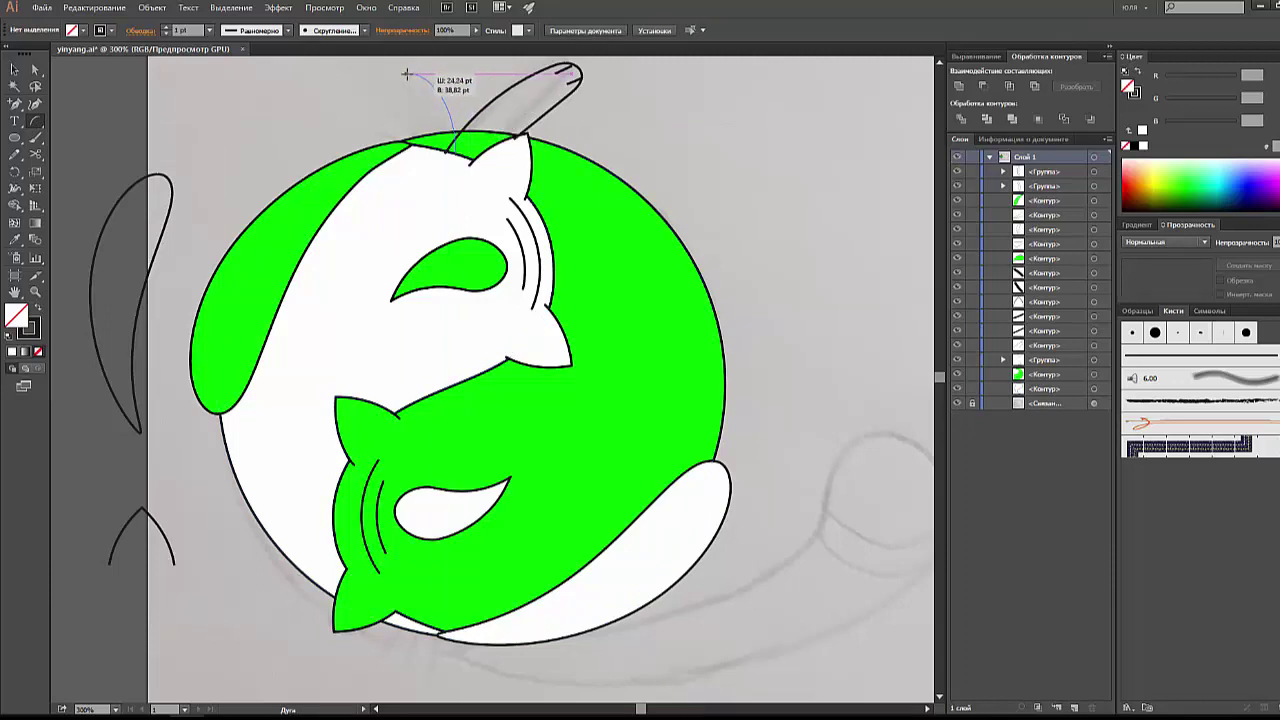
mouse_move(460, 150)
left_mouse_down()
mouse_move(455, 72)
mouse_move(427, 70)
left_mouse_up()
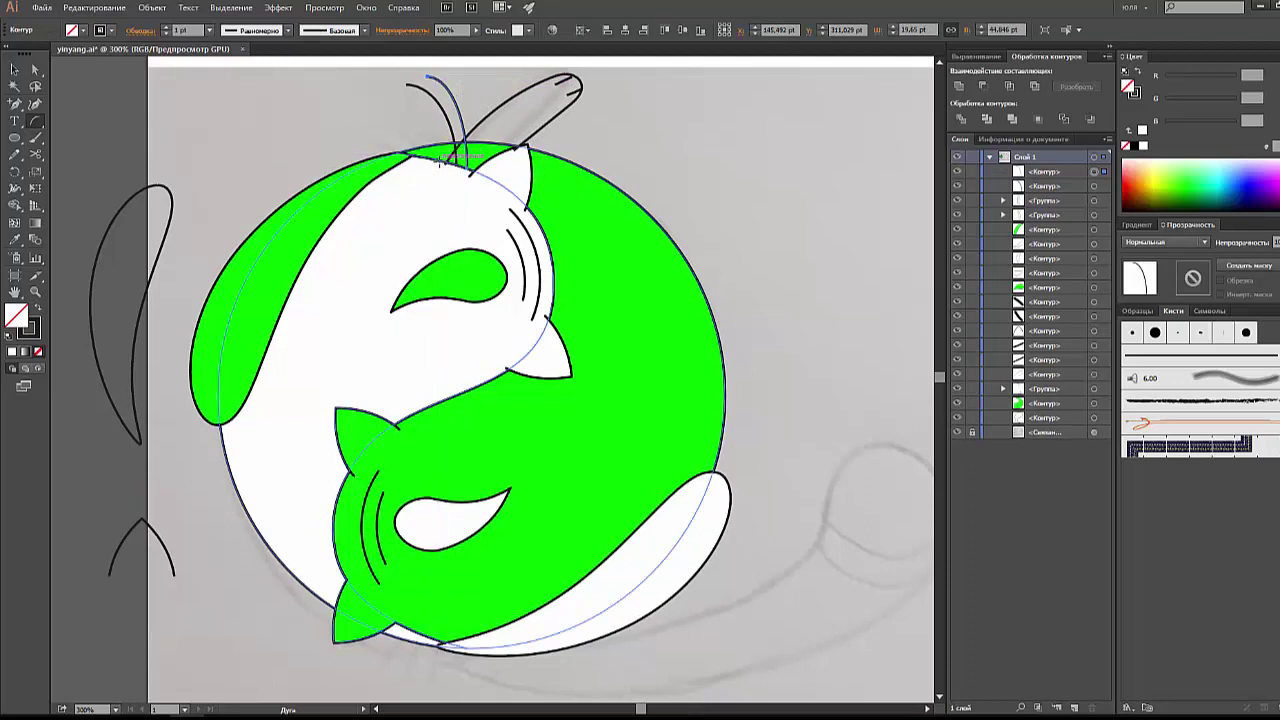
left_click_drag(437, 161, 405, 108)
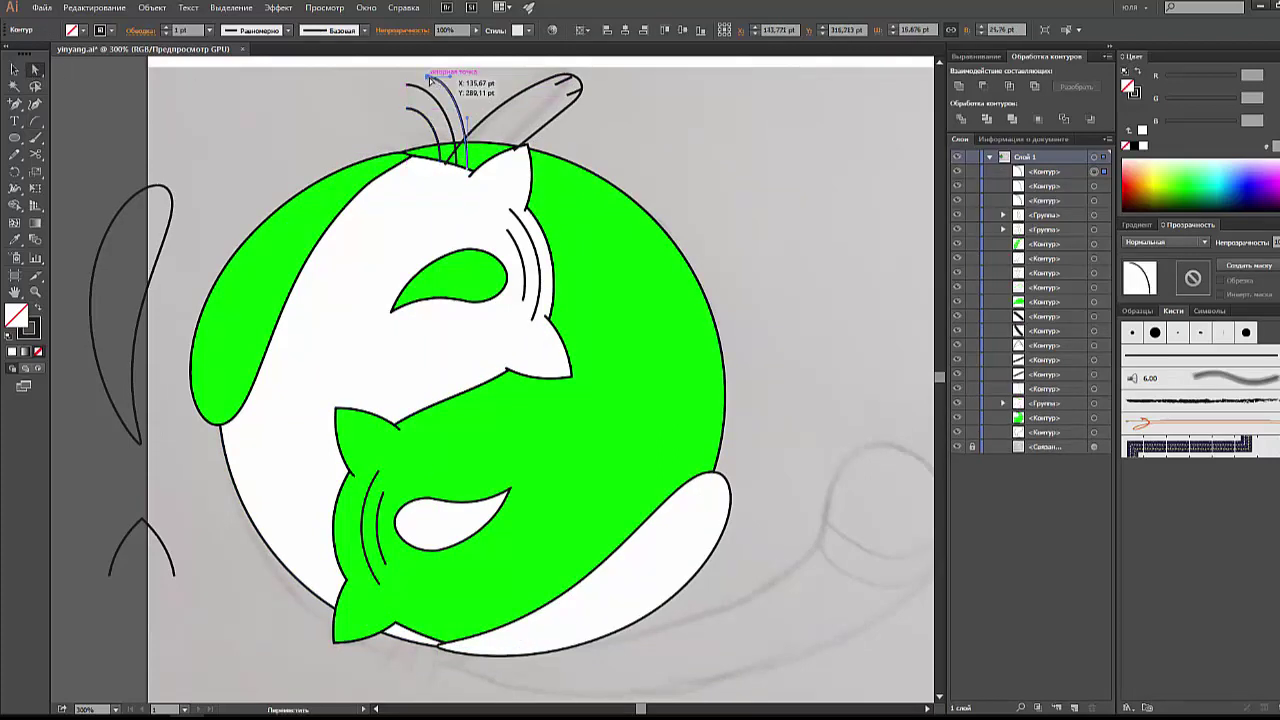
Step: Reshape the hair curves by moving their tip anchors
left_click(430, 79)
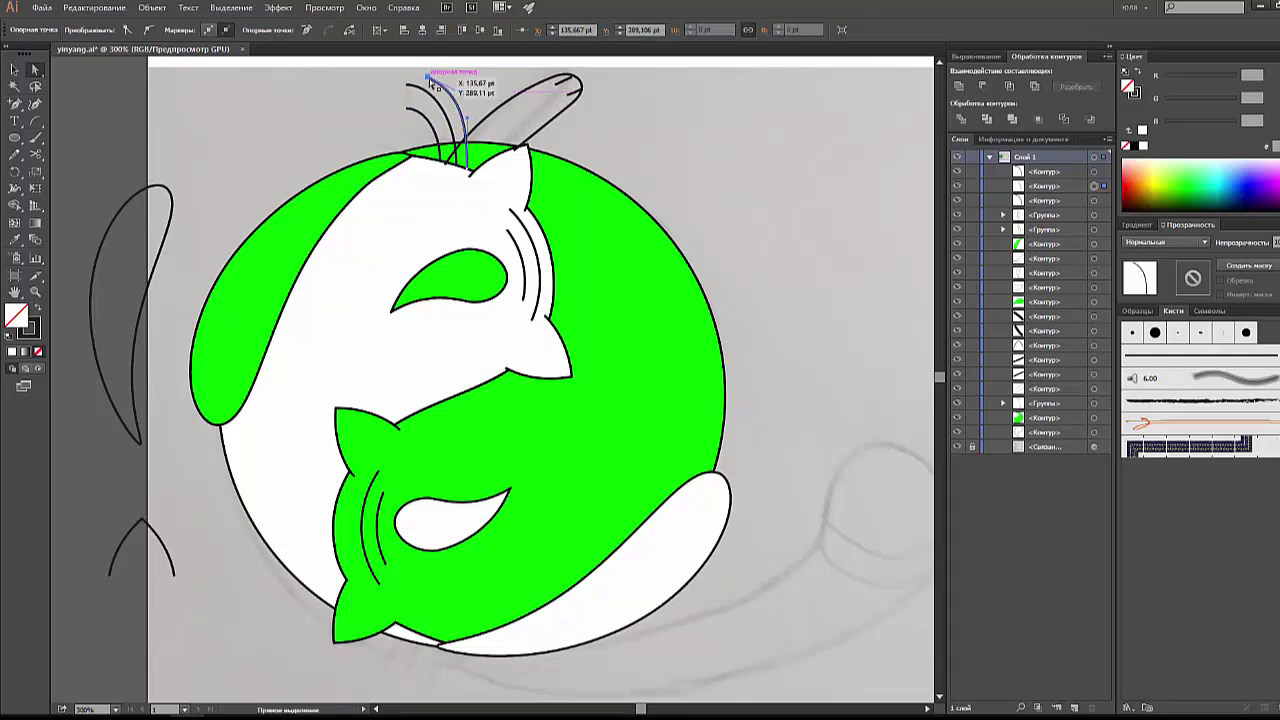
left_click_drag(430, 79, 444, 86)
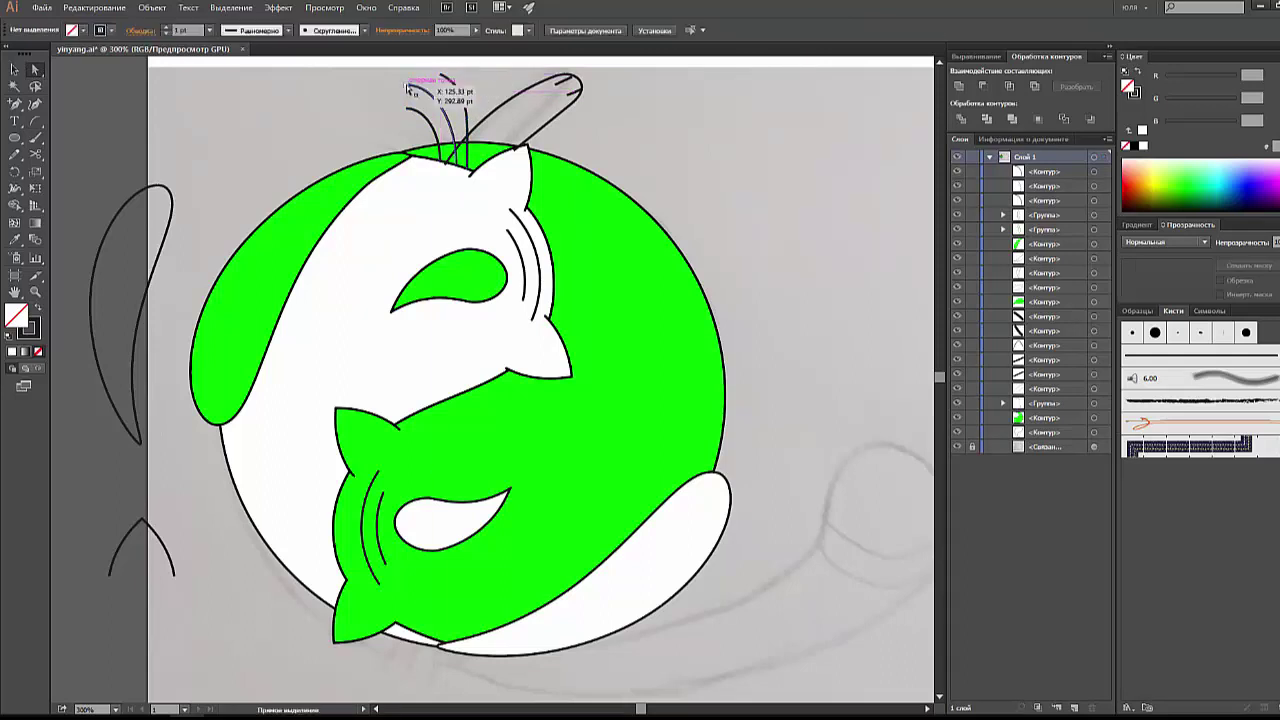
left_click(472, 121)
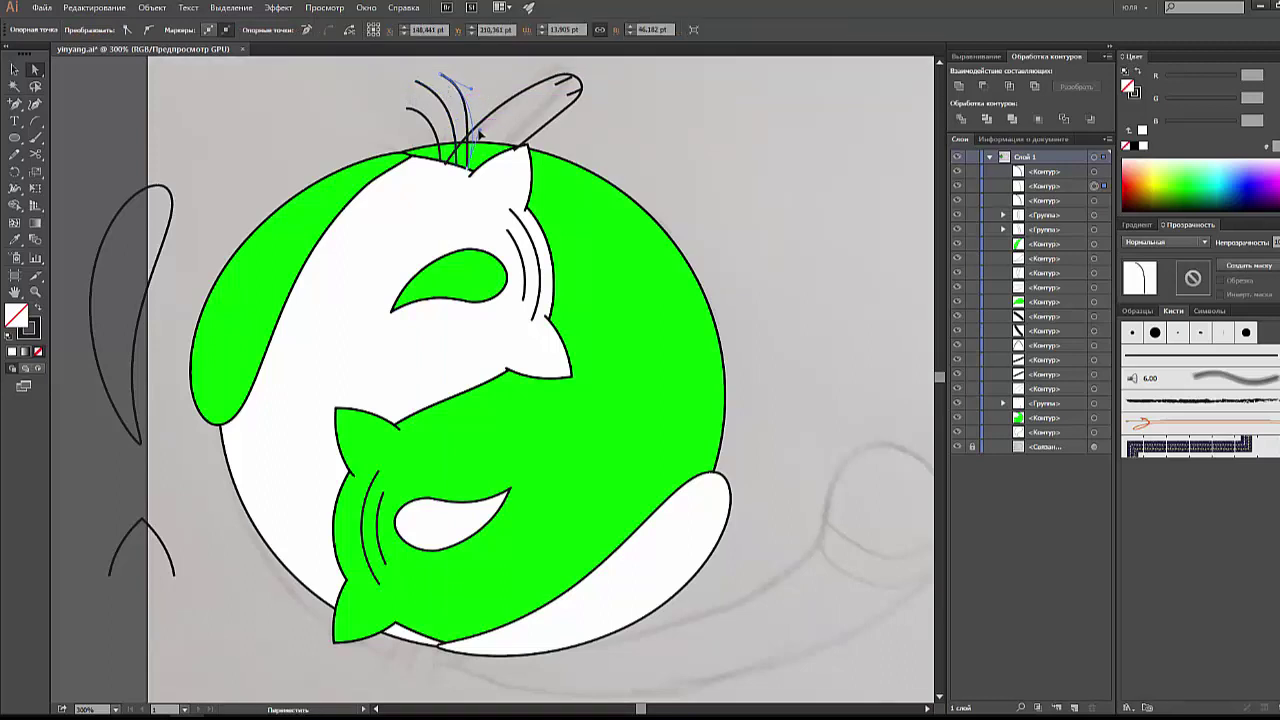
left_click(406, 113)
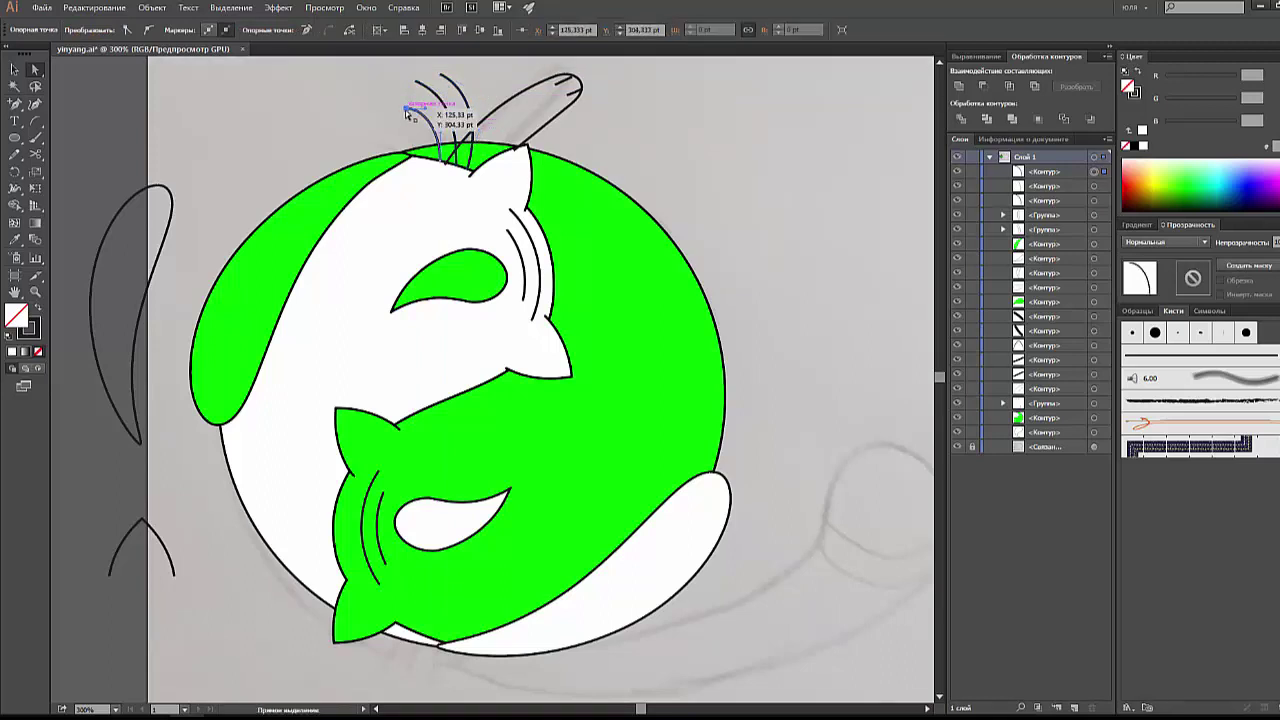
left_click(341, 125)
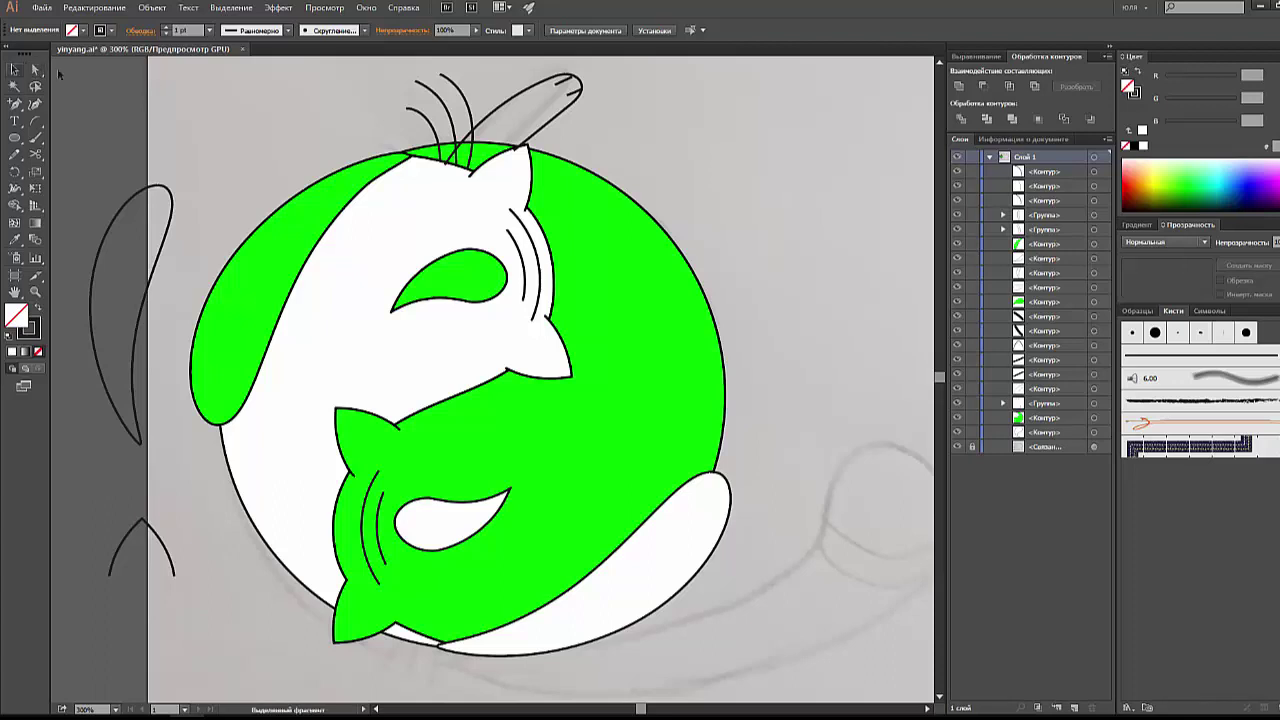
scroll(412, 92, "up", 2)
Step: Cut through the three hair strokes and delete their upper ends
left_click_drag(463, 181, 464, 183)
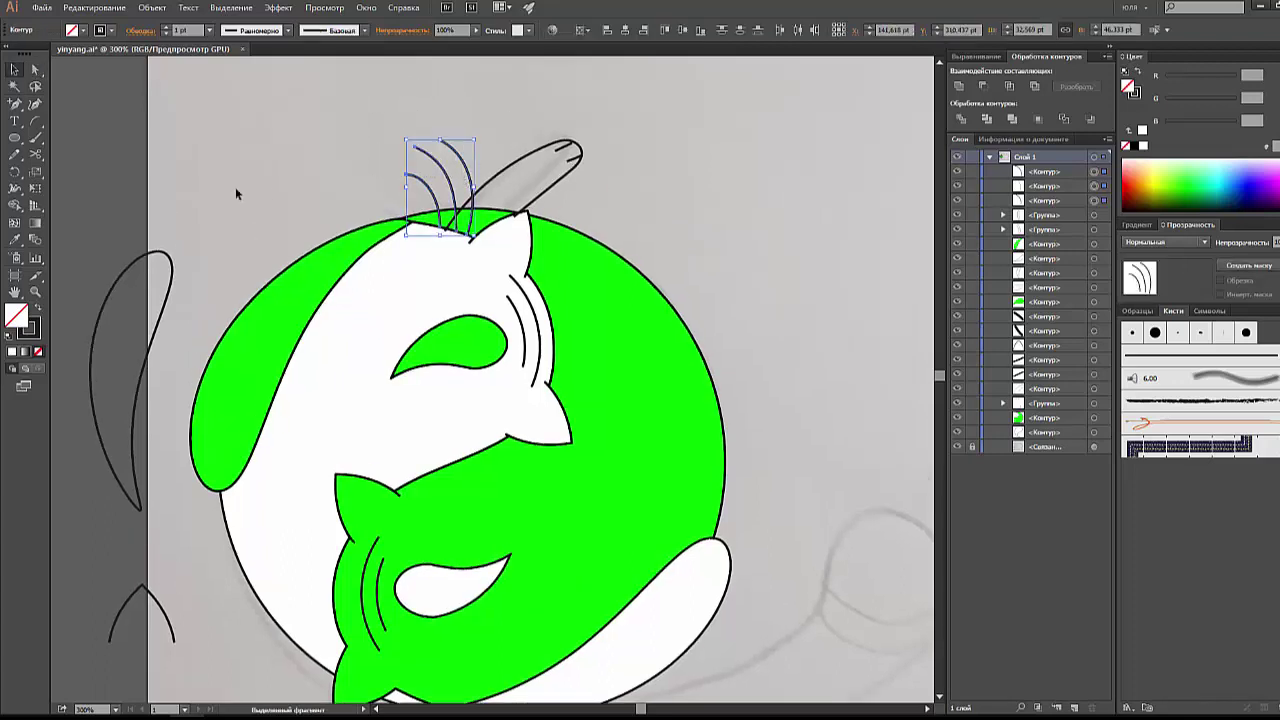
left_click_drag(45, 153, 89, 152)
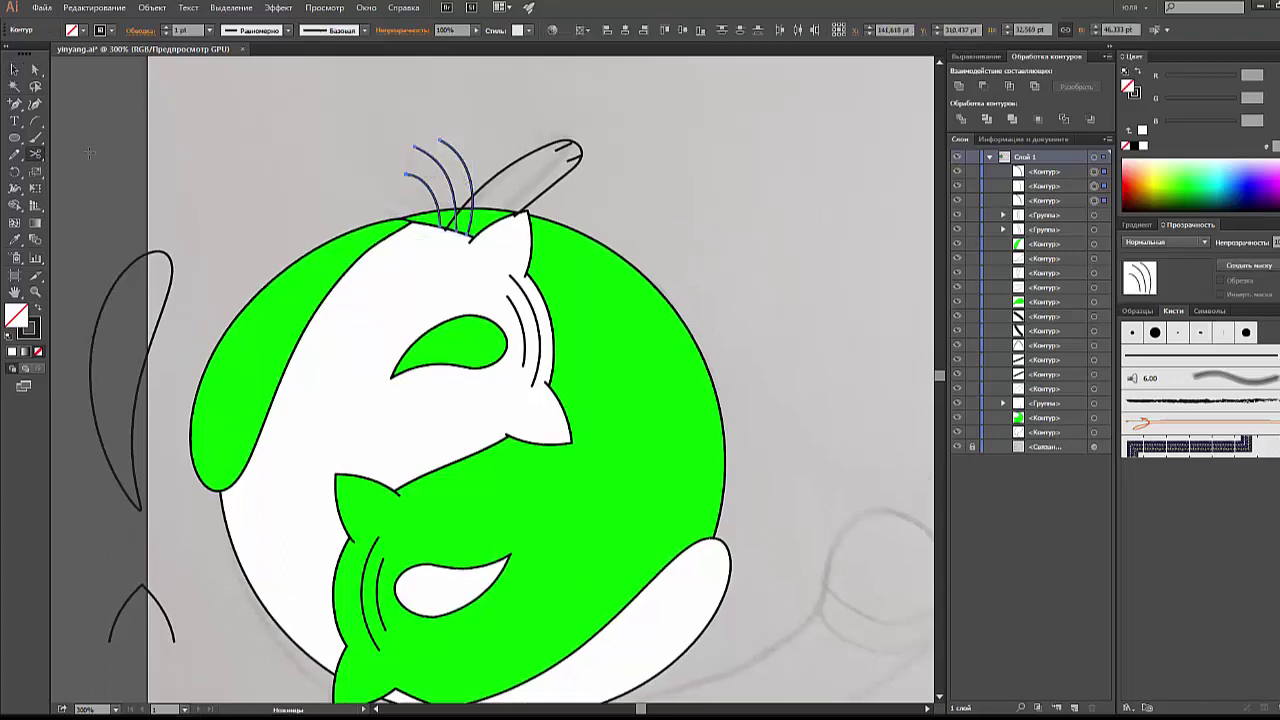
left_click_drag(420, 190, 491, 157)
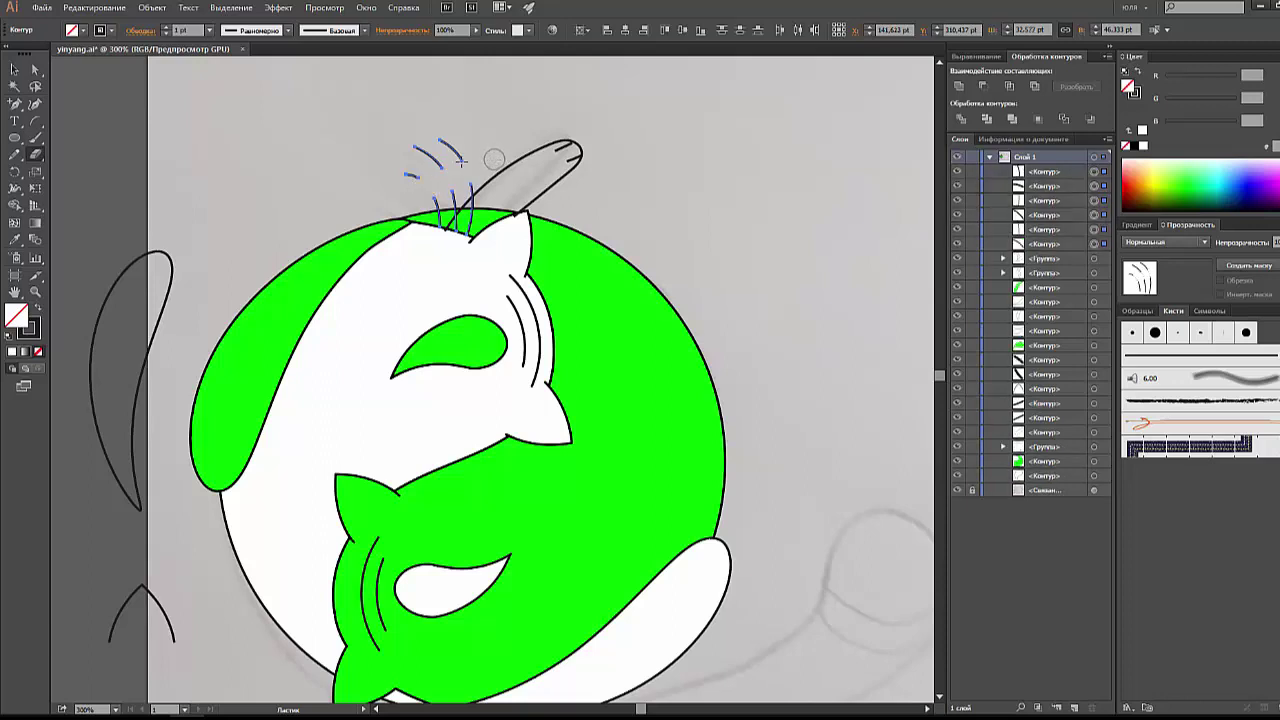
left_click(15, 70)
left_click(378, 119)
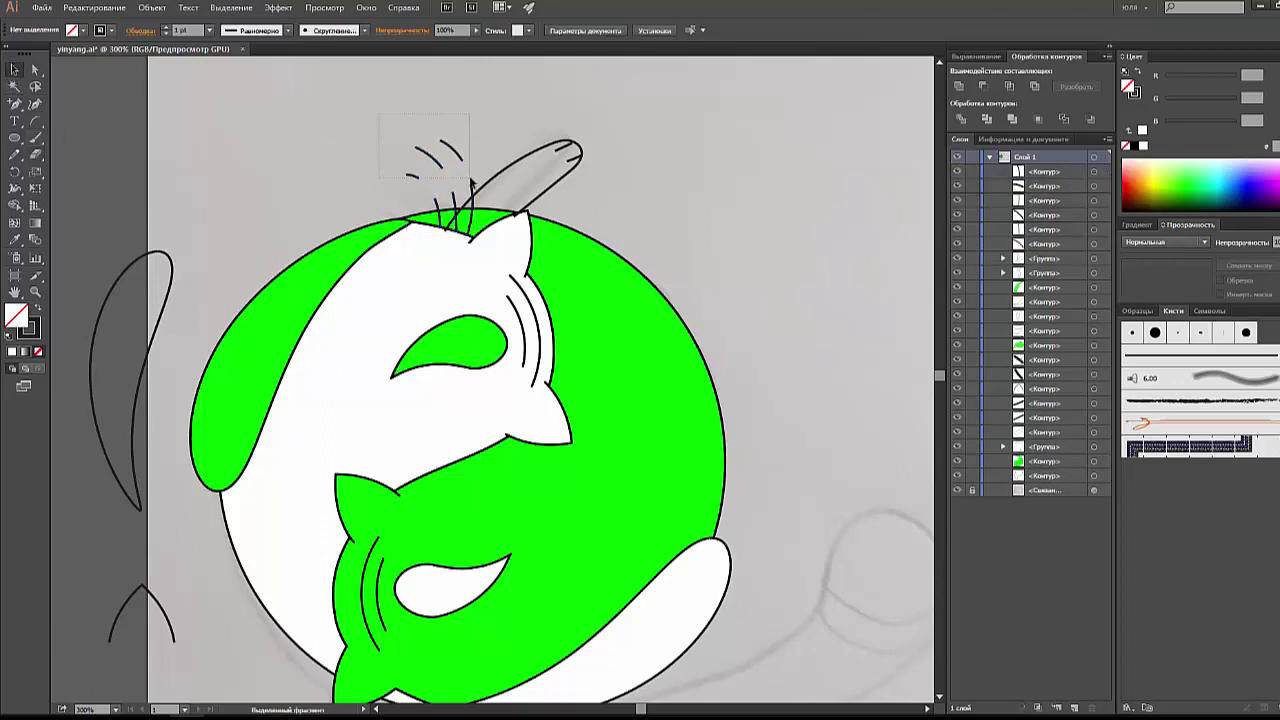
left_click_drag(471, 181, 477, 175)
key("Delete")
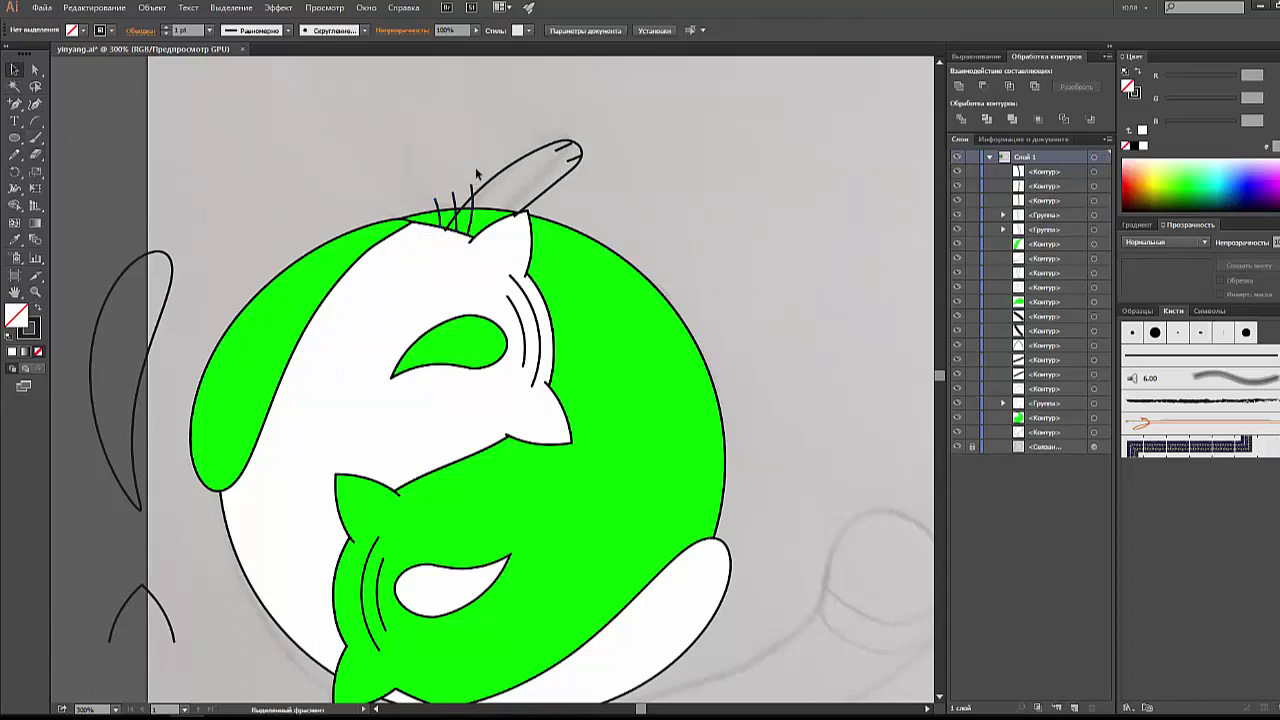
Step: Group the three shortened hair strokes into one object
left_click(438, 203)
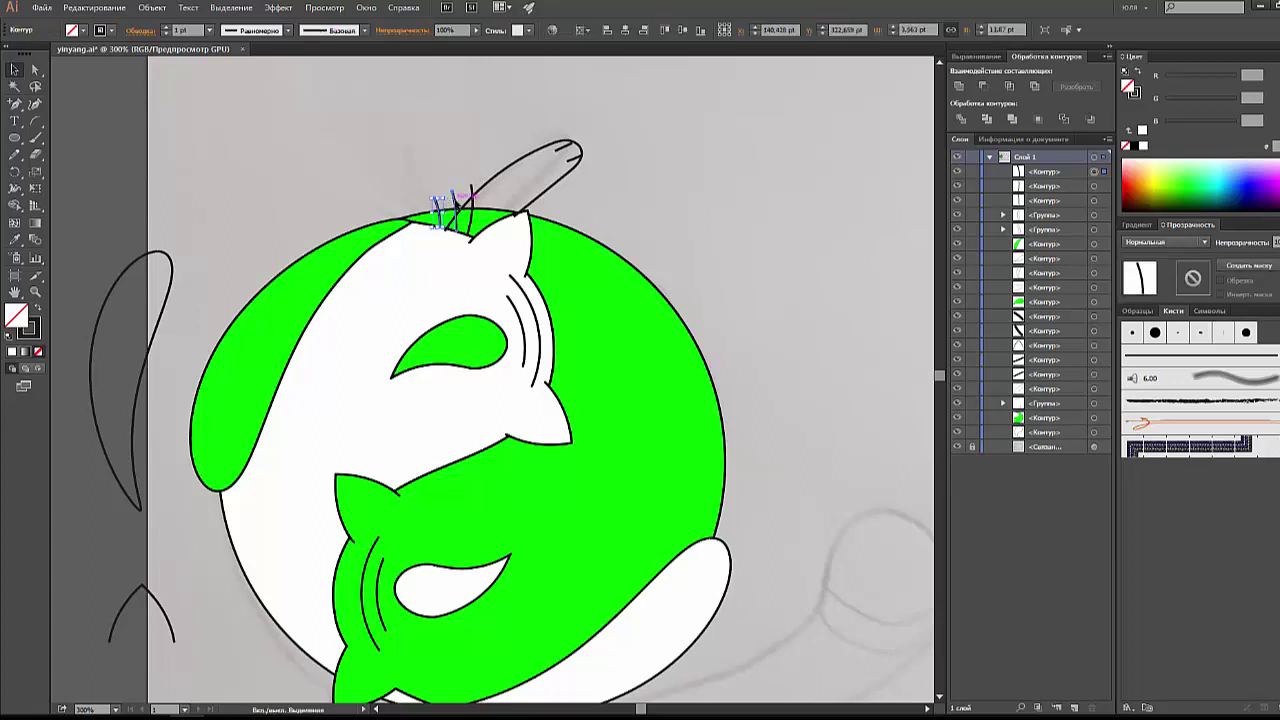
left_click(456, 203, "shift")
left_click(468, 198, "shift")
left_click(141, 30)
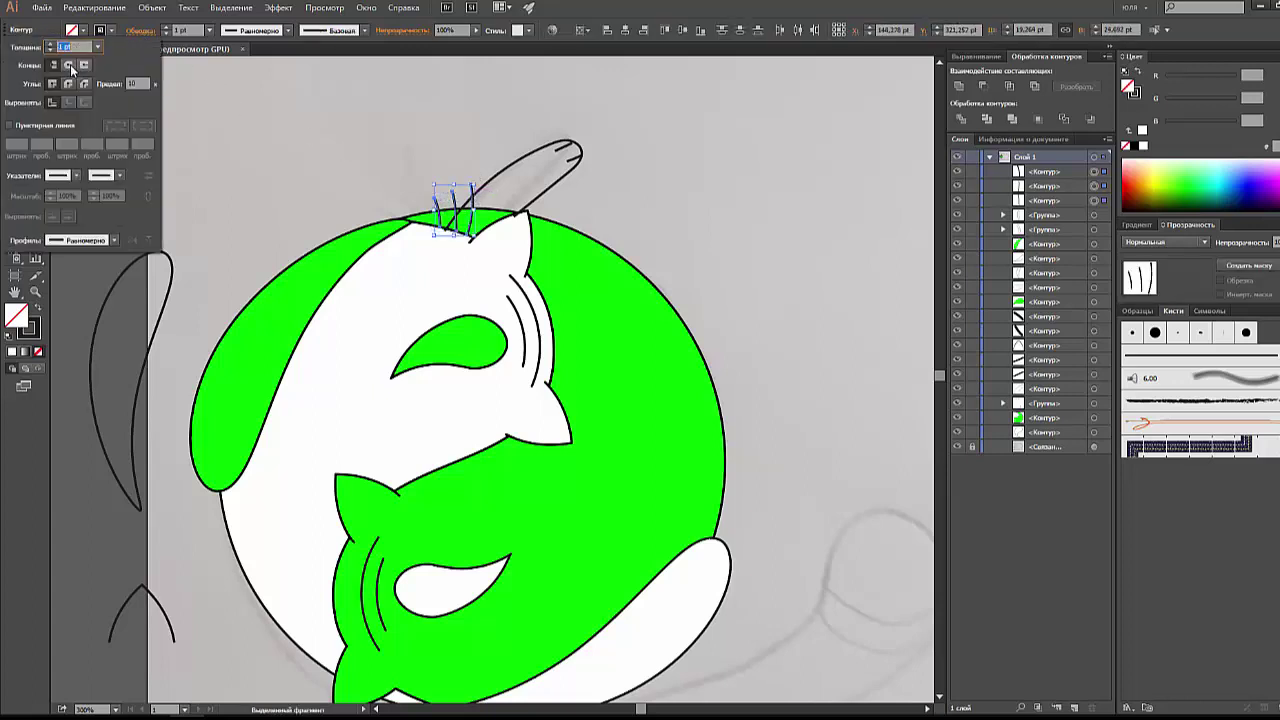
left_click(458, 200)
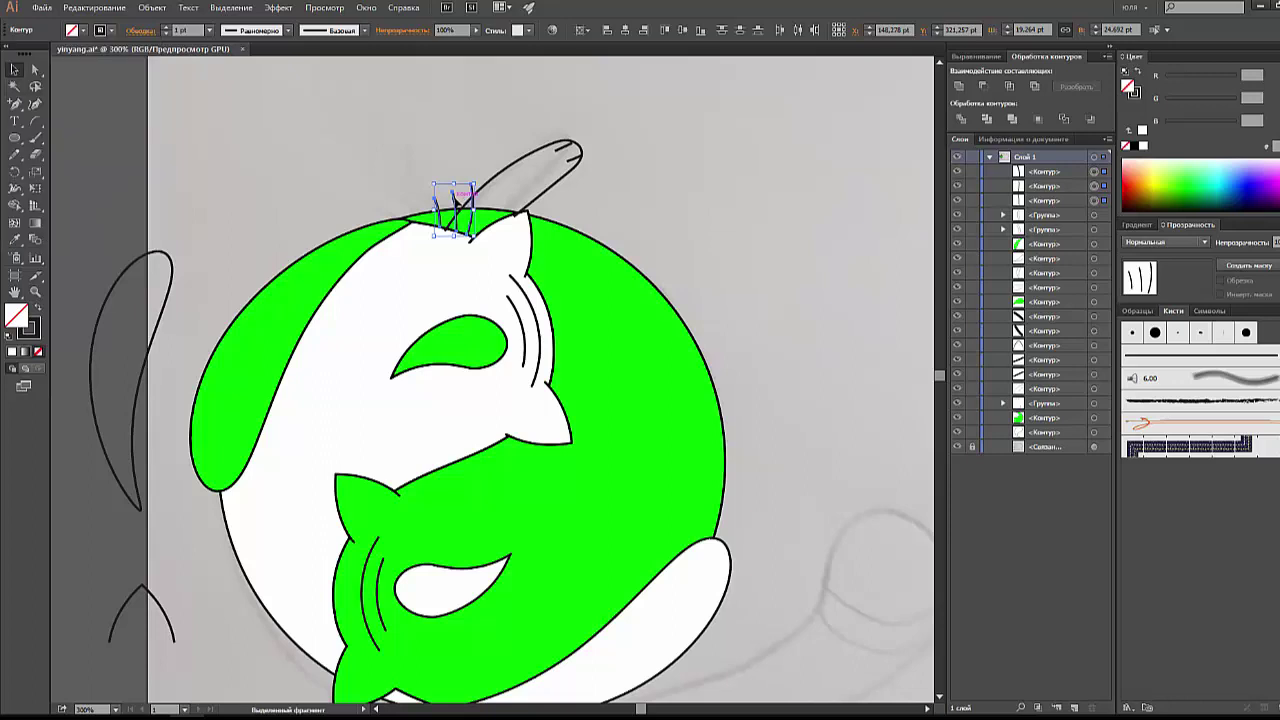
right_click(453, 198)
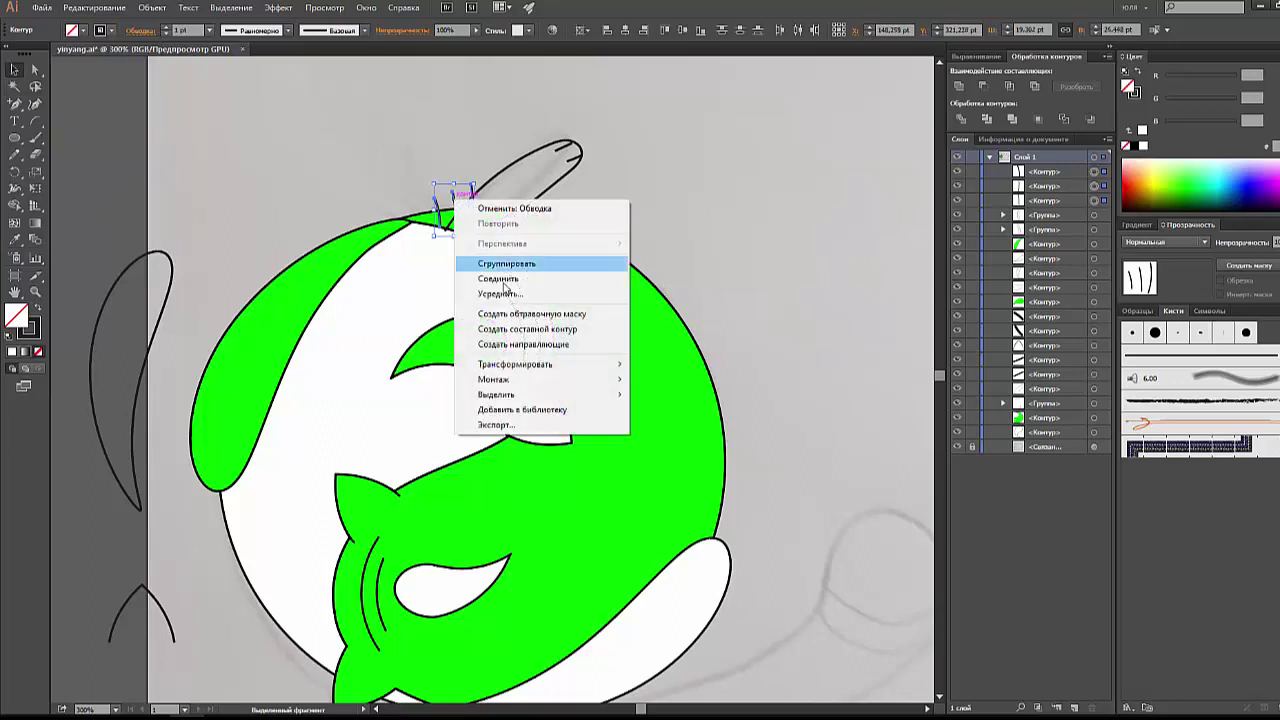
left_click(505, 264)
left_click(363, 175)
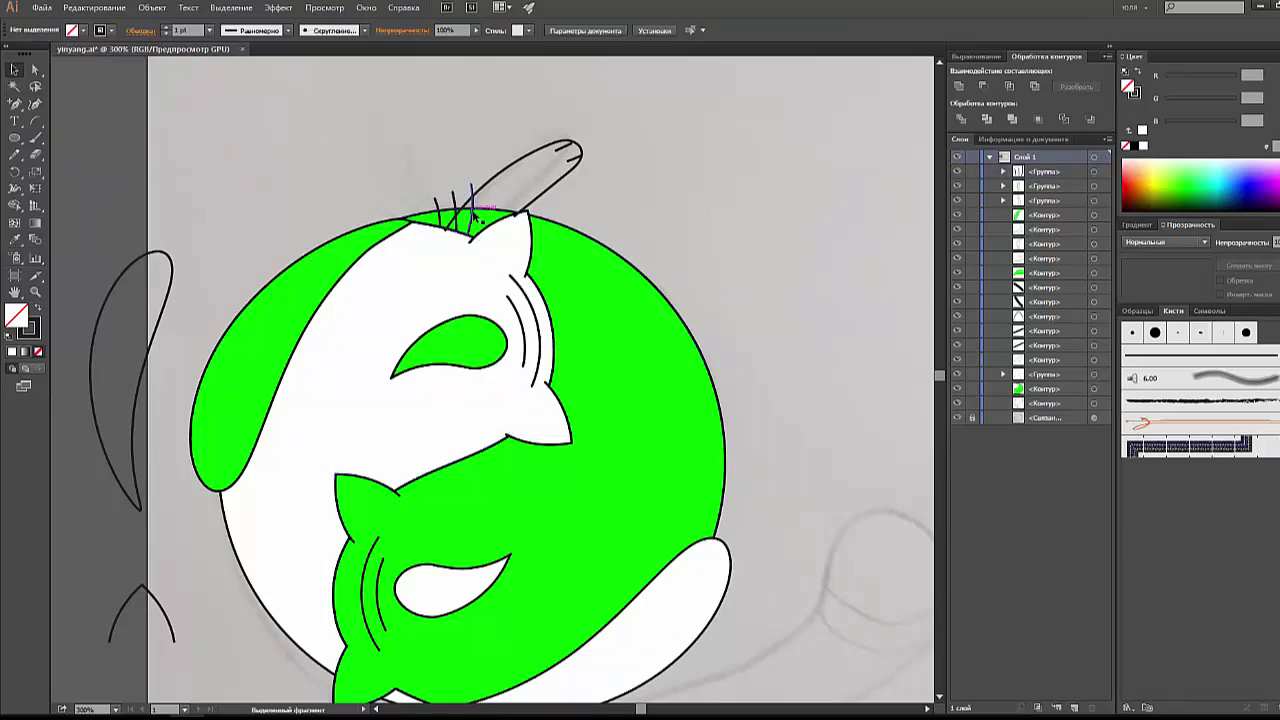
Step: Alt-drag a copy of the hair tuft down under the green cat's chin
left_click_drag(474, 214, 433, 440)
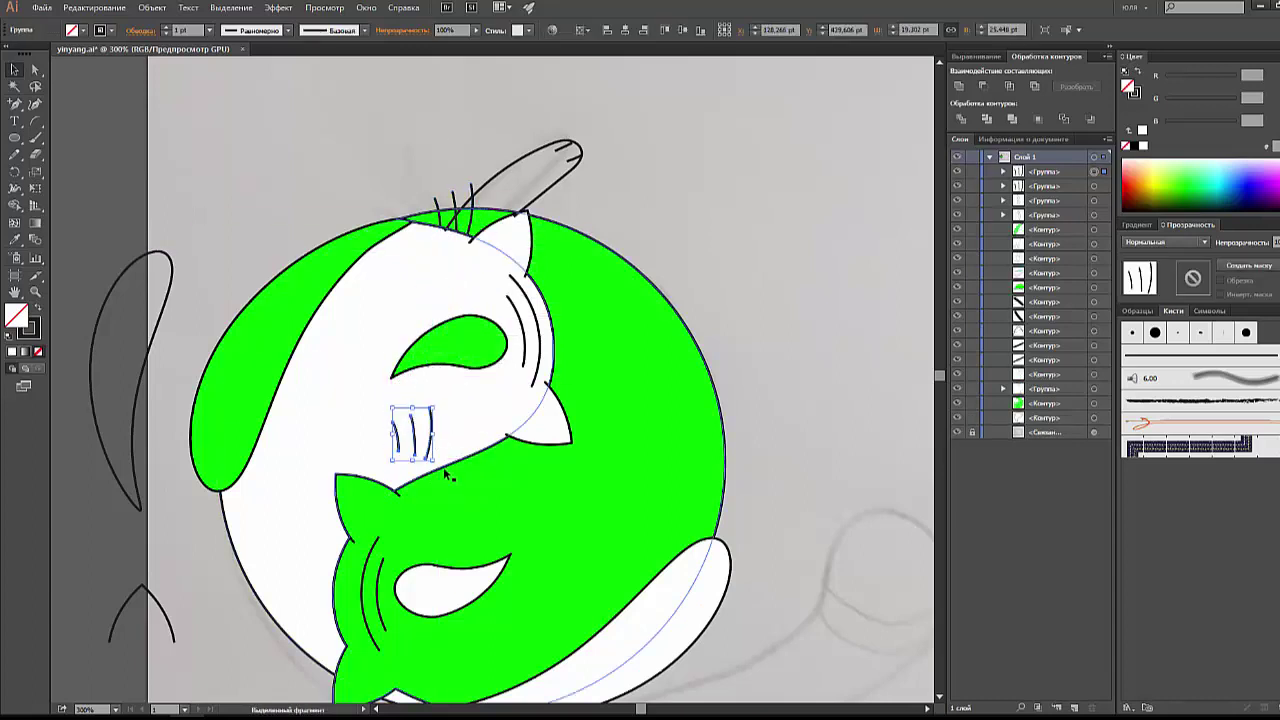
left_click_drag(389, 398, 391, 383)
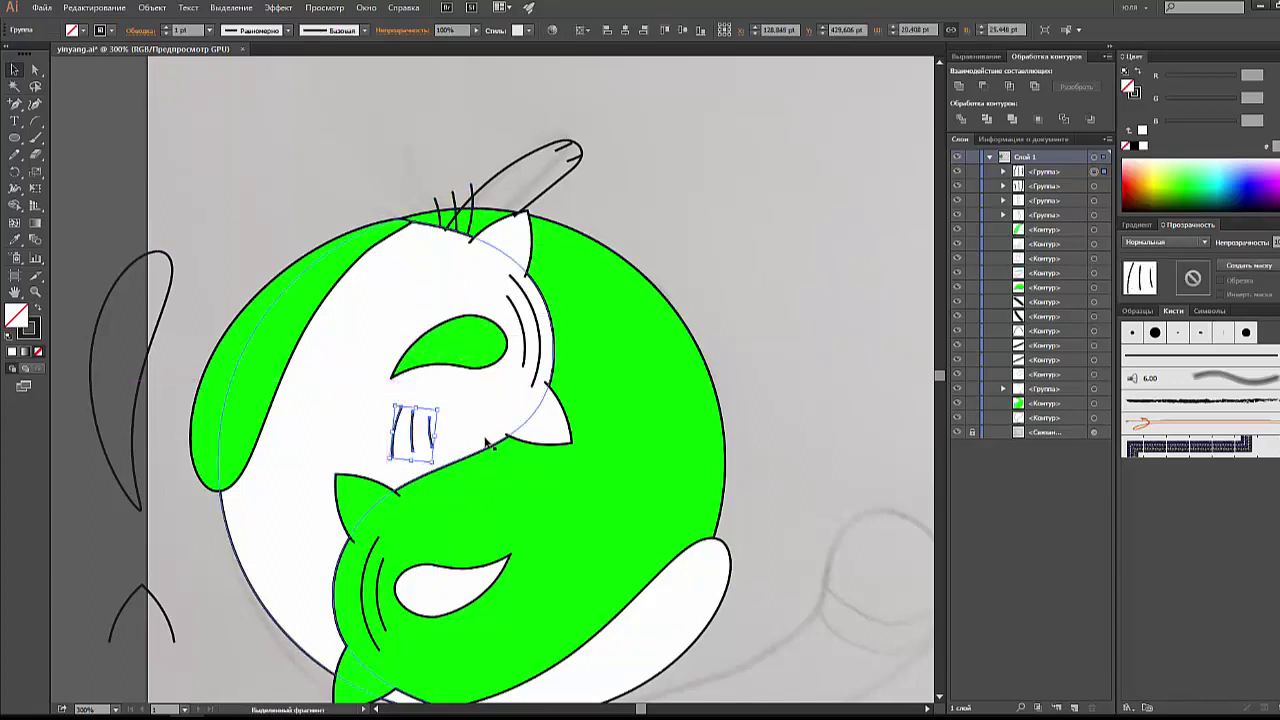
left_click_drag(481, 487, 457, 337)
left_click_drag(402, 285, 413, 590)
left_click(413, 590)
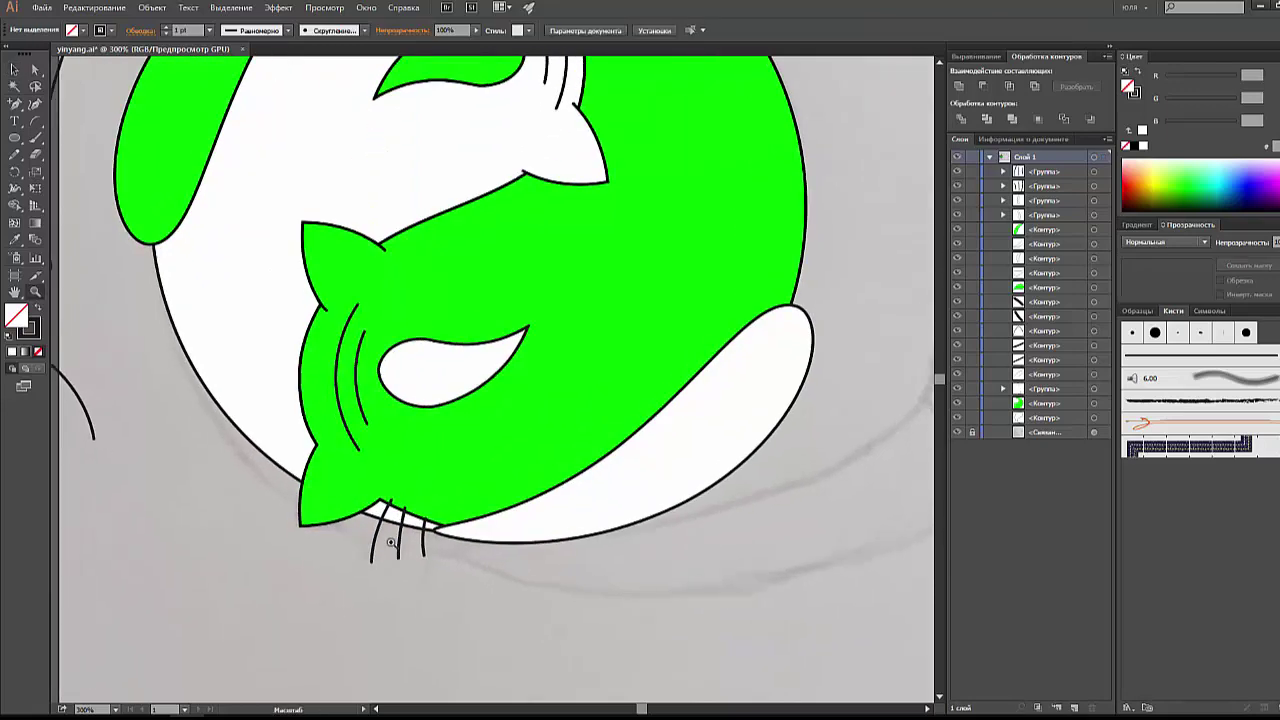
Step: Rotate the copied tuft upright and nudge it into place under the chin
scroll(413, 590, "up", 8)
key("v")
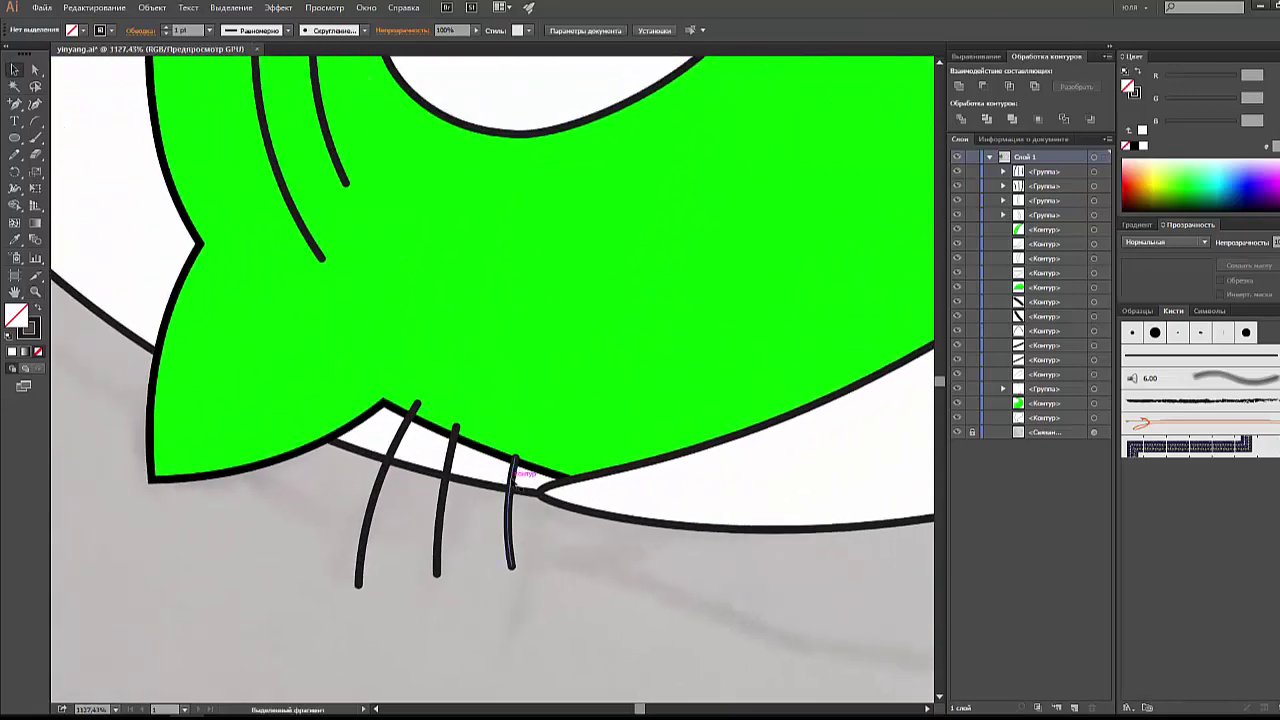
left_click(511, 540)
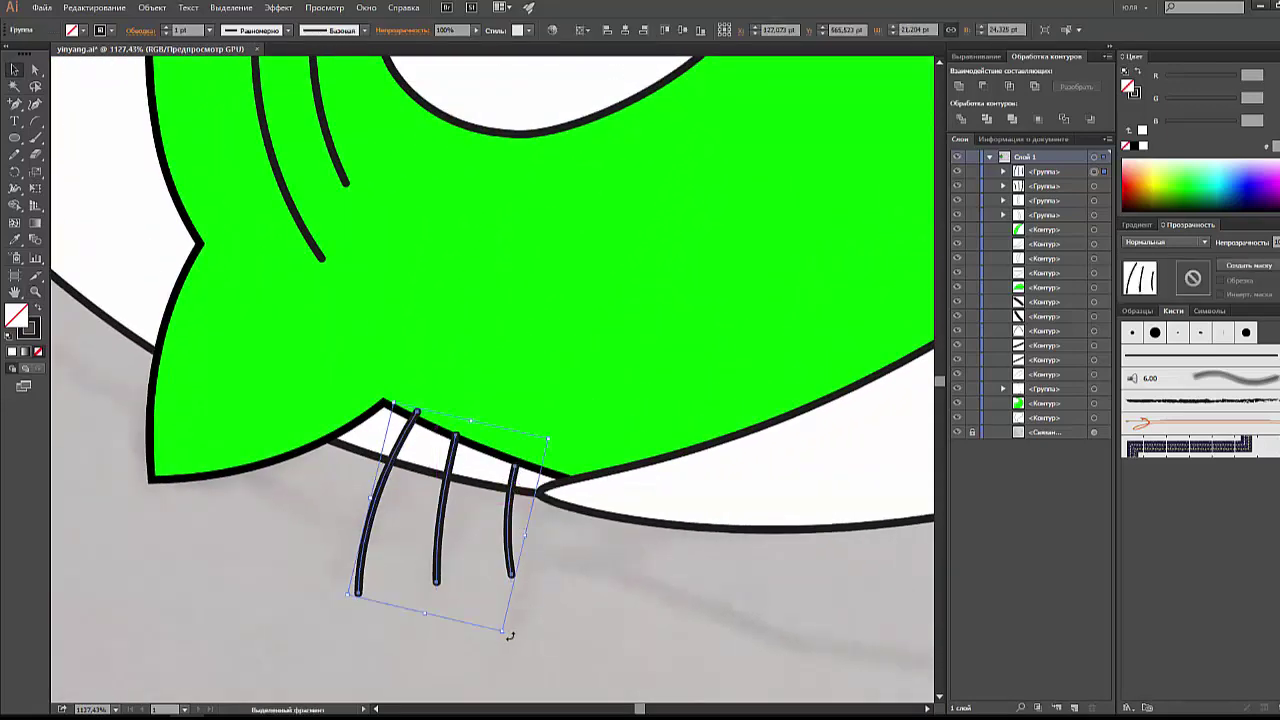
left_click_drag(509, 636, 517, 623)
left_click(569, 600)
mouse_move(509, 529)
left_mouse_down()
mouse_move(541, 540)
mouse_move(475, 532)
left_mouse_up()
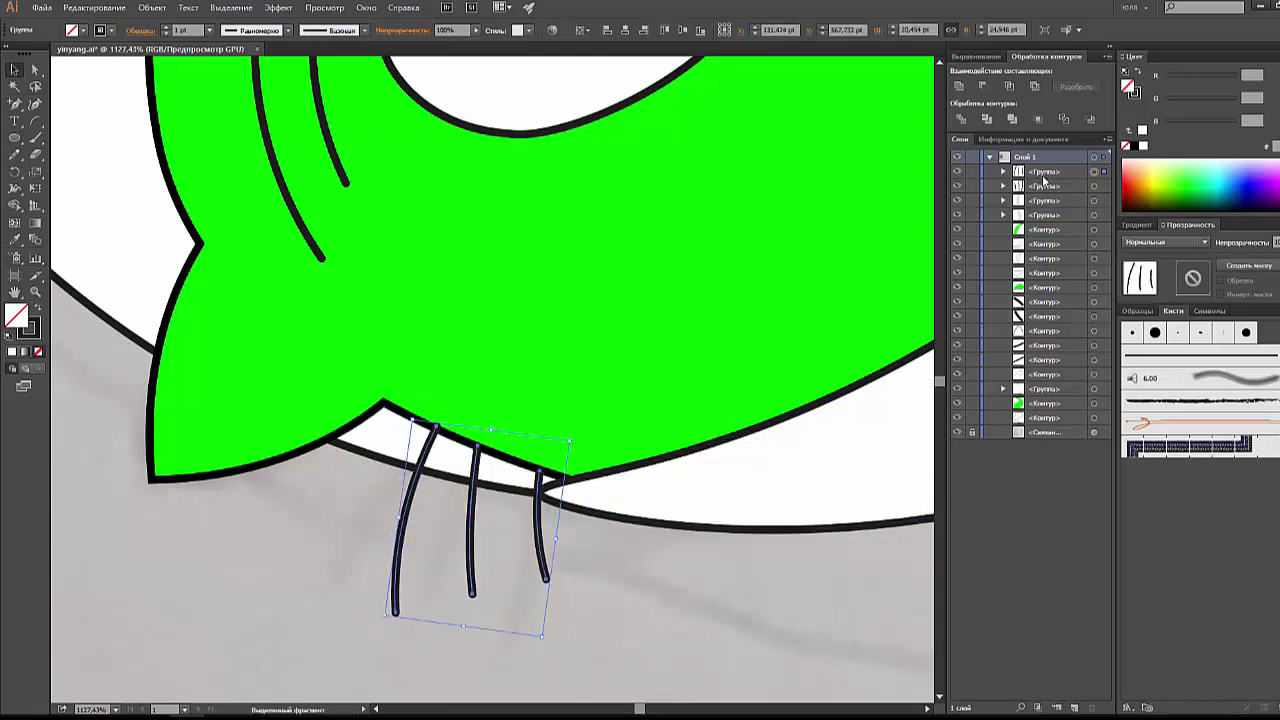
Step: Move the tuft's layer below the cat artwork and shift it up under the chin
left_click_drag(1043, 179, 1045, 410)
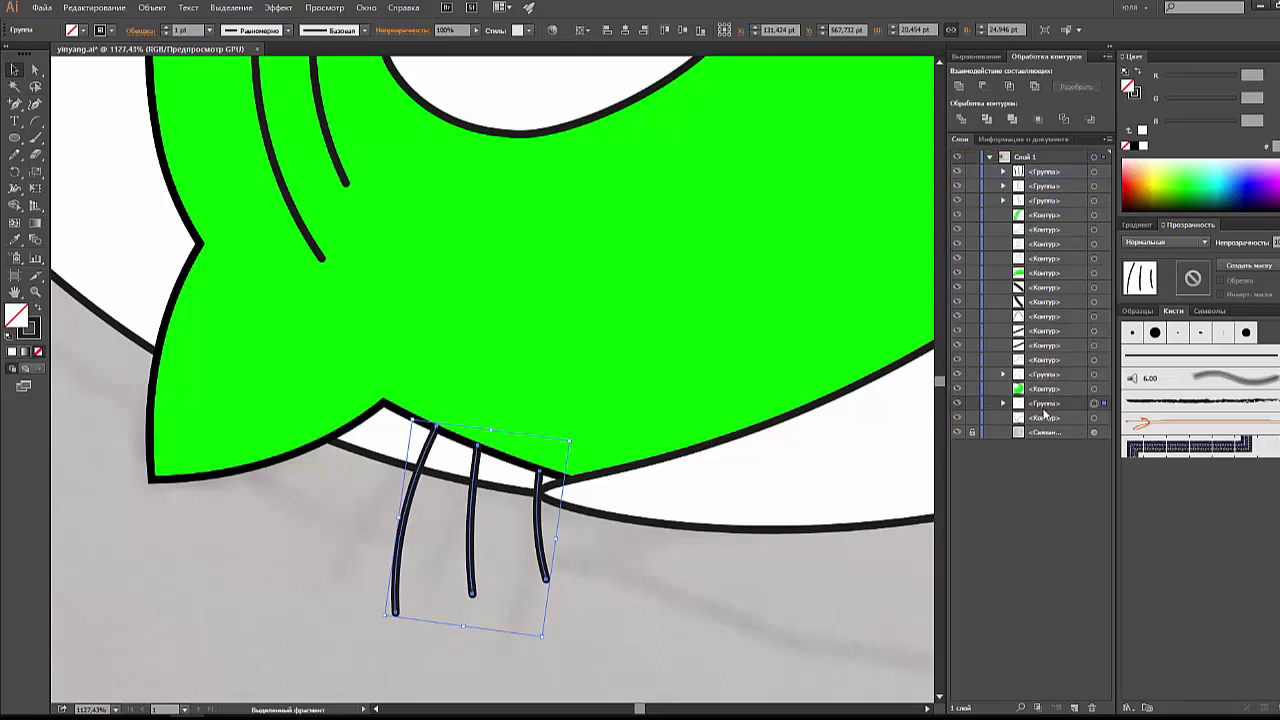
left_click(655, 581)
left_click(548, 566)
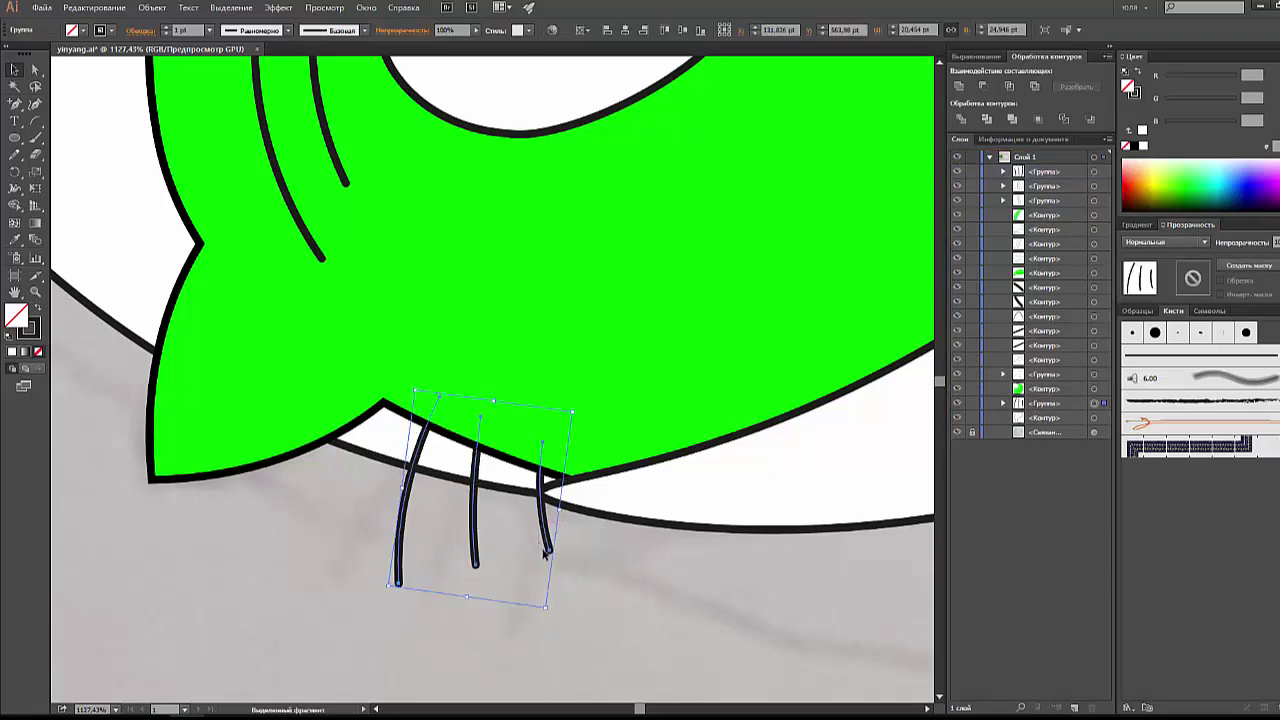
left_click_drag(546, 580, 548, 553)
scroll(624, 617, "up", 1)
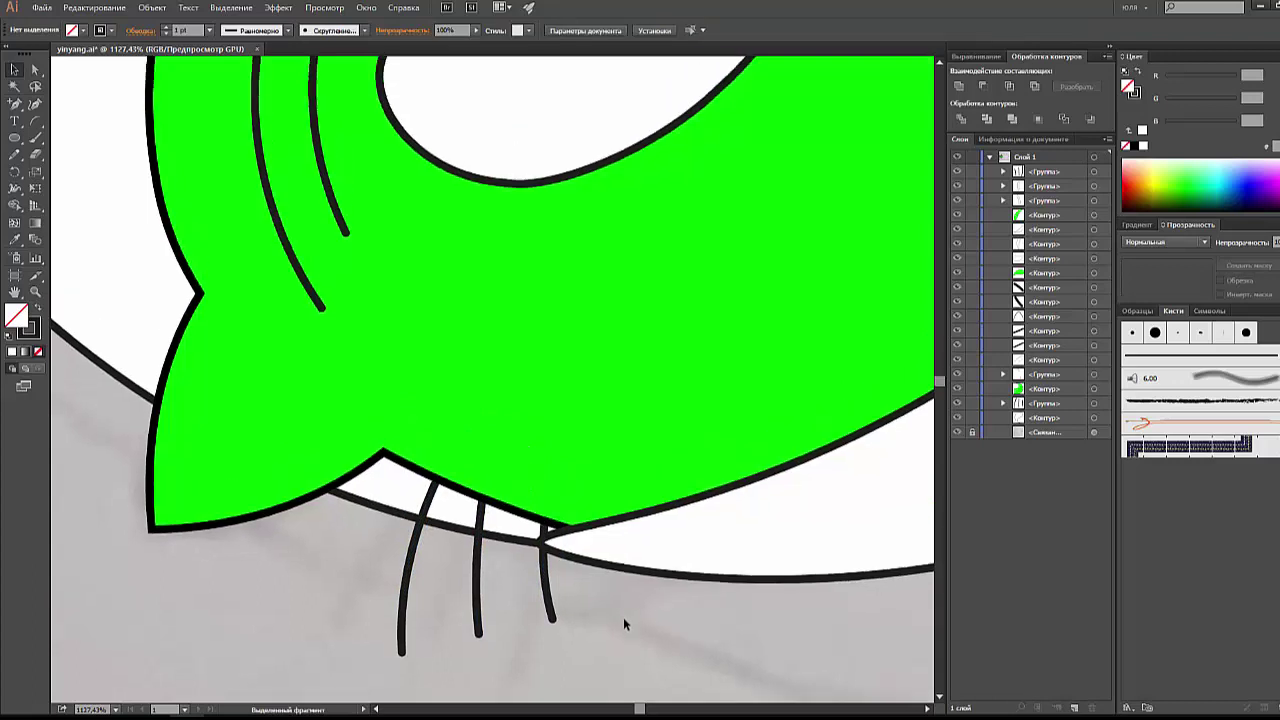
scroll(630, 610, "up", 2)
key("ctrl+minus")
key("ctrl+minus")
key("ctrl+minus")
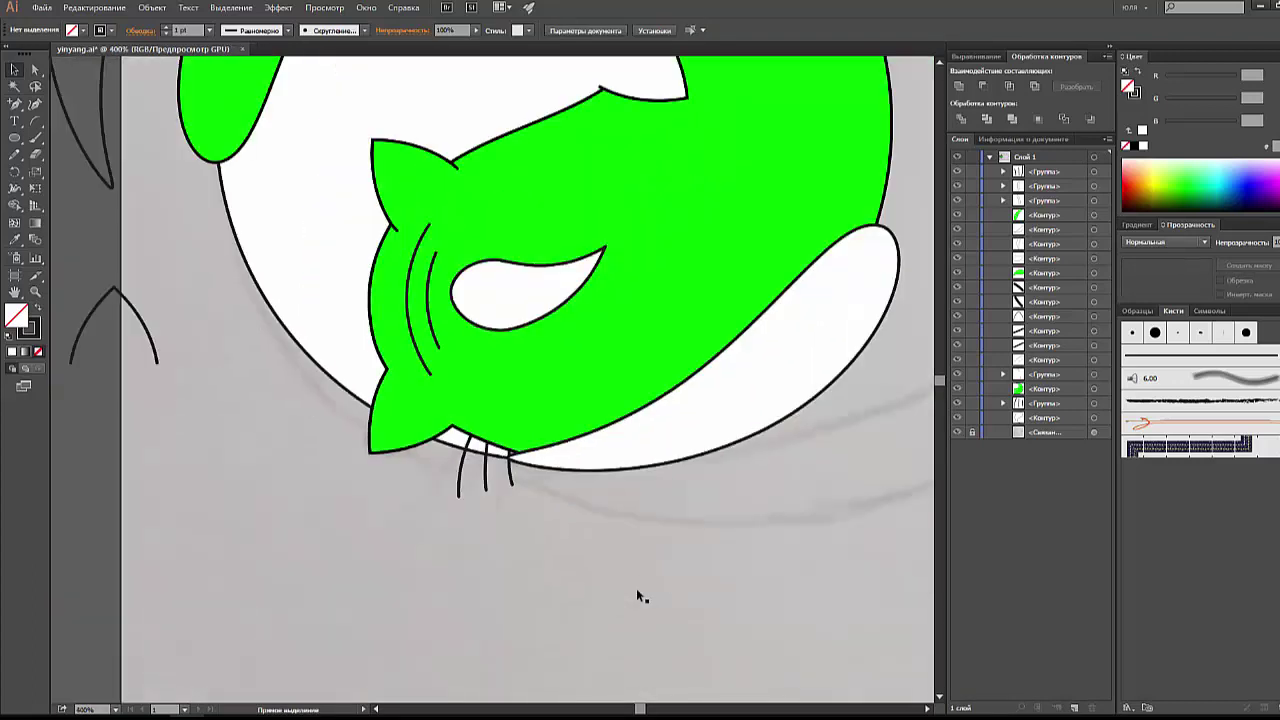
Step: Nudge the whiskers slightly up and left on the white cat's head
left_click_drag(510, 478, 510, 479)
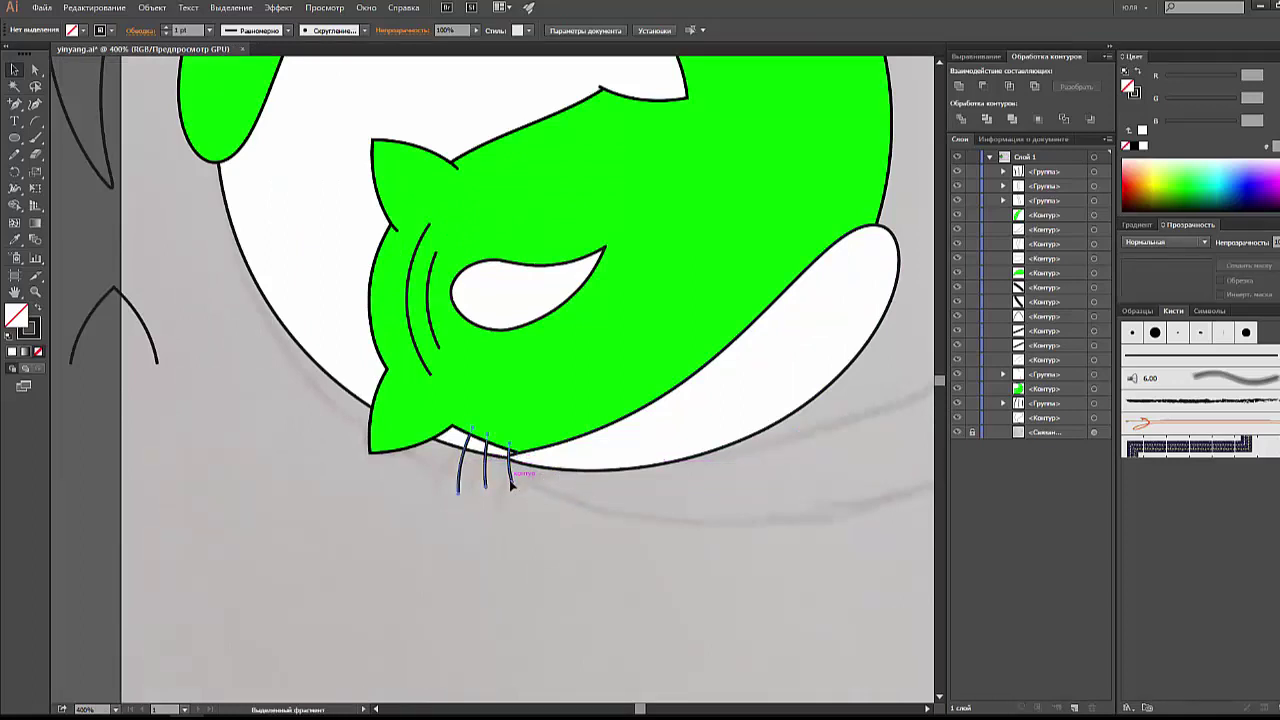
left_click(510, 505)
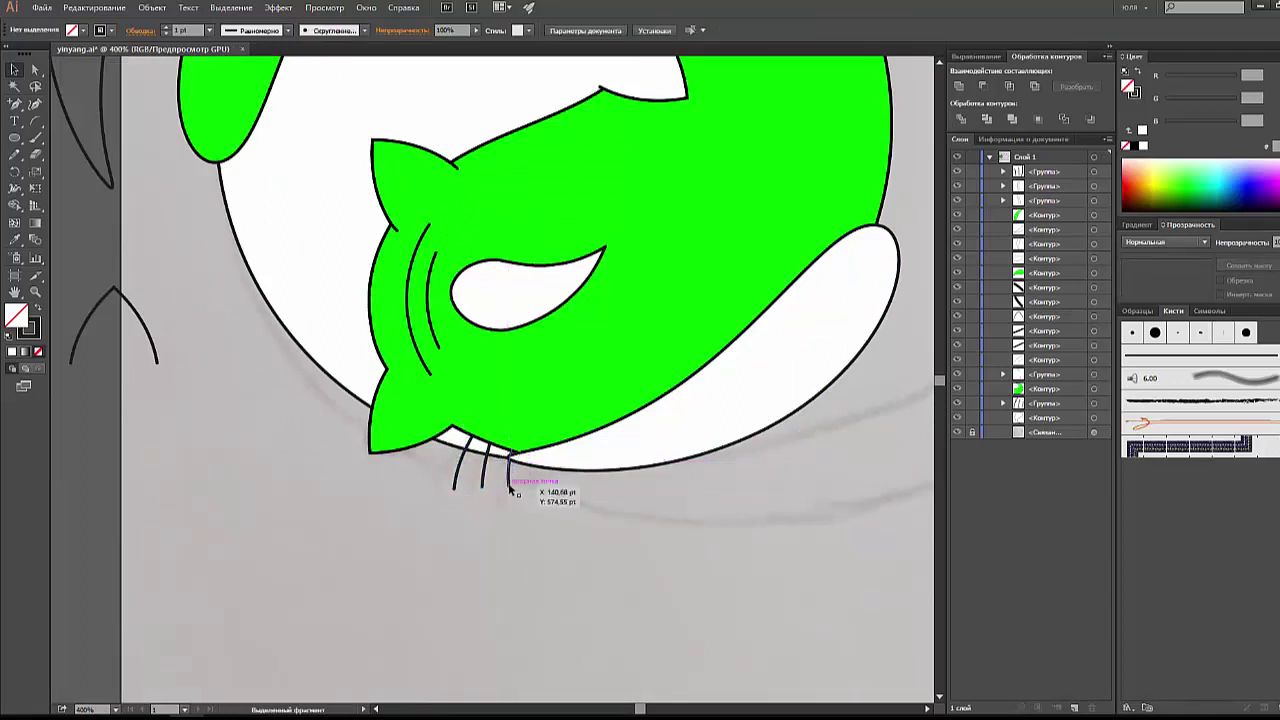
left_click_drag(510, 487, 505, 484)
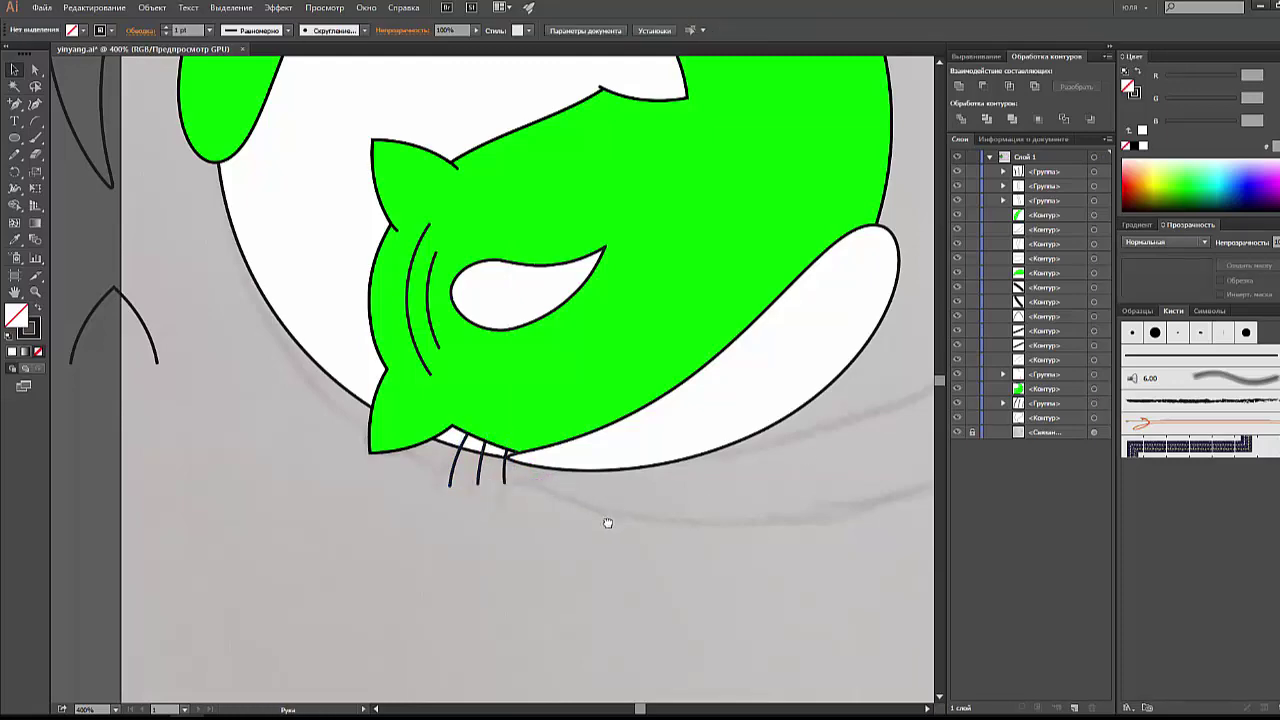
left_click_drag(607, 522, 507, 687)
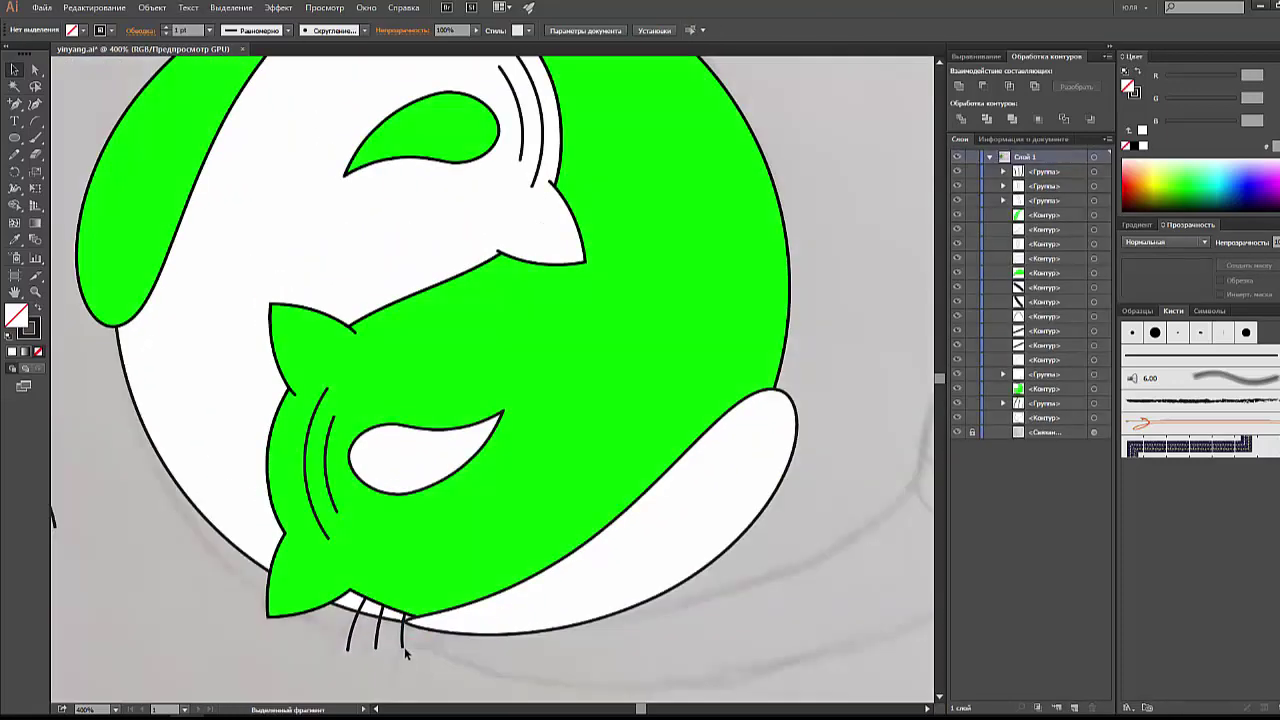
Step: Move a whisker copy up to the upper cat, reflect it, and rotate it into place
left_click_drag(404, 647, 409, 339)
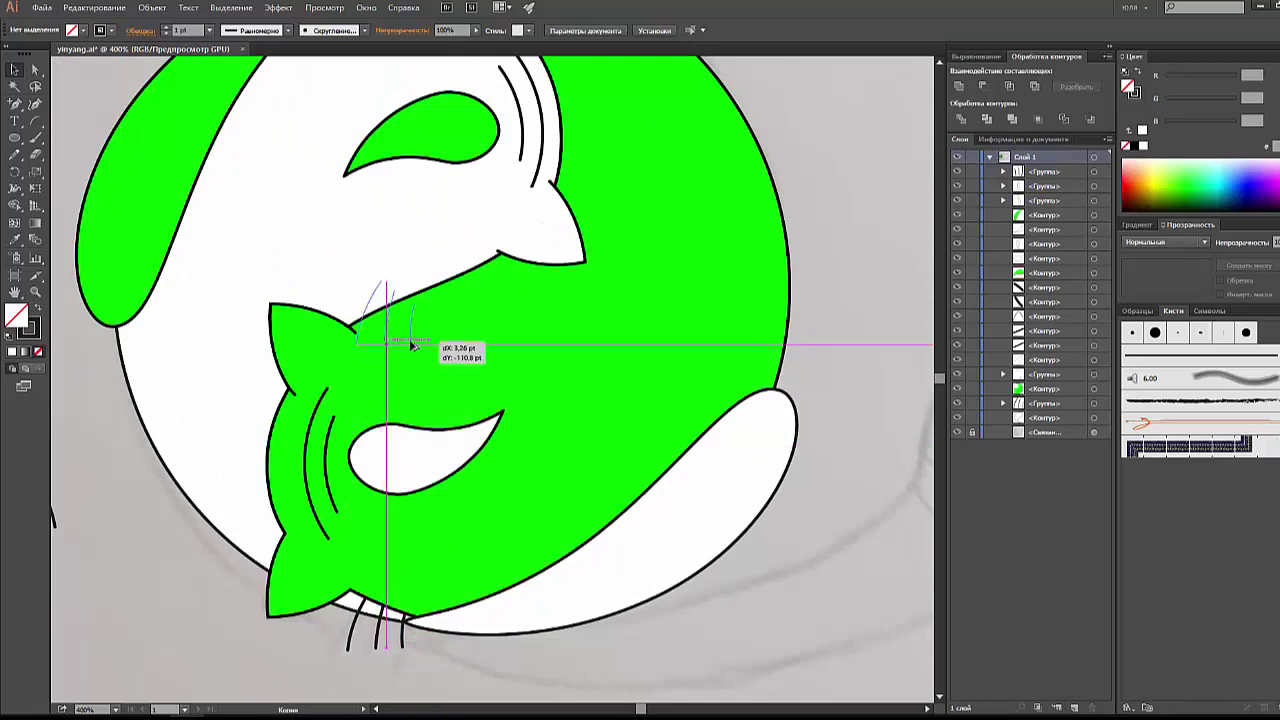
right_click(395, 296)
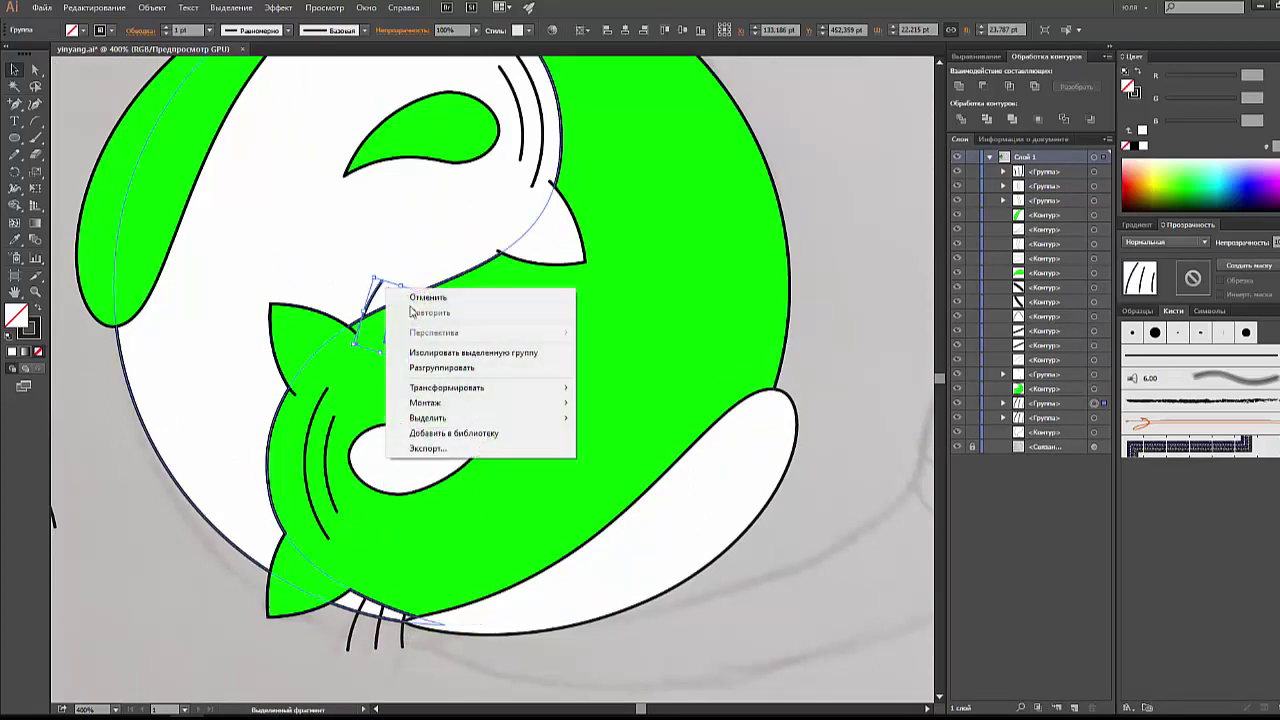
left_click(633, 438)
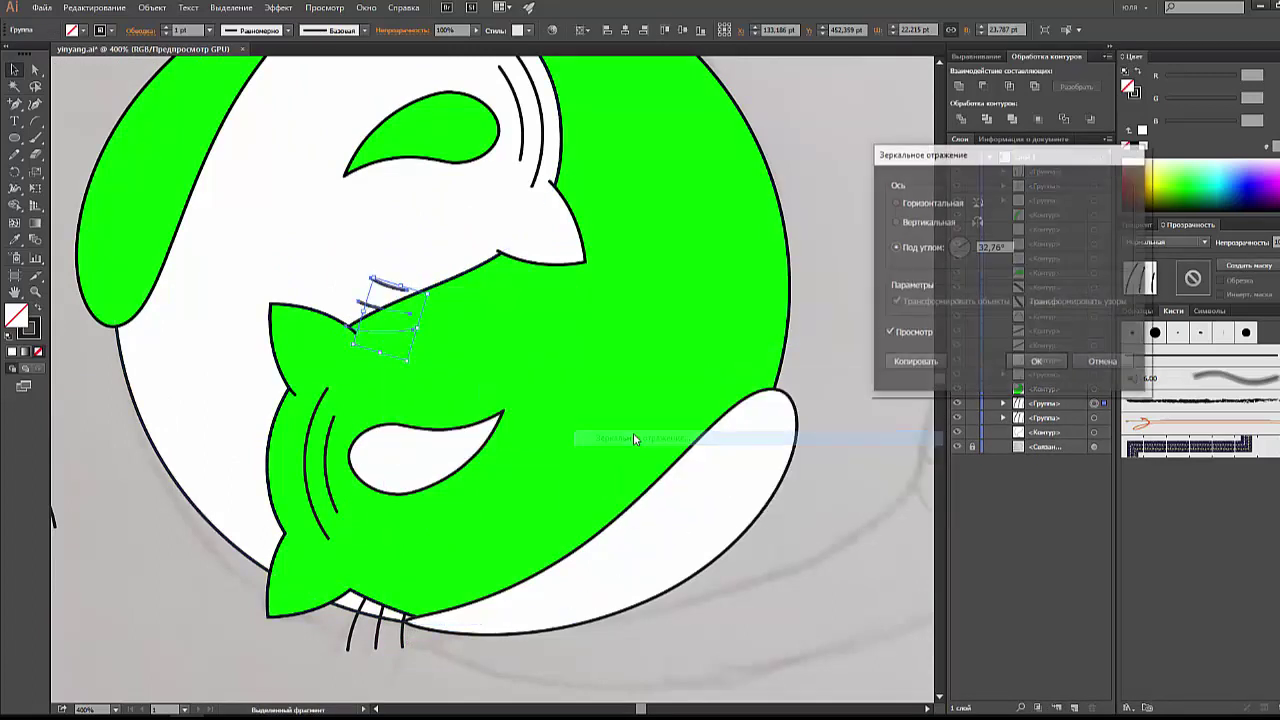
left_click(1036, 361)
mouse_move(420, 278)
left_mouse_down()
mouse_move(425, 330)
mouse_move(437, 311)
left_mouse_up()
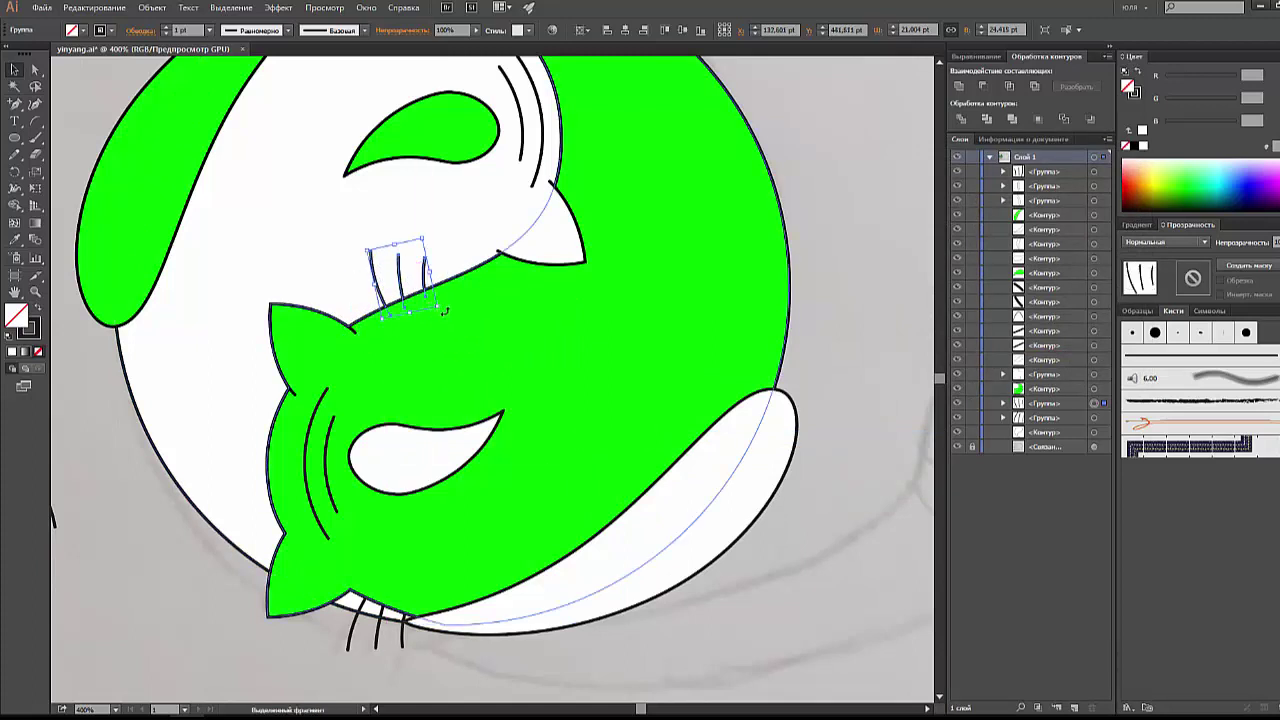
left_click(133, 465)
Step: Alt-drag a whisker copy up by the head, then delete the extra whisker group
scroll(133, 465, "up", 2)
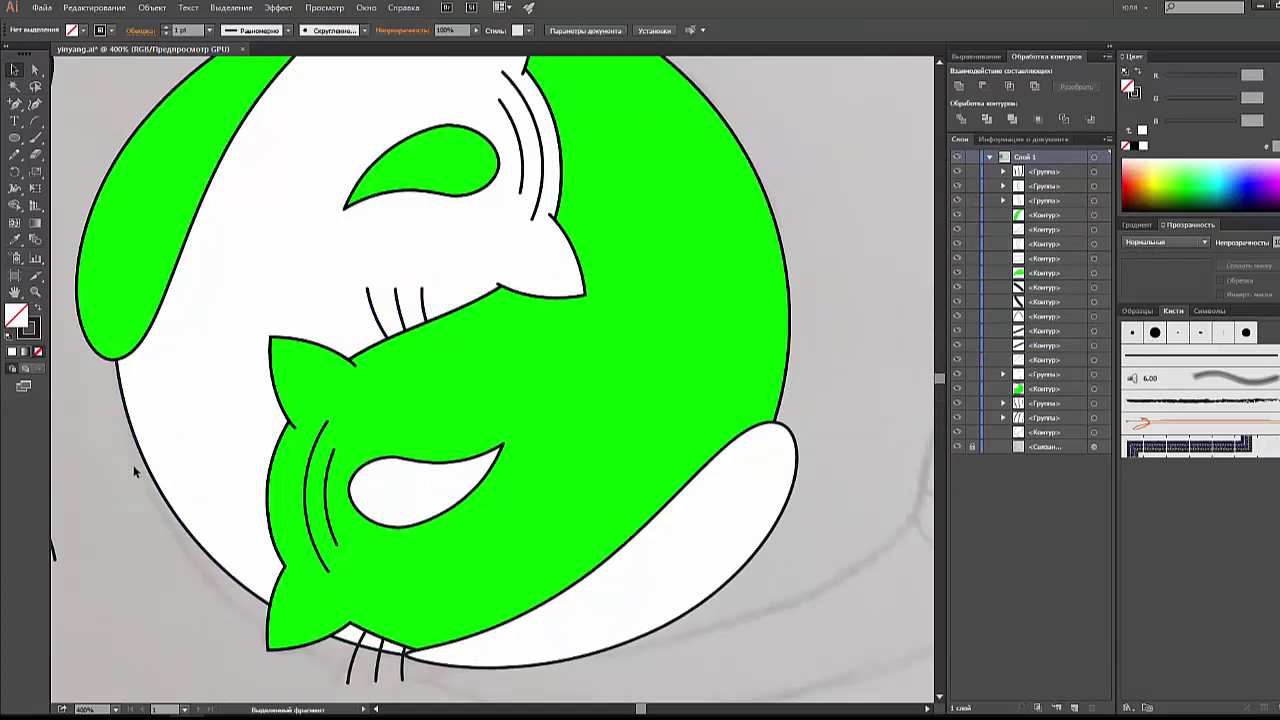
scroll(133, 465, "down", 1)
scroll(125, 480, "up", 3)
scroll(114, 499, "up", 3)
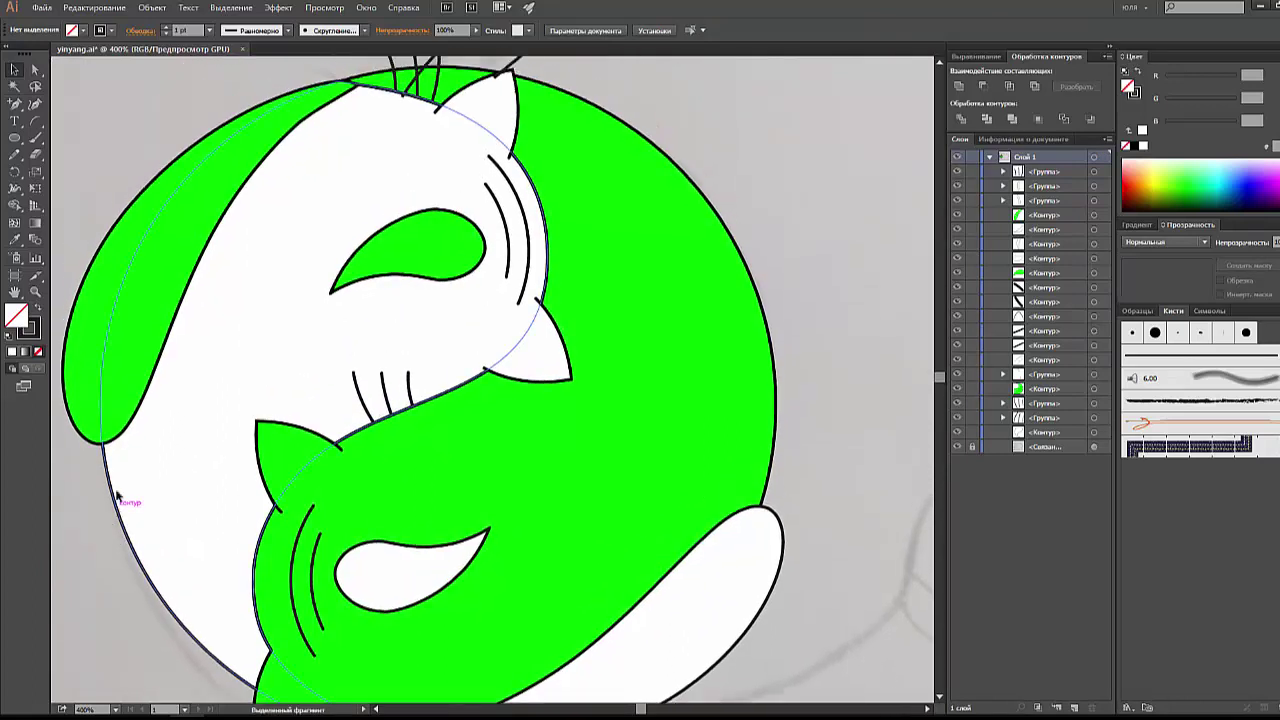
scroll(118, 493, "up", 2)
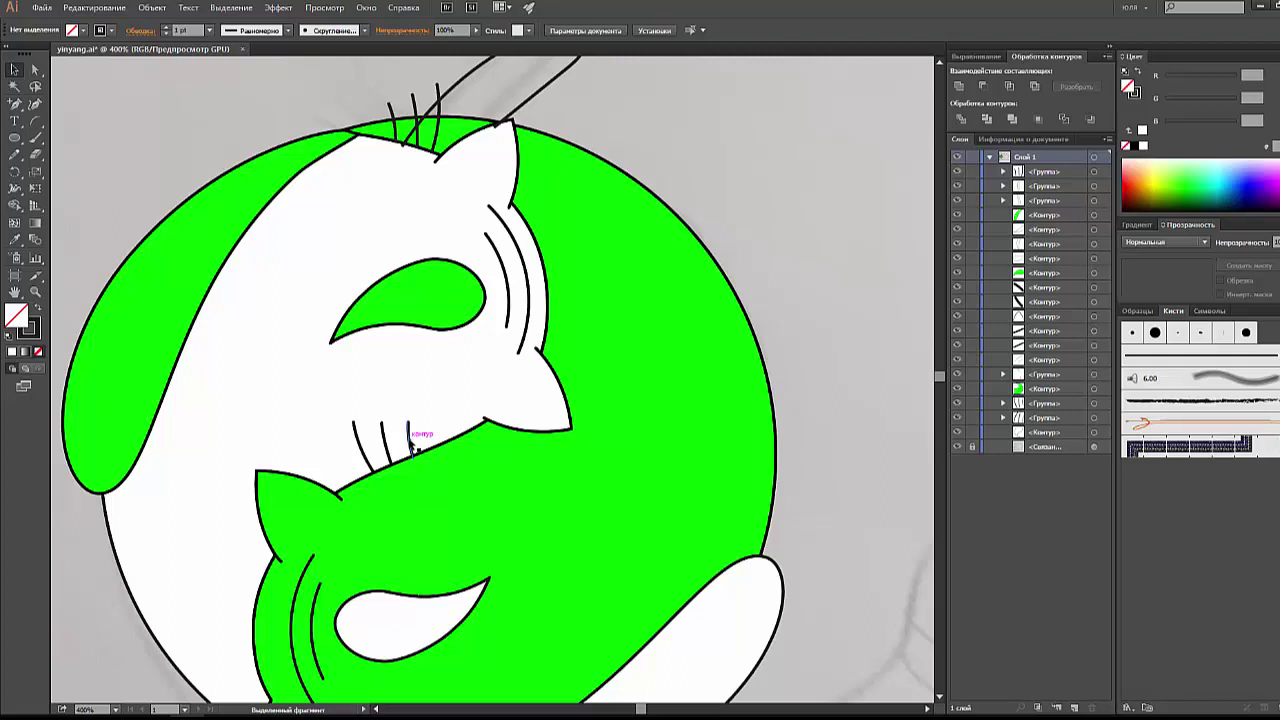
mouse_move(410, 445)
left_mouse_down("alt")
mouse_move(421, 187)
mouse_move(429, 200)
mouse_move(418, 176)
left_mouse_up("alt")
left_click(300, 101)
left_click(423, 160)
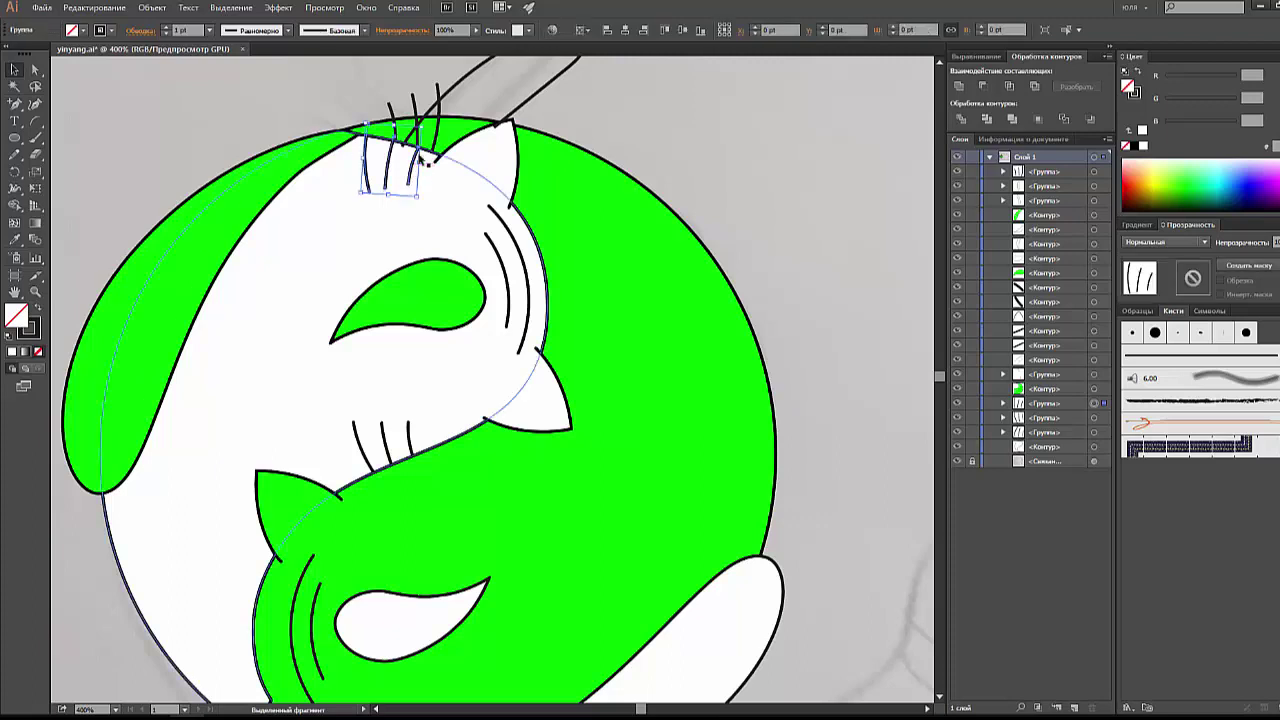
key("Delete")
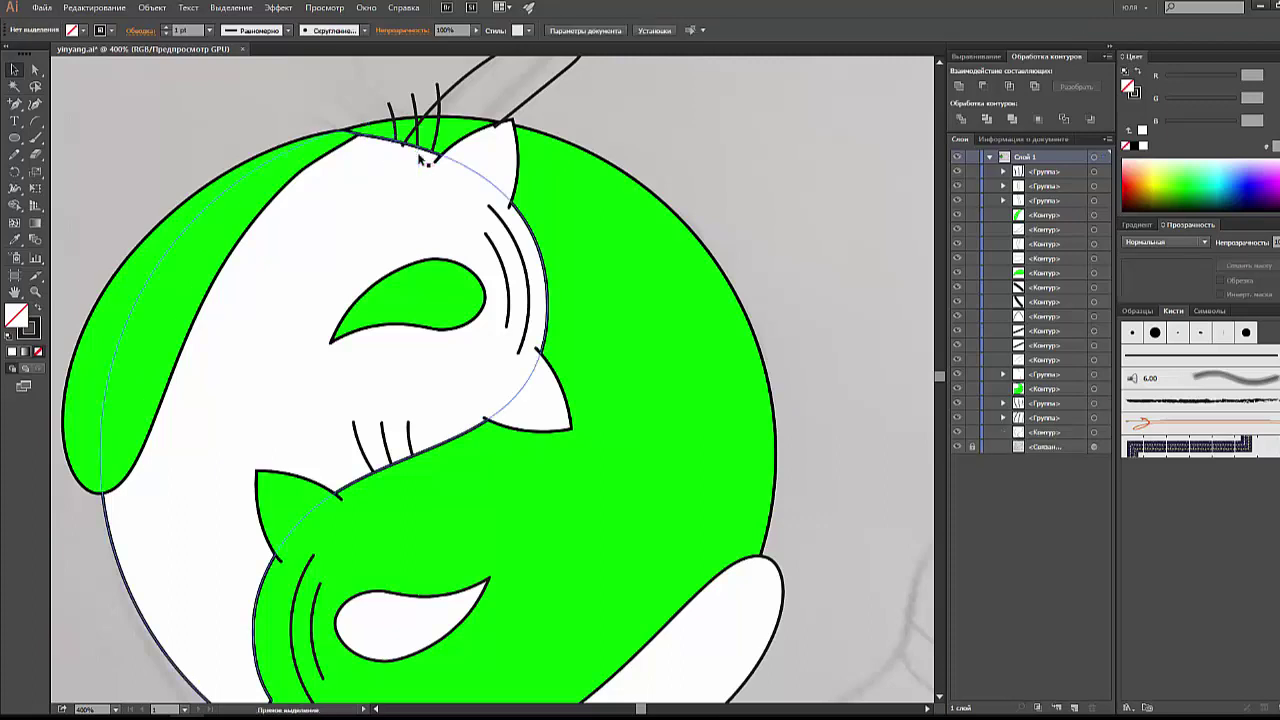
key("ctrl+minus")
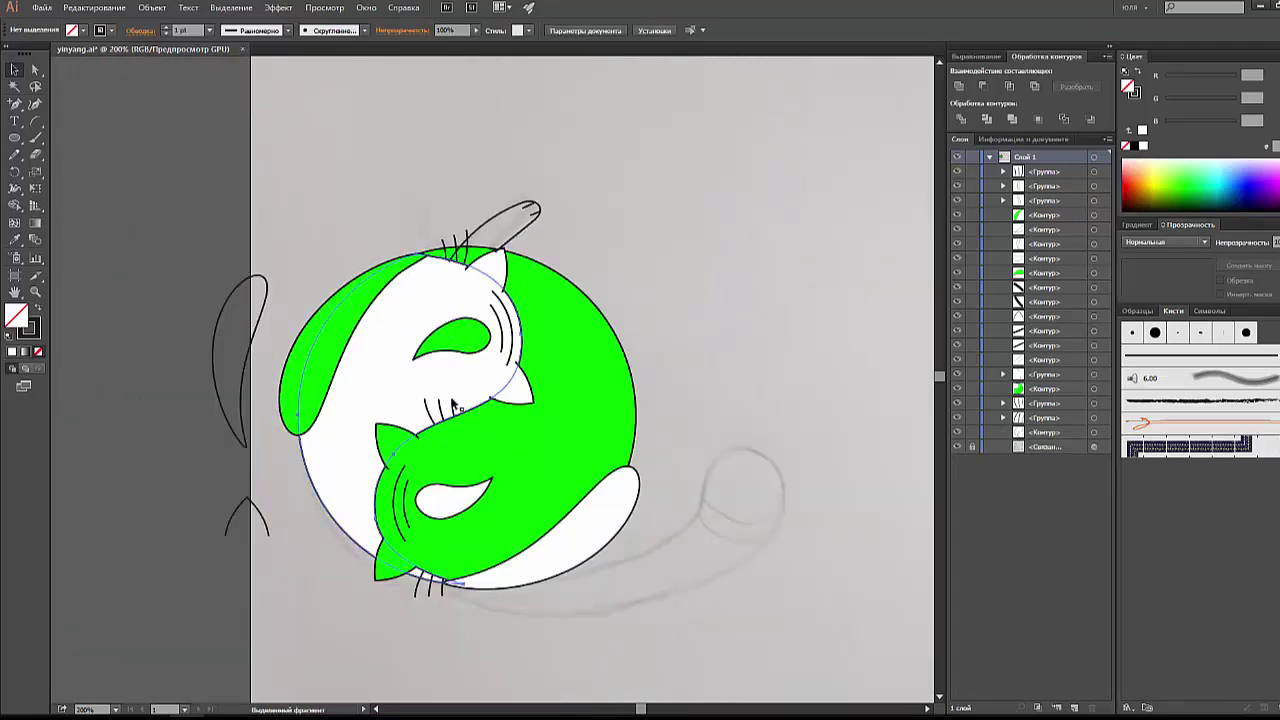
Step: Delete the leftover whisker group from the artwork
double_click(451, 404)
double_click(223, 343)
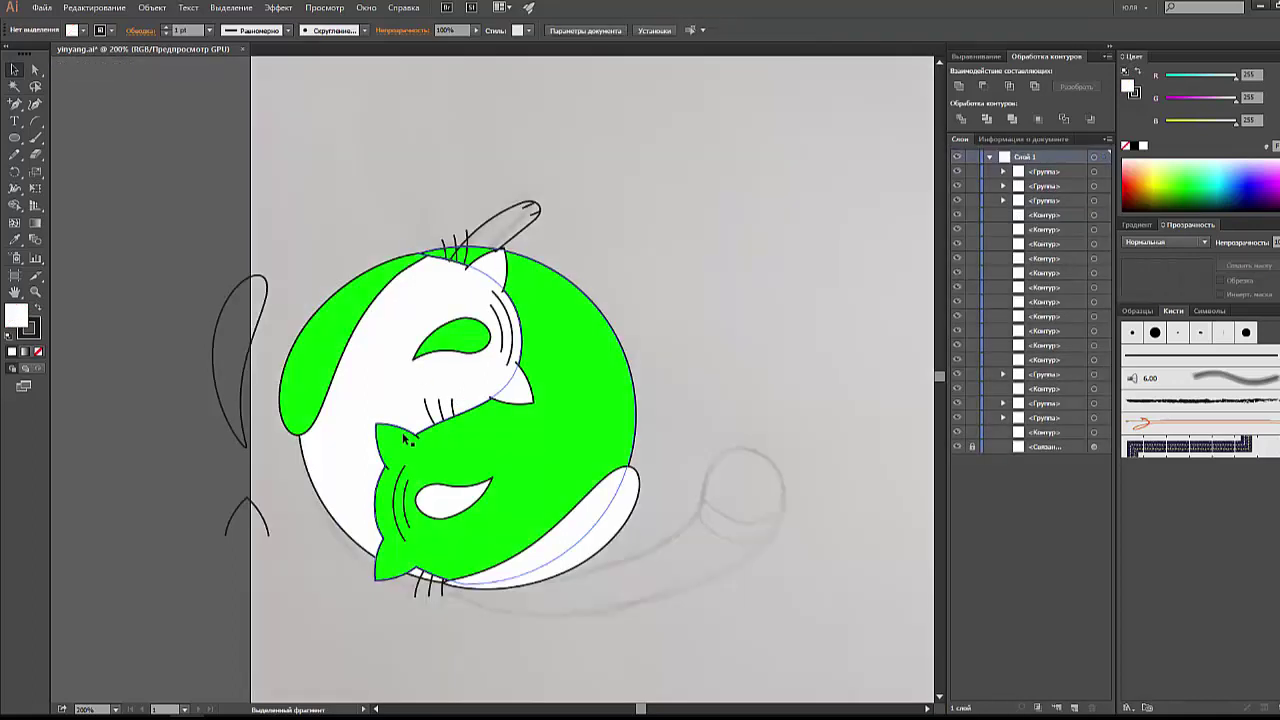
left_click(445, 405)
key("Delete")
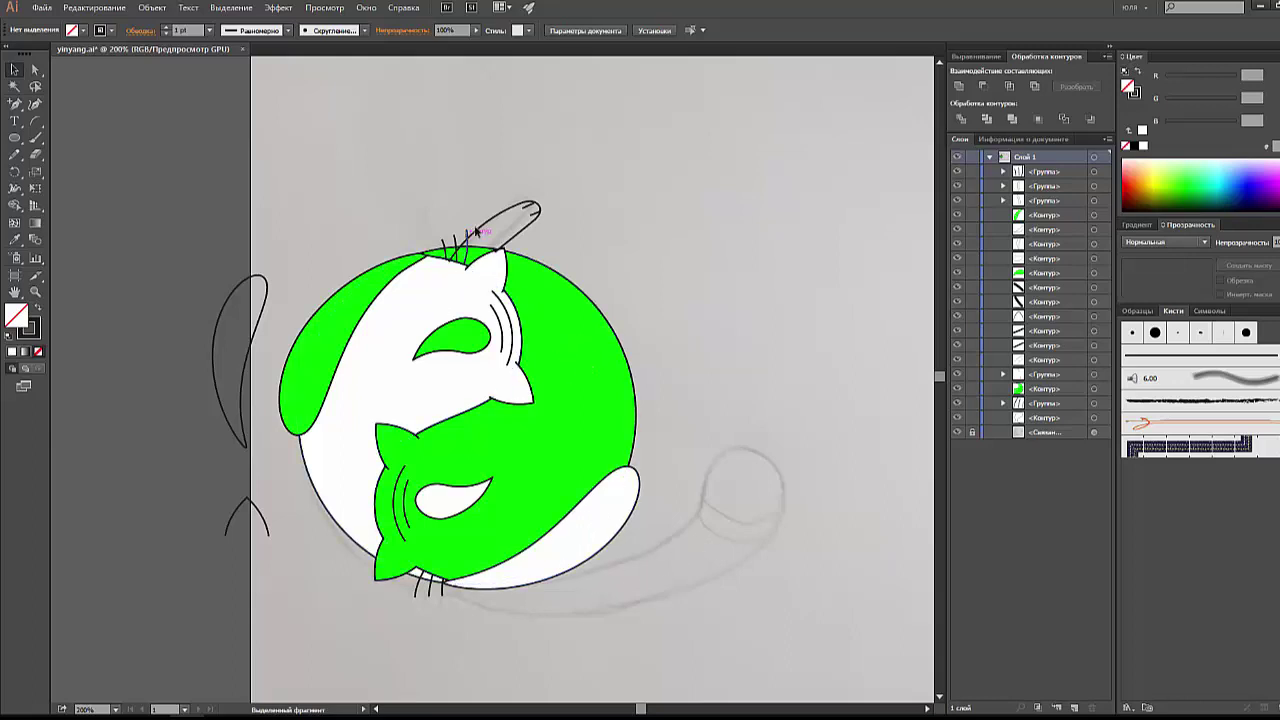
Step: Draw a tall ellipse left of the yin-yang and pull its top anchor down 27 pt
left_click_drag(14, 137, 122, 170)
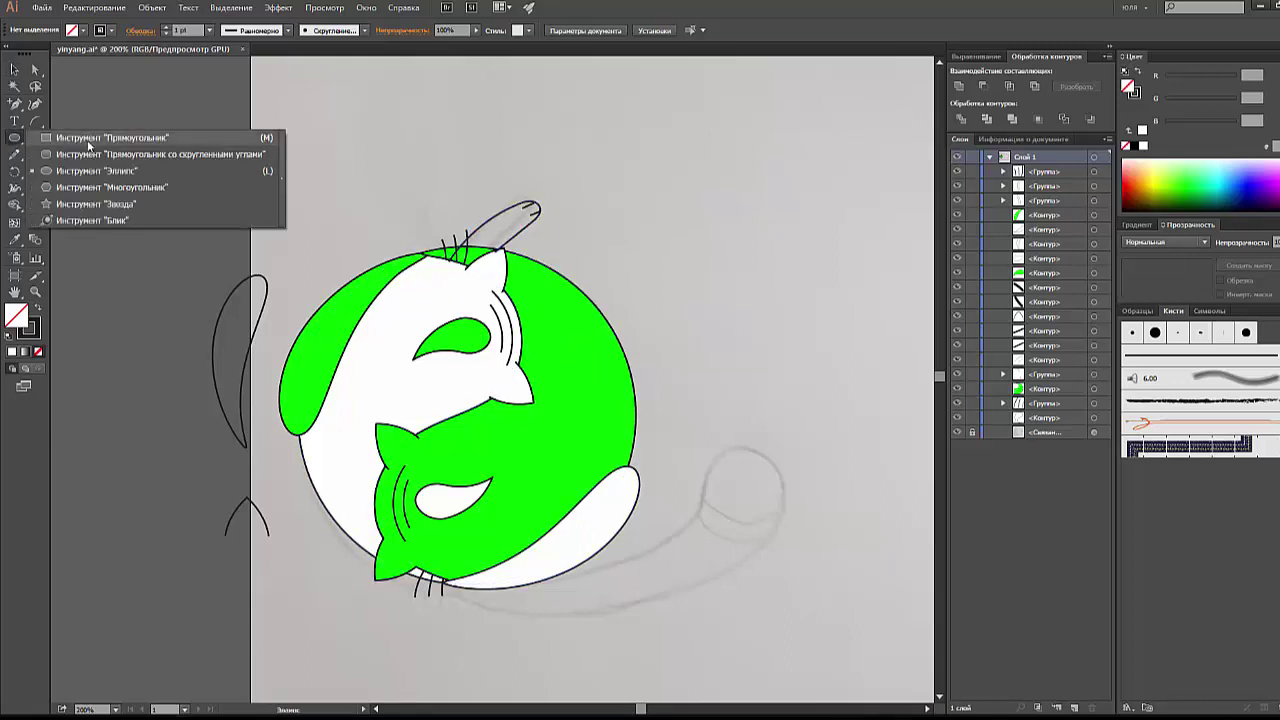
left_click_drag(178, 125, 125, 393)
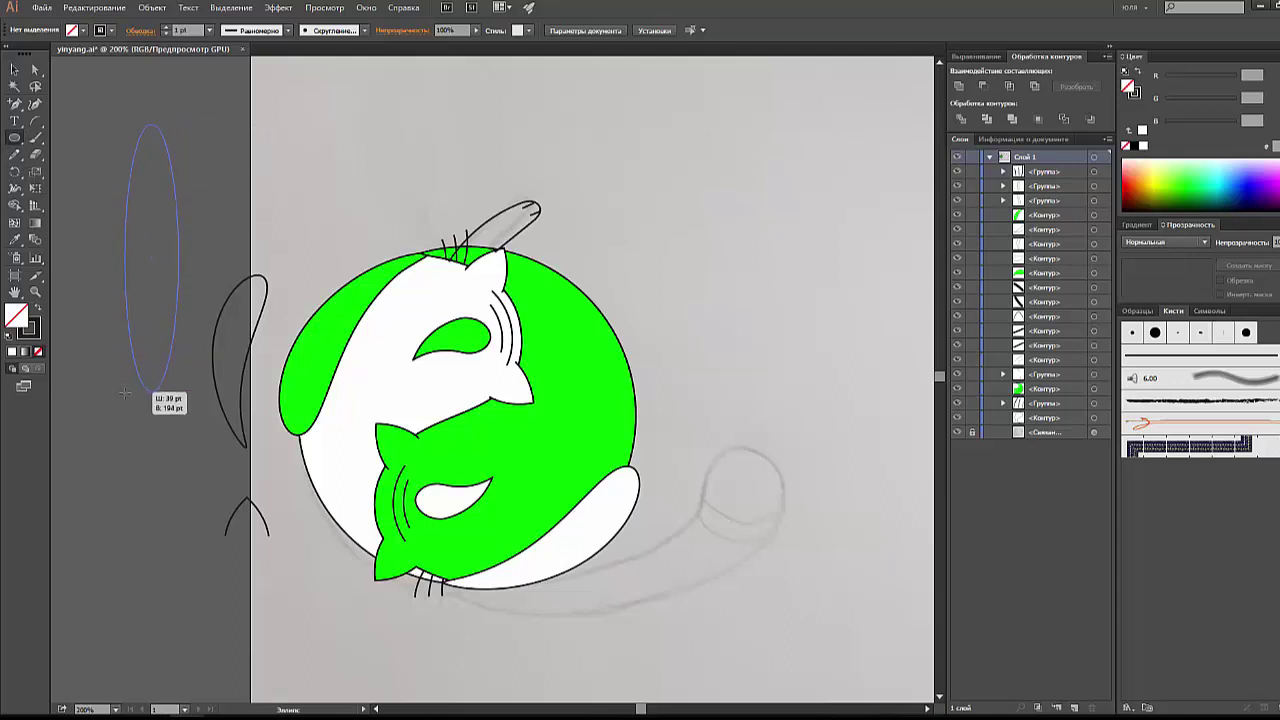
left_click_drag(125, 393, 124, 392)
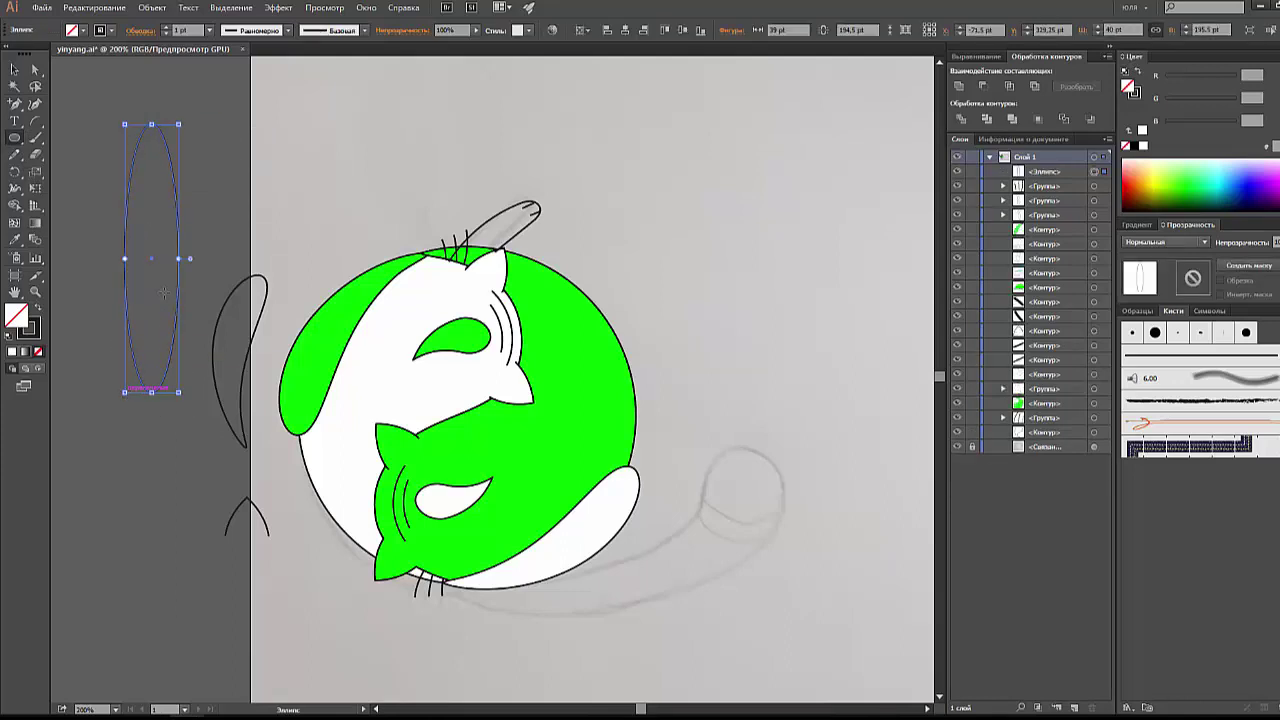
left_click(35, 71)
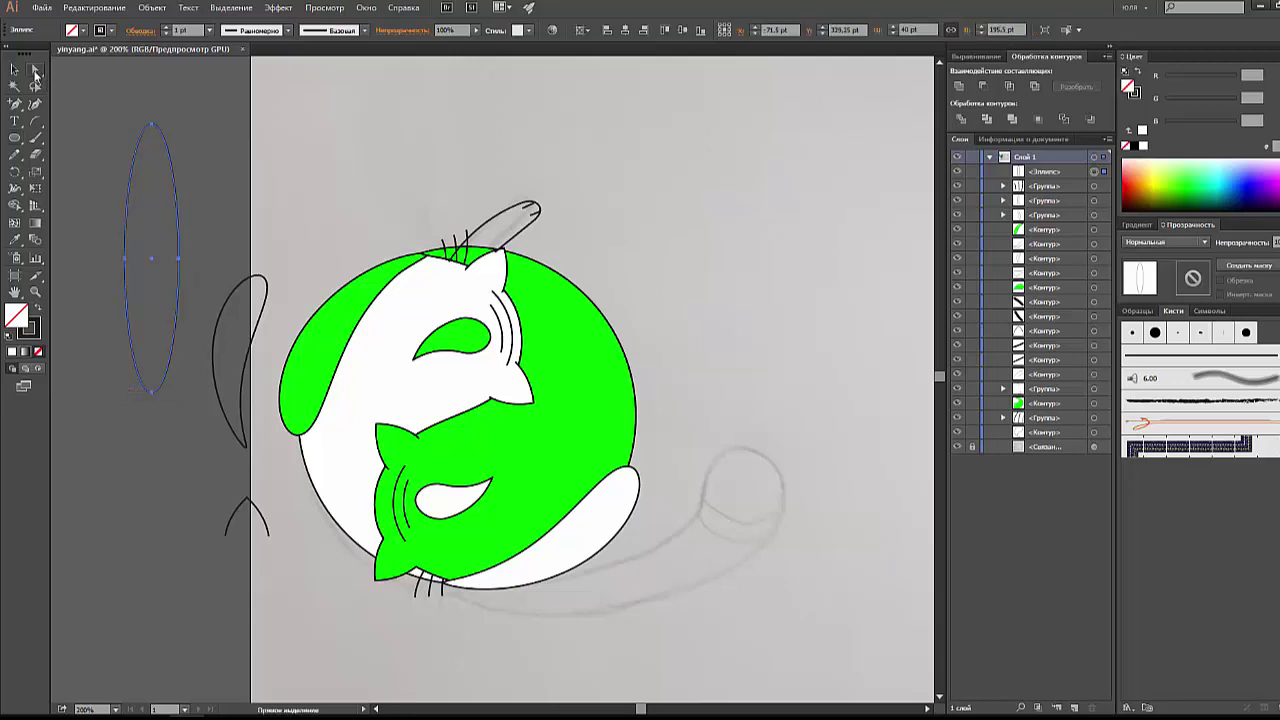
left_click(152, 126)
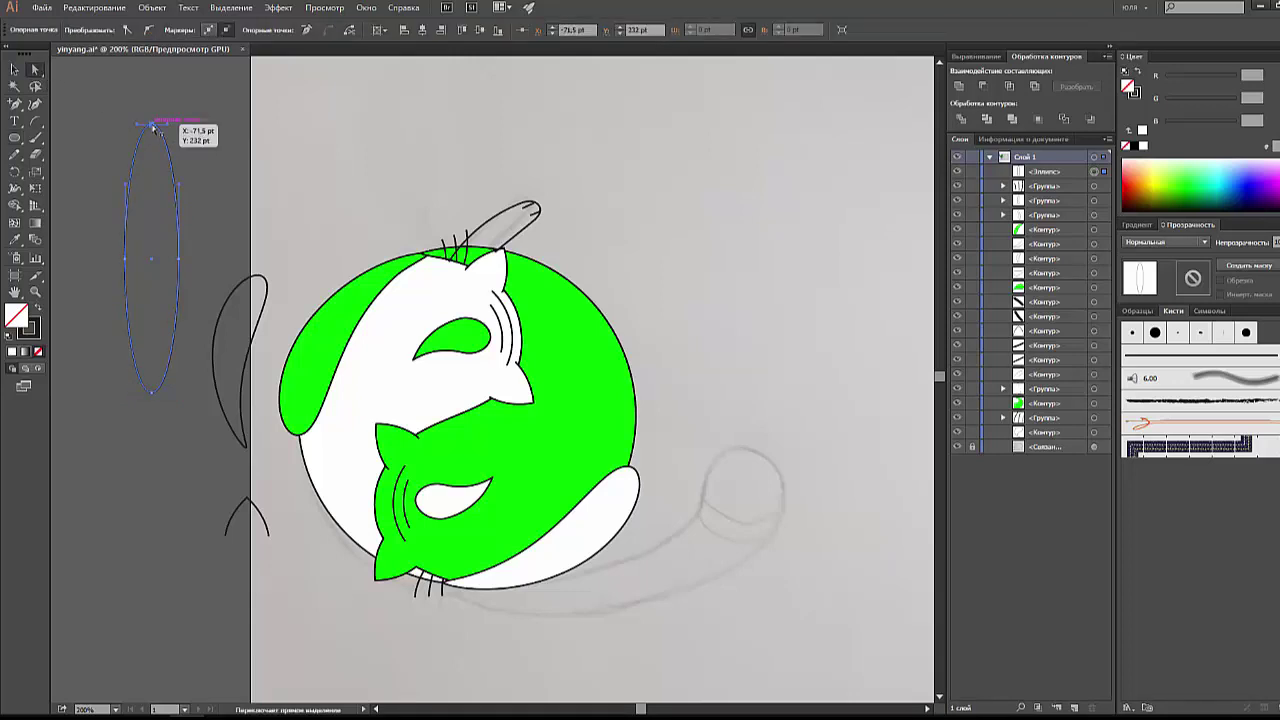
left_click_drag(152, 126, 152, 173)
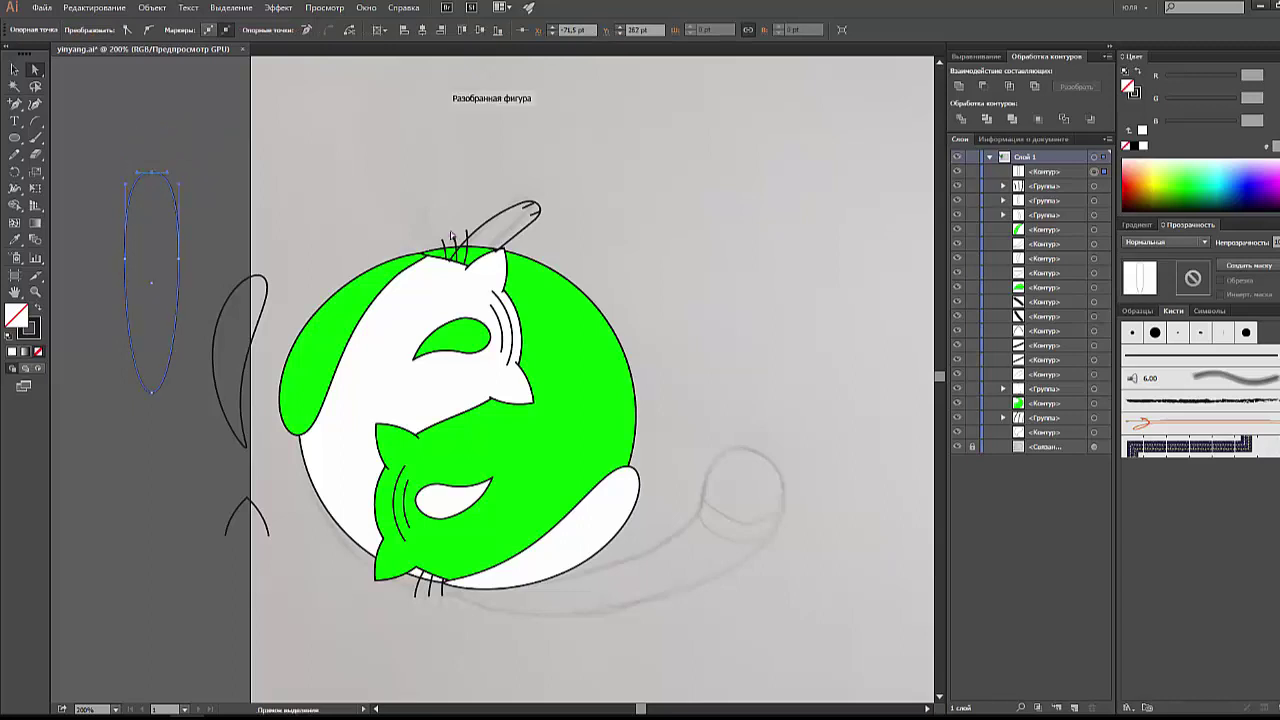
left_click(207, 241)
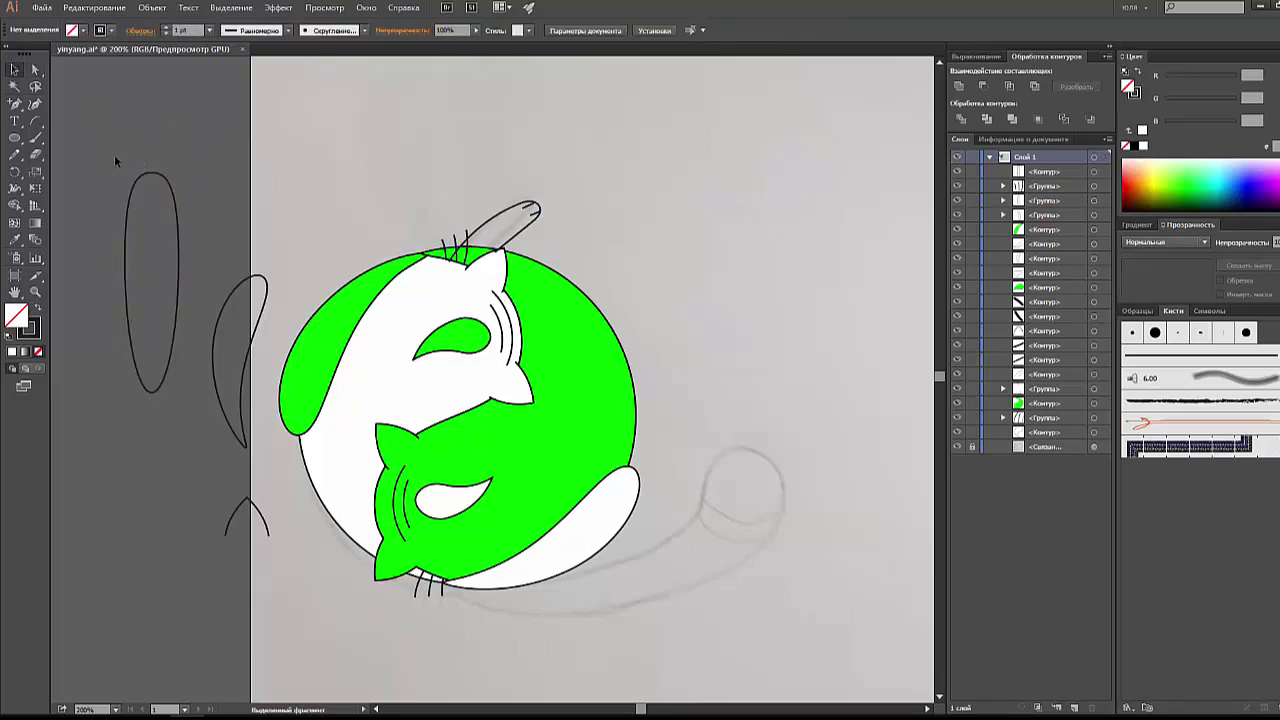
Step: Fill the tall ellipse with white using the Eyedropper
left_click(151, 205)
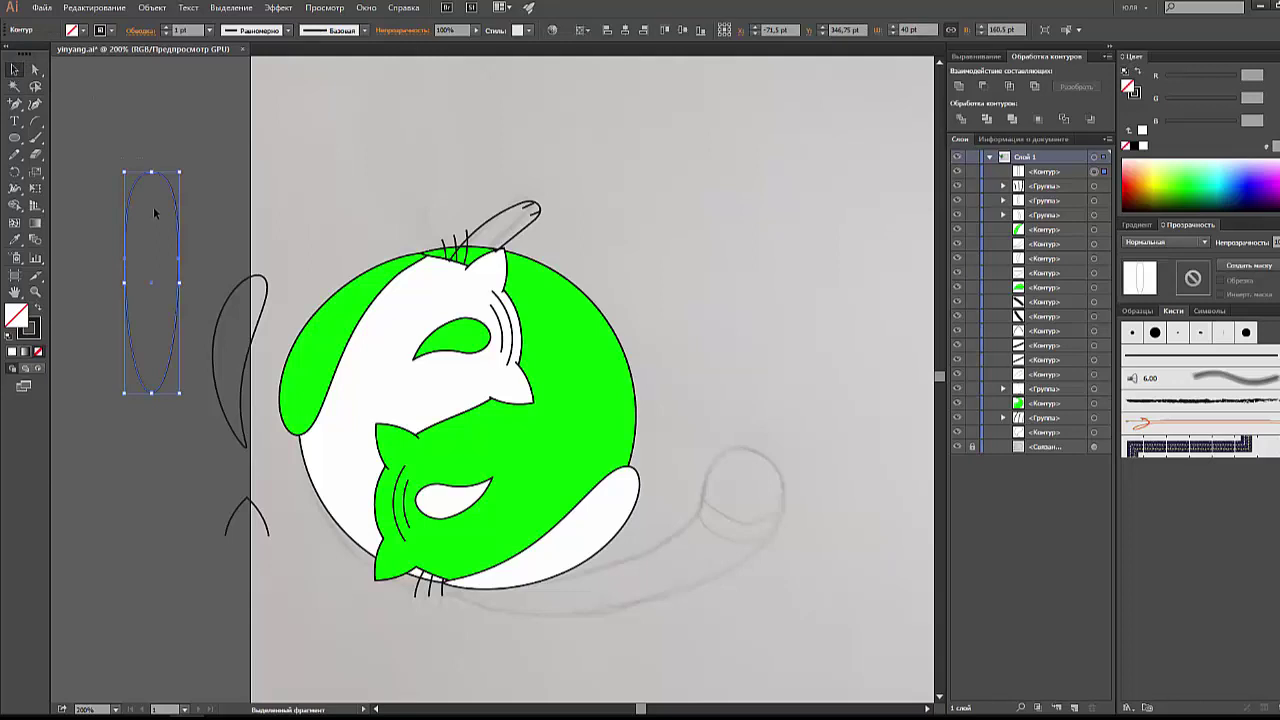
left_click(15, 240)
left_click(418, 308)
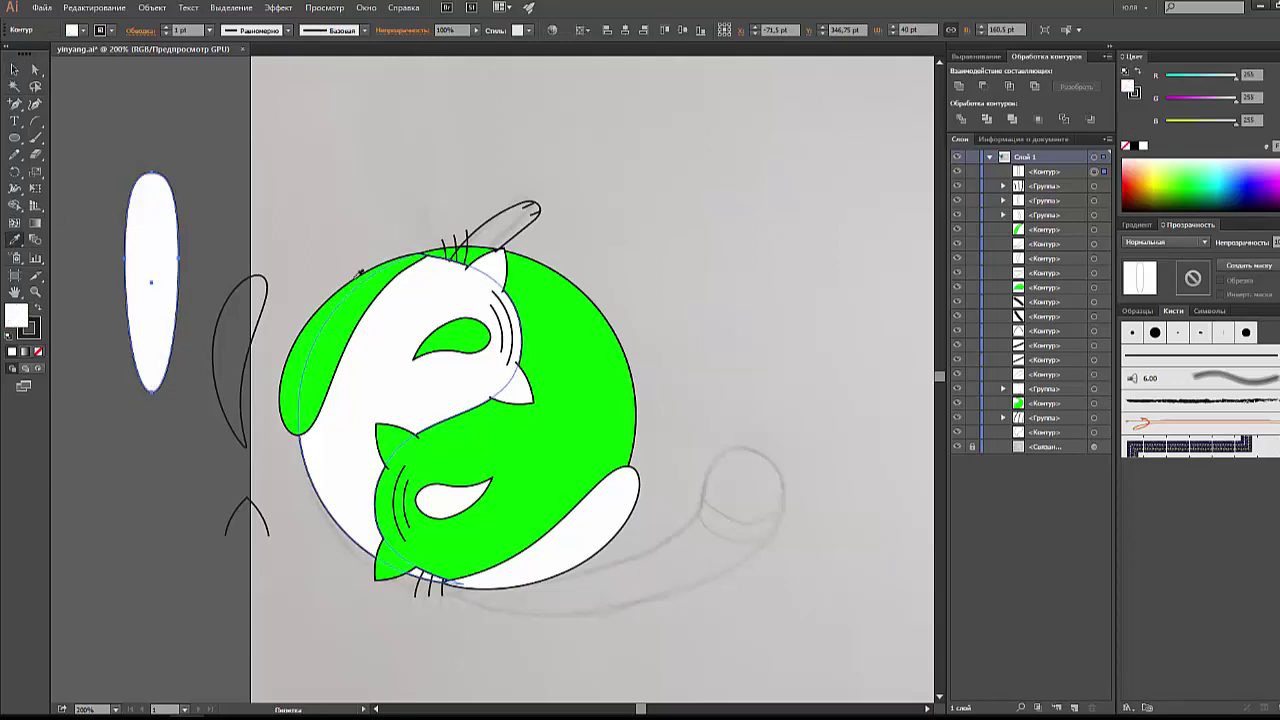
key("v")
left_click(126, 79)
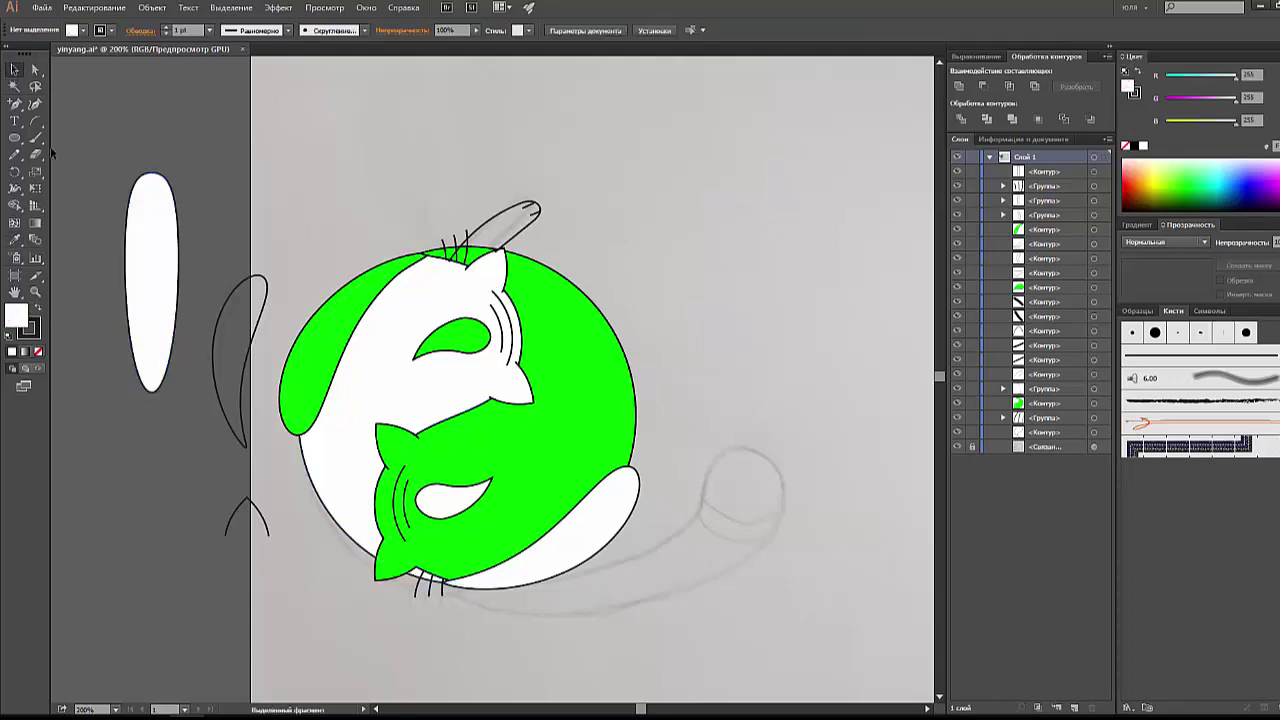
Step: Zoom in and draw an arc down from the top of the tall oval
left_click(35, 120)
key("z")
mouse_move(102, 156)
left_mouse_down()
mouse_move(163, 176)
mouse_move(190, 253)
left_mouse_up()
left_click(36, 122)
mouse_move(230, 196)
left_mouse_down()
mouse_move(237, 248)
mouse_move(238, 231)
left_mouse_up()
key("v")
Step: Shorten and position the two arcs against the oval's top edge
left_click(194, 243)
left_click(236, 222, "shift")
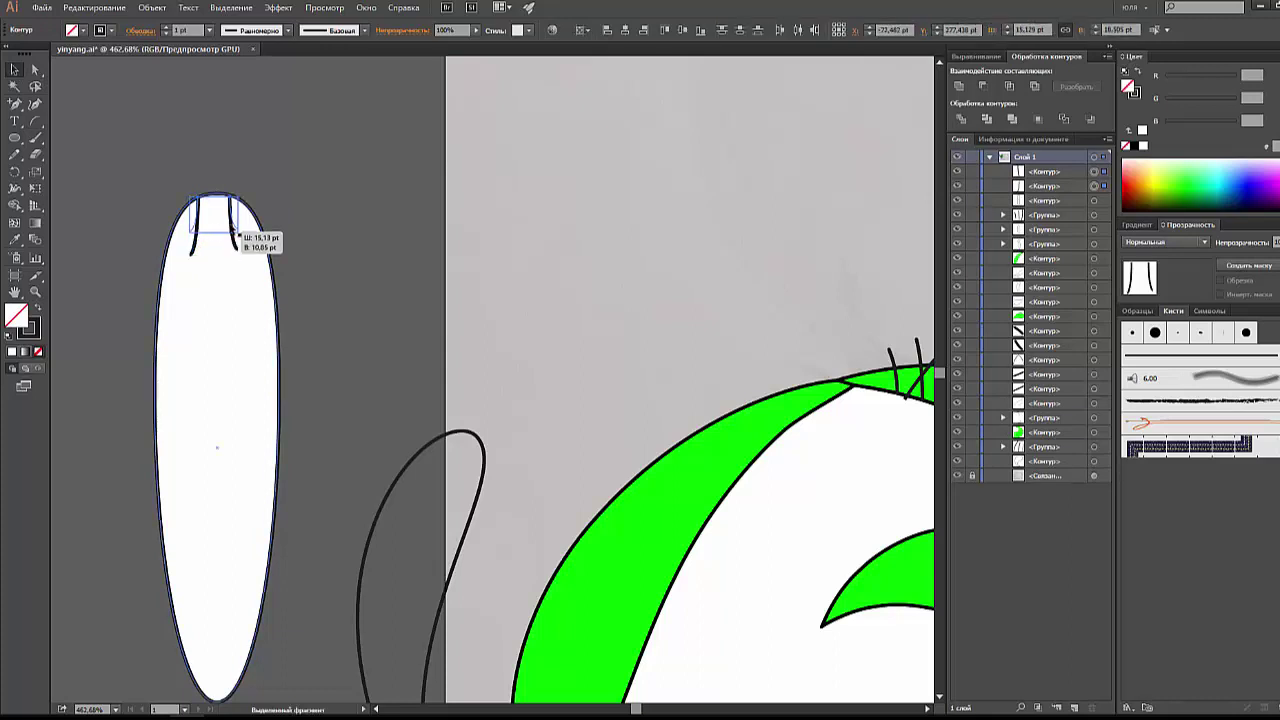
left_click(213, 186)
key("z")
mouse_move(213, 186)
left_mouse_down()
mouse_move(355, 275)
mouse_move(347, 265)
left_mouse_up()
key("v")
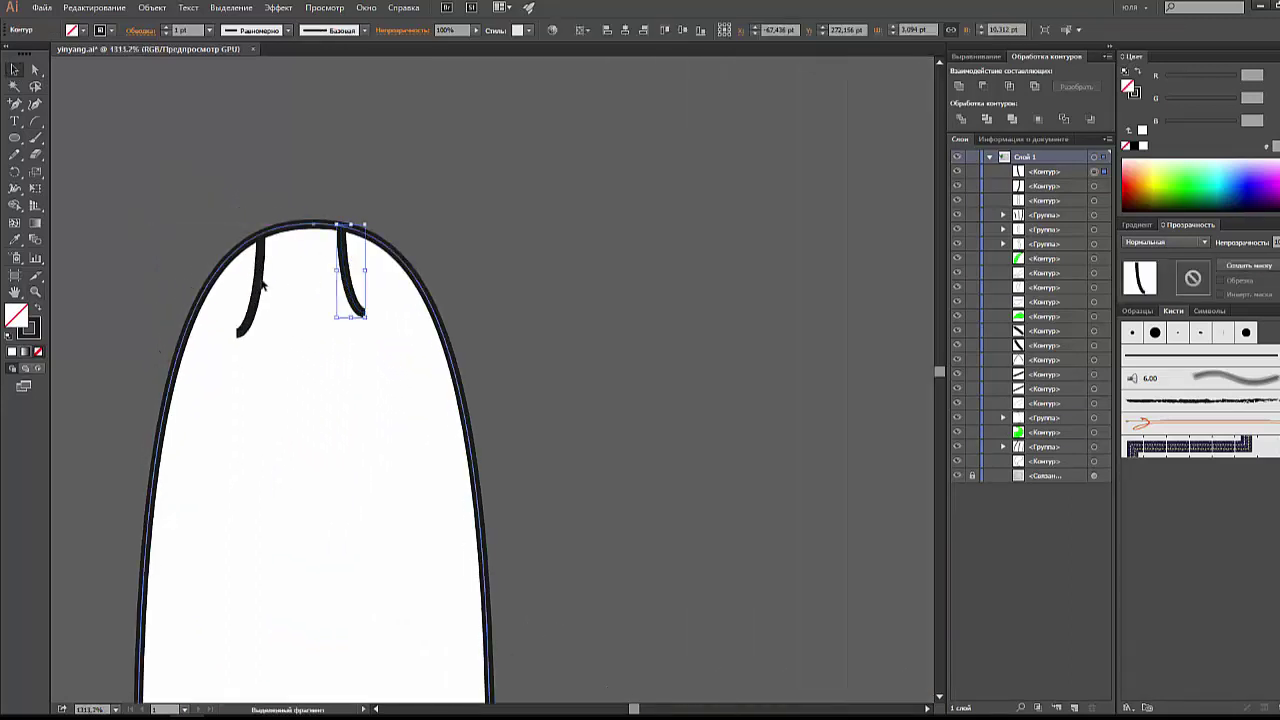
left_click(226, 204)
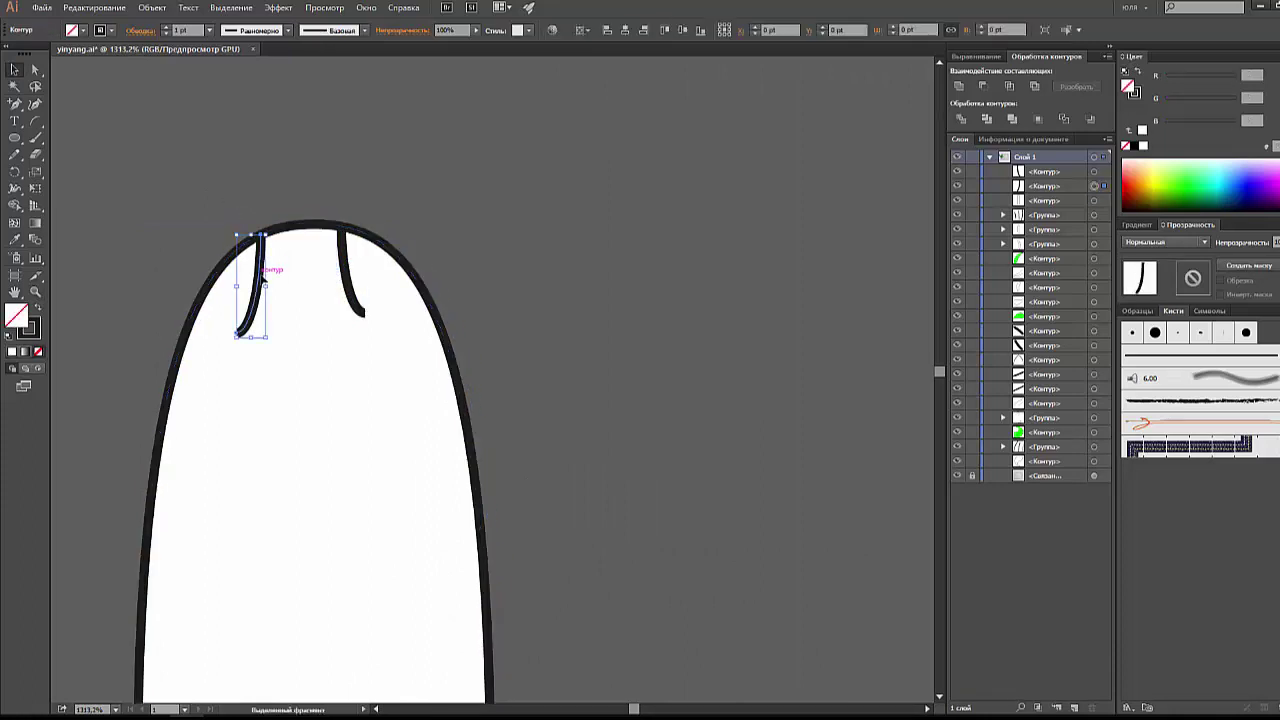
mouse_move(260, 270)
left_mouse_down()
mouse_move(257, 338)
mouse_move(266, 322)
left_mouse_up()
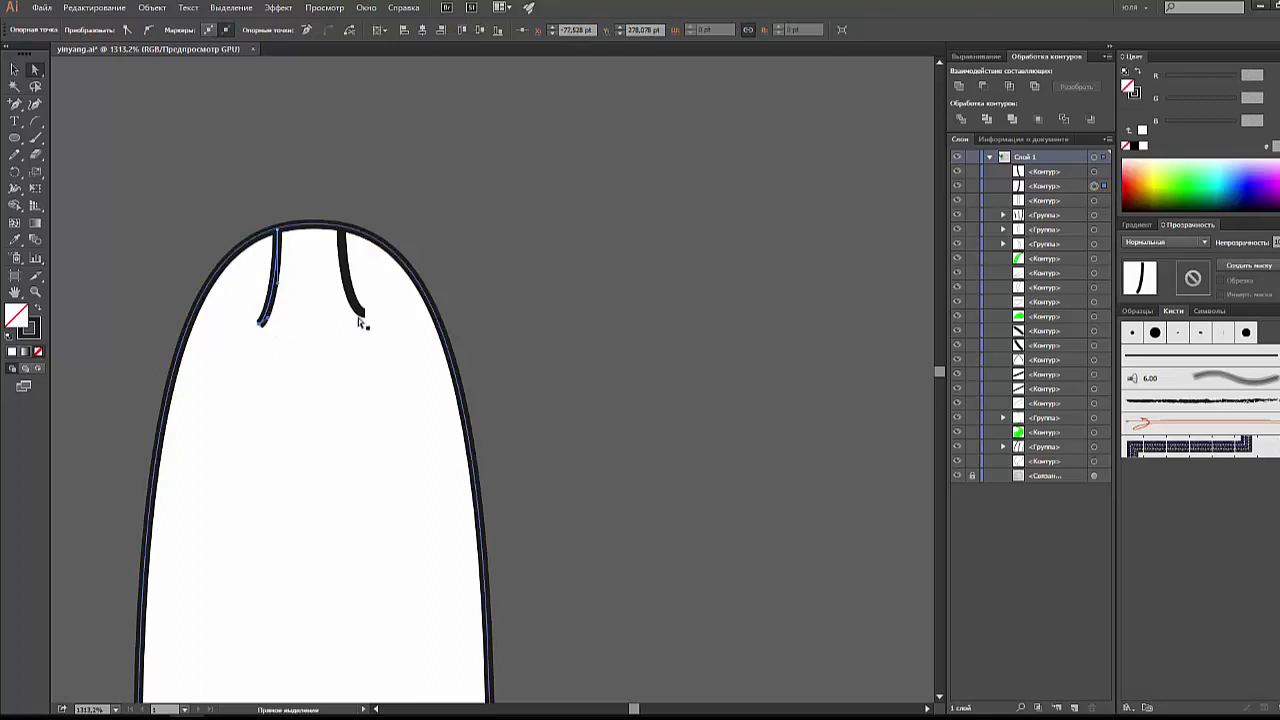
left_click_drag(360, 316, 348, 321)
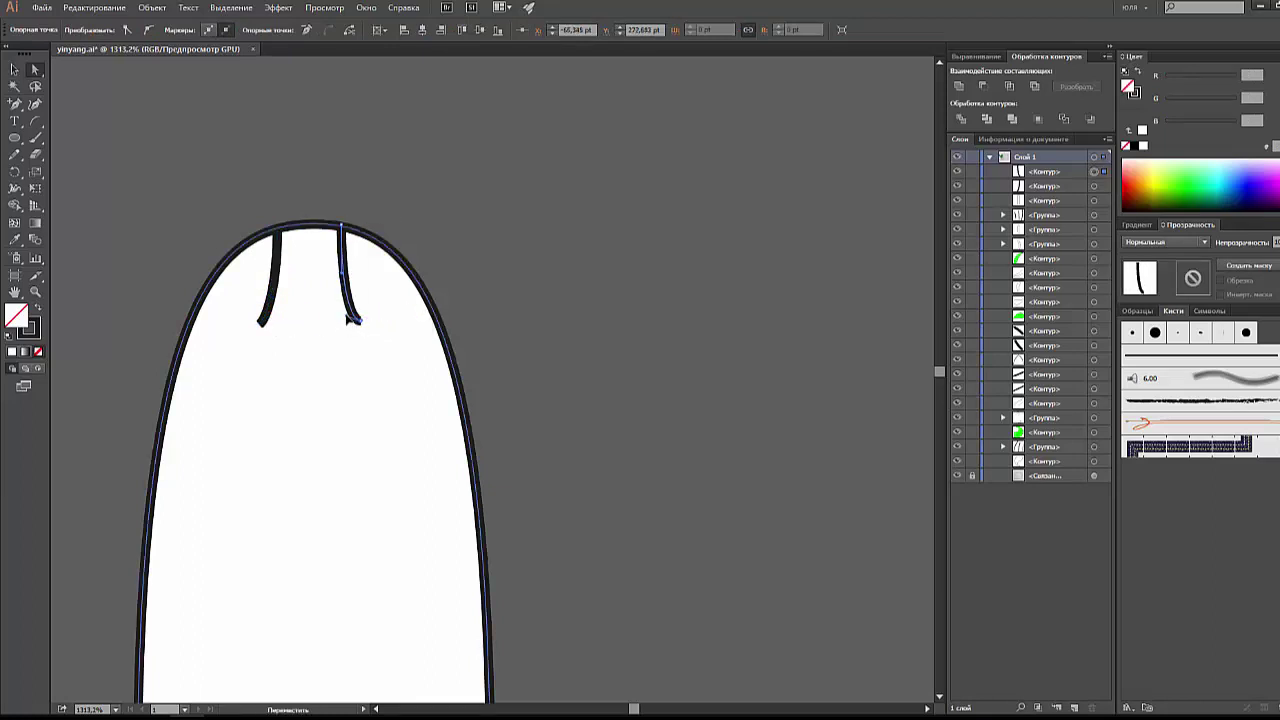
Step: Give both arcs Round Cap ends in the Stroke panel
key("v")
left_click(480, 265)
left_click(355, 312)
double_click(355, 312)
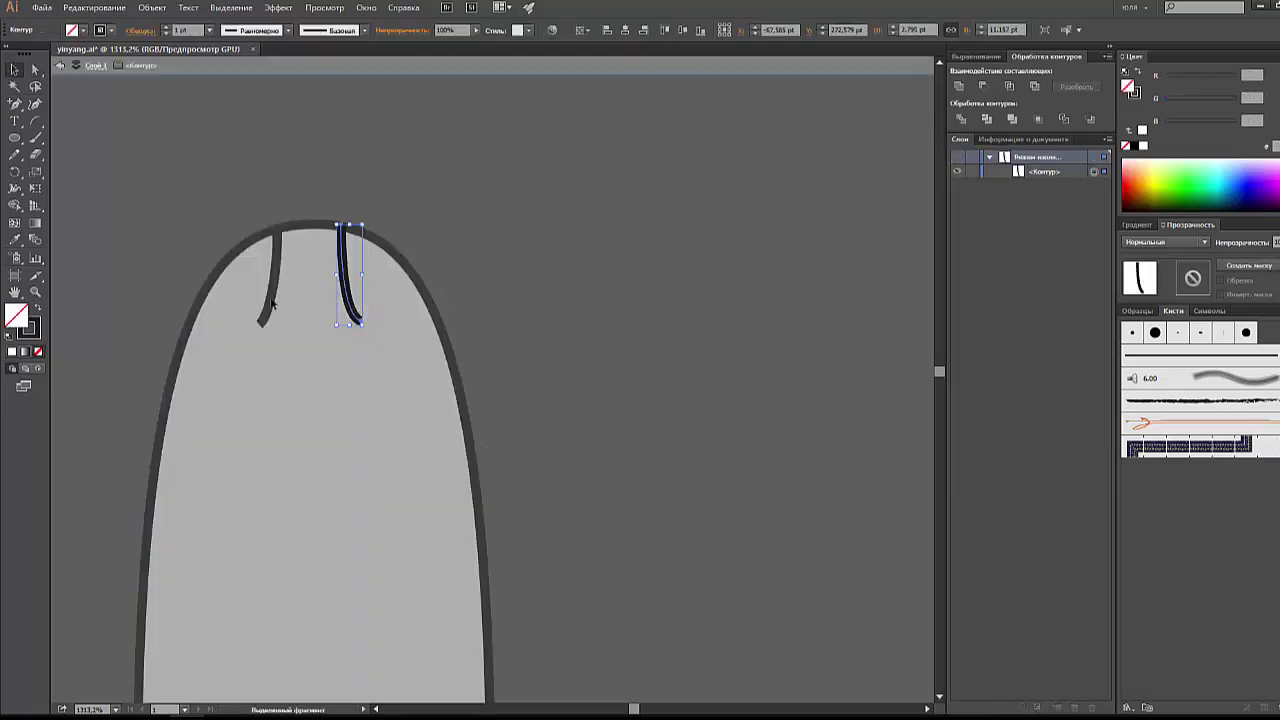
key("Escape")
left_click(277, 250)
left_click(347, 258, "shift")
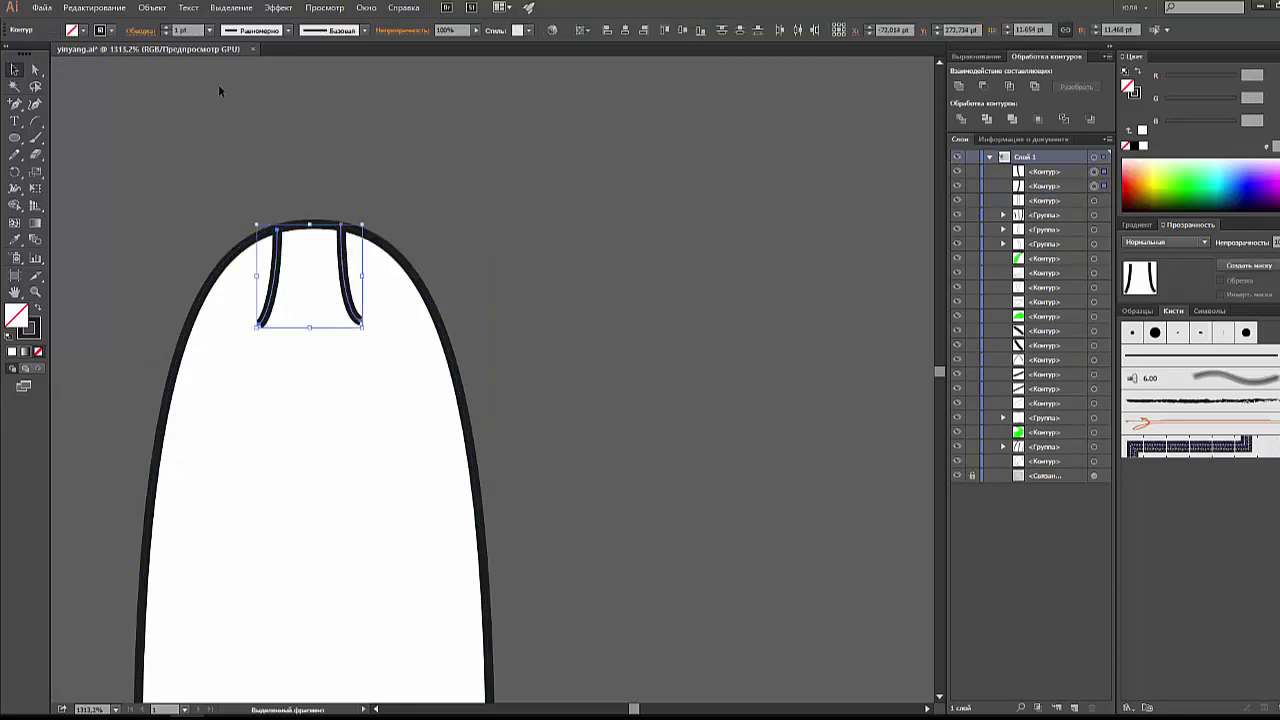
left_click(141, 31)
left_click(72, 66)
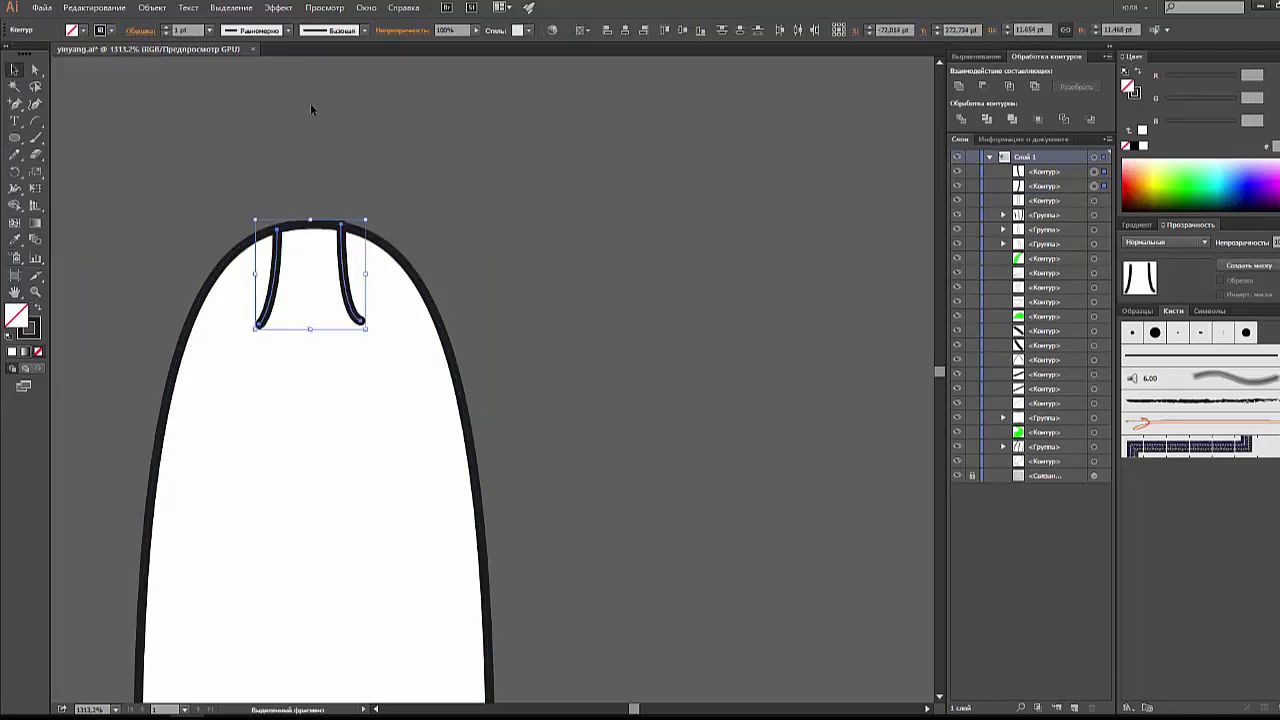
left_click(316, 132)
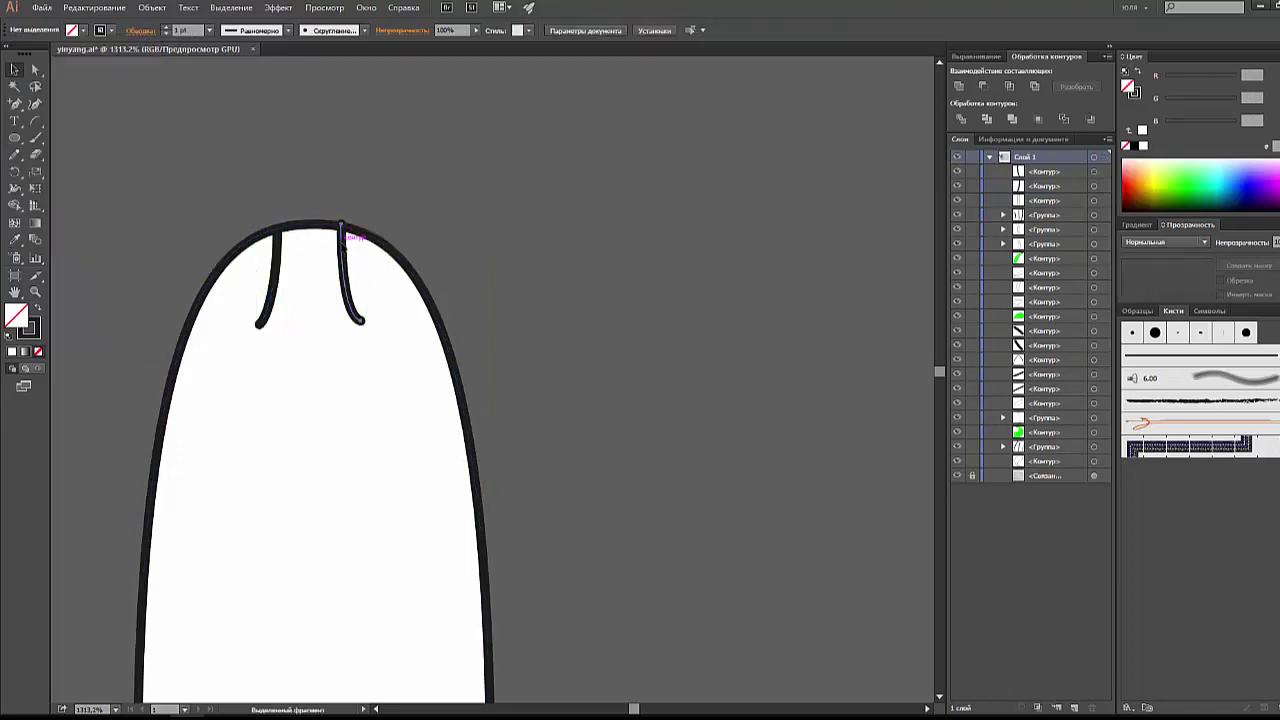
left_click(345, 250)
left_click(470, 220)
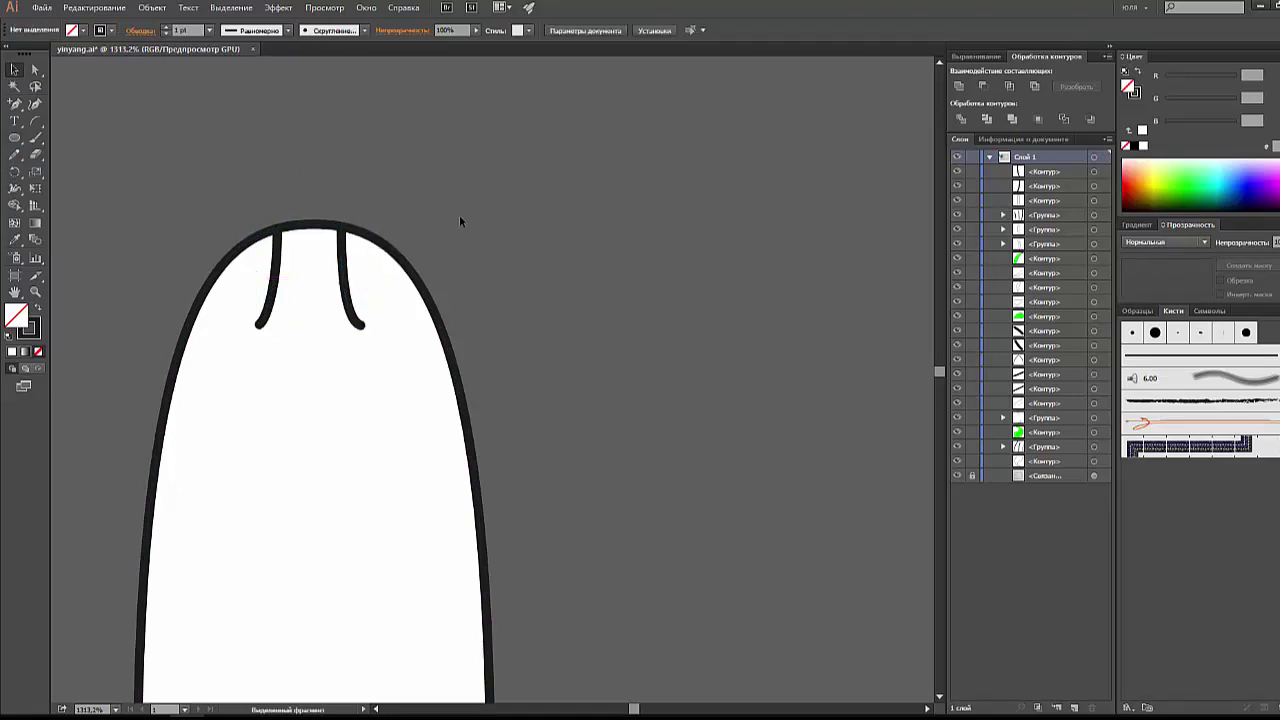
key("ctrl+minus")
key("ctrl+minus")
key("ctrl+minus")
key("ctrl+minus")
key("ctrl+minus")
key("ctrl+minus")
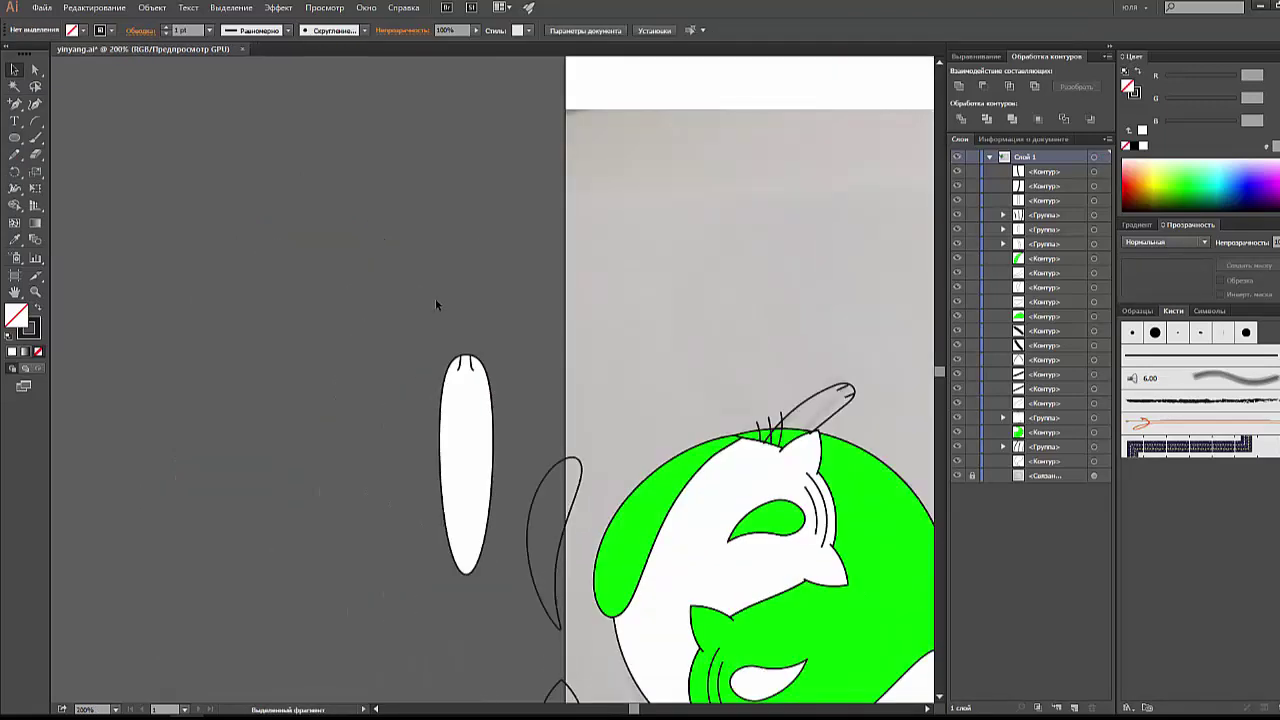
Step: Group the white oval with its two arcs
left_click(477, 373)
right_click(477, 373)
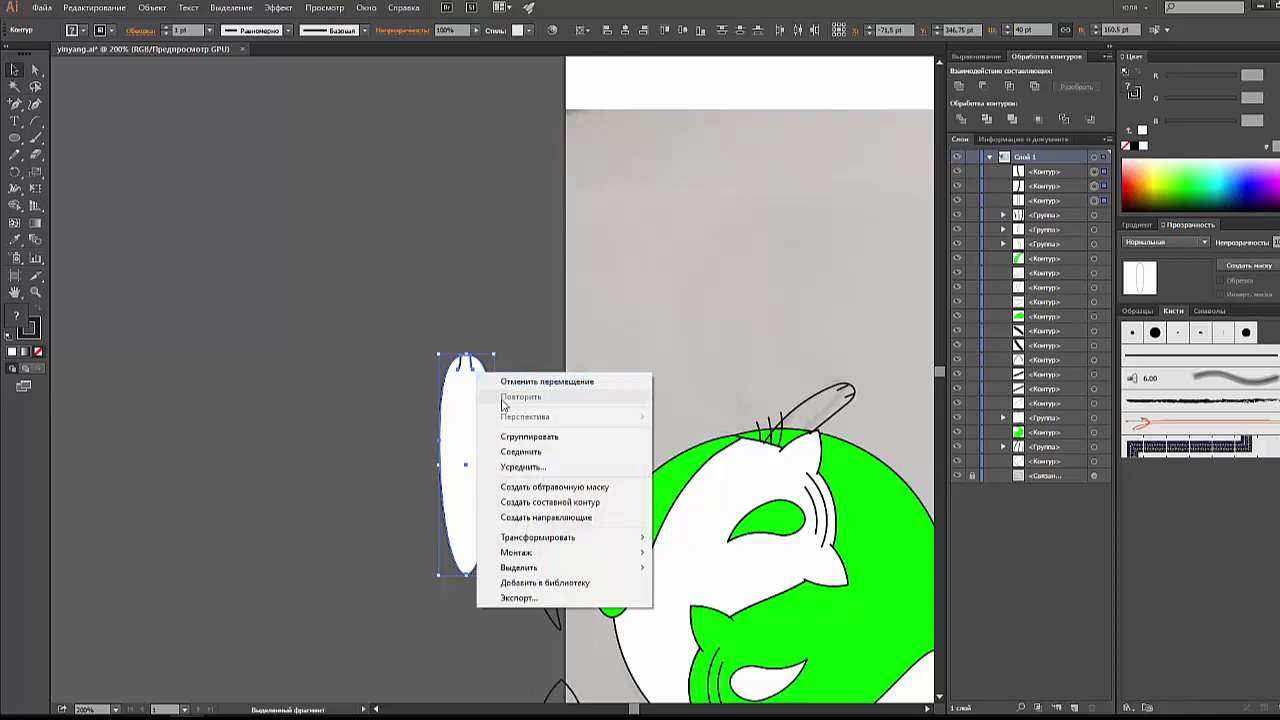
left_click(519, 441)
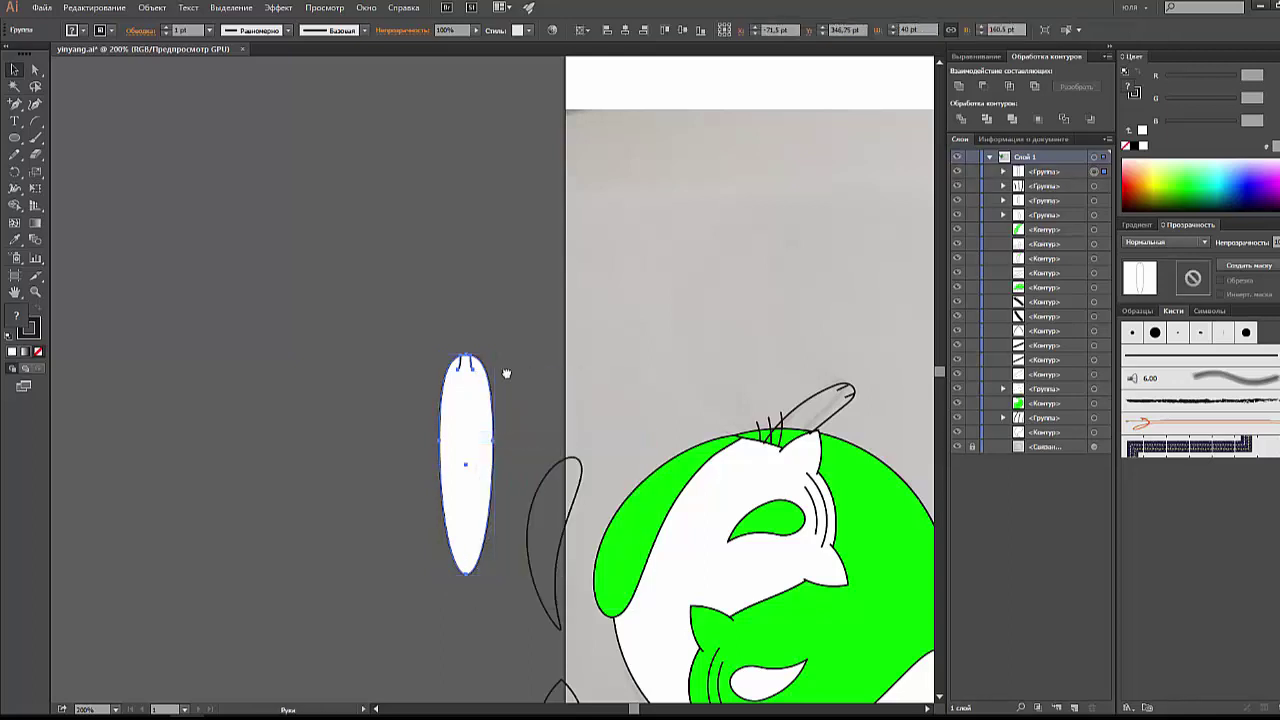
left_click_drag(506, 371, 337, 260)
left_click(349, 250)
left_click(277, 309)
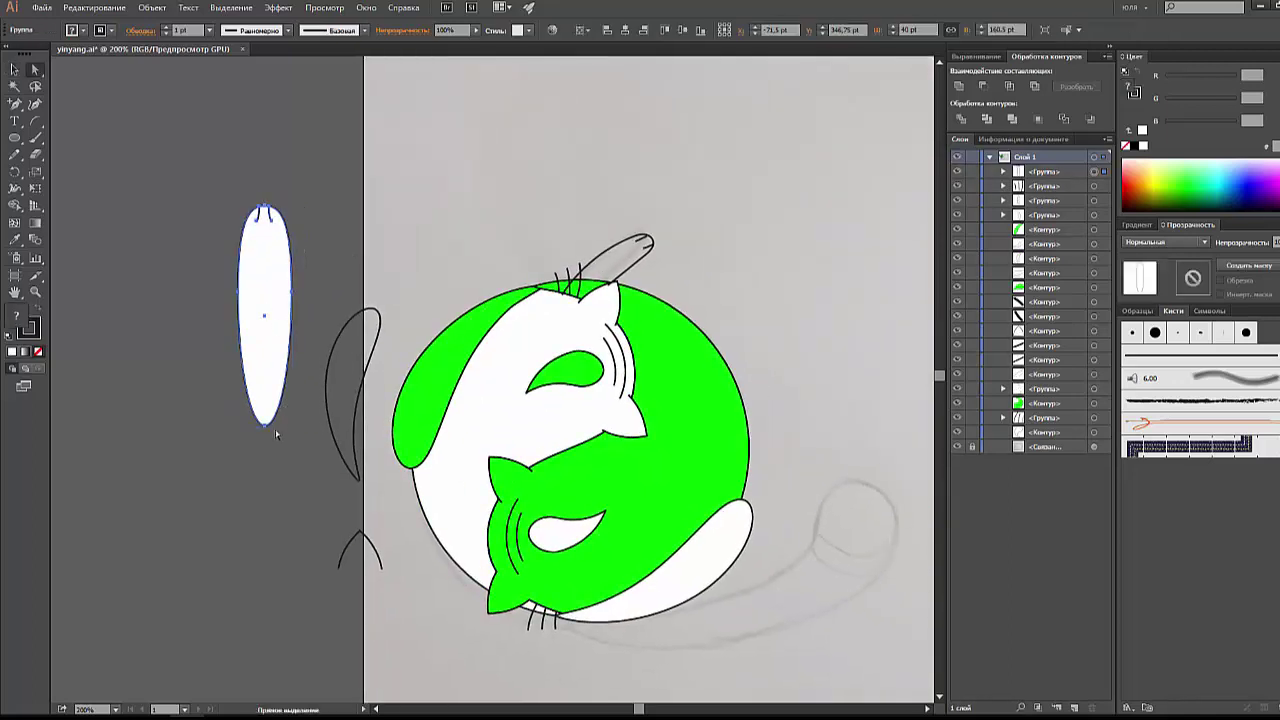
Step: Shorten and rotate the oval clockwise, then move it above the circle beside the paw
left_click_drag(264, 429, 268, 382)
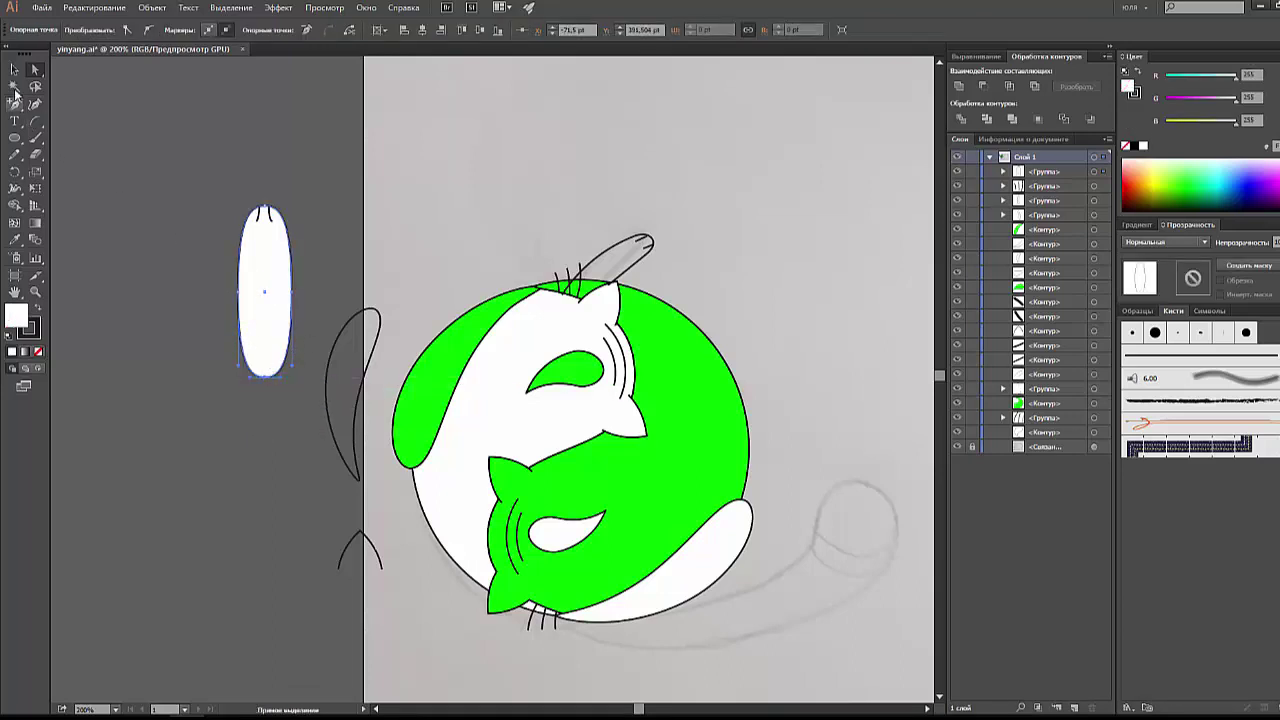
left_click(14, 69)
left_click(251, 277)
mouse_move(265, 207)
left_mouse_down()
mouse_move(265, 228)
mouse_move(366, 265)
left_mouse_up()
mouse_move(277, 283)
left_mouse_down()
mouse_move(605, 275)
mouse_move(604, 307)
mouse_move(588, 279)
left_mouse_up()
key("a")
left_click(713, 268)
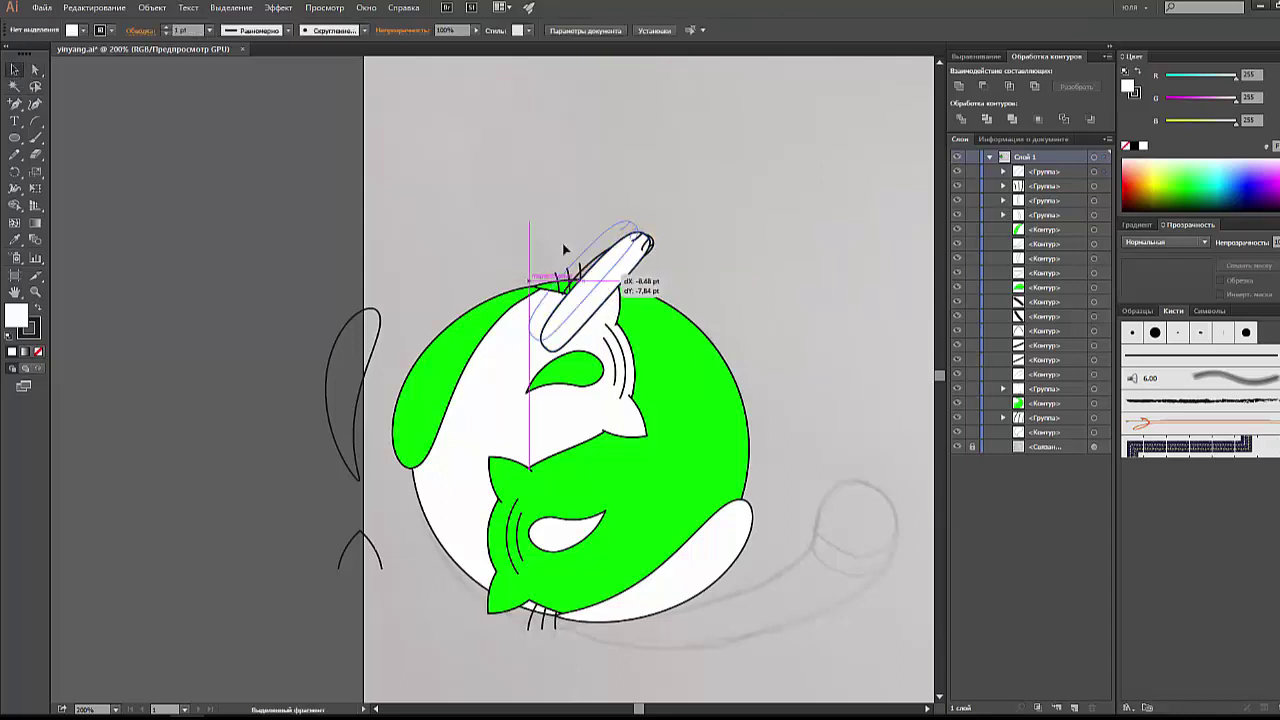
left_click_drag(615, 280, 550, 224)
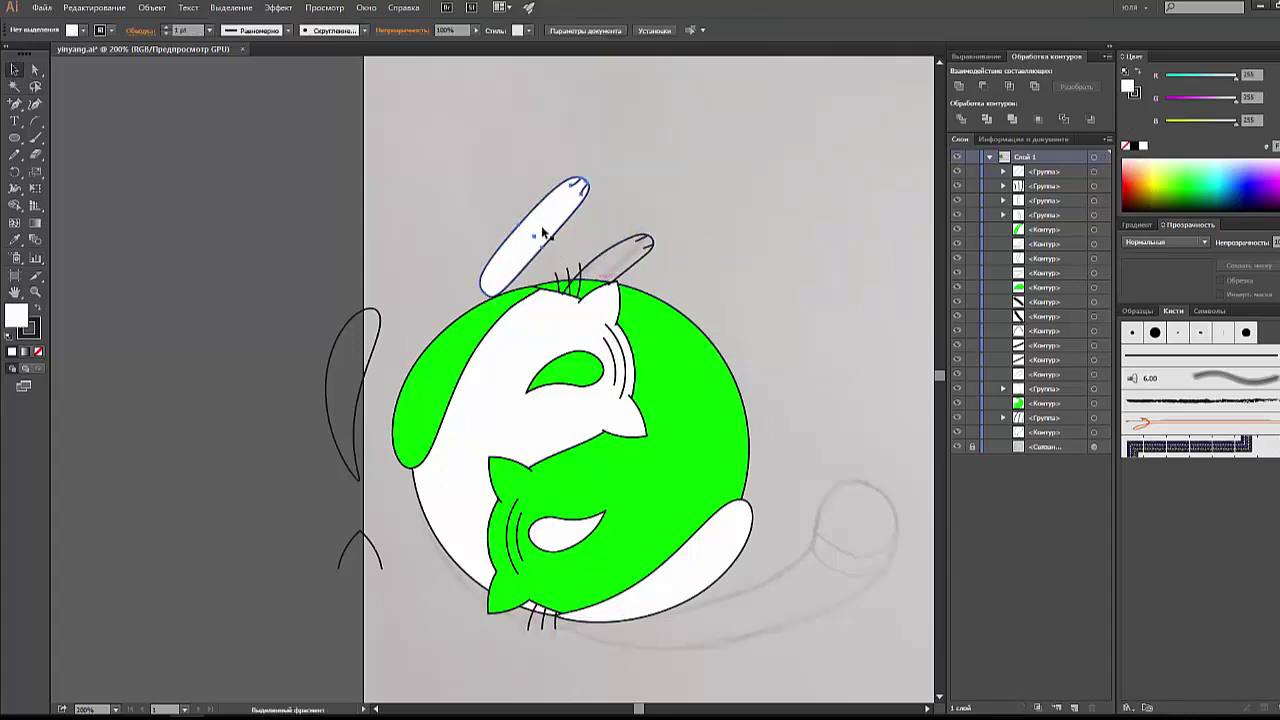
Step: Apply an Arc warp with Bend 13% and Vertical 2% to the oval
left_click(338, 10)
mouse_move(325, 7)
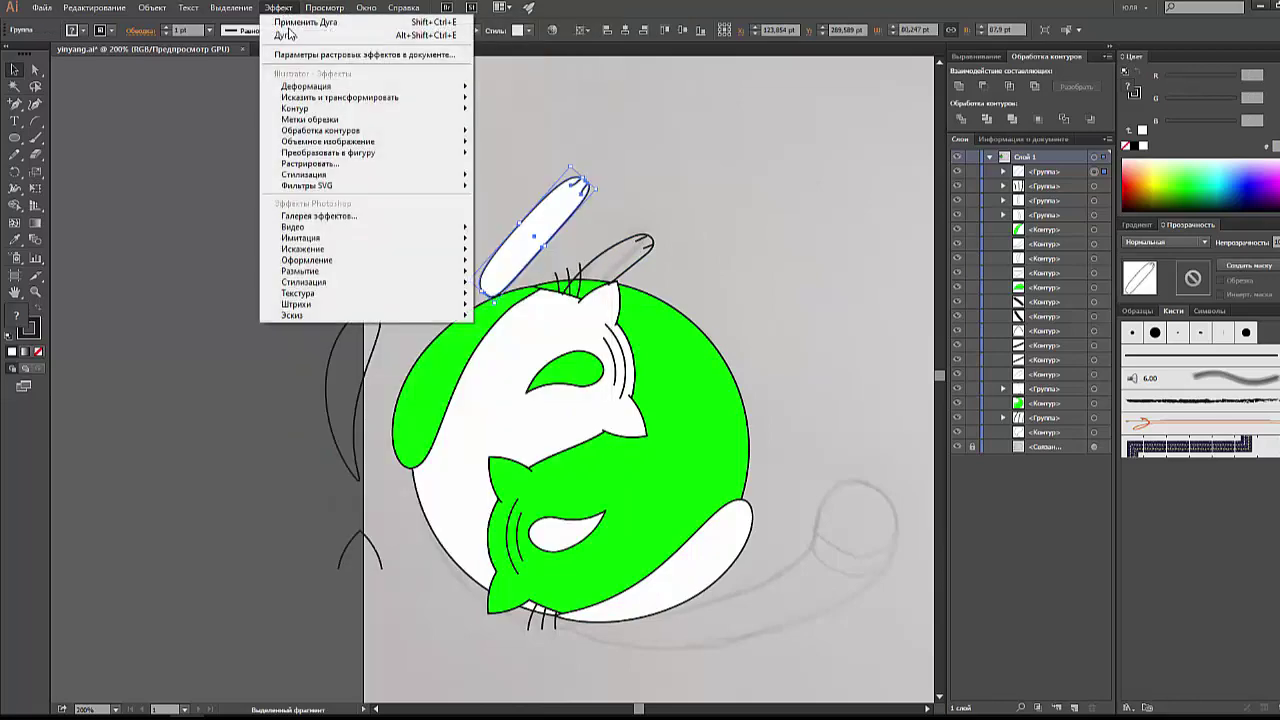
left_click(506, 90)
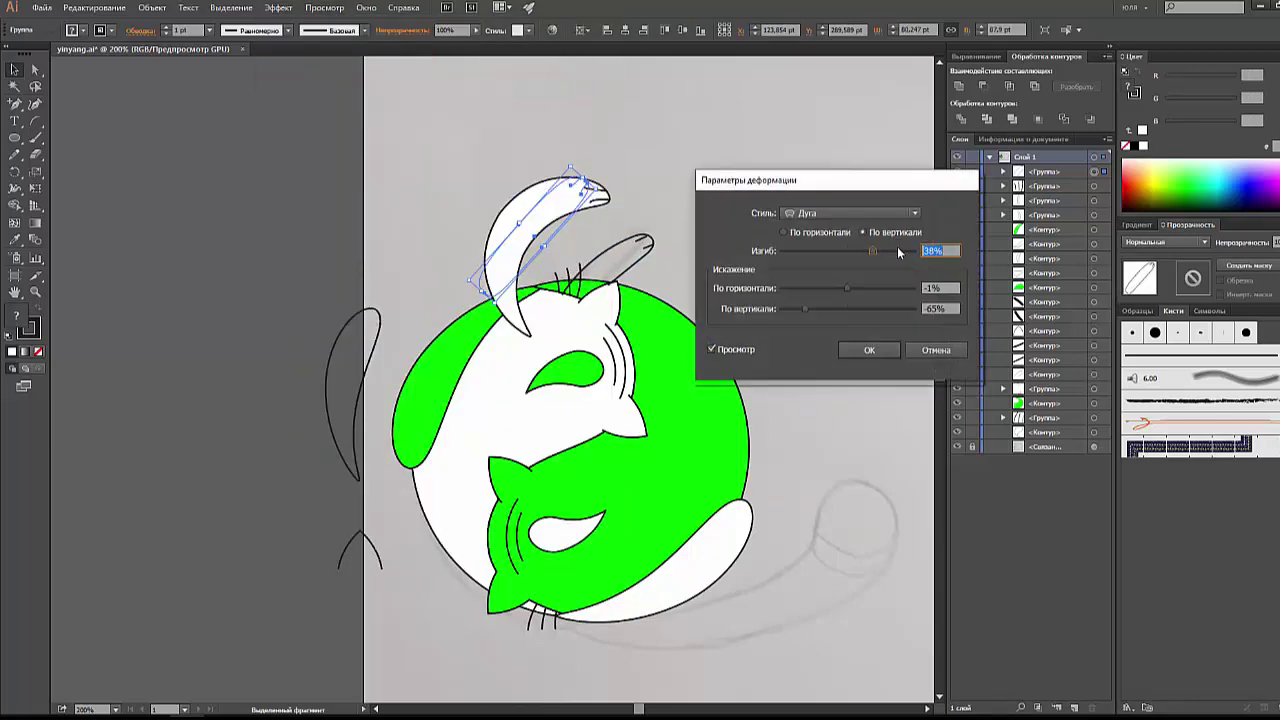
left_click(850, 309)
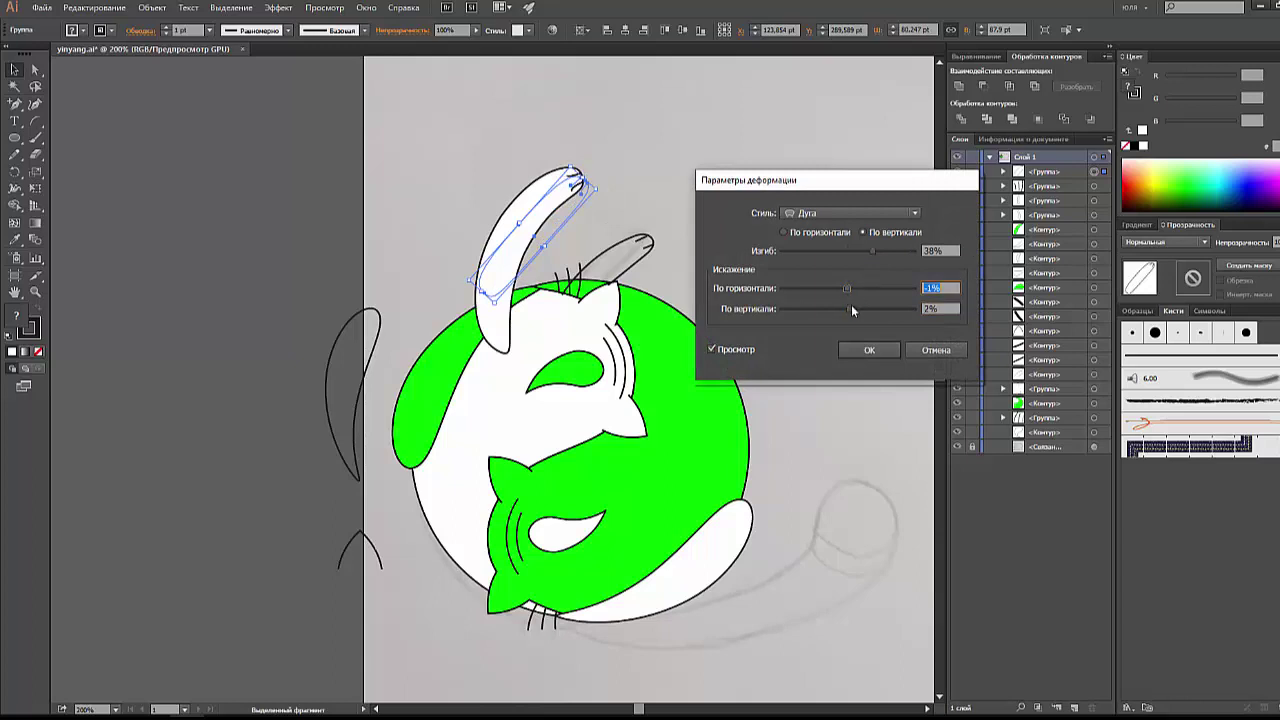
left_click_drag(841, 250, 855, 249)
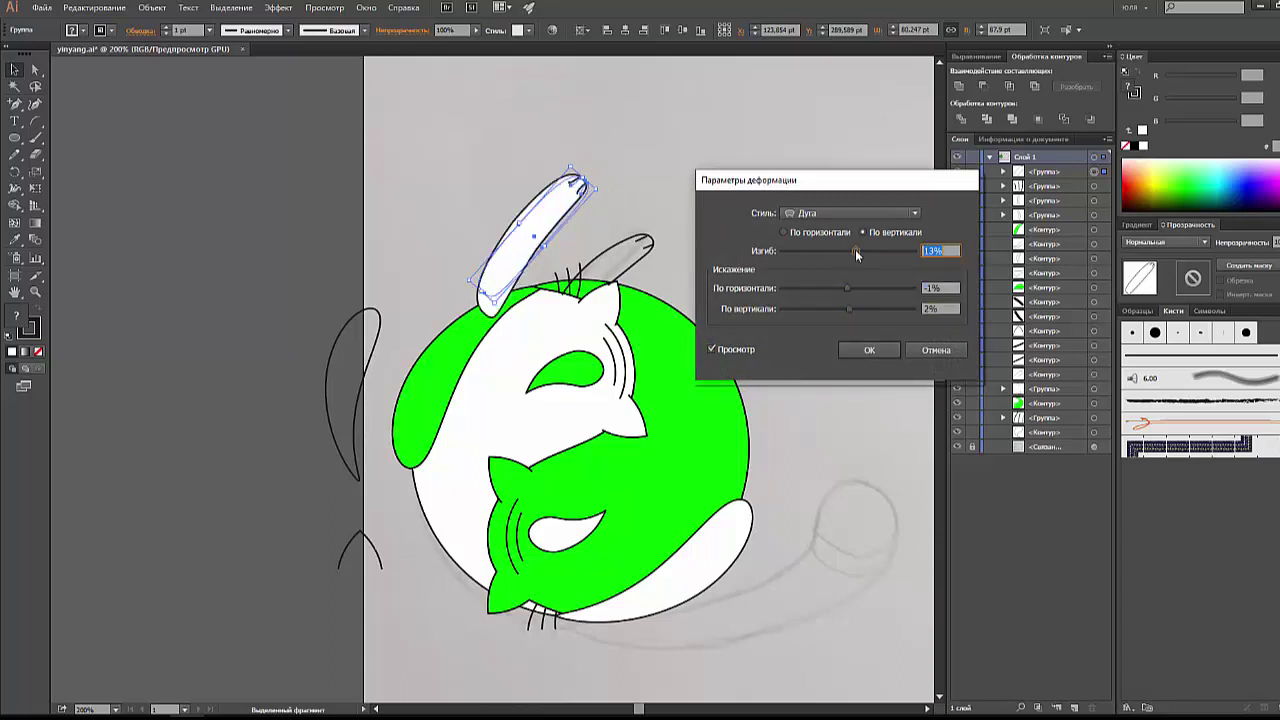
left_click(885, 348)
Step: Expand the warped oval's appearance, then rotate it and move it onto the cat's head
left_click(152, 7)
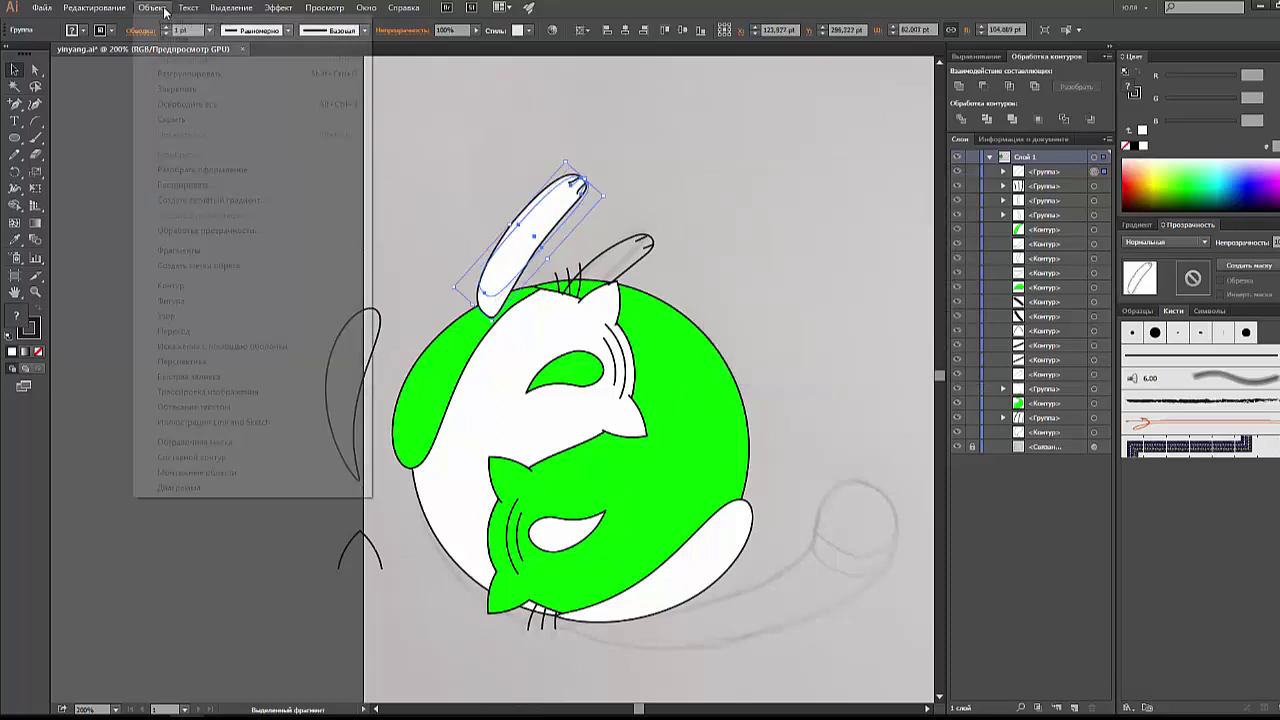
left_click(191, 169)
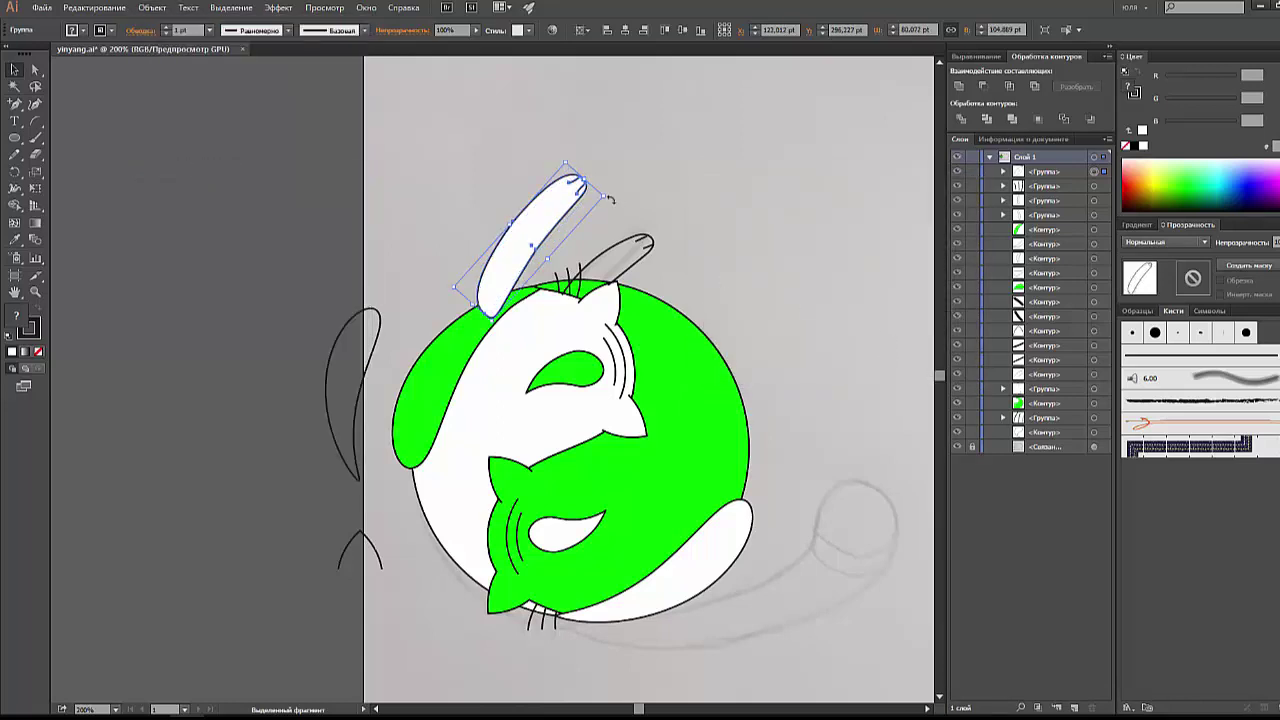
left_click_drag(610, 200, 614, 193)
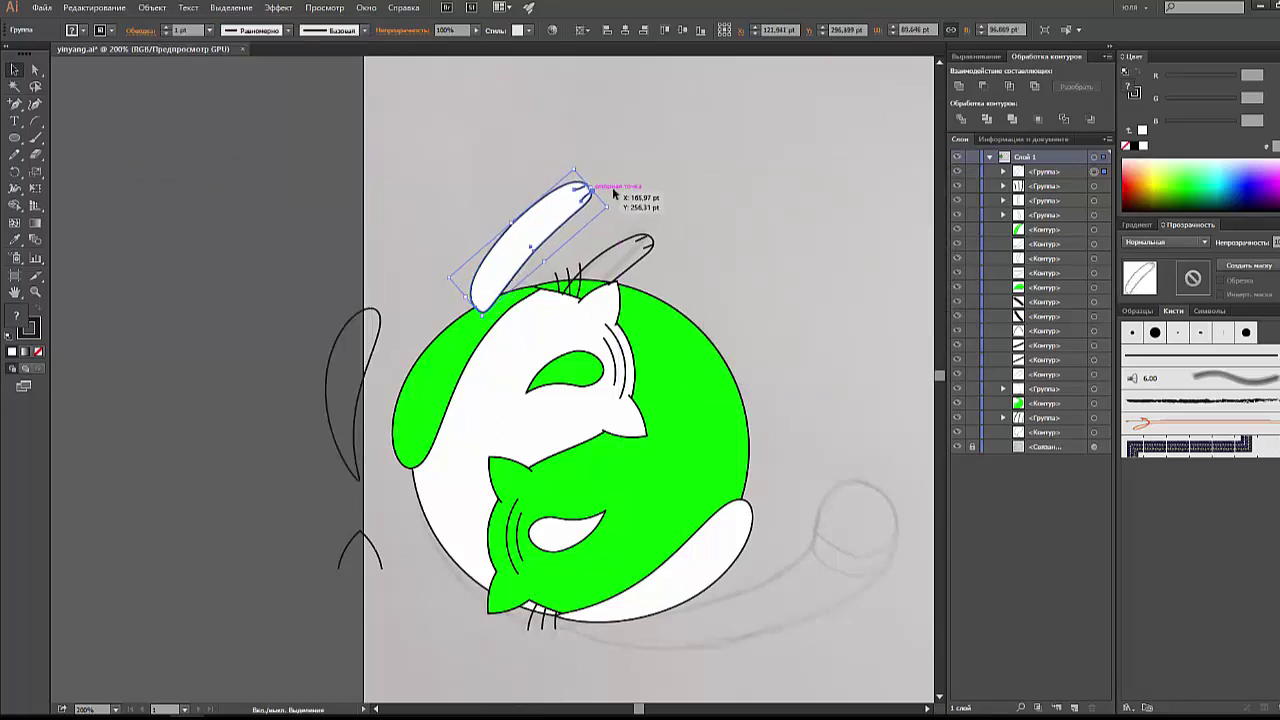
left_click_drag(525, 210, 632, 285)
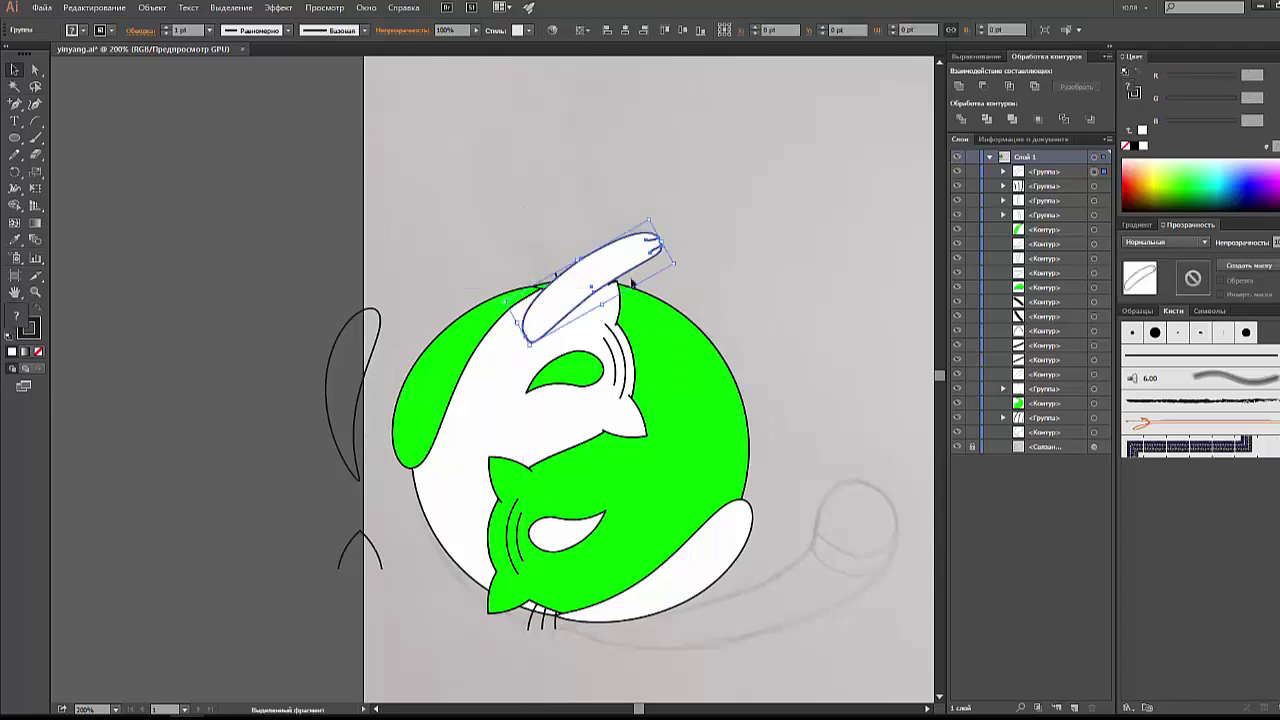
key("ctrl+z")
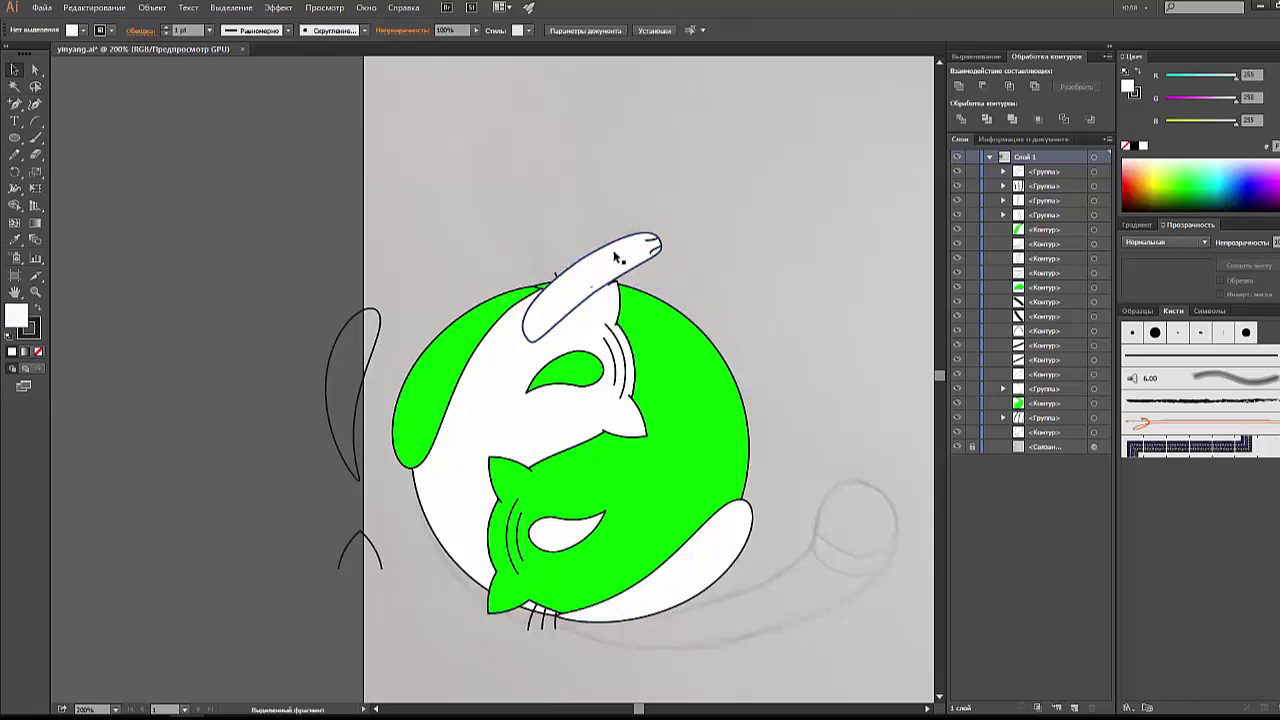
key("ctrl+shift+z")
Step: Move the paw group lower in the Layers panel stacking order
left_click_drag(1055, 187, 1045, 402)
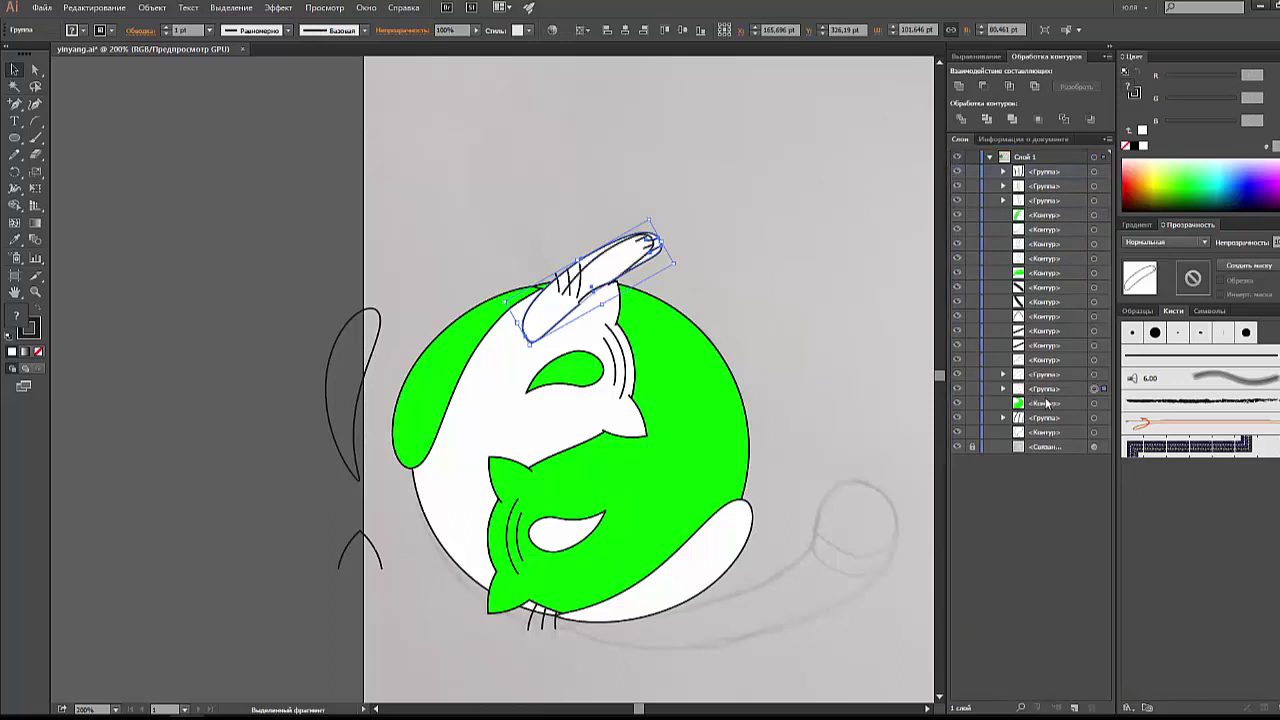
left_click(808, 299)
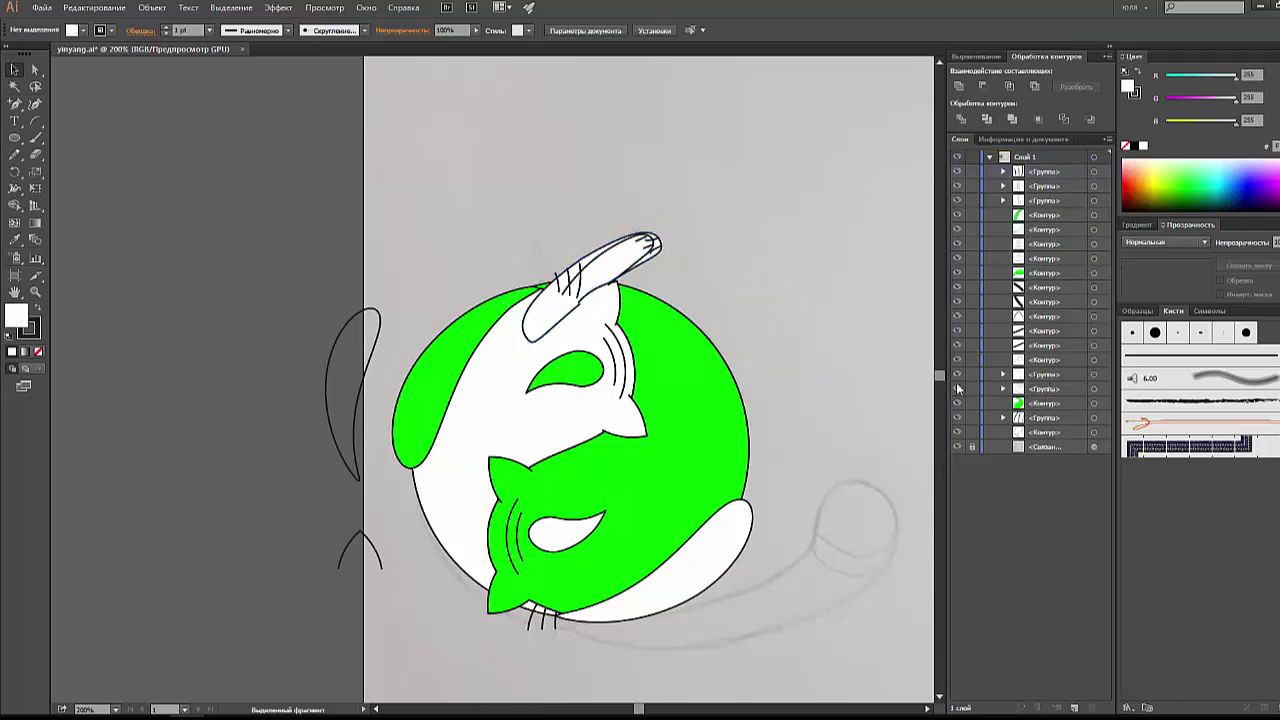
left_click(1043, 393)
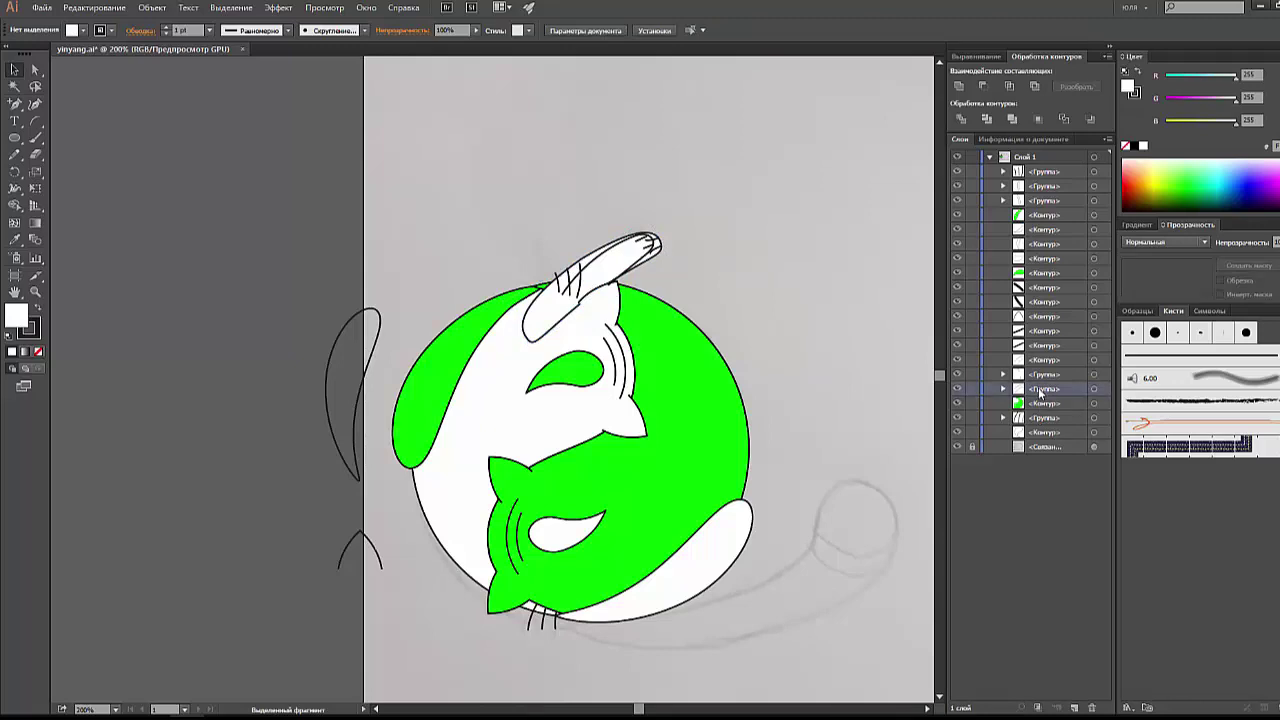
Step: Send the paw group behind the green shape in the Layers panel
left_click(1095, 389)
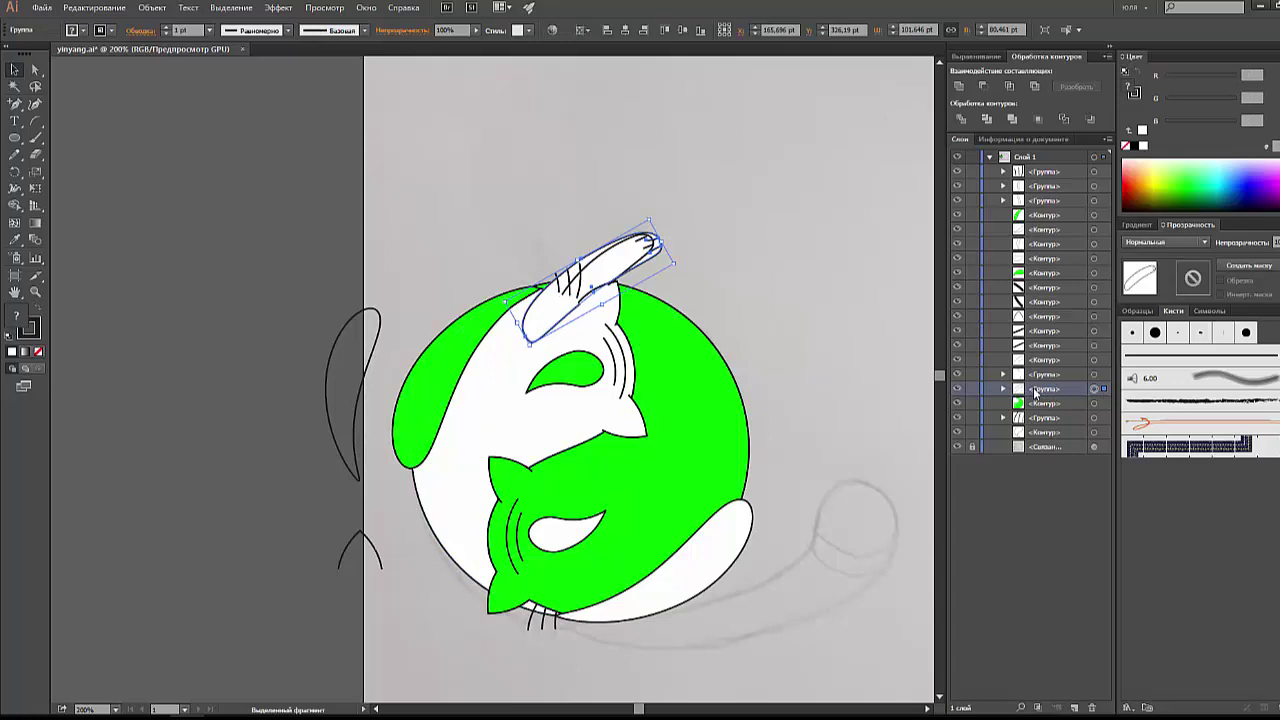
mouse_move(1036, 393)
left_mouse_down()
mouse_move(1036, 434)
mouse_move(1036, 391)
left_mouse_up()
left_click_drag(516, 249, 604, 288)
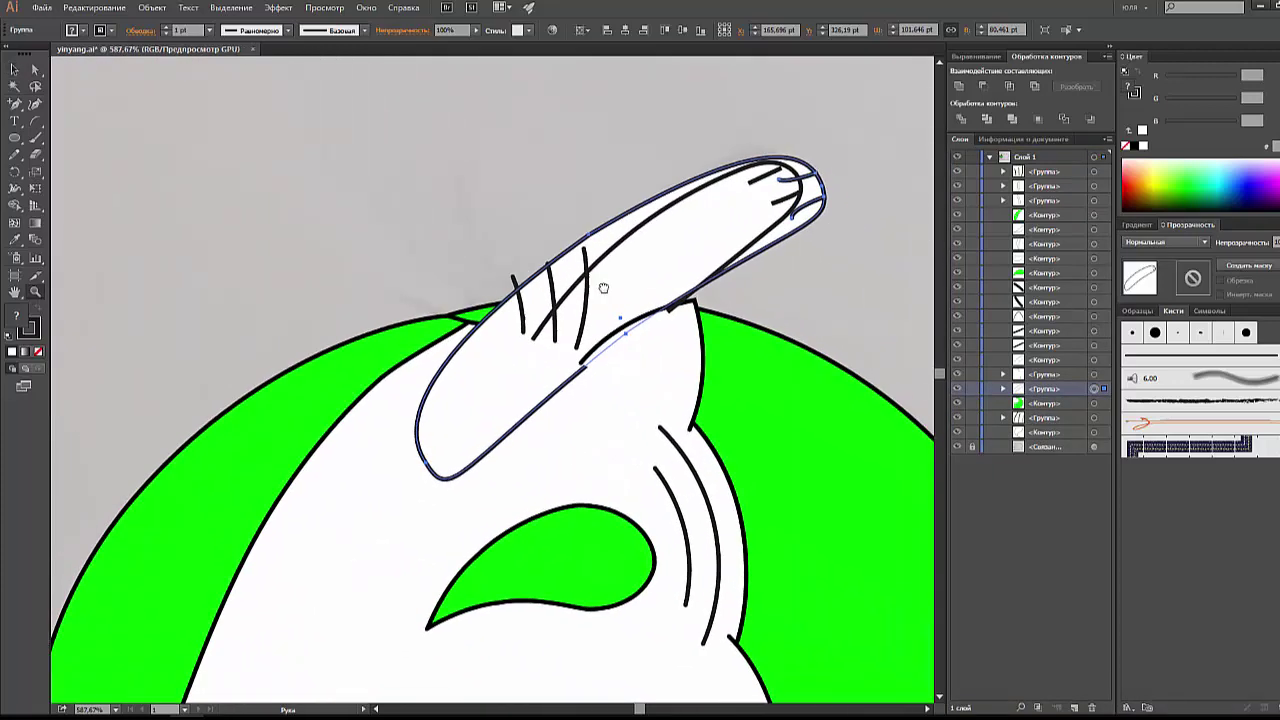
left_click(14, 70)
left_click(100, 86)
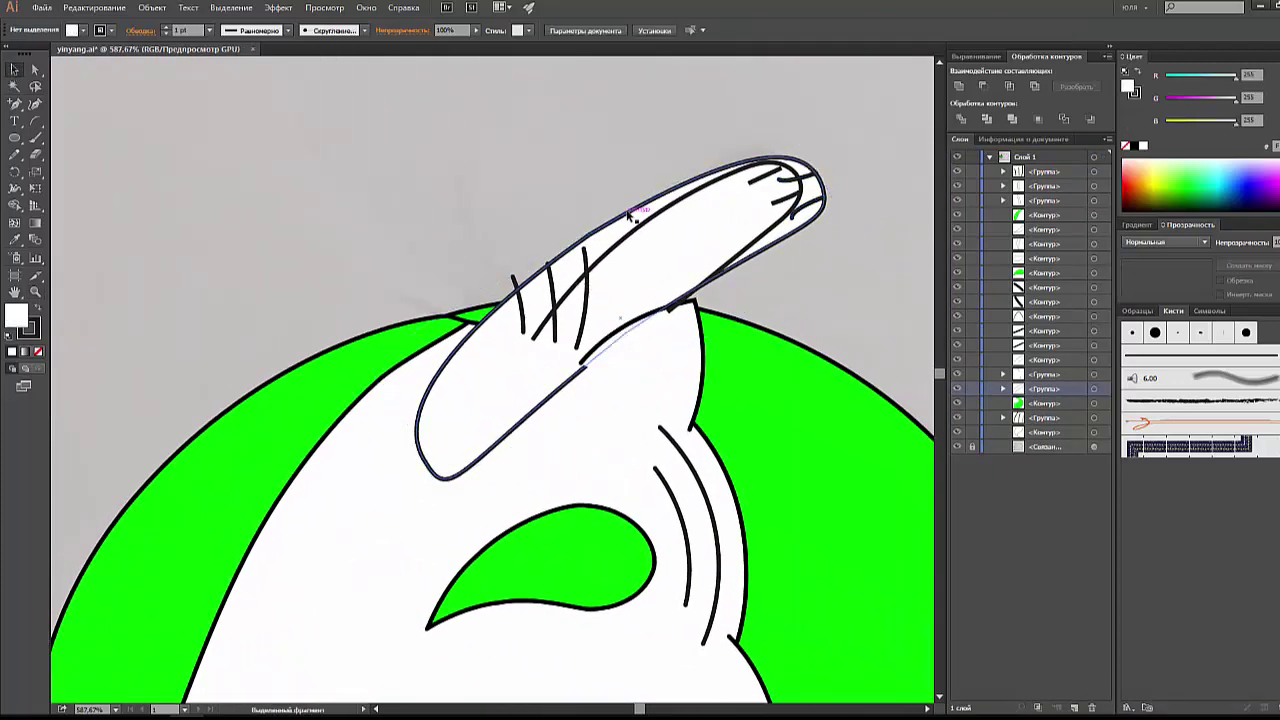
Step: Delete the old paw outline stroke and two small tip marks
left_click(630, 222)
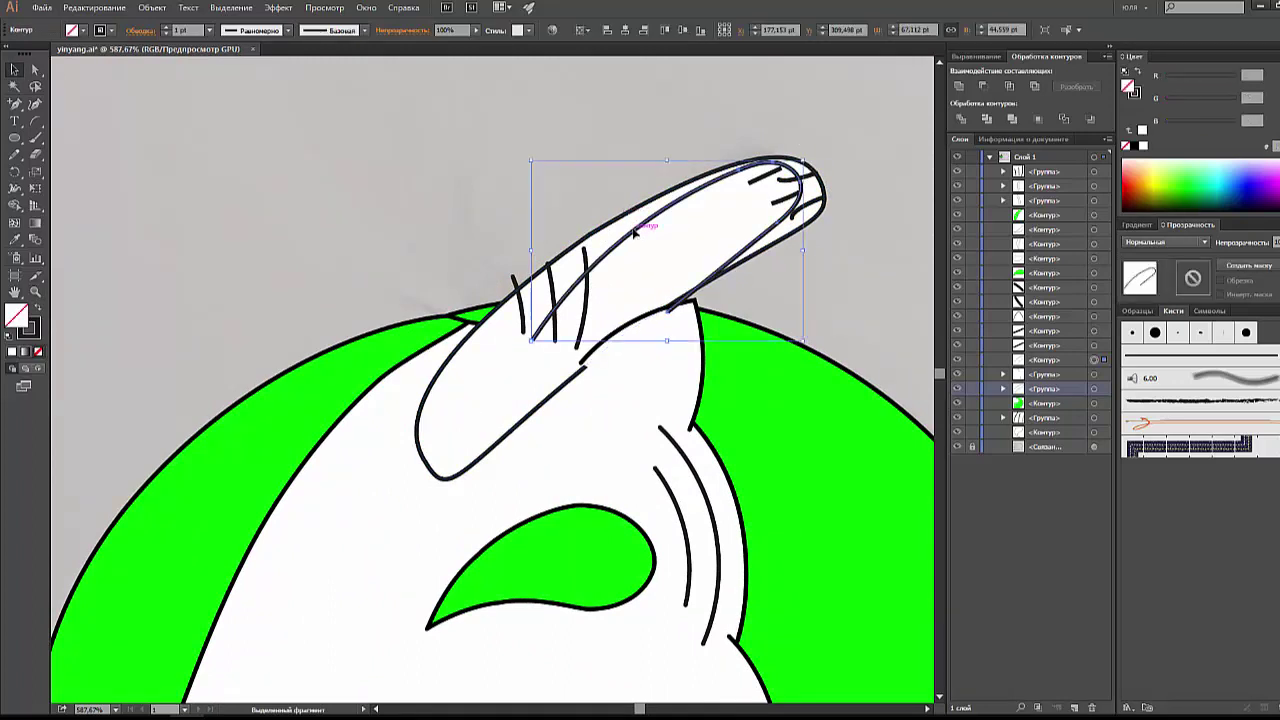
key("Delete")
left_click(765, 178)
key("Delete")
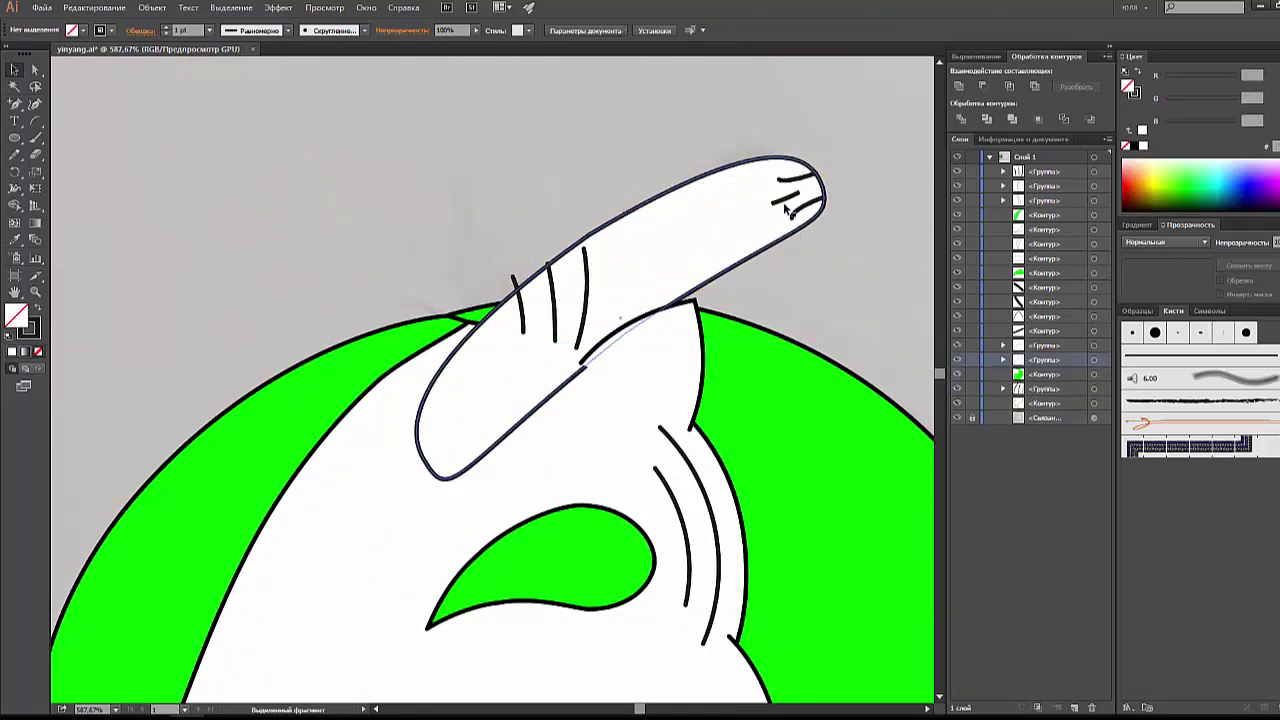
left_click(785, 198)
key("Delete")
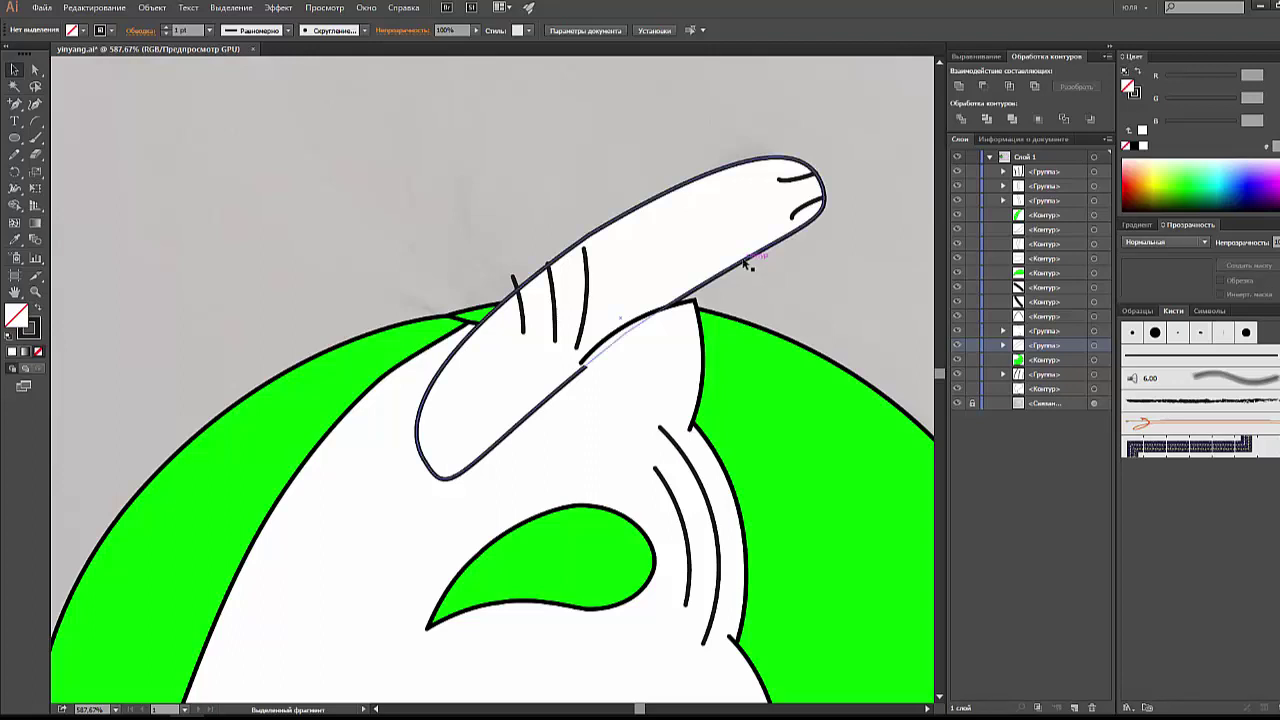
Step: Nudge the paw into place and erase across its base to split it
left_click_drag(745, 266, 728, 252)
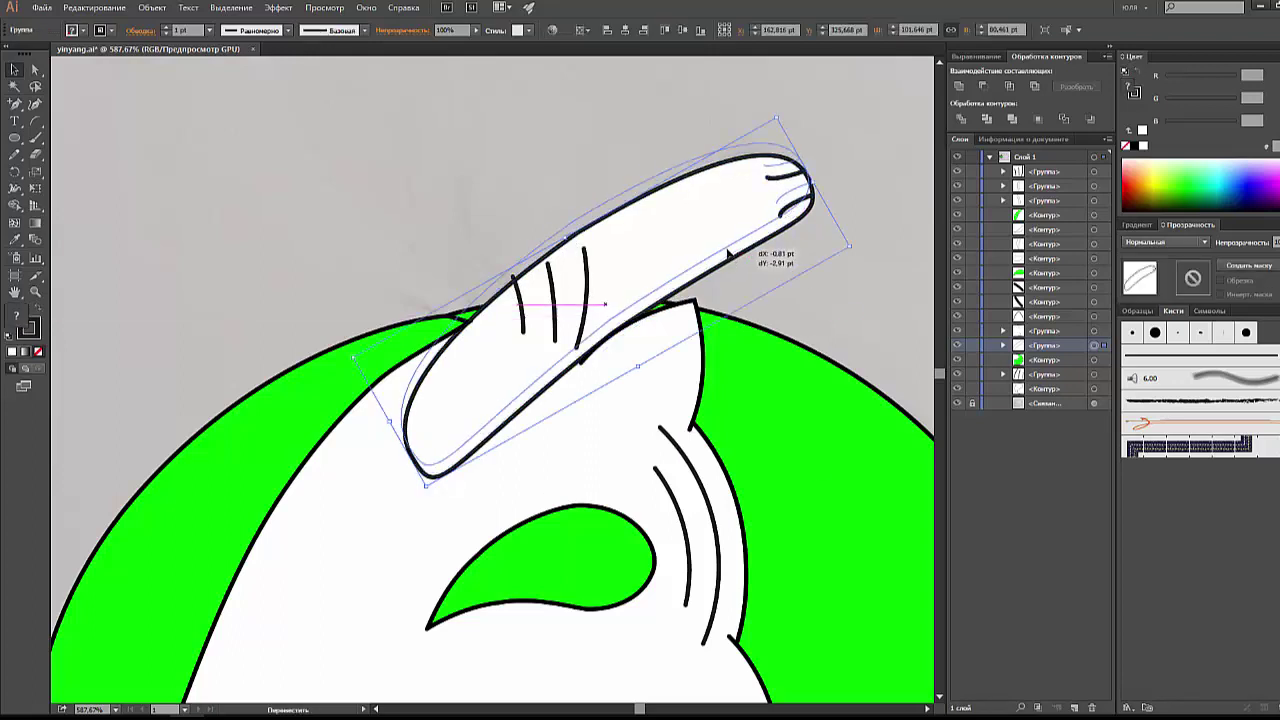
left_click_drag(728, 252, 736, 257)
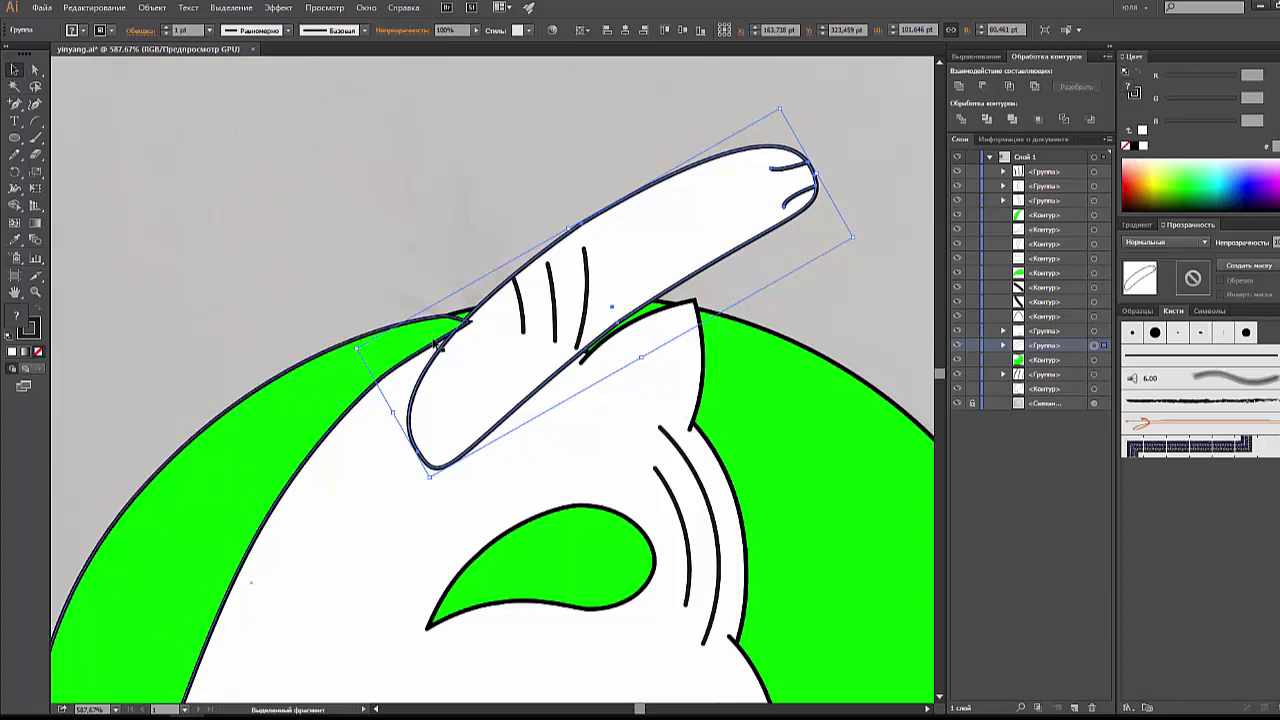
left_click_drag(444, 348, 444, 344)
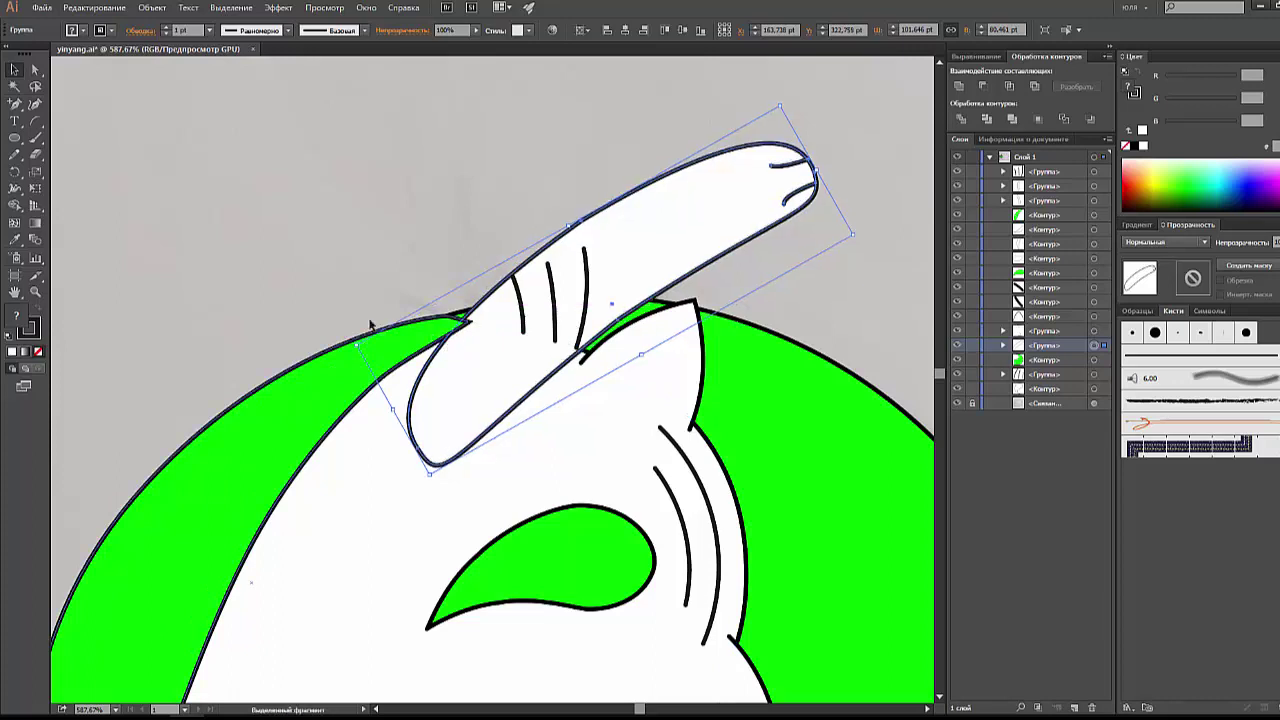
left_click(38, 158)
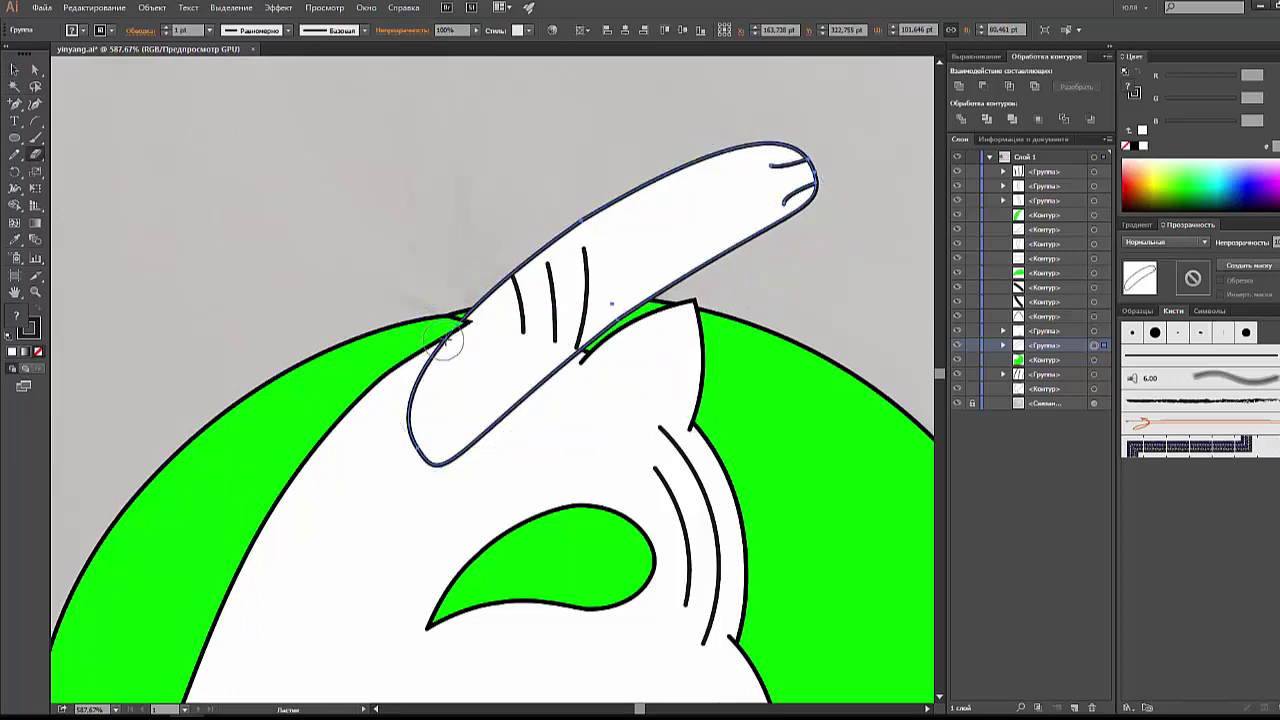
mouse_move(441, 340)
left_mouse_down()
mouse_move(537, 349)
mouse_move(569, 366)
mouse_move(564, 386)
left_mouse_up()
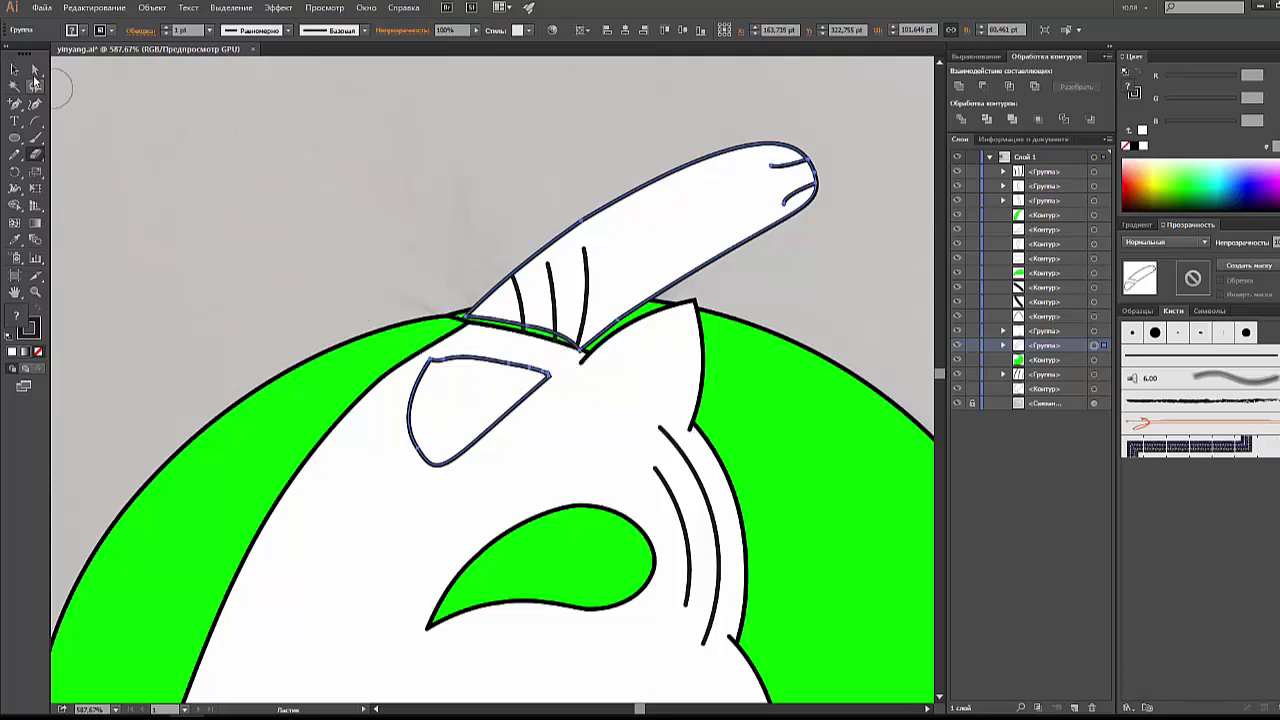
Step: Delete the cut-off piece at the paw base with Direct Selection
left_click(14, 69)
left_click(35, 69)
left_click(76, 95)
left_click(460, 408)
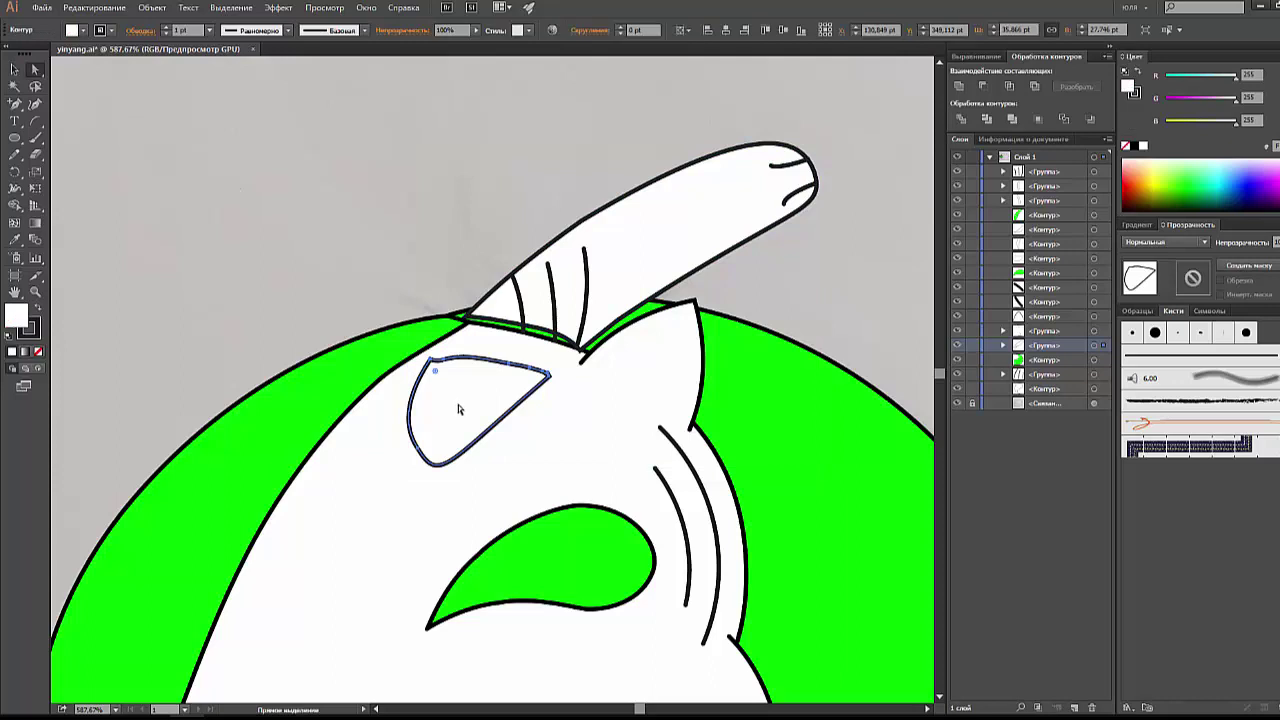
key("Delete")
left_click(14, 69)
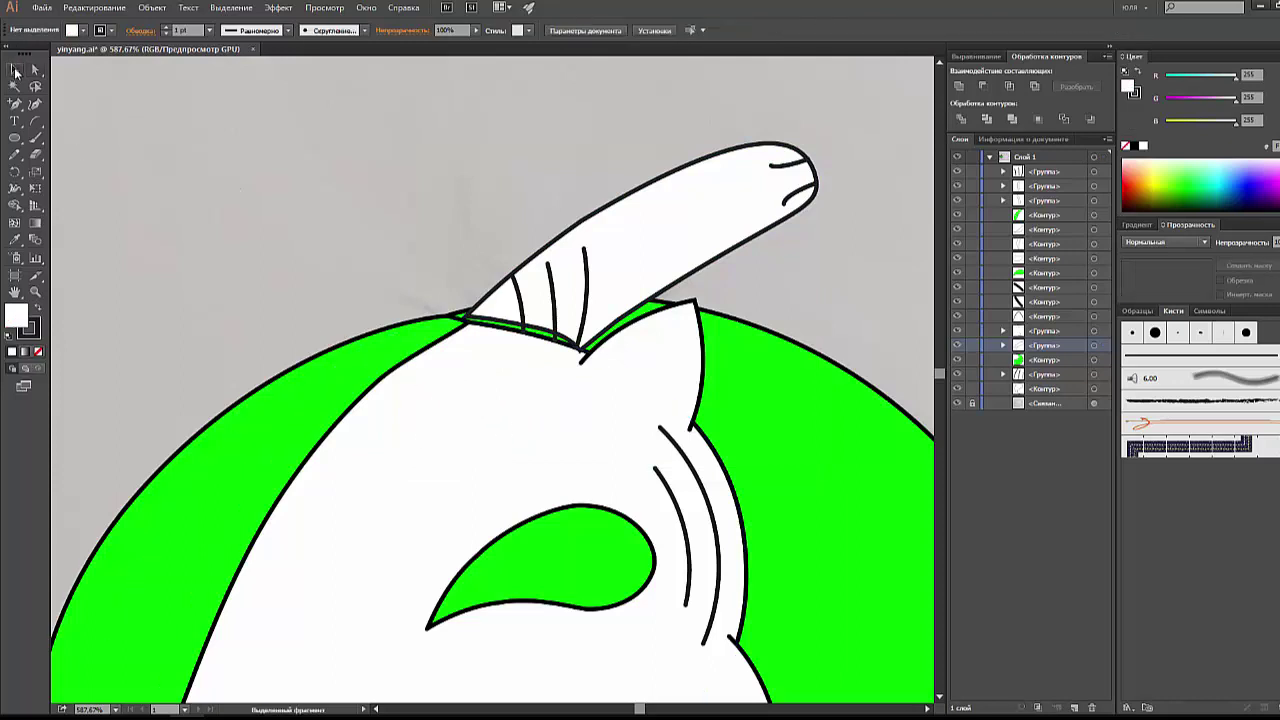
left_click(661, 296)
key("z")
left_click_drag(465, 365, 717, 289)
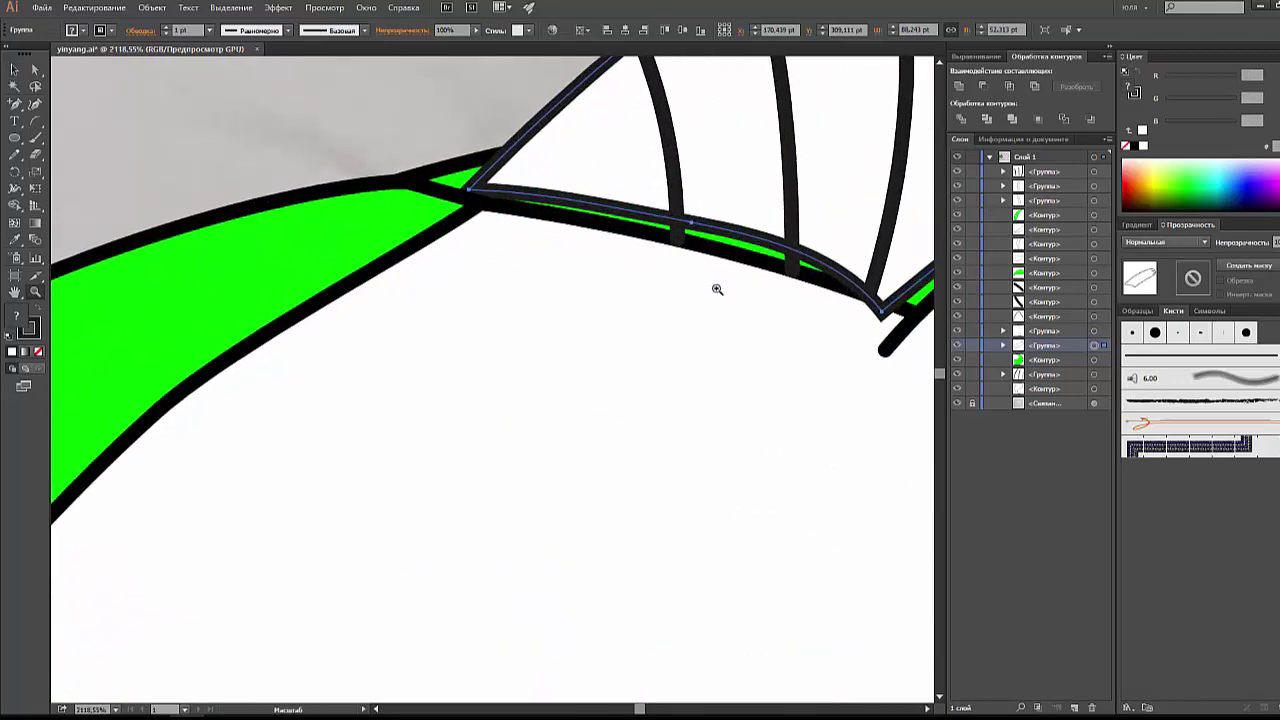
Step: Drag the finger-joint anchors and handles onto the black outline's edge
key("a")
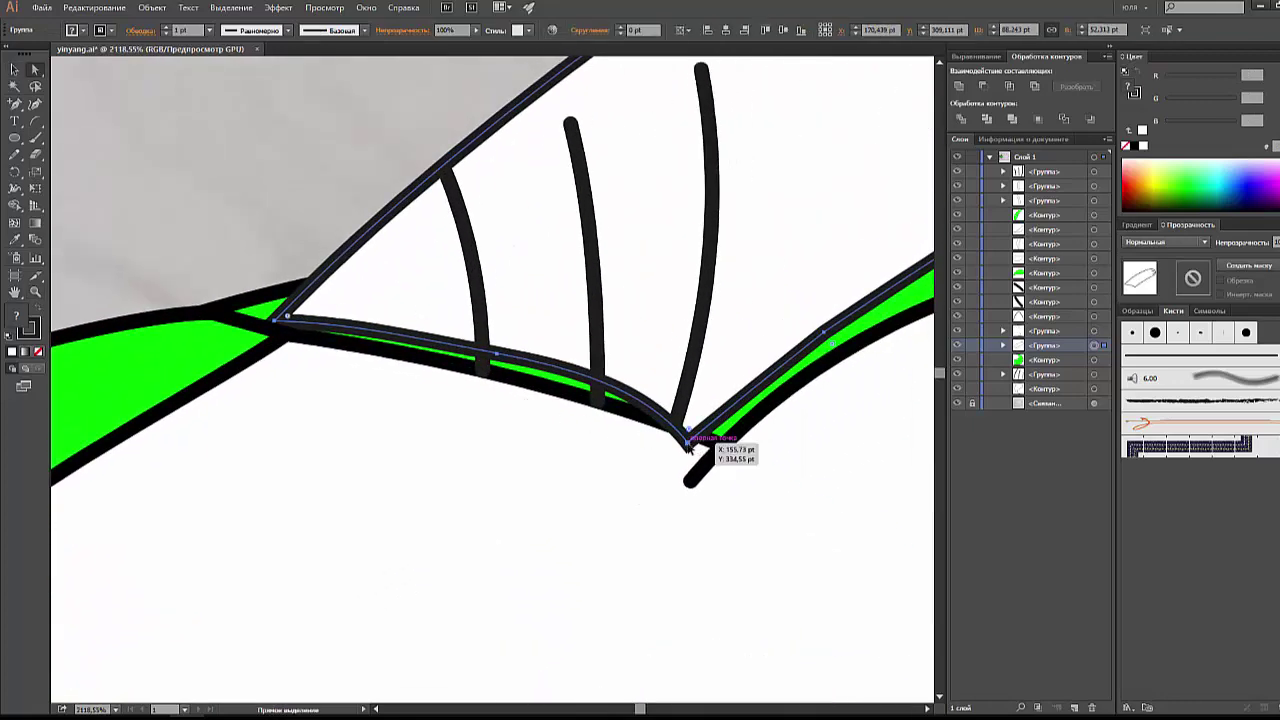
left_click(687, 441)
left_click_drag(687, 441, 696, 433)
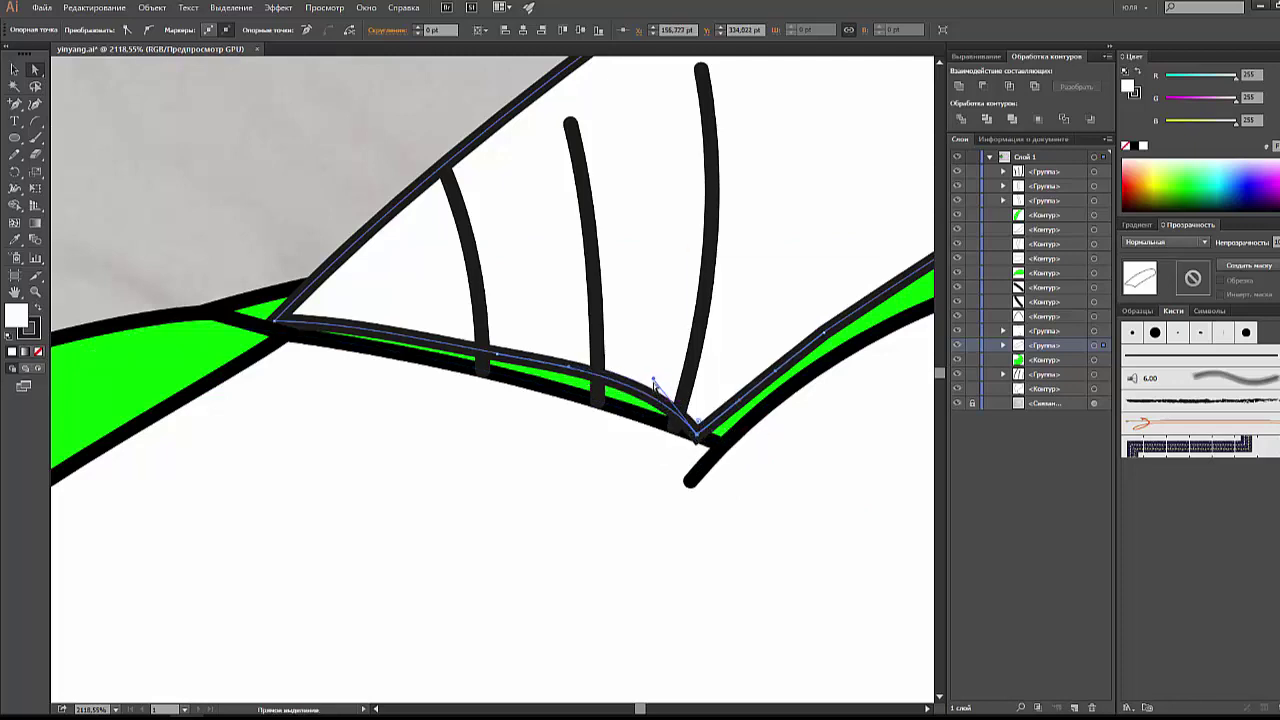
left_click_drag(648, 383, 622, 405)
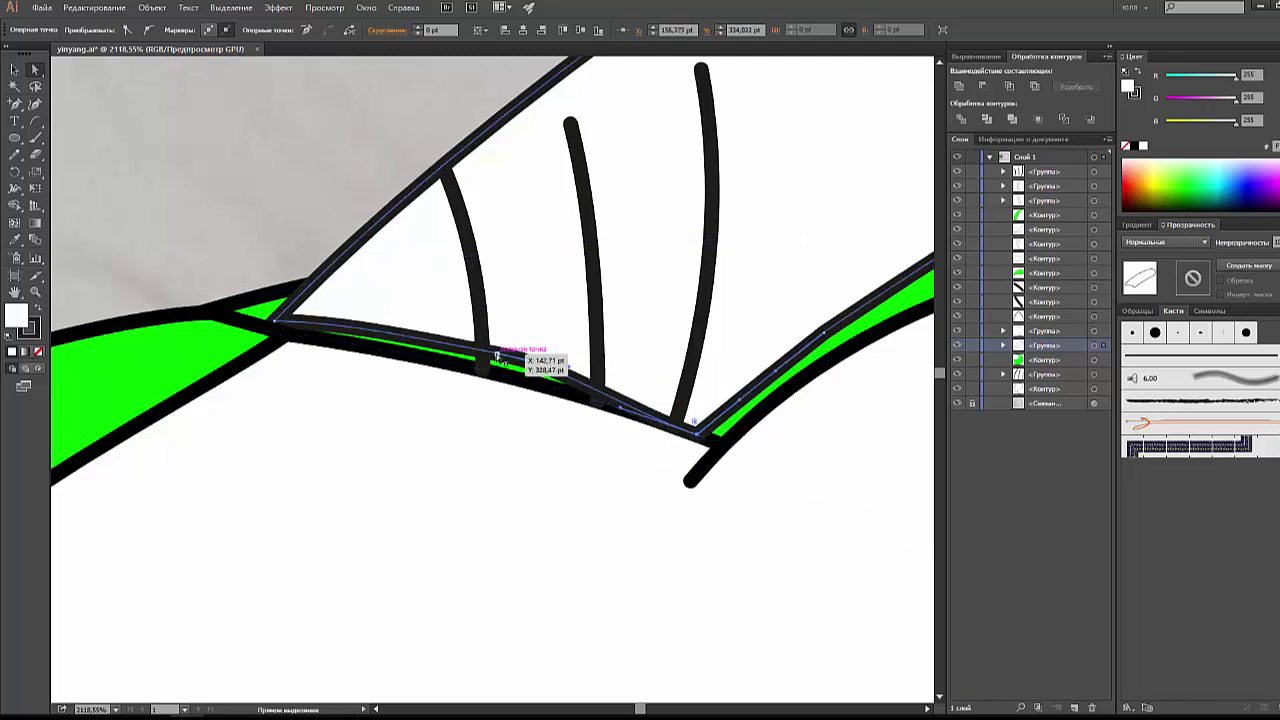
left_click(497, 355)
left_click_drag(497, 355, 489, 371)
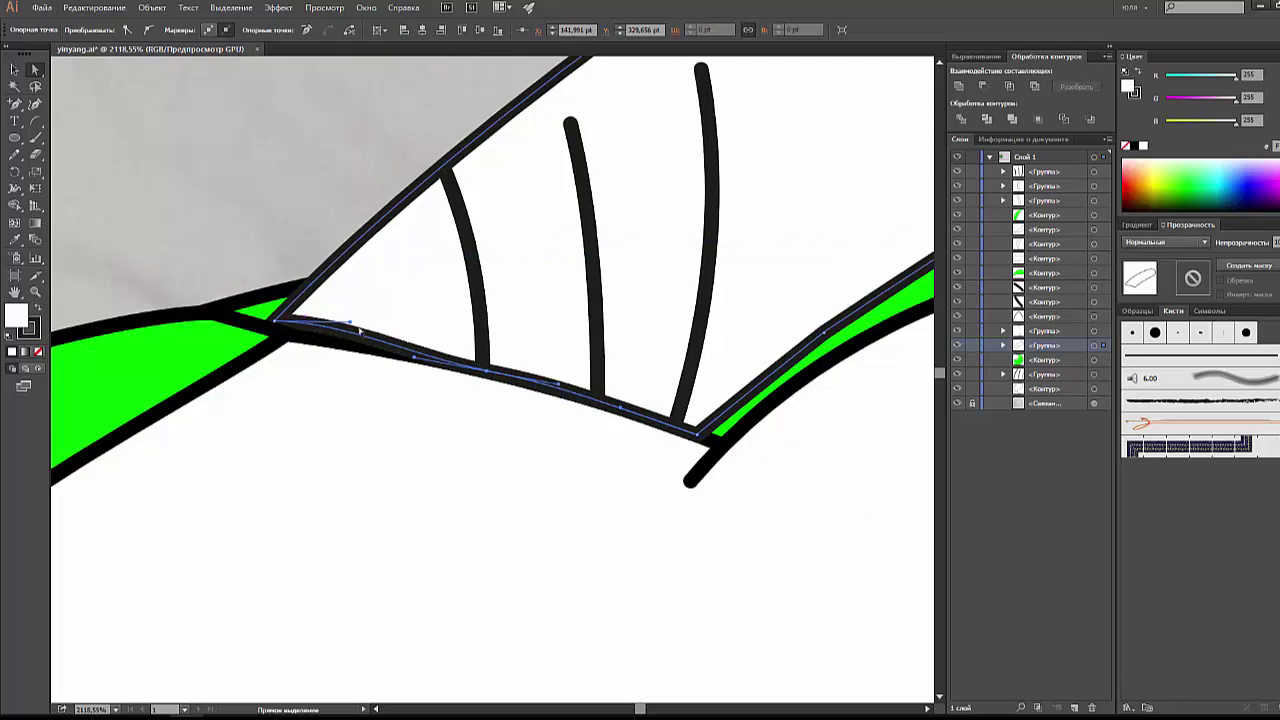
left_click_drag(350, 322, 347, 340)
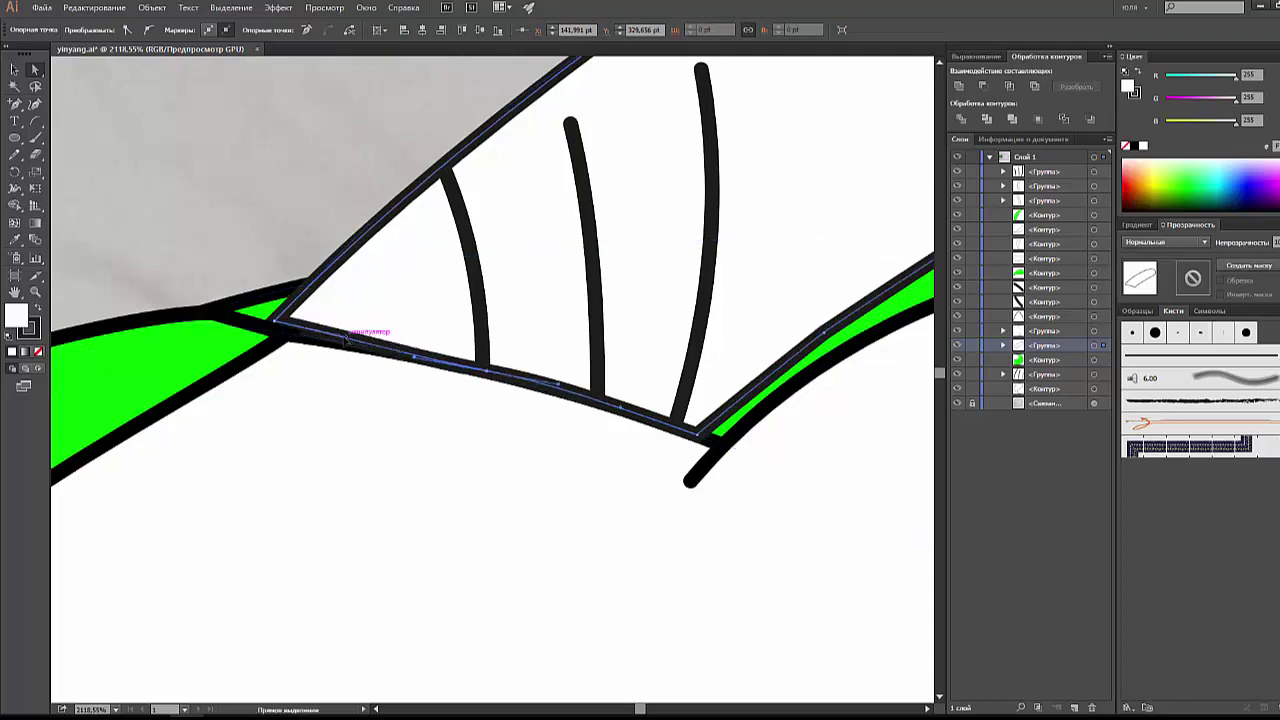
left_click_drag(273, 321, 286, 337)
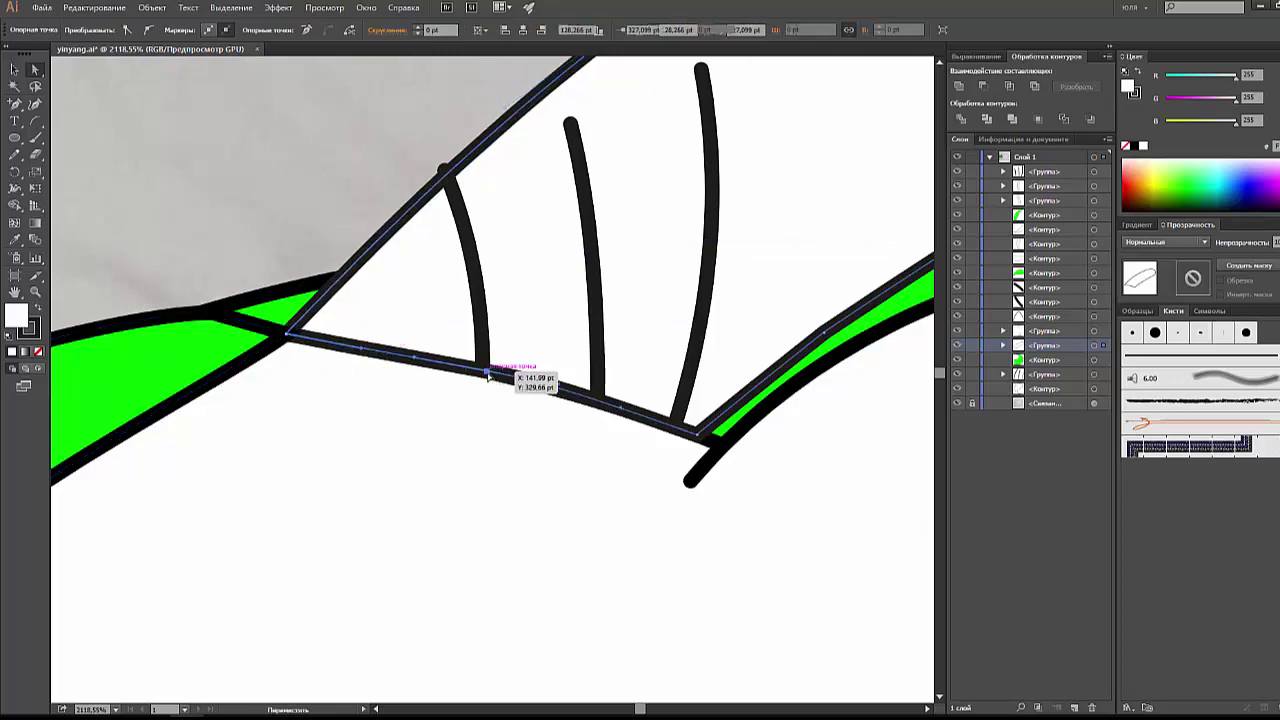
Step: Zoom out and check the reshaped paw against the whole artwork
left_click(298, 189)
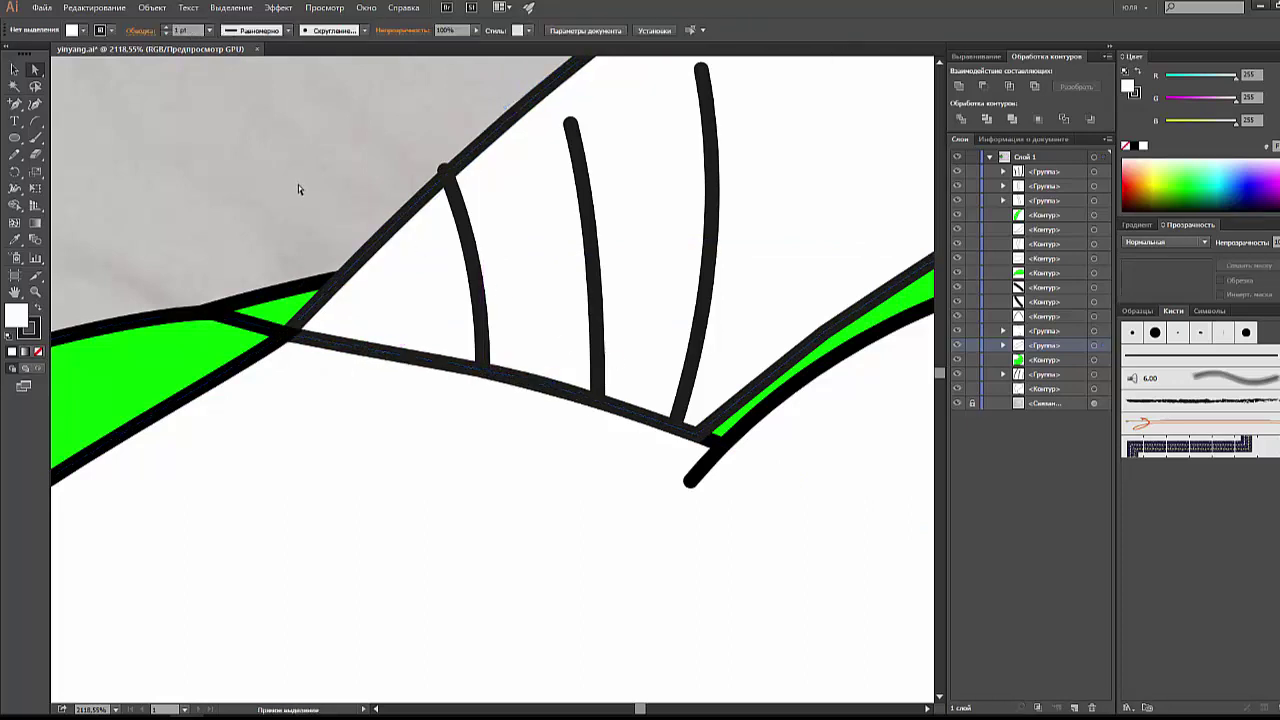
key("v")
key("ctrl+minus")
key("ctrl+minus")
key("ctrl+minus")
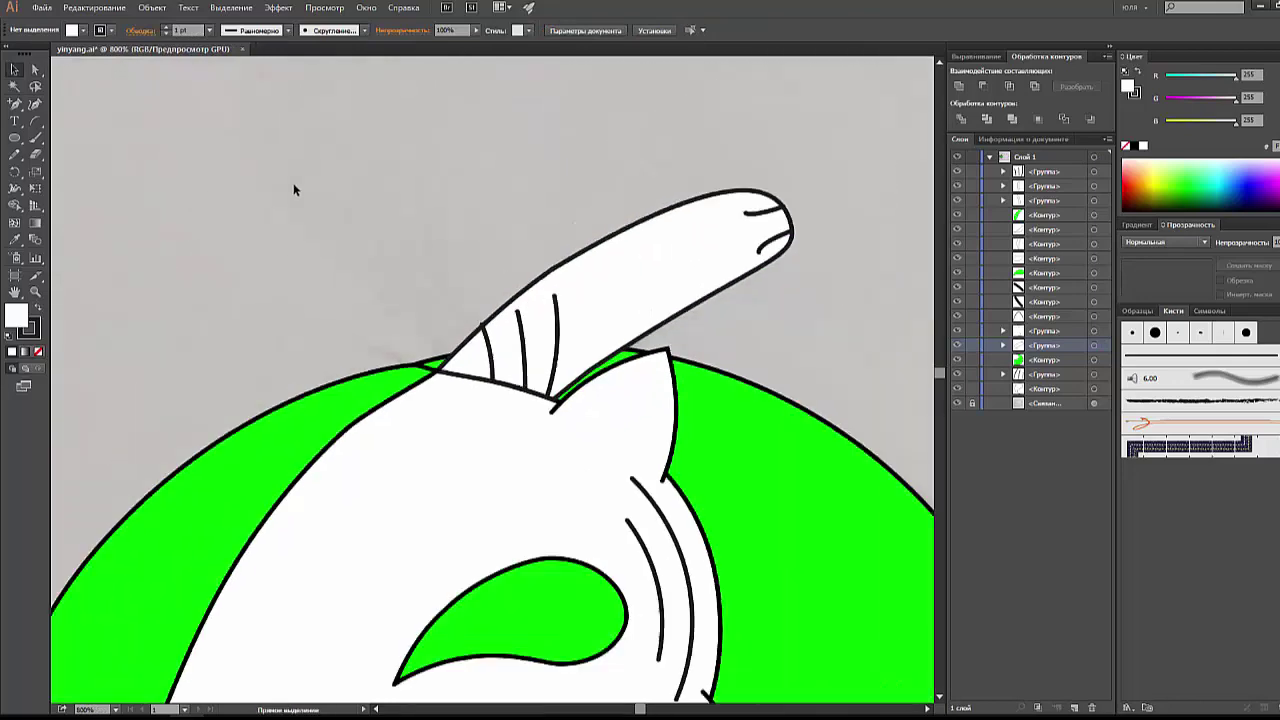
key("ctrl+minus")
key("ctrl+minus")
key("ctrl+minus")
key("ctrl+minus")
key("ctrl+minus")
key("ctrl+plus")
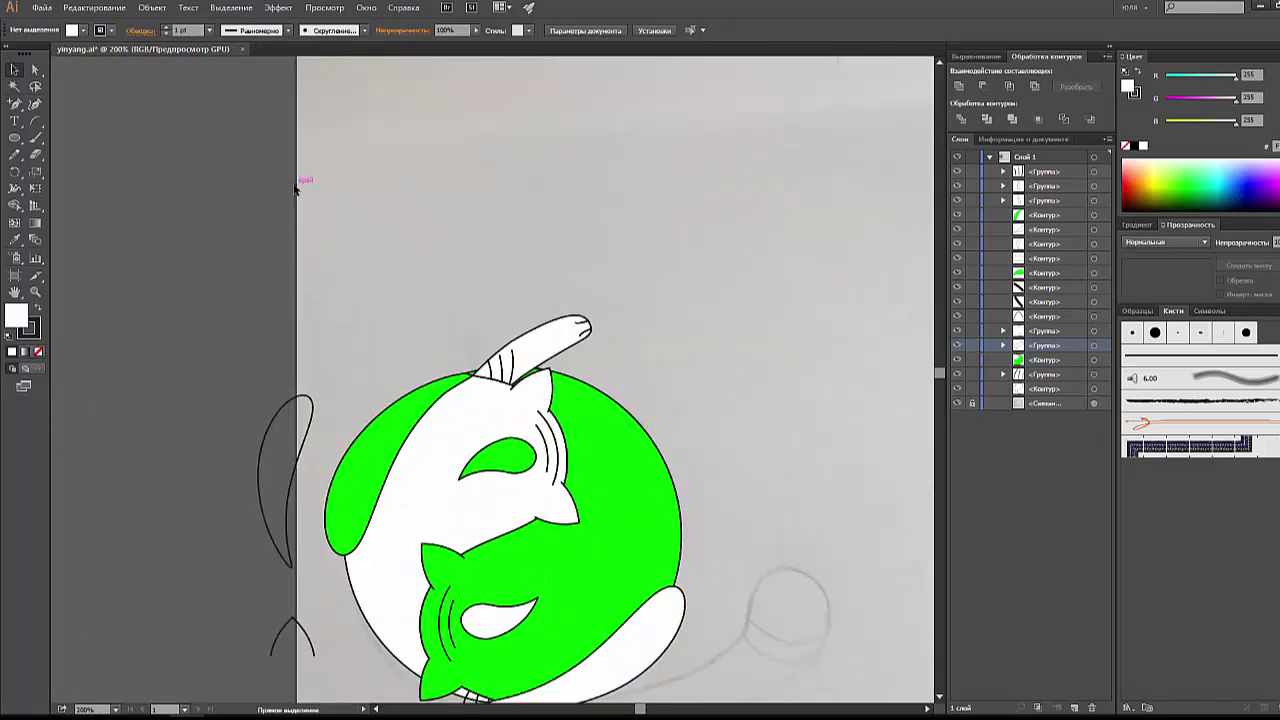
left_click(483, 410)
left_click(562, 340)
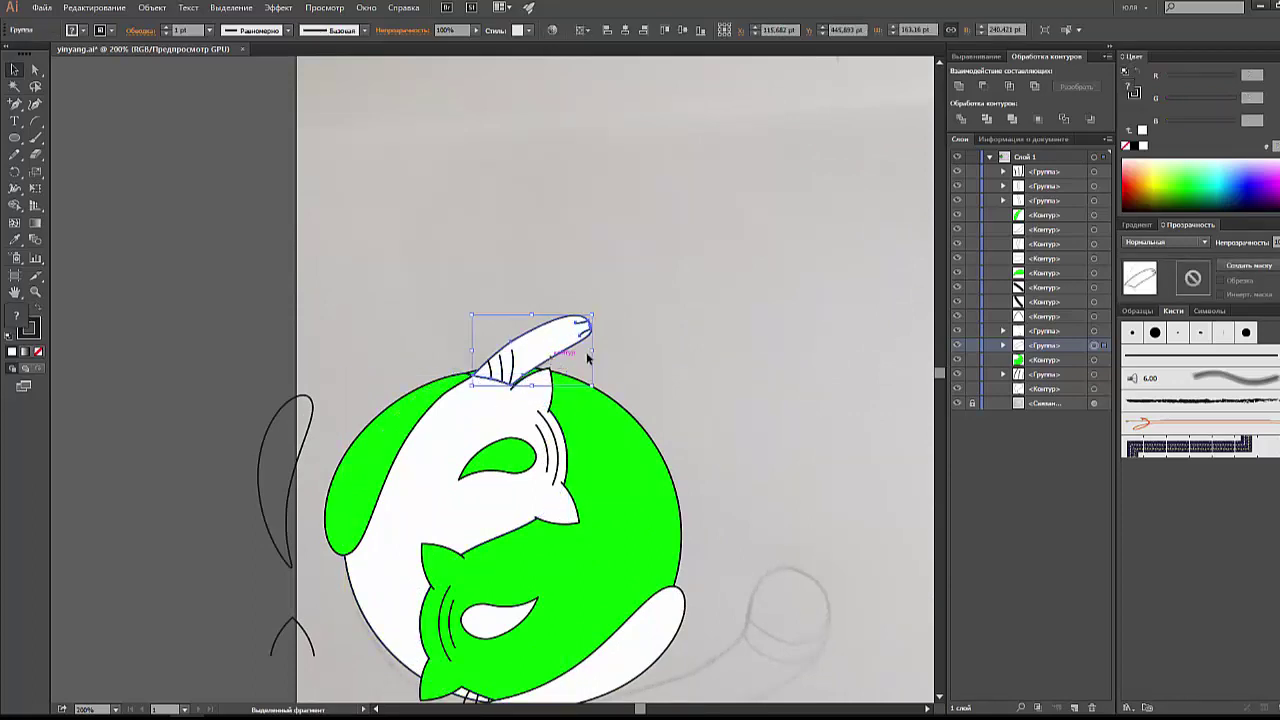
left_click(610, 360)
left_click_drag(14, 137, 40, 137)
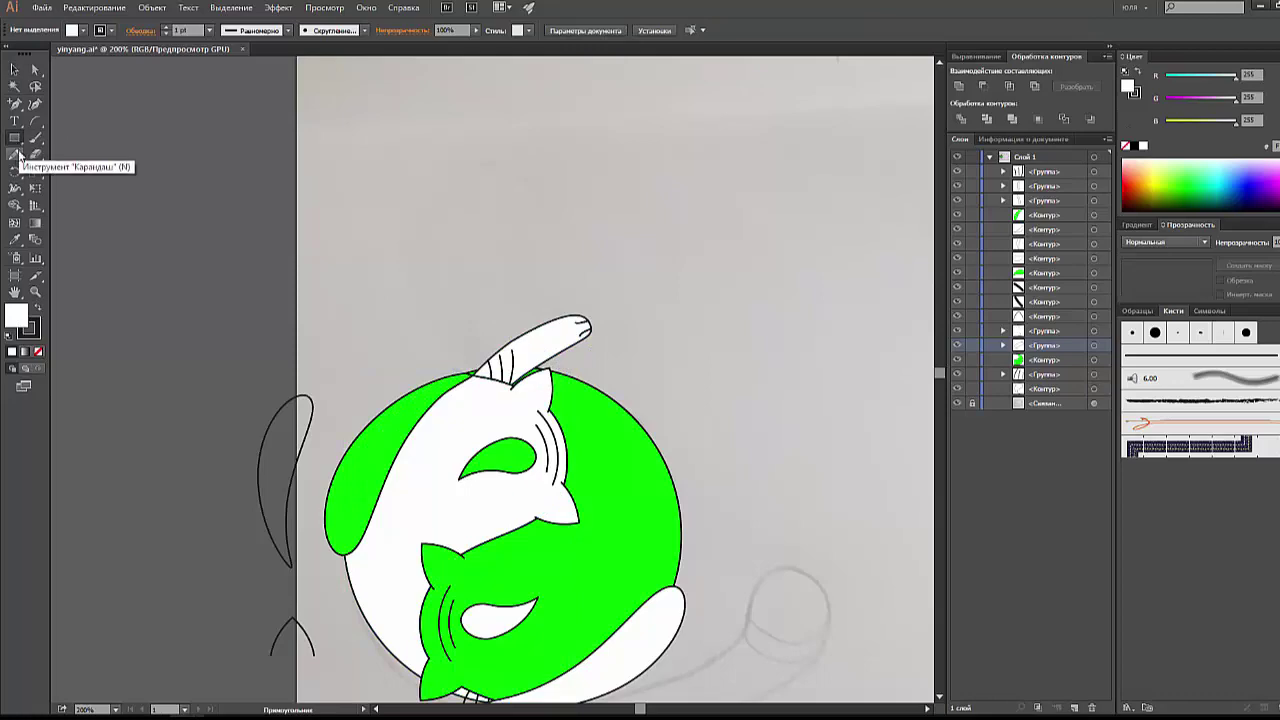
Step: Draw a closed Pencil patch over the paw's base line, with no stroke and white fill
left_click(14, 154)
scroll(505, 378, "up", 5)
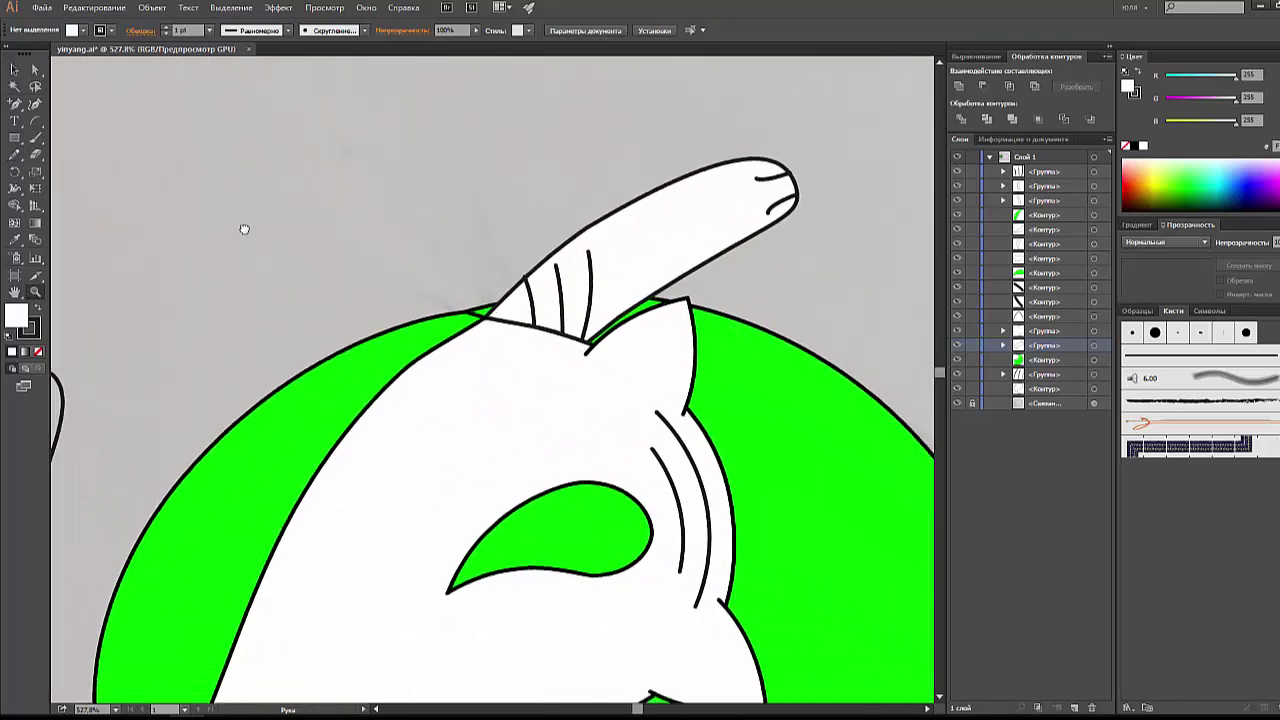
left_click(14, 154)
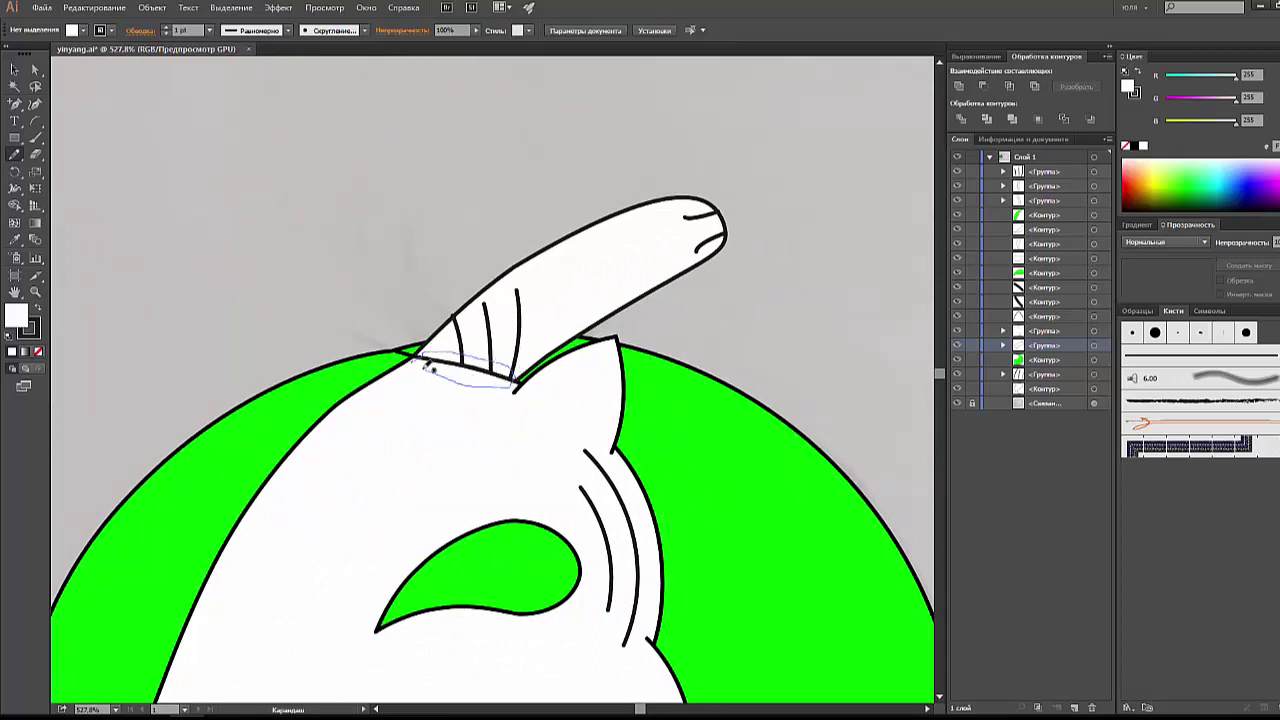
left_click_drag(420, 363, 418, 358)
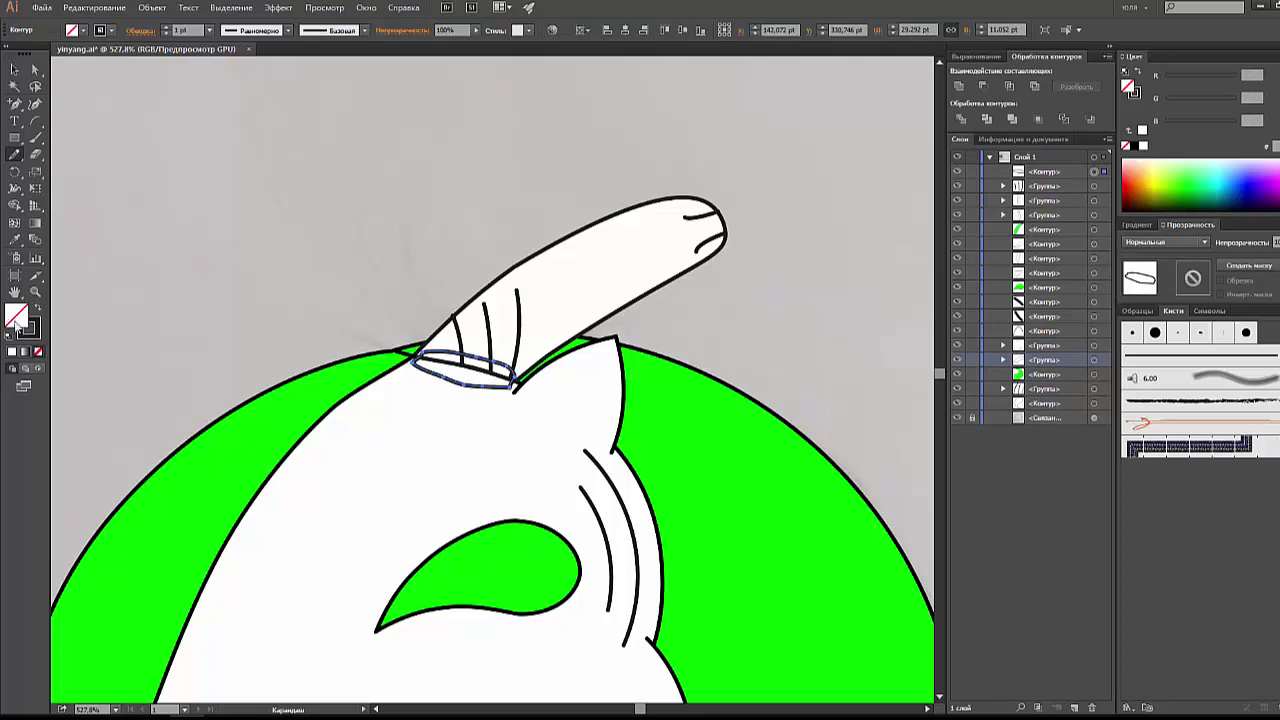
left_click(1135, 93)
left_click(1126, 147)
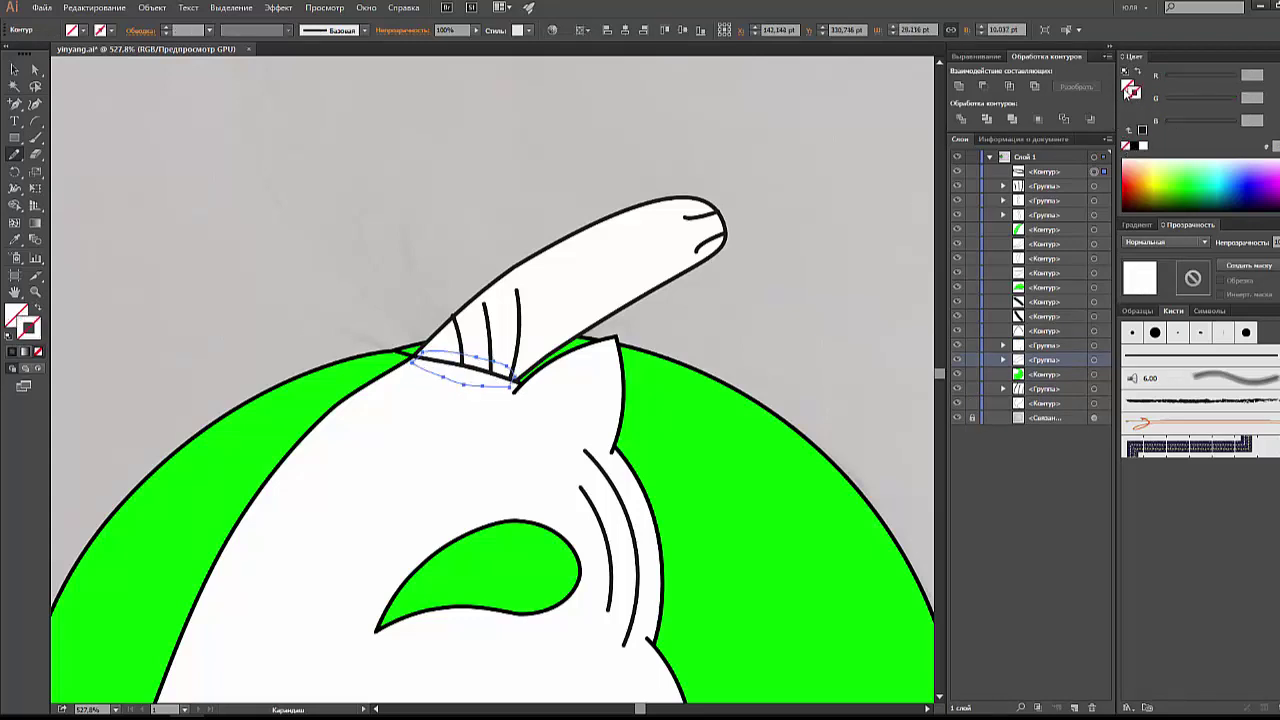
left_click(1144, 145)
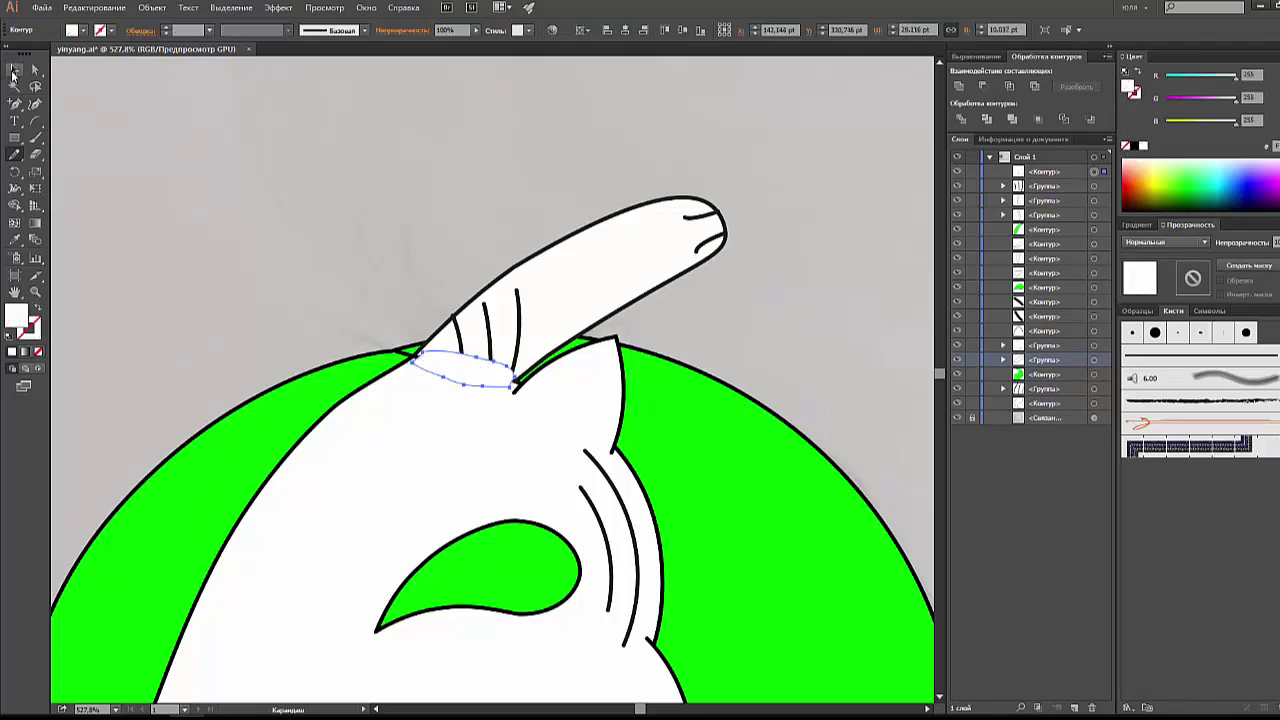
Step: Nudge the patch's anchors, pulling its left anchor up to the body outline
left_click(14, 71)
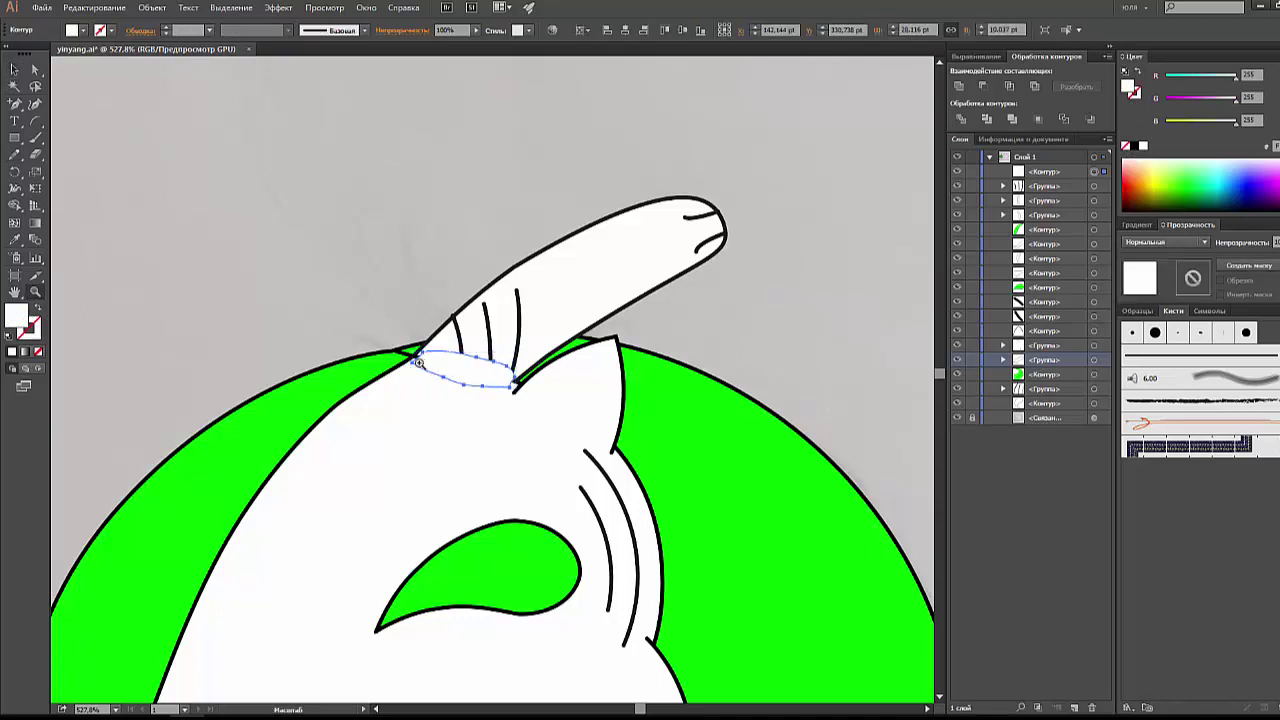
key("a")
left_click_drag(416, 361, 412, 358)
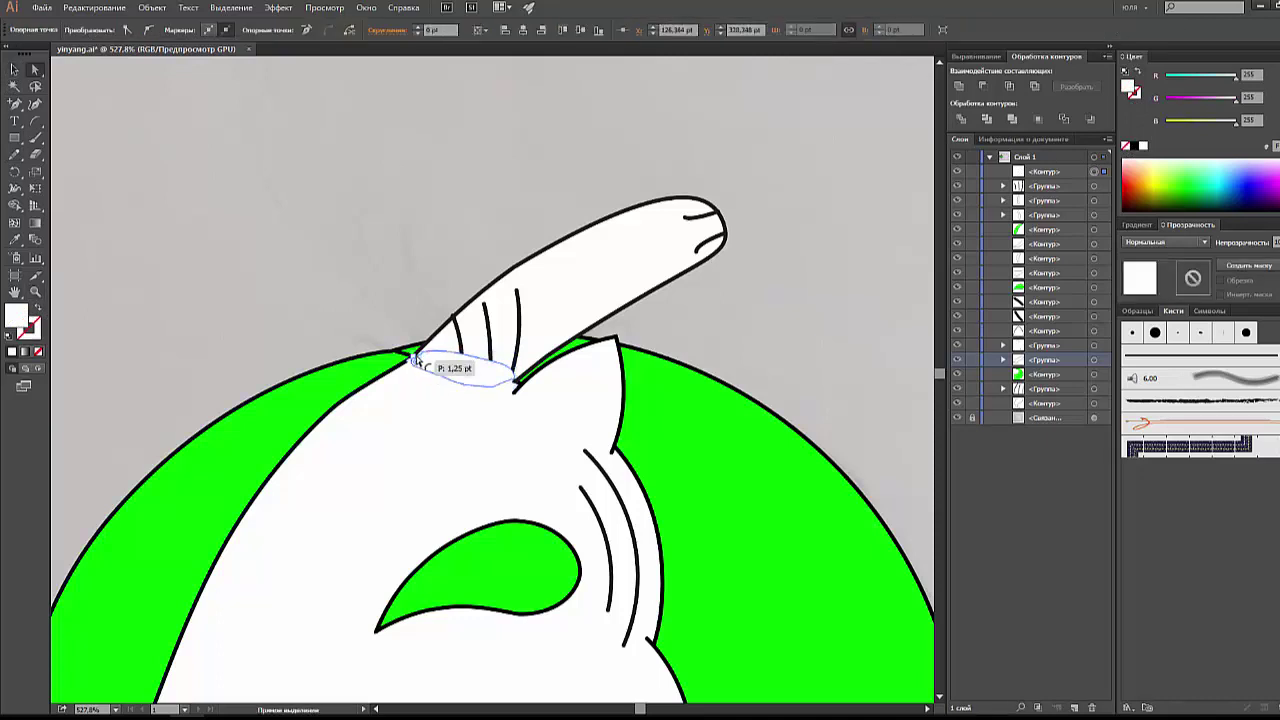
scroll(410, 357, "up", 5)
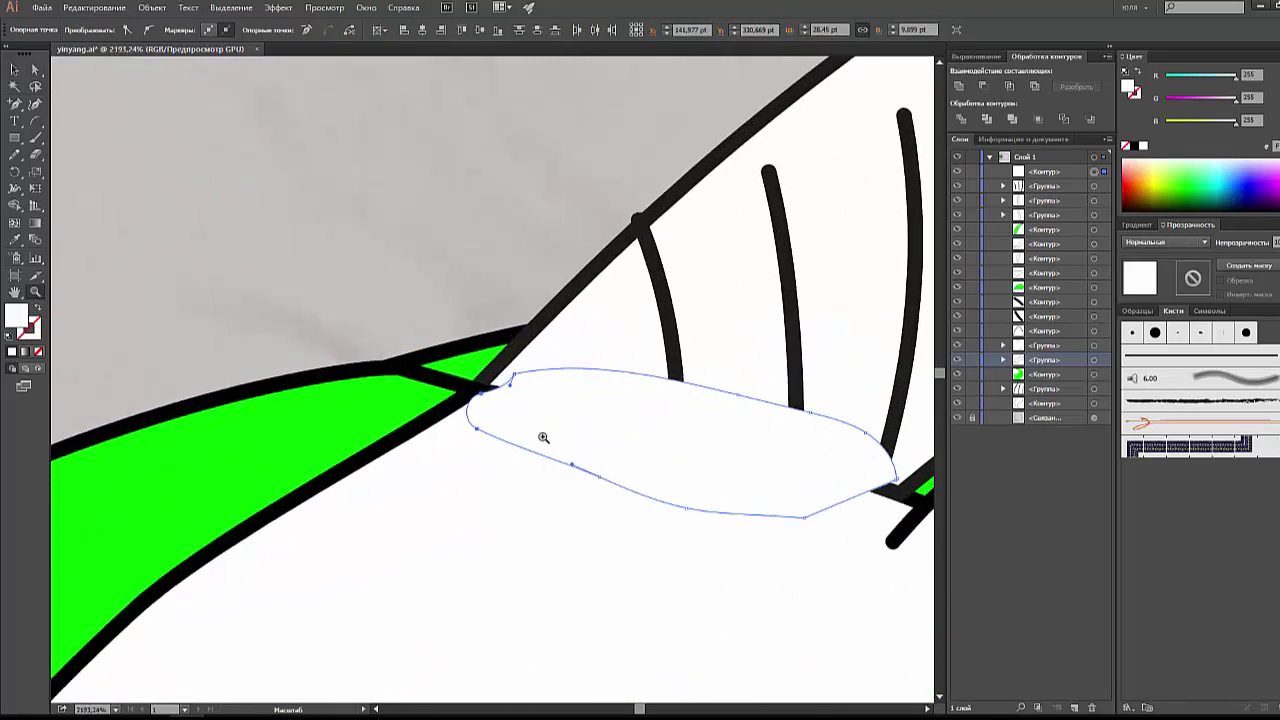
left_click(474, 412)
left_click_drag(474, 412, 506, 384)
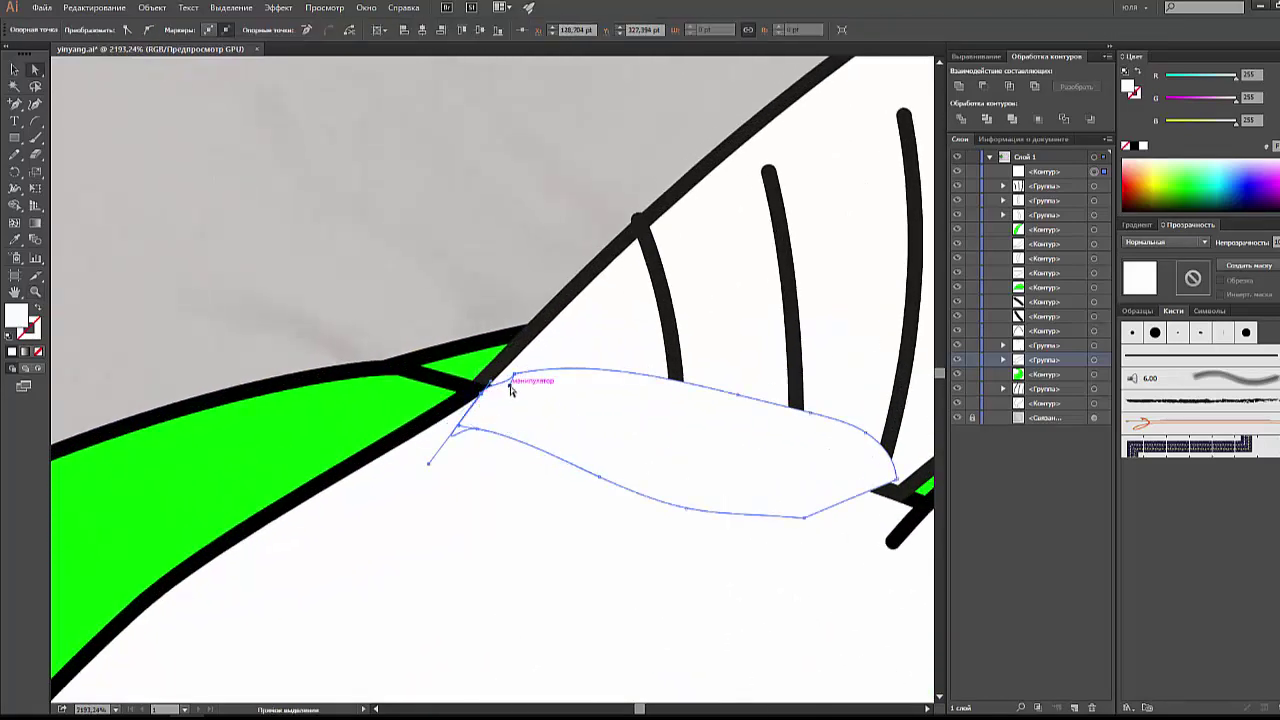
Step: Reshape the patch's right end over the line, then zoom out to check the result
scroll(729, 457, "right", 3)
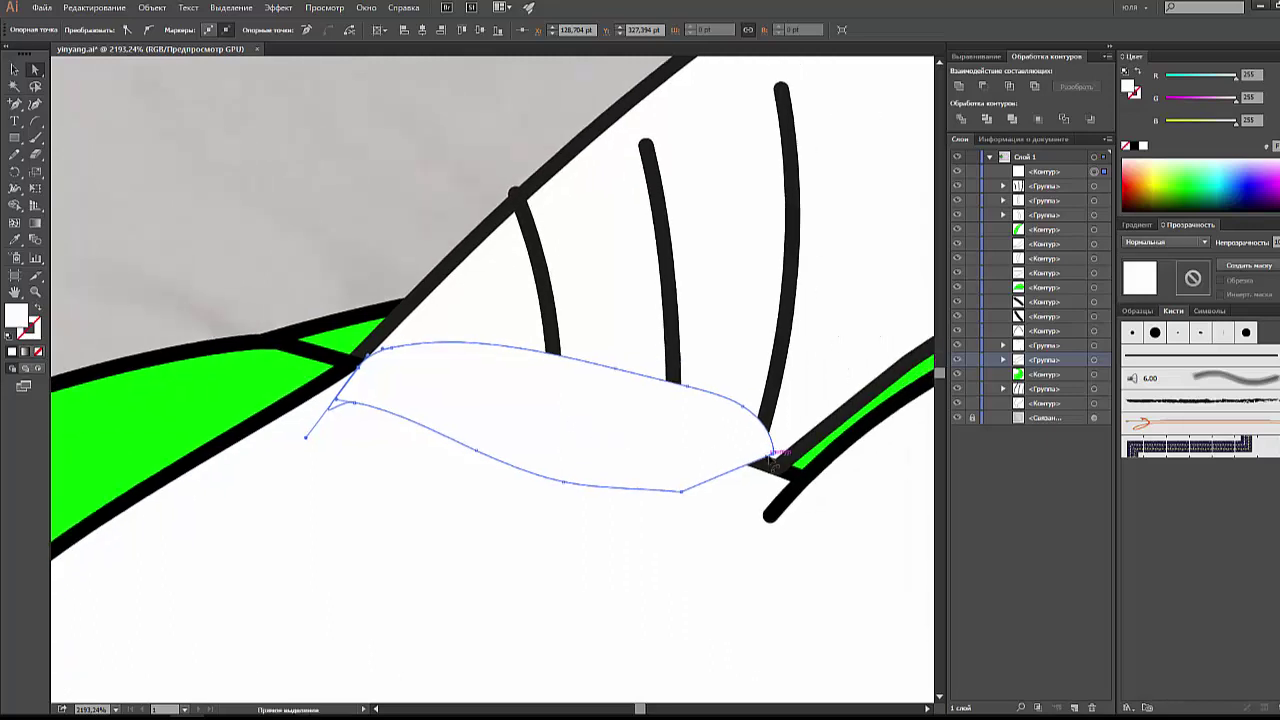
left_click_drag(776, 451, 777, 455)
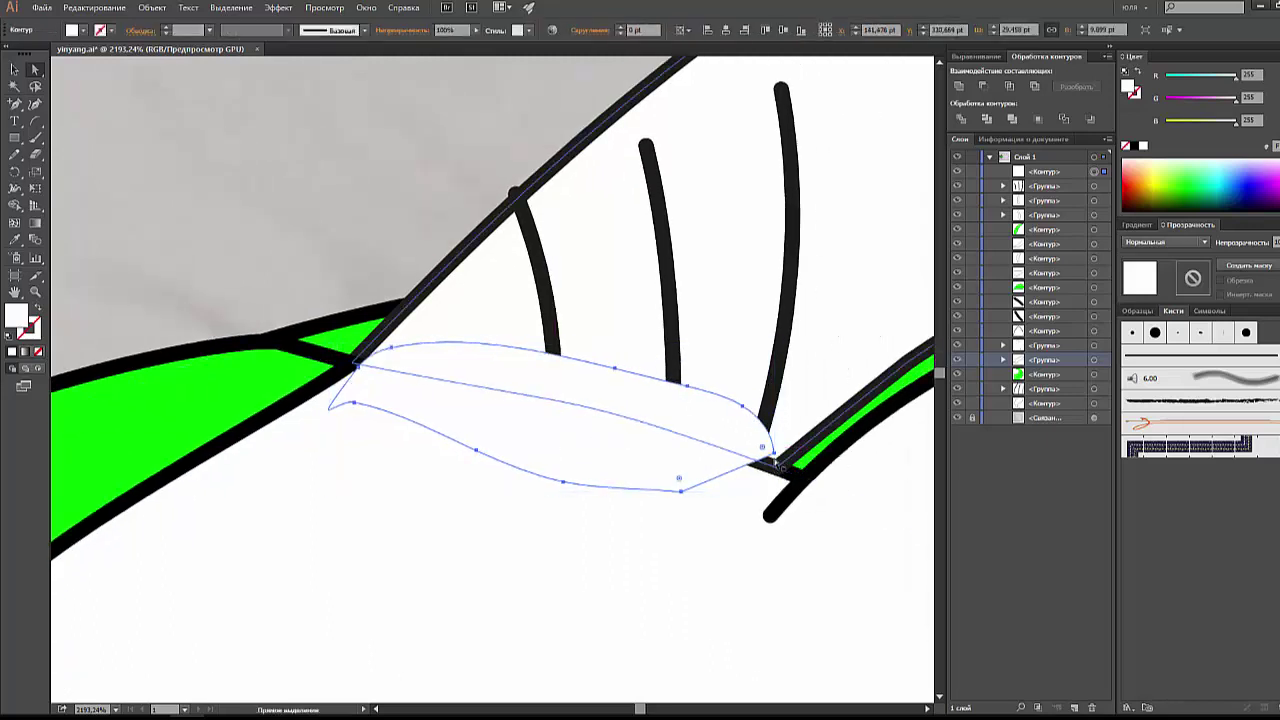
left_click(772, 455)
left_click_drag(686, 491, 734, 503)
left_click(306, 226)
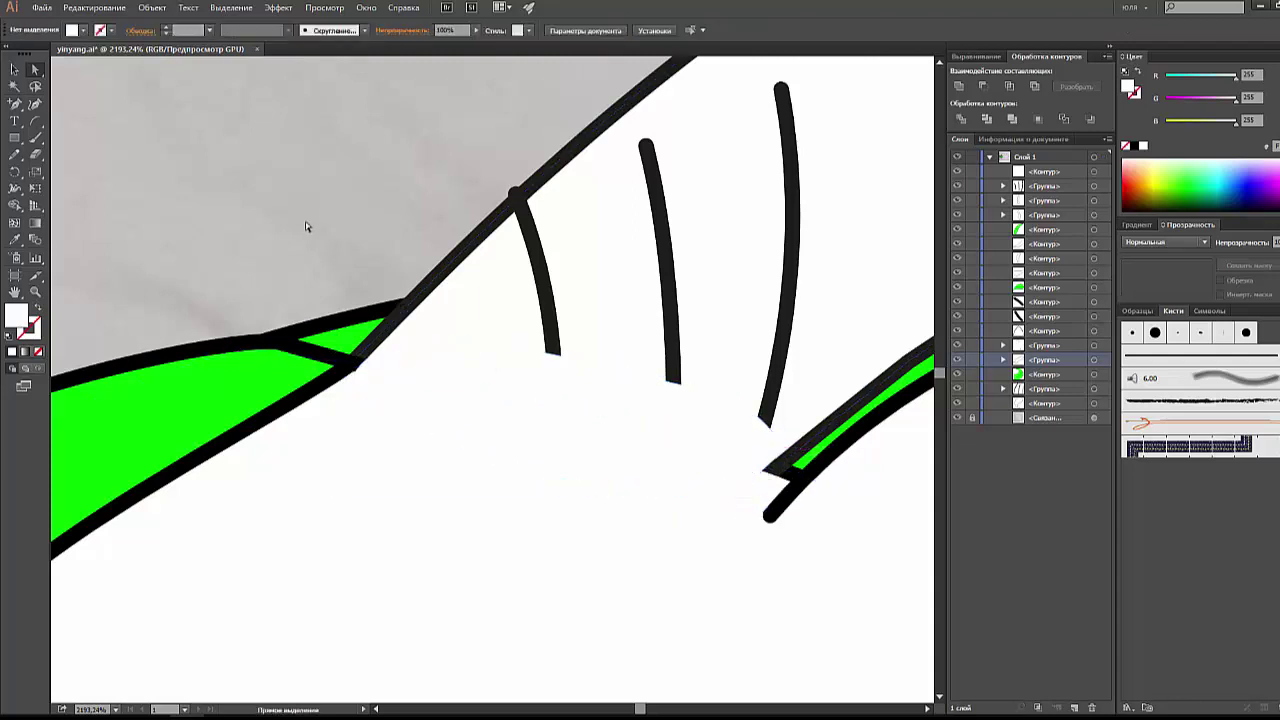
key("v")
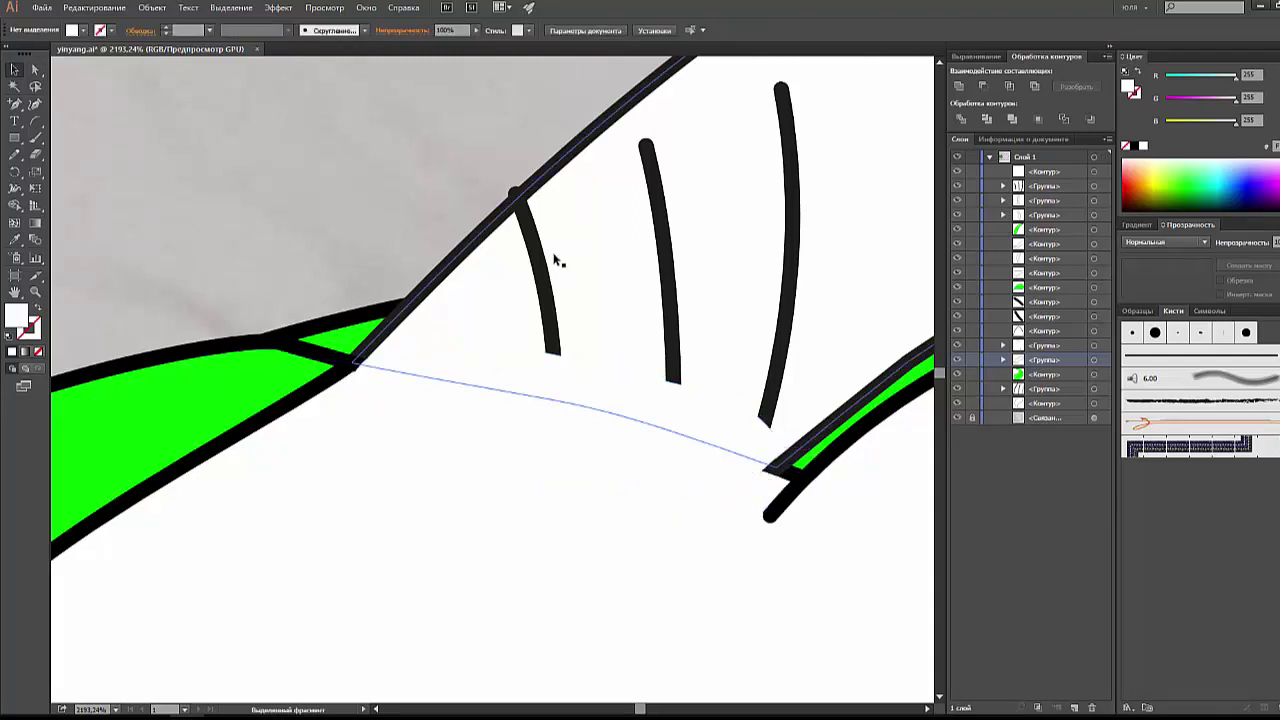
key("ctrl+minus")
key("ctrl+minus")
key("ctrl+minus")
key("ctrl+minus")
key("ctrl+minus")
key("ctrl+minus")
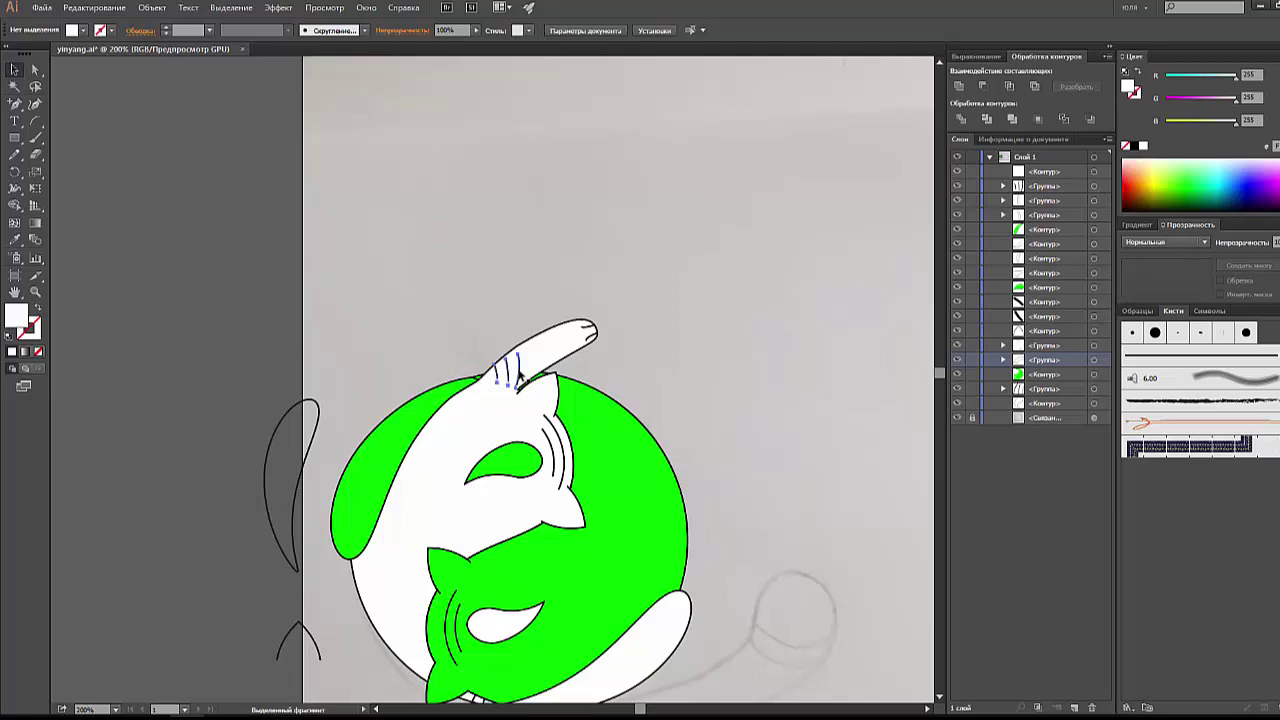
Step: Test-move the claw lines and the white patch off the paw, undoing the claw move
left_click(518, 372)
left_click(486, 312)
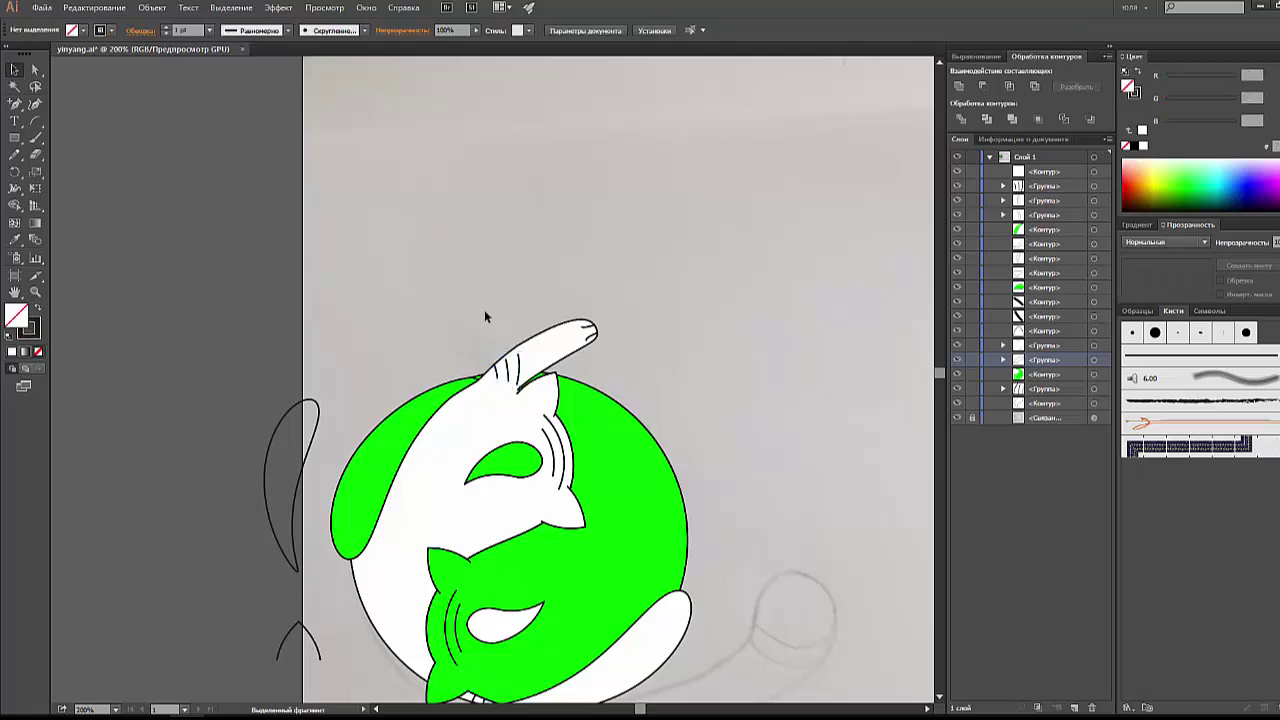
scroll(481, 306, "down", 1)
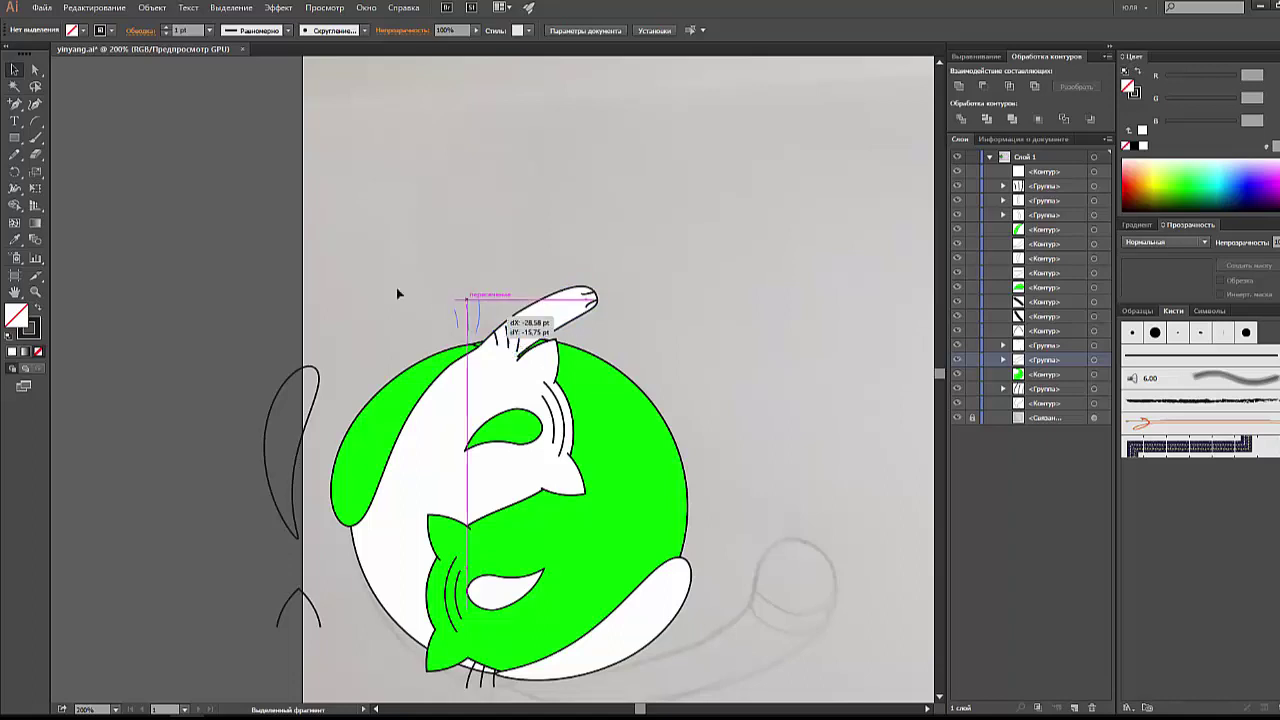
left_click_drag(519, 345, 305, 258)
scroll(306, 260, "down", 1)
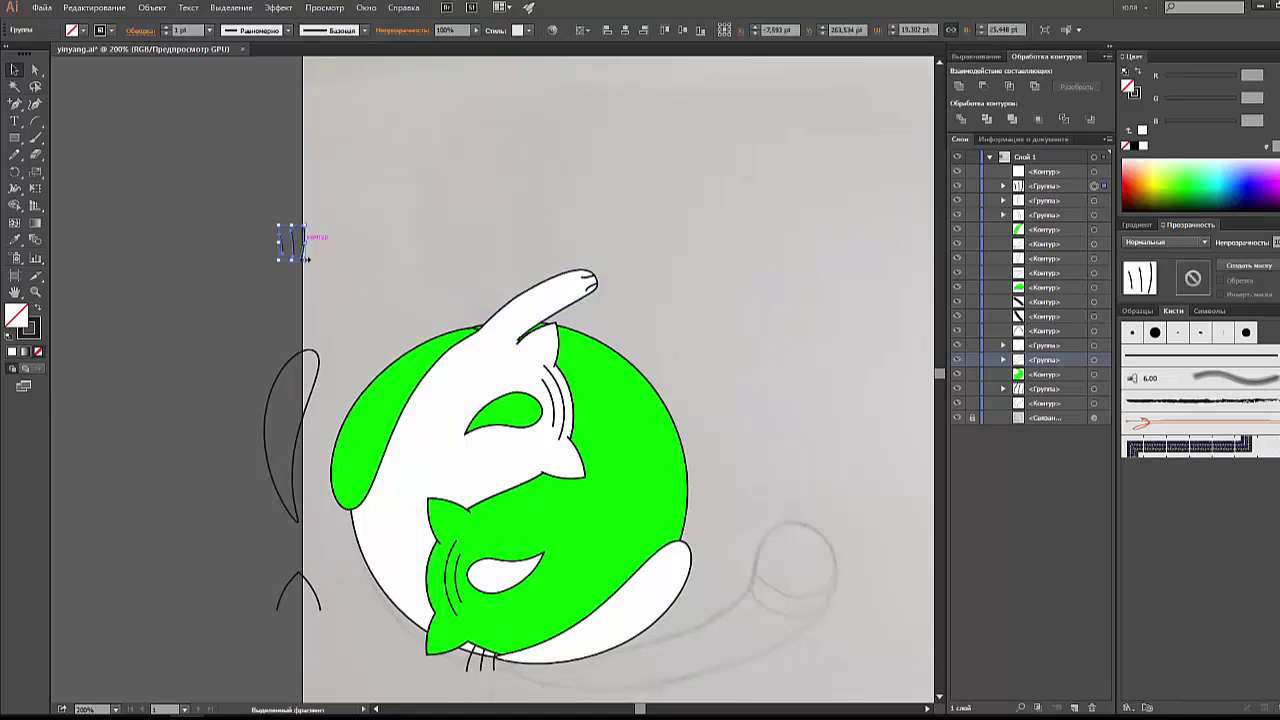
key("ctrl+z")
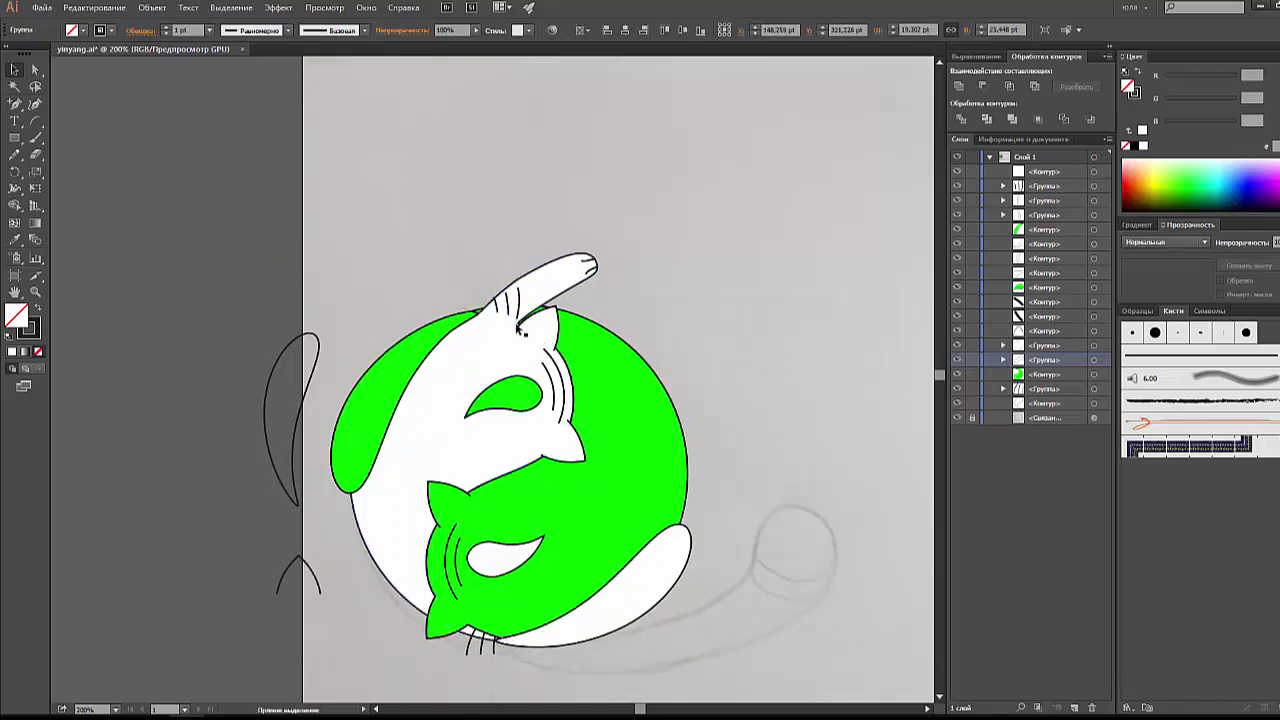
left_click_drag(500, 318, 349, 300)
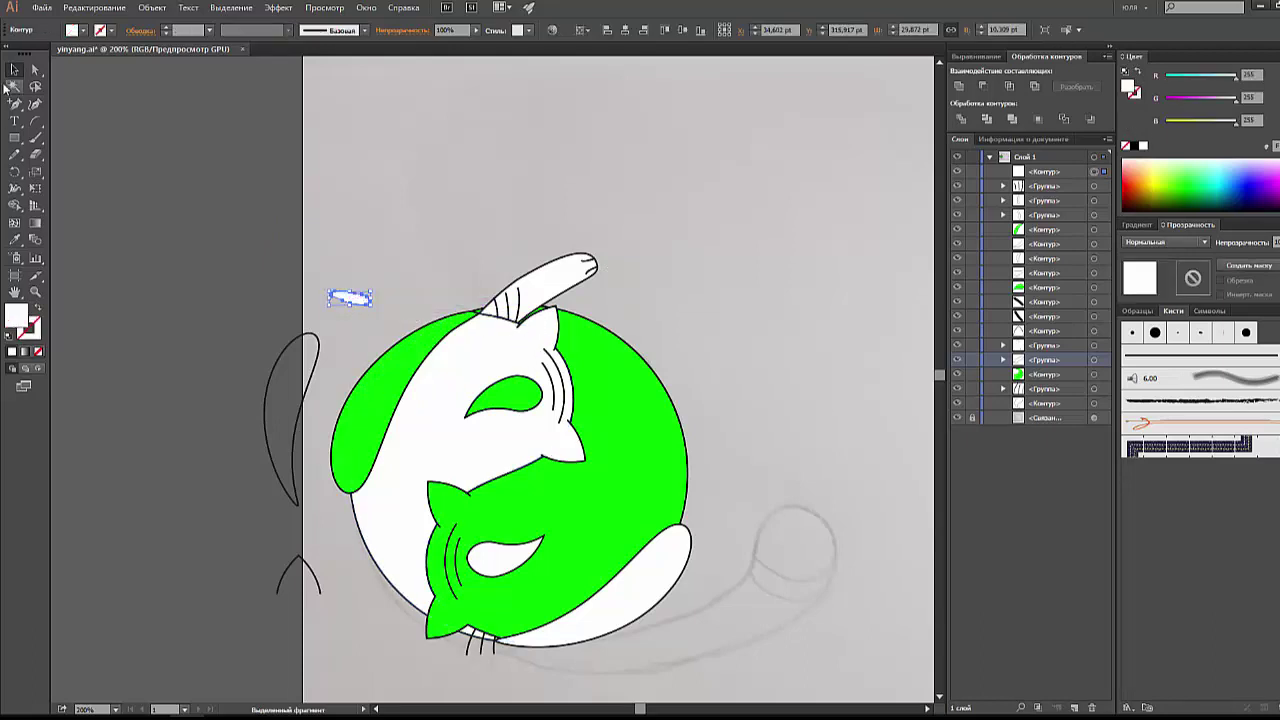
Step: Move the small white shape off to the left, leaving the whiskers in place
left_click(86, 113)
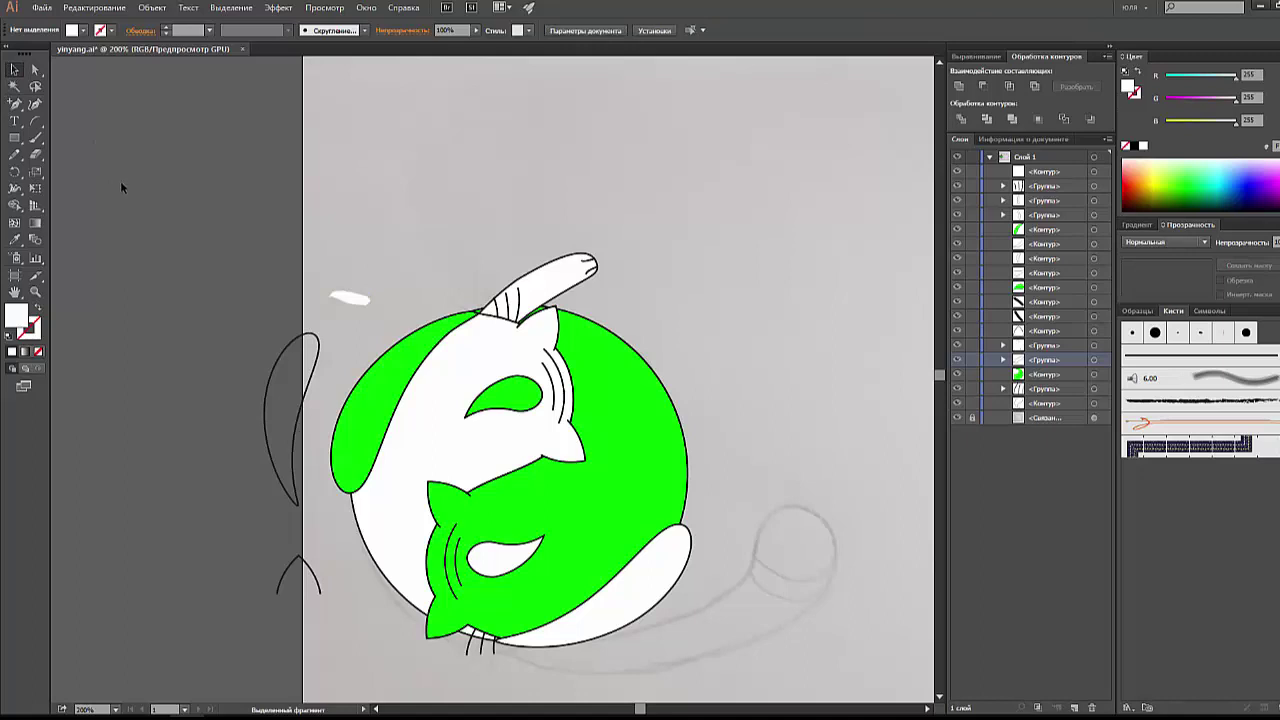
scroll(122, 183, "down", 1)
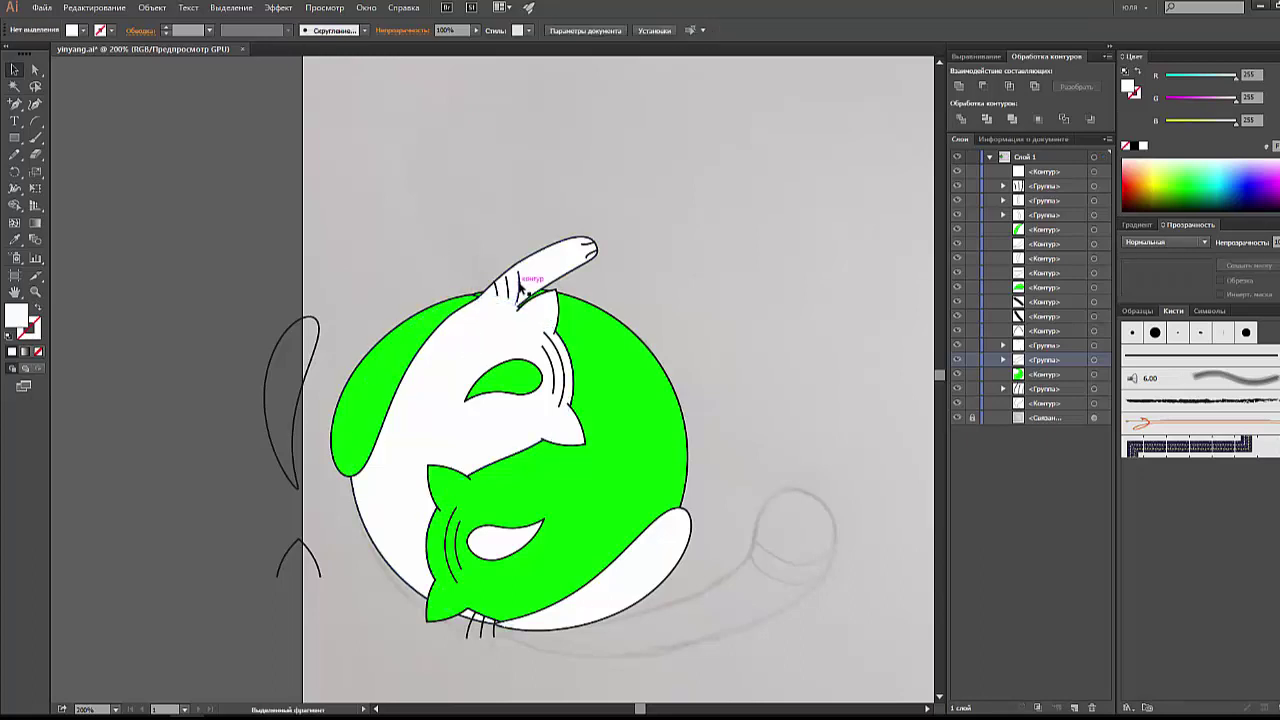
left_click_drag(519, 287, 383, 230)
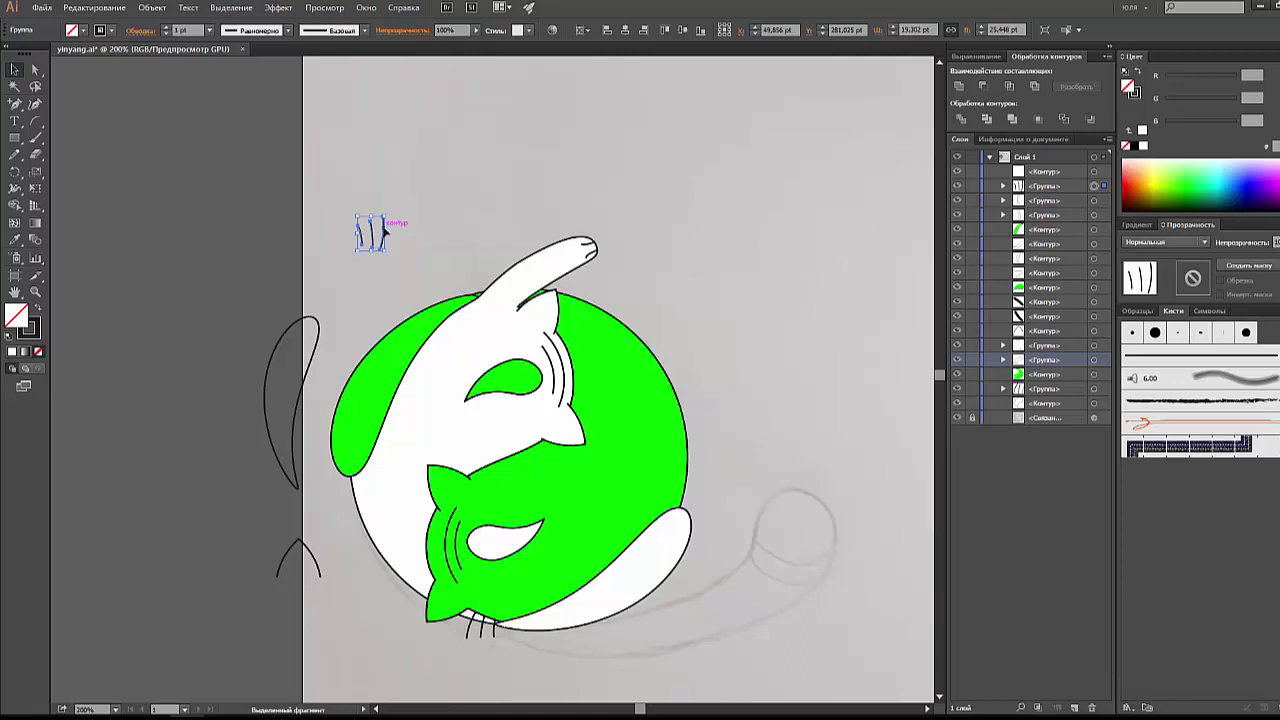
key("a")
key("ctrl+z")
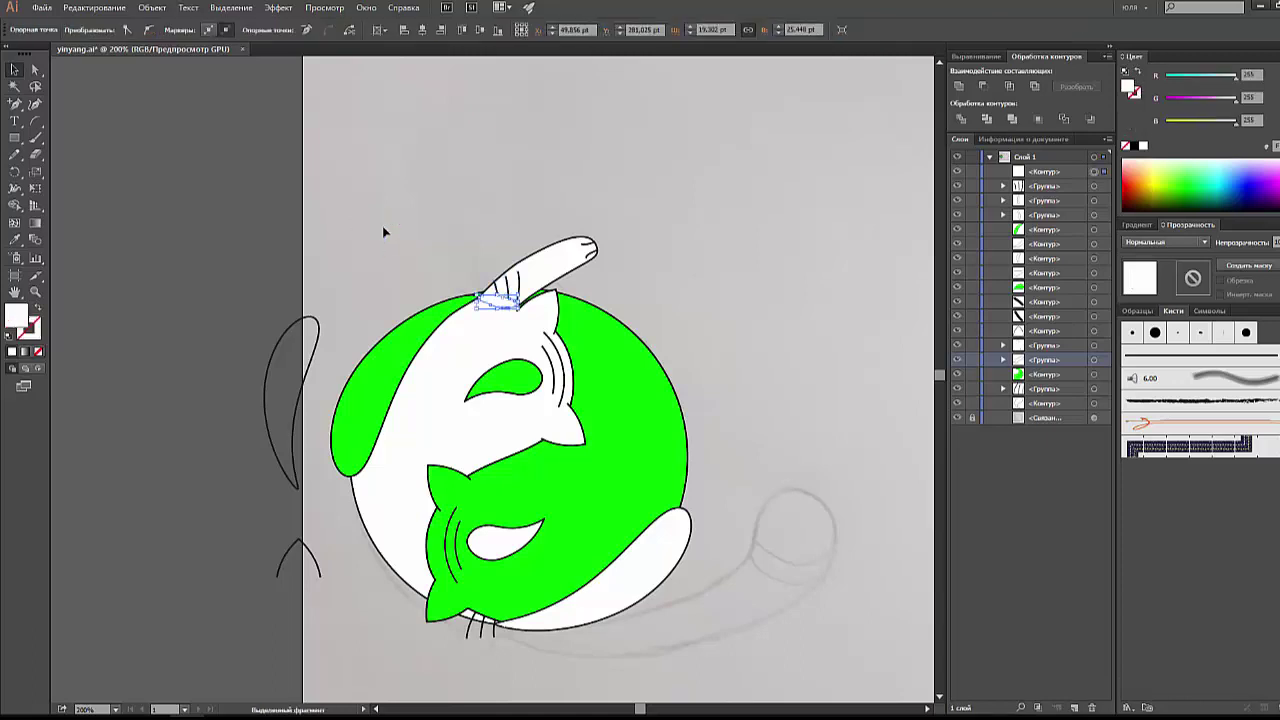
left_click_drag(510, 295, 263, 279)
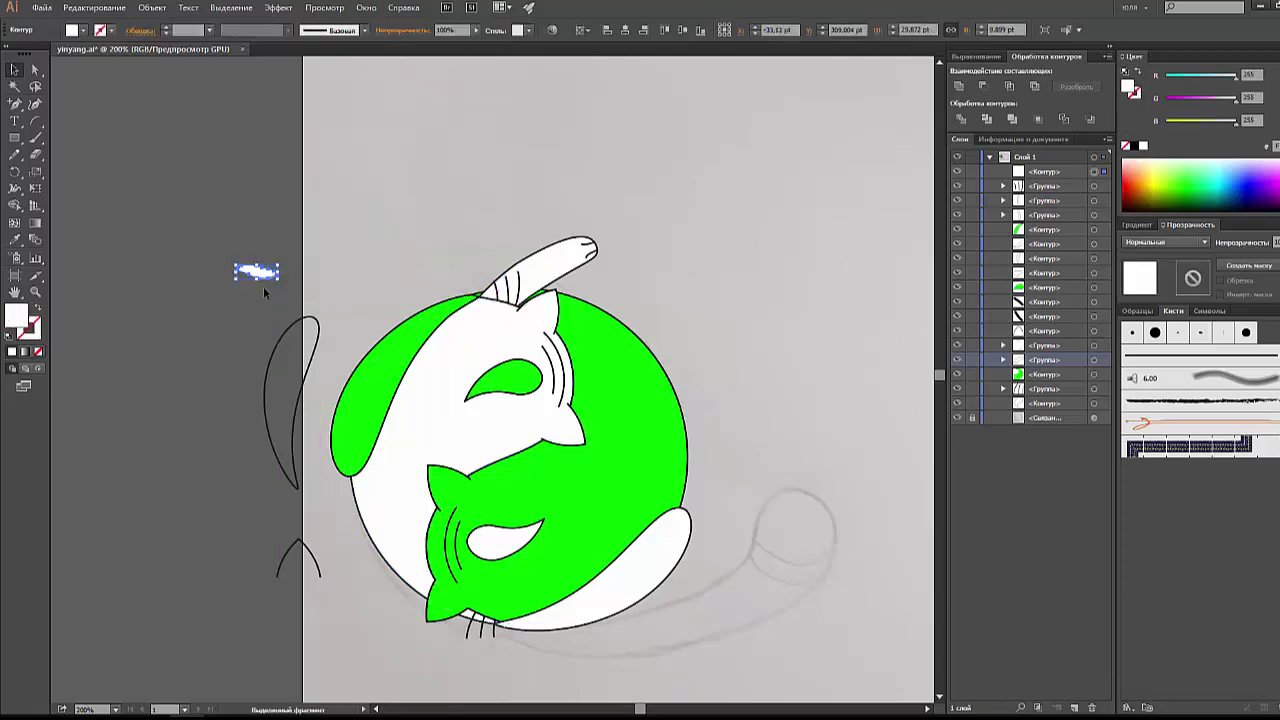
left_click(258, 313)
Step: Shift the whole yin-yang artwork about 125 pt right and 72 pt up over the sketch
mouse_move(234, 358)
left_mouse_down()
mouse_move(147, 338)
mouse_move(175, 342)
left_mouse_up()
scroll(167, 346, "down", 1)
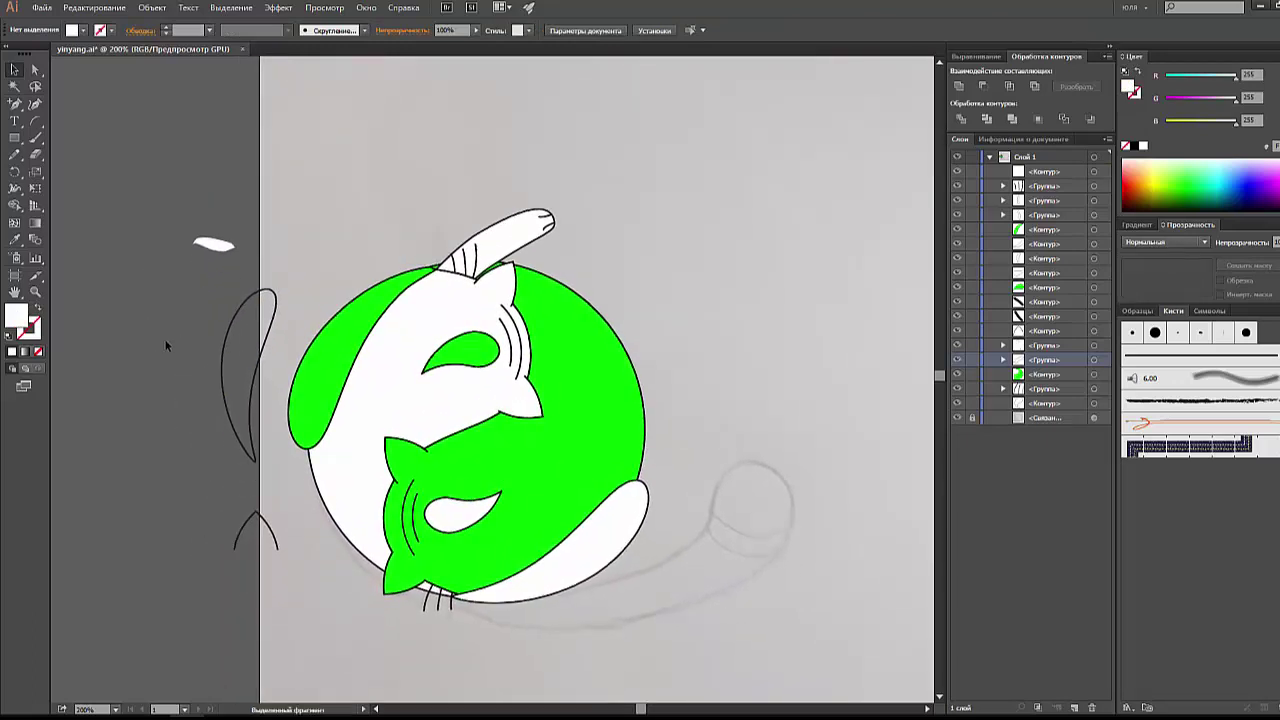
scroll(166, 346, "up", 1)
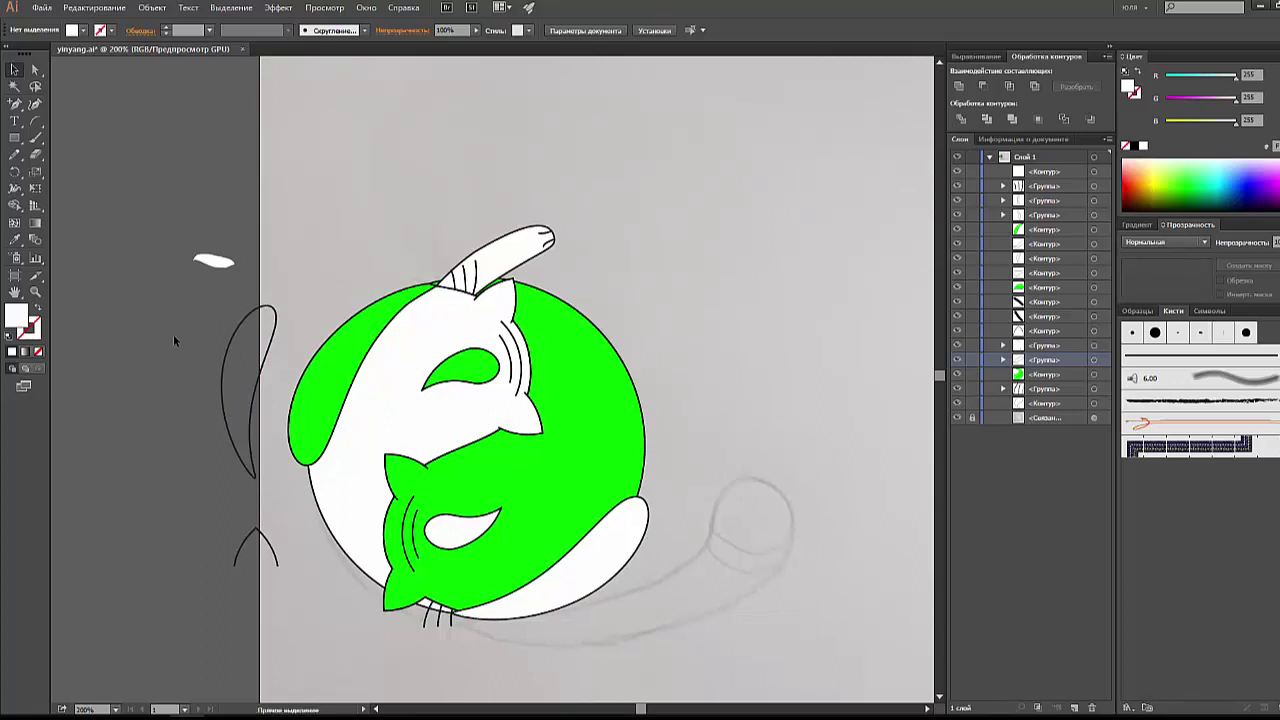
key("ctrl+minus")
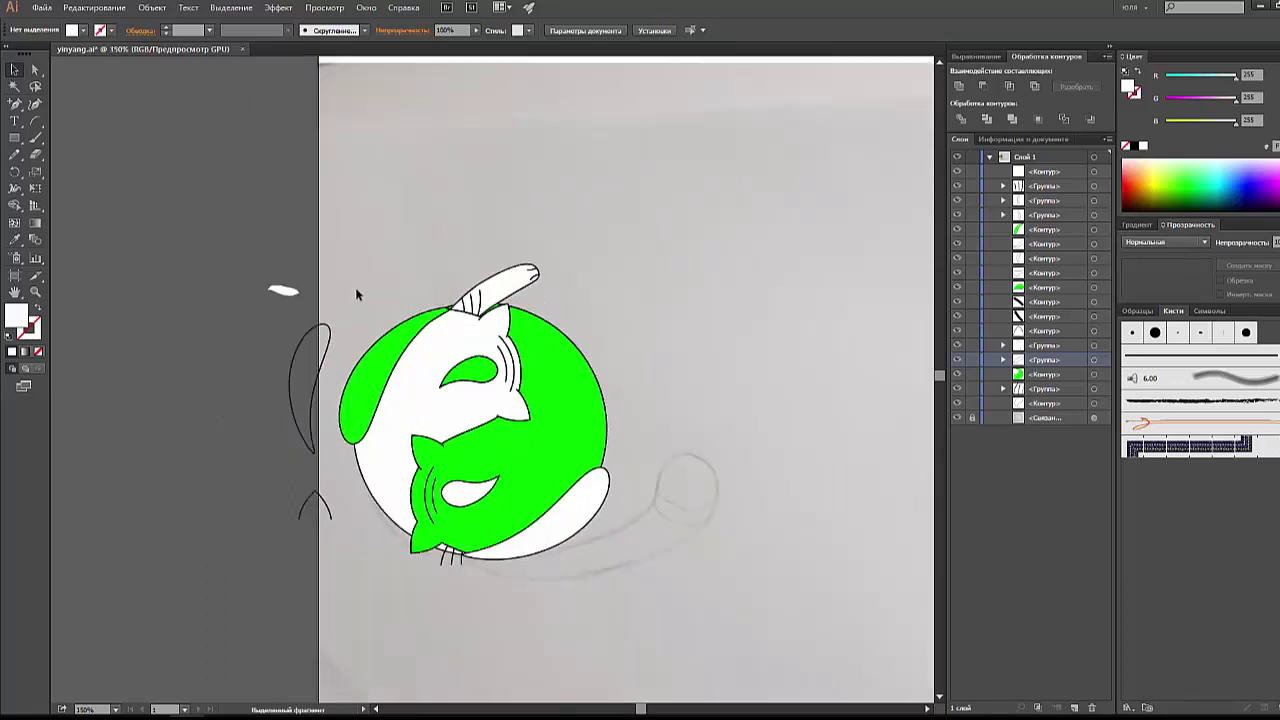
left_click_drag(668, 244, 361, 580)
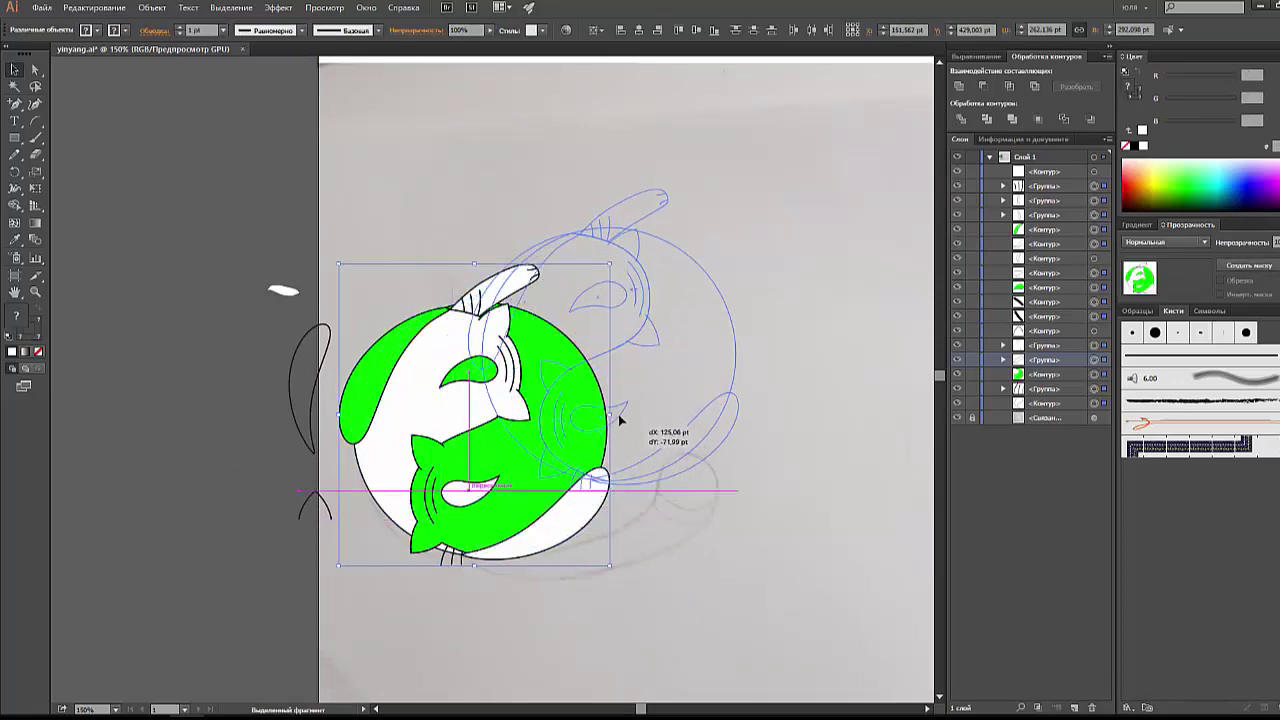
left_click_drag(490, 505, 618, 415)
left_click_drag(794, 409, 687, 456)
left_click(649, 280)
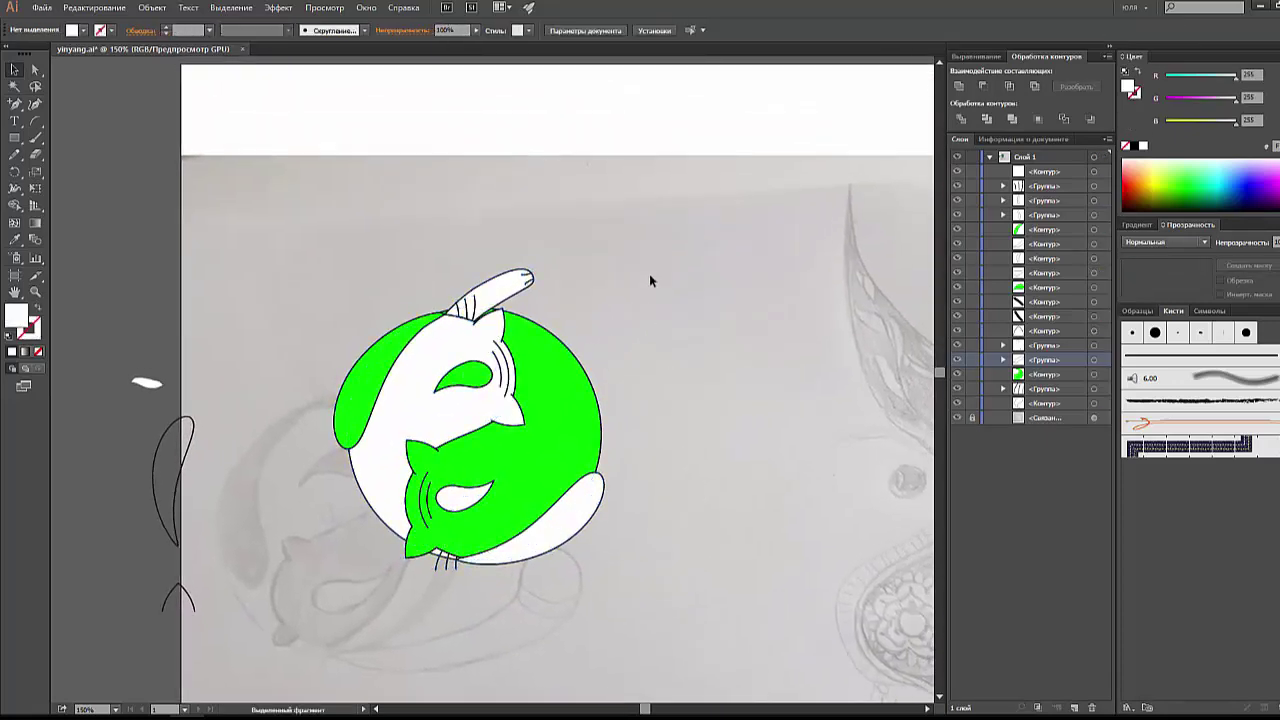
left_click_drag(311, 562, 640, 250)
left_click_drag(470, 420, 466, 405)
left_click(703, 461)
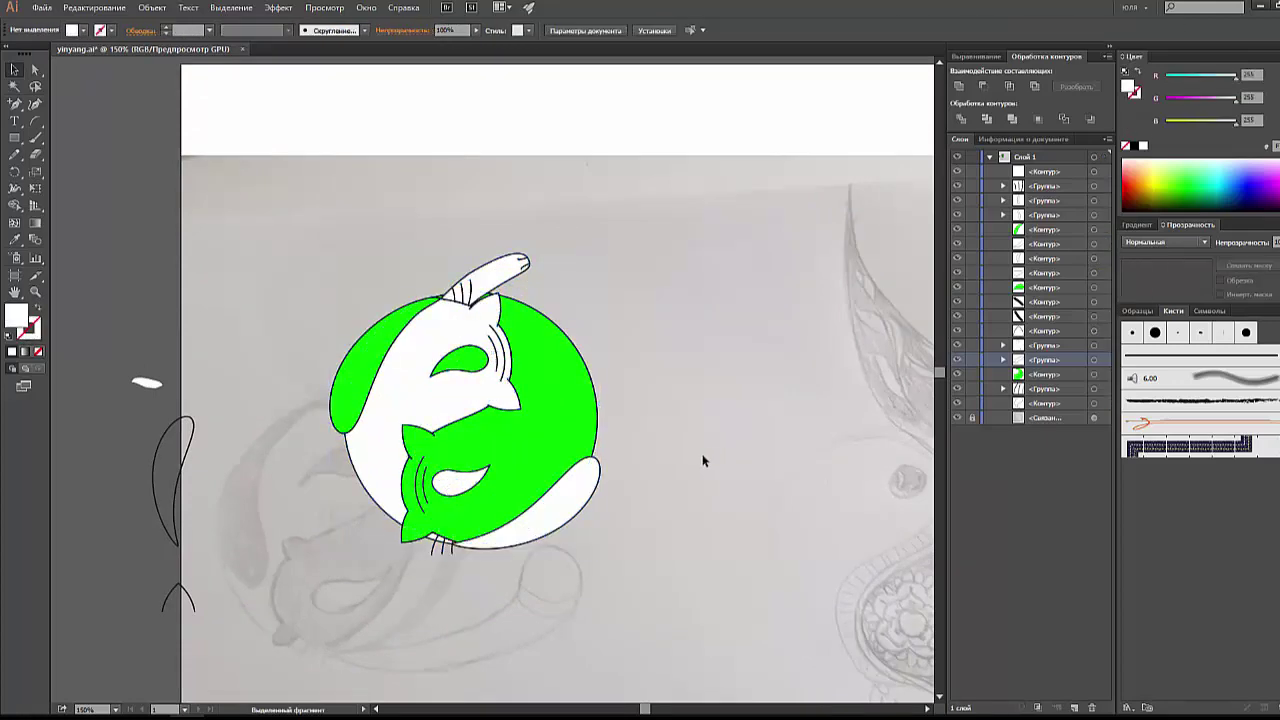
Step: Create a new blank 1000 pt square document
left_click(41, 7)
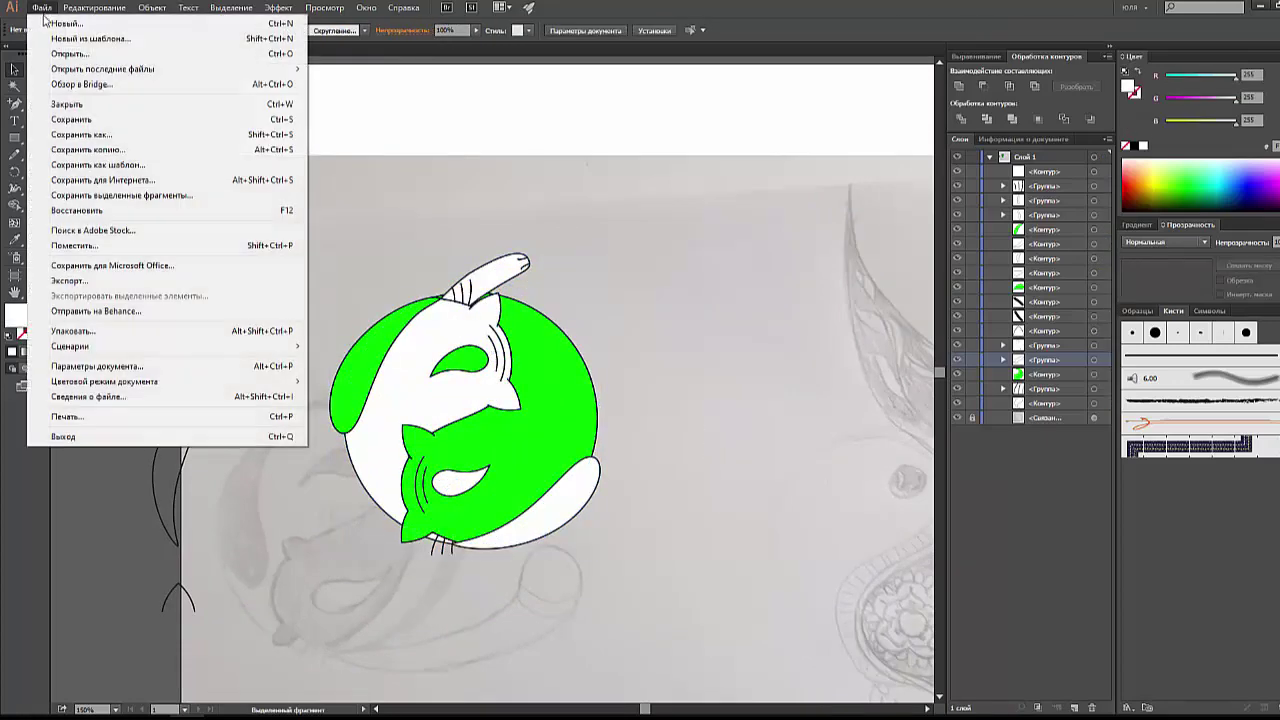
left_click(60, 24)
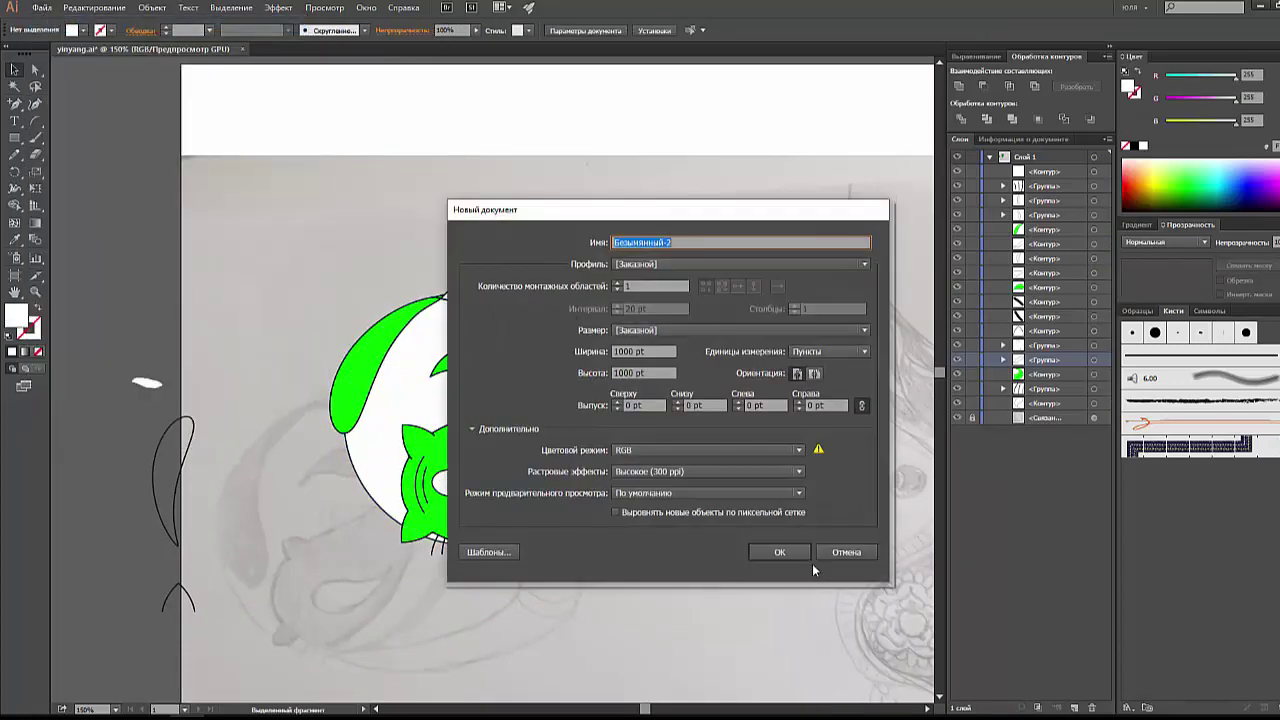
left_click(779, 553)
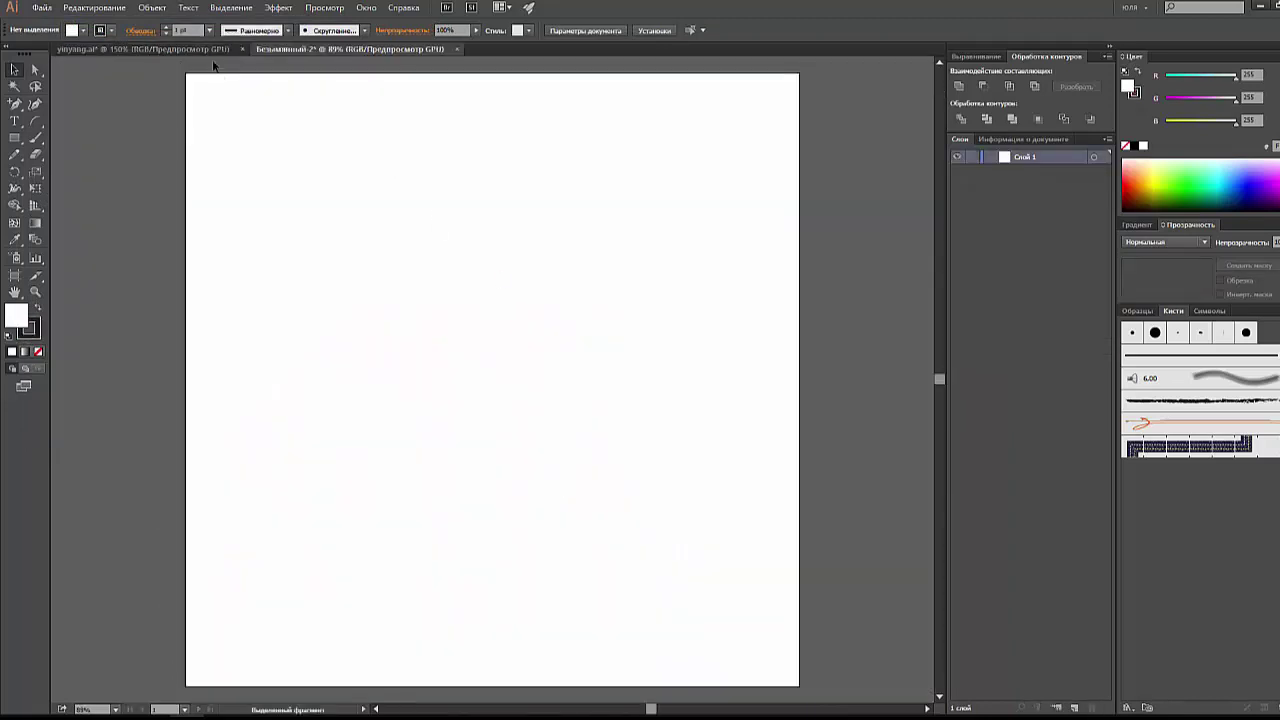
Step: Copy the cats from yinyang.ai, paste them into the new document and enlarge them about double
left_click(200, 49)
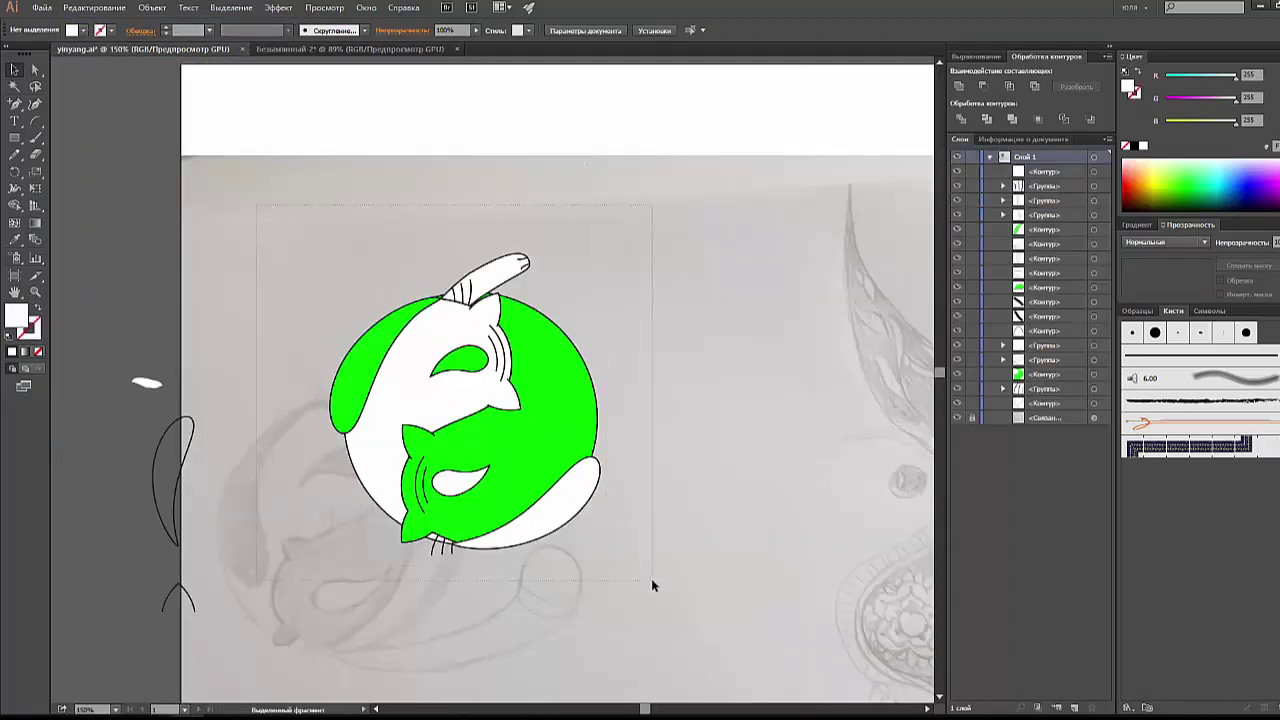
left_click_drag(651, 578, 642, 535)
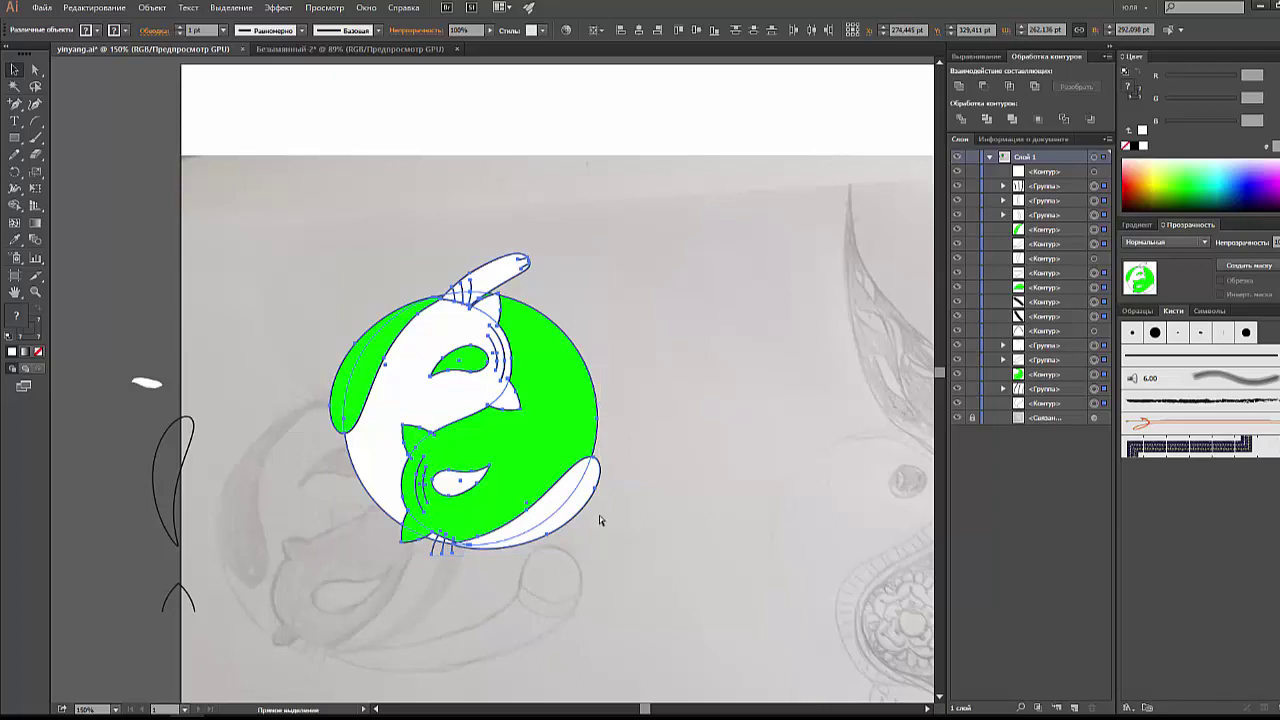
left_click(400, 49)
key("ctrl+v")
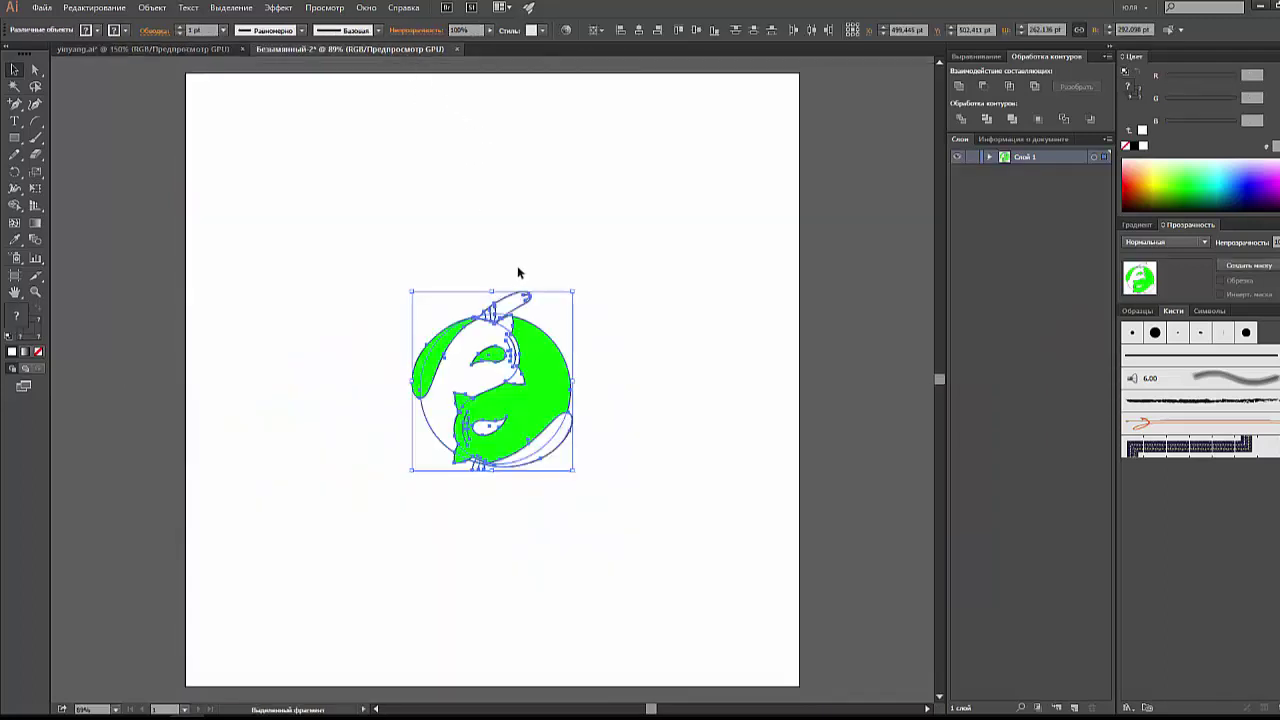
left_click_drag(490, 277, 520, 207)
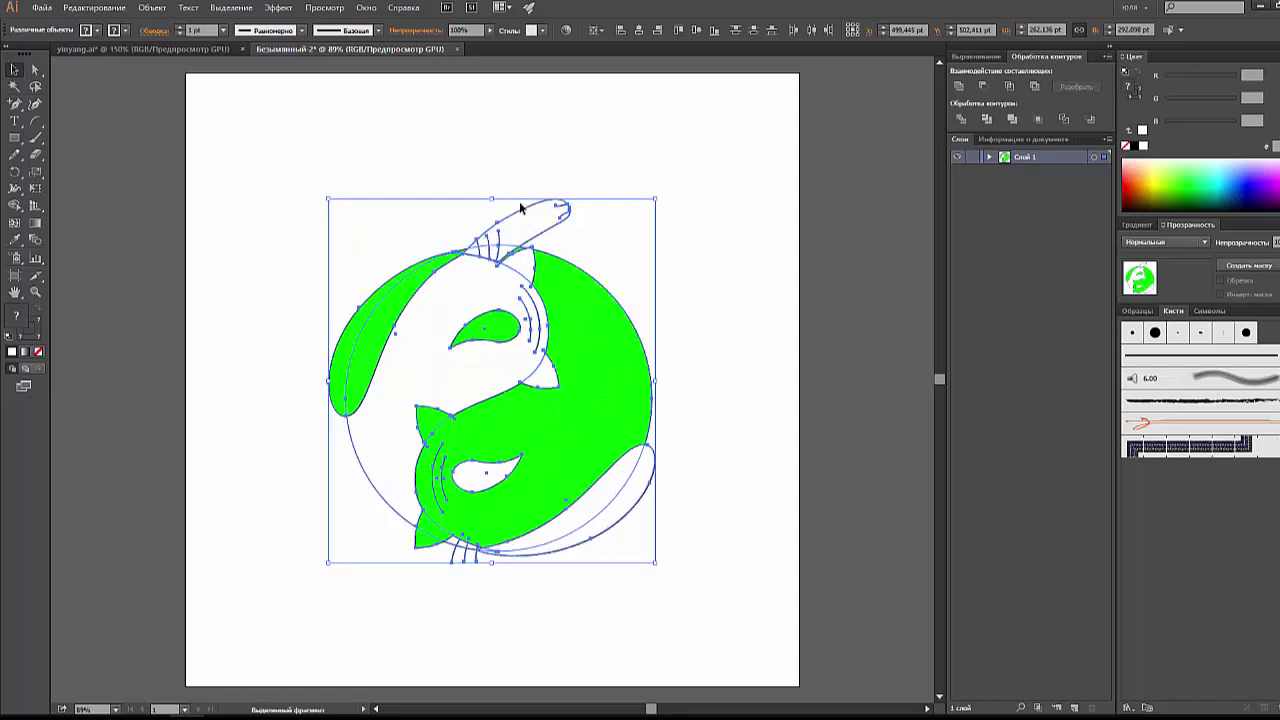
left_click(691, 243)
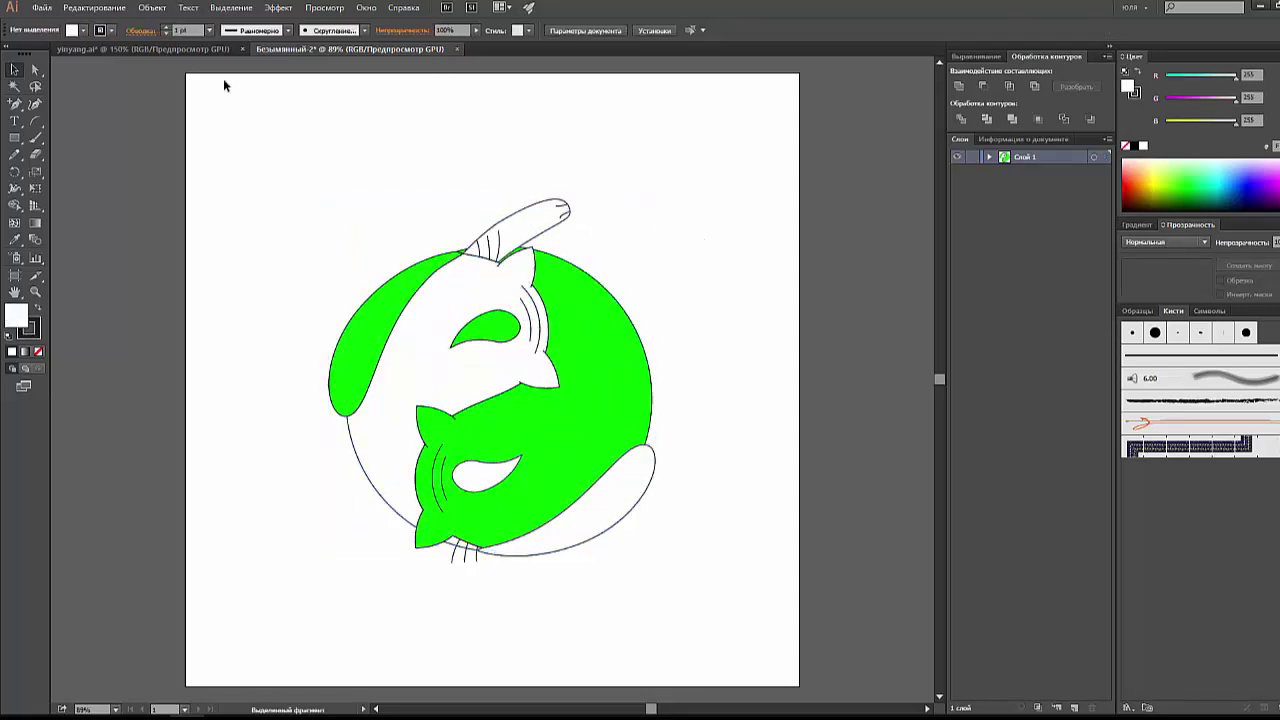
Step: Select all green fills with the Magic Wand and make them black
left_click(15, 87)
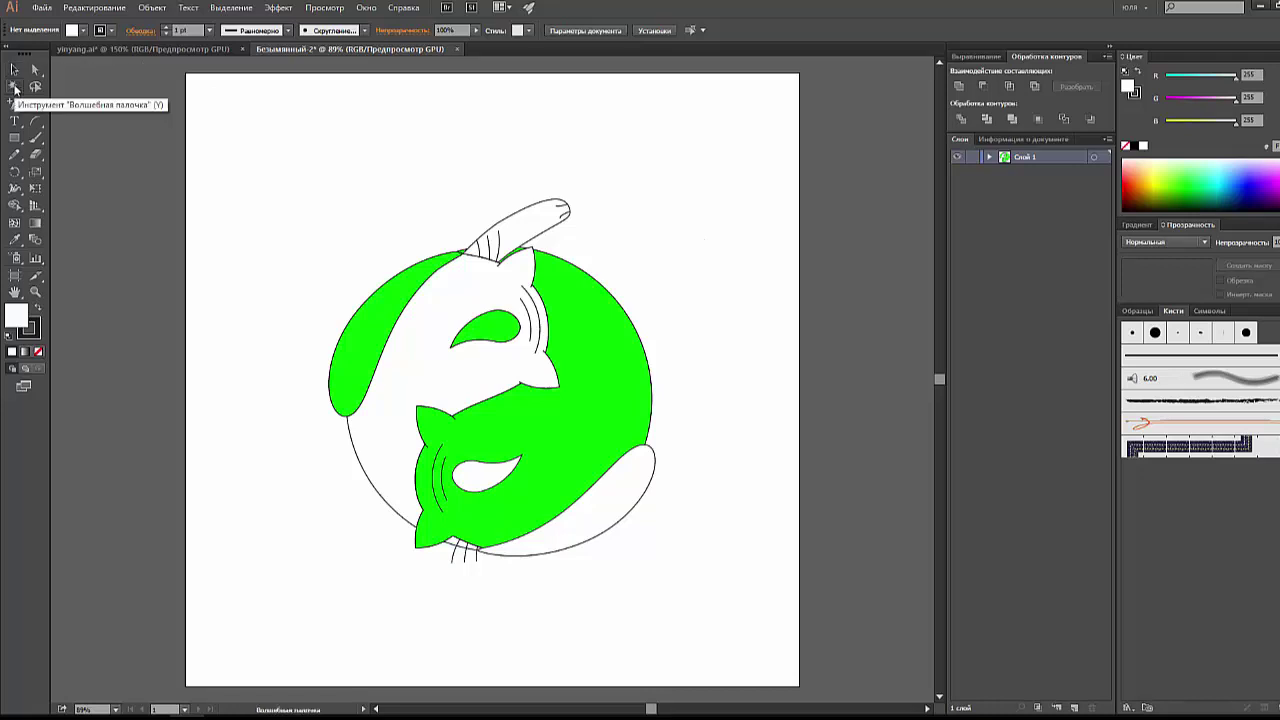
left_click(597, 291)
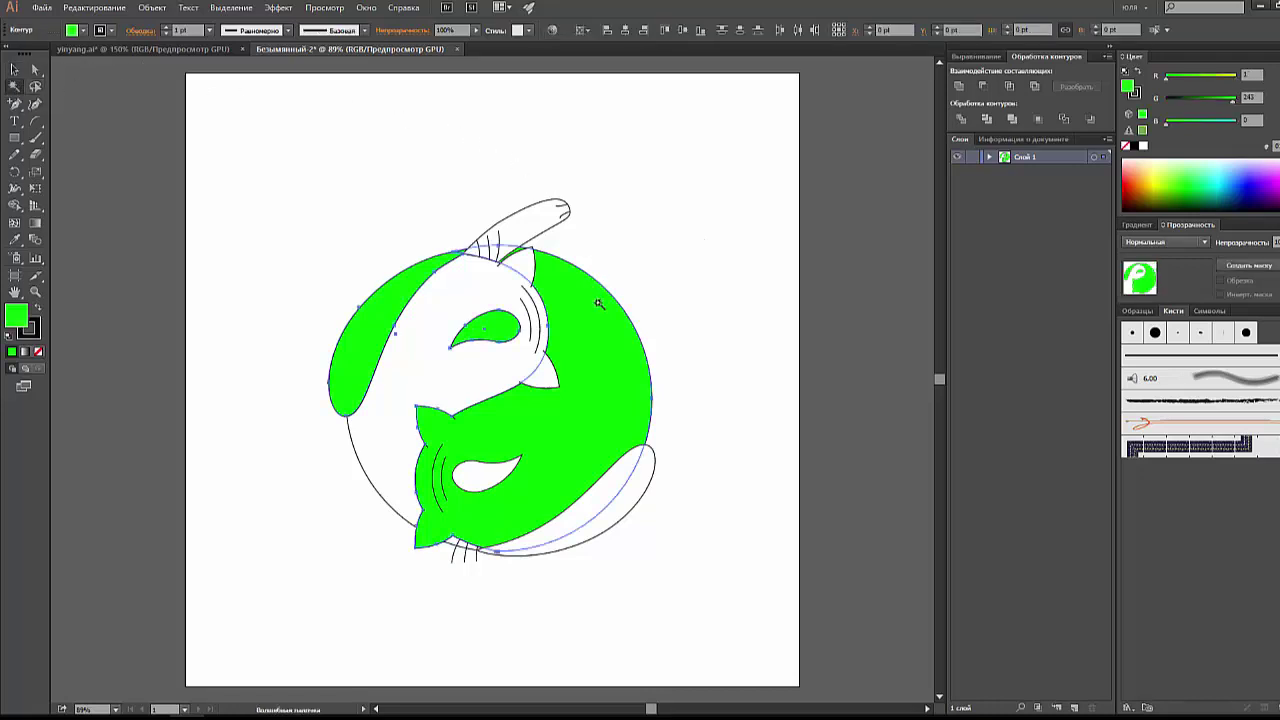
left_click(1134, 148)
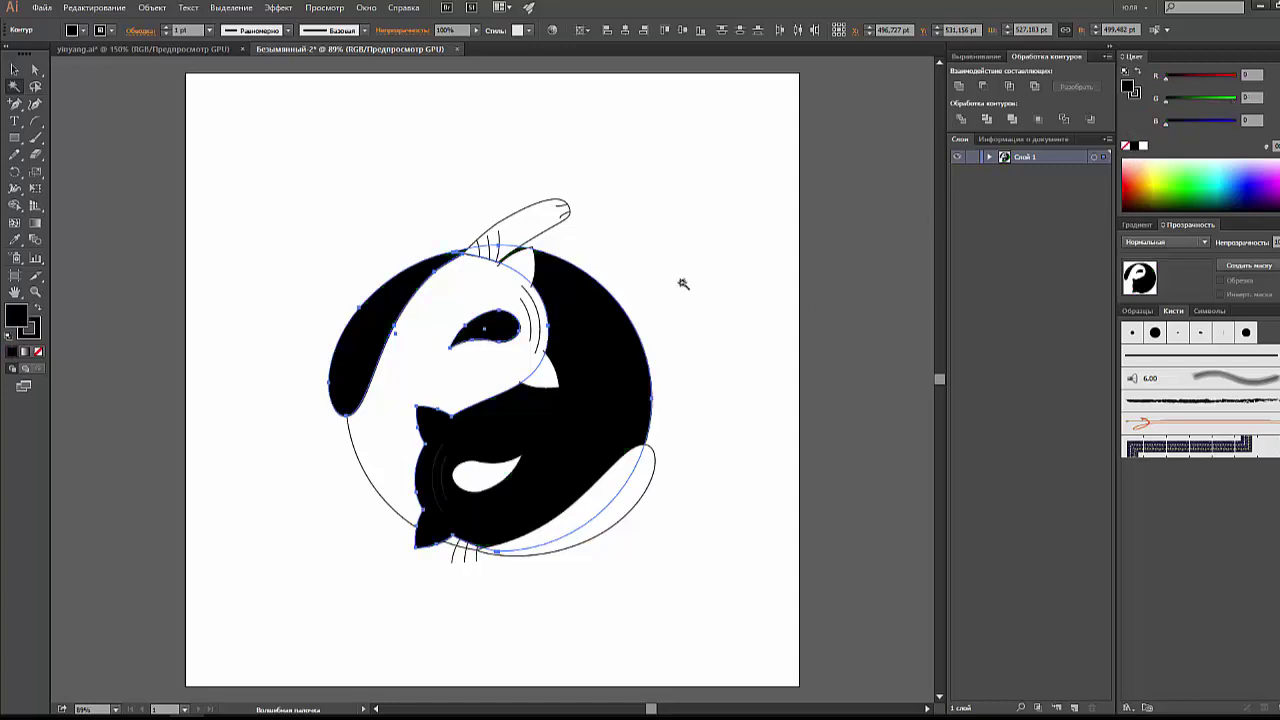
left_click(15, 70)
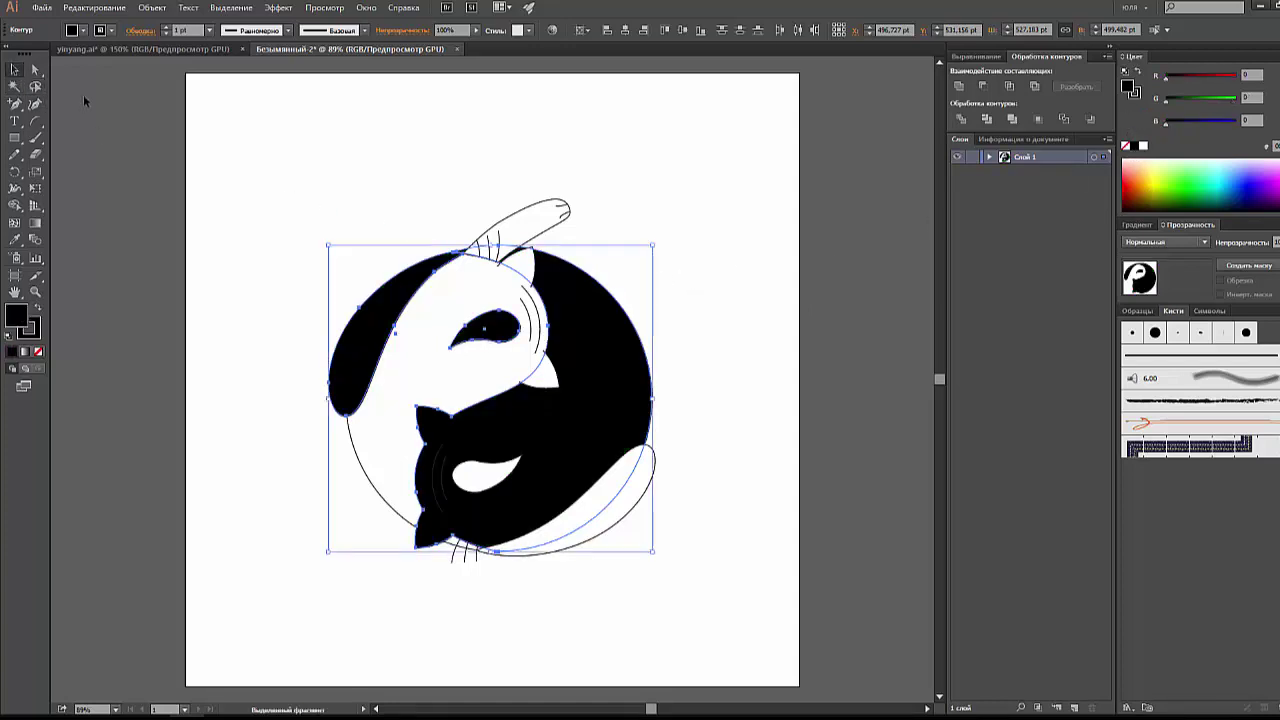
left_click(83, 97)
Step: Set the stroke of the black cat's whiskers to white
left_click(444, 478)
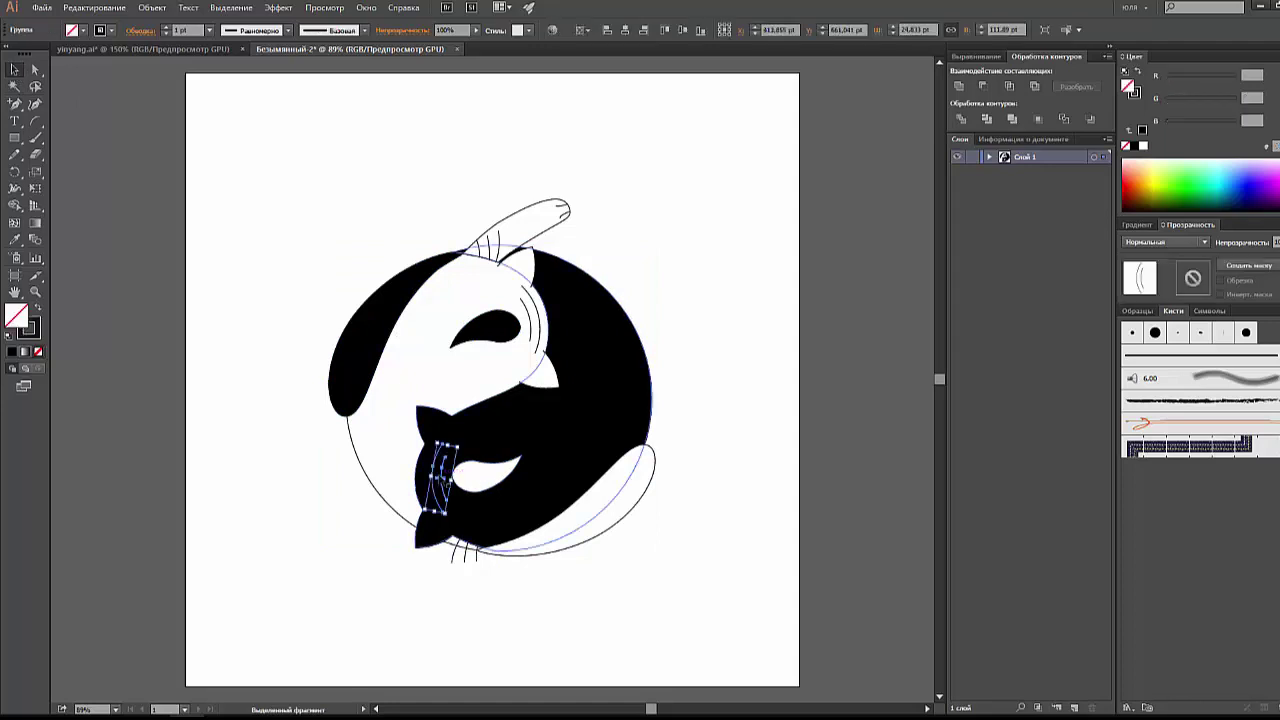
left_click(1134, 93)
left_click(1143, 146)
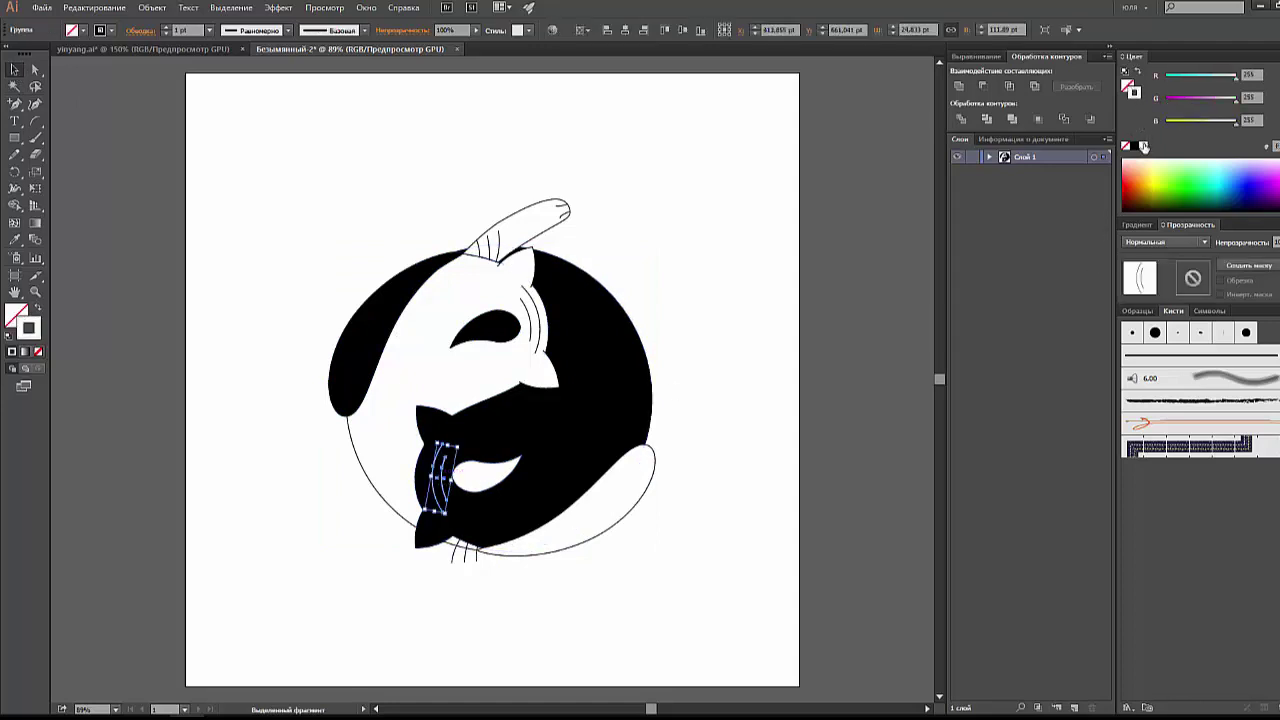
left_click(849, 334)
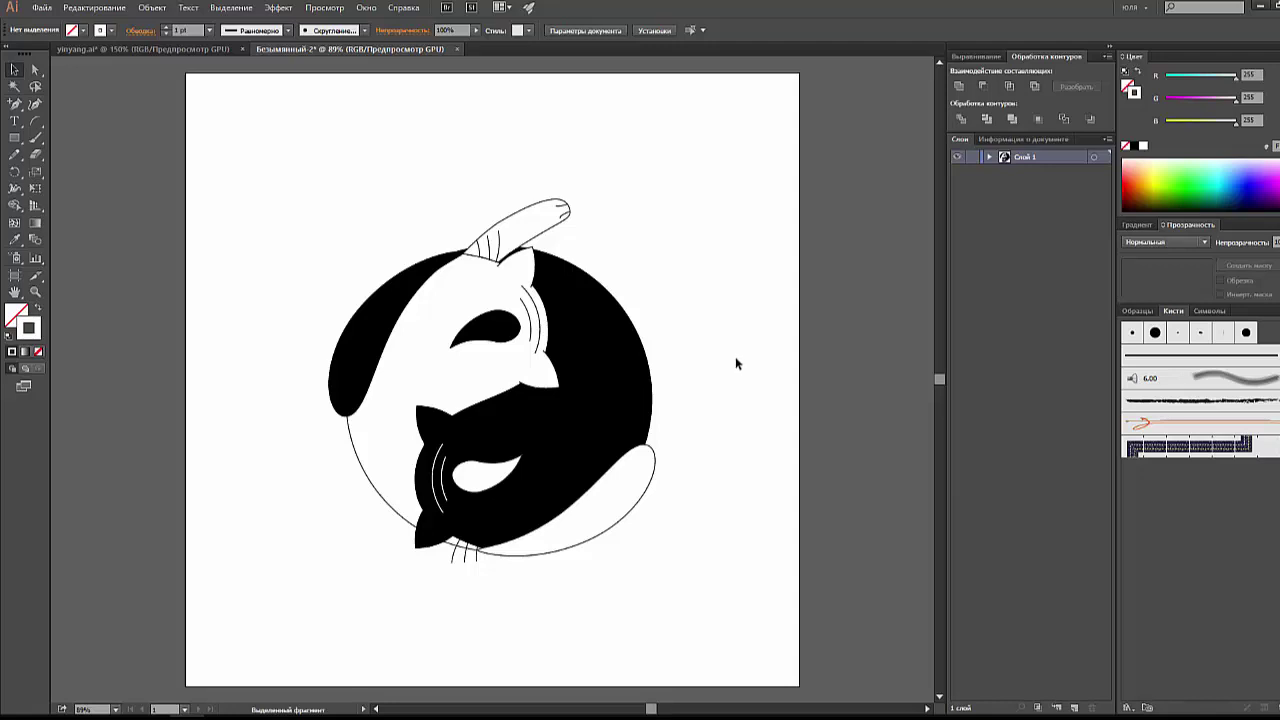
Step: Zoom in on the paw tip and nudge the ends of both short curves
mouse_move(701, 188)
left_mouse_down()
mouse_move(325, 571)
mouse_move(286, 587)
left_mouse_up()
left_click_drag(662, 380, 664, 380)
left_click(700, 372)
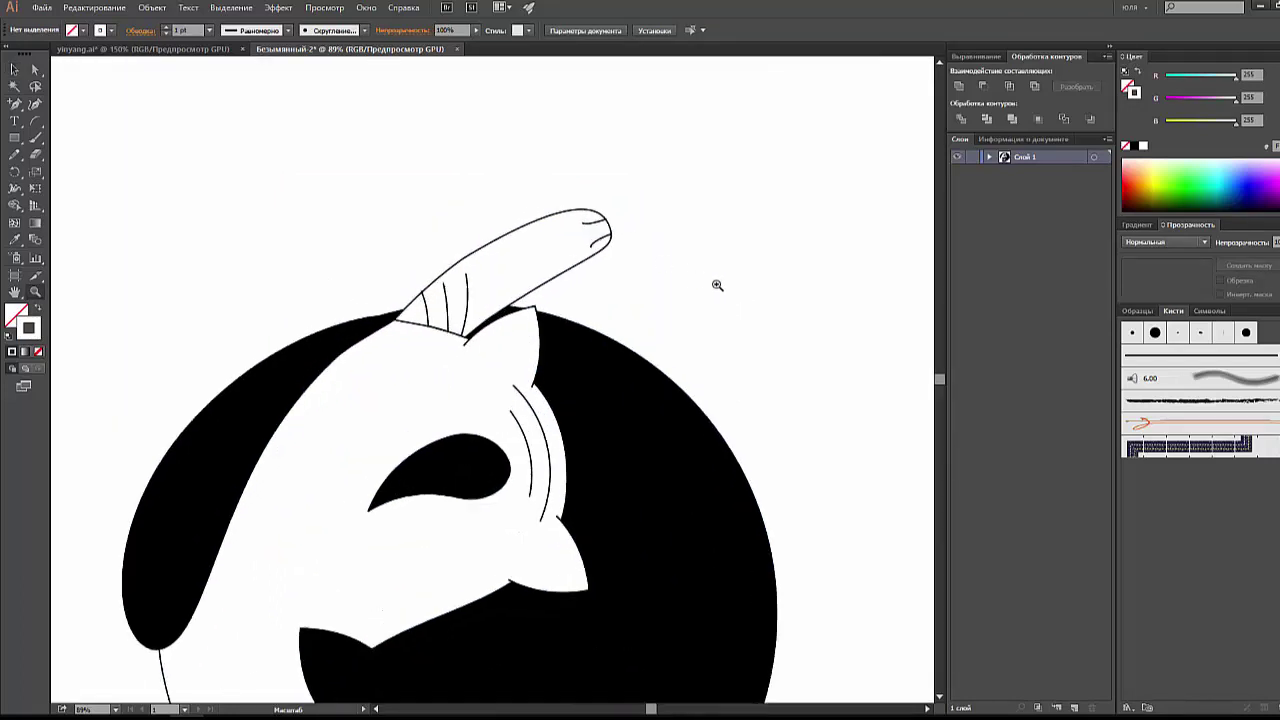
left_click_drag(580, 228, 834, 377)
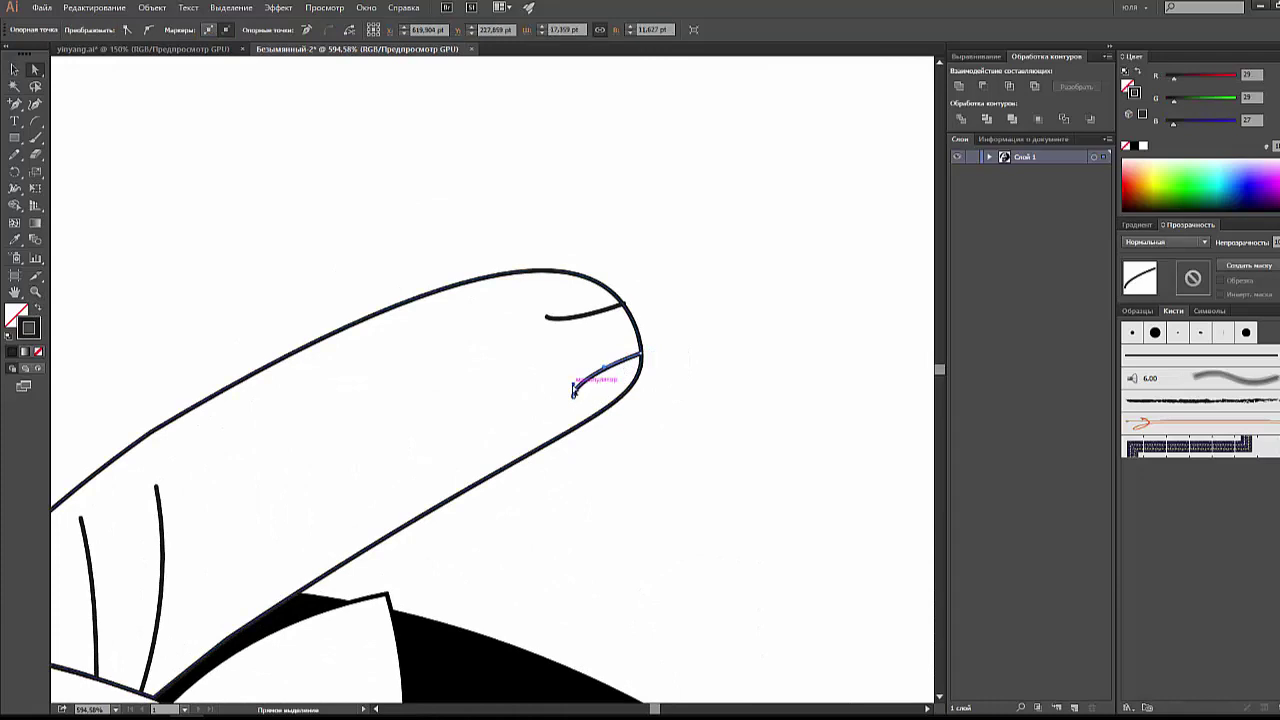
left_click(575, 395)
left_click_drag(575, 397, 572, 390)
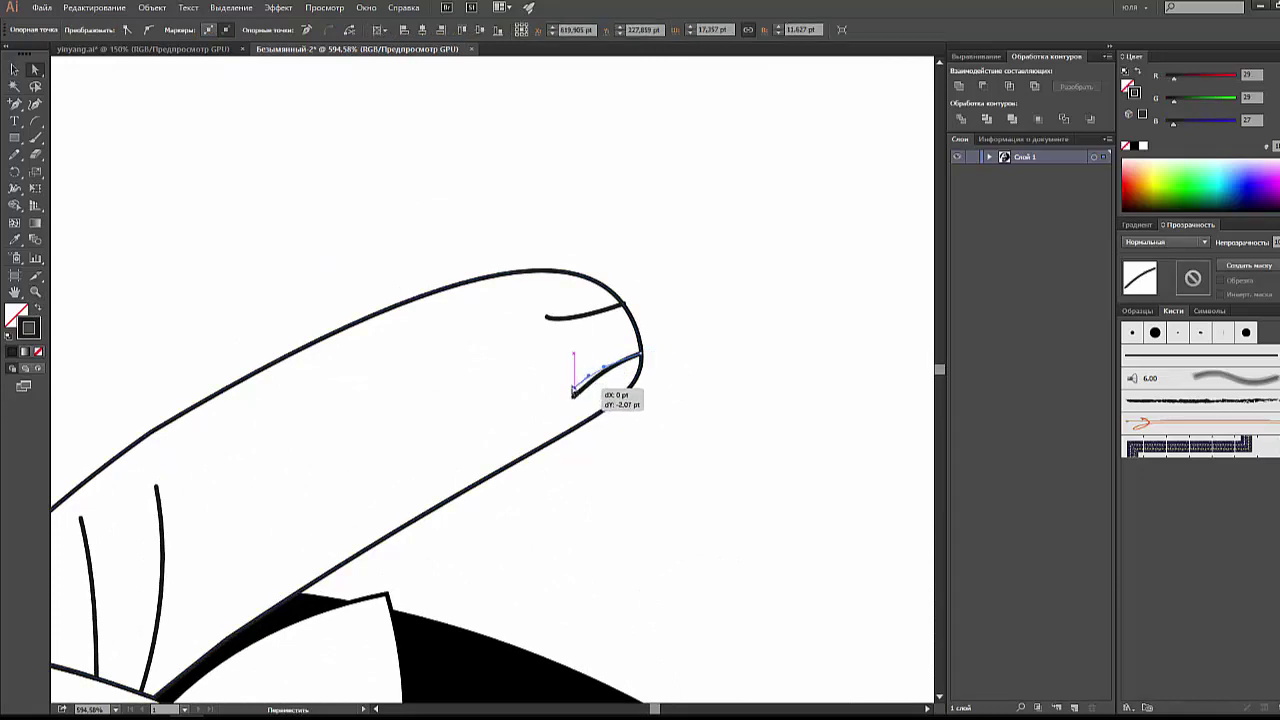
left_click(548, 318)
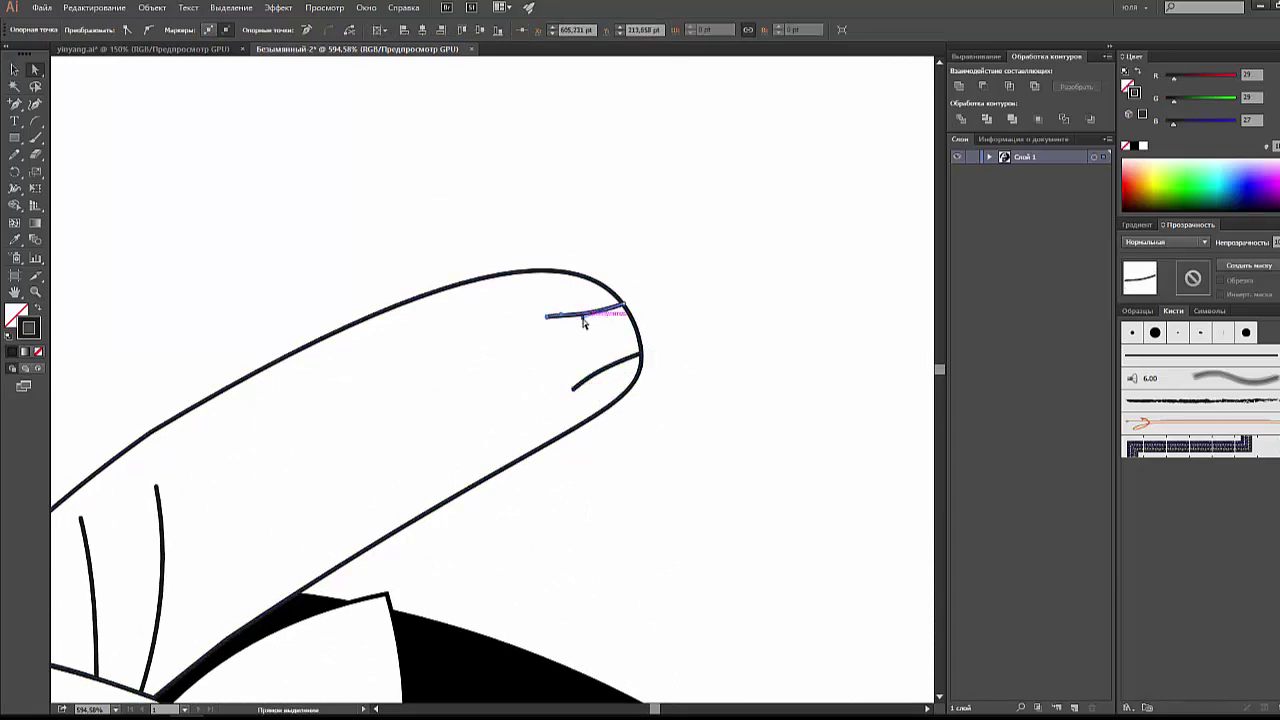
left_click_drag(547, 317, 547, 325)
Step: Reposition the upper short line's left end onto the paw outline
left_click(734, 322)
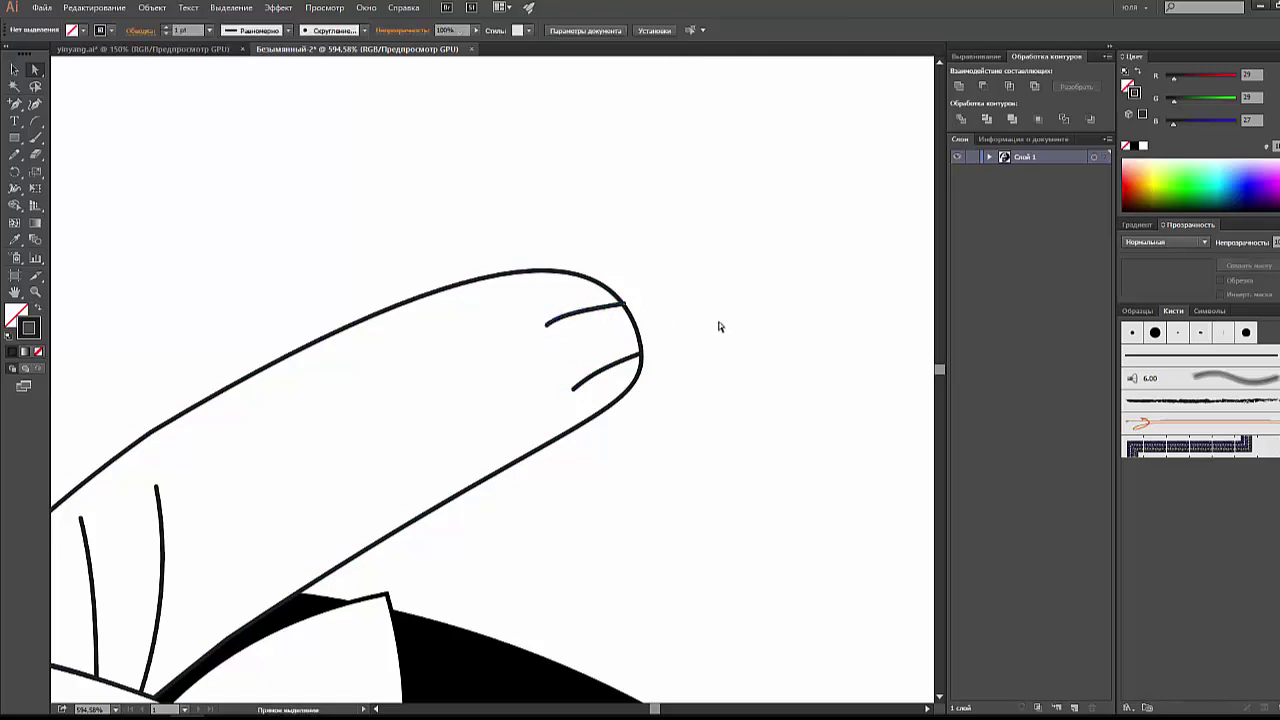
left_click(548, 323)
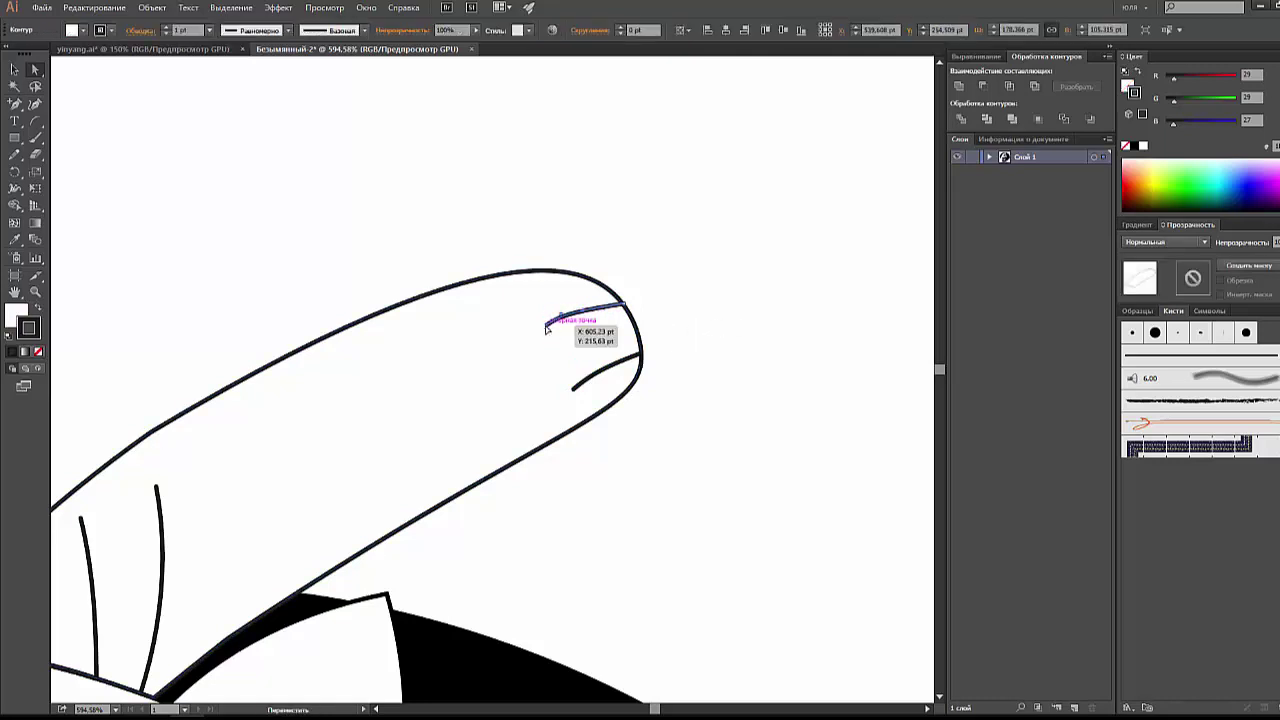
left_click_drag(547, 325, 528, 314)
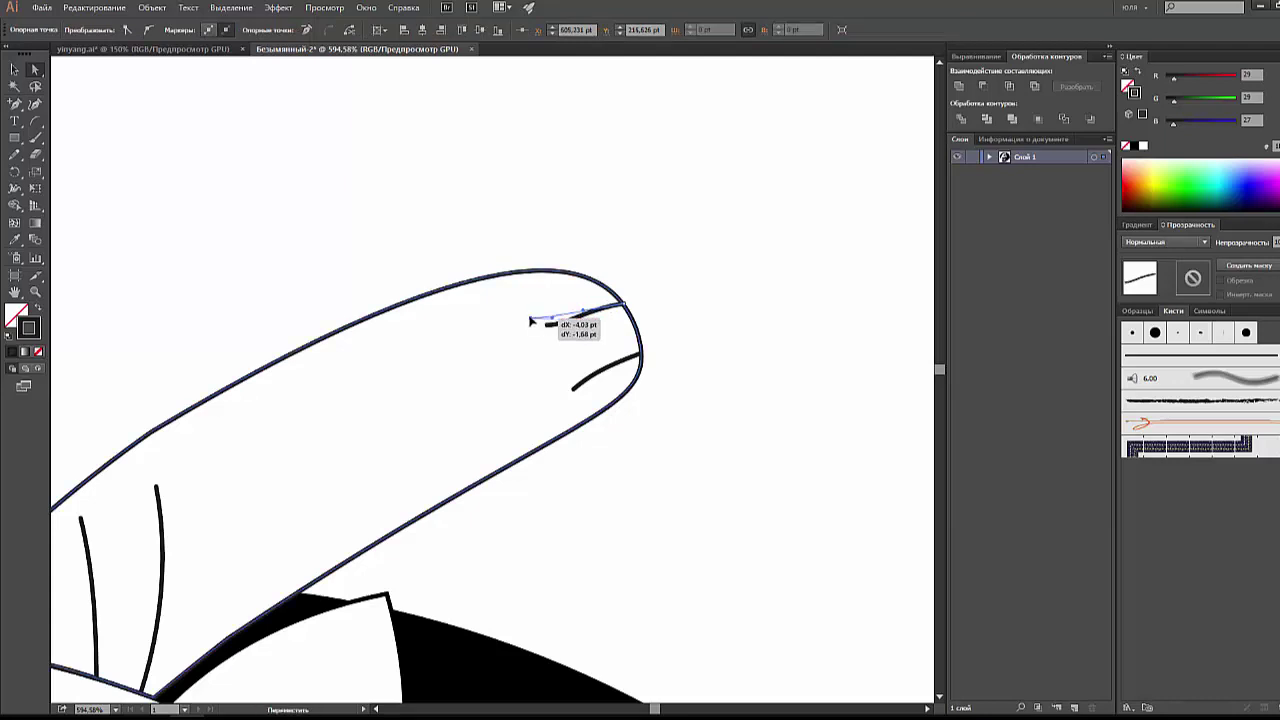
left_click(578, 376)
mouse_move(572, 388)
left_mouse_down()
mouse_move(552, 367)
mouse_move(567, 365)
left_mouse_up()
left_click_drag(528, 314, 551, 314)
Step: Extend the lower short line to the outline and snap the upper line's end onto it
left_click(709, 331)
left_click(601, 367)
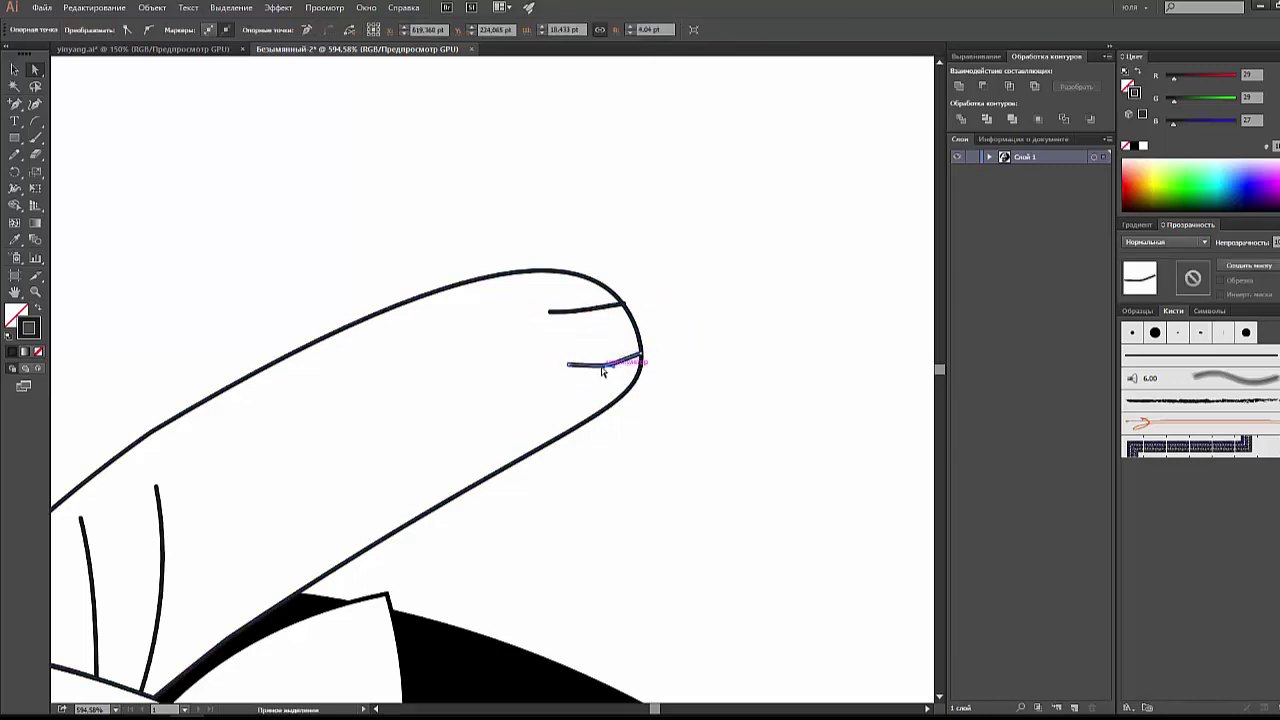
left_click_drag(595, 367, 604, 379)
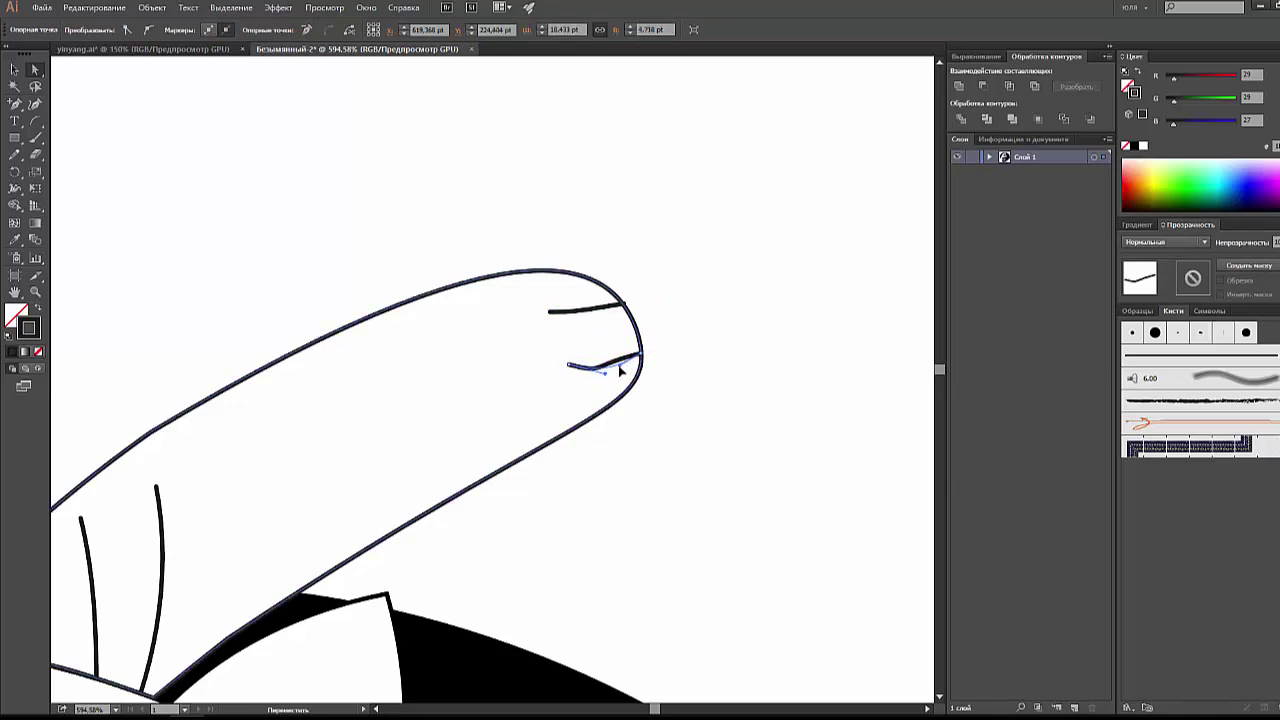
left_click_drag(604, 375, 634, 357)
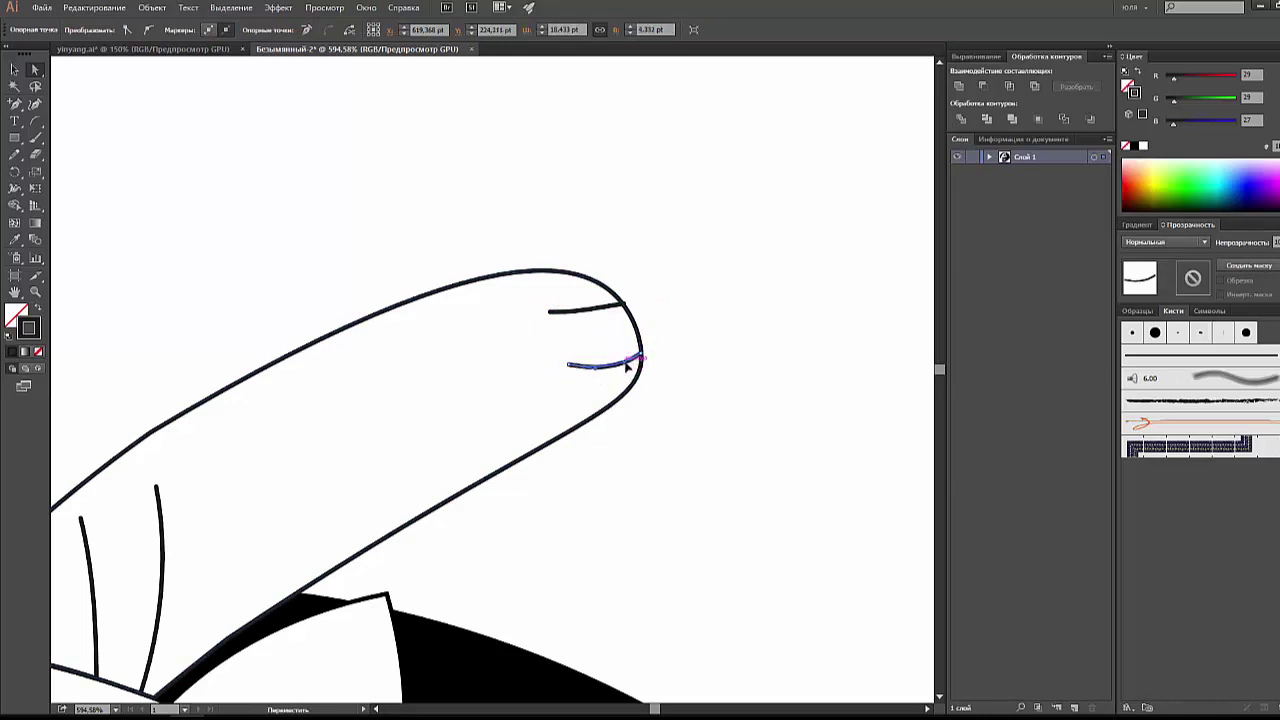
left_click(636, 333)
scroll(606, 277, "up", 5)
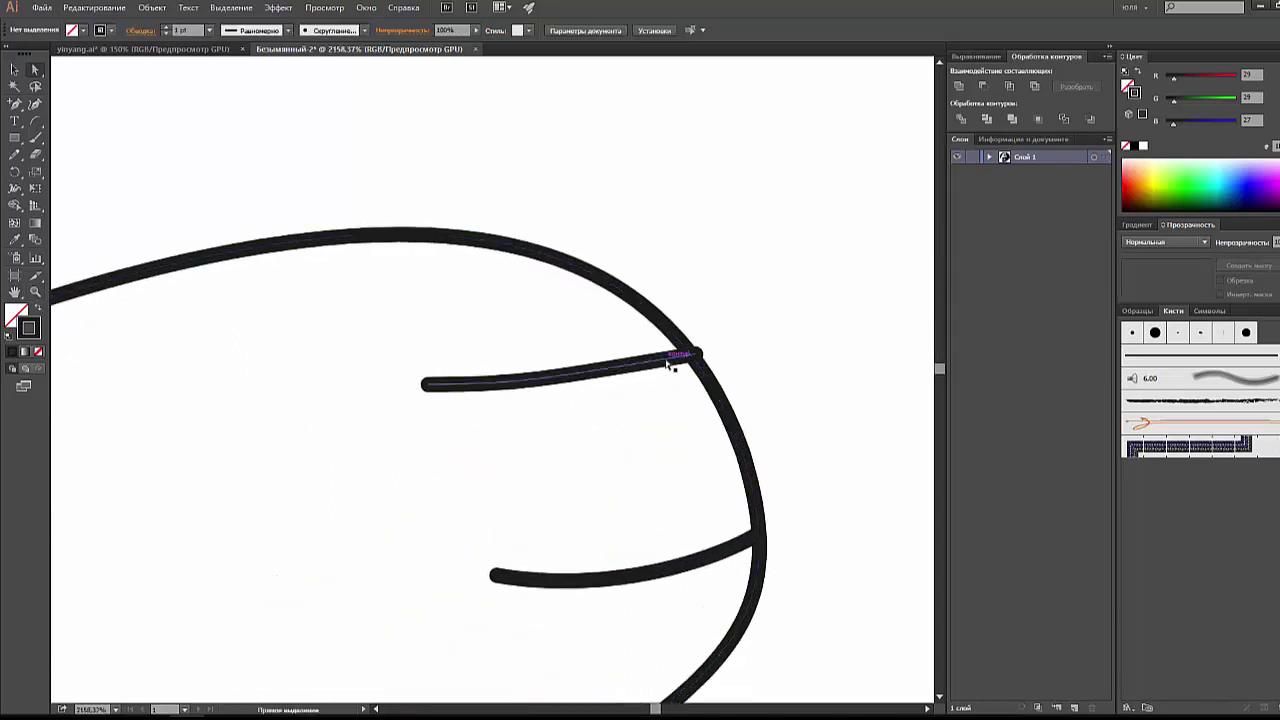
left_click(697, 356)
left_click_drag(697, 356, 690, 357)
left_click(743, 362)
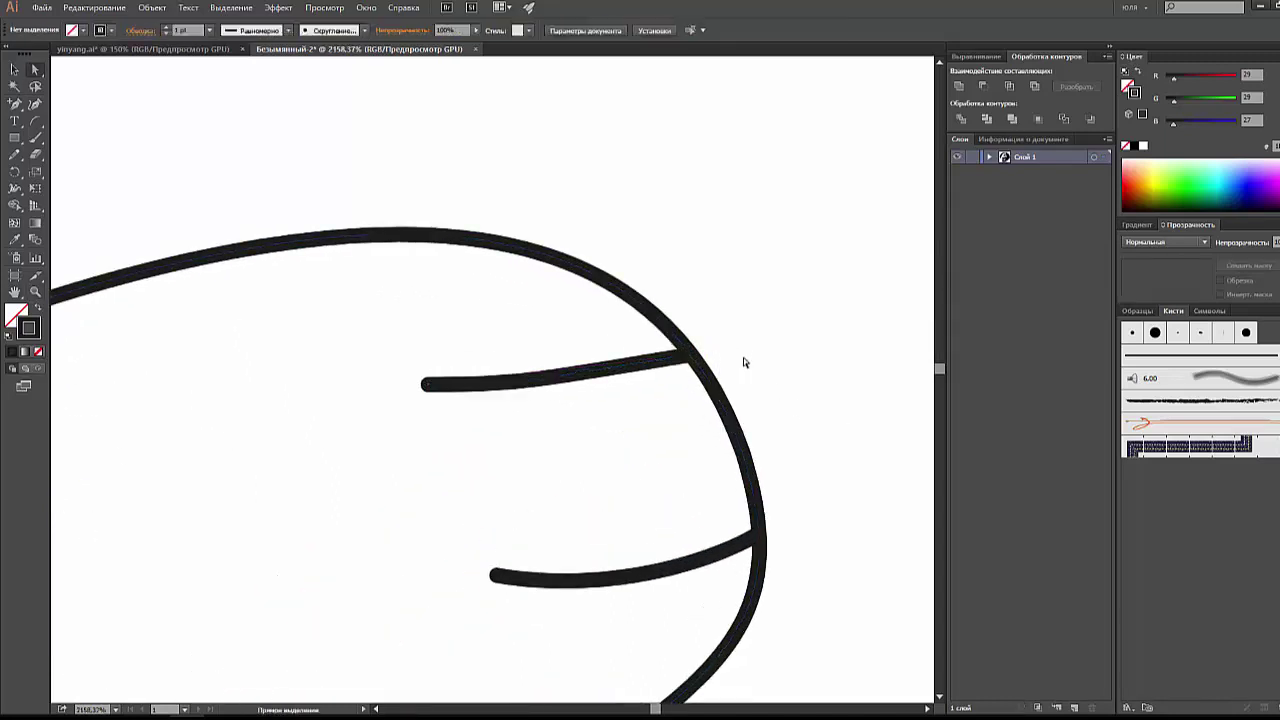
scroll(748, 357, "down", 2)
Step: Select all the cat artwork and bring up the Document Info panel
scroll(748, 357, "down", 3)
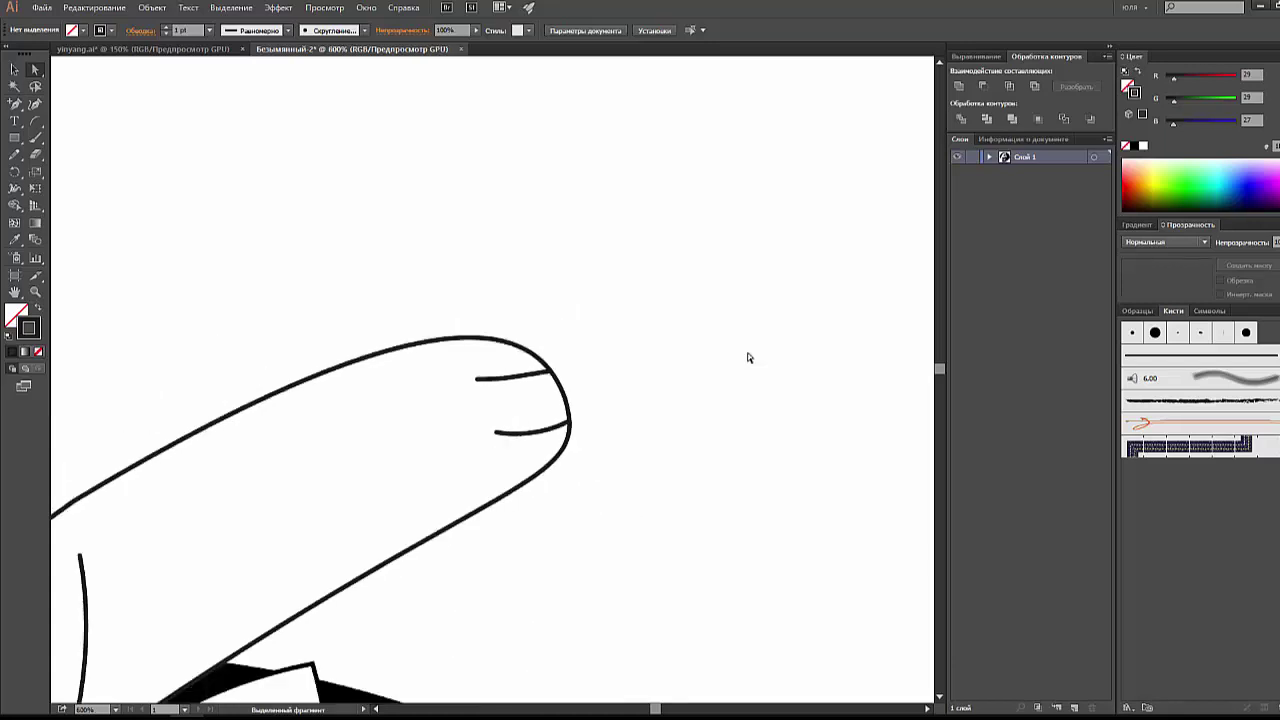
scroll(748, 357, "down", 2)
scroll(748, 357, "down", 2)
scroll(748, 357, "down", 1)
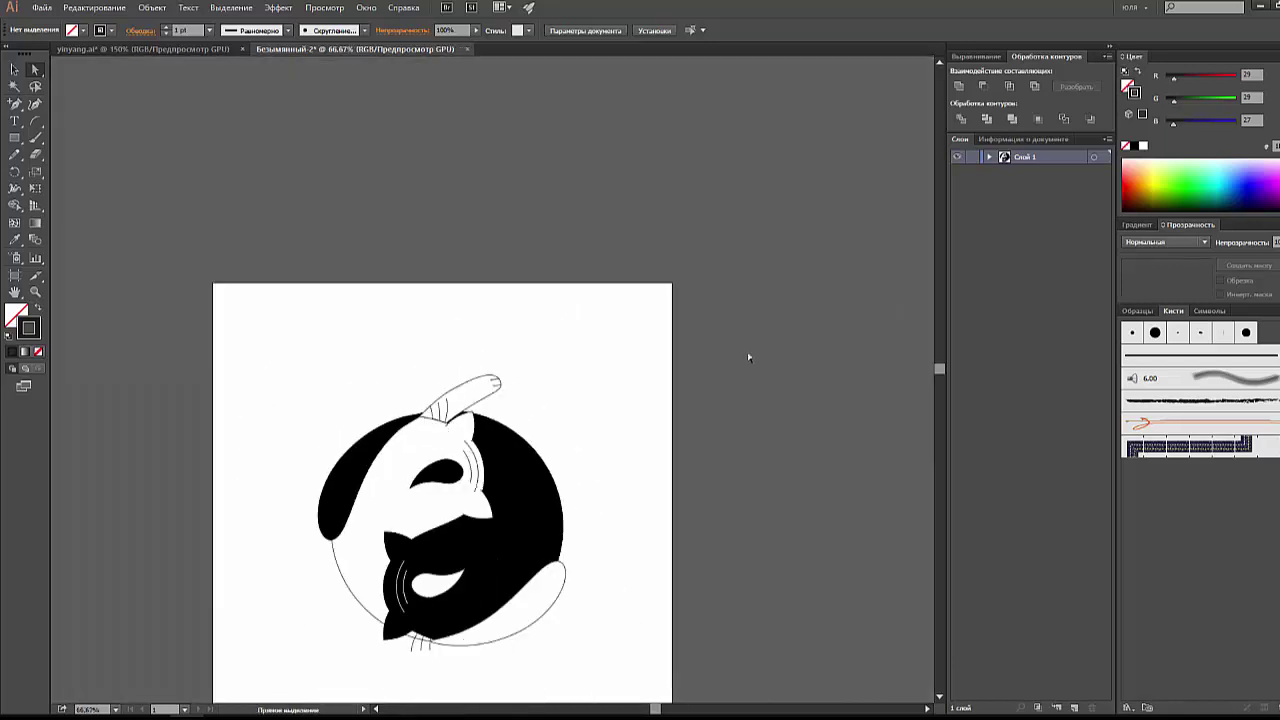
scroll(681, 387, "down", 2)
key("v")
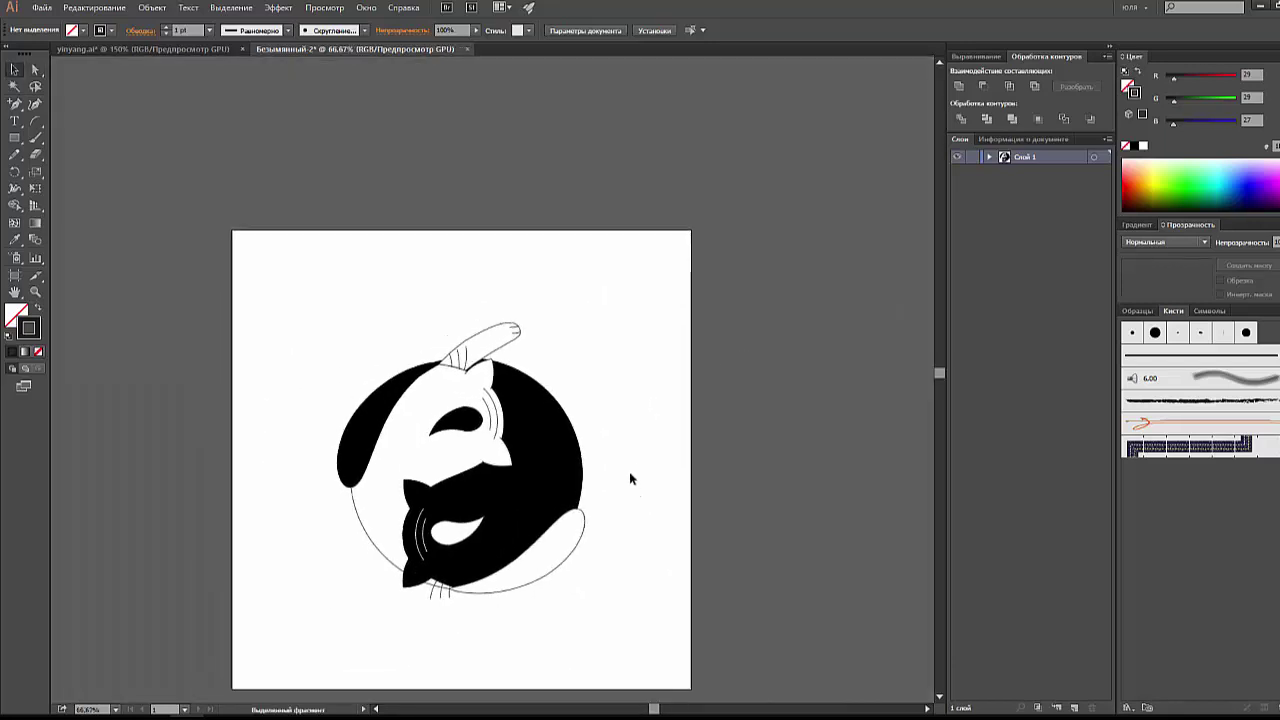
left_click_drag(620, 302, 288, 636)
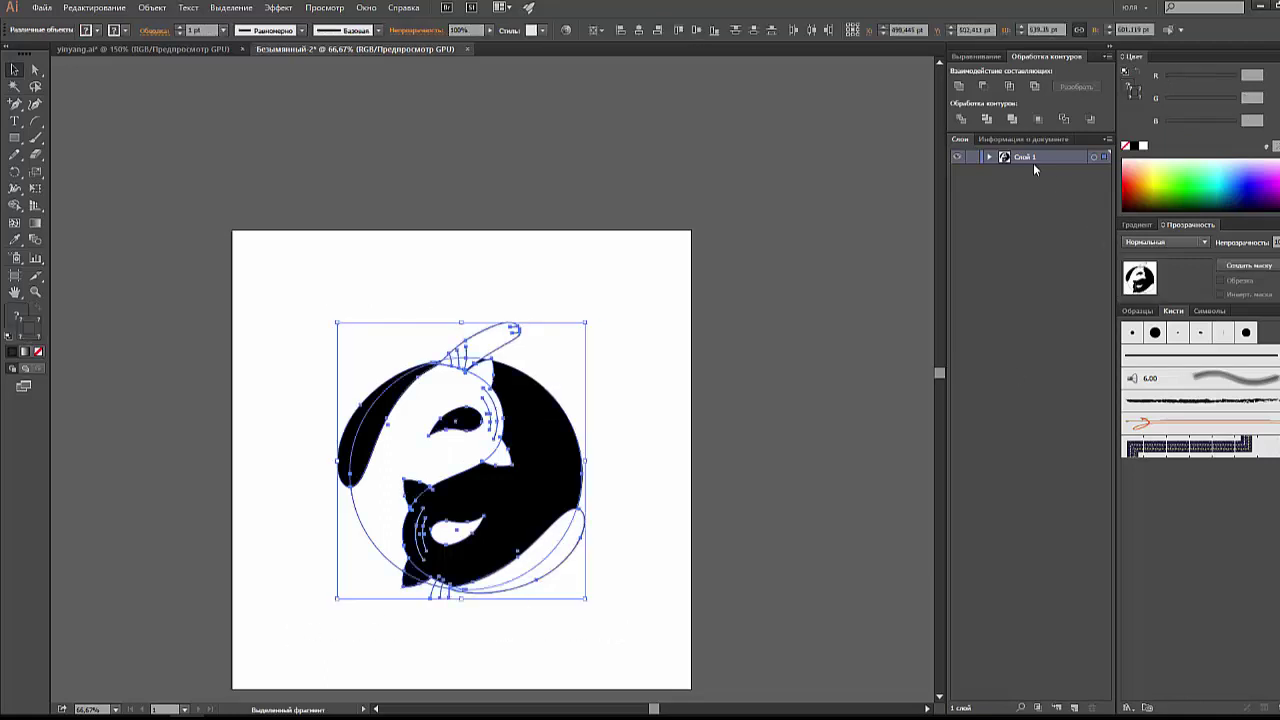
left_click(1020, 140)
left_click(1105, 141)
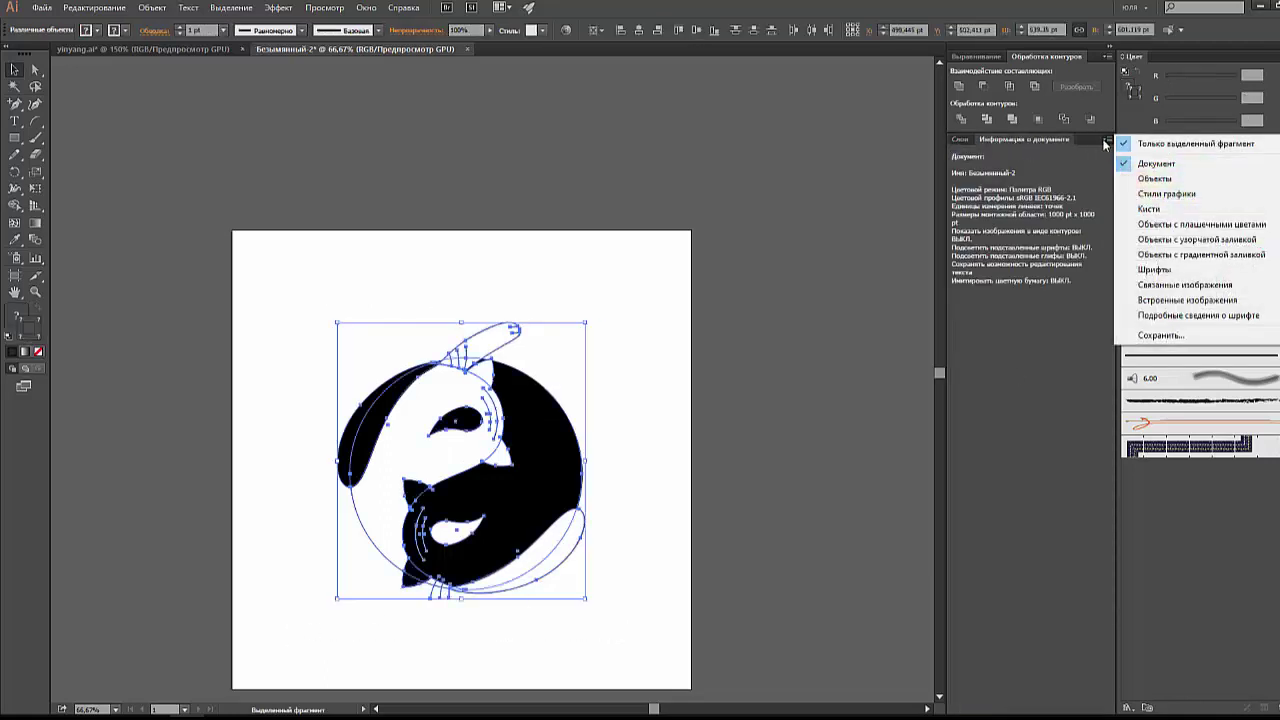
left_click(1005, 149)
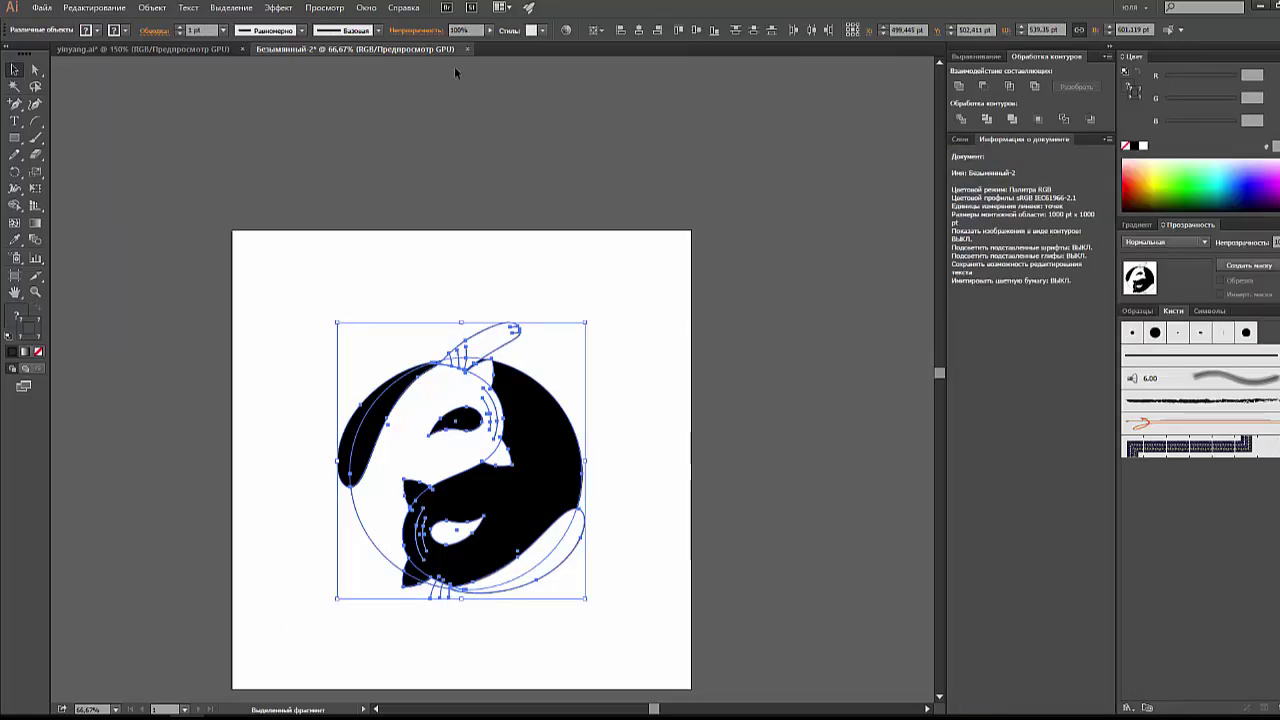
left_click(366, 7)
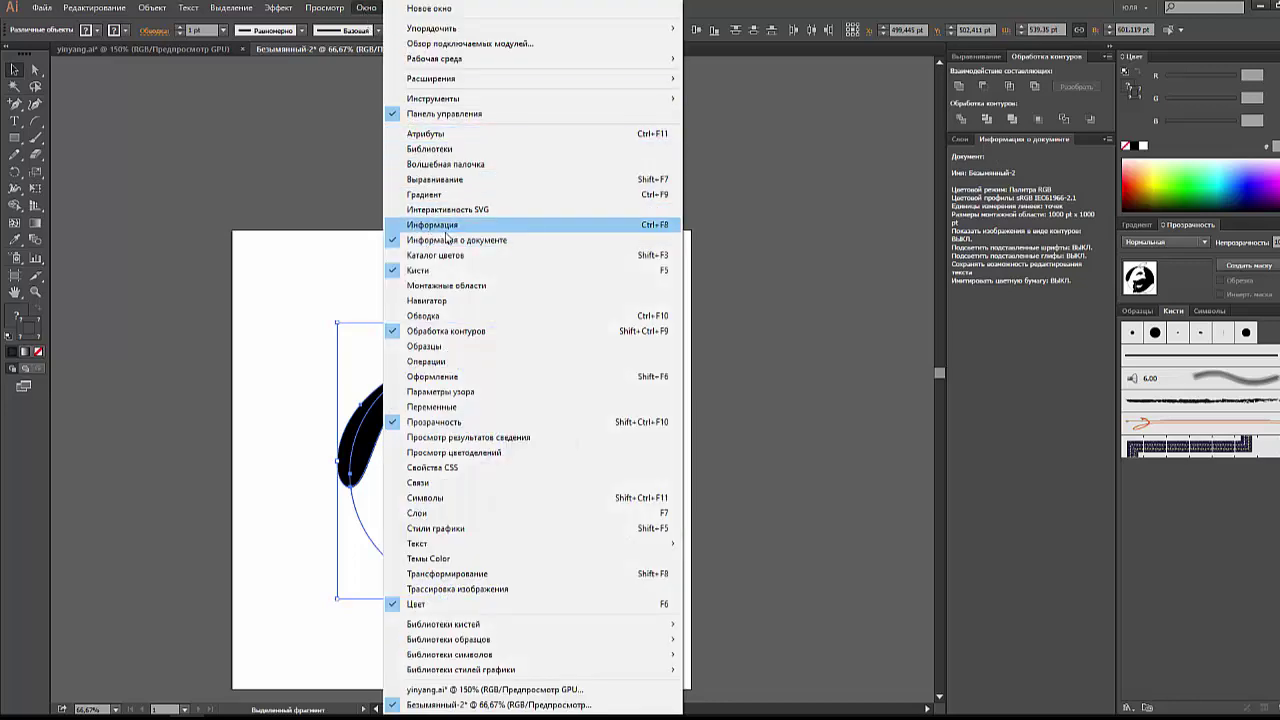
left_click(846, 214)
Step: Show Objects statistics in Document Info: 23 paths, 16 of them open
left_click_drag(689, 232, 298, 609)
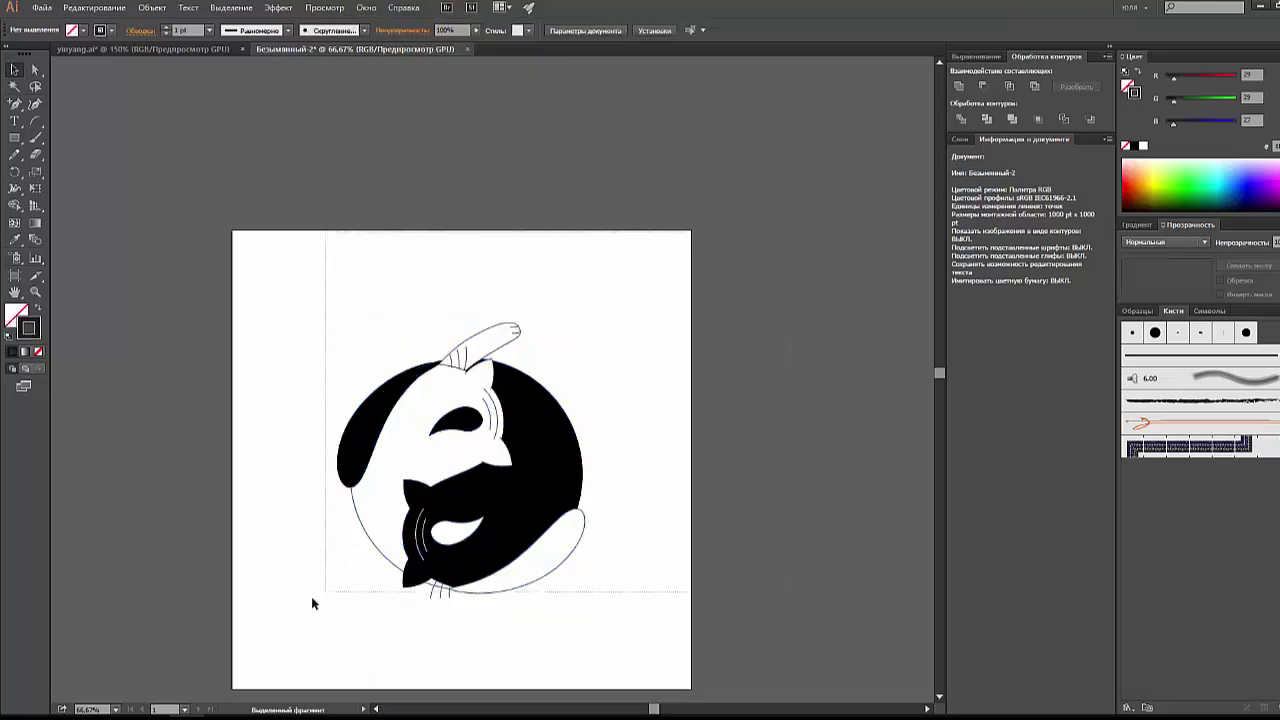
left_click(1108, 141)
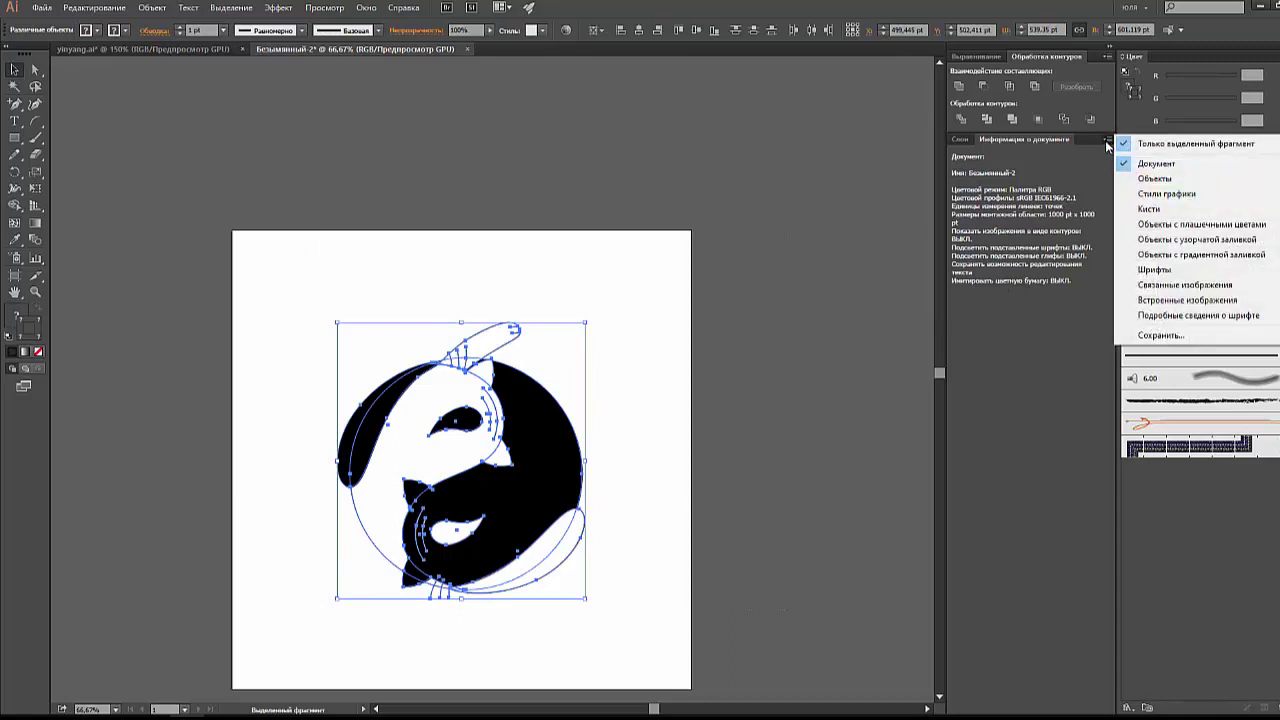
left_click(1155, 179)
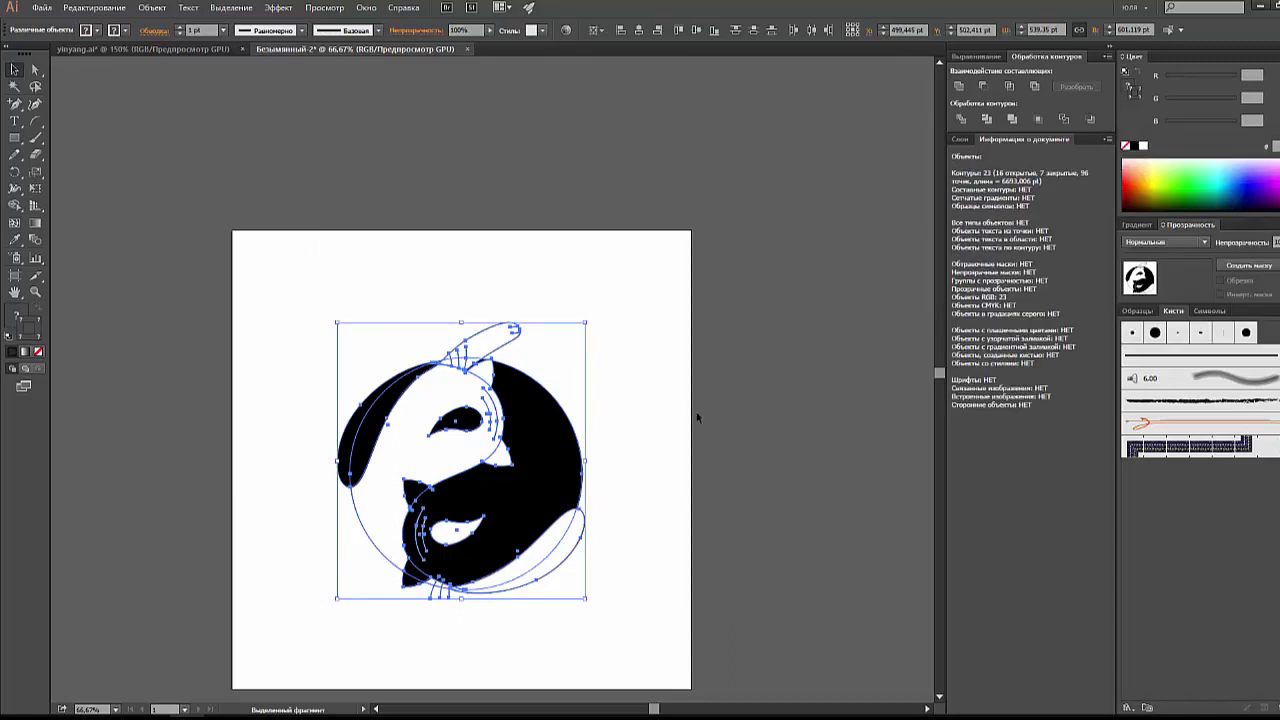
left_click_drag(697, 417, 702, 406)
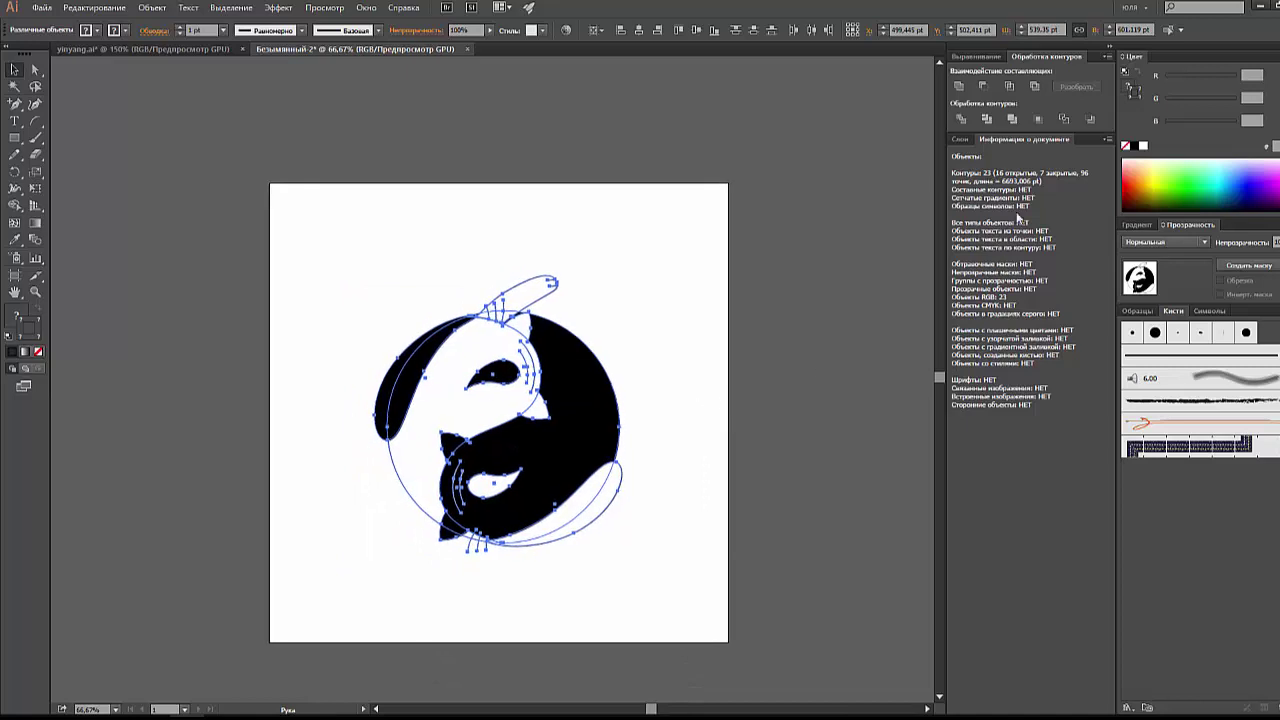
key("ctrl+a")
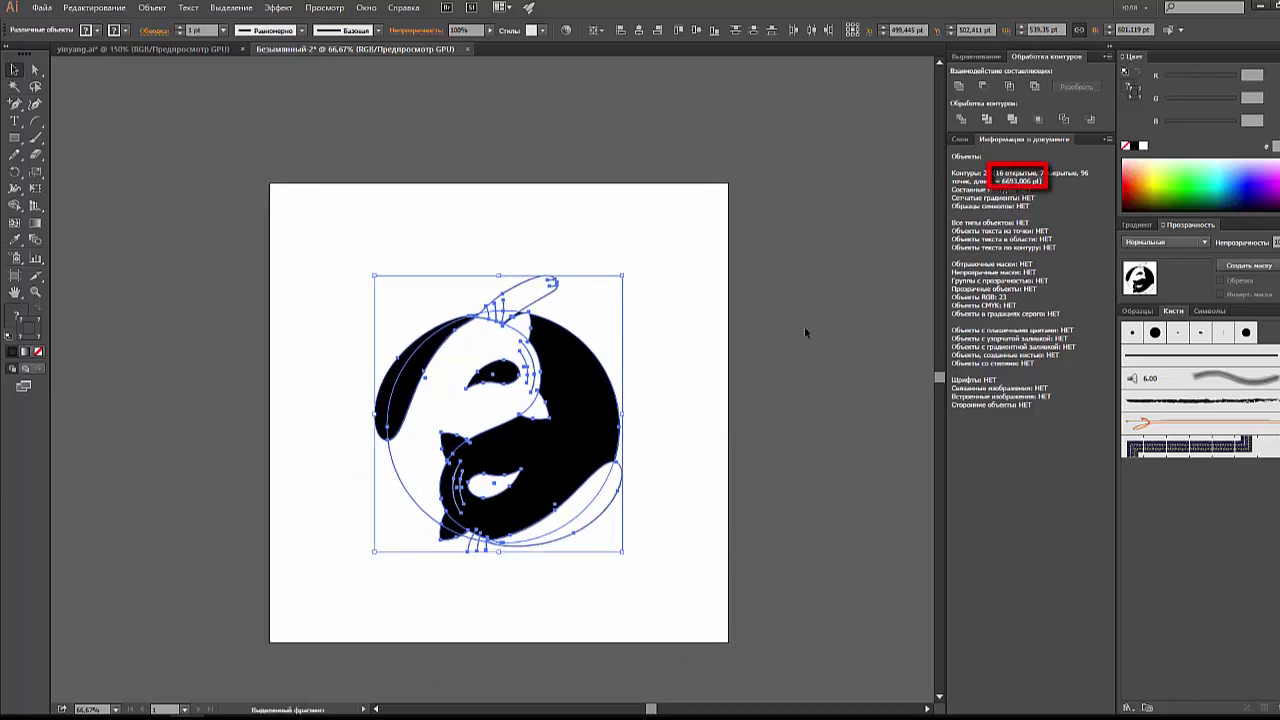
left_click(689, 391)
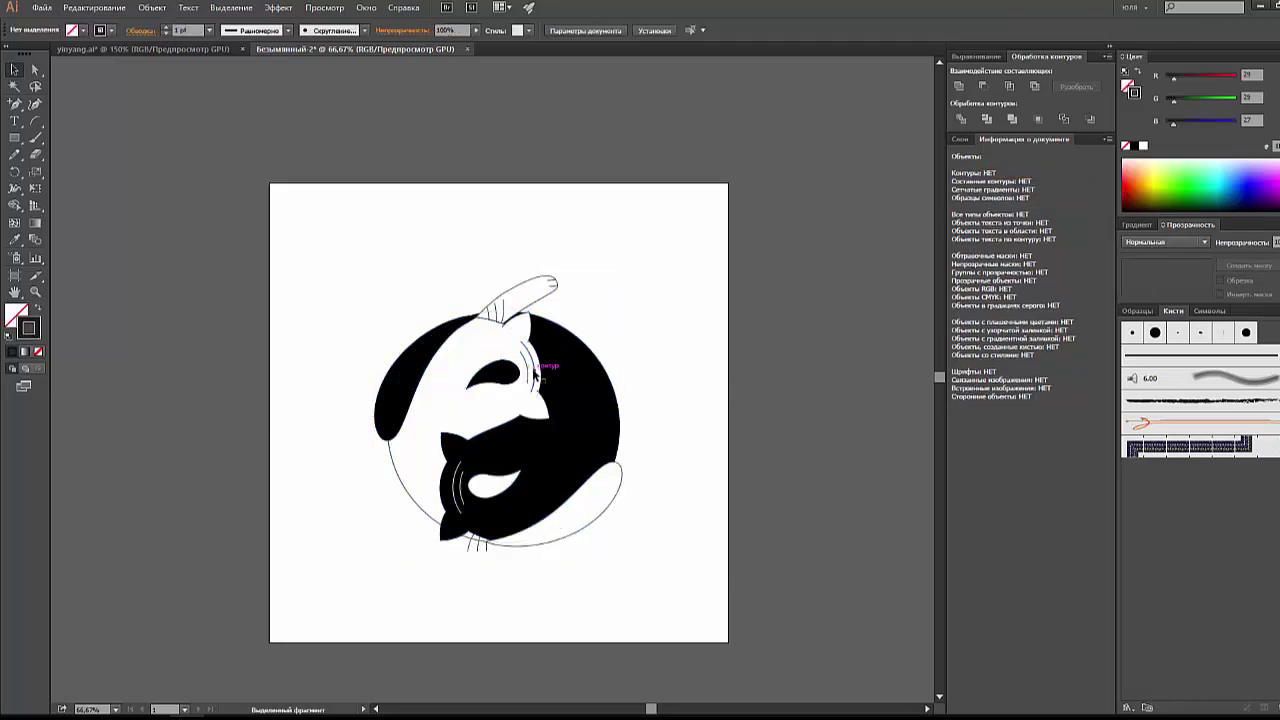
Step: Zoom in and give the pair of long test curves a green stroke
mouse_move(540, 372)
left_mouse_down()
mouse_move(232, 250)
mouse_move(294, 216)
left_mouse_up()
key("z")
left_click(363, 332)
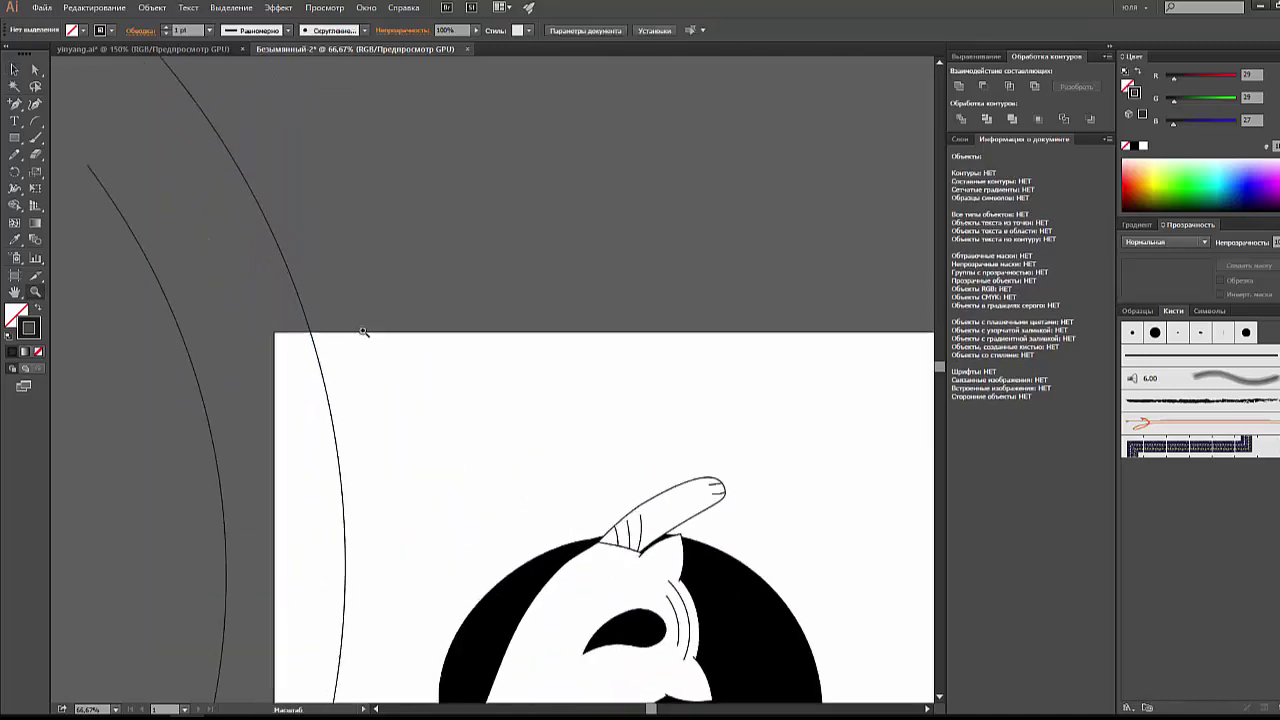
scroll(268, 294, "up", 4)
left_click(16, 70)
left_click(456, 302)
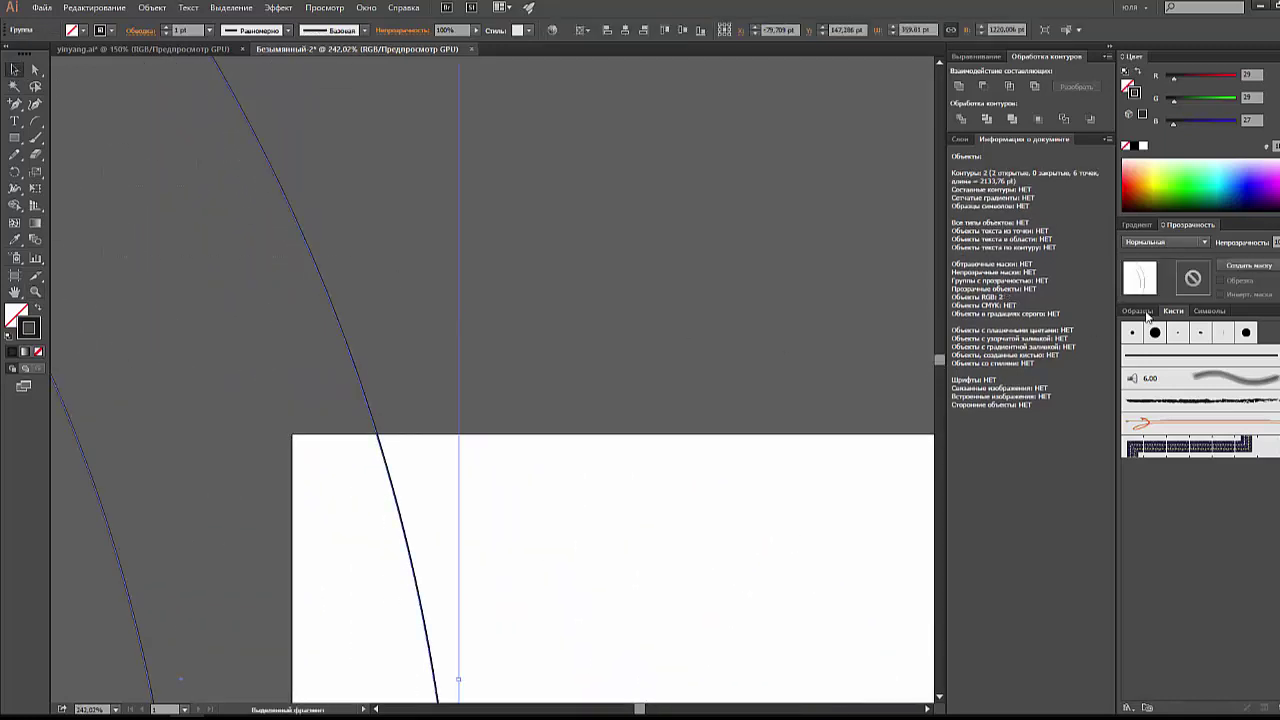
left_click(1212, 198)
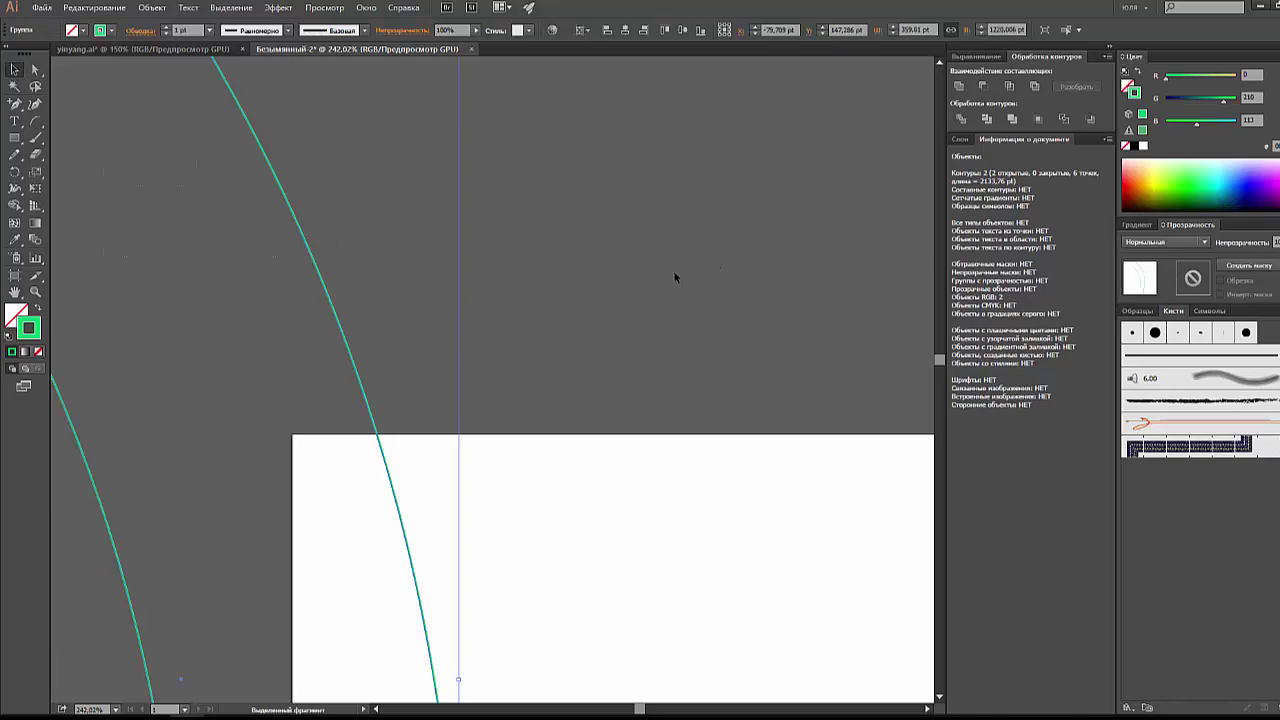
left_click(390, 342)
key("ctrl+a")
Step: Expand the green curves' fill and stroke into filled shapes and zoom in to inspect them
left_click(16, 318)
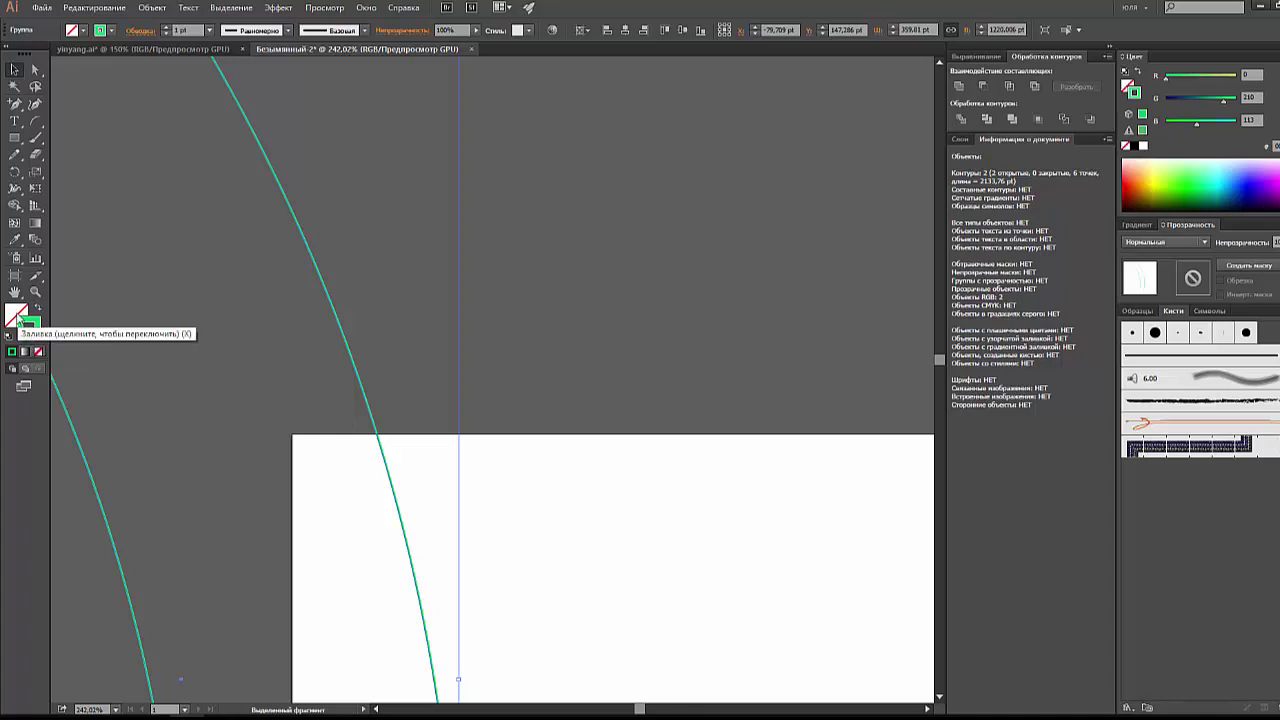
left_click(152, 8)
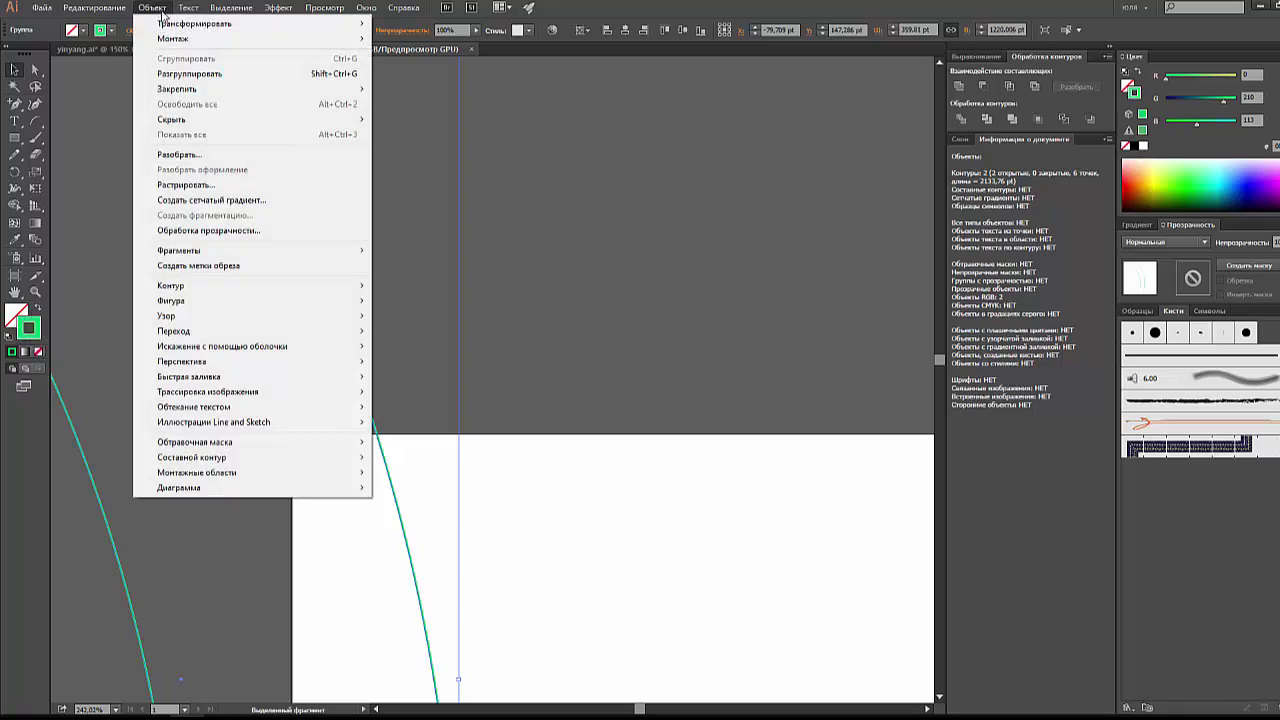
left_click(193, 152)
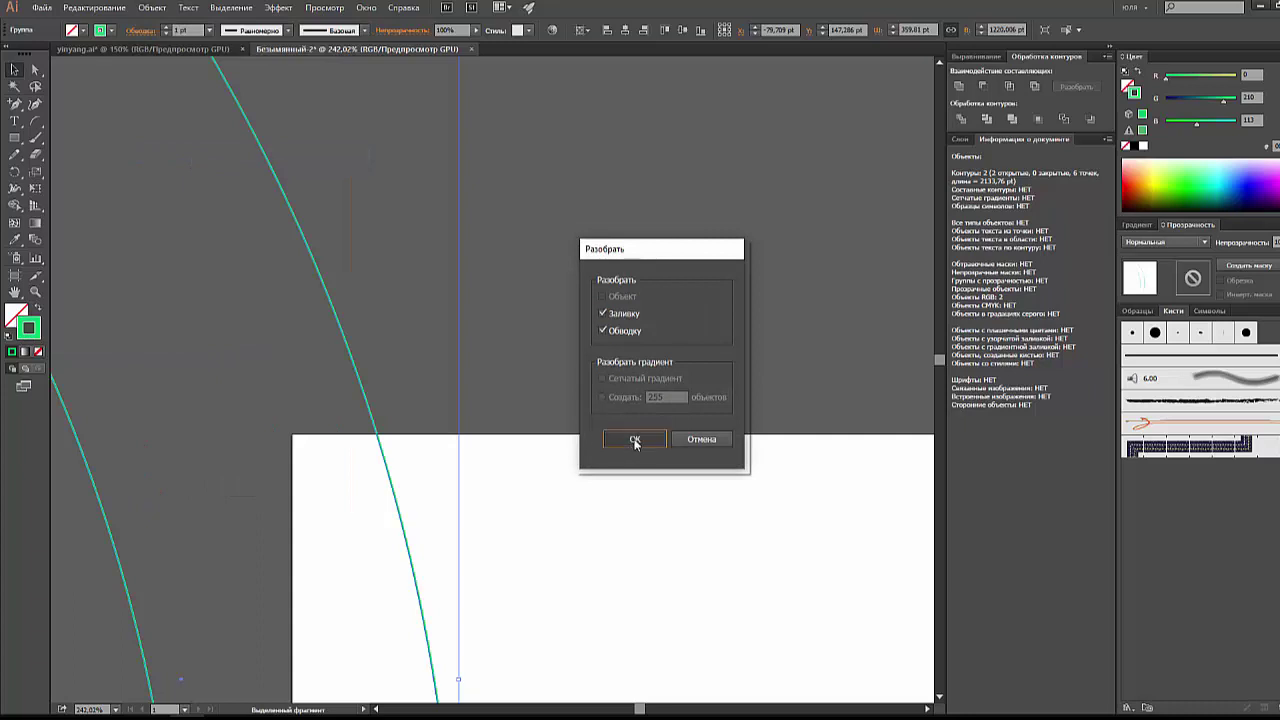
left_click(635, 441)
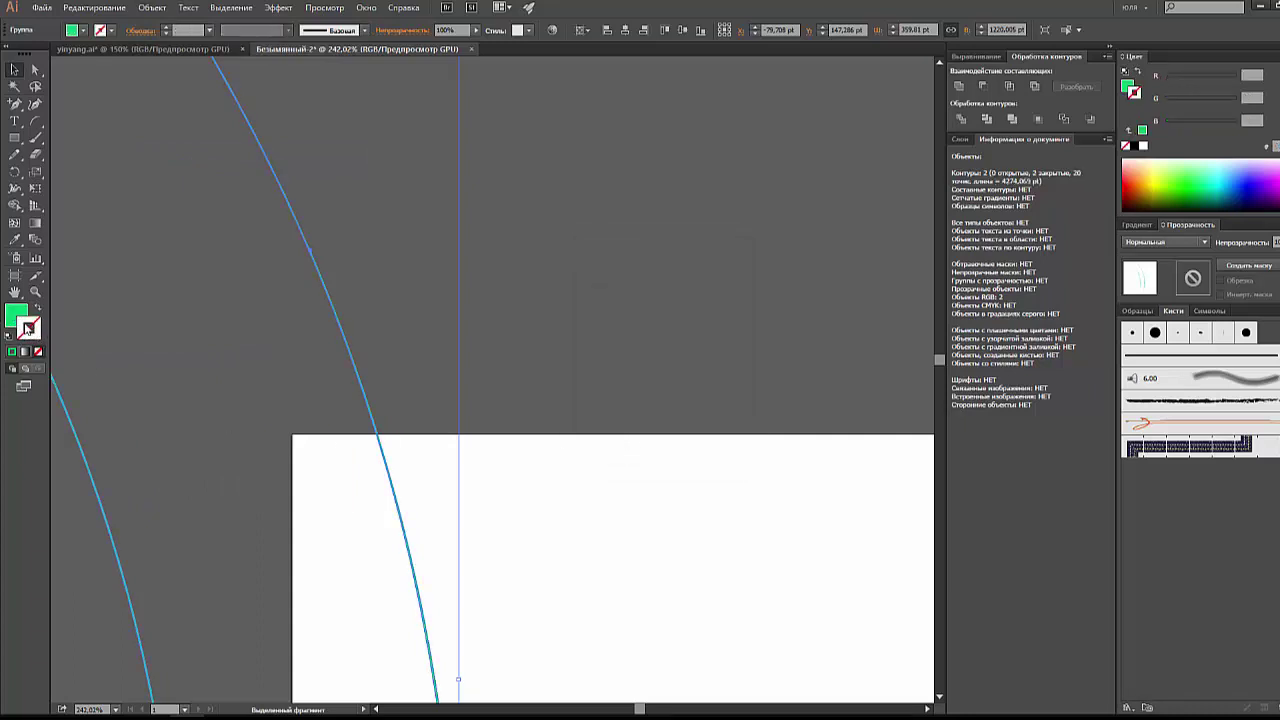
left_click(14, 318)
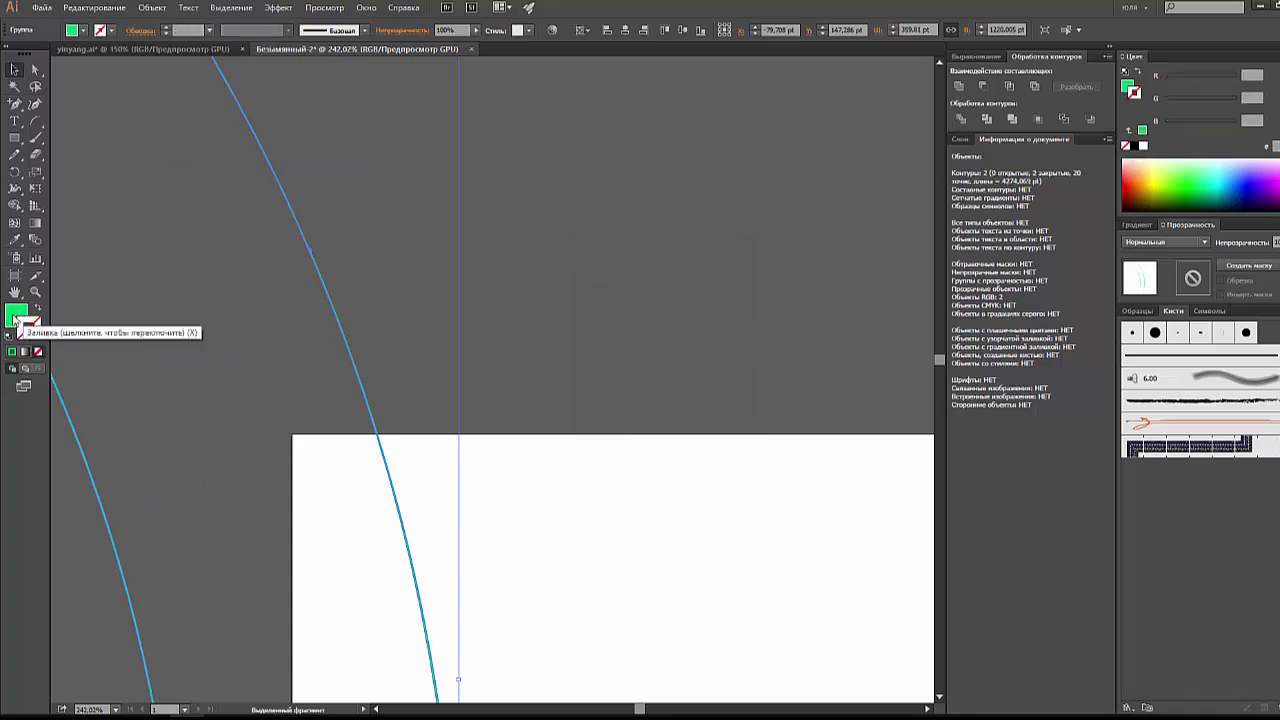
left_click(311, 338)
key("z")
mouse_move(334, 323)
left_mouse_down()
mouse_move(432, 423)
mouse_move(640, 500)
mouse_move(494, 508)
mouse_move(408, 374)
mouse_move(483, 482)
mouse_move(580, 334)
mouse_move(511, 320)
mouse_move(490, 283)
left_mouse_up()
key("ctrl+1")
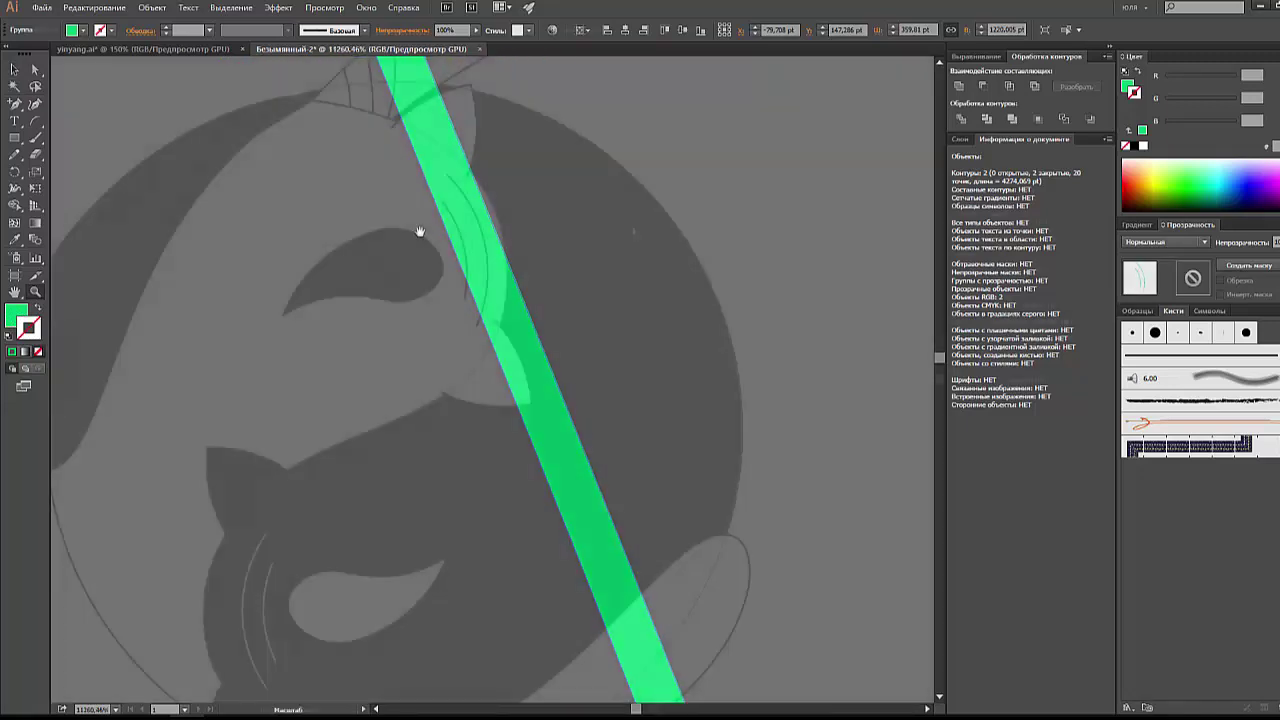
key("Delete")
Step: Select all the cat artwork and expand it with both Fill and Stroke checked
key("ctrl+a")
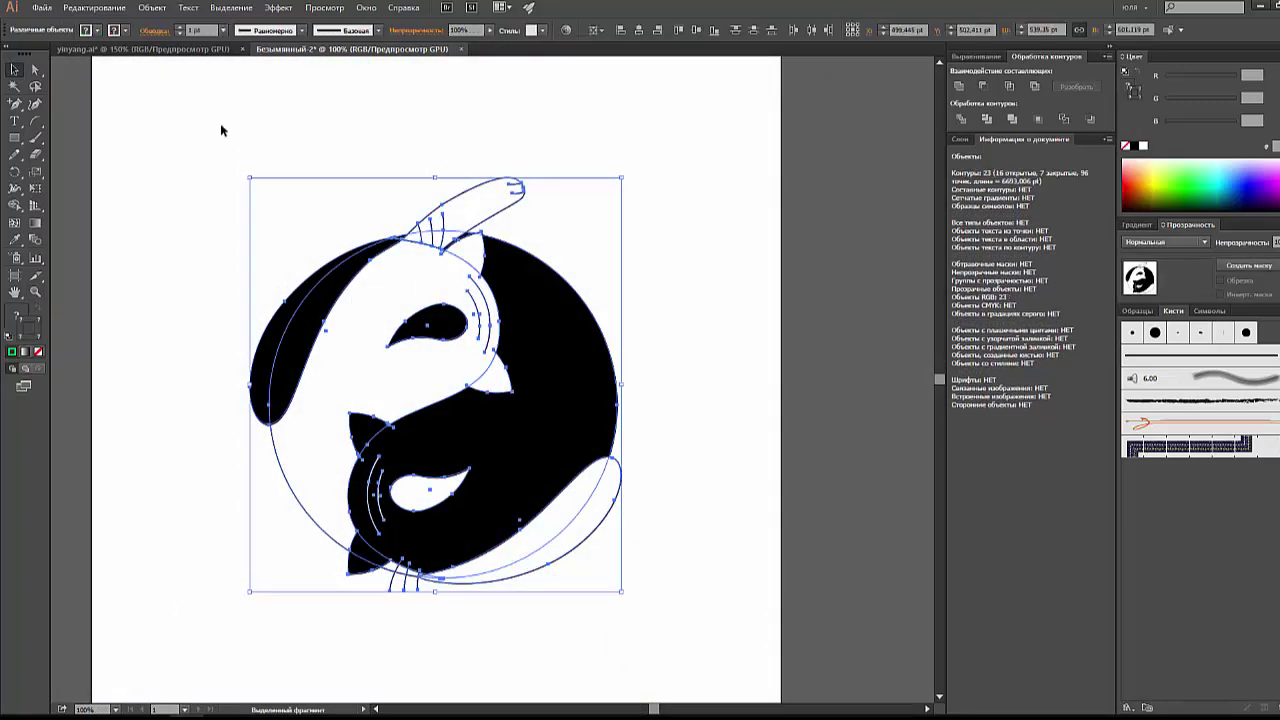
left_click(152, 7)
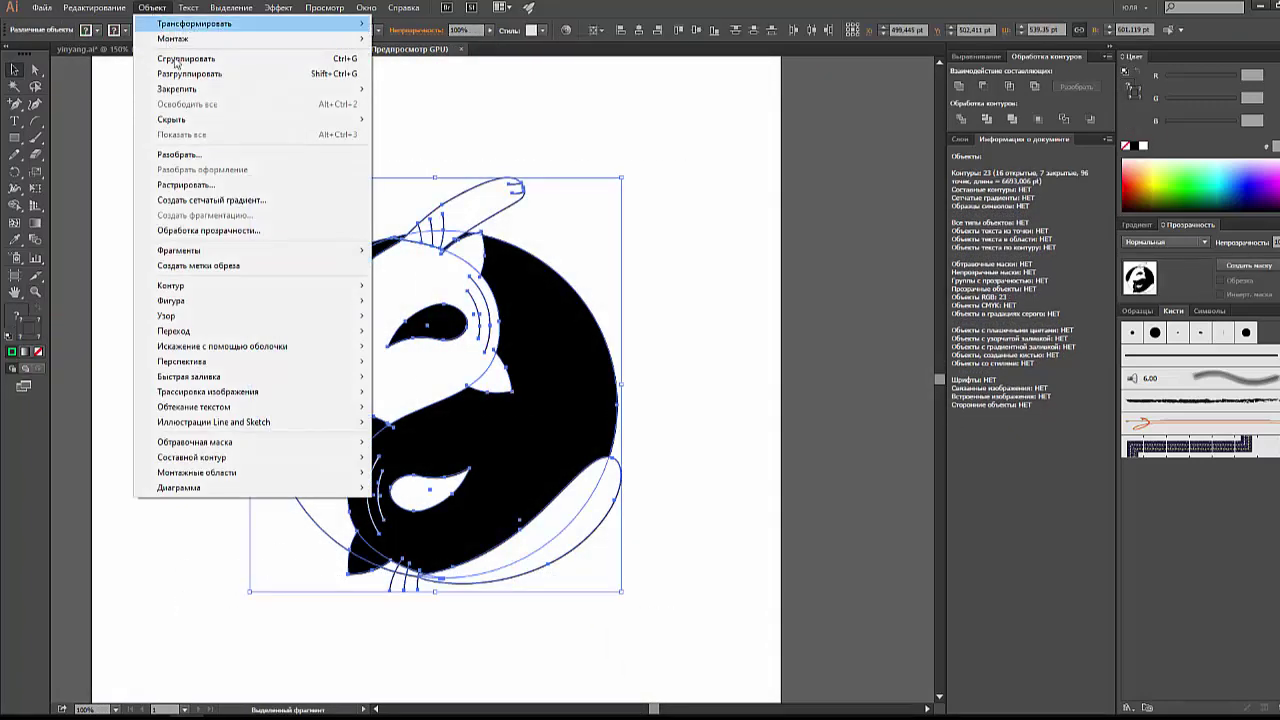
left_click(183, 156)
left_click(647, 440)
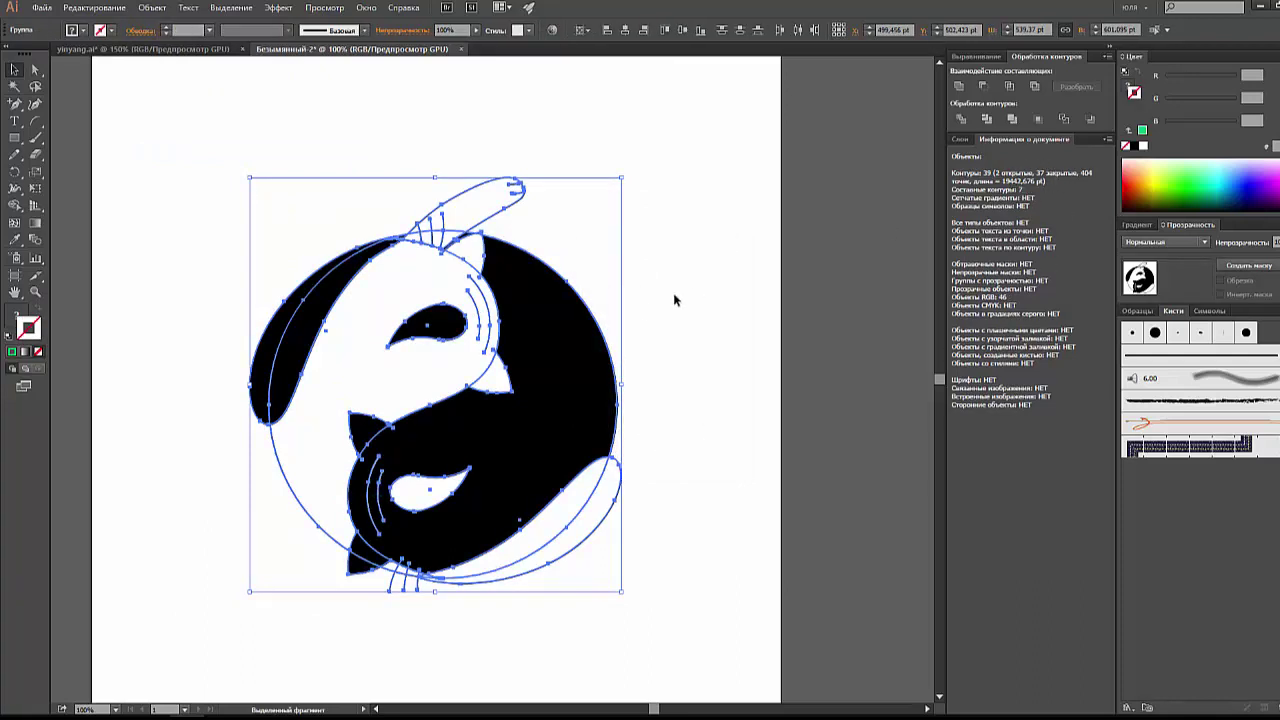
left_click(650, 305)
Step: Zoom in on the whiskers, select the two whisker arcs, then zoom far into one tip
key("z")
left_click_drag(490, 300, 697, 400)
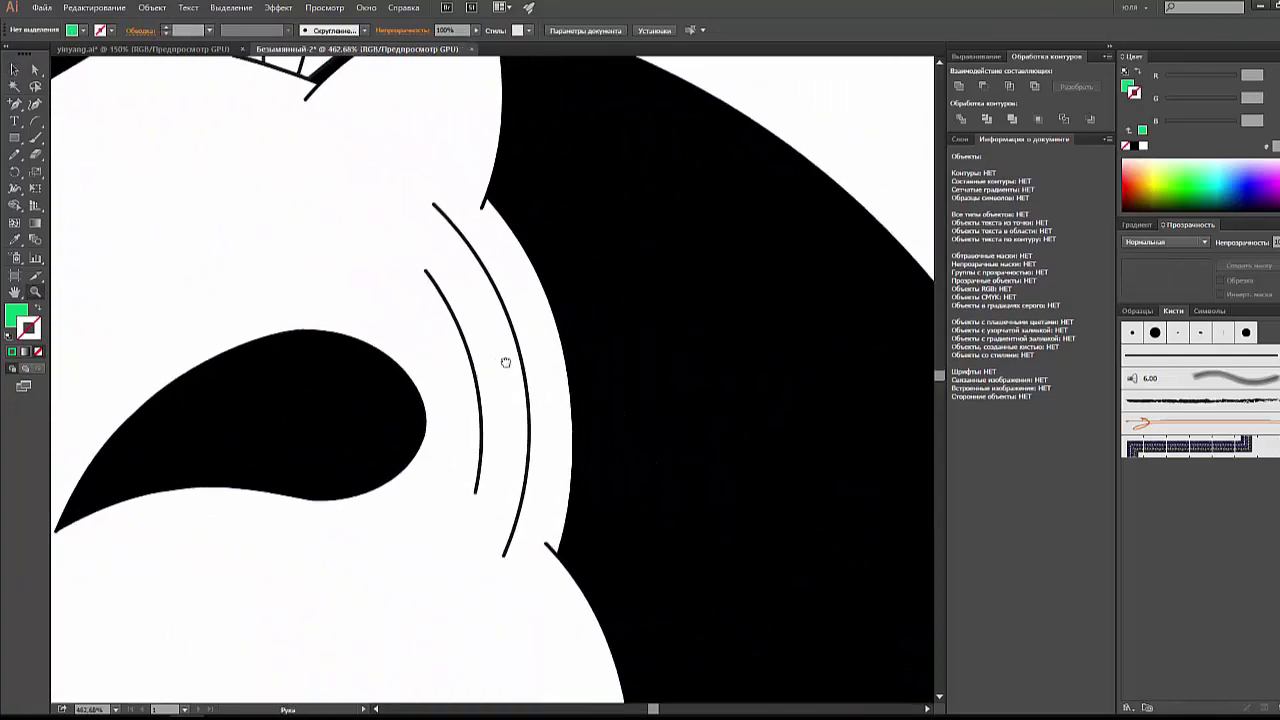
left_click_drag(506, 362, 451, 388)
key("v")
left_click(484, 455)
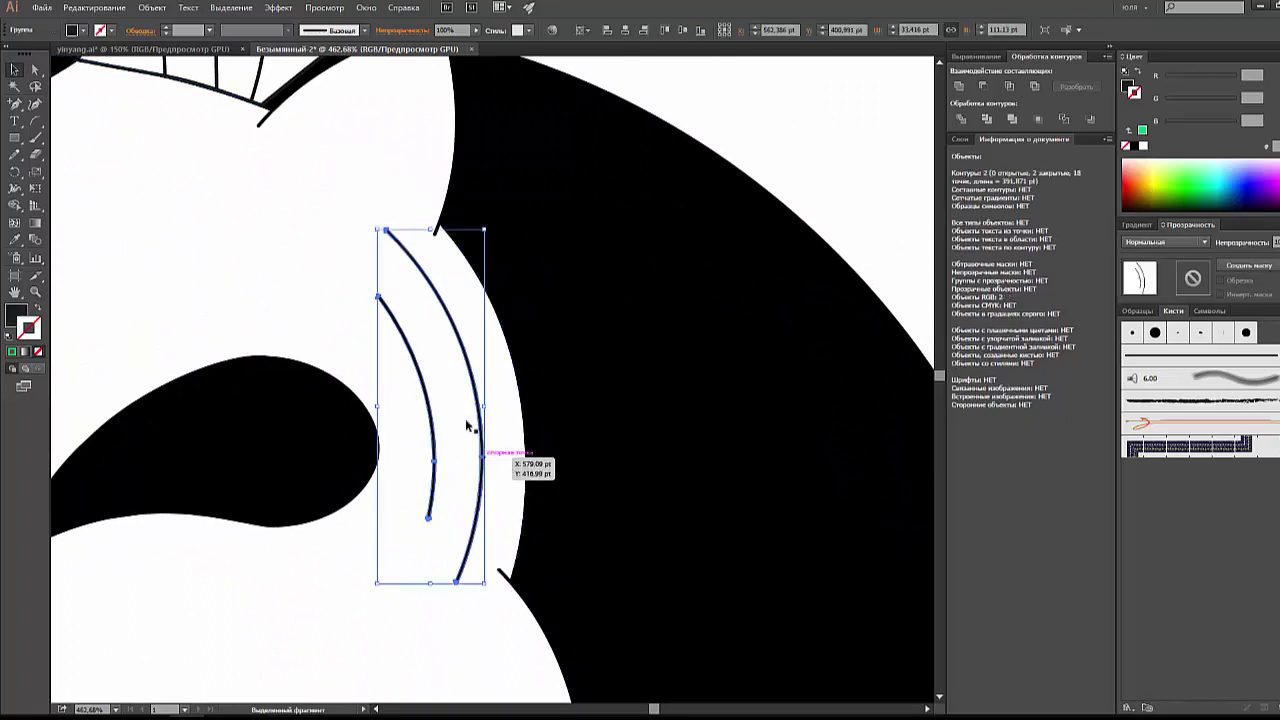
left_click(465, 425)
key("z")
left_click_drag(465, 425, 439, 277)
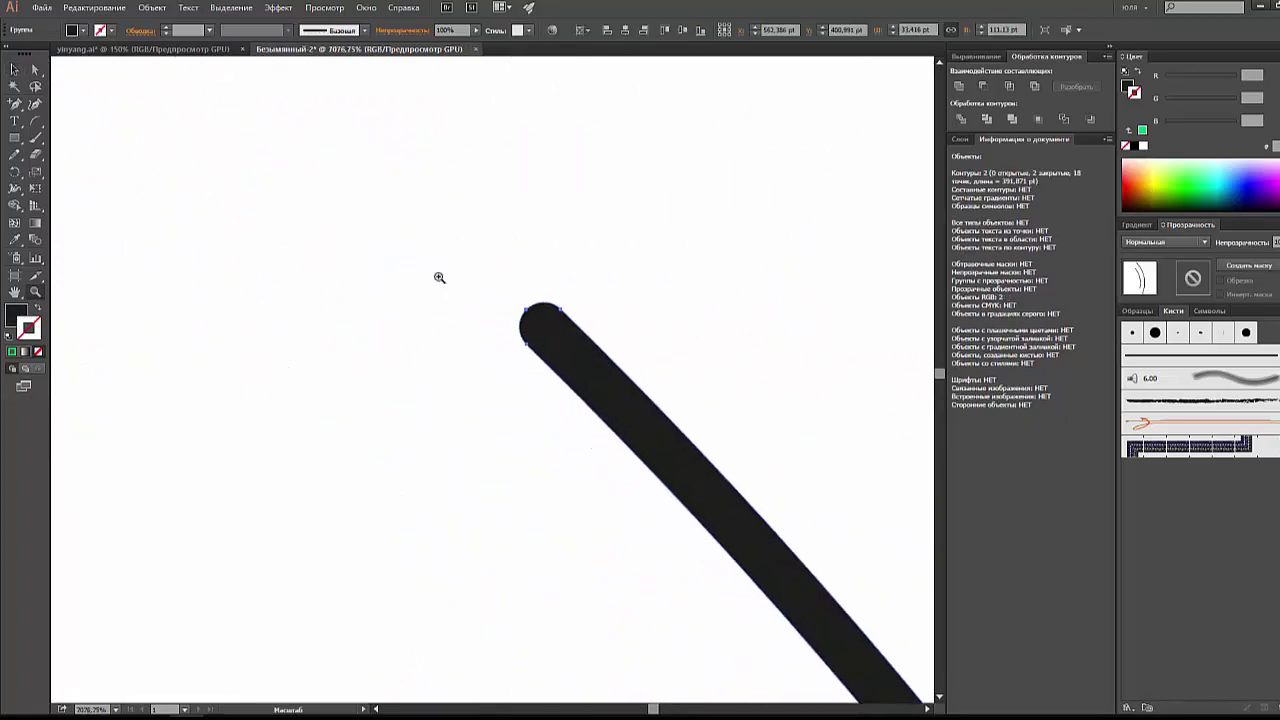
Step: Test the whisker path with a green fill and a nudge, undoing both
key("a")
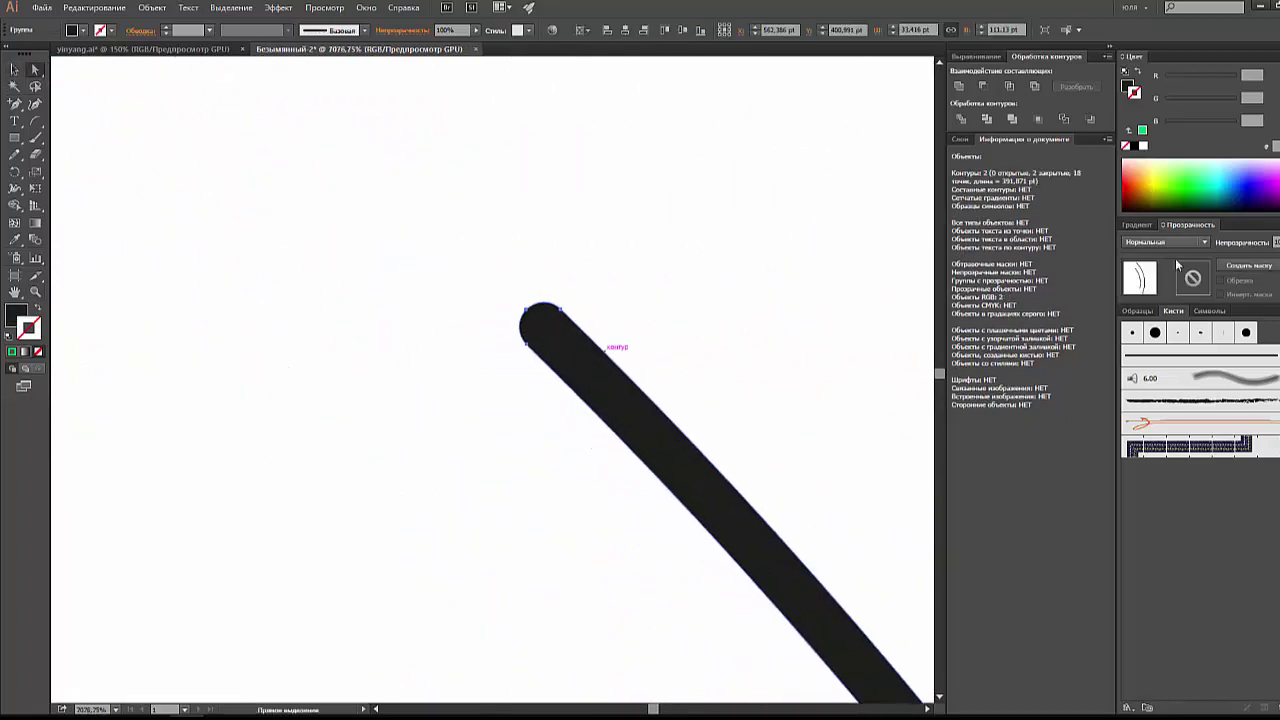
left_click(1143, 146)
left_click(1142, 130)
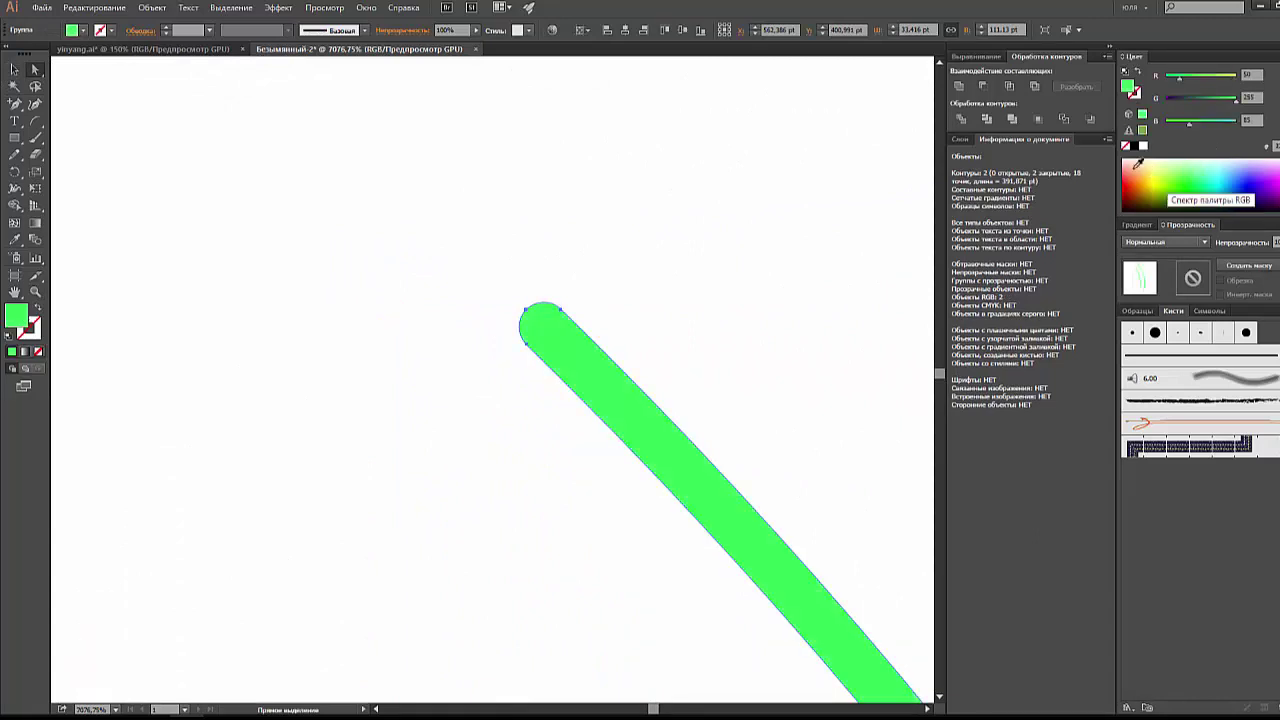
key("ctrl+z")
key("ctrl+z")
left_click(535, 345)
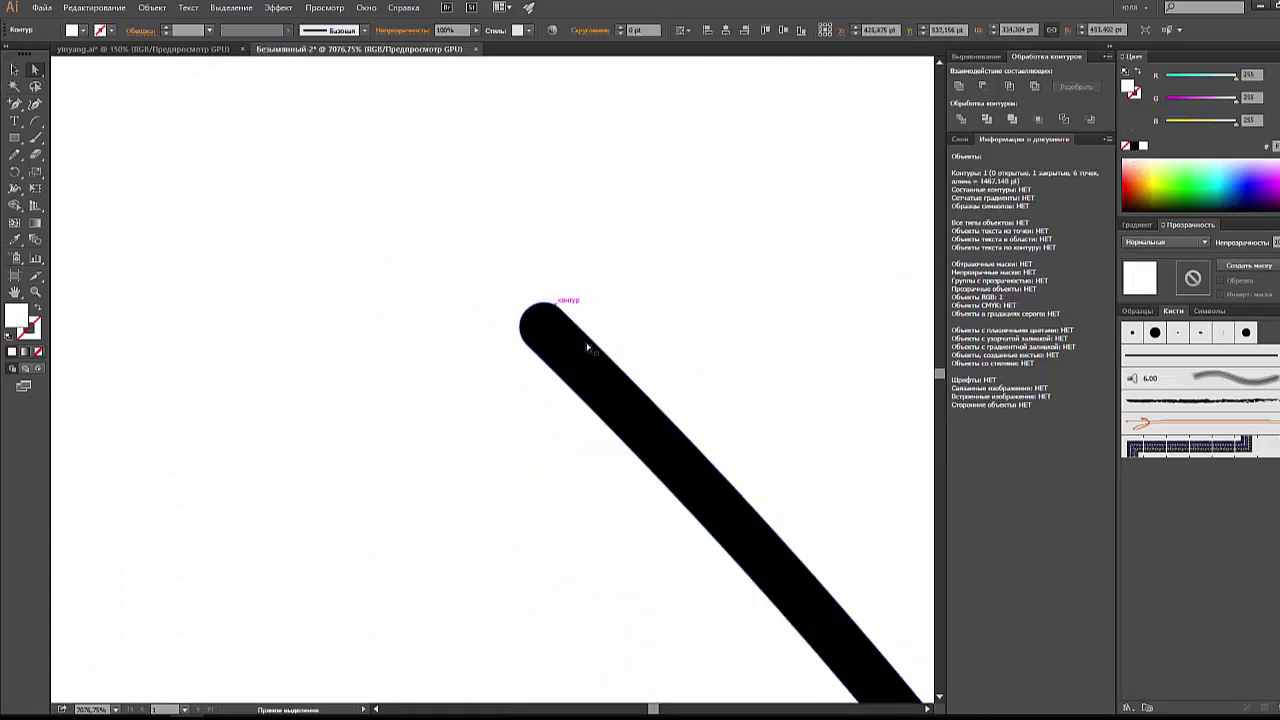
left_click_drag(509, 341, 600, 443)
key("ctrl+z")
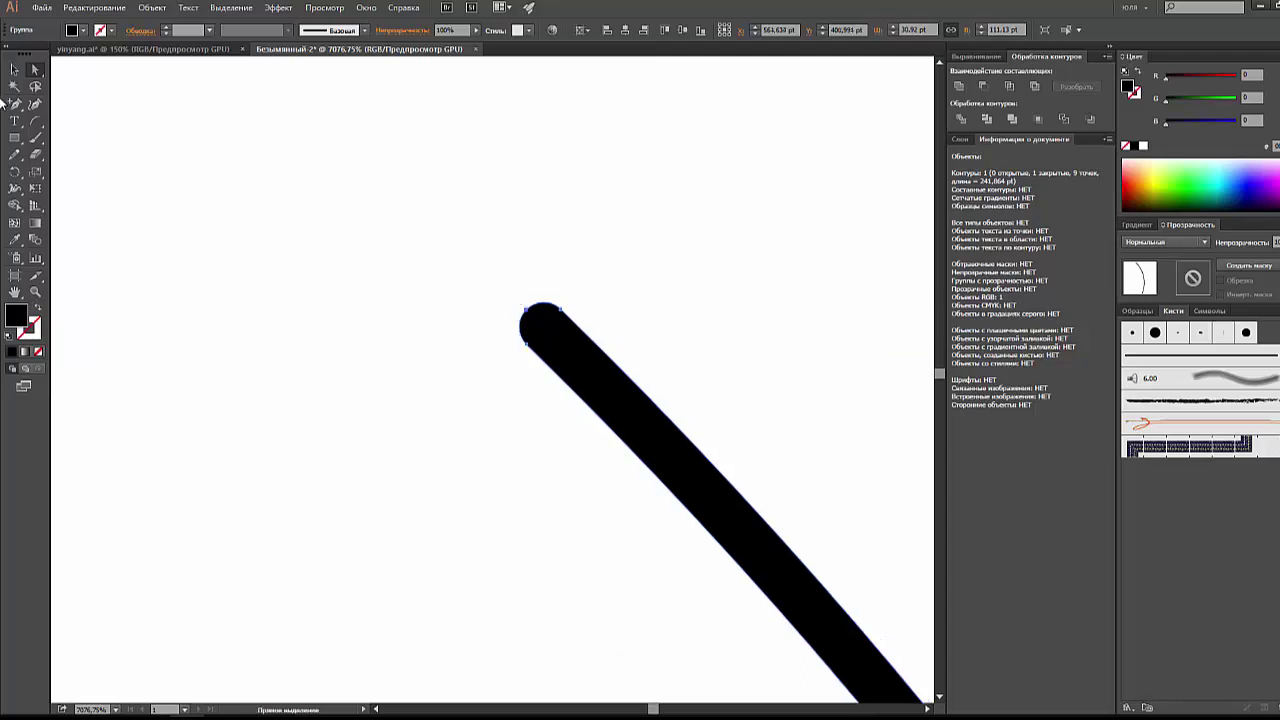
key("v")
scroll(168, 163, "down", 5)
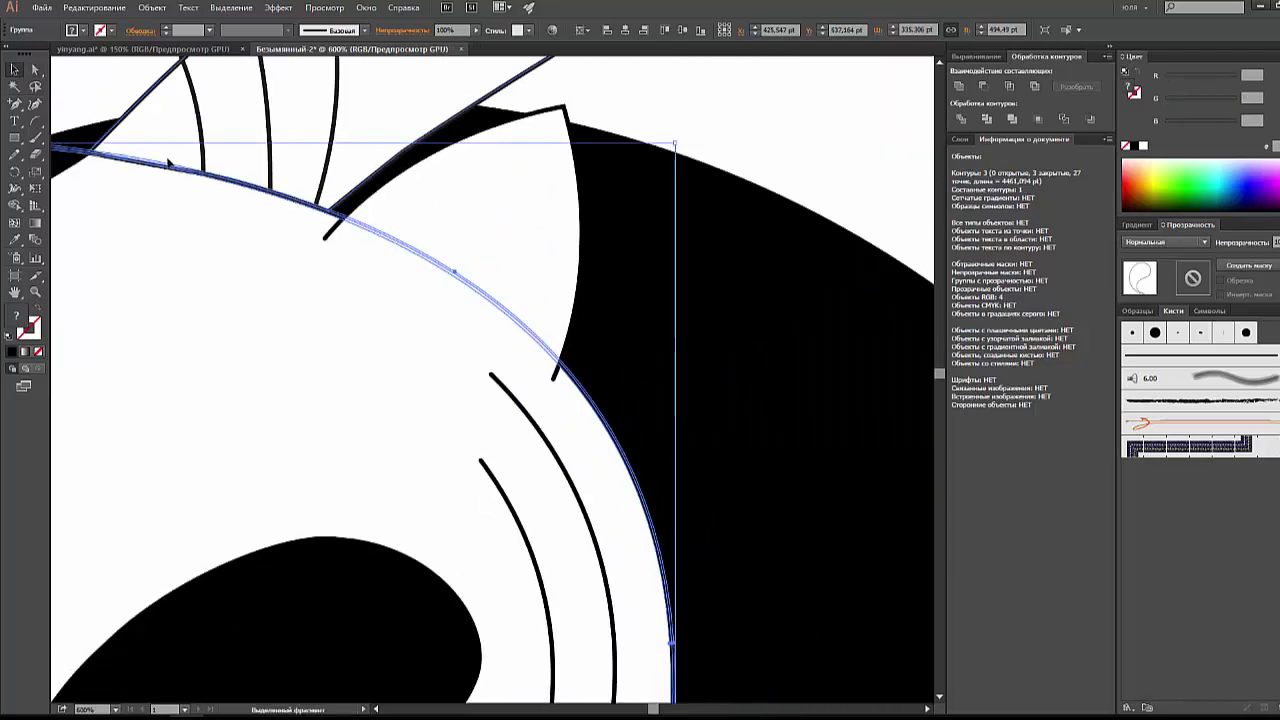
left_click(651, 121)
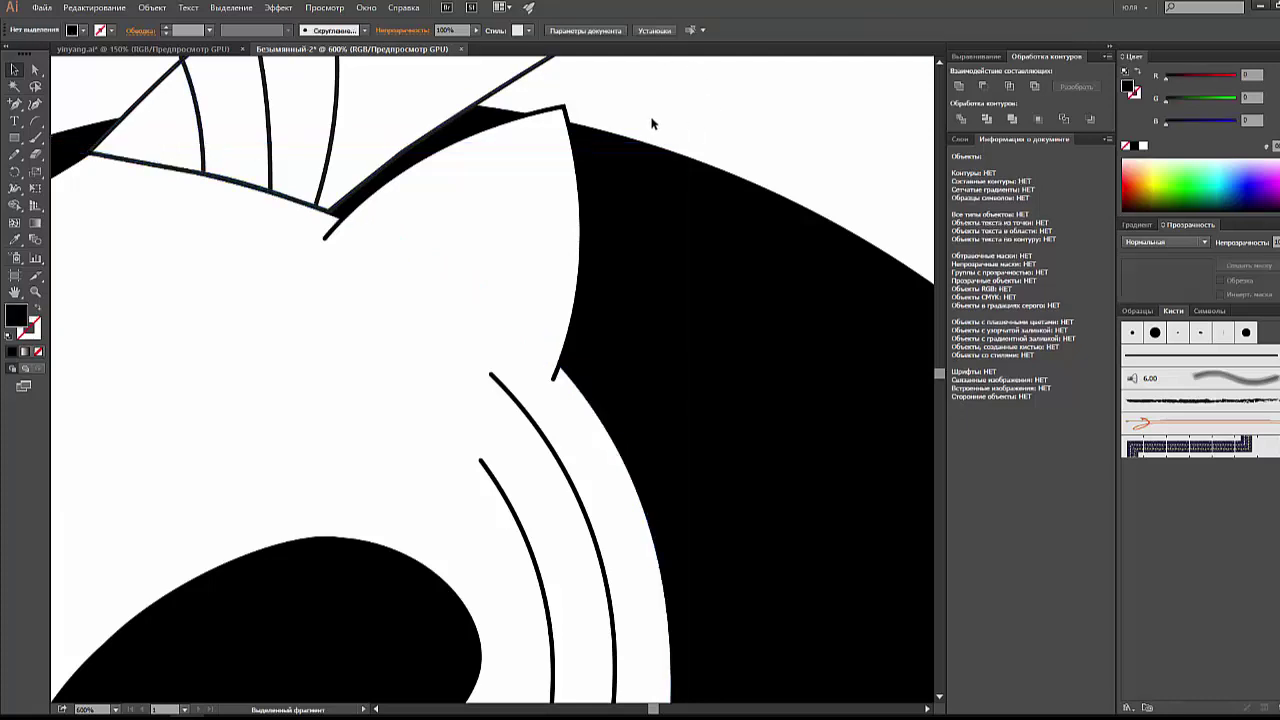
mouse_move(651, 121)
left_mouse_down()
mouse_move(702, 213)
mouse_move(803, 220)
left_mouse_up()
left_click(482, 320)
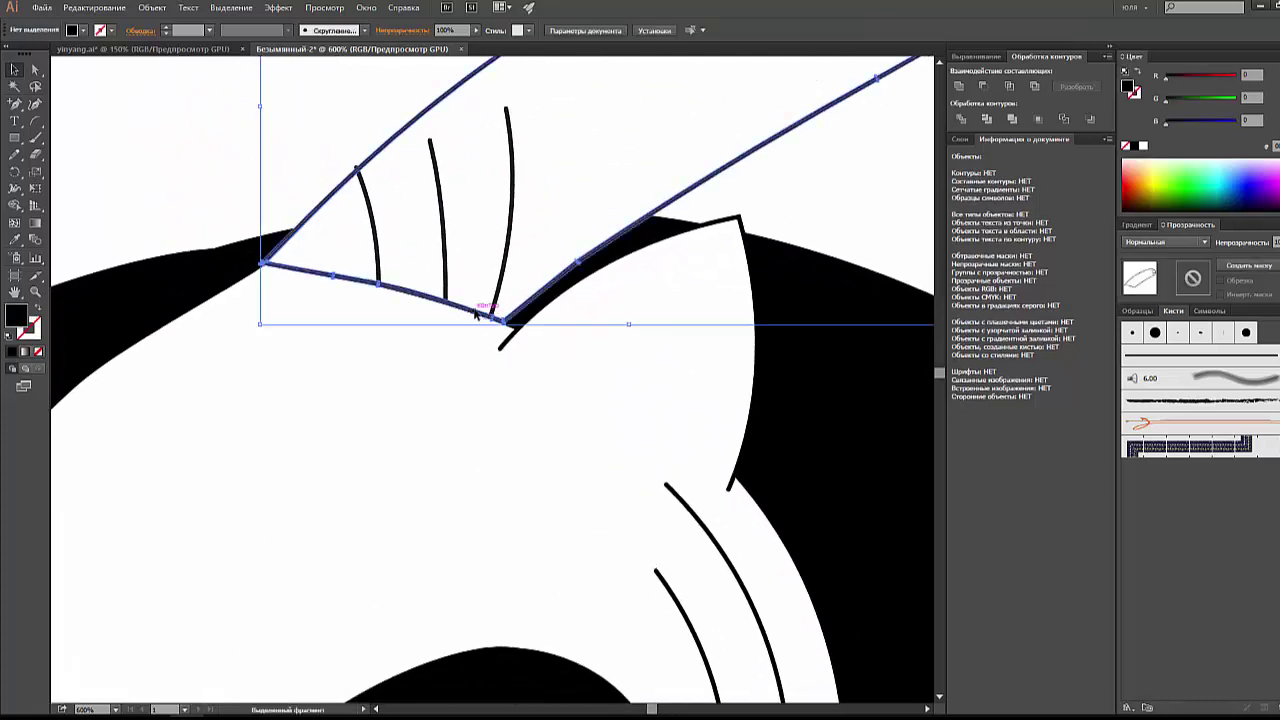
left_click(505, 345)
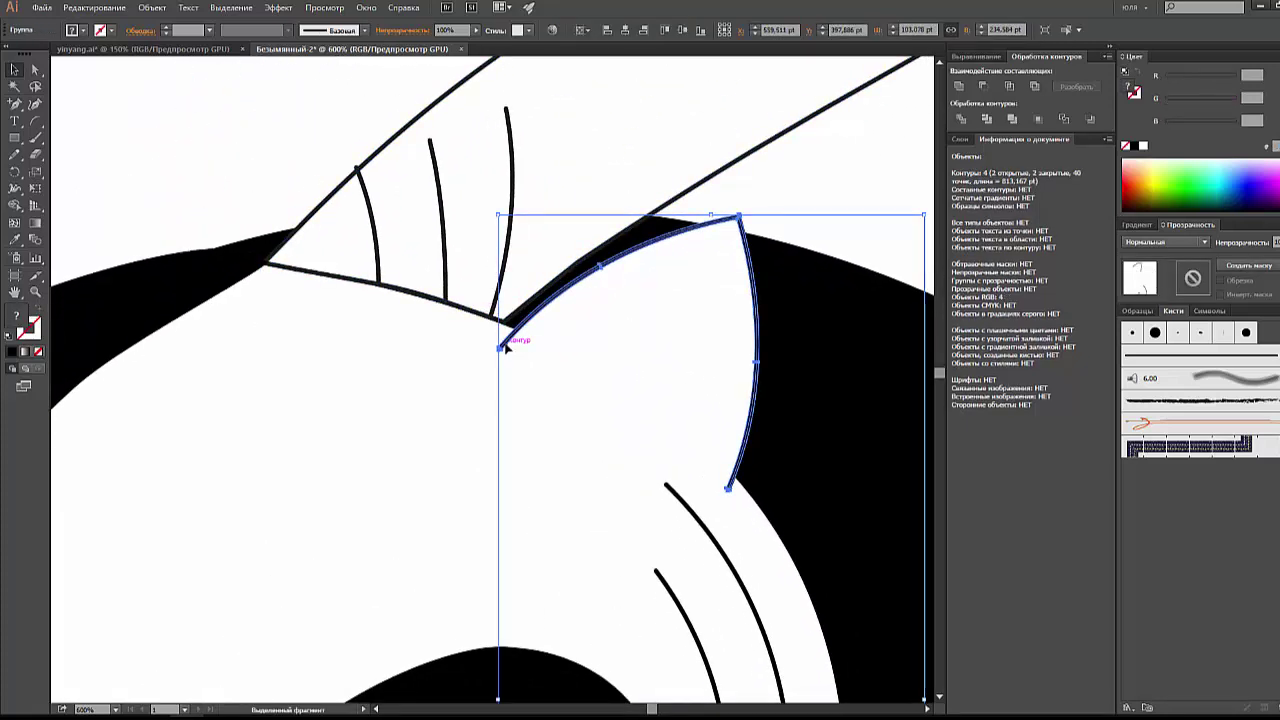
scroll(480, 400, "down", 5)
left_click(432, 342)
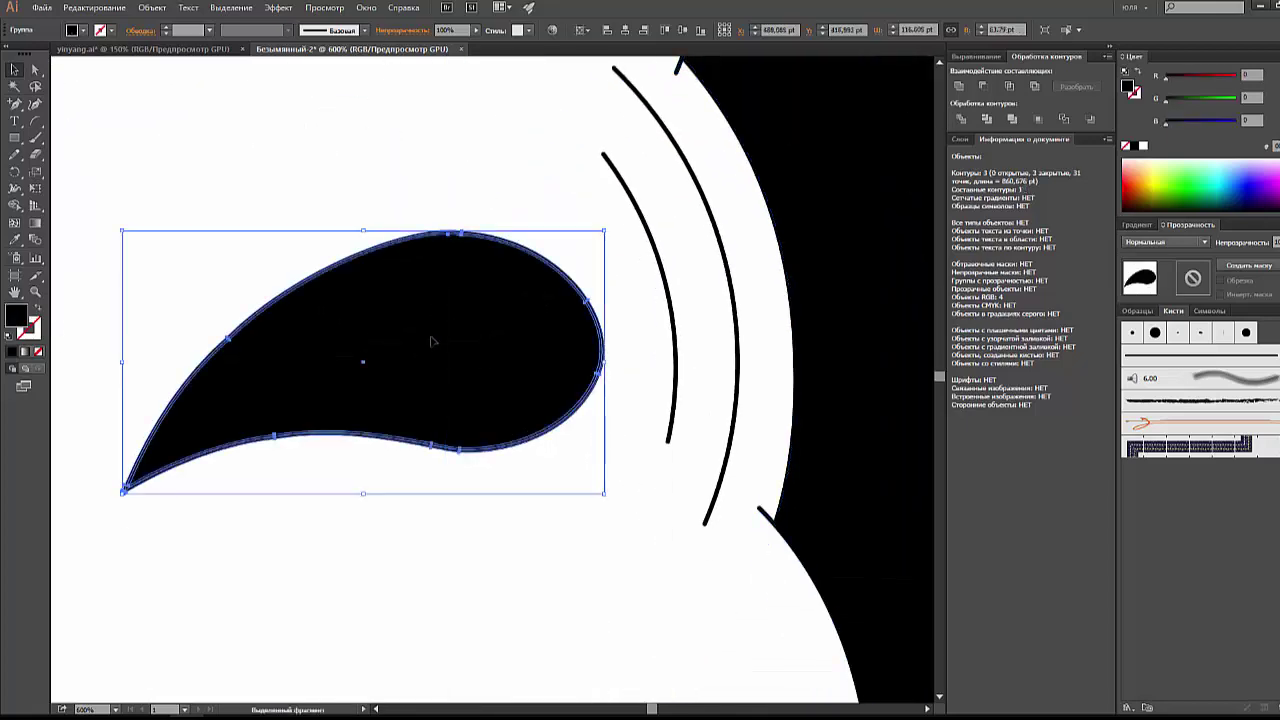
scroll(421, 350, "down", 1)
scroll(480, 260, "down", 1)
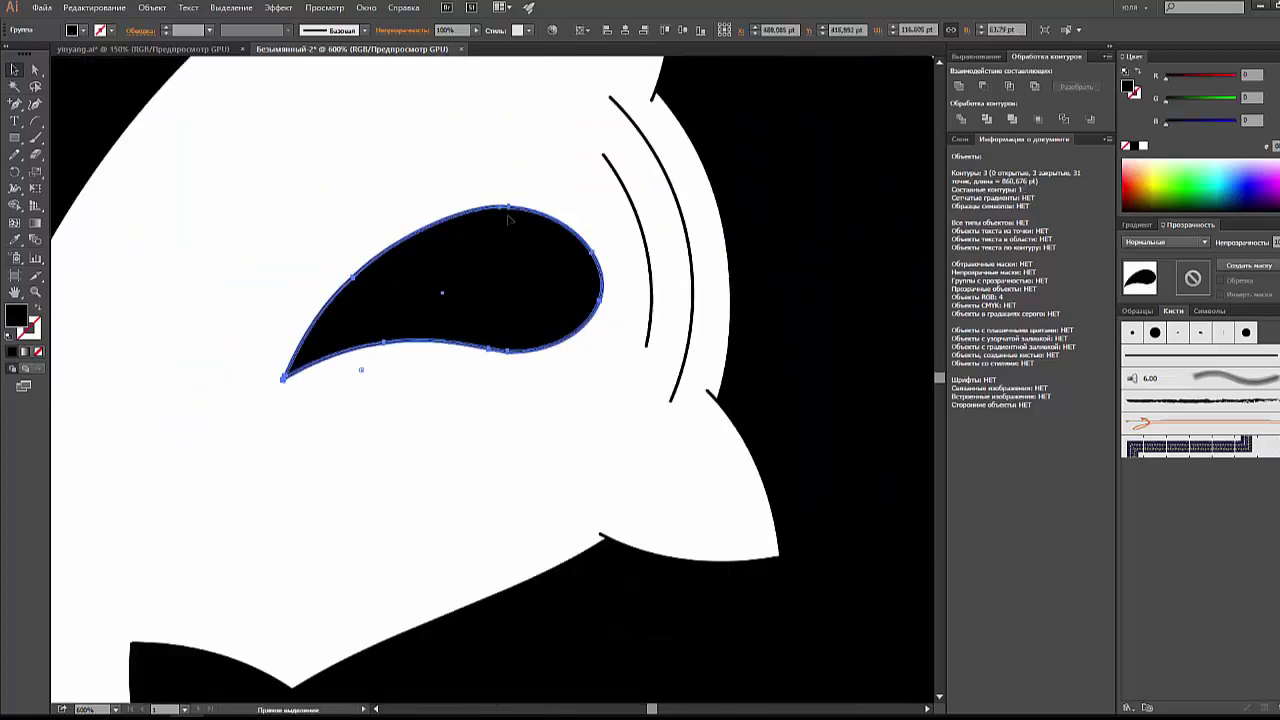
scroll(508, 220, "down", 2)
scroll(508, 220, "down", 2)
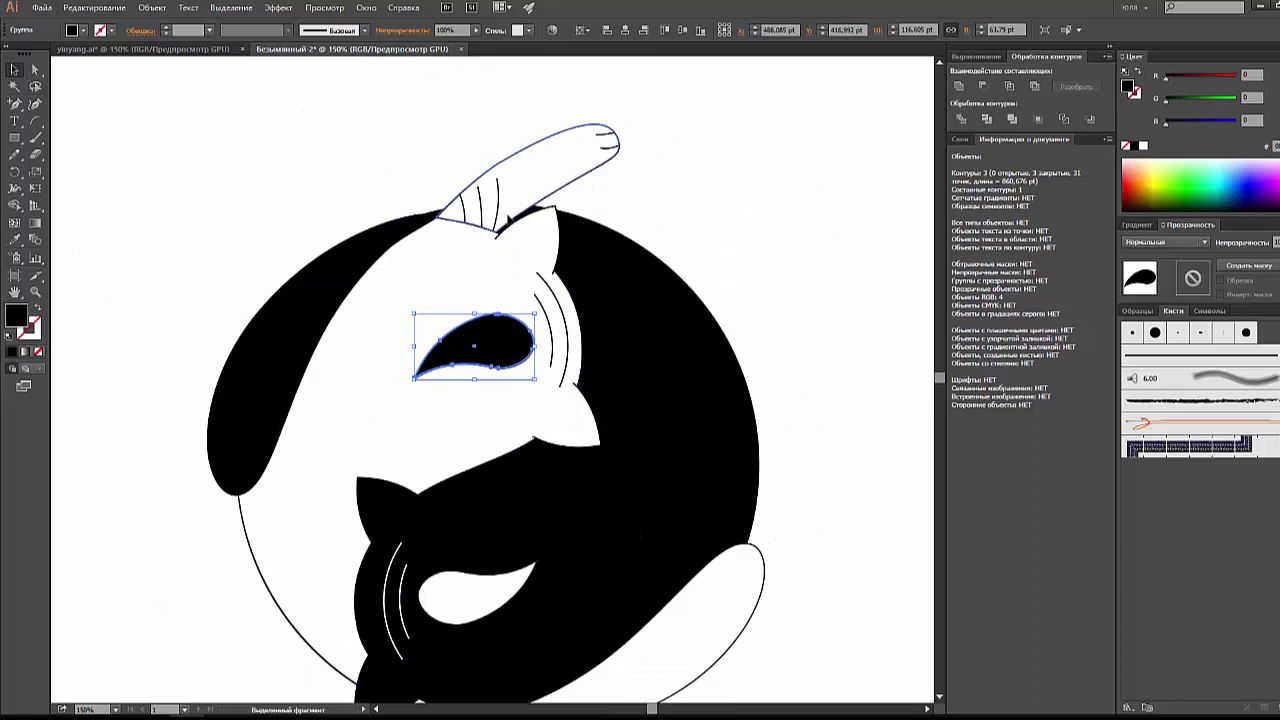
scroll(508, 219, "down", 1)
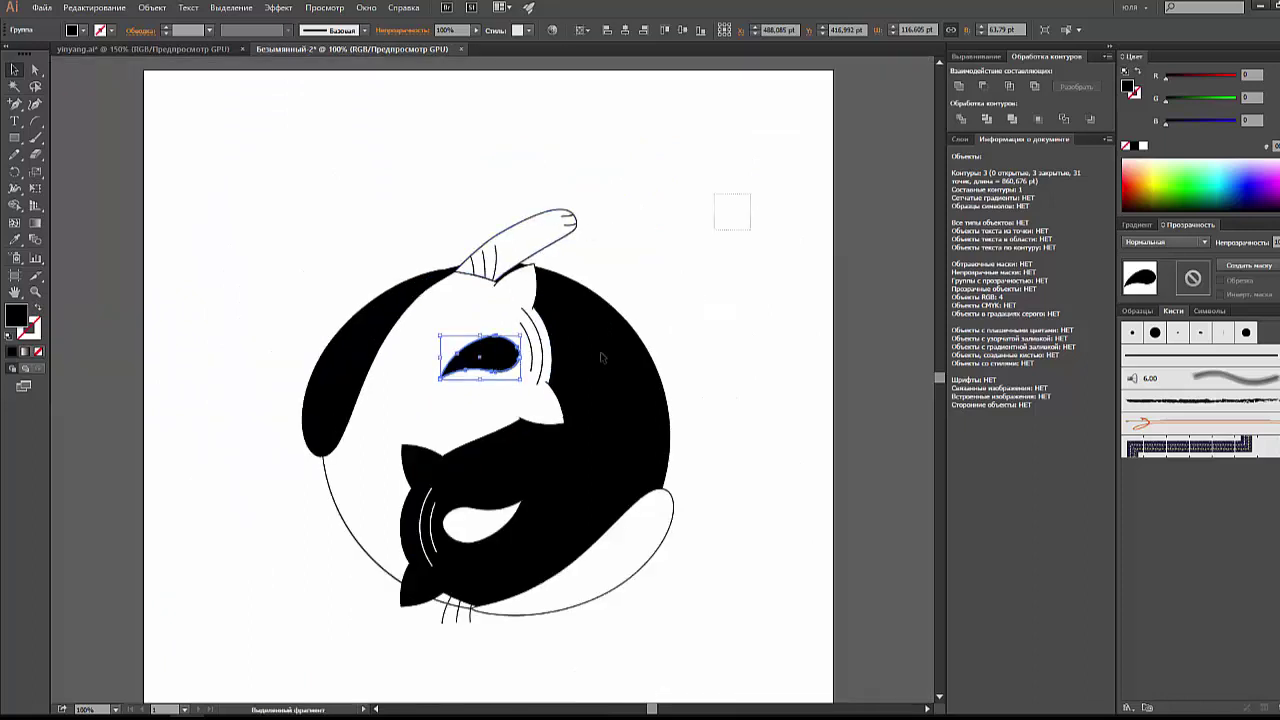
left_click_drag(750, 193, 267, 627)
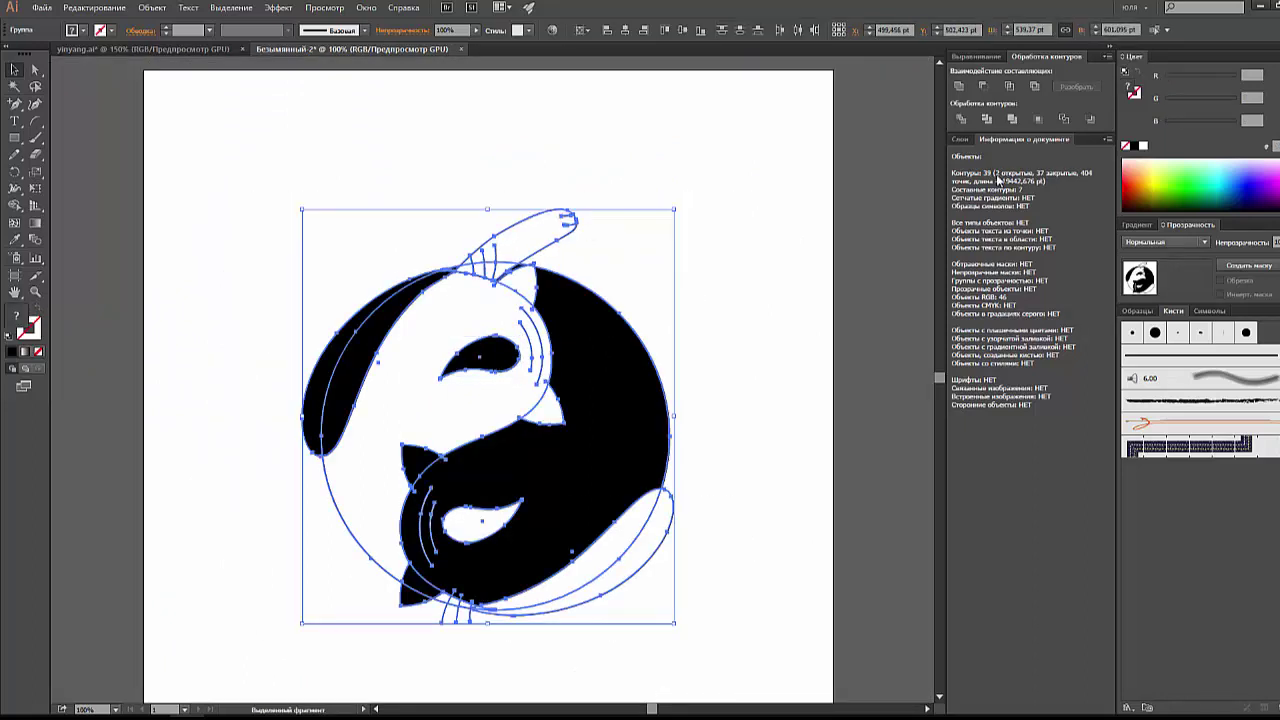
left_click(684, 238)
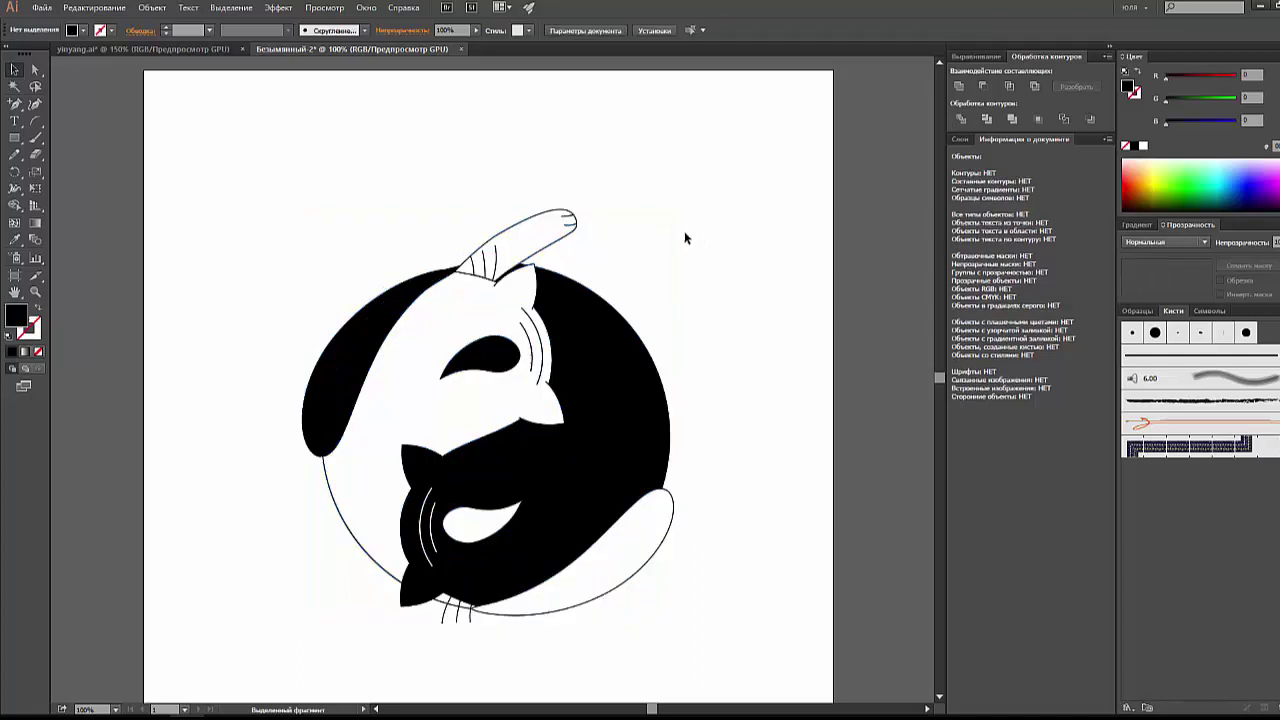
left_click(556, 238)
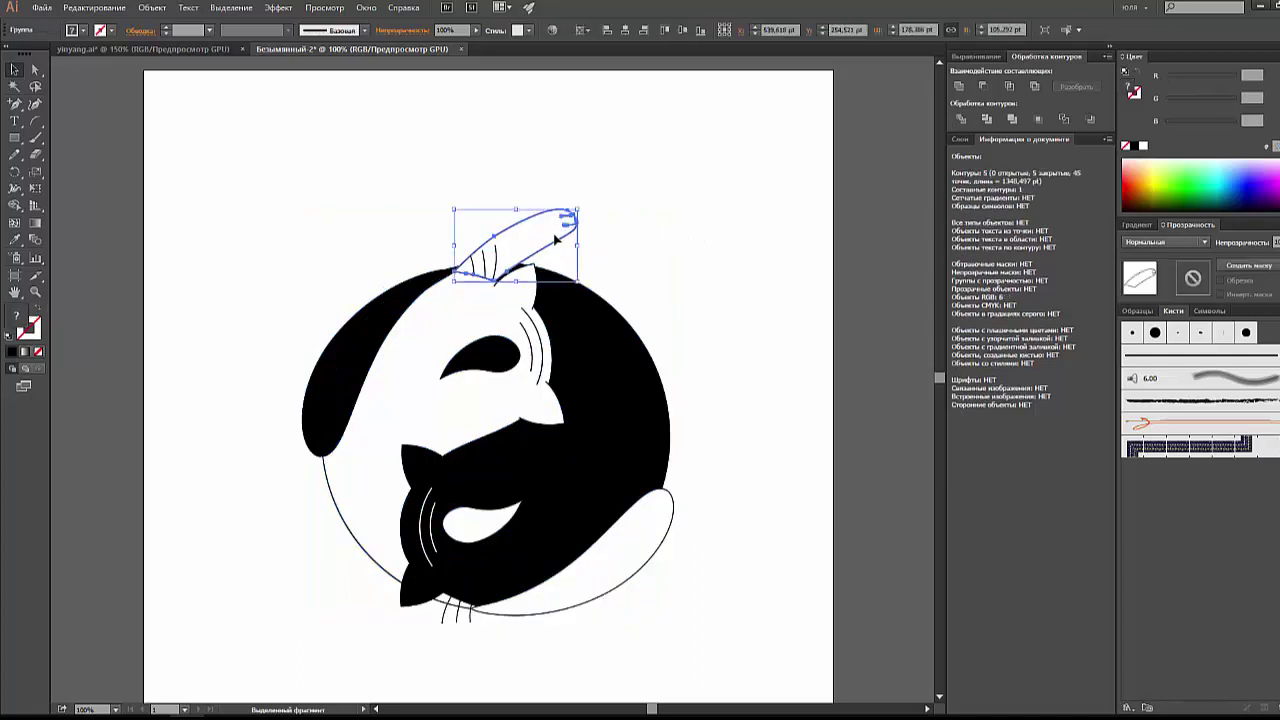
left_click(403, 306)
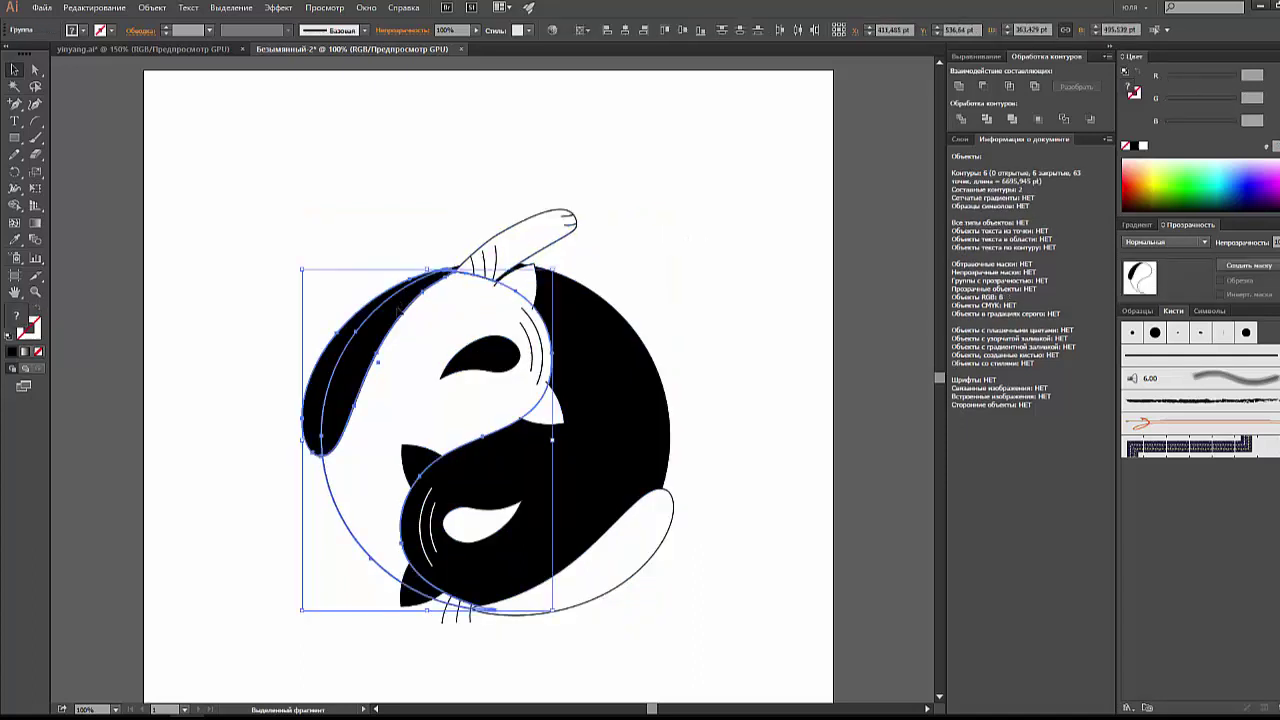
left_click(667, 490)
left_click(641, 398)
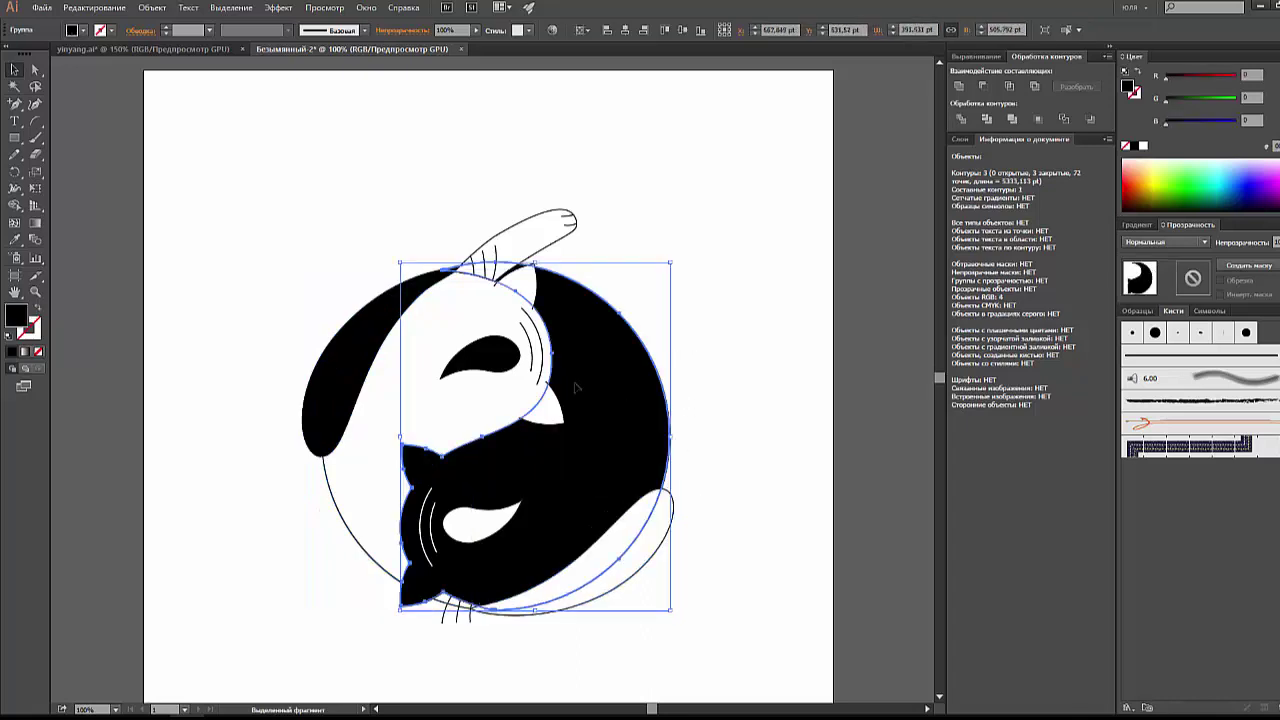
left_click(482, 362)
left_click(448, 520)
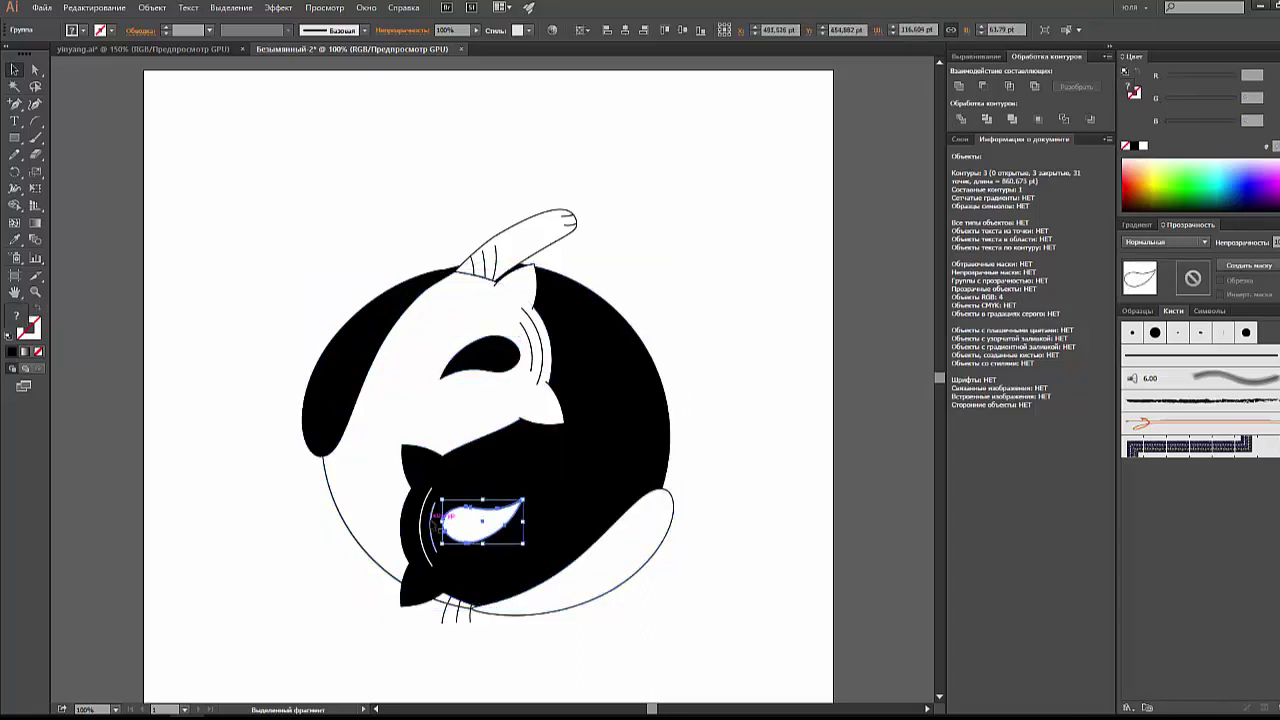
left_click(428, 516)
left_click(543, 360)
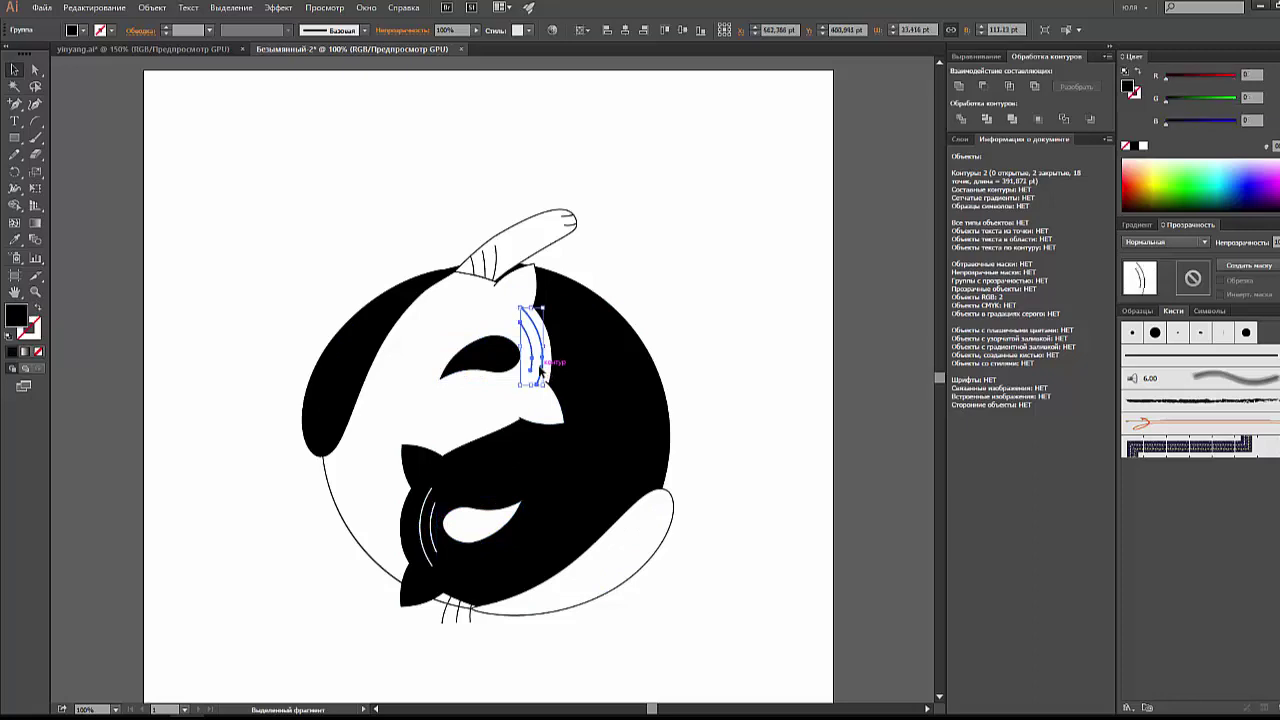
left_click(494, 408)
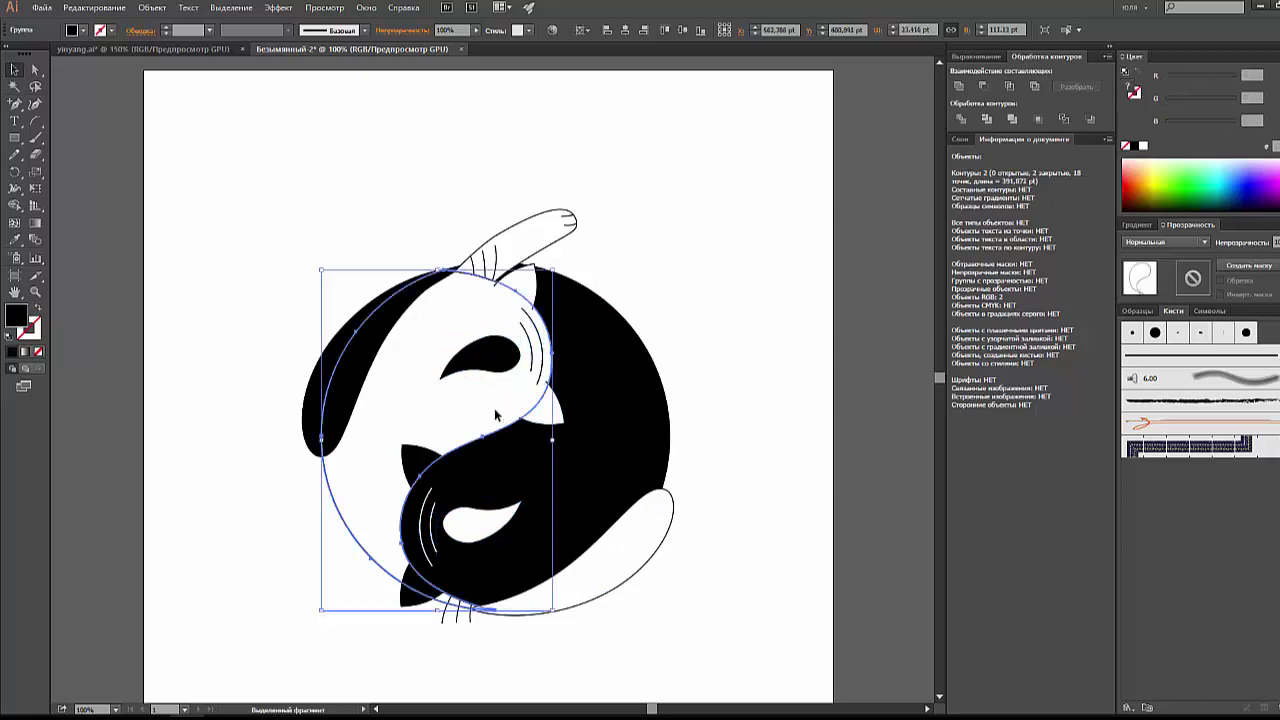
left_click(740, 305)
left_click_drag(702, 154, 308, 665)
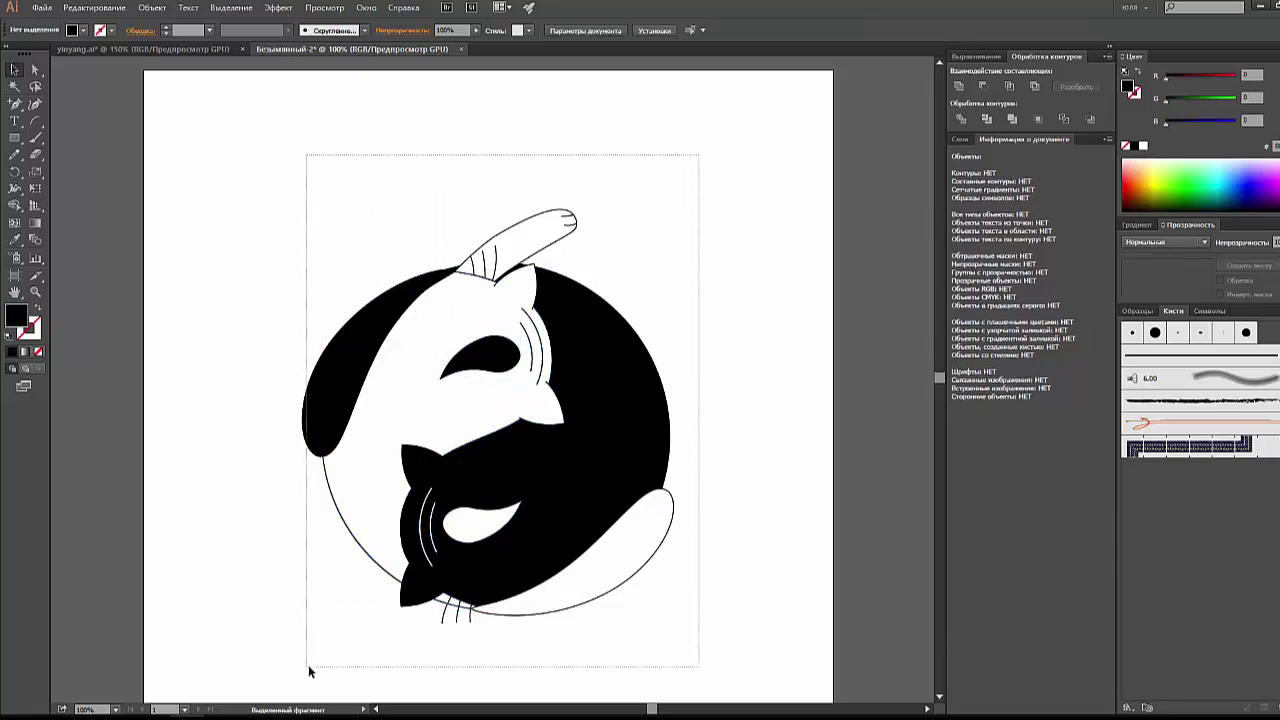
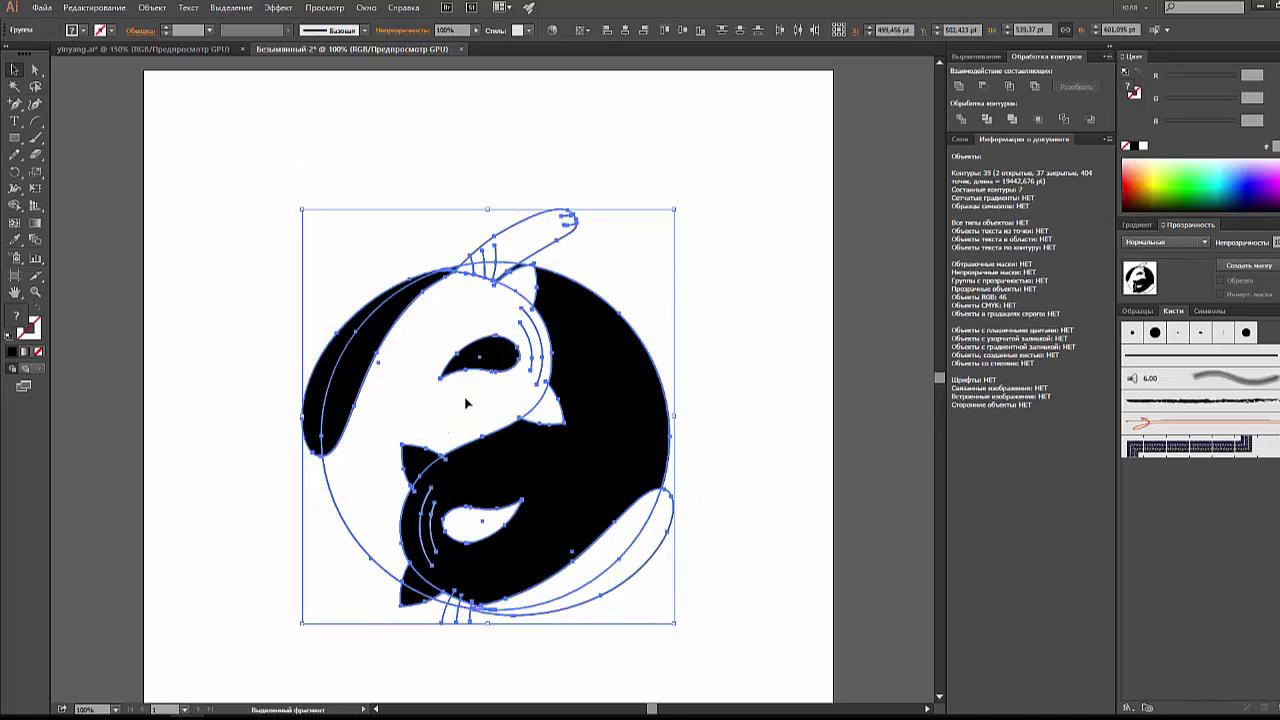
Step: Select and deselect the black cat's body, tail, eye and whiskers to inspect how the artwork is grouped
left_click(615, 246)
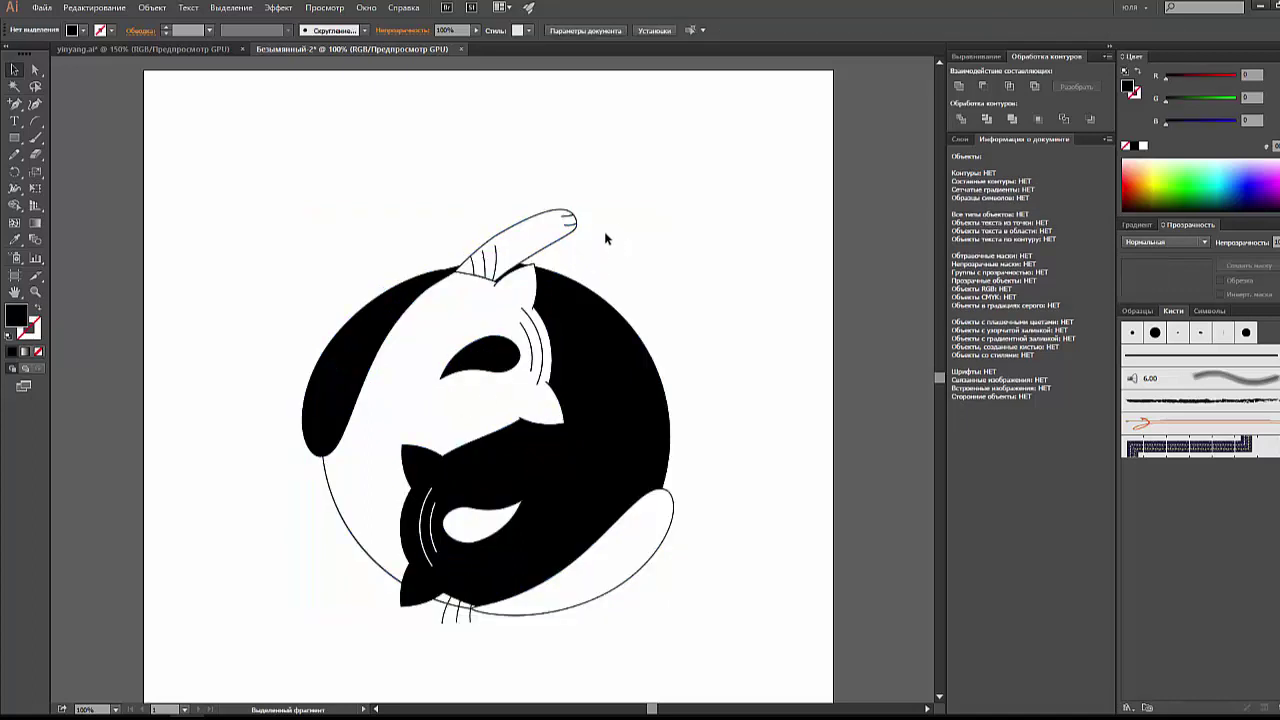
left_click_drag(631, 169, 484, 306)
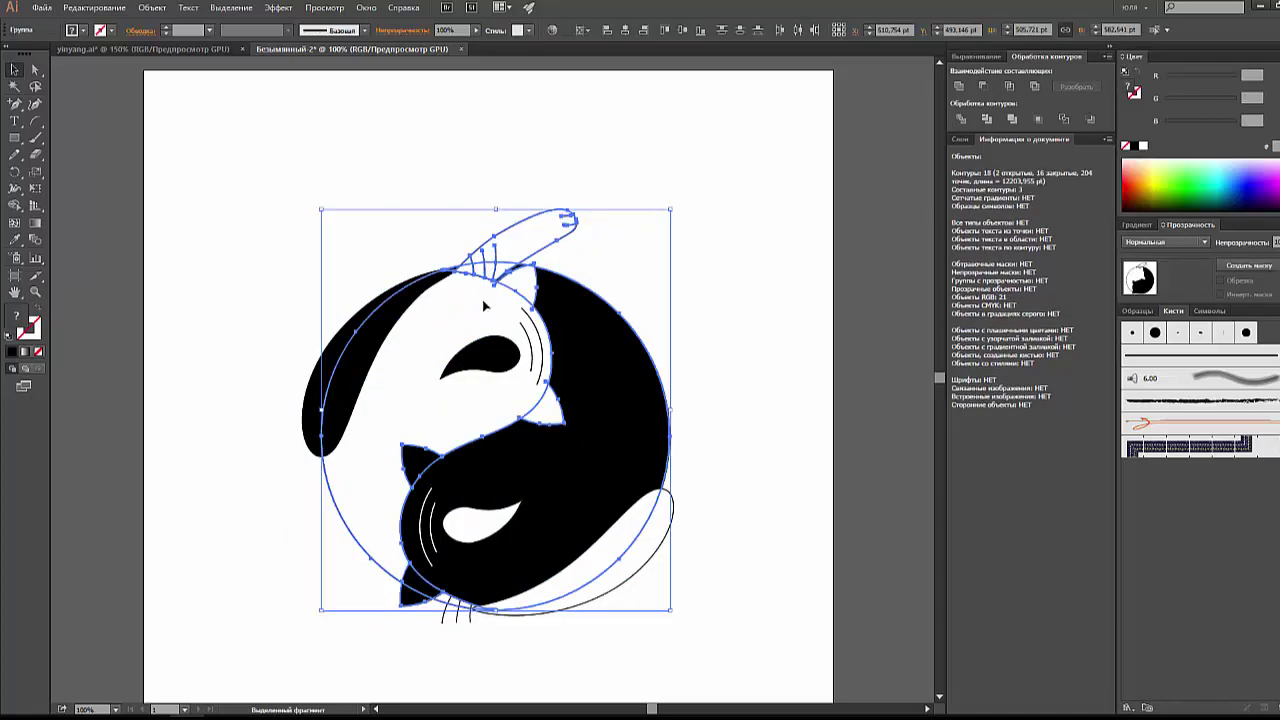
left_click(625, 238)
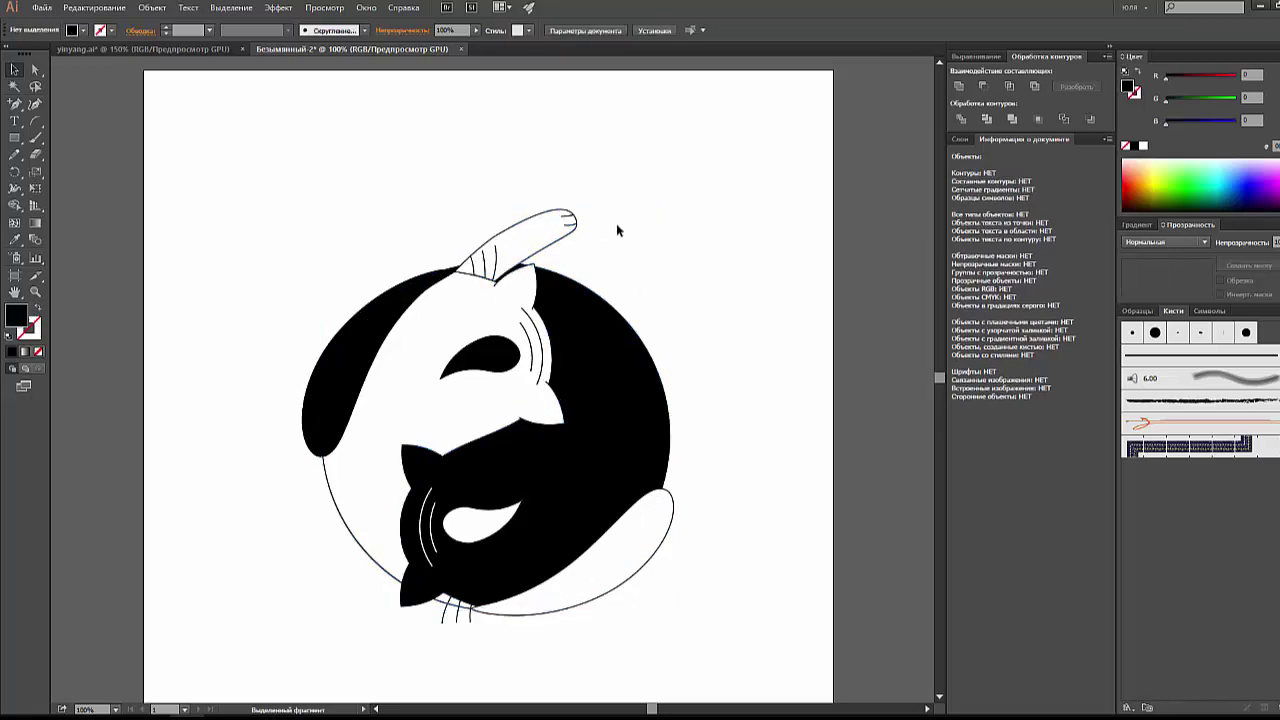
left_click_drag(569, 231, 566, 230)
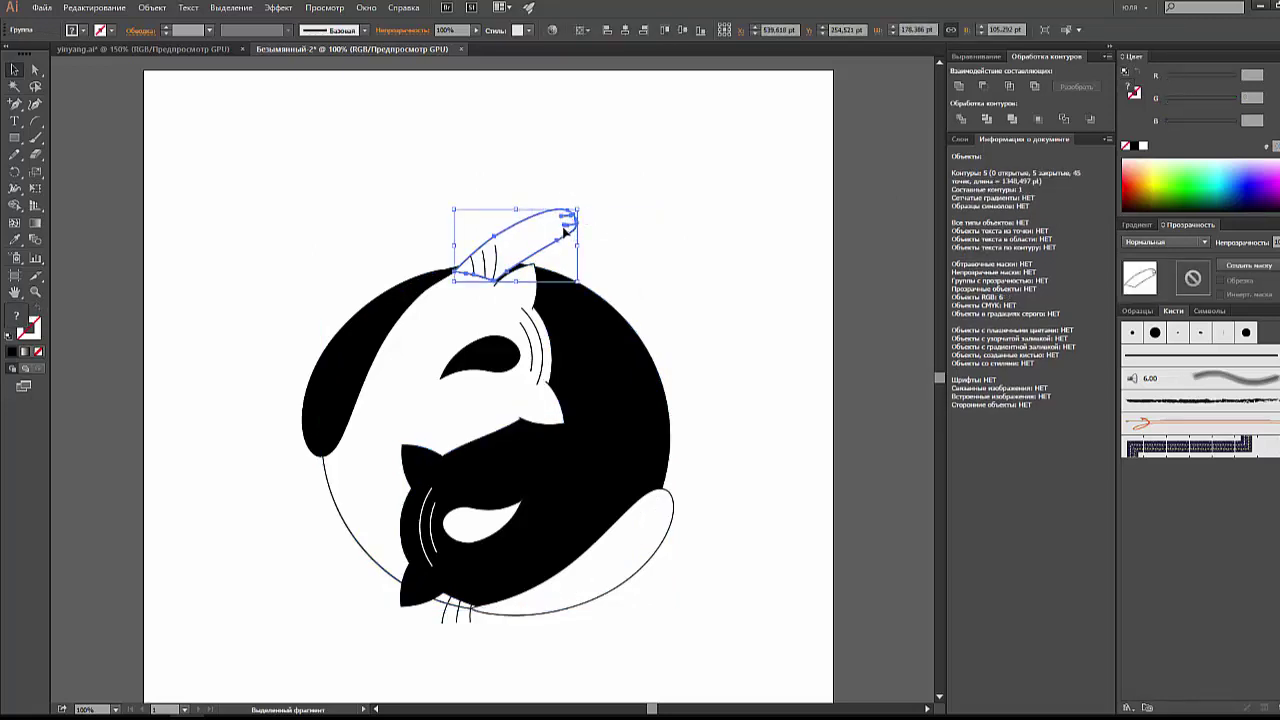
left_click(585, 228)
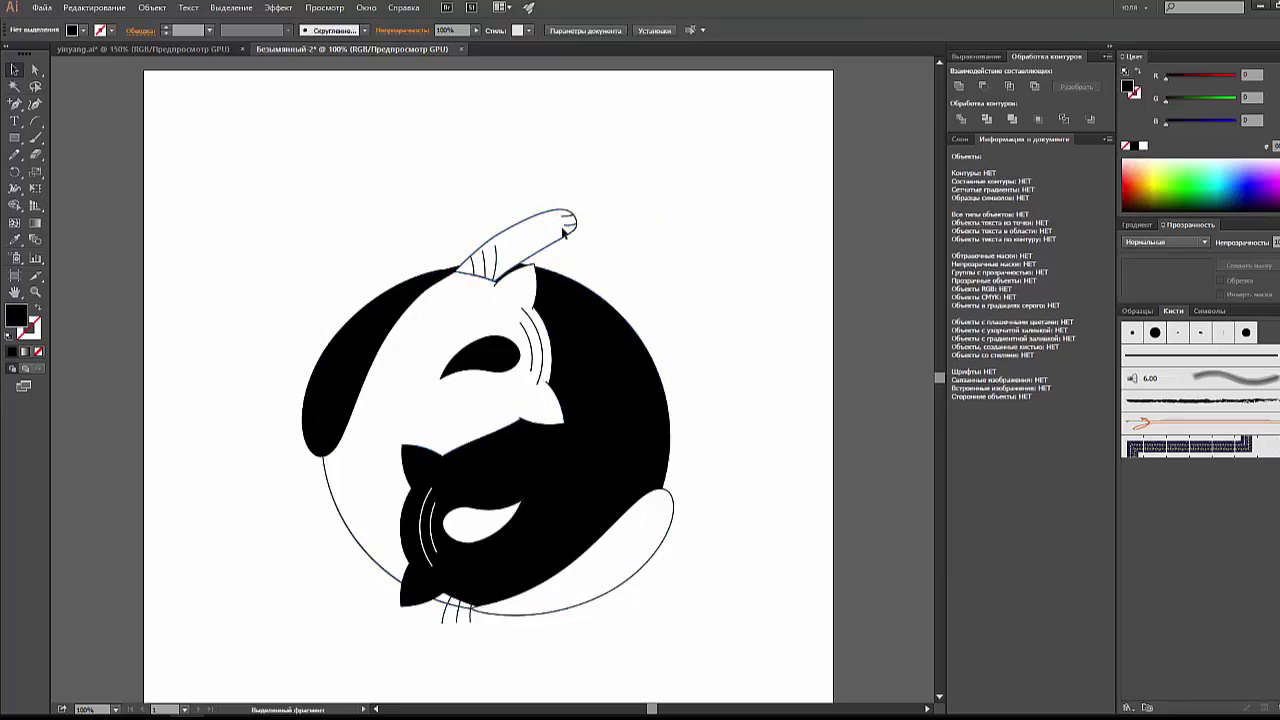
left_click(674, 507)
left_click(688, 515)
left_click(627, 454)
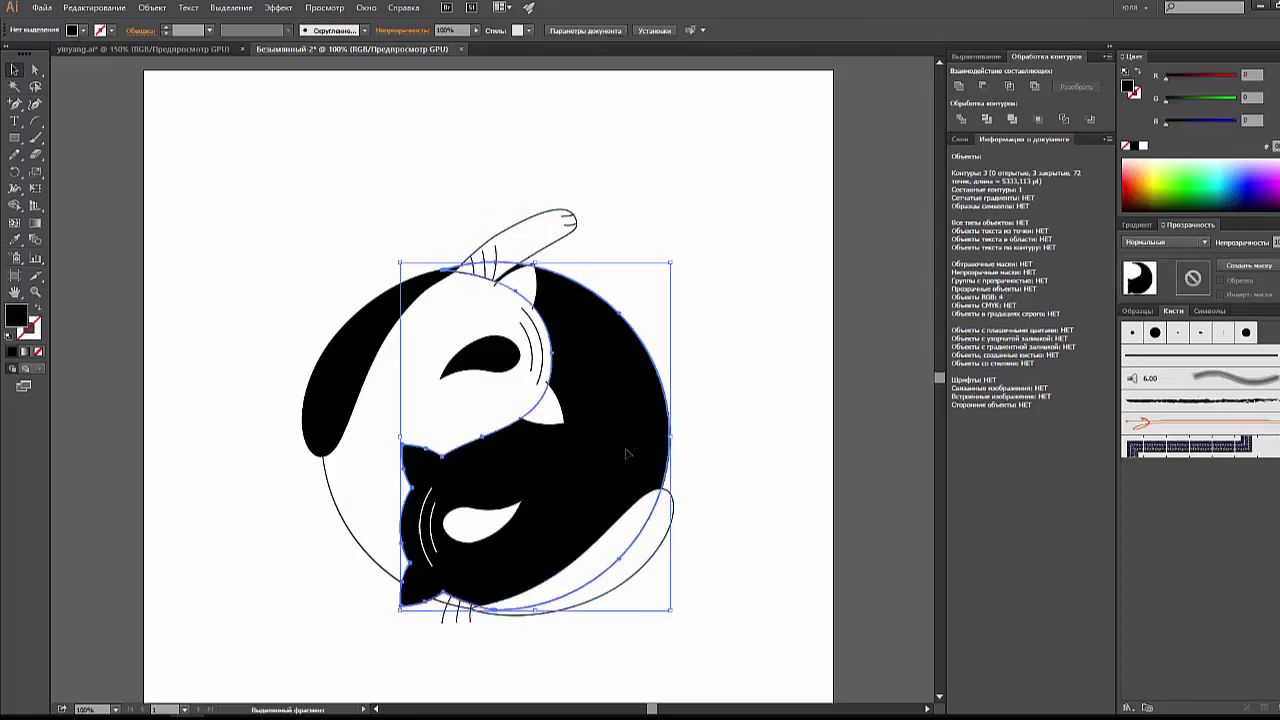
key("ctrl+shift+a")
left_click(474, 532)
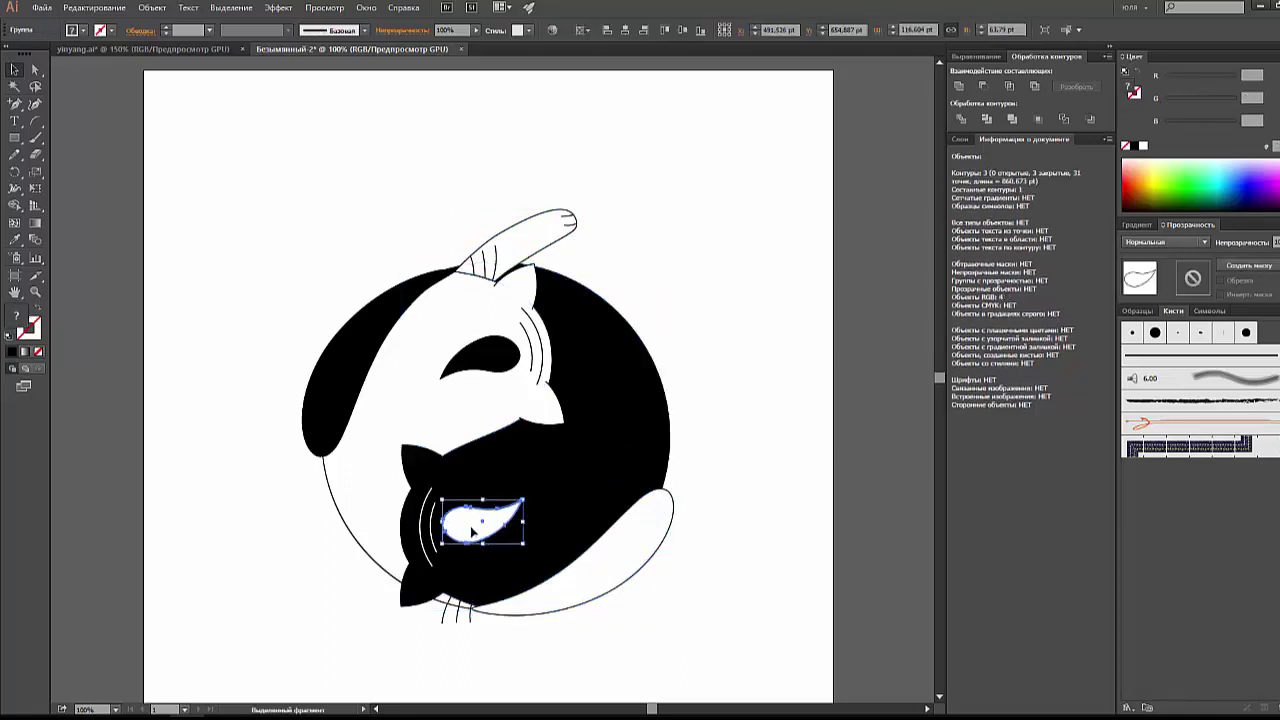
key("ctrl+shift+a")
left_click(425, 520)
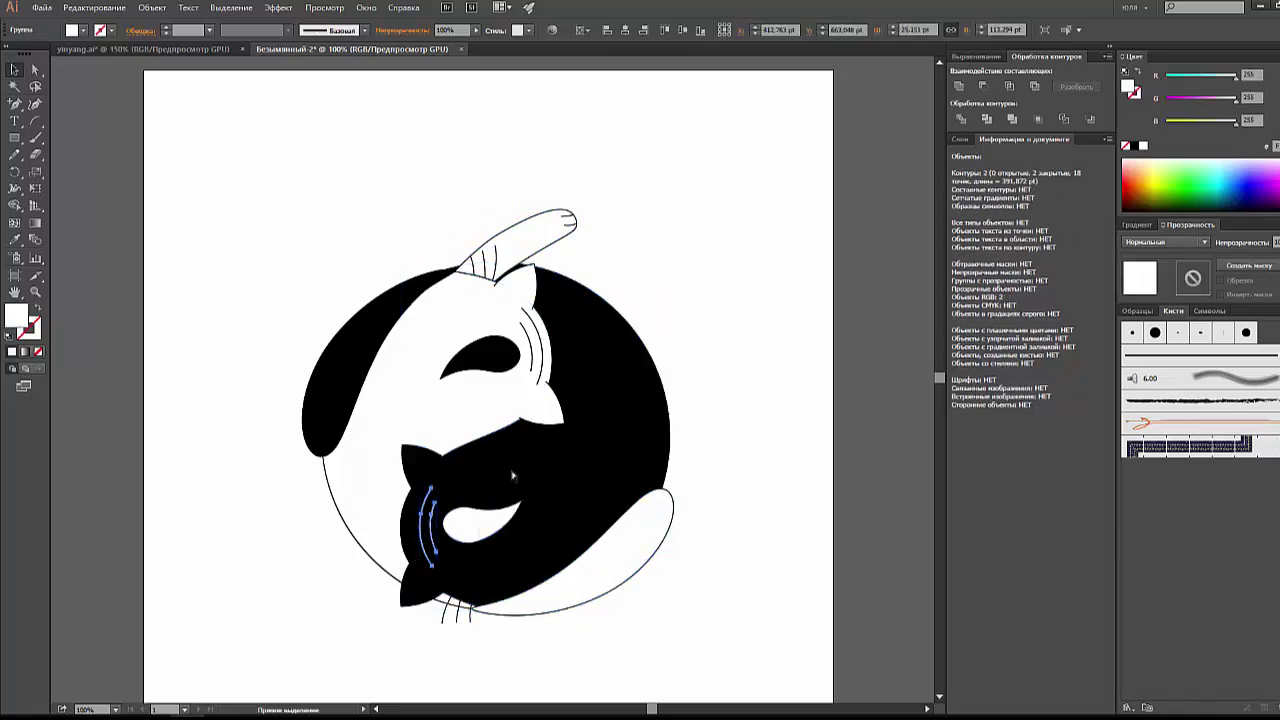
key("ctrl+shift+a")
Step: Click through the white cat's parts to locate the upper cat head group
left_click(527, 372)
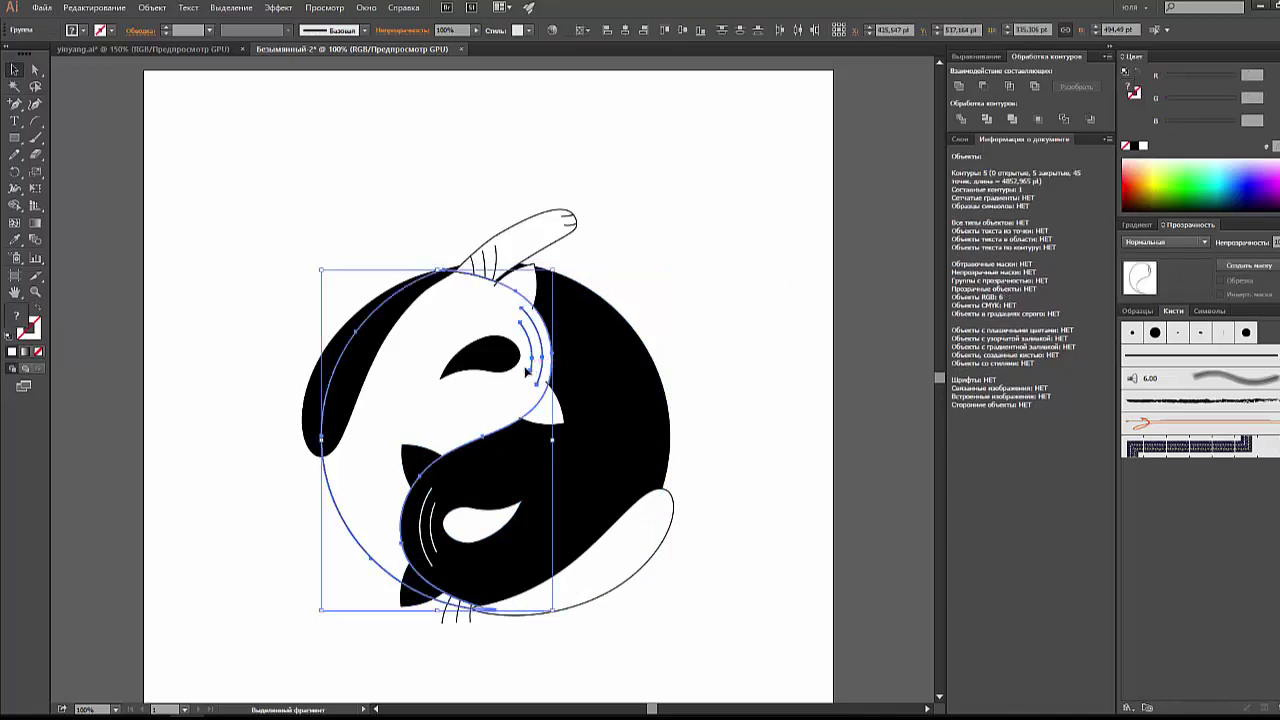
left_click(505, 362)
key("ctrl+shift+a")
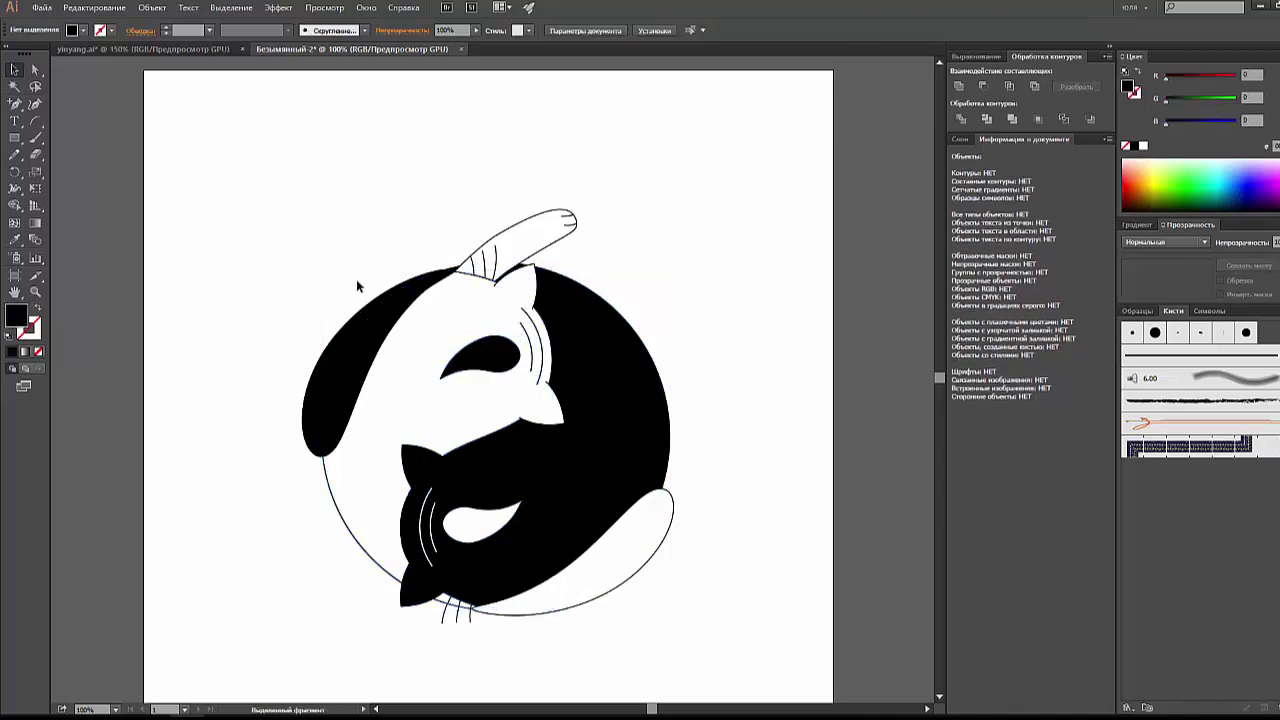
left_click(370, 320)
key("ctrl+shift+a")
left_click(461, 394)
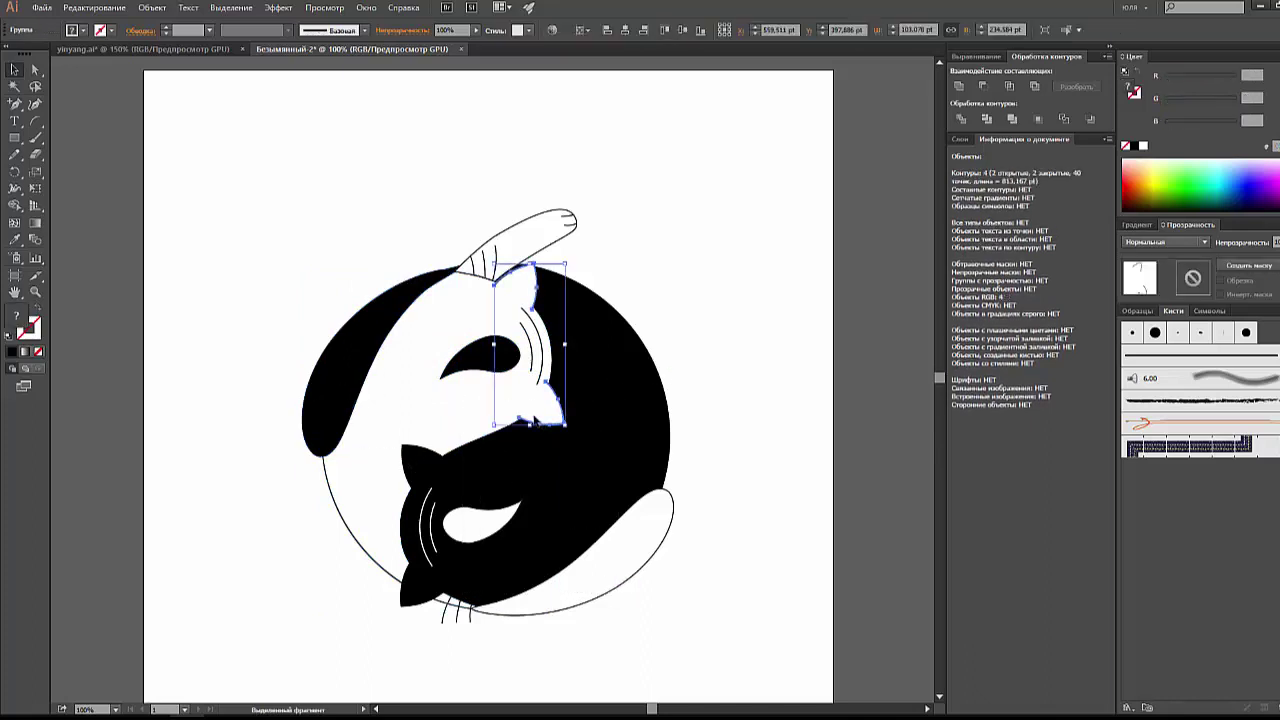
left_click(451, 537)
left_click(414, 486)
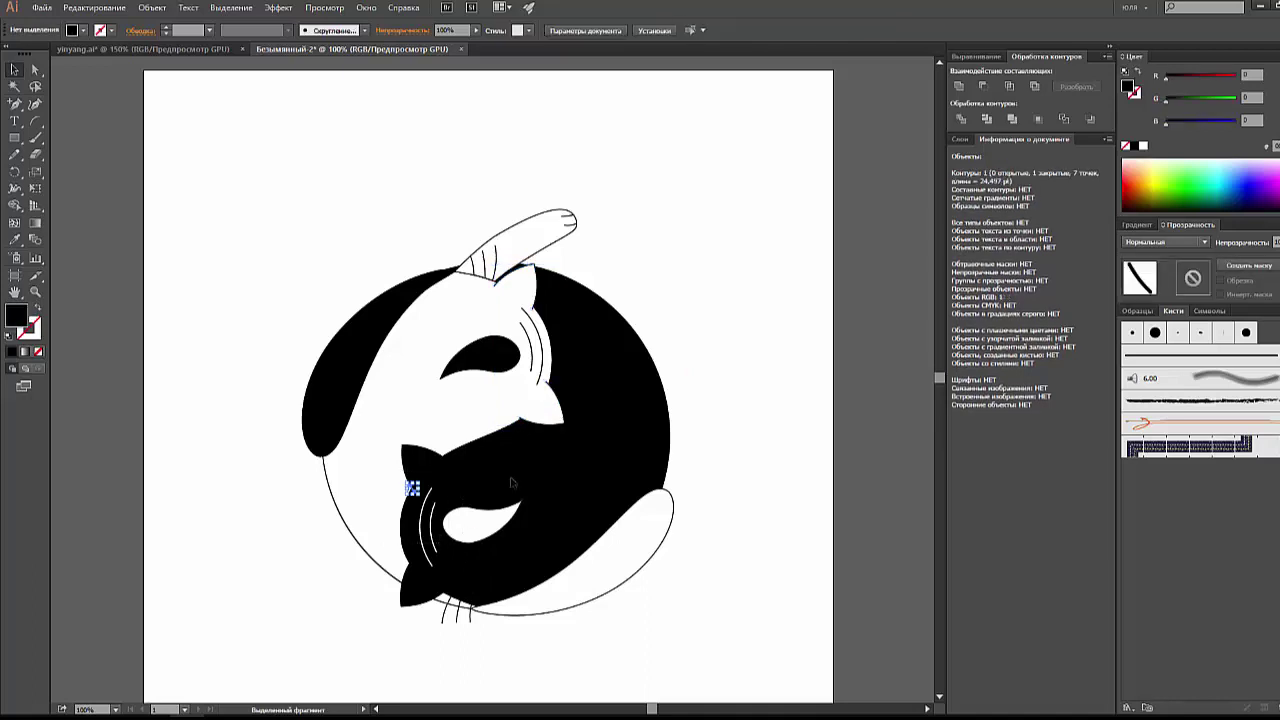
left_click(510, 380)
Step: Zoom in on the upper cat's head and isolate its group for editing
key("z")
left_click_drag(510, 380, 502, 289)
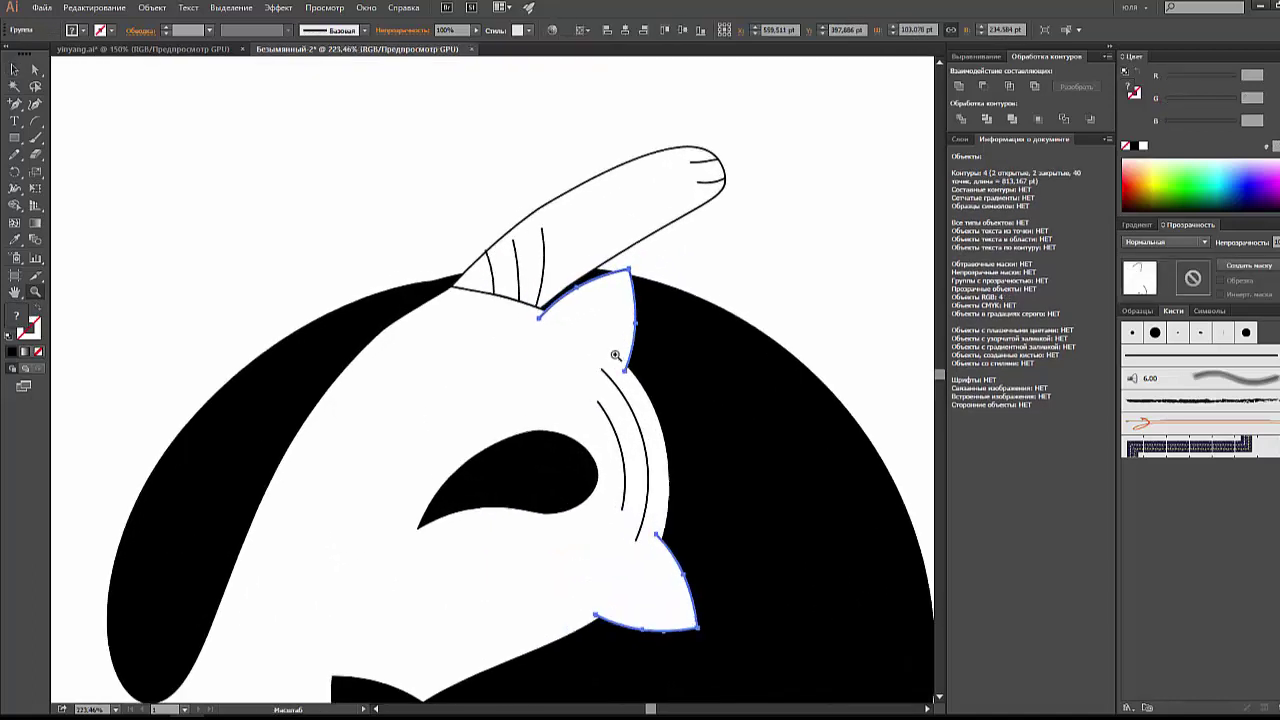
key("v")
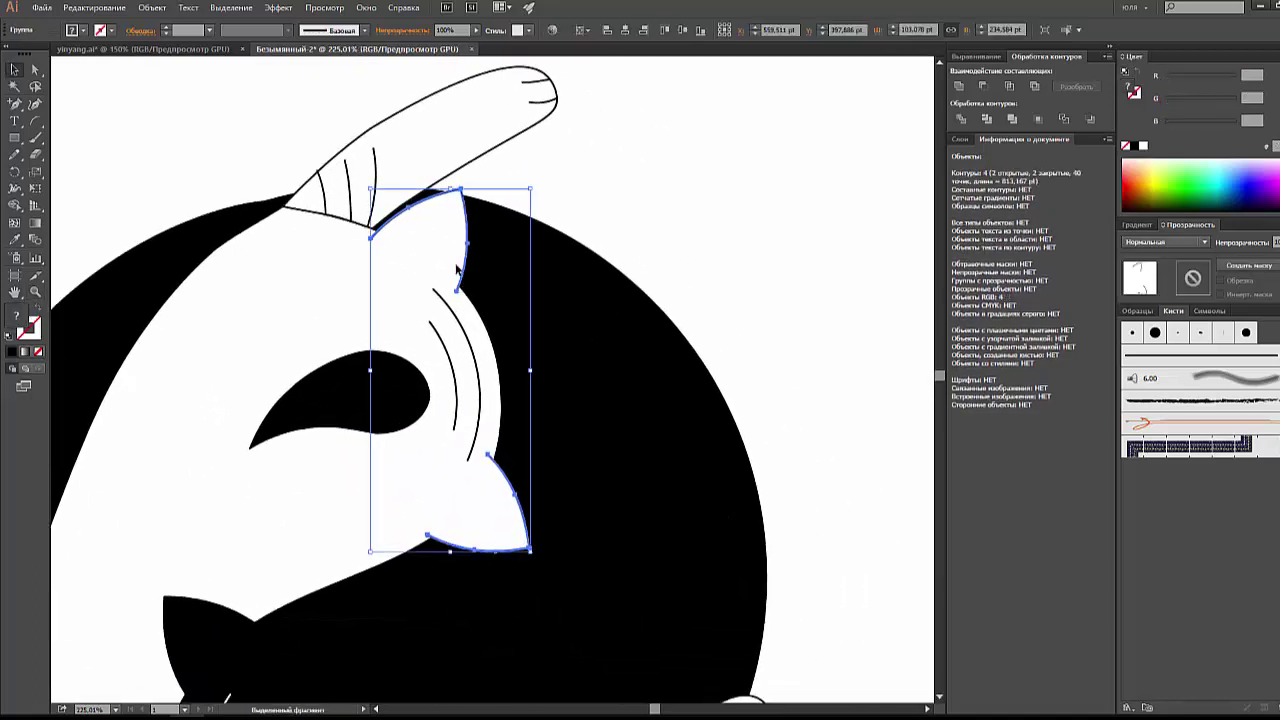
right_click(457, 267)
left_click(495, 329)
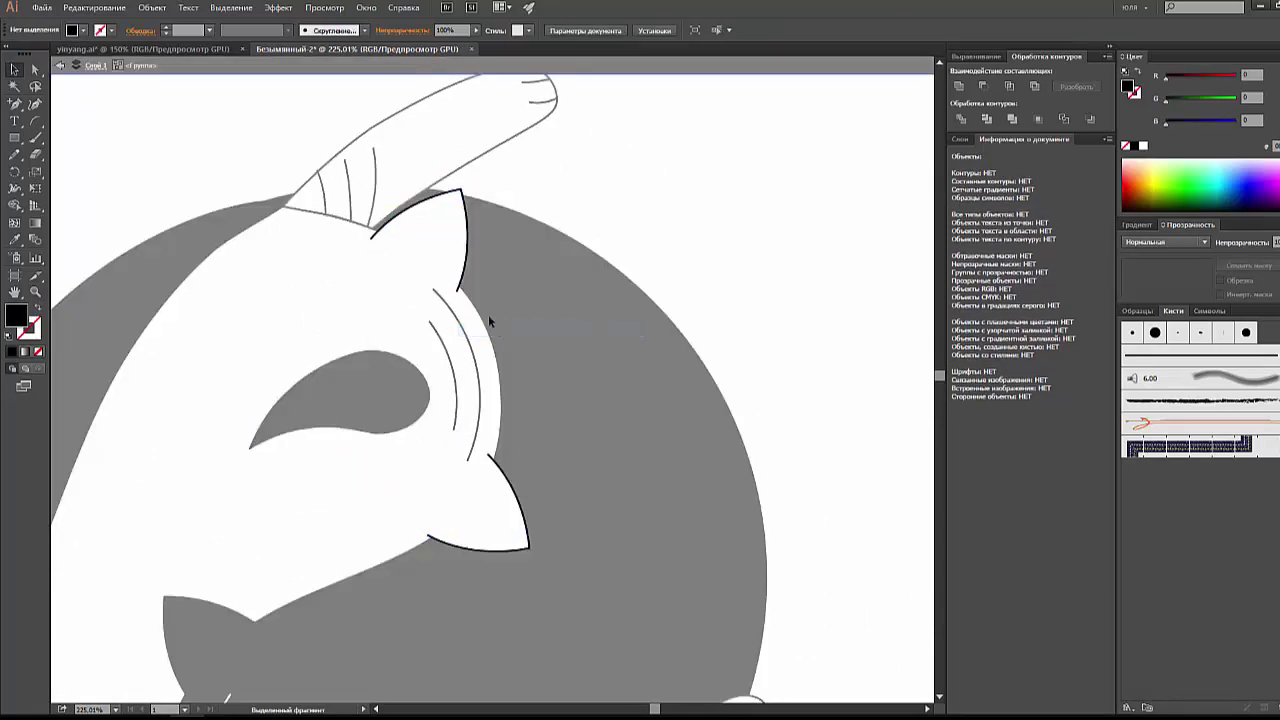
Step: Select both ear shapes and ungroup them, undoing a trial move of the lower ear
left_click(443, 249)
mouse_move(445, 250)
left_mouse_down()
mouse_move(563, 220)
mouse_move(434, 209)
left_mouse_up()
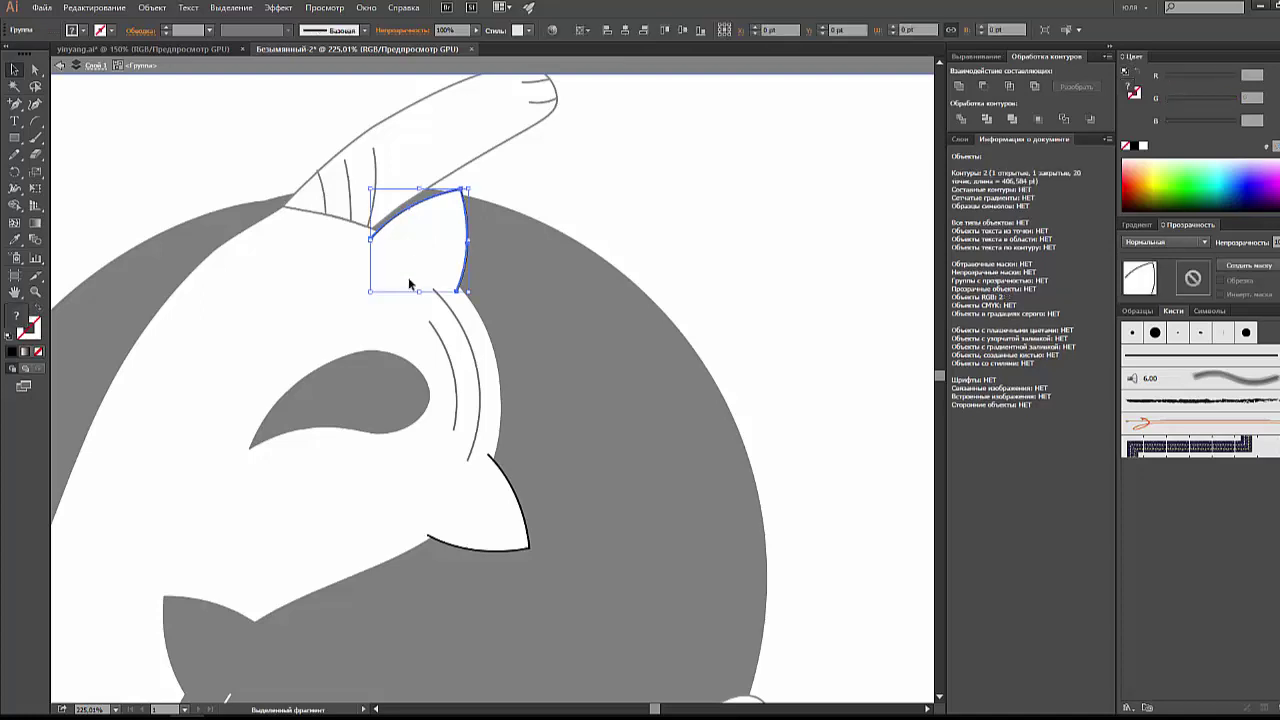
left_click(465, 490)
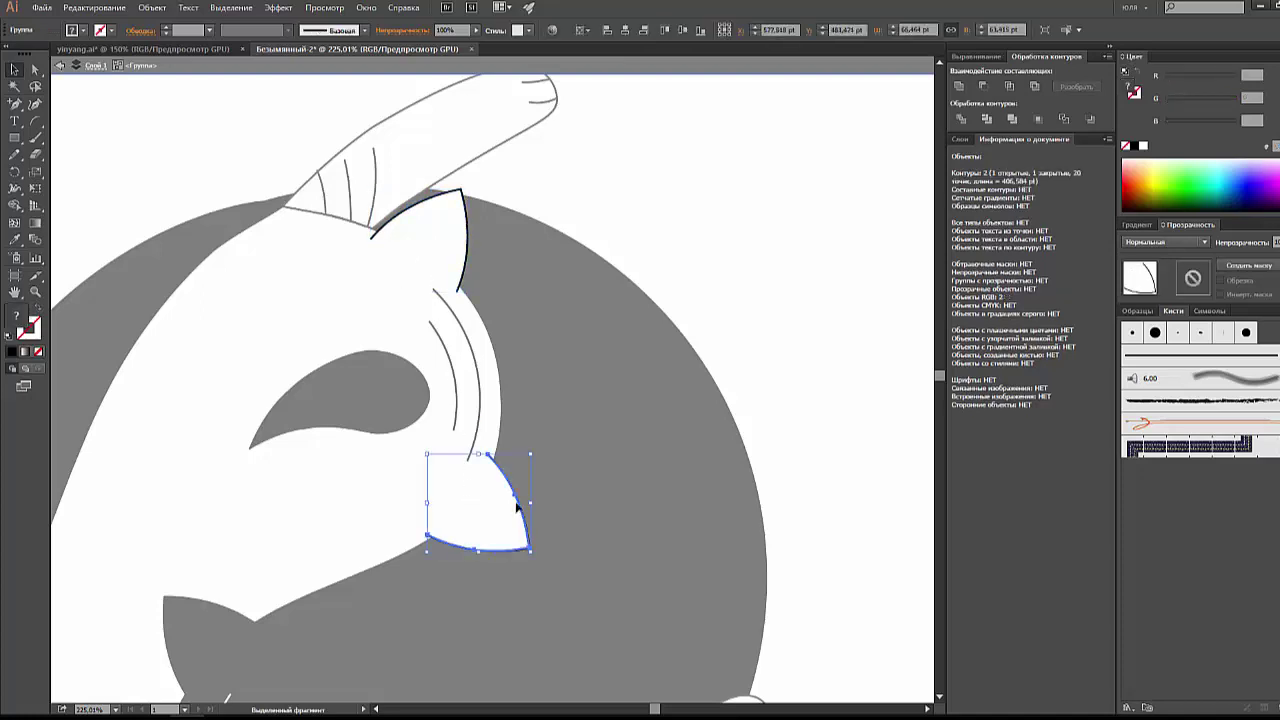
left_click_drag(376, 178, 587, 555)
right_click(491, 513)
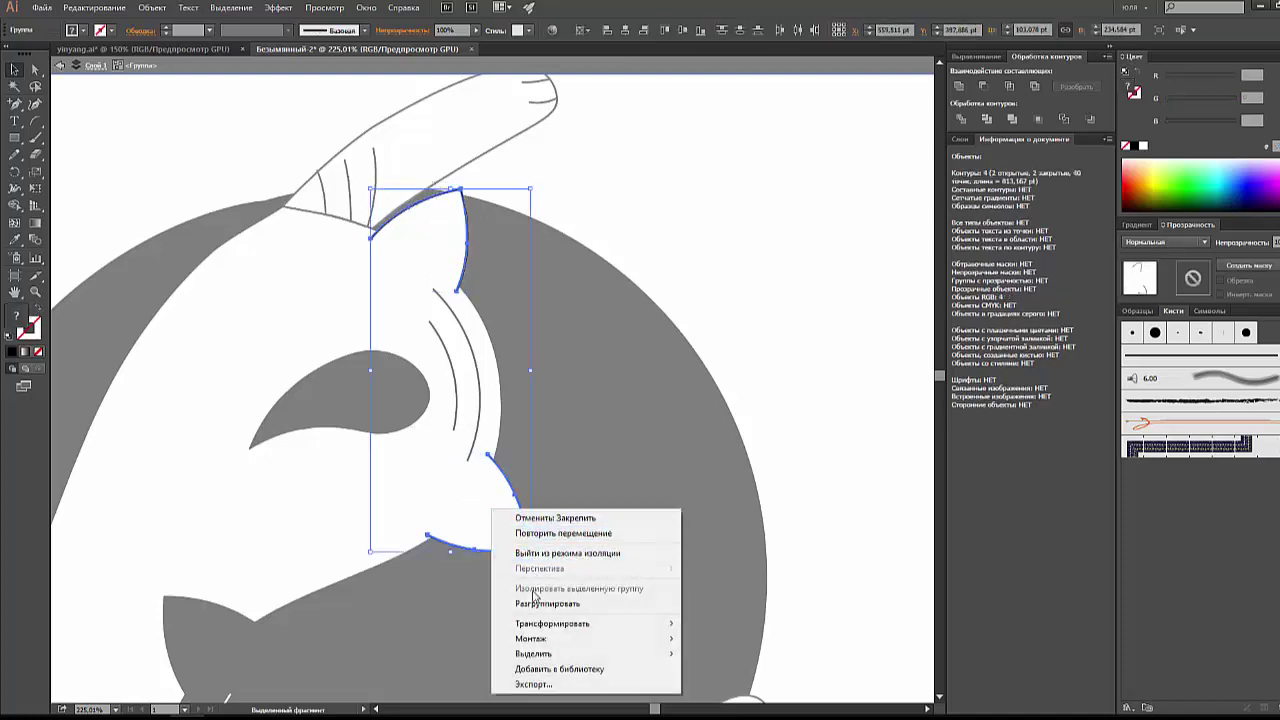
left_click(540, 603)
left_click(491, 524)
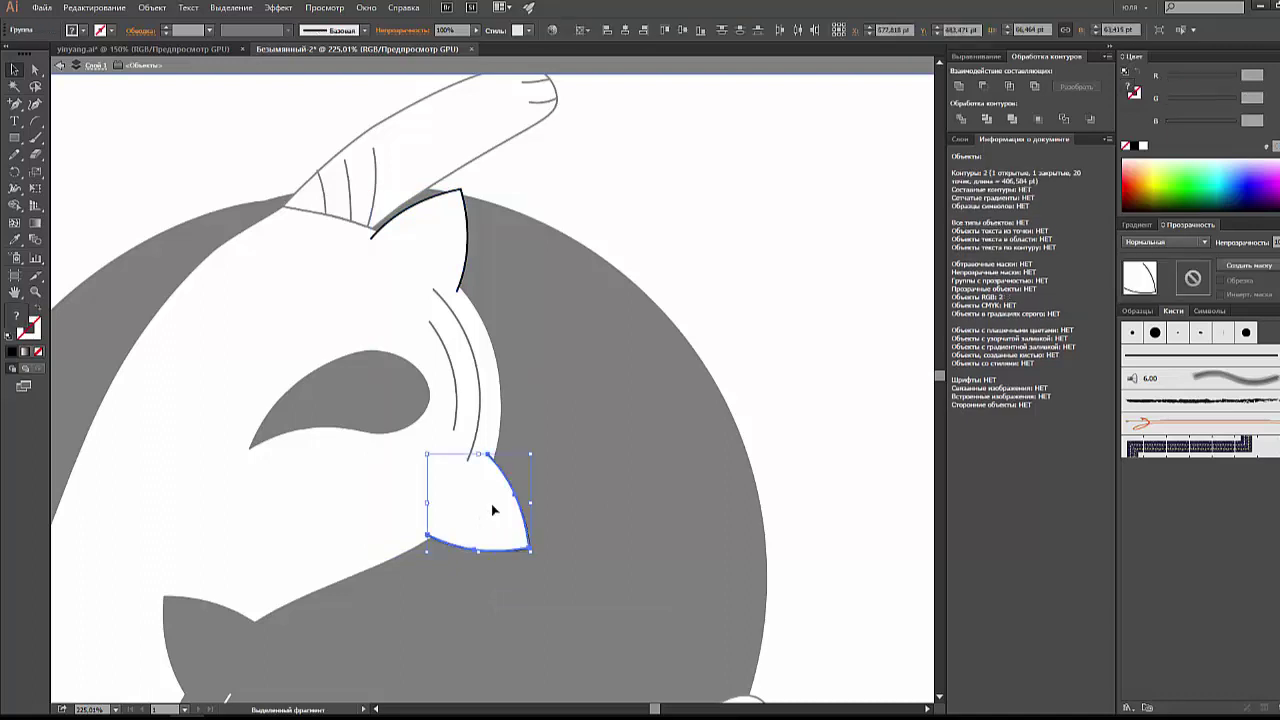
left_click_drag(491, 508, 663, 377)
key("ctrl+z")
Step: Ungroup the lower ear pieces and merge them into one closed shape
right_click(492, 493)
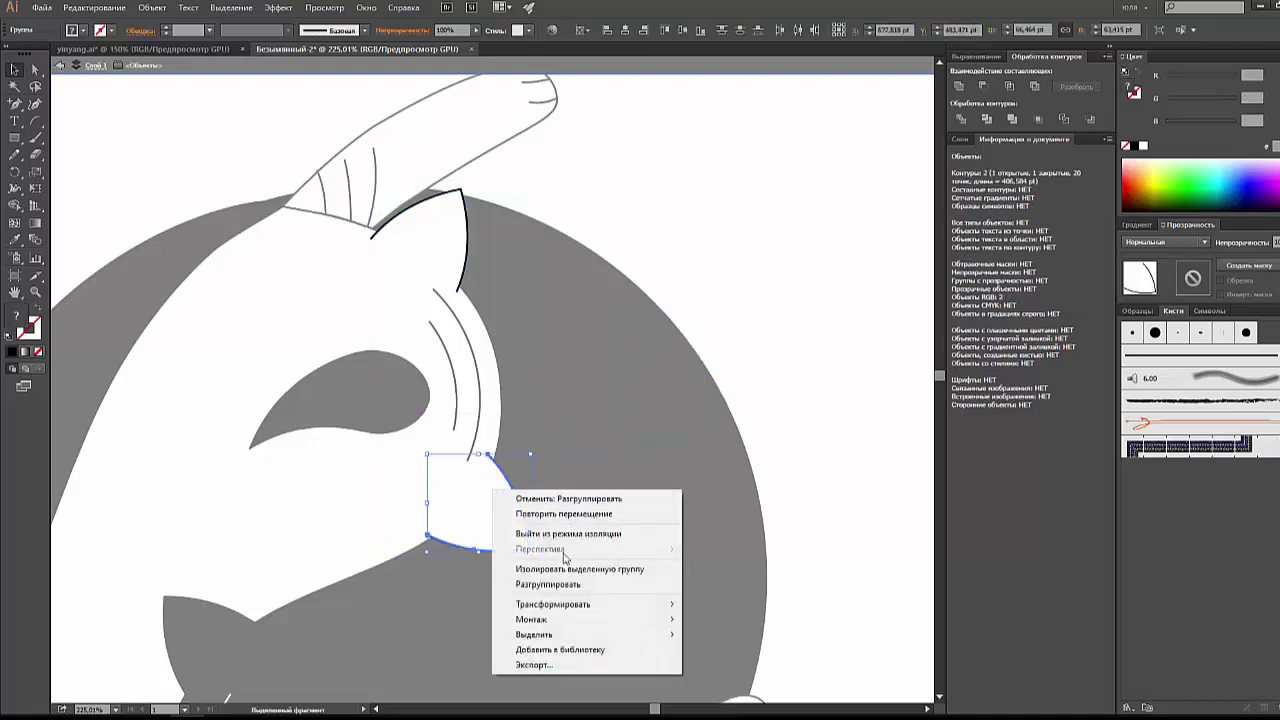
left_click(563, 585)
mouse_move(480, 521)
left_mouse_down()
mouse_move(520, 419)
mouse_move(598, 326)
left_mouse_up()
key("ctrl+z")
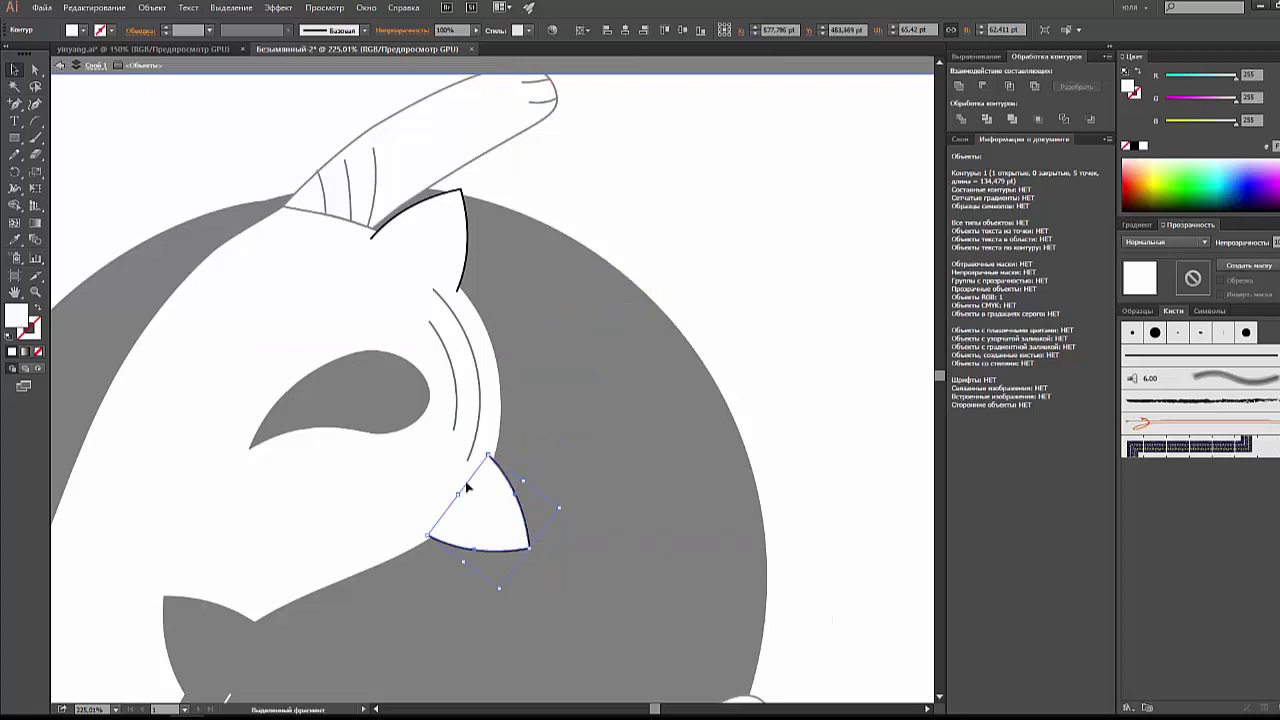
left_click(959, 86)
left_click(680, 388)
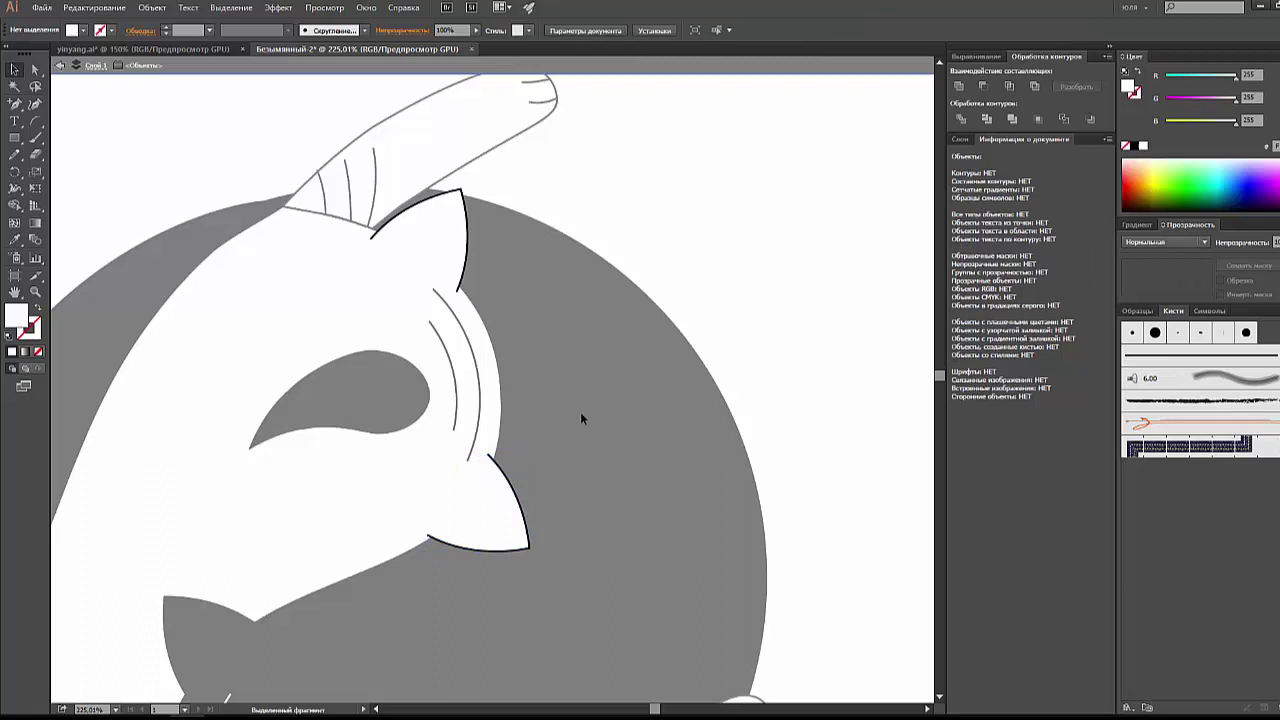
Step: Ungroup the upper ear pieces and merge them into a single white shape
left_click(432, 238)
left_click(961, 118)
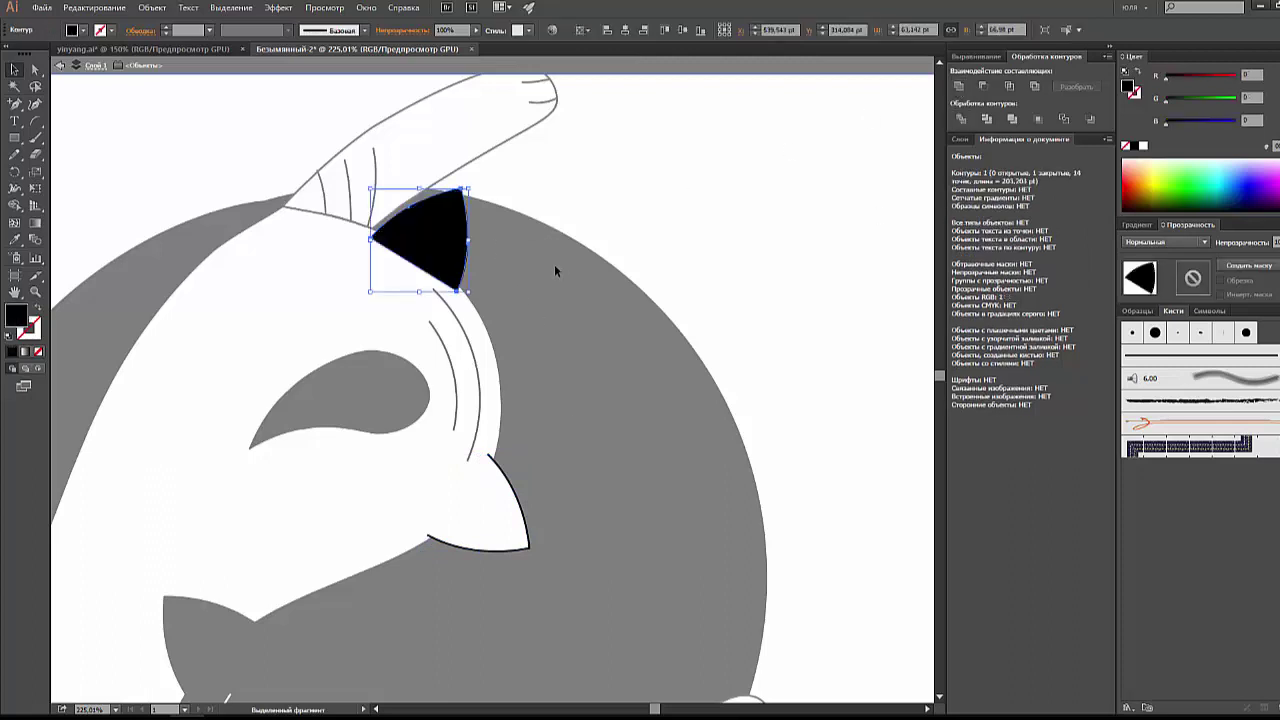
key("ctrl+z")
left_click(544, 268)
left_click(445, 251)
right_click(423, 240)
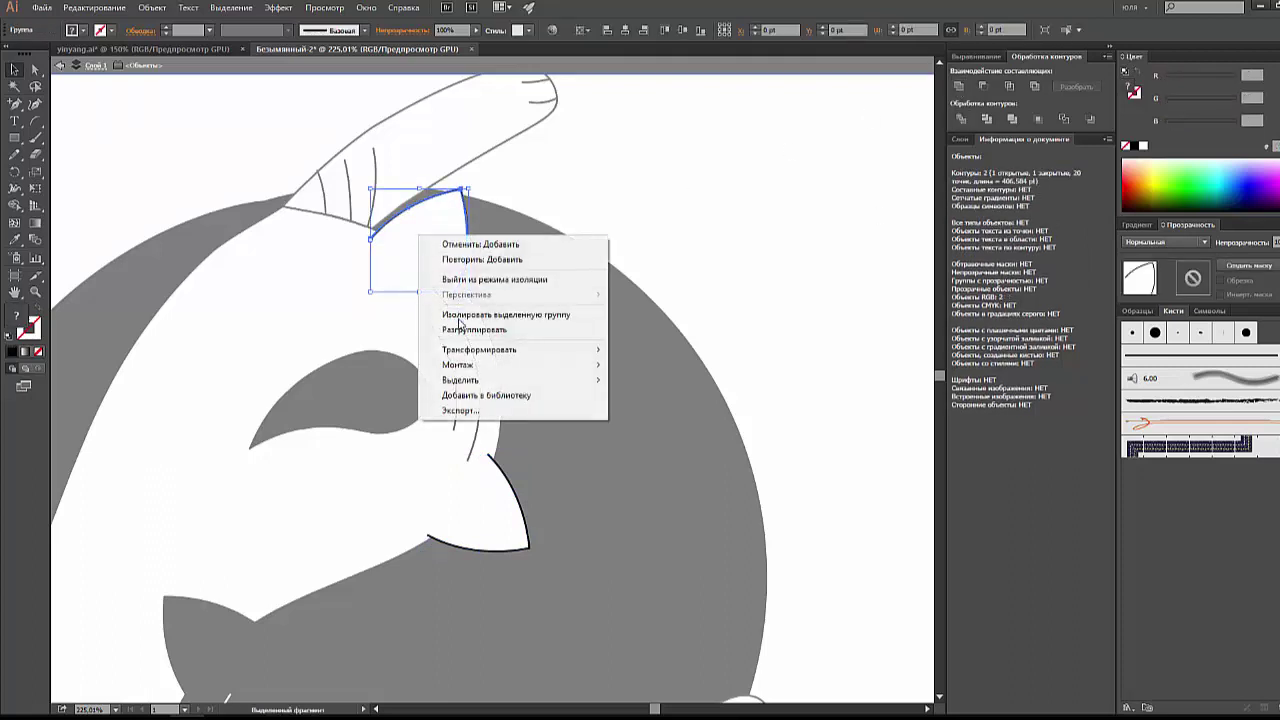
left_click(515, 330)
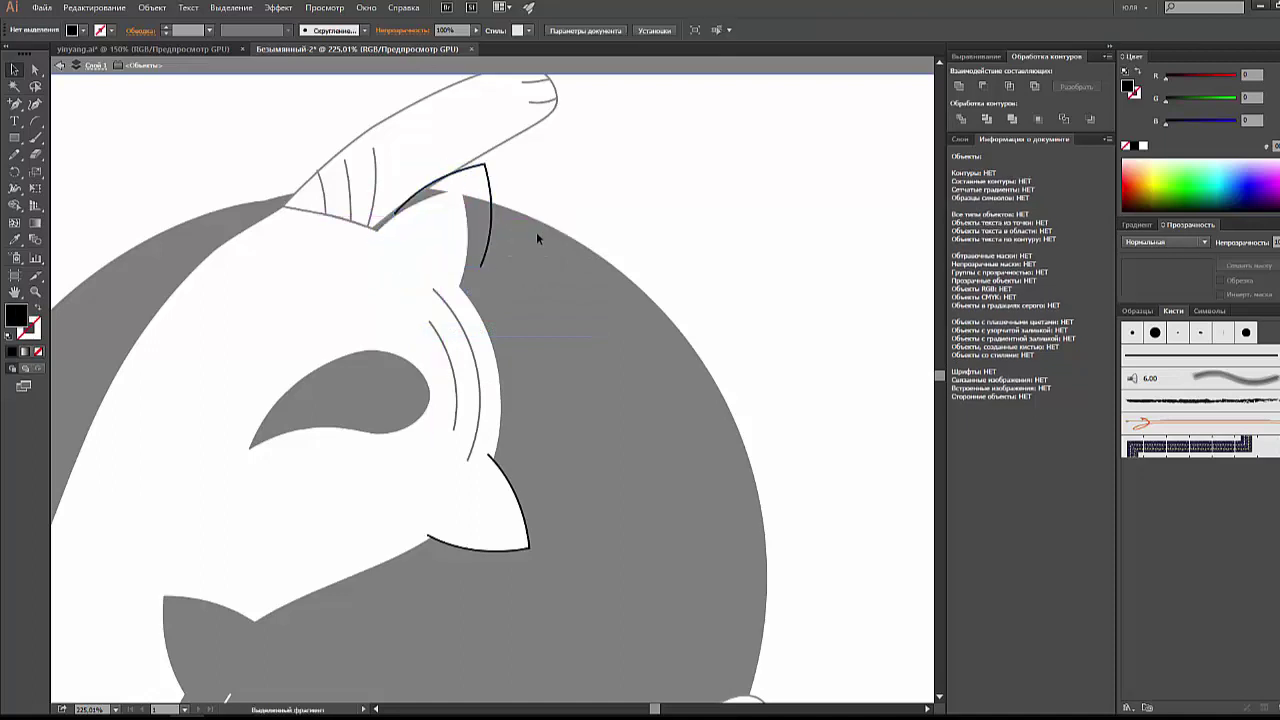
left_click(475, 226)
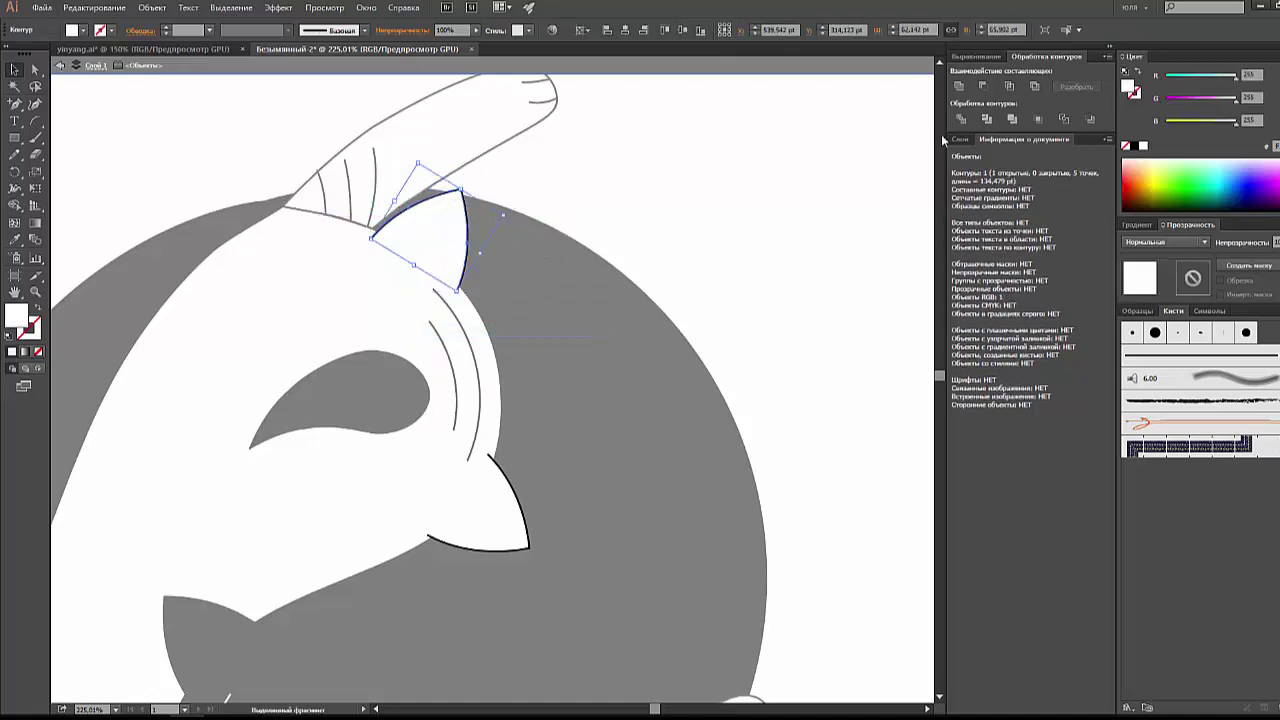
left_click(958, 86)
left_click(508, 310)
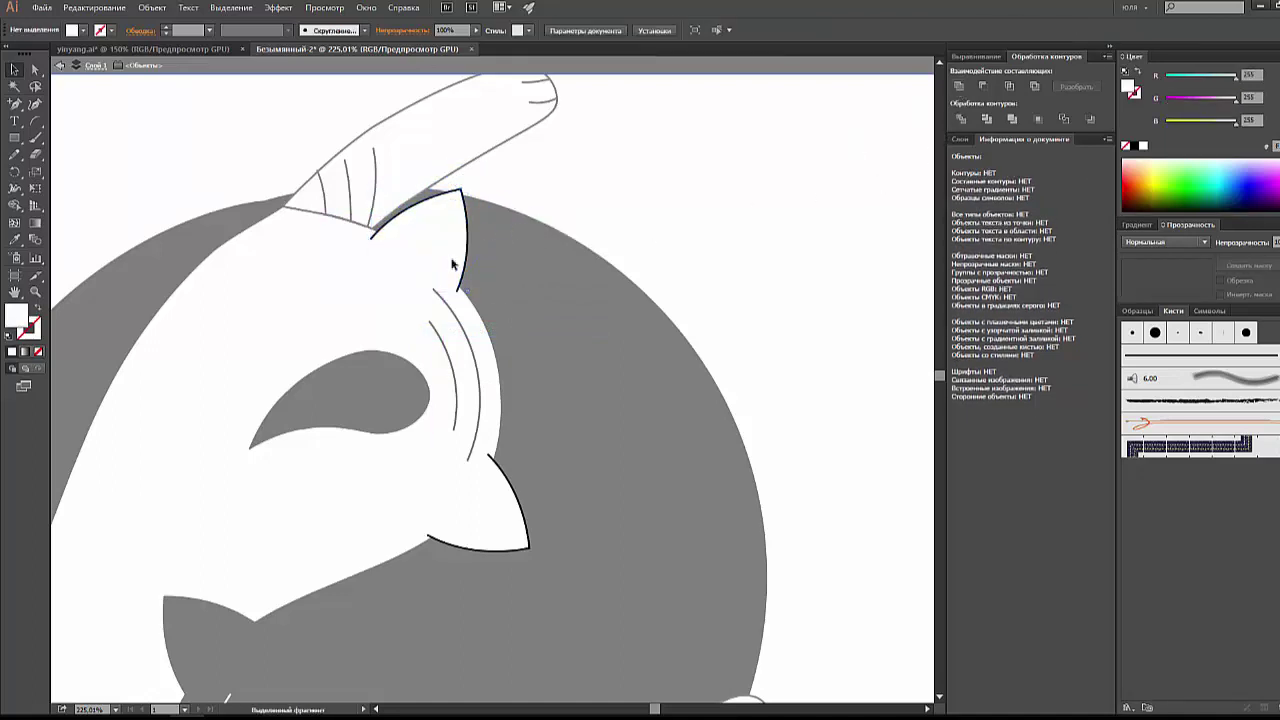
Step: Undo the accidental ear move and exit Isolation Mode
left_click_drag(452, 263, 608, 216)
left_click(596, 240)
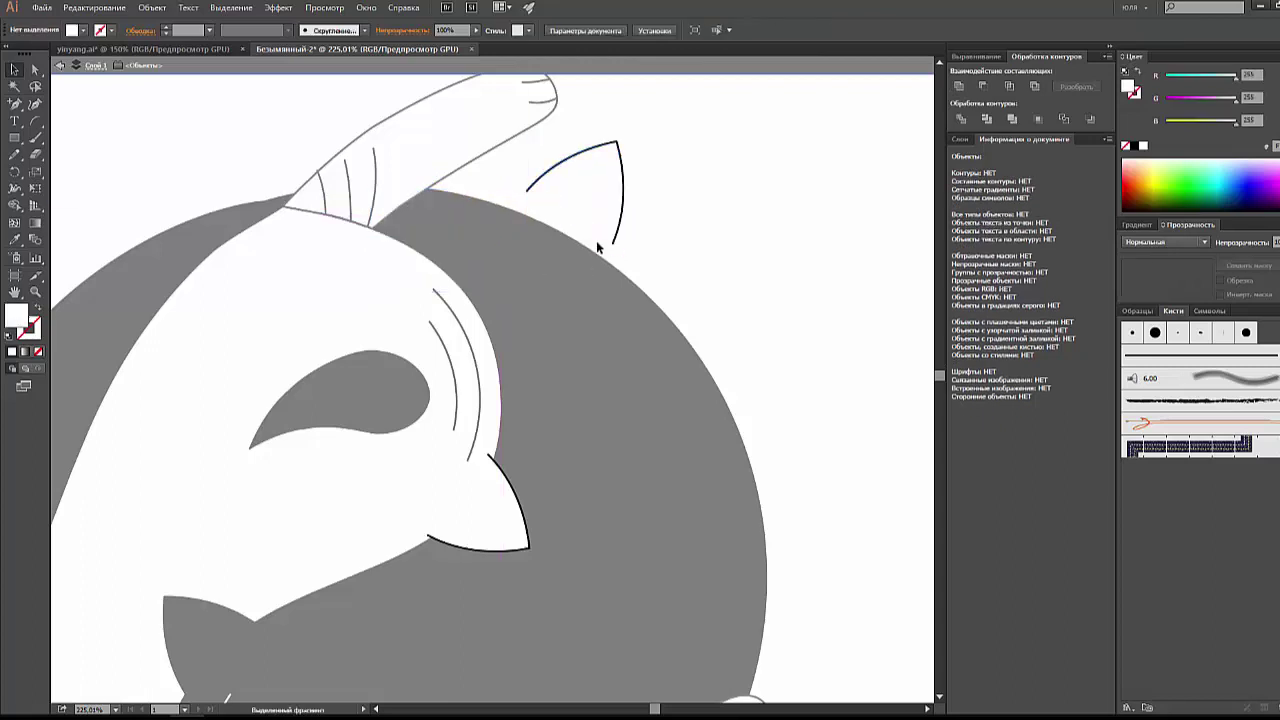
key("ctrl+z")
left_click(593, 244)
left_click(400, 245)
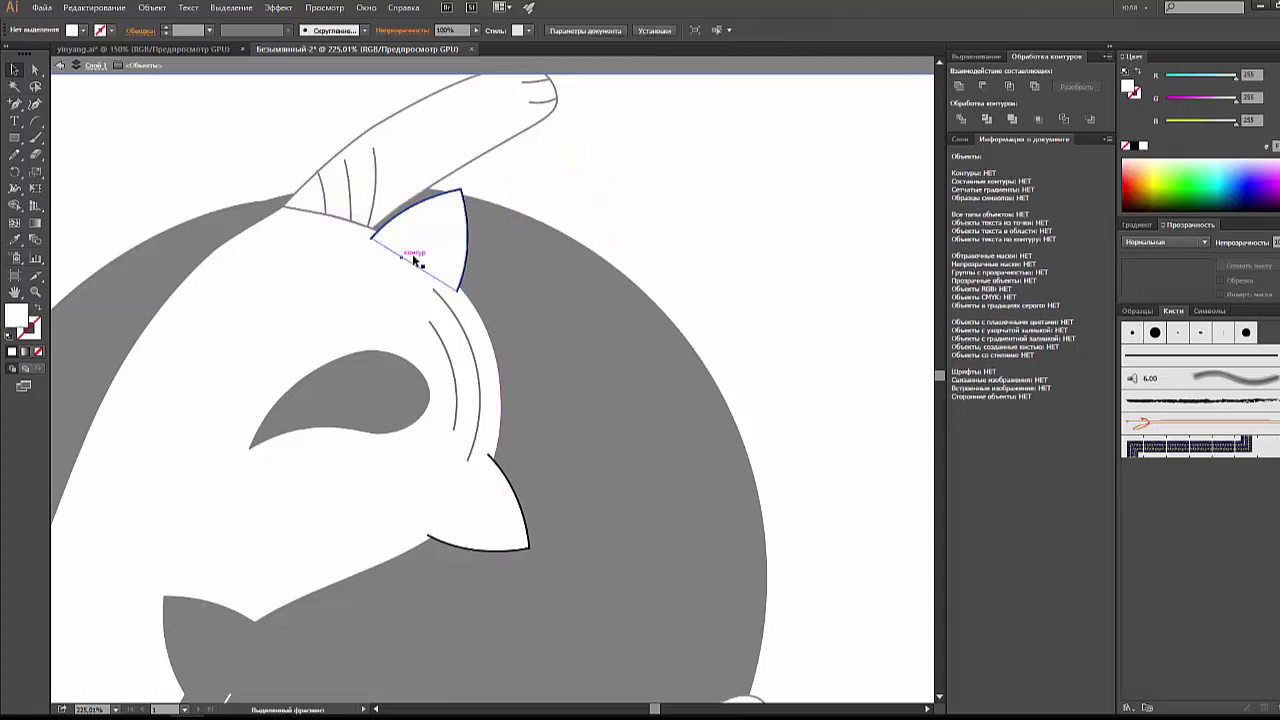
double_click(640, 312)
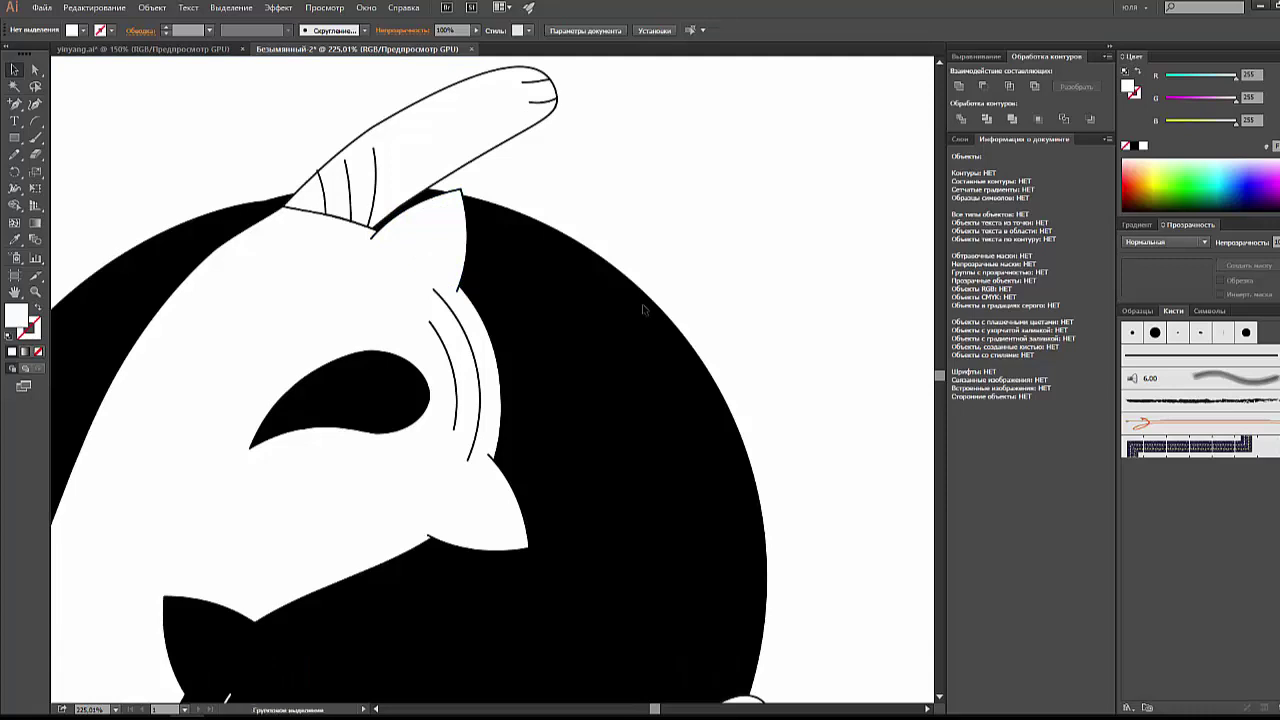
Step: Unlock all artwork via Object > Unlock All, deselect, and fit the artboard in view
left_click(150, 8)
left_click(187, 104)
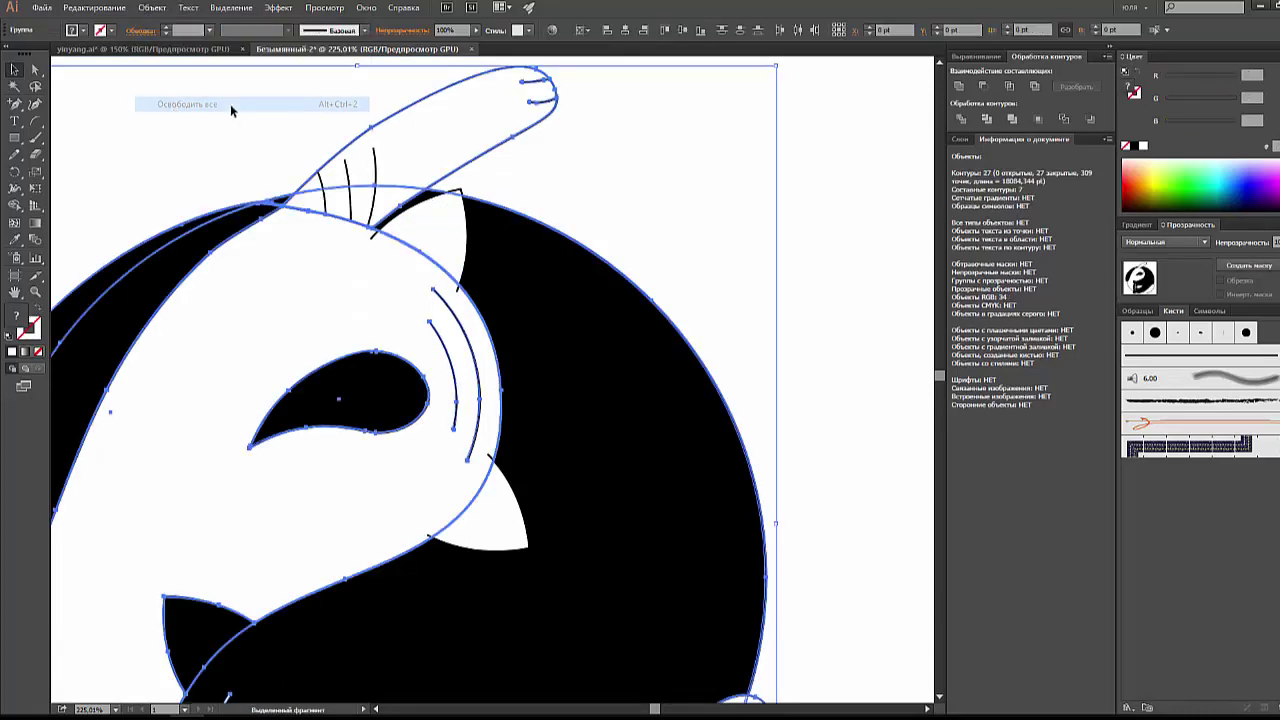
left_click(250, 99)
key("ctrl+0")
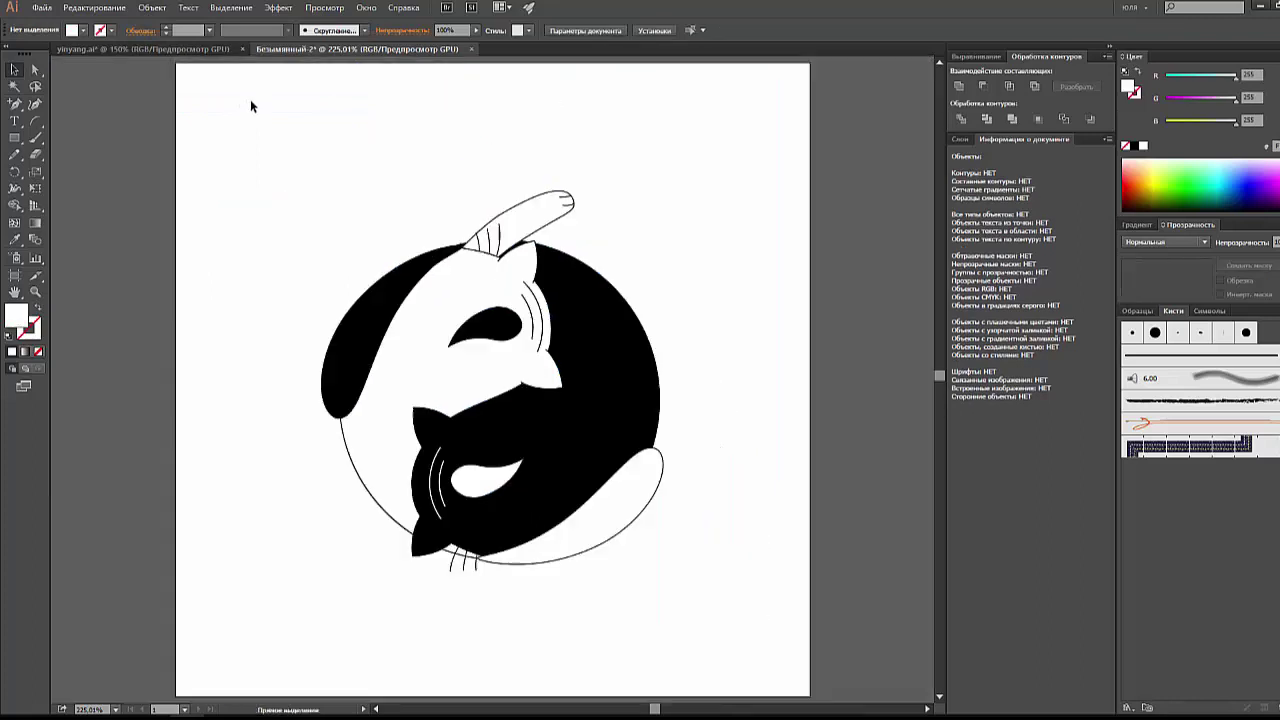
left_click(152, 8)
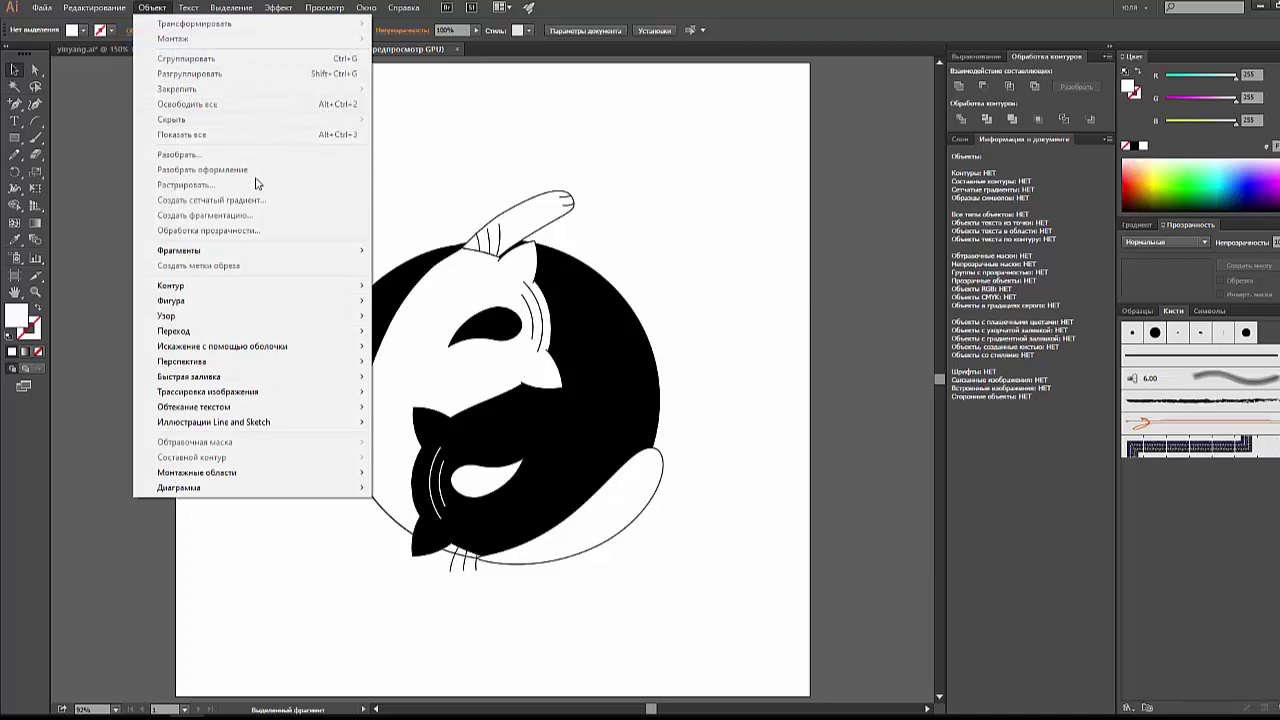
left_click(441, 153)
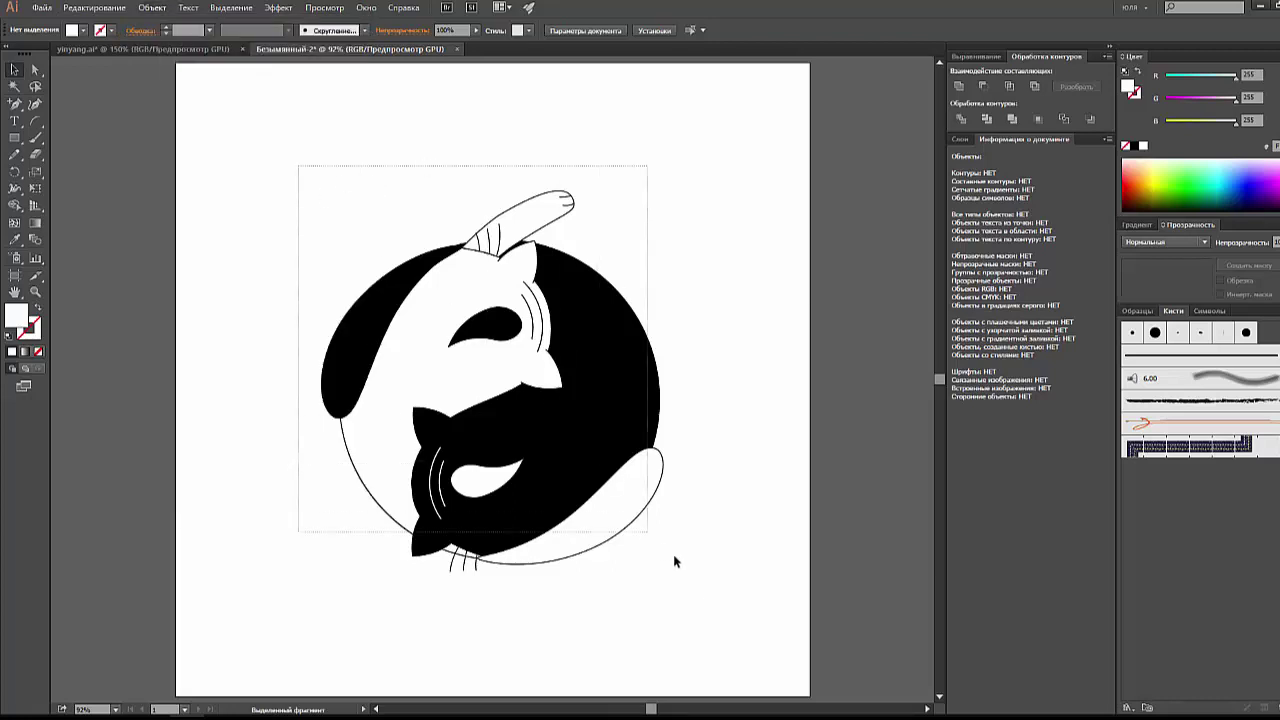
Step: Marquee-select the whole emblem to confirm it's unlocked, then zoom out to frame the artboard
left_click_drag(298, 171, 727, 609)
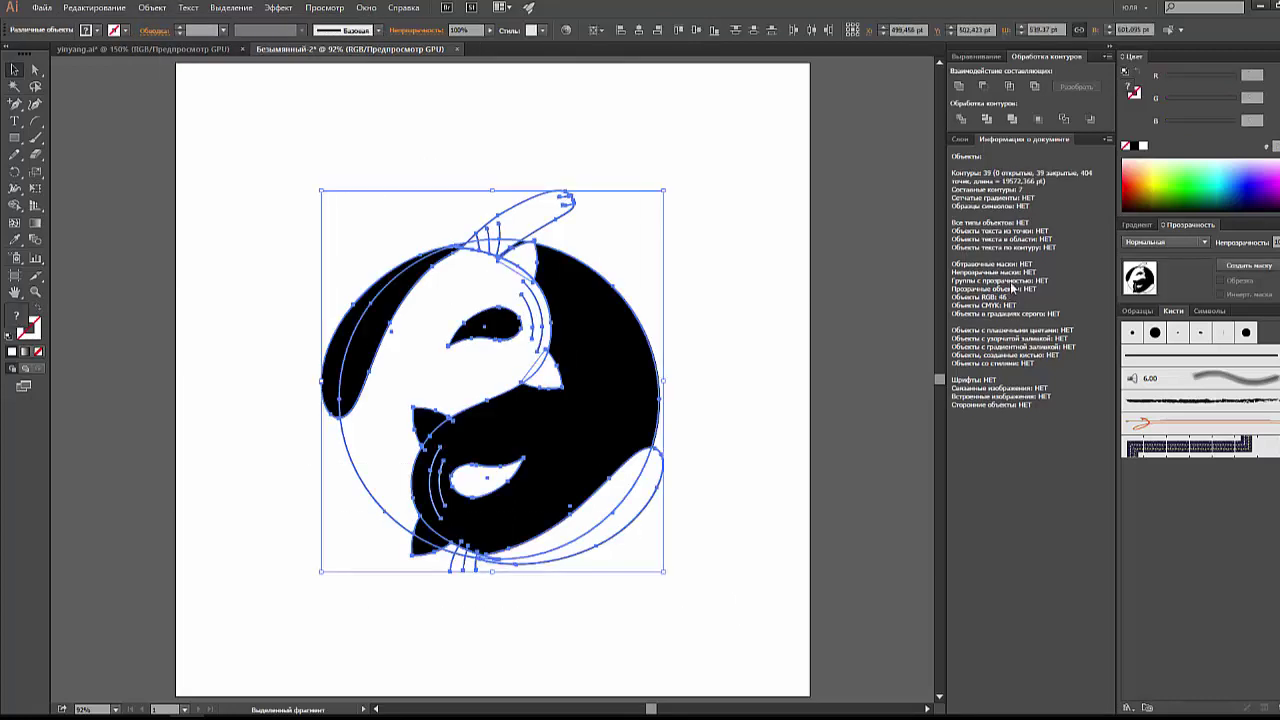
left_click(753, 324)
mouse_move(723, 380)
left_mouse_down()
mouse_move(663, 367)
mouse_move(706, 391)
left_mouse_up()
key("ctrl+minus")
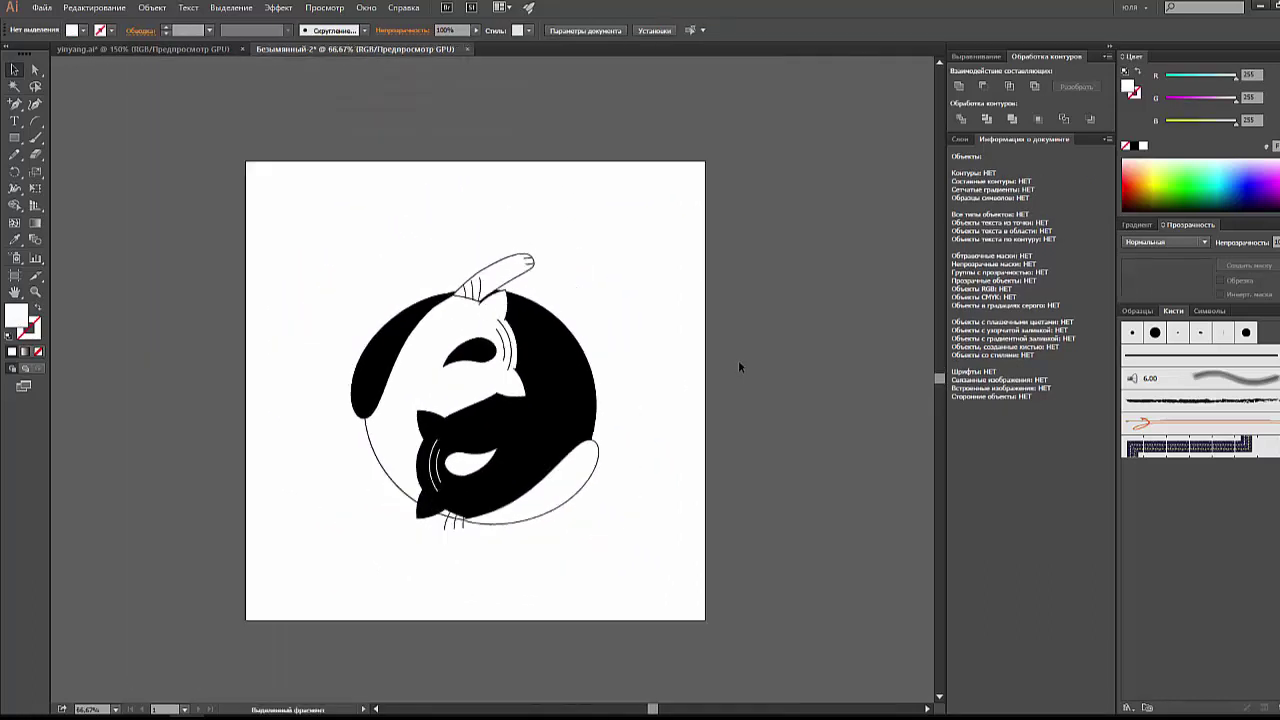
left_click_drag(14, 137, 47, 141)
Step: Create a 2000 × 2000 pt rectangle and center it horizontally and vertically on the artboard
left_click(332, 193)
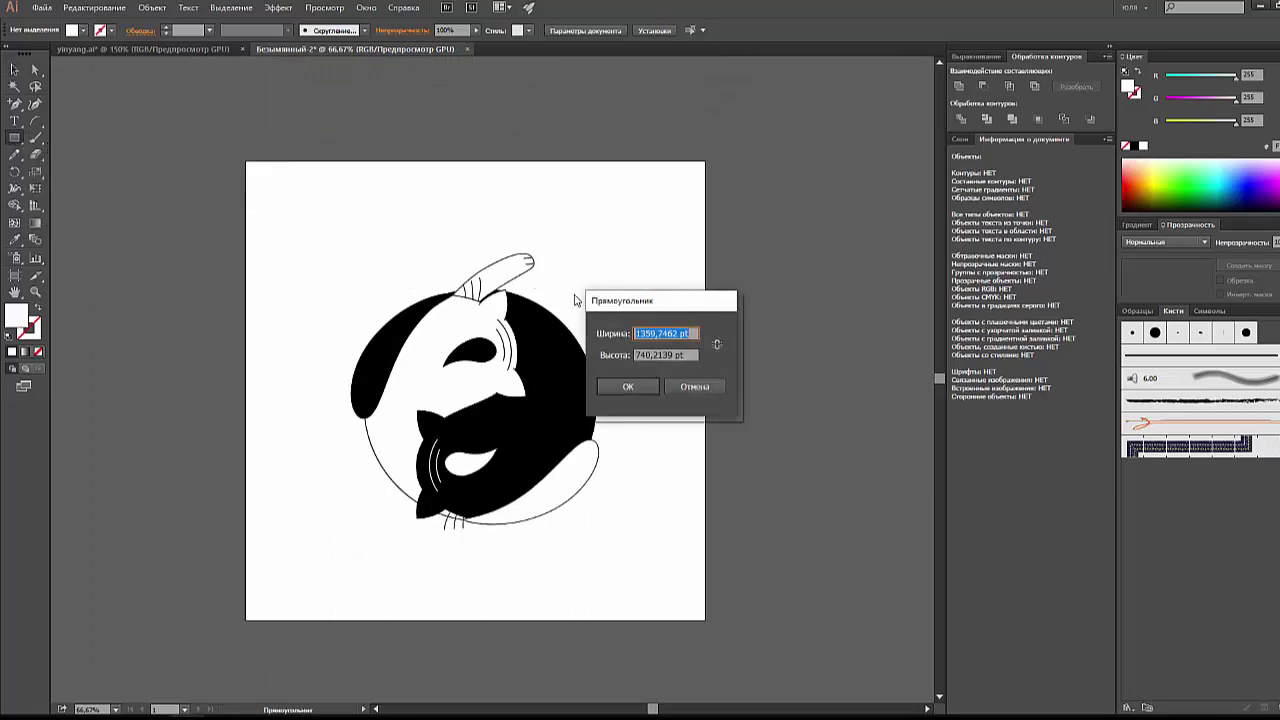
type("2000")
key("Tab")
type("2")
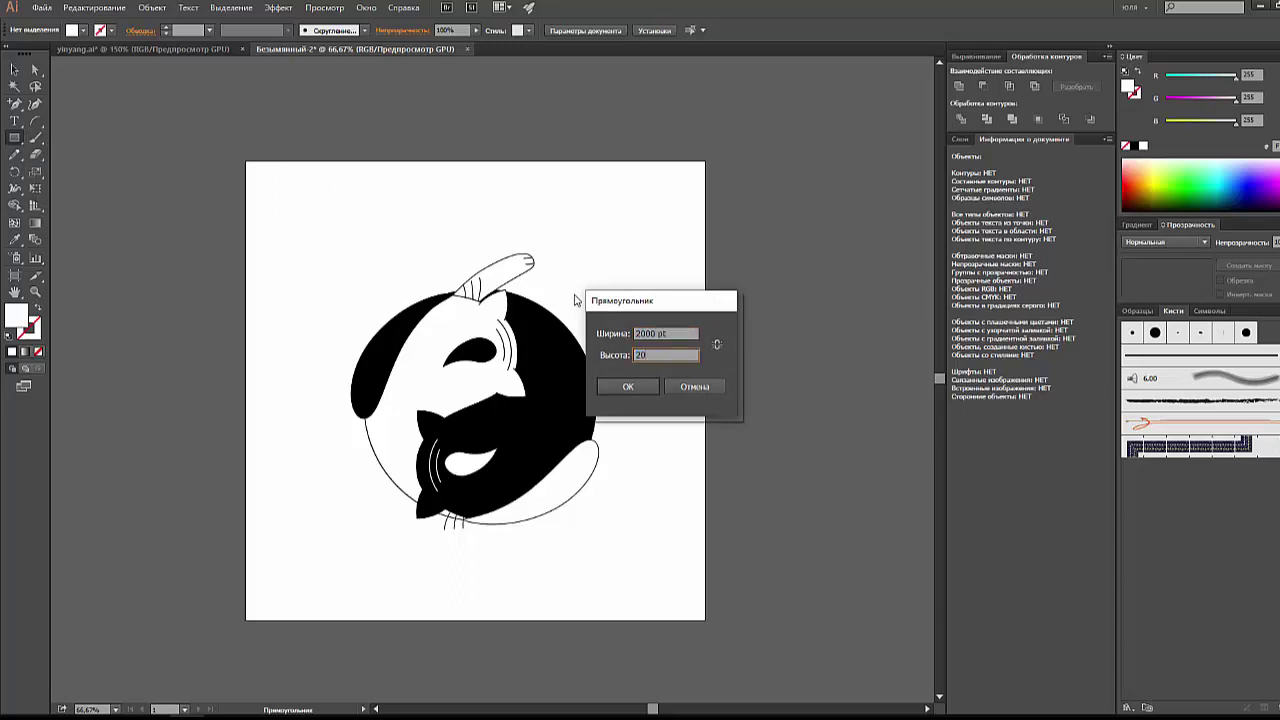
type("0")
key("Tab")
key("Return")
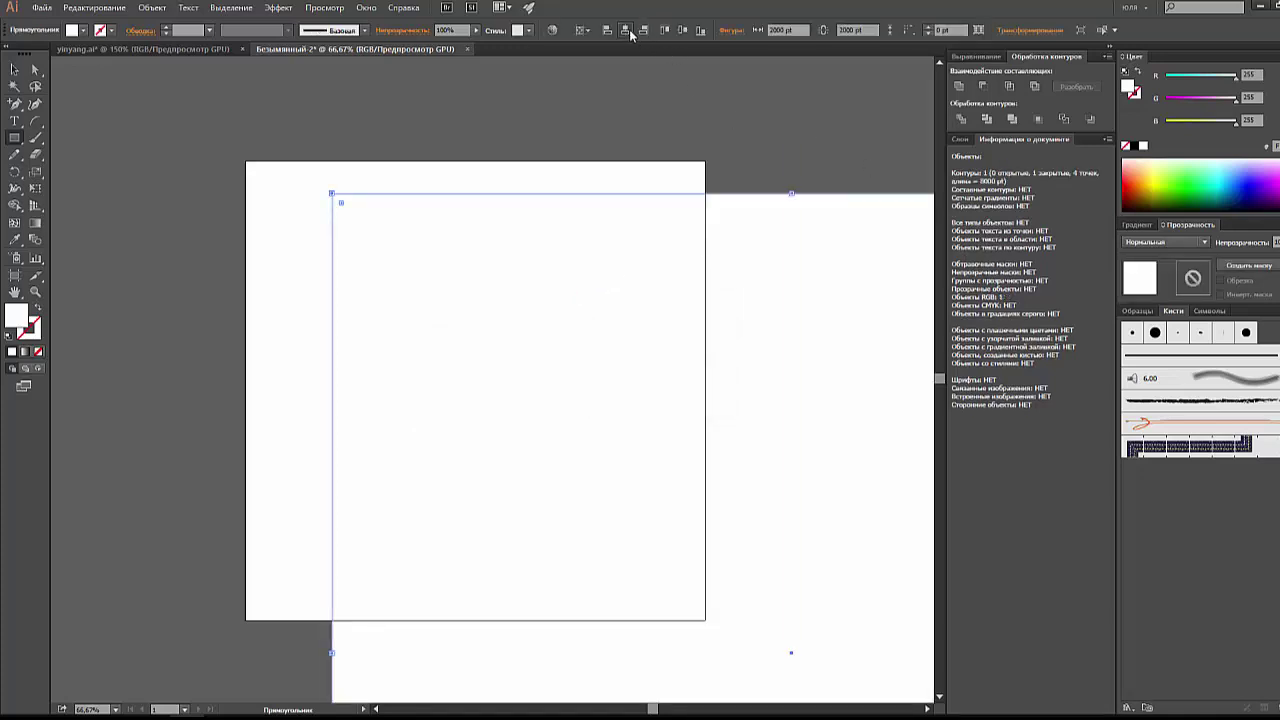
left_click(625, 30)
left_click(681, 30)
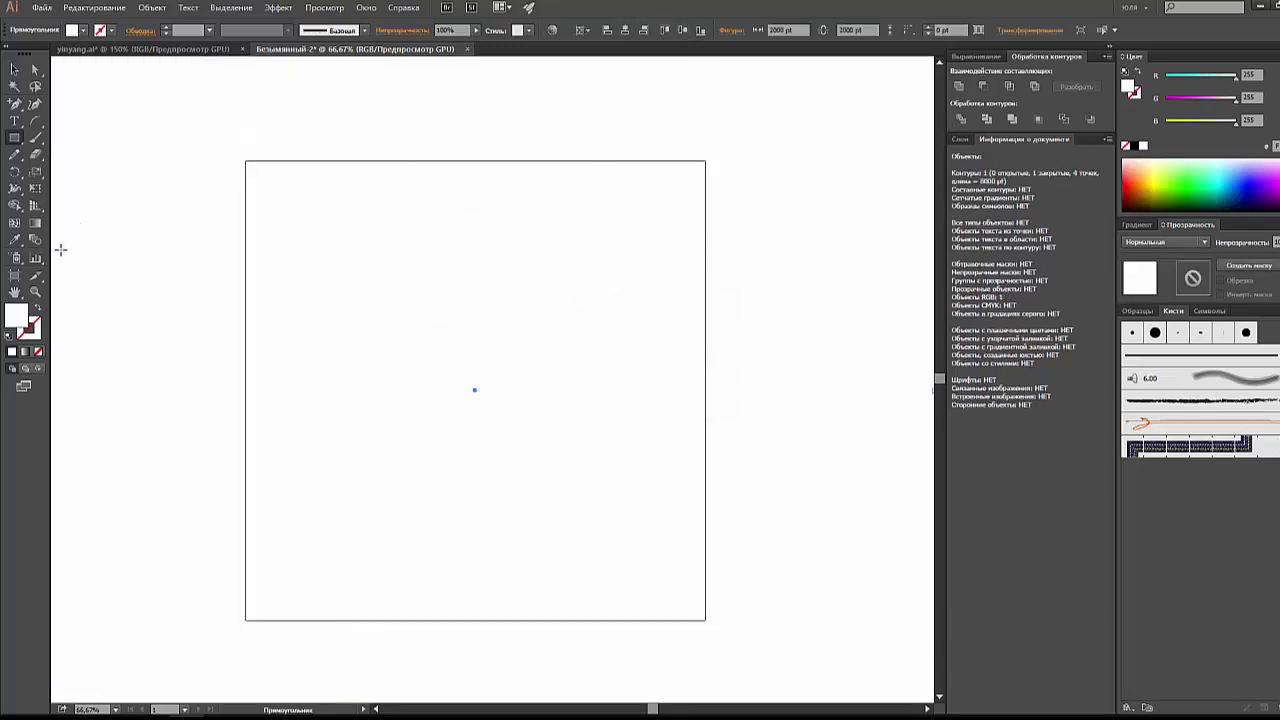
left_click(14, 275)
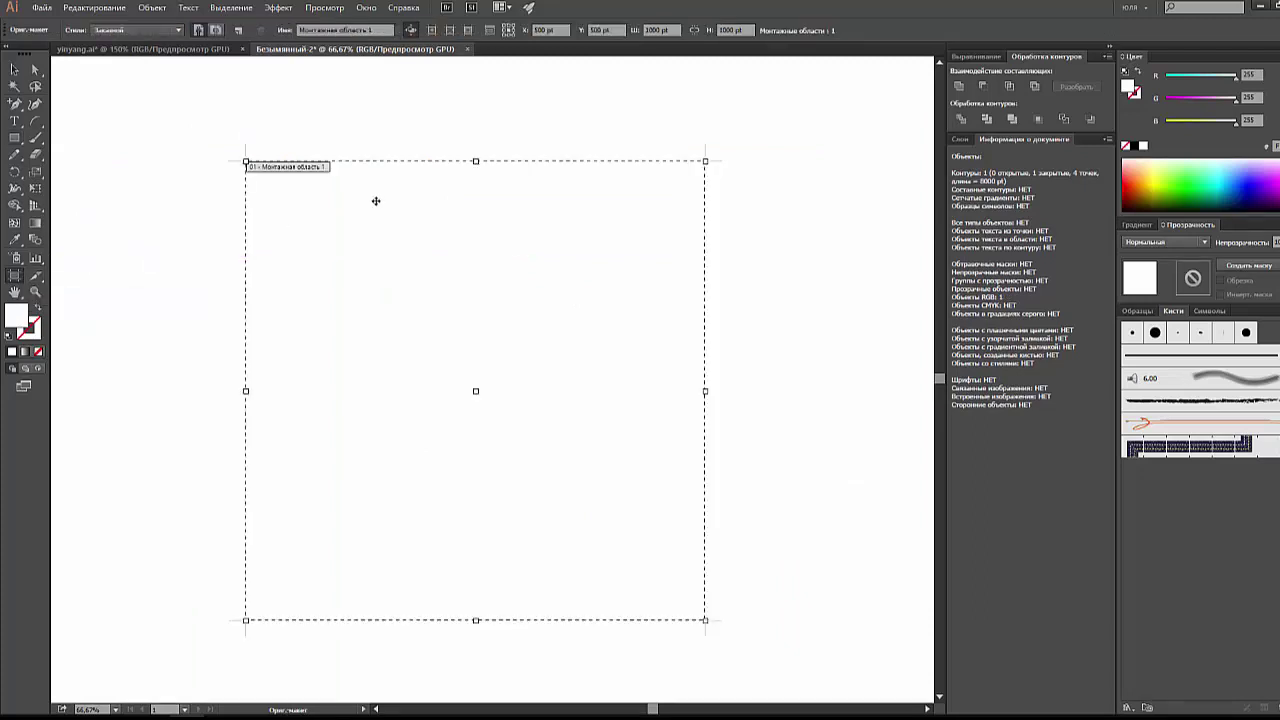
Step: Resize the artboard to 2000 × 2000 pt, fit it in view, and expand Layer 1's contents
left_click(665, 30)
key("Tab")
type("2")
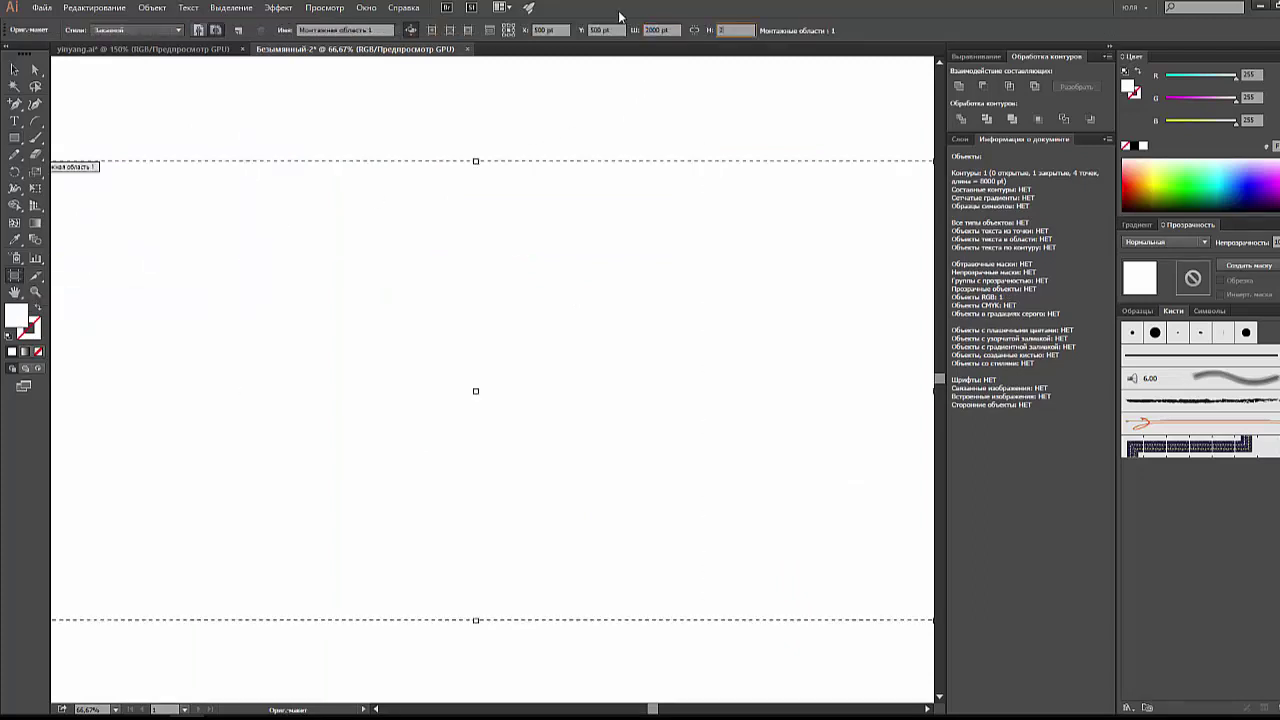
key("Tab")
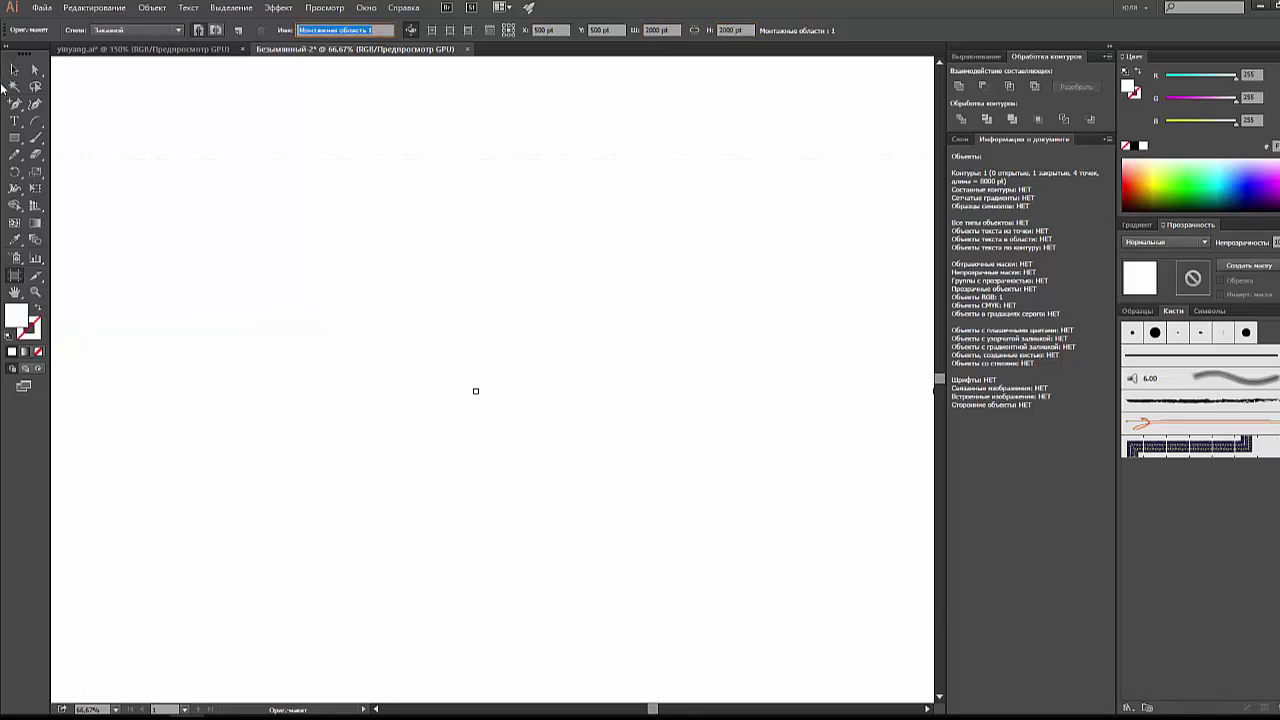
left_click(15, 69)
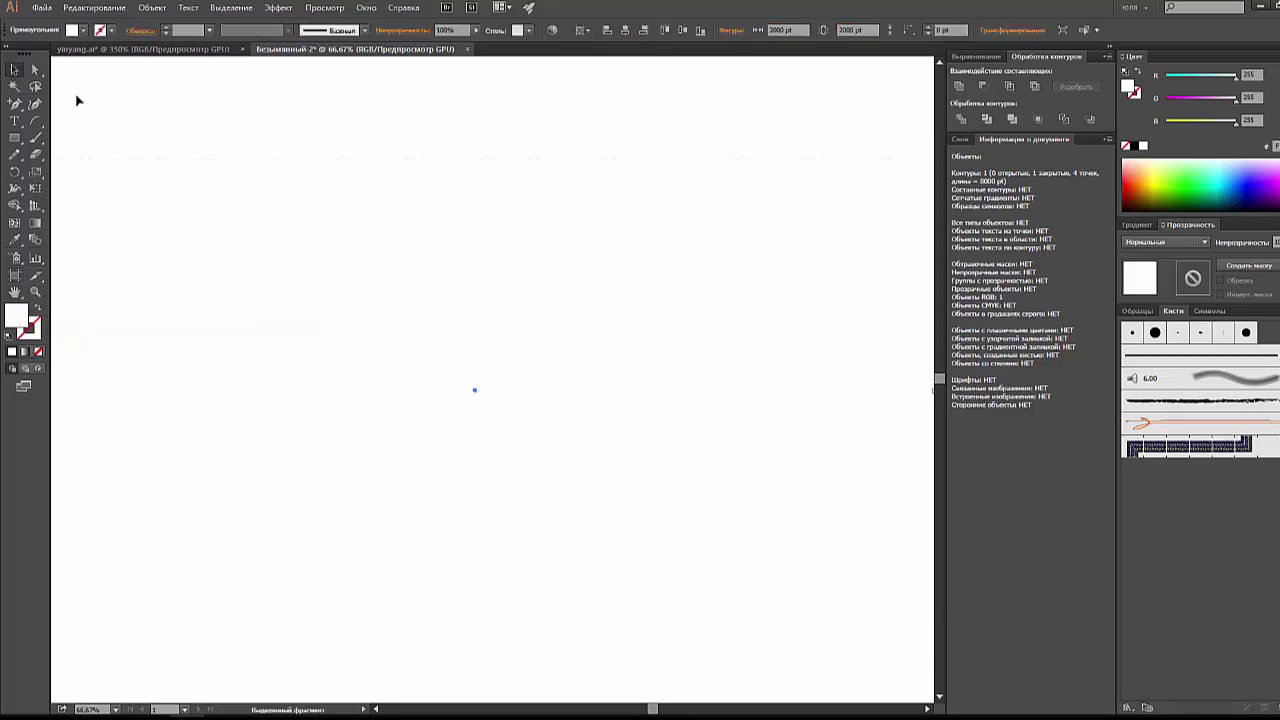
key("ctrl+0")
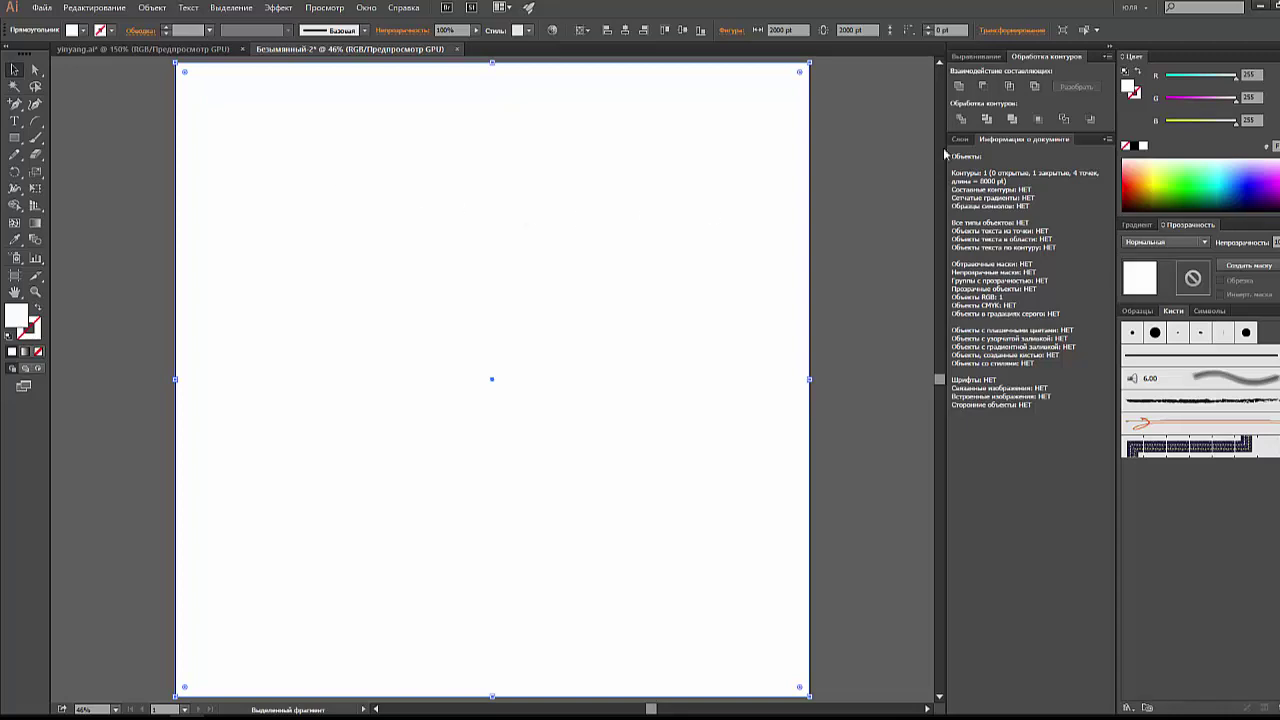
left_click(959, 139)
left_click(989, 157)
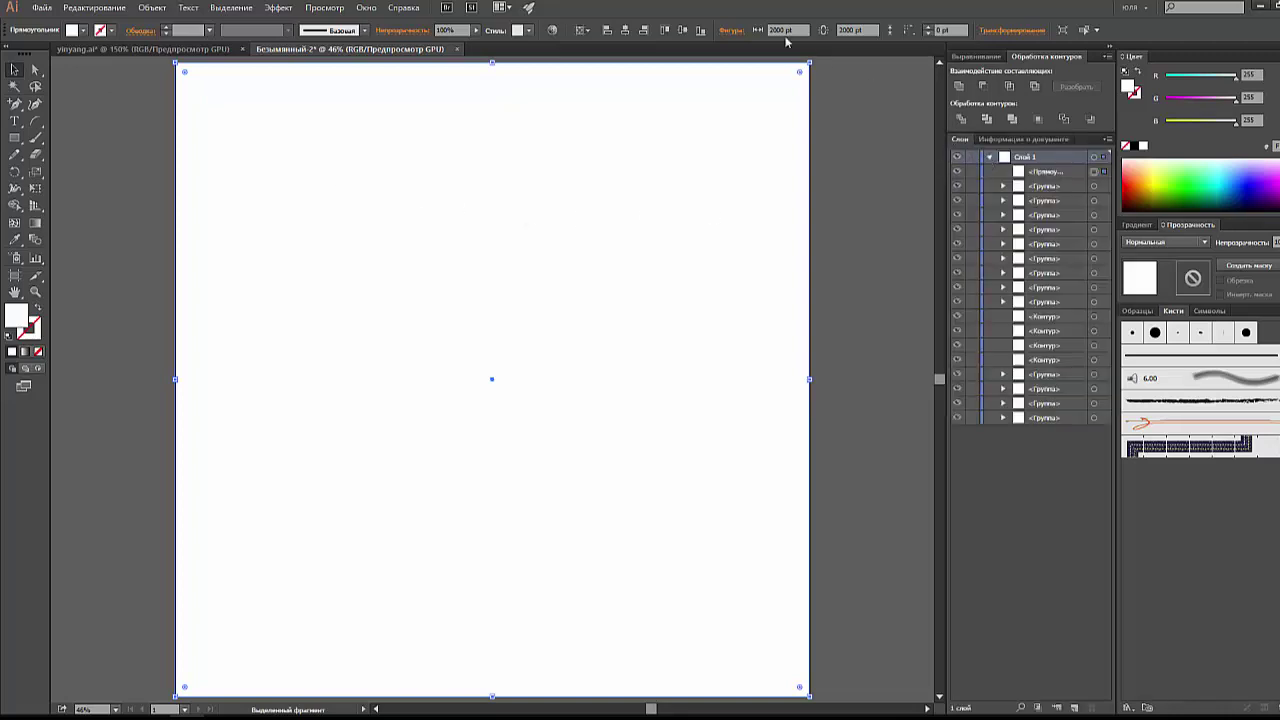
Step: Move the rectangle to the bottom of Layer 1, fill it white, and lock it
left_click(881, 354)
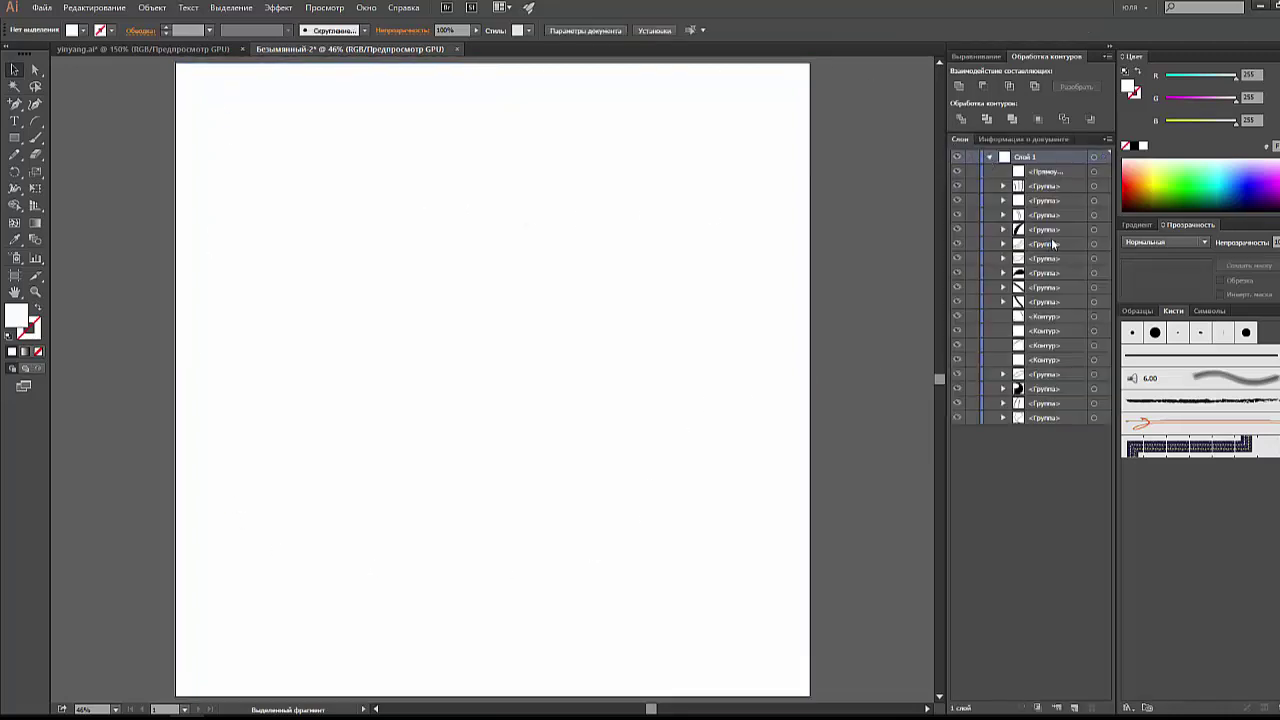
left_click(1093, 173)
left_click(1147, 179)
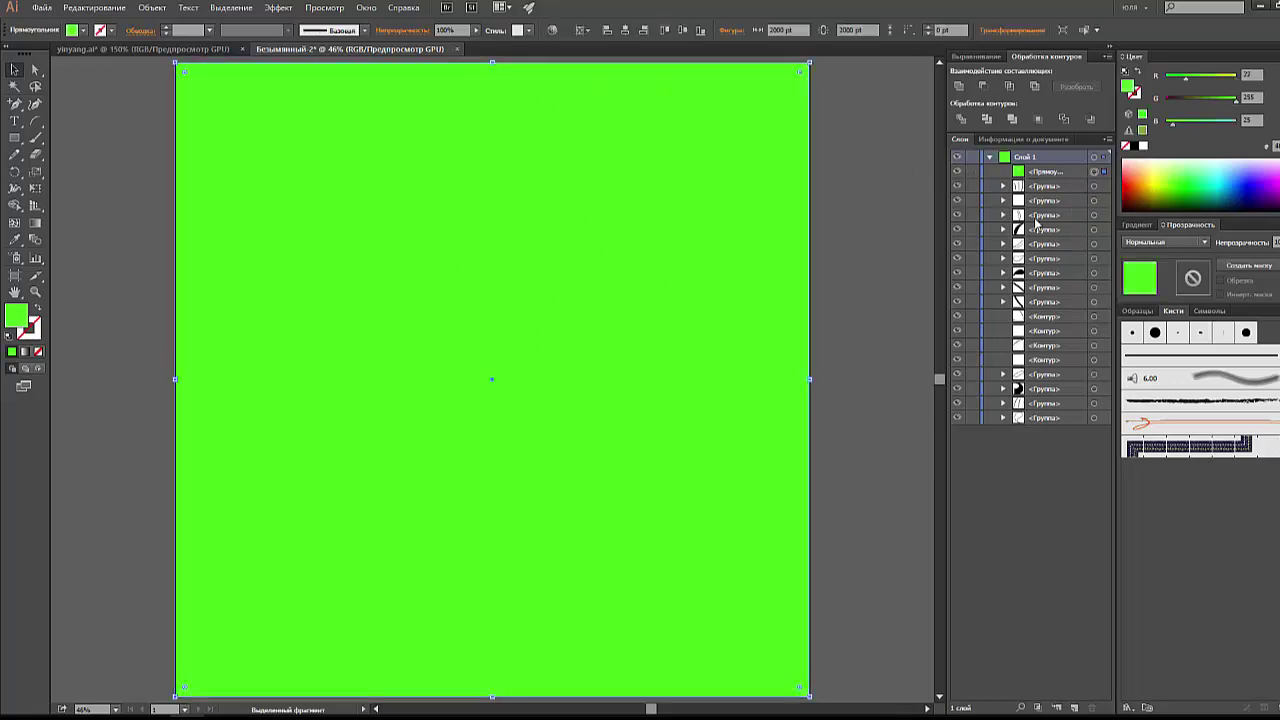
left_click_drag(1043, 174, 1050, 421)
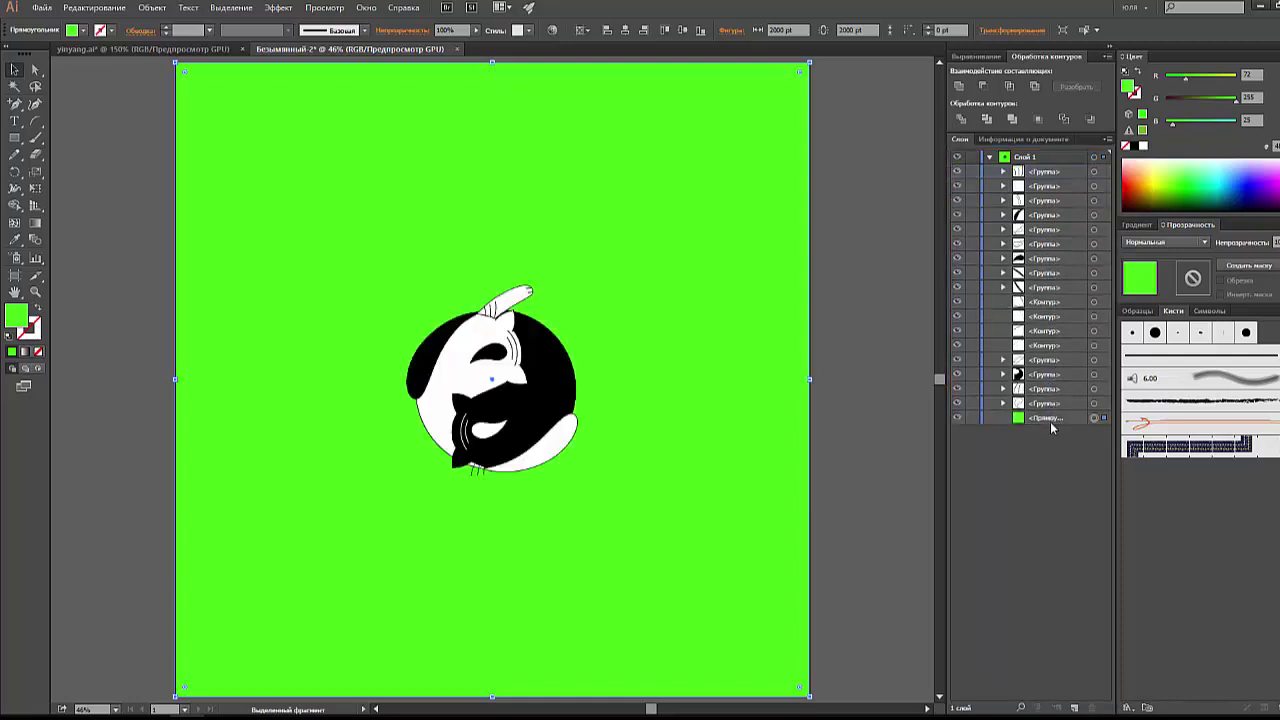
left_click(1143, 146)
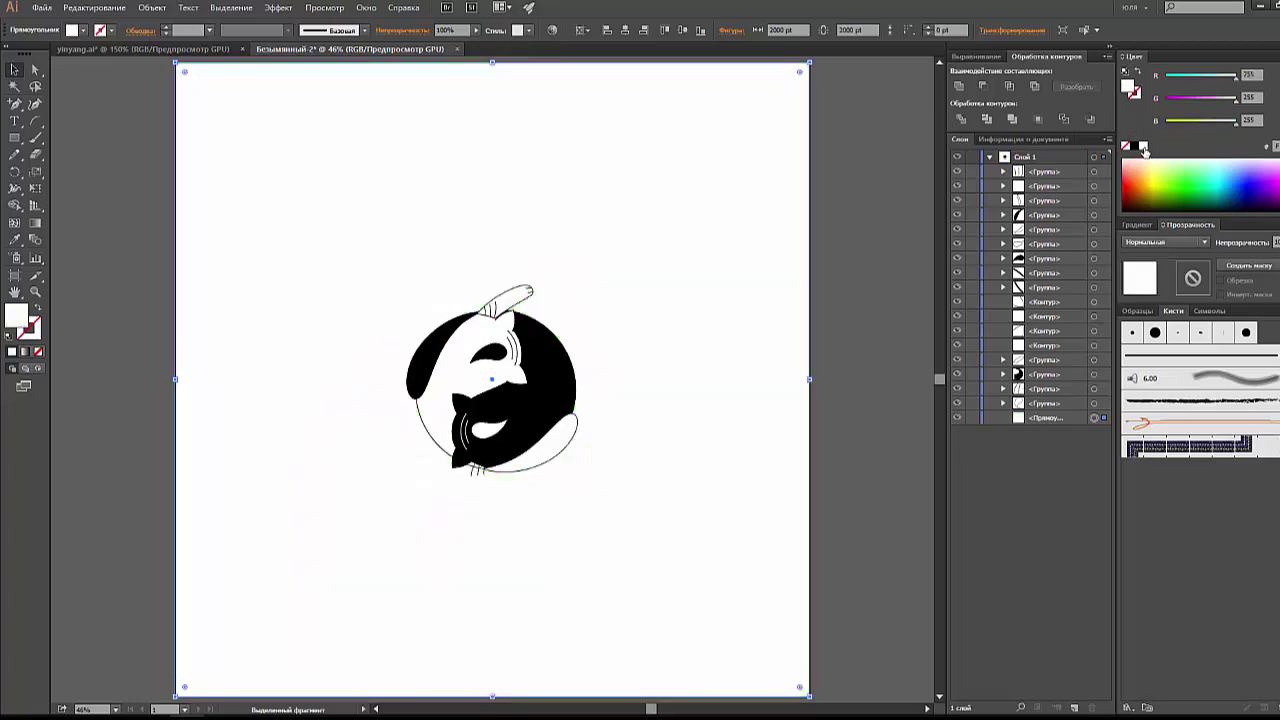
left_click(972, 418)
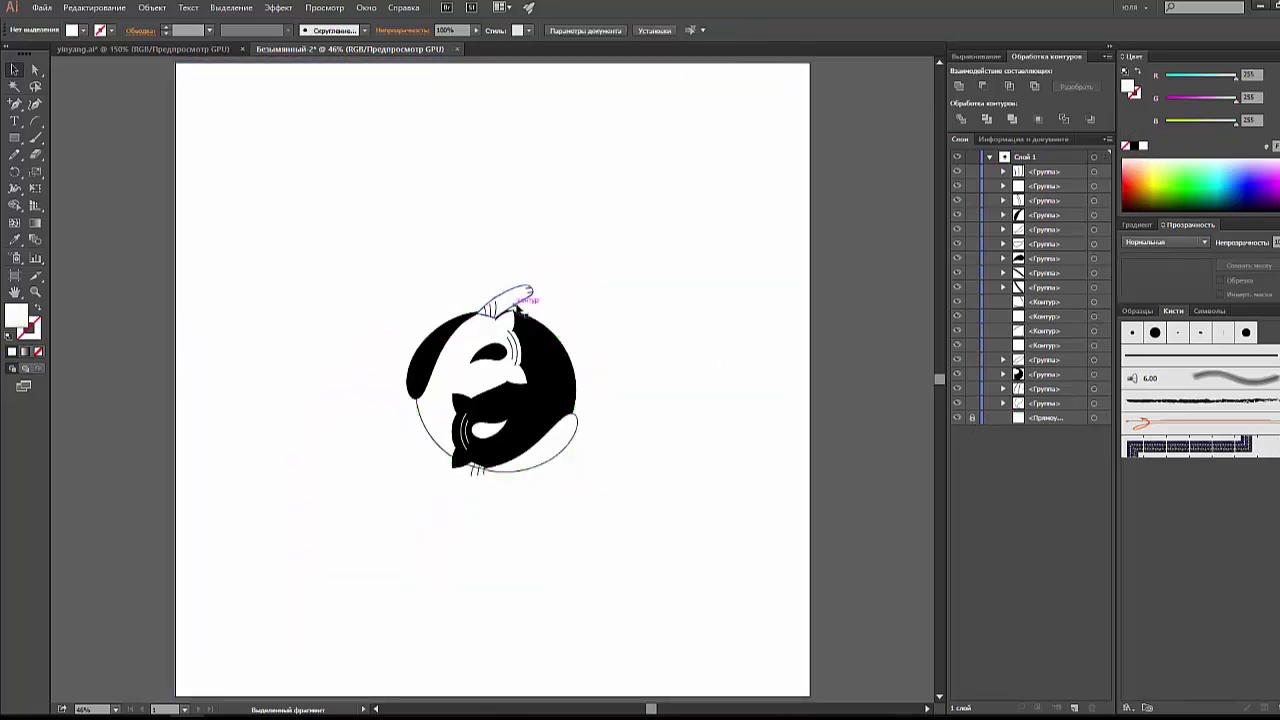
left_click_drag(636, 231, 357, 503)
Step: Group all the emblem pieces and lock the white background rectangle
left_click(375, 274)
left_click_drag(466, 378, 870, 290)
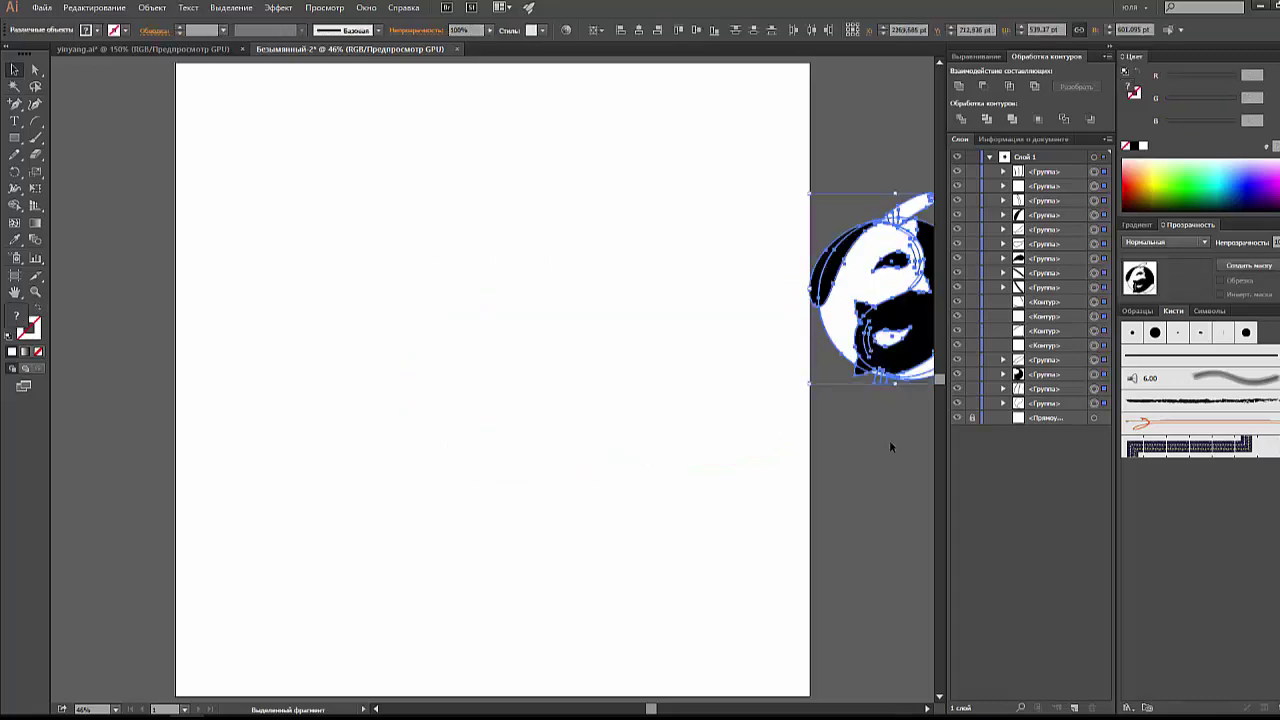
key("ctrl+z")
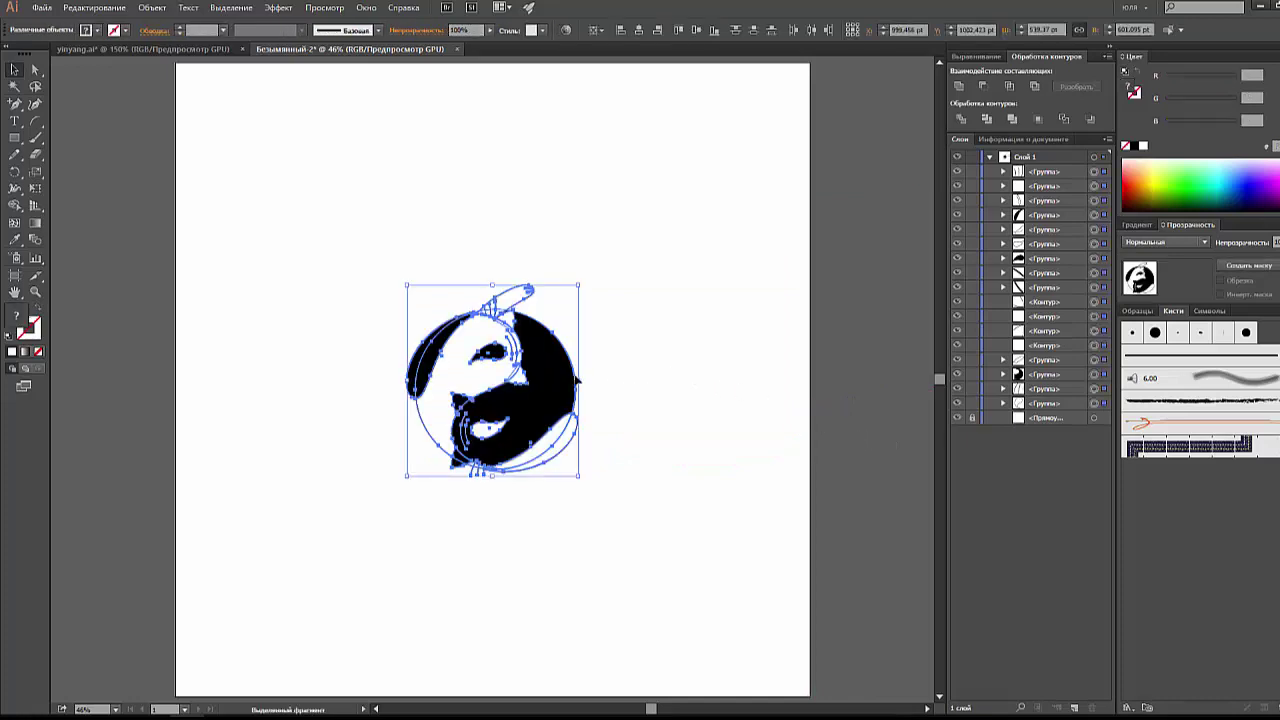
right_click(548, 357)
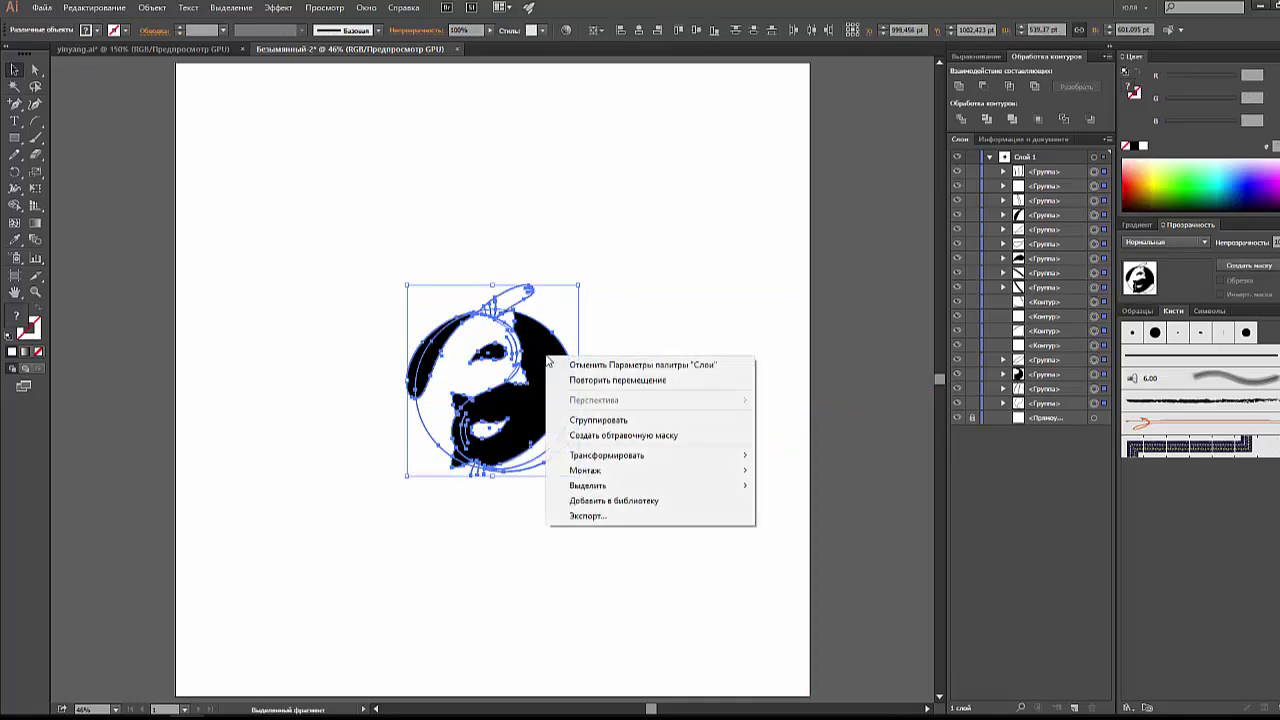
left_click(600, 420)
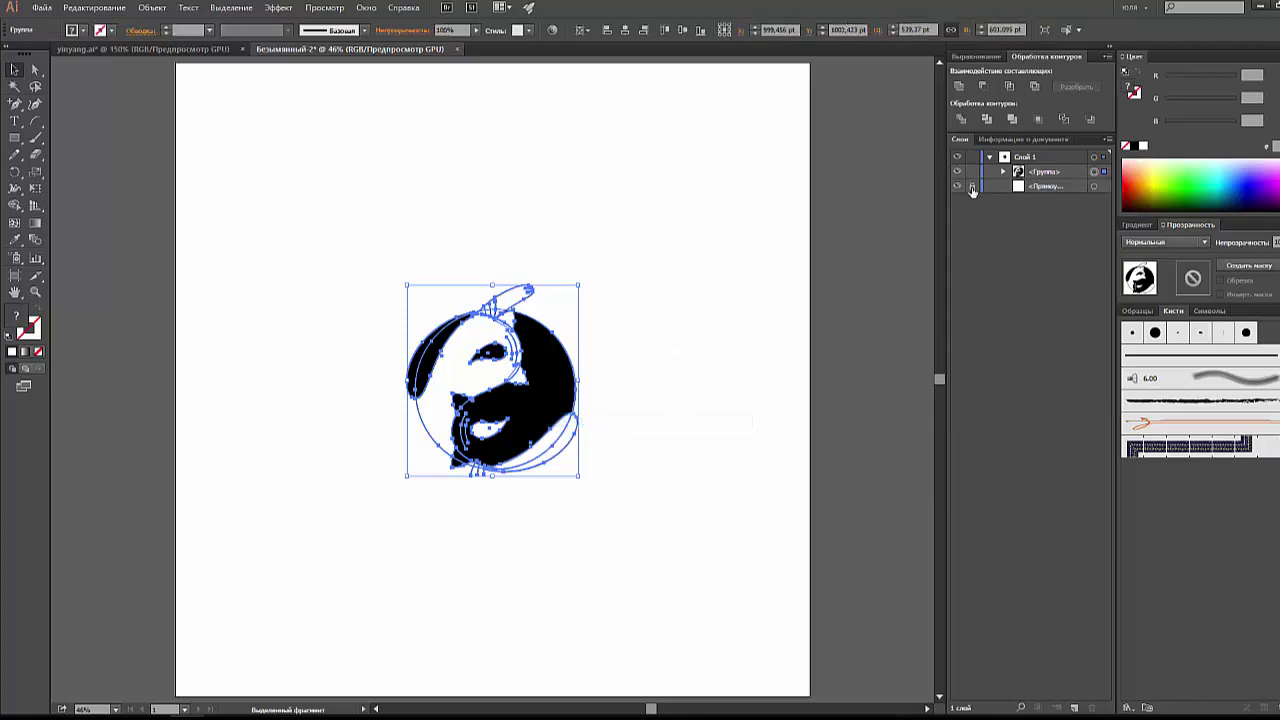
left_click(1095, 187)
left_click(1094, 171)
left_click(1095, 187)
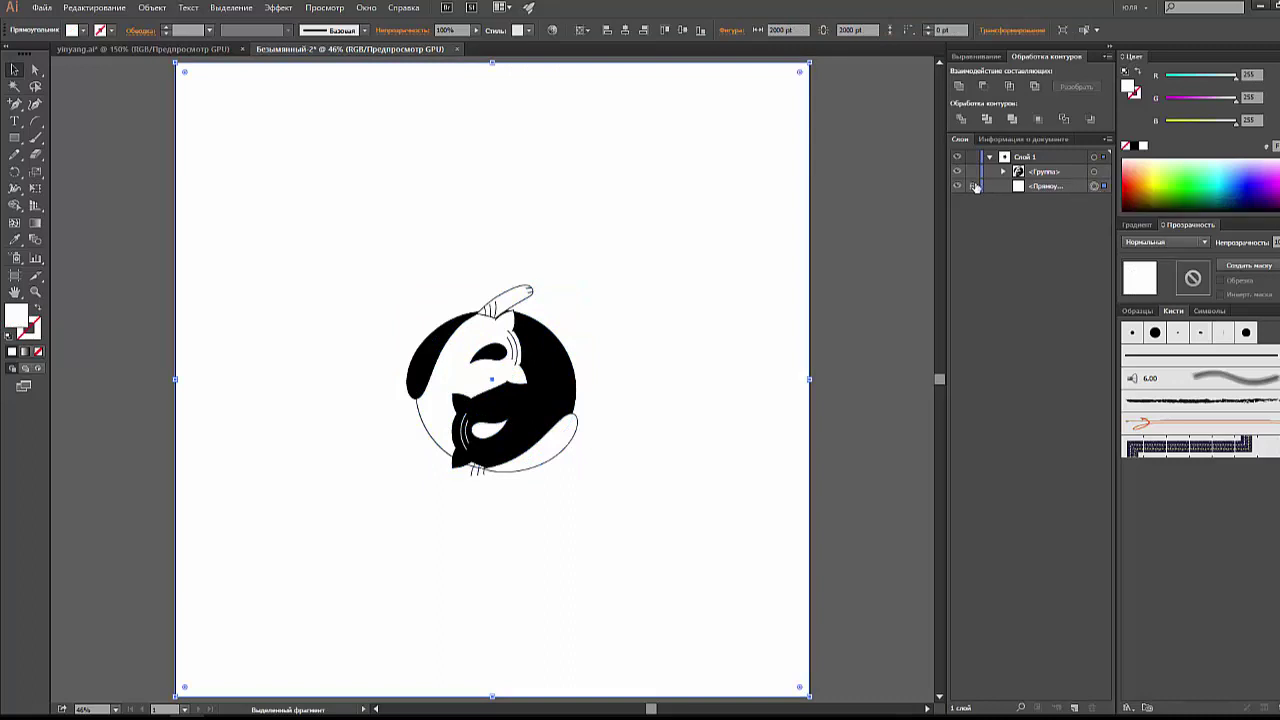
left_click(972, 186)
Step: Scale the cat emblem group up to fill the artboard and align it
left_click(523, 378)
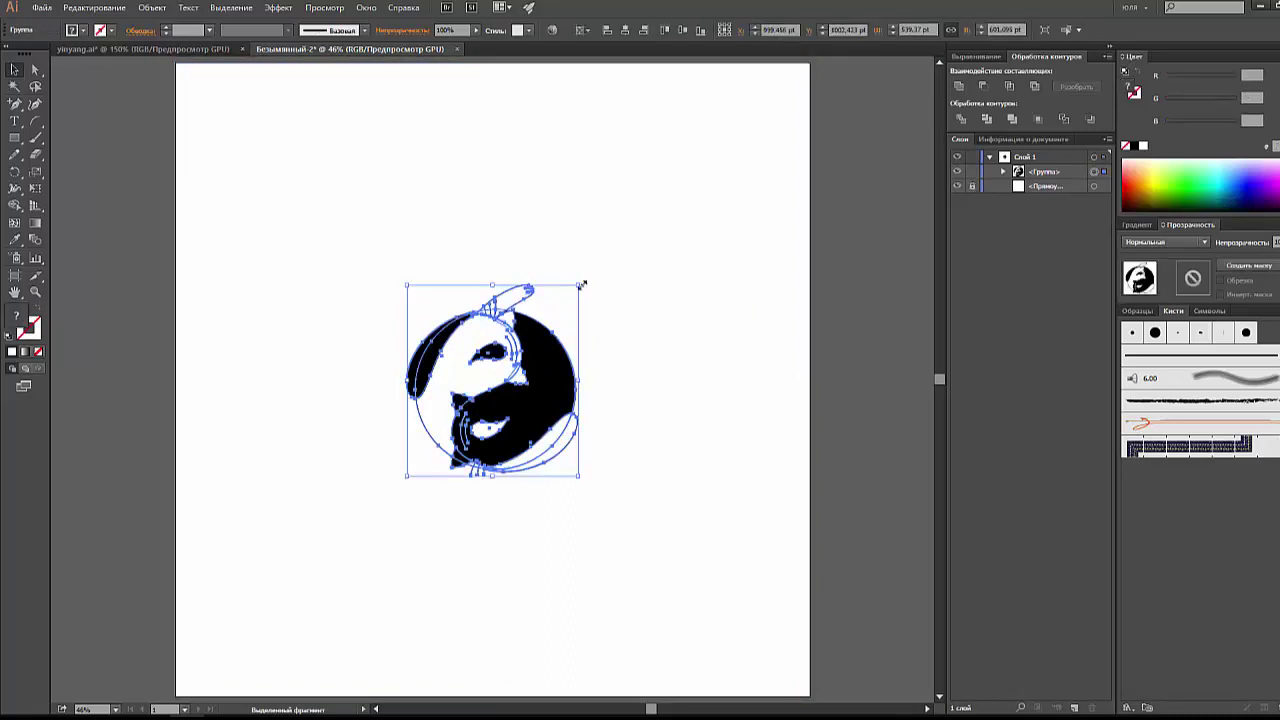
mouse_move(582, 285)
left_mouse_down()
mouse_move(707, 180)
mouse_move(693, 176)
left_mouse_up()
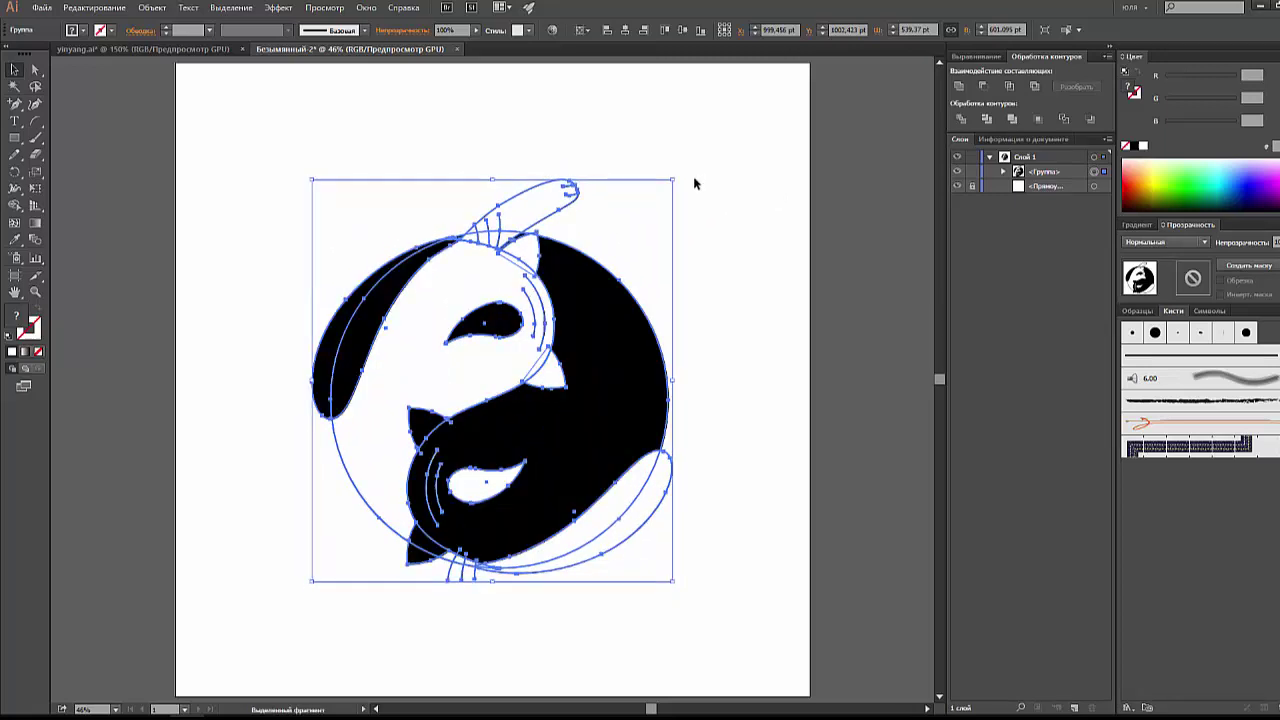
left_click(972, 56)
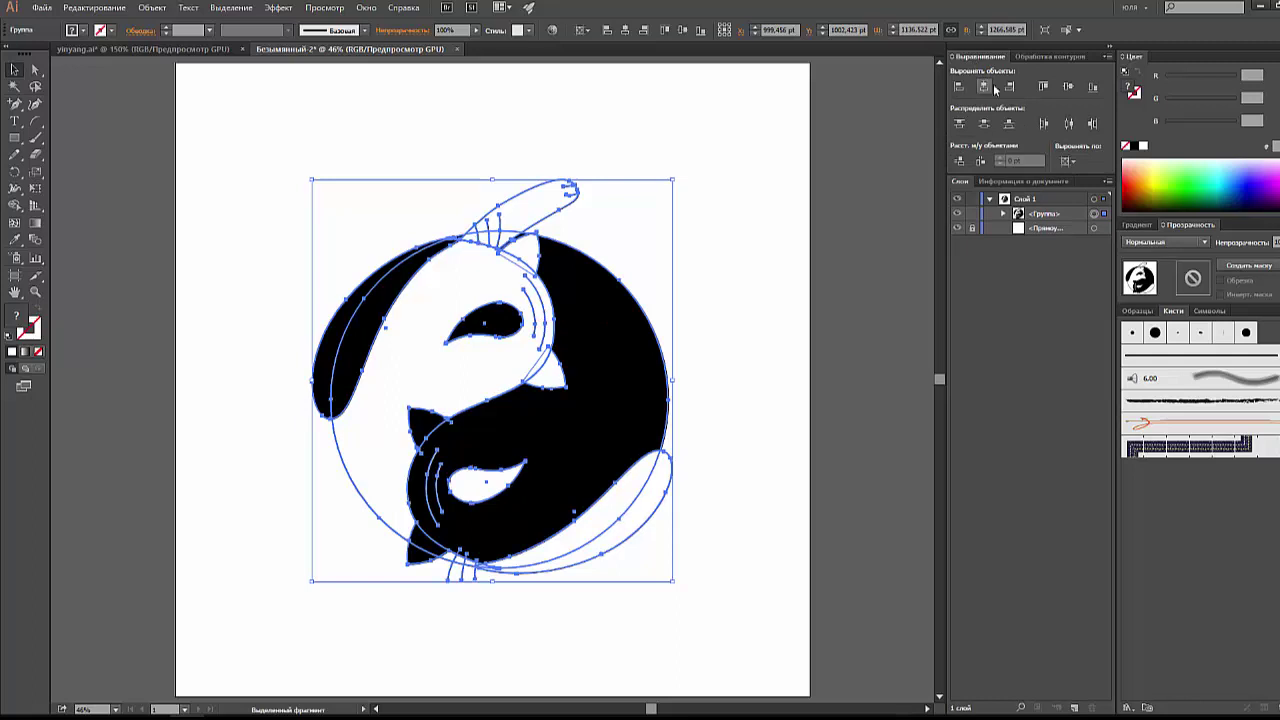
left_click(984, 87)
left_click(851, 256)
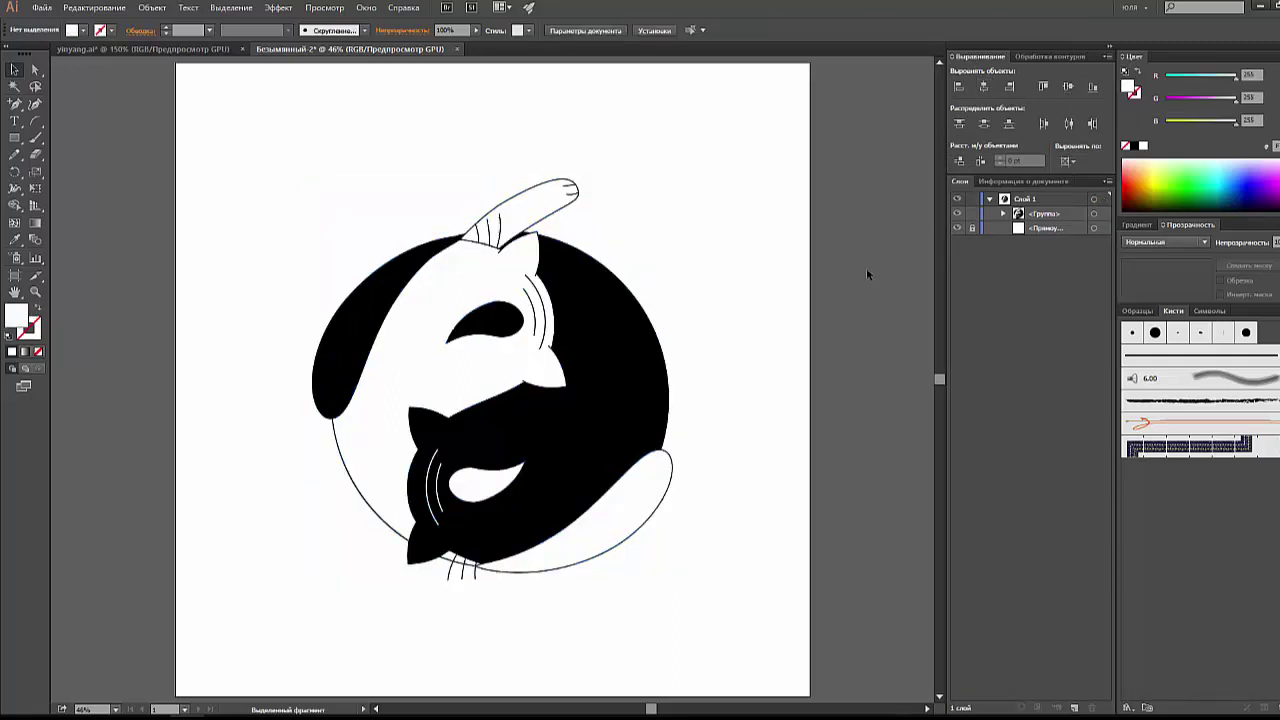
key("ctrl+minus")
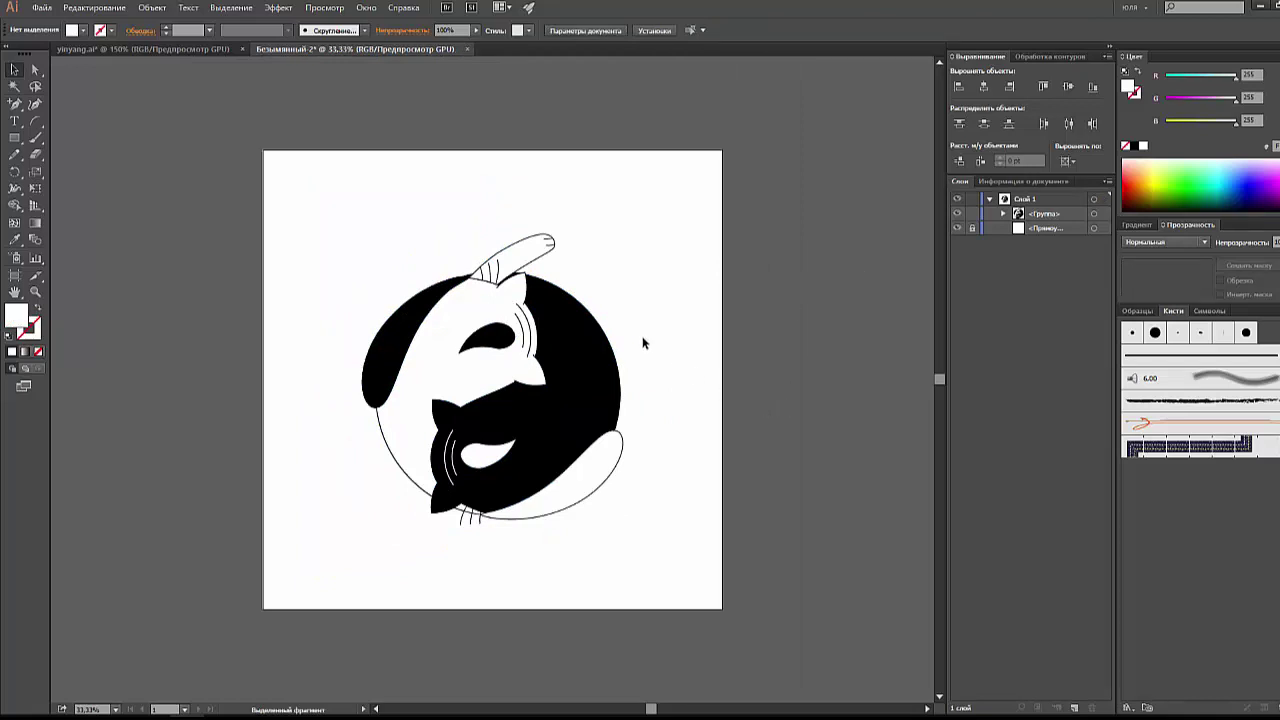
Step: Select all artwork including the background and check the Document Info panel
left_click(600, 332)
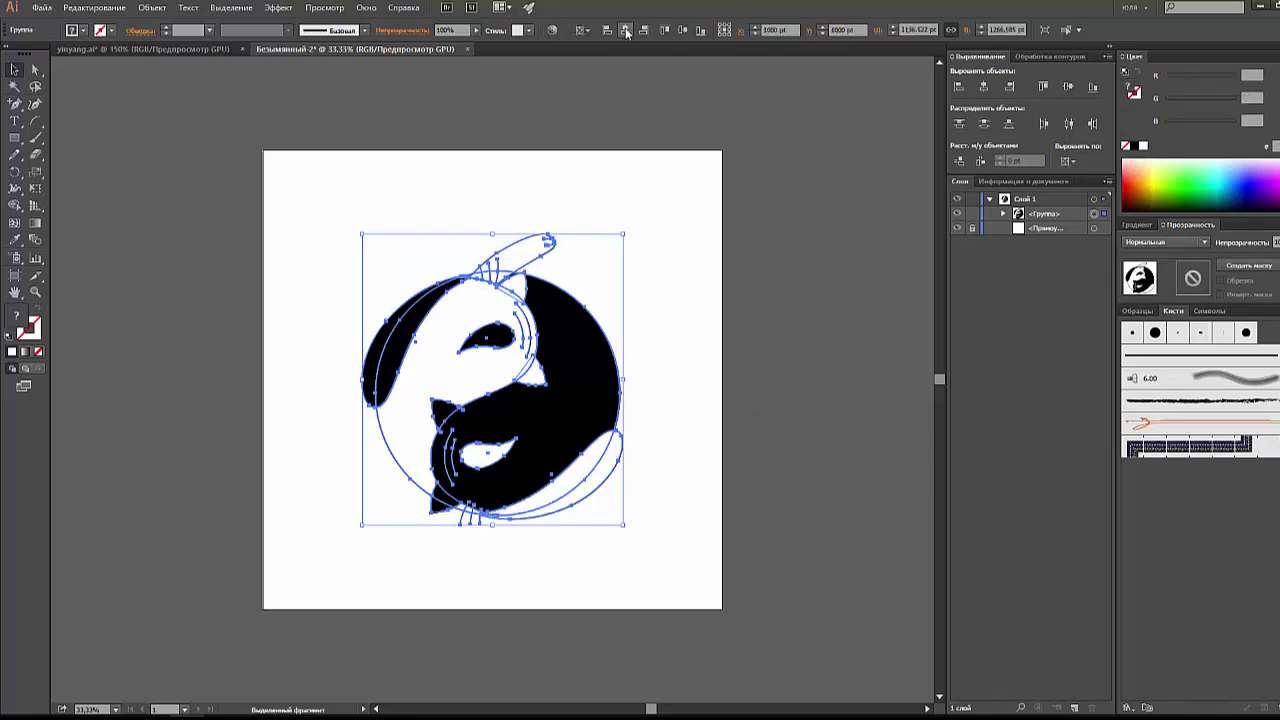
left_click(784, 262)
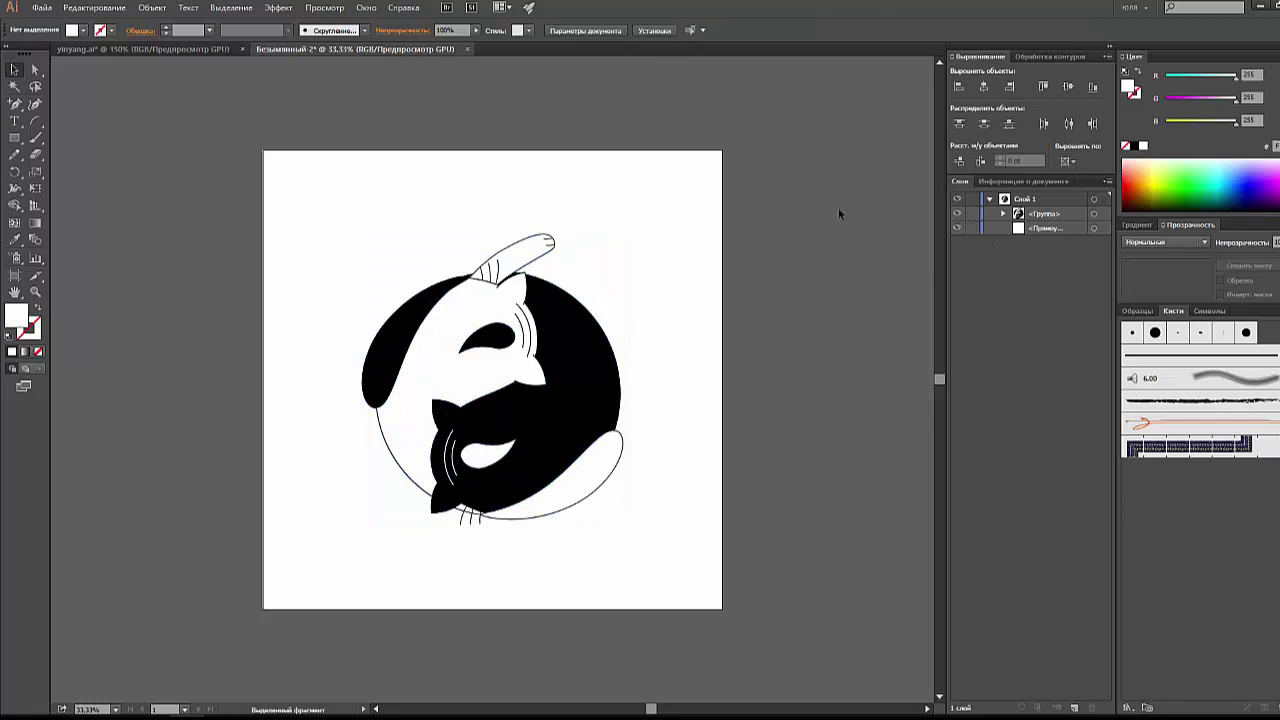
left_click_drag(780, 130, 228, 630)
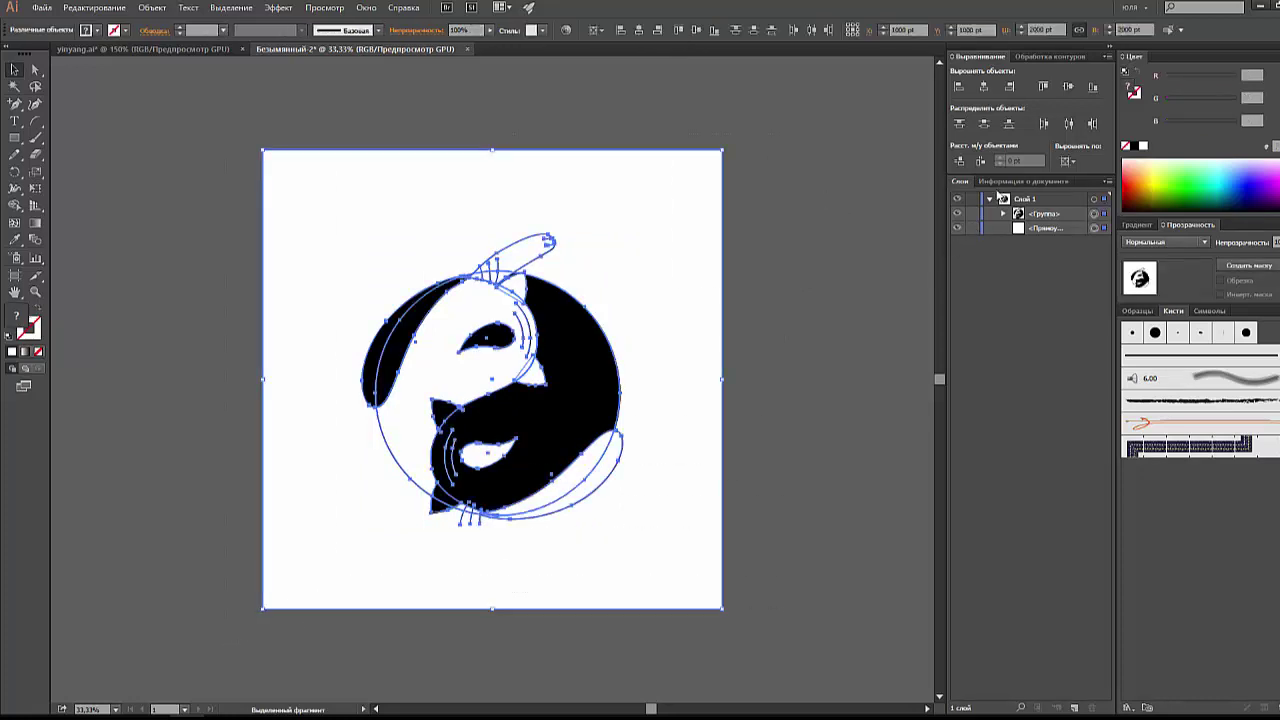
left_click(1000, 184)
left_click(960, 182)
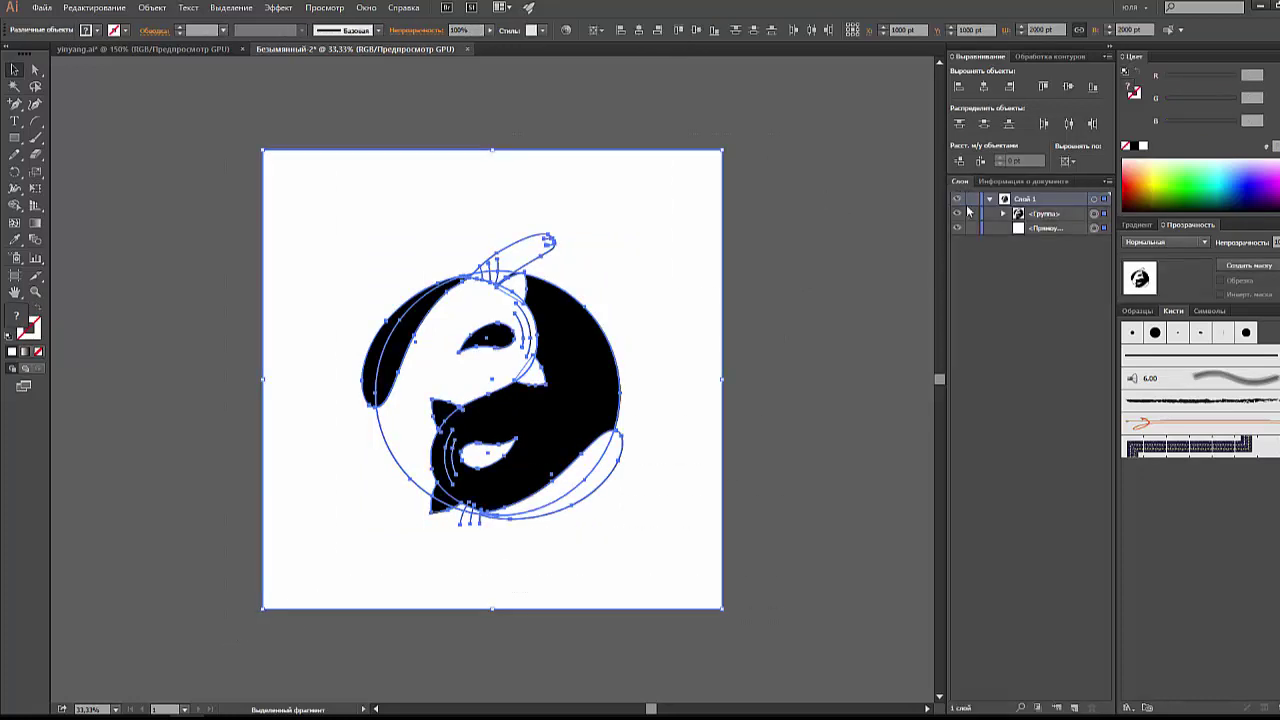
Step: Trial-move the background rectangle, undo it, and switch to the yinyang.ai document
left_click(1094, 228)
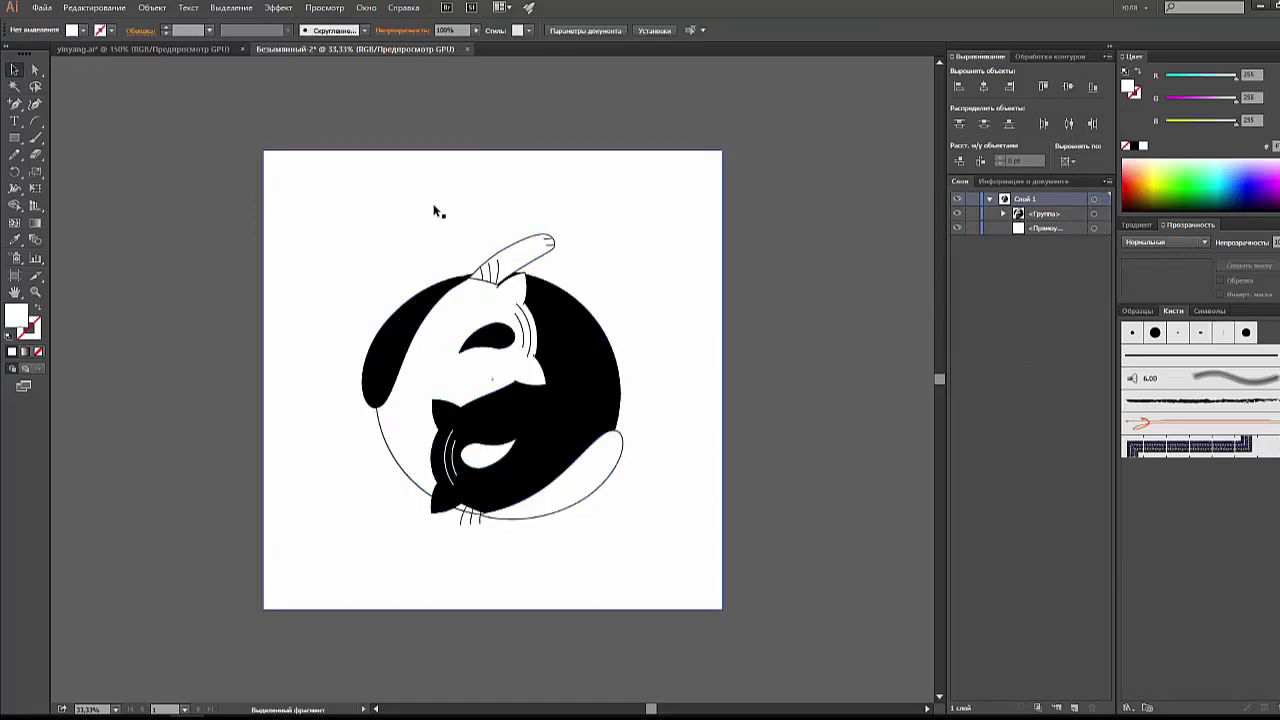
left_click_drag(410, 204, 883, 220)
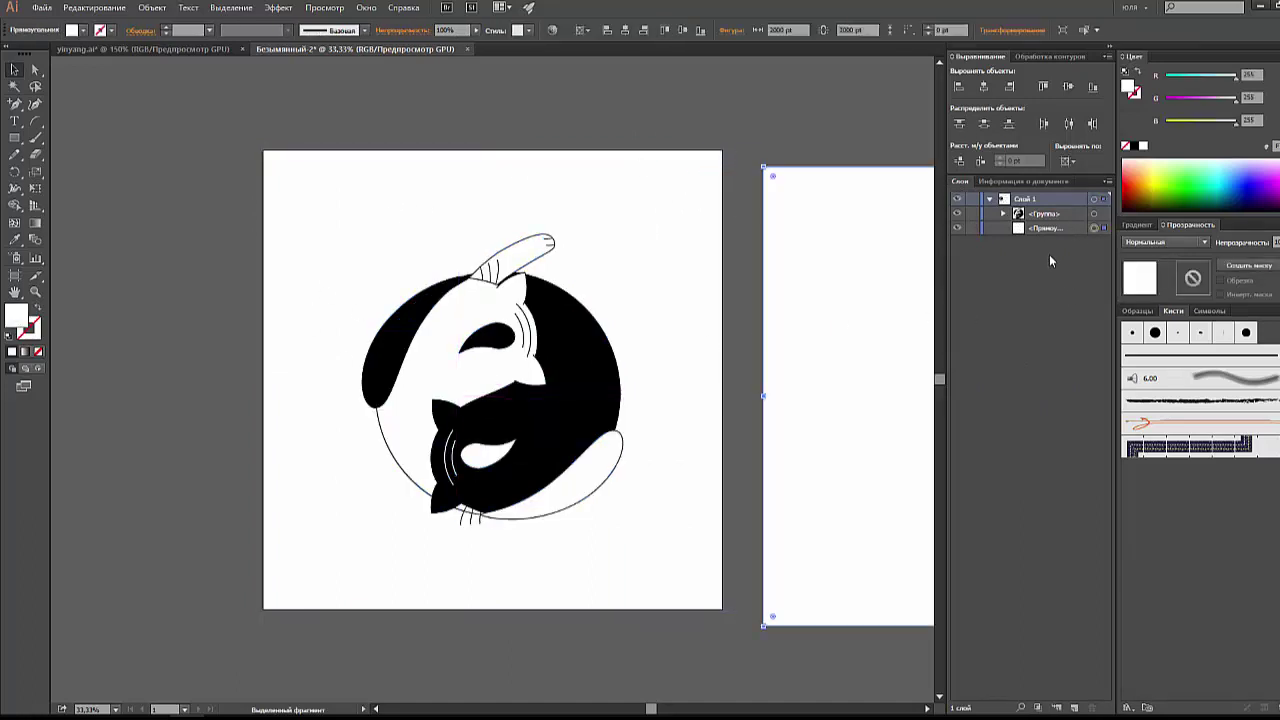
key("ctrl+z")
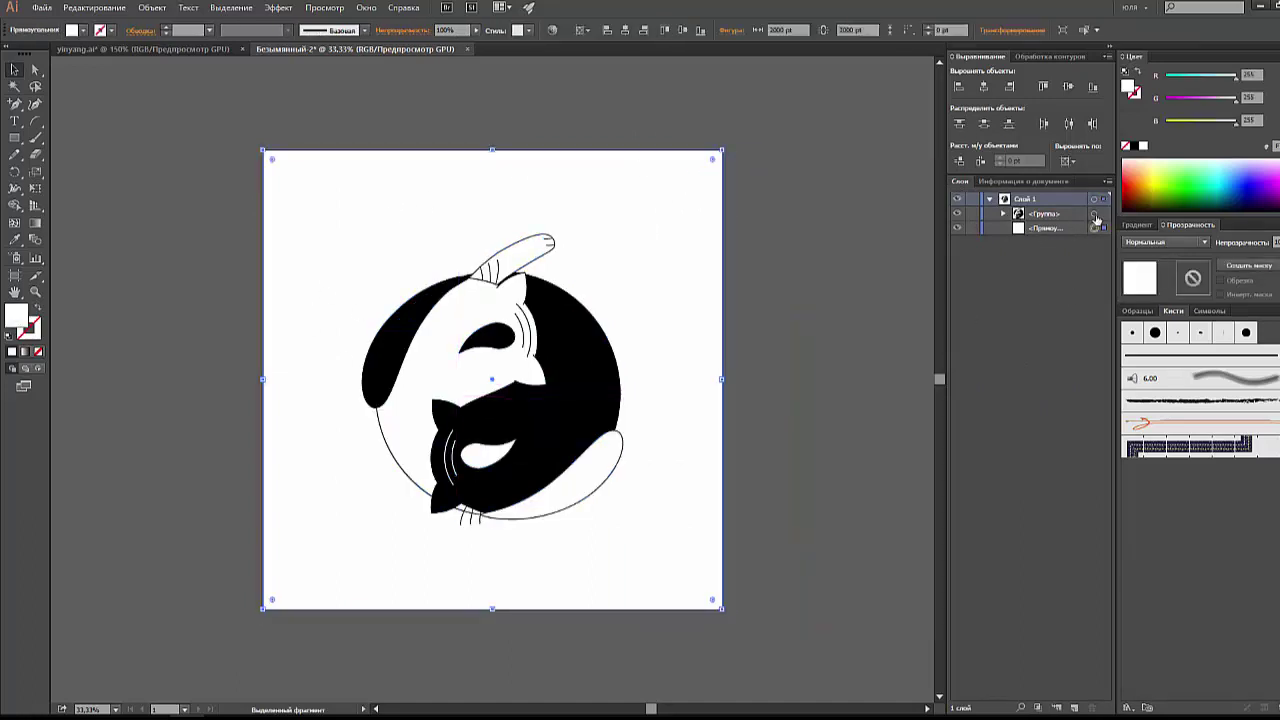
left_click(1095, 215)
left_click(866, 282)
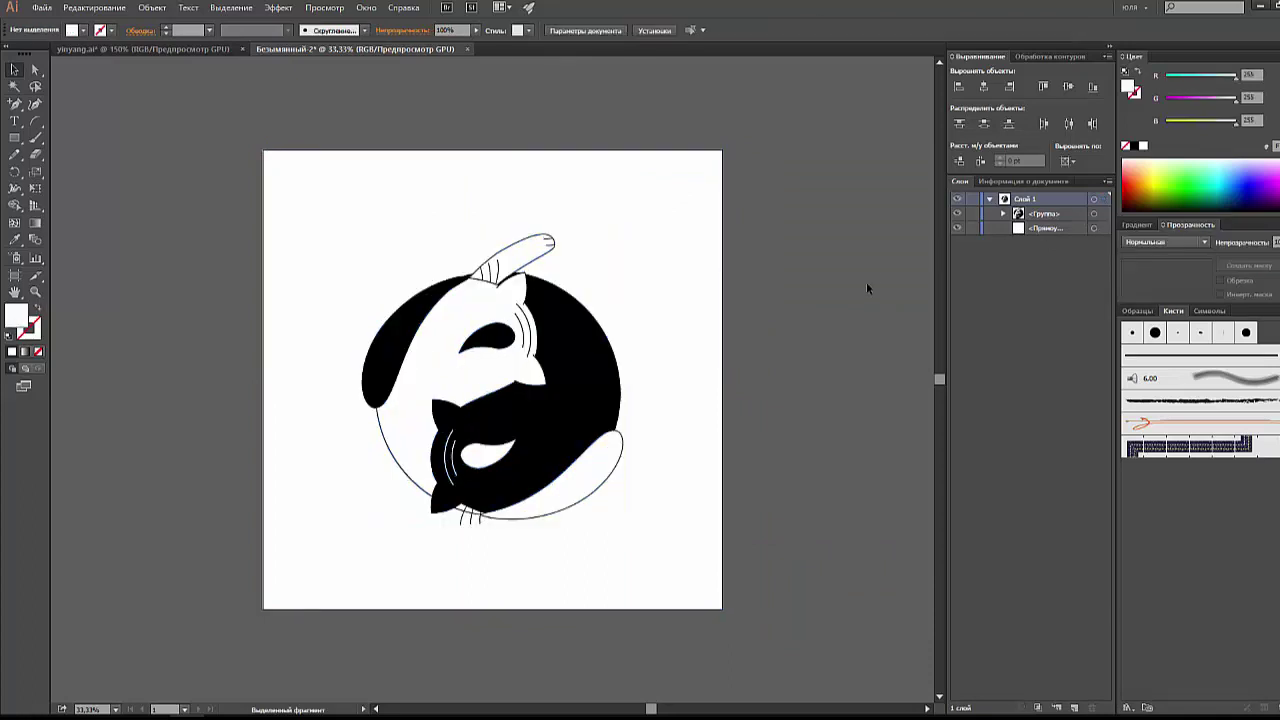
left_click(200, 49)
Step: Zoom out to 66.67%, move the green cat artwork left, and group its pieces
left_click(142, 197)
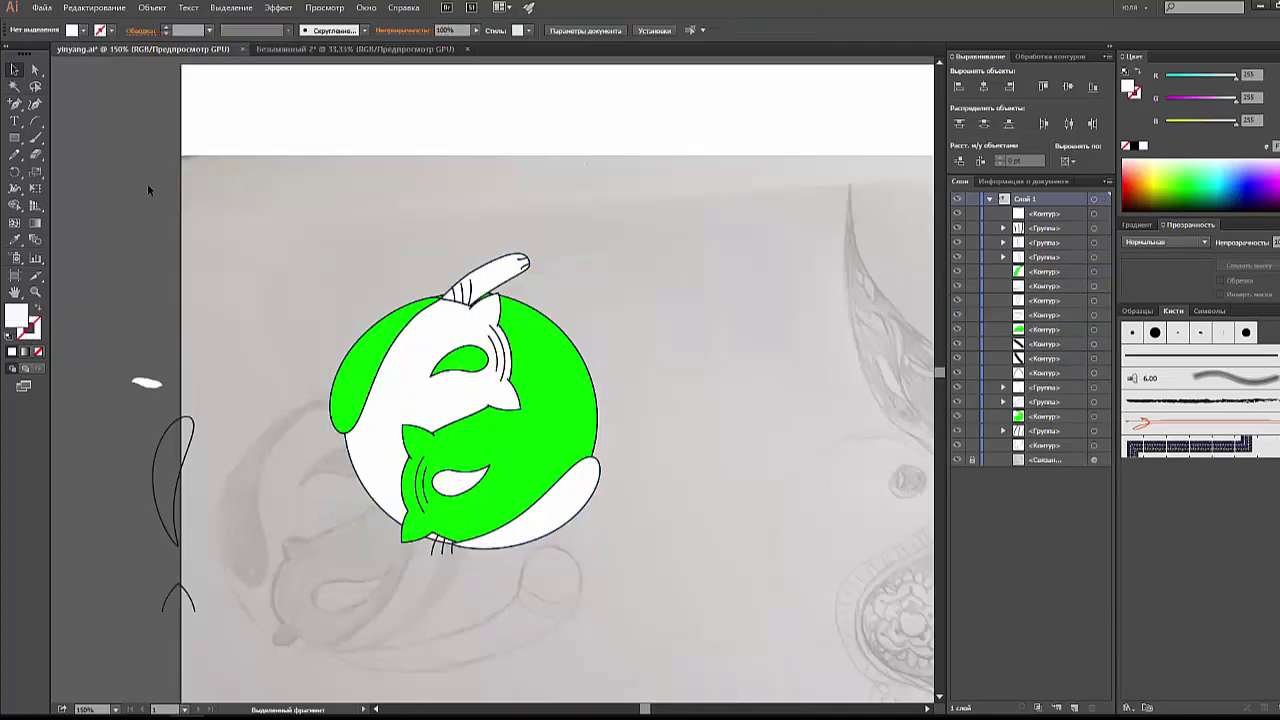
key("ctrl+minus")
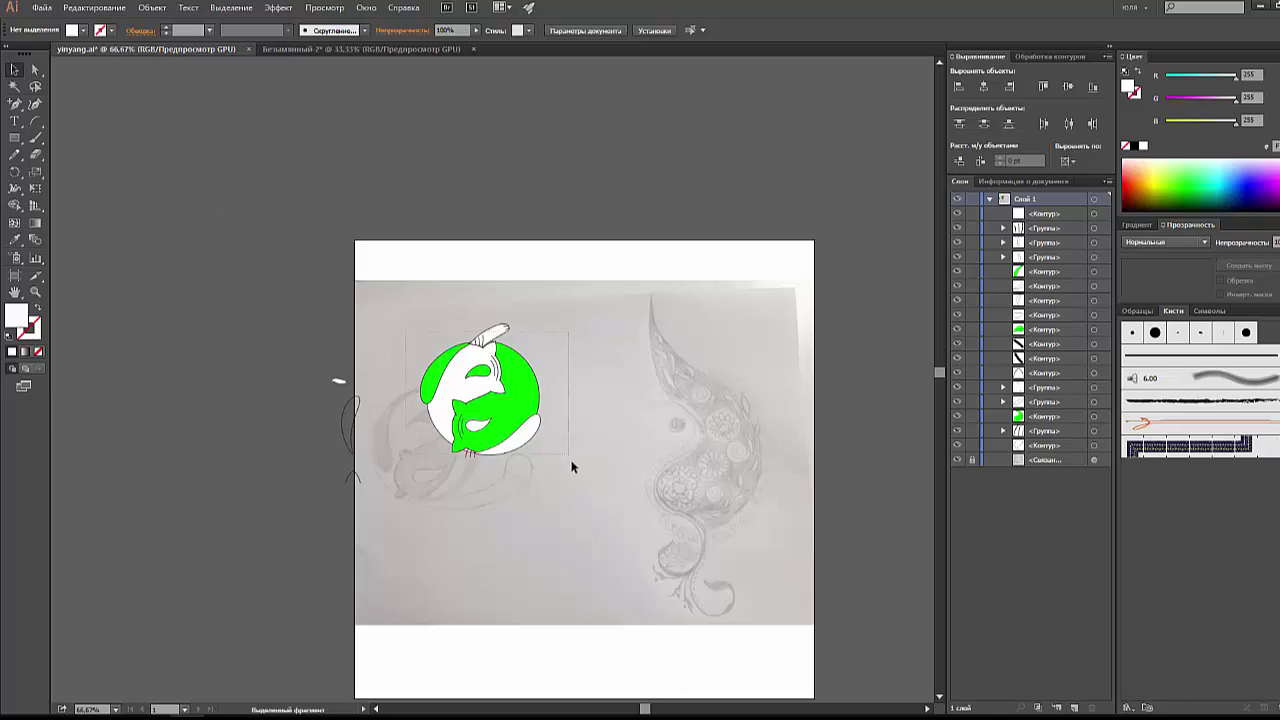
left_click_drag(522, 441, 317, 362)
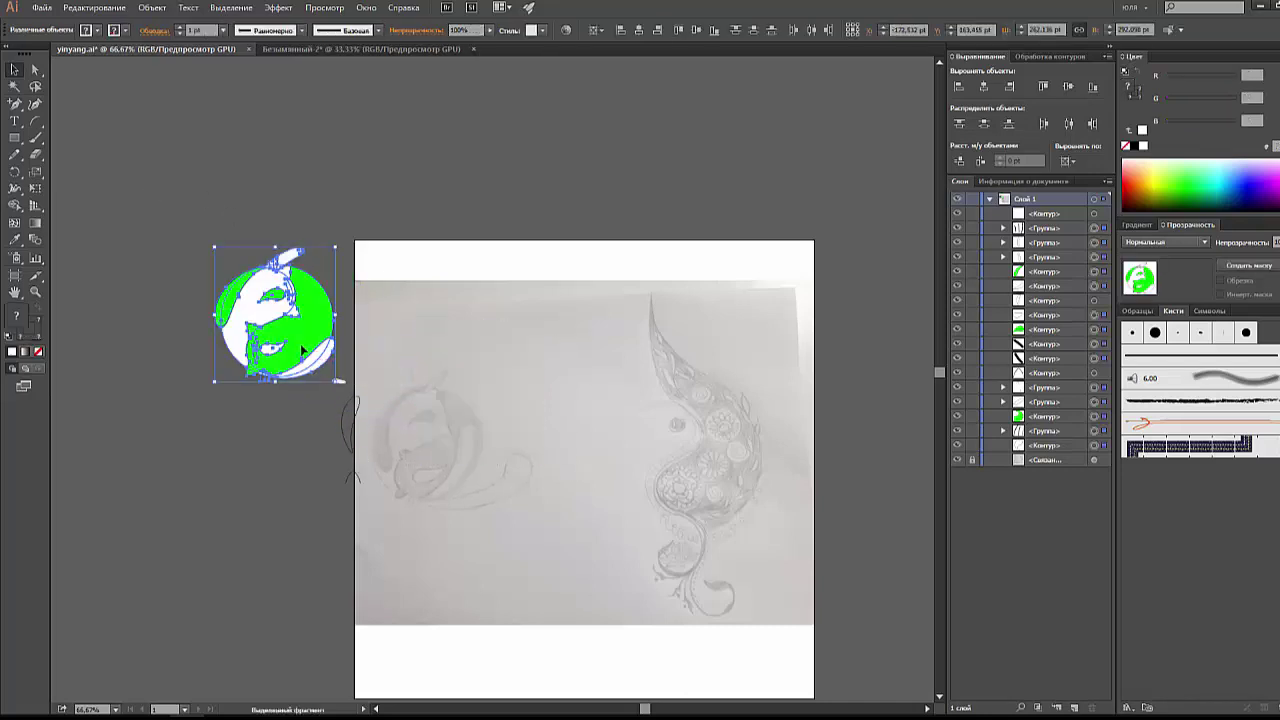
right_click(302, 346)
left_click(372, 412)
Step: Delete two stray paths, place the green cat group at lower left, and return to Безымянный-2
left_click(352, 440)
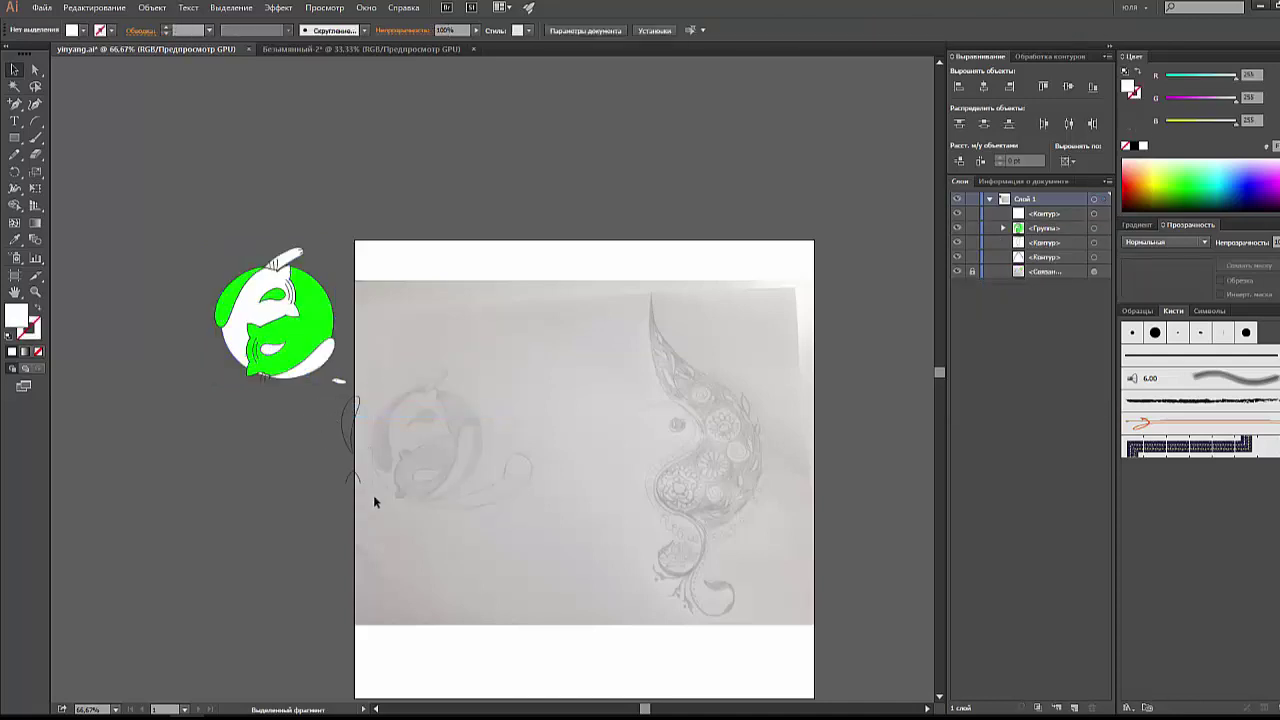
key("Delete")
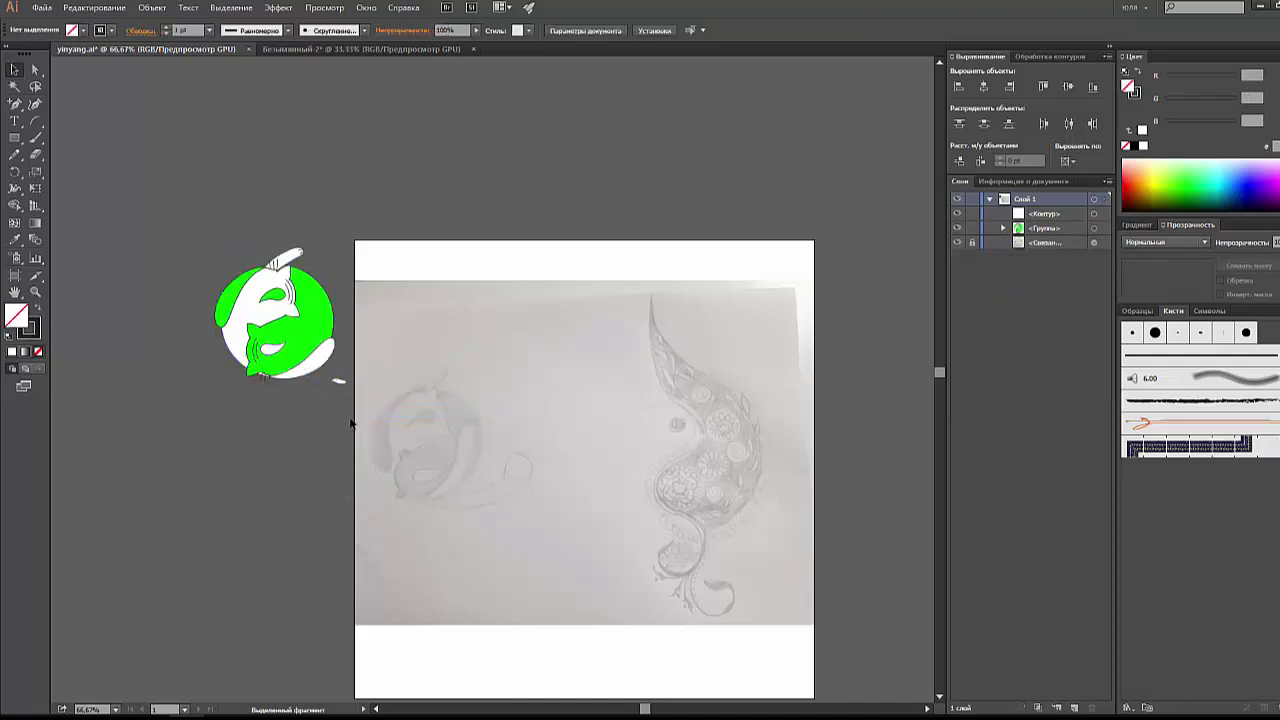
left_click(340, 380)
key("Delete")
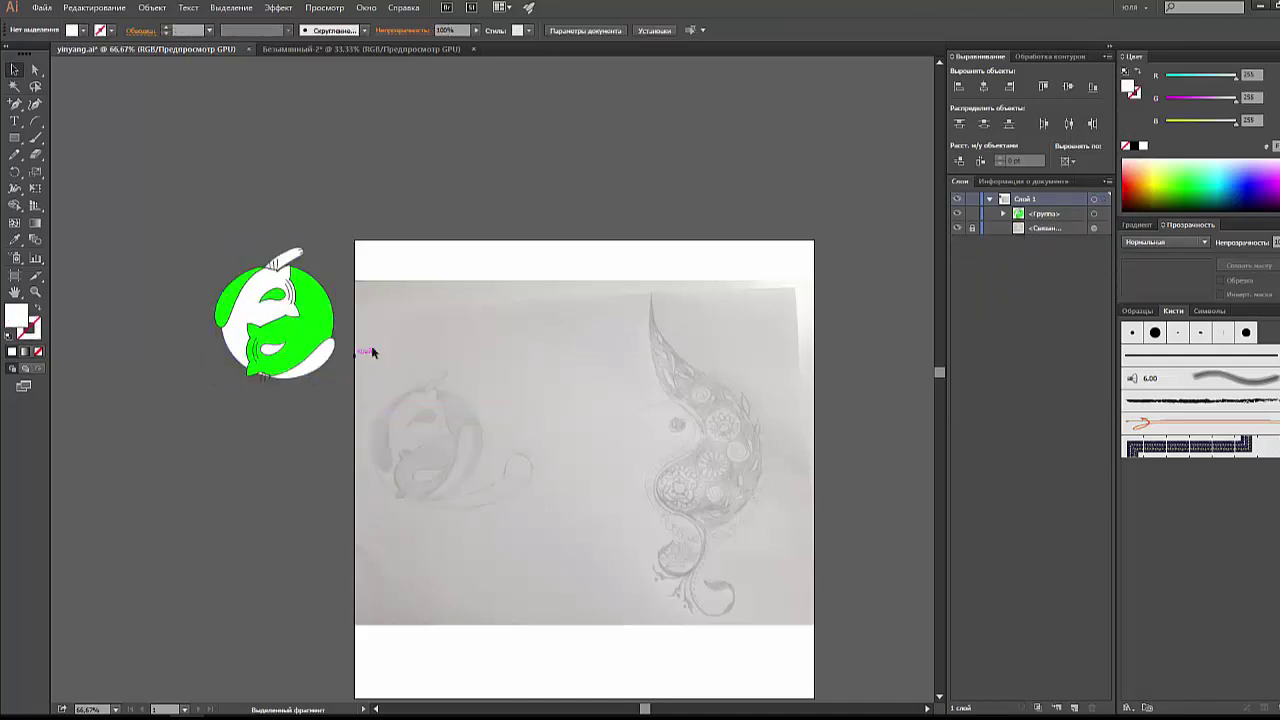
left_click_drag(324, 337, 491, 606)
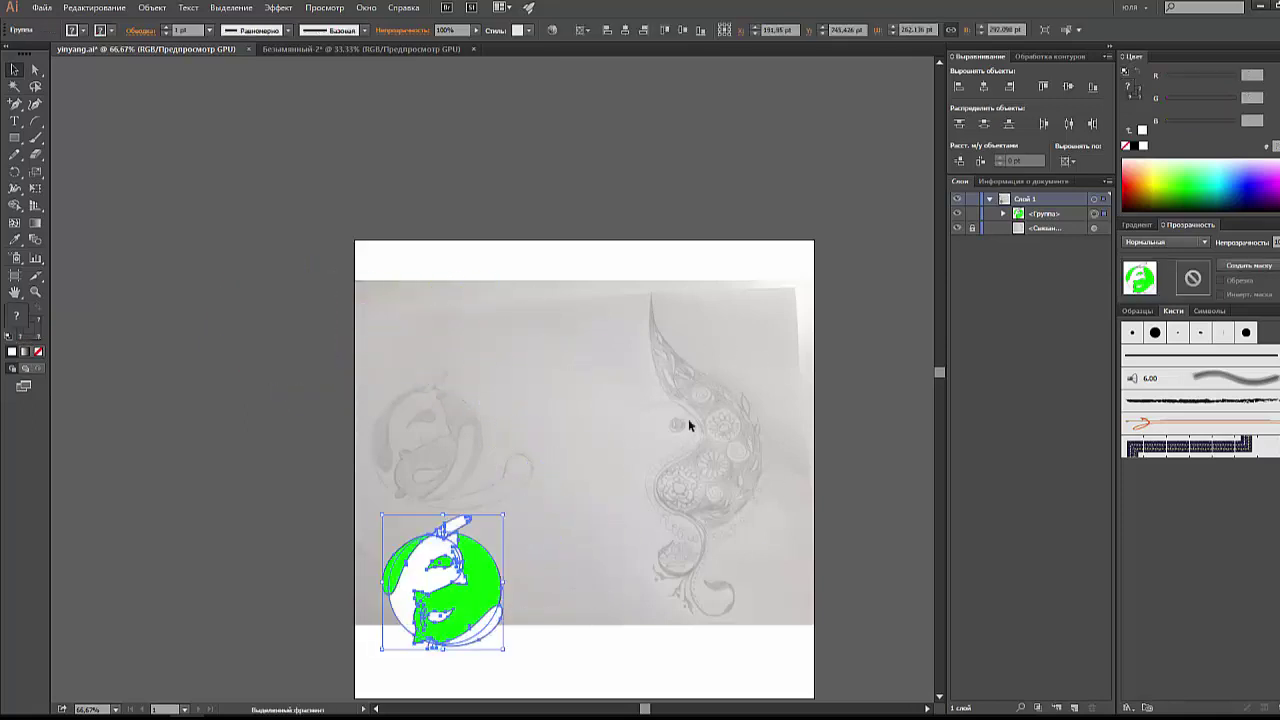
left_click(374, 49)
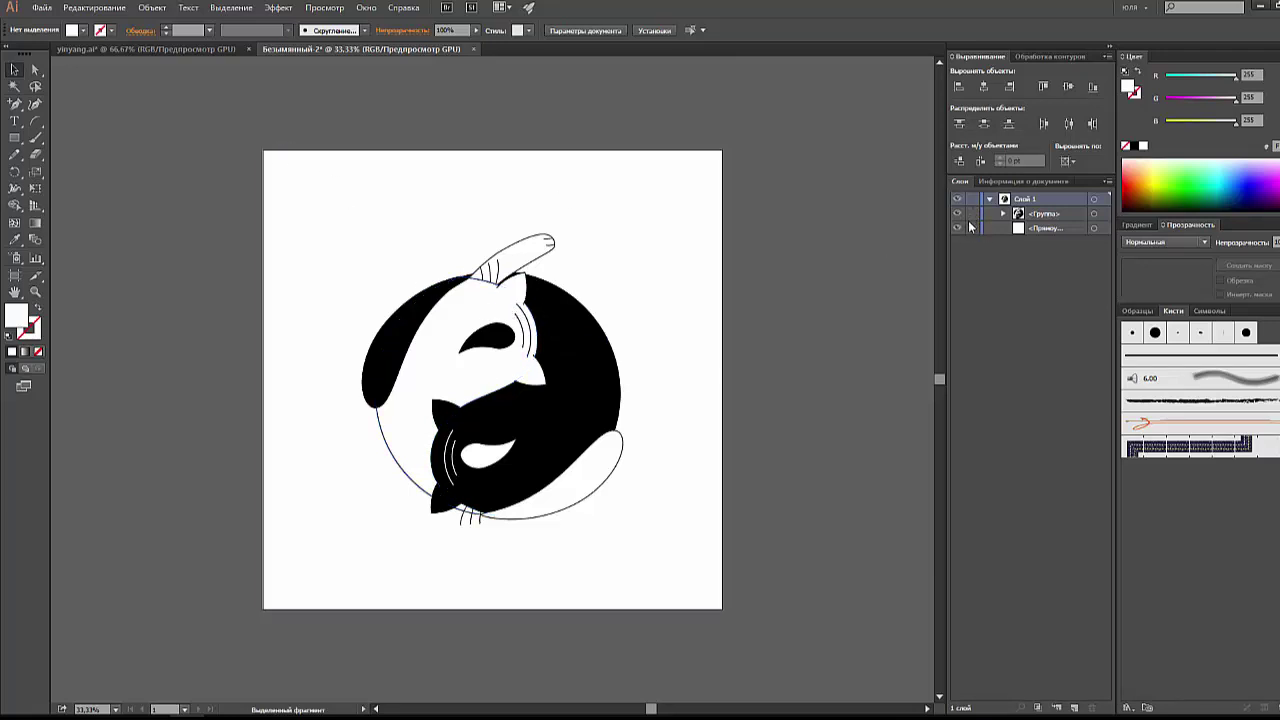
Step: Check the untitled cat document's Document Info with all artwork selected
left_click(681, 181)
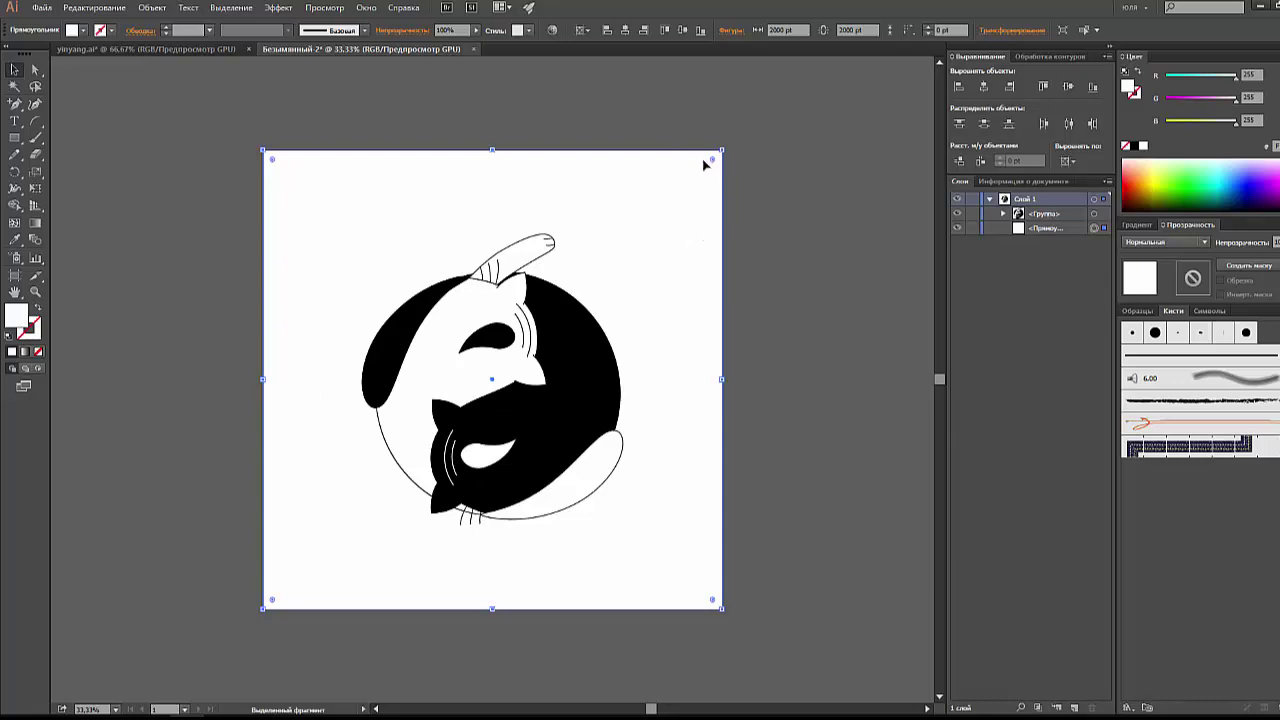
left_click(771, 347)
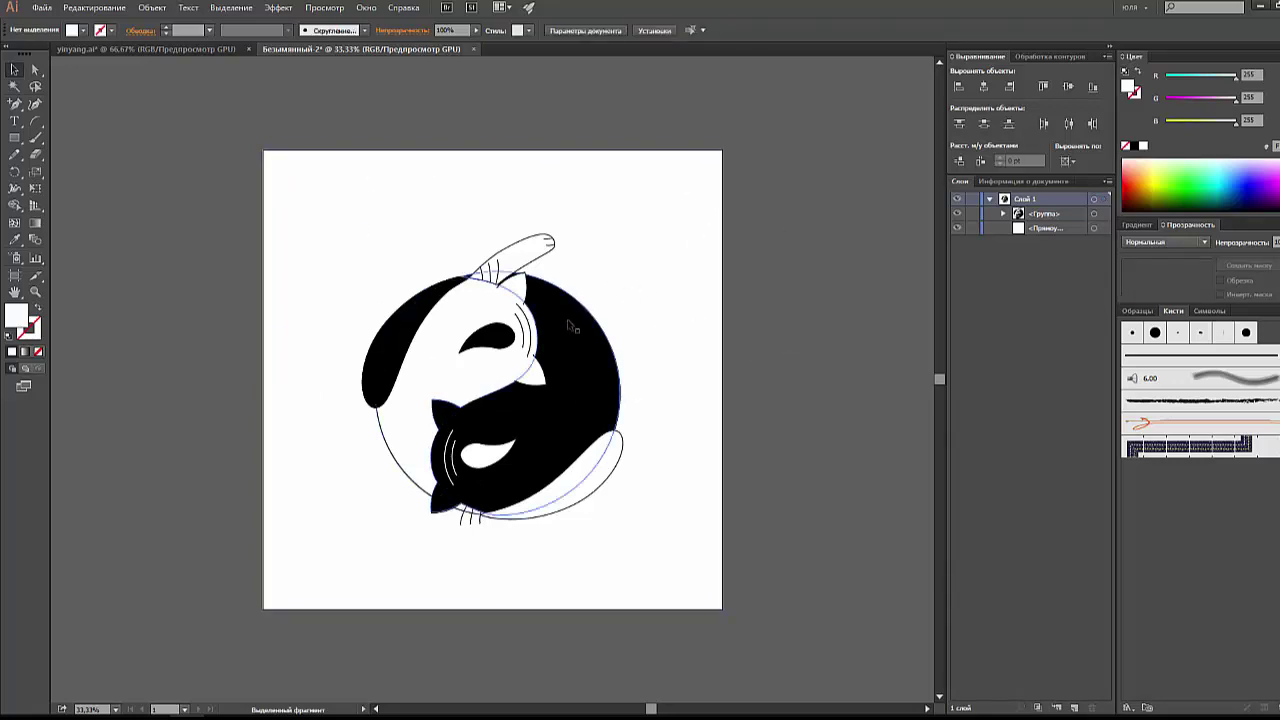
left_click(1020, 182)
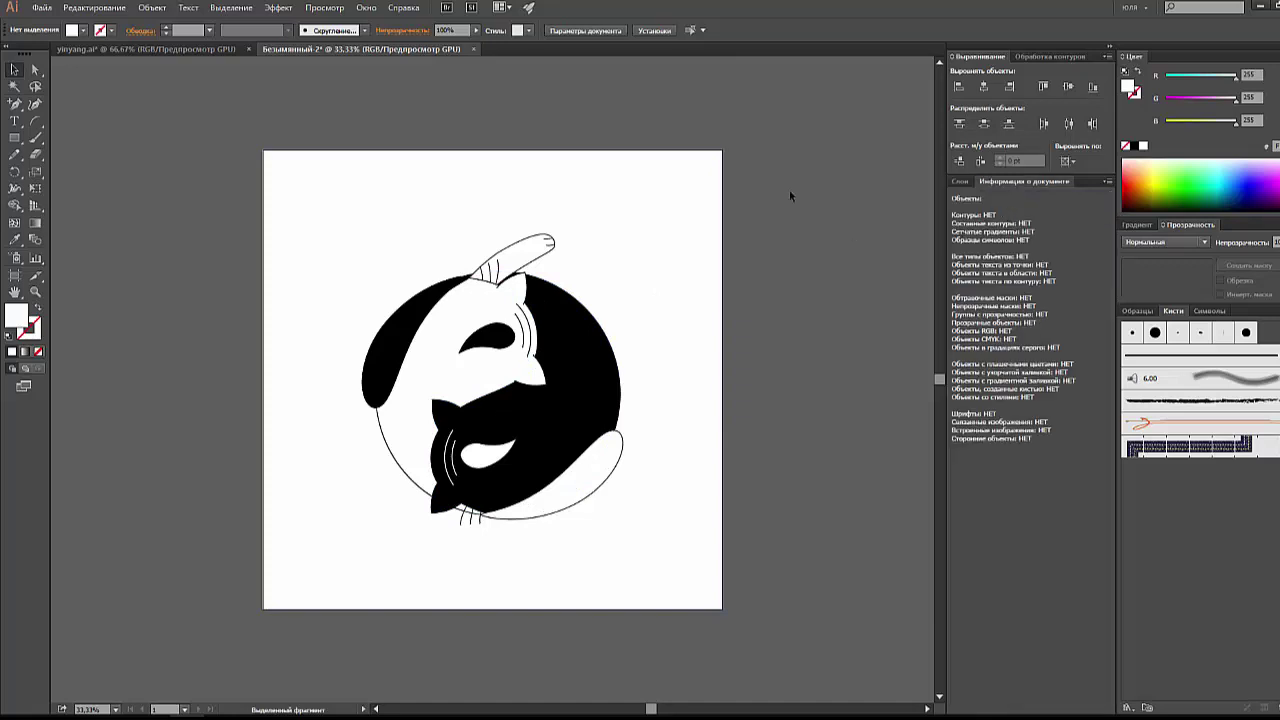
key("ctrl+a")
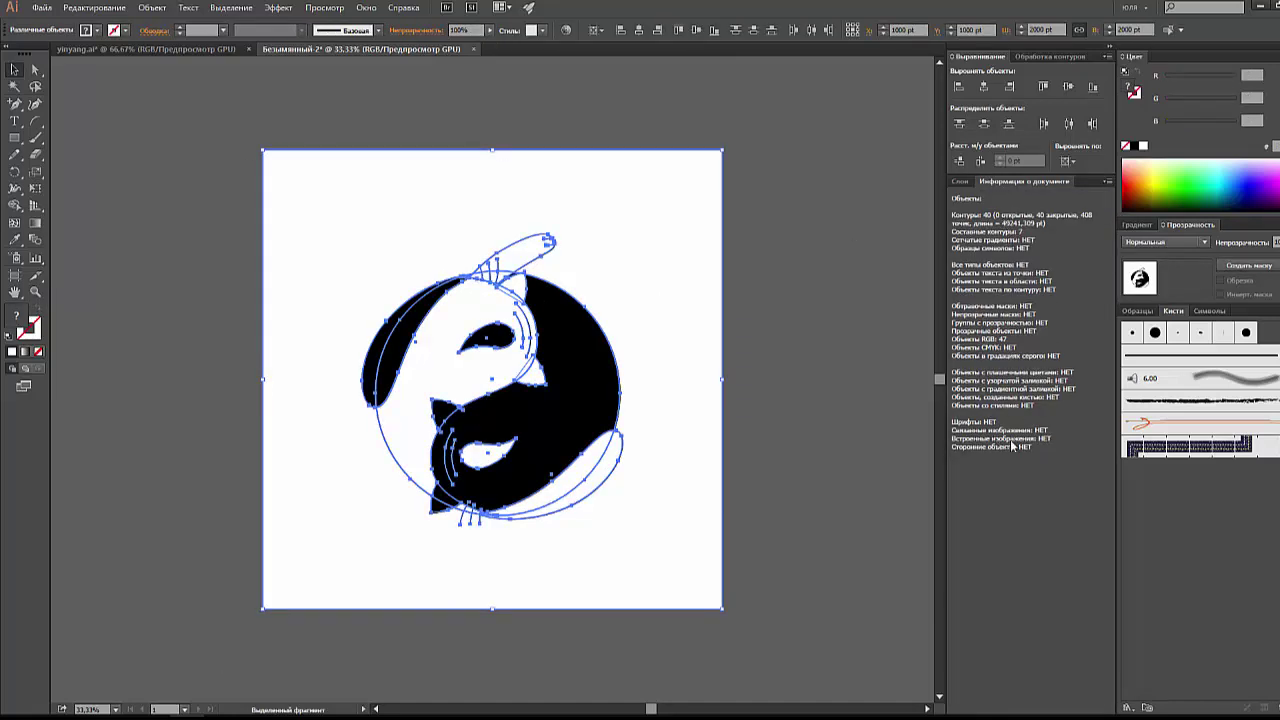
Step: Inspect yinyang.ai's layers and Document Info, selecting the photo and green yin-yang tracing
left_click(211, 49)
left_click(750, 500)
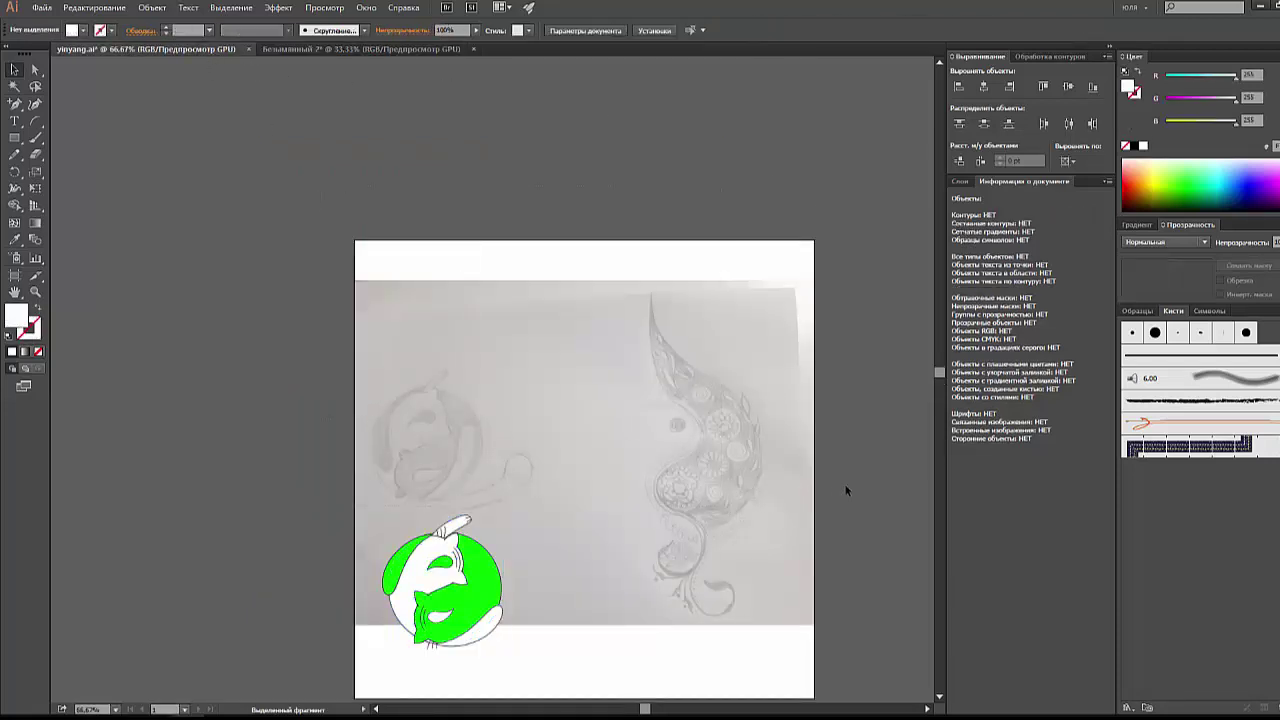
left_click(960, 181)
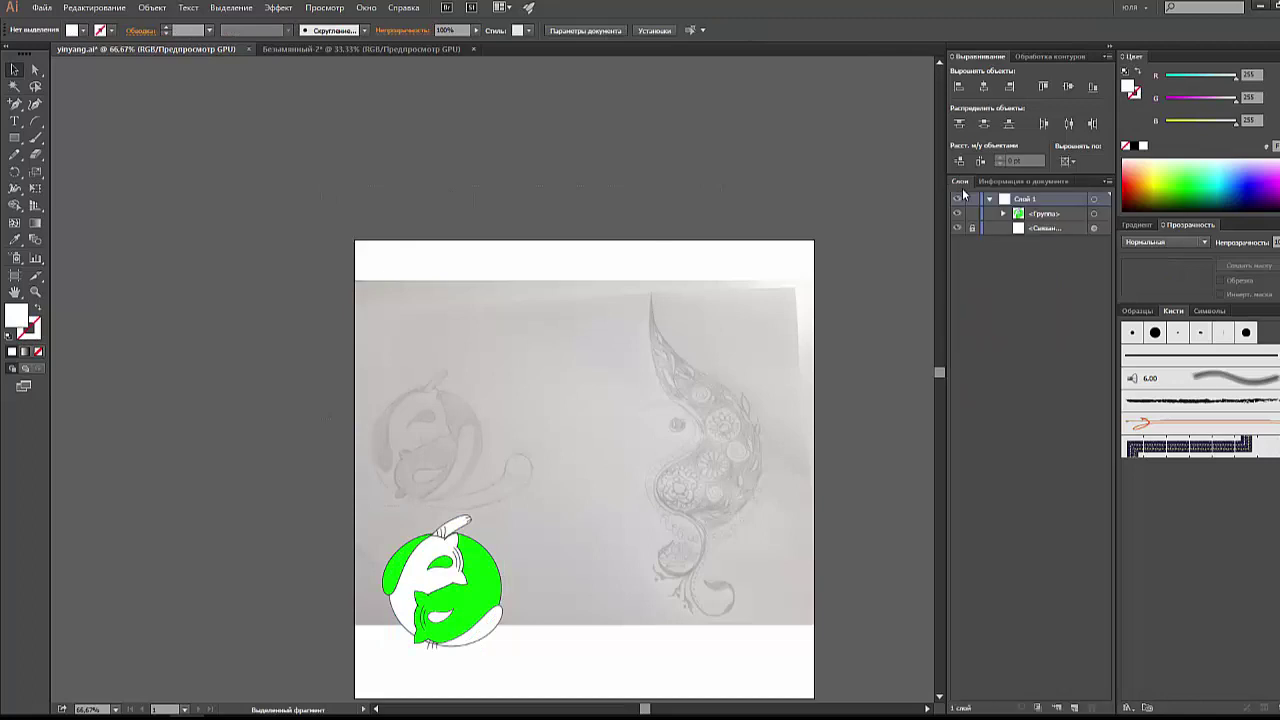
left_click(996, 182)
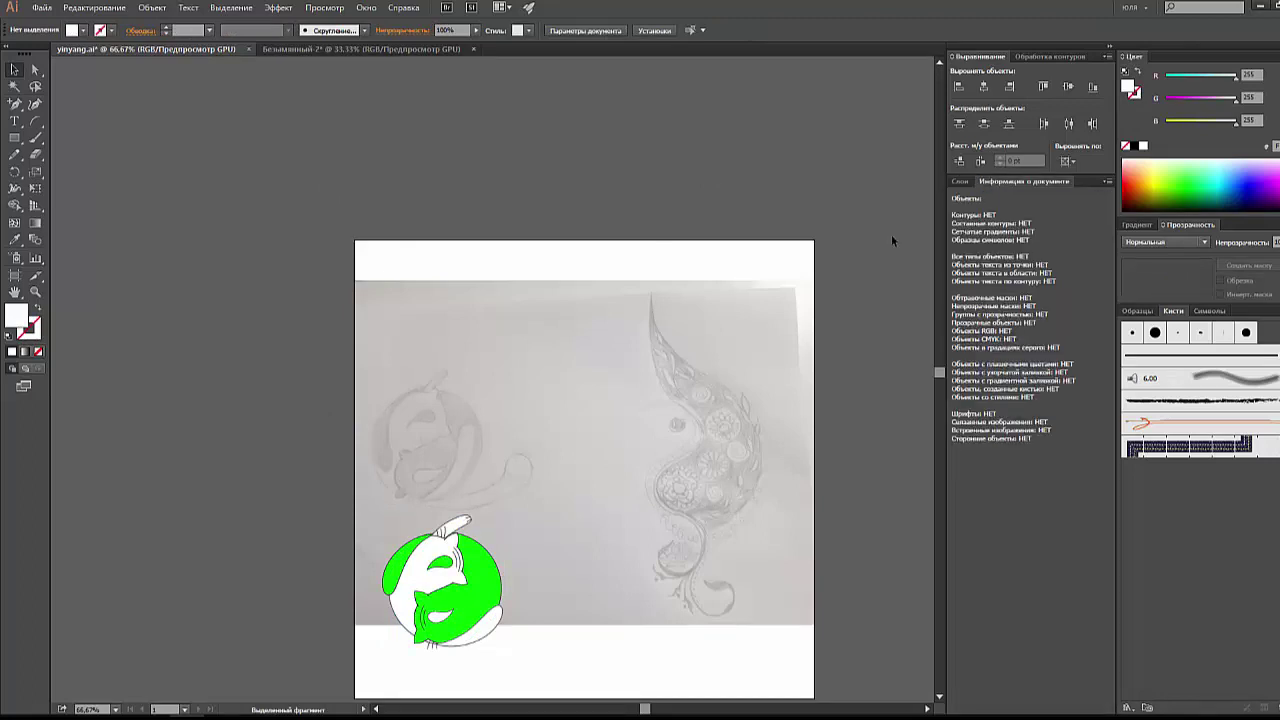
left_click_drag(831, 261, 823, 286)
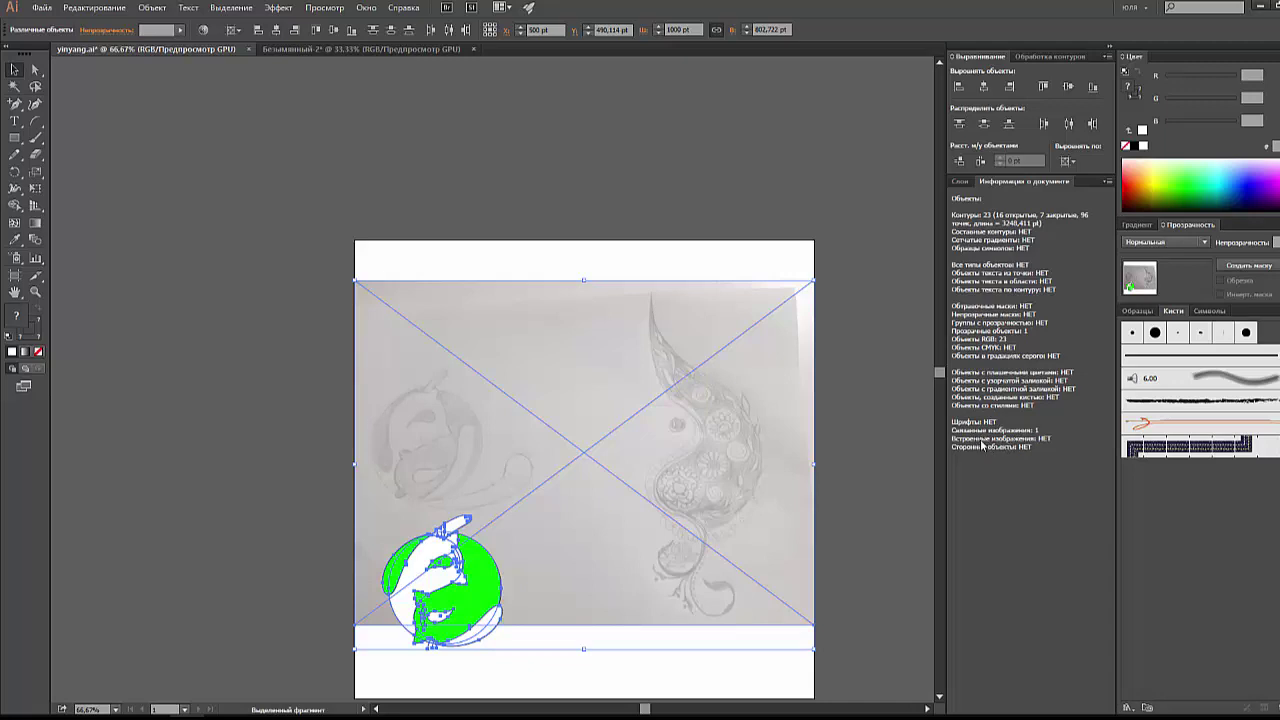
left_click(960, 182)
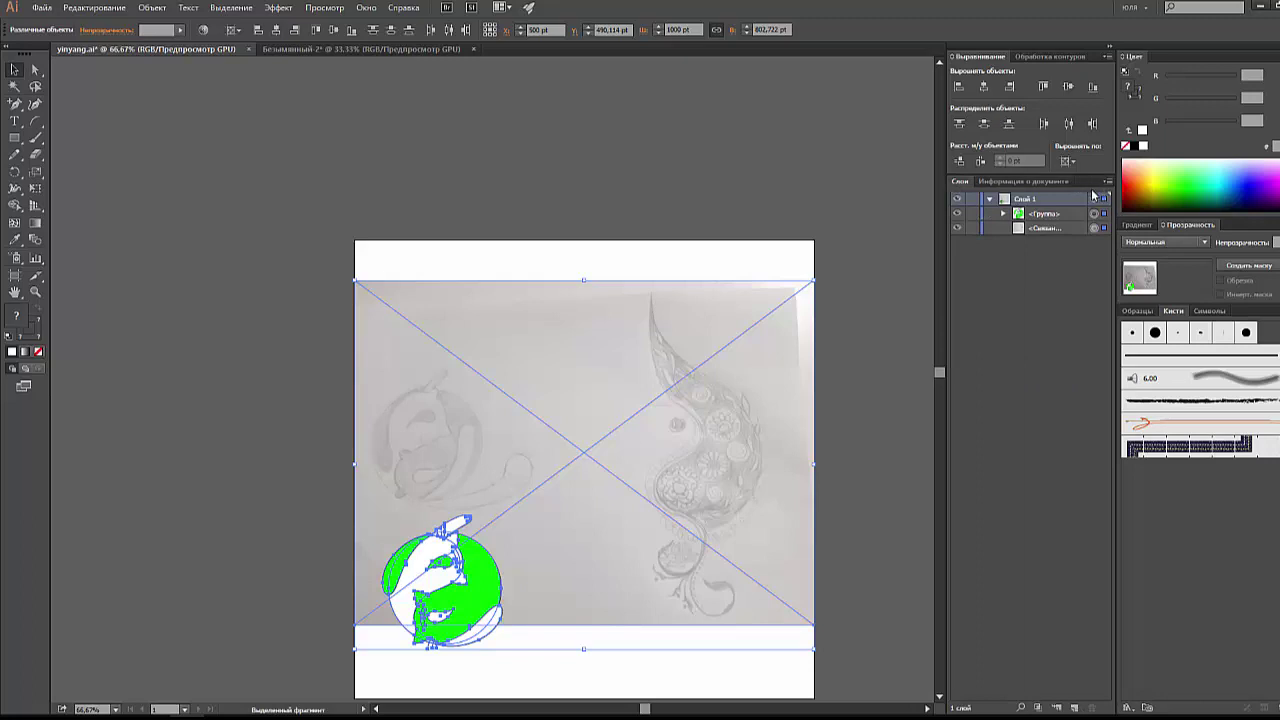
Step: Return to the untitled cat document, check its Document Info and deselect the artwork
left_click(440, 49)
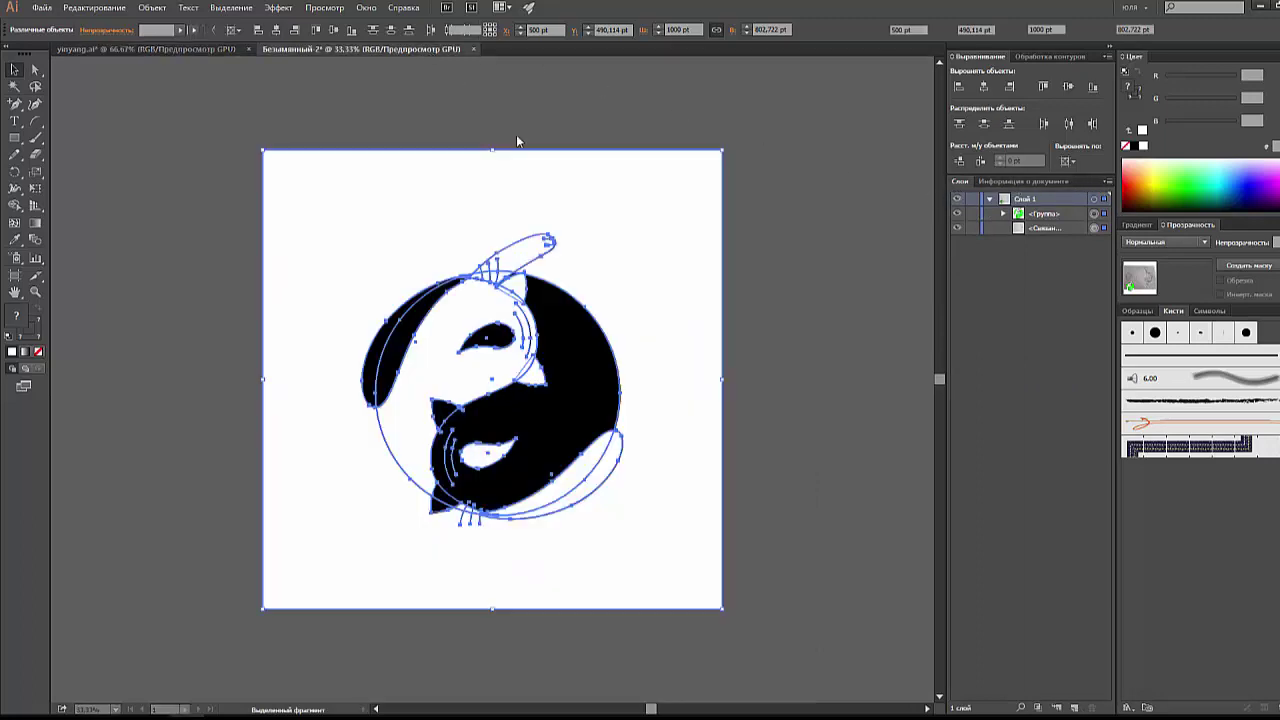
left_click(1023, 181)
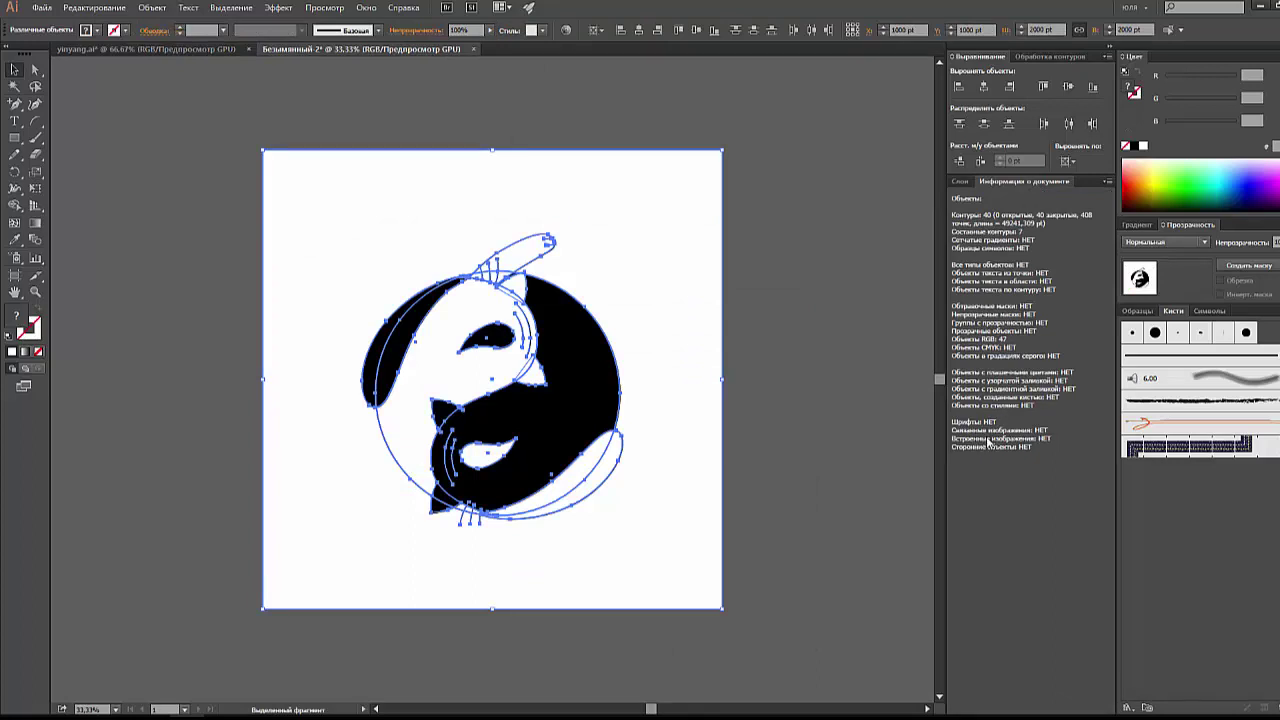
left_click(814, 198)
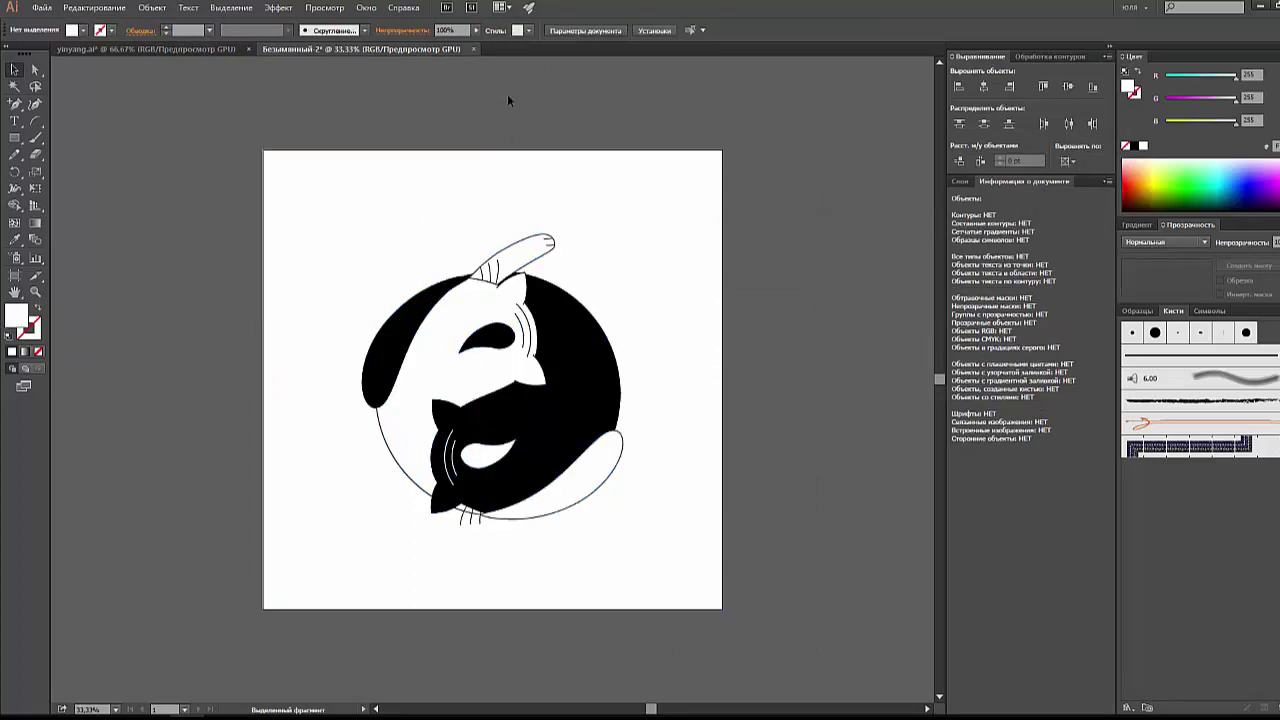
Step: Save the emblem as Illustrator EPS (*.EPS) named yin_yang1 in the 2. карандаш folder
left_click(41, 8)
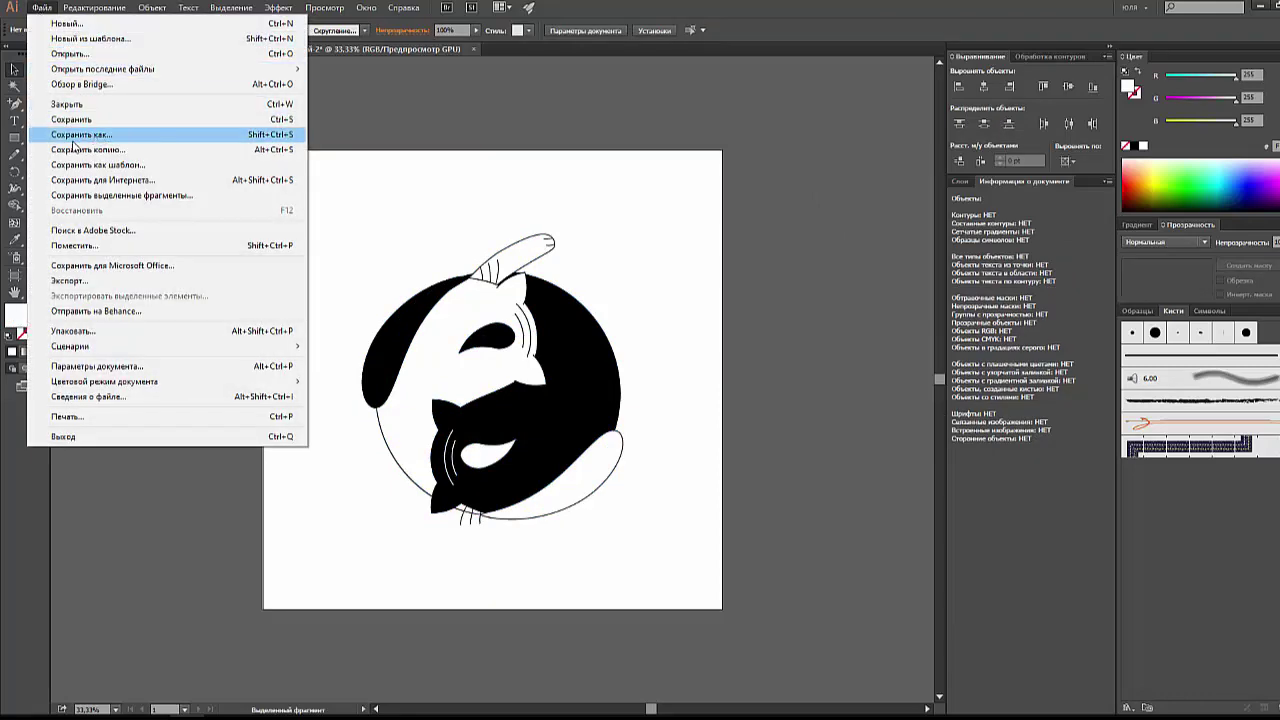
left_click(79, 139)
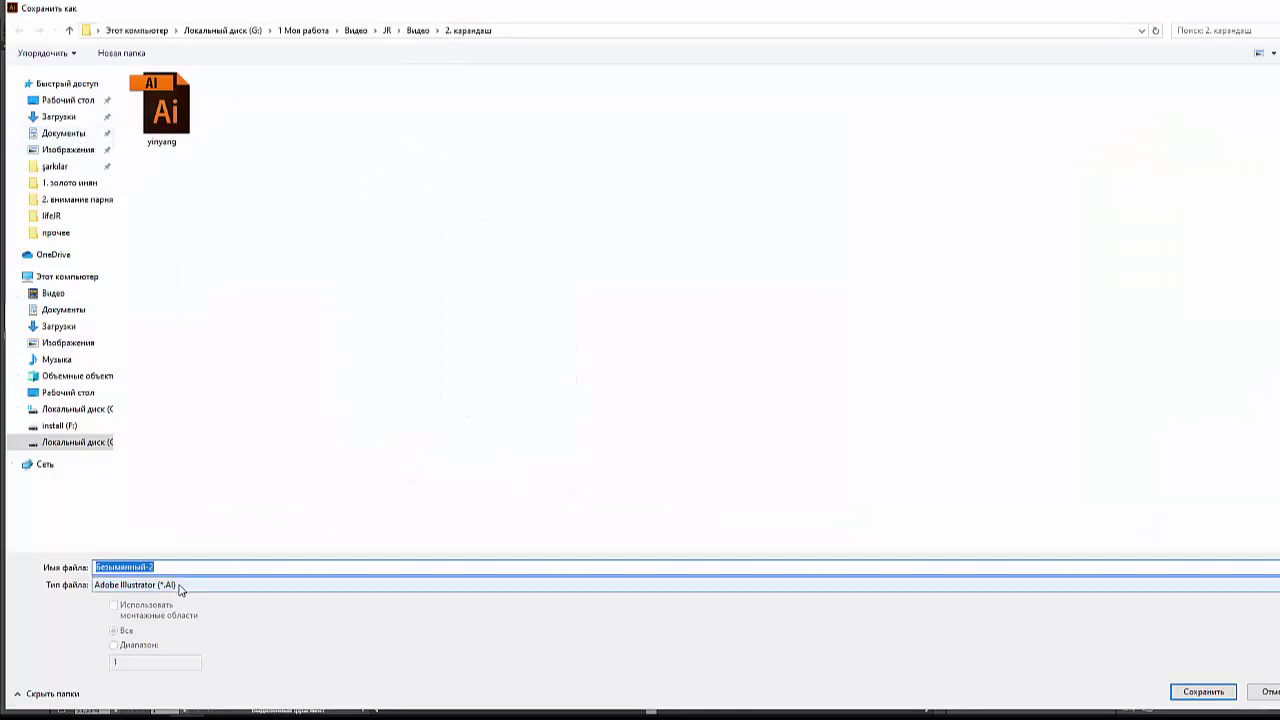
left_click(177, 585)
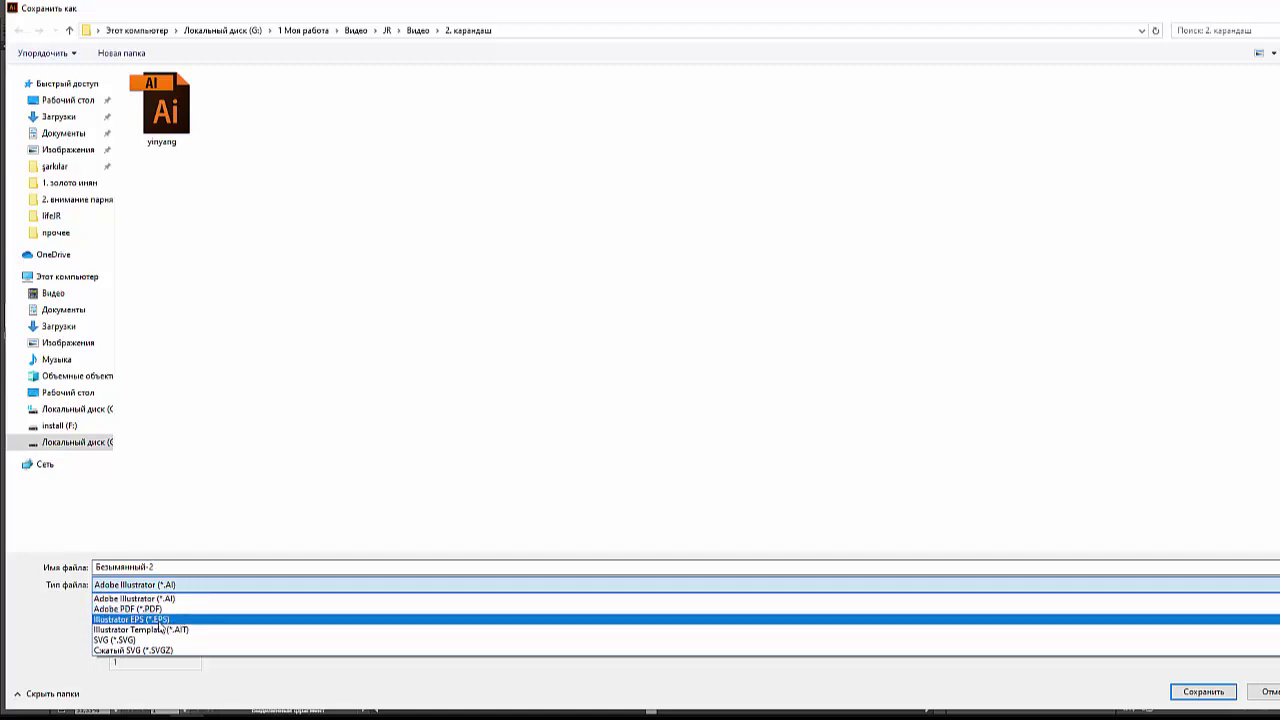
left_click(161, 620)
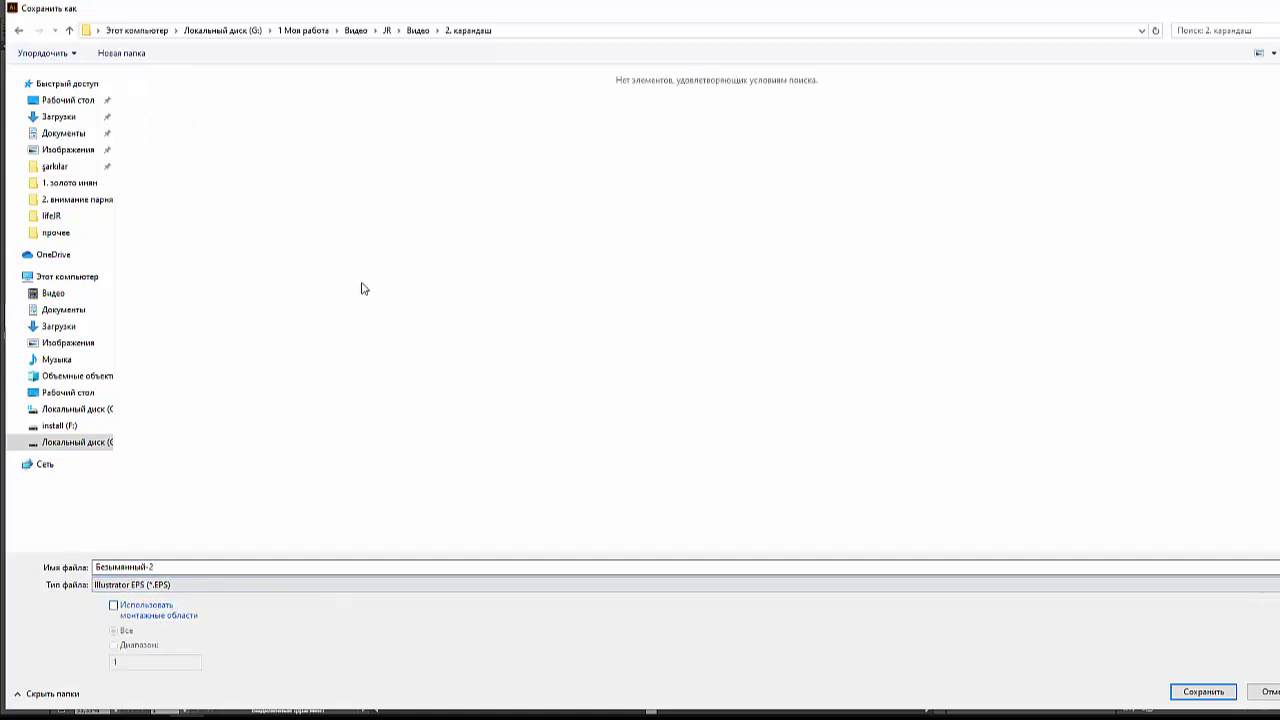
double_click(189, 563)
type("y")
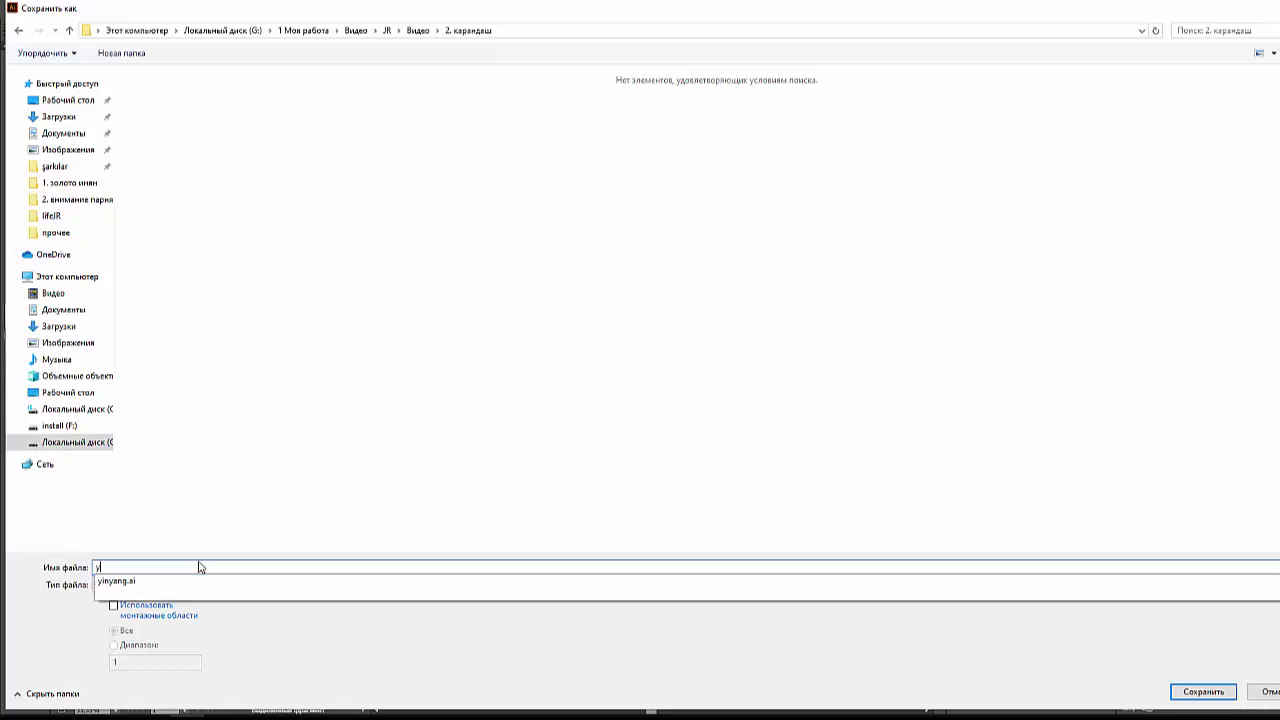
type("in_yan")
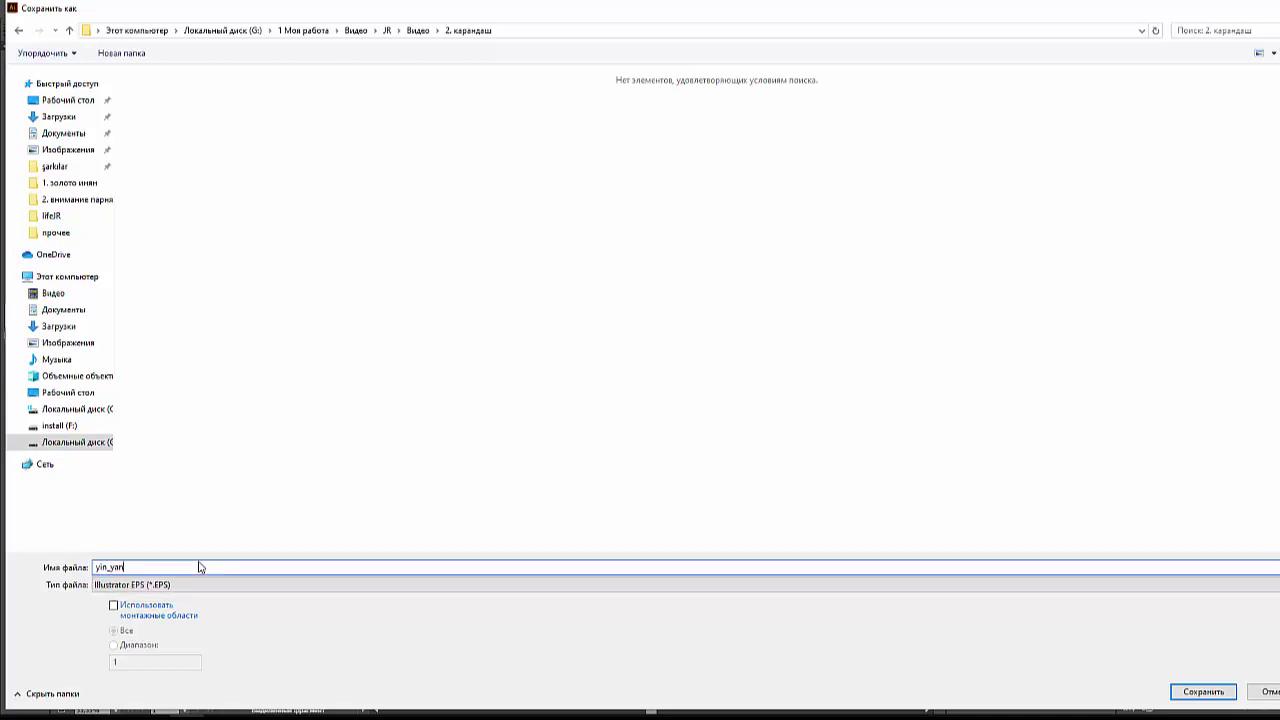
type("g")
left_click(1203, 691)
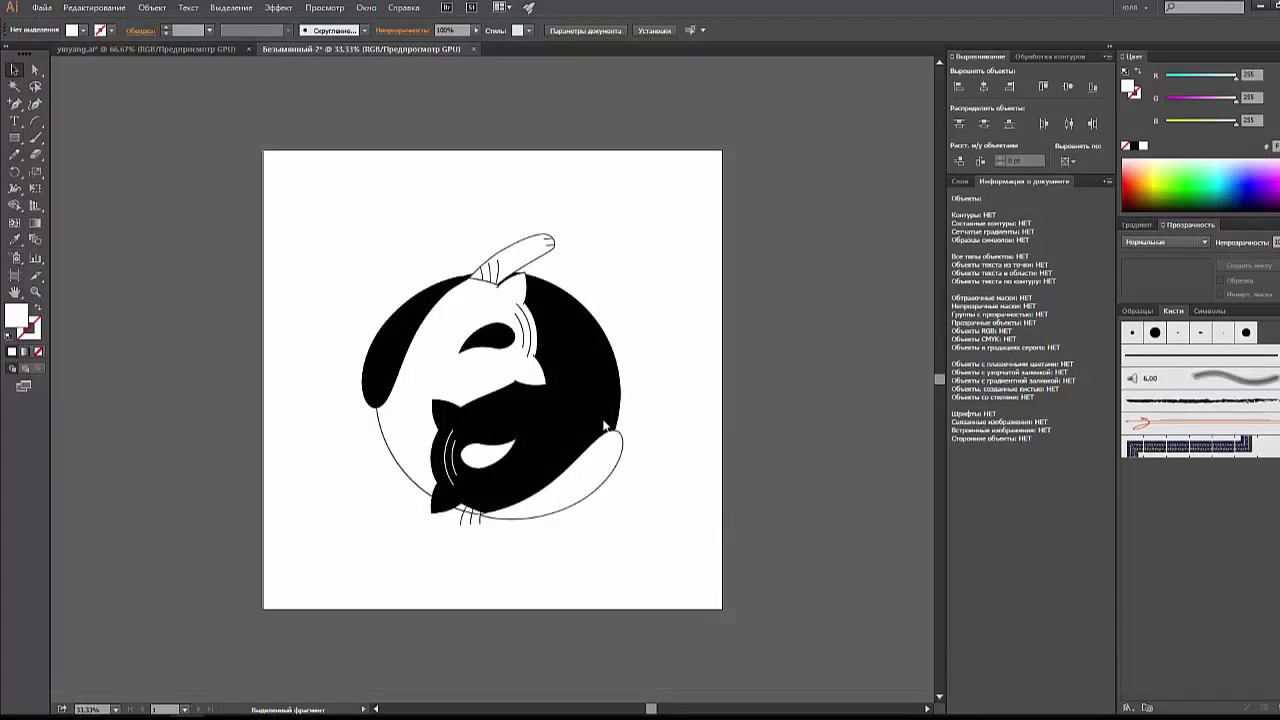
Step: Set EPS Options to Illustrator 10 EPS, no preview, fonts and thumbnails off, PostScript Level 3
left_click(752, 175)
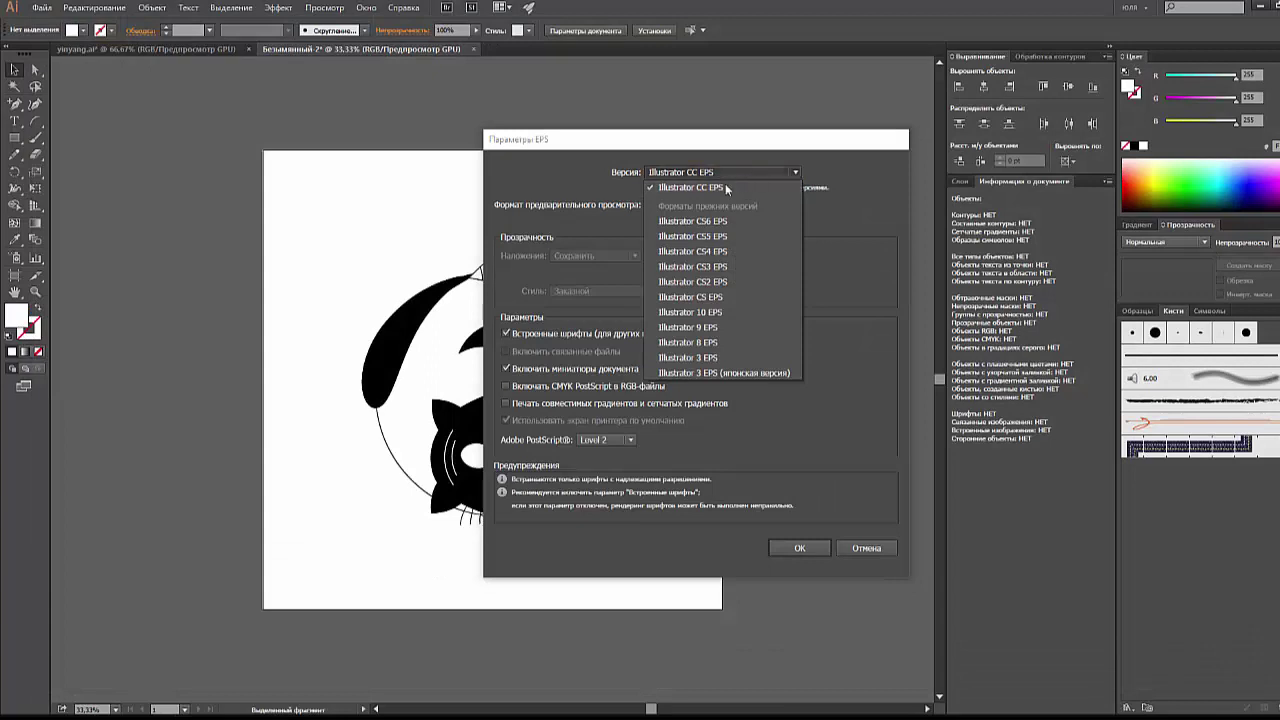
left_click(706, 313)
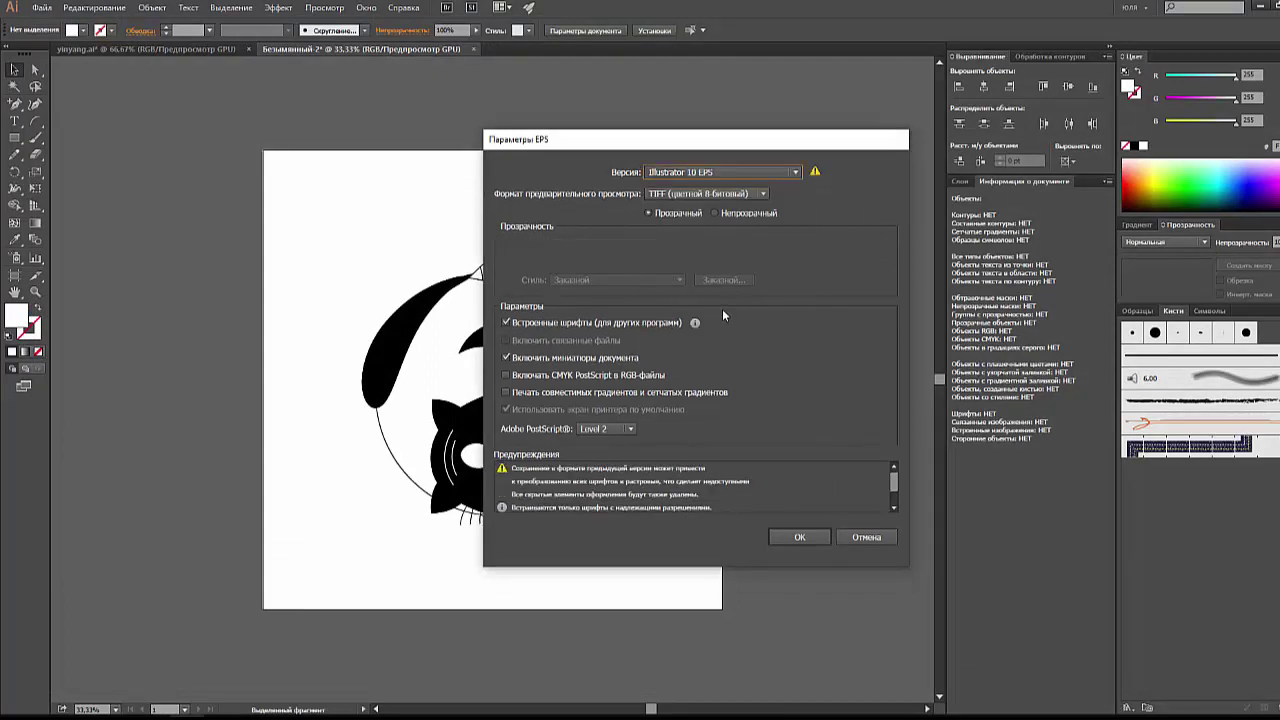
left_click(694, 200)
left_click(506, 322)
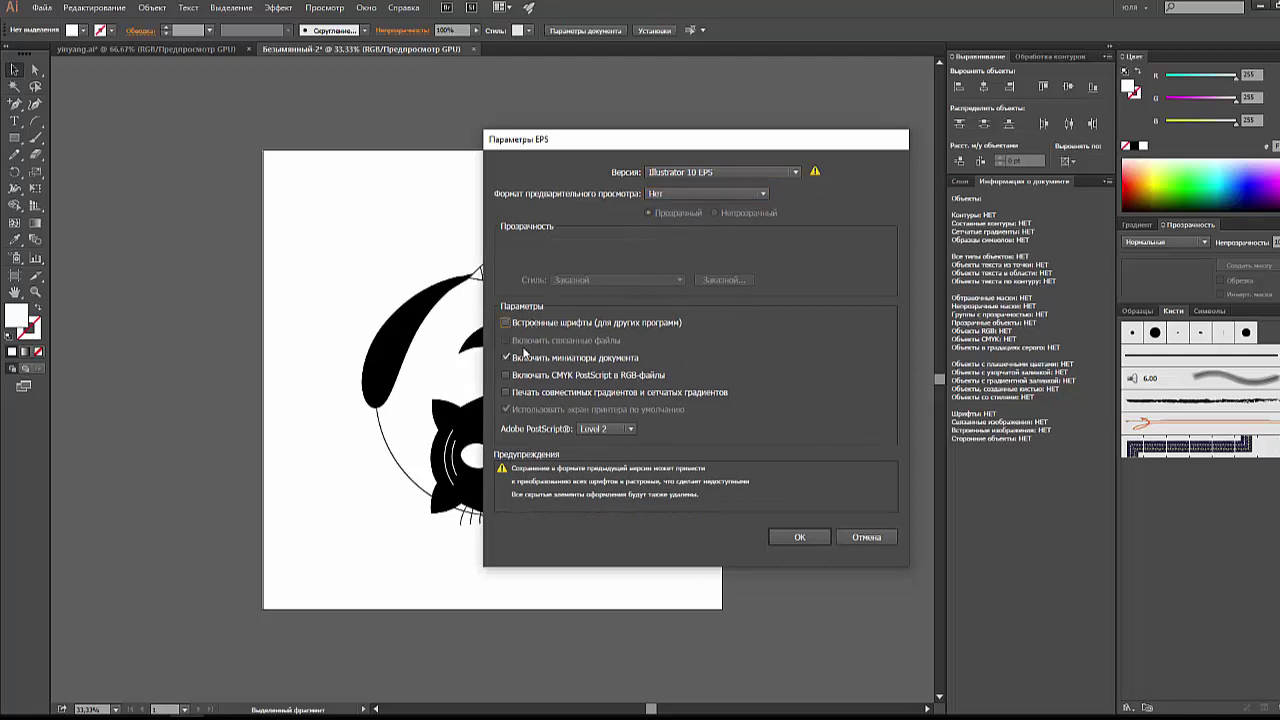
left_click(506, 357)
left_click(615, 428)
left_click(615, 461)
left_click(798, 538)
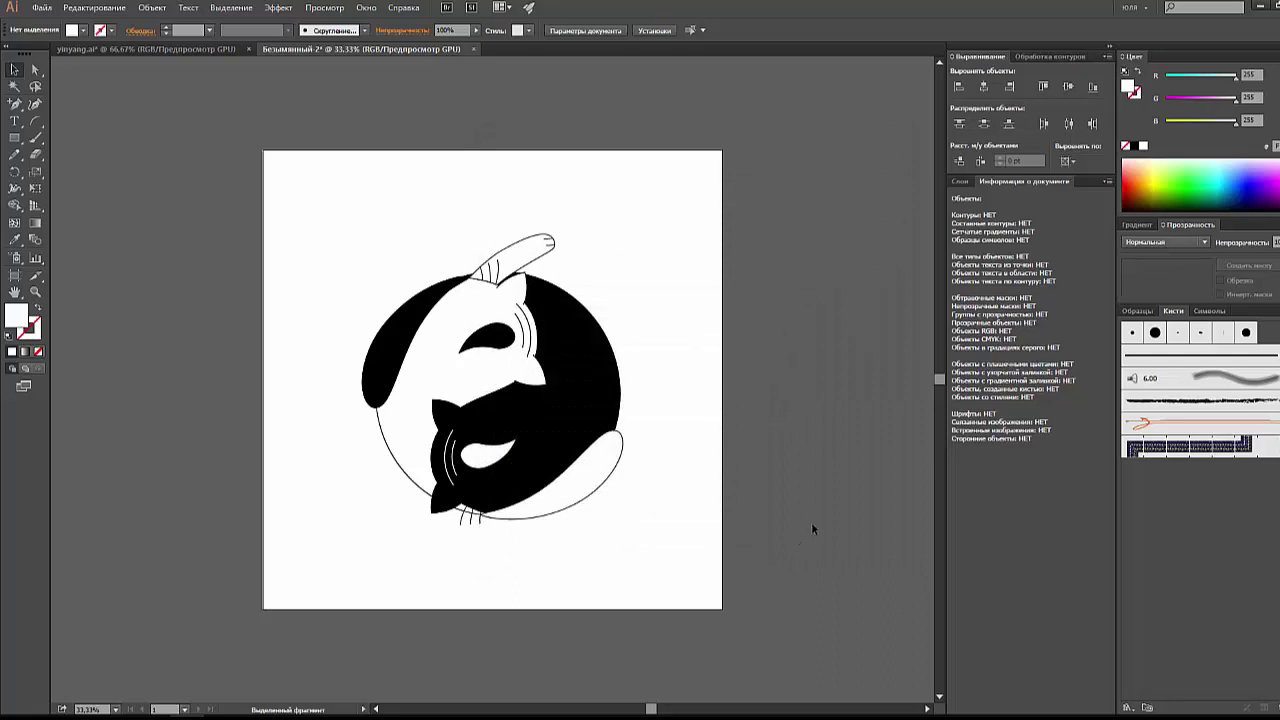
Step: Confirm the yin_yang1 EPS appears in the 2. карандаш folder and preview it
key("alt+Tab")
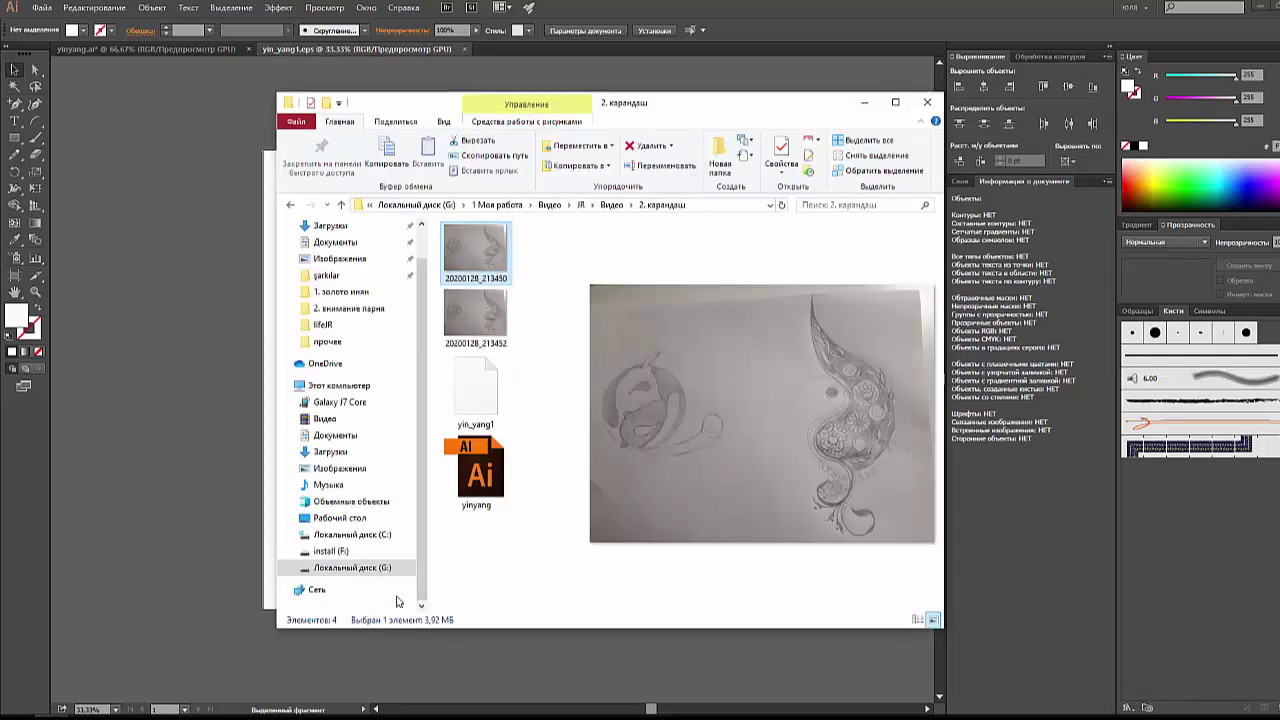
left_click(471, 568)
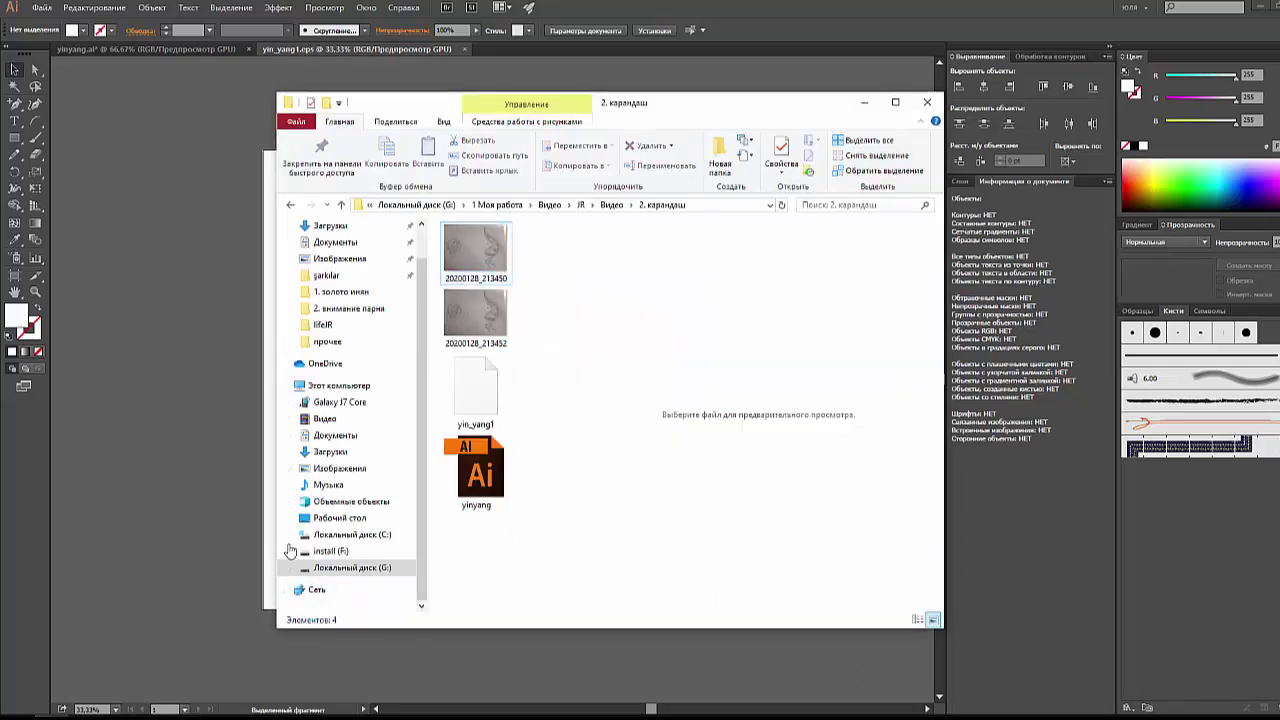
key("alt+Tab")
key("alt+Tab")
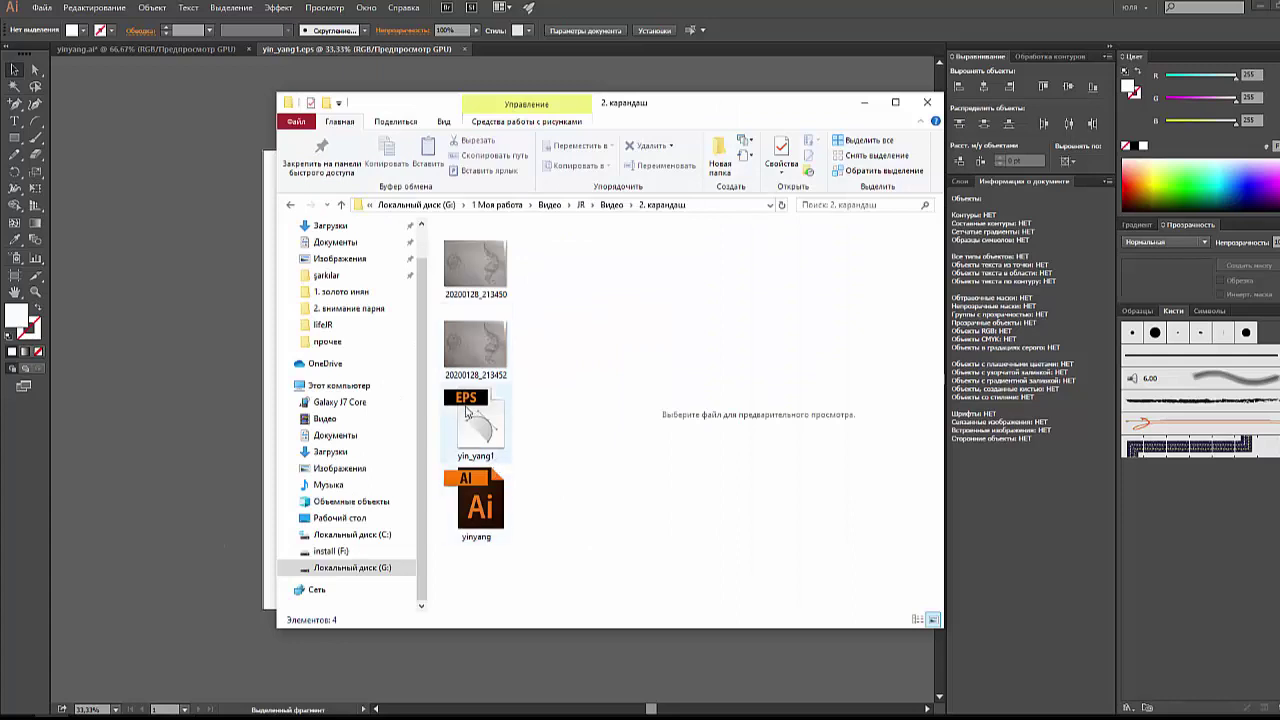
left_click(479, 436)
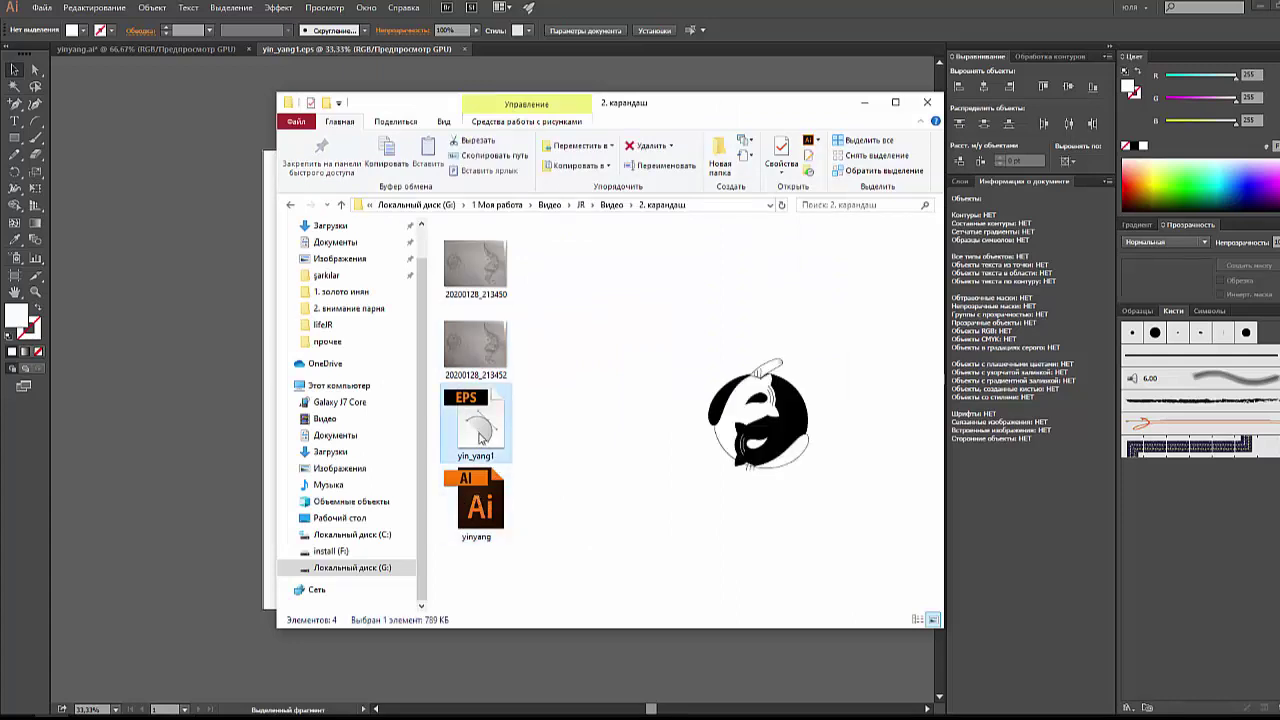
left_click(236, 432)
Step: Close the yin_yang1.eps tab in Illustrator and reopen the EPS from File Explorer
left_click(466, 49)
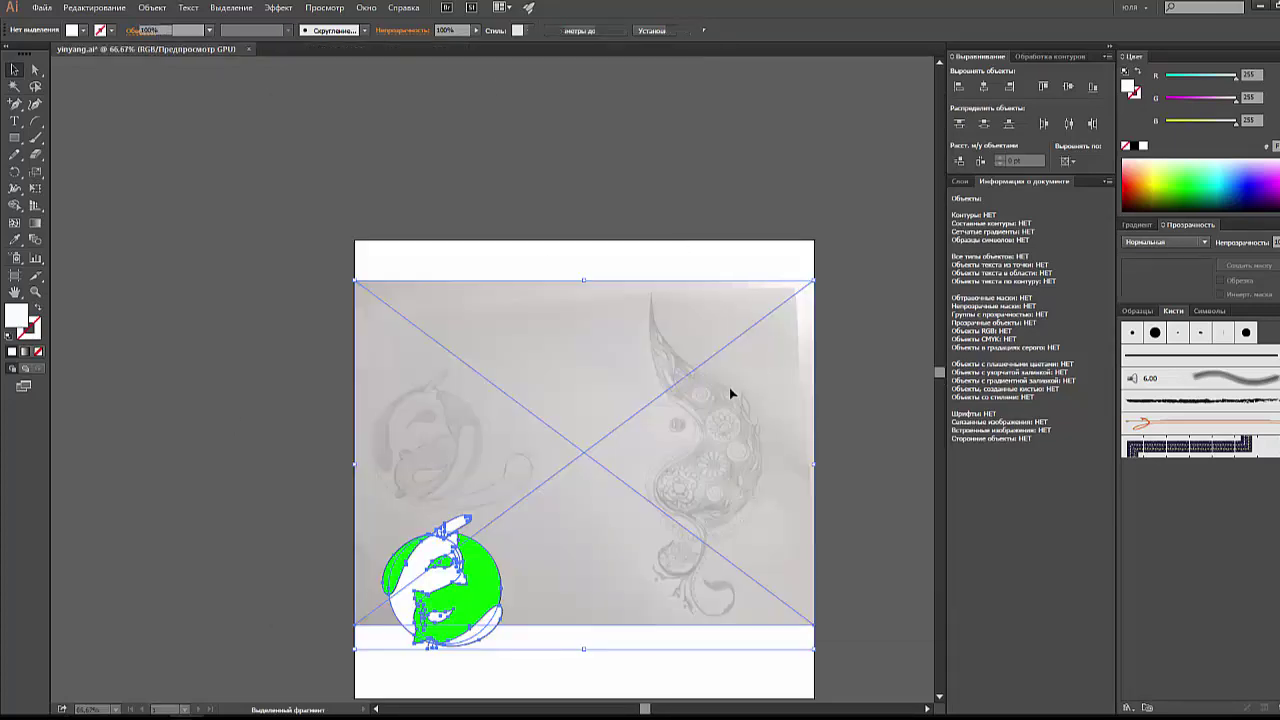
key("ctrl+a")
key("alt+Tab")
left_click(535, 546)
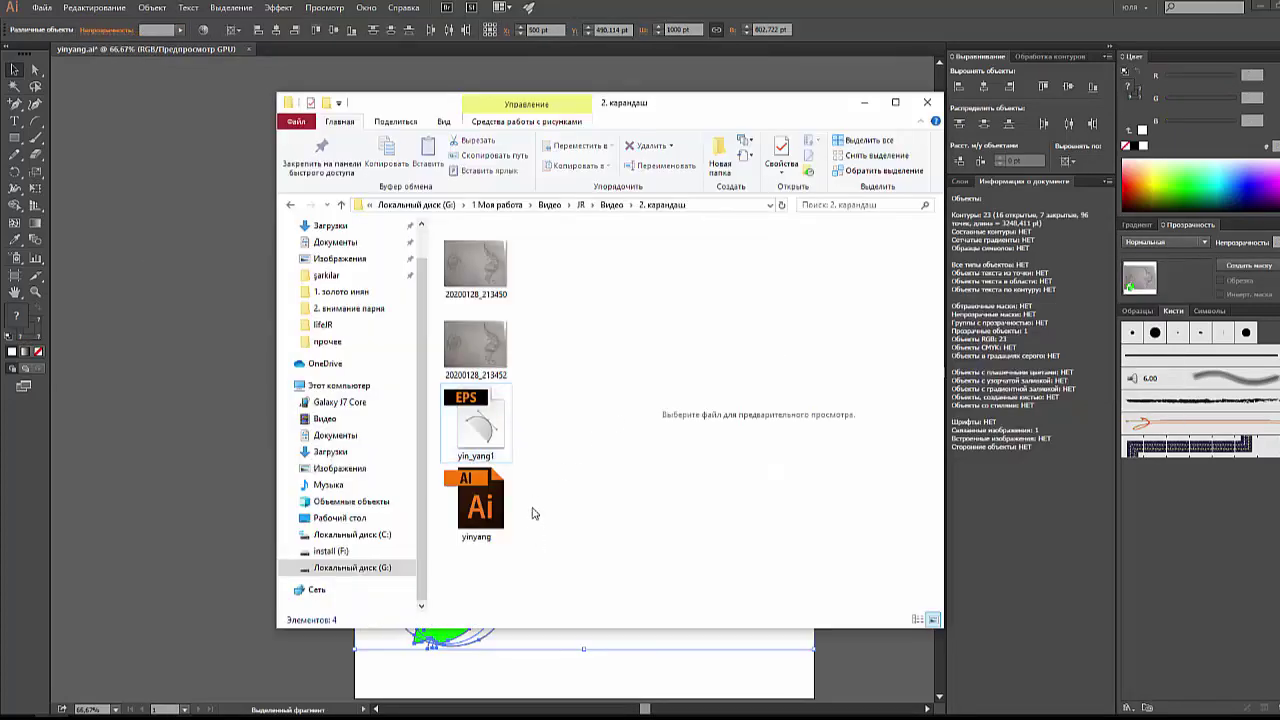
left_click(495, 425)
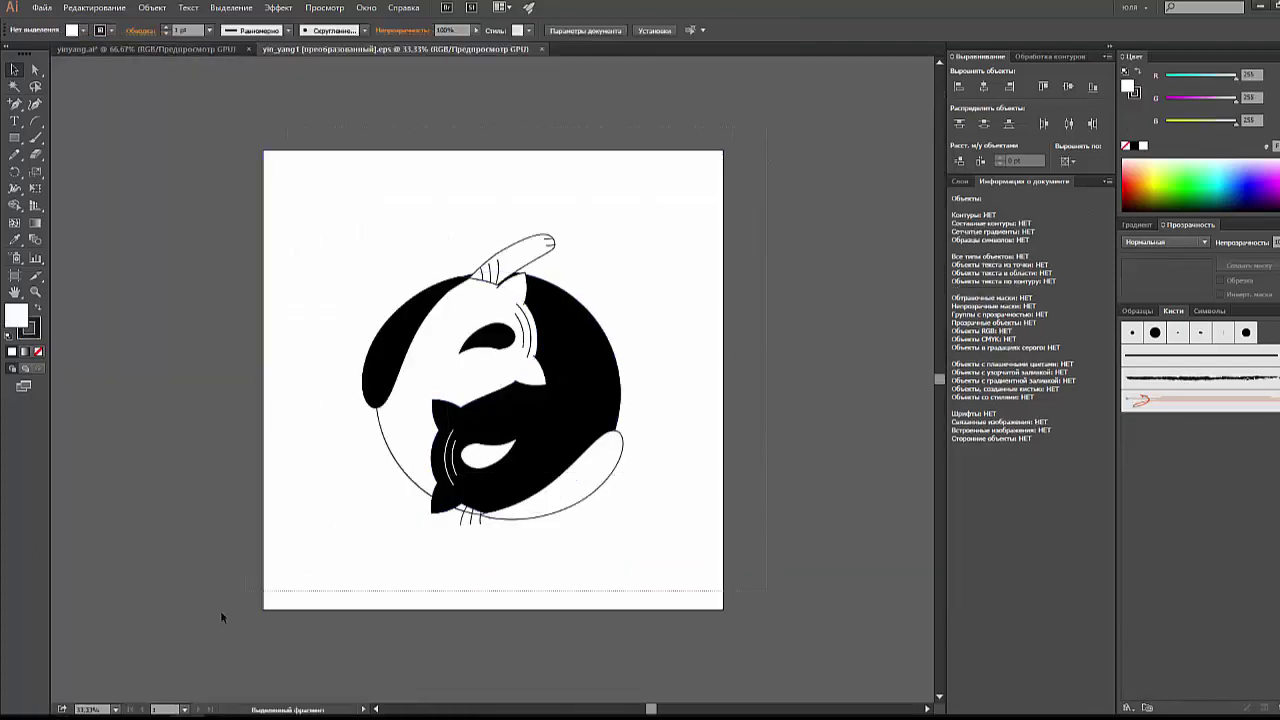
Step: Select and then deselect all artwork in the reopened yin_yang1 EPS, then bring up the File menu
key("ctrl+a")
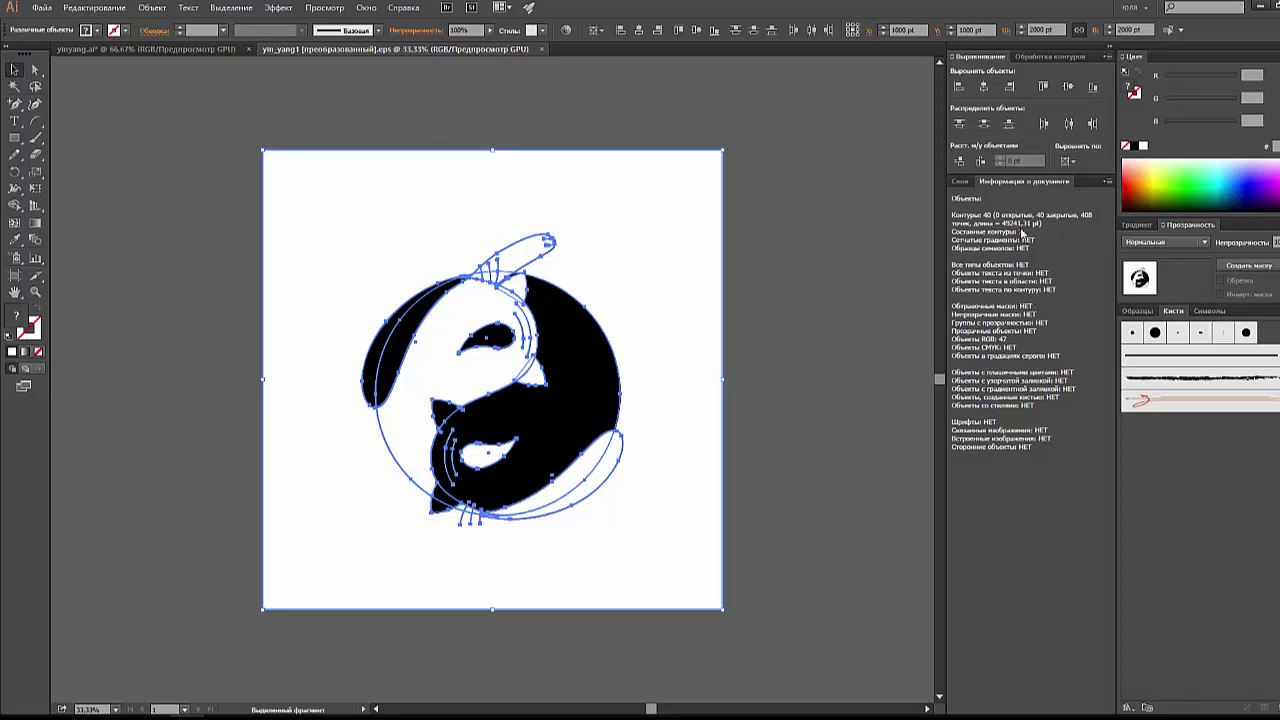
left_click(834, 293)
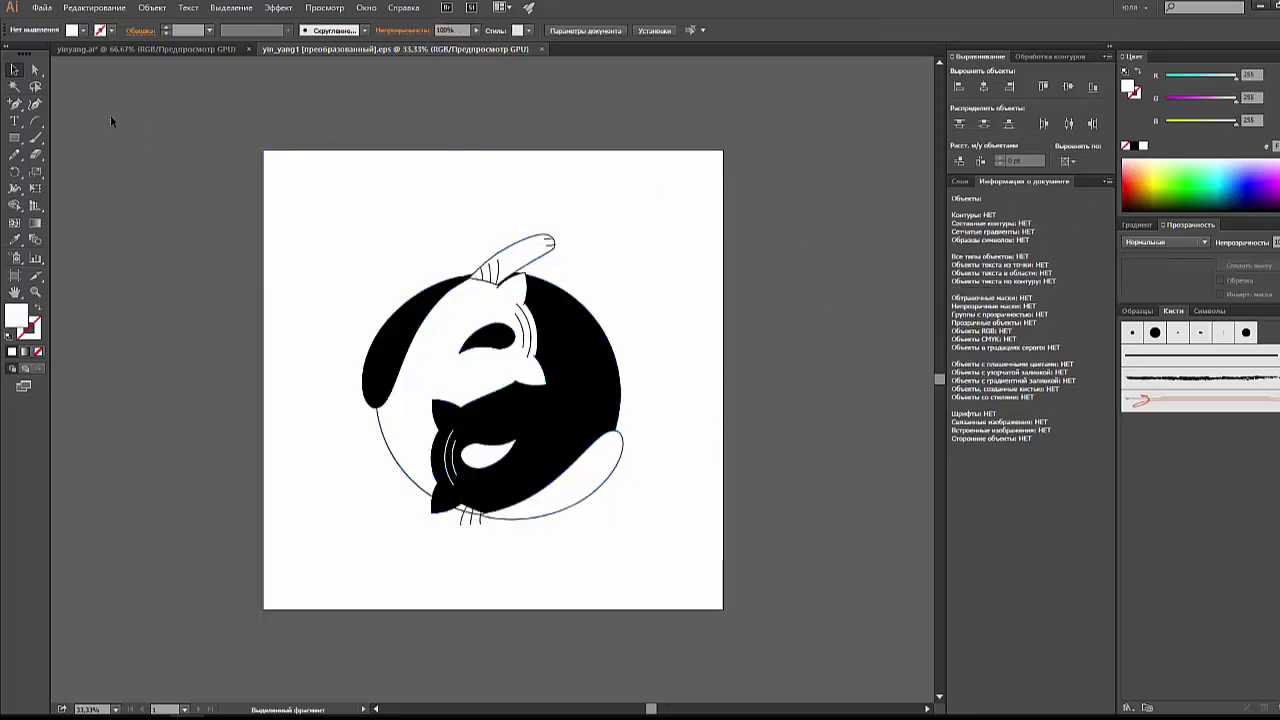
left_click(44, 12)
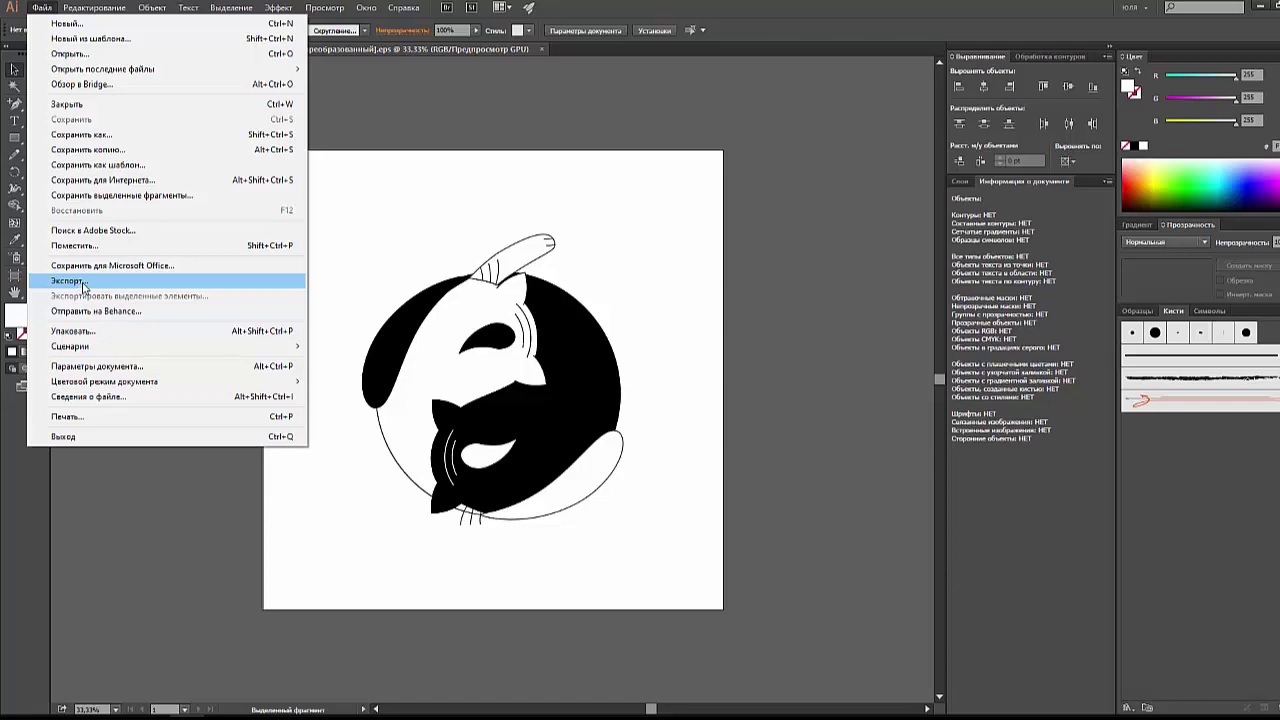
Step: Choose JPEG as the export format, then switch to Save for Web instead
left_click(84, 283)
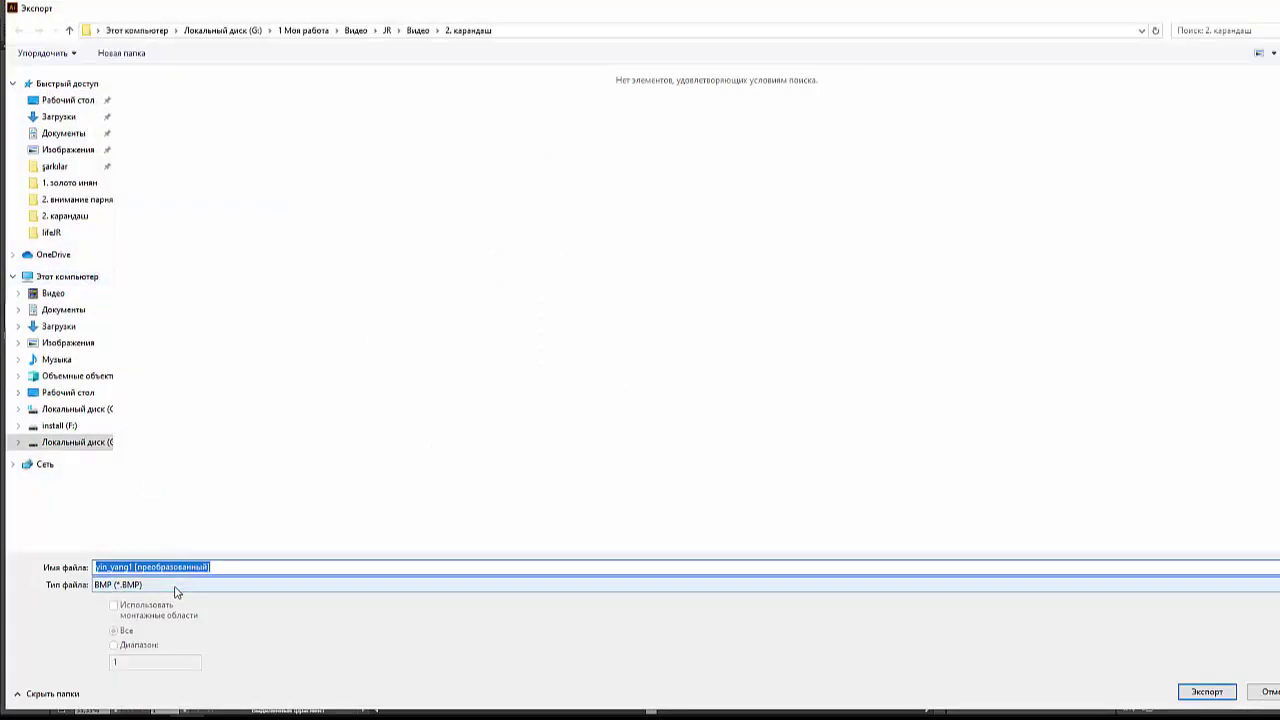
left_click(175, 588)
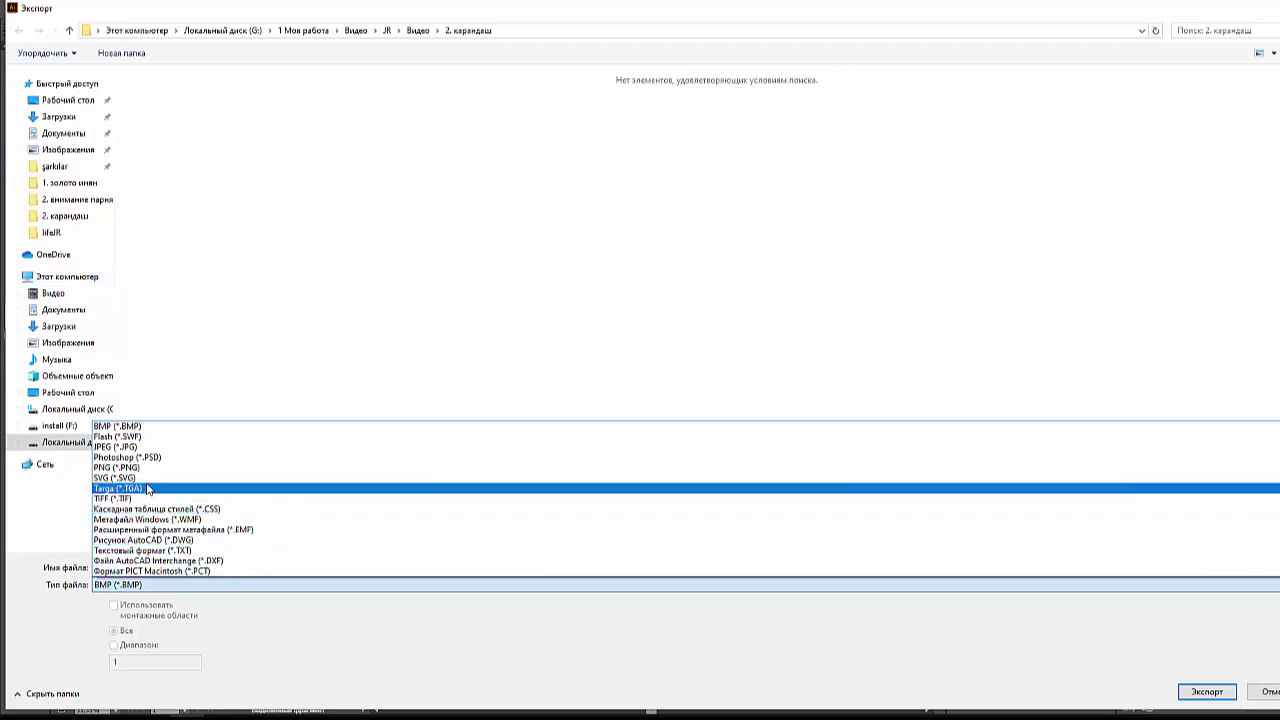
left_click(155, 447)
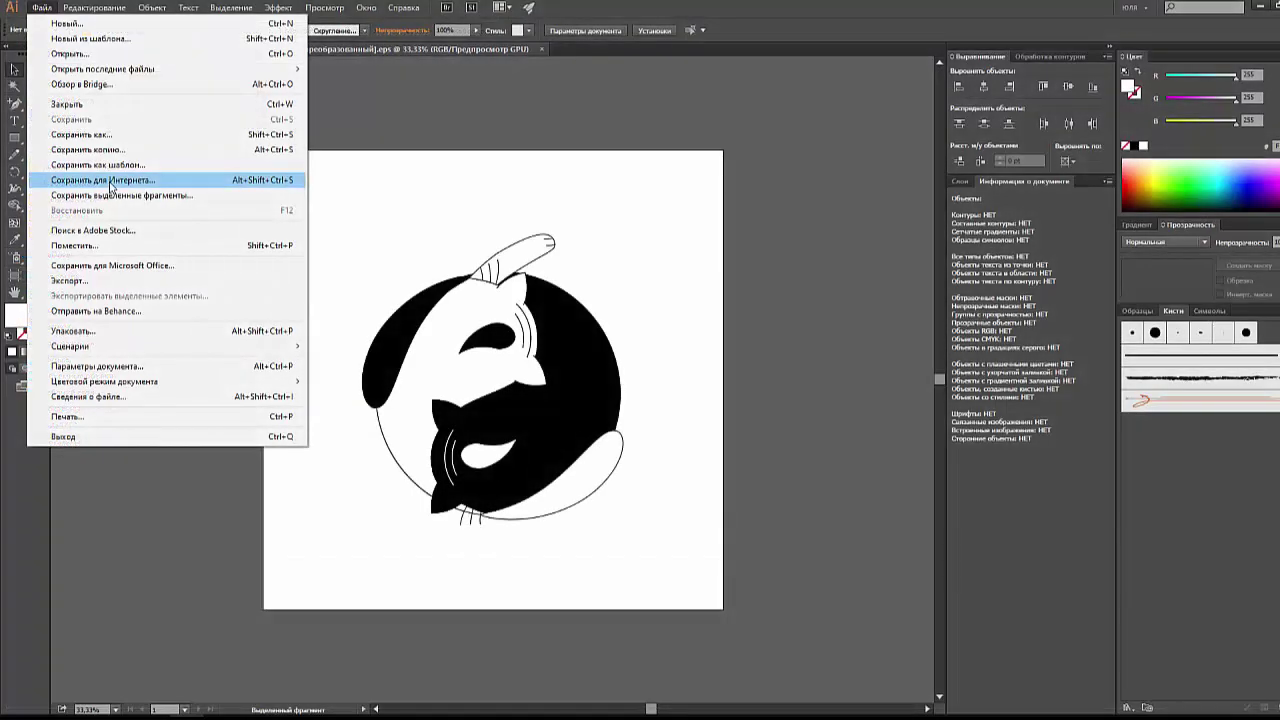
left_click(109, 181)
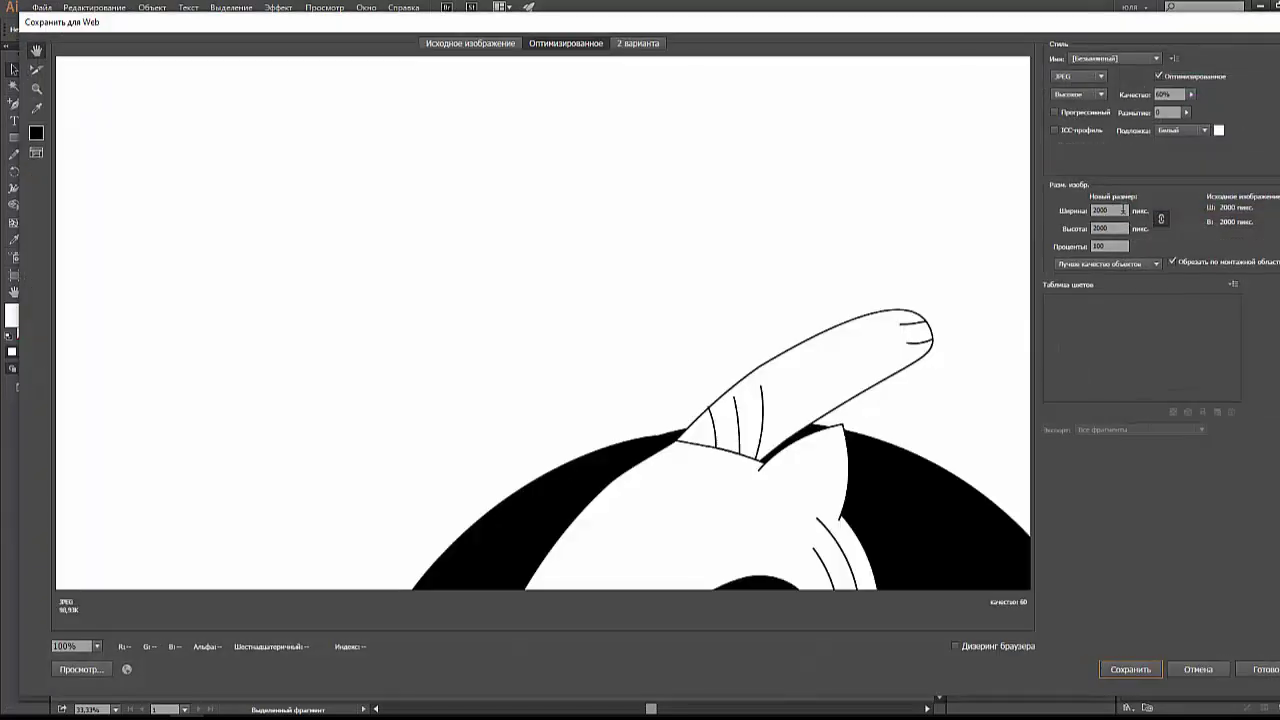
Step: Set the Save for Web image width to 5000 px and fit the emblem in the preview
double_click(1108, 210)
type("5000")
left_click(1110, 212)
left_click(1106, 210)
left_click(97, 646)
key("ctrl+0")
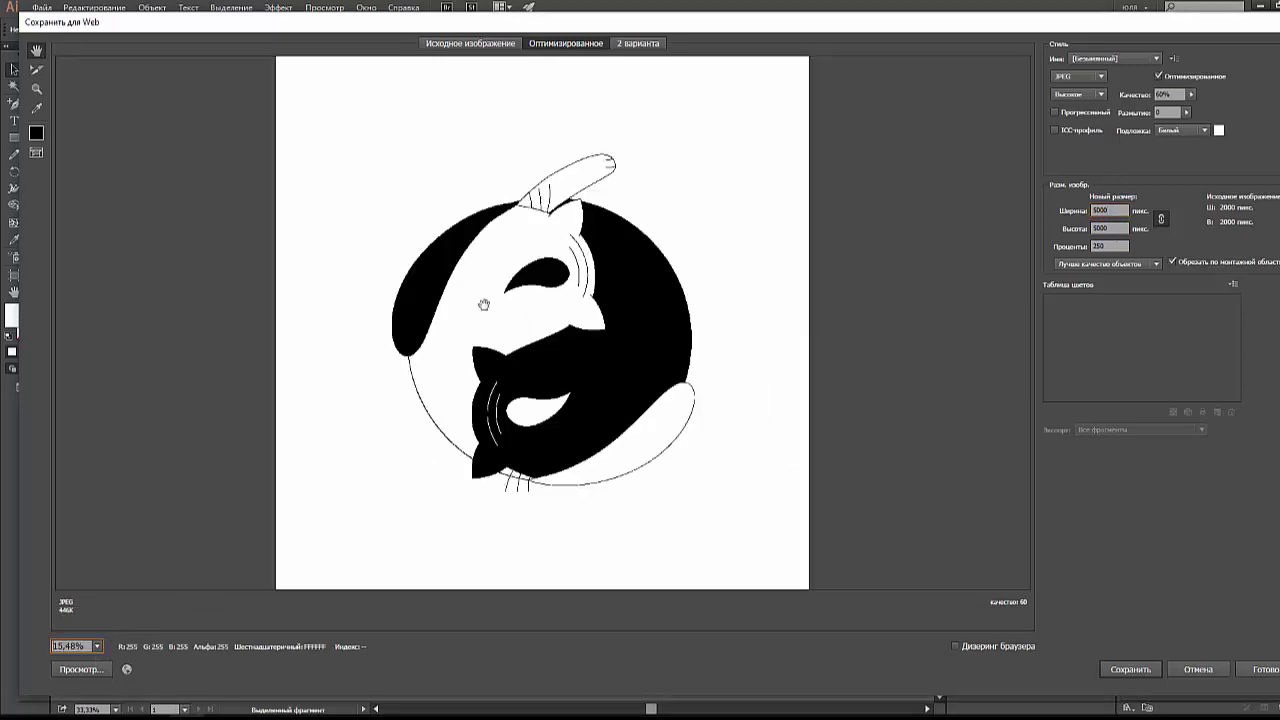
Step: Save the JPEG as yin_yang1, removing the -[преобразованный] suffix from the name
left_click(1145, 676)
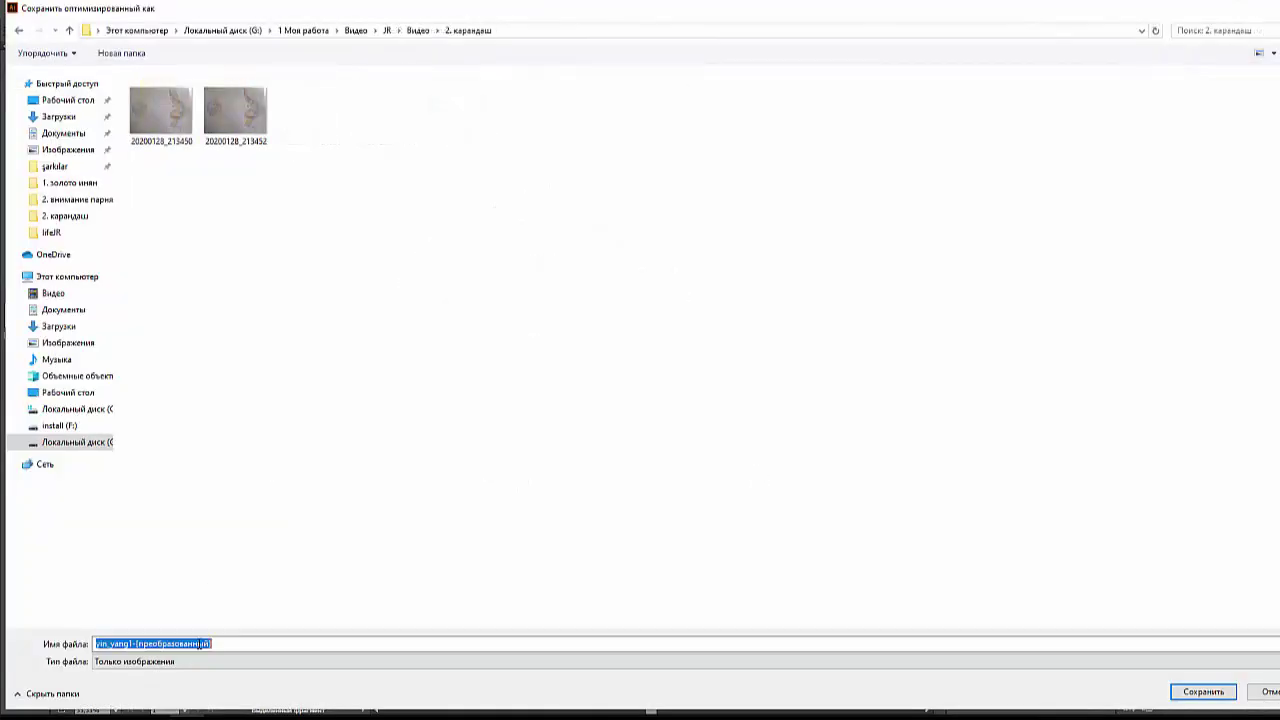
mouse_move(203, 643)
left_mouse_down()
mouse_move(133, 644)
mouse_move(271, 645)
left_mouse_up()
left_click(132, 644)
key("BackSpace")
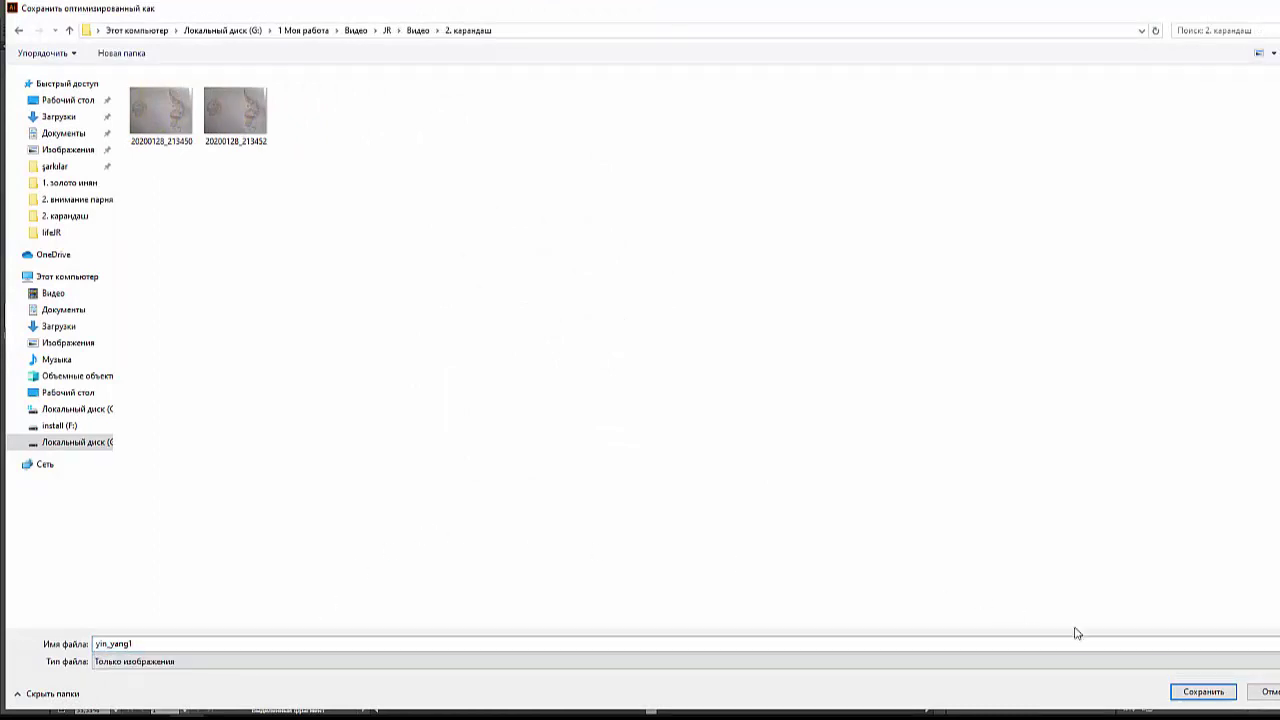
left_click(1203, 691)
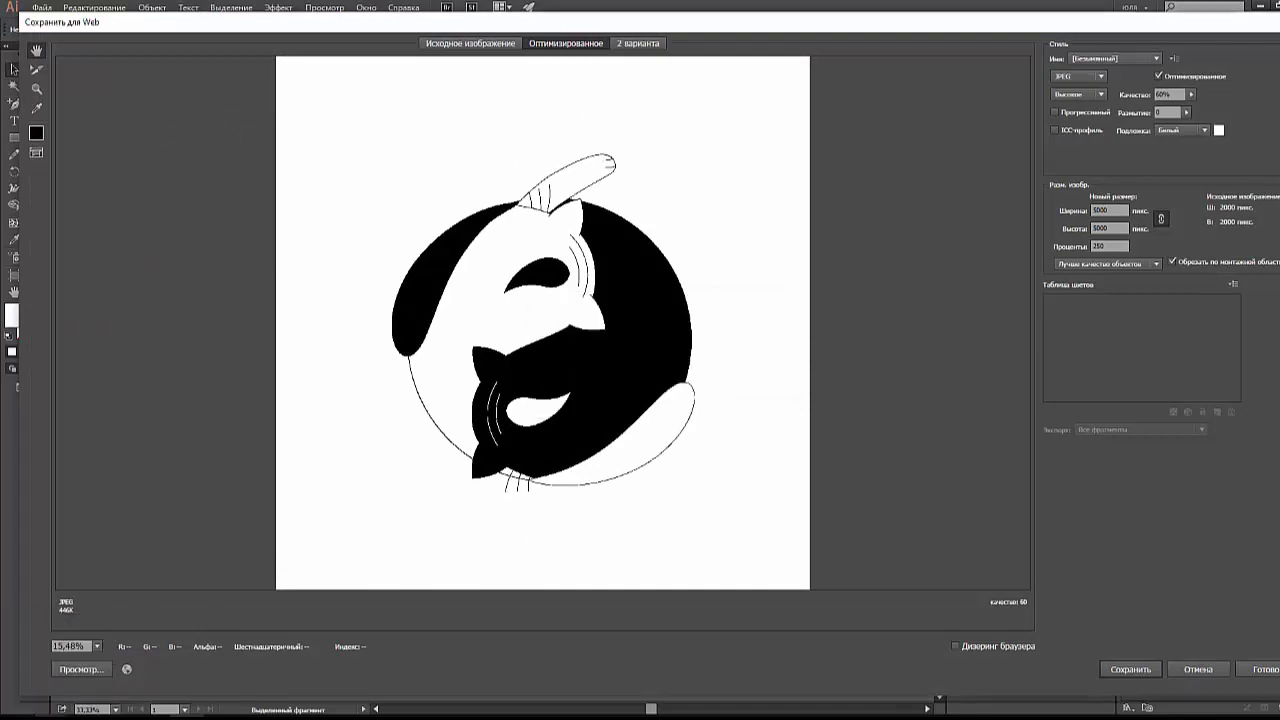
key("alt+Tab")
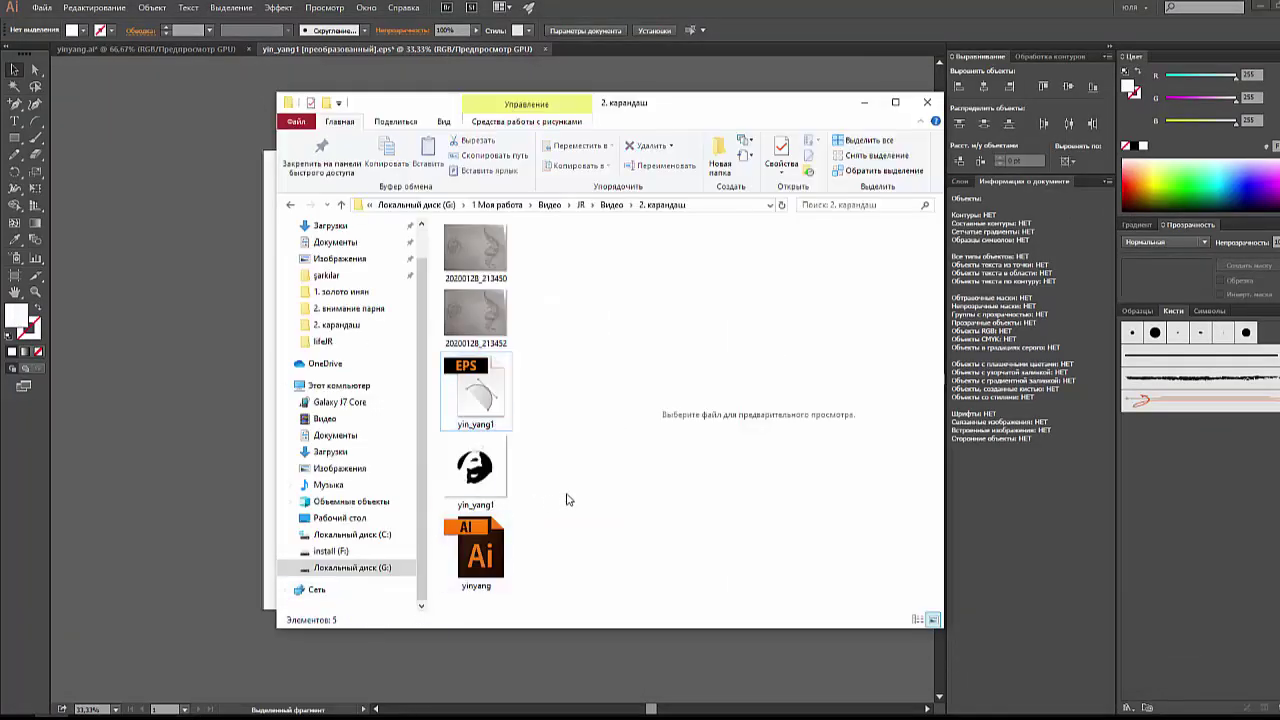
Step: Preview the yin_yang1 EPS and JPEG files, then select both together
left_click_drag(543, 405, 480, 482)
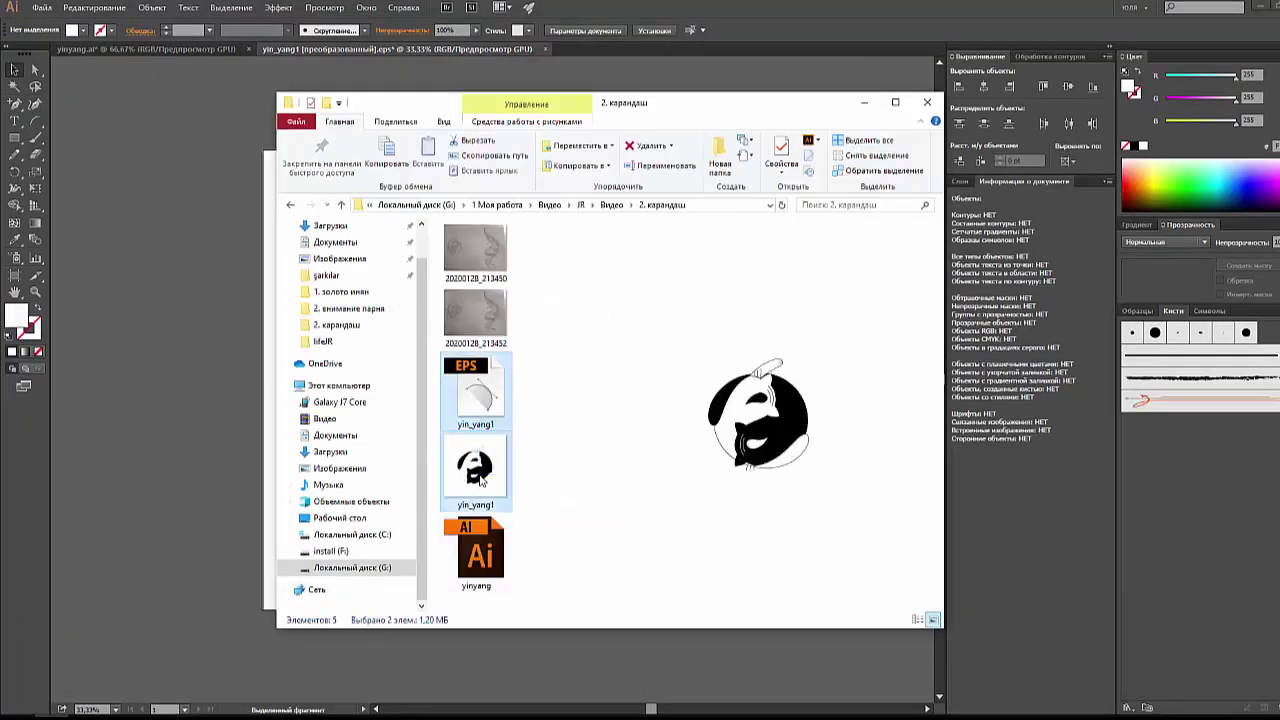
left_click(548, 456)
left_click(512, 413)
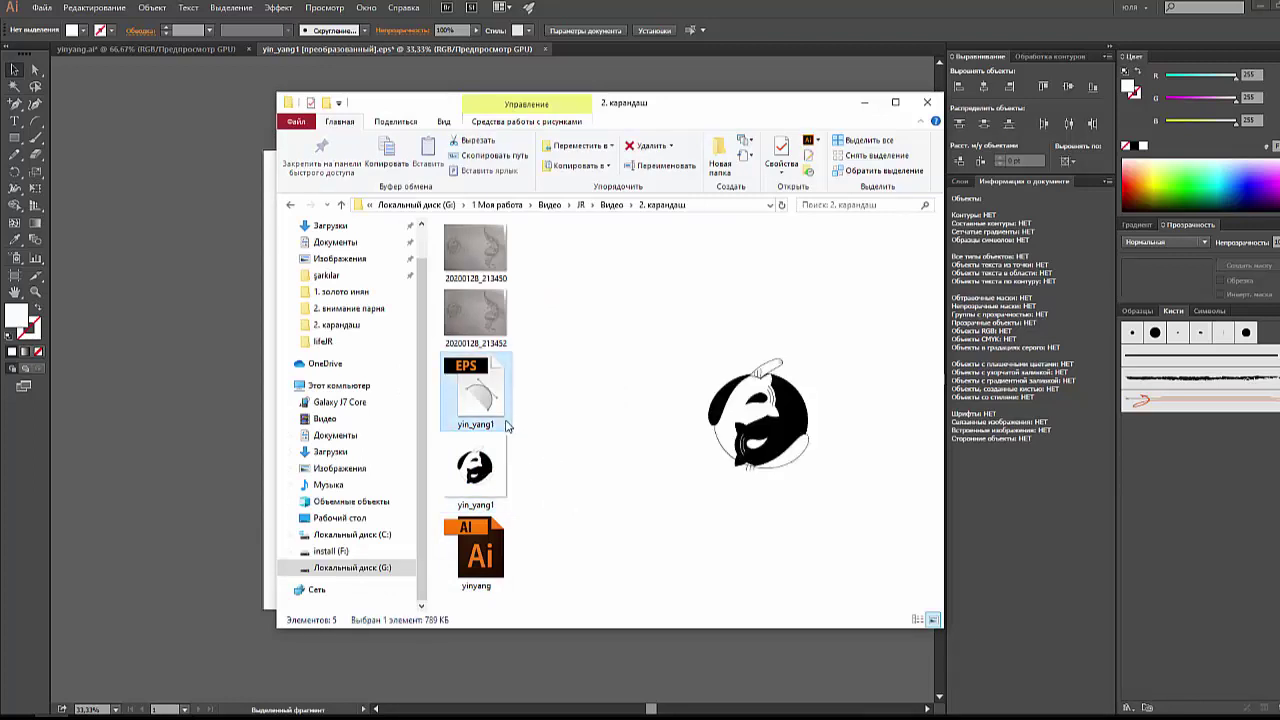
left_click(503, 475)
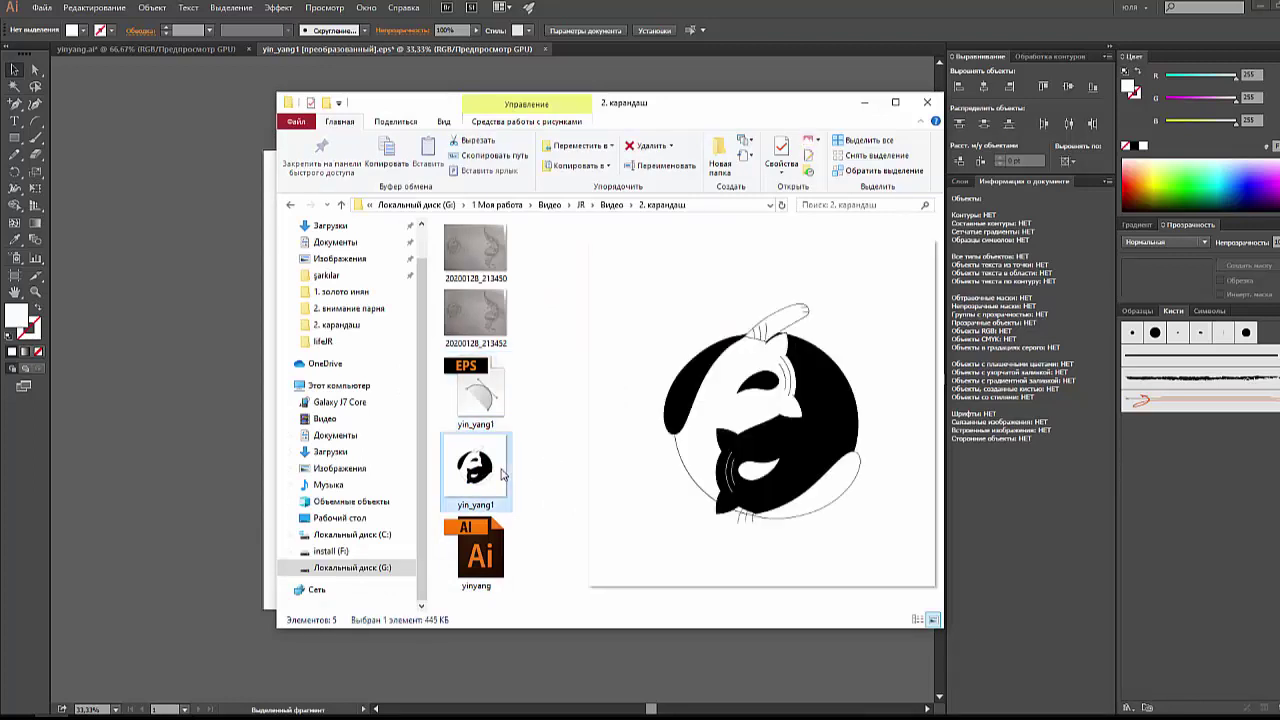
left_click(504, 423)
left_click(493, 468)
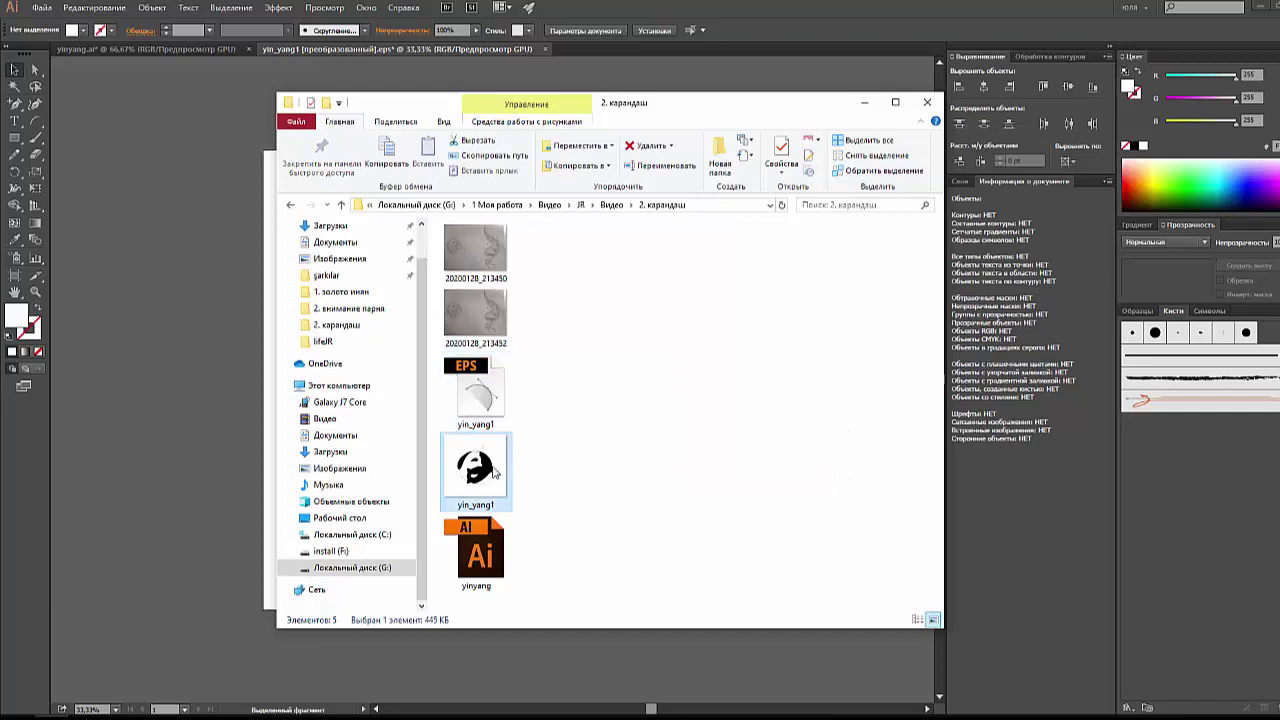
left_click_drag(555, 402, 489, 480)
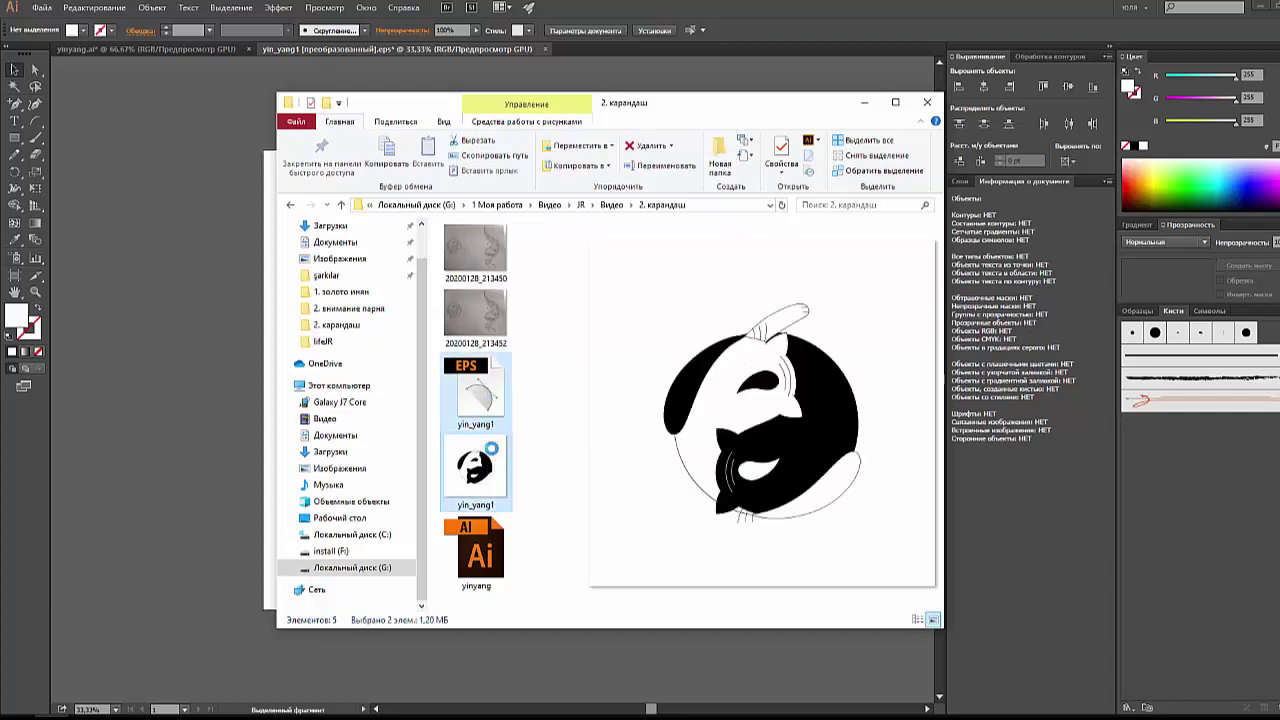
double_click(487, 446)
Step: Send both files to a Compressed (zipped) folder named yin_yang1 and check the three files
right_click(492, 452)
mouse_move(537, 329)
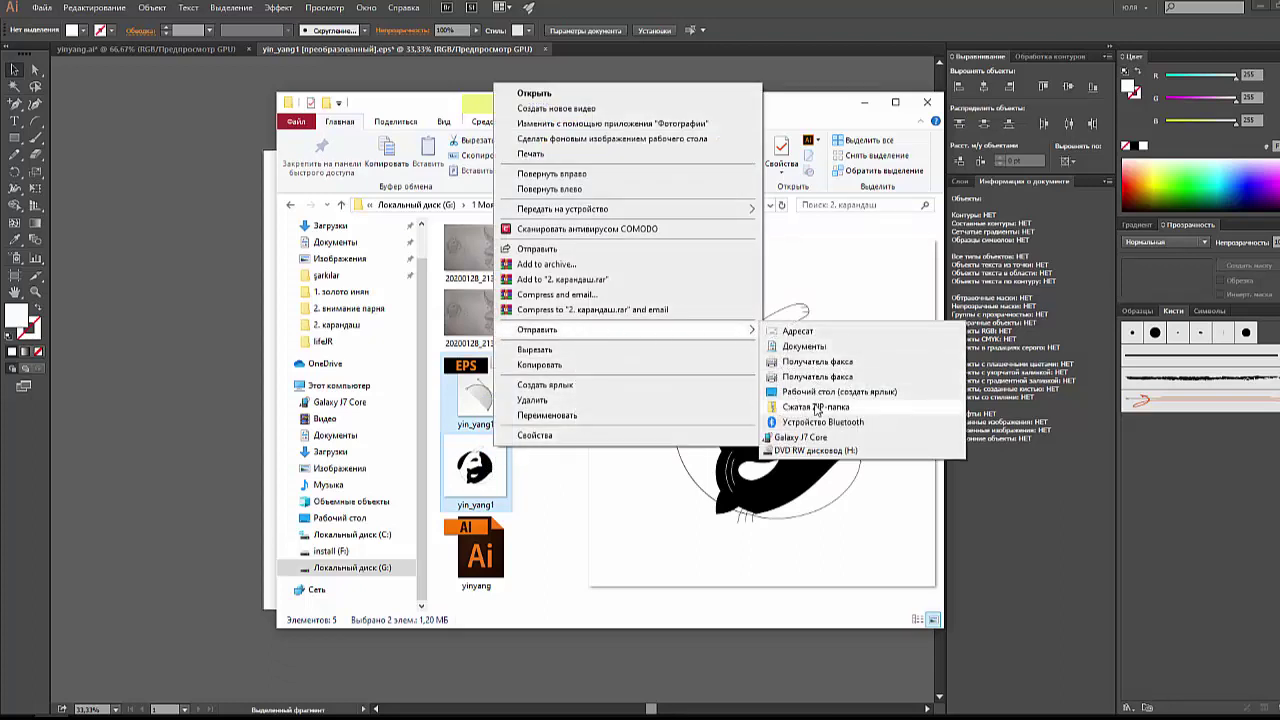
left_click(816, 407)
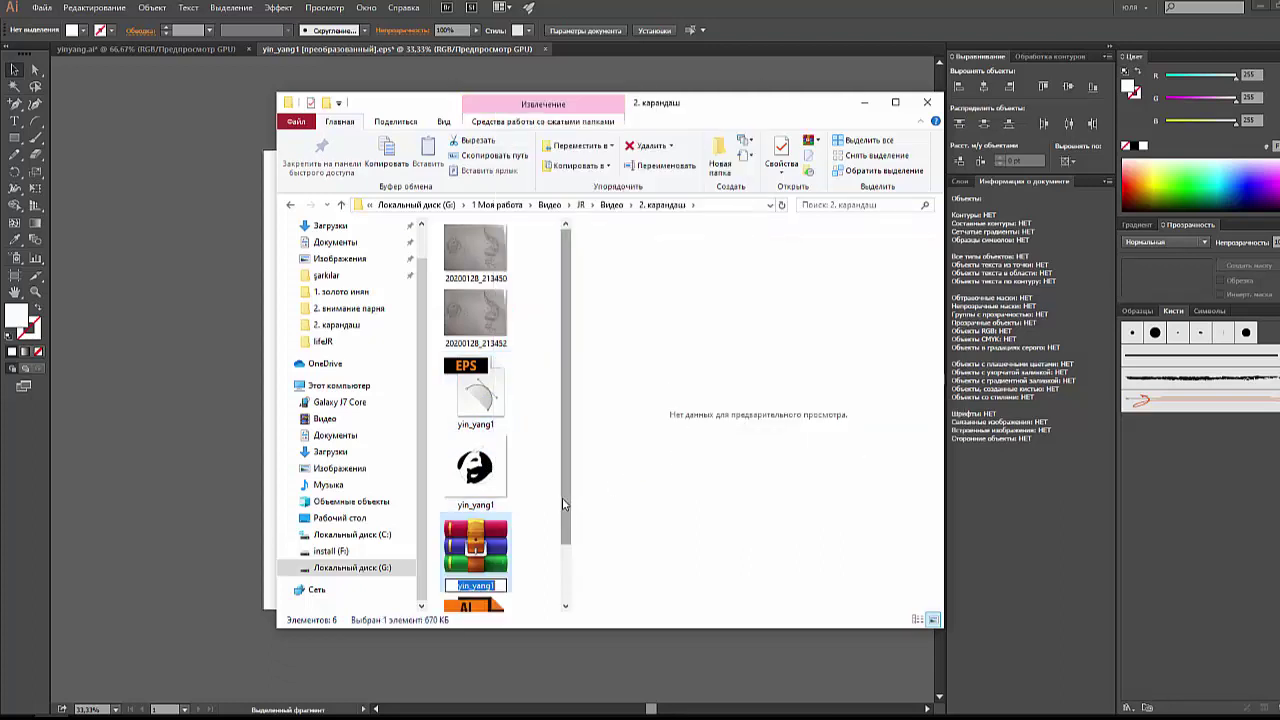
left_click_drag(574, 554, 543, 543)
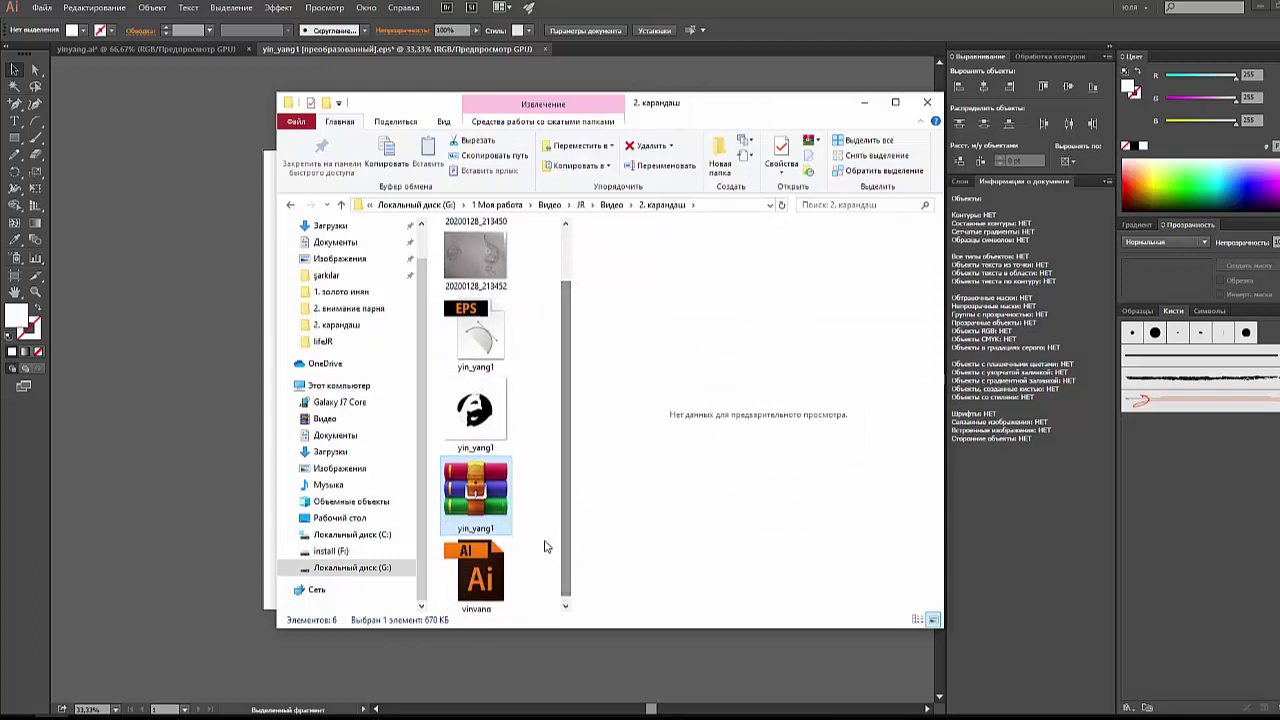
left_click(527, 494)
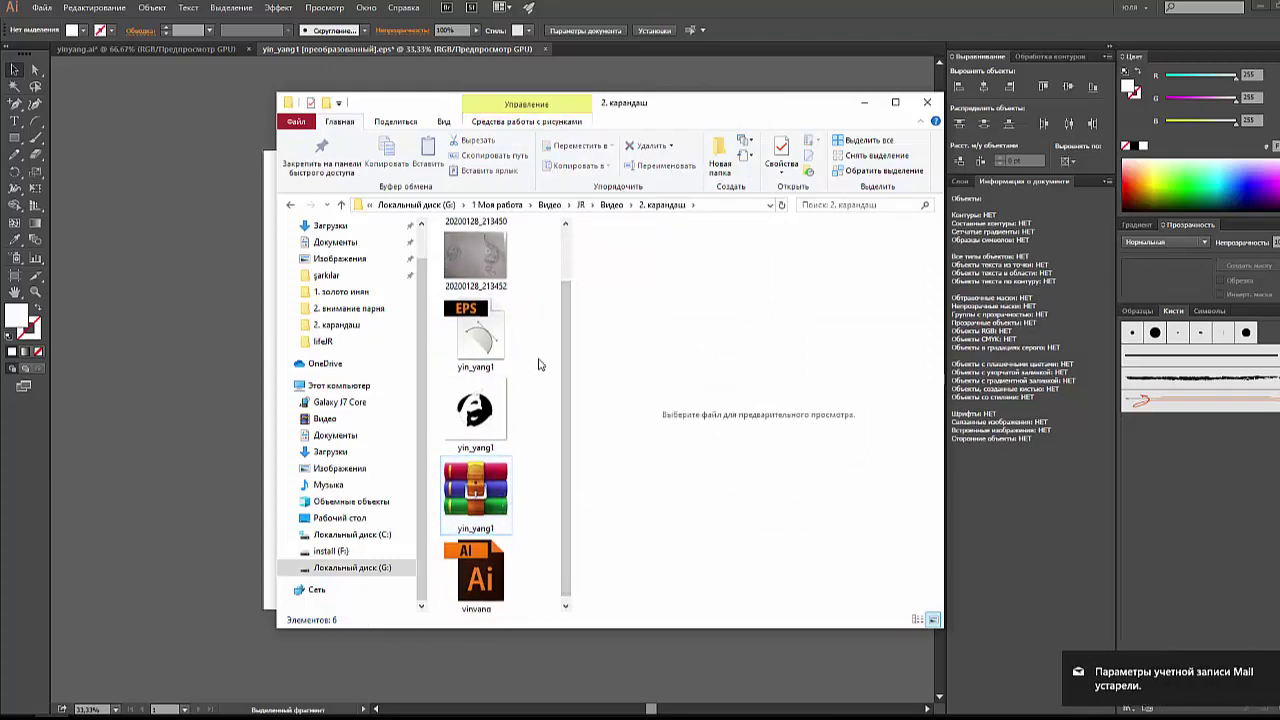
left_click_drag(537, 346, 486, 495)
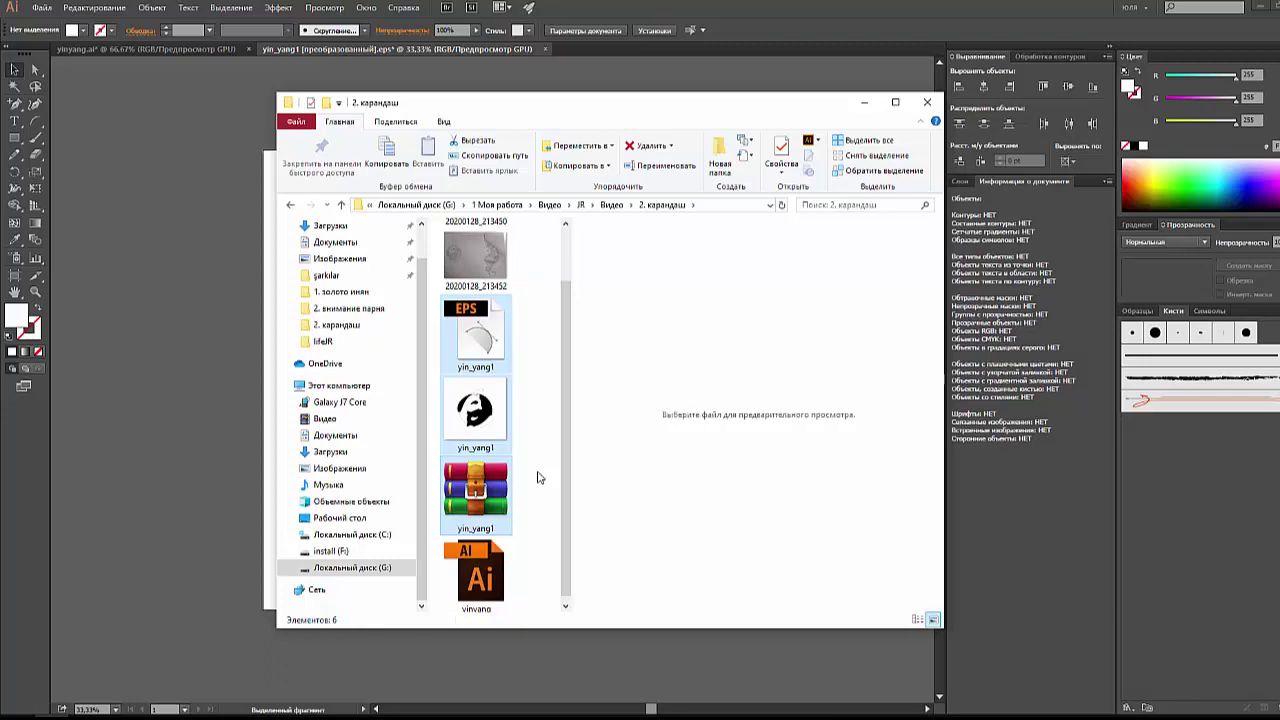
left_click(537, 477)
Step: Preview the yin_yang1 EPS, JPEG and ZIP files in turn, then select all three
mouse_move(530, 323)
left_mouse_down()
mouse_move(487, 347)
mouse_move(480, 425)
mouse_move(528, 416)
left_mouse_up()
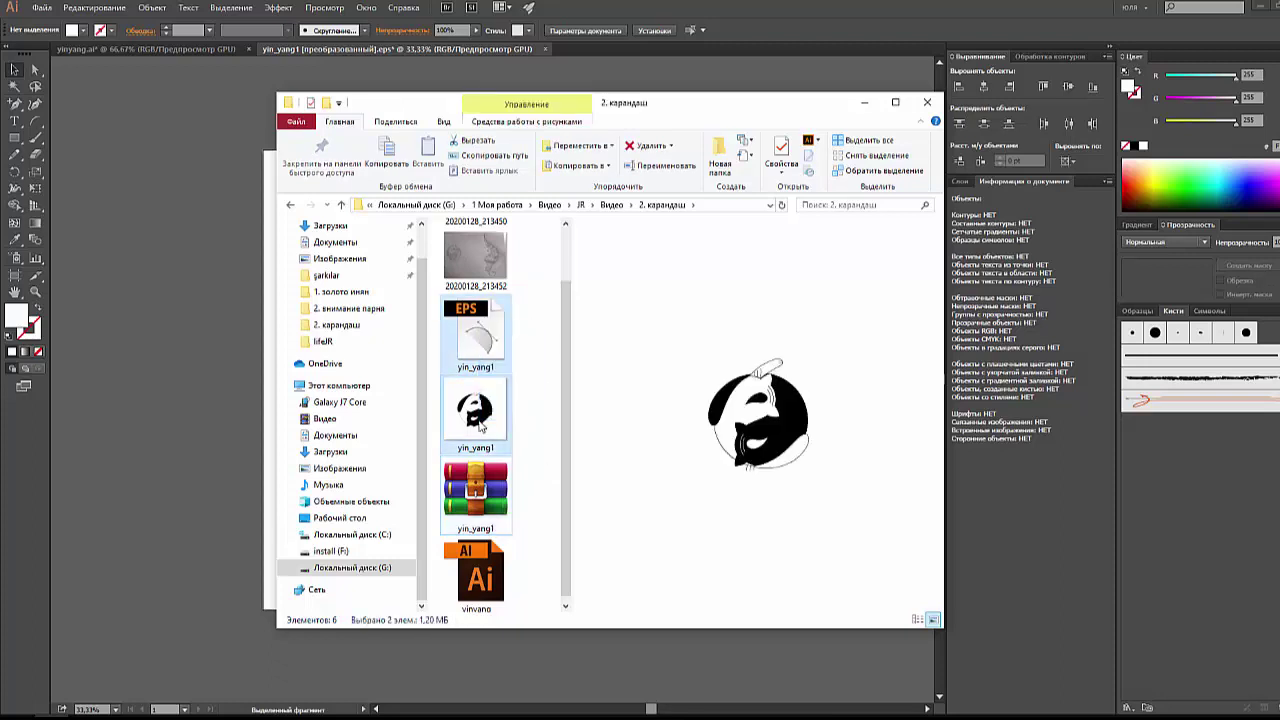
left_click(532, 412)
left_click(491, 511)
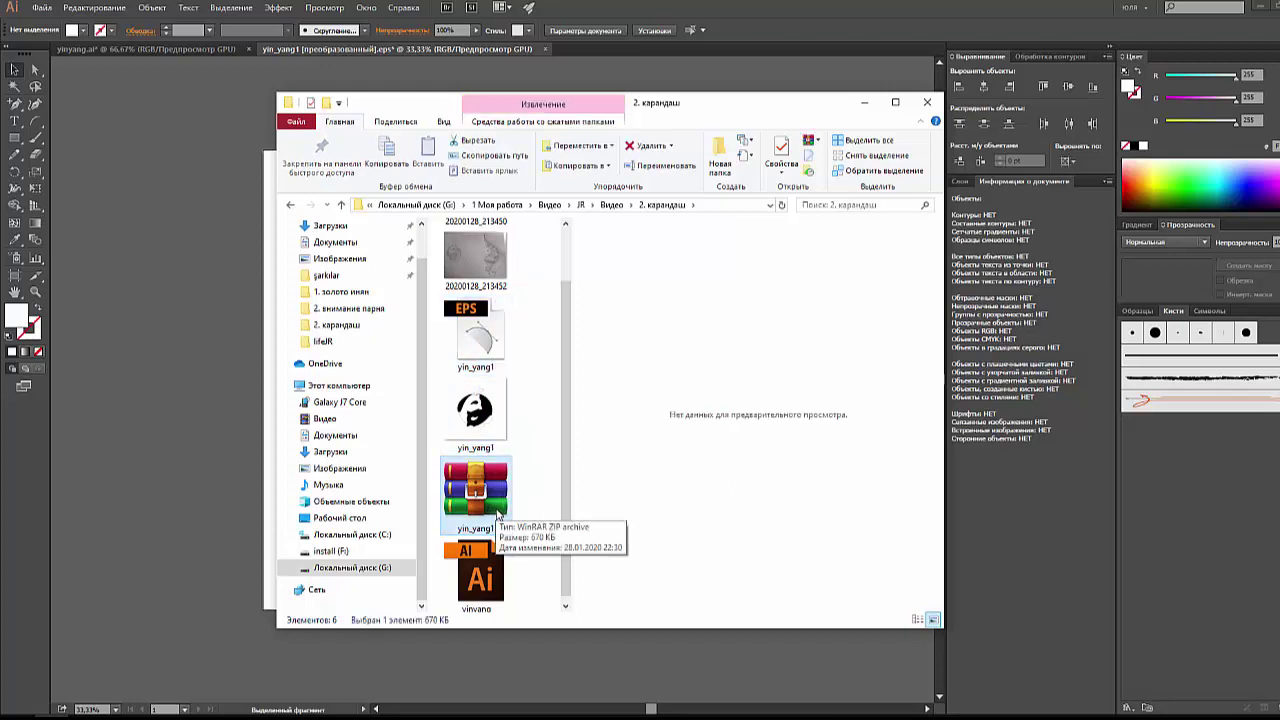
left_click(524, 466)
left_click_drag(528, 337, 468, 490)
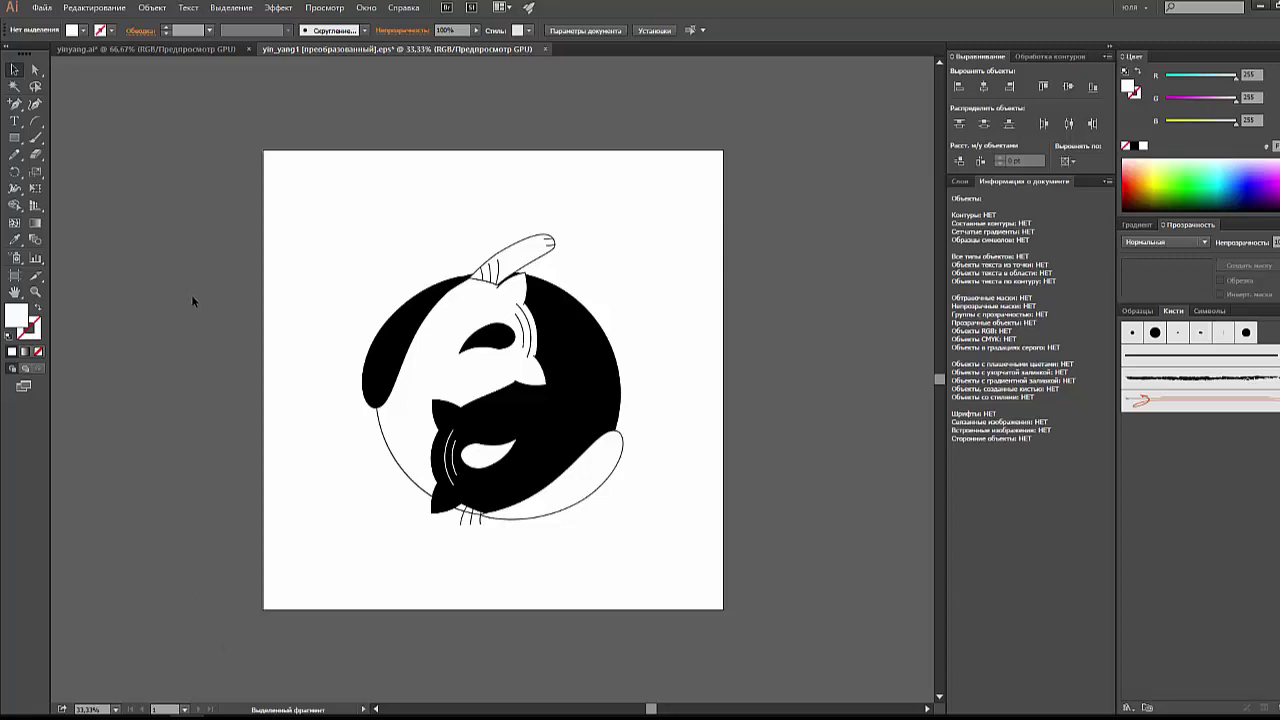
left_click(455, 306)
left_click(746, 318)
left_click(172, 49)
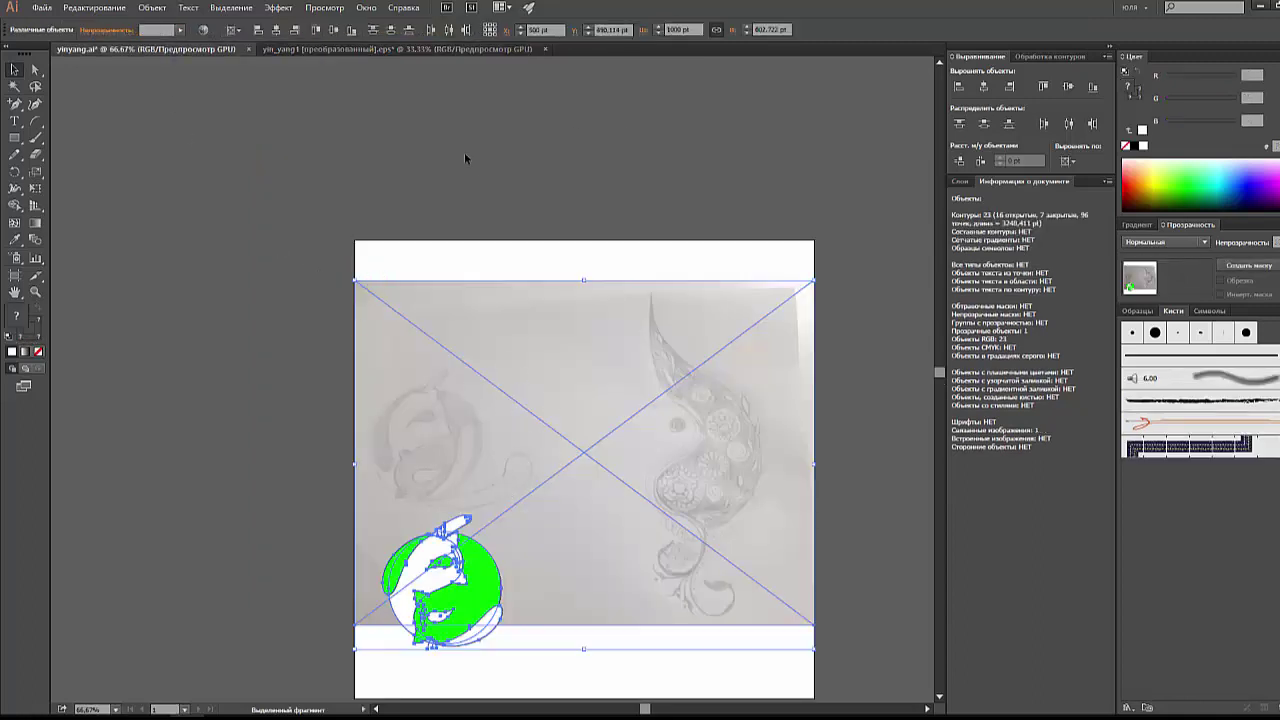
left_click(392, 72)
left_click(394, 50)
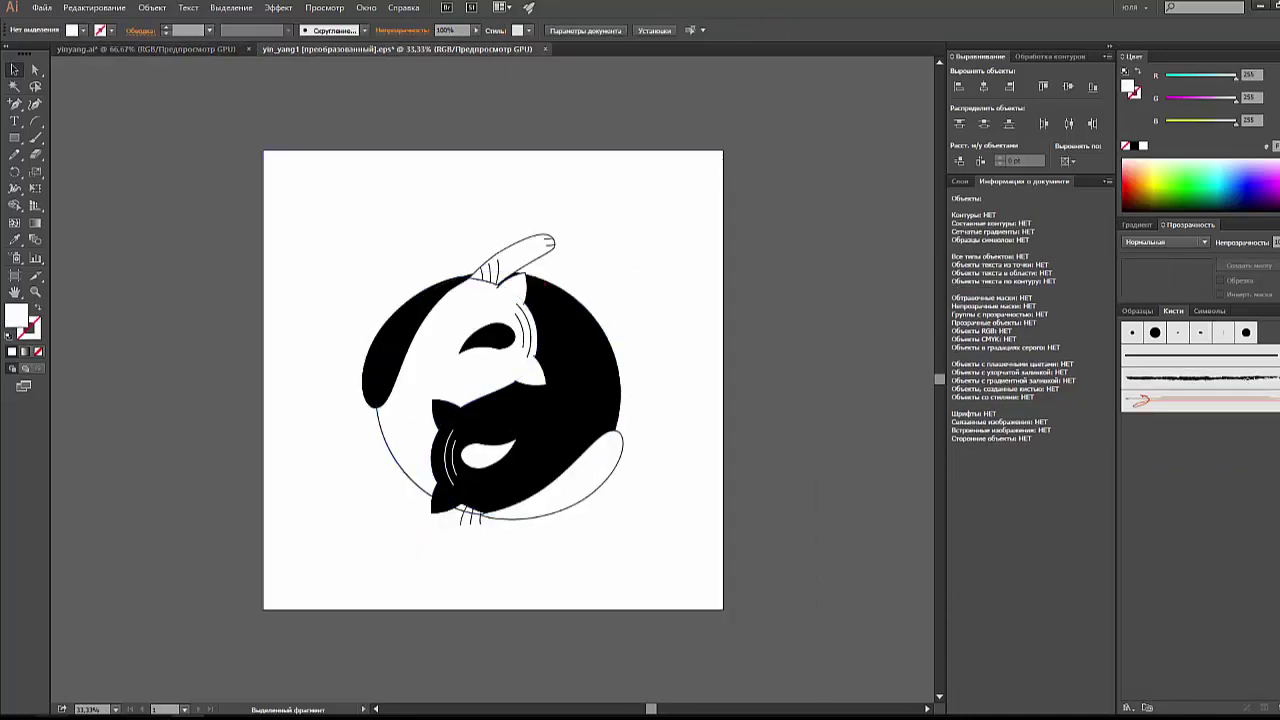
key("alt+Tab")
left_click_drag(526, 346, 525, 496)
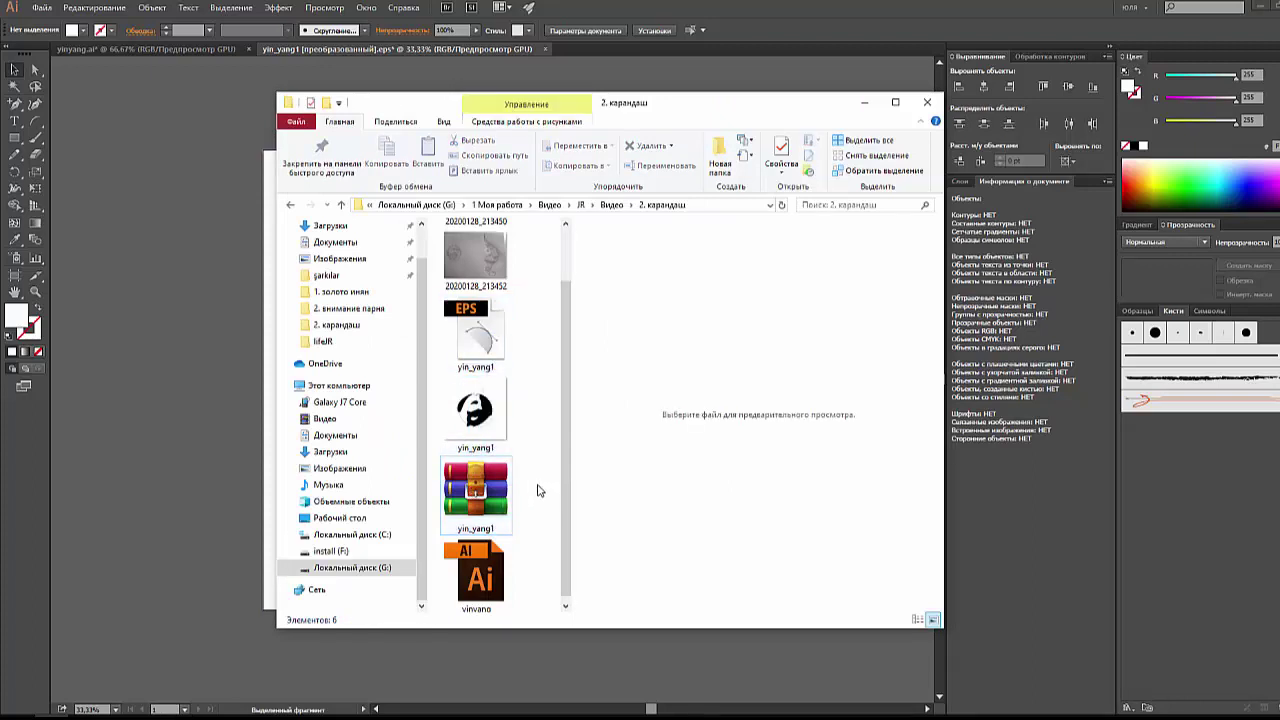
left_click_drag(528, 345, 531, 502)
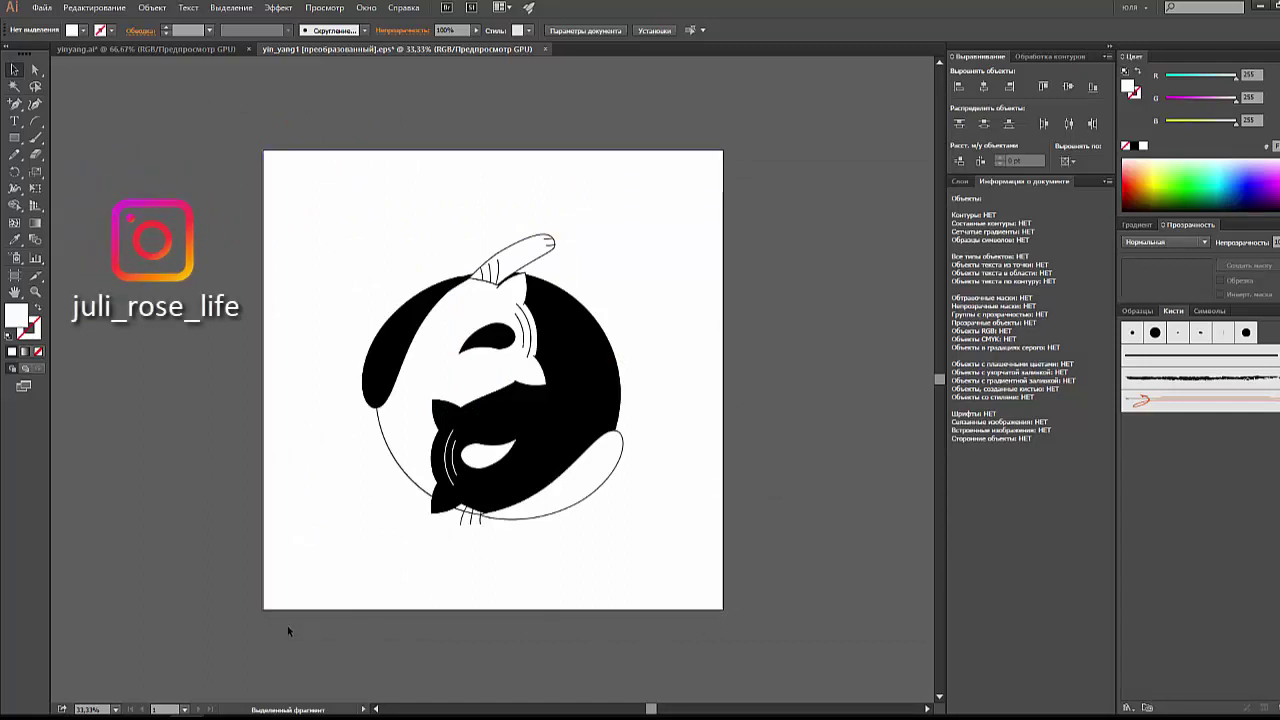
left_click_drag(552, 636, 535, 622)
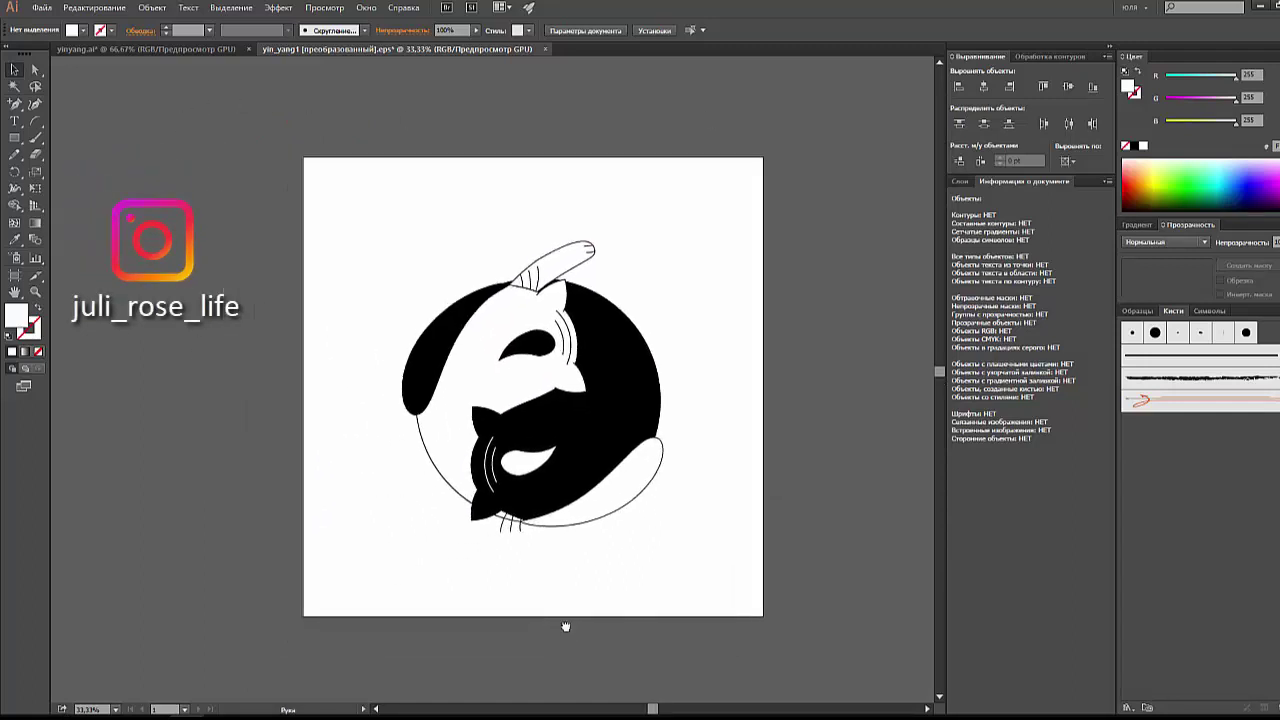